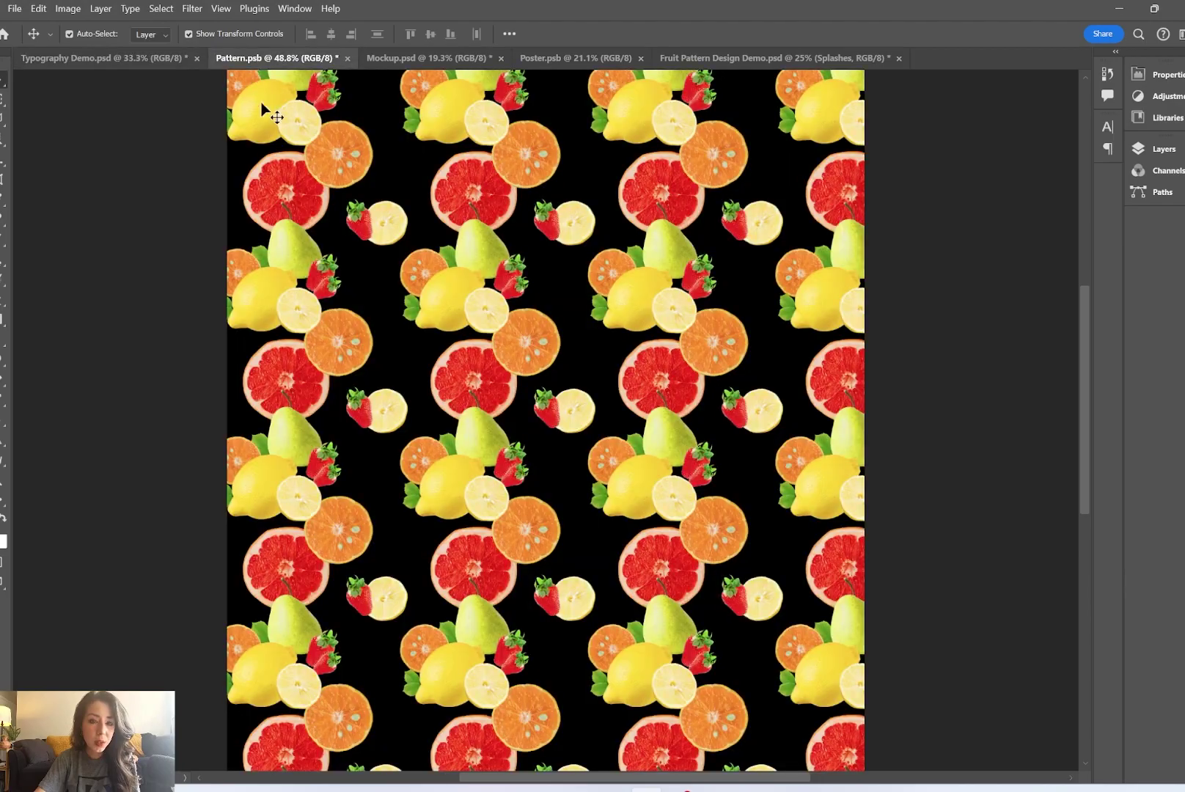
View the T-shirt mockup document and the poster document
{"action": "left_click", "coordinate": [416, 60]}
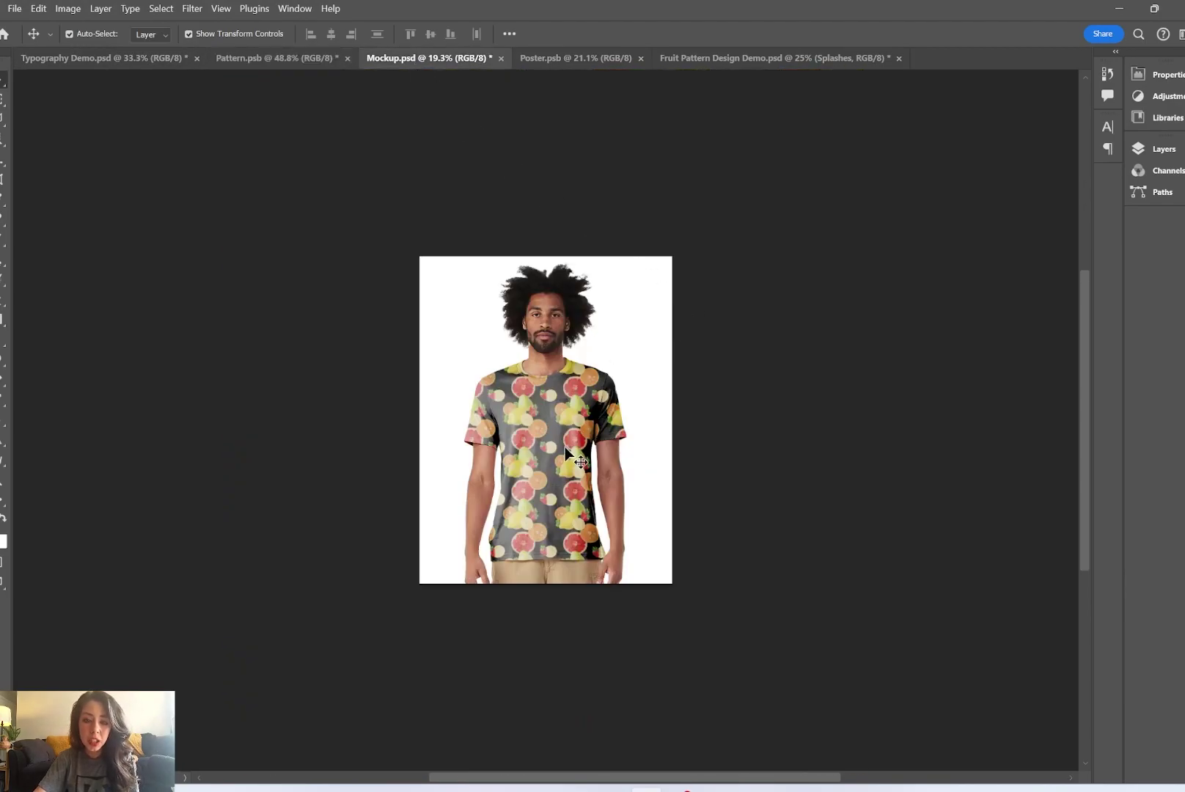
{"action": "left_click", "coordinate": [557, 58]}
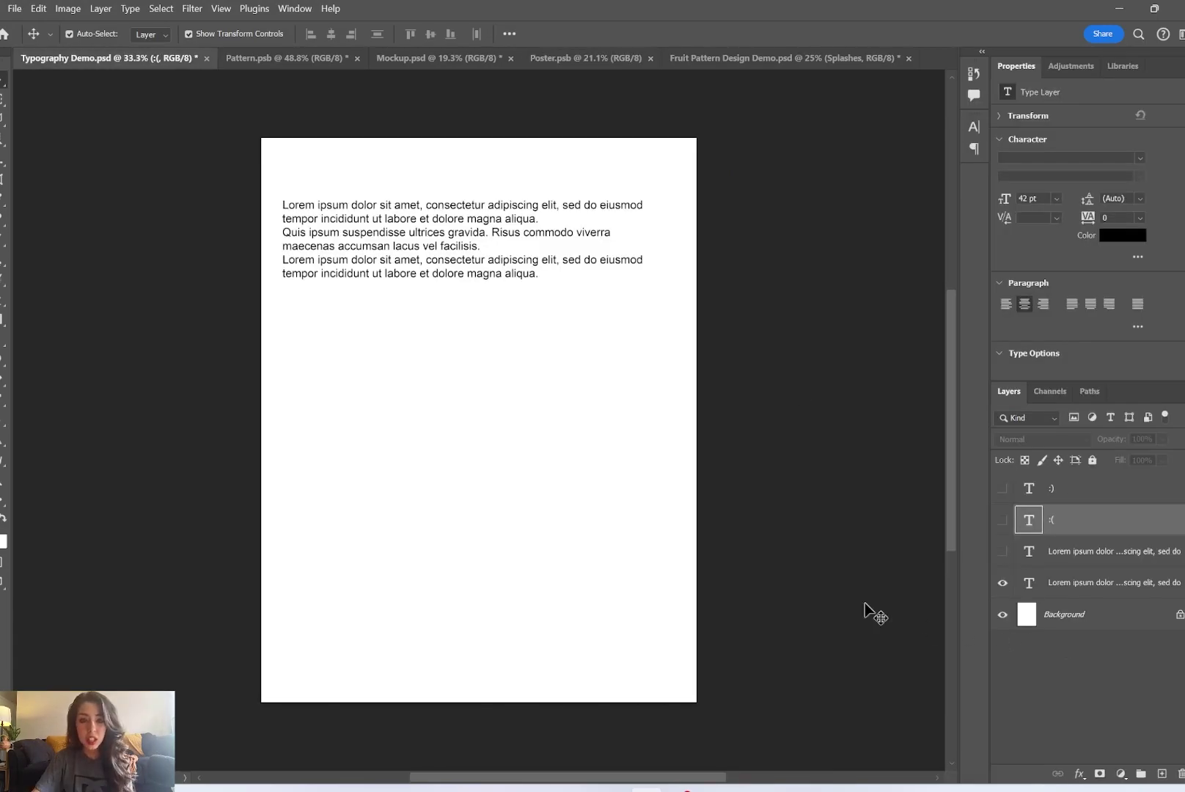
{"action": "scroll", "coordinate": [484, 230], "scroll_direction": "up", "scroll_amount": 3}
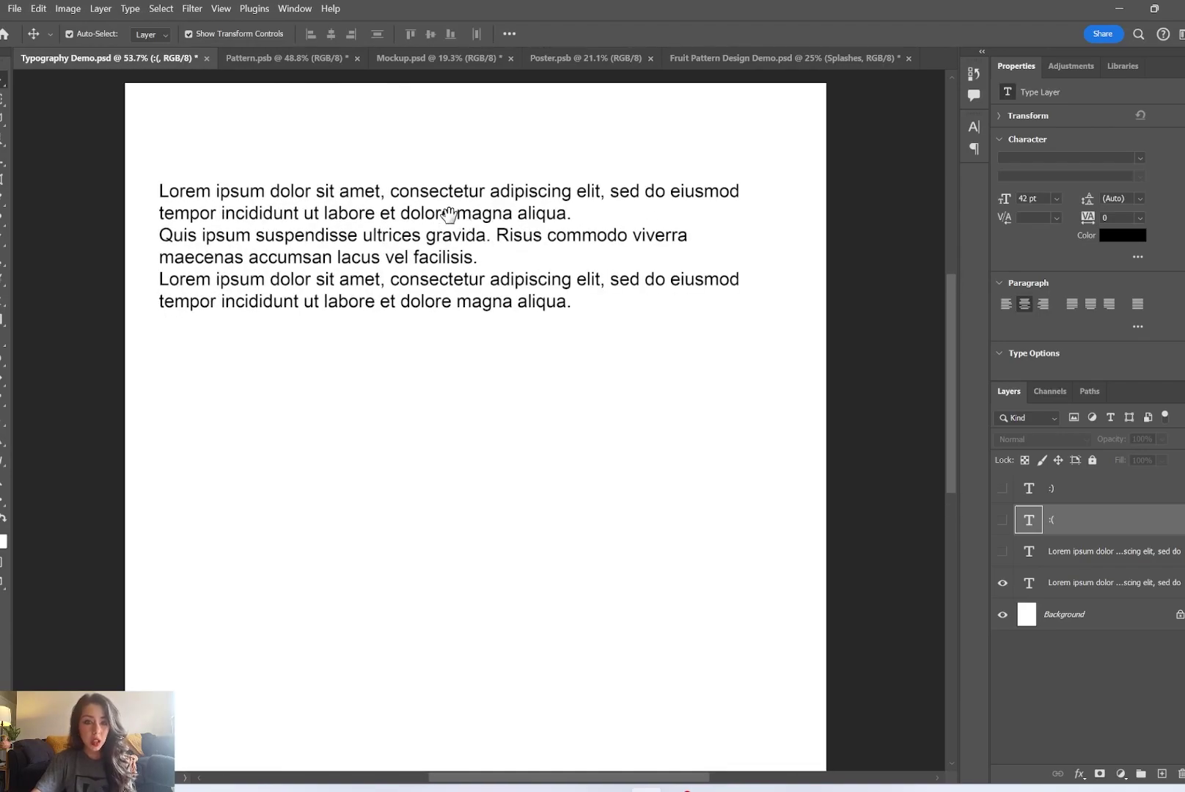
{"action": "scroll", "coordinate": [503, 285], "scroll_direction": "up", "scroll_amount": 1}
{"action": "left_click_drag", "start_coordinate": [523, 444], "coordinate": [495, 287]}
{"action": "key", "text": "t"}
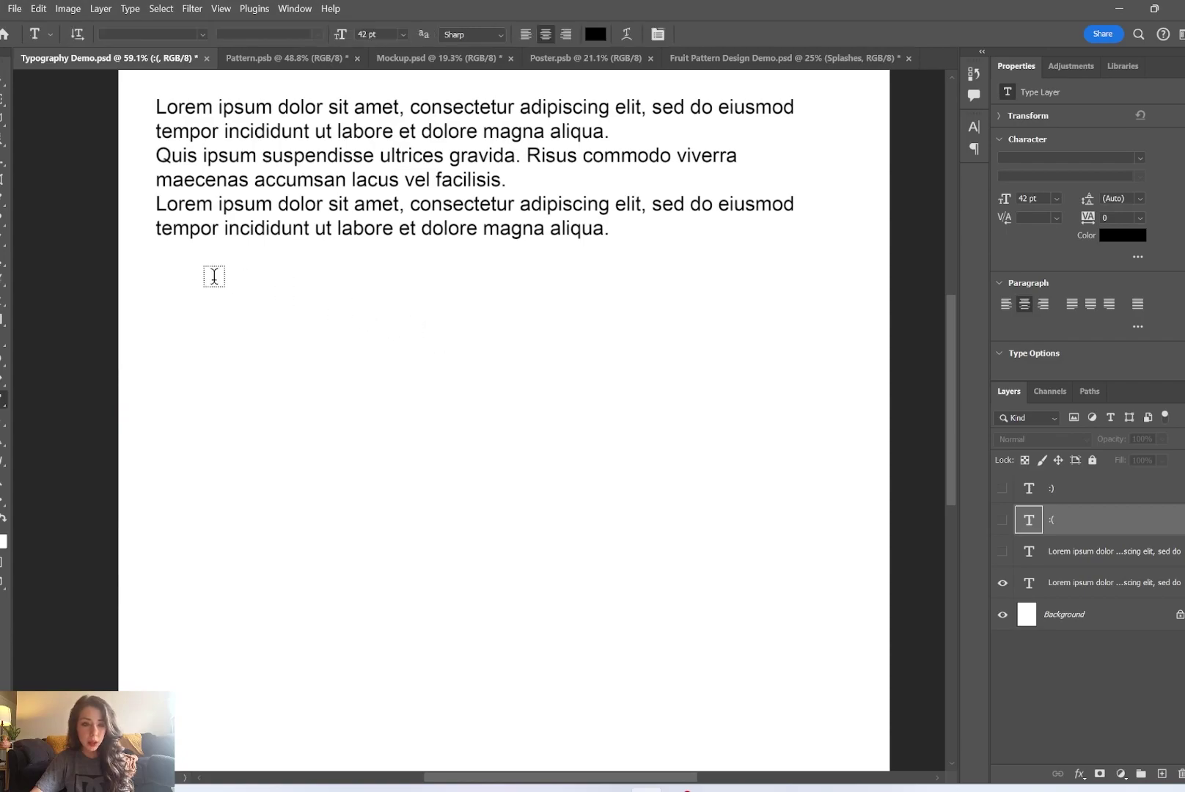
{"action": "left_click", "coordinate": [157, 268]}
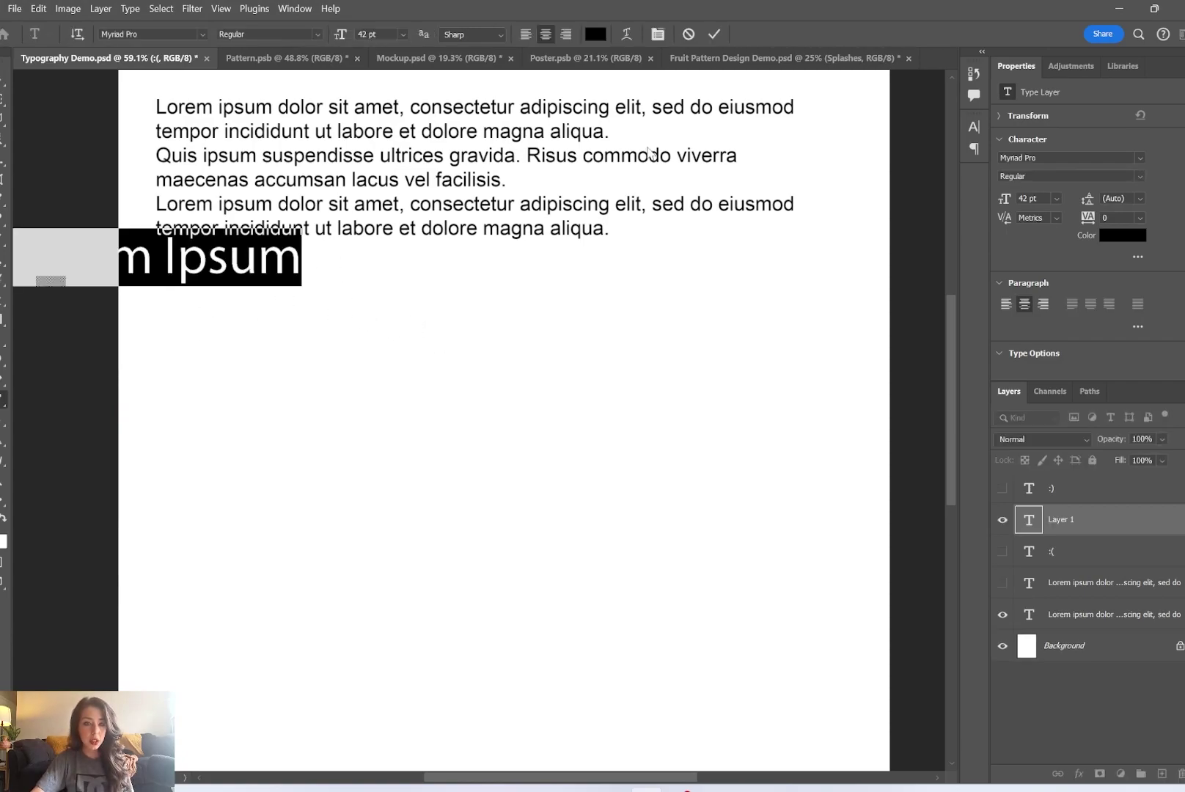
{"action": "left_click", "coordinate": [687, 34]}
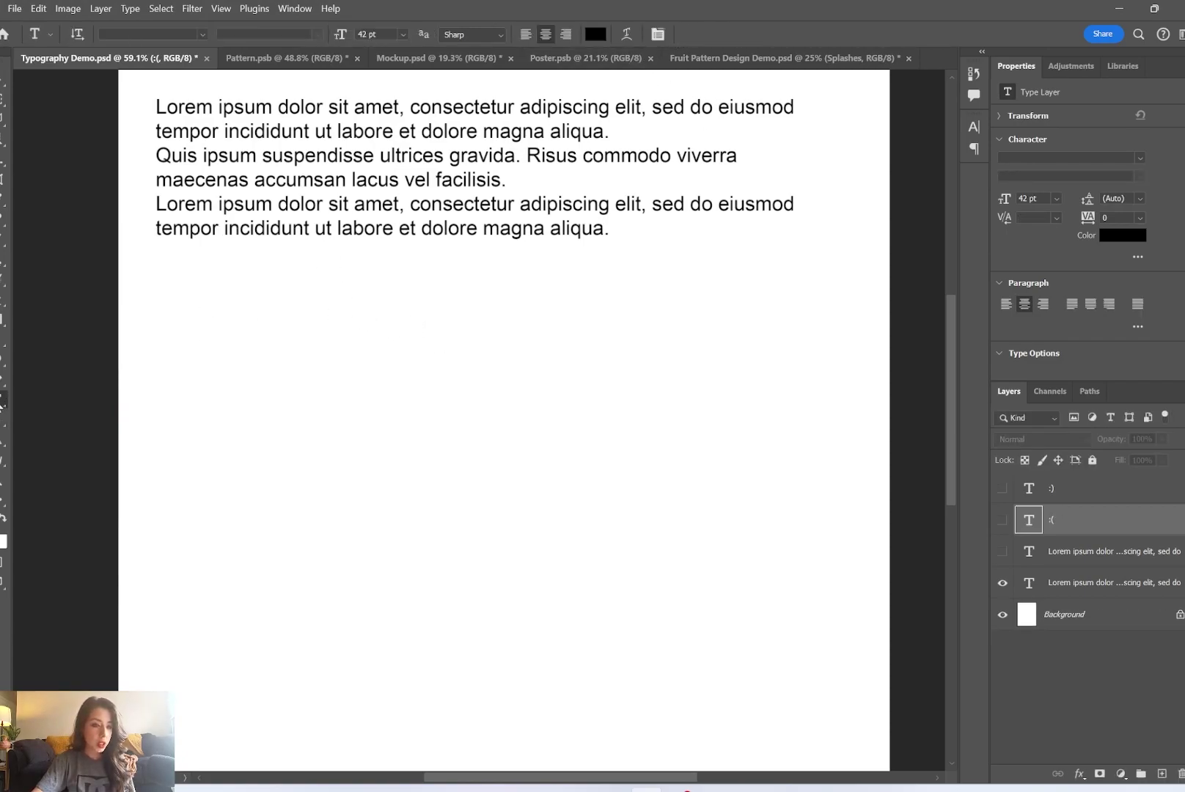
{"action": "left_click_drag", "start_coordinate": [140, 282], "coordinate": [850, 599]}
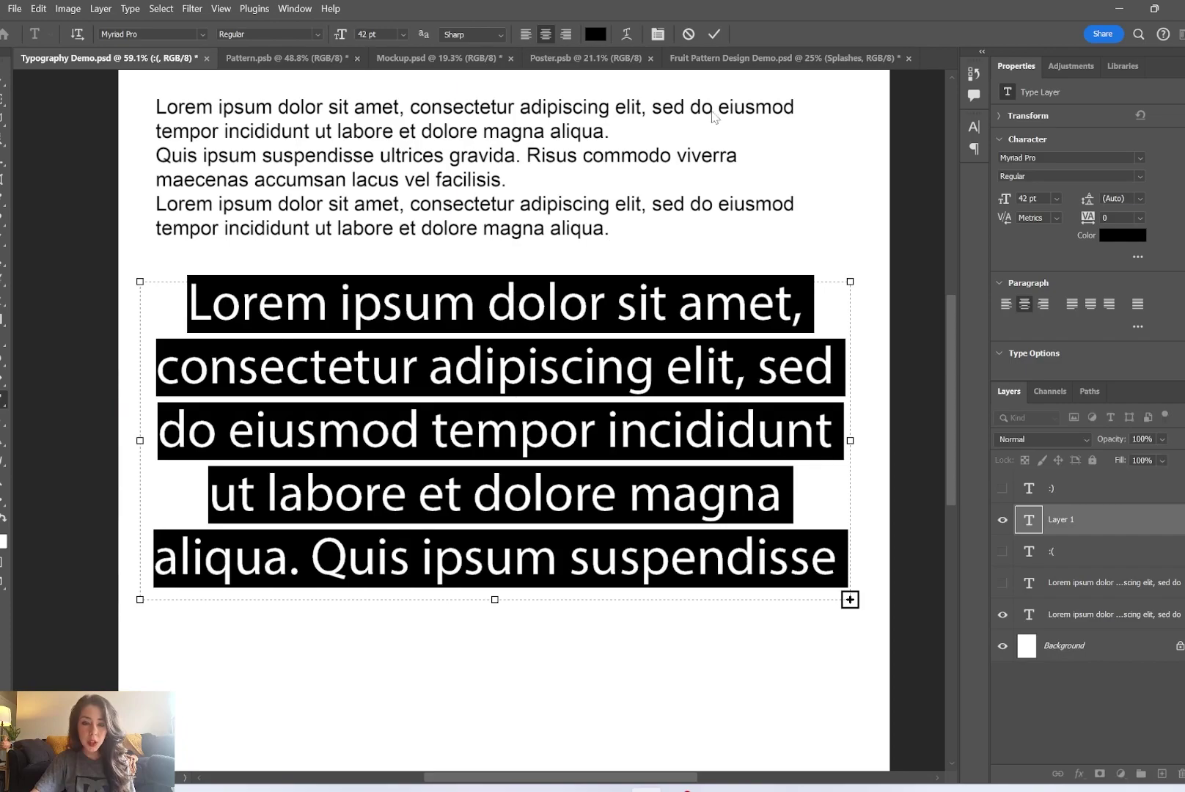
{"action": "left_click", "coordinate": [684, 34]}
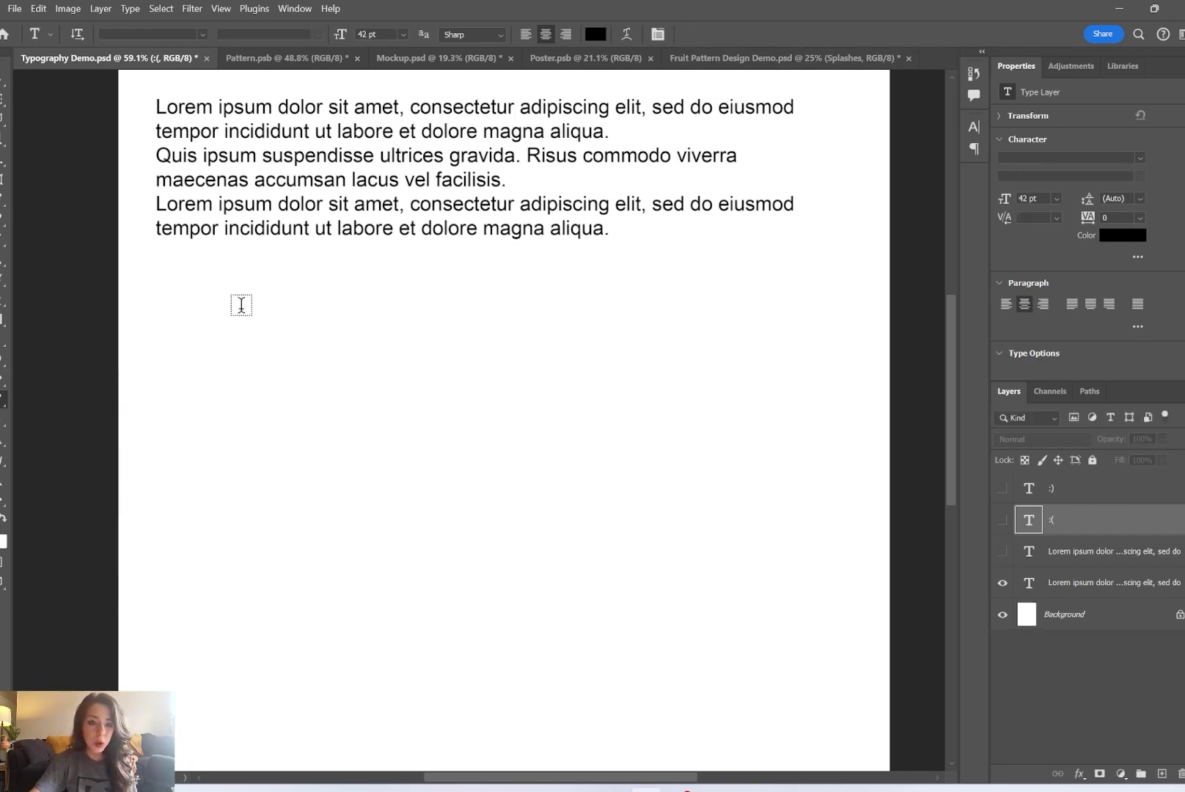
{"action": "left_click", "coordinate": [233, 306]}
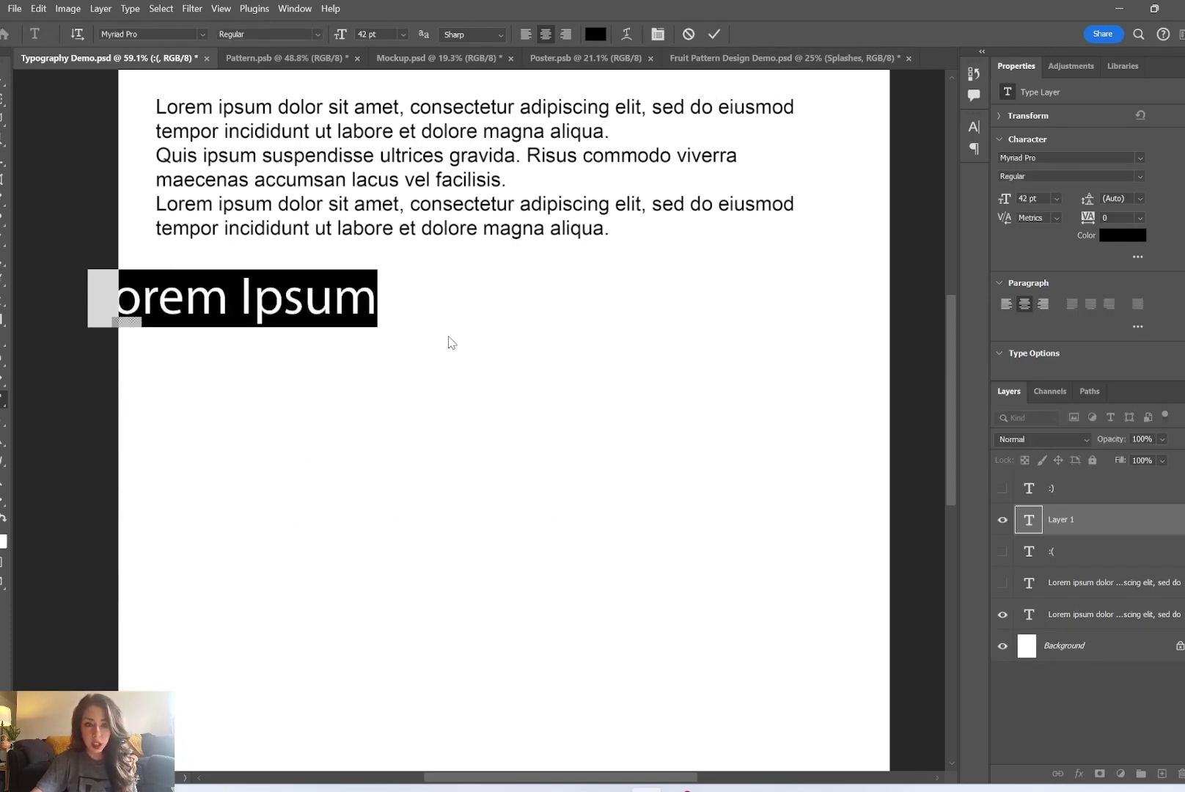
{"action": "left_click", "coordinate": [688, 34]}
Add a left-aligned paragraph text box with placeholder text below the existing paragraphs, in Myriad Pro Regular at 36 pt
{"action": "left_click_drag", "start_coordinate": [155, 280], "coordinate": [804, 632]}
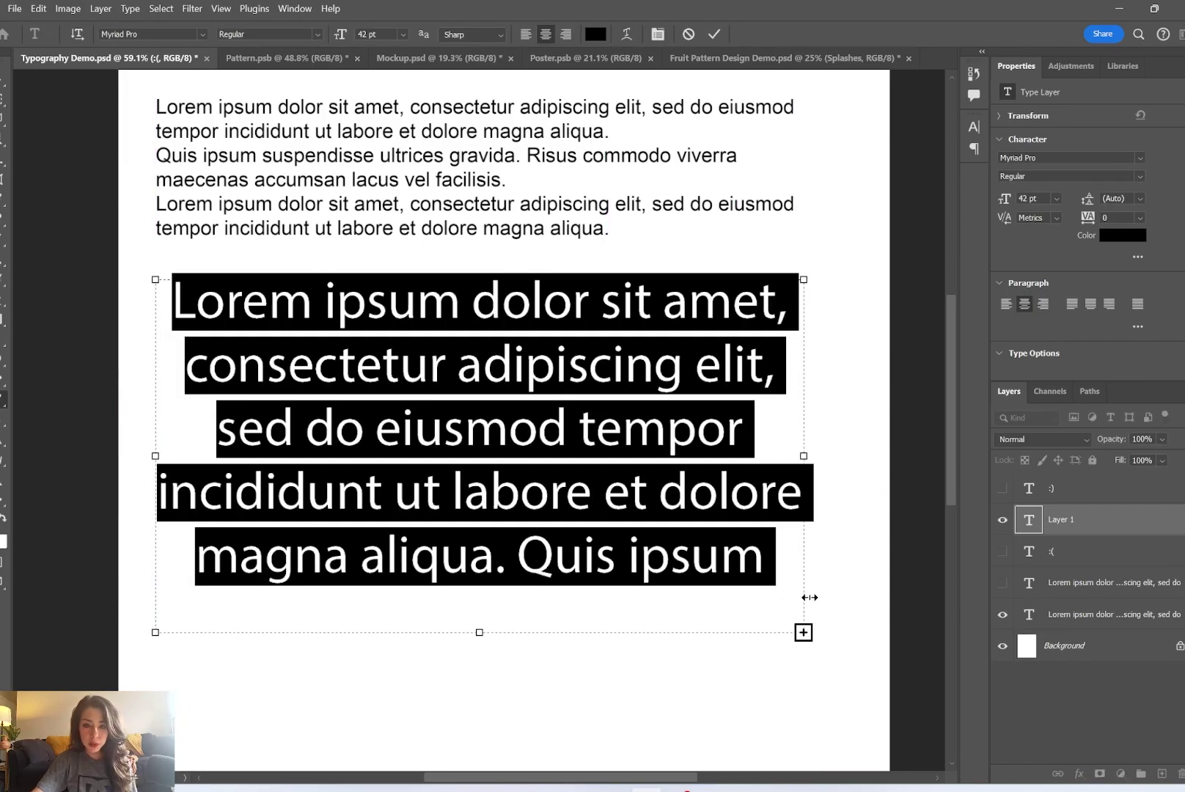
{"action": "left_click", "coordinate": [526, 34]}
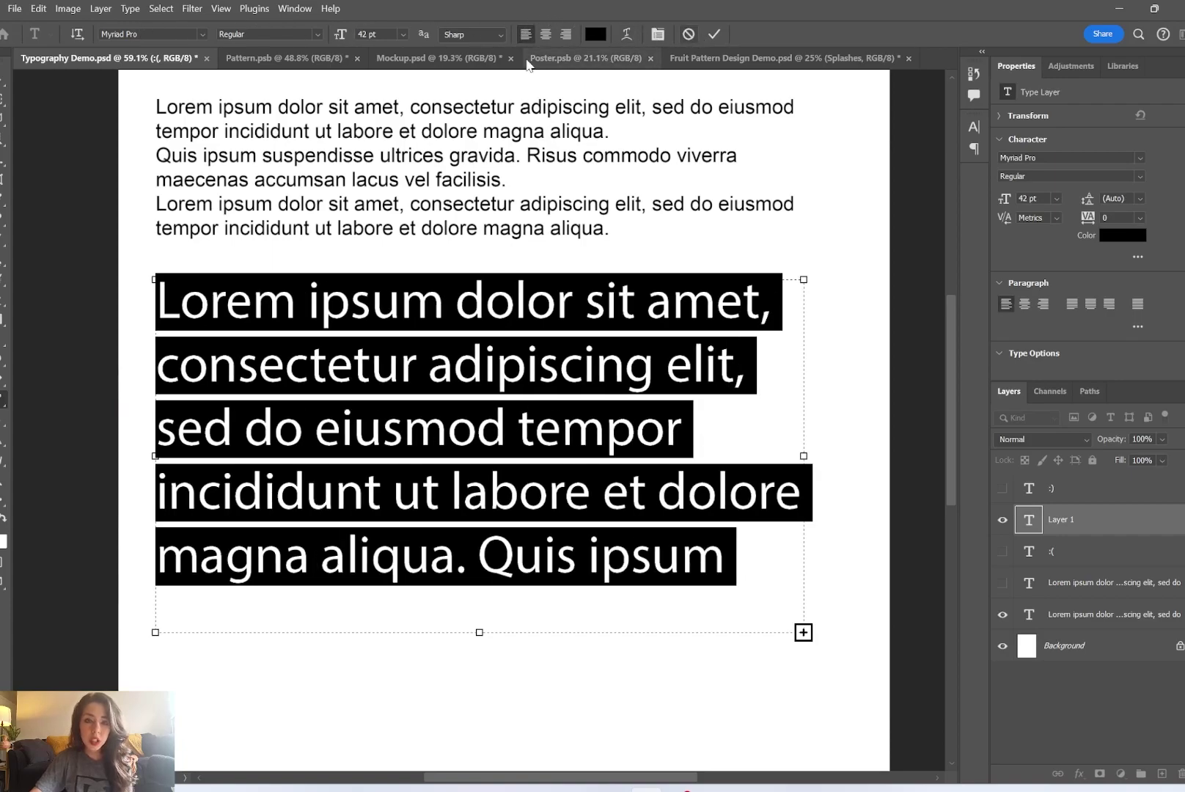
{"action": "left_click", "coordinate": [204, 36]}
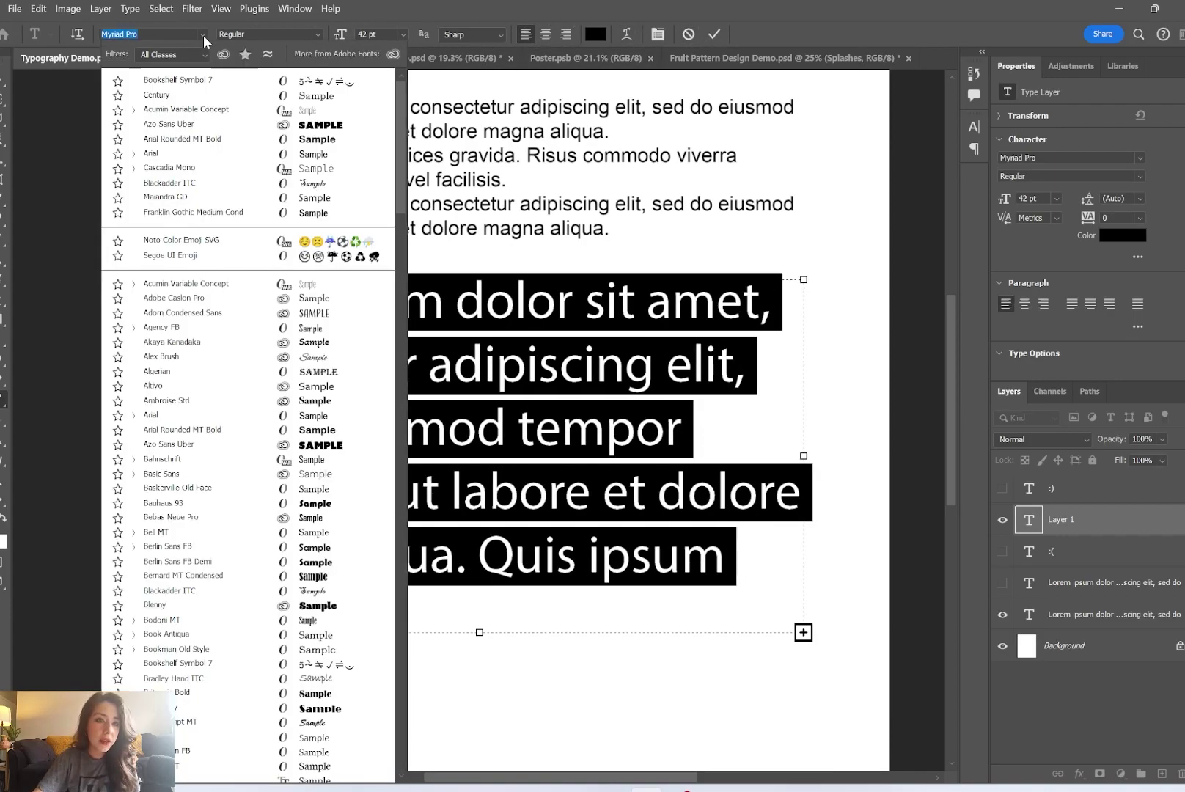
{"action": "left_click", "coordinate": [204, 37]}
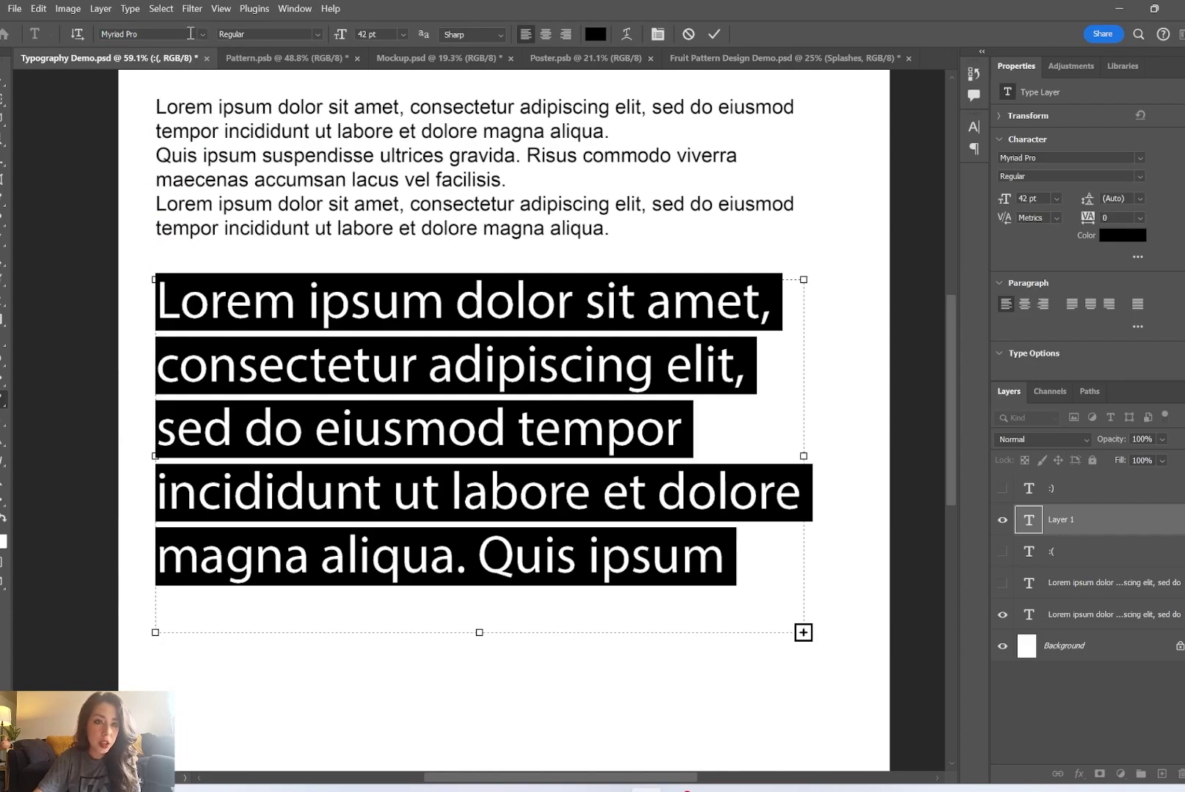
{"action": "left_click", "coordinate": [316, 34]}
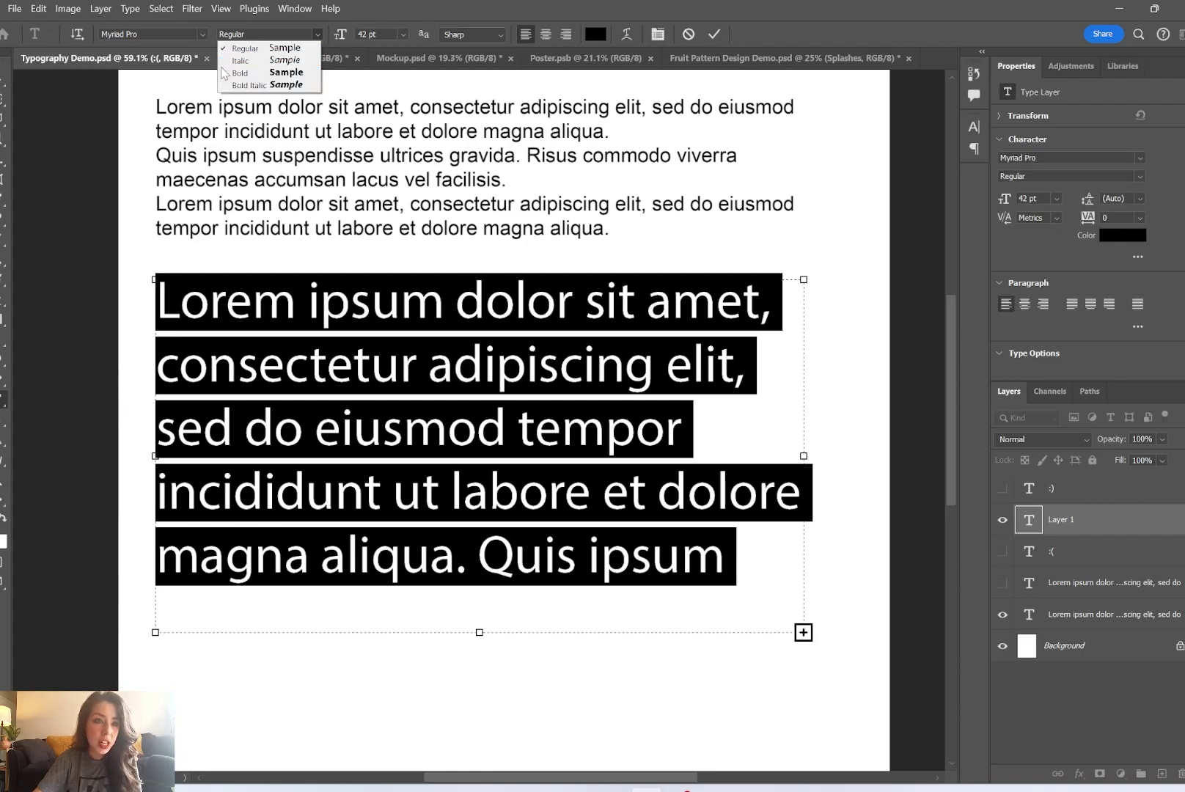
{"action": "left_click", "coordinate": [269, 34]}
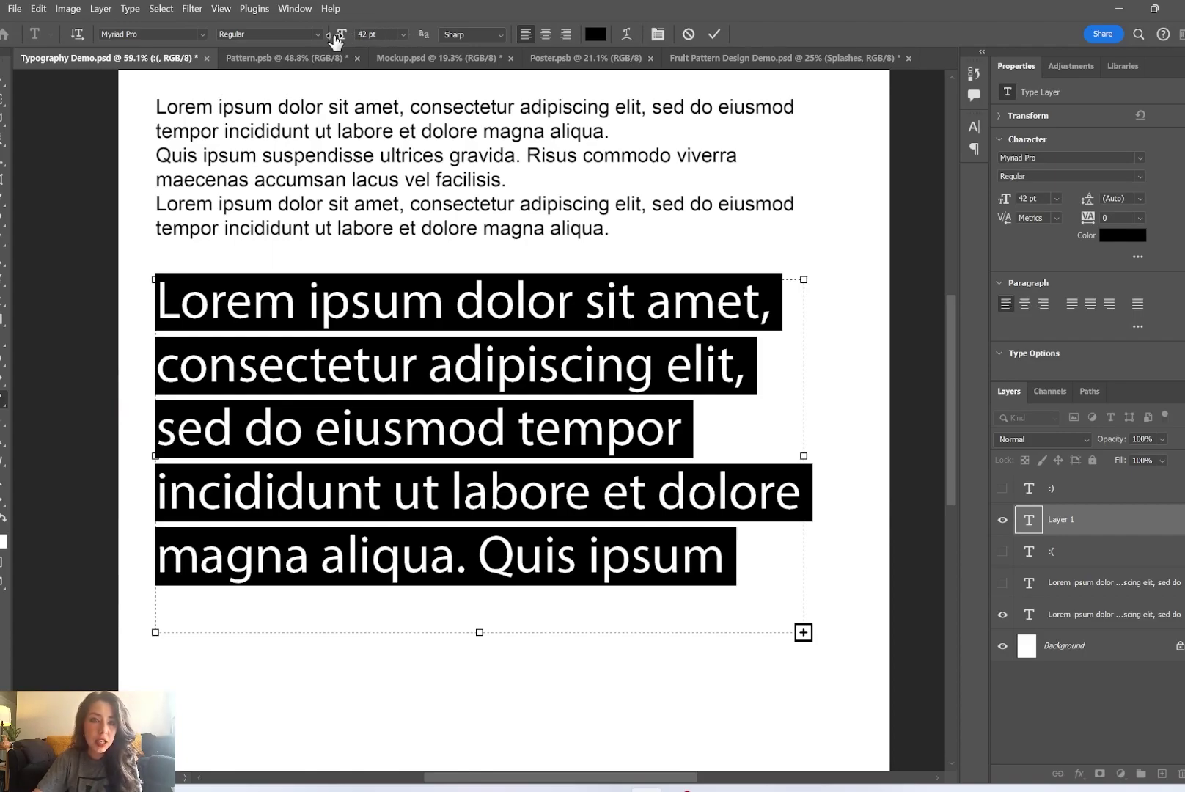
{"action": "mouse_move", "coordinate": [341, 41]}
{"action": "left_mouse_down"}
{"action": "mouse_move", "coordinate": [320, 38]}
{"action": "mouse_move", "coordinate": [338, 40]}
{"action": "left_mouse_up"}
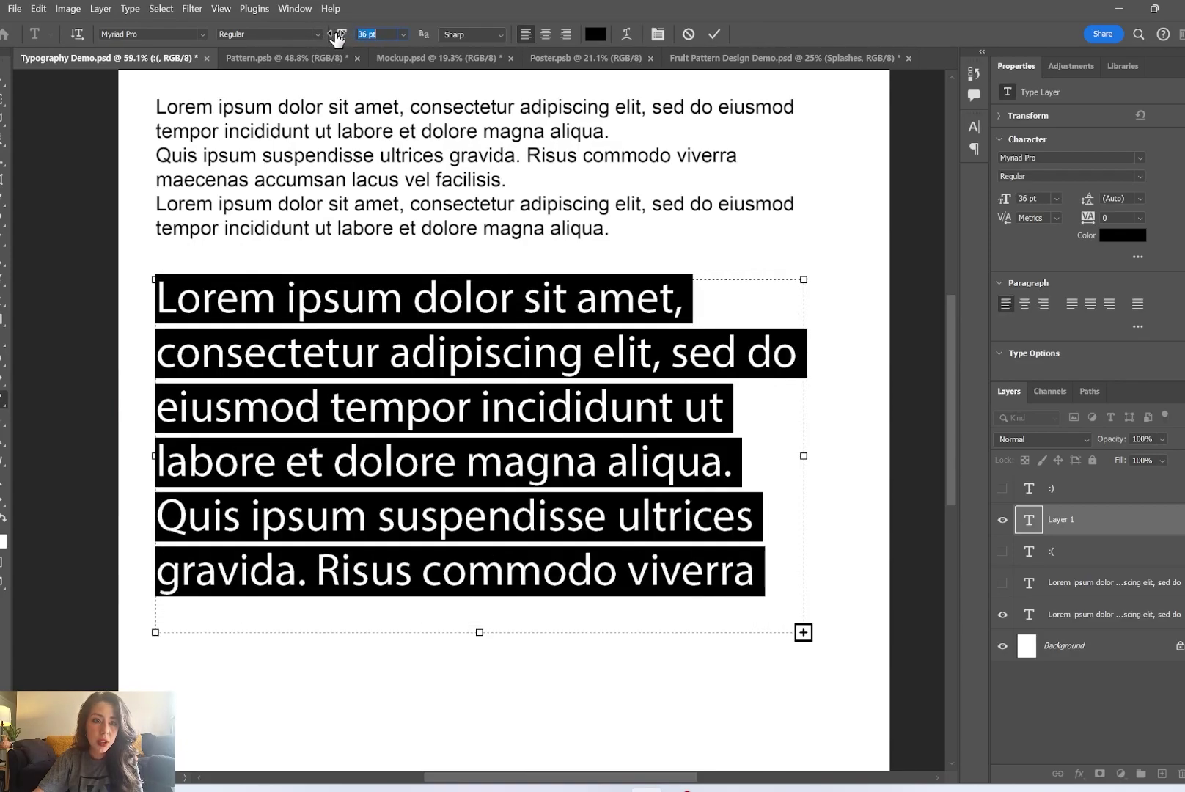
Review the anti-aliasing options and try center and right alignment on the placeholder text, returning it to left alignment
{"action": "left_click", "coordinate": [496, 37]}
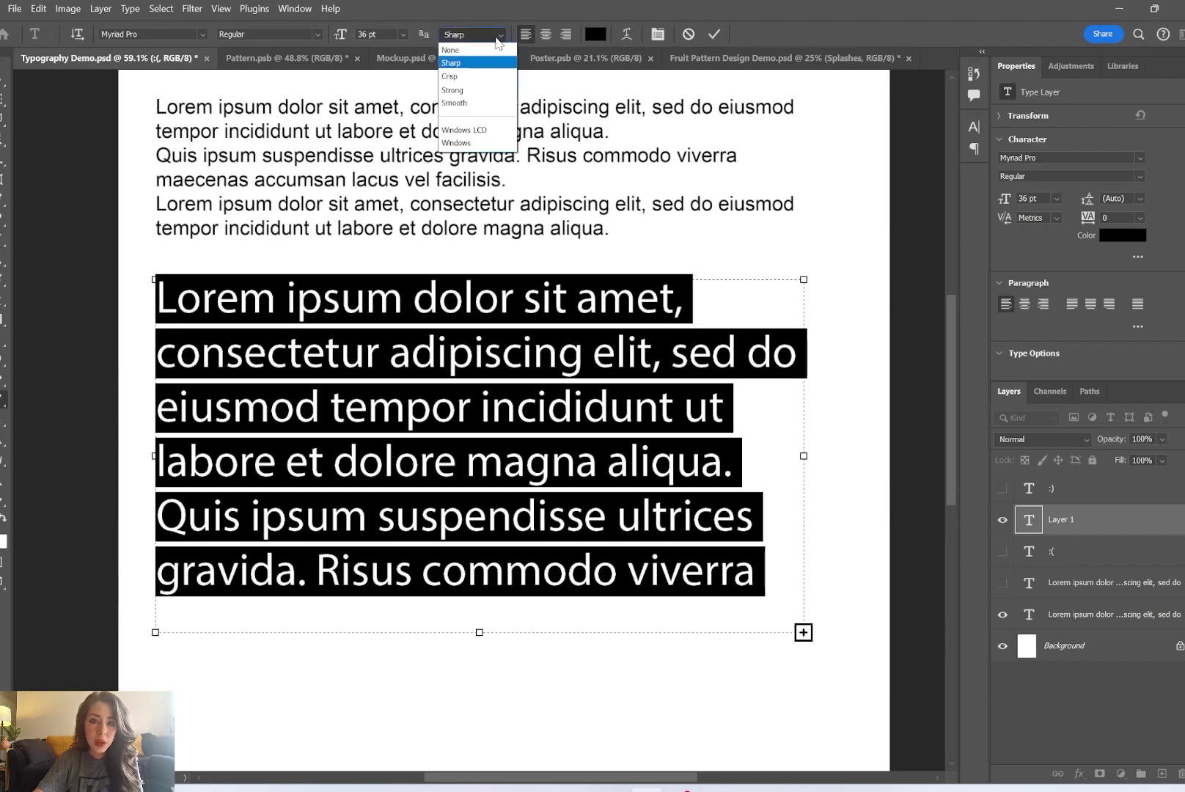
{"action": "left_click", "coordinate": [496, 35]}
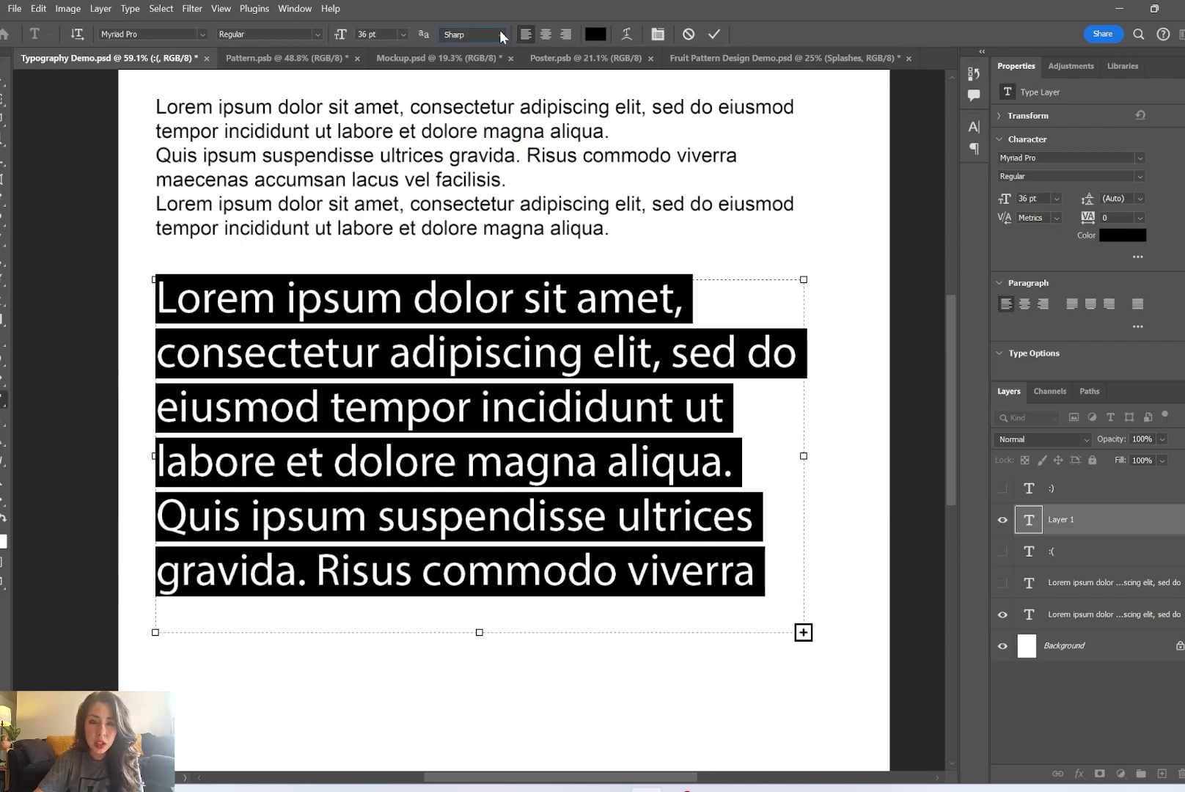
{"action": "left_click", "coordinate": [546, 34]}
{"action": "left_click", "coordinate": [566, 35]}
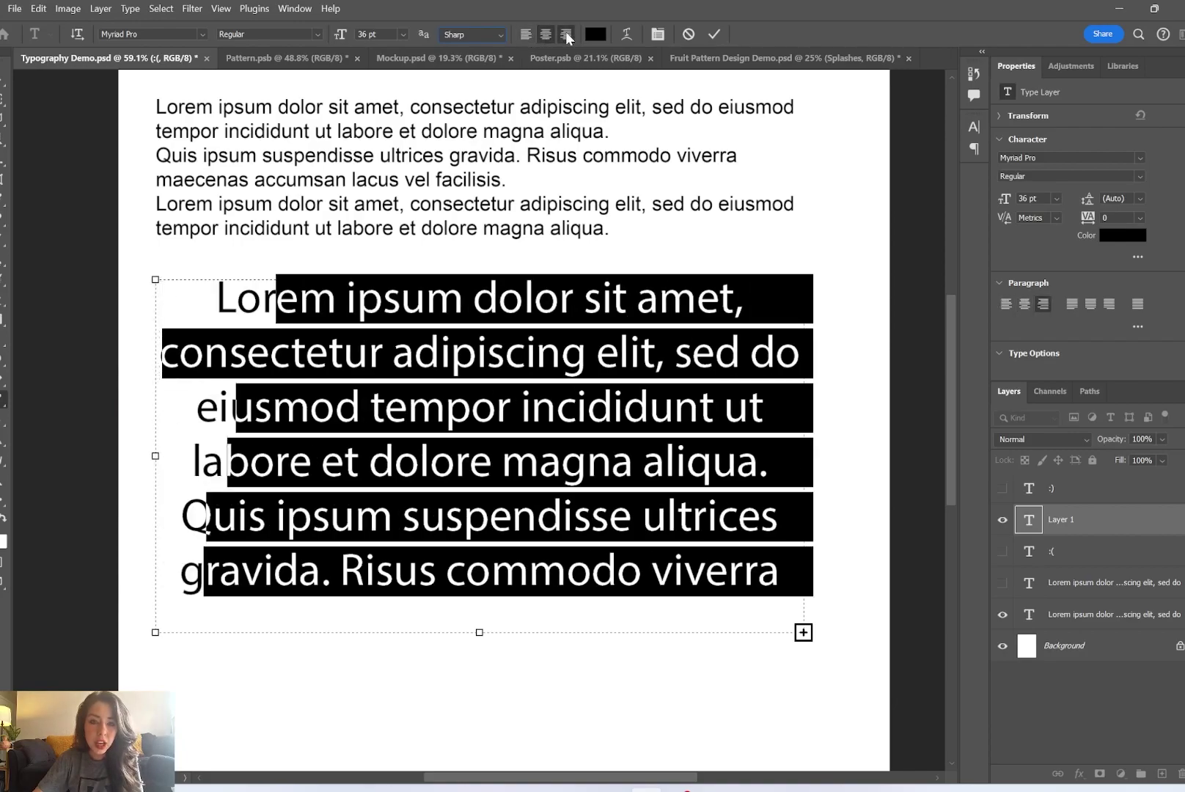
{"action": "left_click", "coordinate": [527, 36]}
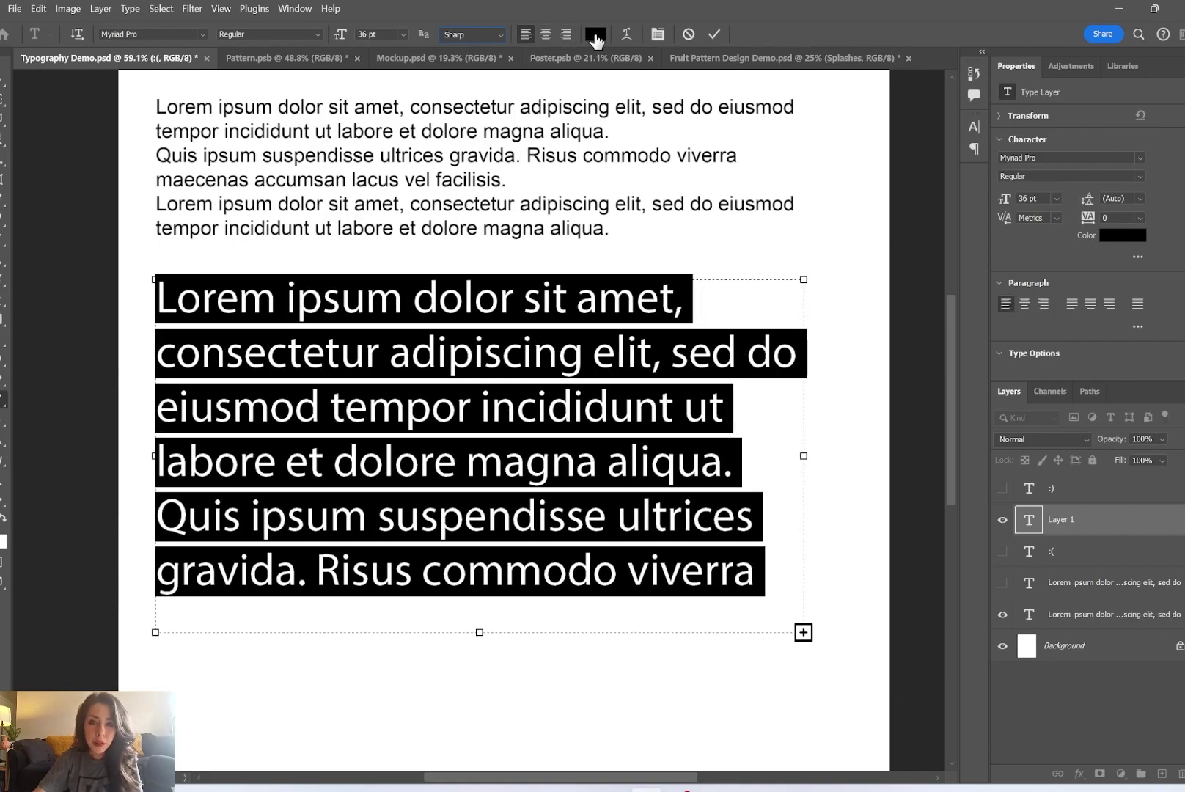
Try red ff0000 as the placeholder text's color and cancel the color change
{"action": "left_click", "coordinate": [596, 35]}
{"action": "left_click_drag", "start_coordinate": [563, 153], "coordinate": [596, 153]}
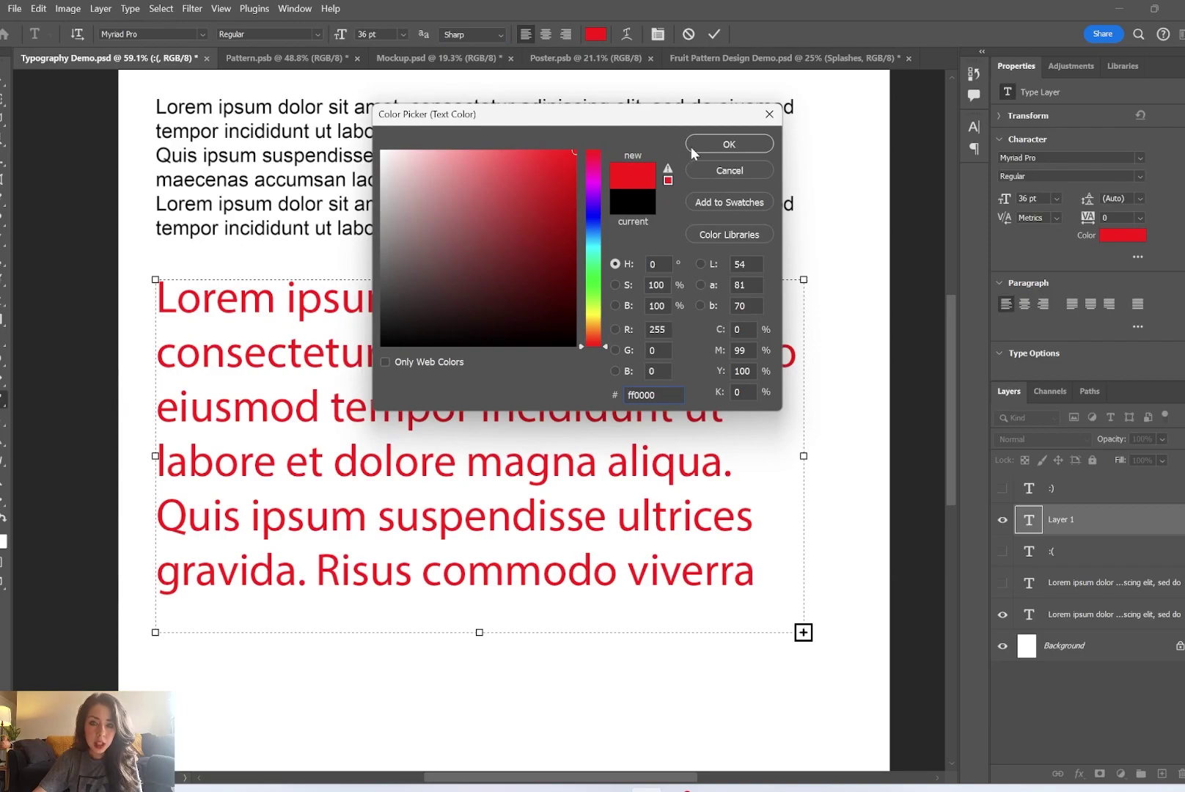
{"action": "left_click", "coordinate": [540, 261]}
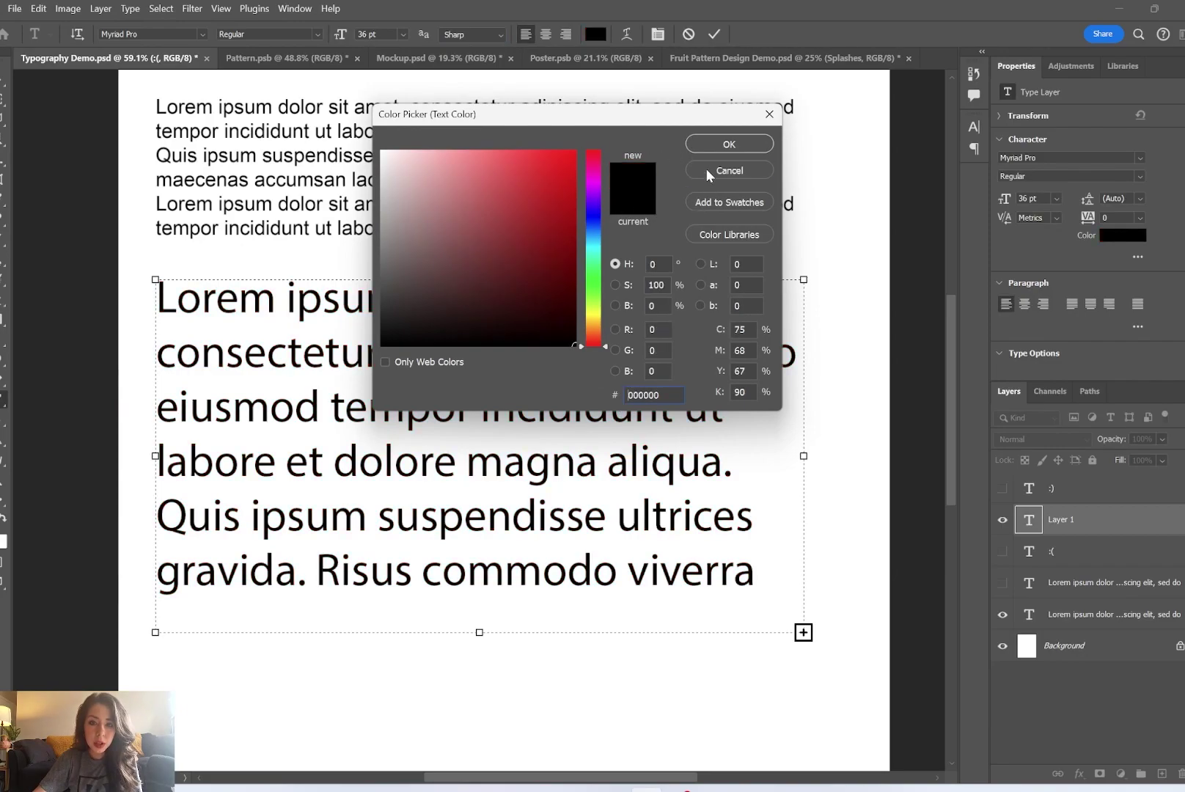
{"action": "left_click", "coordinate": [710, 177]}
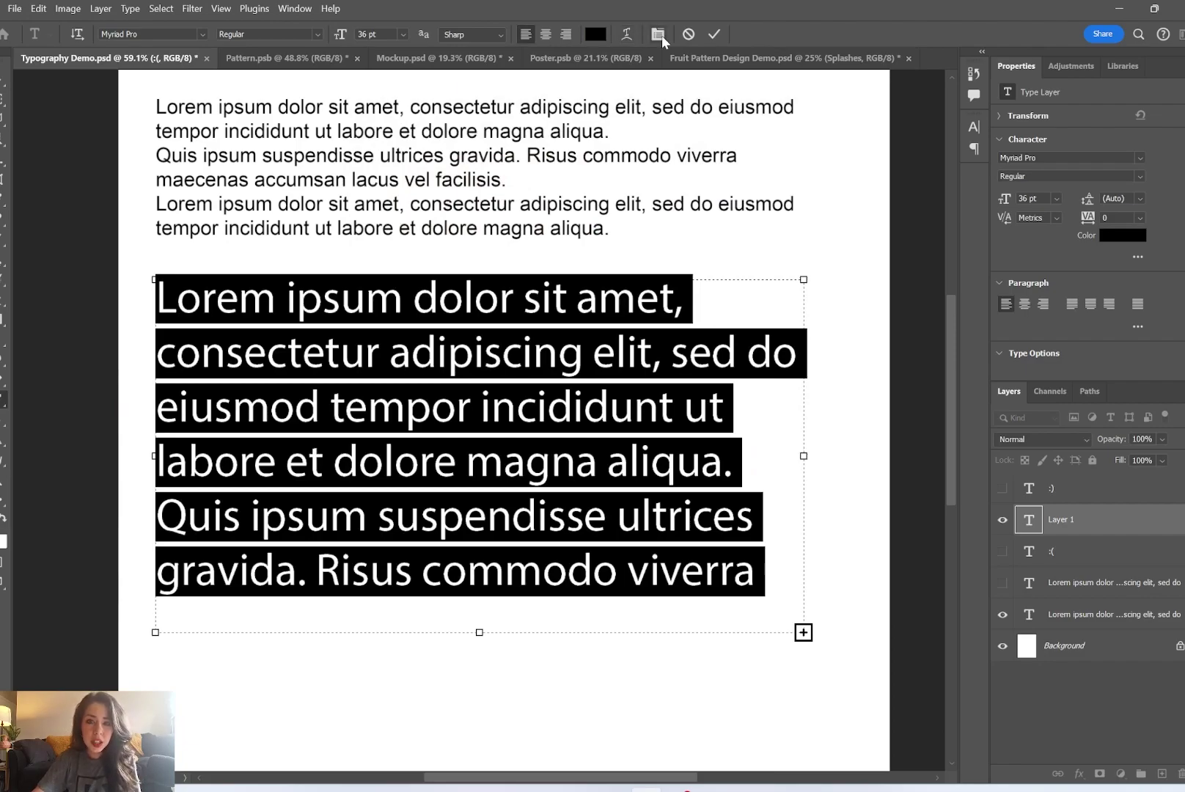
Show the character settings, commit the placeholder text and delete its layer
{"action": "left_click", "coordinate": [659, 34]}
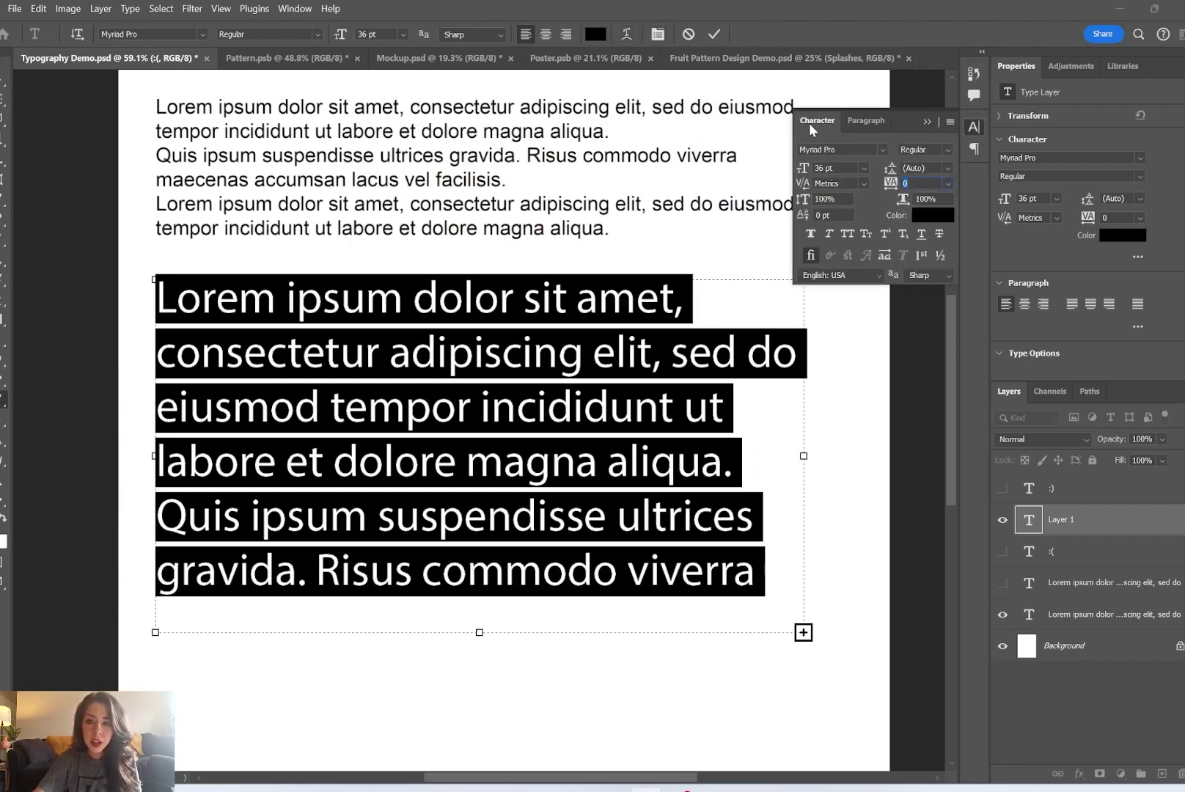
{"action": "left_click", "coordinate": [709, 35]}
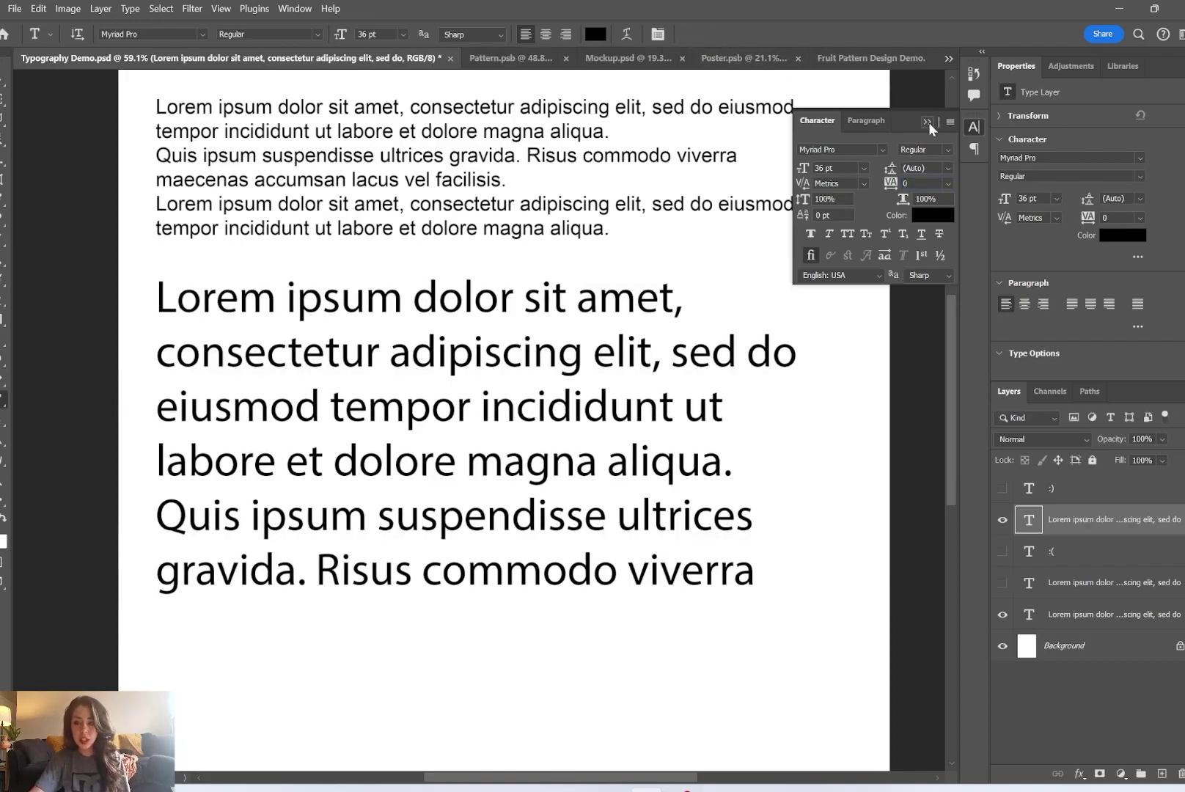
{"action": "key", "text": "Delete"}
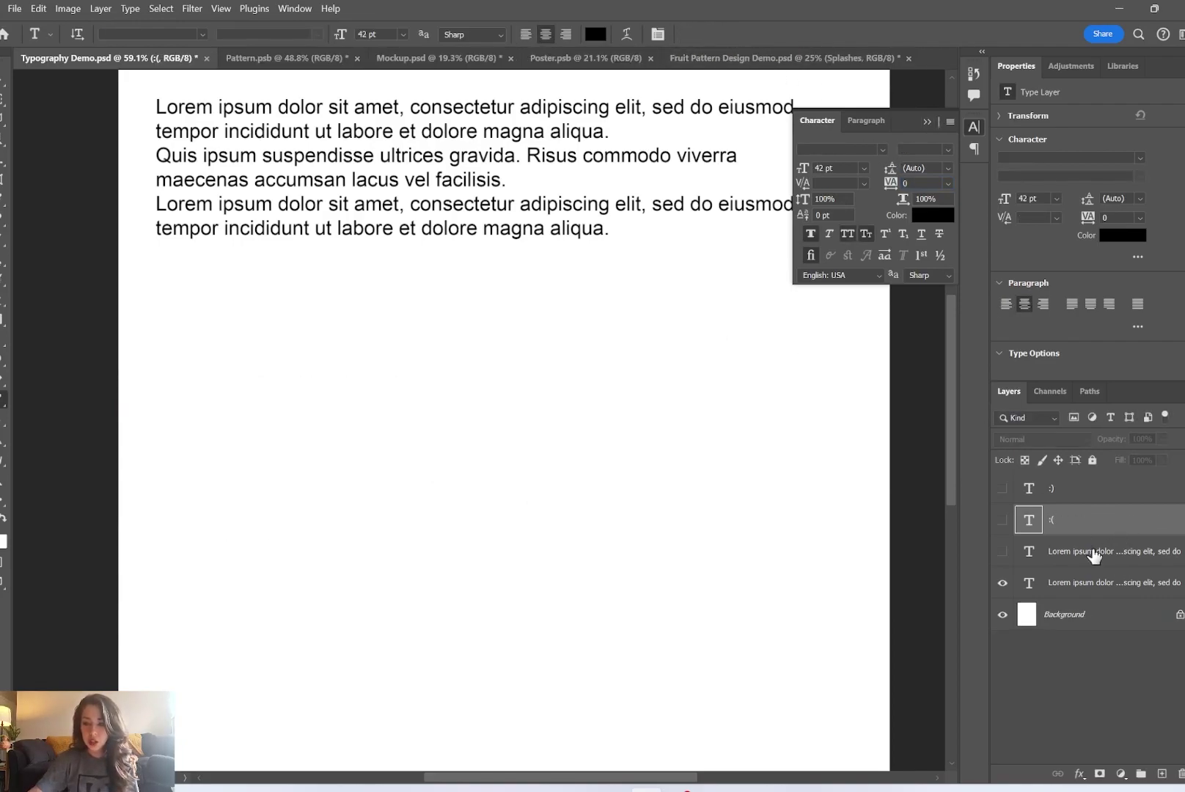
Clear all the text in the visible lorem ipsum paragraph layer and undo the deletion, closing the character settings
{"action": "double_click", "coordinate": [1029, 582]}
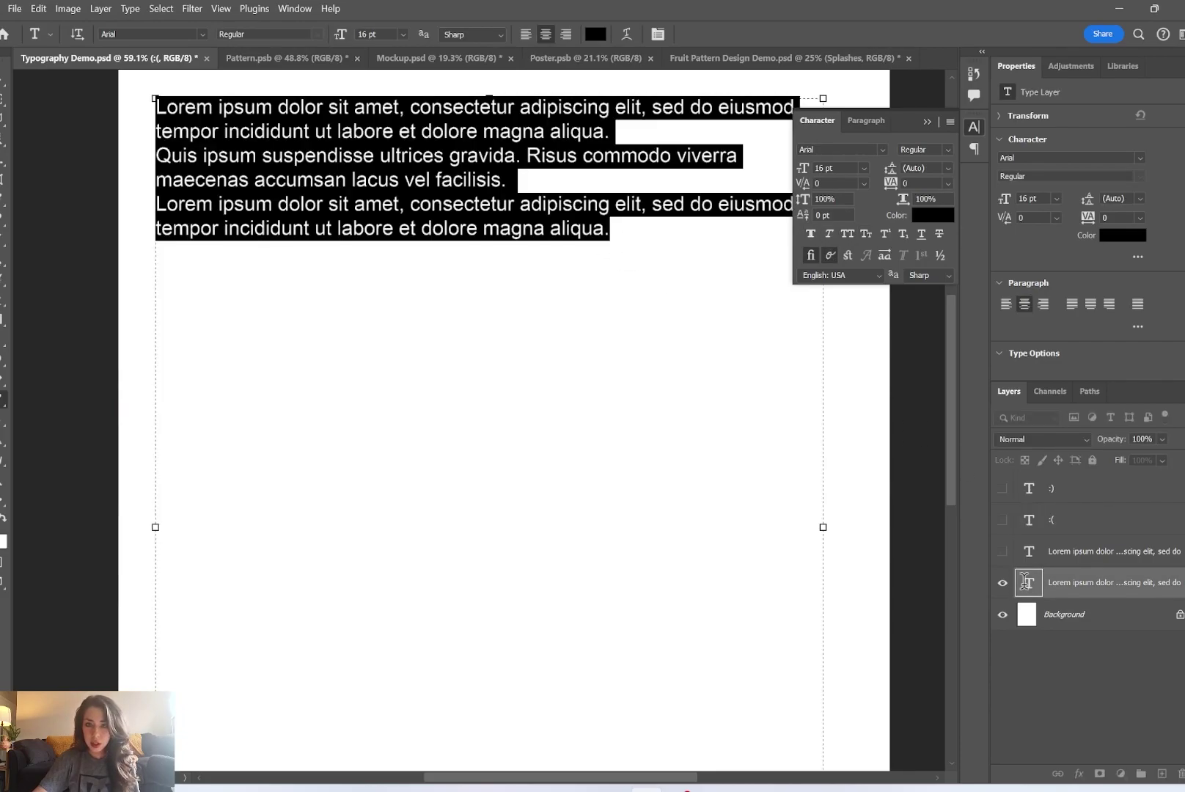
{"action": "left_click", "coordinate": [927, 122]}
{"action": "key", "text": "BackSpace"}
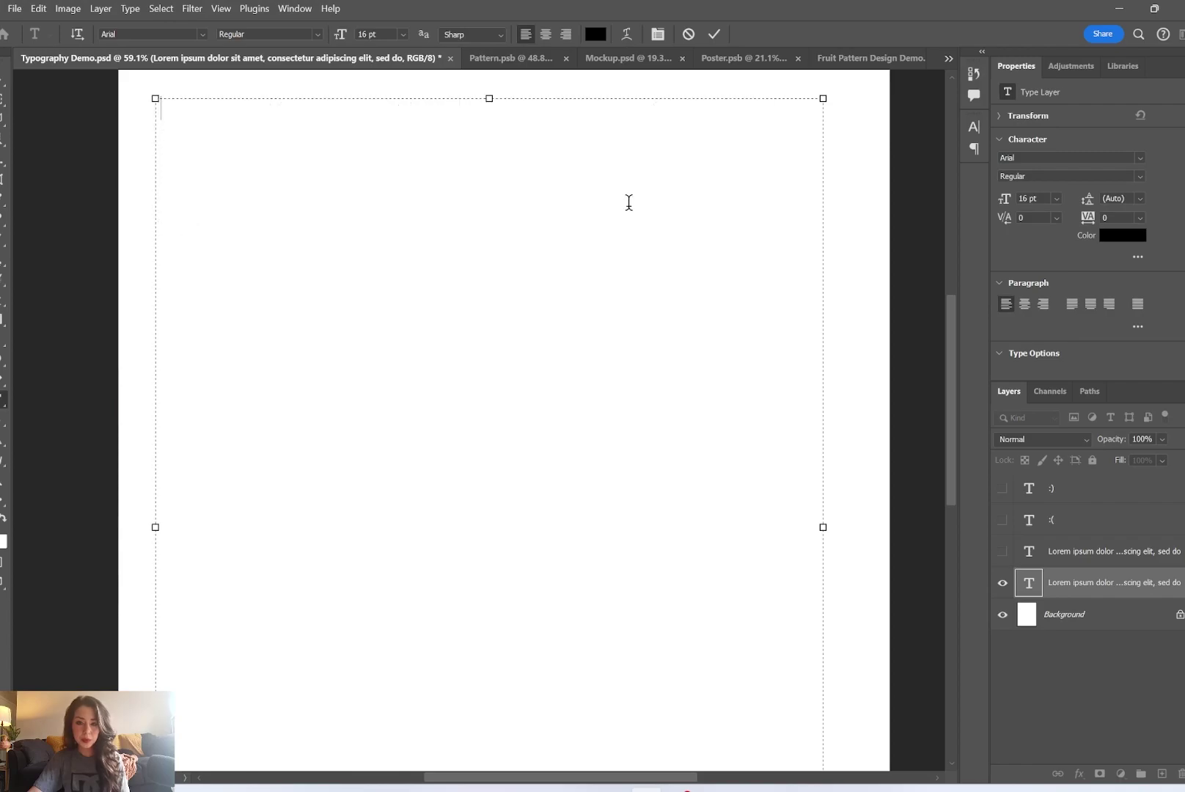
{"action": "key", "text": "ctrl+z"}
{"action": "left_click", "coordinate": [356, 232]}
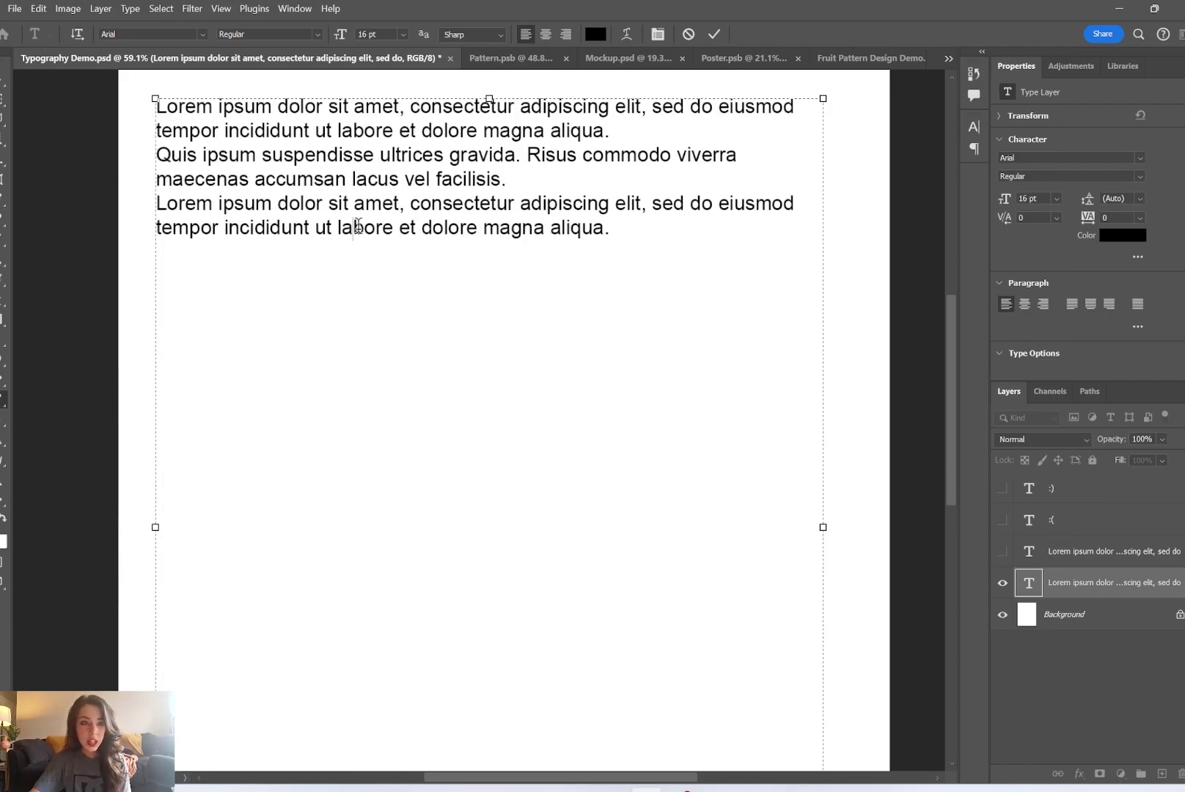
Remove and restore the line break before "Quis ipsum", and add and remove a blank line after "facilisis."
{"action": "left_click", "coordinate": [171, 153]}
{"action": "key", "text": "BackSpace"}
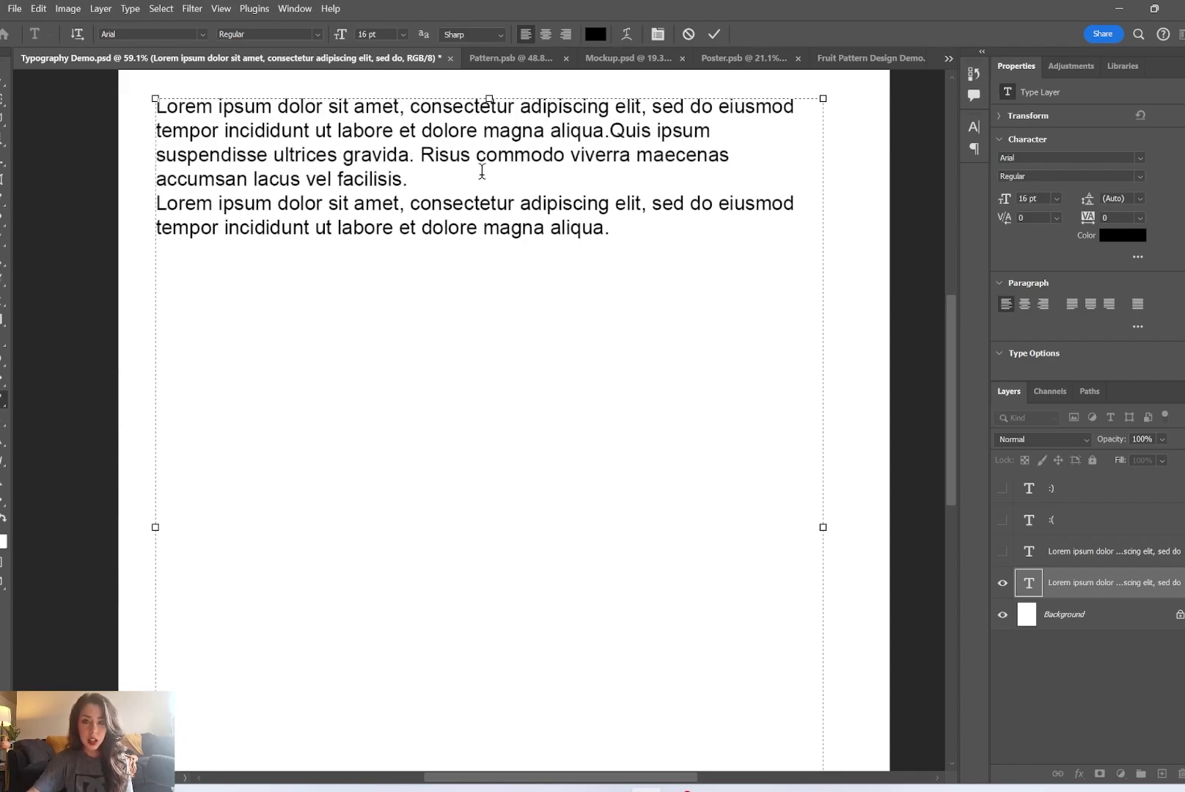
{"action": "key", "text": "Return"}
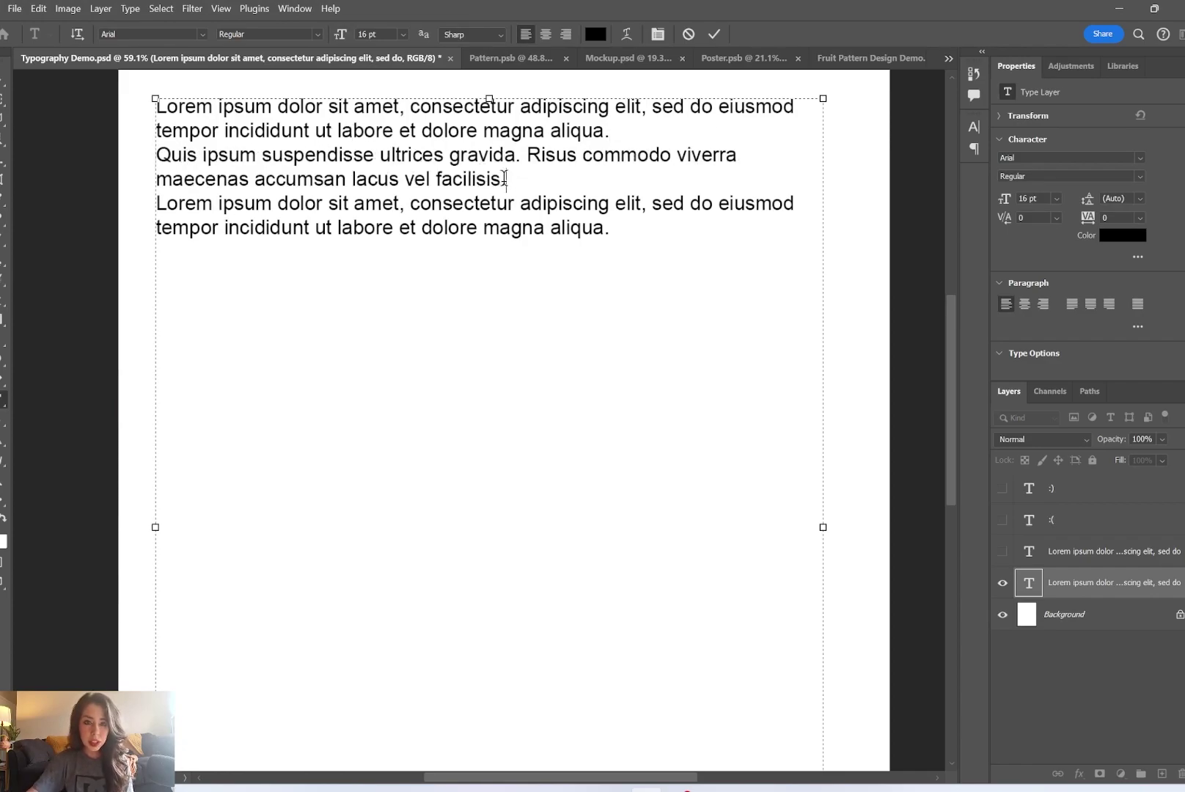
{"action": "key", "text": "Return"}
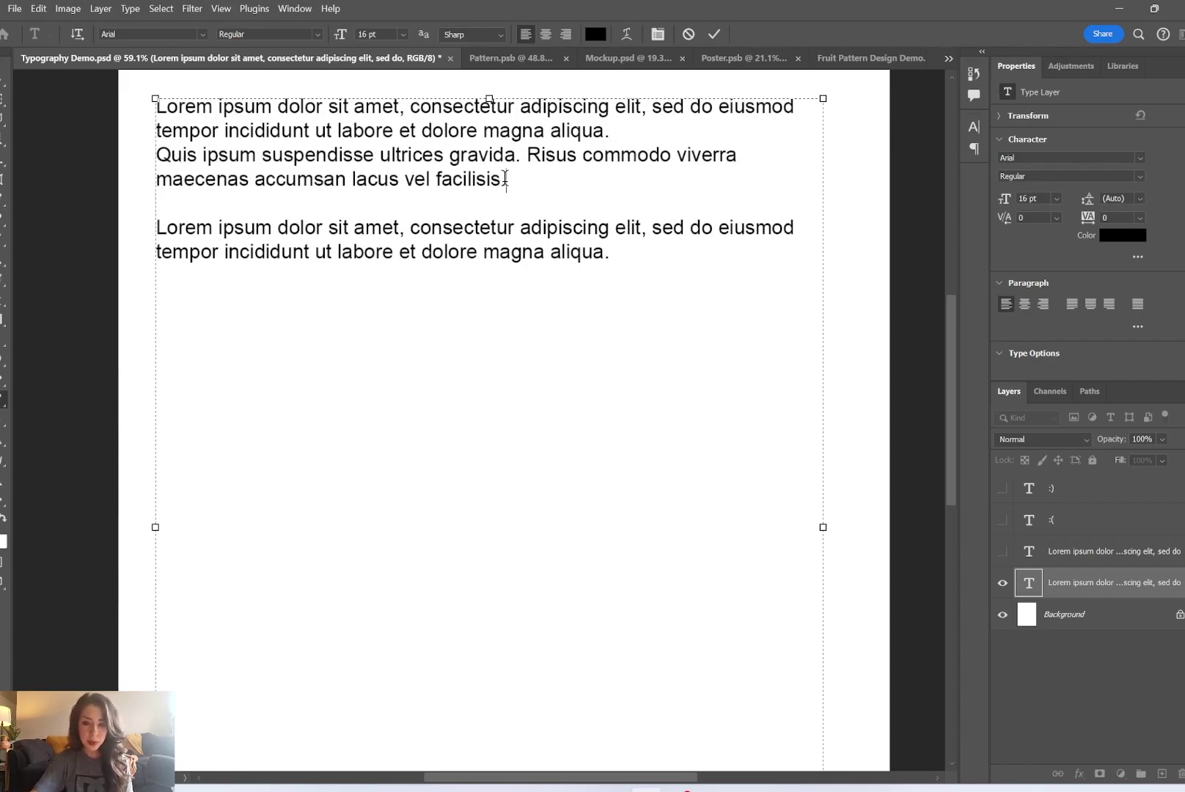
{"action": "key", "text": "BackSpace"}
Select all the text in the lorem ipsum paragraphs and show its character settings
{"action": "left_click_drag", "start_coordinate": [688, 245], "coordinate": [157, 96]}
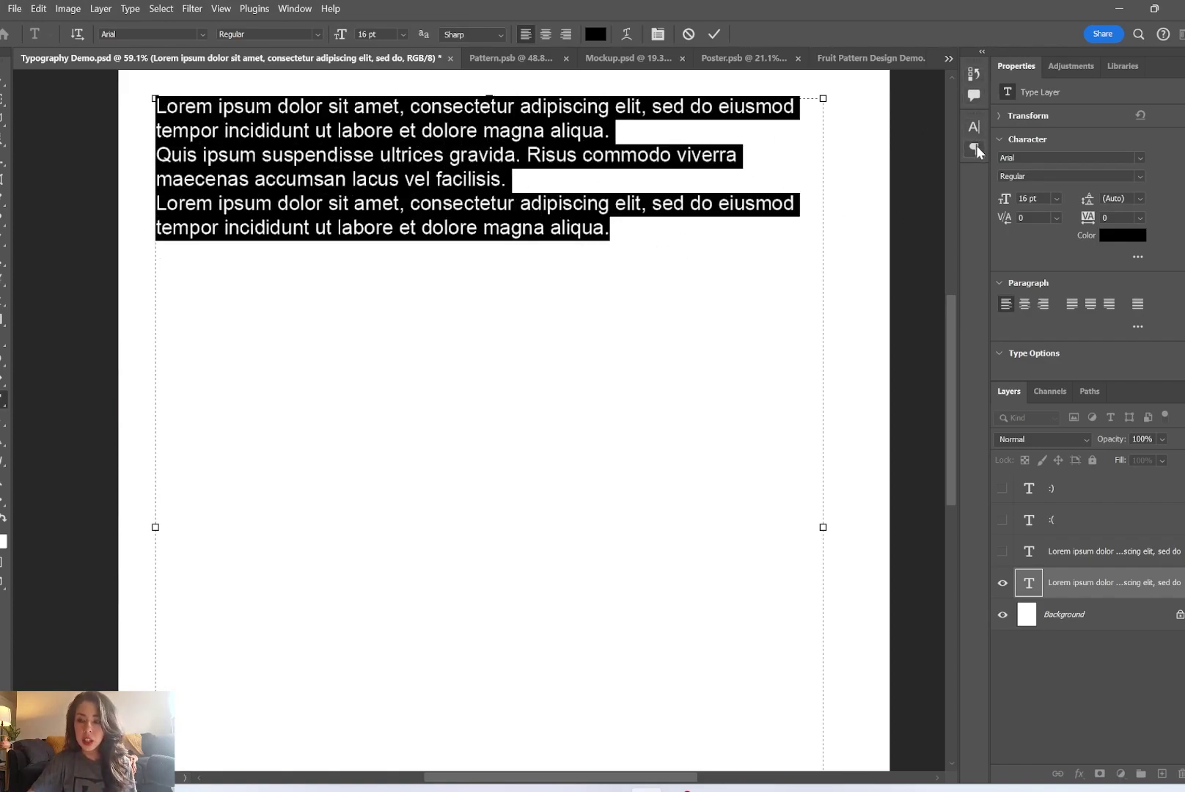
{"action": "left_click", "coordinate": [976, 146]}
{"action": "left_click", "coordinate": [817, 121]}
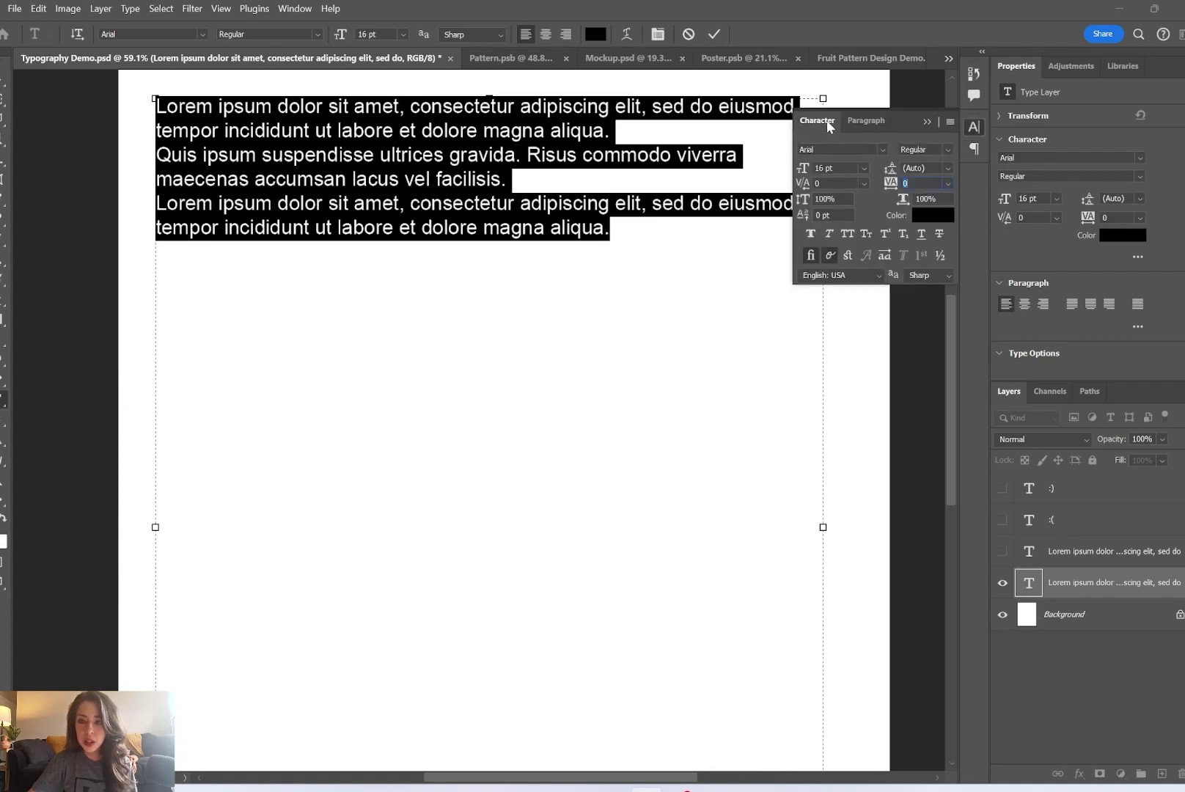
{"action": "left_click", "coordinate": [578, 144]}
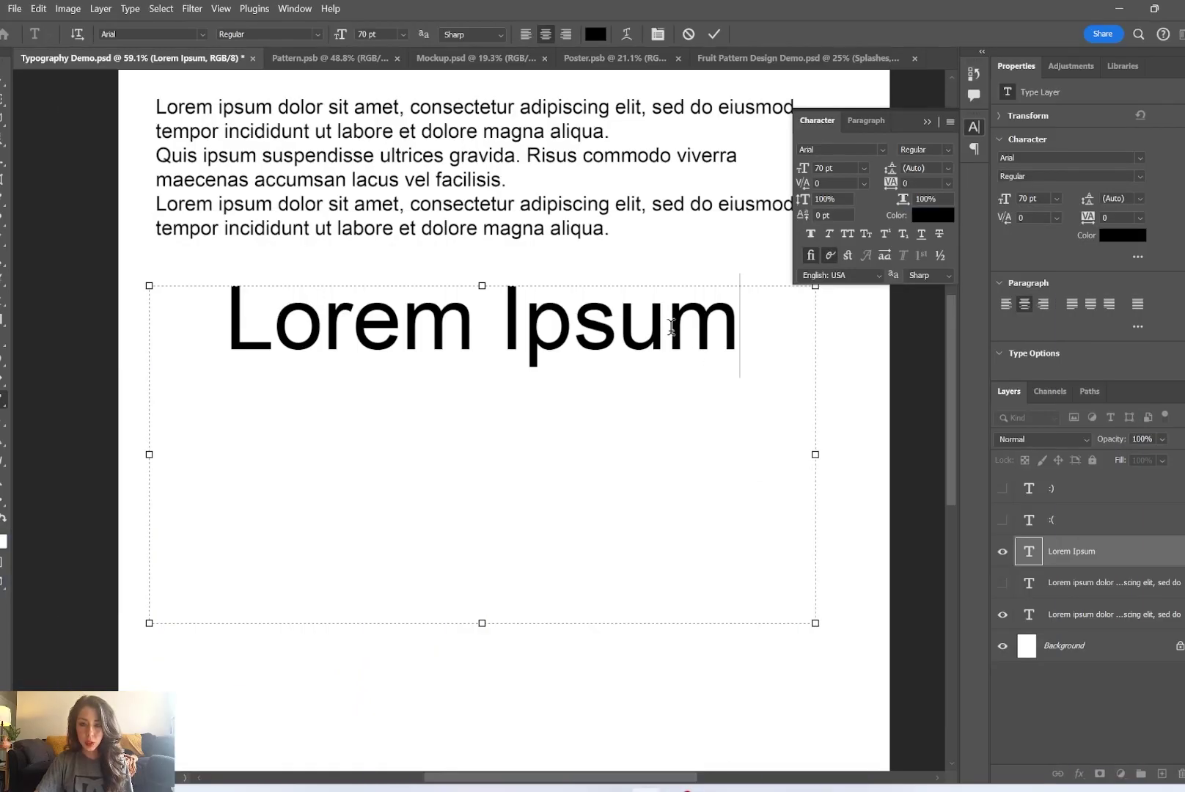
Select the "Lorem Ipsum" heading and preview fonts such as Altivo on it without applying one
{"action": "left_click_drag", "start_coordinate": [743, 341], "coordinate": [231, 340]}
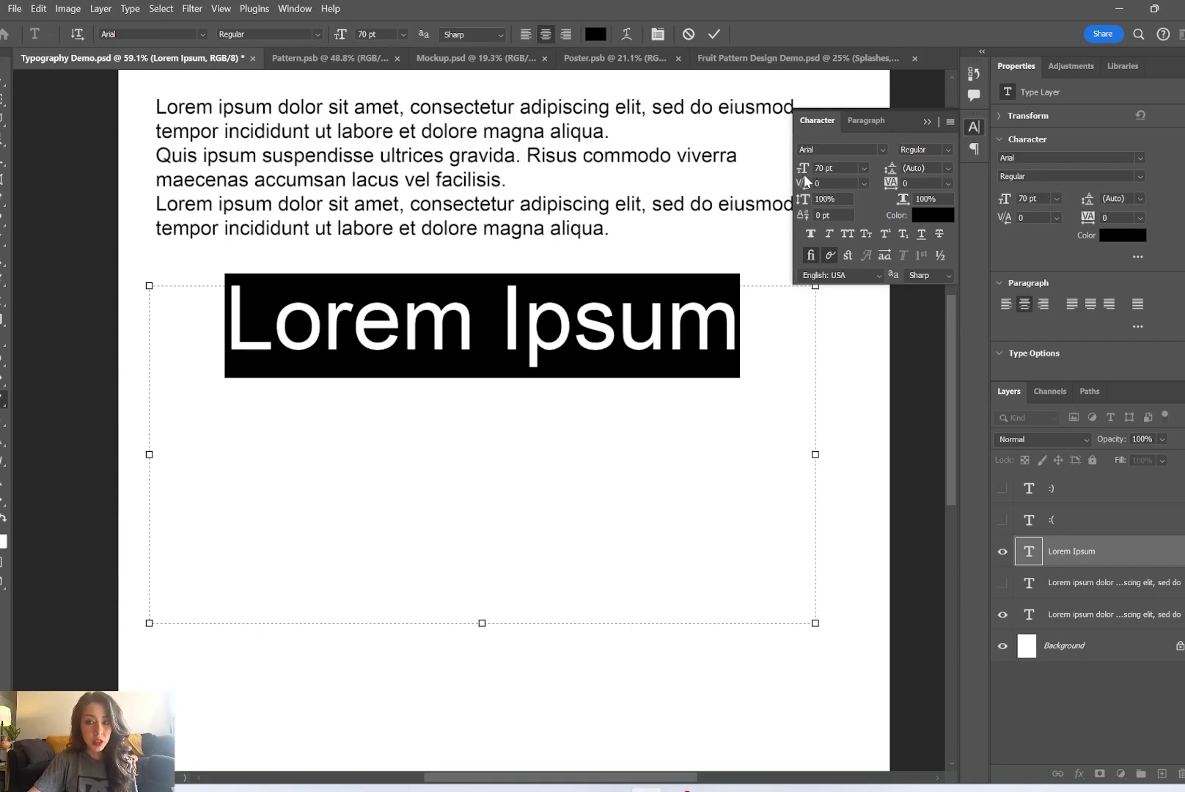
{"action": "left_click", "coordinate": [883, 150]}
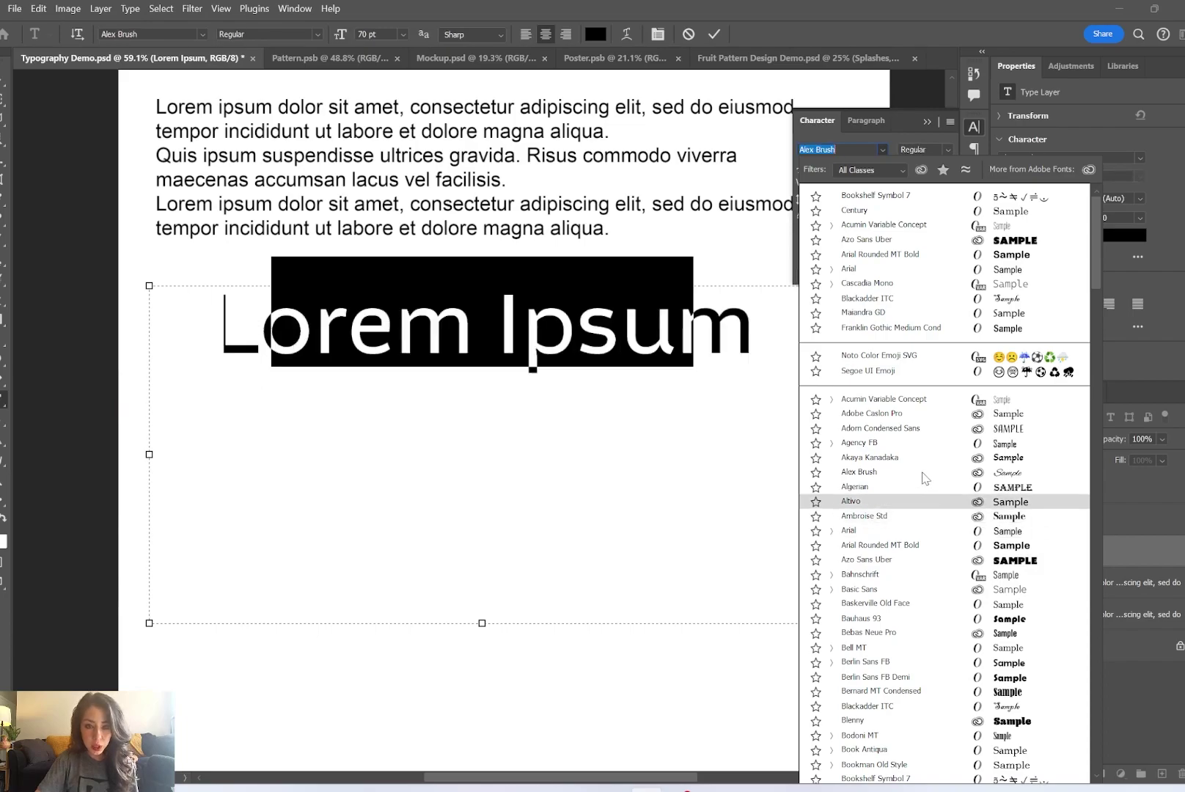
{"action": "left_click", "coordinate": [754, 445]}
{"action": "left_click", "coordinate": [591, 398]}
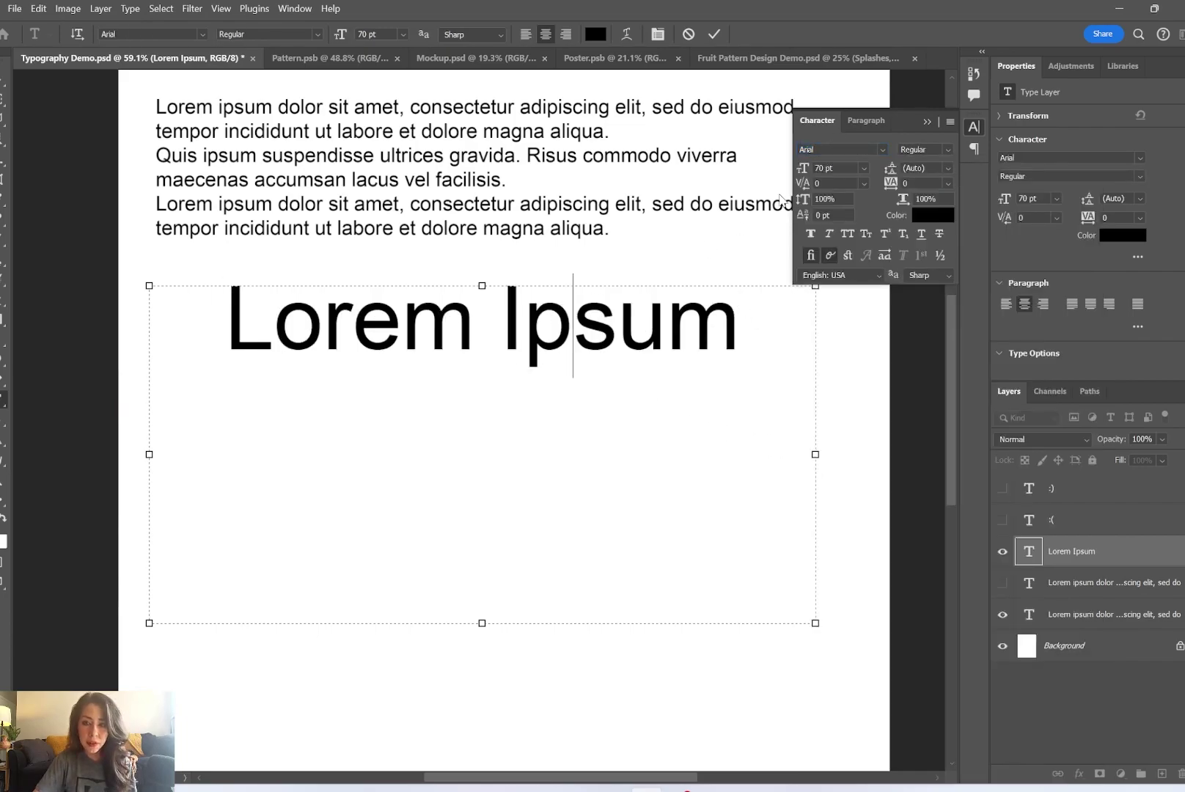
Try the Narrow style on the word "Ipsum" and set it to Black
{"action": "left_click", "coordinate": [947, 151]}
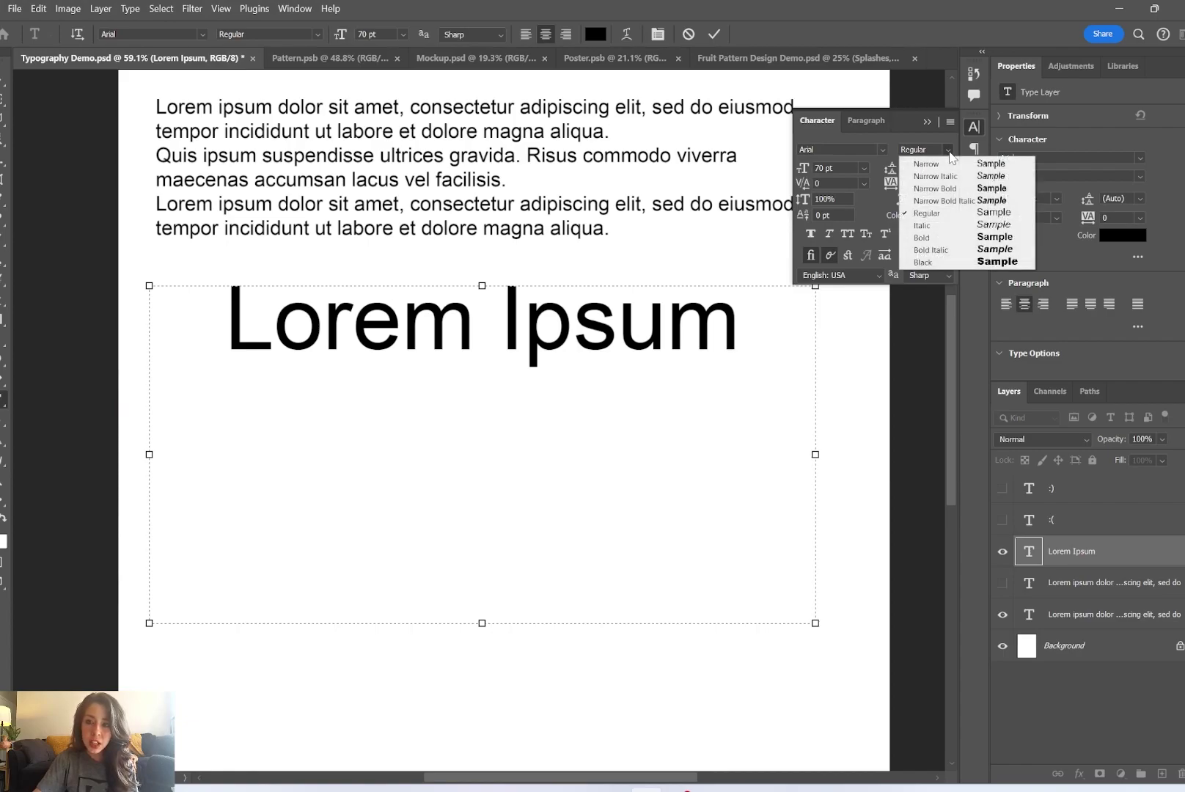
{"action": "left_click", "coordinate": [686, 317]}
{"action": "left_click_drag", "start_coordinate": [737, 319], "coordinate": [500, 323]}
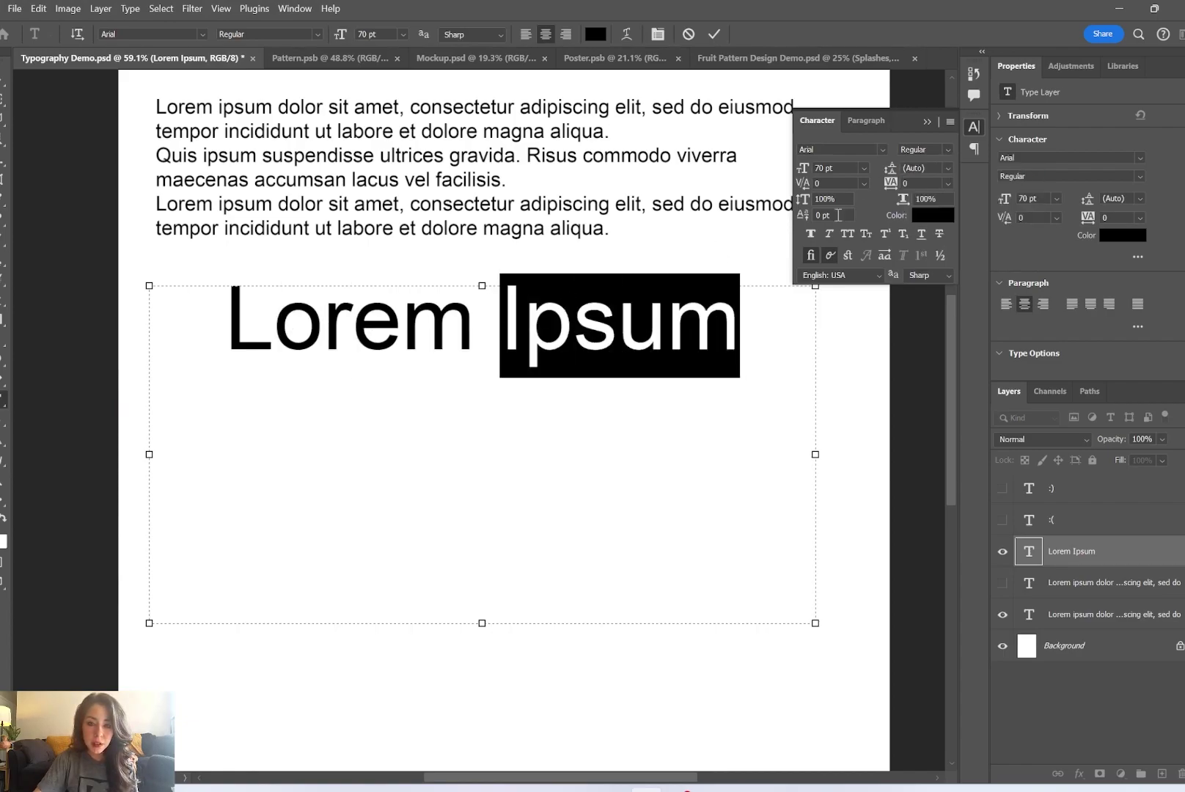
{"action": "left_click", "coordinate": [949, 150]}
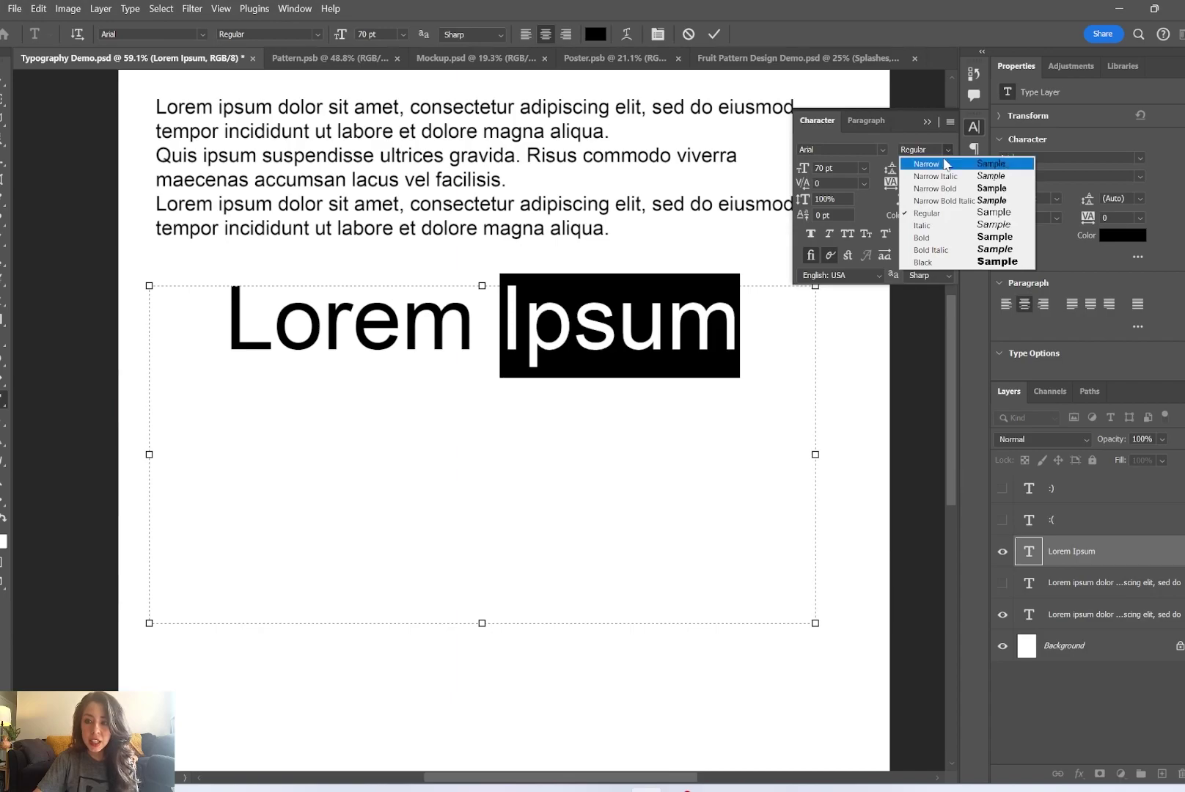
{"action": "left_click", "coordinate": [944, 163]}
{"action": "left_click", "coordinate": [947, 150]}
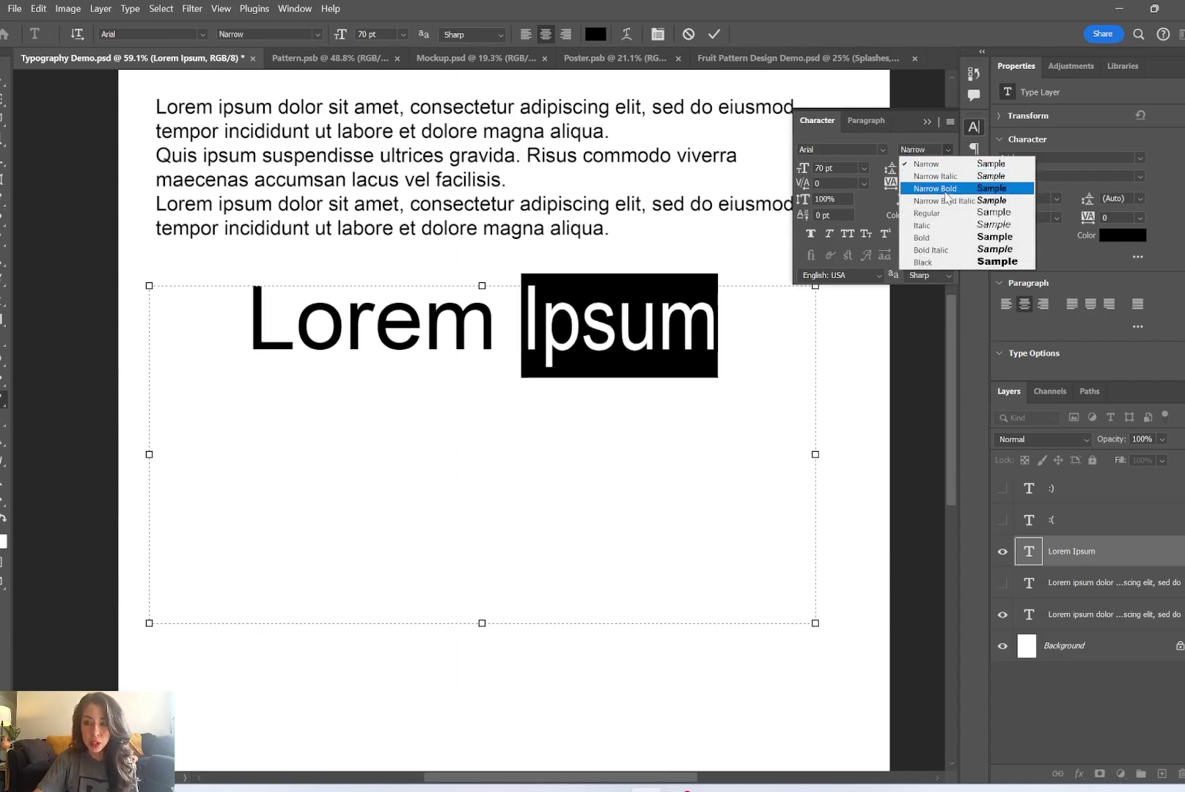
{"action": "left_click", "coordinate": [935, 262]}
{"action": "left_click", "coordinate": [703, 442]}
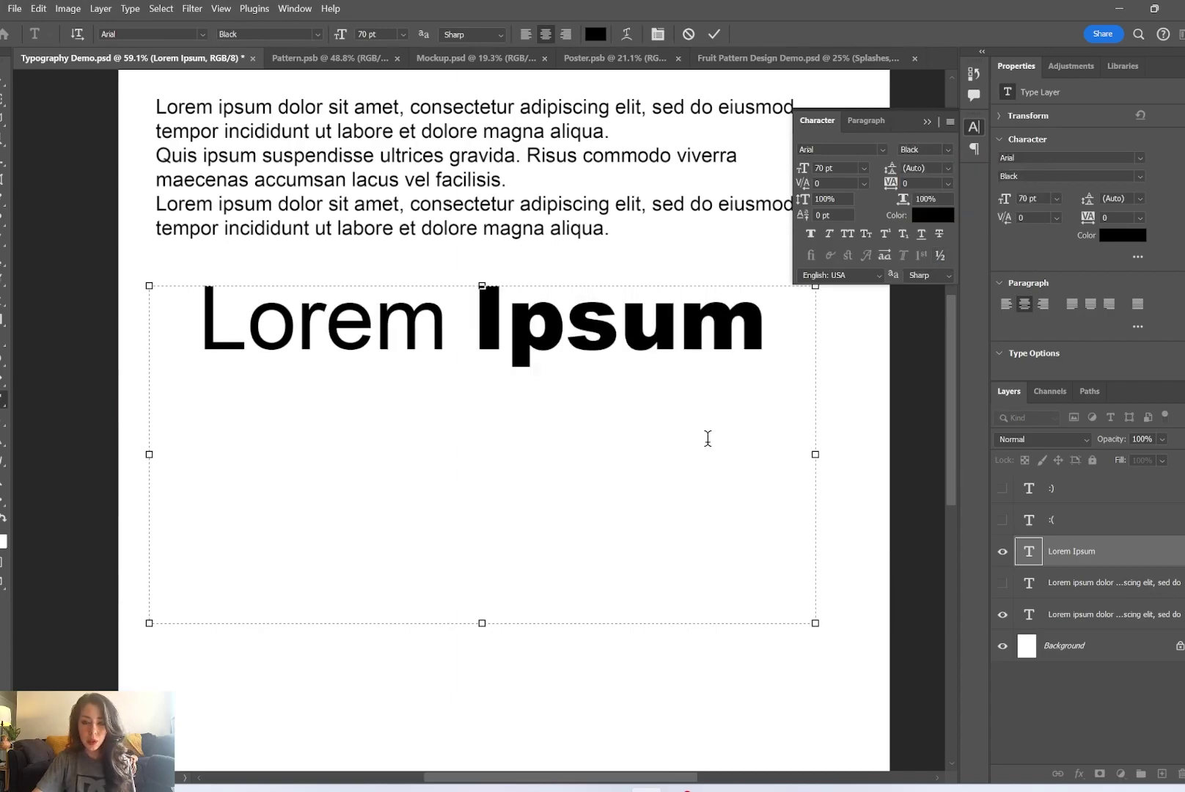
Select the word "Ipsum" and set its font size to 36 pt
{"action": "key", "text": "Right"}
{"action": "key", "text": "shift+Left"}
{"action": "key", "text": "shift+Left"}
{"action": "key", "text": "shift+Left"}
{"action": "key", "text": "shift+Left"}
{"action": "key", "text": "shift+Left"}
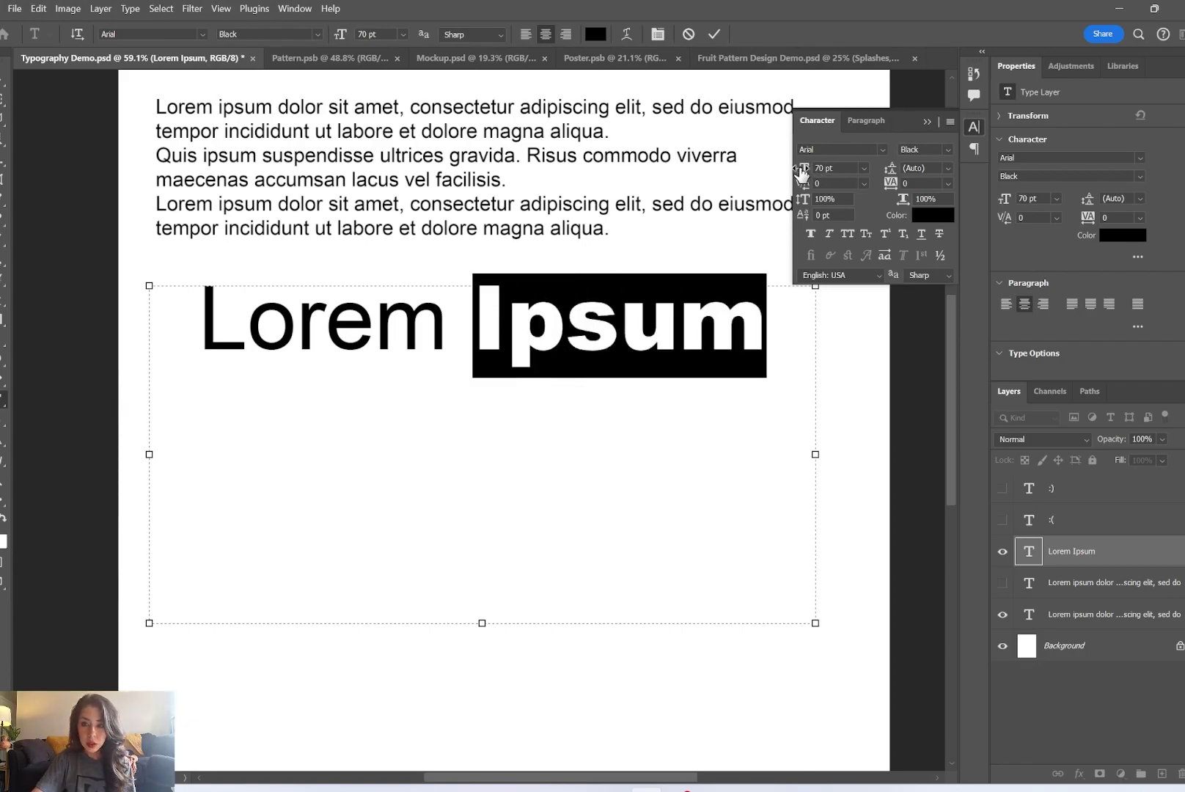
{"action": "left_click", "coordinate": [865, 169]}
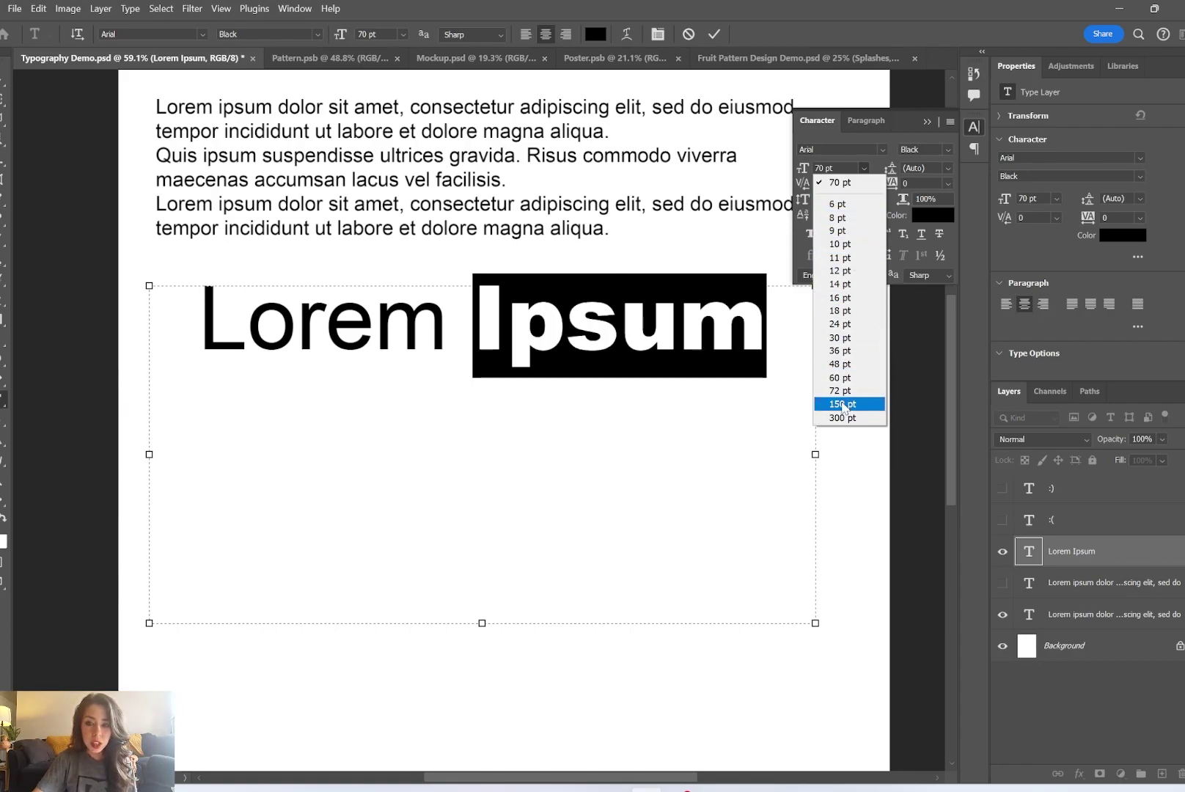
{"action": "left_click", "coordinate": [835, 351]}
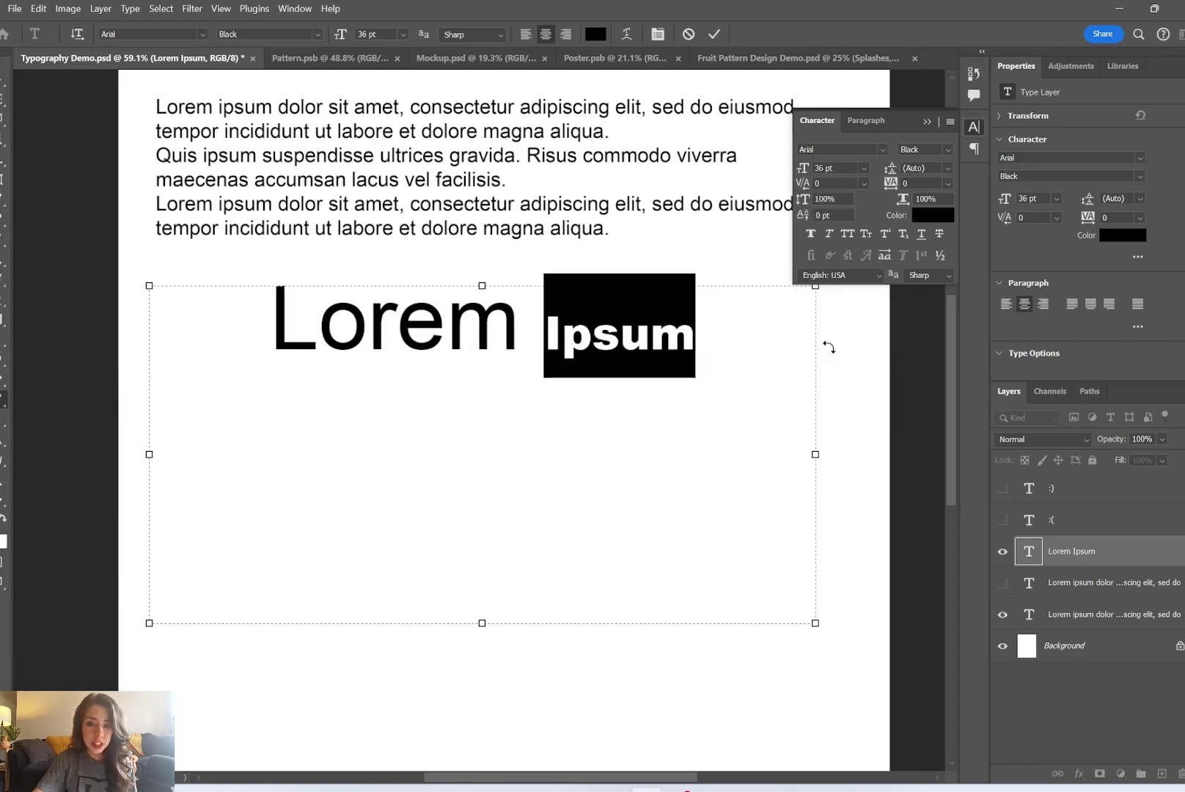
Try a 65 pt font size on "Ipsum" and set the size to 70 pt
{"action": "left_click", "coordinate": [865, 168]}
{"action": "left_click", "coordinate": [850, 170]}
{"action": "type", "text": "70"}
{"action": "left_click_drag", "start_coordinate": [809, 167], "coordinate": [799, 171]}
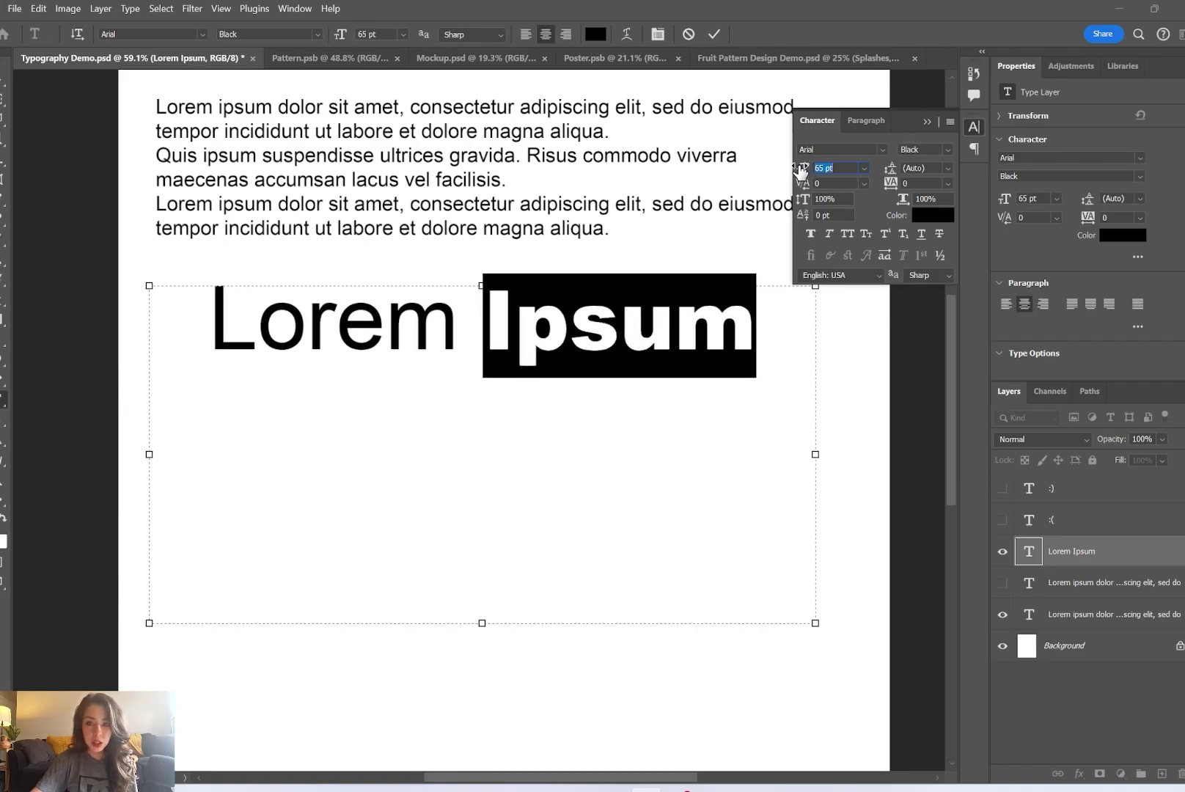
{"action": "left_click", "coordinate": [865, 169]}
{"action": "left_click", "coordinate": [865, 170]}
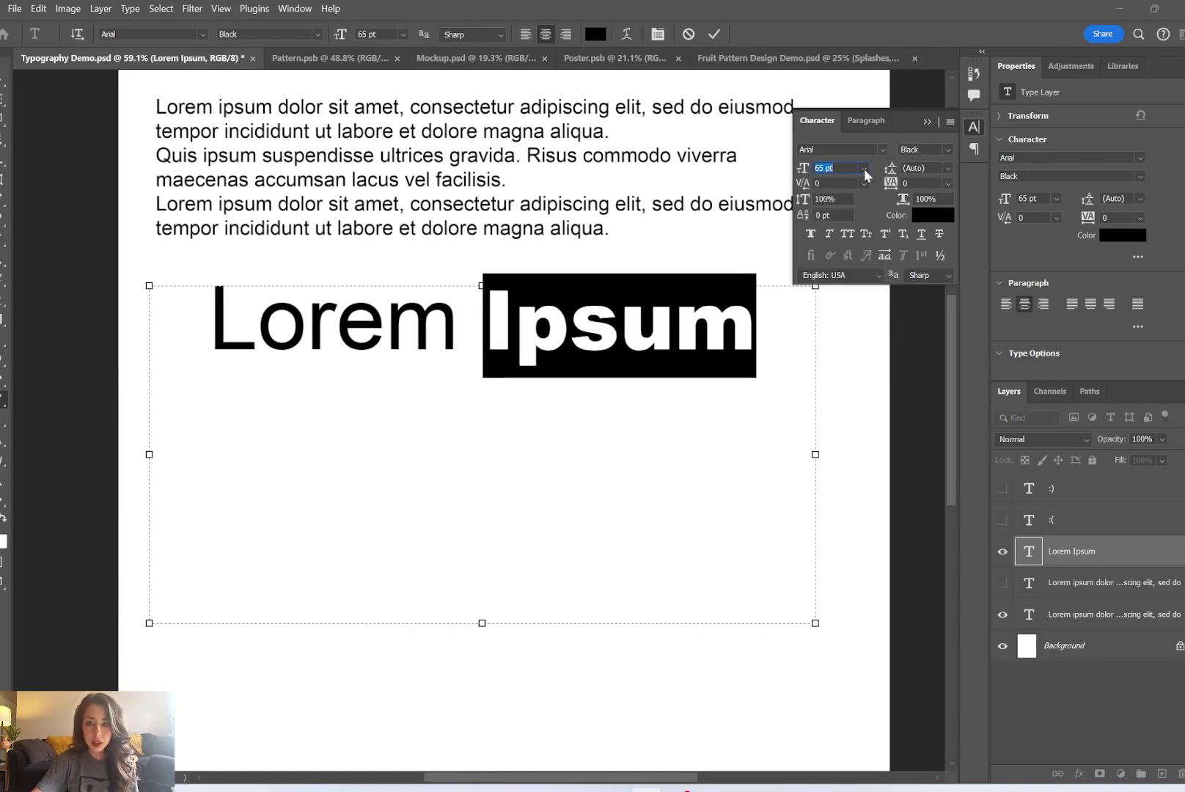
{"action": "type", "text": "70"}
{"action": "key", "text": "Return"}
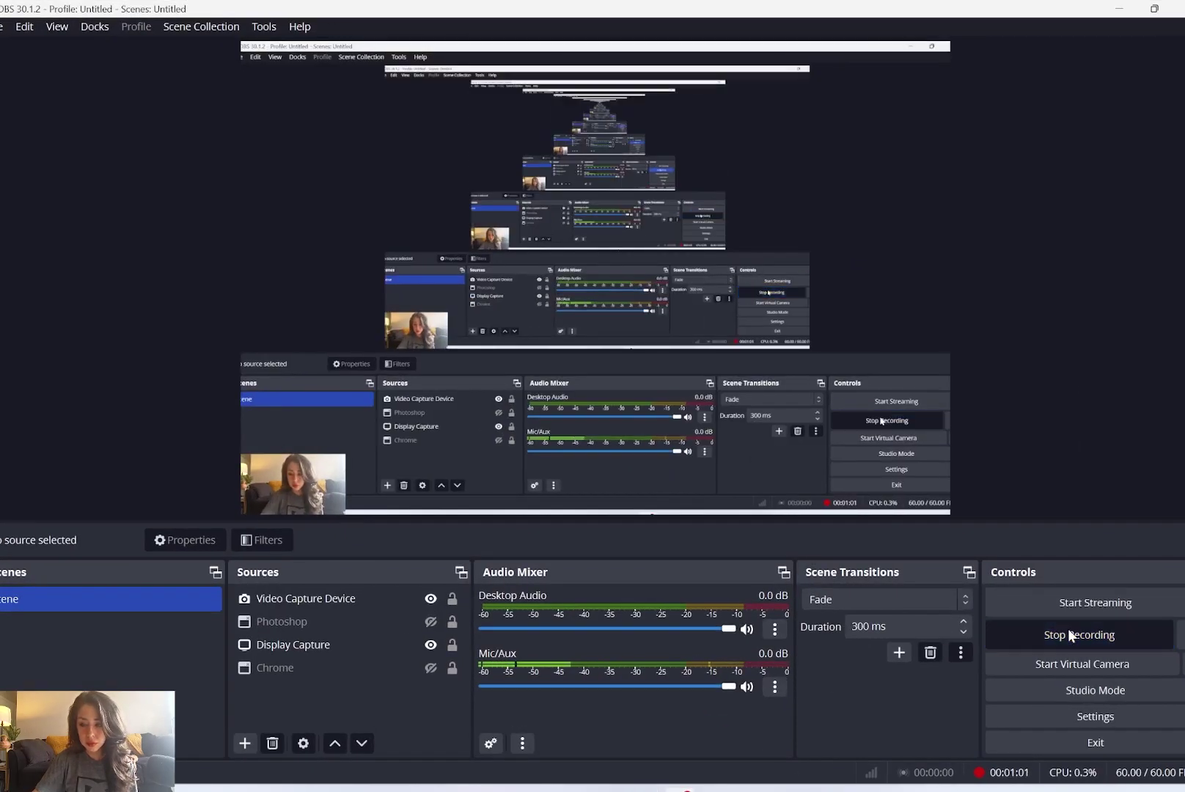
{"action": "left_click", "coordinate": [1071, 636]}
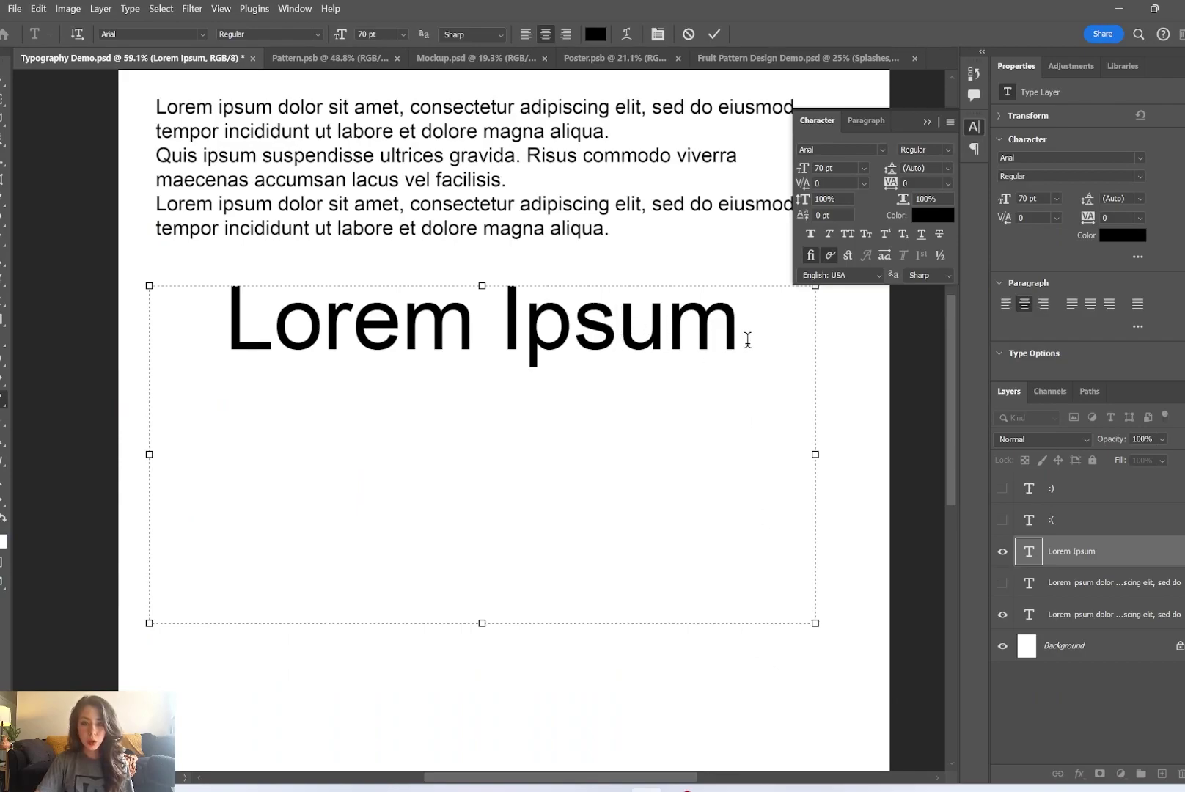
Select the whole "Lorem Ipsum" heading and preview fonts such as Akaya Kanadaka, keeping Arial
{"action": "left_click_drag", "start_coordinate": [741, 339], "coordinate": [230, 339]}
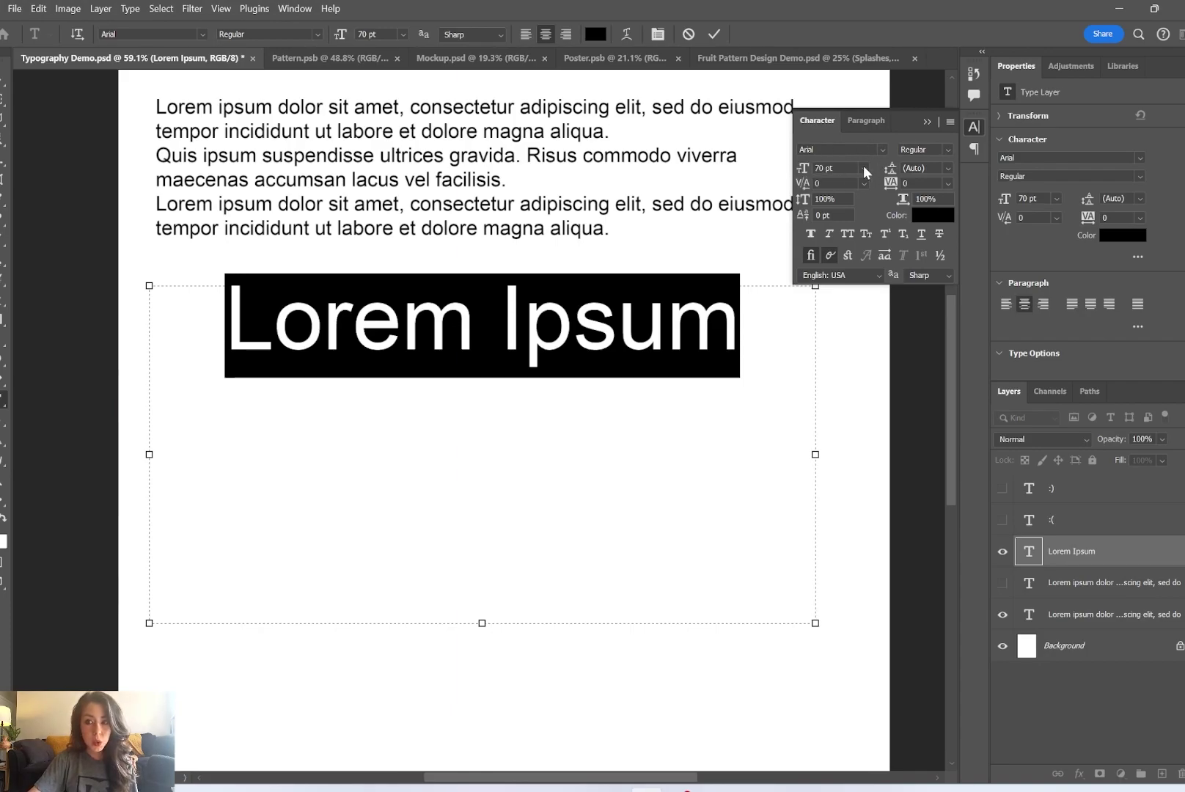
{"action": "left_click", "coordinate": [881, 148]}
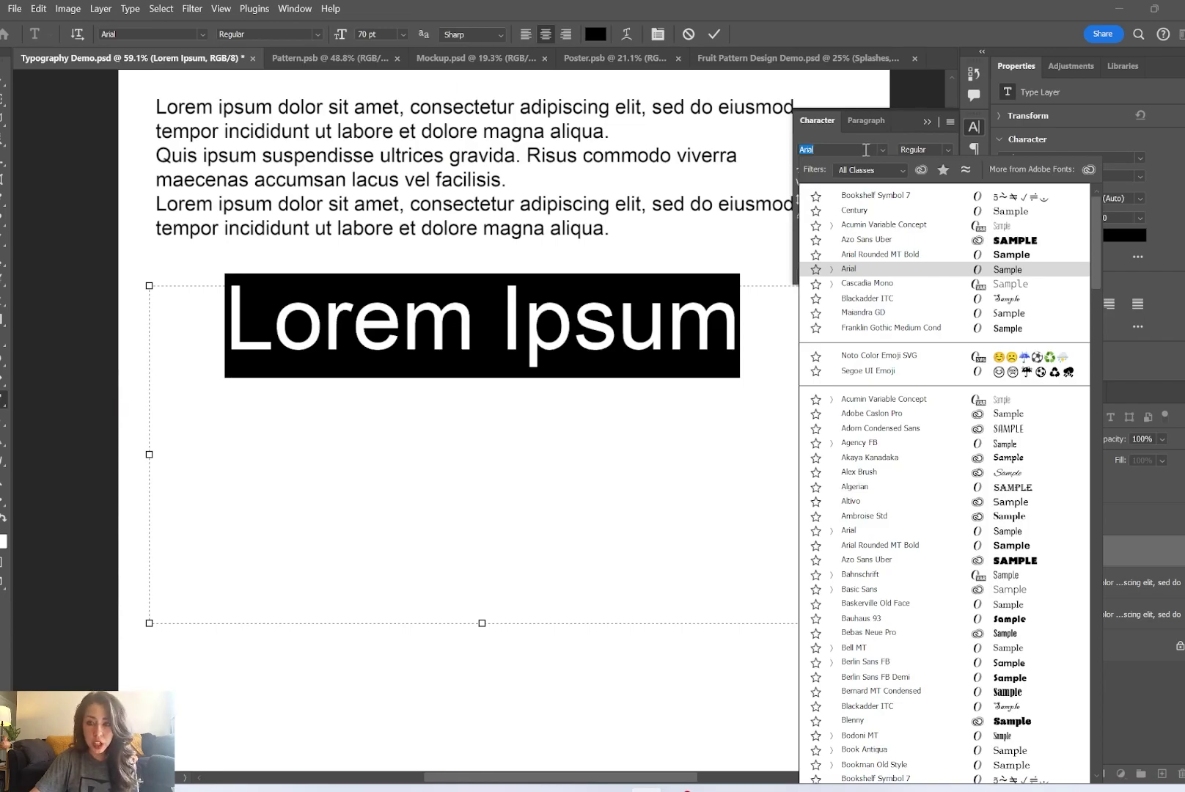
{"action": "key", "text": "Down"}
{"action": "key", "text": "Down"}
{"action": "key", "text": "Down"}
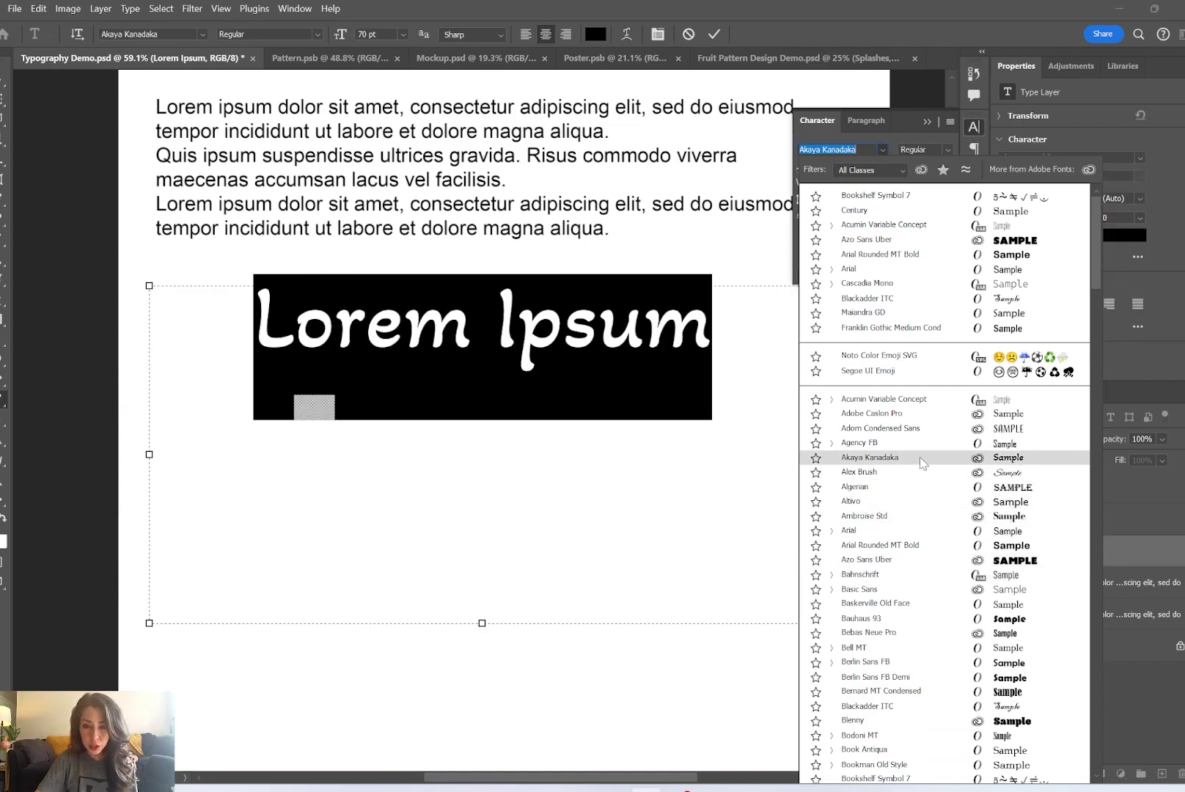
{"action": "left_click", "coordinate": [705, 423]}
{"action": "left_click", "coordinate": [591, 399]}
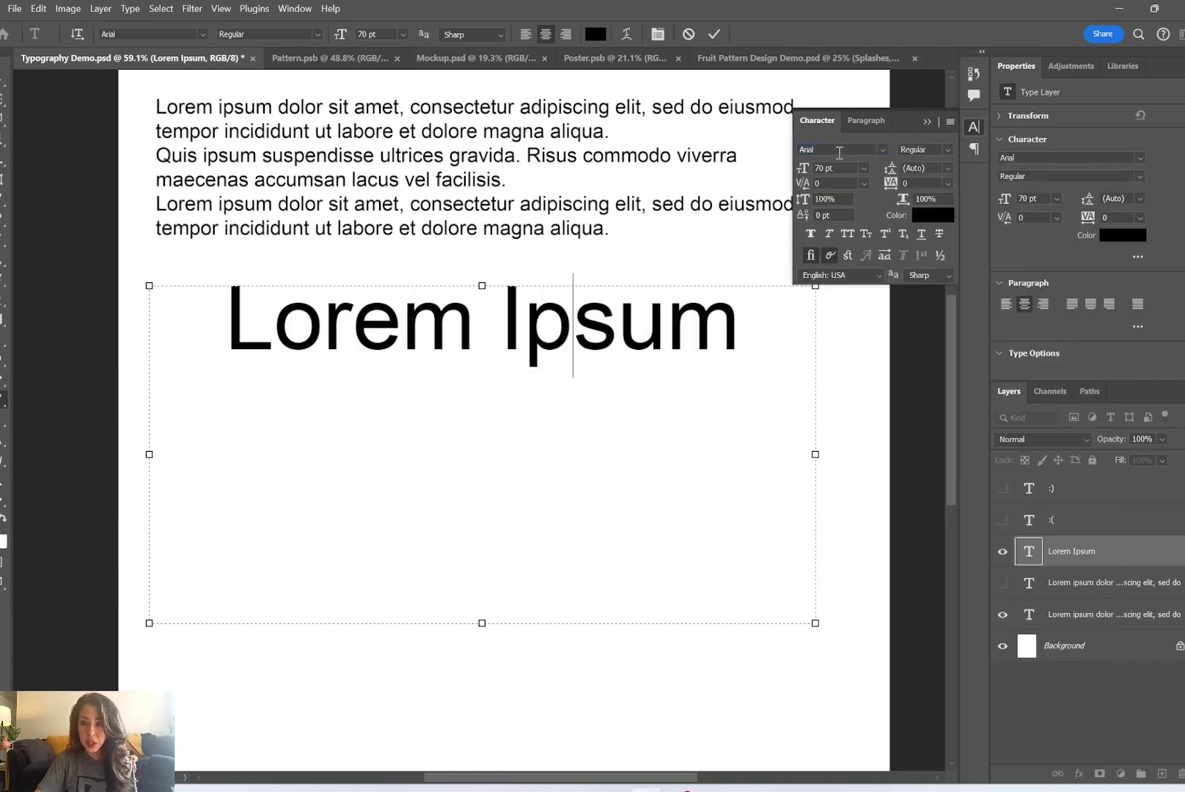
Select "Ipsum" in the heading, try the Narrow style on it and set its style to Black
{"action": "left_click", "coordinate": [948, 150]}
{"action": "left_click", "coordinate": [687, 318]}
{"action": "left_click_drag", "start_coordinate": [724, 318], "coordinate": [501, 319]}
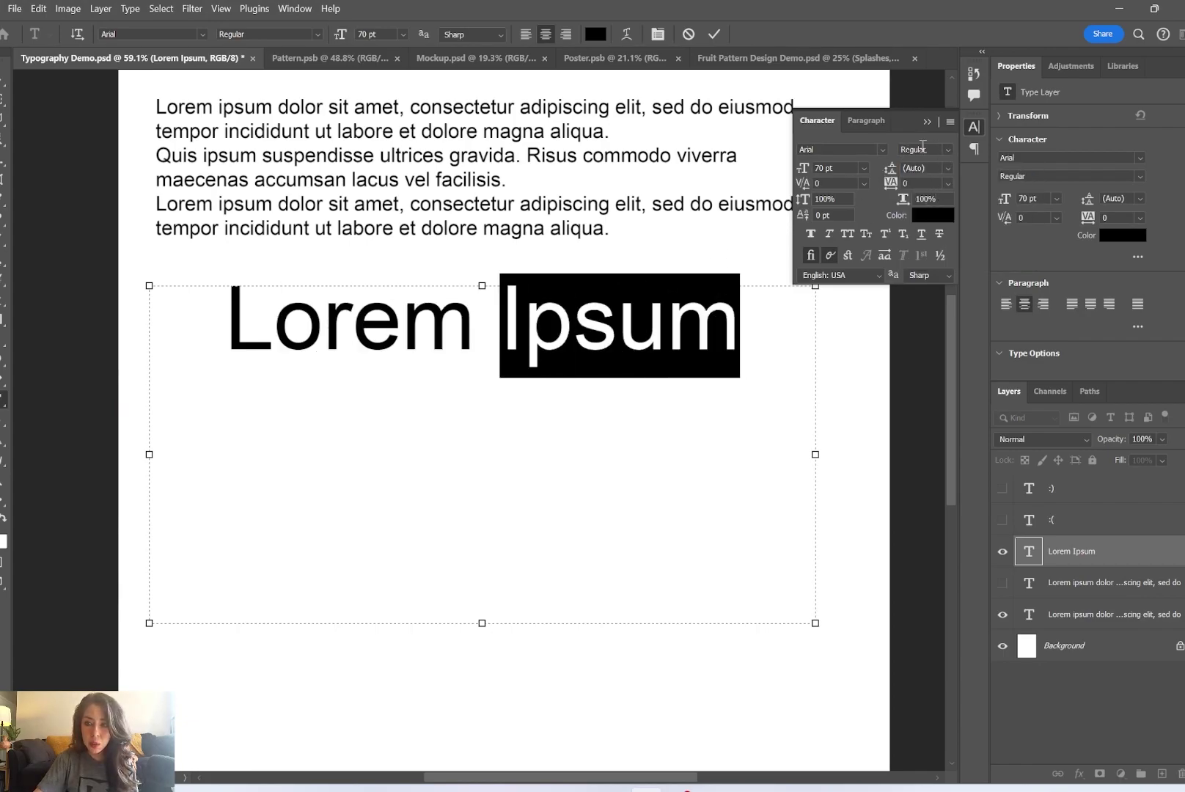
{"action": "left_click", "coordinate": [949, 149]}
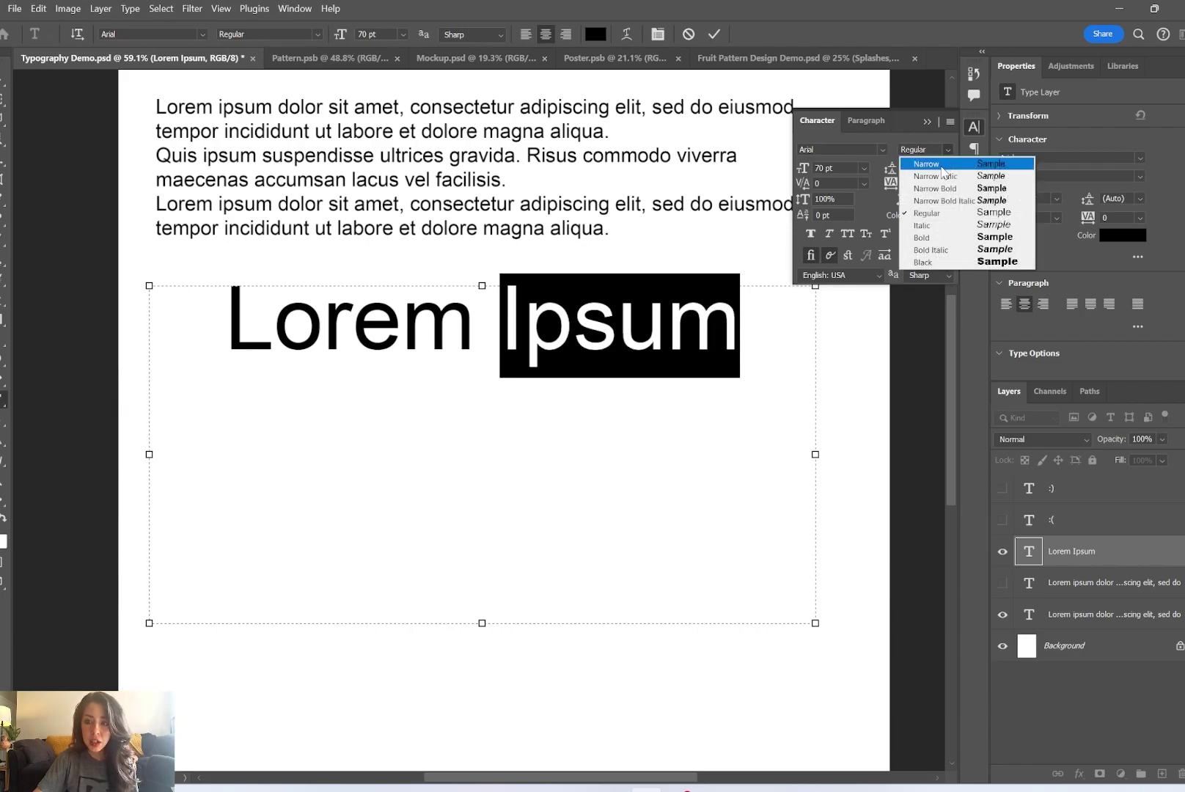
{"action": "left_click", "coordinate": [943, 164]}
{"action": "left_click", "coordinate": [943, 149]}
{"action": "key", "text": "Escape"}
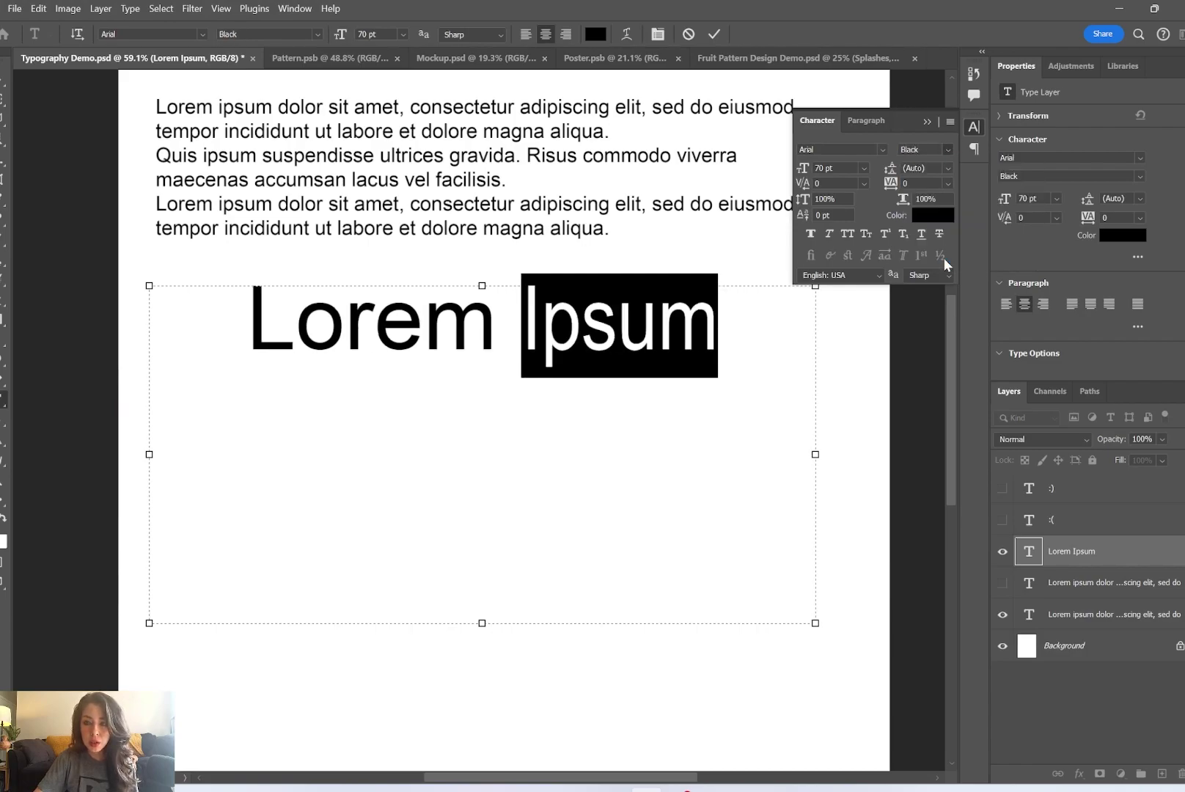
{"action": "left_click", "coordinate": [944, 258]}
{"action": "left_click", "coordinate": [693, 380]}
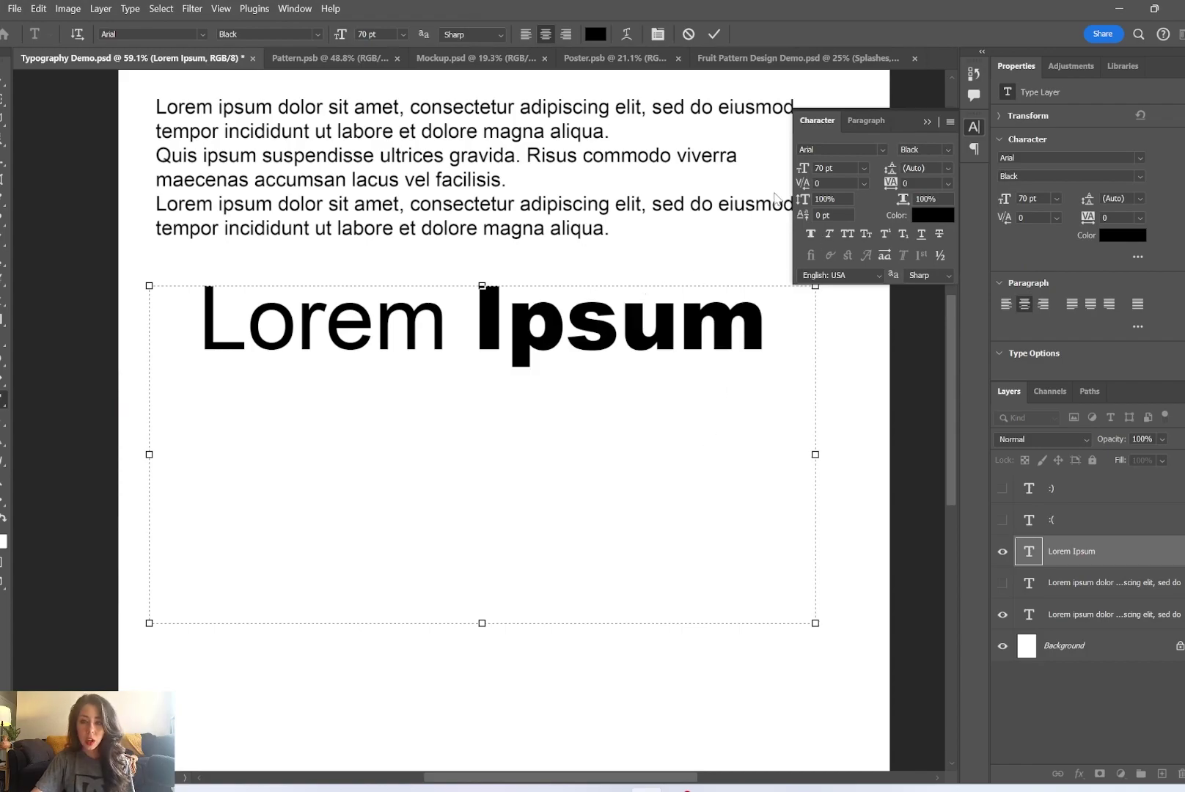
Select the bold word "Ipsum" and reduce its font size to 36 pt
{"action": "key", "text": "Right"}
{"action": "key", "text": "shift+Left"}
{"action": "key", "text": "shift+Left"}
{"action": "key", "text": "shift+Left"}
{"action": "key", "text": "shift+Left"}
{"action": "key", "text": "shift+Left"}
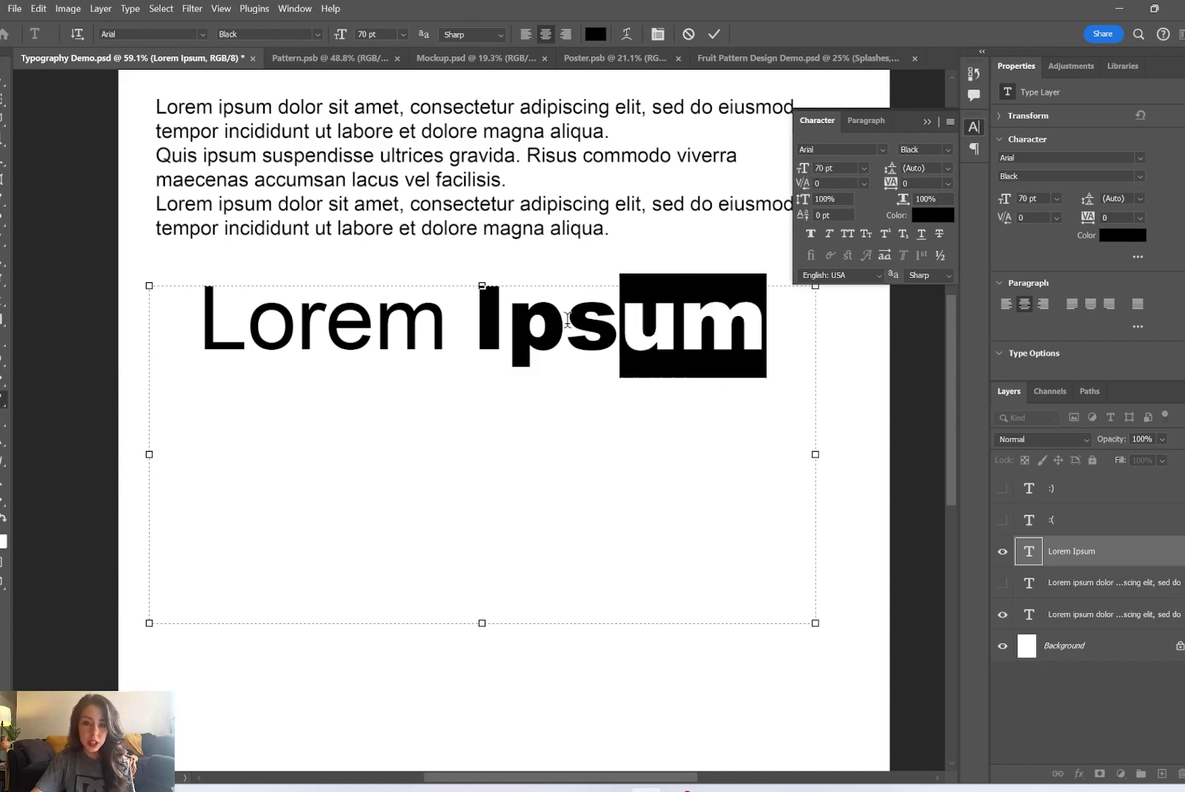
{"action": "left_click", "coordinate": [866, 168]}
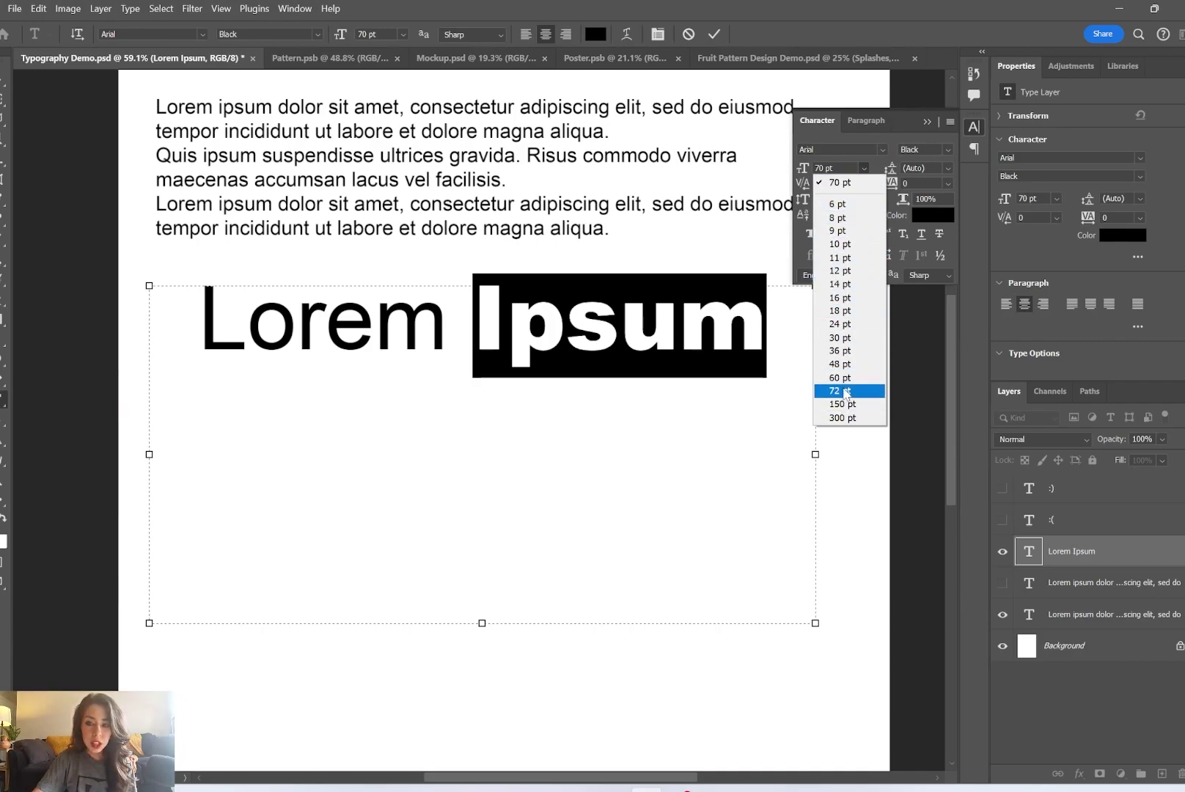
{"action": "left_click", "coordinate": [842, 350]}
Adjust the size of "Ipsum" to 65 pt and set it to 70 pt
{"action": "left_click", "coordinate": [866, 168]}
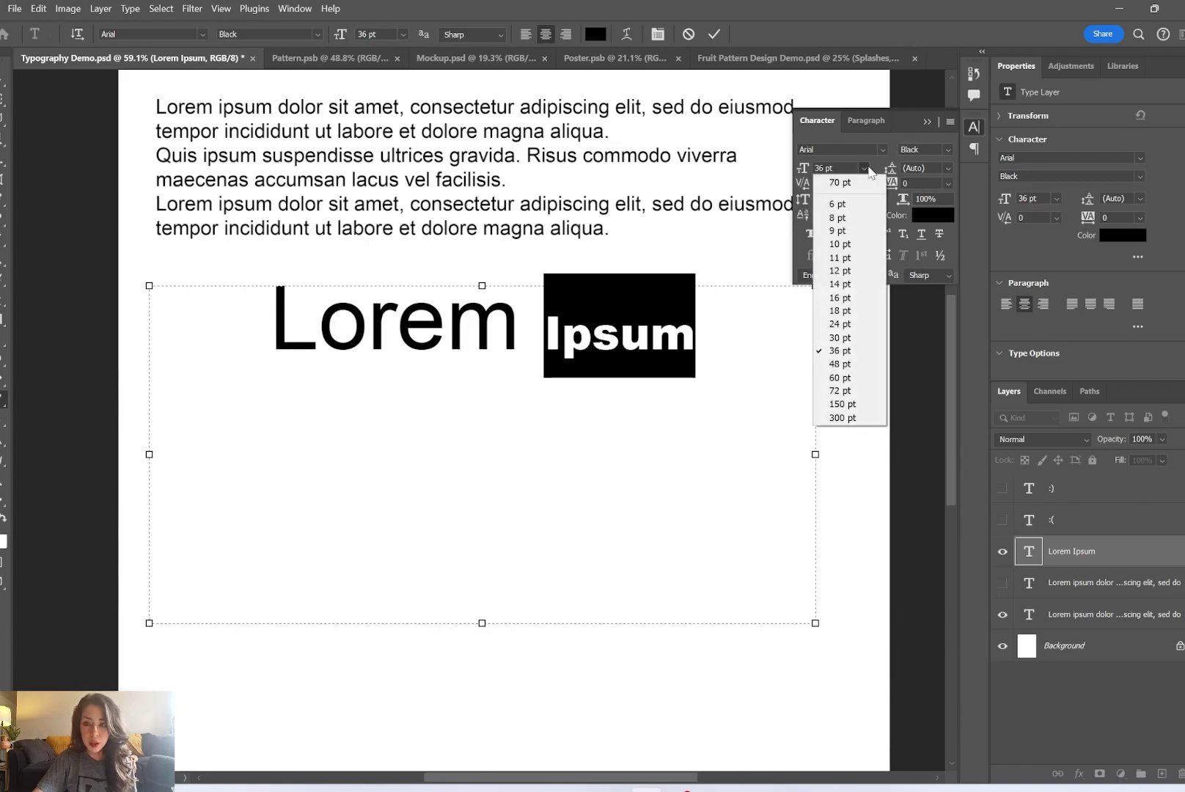
{"action": "left_click", "coordinate": [868, 169]}
{"action": "type", "text": "70"}
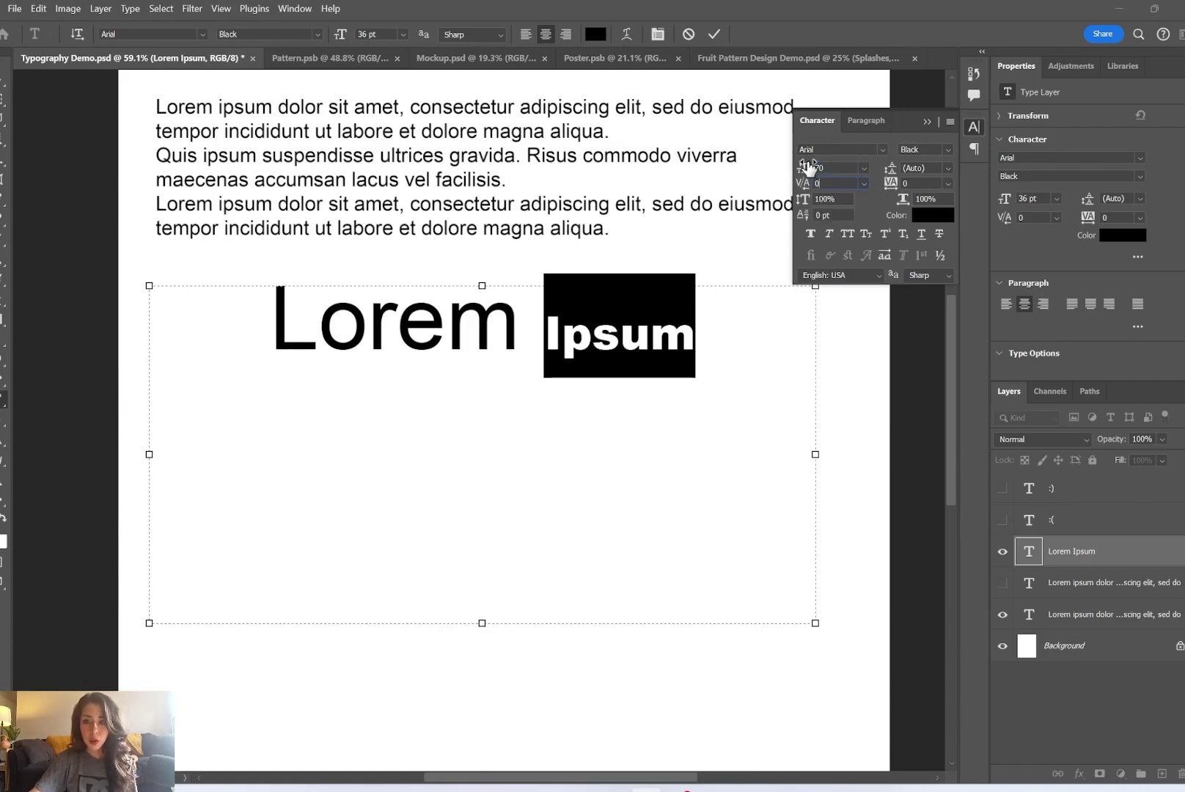
{"action": "left_click_drag", "start_coordinate": [807, 167], "coordinate": [801, 170]}
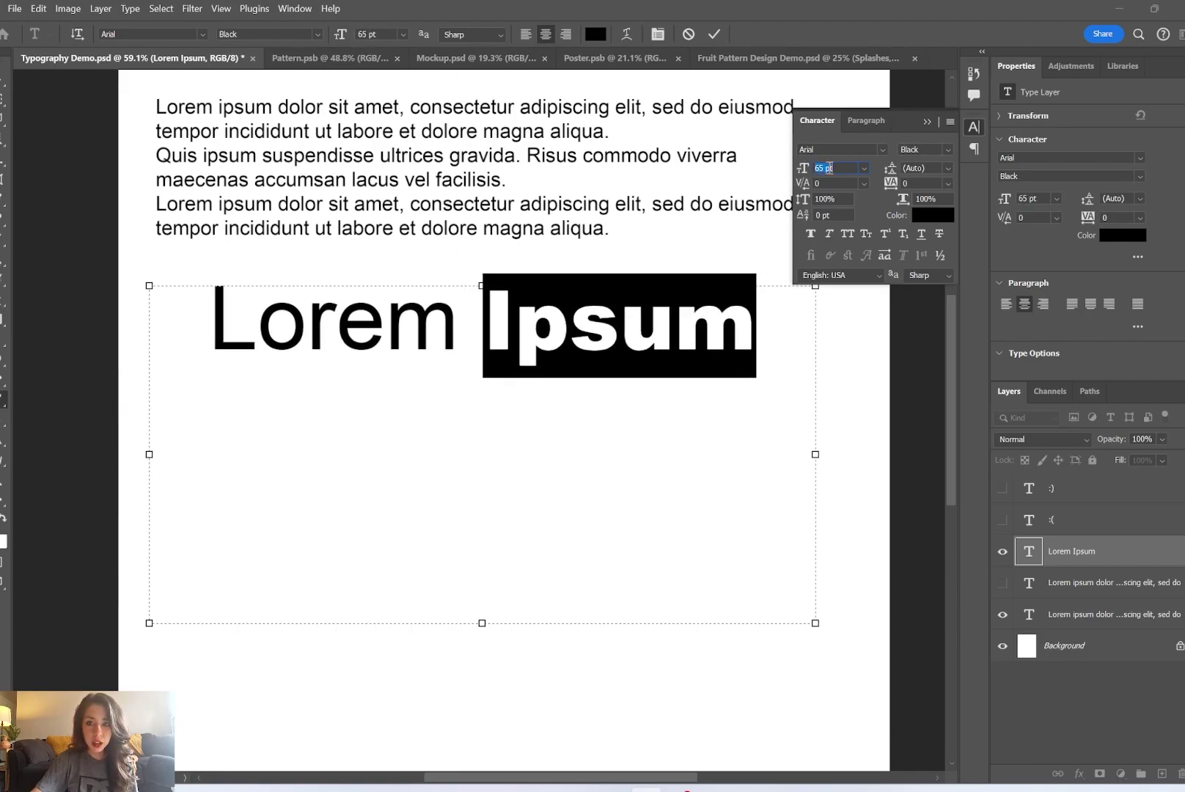
{"action": "left_click", "coordinate": [864, 169]}
{"action": "left_click", "coordinate": [865, 170]}
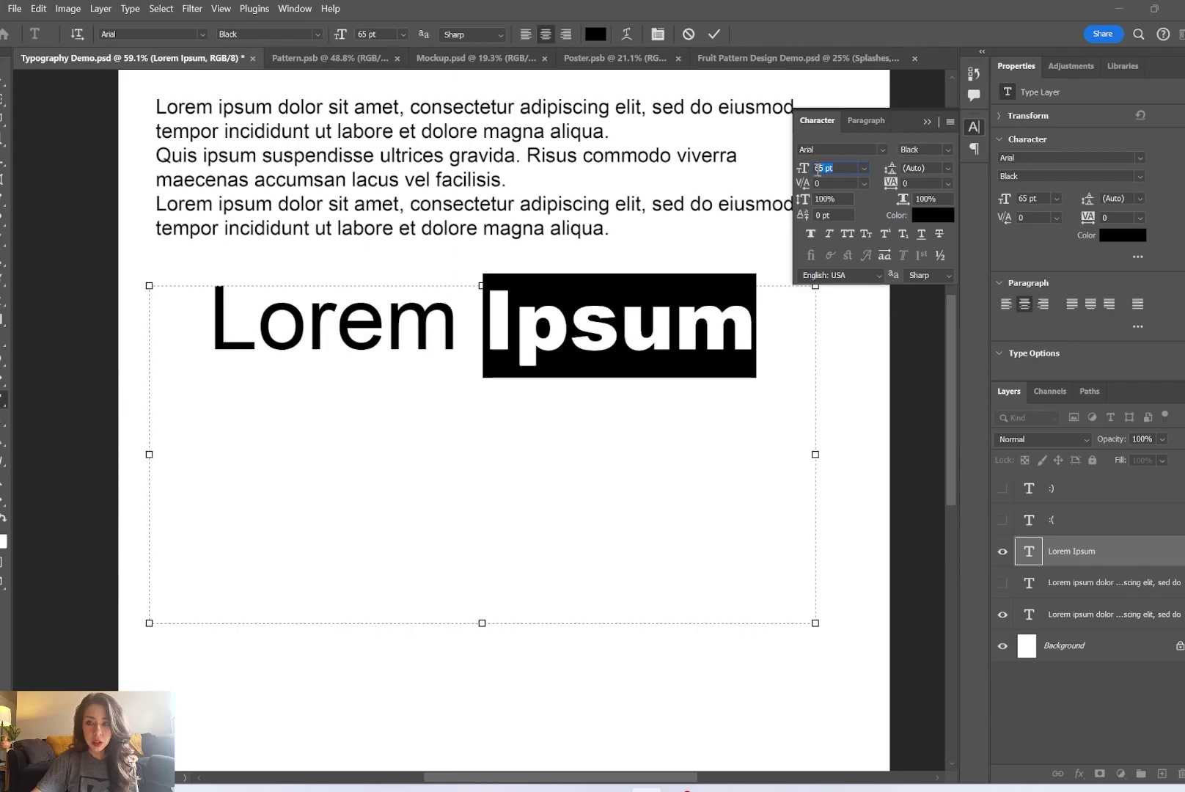
{"action": "type", "text": "70"}
{"action": "key", "text": "Return"}
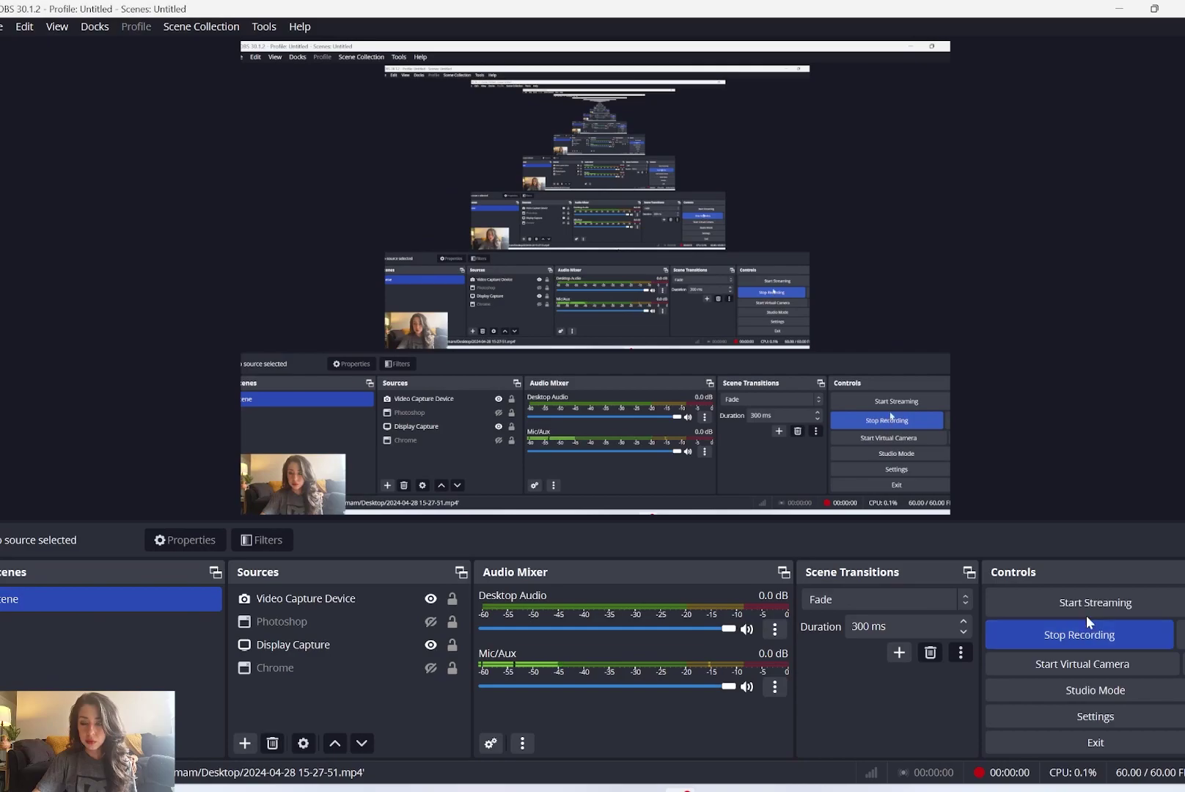
{"action": "left_click", "coordinate": [691, 786]}
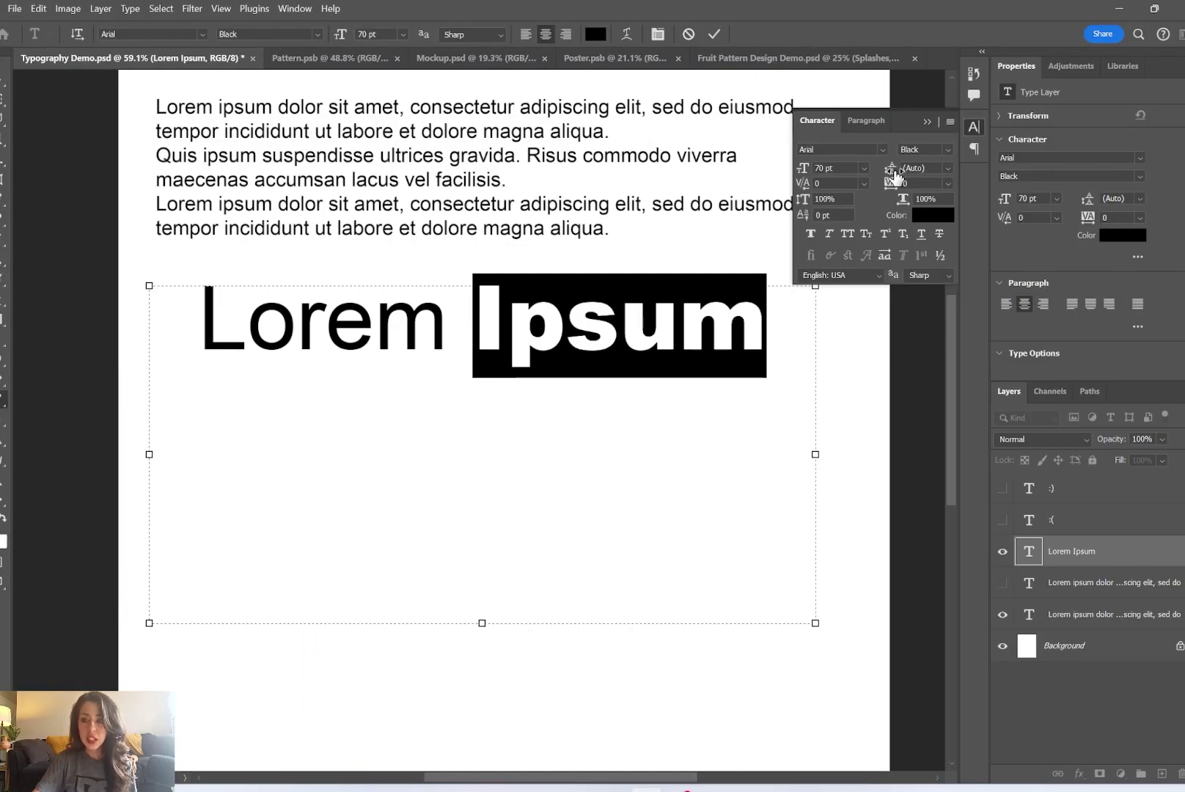
View the preset leading values and put "Ipsum" on its own line below "Lorem"
{"action": "left_click", "coordinate": [949, 170]}
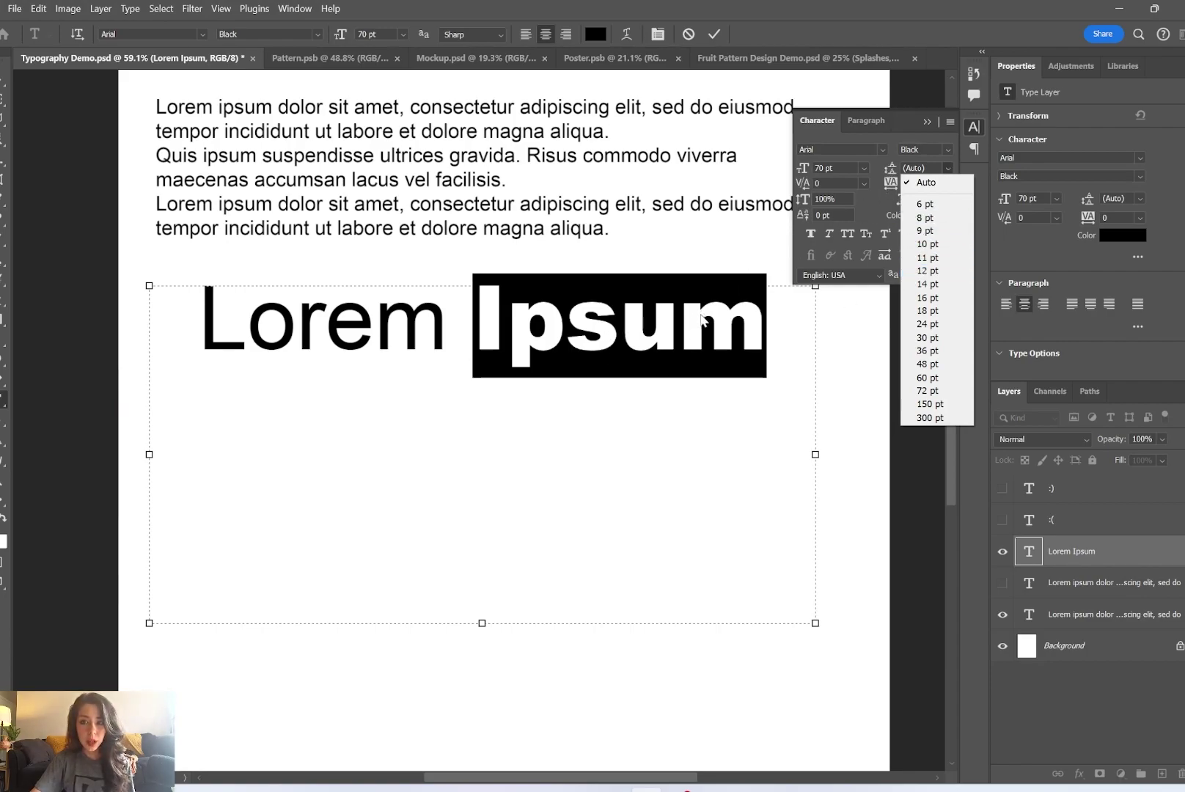
{"action": "left_click", "coordinate": [455, 265]}
{"action": "left_click", "coordinate": [447, 326]}
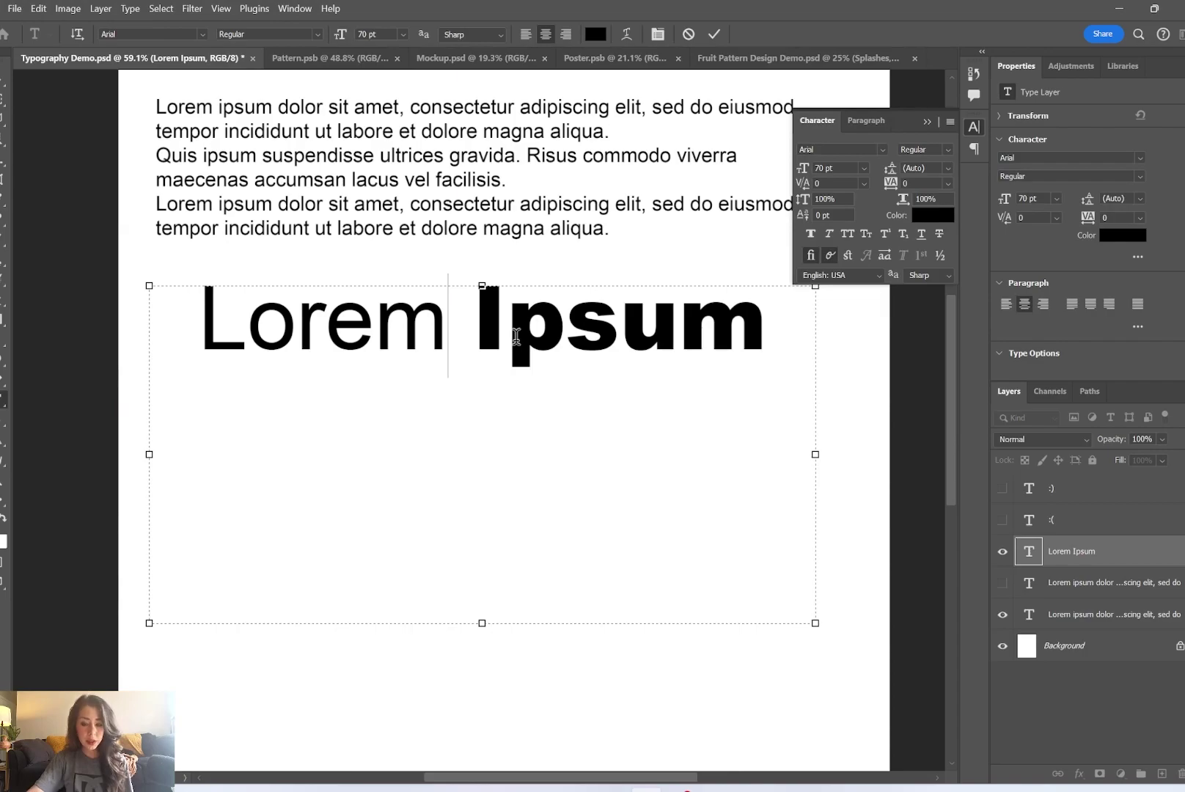
{"action": "key", "text": "Return"}
Try adjusting the leading of the word "Ipsum" and place the text cursor before the "m" in "Lorem"
{"action": "left_click_drag", "start_coordinate": [643, 422], "coordinate": [381, 399]}
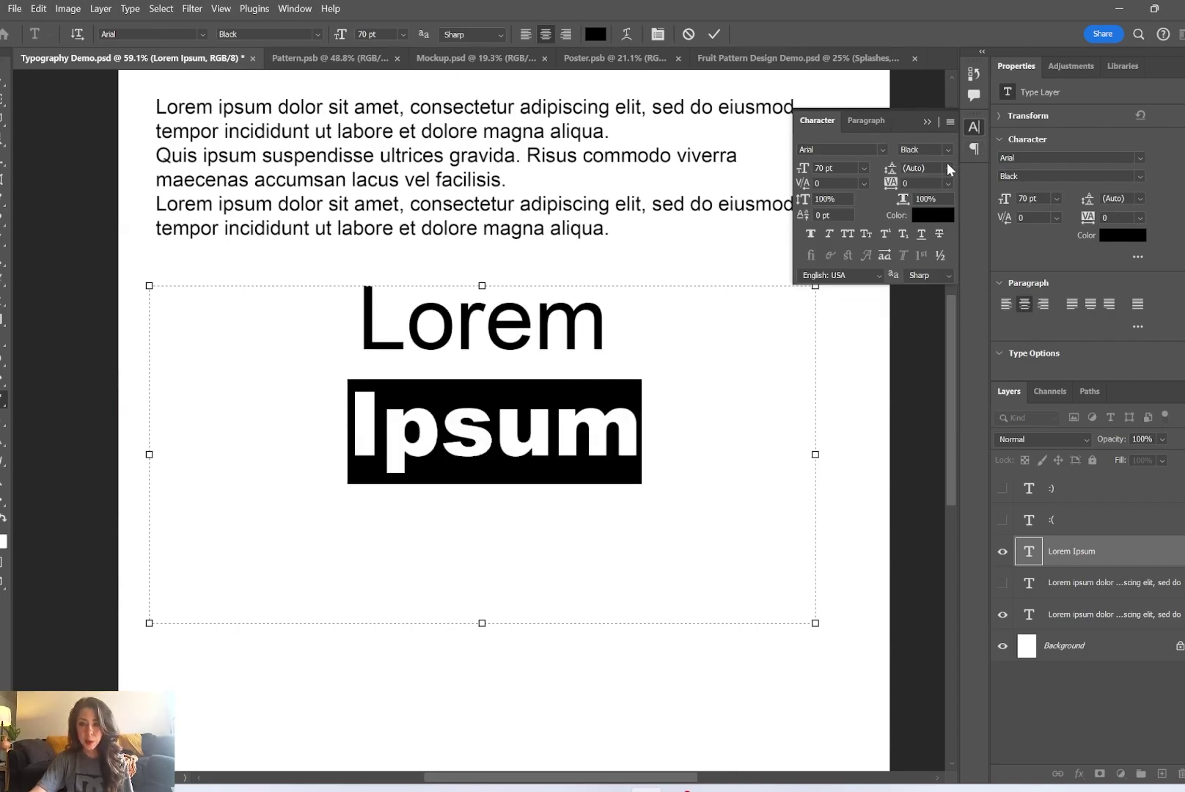
{"action": "mouse_move", "coordinate": [893, 176]}
{"action": "left_mouse_down"}
{"action": "mouse_move", "coordinate": [918, 177]}
{"action": "mouse_move", "coordinate": [838, 178]}
{"action": "mouse_move", "coordinate": [891, 172]}
{"action": "left_mouse_up"}
{"action": "left_click", "coordinate": [536, 355]}
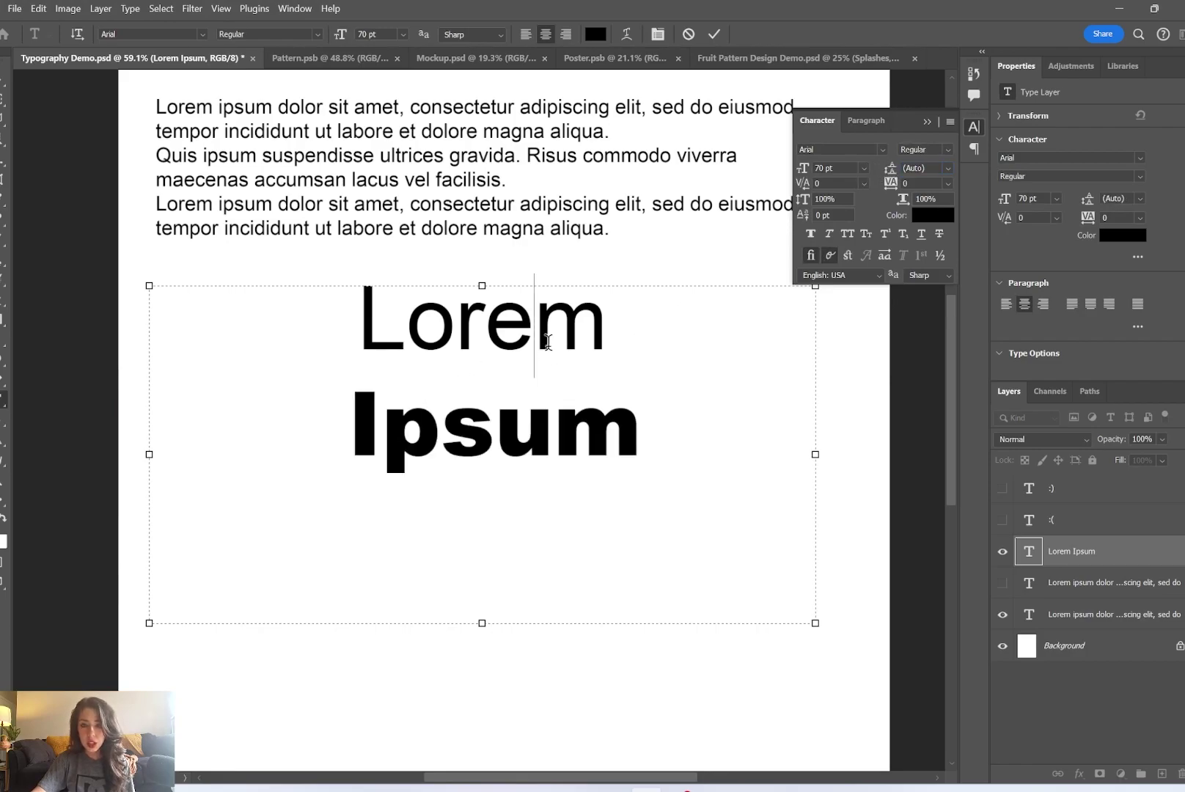
Select the word "Ipsum" on the second line and increase its leading to 159 pt
{"action": "left_click", "coordinate": [948, 168]}
{"action": "left_click", "coordinate": [500, 402]}
{"action": "left_click_drag", "start_coordinate": [643, 429], "coordinate": [348, 429]}
{"action": "left_click_drag", "start_coordinate": [890, 169], "coordinate": [939, 176]}
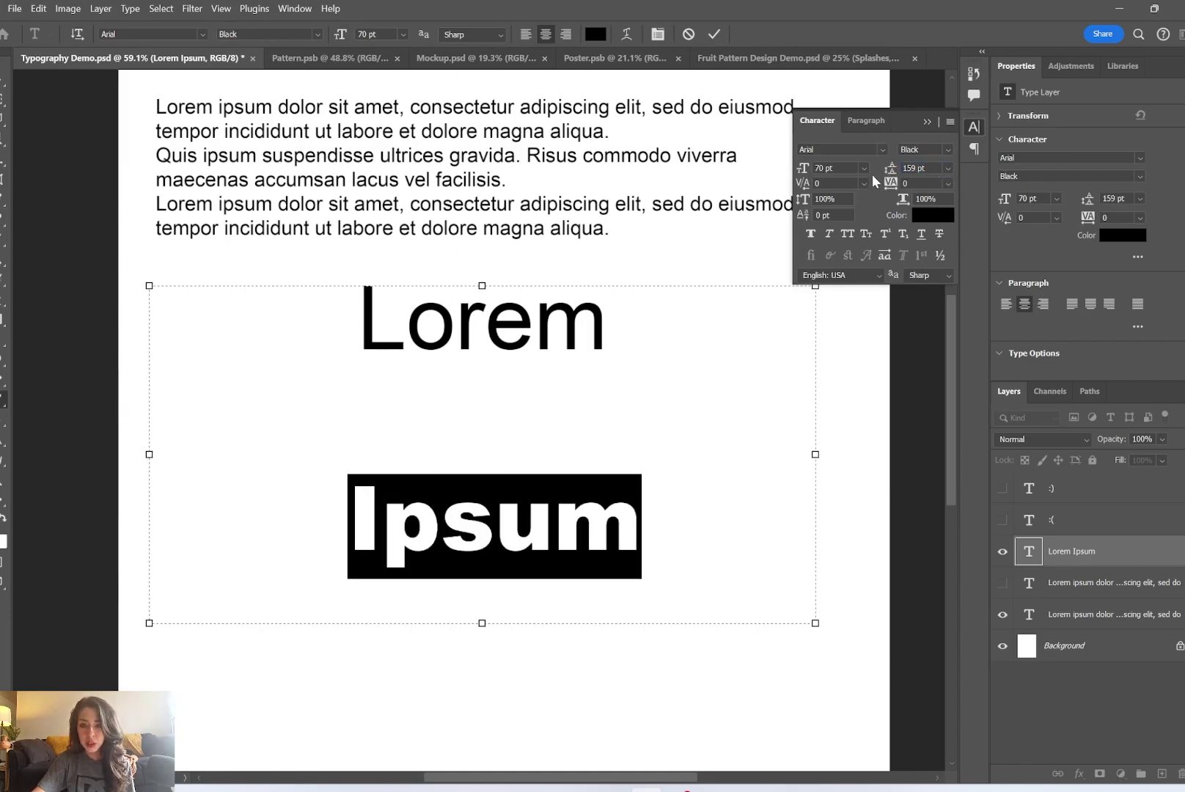
{"action": "left_click", "coordinate": [548, 376]}
{"action": "left_click_drag", "start_coordinate": [584, 392], "coordinate": [587, 479]}
{"action": "left_click", "coordinate": [584, 453]}
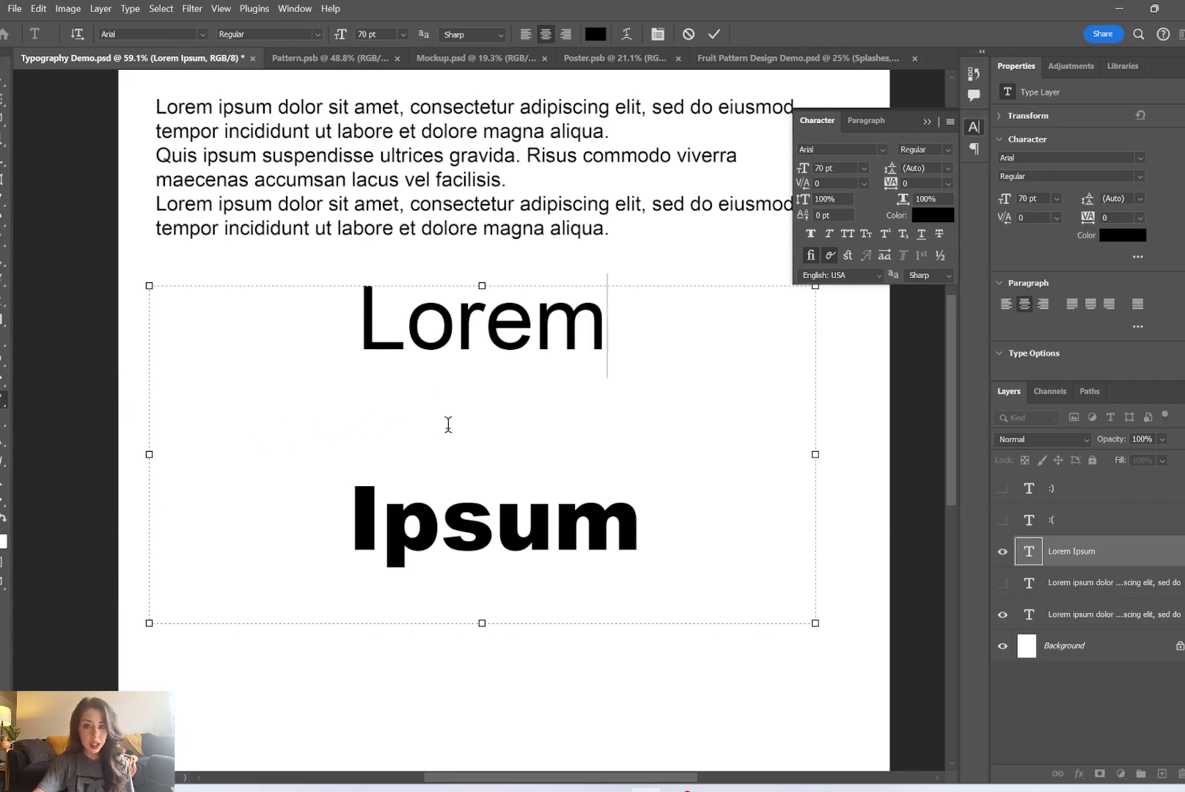
Reduce the leading of "Ipsum" to 56 pt and set it back to Auto
{"action": "left_click_drag", "start_coordinate": [641, 522], "coordinate": [349, 523]}
{"action": "left_click_drag", "start_coordinate": [889, 173], "coordinate": [812, 175]}
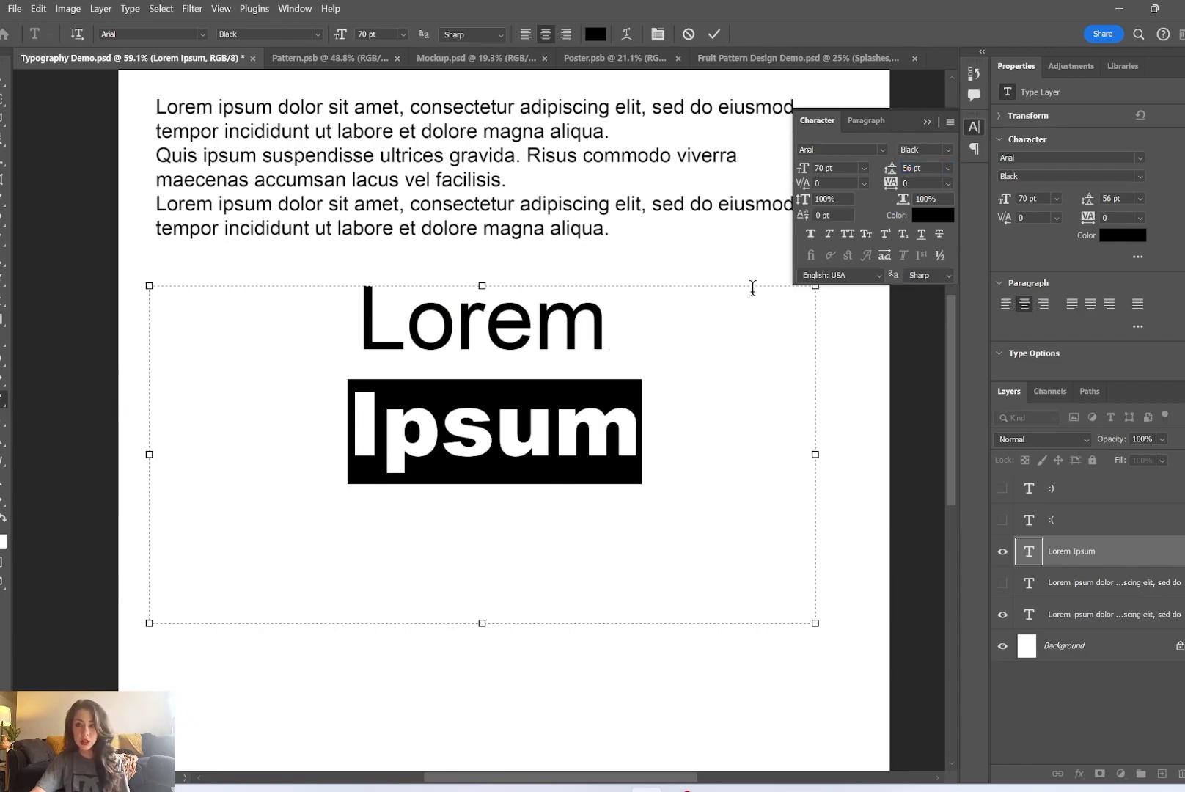
{"action": "left_click", "coordinate": [947, 169]}
{"action": "left_click", "coordinate": [947, 183]}
Remove the line break before "Ipsum" so it sits on the same line as "Lorem"
{"action": "left_click", "coordinate": [449, 415]}
{"action": "left_click", "coordinate": [353, 406]}
{"action": "key", "text": "BackSpace"}
{"action": "key", "text": "BackSpace"}
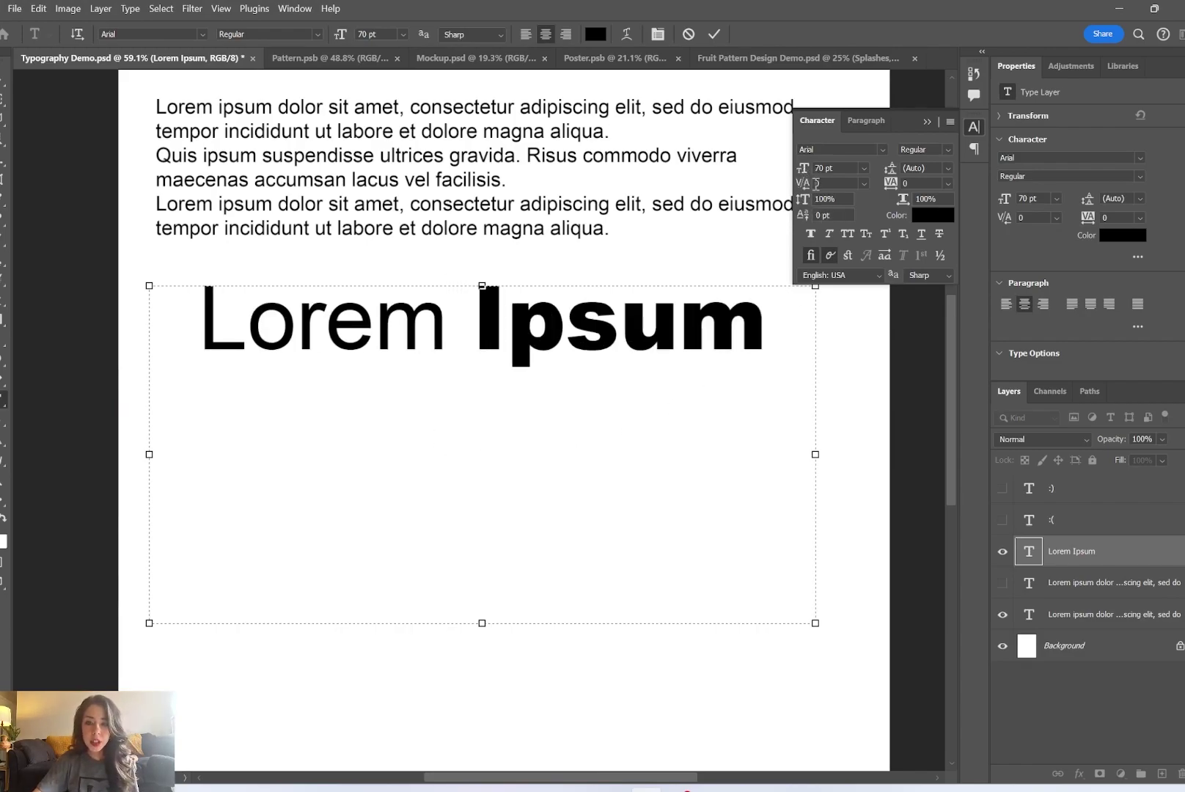
{"action": "key", "text": "Right"}
{"action": "key", "text": "Right"}
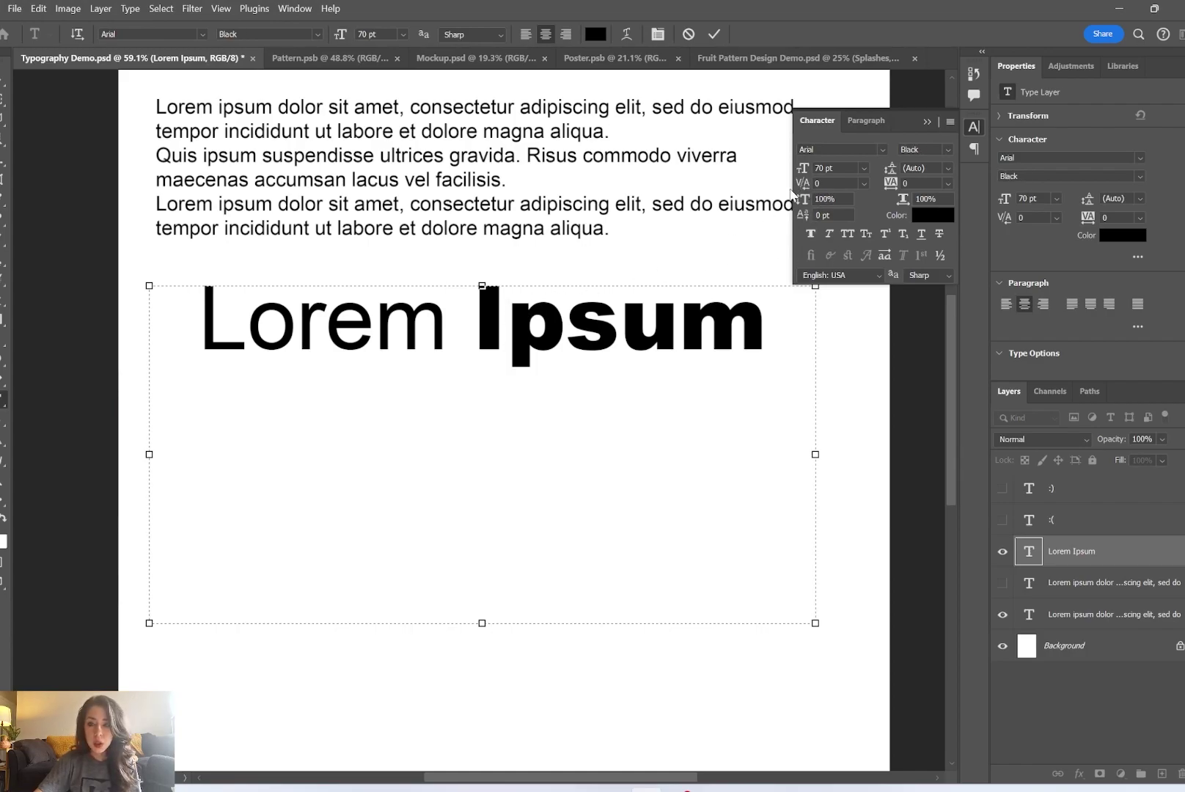
{"action": "key", "text": "Right"}
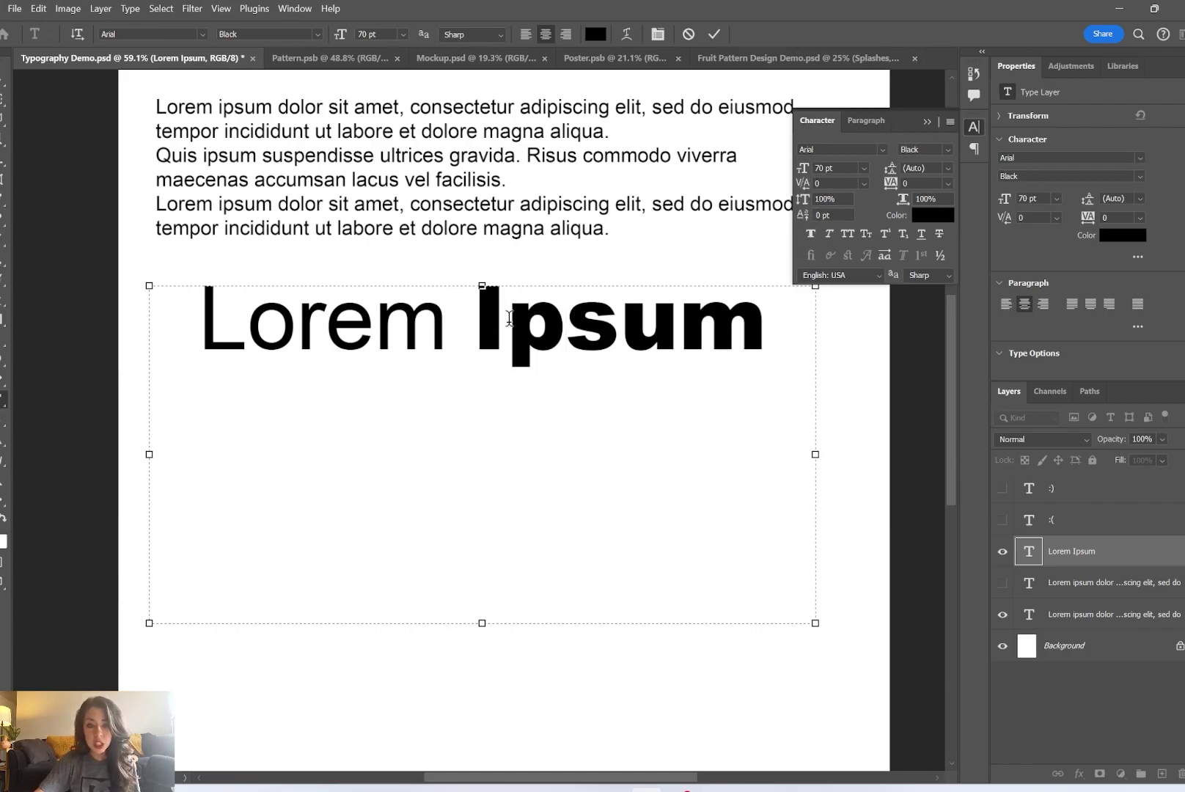
Set the kerning between the "I" and "p" of "Ipsum" to -120
{"action": "left_click_drag", "start_coordinate": [756, 327], "coordinate": [481, 327]}
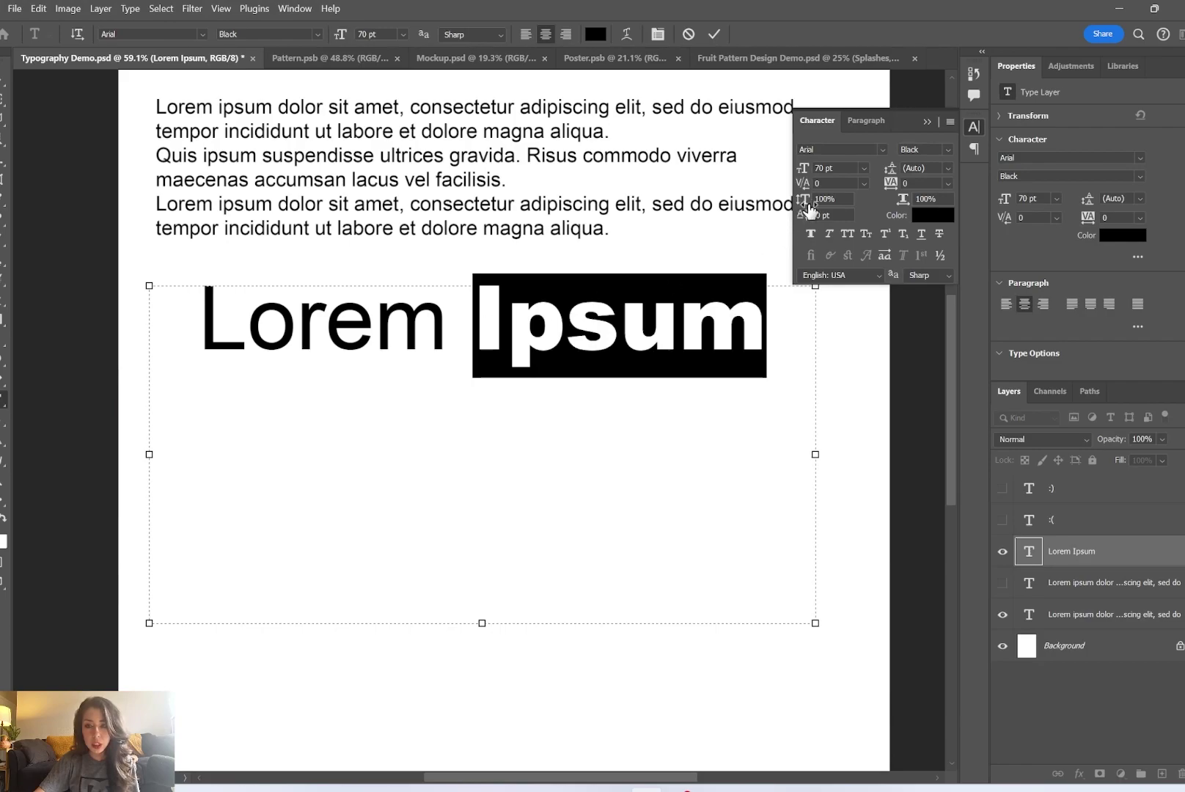
{"action": "left_click", "coordinate": [865, 183]}
{"action": "left_click", "coordinate": [801, 184]}
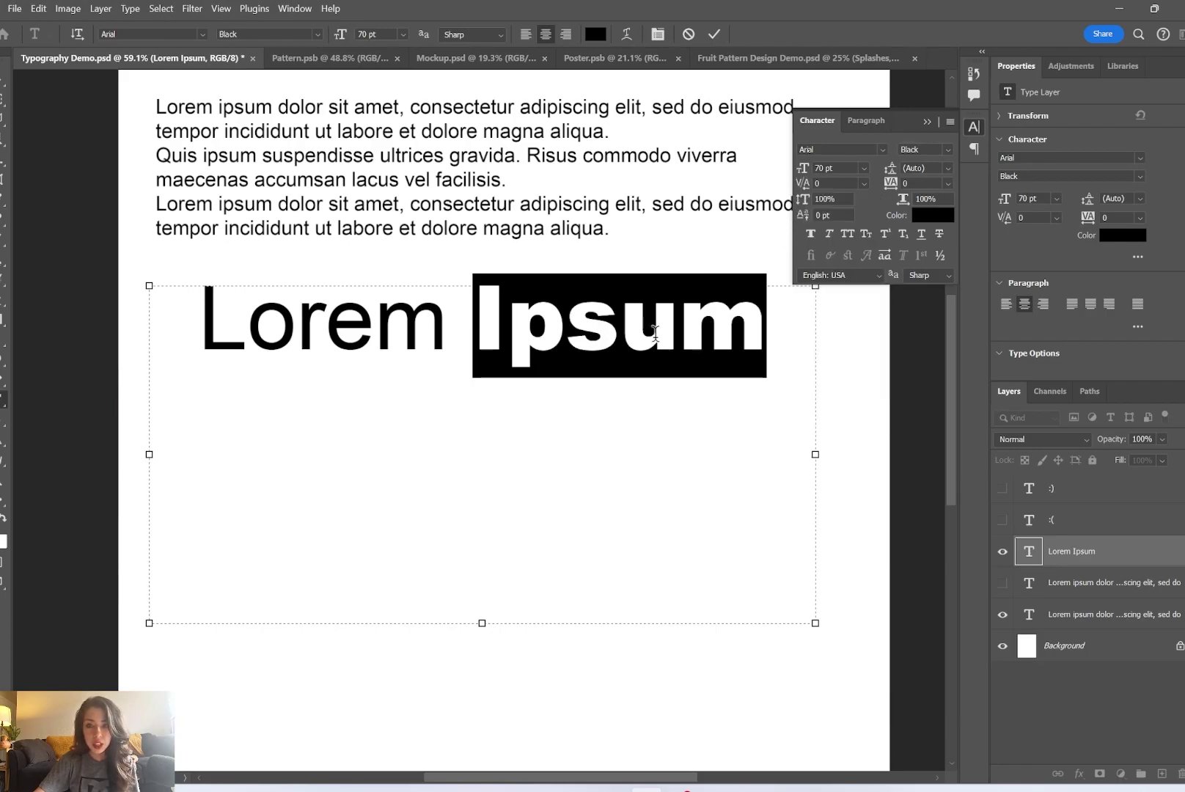
{"action": "left_click", "coordinate": [659, 333]}
{"action": "left_click", "coordinate": [546, 324]}
{"action": "left_click_drag", "start_coordinate": [809, 189], "coordinate": [779, 185]}
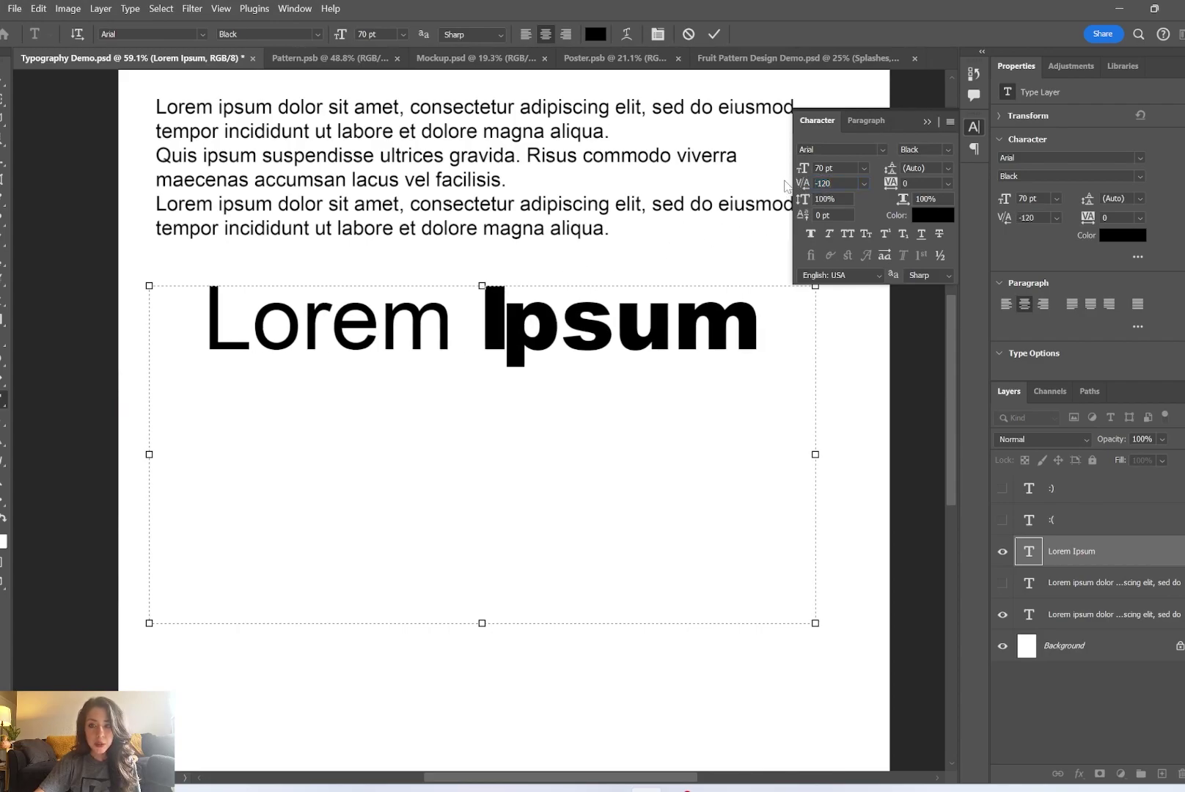
Tighten the kerning between the "p" and "s" and between the "s" and "u" of "Ipsum"
{"action": "left_click", "coordinate": [576, 316]}
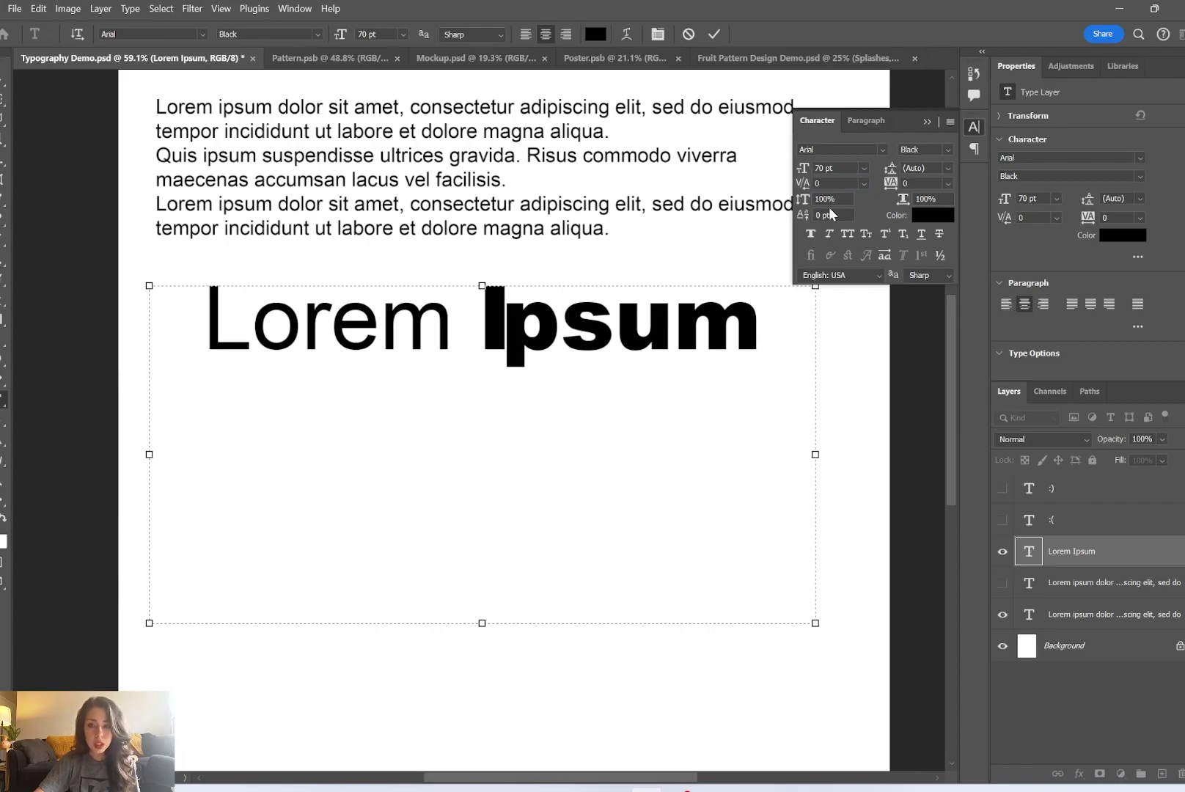
{"action": "mouse_move", "coordinate": [804, 187]}
{"action": "left_mouse_down"}
{"action": "mouse_move", "coordinate": [822, 183]}
{"action": "mouse_move", "coordinate": [782, 187]}
{"action": "left_mouse_up"}
{"action": "left_click", "coordinate": [615, 319]}
{"action": "mouse_move", "coordinate": [801, 192]}
{"action": "left_mouse_down"}
{"action": "mouse_move", "coordinate": [823, 185]}
{"action": "mouse_move", "coordinate": [785, 181]}
{"action": "left_mouse_up"}
{"action": "left_click", "coordinate": [668, 329]}
Select the whole word "Ipsum" and switch its kerning to Optical, followed by Metrics
{"action": "left_click_drag", "start_coordinate": [760, 334], "coordinate": [497, 314]}
{"action": "left_click", "coordinate": [864, 183]}
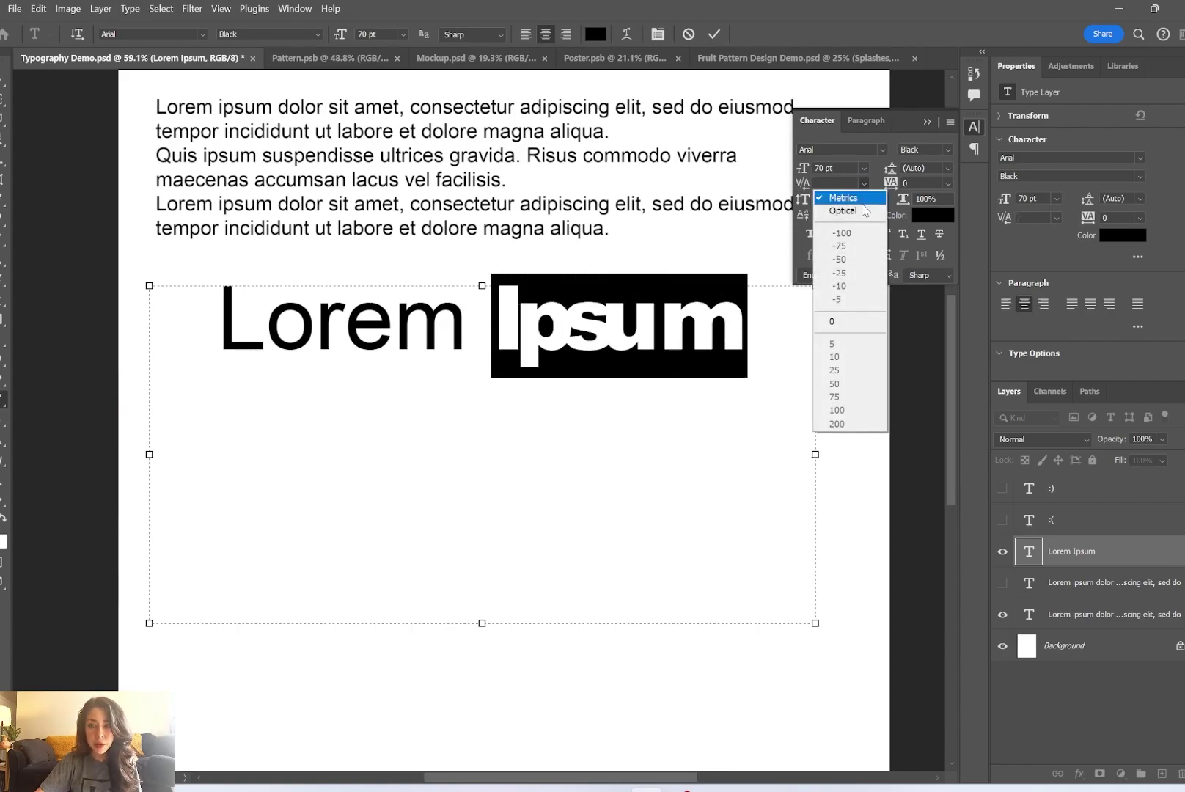
{"action": "left_click", "coordinate": [863, 212]}
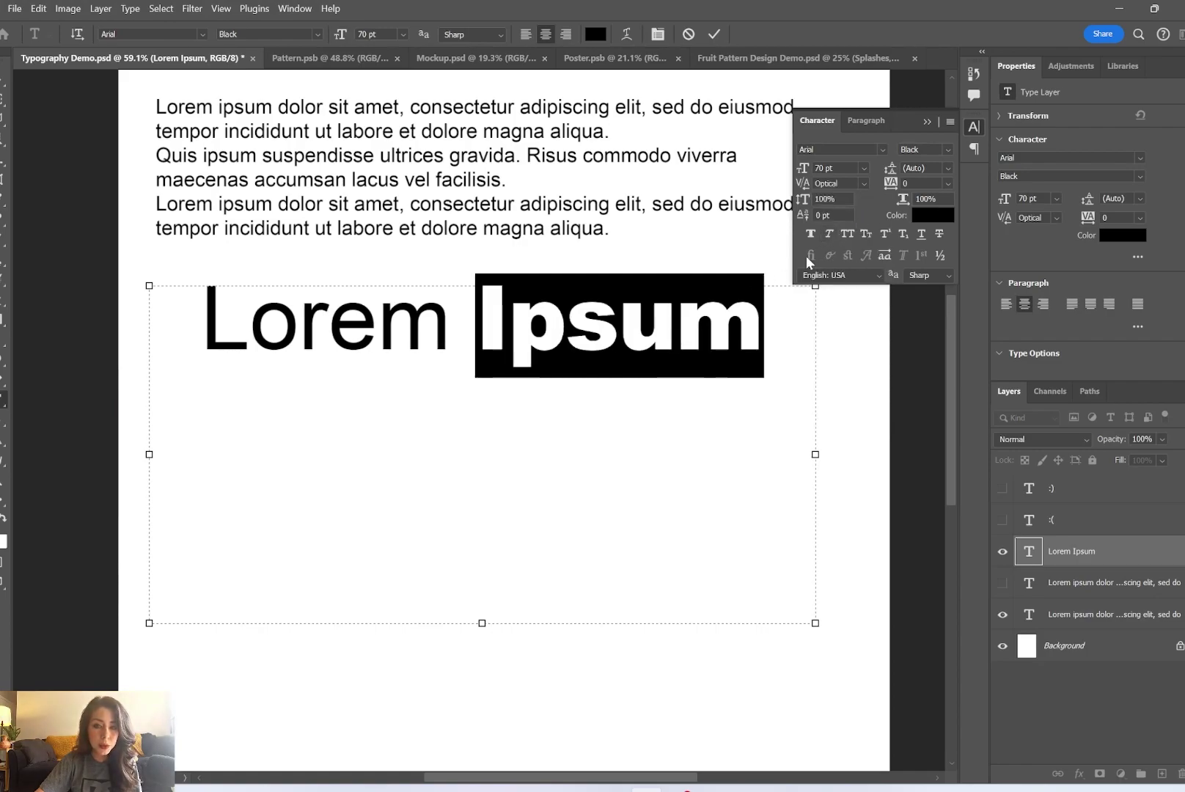
{"action": "left_click", "coordinate": [866, 184]}
{"action": "left_click", "coordinate": [864, 198]}
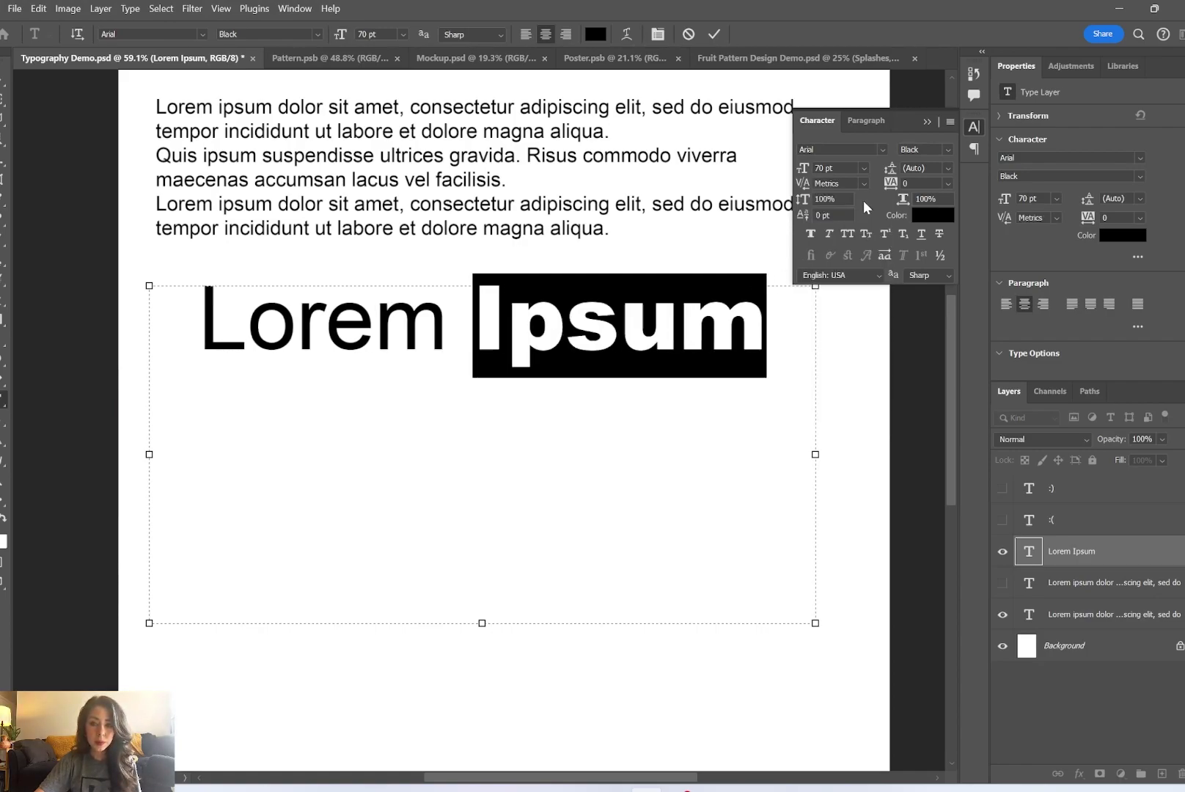
Set the kerning between the "u" and "m" of "Ipsum" to -80 and change it to -10
{"action": "left_click", "coordinate": [746, 327]}
{"action": "left_click", "coordinate": [687, 329]}
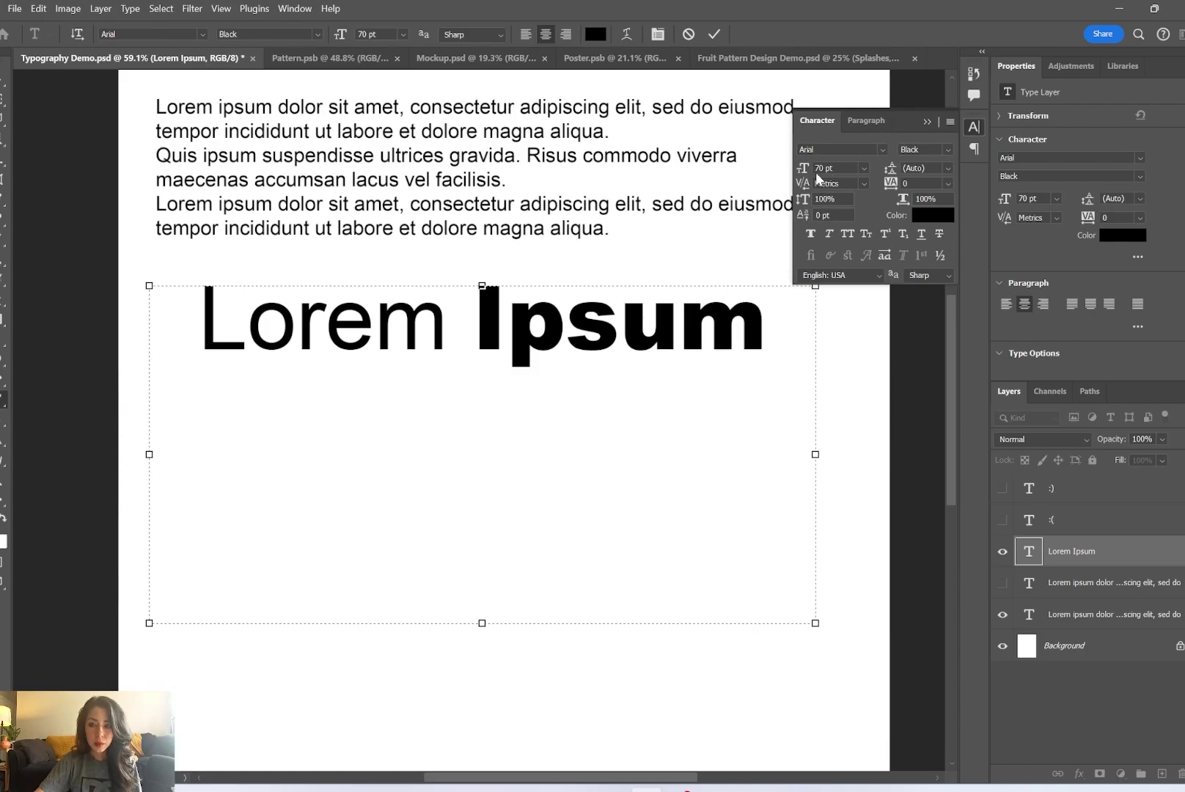
{"action": "left_click_drag", "start_coordinate": [802, 193], "coordinate": [783, 187]}
{"action": "type", "text": "-80"}
{"action": "key", "text": "Return"}
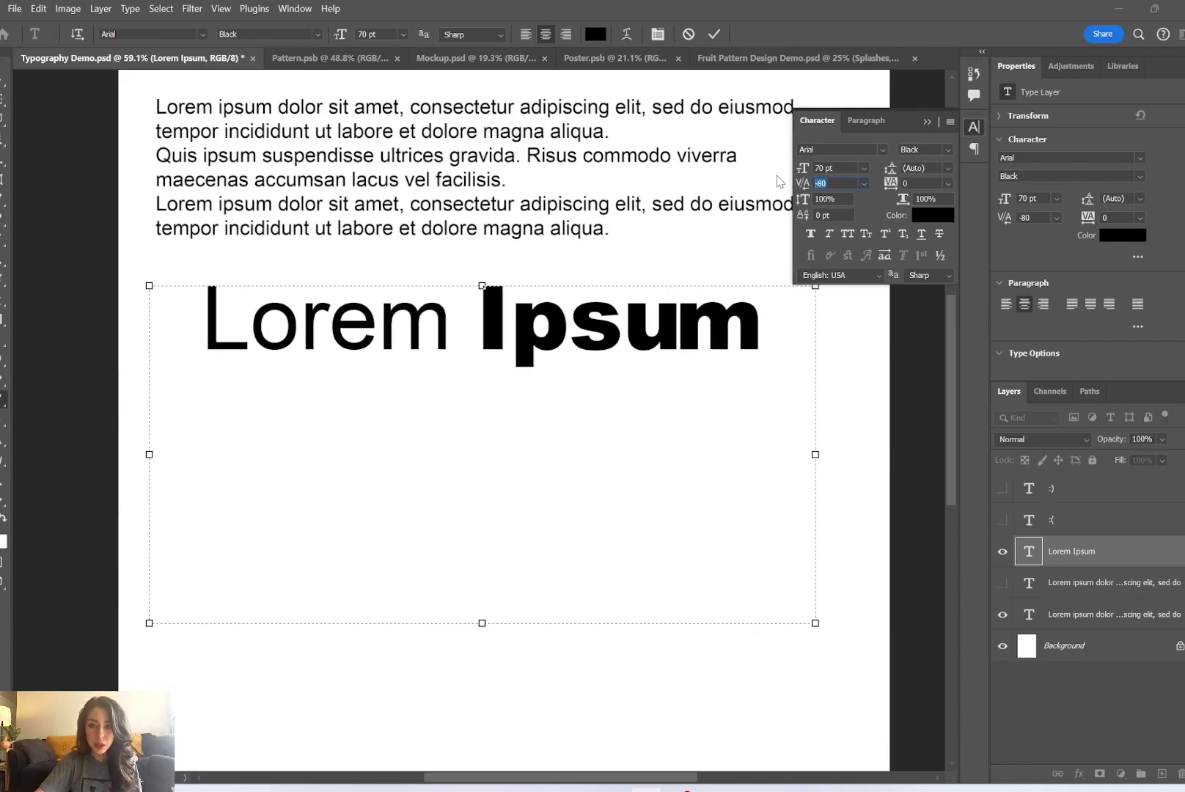
{"action": "type", "text": "-10"}
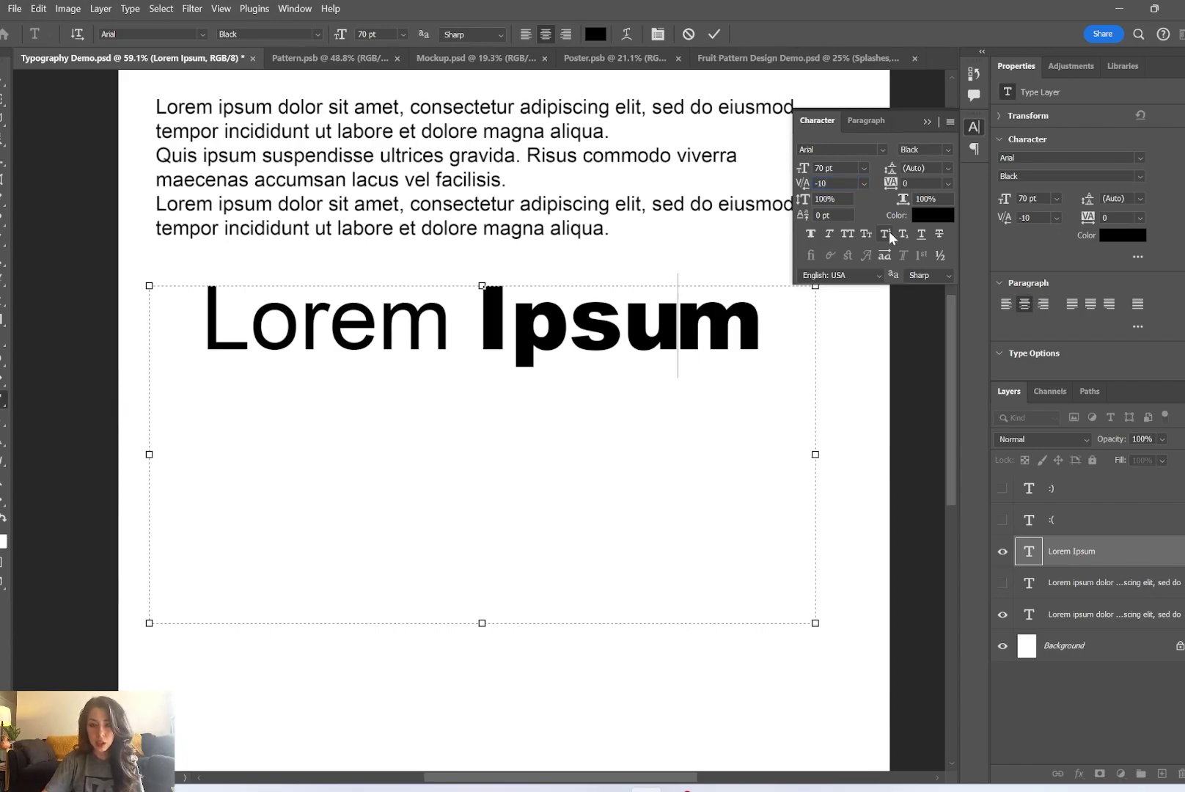
{"action": "key", "text": "Return"}
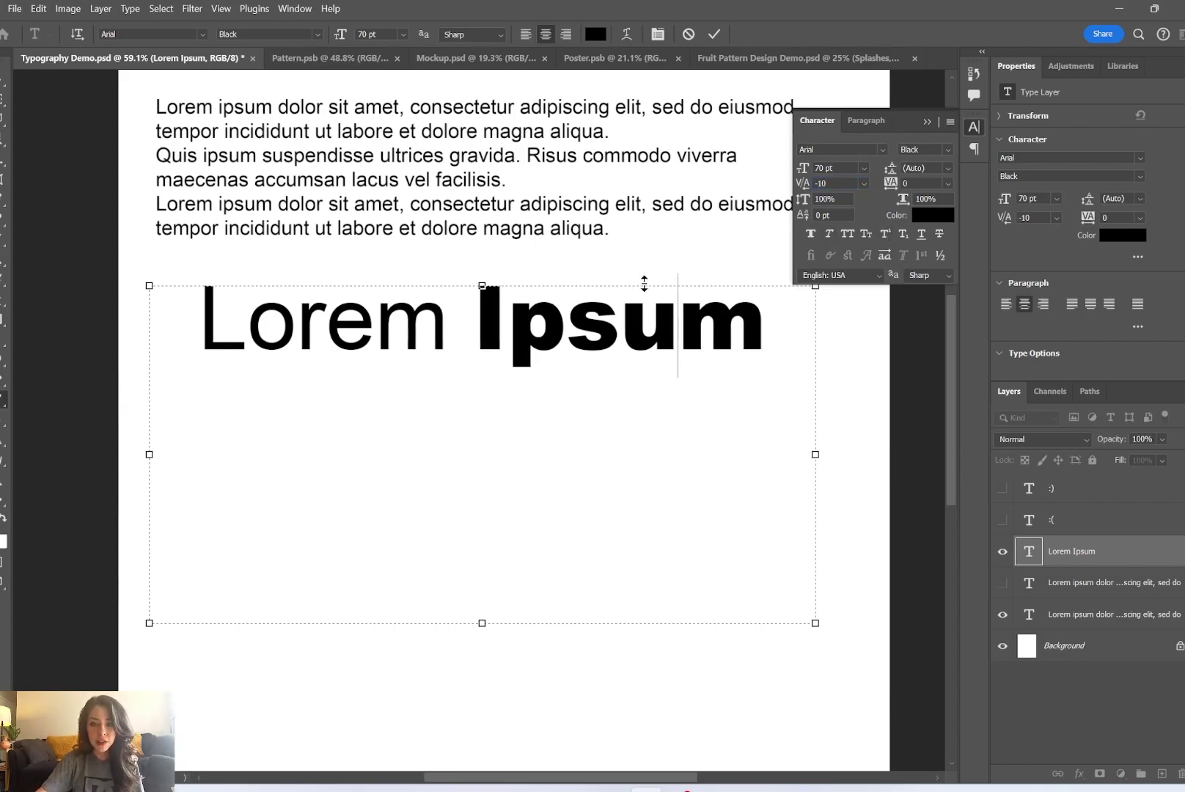
Try a negative kerning between the "s" and "u", and set the kerning of the whole word "Ipsum" to 0
{"action": "left_click", "coordinate": [632, 320]}
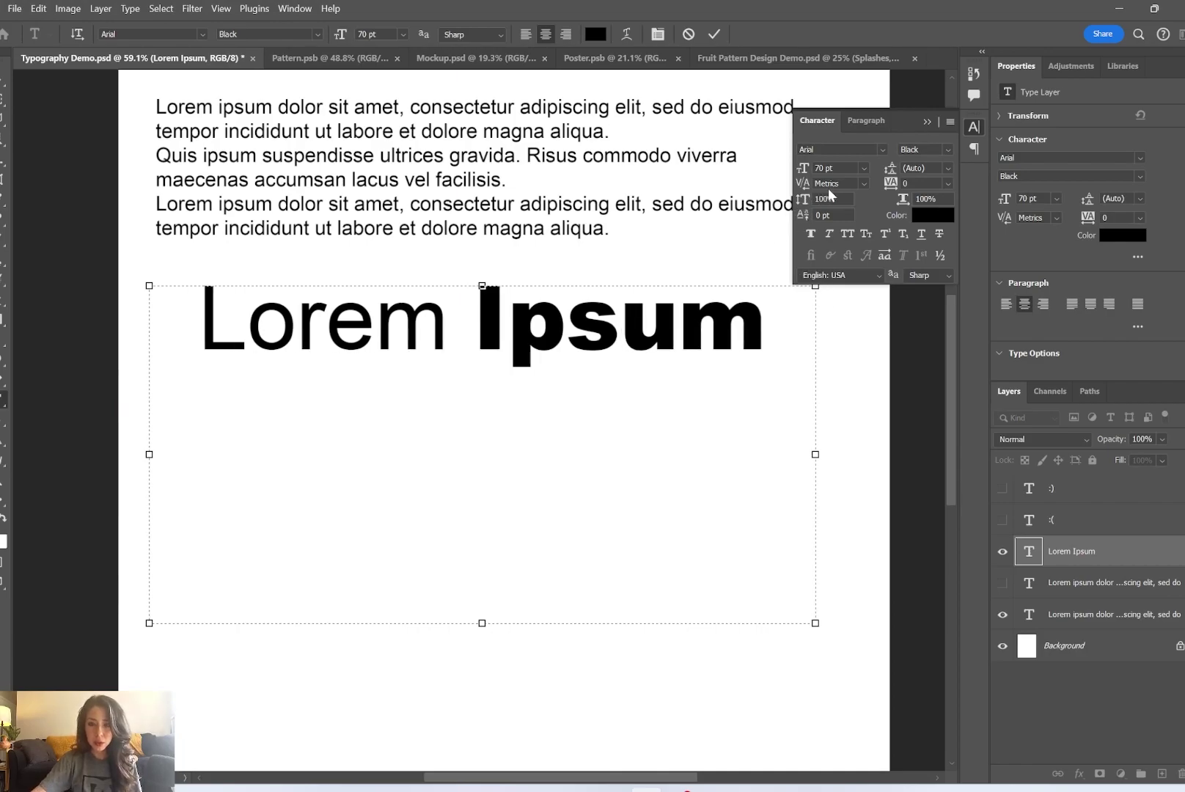
{"action": "left_click", "coordinate": [848, 184]}
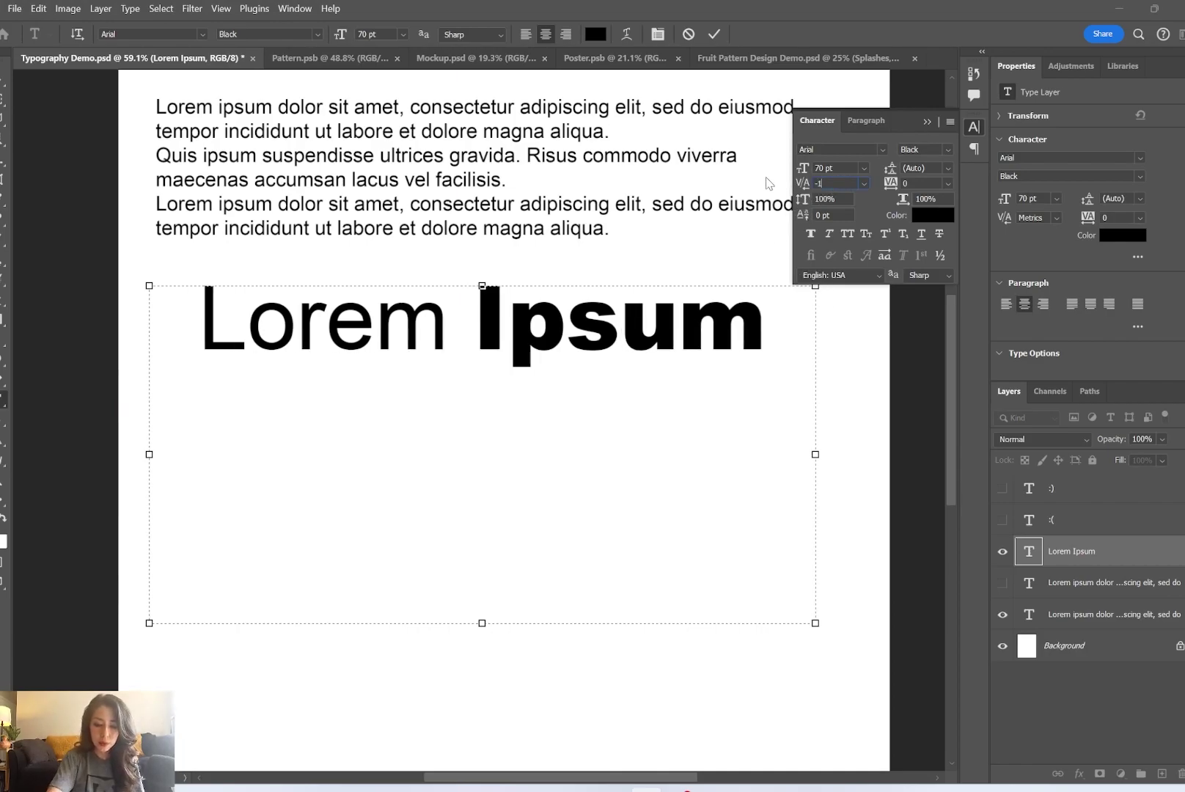
{"action": "key", "text": "Return"}
{"action": "left_click_drag", "start_coordinate": [790, 317], "coordinate": [736, 340]}
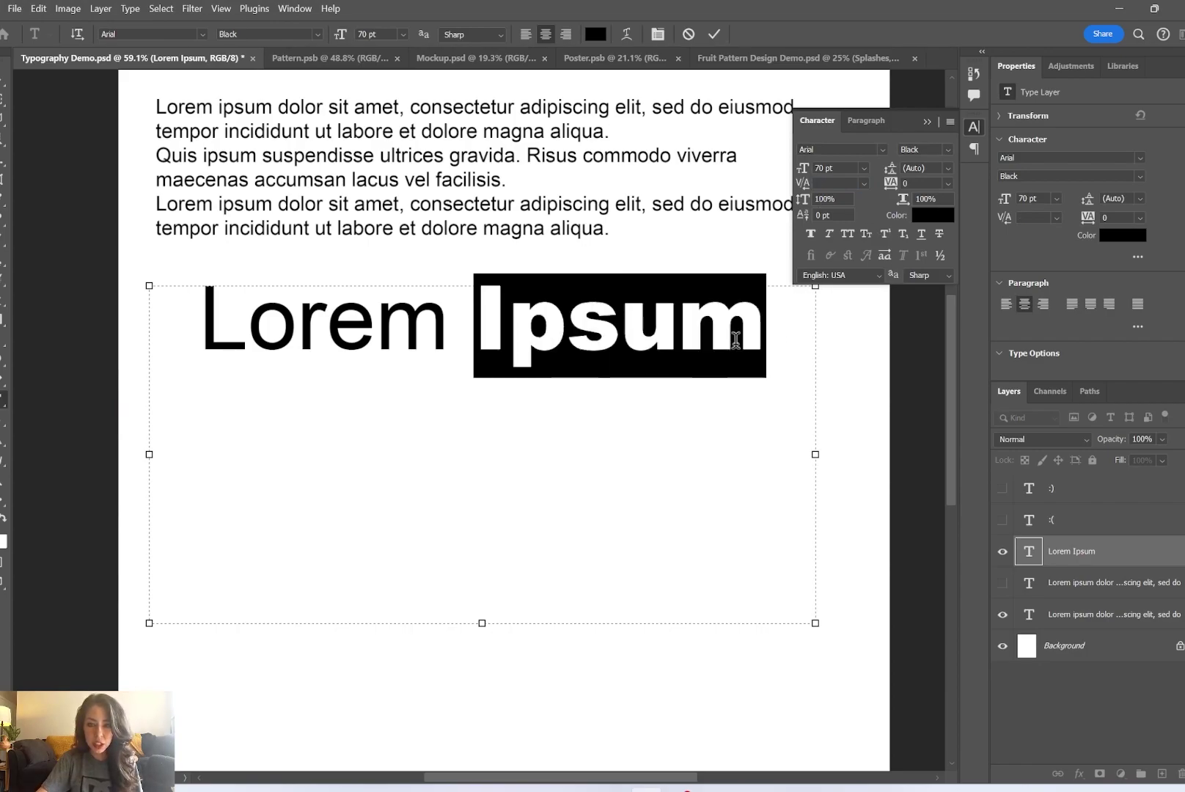
{"action": "left_click", "coordinate": [864, 183]}
{"action": "left_click", "coordinate": [847, 314]}
{"action": "left_click", "coordinate": [784, 337]}
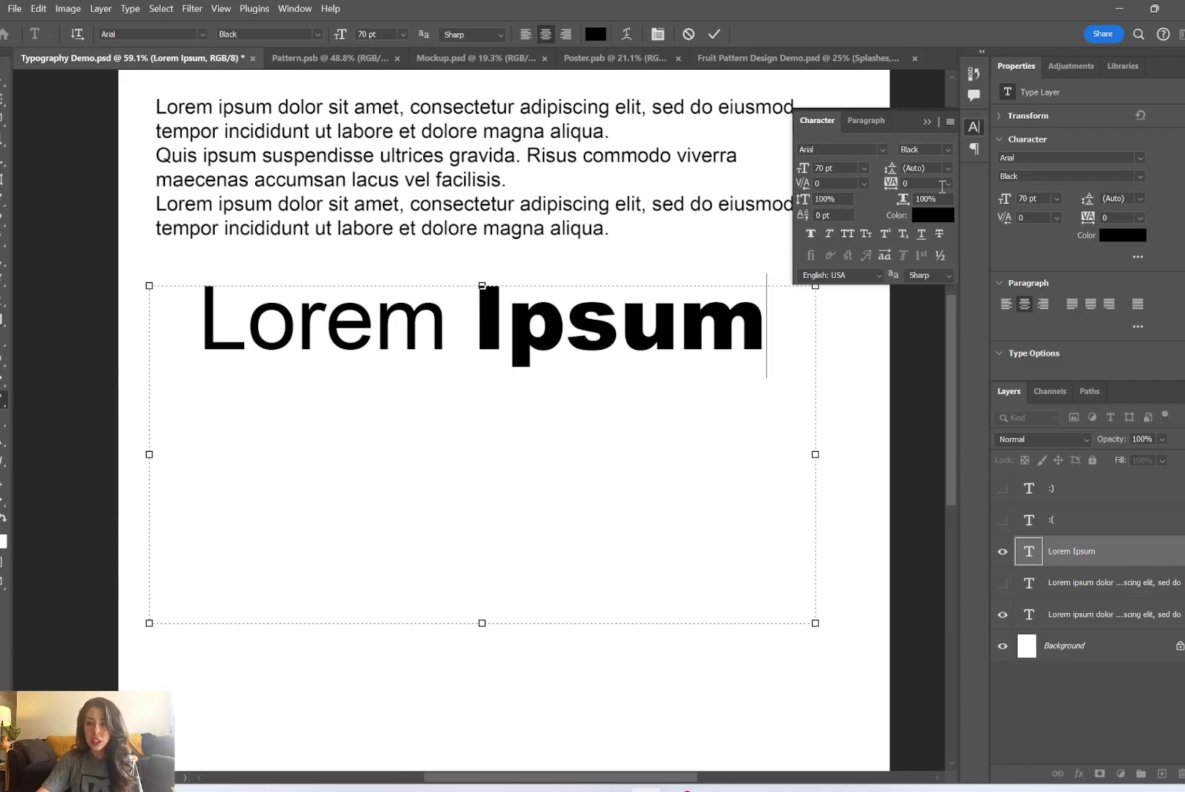
Select the word "Ipsum" and widen its tracking to 180
{"action": "left_click_drag", "start_coordinate": [767, 322], "coordinate": [488, 319]}
{"action": "left_click_drag", "start_coordinate": [889, 189], "coordinate": [897, 192]}
{"action": "left_click", "coordinate": [745, 314]}
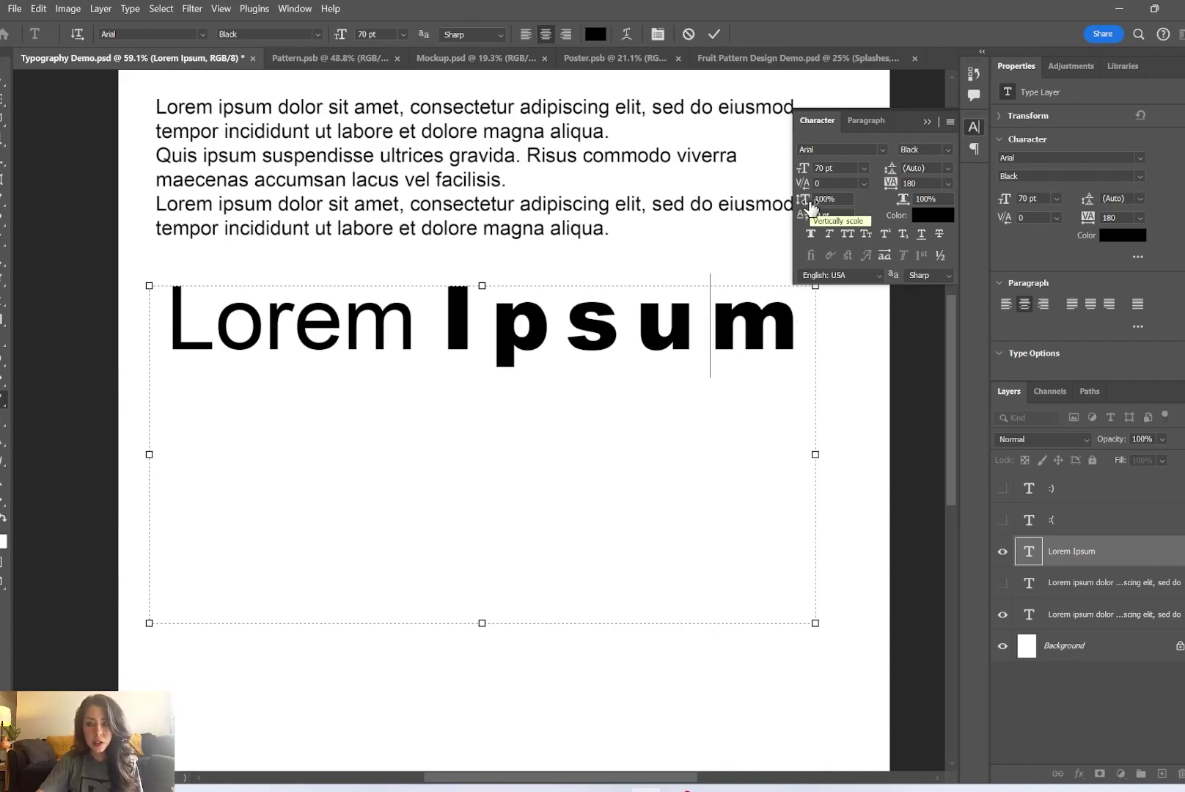
Try adjusting the vertical scale of the word "Ipsum" and set it to 100%
{"action": "left_click_drag", "start_coordinate": [794, 310], "coordinate": [461, 311]}
{"action": "left_click_drag", "start_coordinate": [802, 200], "coordinate": [831, 205]}
{"action": "type", "text": "1"}
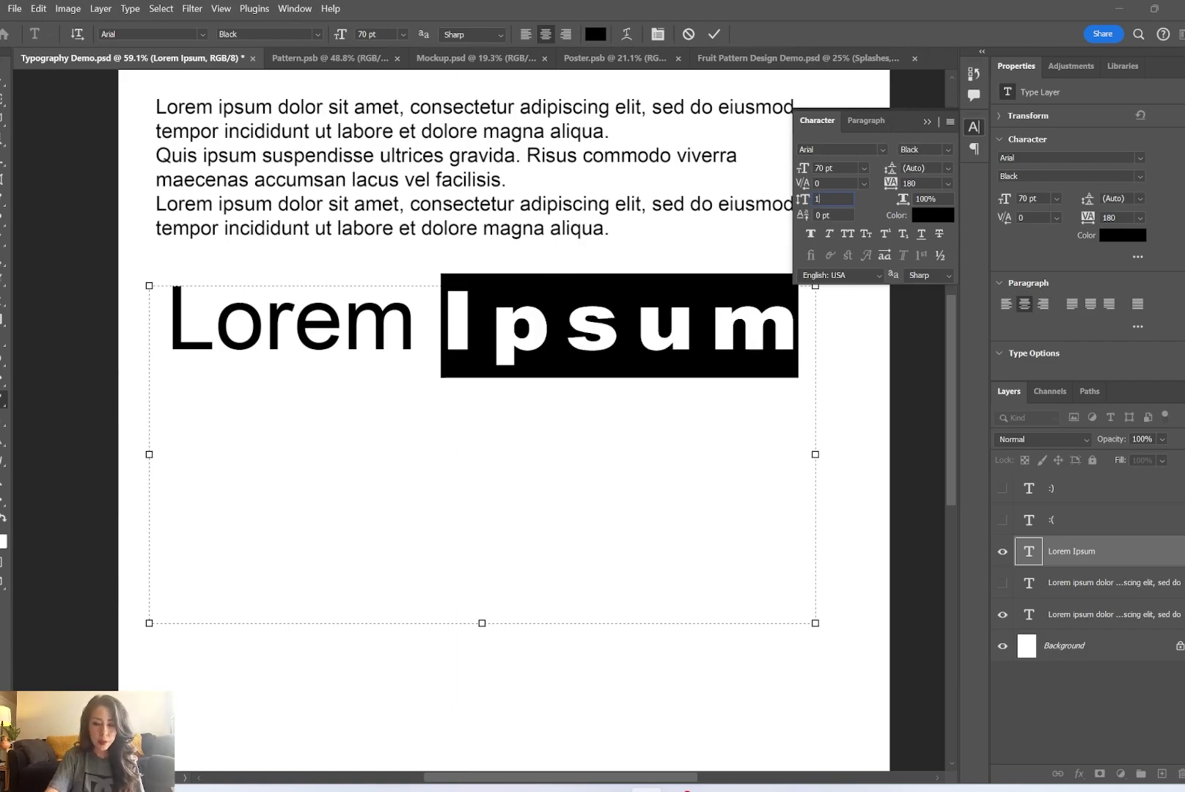
{"action": "type", "text": "00"}
{"action": "key", "text": "Return"}
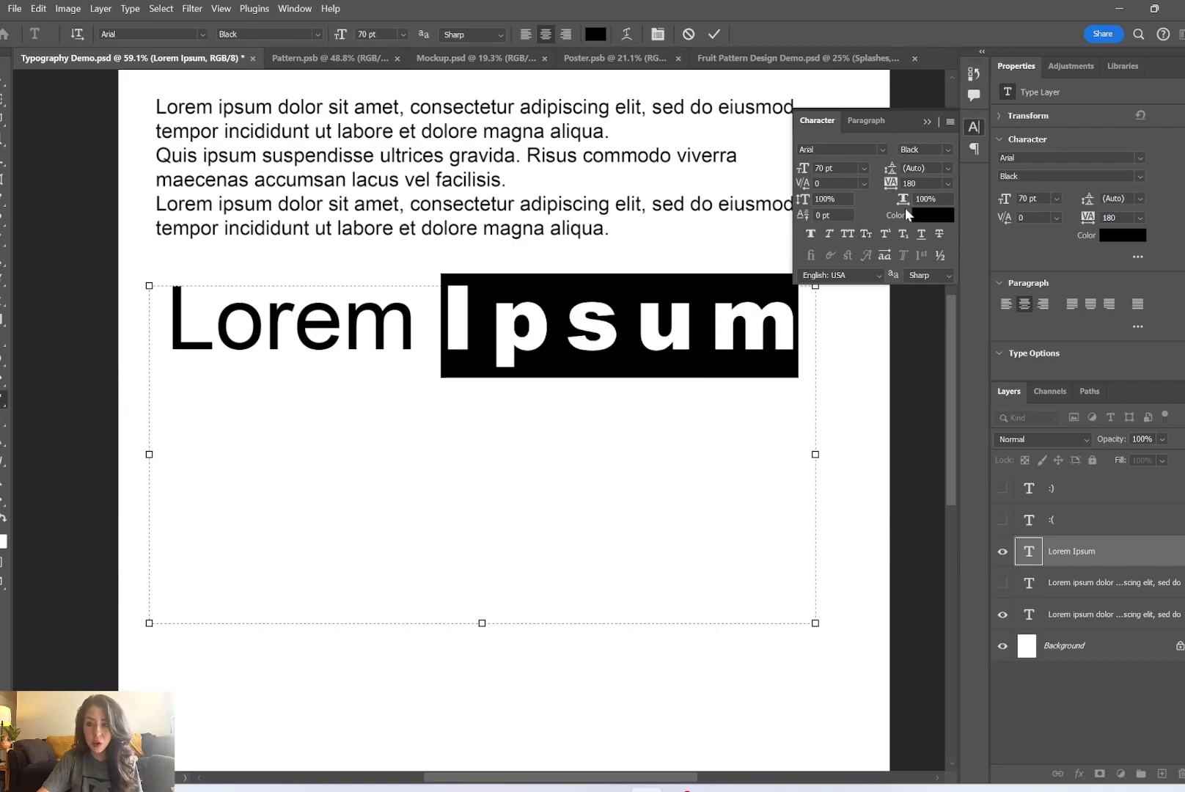
Reset the tracking of "Ipsum" to 0 and, after trying wider horizontal scales such as 164%, set its horizontal scale to 100%
{"action": "left_click_drag", "start_coordinate": [904, 199], "coordinate": [955, 207]}
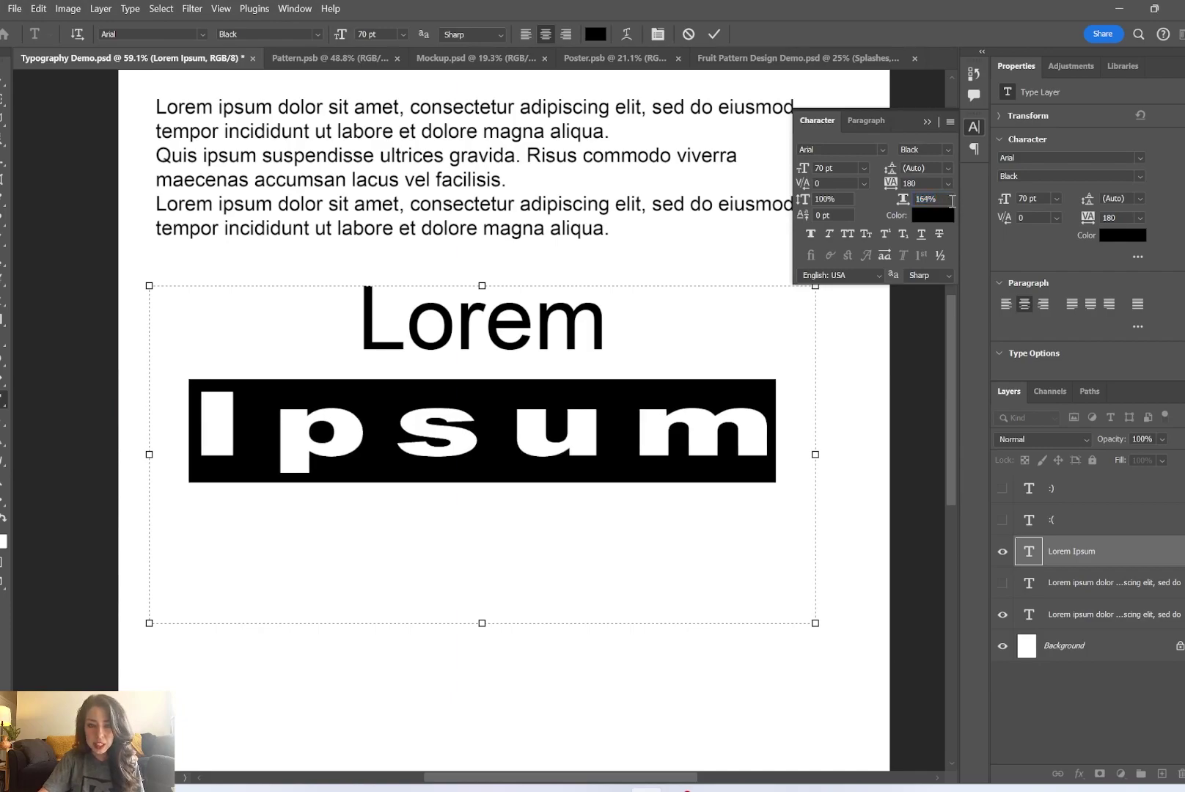
{"action": "left_click", "coordinate": [948, 184]}
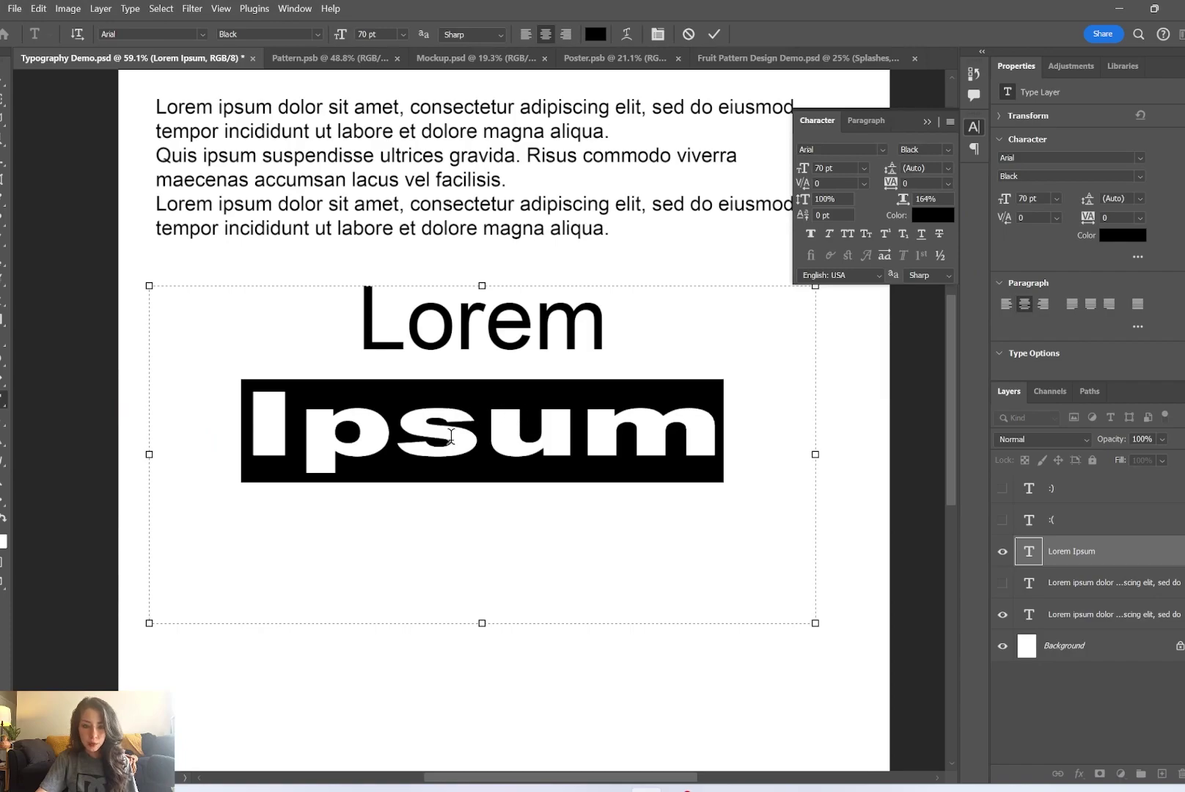
{"action": "left_click_drag", "start_coordinate": [905, 201], "coordinate": [944, 206]}
{"action": "left_click", "coordinate": [948, 199]}
{"action": "type", "text": "100"}
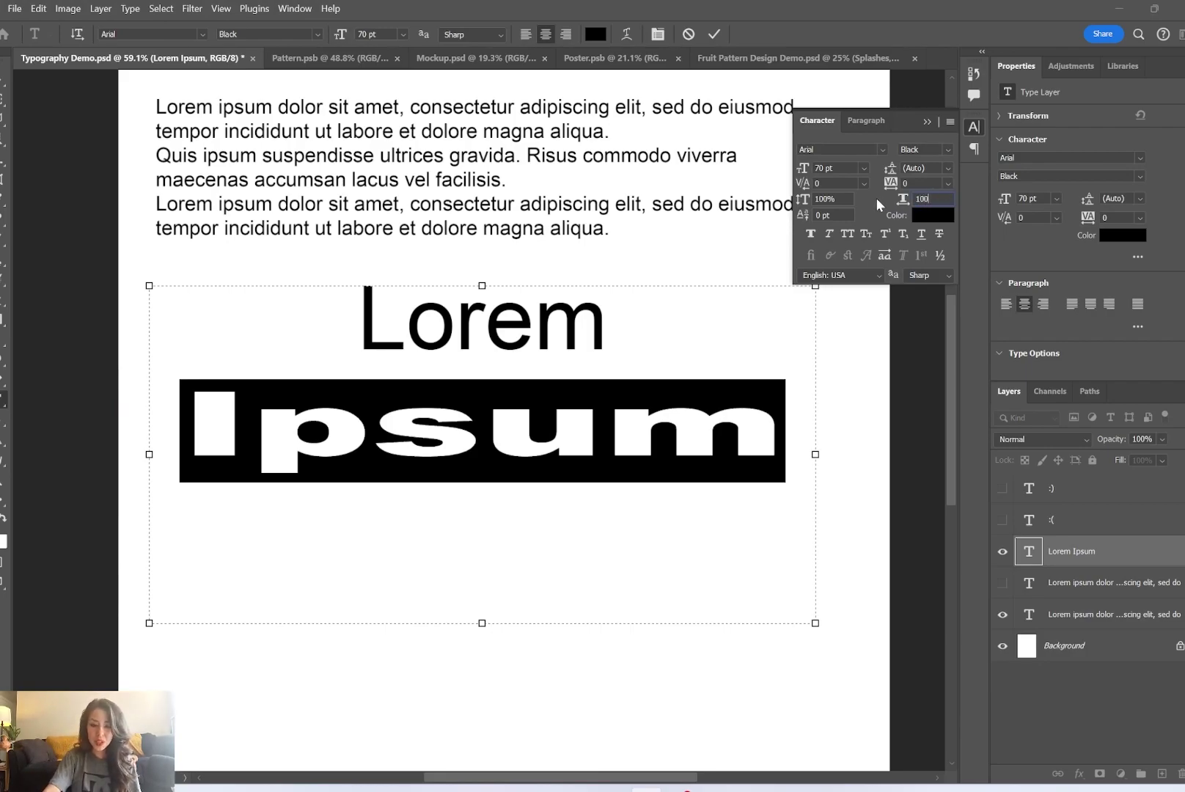
{"action": "key", "text": "Return"}
Select the final "m" of "Ipsum" and raise its baseline shift to 21 pt
{"action": "left_click", "coordinate": [637, 337]}
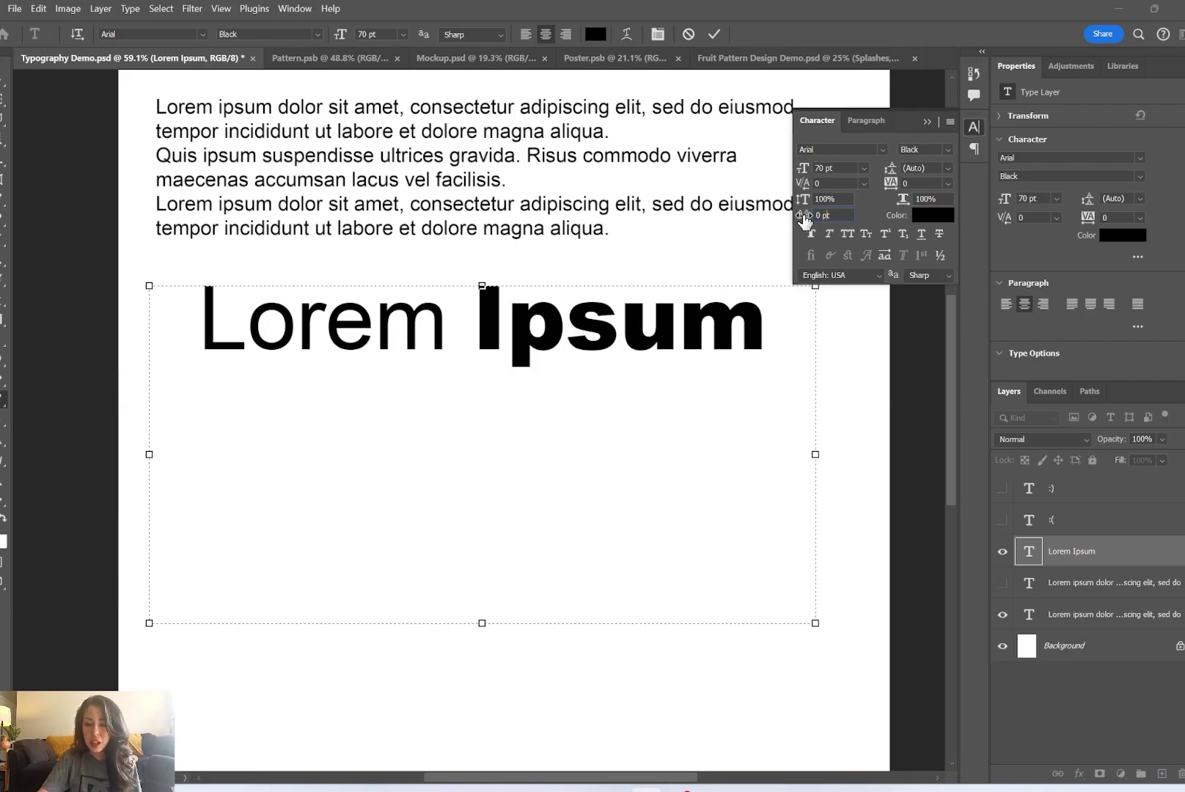
{"action": "left_click", "coordinate": [578, 315]}
{"action": "key", "text": "End"}
{"action": "key", "text": "shift+Left"}
{"action": "left_click_drag", "start_coordinate": [803, 215], "coordinate": [822, 222]}
{"action": "left_click", "coordinate": [763, 293]}
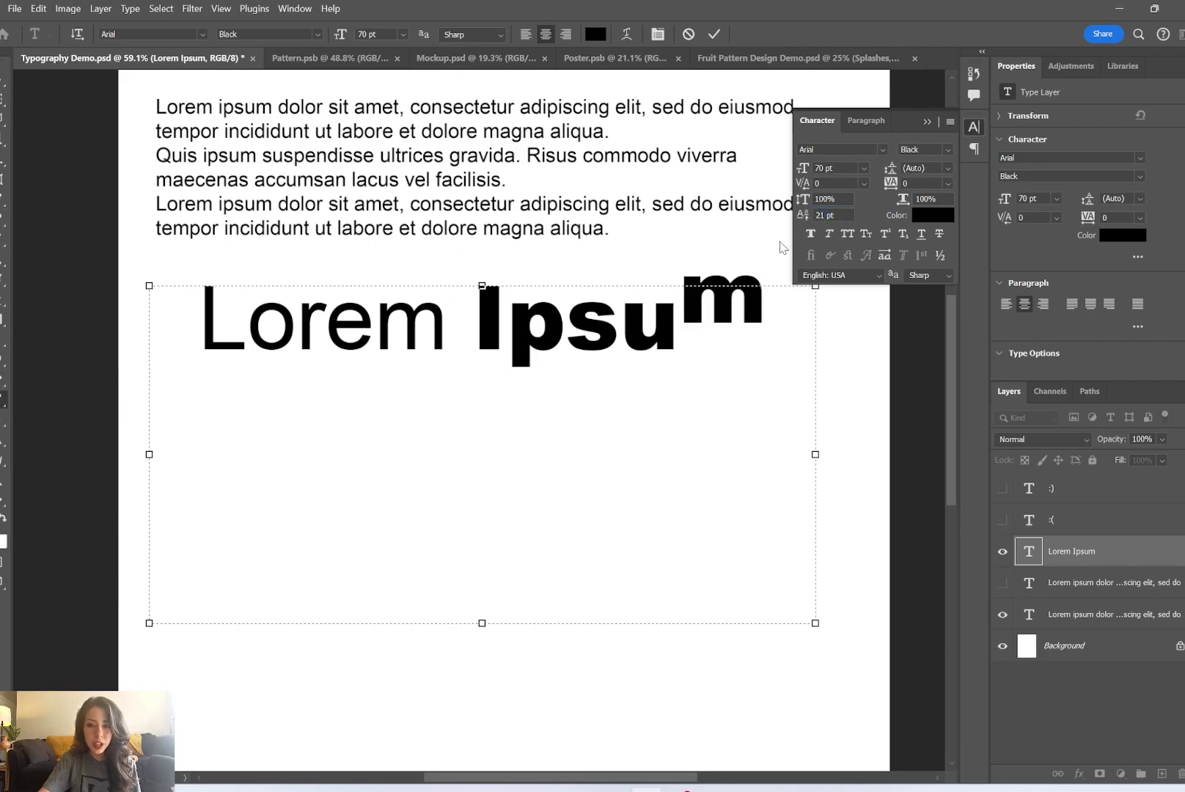
Lower the baseline shift of the final "m" of "Ipsum" to -27 pt
{"action": "left_click", "coordinate": [805, 214]}
{"action": "left_click_drag", "start_coordinate": [704, 290], "coordinate": [755, 297]}
{"action": "left_click_drag", "start_coordinate": [804, 215], "coordinate": [765, 217]}
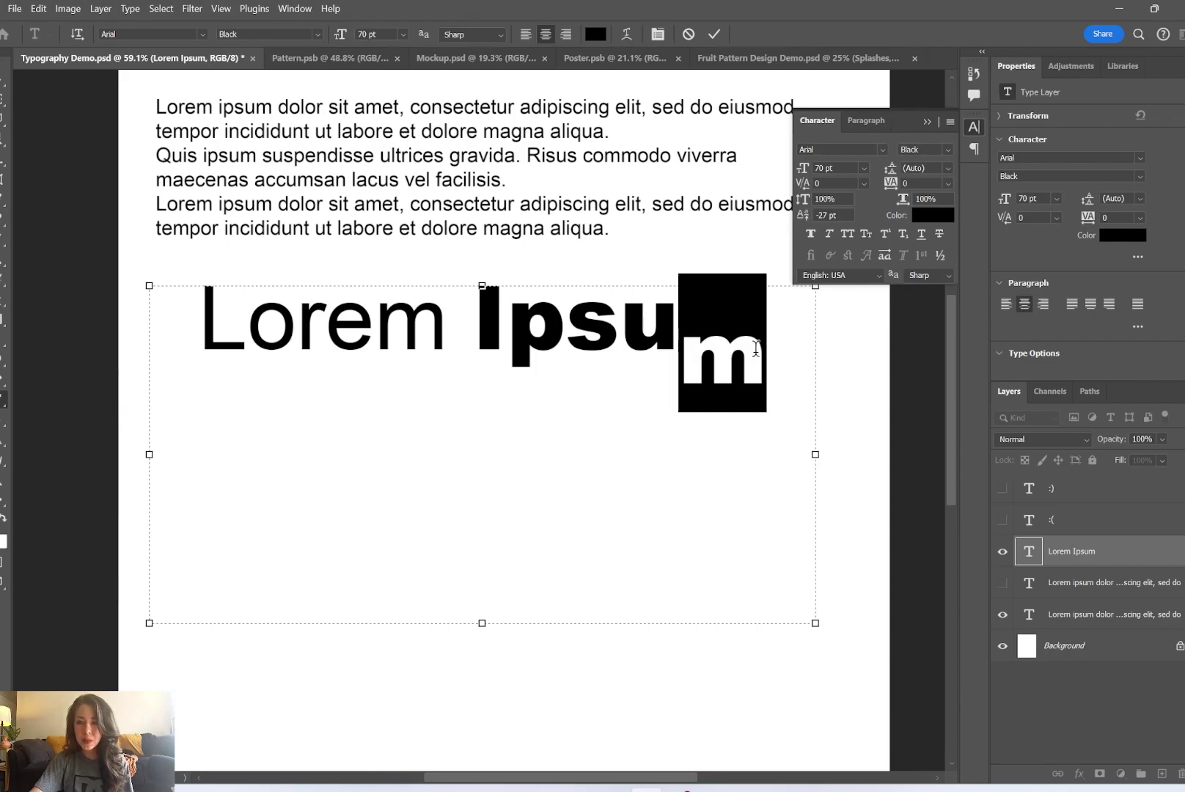
Reset the baseline shift of the final "m" of "Ipsum" to 0 pt
{"action": "left_click", "coordinate": [715, 333]}
{"action": "left_click", "coordinate": [756, 338], "text": "shift"}
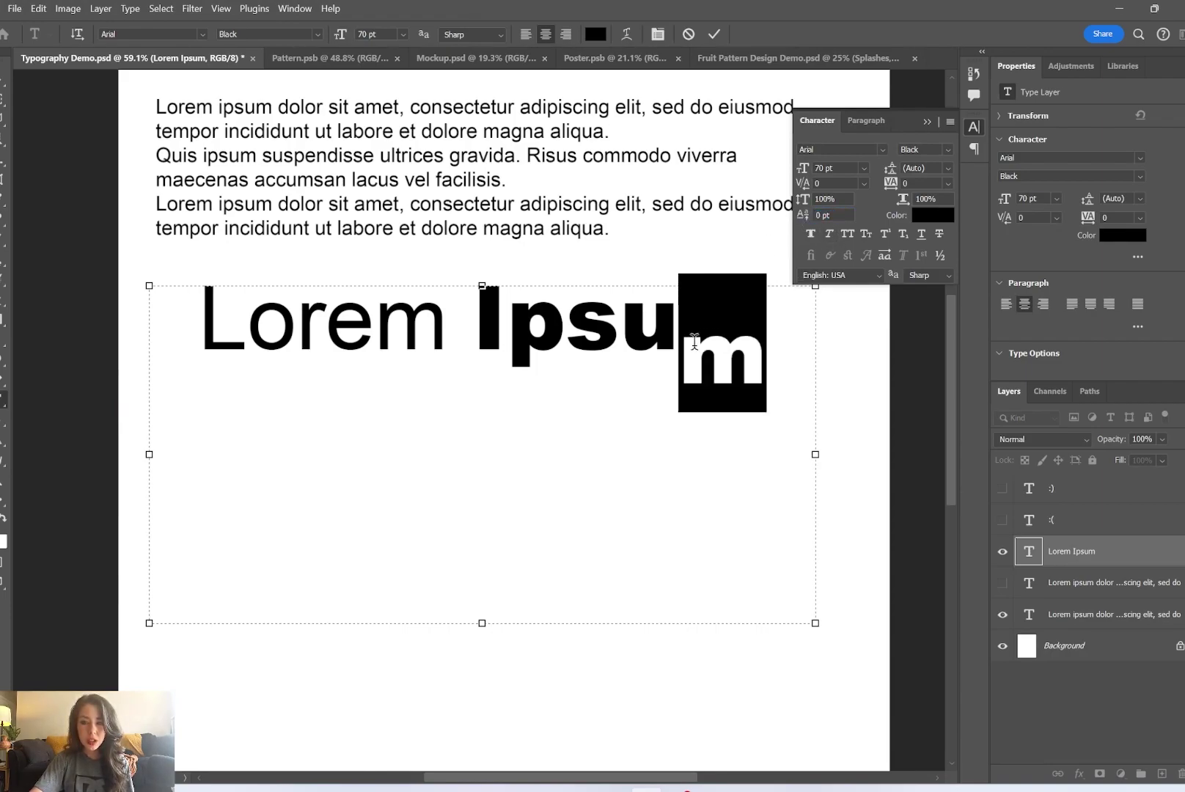
{"action": "left_click", "coordinate": [809, 217]}
{"action": "type", "text": "0"}
{"action": "key", "text": "Return"}
Raise the whole word "Ipsum" above the baseline and reduce its font size to 41 pt
{"action": "left_click_drag", "start_coordinate": [762, 338], "coordinate": [507, 333]}
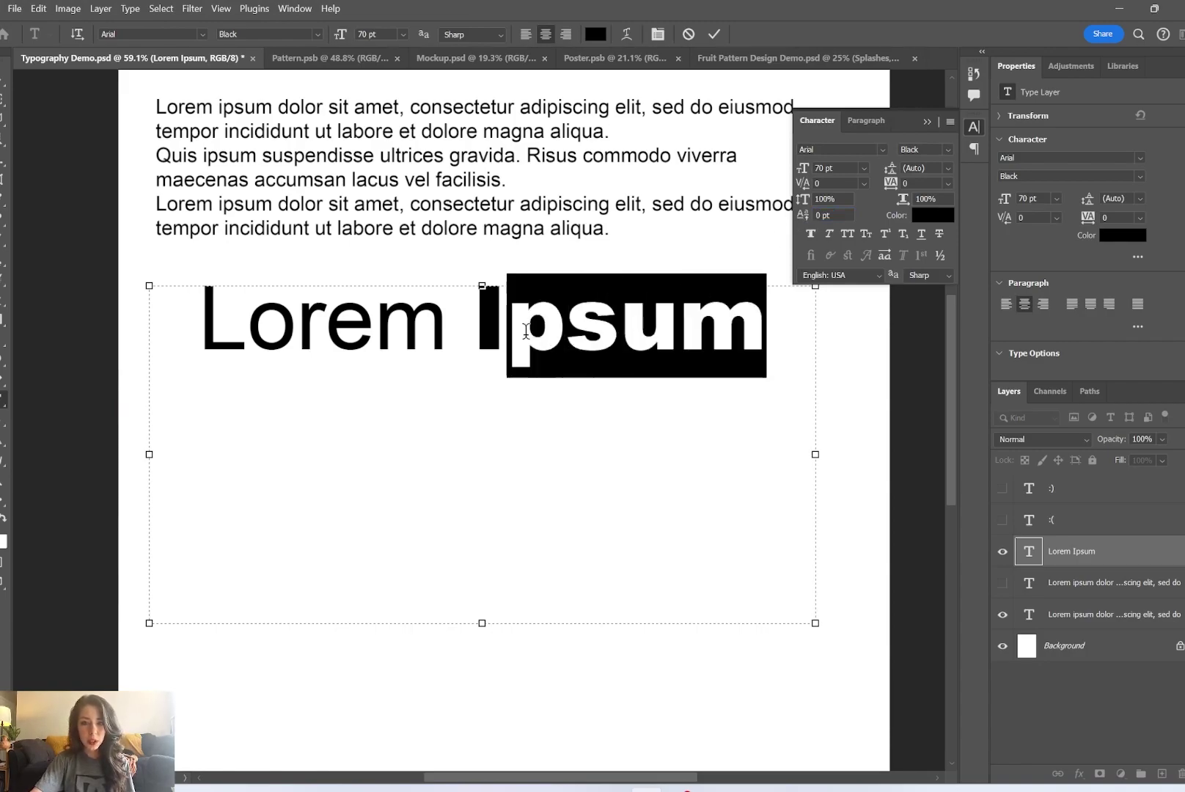
{"action": "left_click_drag", "start_coordinate": [762, 336], "coordinate": [485, 334]}
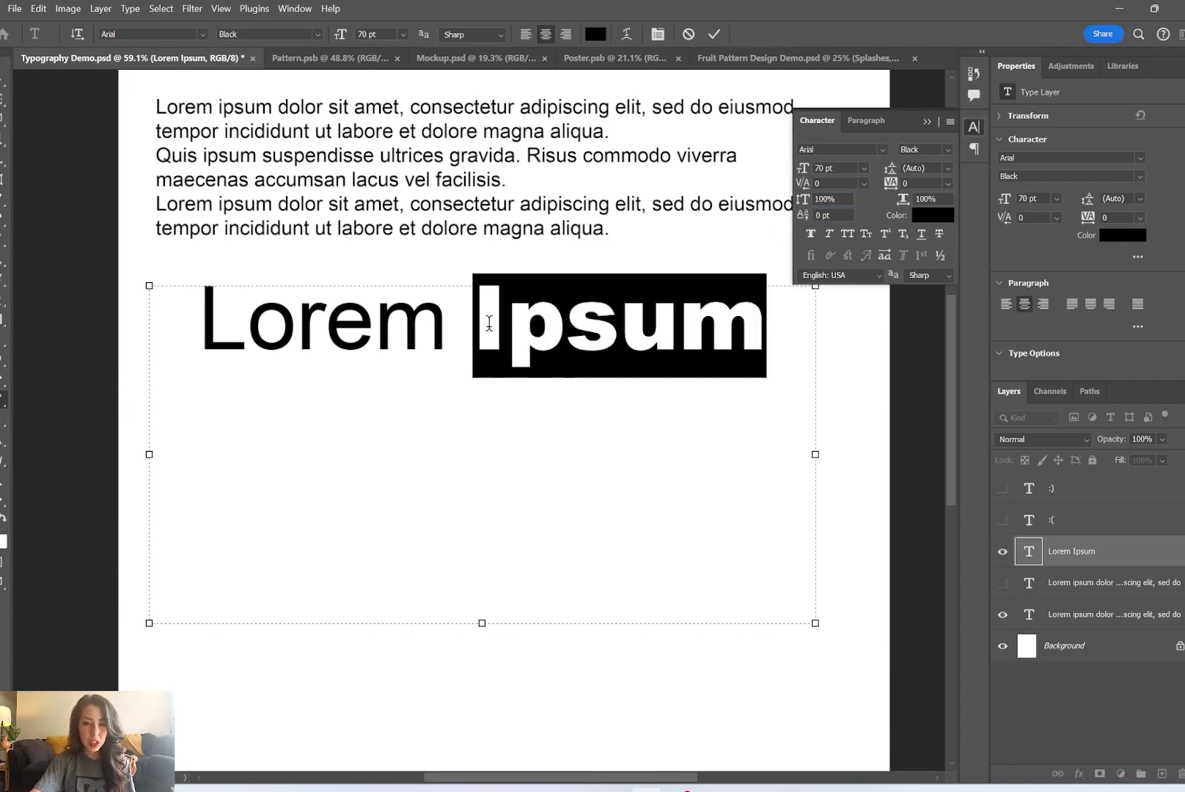
{"action": "left_click_drag", "start_coordinate": [803, 215], "coordinate": [820, 217]}
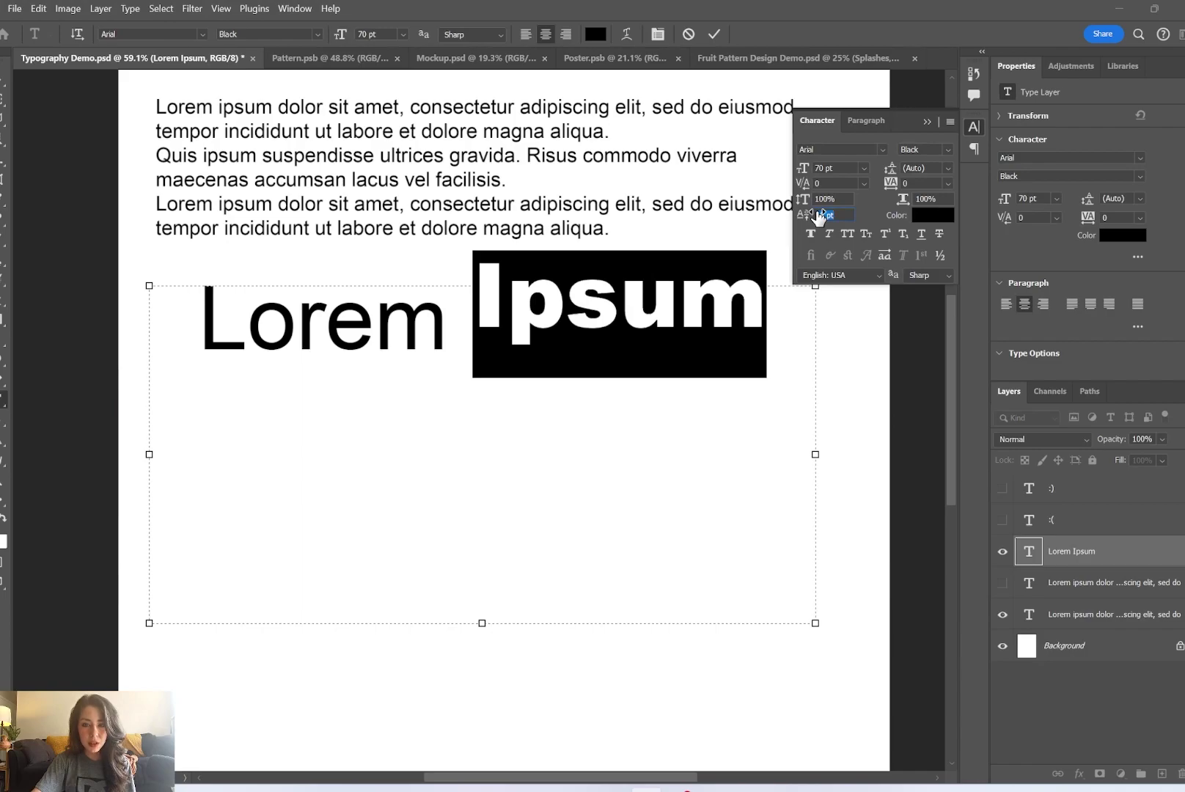
{"action": "left_click_drag", "start_coordinate": [801, 168], "coordinate": [819, 215]}
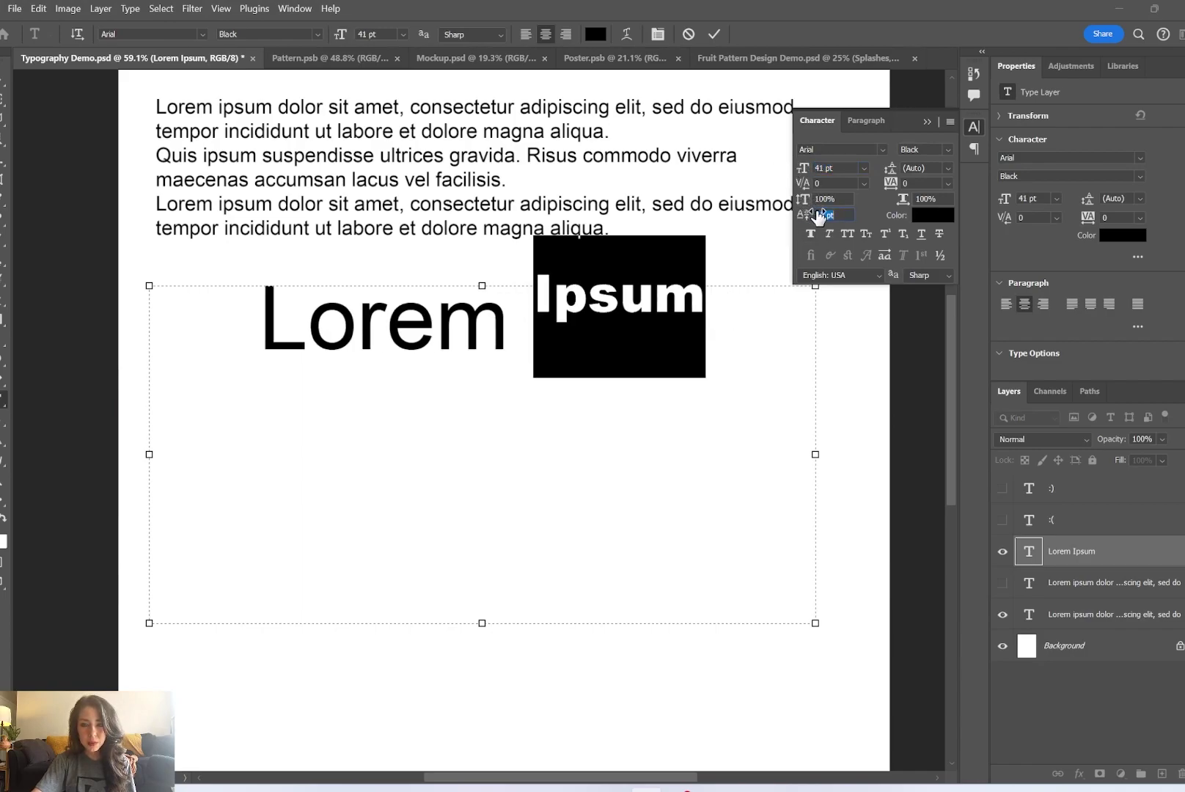
Reset the baseline shift of "Ipsum" to 0 pt and restore its font size to 70 pt
{"action": "left_click", "coordinate": [634, 353]}
{"action": "left_click_drag", "start_coordinate": [705, 324], "coordinate": [541, 316]}
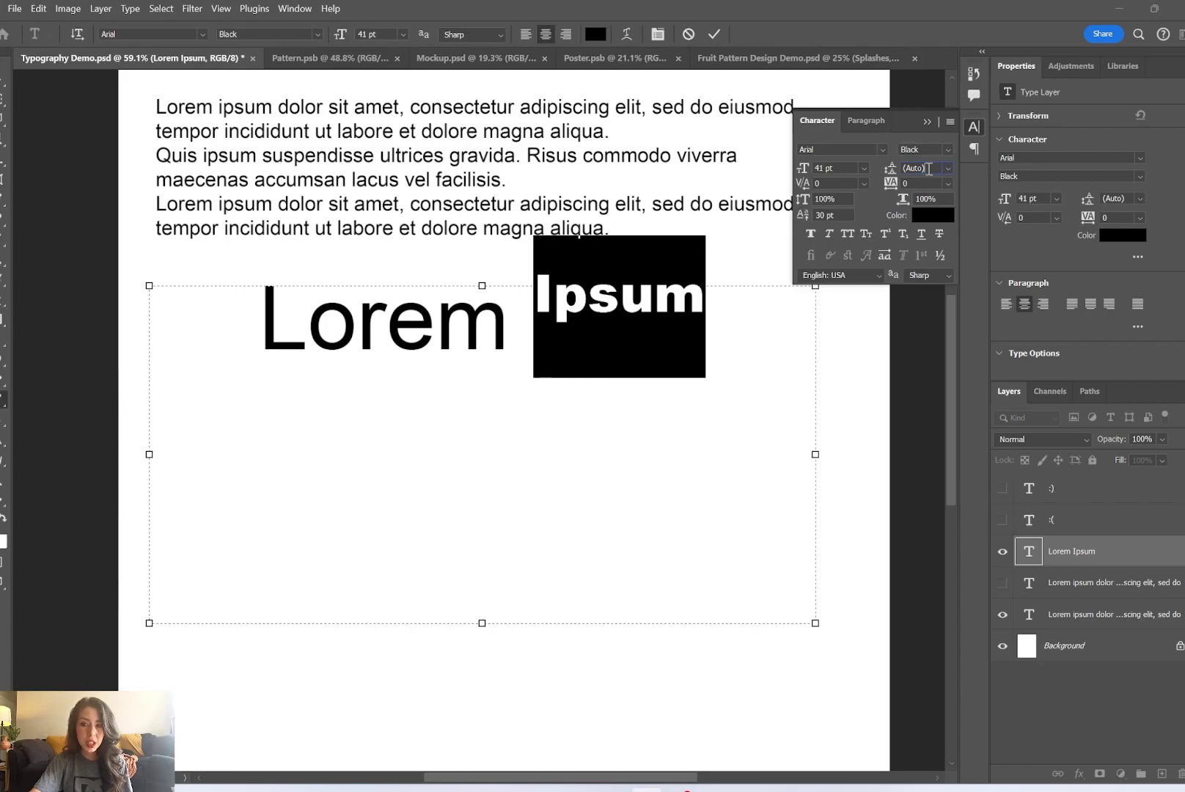
{"action": "left_click", "coordinate": [711, 302]}
{"action": "left_click_drag", "start_coordinate": [710, 320], "coordinate": [538, 303]}
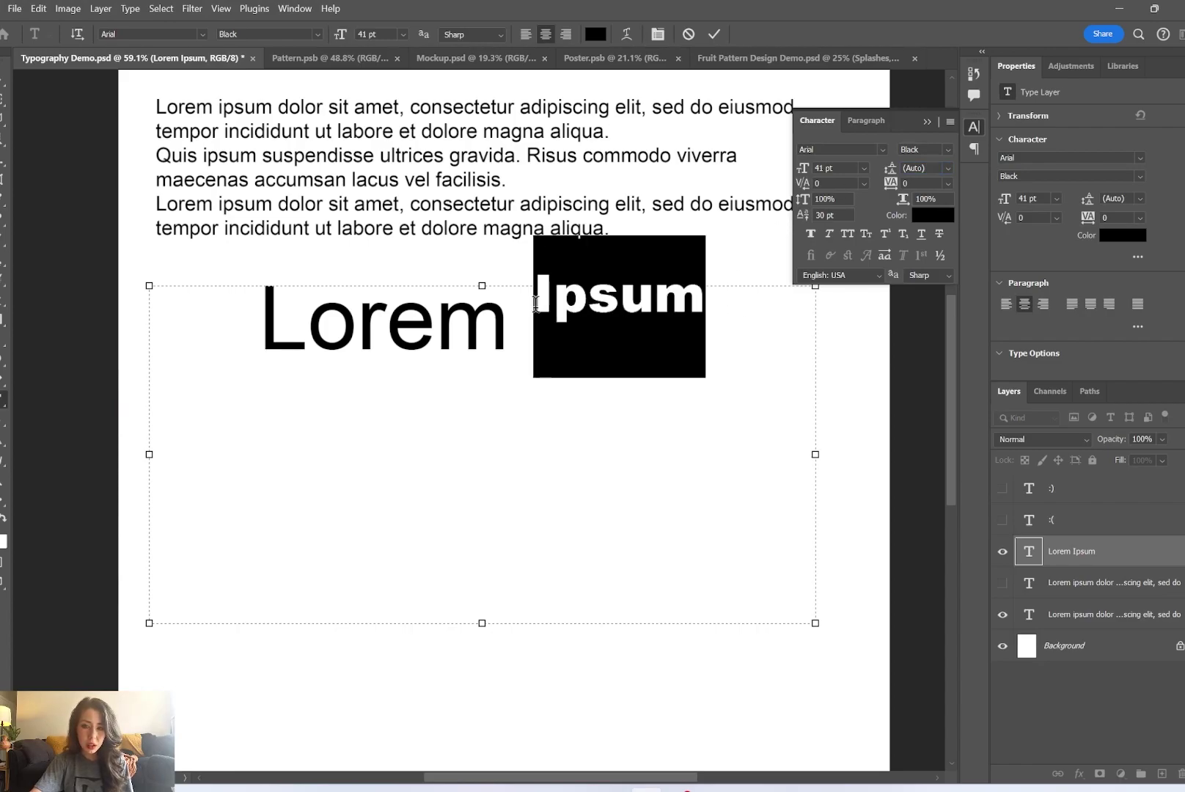
{"action": "left_click", "coordinate": [846, 215]}
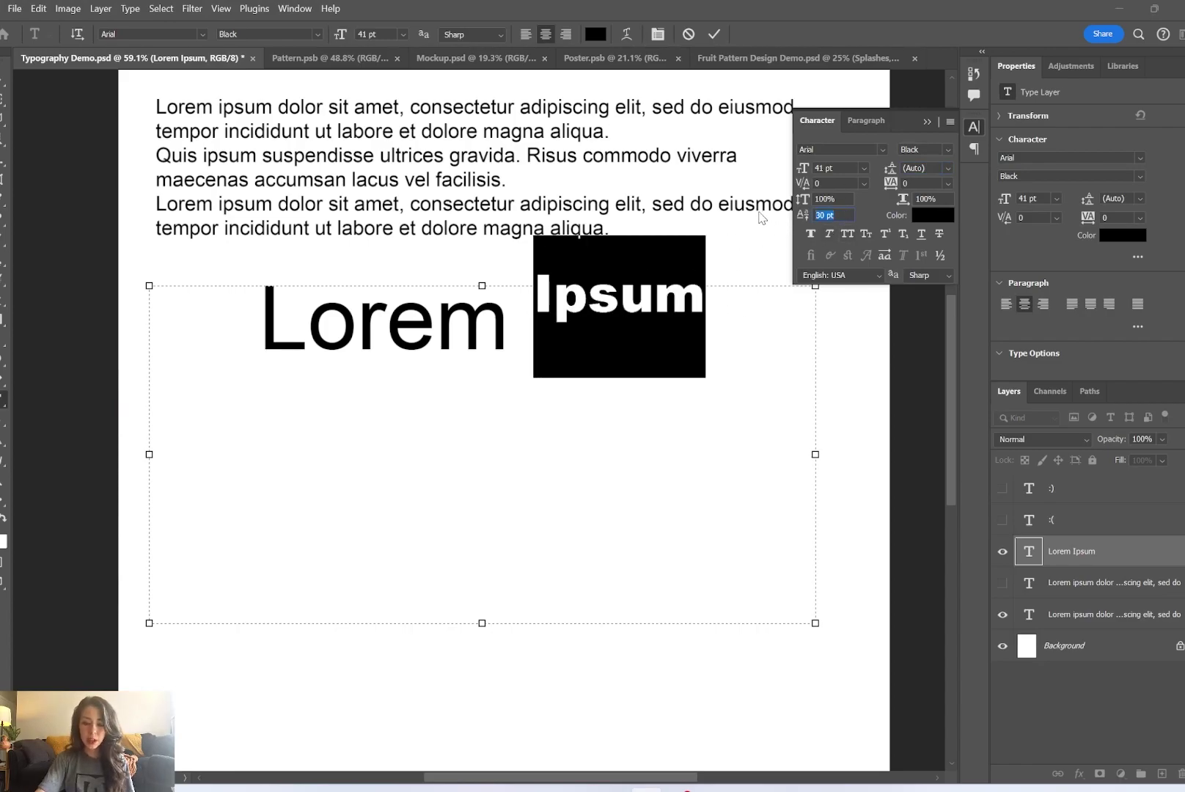
{"action": "type", "text": "0"}
{"action": "key", "text": "Tab"}
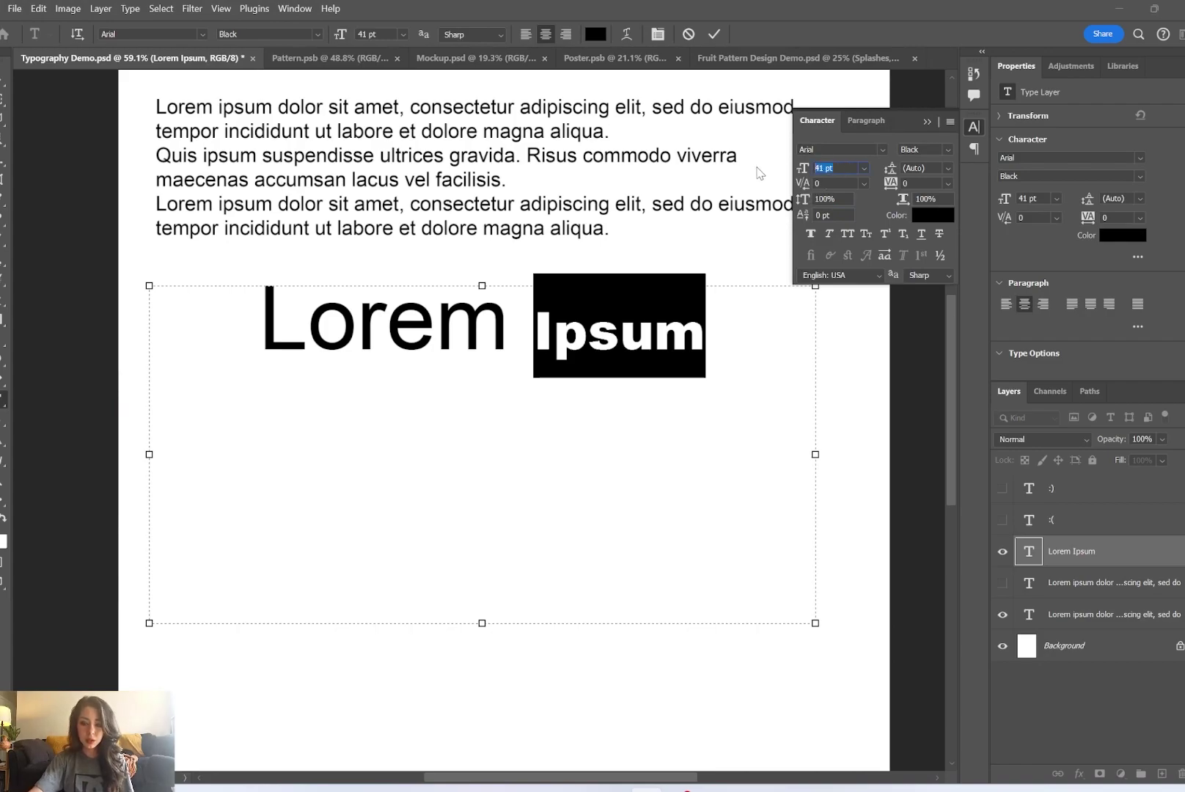
{"action": "key", "text": "Return"}
{"action": "left_click", "coordinate": [623, 411]}
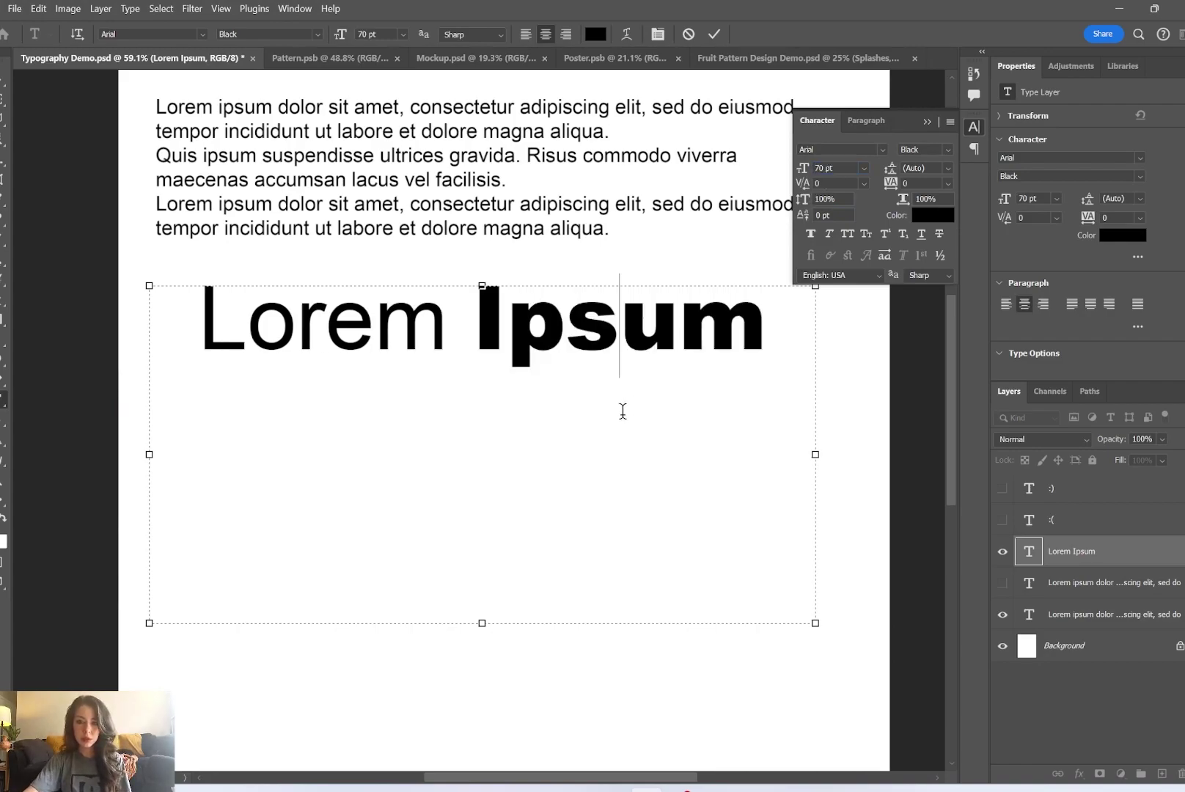
Change the font style of the word "Ipsum" to Arial Regular
{"action": "left_click_drag", "start_coordinate": [771, 318], "coordinate": [473, 323]}
{"action": "left_click", "coordinate": [948, 150]}
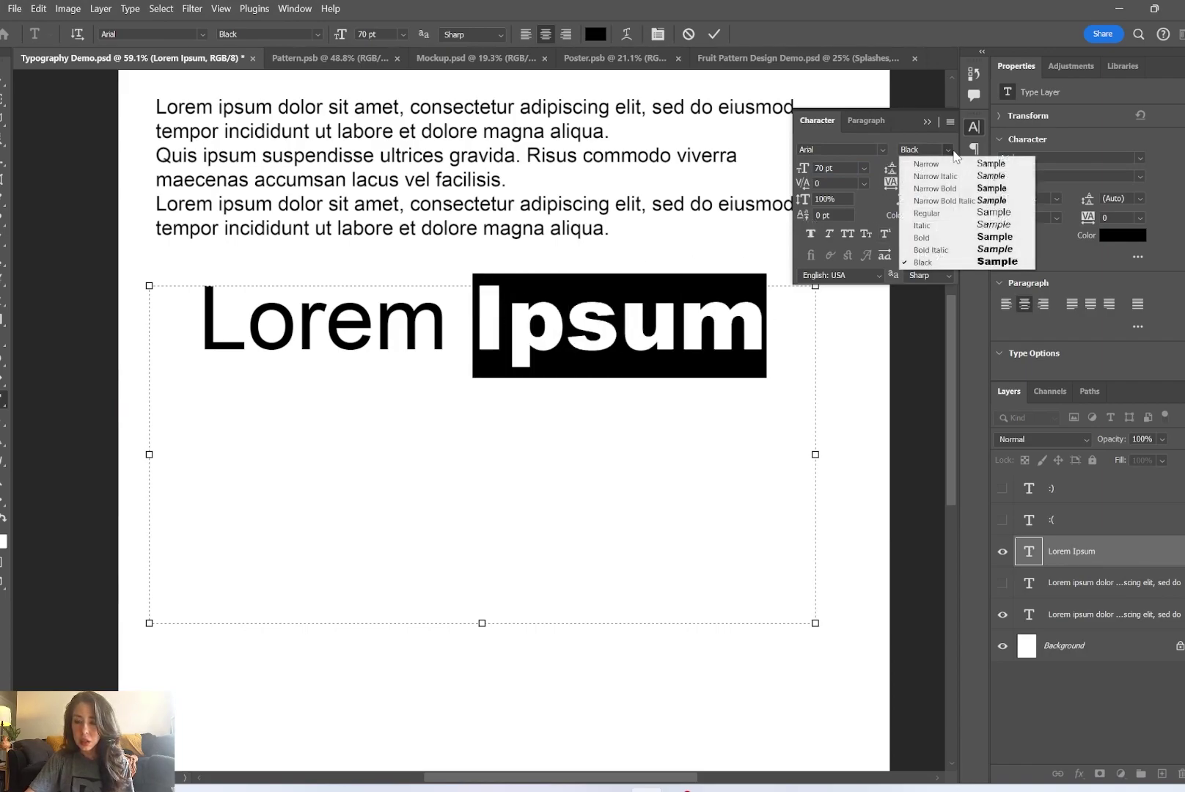
{"action": "left_click", "coordinate": [928, 212]}
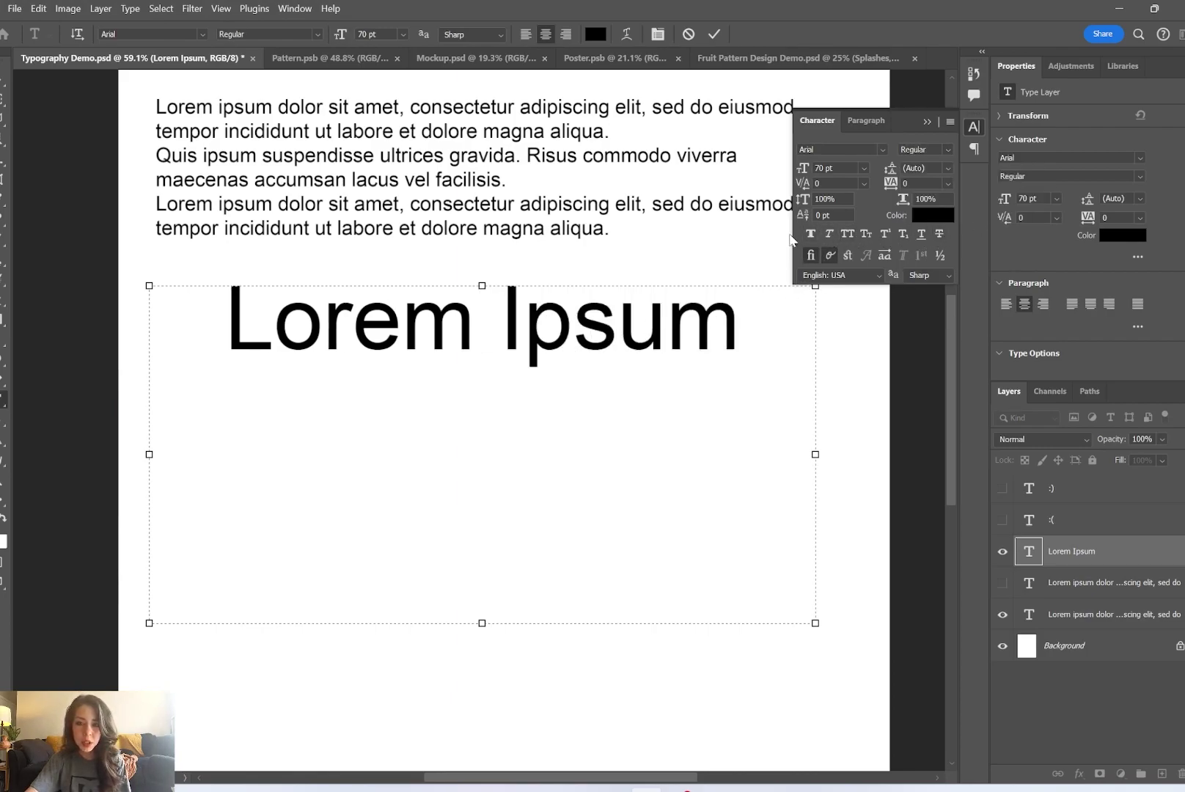
Apply faux bold to the word "Ipsum" and to the final "m" of "Lorem"
{"action": "left_click_drag", "start_coordinate": [741, 326], "coordinate": [506, 317]}
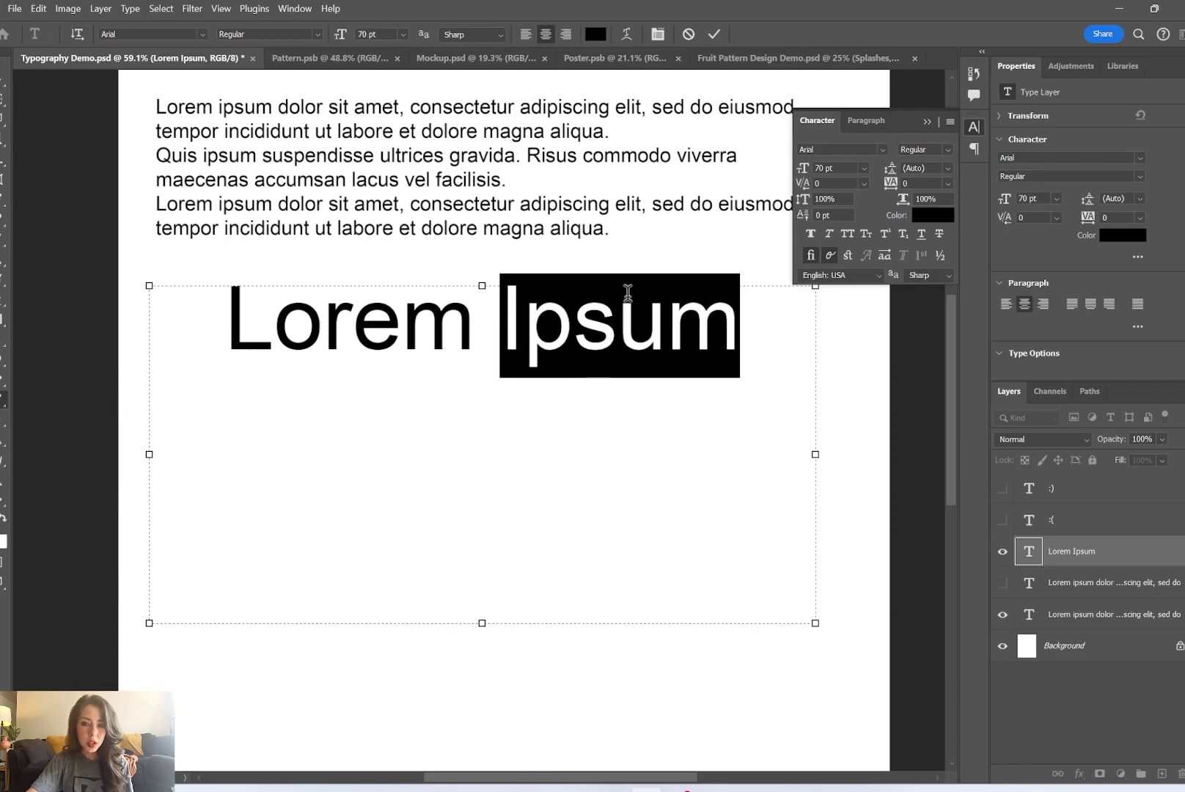
{"action": "left_click", "coordinate": [815, 232]}
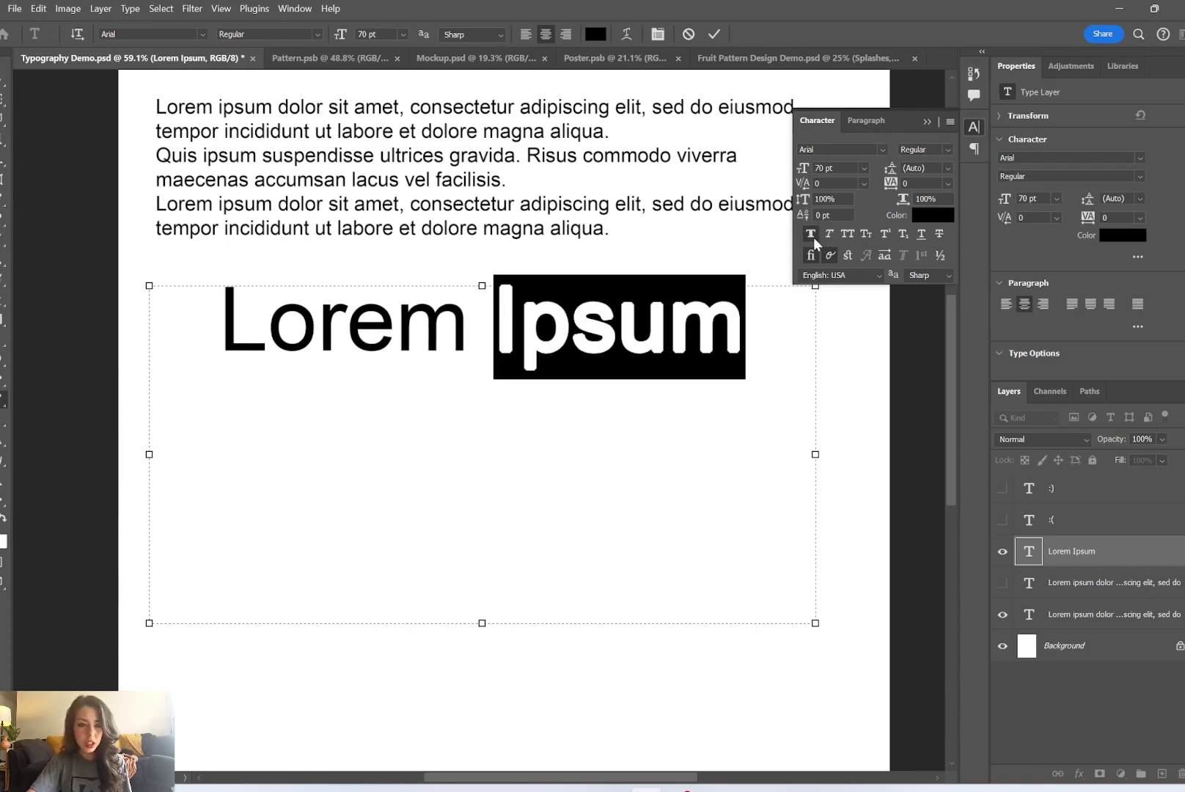
{"action": "left_click", "coordinate": [736, 324]}
{"action": "left_click_drag", "start_coordinate": [750, 330], "coordinate": [675, 324]}
{"action": "left_click_drag", "start_coordinate": [480, 328], "coordinate": [418, 327]}
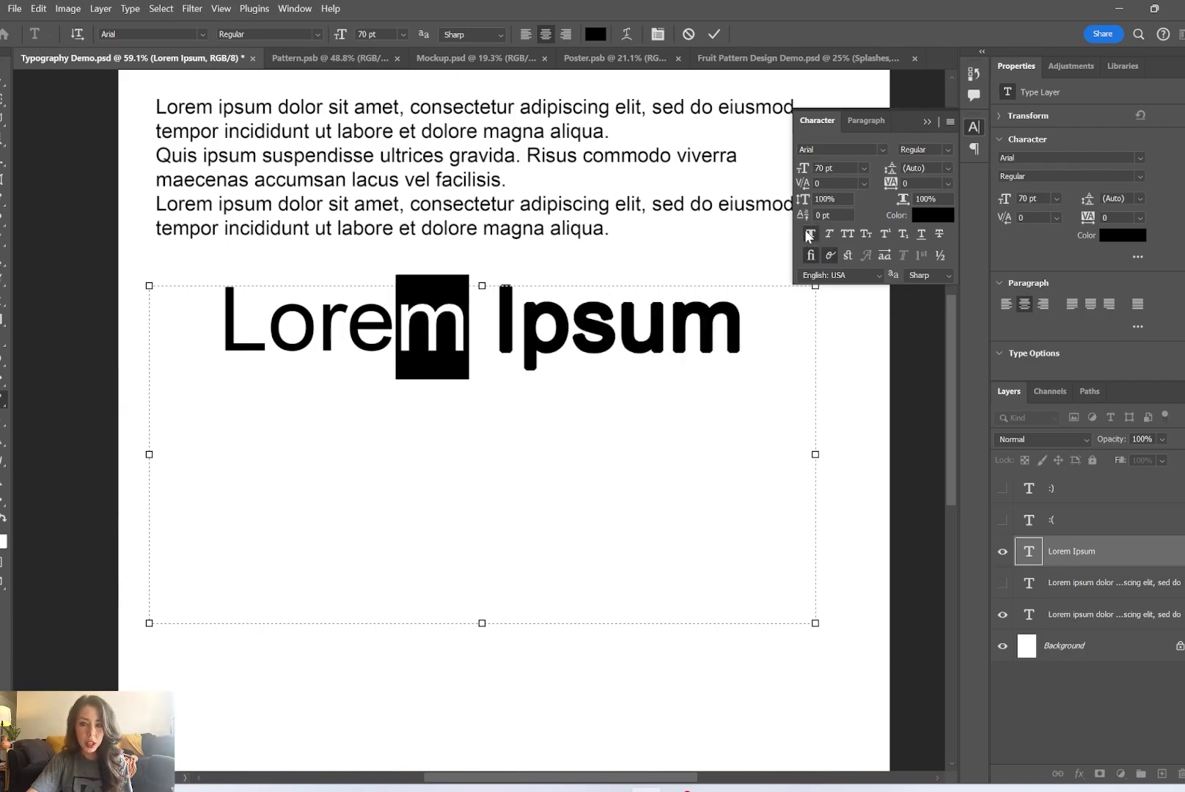
{"action": "left_click", "coordinate": [809, 235]}
{"action": "left_click", "coordinate": [698, 366]}
{"action": "left_click", "coordinate": [469, 325]}
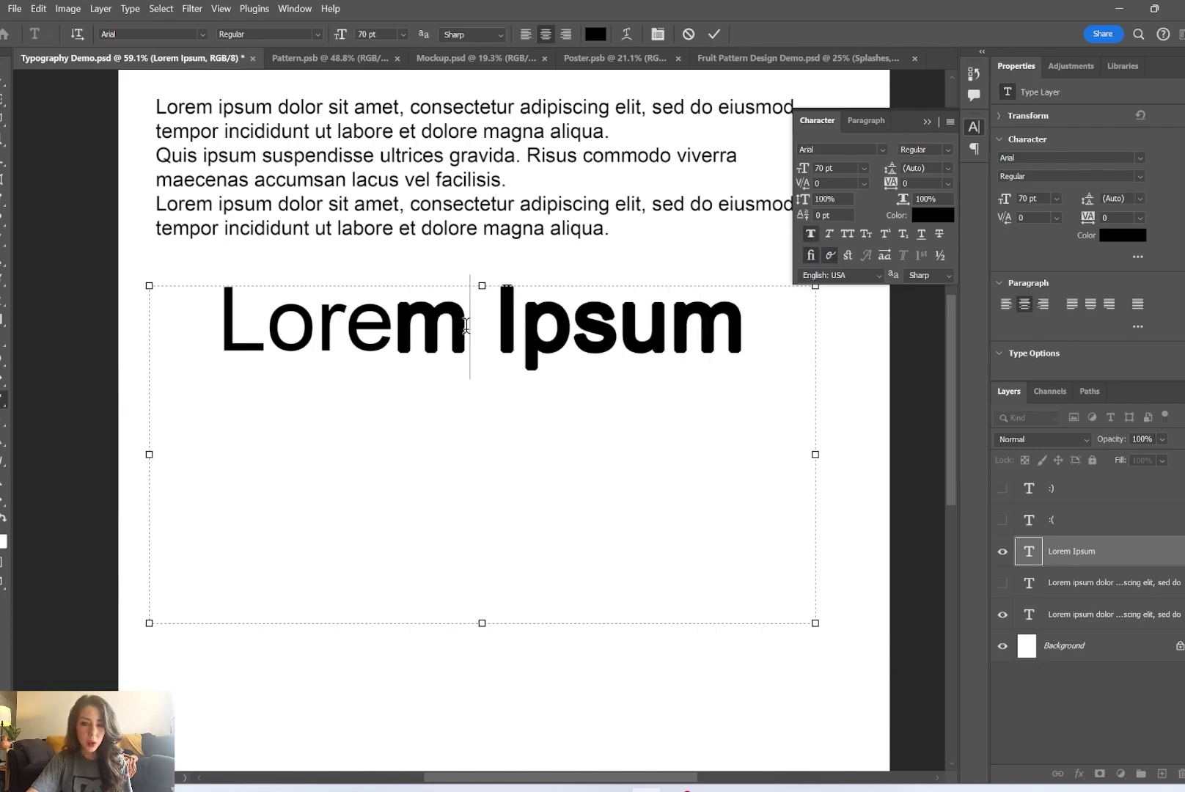
Remove the faux bold from the "m" of "Lorem" and from the word "Ipsum"
{"action": "left_click_drag", "start_coordinate": [469, 326], "coordinate": [400, 326]}
{"action": "left_click", "coordinate": [805, 234]}
{"action": "left_click", "coordinate": [765, 319]}
{"action": "left_click_drag", "start_coordinate": [765, 319], "coordinate": [505, 319]}
{"action": "left_click", "coordinate": [809, 234]}
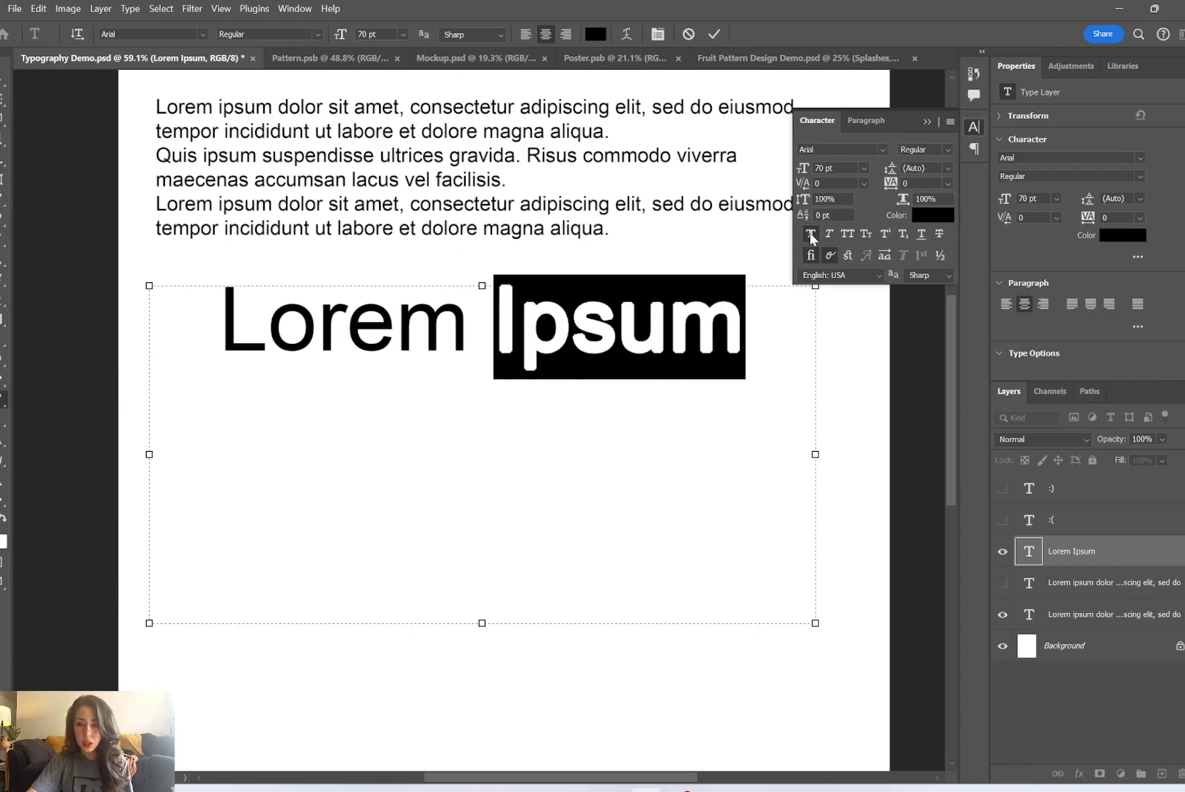
Try faux italic on "Ipsum", look through Arial's available font styles, and switch the faux italic off
{"action": "left_click", "coordinate": [829, 233]}
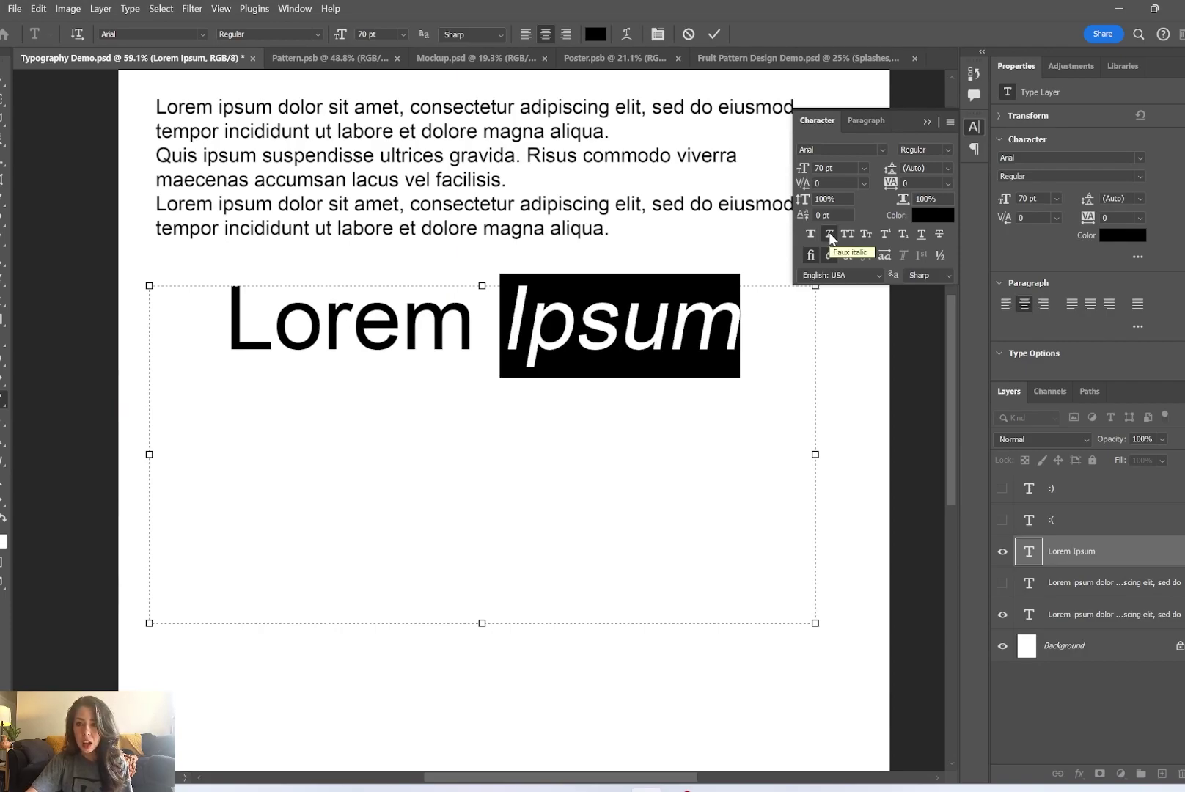
{"action": "left_click", "coordinate": [944, 150]}
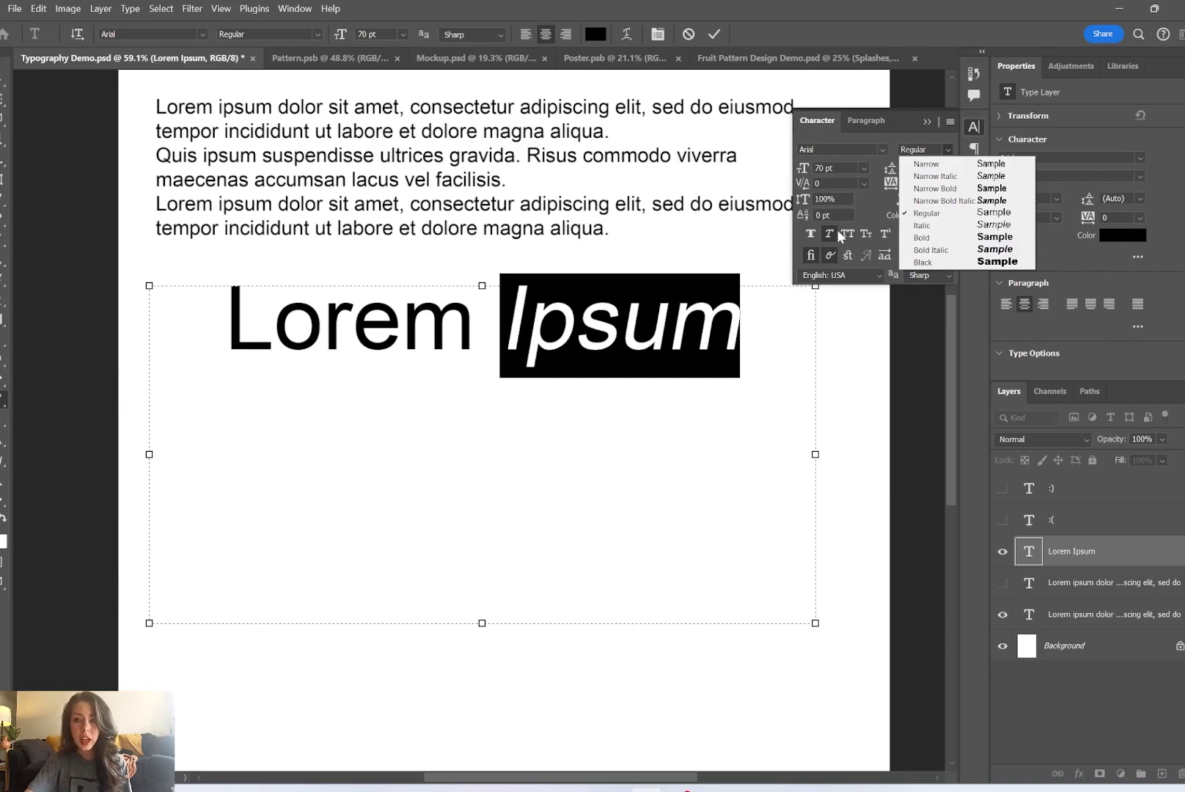
{"action": "left_click", "coordinate": [858, 219]}
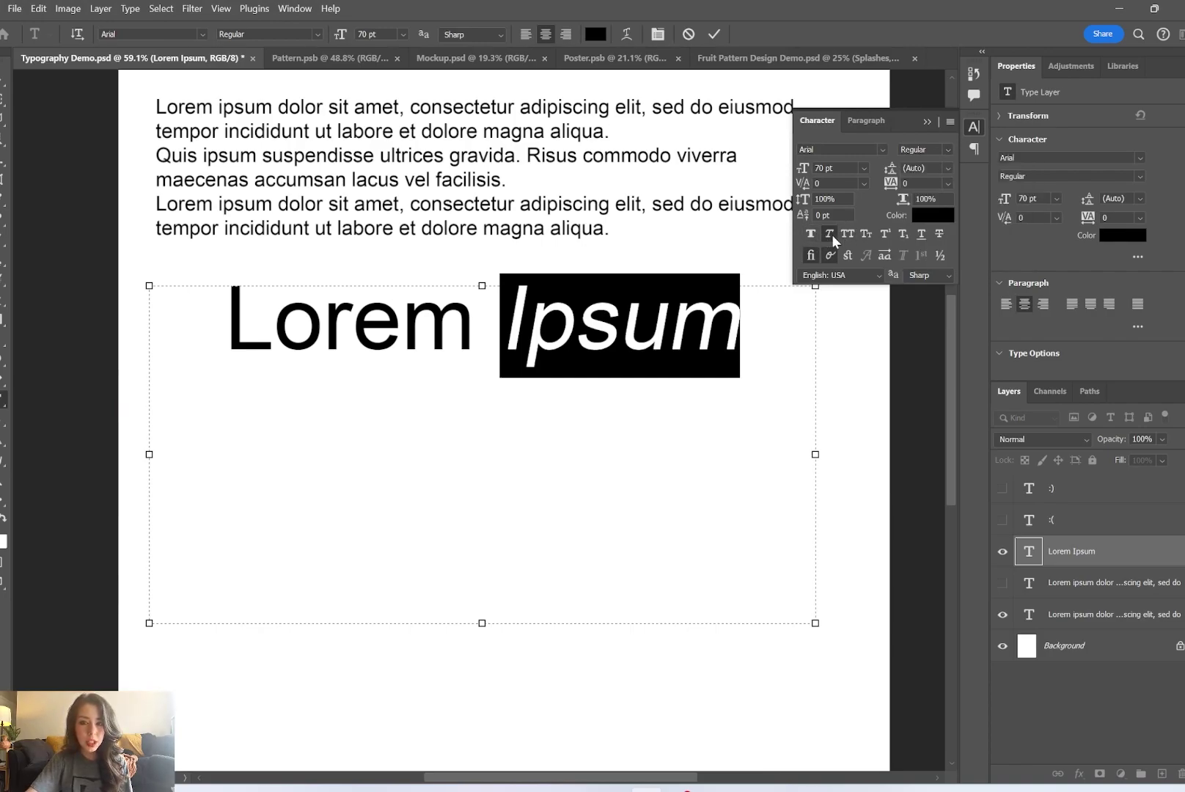
{"action": "left_click", "coordinate": [830, 234]}
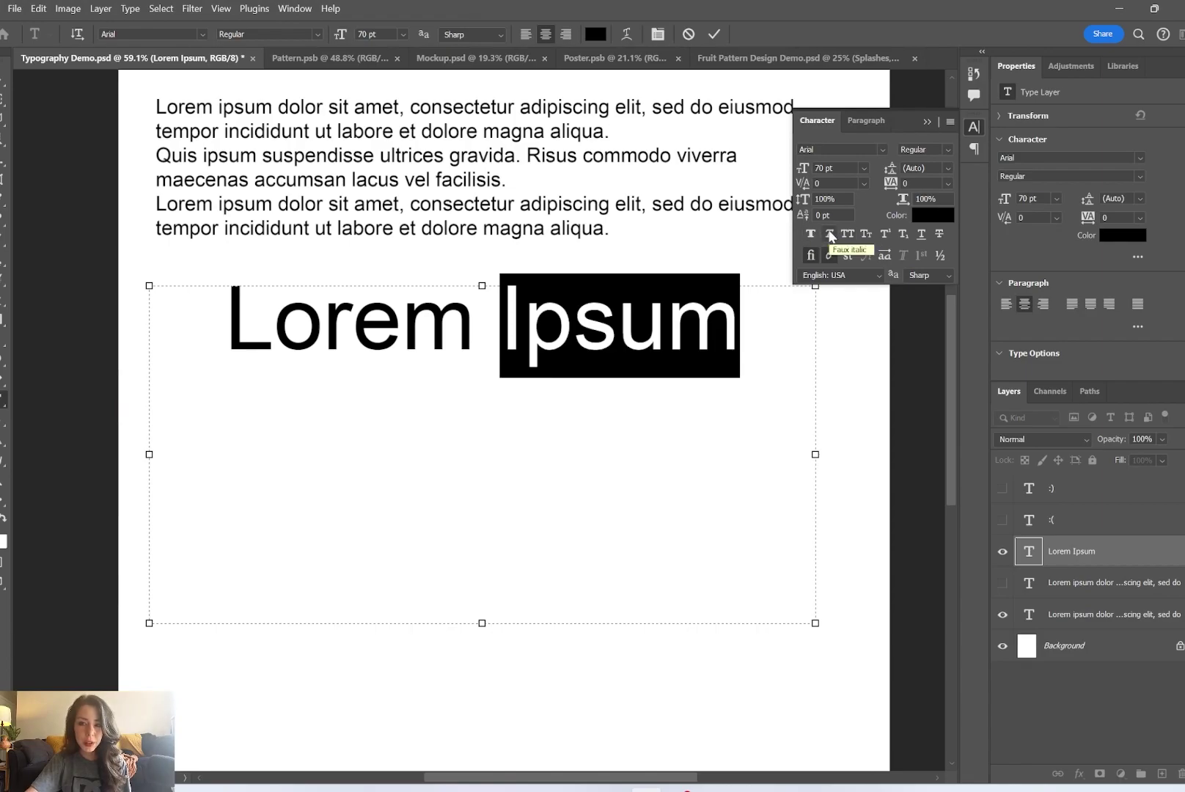
Try the All Caps style on the word "Ipsum" and switch it back off
{"action": "mouse_move", "coordinate": [741, 329]}
{"action": "left_mouse_down"}
{"action": "mouse_move", "coordinate": [506, 324]}
{"action": "mouse_move", "coordinate": [728, 331]}
{"action": "left_mouse_up"}
{"action": "left_click", "coordinate": [853, 233]}
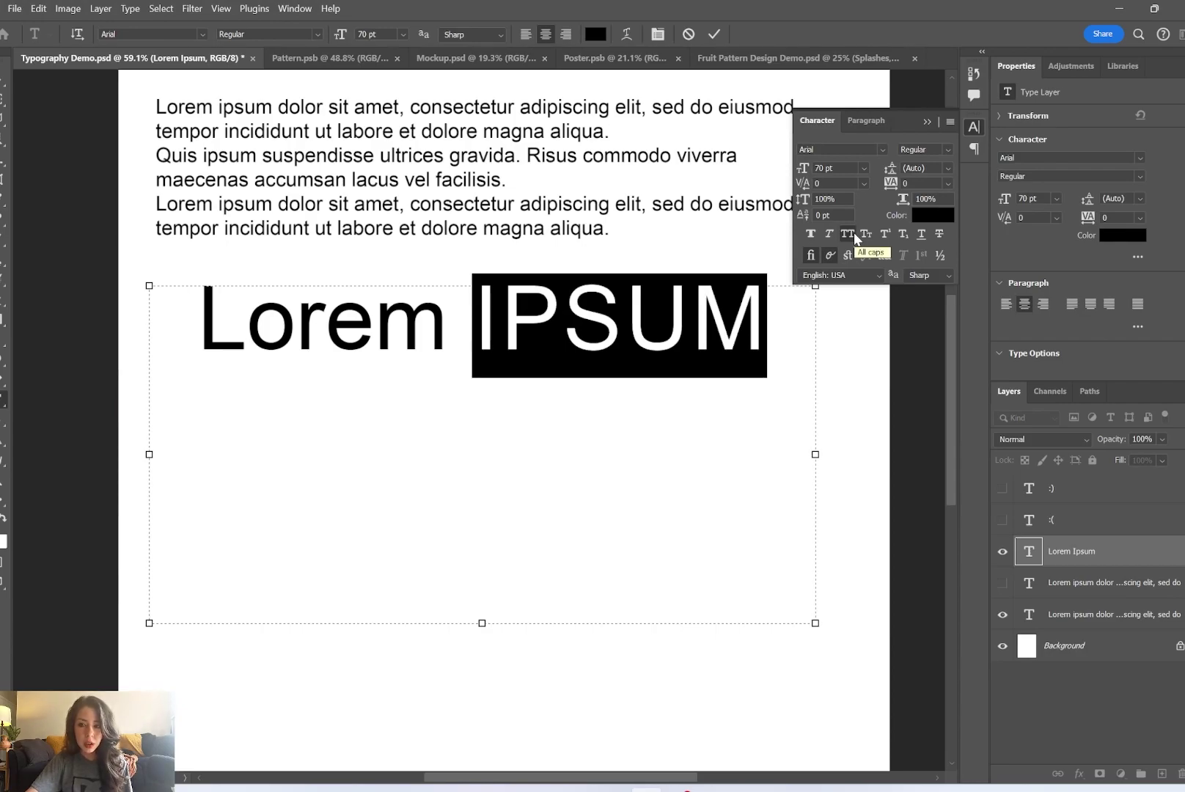
{"action": "left_click", "coordinate": [853, 233]}
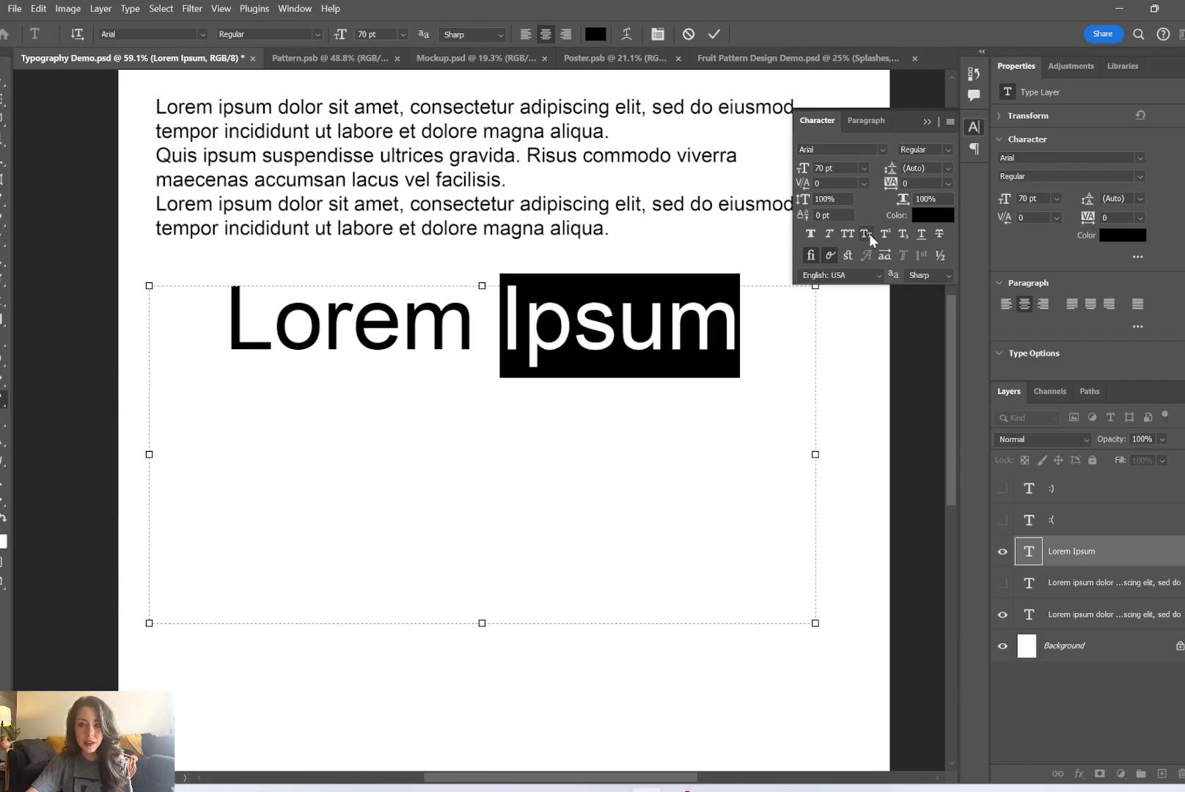
Try the Small Caps style on the word "Ipsum" and switch it back off
{"action": "left_click", "coordinate": [868, 234]}
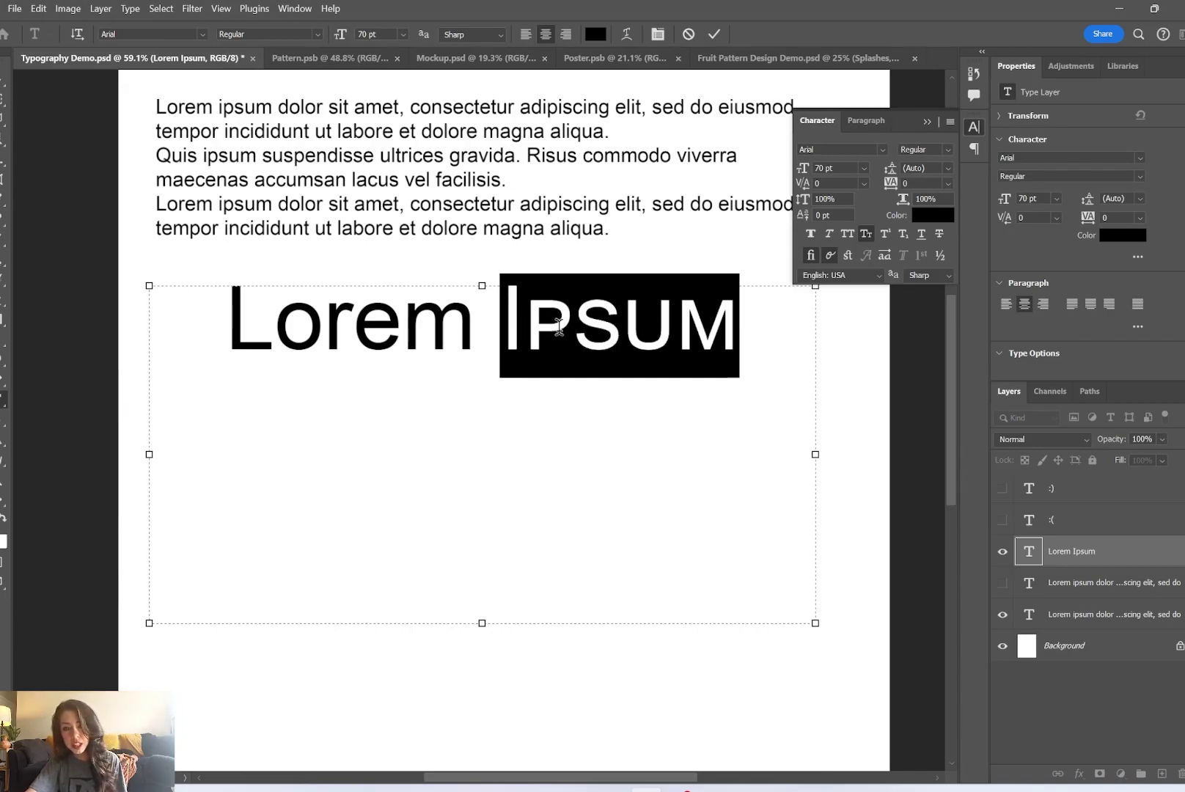
{"action": "left_click", "coordinate": [869, 230]}
{"action": "left_click", "coordinate": [869, 229]}
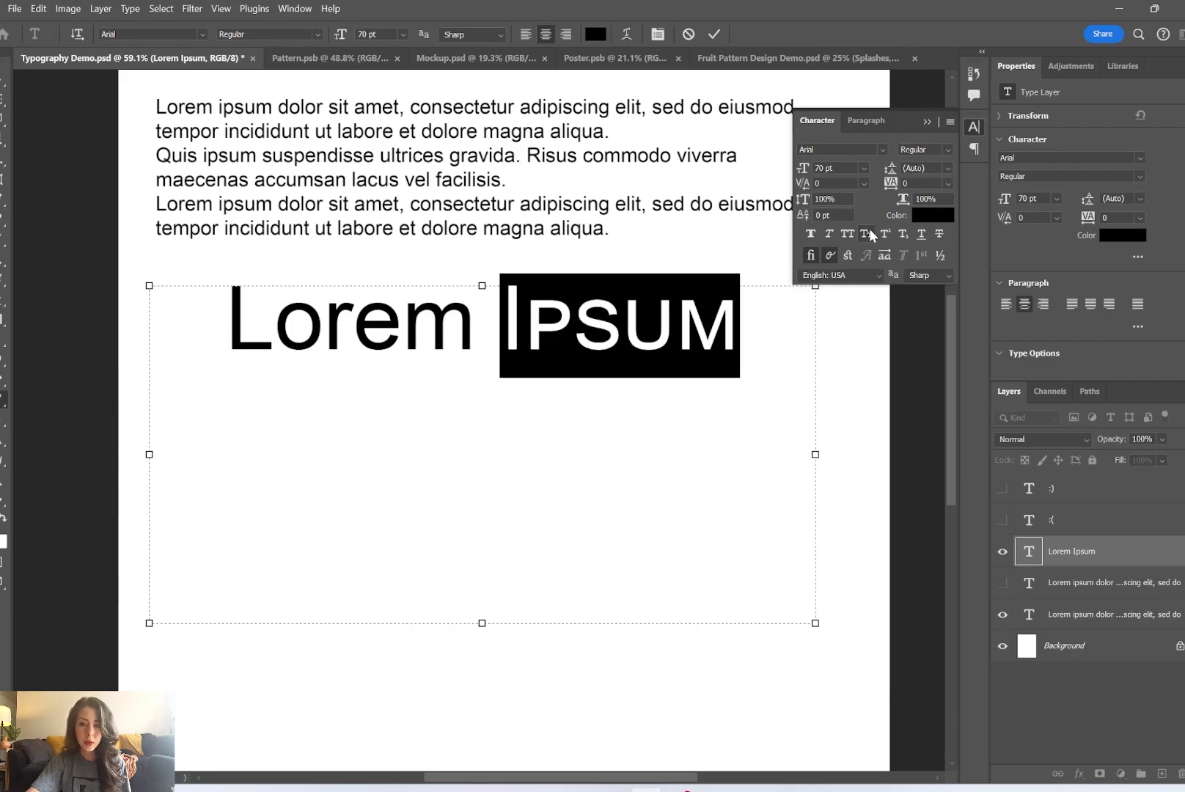
{"action": "left_click", "coordinate": [869, 229]}
Make the final "m" of "Ipsum" superscript and the "u" before it subscript
{"action": "left_click_drag", "start_coordinate": [754, 309], "coordinate": [663, 315]}
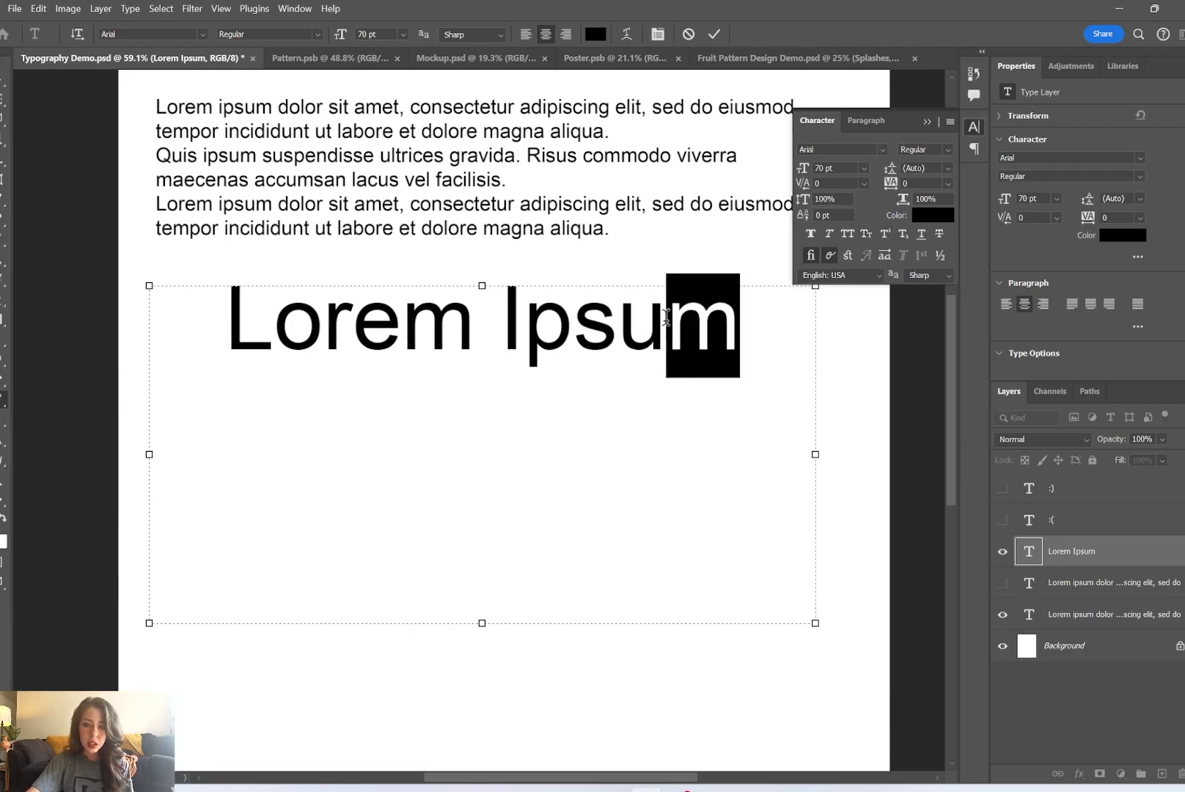
{"action": "left_click", "coordinate": [885, 234]}
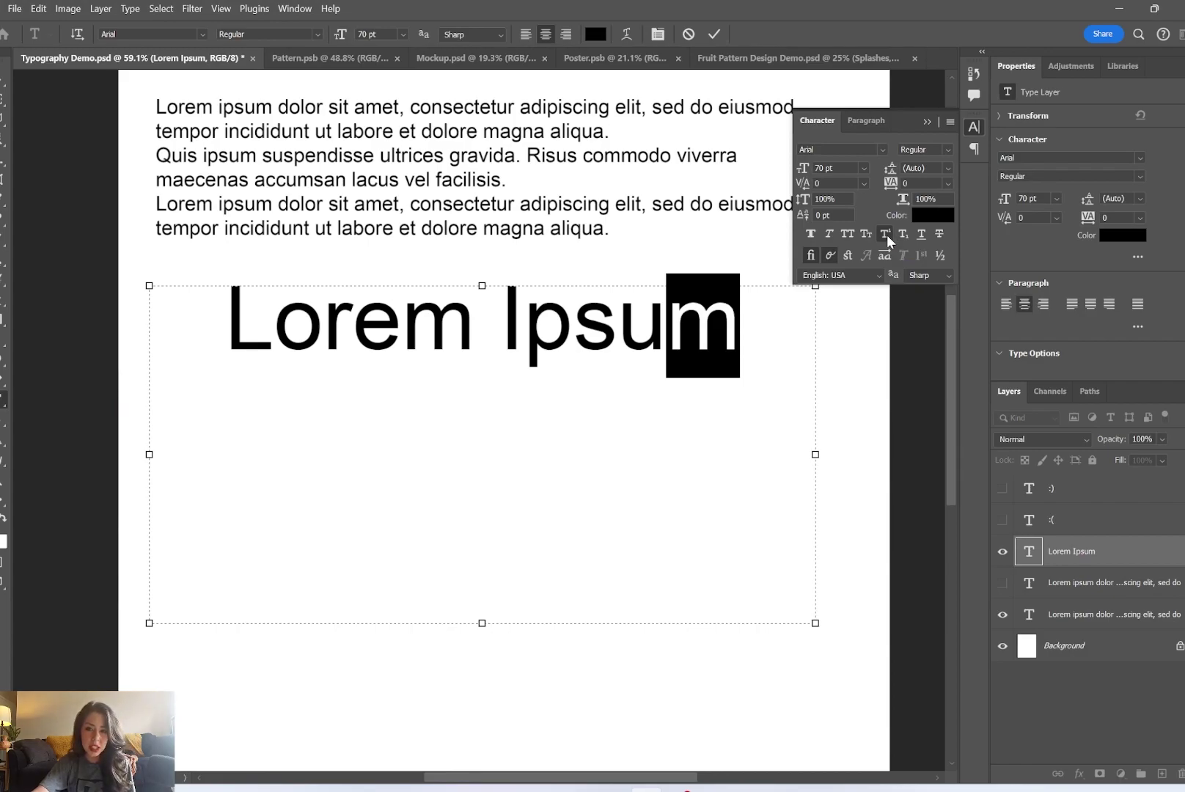
{"action": "key", "text": "Left"}
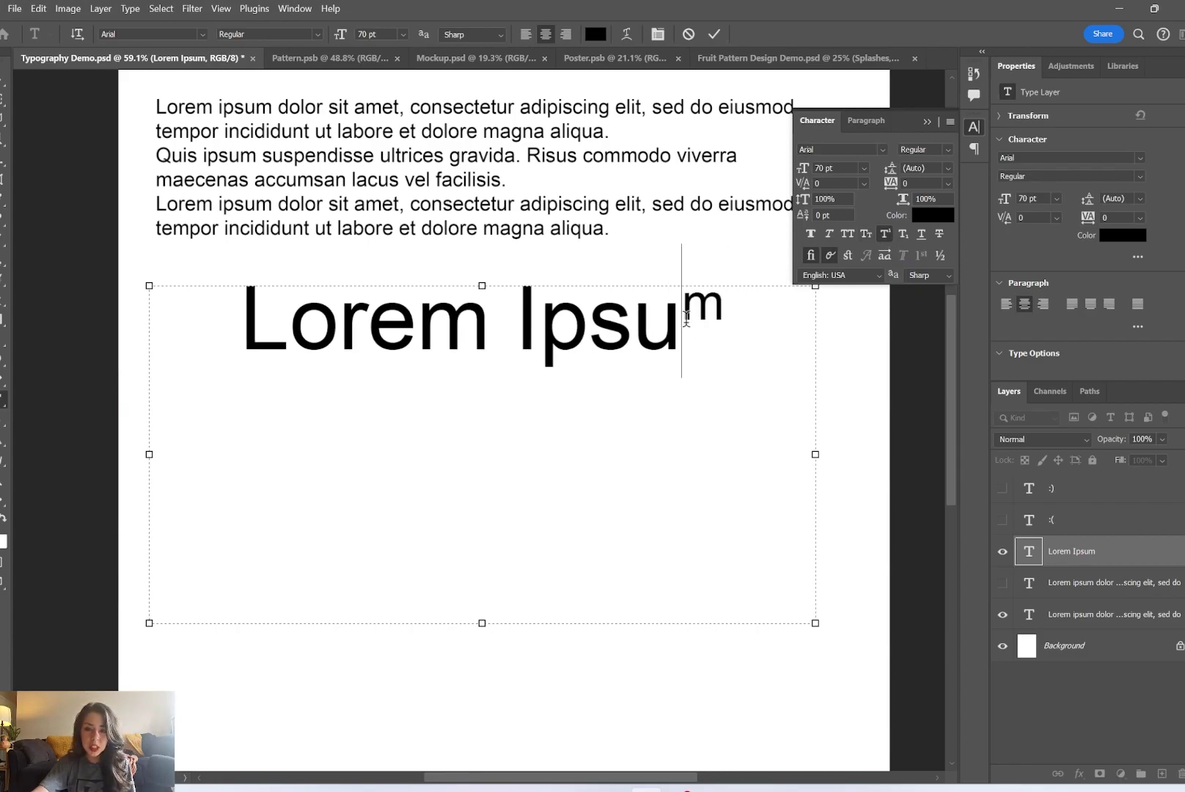
{"action": "key", "text": "shift+Left"}
{"action": "left_click", "coordinate": [885, 234]}
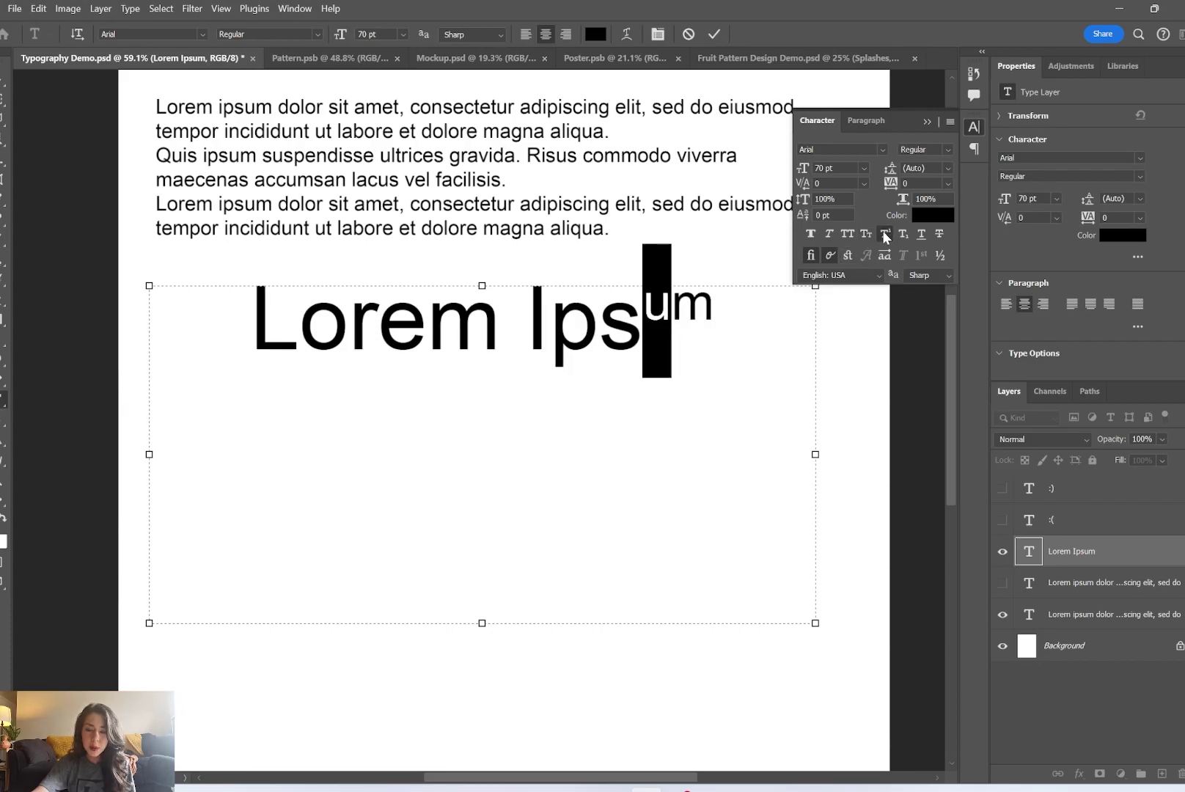
{"action": "left_click", "coordinate": [904, 233]}
{"action": "left_click", "coordinate": [691, 357]}
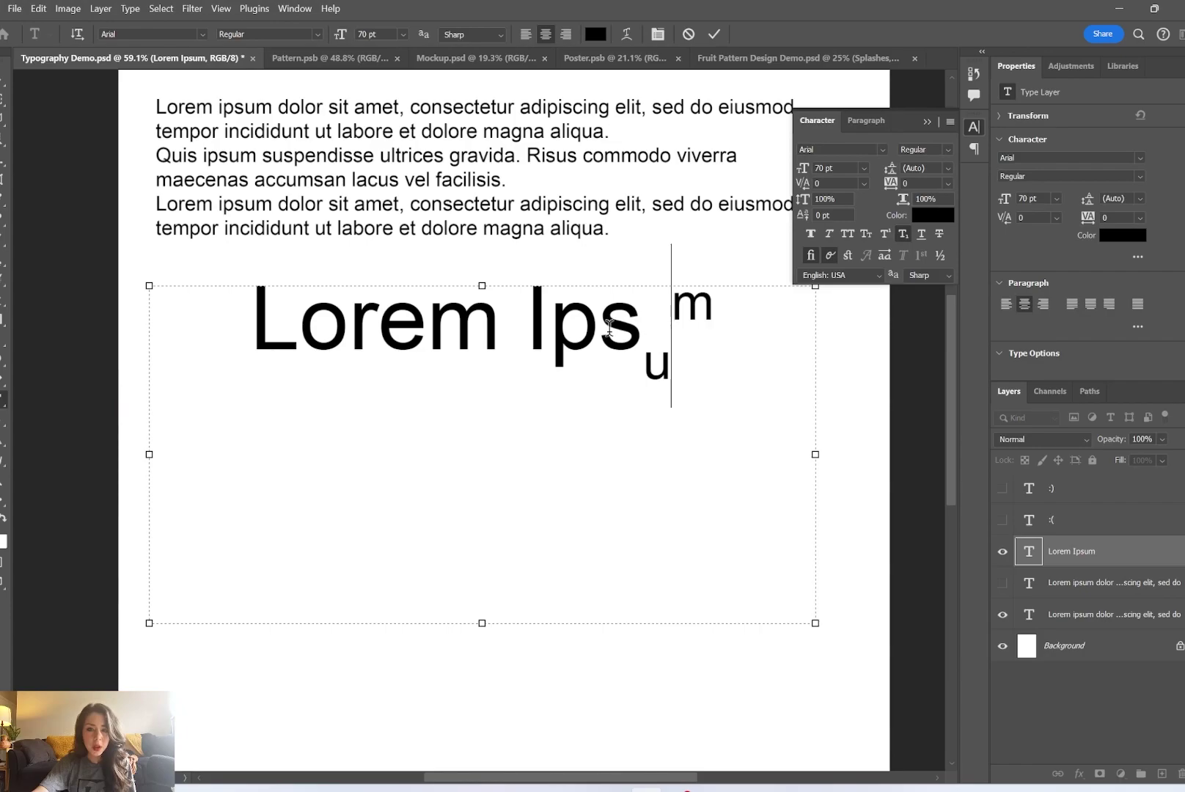
Clear the superscript and subscript from the letters "um" of "Ipsum"
{"action": "left_click", "coordinate": [717, 347]}
{"action": "key", "text": "shift+Left"}
{"action": "key", "text": "shift+Left"}
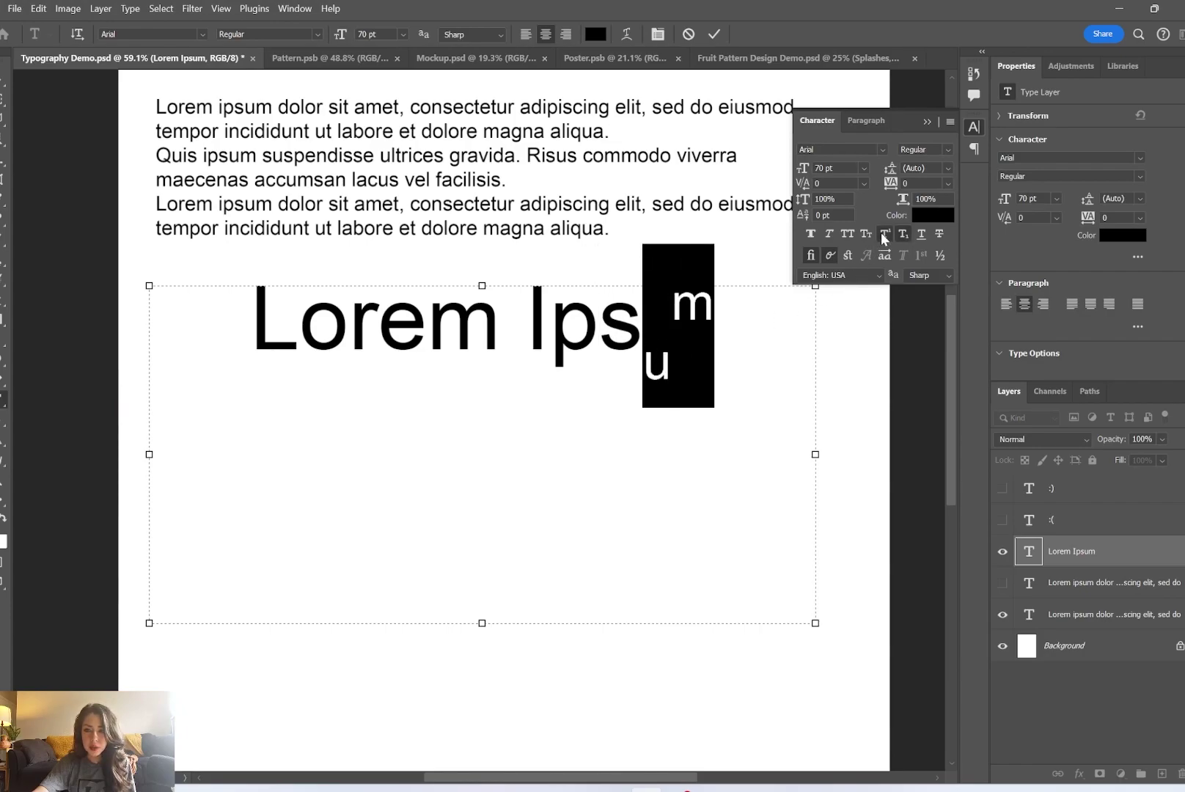
{"action": "left_click", "coordinate": [884, 234]}
{"action": "left_click", "coordinate": [683, 331]}
Try underlining the word "Ipsum" and remove the underline
{"action": "left_click_drag", "start_coordinate": [735, 336], "coordinate": [503, 330]}
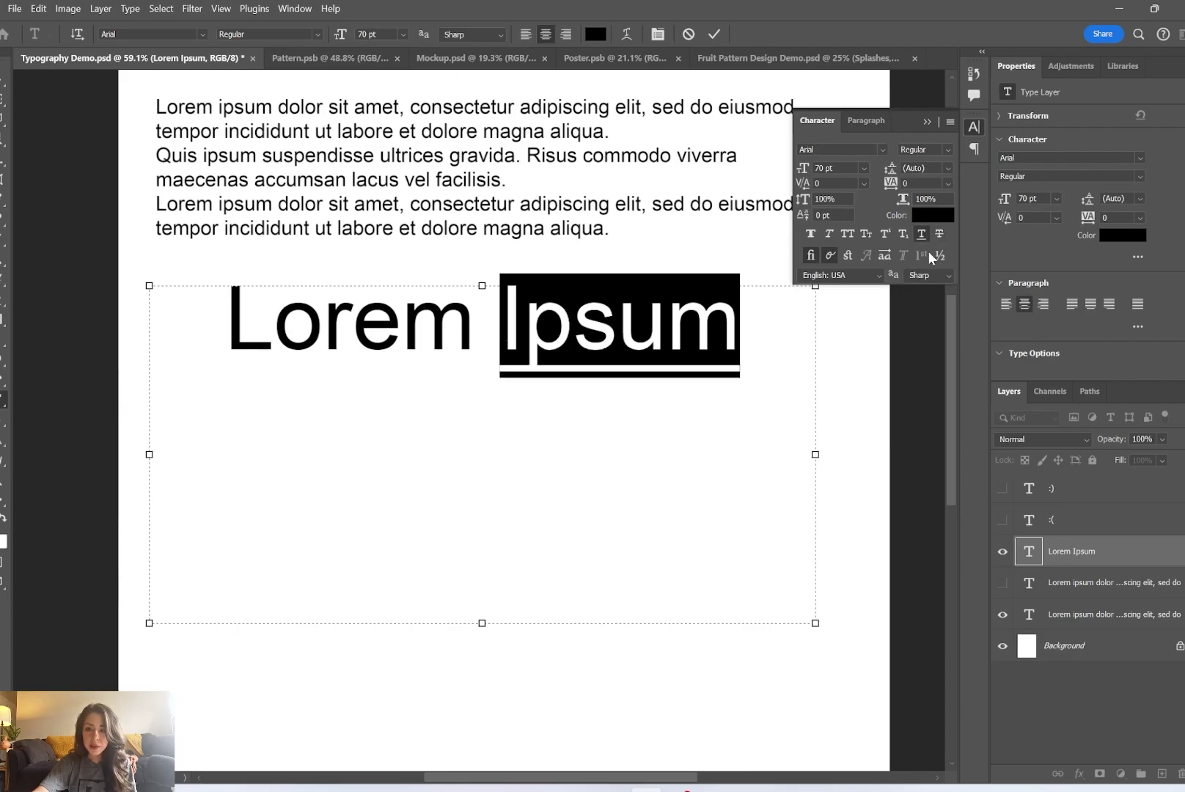
{"action": "left_click", "coordinate": [923, 234]}
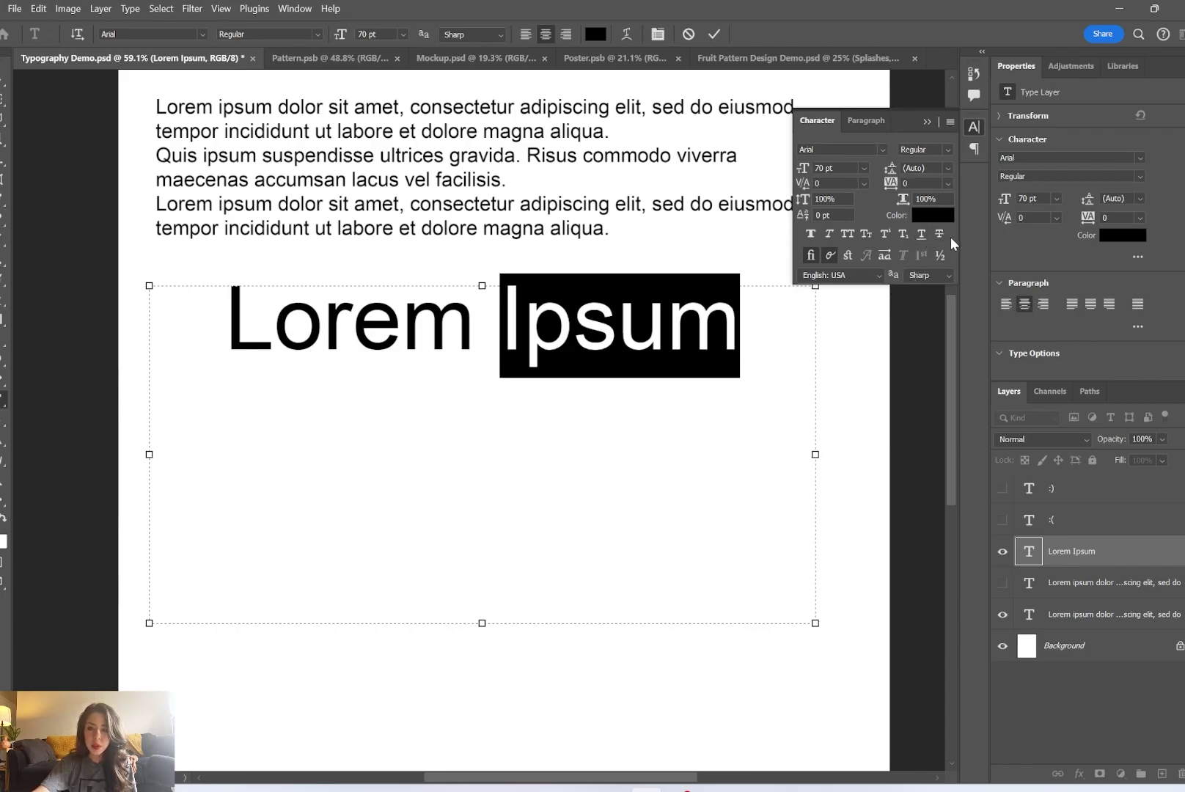
Try strikethrough on the word "Ipsum" and remove it
{"action": "left_click", "coordinate": [940, 235]}
{"action": "left_click_drag", "start_coordinate": [800, 382], "coordinate": [501, 337]}
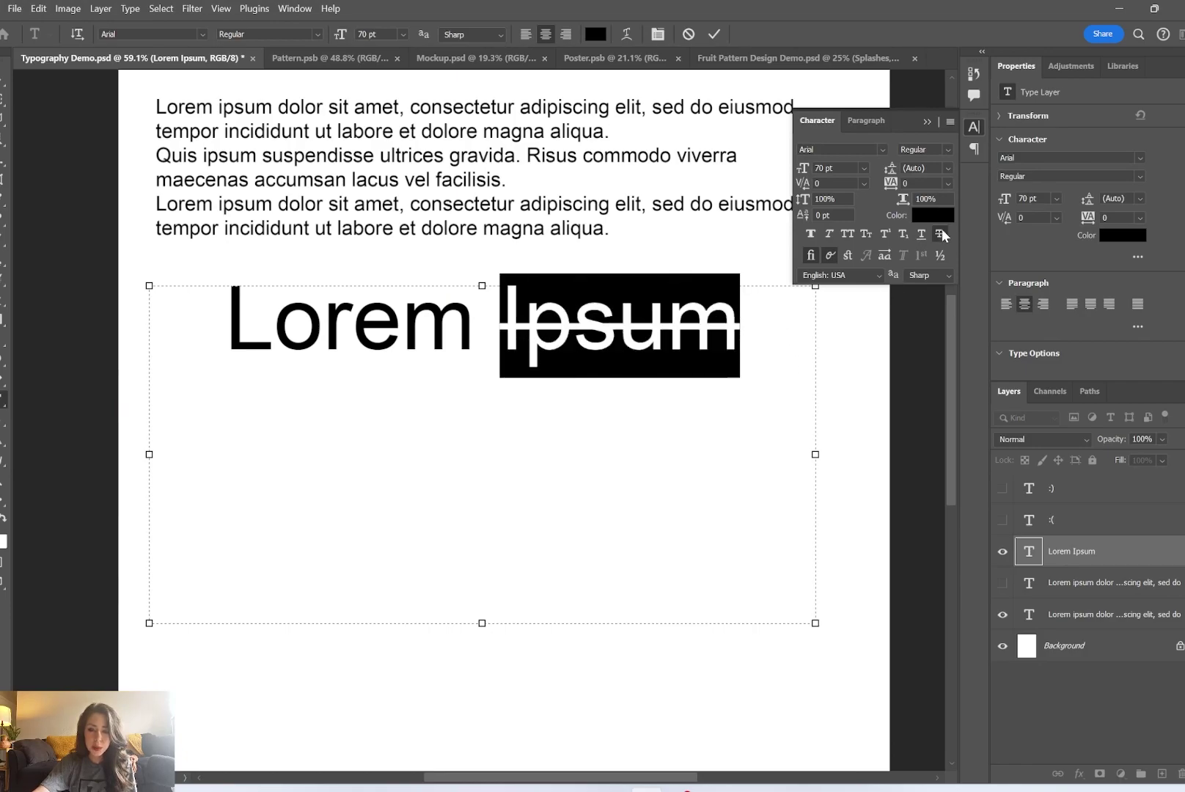
{"action": "left_click", "coordinate": [940, 234]}
{"action": "left_click", "coordinate": [735, 390]}
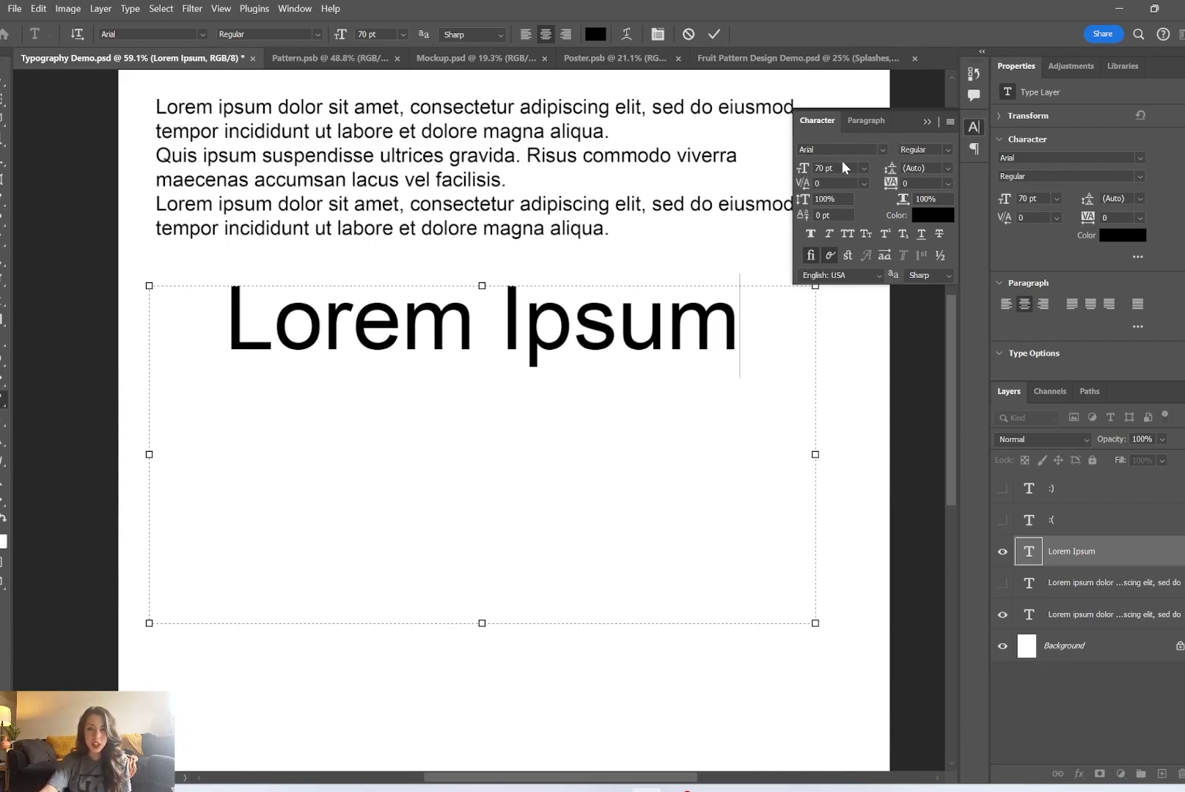
{"action": "left_click", "coordinate": [664, 377]}
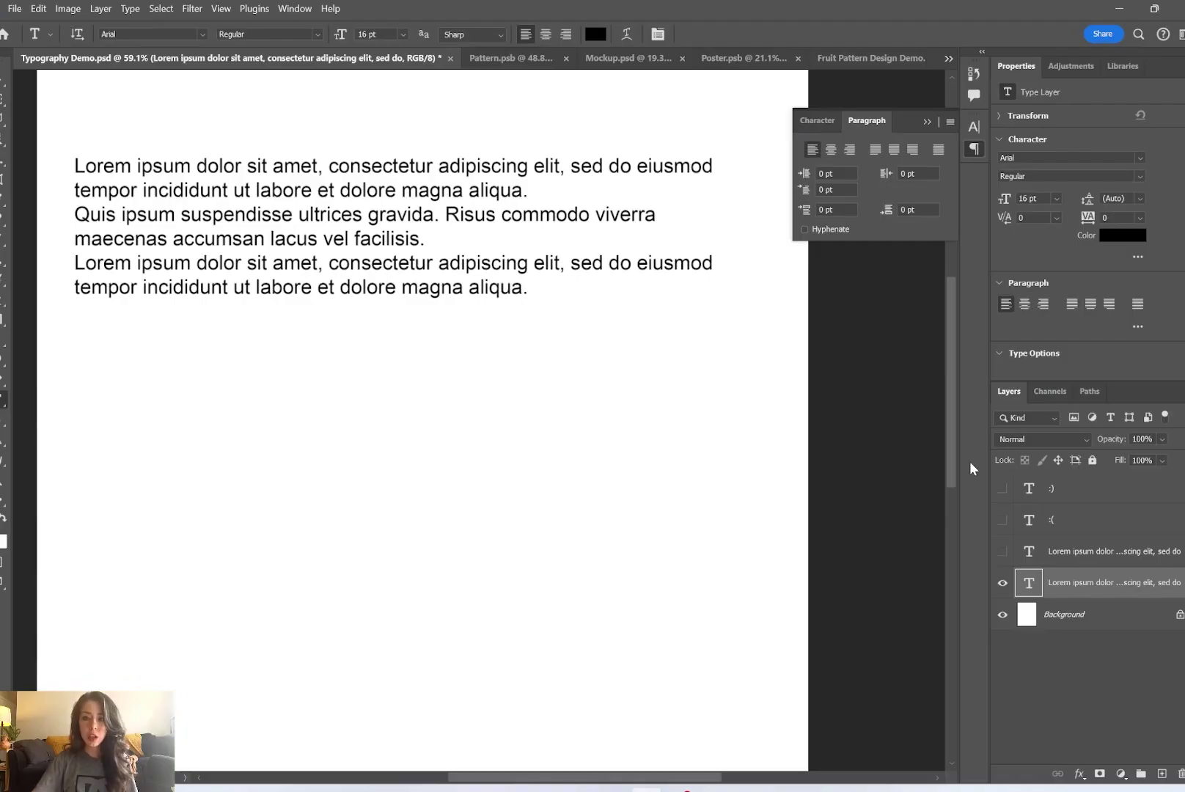
Select all the text in the 16 pt Lorem ipsum paragraph block and center-align it
{"action": "left_click", "coordinate": [321, 212]}
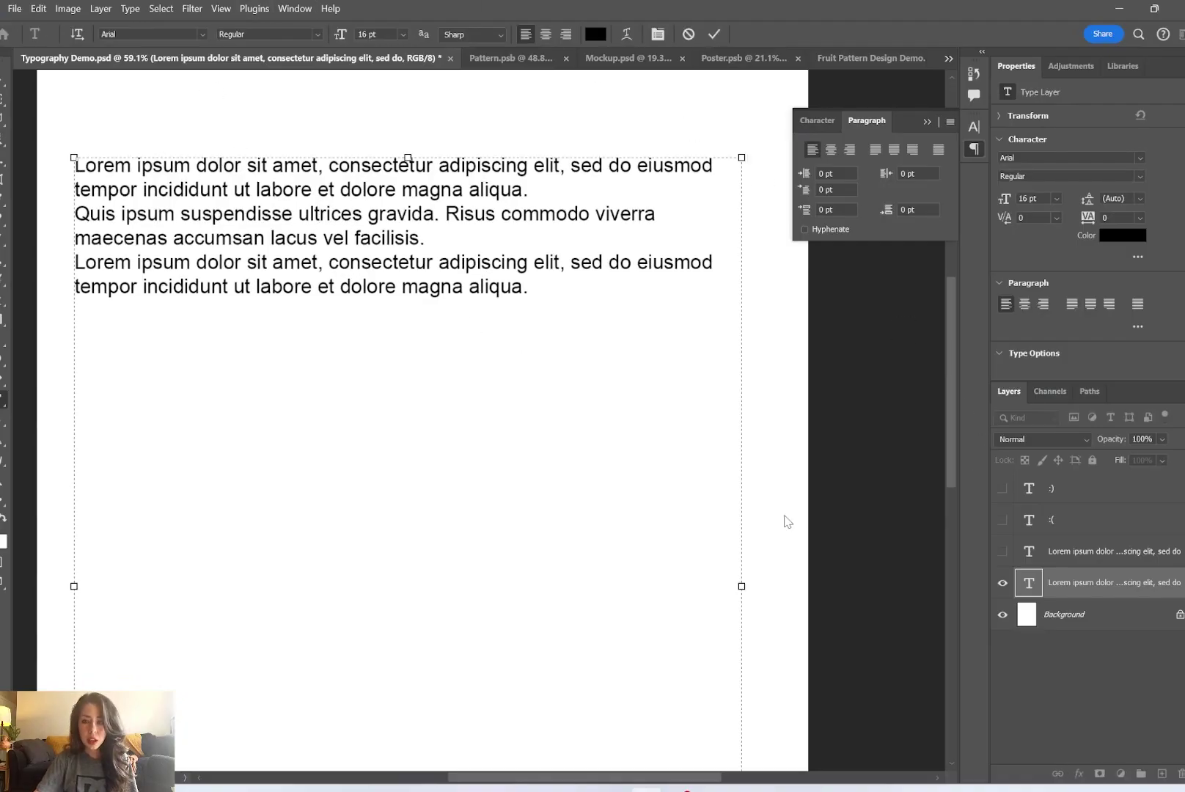
{"action": "left_click_drag", "start_coordinate": [597, 320], "coordinate": [71, 148]}
{"action": "left_click", "coordinate": [416, 286]}
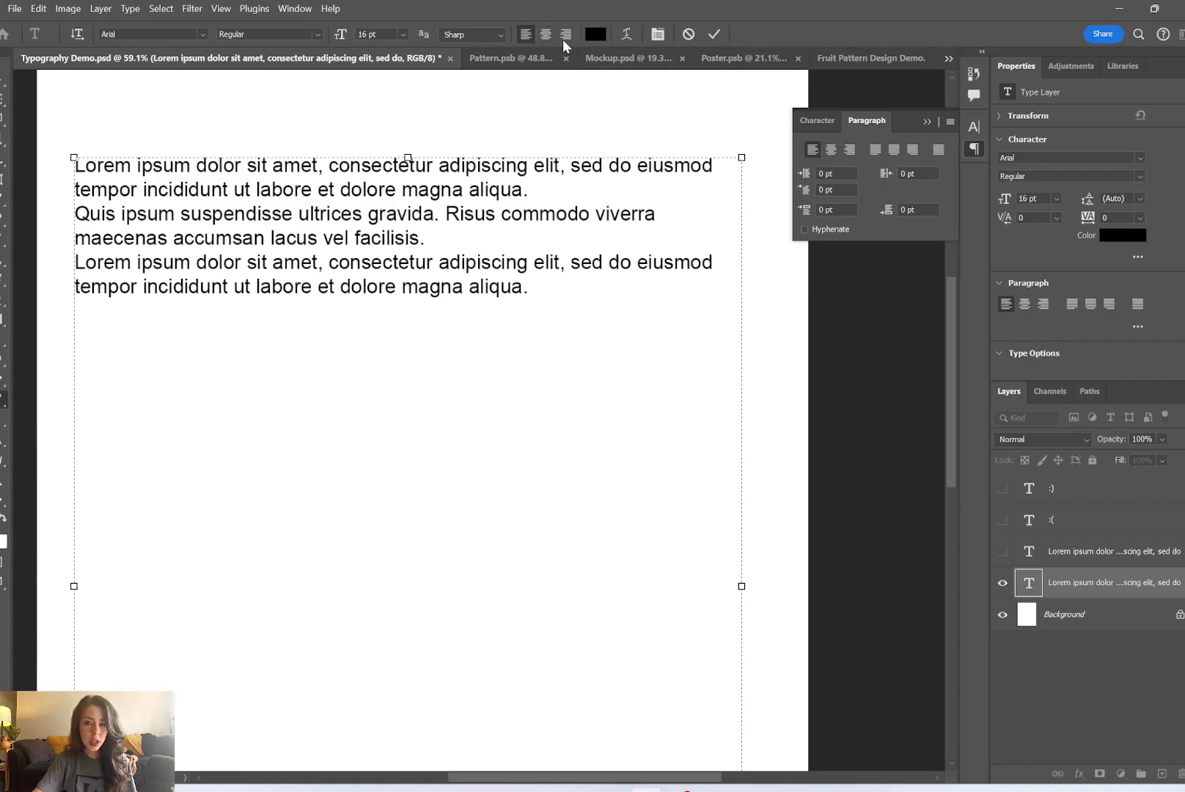
{"action": "left_click_drag", "start_coordinate": [593, 291], "coordinate": [74, 167]}
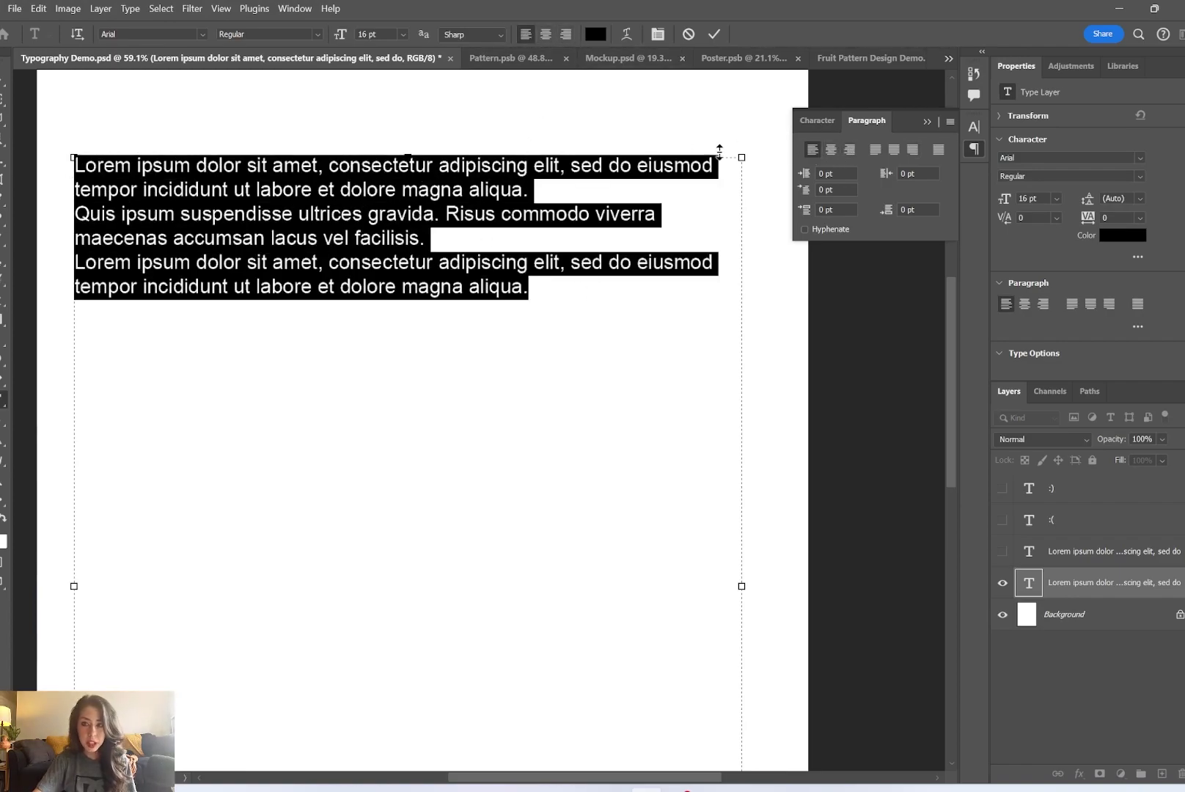
{"action": "left_click", "coordinate": [828, 151]}
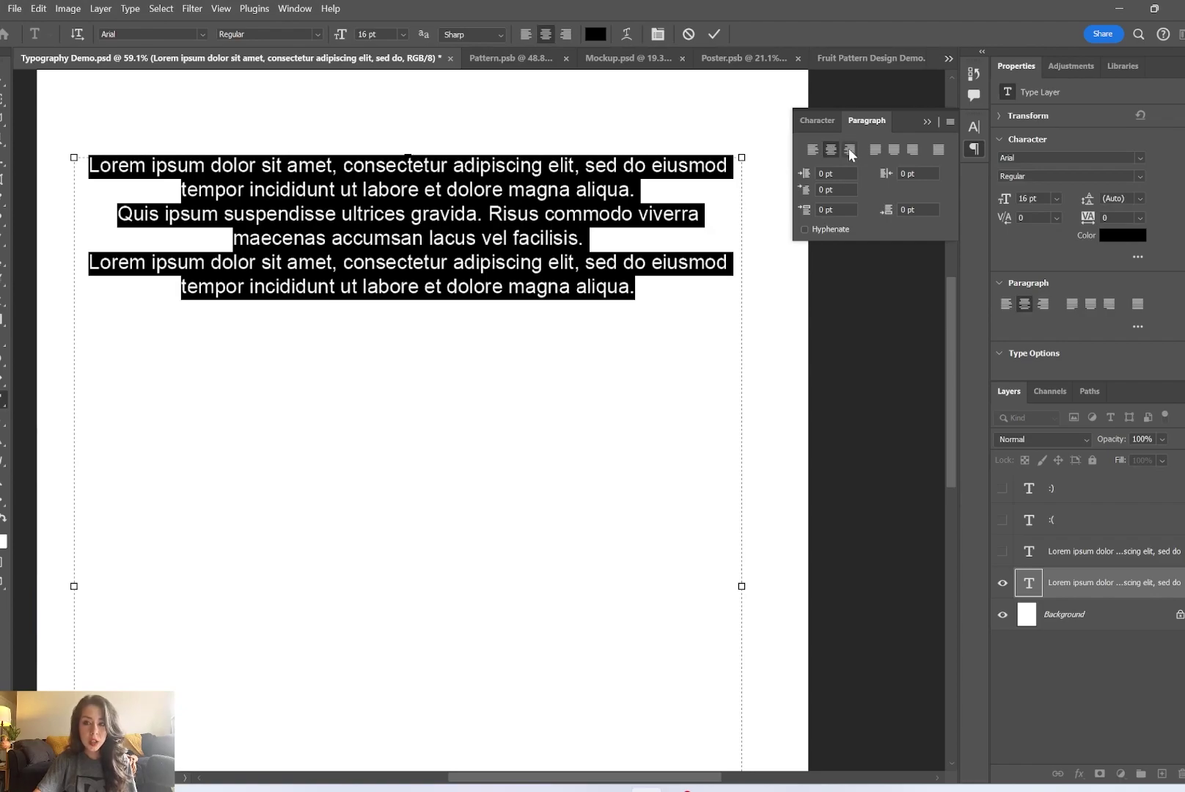
Try right alignment on the selected Lorem ipsum text and return it to left alignment
{"action": "left_click", "coordinate": [851, 149]}
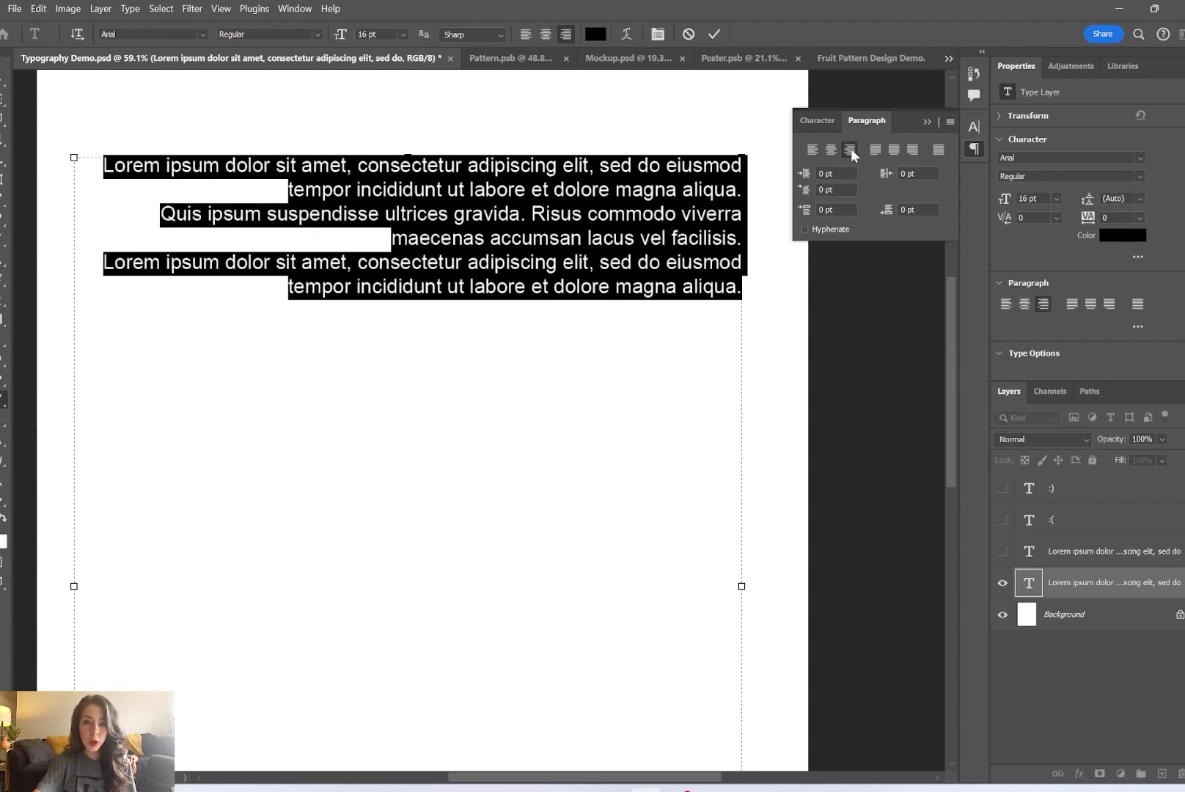
{"action": "left_click", "coordinate": [813, 150]}
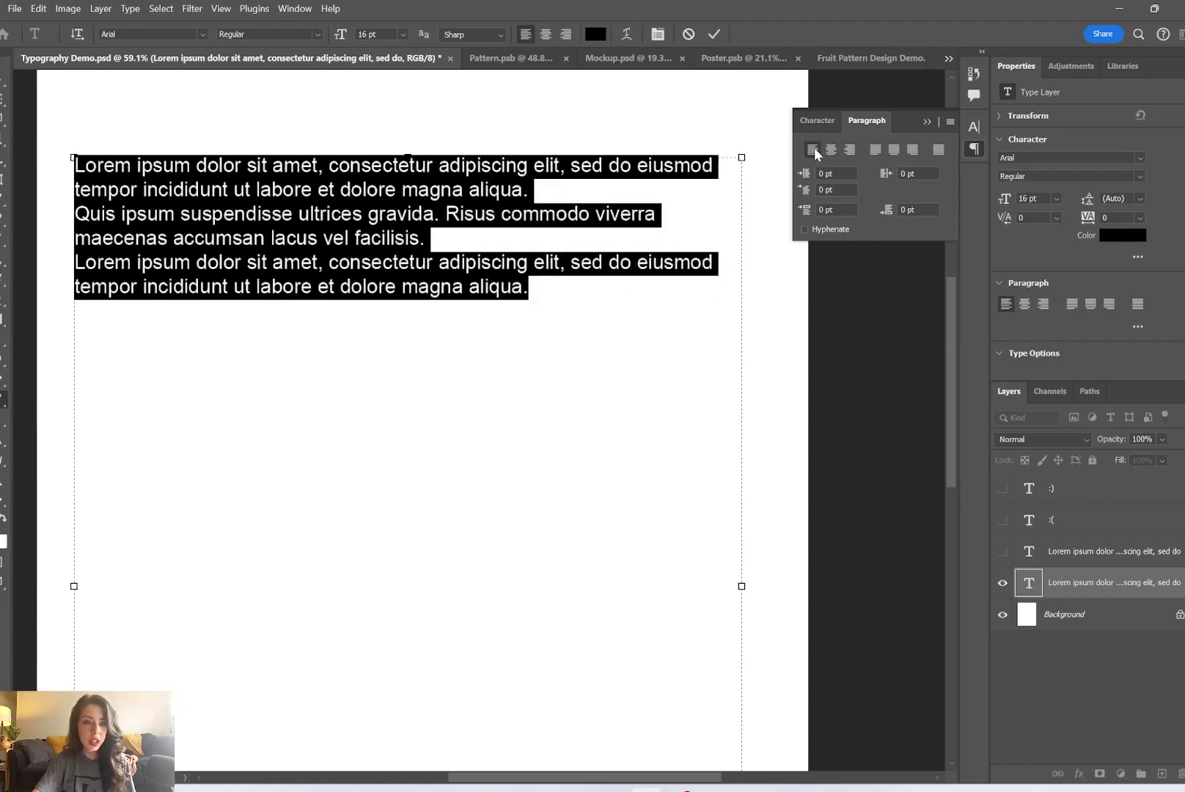
Try each justification option on the selected text, with last line left, centered, right and fully justified, narrowing the text box along the way
{"action": "left_click", "coordinate": [878, 150]}
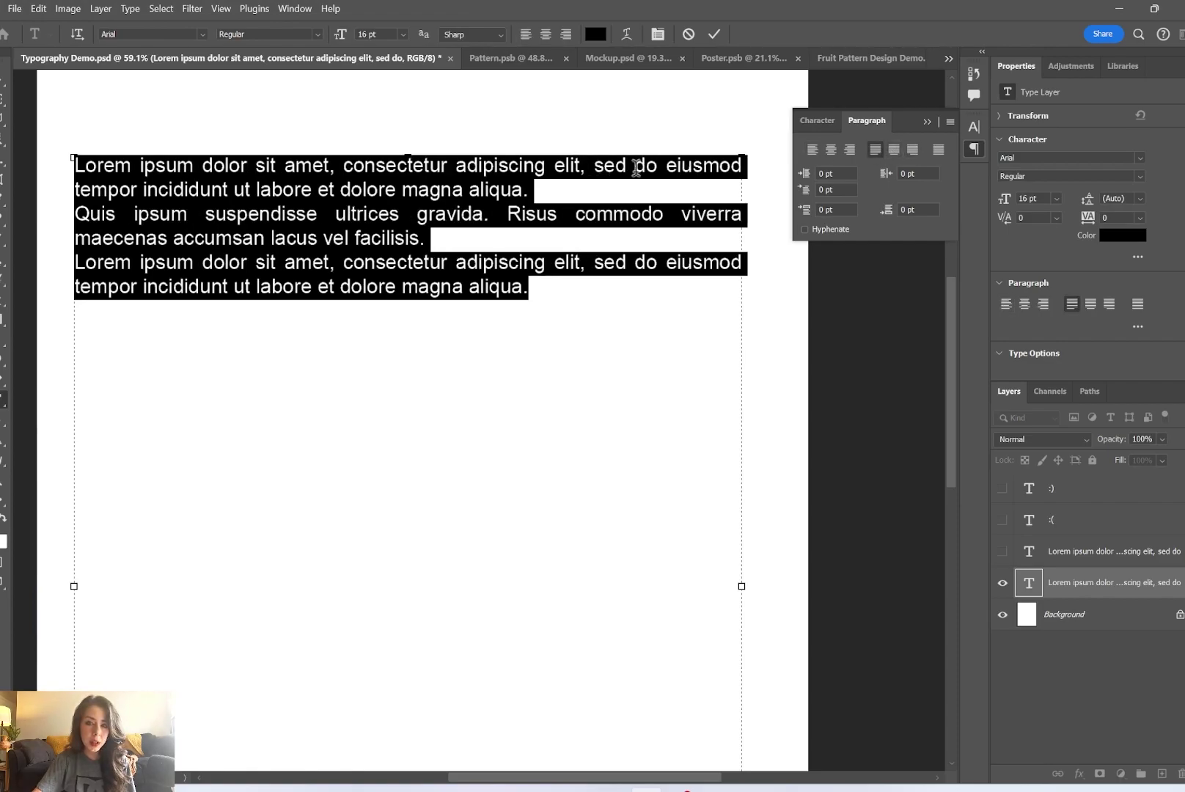
{"action": "left_click_drag", "start_coordinate": [737, 586], "coordinate": [595, 551]}
{"action": "left_click", "coordinate": [896, 149]}
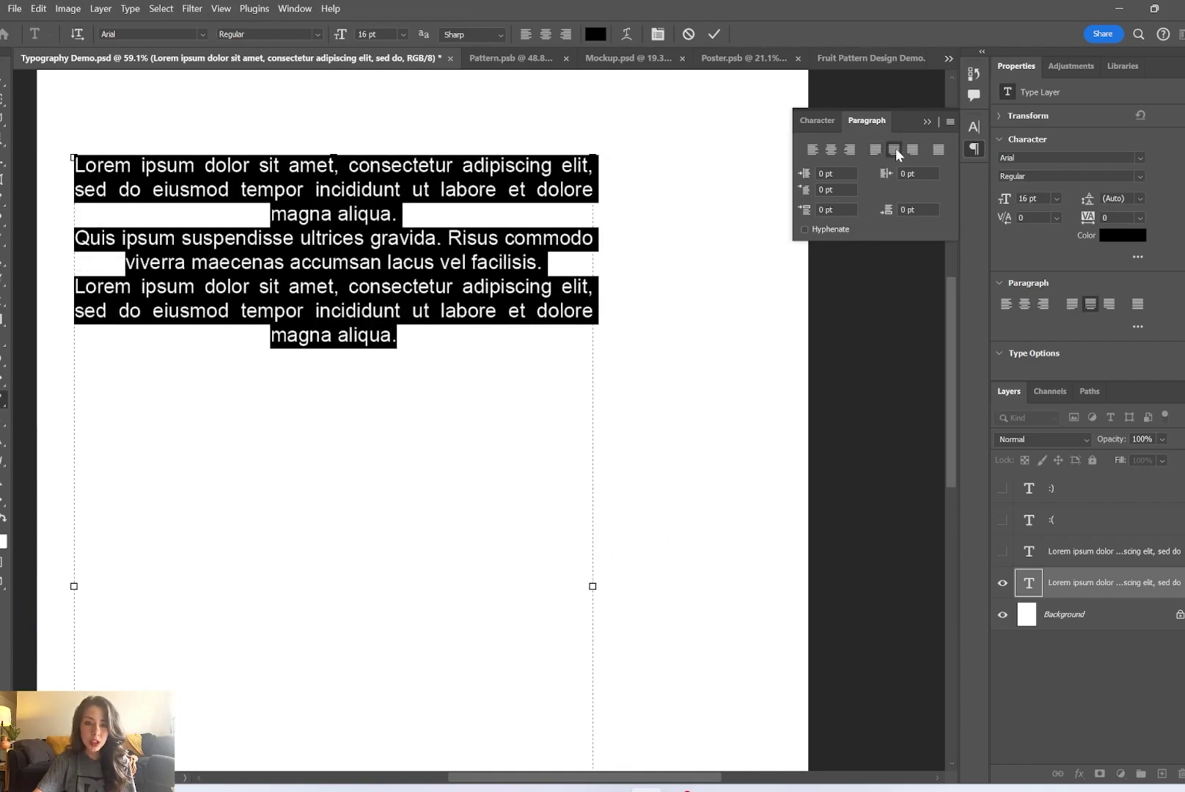
{"action": "left_click", "coordinate": [913, 150]}
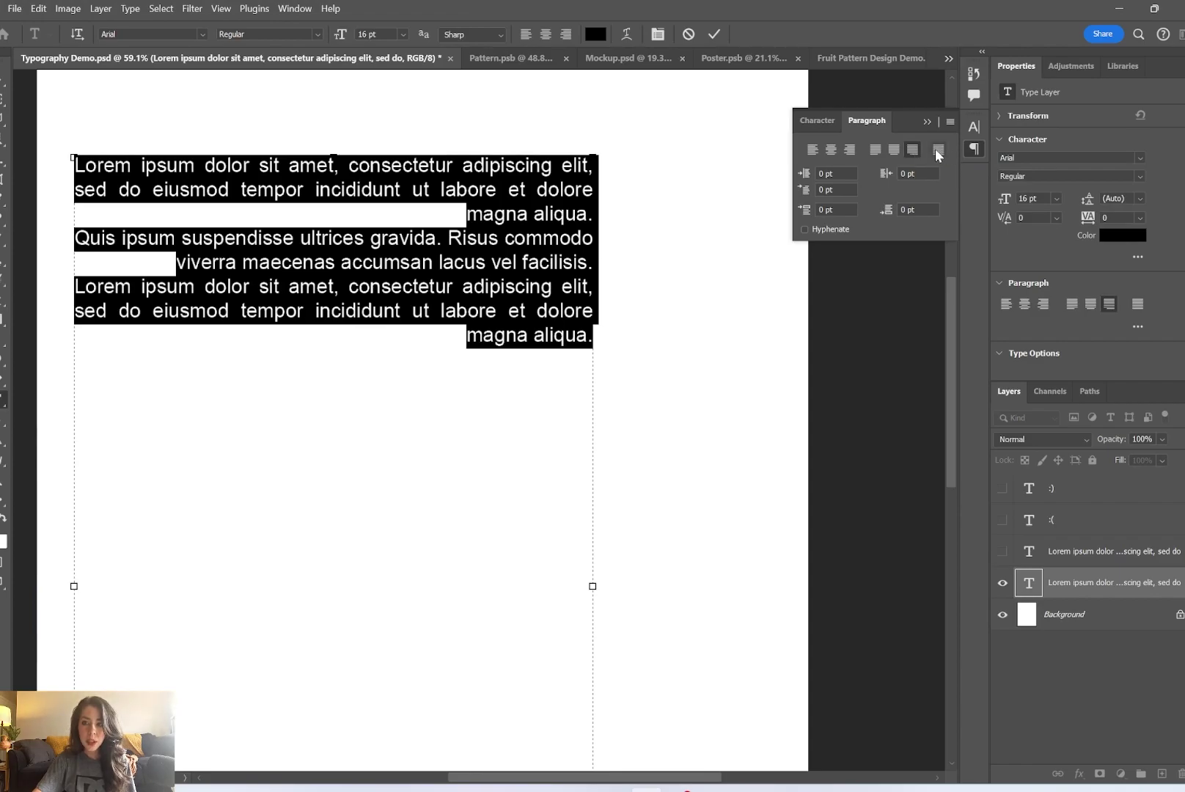
{"action": "left_click", "coordinate": [937, 151]}
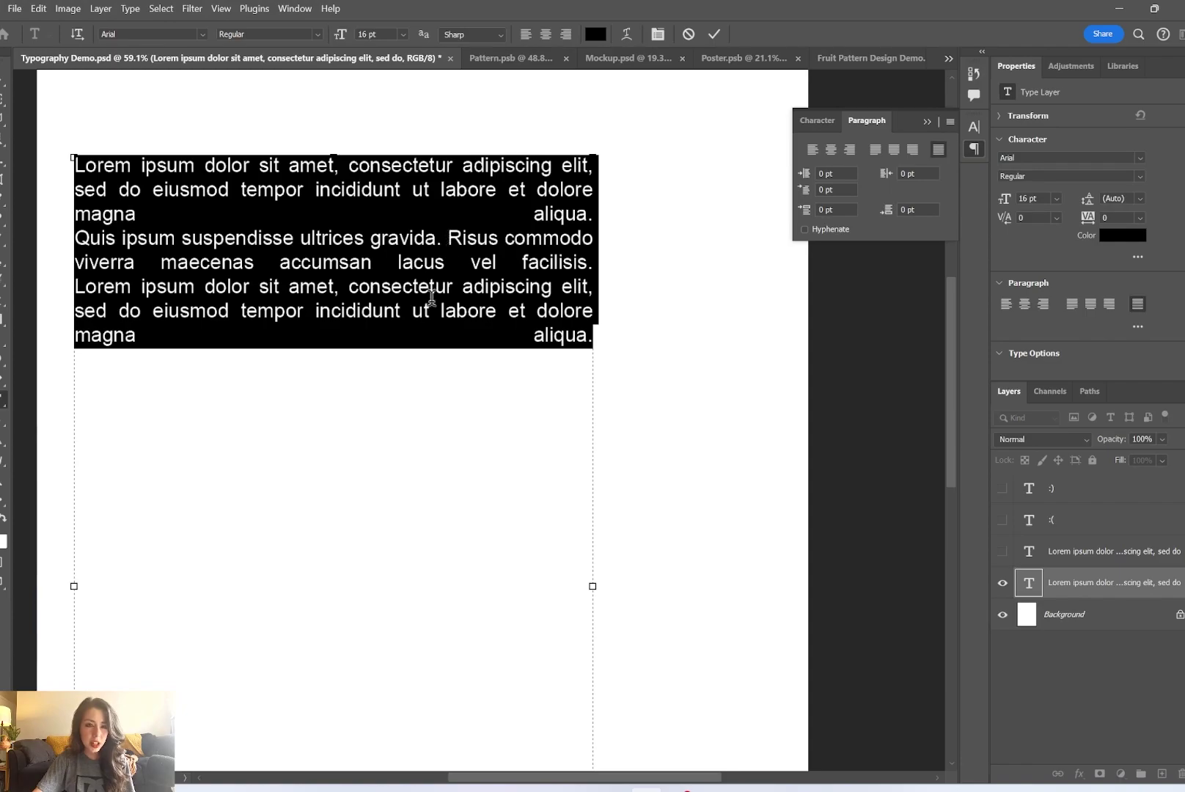
Deselect the fully justified text, shrink its text box to a narrow column and widen it again to see the word spacing change
{"action": "left_click", "coordinate": [418, 359]}
{"action": "key", "text": "shift+End"}
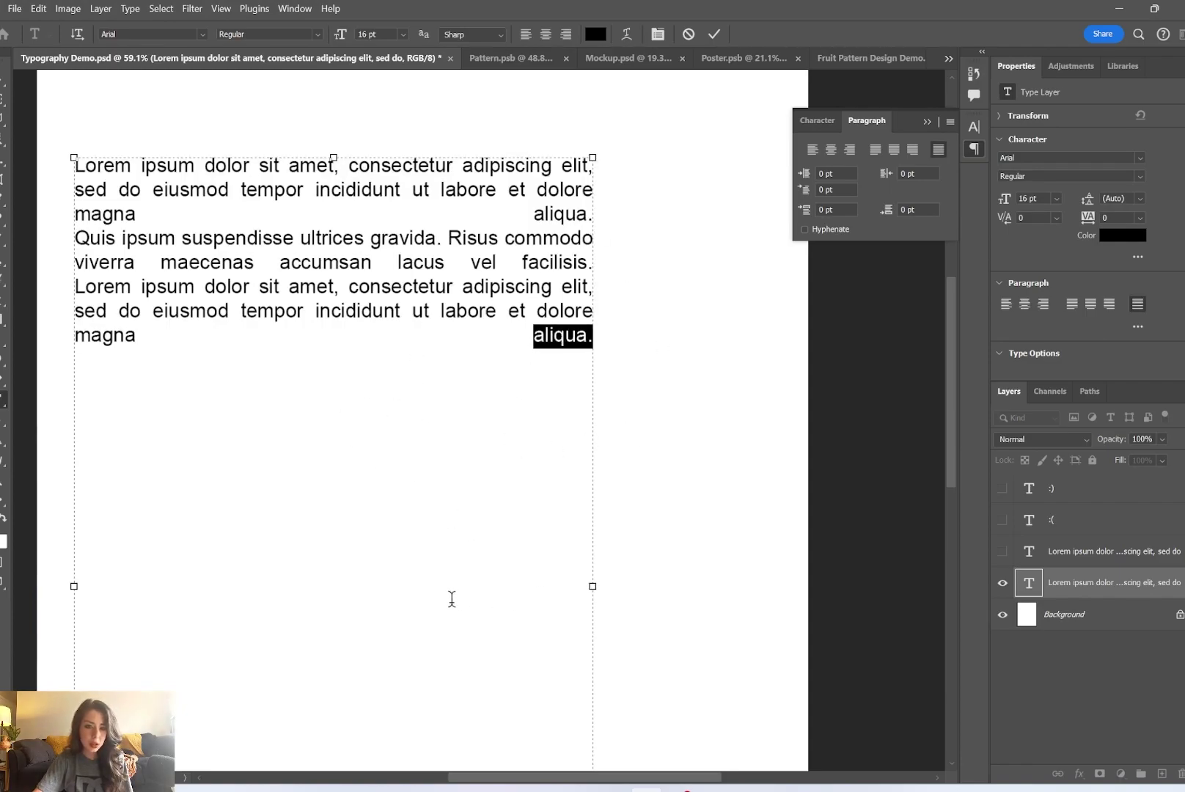
{"action": "left_click_drag", "start_coordinate": [599, 586], "coordinate": [312, 584]}
{"action": "left_click_drag", "start_coordinate": [83, 287], "coordinate": [316, 314]}
{"action": "left_click", "coordinate": [299, 282]}
{"action": "left_click_drag", "start_coordinate": [314, 562], "coordinate": [720, 545]}
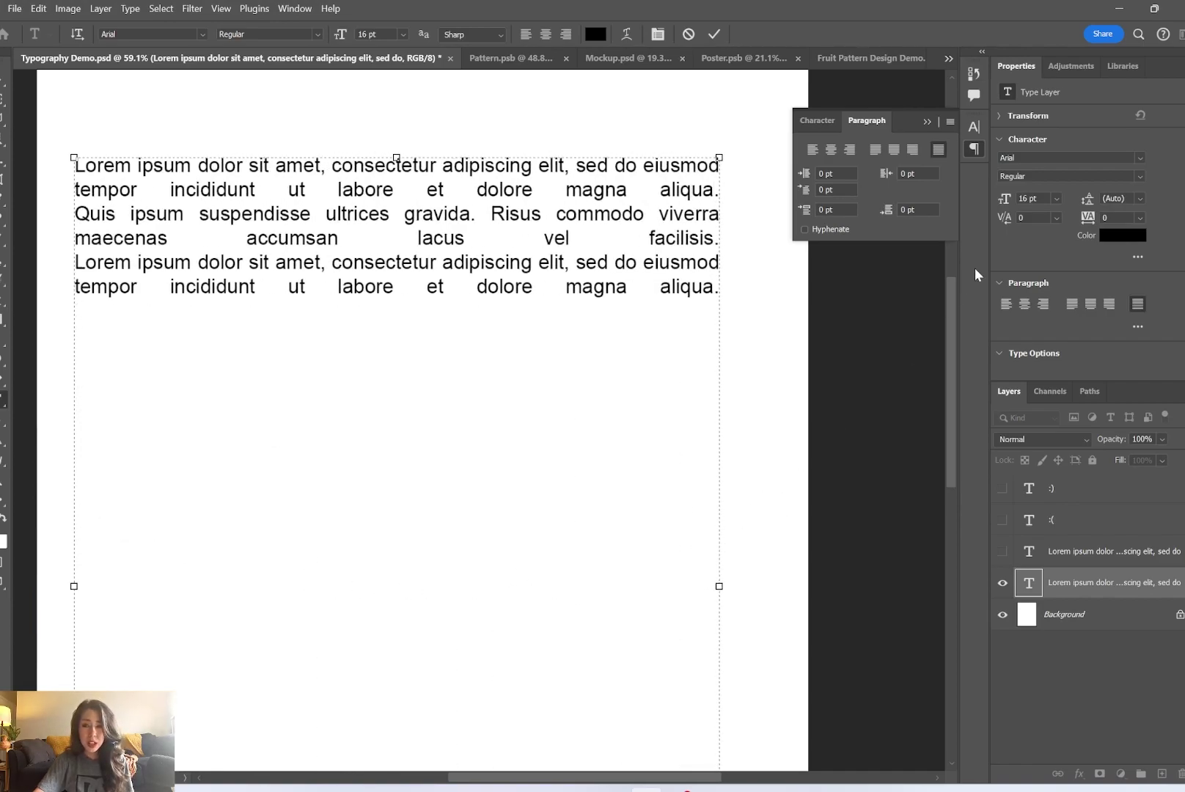
Left-align all three paragraphs in the text box
{"action": "left_click", "coordinate": [814, 151]}
{"action": "left_click", "coordinate": [643, 284]}
{"action": "left_click_drag", "start_coordinate": [719, 296], "coordinate": [58, 211]}
{"action": "left_click", "coordinate": [815, 150]}
{"action": "left_click", "coordinate": [627, 290]}
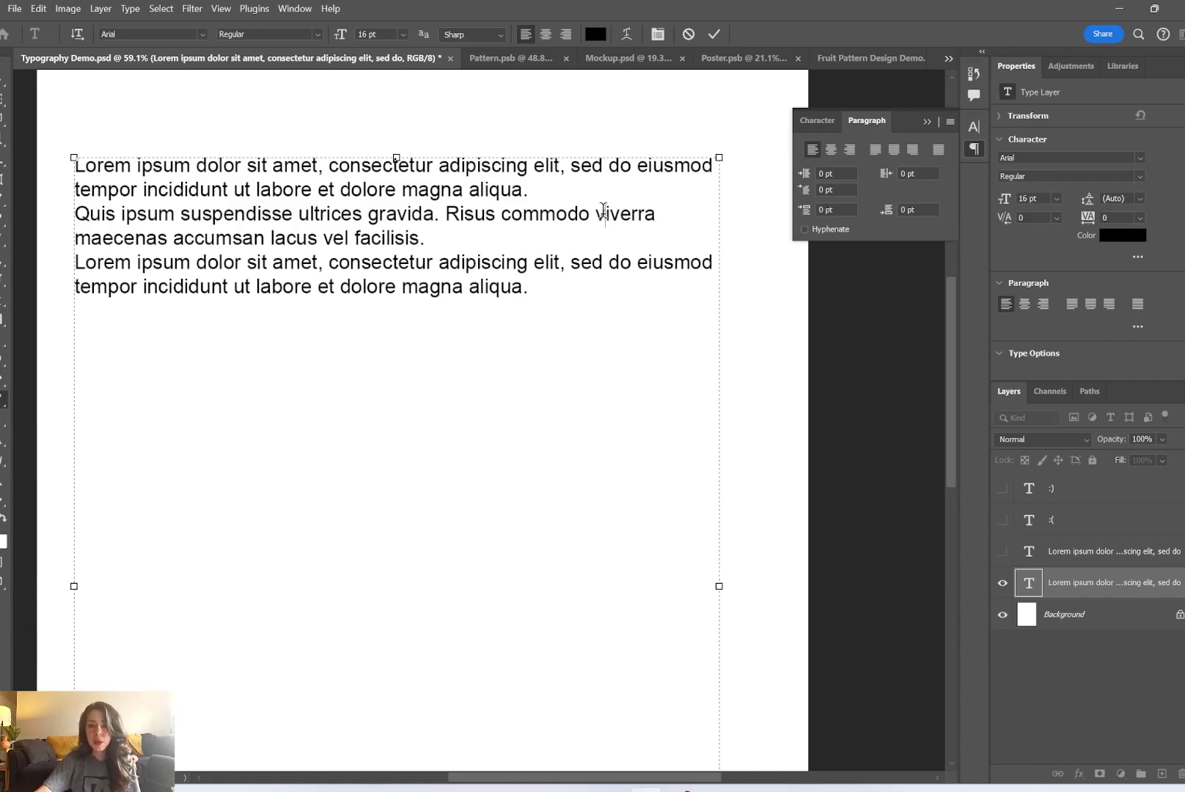
Try center and right alignment on only the middle "Quis ipsum" paragraph, and return it to left alignment
{"action": "left_click_drag", "start_coordinate": [76, 212], "coordinate": [374, 227]}
{"action": "left_click", "coordinate": [374, 229]}
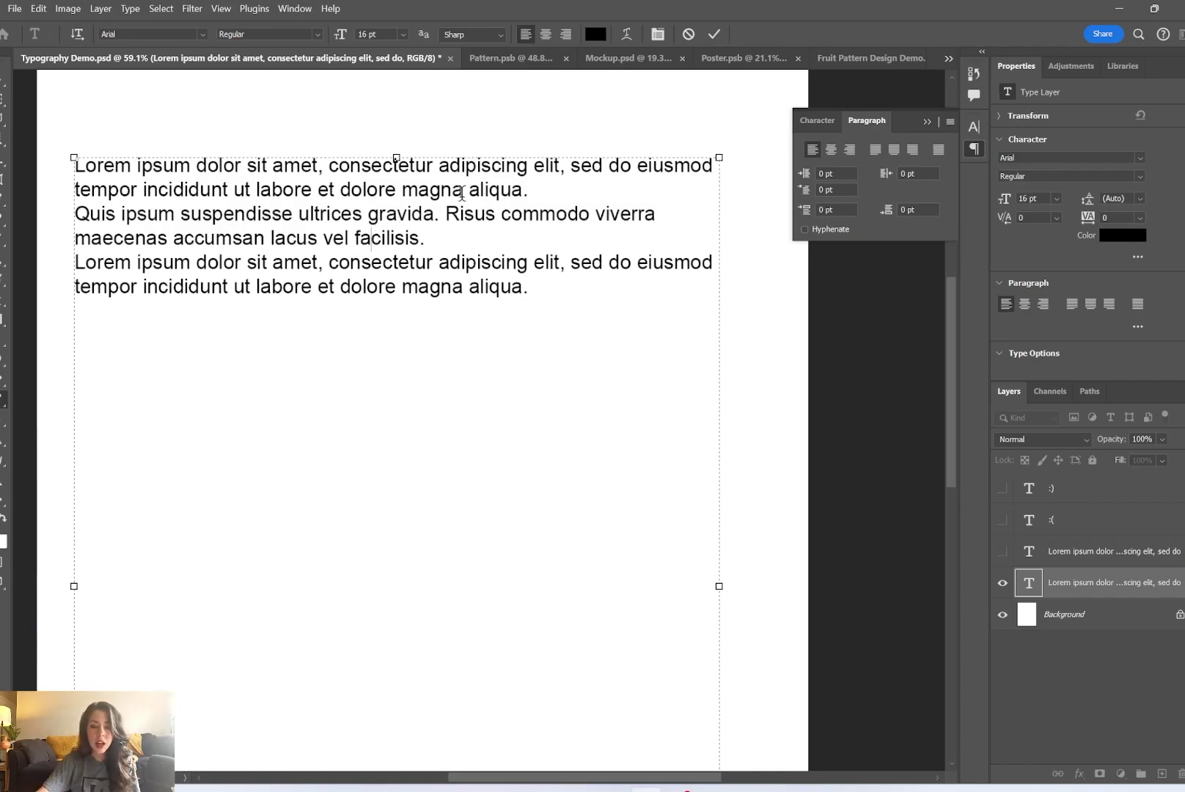
{"action": "left_click", "coordinate": [832, 150]}
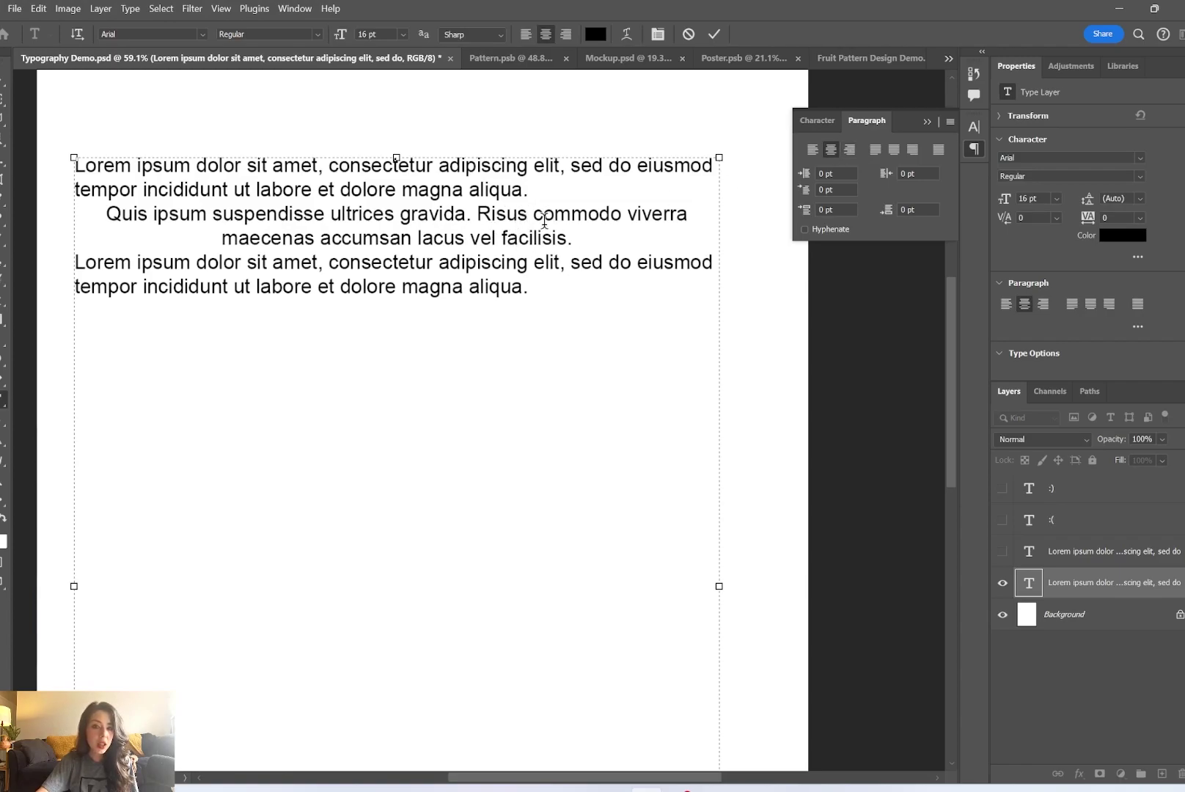
{"action": "left_click", "coordinate": [851, 149]}
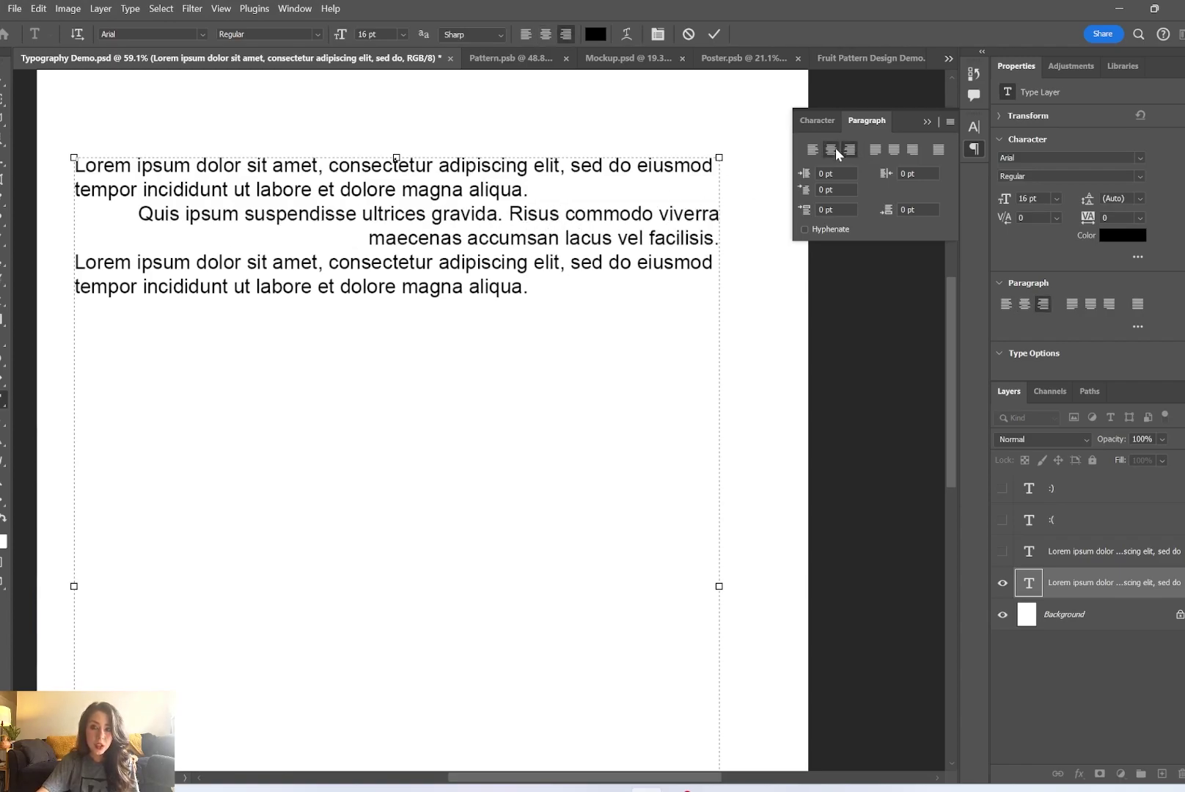
{"action": "left_click", "coordinate": [836, 148]}
{"action": "left_click", "coordinate": [813, 151]}
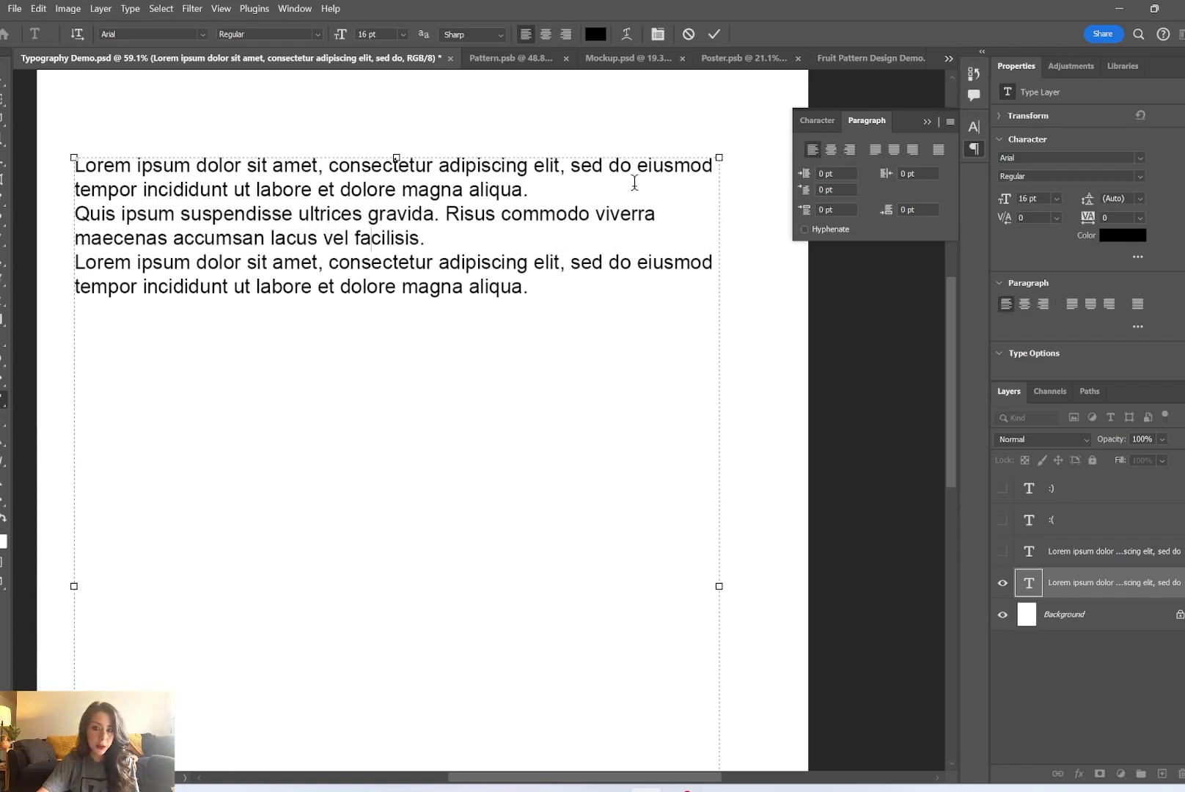
Try center alignment on a selection running from the end of the first paragraph through the last one, and return the text to left alignment
{"action": "left_click_drag", "start_coordinate": [569, 289], "coordinate": [550, 196]}
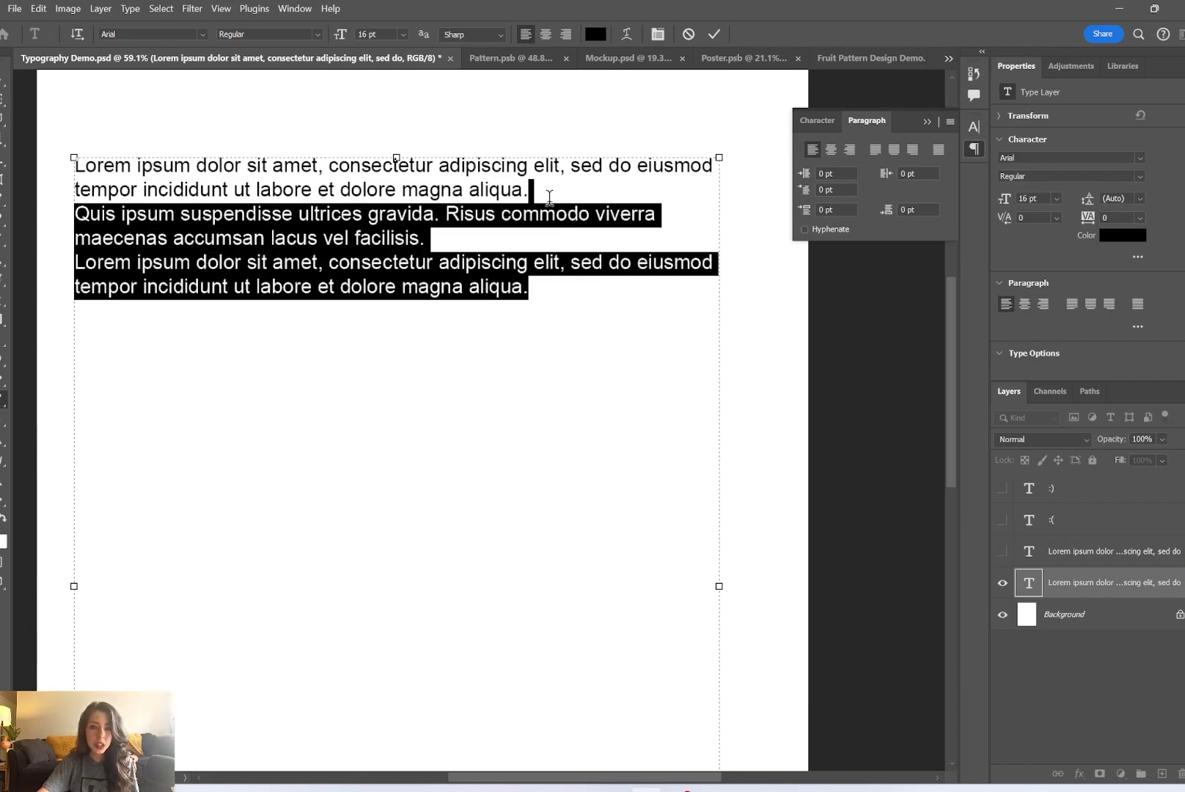
{"action": "left_click", "coordinate": [831, 151]}
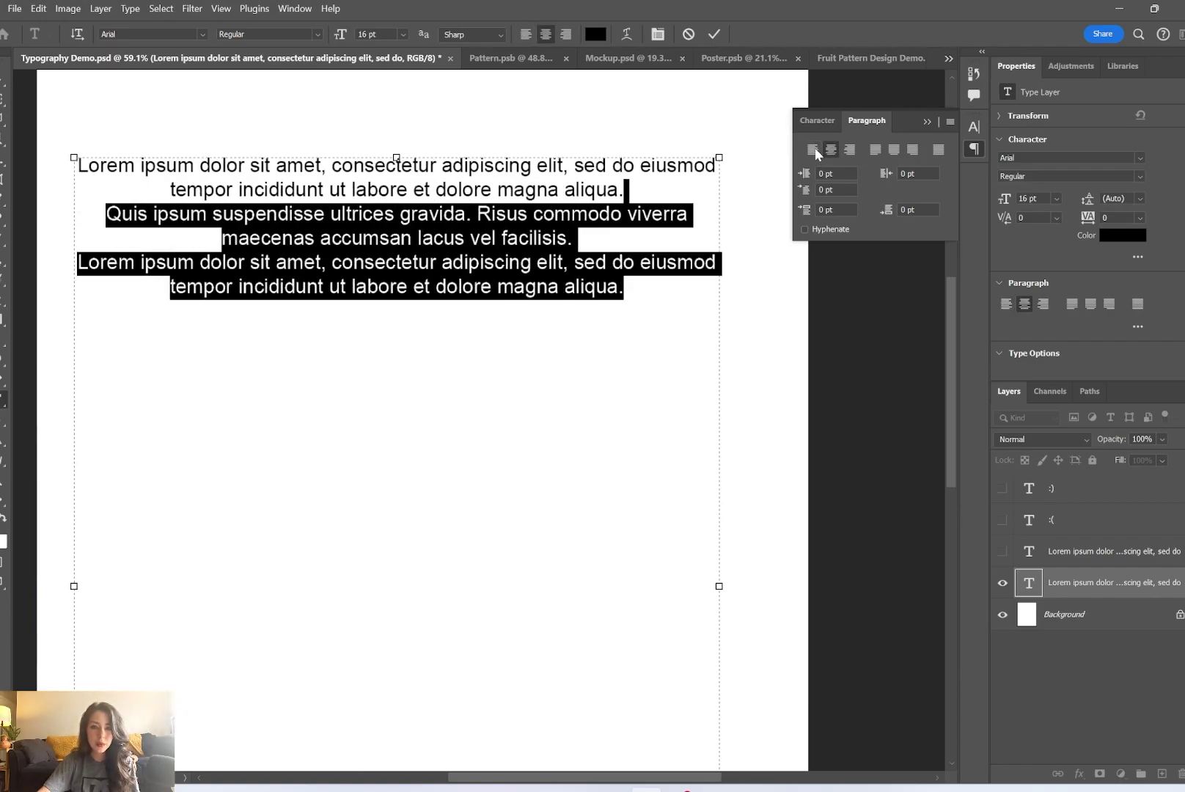
{"action": "left_click", "coordinate": [813, 149]}
{"action": "left_click", "coordinate": [640, 330]}
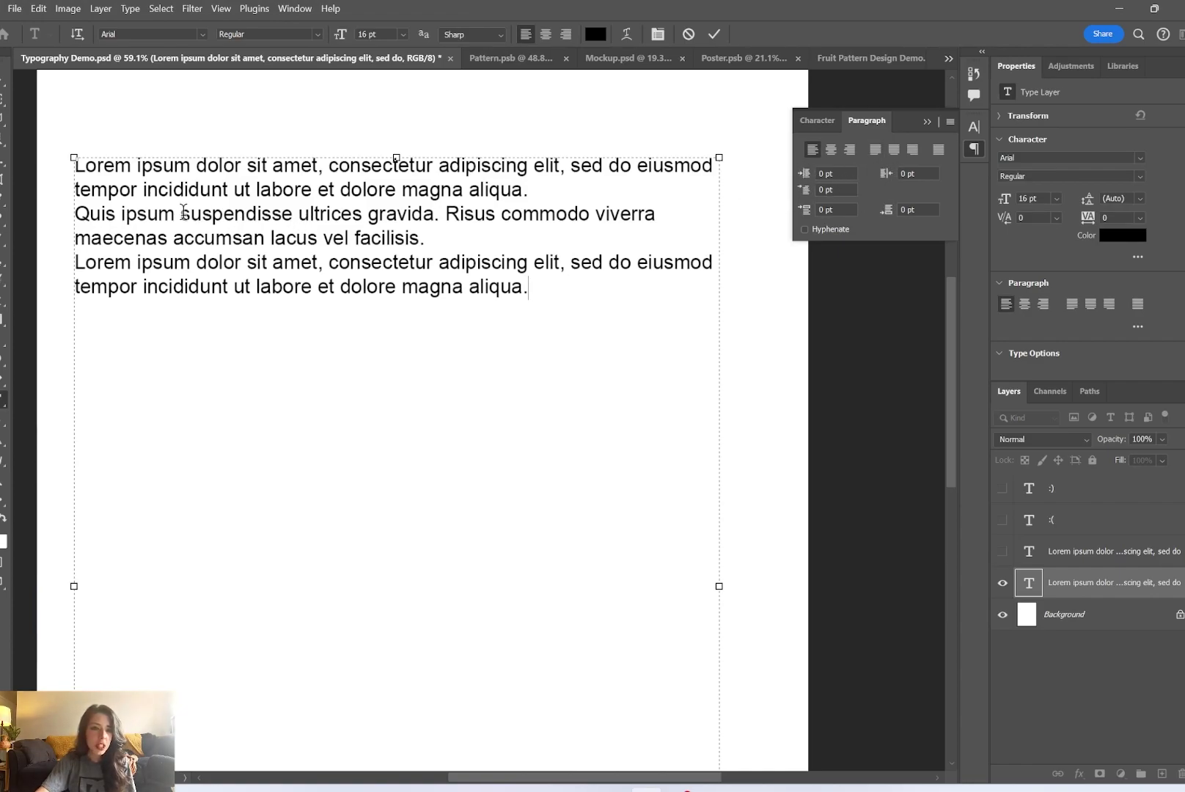
Set the middle "Quis ipsum" paragraph's space before to 23 pt and its space after to 30.5 pt
{"action": "left_click_drag", "start_coordinate": [510, 238], "coordinate": [71, 214]}
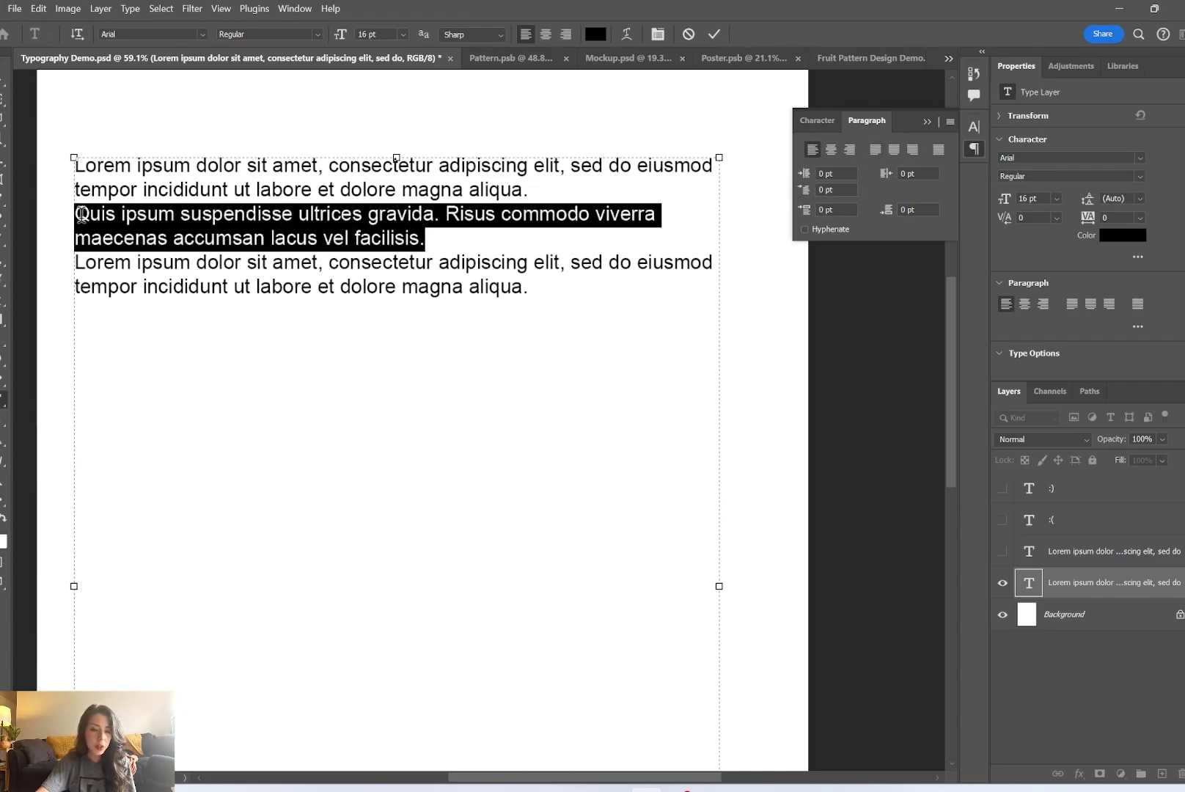
{"action": "left_click", "coordinate": [121, 214]}
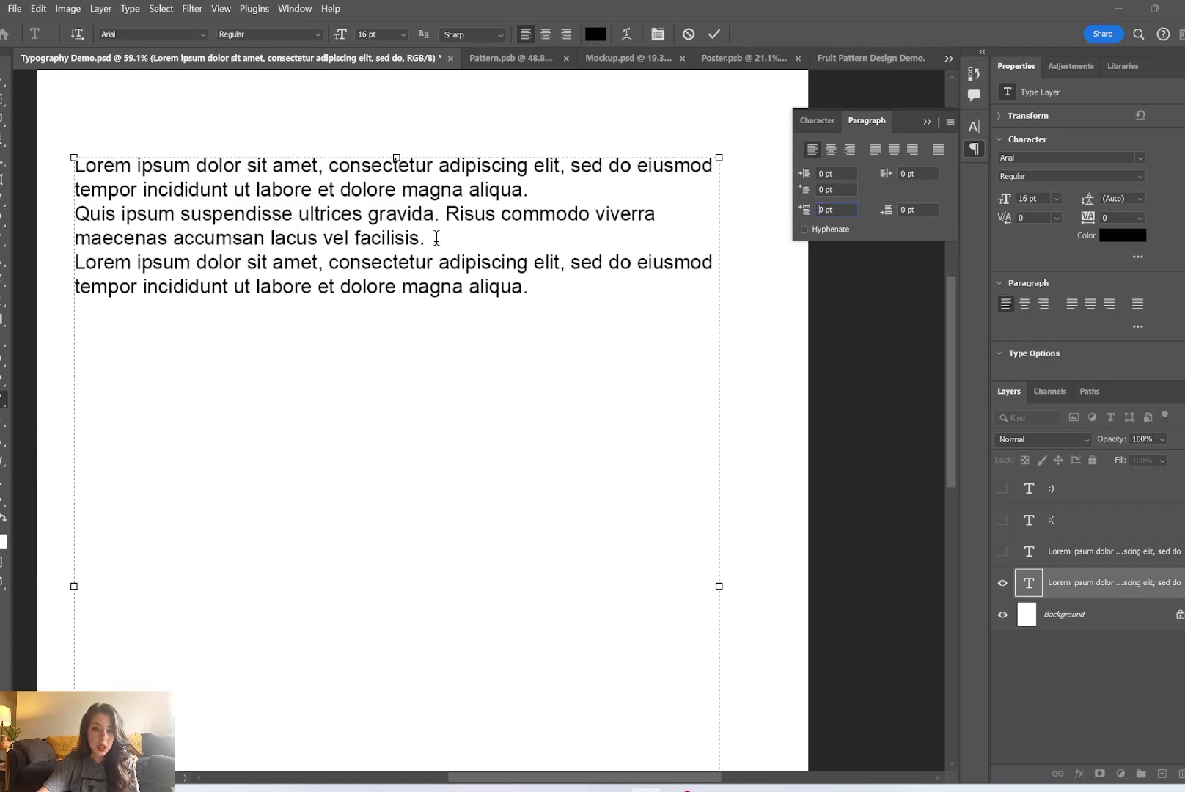
{"action": "left_click_drag", "start_coordinate": [804, 211], "coordinate": [930, 211]}
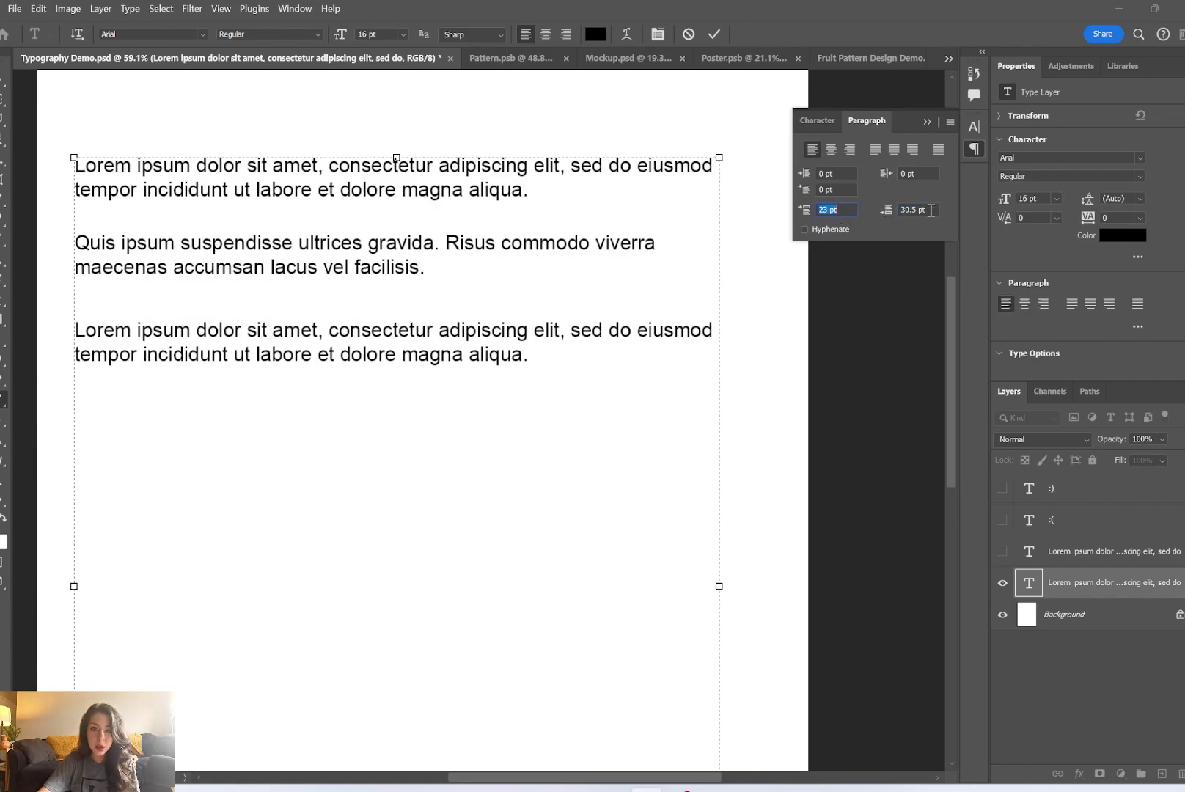
Give the middle paragraph a 14.5 pt first-line indent and a 44.5 pt left margin indent, with the text box narrowed
{"action": "left_click", "coordinate": [434, 268]}
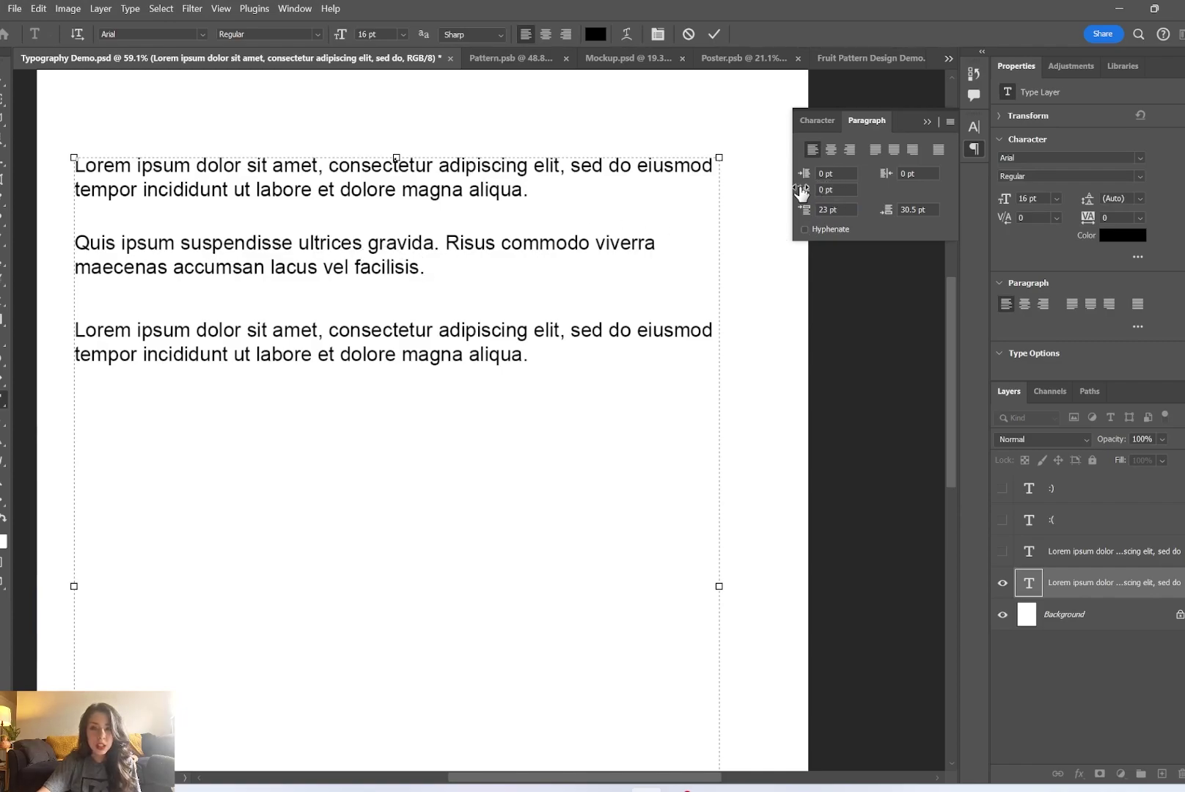
{"action": "left_click_drag", "start_coordinate": [820, 190], "coordinate": [829, 198]}
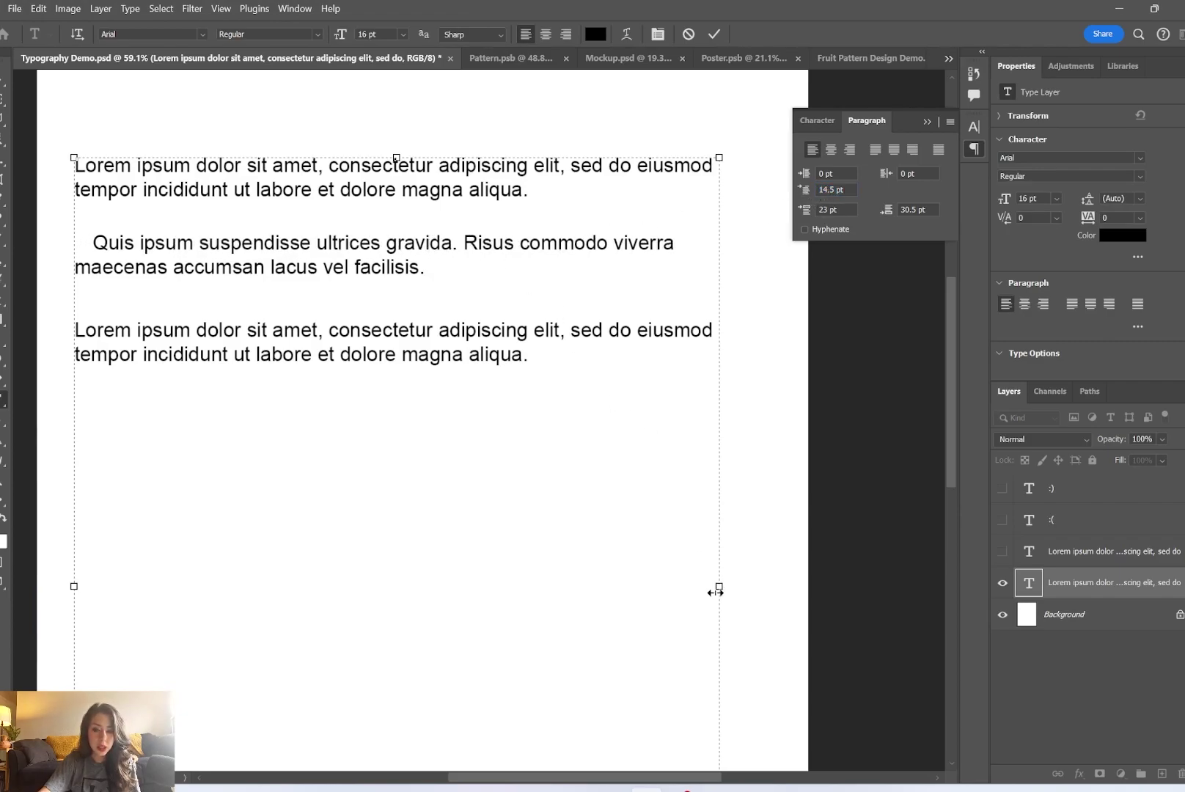
{"action": "left_click_drag", "start_coordinate": [685, 581], "coordinate": [494, 539]}
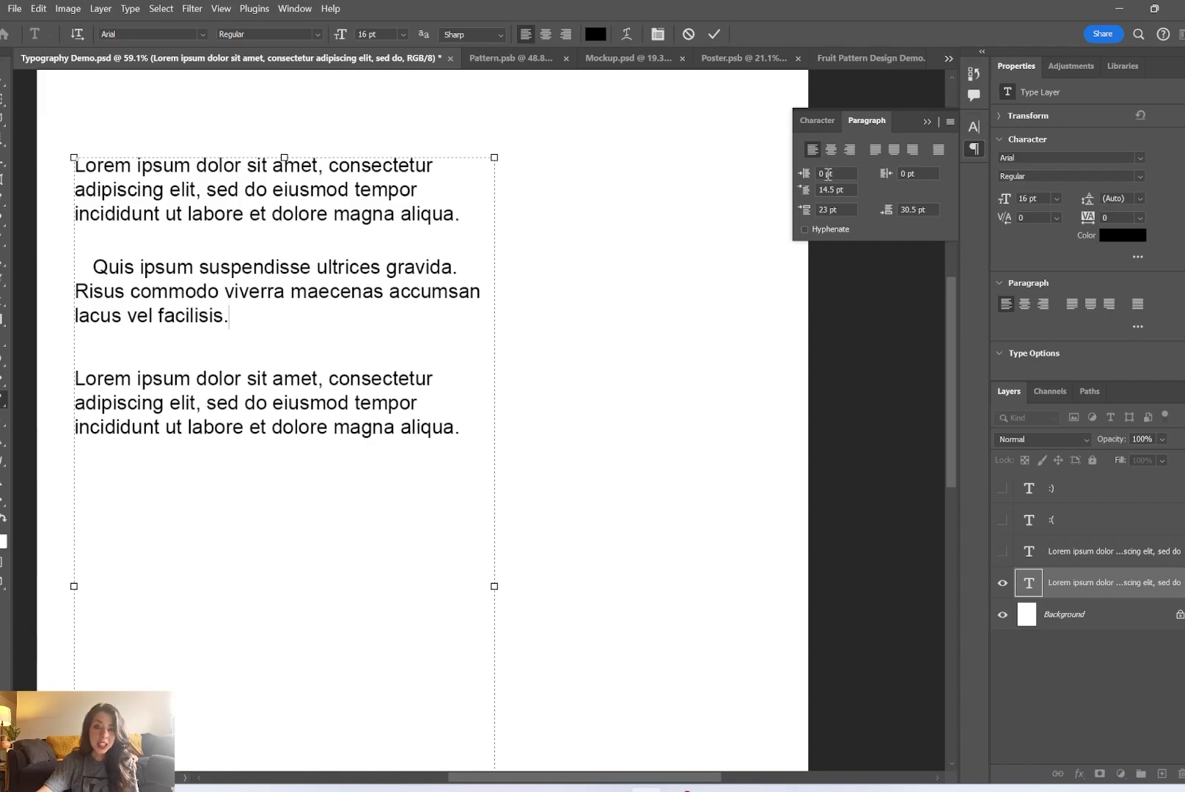
{"action": "left_click_drag", "start_coordinate": [807, 180], "coordinate": [878, 179]}
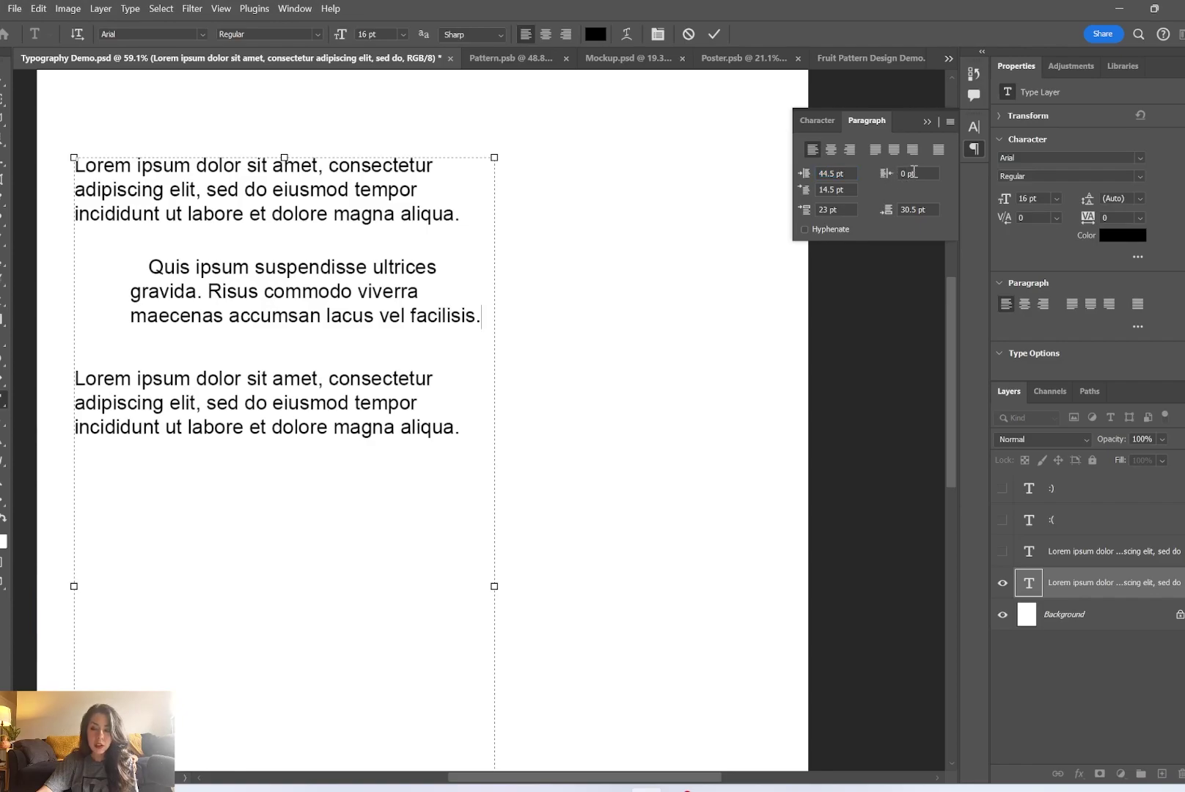
Right-align the middle paragraph and set its right margin indent to 35 pt
{"action": "left_click_drag", "start_coordinate": [887, 176], "coordinate": [862, 176]}
{"action": "left_click", "coordinate": [850, 150]}
{"action": "left_click", "coordinate": [910, 174]}
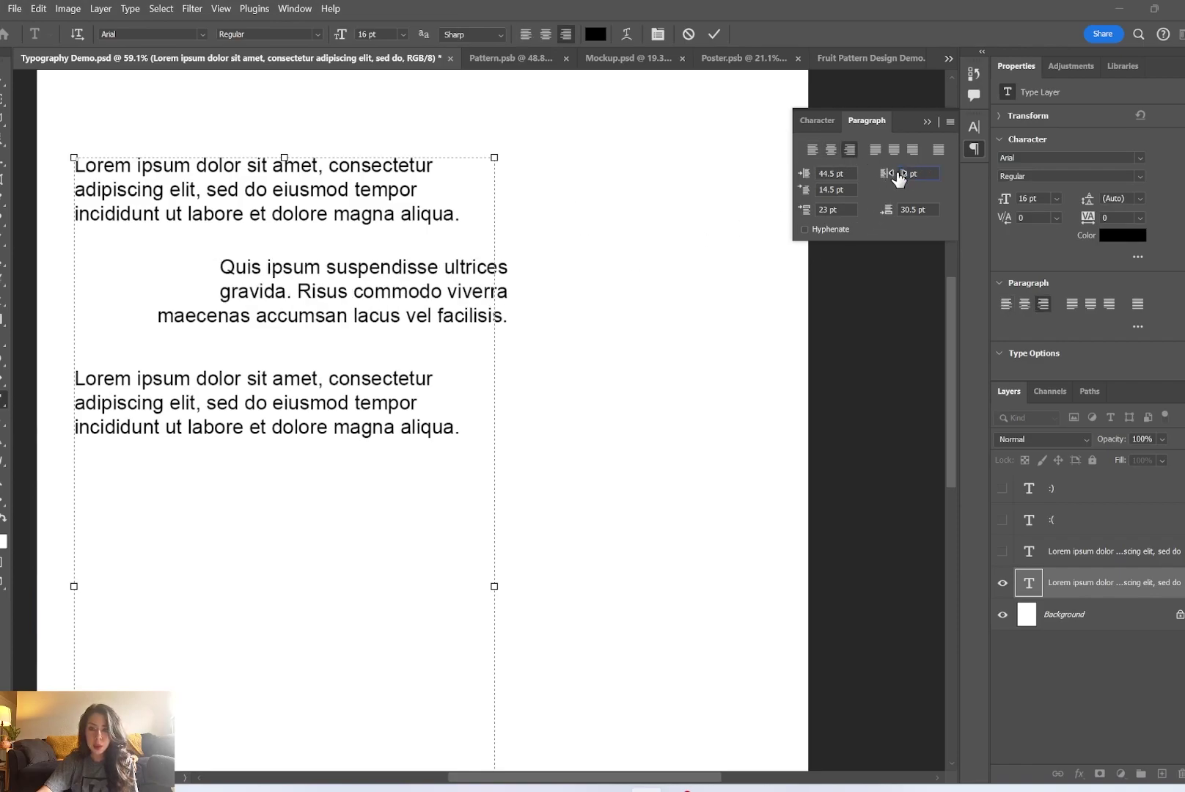
{"action": "type", "text": "4.5"}
{"action": "key", "text": "Return"}
{"action": "left_click_drag", "start_coordinate": [889, 182], "coordinate": [939, 181]}
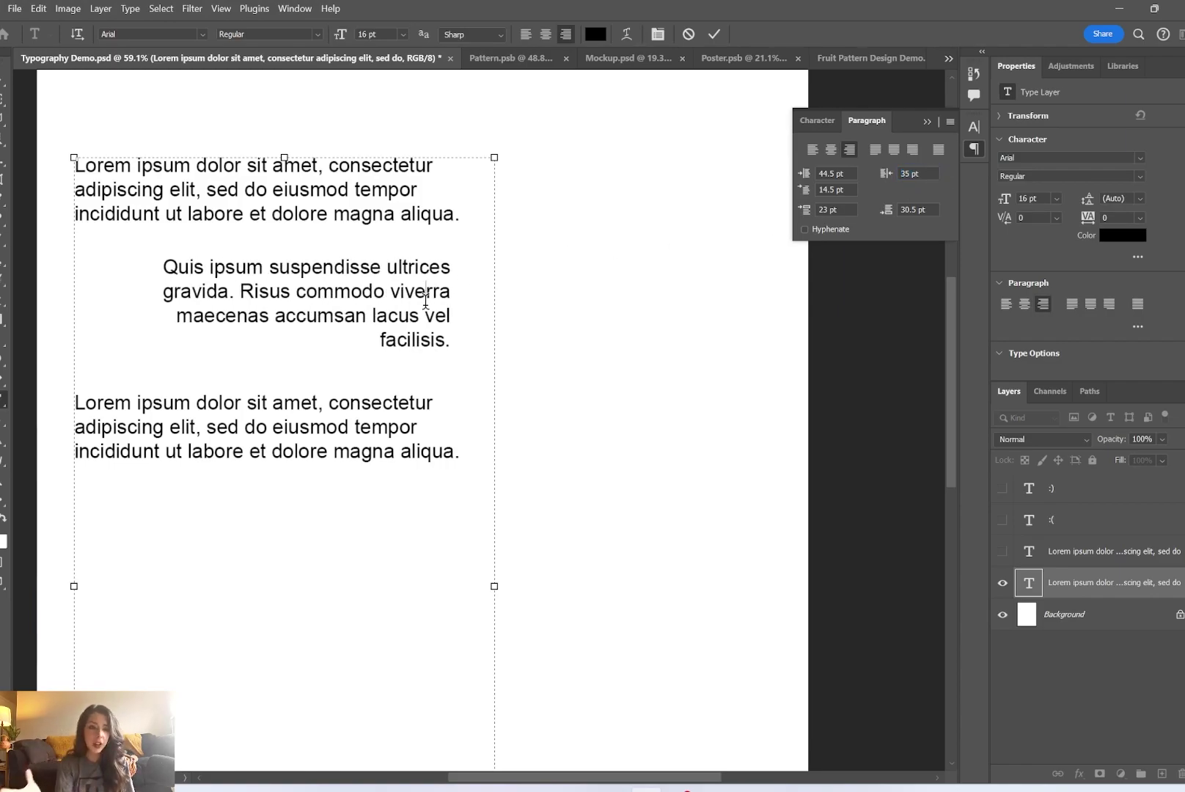
Narrow the text box to about 152 px wide and turn on hyphenation for the first paragraph
{"action": "left_click", "coordinate": [362, 236]}
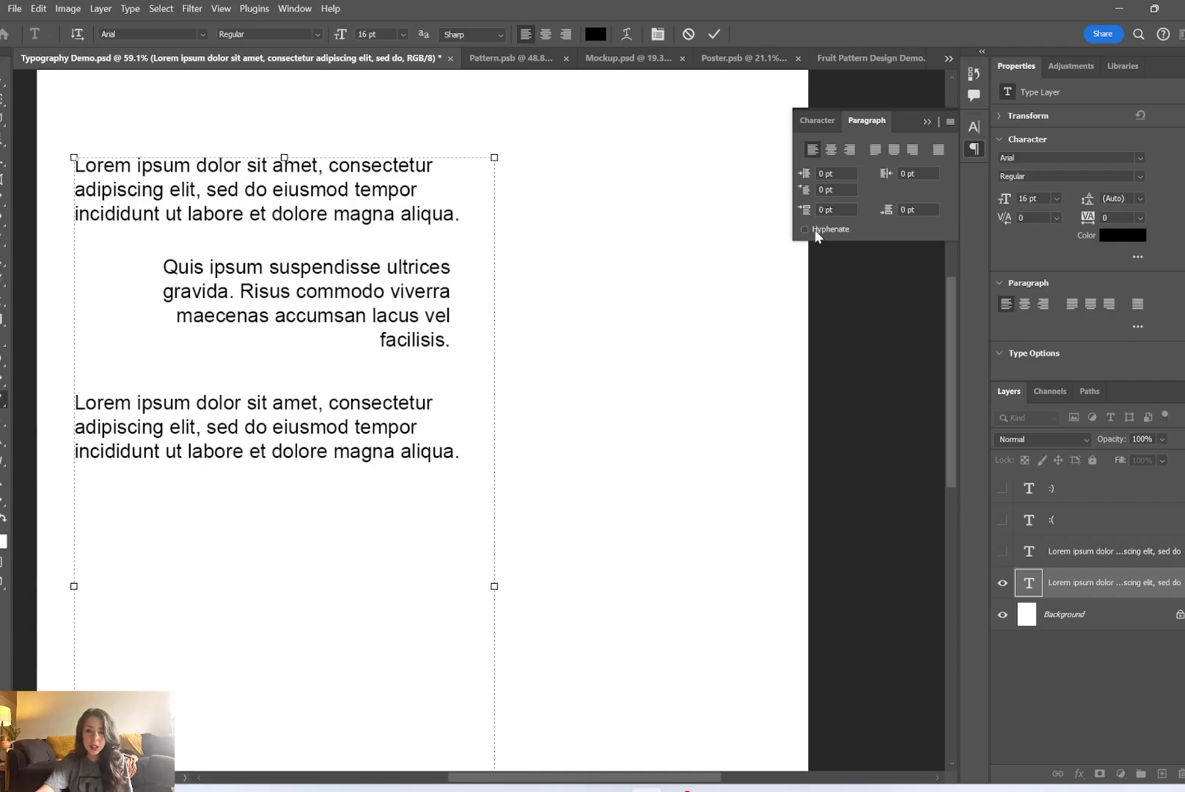
{"action": "left_click_drag", "start_coordinate": [496, 587], "coordinate": [122, 559]}
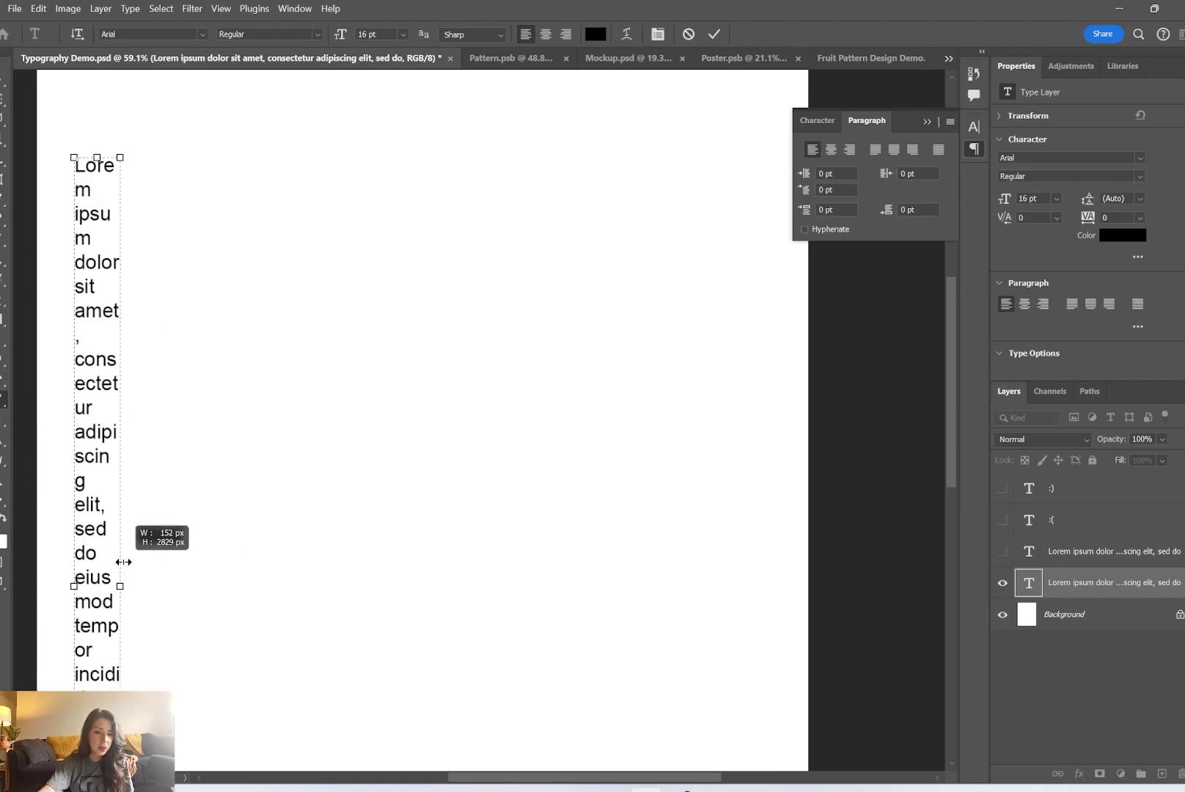
{"action": "left_click", "coordinate": [805, 230]}
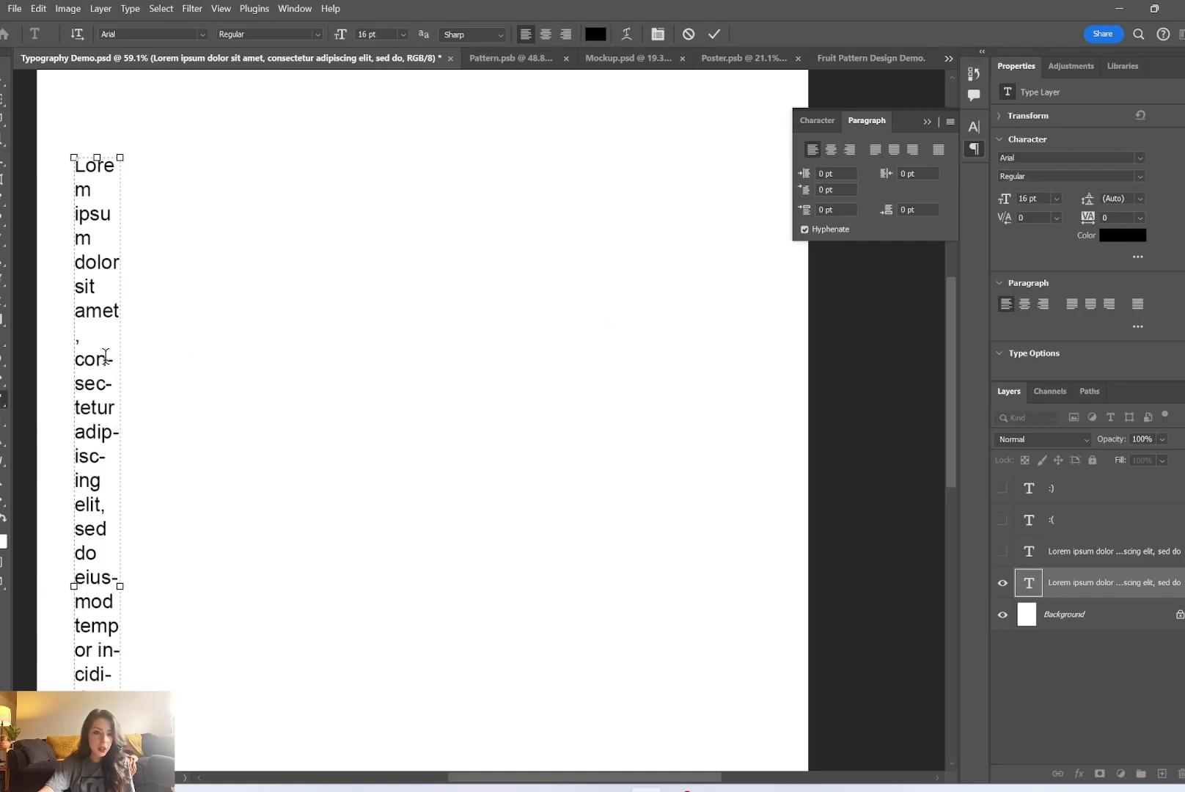
Turn off hyphenation for the first paragraph and widen the text box to span most of the page width
{"action": "left_click_drag", "start_coordinate": [120, 586], "coordinate": [198, 588]}
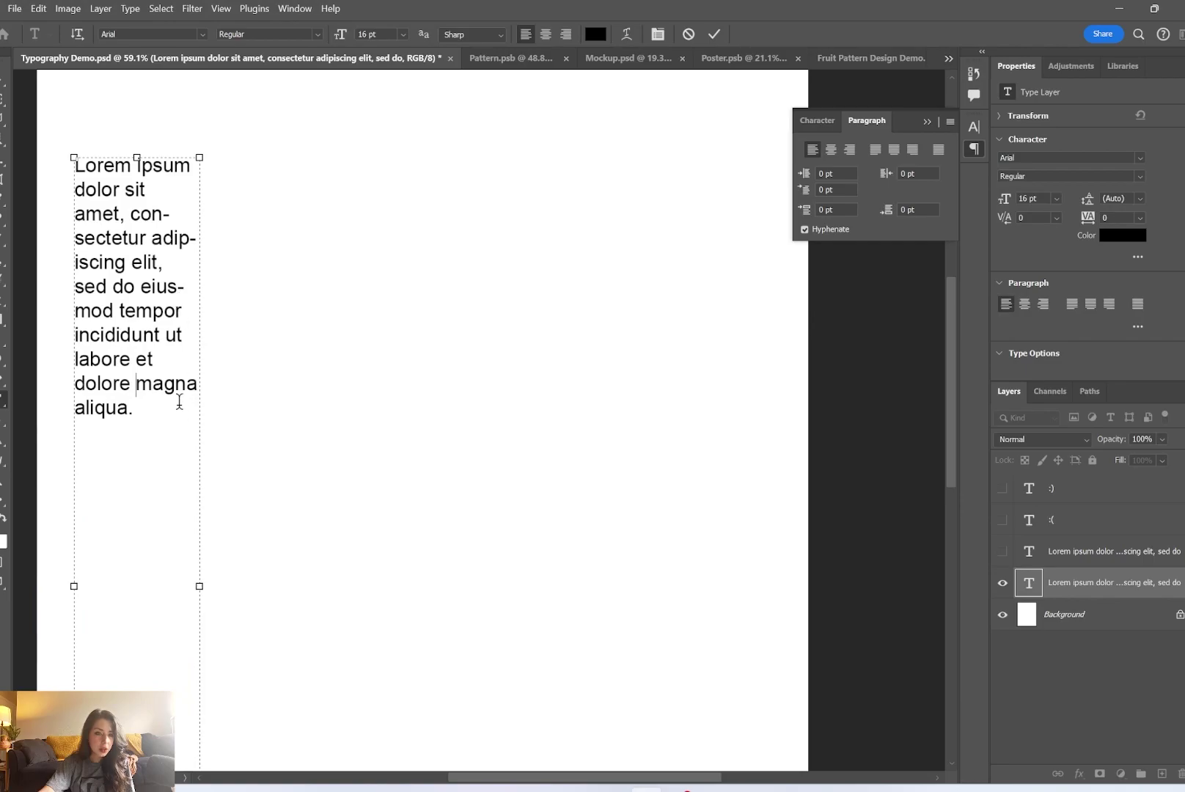
{"action": "left_click", "coordinate": [805, 229]}
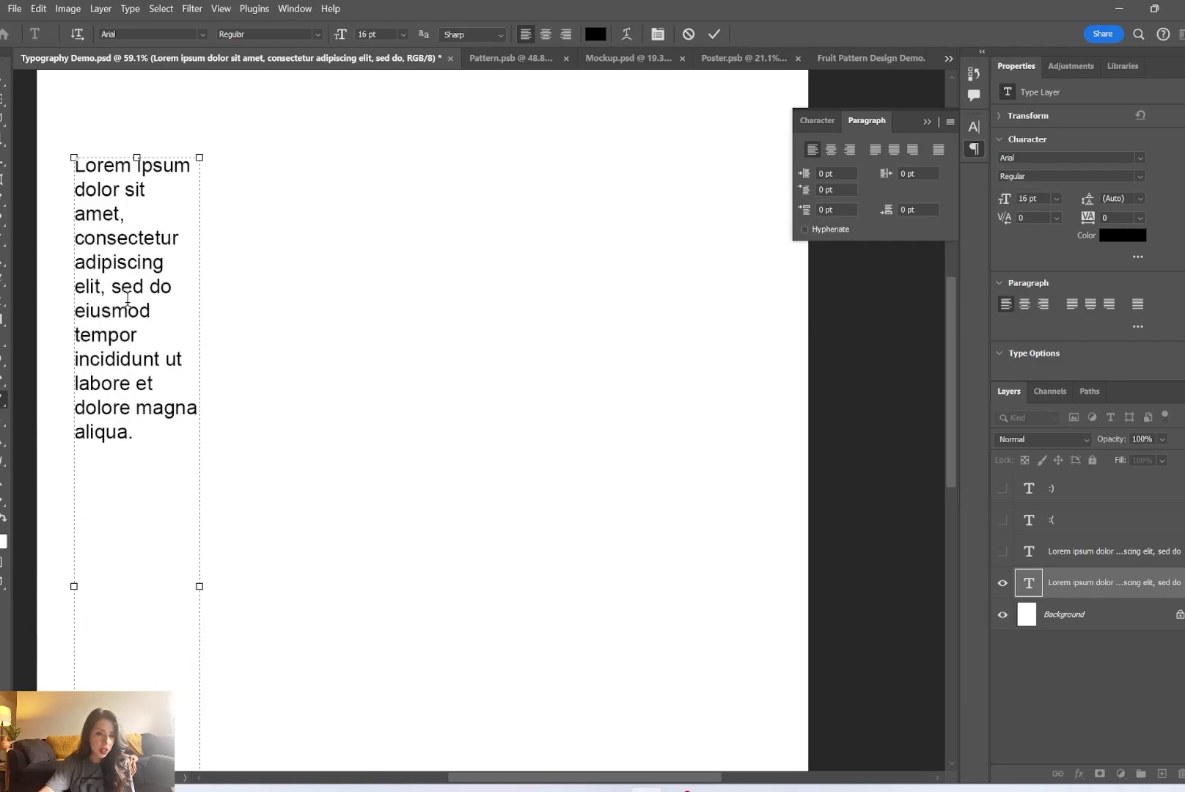
{"action": "left_click_drag", "start_coordinate": [198, 586], "coordinate": [706, 551]}
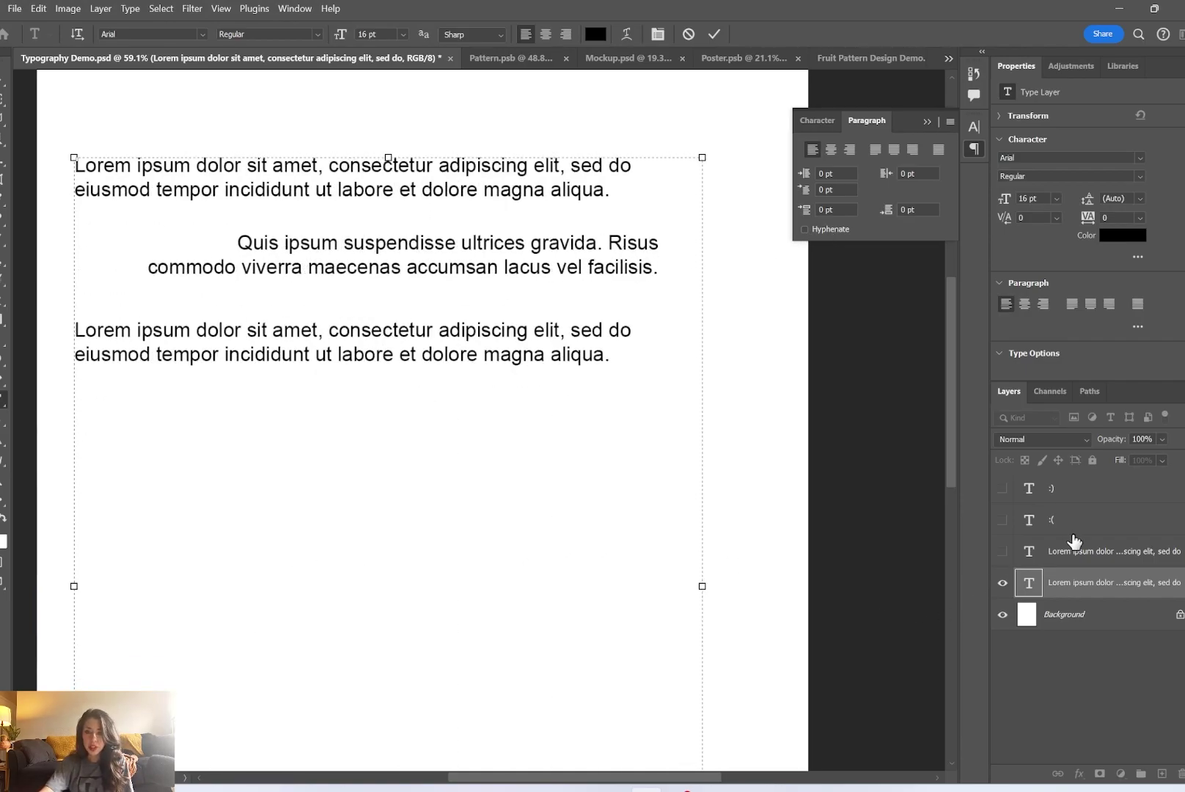
Switch to the browser showing Canva's ultimate guide to font combinations and look over its title and typography glossary
{"action": "key", "text": "alt+Tab"}
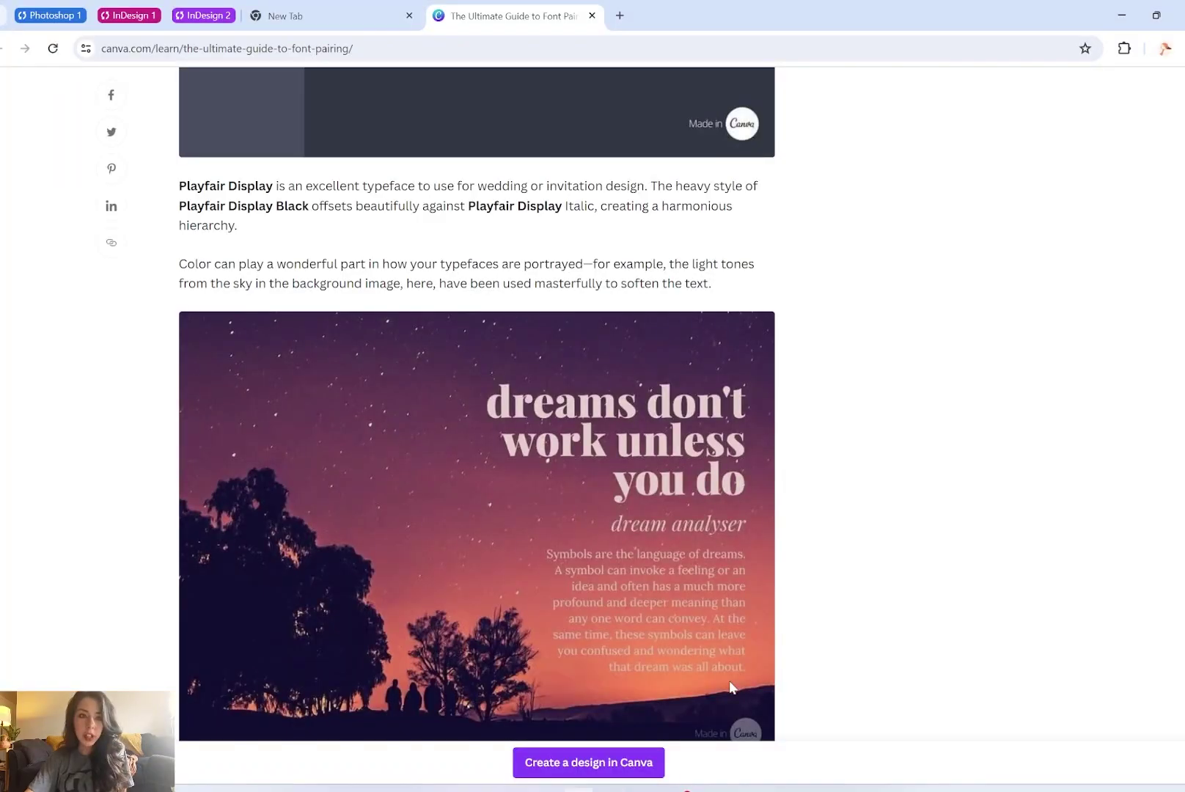
{"action": "key", "text": "Home"}
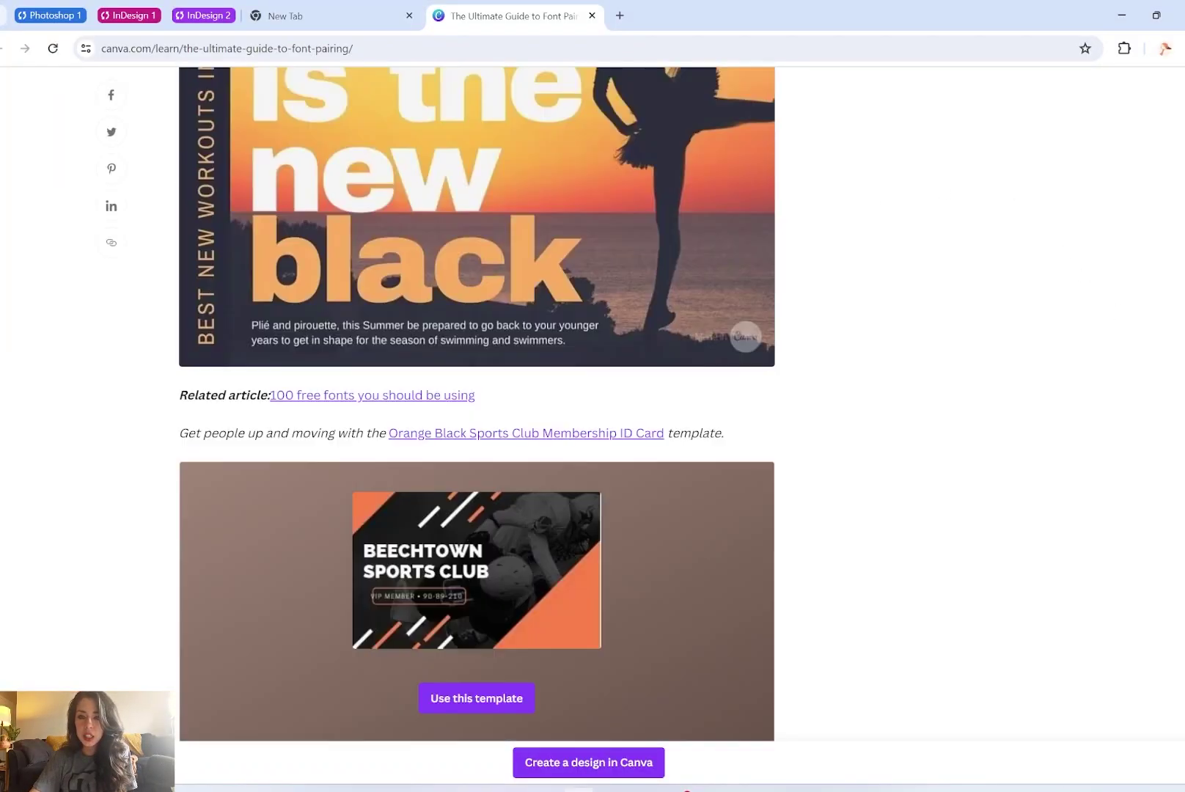
{"action": "left_click_drag", "start_coordinate": [96, 220], "coordinate": [402, 232]}
{"action": "left_click", "coordinate": [487, 232]}
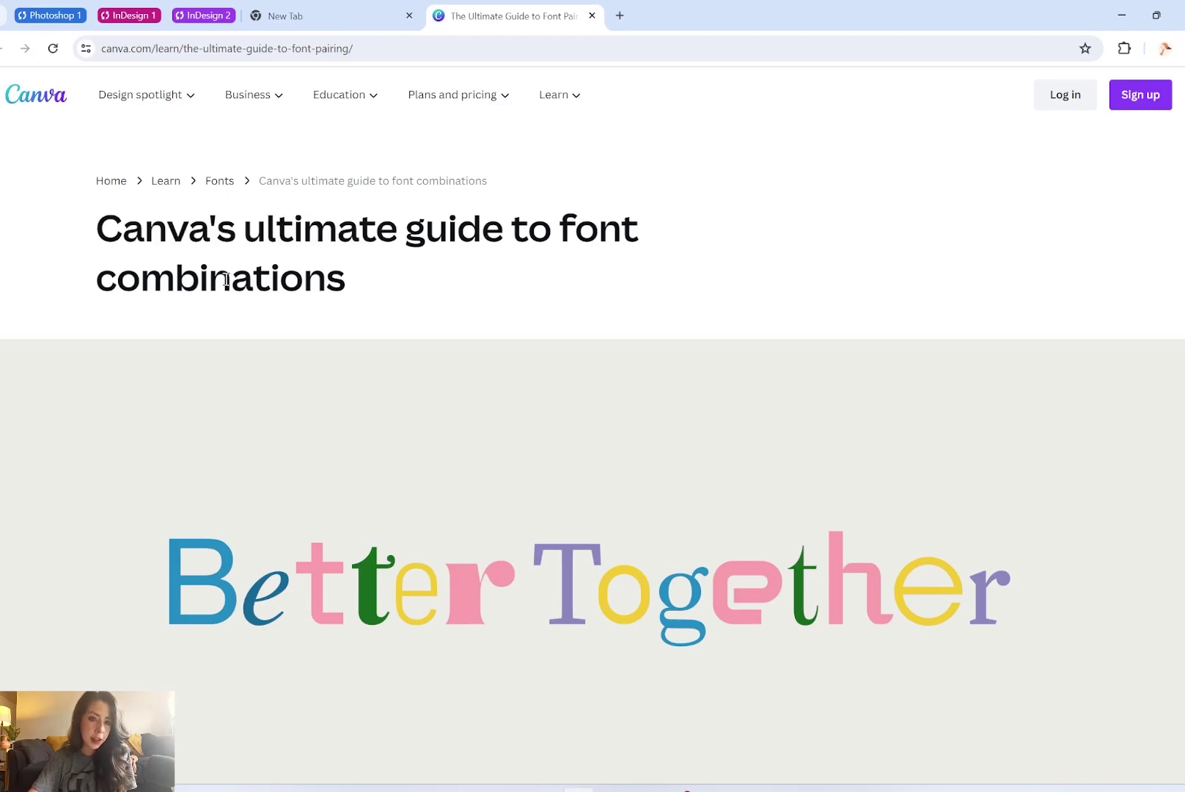
{"action": "scroll", "coordinate": [449, 310], "scroll_direction": "down", "scroll_amount": 15}
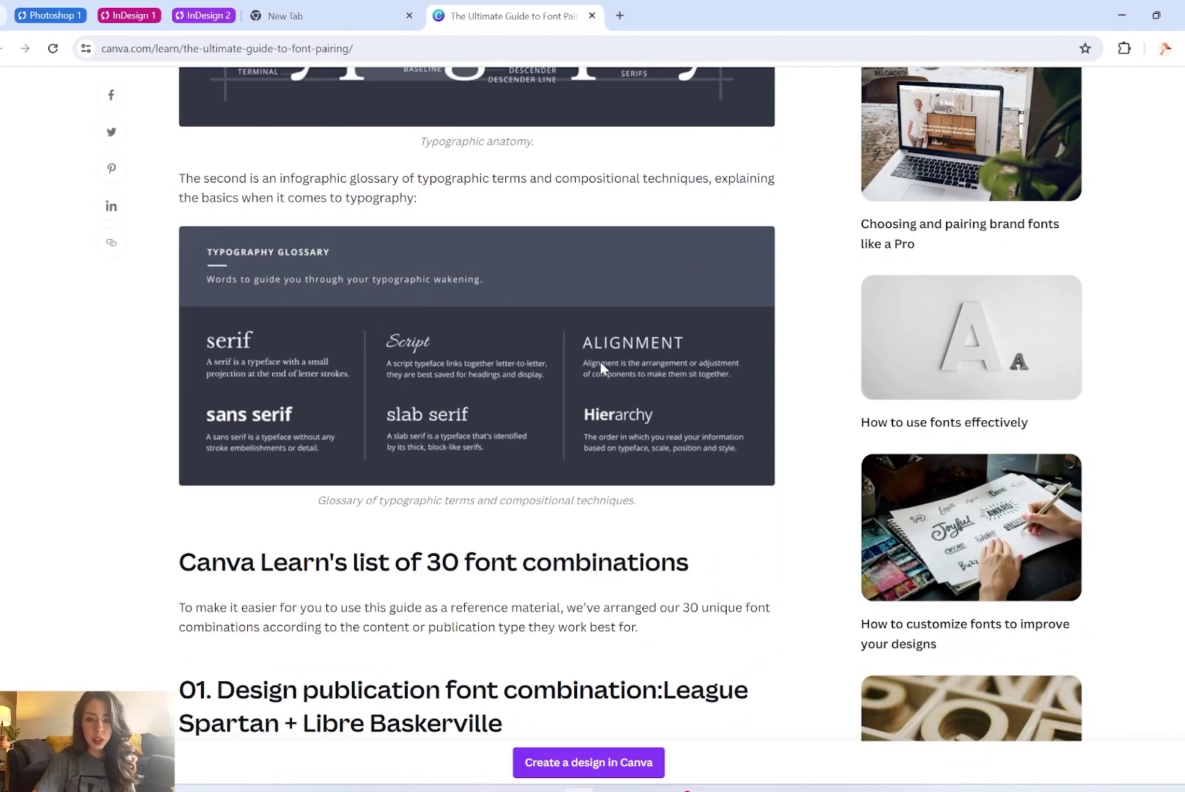
Read the typography glossary's definitions of serif, sans serif, script, slab serif, alignment and hierarchy enlarged, and return the page zoom to 125%
{"action": "scroll", "coordinate": [382, 363], "scroll_direction": "up", "scroll_amount": 2}
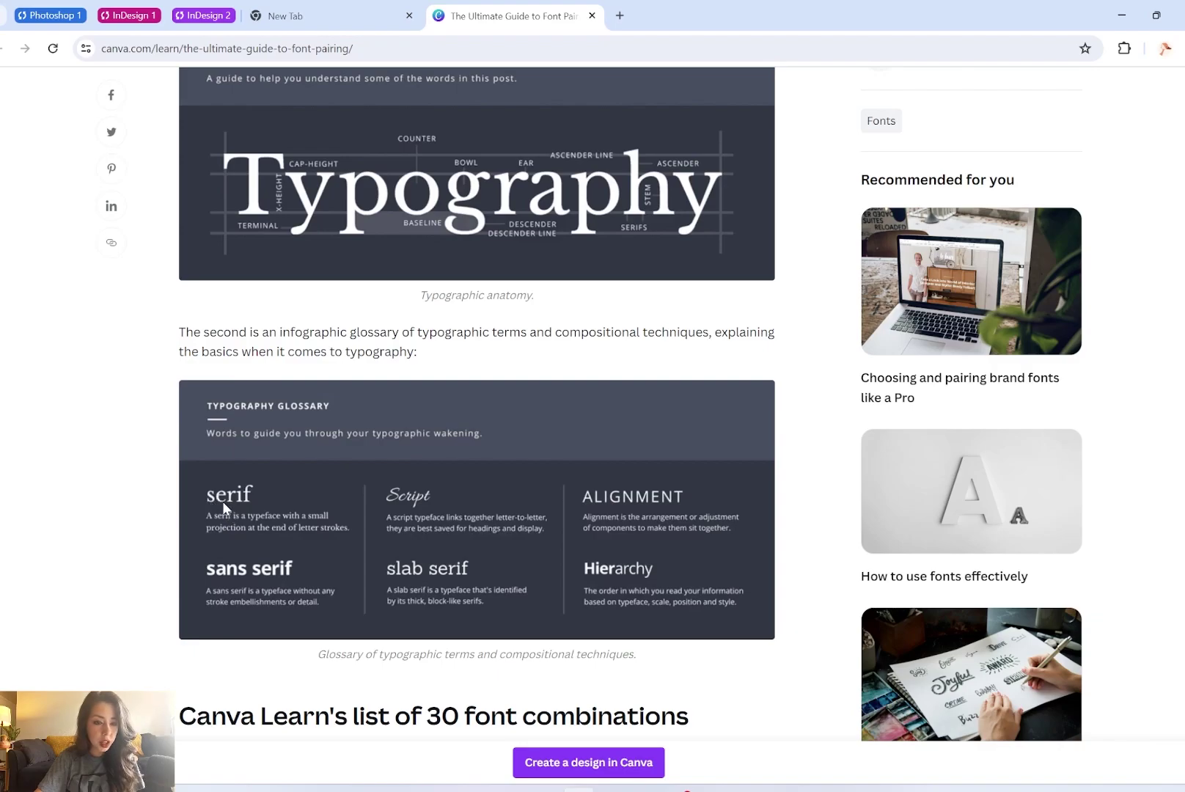
{"action": "key", "text": "ctrl+plus"}
{"action": "key", "text": "ctrl+plus"}
{"action": "key", "text": "ctrl+plus"}
{"action": "key", "text": "ctrl+plus"}
{"action": "key", "text": "ctrl+plus"}
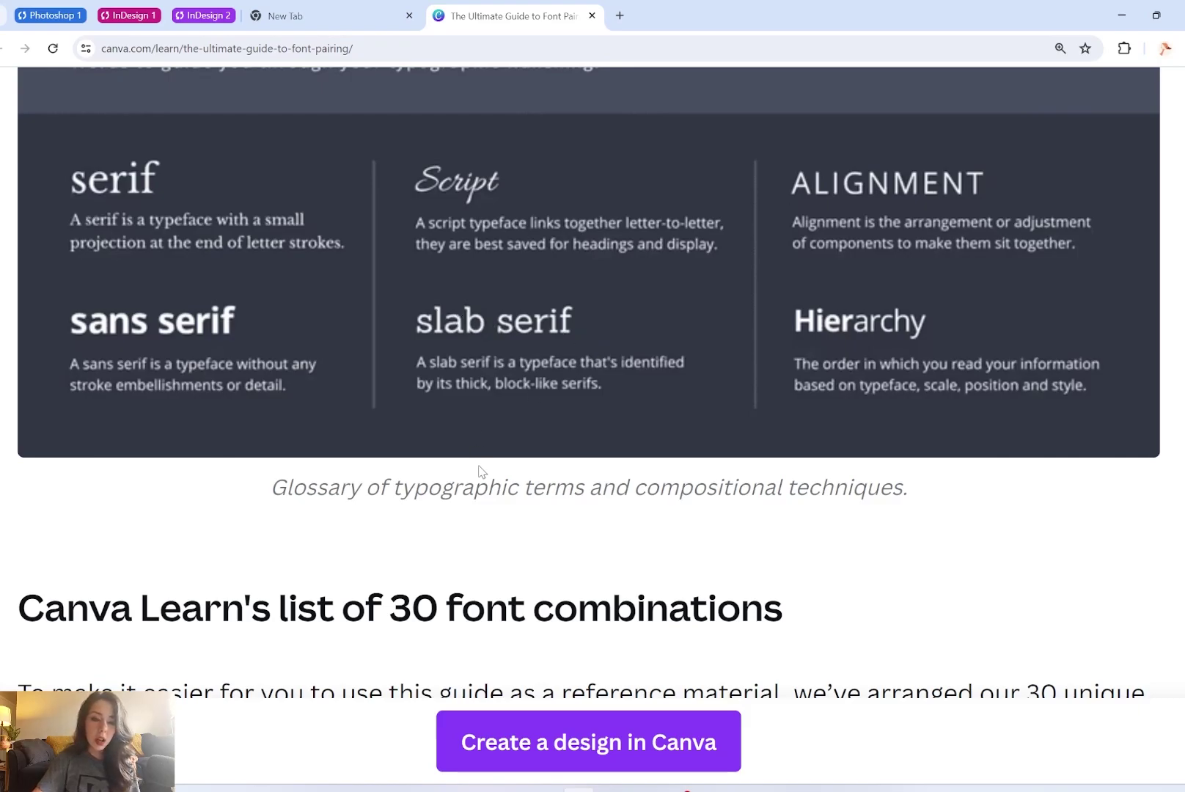
{"action": "key", "text": "ctrl+0"}
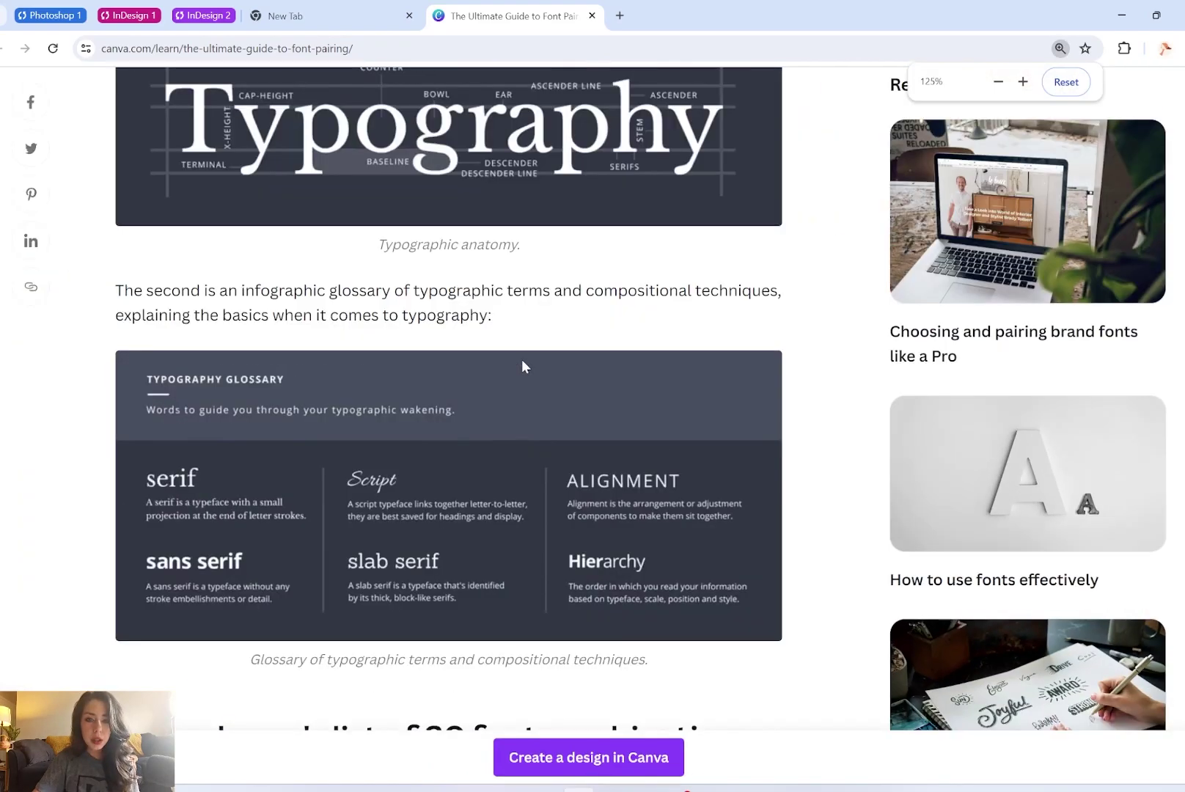
Examine the guide's League Spartan with Libre Baskerville combination and sample design, and the Julius Sans One with Archivo Narrow resumé combination
{"action": "scroll", "coordinate": [540, 324], "scroll_direction": "down", "scroll_amount": 10}
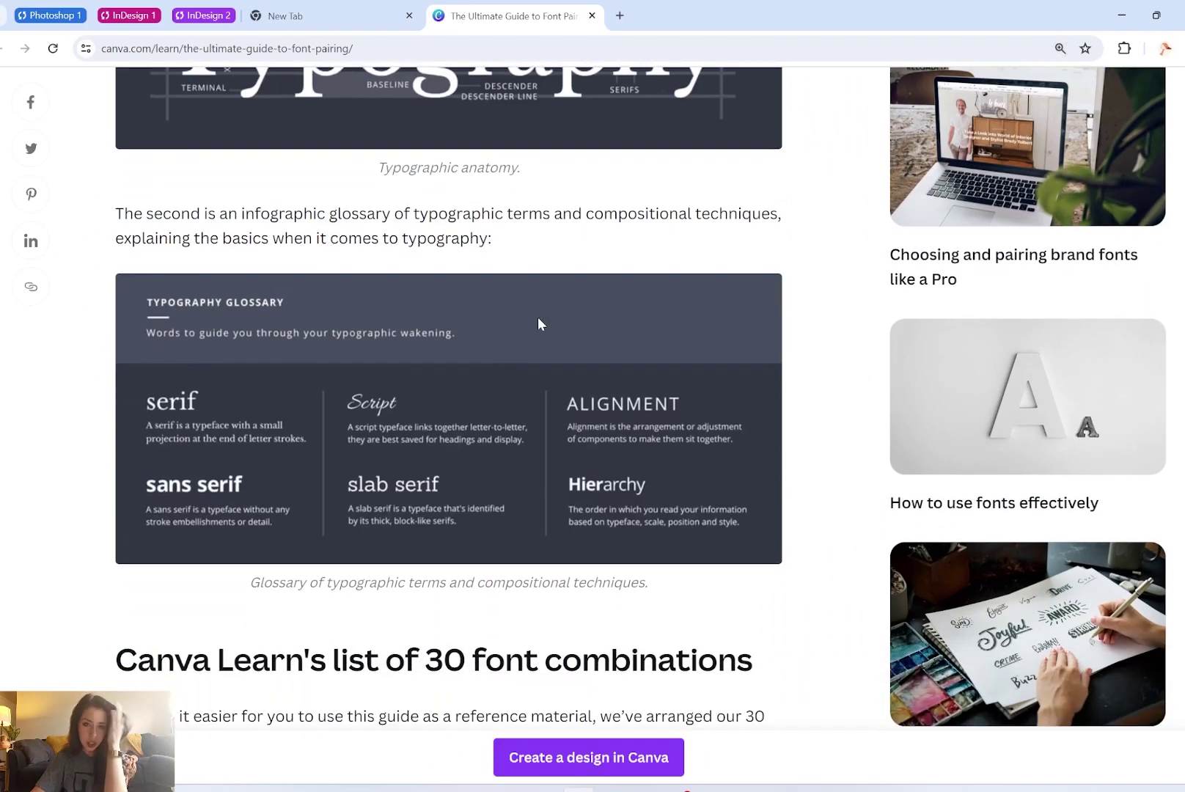
{"action": "scroll", "coordinate": [526, 424], "scroll_direction": "down", "scroll_amount": 2}
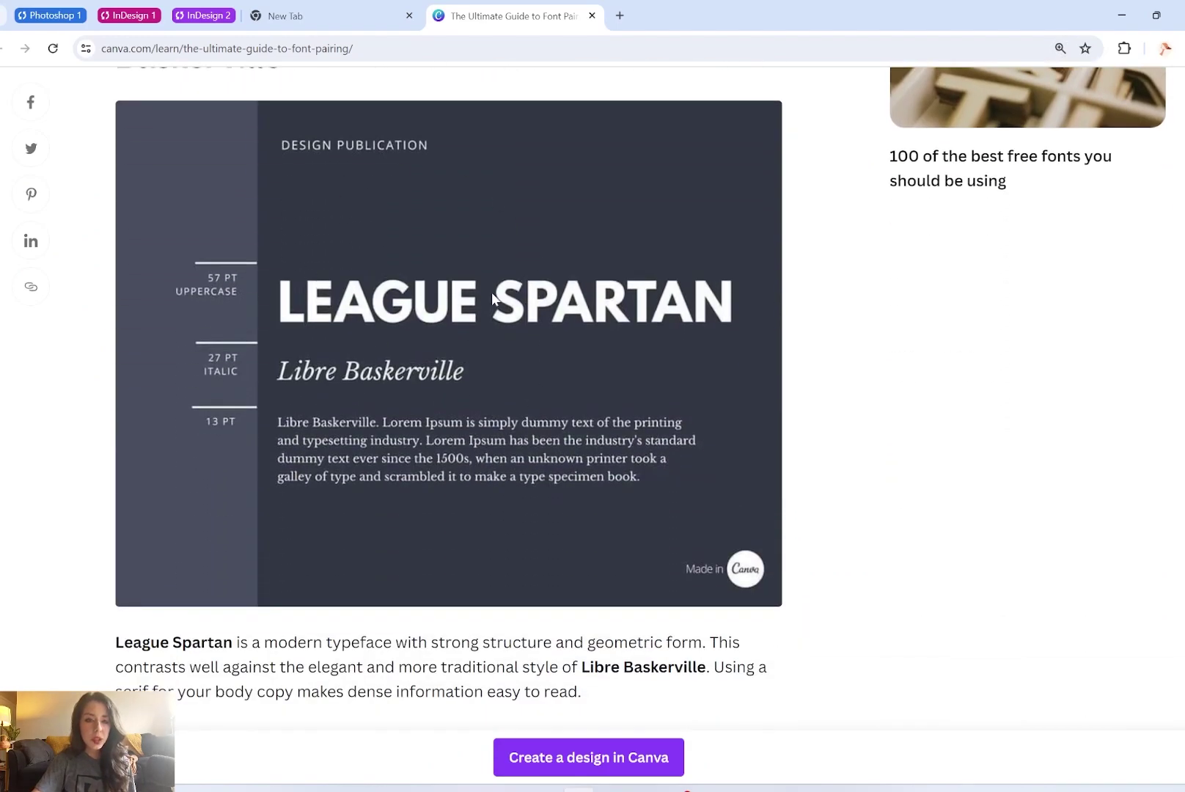
{"action": "scroll", "coordinate": [455, 394], "scroll_direction": "down", "scroll_amount": 2}
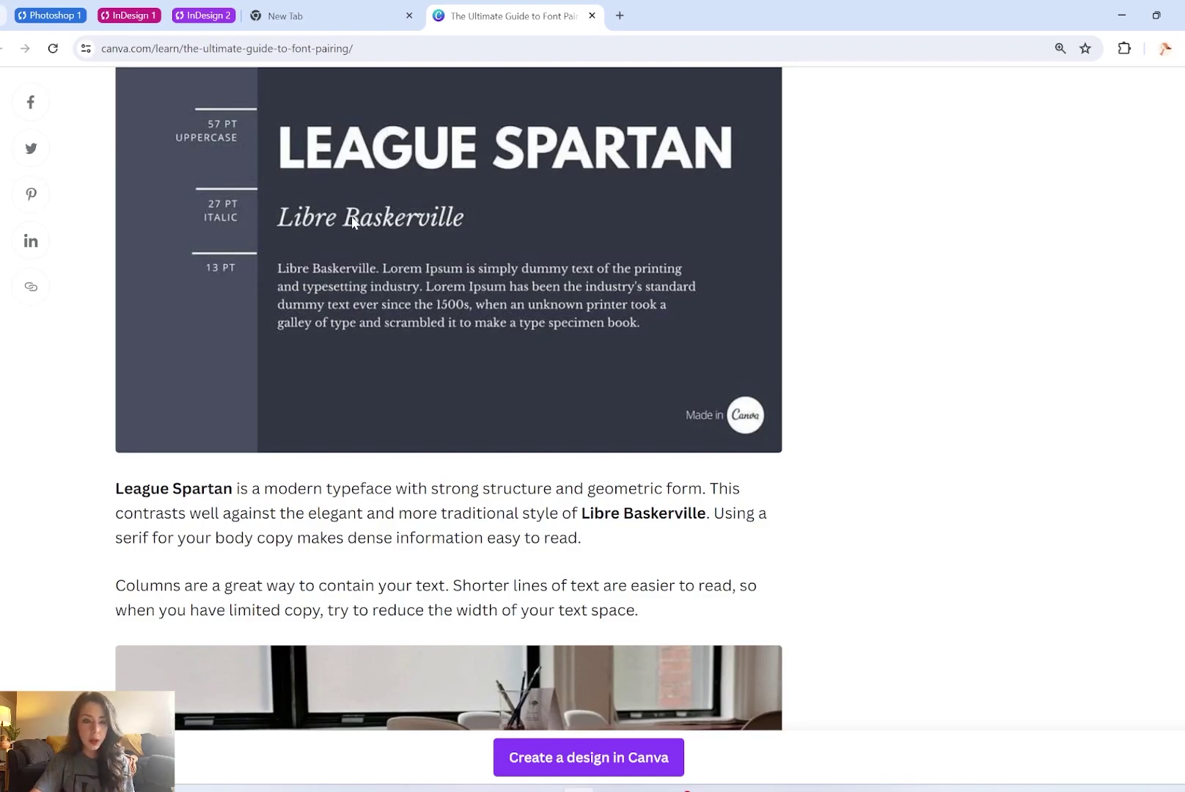
{"action": "scroll", "coordinate": [474, 306], "scroll_direction": "down", "scroll_amount": 9}
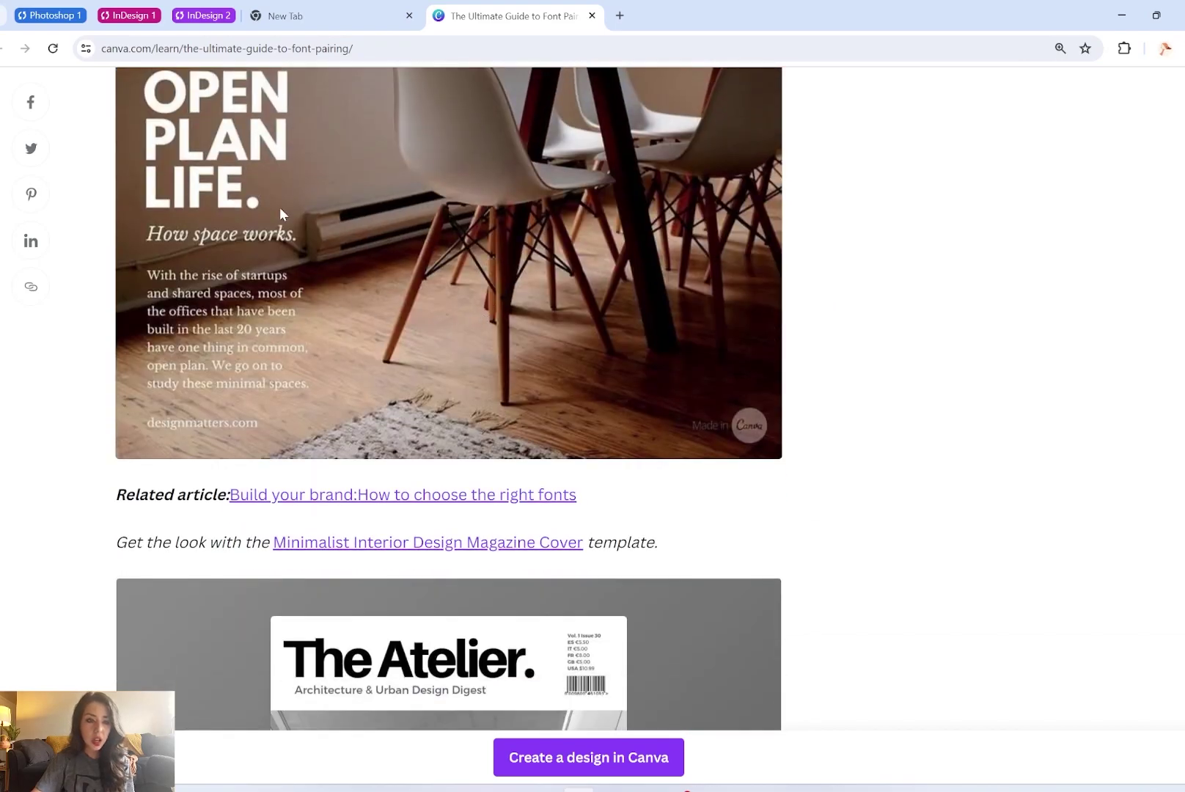
{"action": "scroll", "coordinate": [220, 220], "scroll_direction": "up", "scroll_amount": 1}
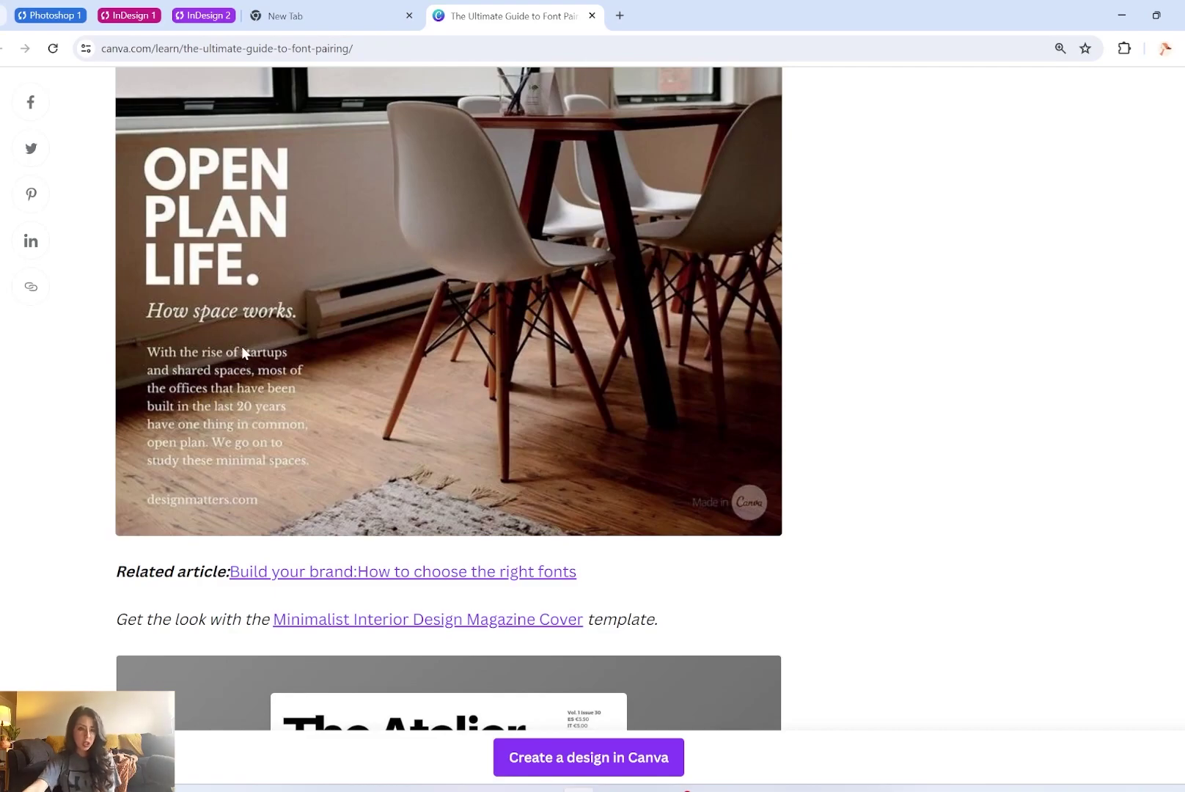
{"action": "scroll", "coordinate": [244, 353], "scroll_direction": "down", "scroll_amount": 14}
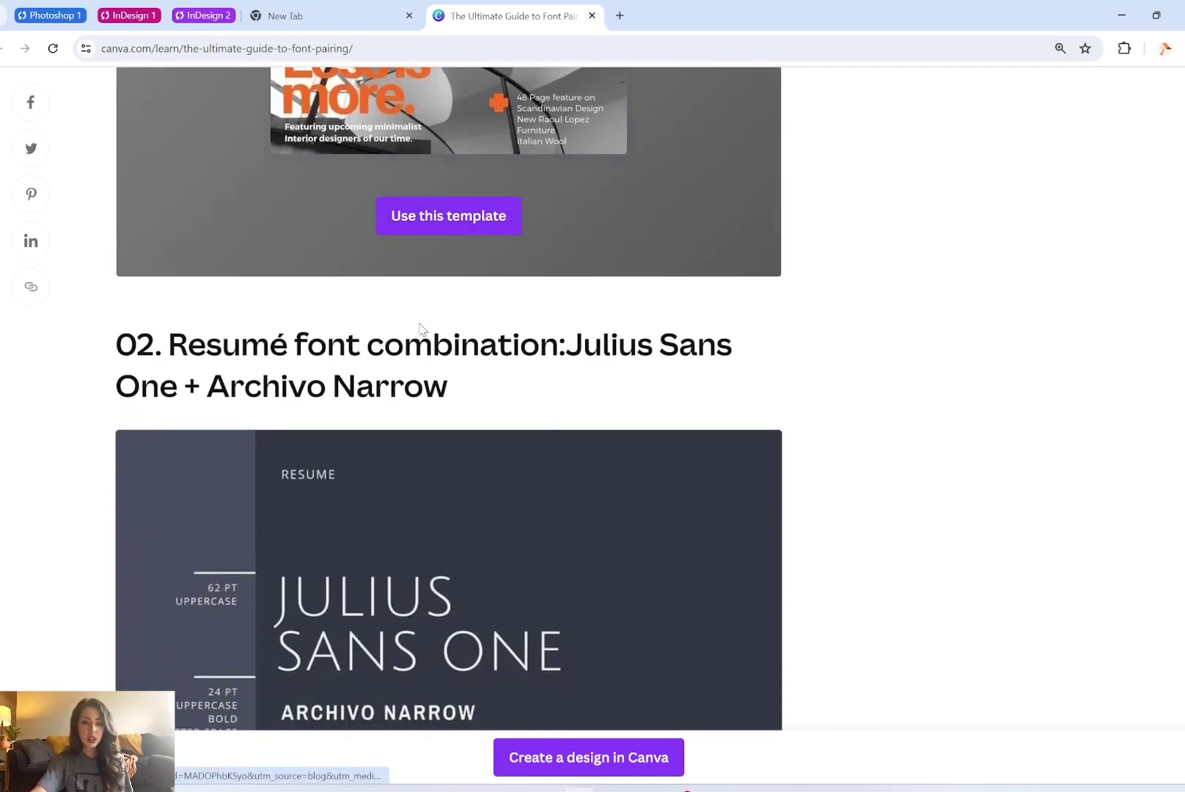
{"action": "scroll", "coordinate": [422, 324], "scroll_direction": "down", "scroll_amount": 3}
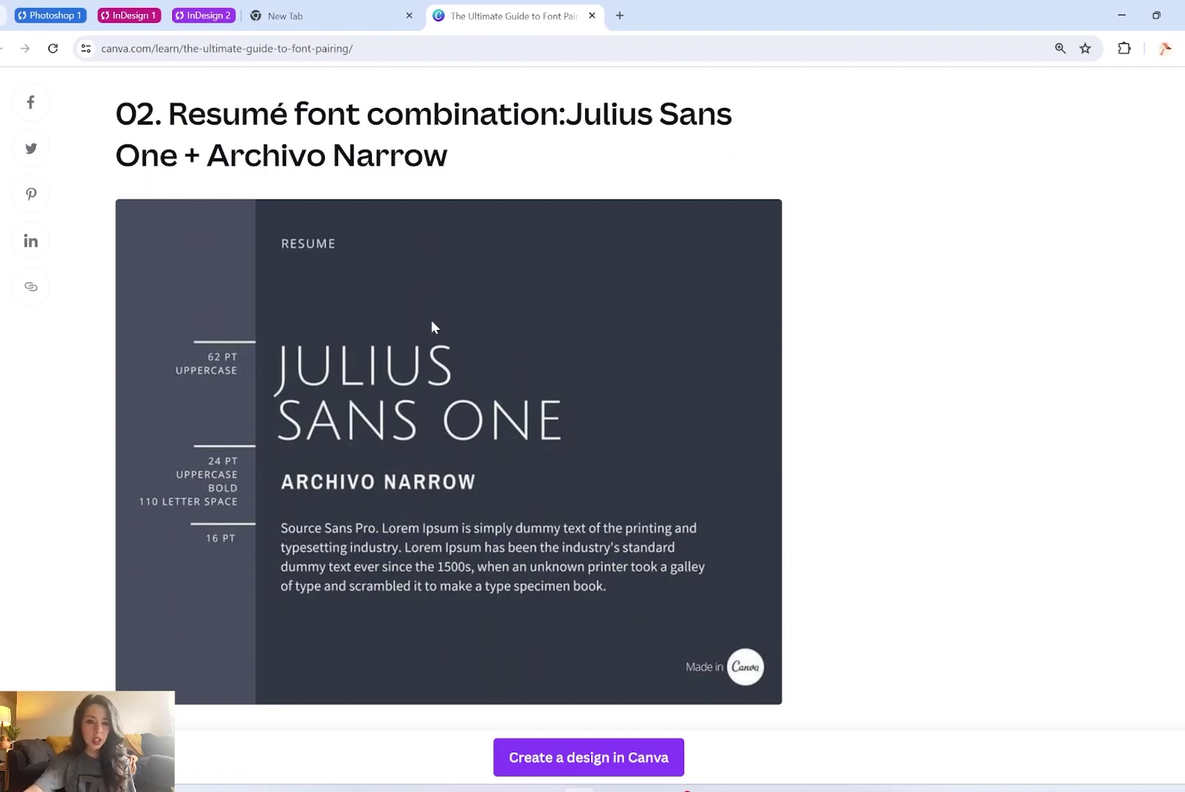
{"action": "scroll", "coordinate": [454, 322], "scroll_direction": "down", "scroll_amount": 2}
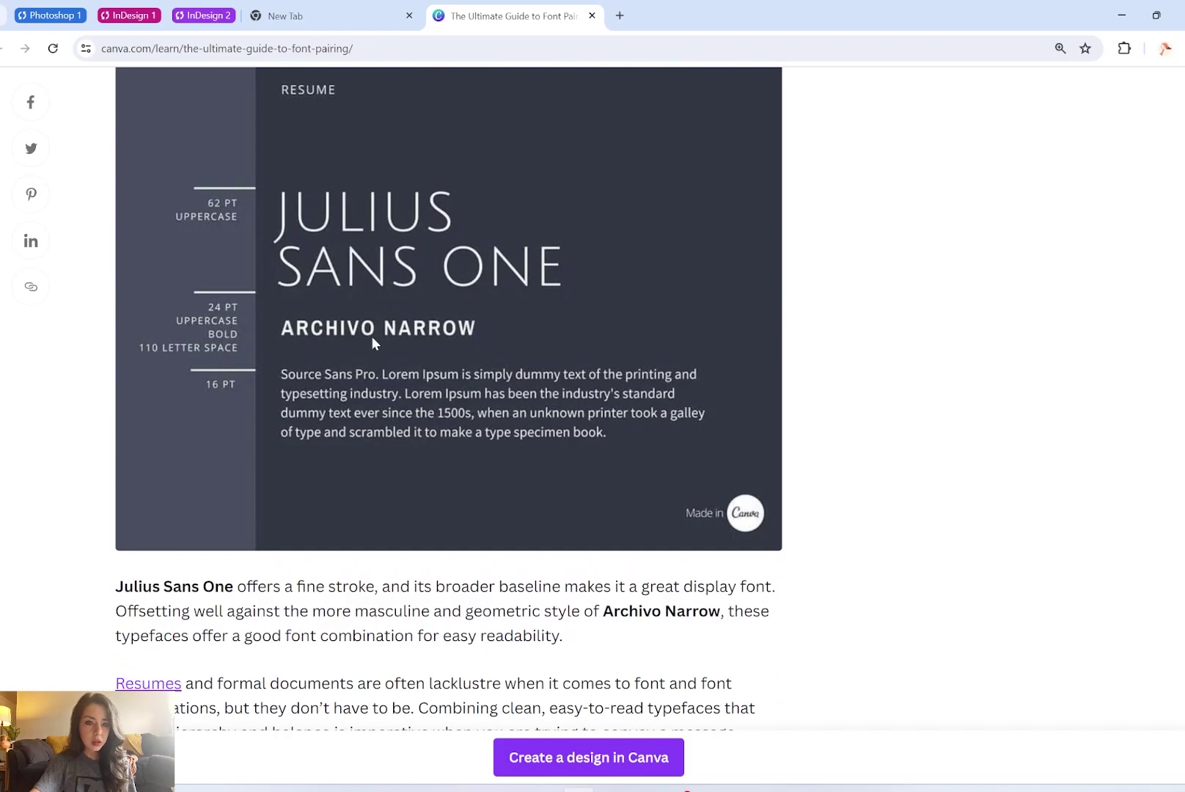
Look through the Archivo Black, Libre Baskerville eBook, and Bebas Neue with Montserrat combinations and their sample designs
{"action": "scroll", "coordinate": [389, 352], "scroll_direction": "down", "scroll_amount": 5}
{"action": "scroll", "coordinate": [437, 383], "scroll_direction": "down", "scroll_amount": 12}
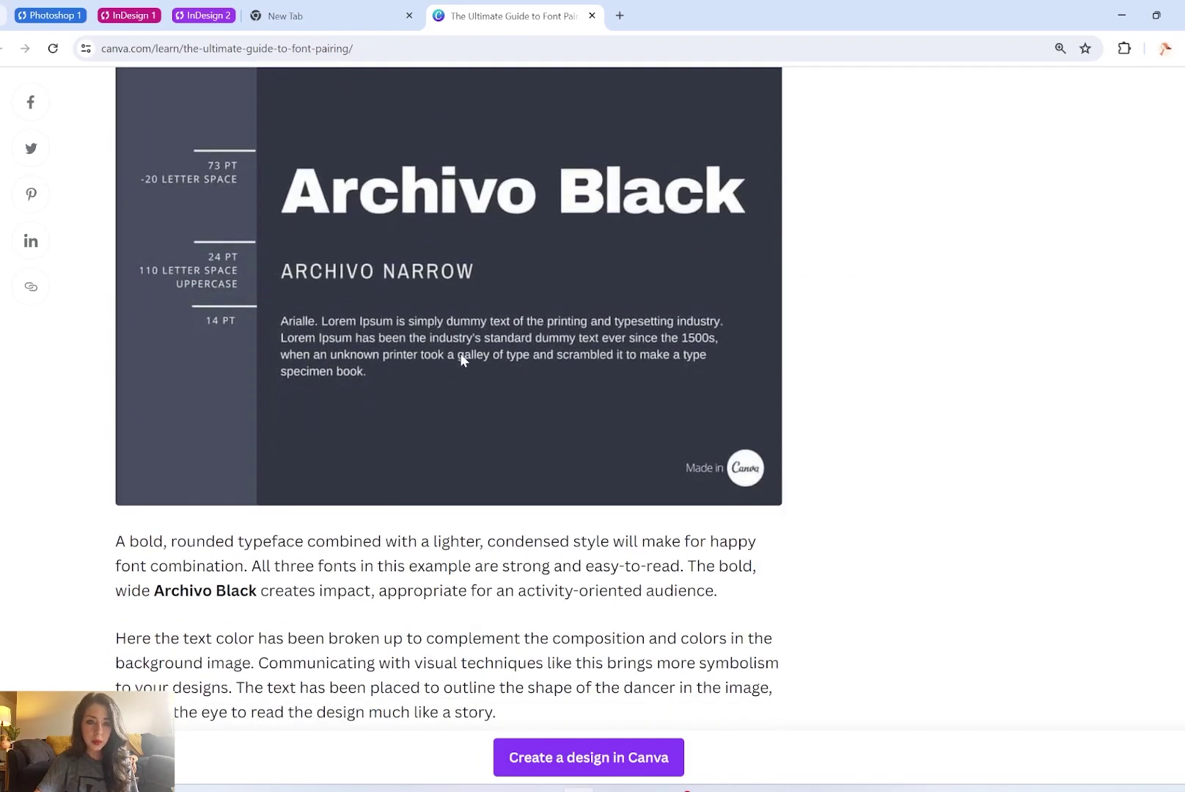
{"action": "scroll", "coordinate": [458, 356], "scroll_direction": "down", "scroll_amount": 16}
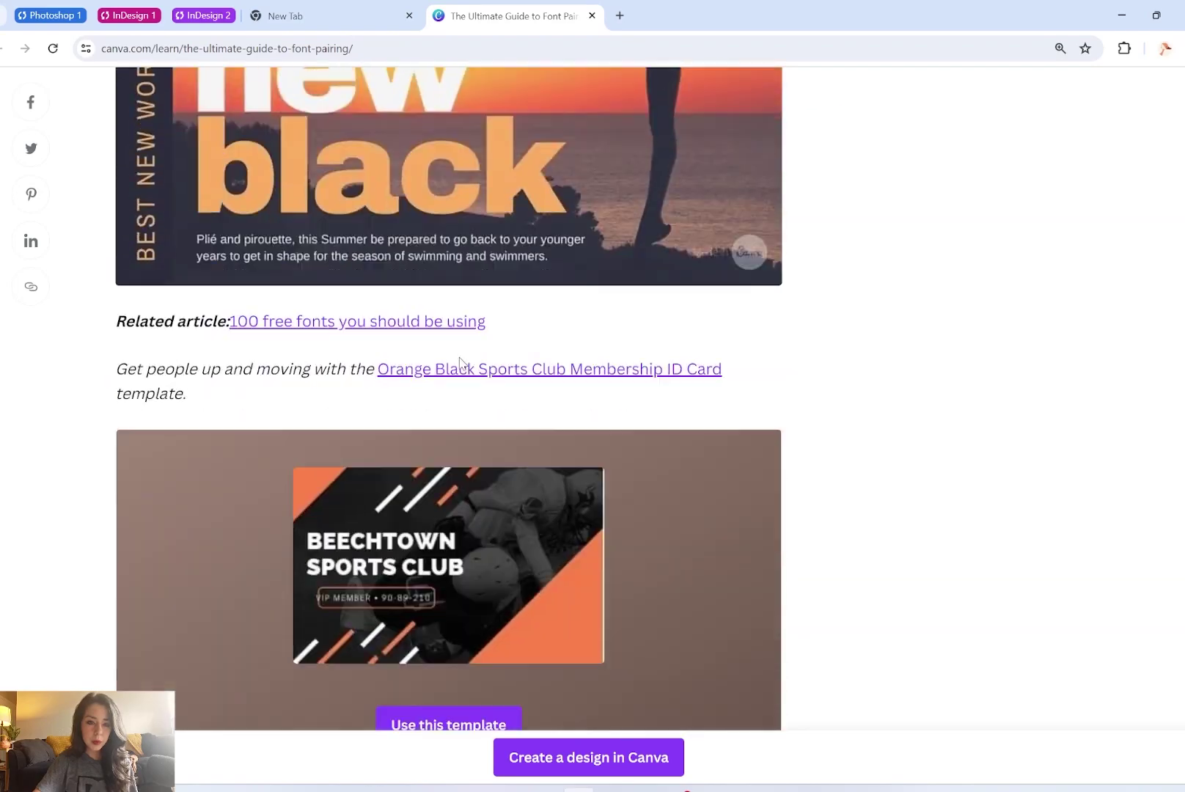
{"action": "scroll", "coordinate": [458, 358], "scroll_direction": "down", "scroll_amount": 3}
{"action": "scroll", "coordinate": [533, 313], "scroll_direction": "down", "scroll_amount": 6}
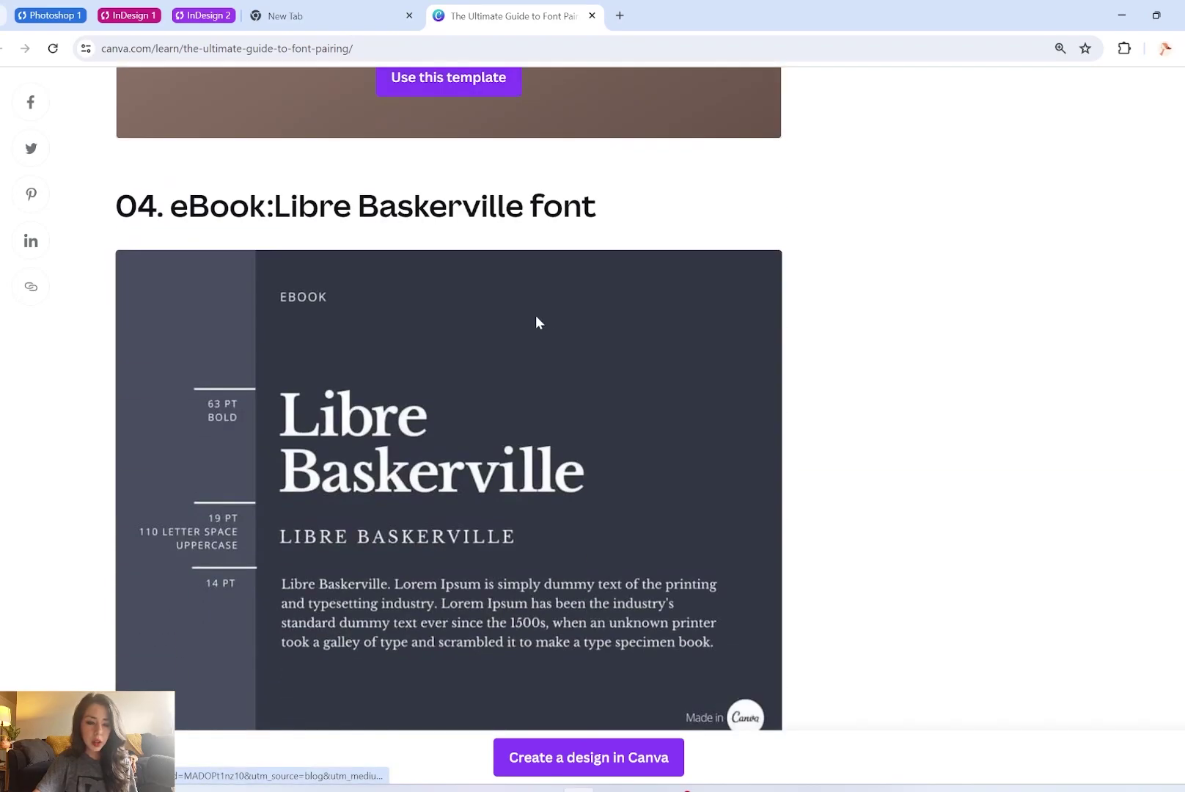
{"action": "scroll", "coordinate": [554, 342], "scroll_direction": "down", "scroll_amount": 1}
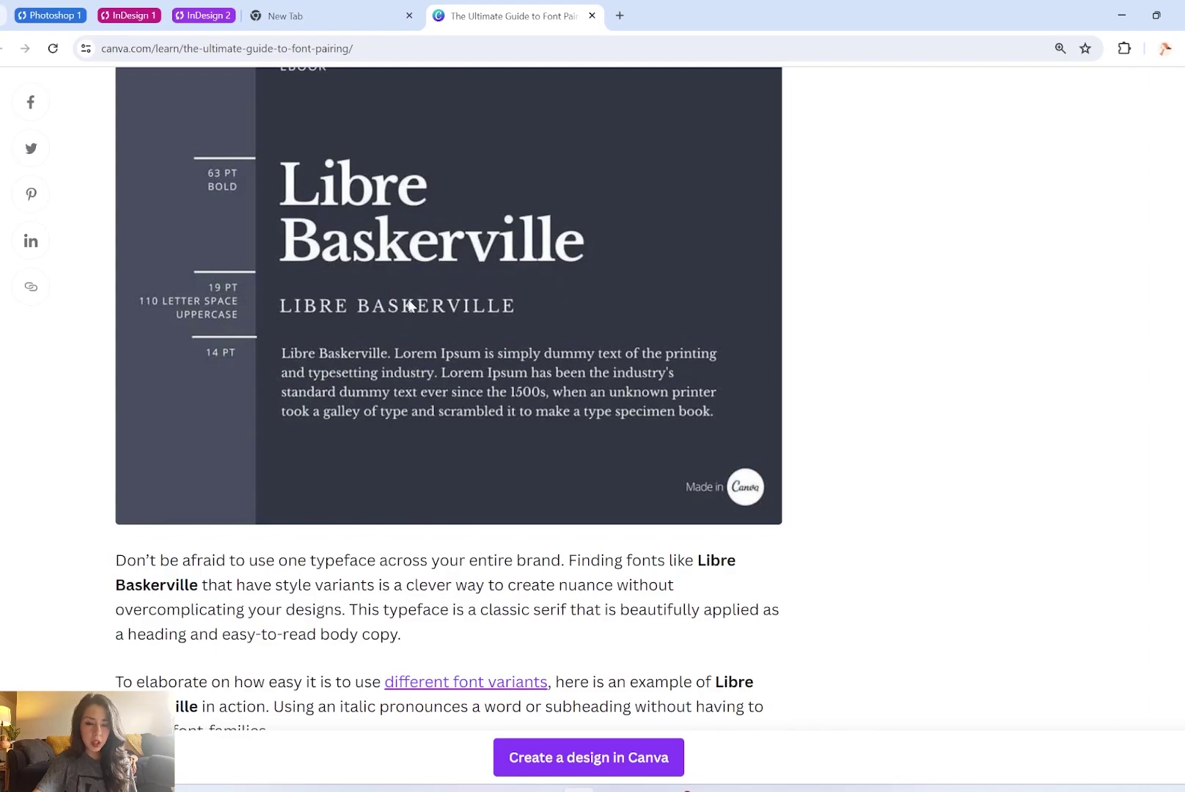
{"action": "scroll", "coordinate": [389, 317], "scroll_direction": "down", "scroll_amount": 10}
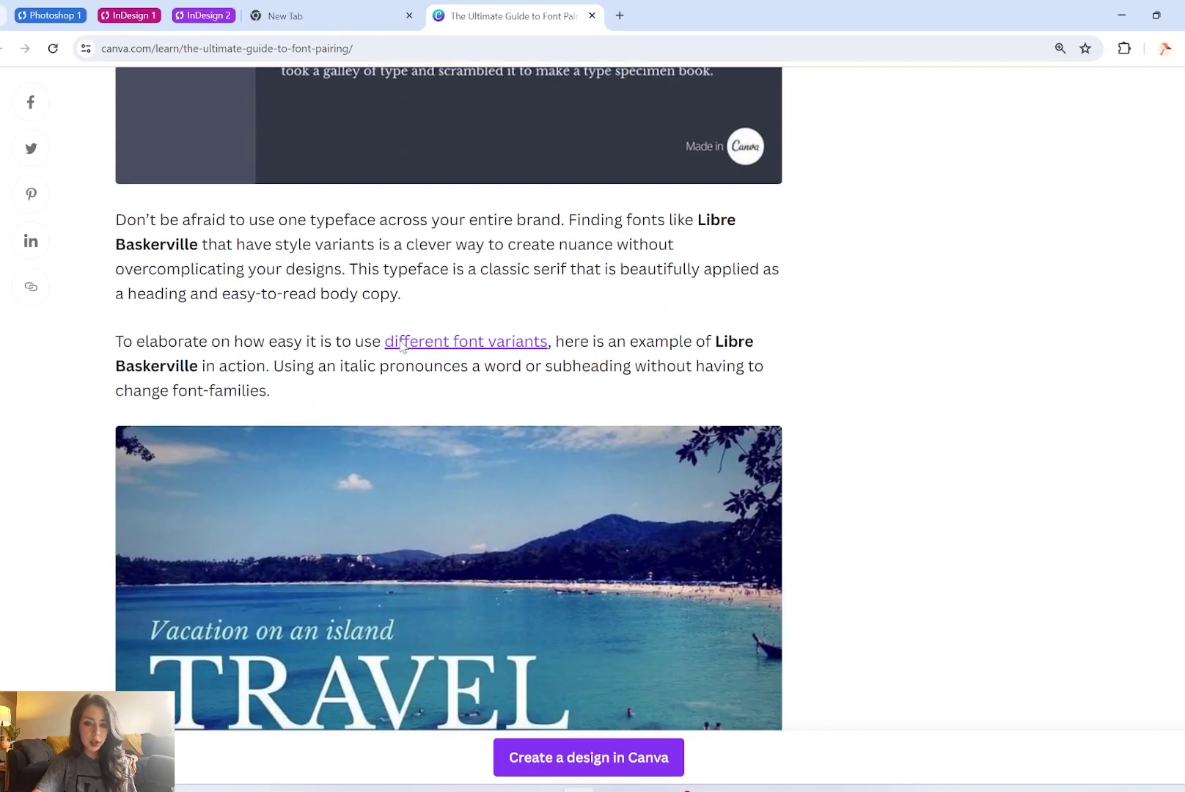
{"action": "scroll", "coordinate": [400, 344], "scroll_direction": "down", "scroll_amount": 10}
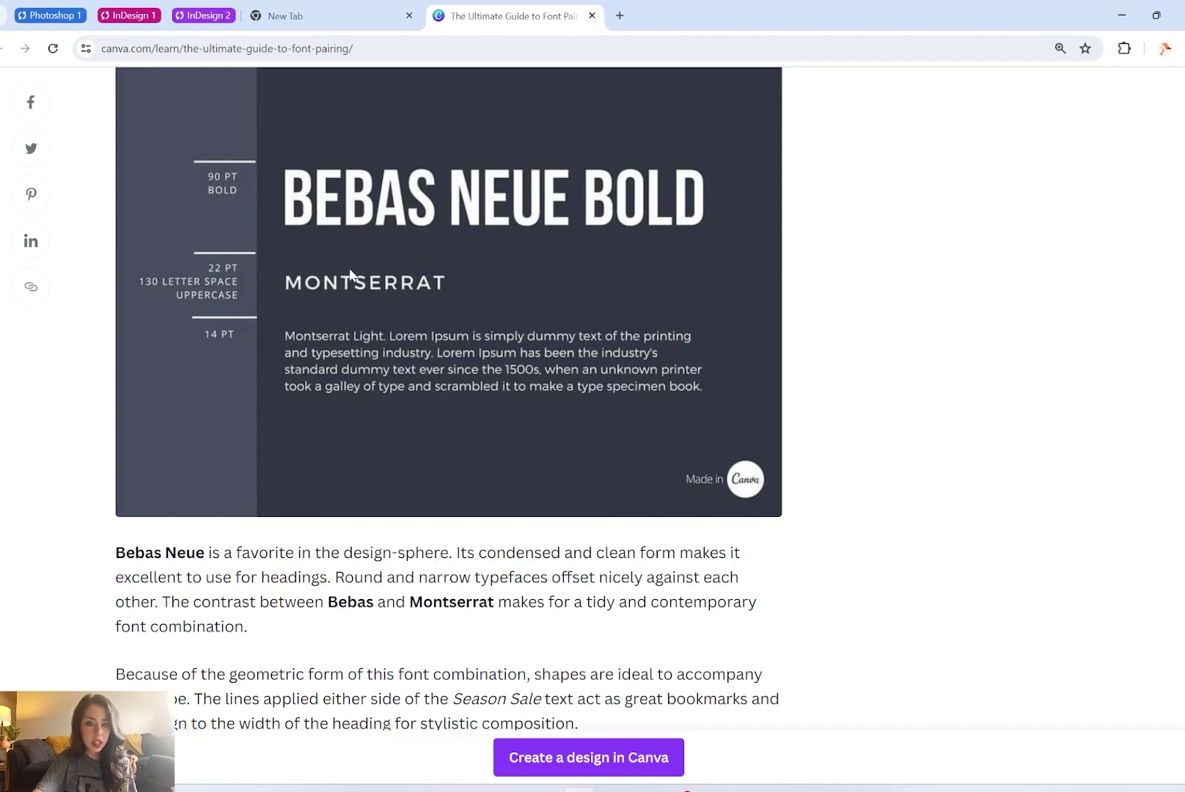
{"action": "scroll", "coordinate": [359, 291], "scroll_direction": "down", "scroll_amount": 10}
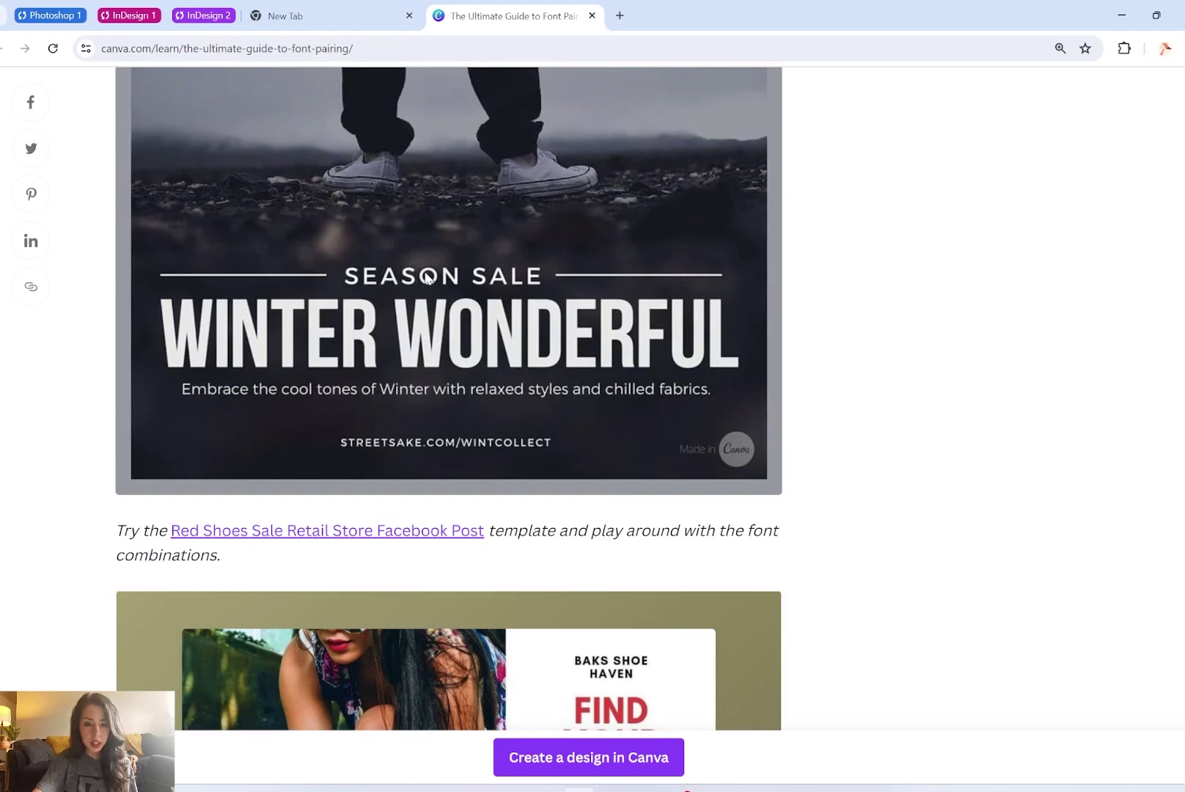
{"action": "scroll", "coordinate": [449, 392], "scroll_direction": "down", "scroll_amount": 8}
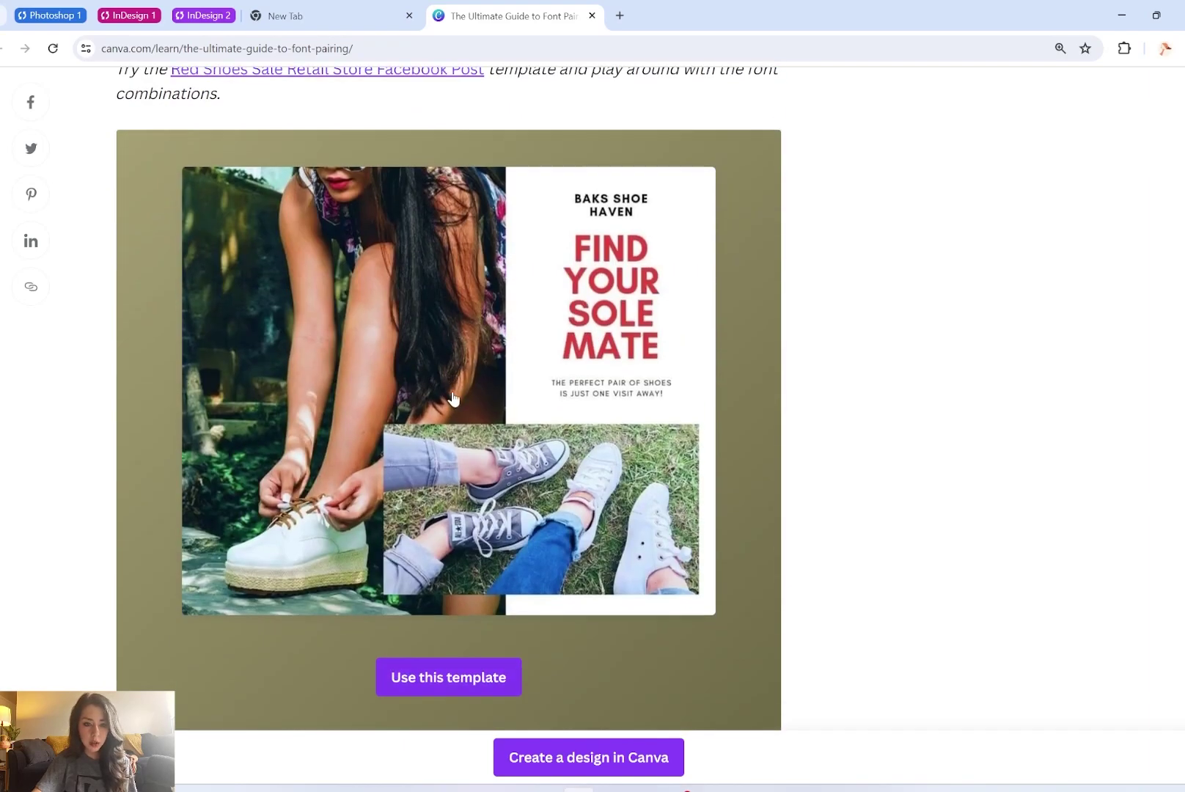
{"action": "scroll", "coordinate": [458, 400], "scroll_direction": "down", "scroll_amount": 7}
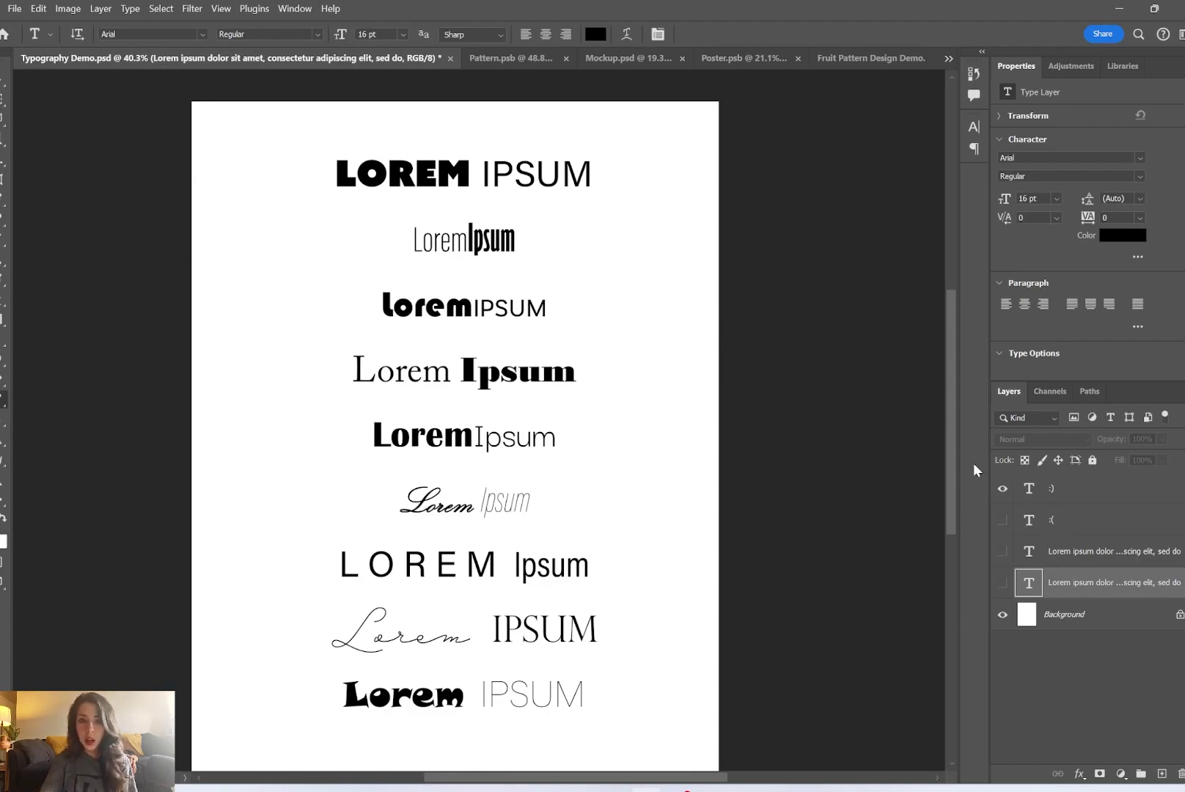
Switch back to Photoshop and inspect the fonts of both words in the first LOREM IPSUM line of the font pairing list
{"action": "left_click", "coordinate": [425, 174]}
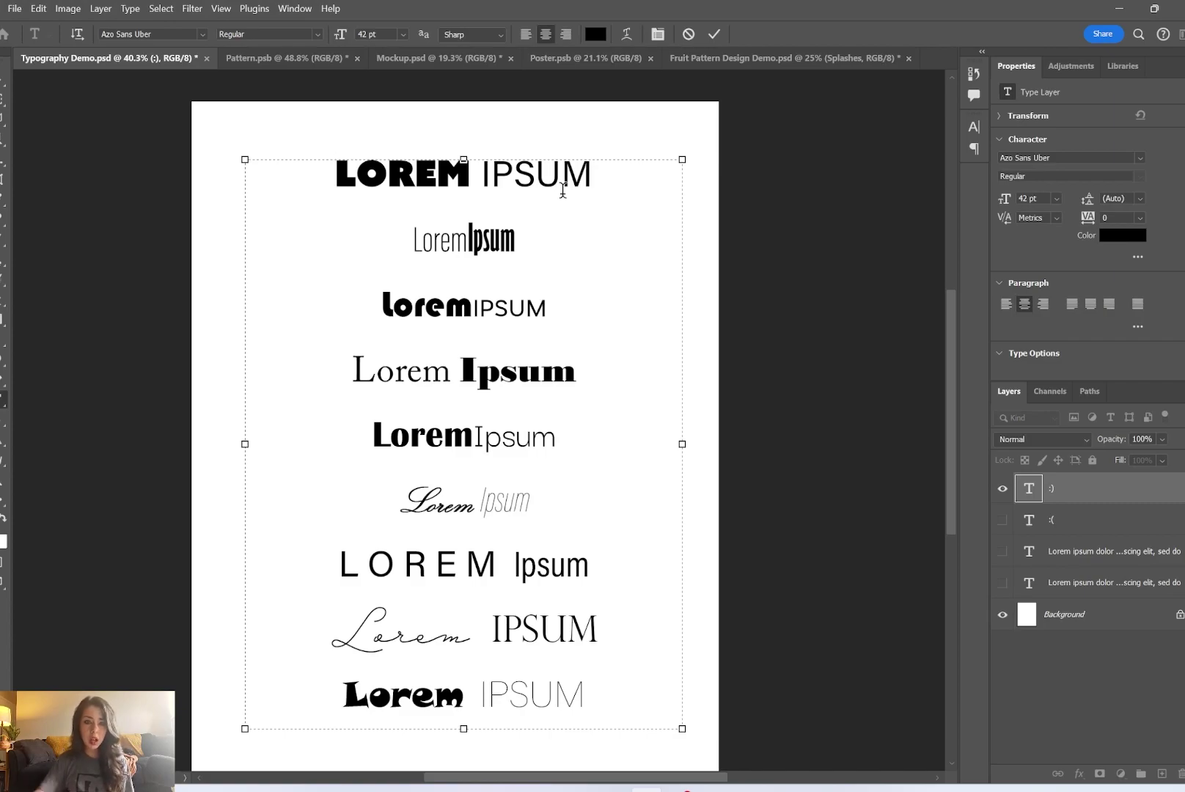
{"action": "left_click_drag", "start_coordinate": [332, 174], "coordinate": [600, 182]}
{"action": "left_click", "coordinate": [488, 176]}
{"action": "left_click", "coordinate": [592, 185]}
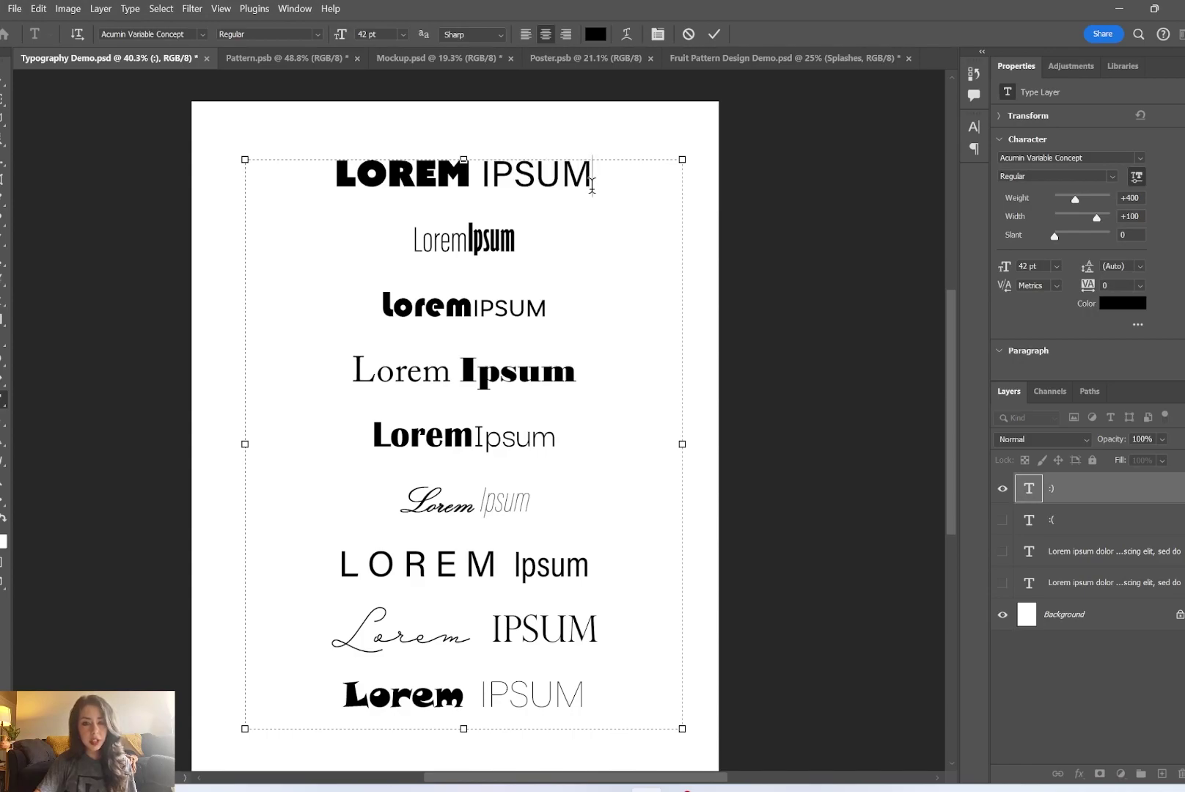
{"action": "left_click_drag", "start_coordinate": [335, 172], "coordinate": [624, 164]}
{"action": "left_click", "coordinate": [624, 164]}
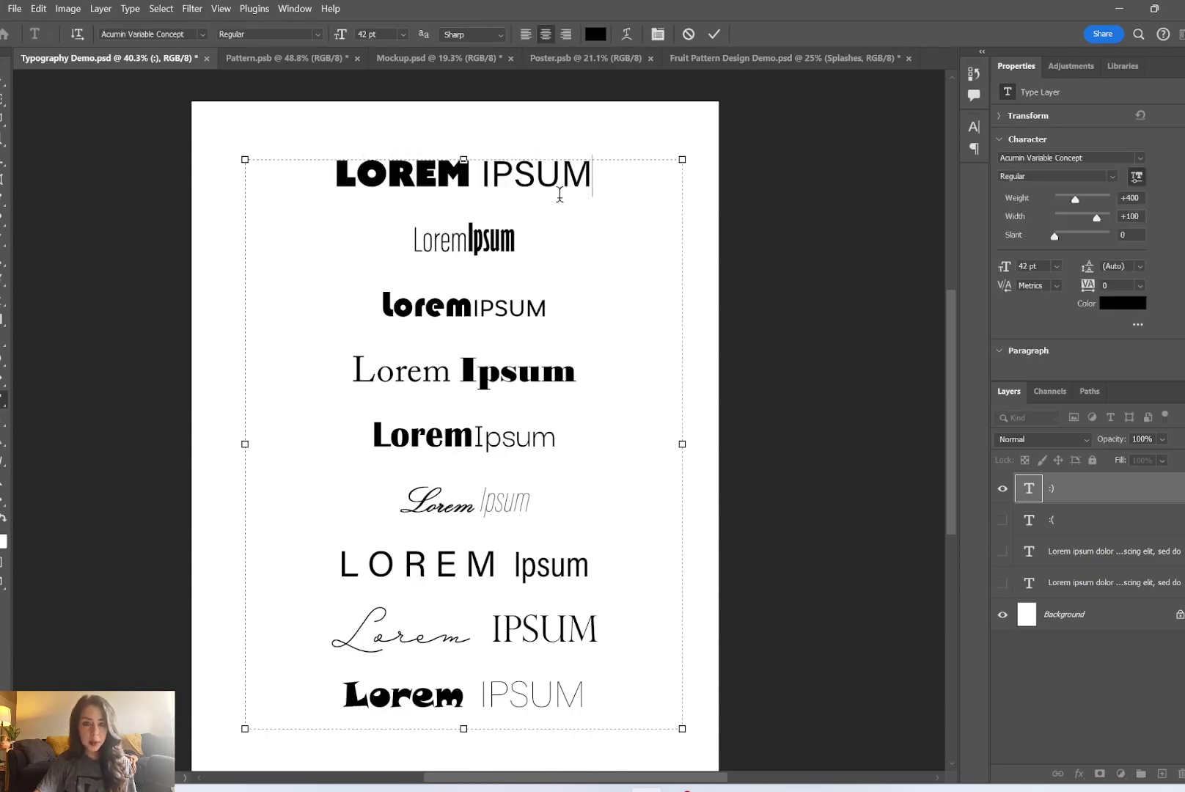
{"action": "left_click", "coordinate": [356, 180]}
{"action": "left_click", "coordinate": [519, 178]}
{"action": "left_click", "coordinate": [420, 176]}
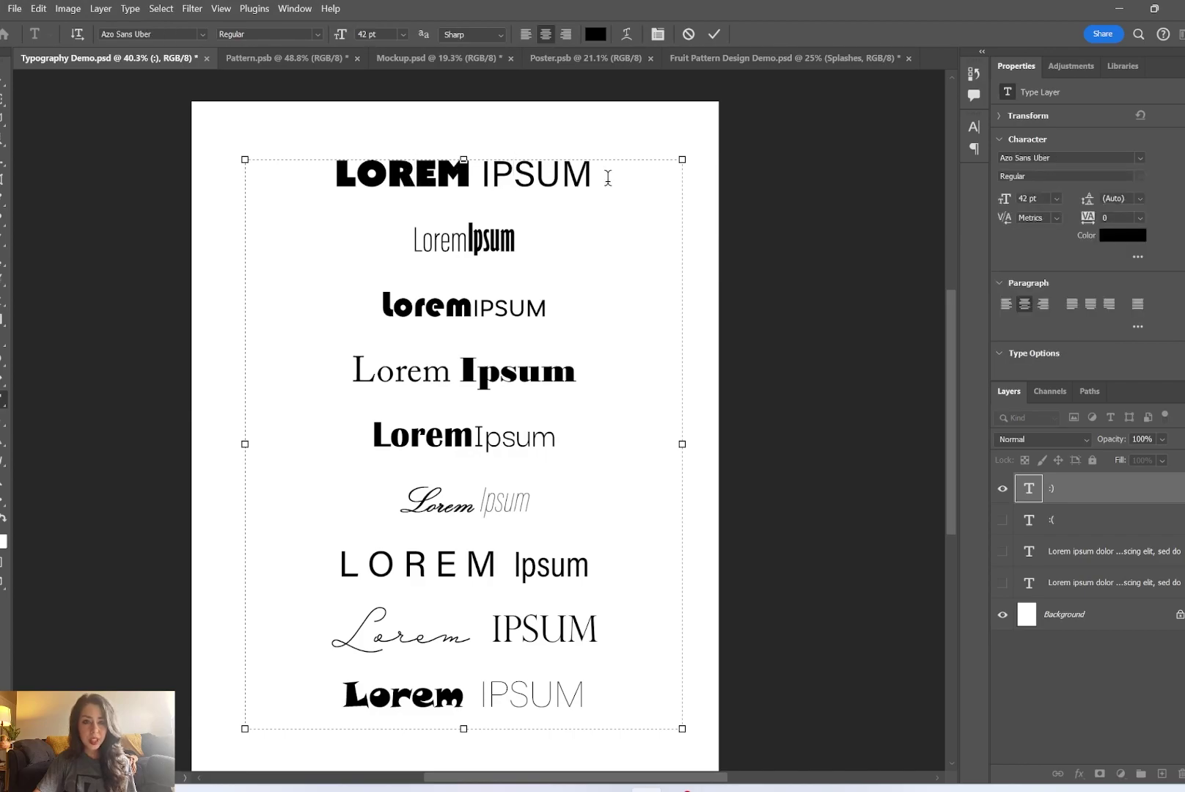
Inspect the fonts of the words in the second and third Lorem Ipsum pairings of the list
{"action": "left_click_drag", "start_coordinate": [410, 234], "coordinate": [525, 242]}
{"action": "left_click", "coordinate": [414, 239]}
{"action": "left_click", "coordinate": [525, 242]}
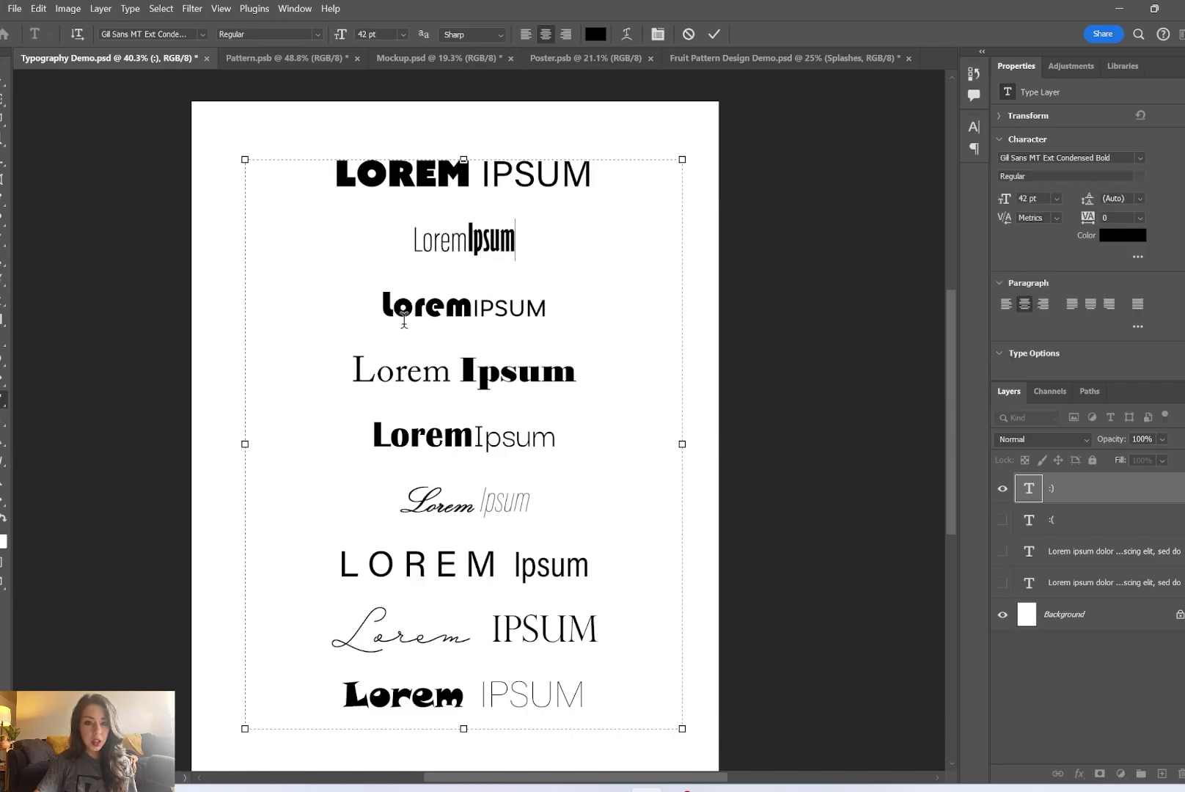
{"action": "left_click_drag", "start_coordinate": [380, 308], "coordinate": [473, 312]}
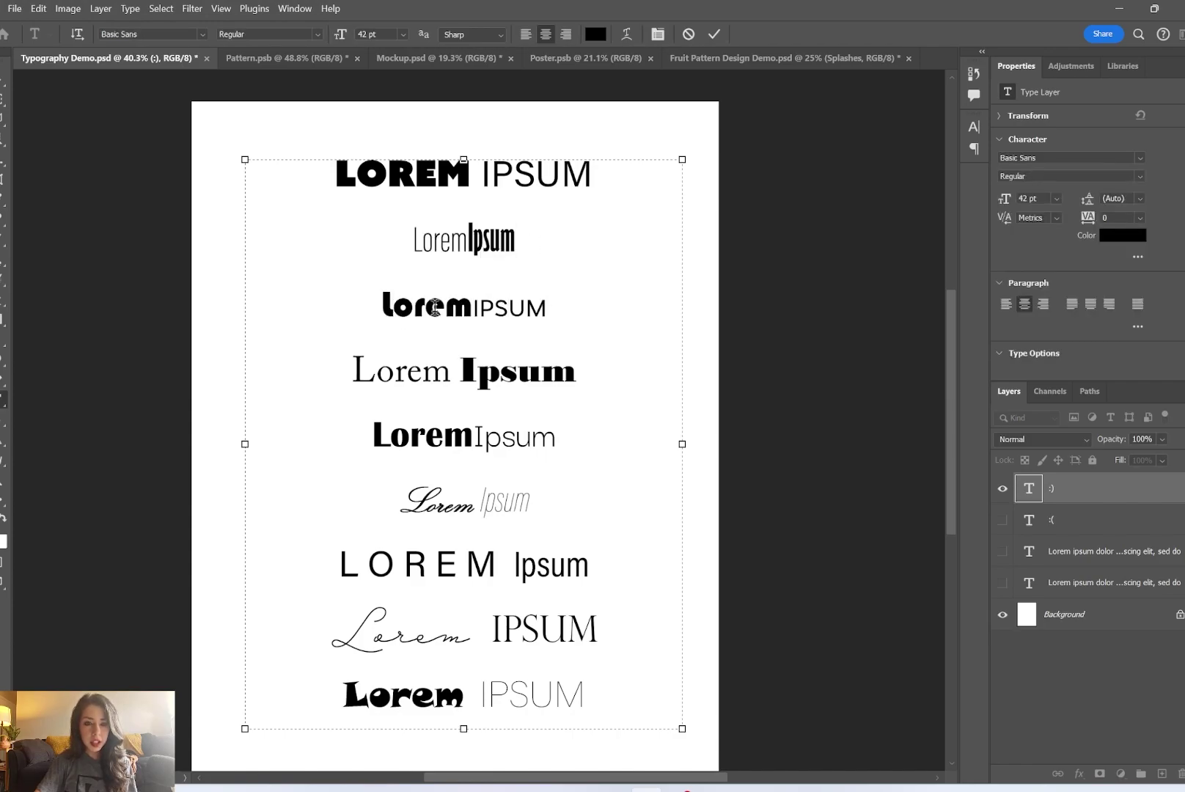
{"action": "key", "text": "Down"}
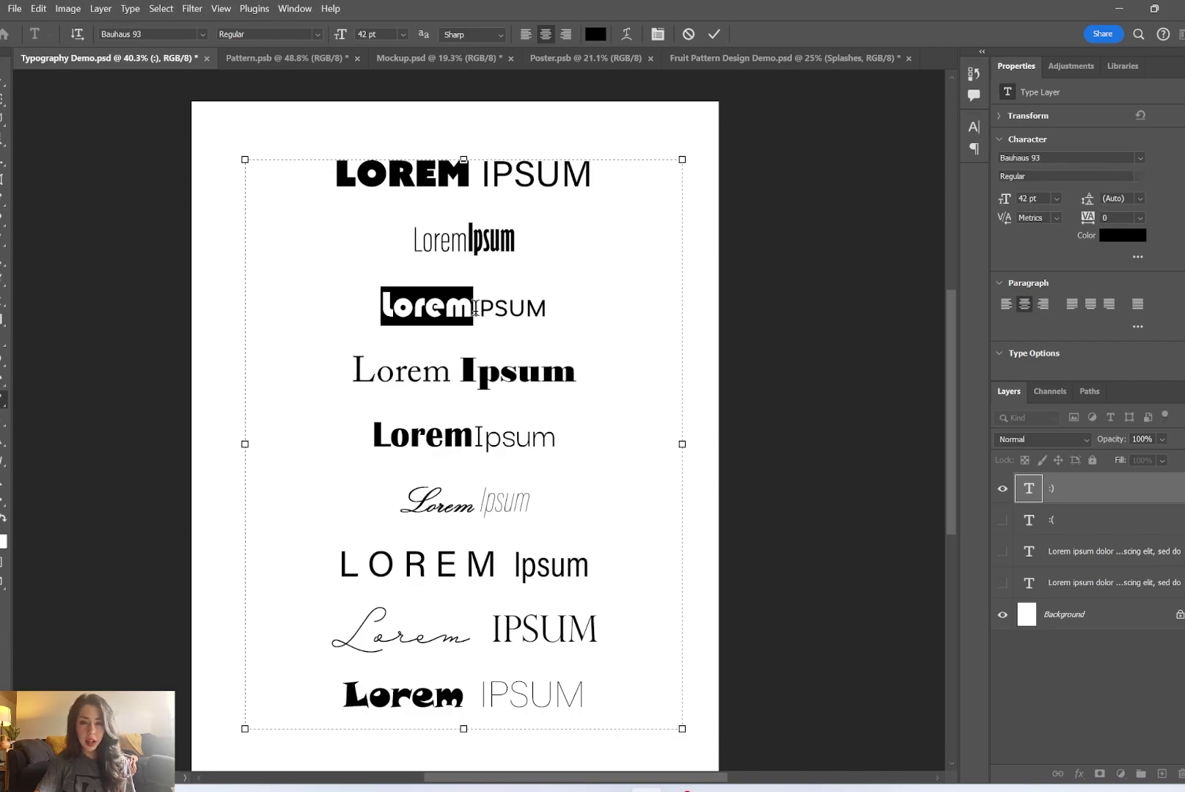
{"action": "left_click", "coordinate": [476, 308]}
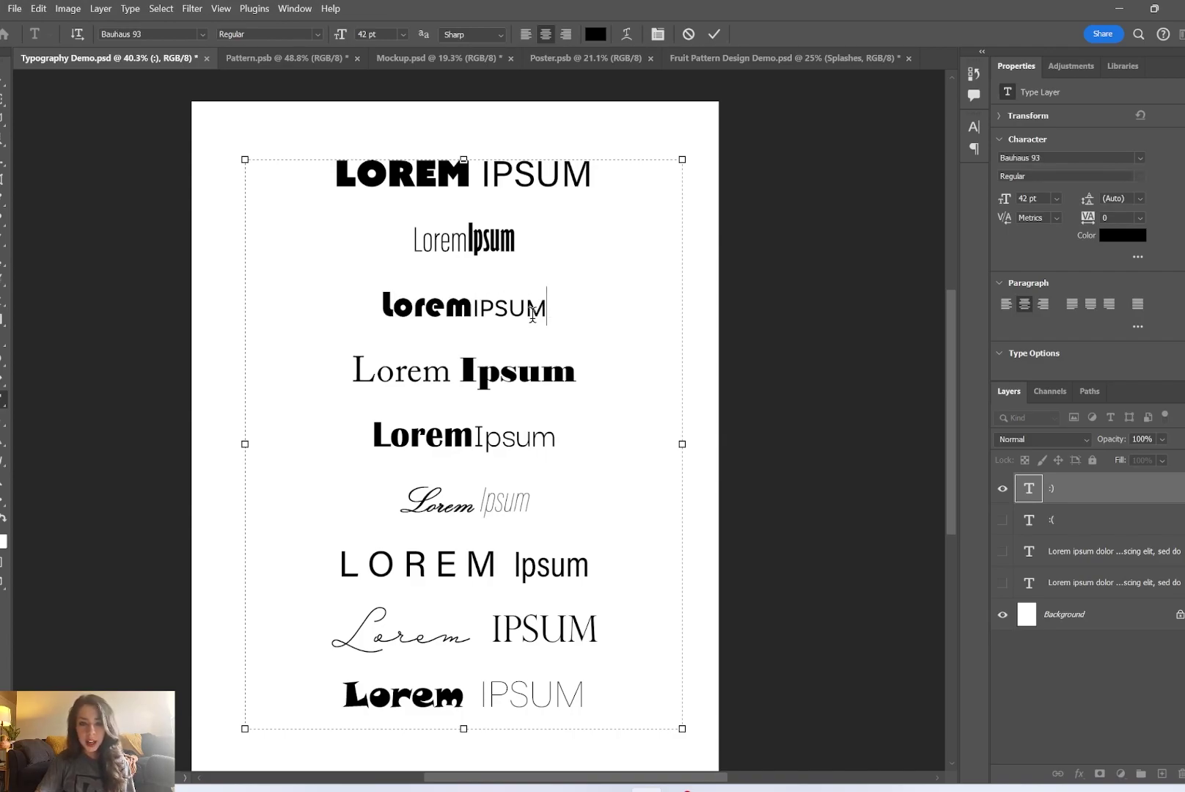
{"action": "left_click_drag", "start_coordinate": [548, 308], "coordinate": [474, 309]}
{"action": "left_click", "coordinate": [507, 305]}
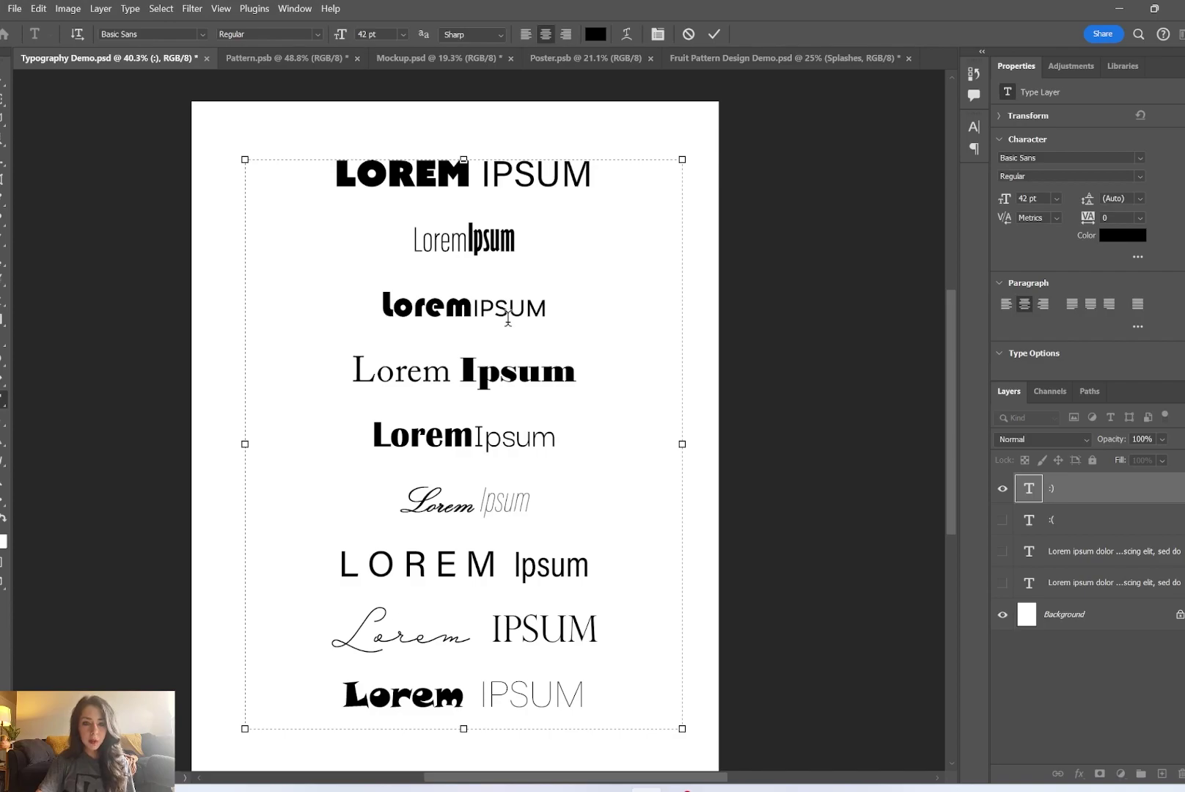
Inspect the fonts of both words in the fourth Lorem Ipsum pairing and compare them with the third pairing
{"action": "left_click", "coordinate": [401, 403]}
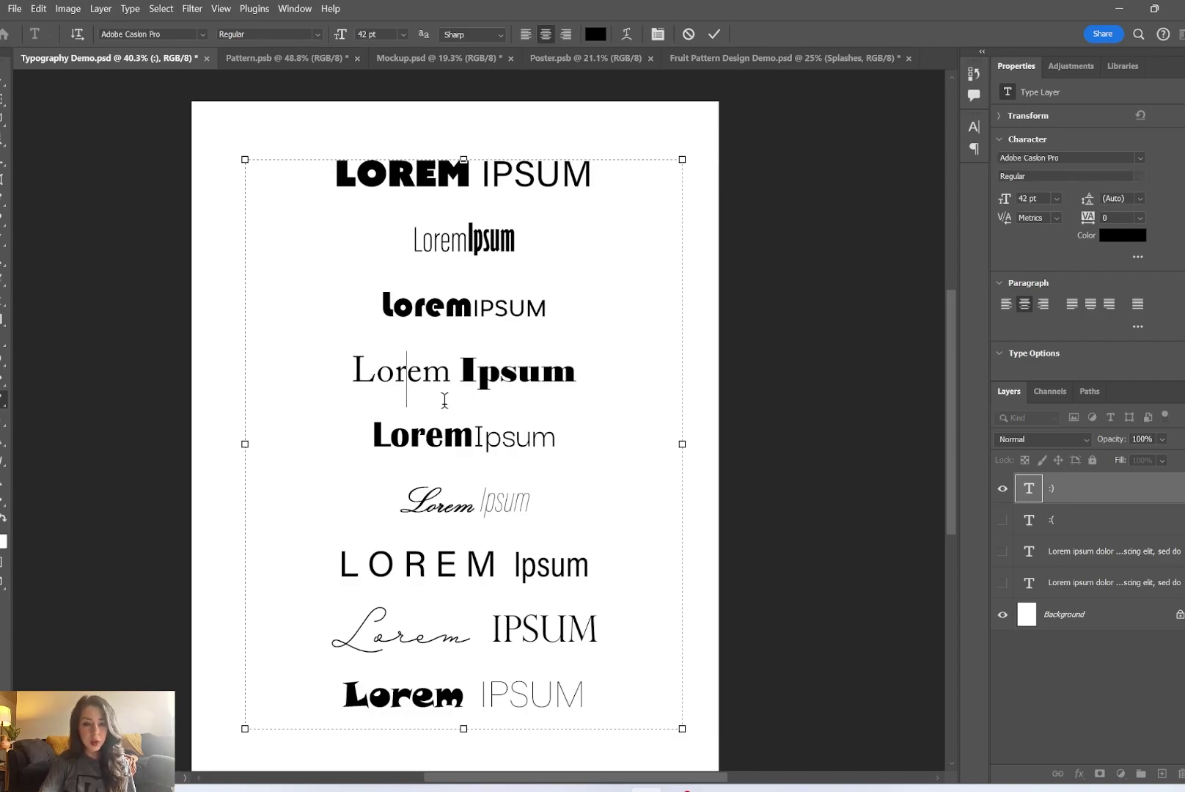
{"action": "left_click_drag", "start_coordinate": [458, 374], "coordinate": [577, 374]}
{"action": "left_click", "coordinate": [577, 374]}
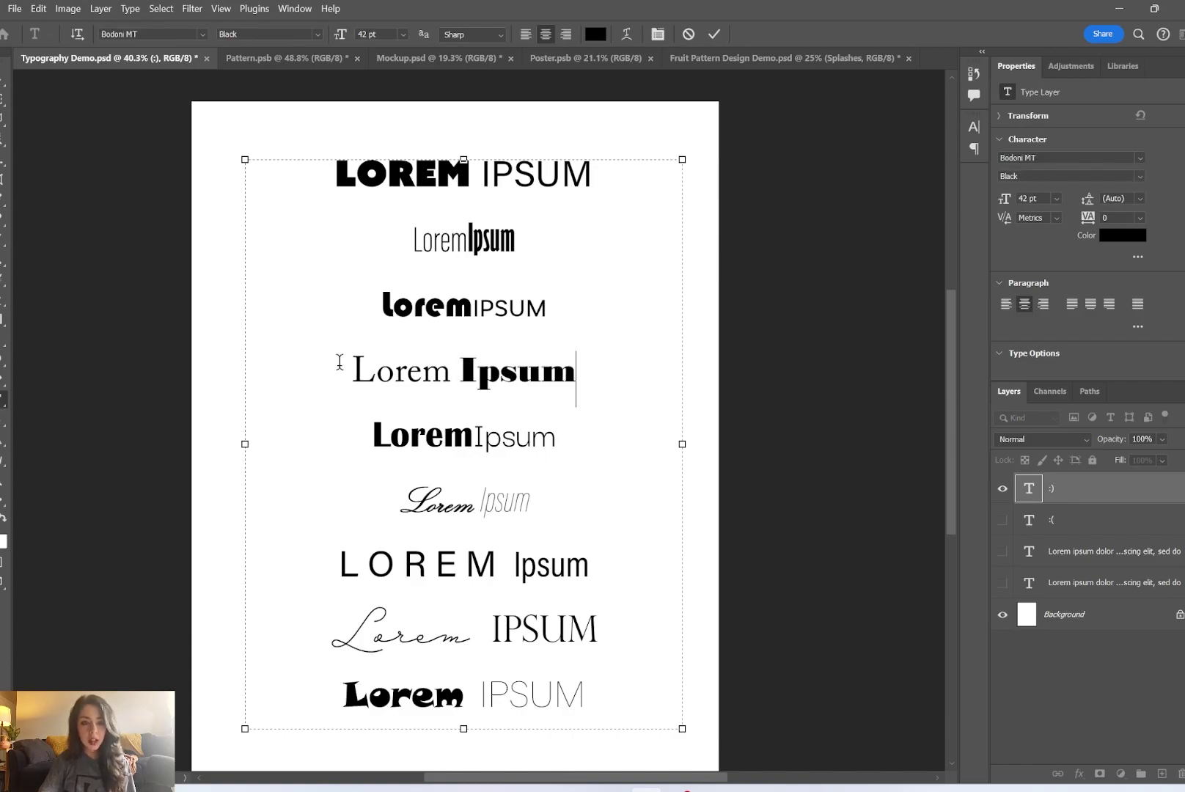
{"action": "left_click_drag", "start_coordinate": [340, 362], "coordinate": [456, 372]}
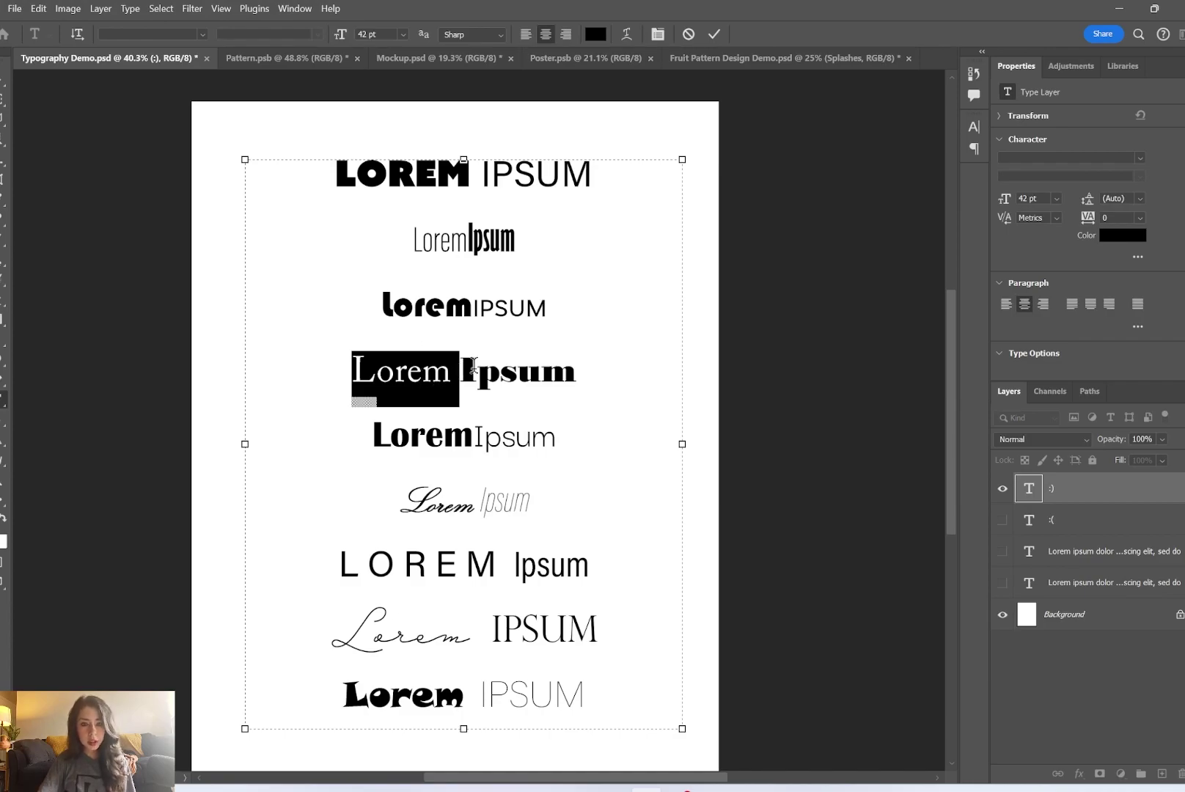
{"action": "left_click", "coordinate": [467, 367]}
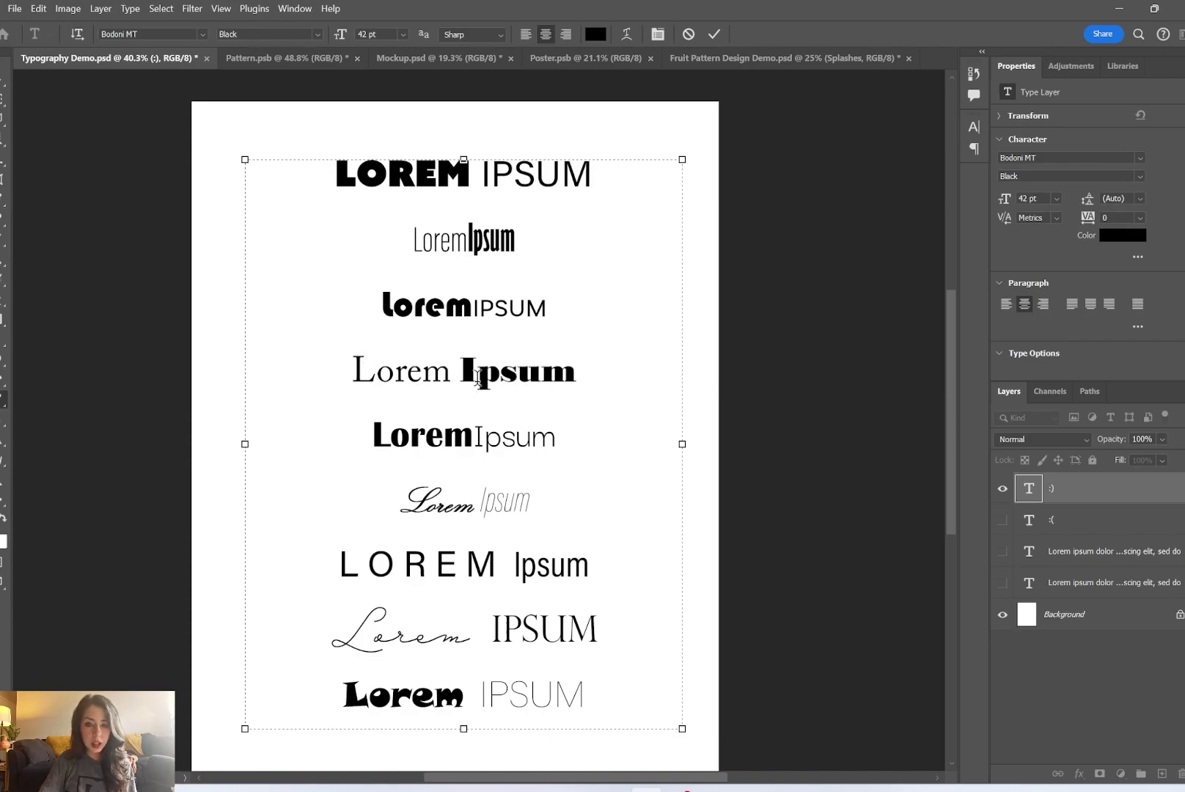
{"action": "left_click_drag", "start_coordinate": [445, 307], "coordinate": [499, 308]}
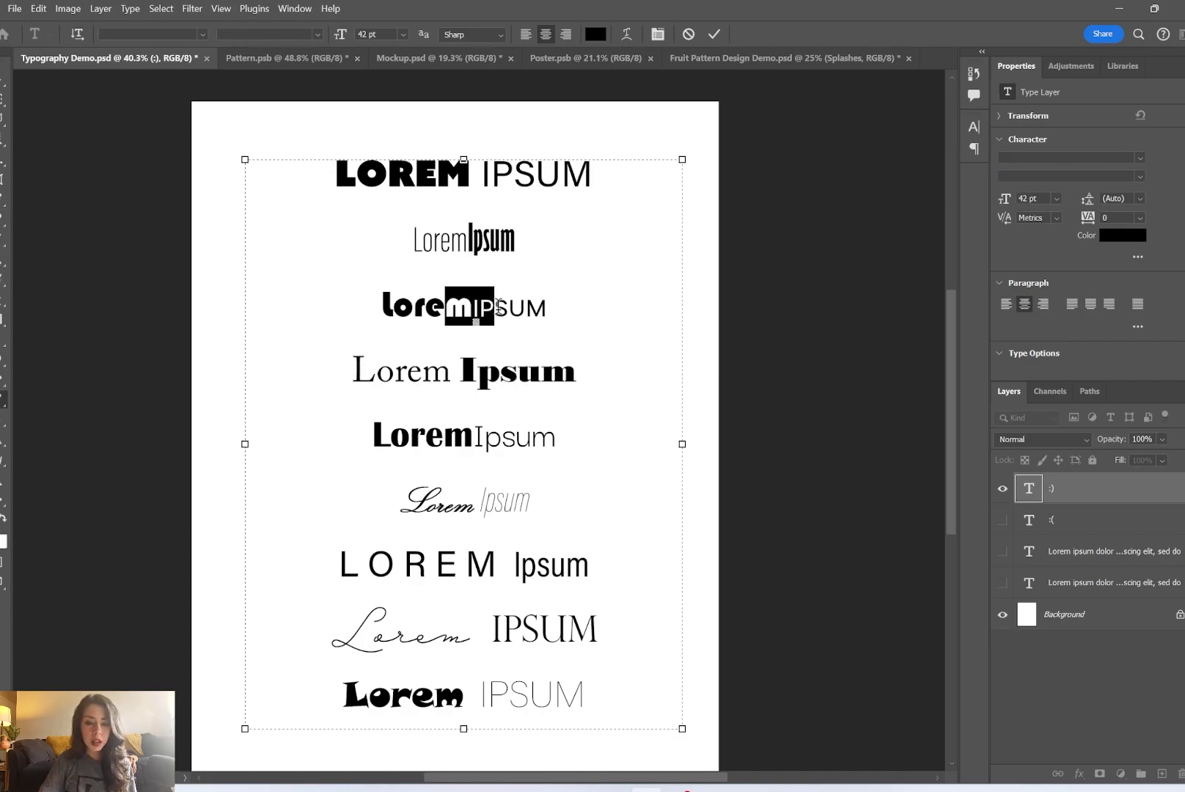
{"action": "left_click", "coordinate": [424, 306]}
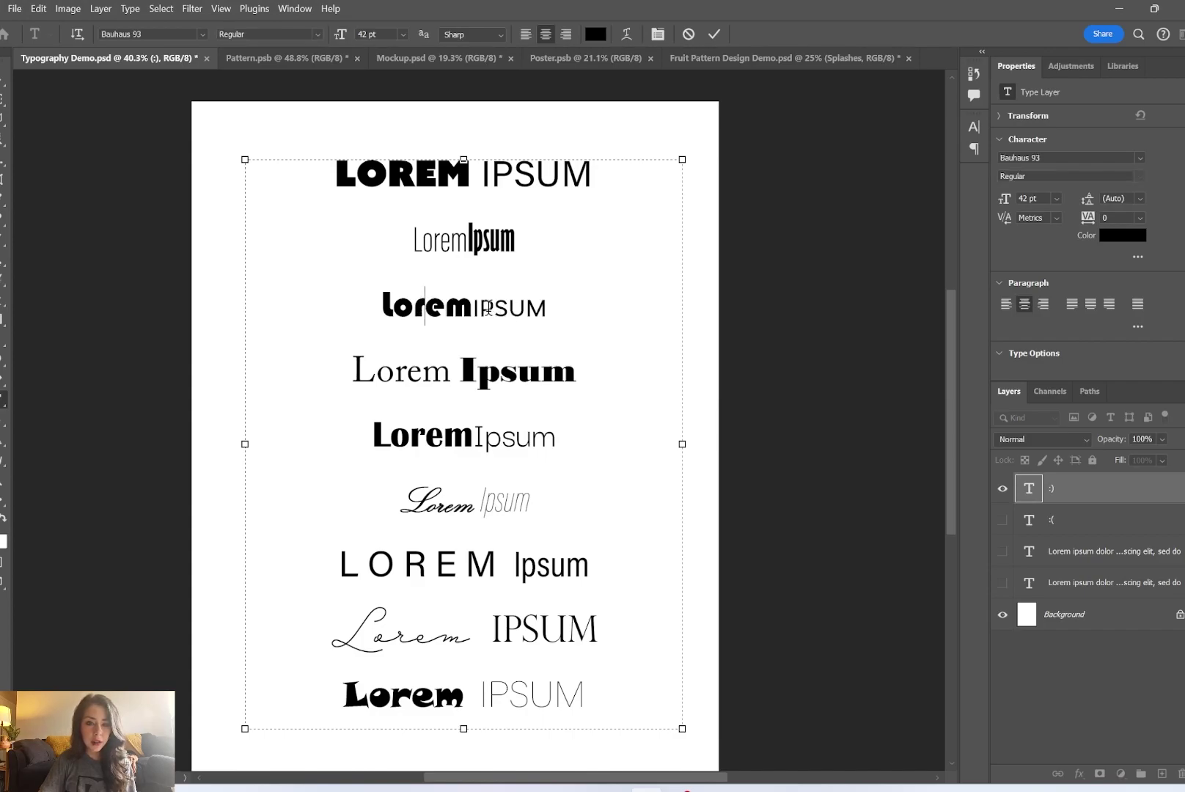
Inspect the fonts of the third Lorem Ipsum pairing and compare them with the second pairing's Ipsum
{"action": "left_click", "coordinate": [526, 307]}
{"action": "left_click_drag", "start_coordinate": [381, 306], "coordinate": [473, 306]}
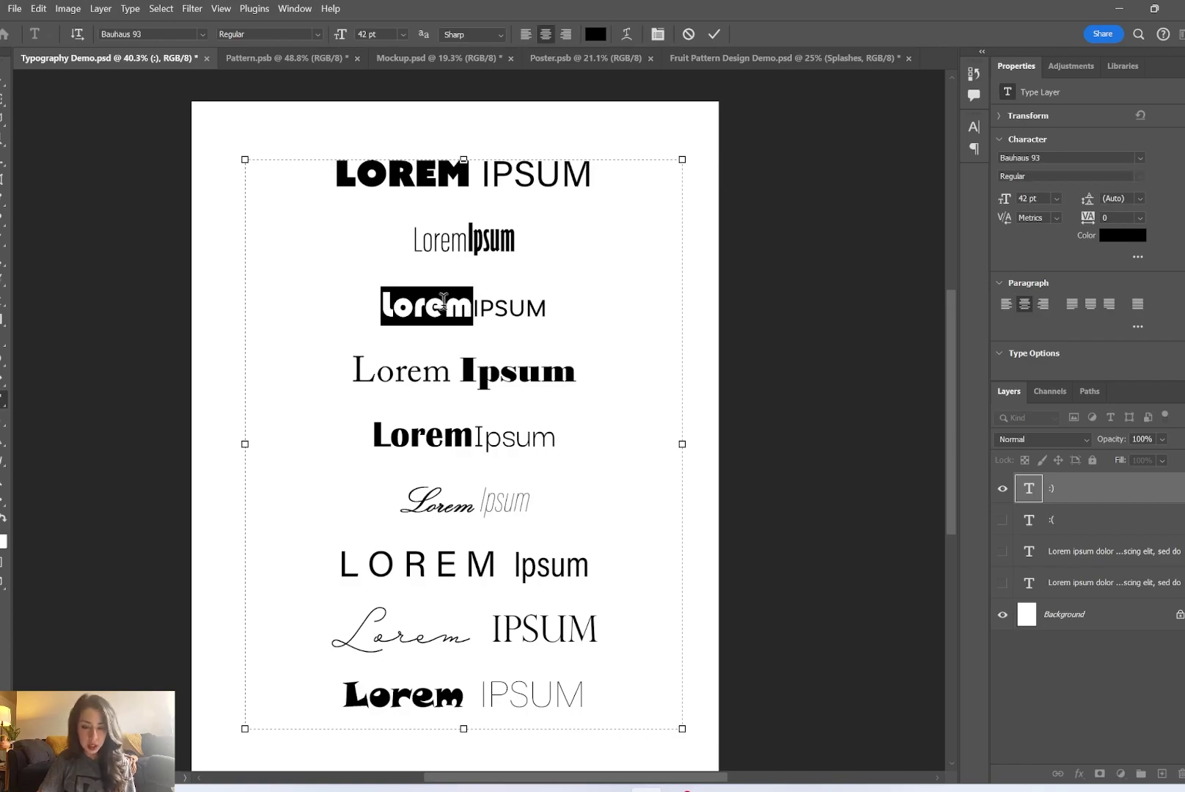
{"action": "left_click", "coordinate": [470, 241]}
{"action": "left_click_drag", "start_coordinate": [520, 249], "coordinate": [470, 233]}
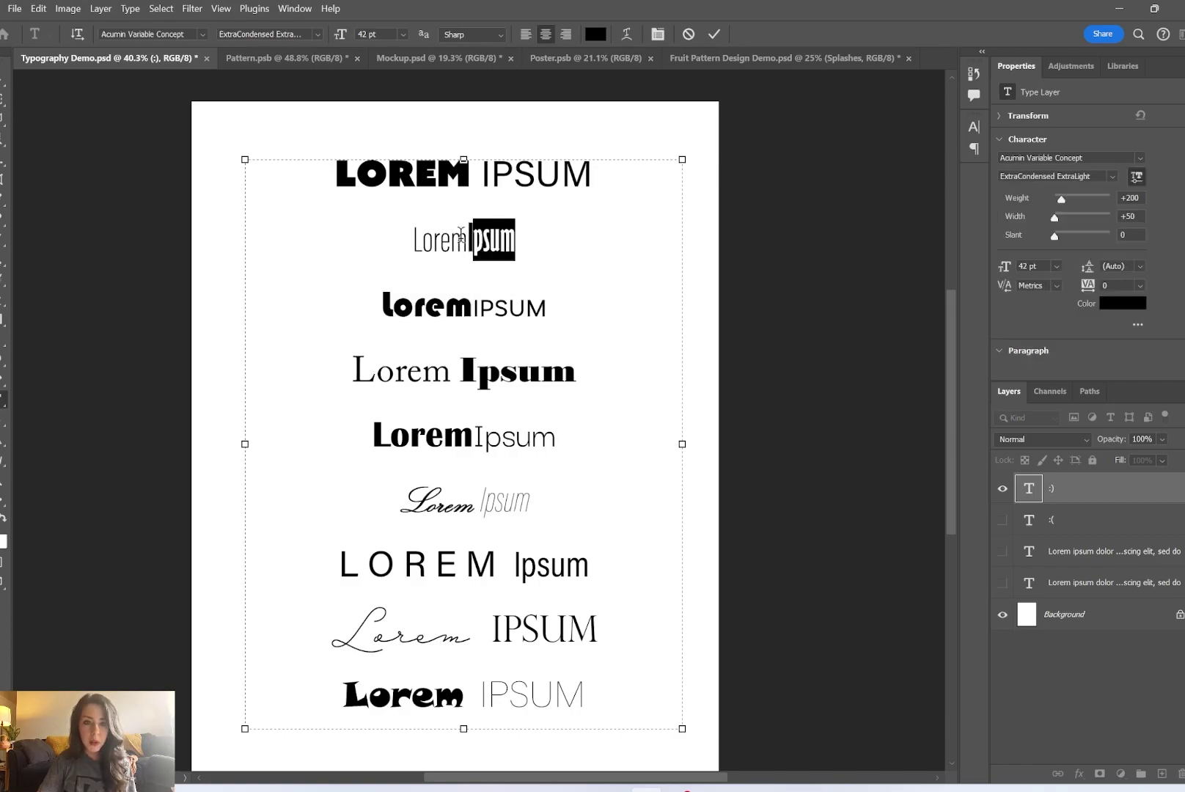
{"action": "left_click", "coordinate": [491, 240]}
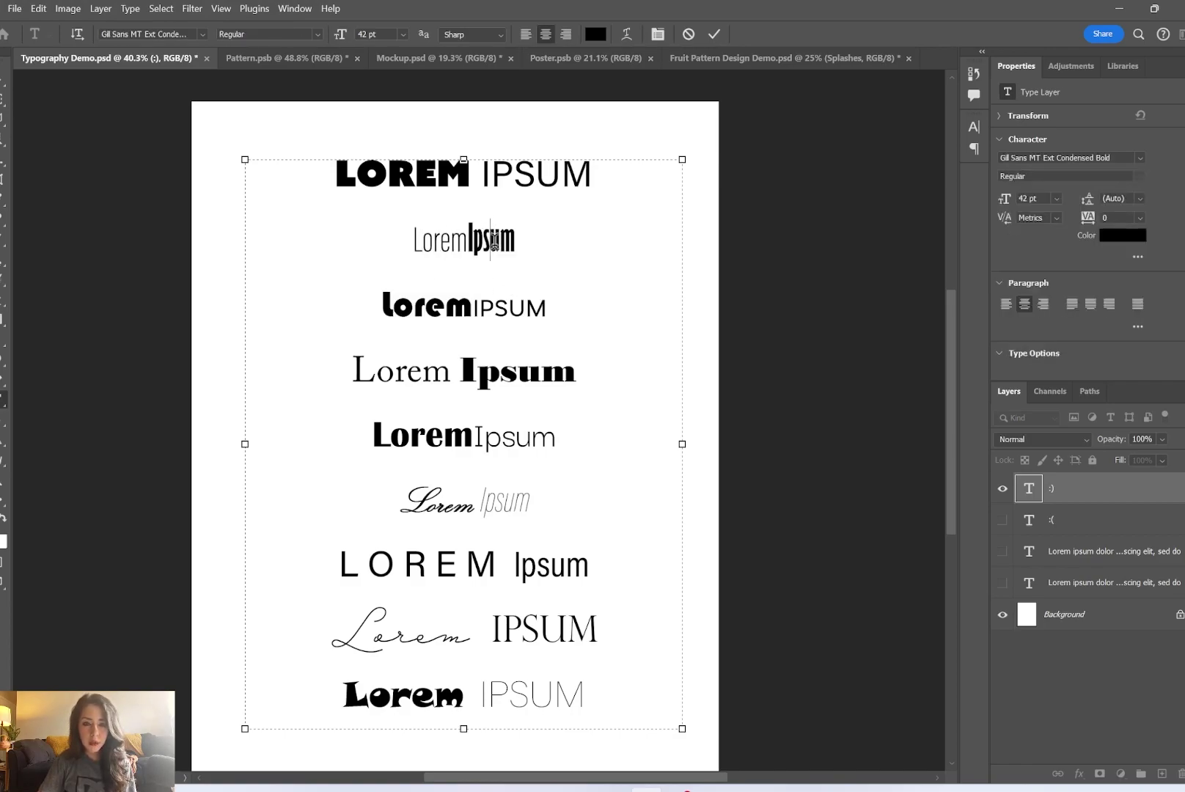
Inspect the bold Lorem and light Ipsum of the fifth pairing in the list
{"action": "left_click", "coordinate": [456, 447]}
{"action": "left_click_drag", "start_coordinate": [372, 436], "coordinate": [458, 448]}
{"action": "left_click", "coordinate": [458, 449]}
{"action": "left_click_drag", "start_coordinate": [372, 437], "coordinate": [556, 440]}
{"action": "left_click", "coordinate": [547, 440]}
Inspect the fonts of the script Lorem and slanted Ipsum in the sixth pairing
{"action": "left_click_drag", "start_coordinate": [382, 503], "coordinate": [527, 499]}
{"action": "left_click", "coordinate": [534, 502]}
{"action": "left_click", "coordinate": [403, 502]}
{"action": "left_click_drag", "start_coordinate": [404, 503], "coordinate": [474, 503]}
{"action": "left_click", "coordinate": [474, 503]}
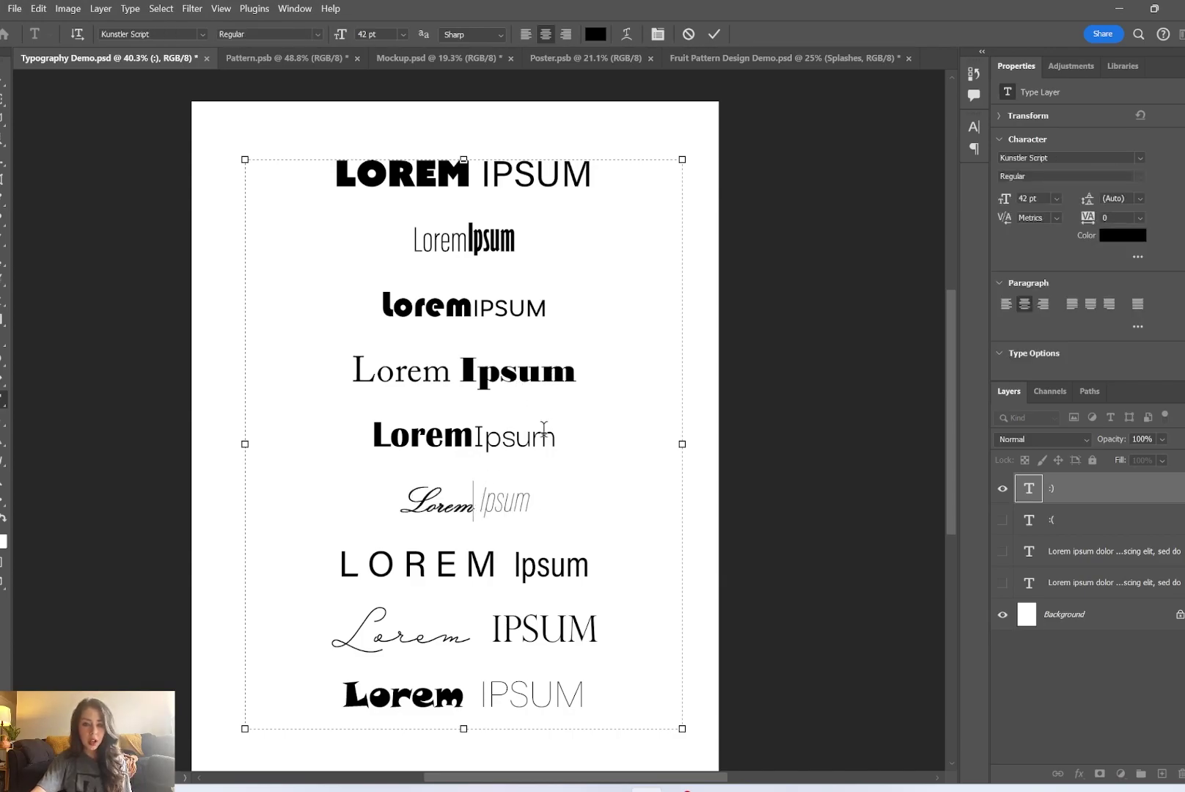
Review the font of Lorem in the third pairing, and both words of the first and second pairings
{"action": "scroll", "coordinate": [458, 477], "scroll_direction": "down", "scroll_amount": 1}
{"action": "scroll", "coordinate": [459, 477], "scroll_direction": "down", "scroll_amount": 2}
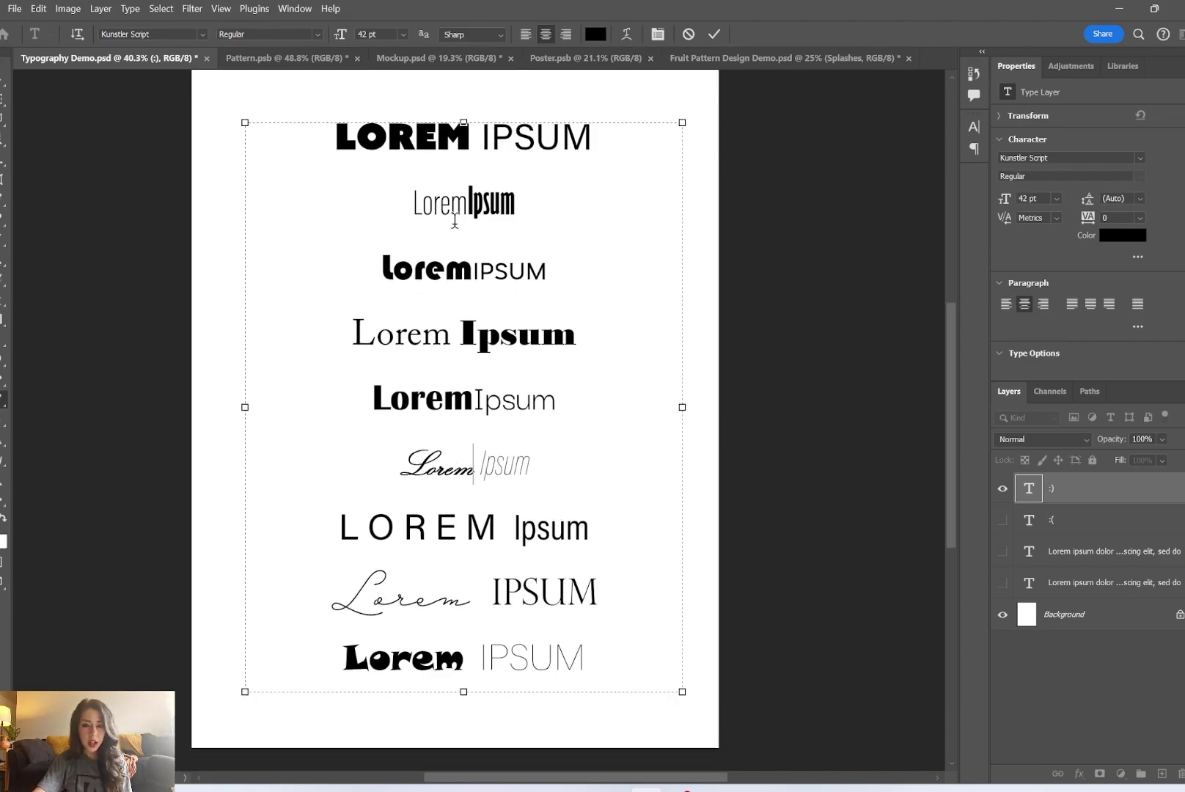
{"action": "left_click_drag", "start_coordinate": [392, 268], "coordinate": [448, 268]}
{"action": "left_click", "coordinate": [448, 268]}
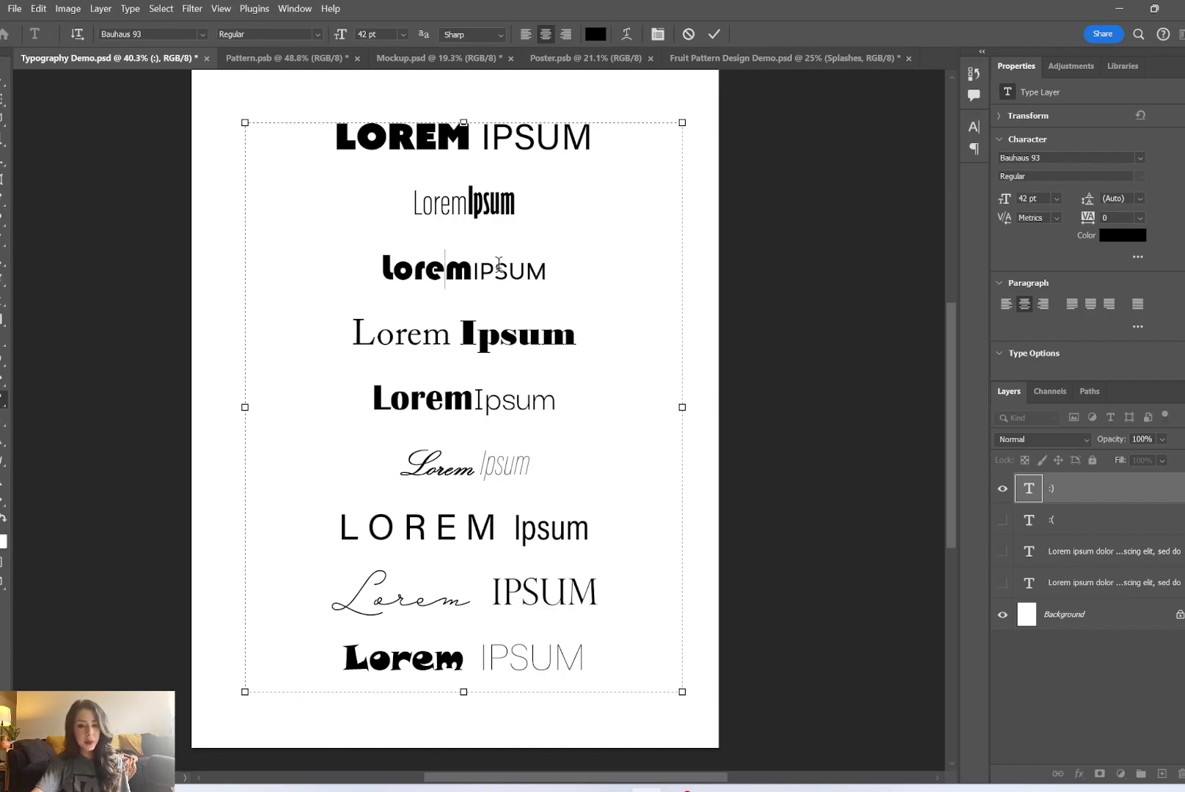
{"action": "left_click_drag", "start_coordinate": [343, 140], "coordinate": [597, 129]}
{"action": "left_click", "coordinate": [598, 131]}
{"action": "left_click_drag", "start_coordinate": [470, 199], "coordinate": [516, 200]}
{"action": "left_click_drag", "start_coordinate": [413, 204], "coordinate": [469, 204]}
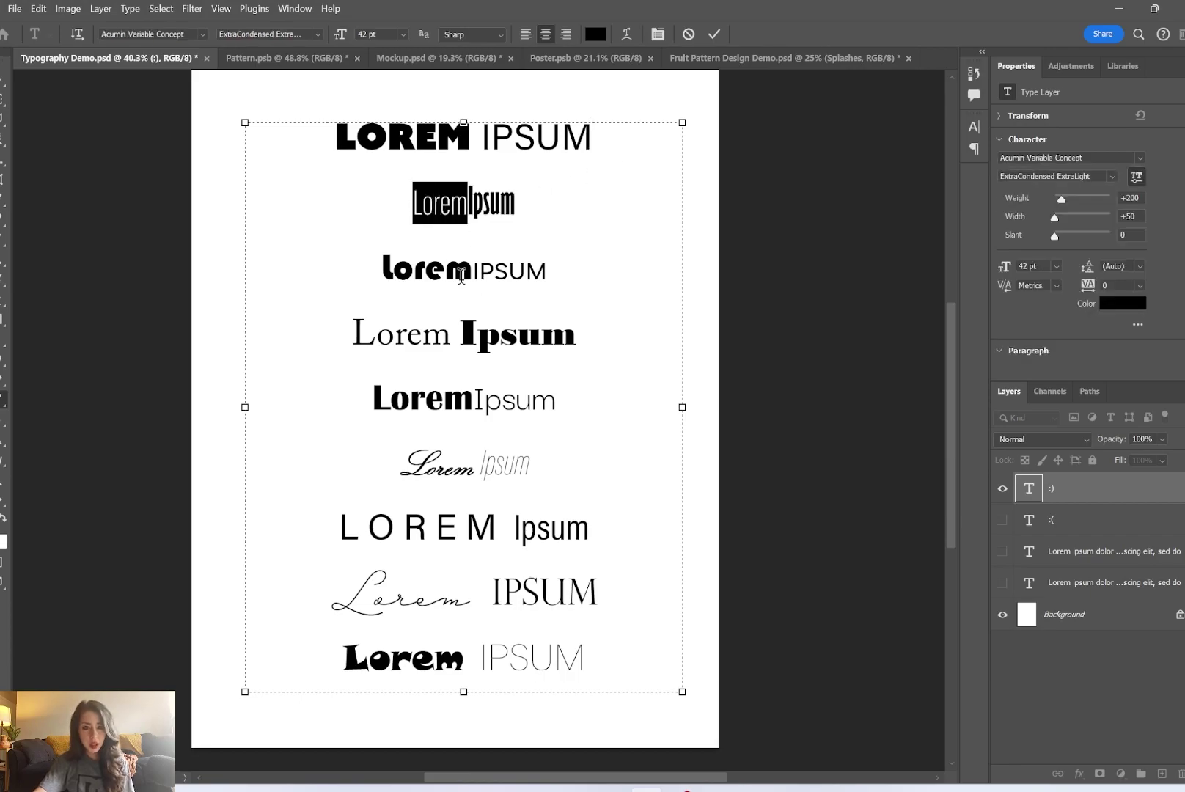
Check the fonts of Lorem in the third pairing and of both words in the fourth pairing
{"action": "left_click_drag", "start_coordinate": [381, 270], "coordinate": [445, 270]}
{"action": "left_click", "coordinate": [446, 335]}
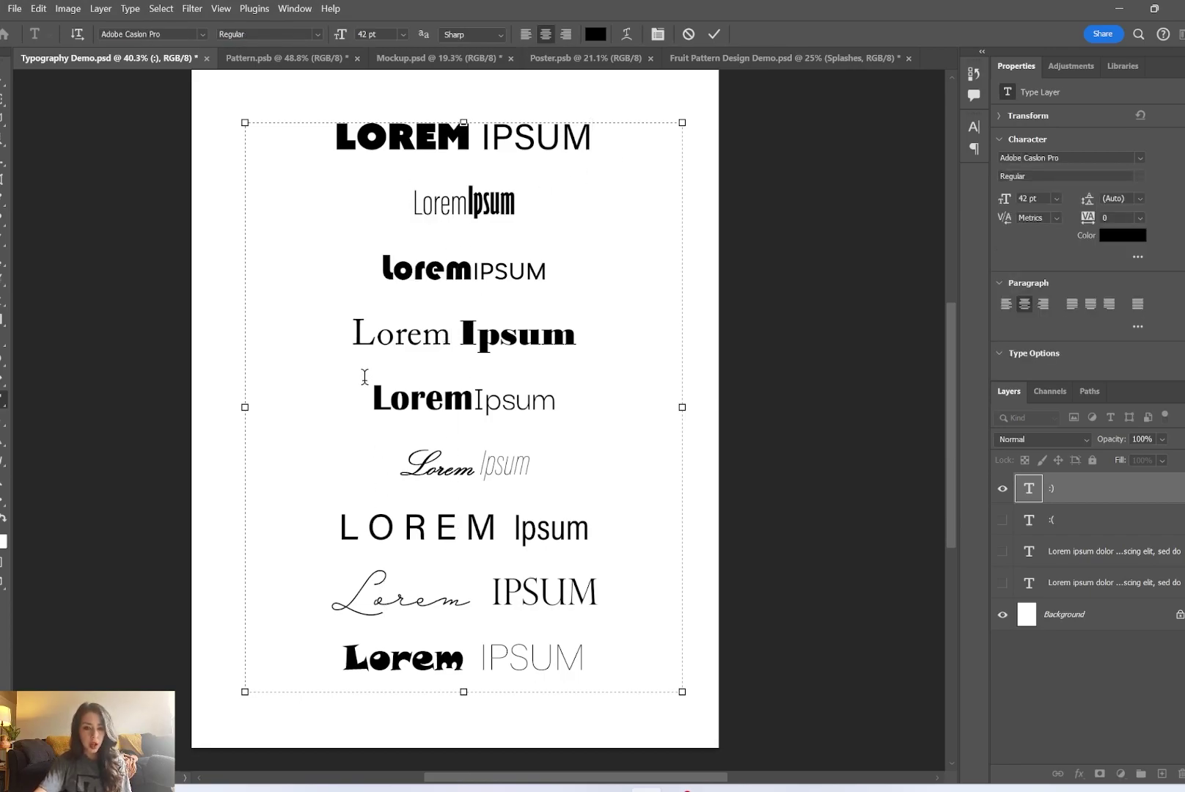
{"action": "left_click_drag", "start_coordinate": [350, 317], "coordinate": [544, 335]}
{"action": "left_click", "coordinate": [503, 394]}
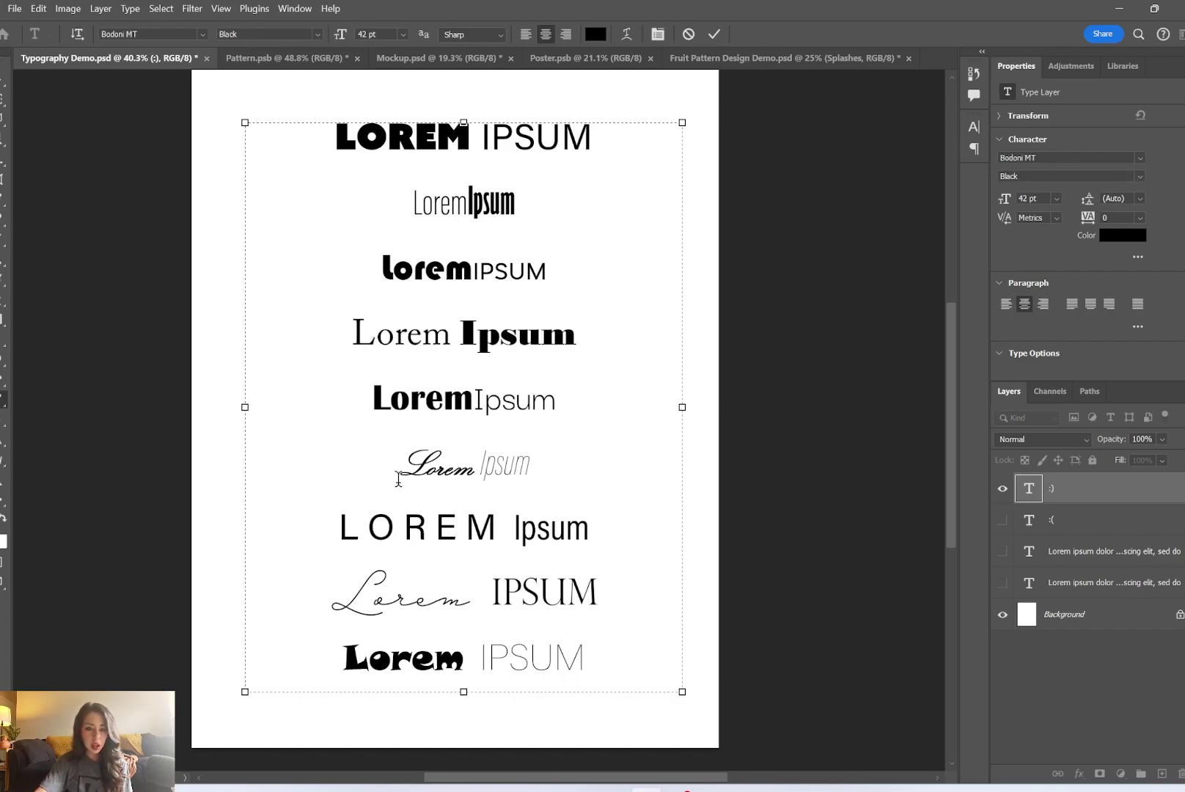
Inspect the script Lorem of the sixth and eighth pairings and both words of the ninth pairing
{"action": "left_click_drag", "start_coordinate": [399, 462], "coordinate": [482, 460]}
{"action": "left_click", "coordinate": [475, 463]}
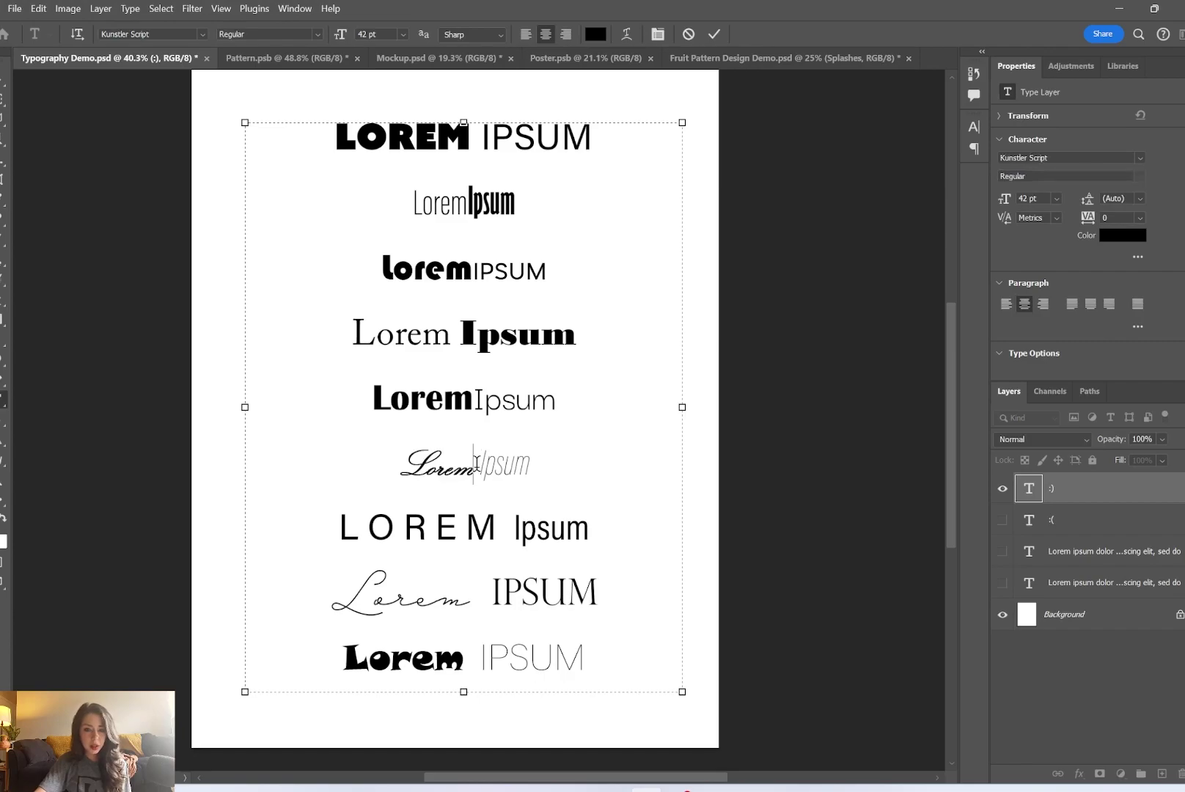
{"action": "left_click_drag", "start_coordinate": [399, 463], "coordinate": [453, 463]}
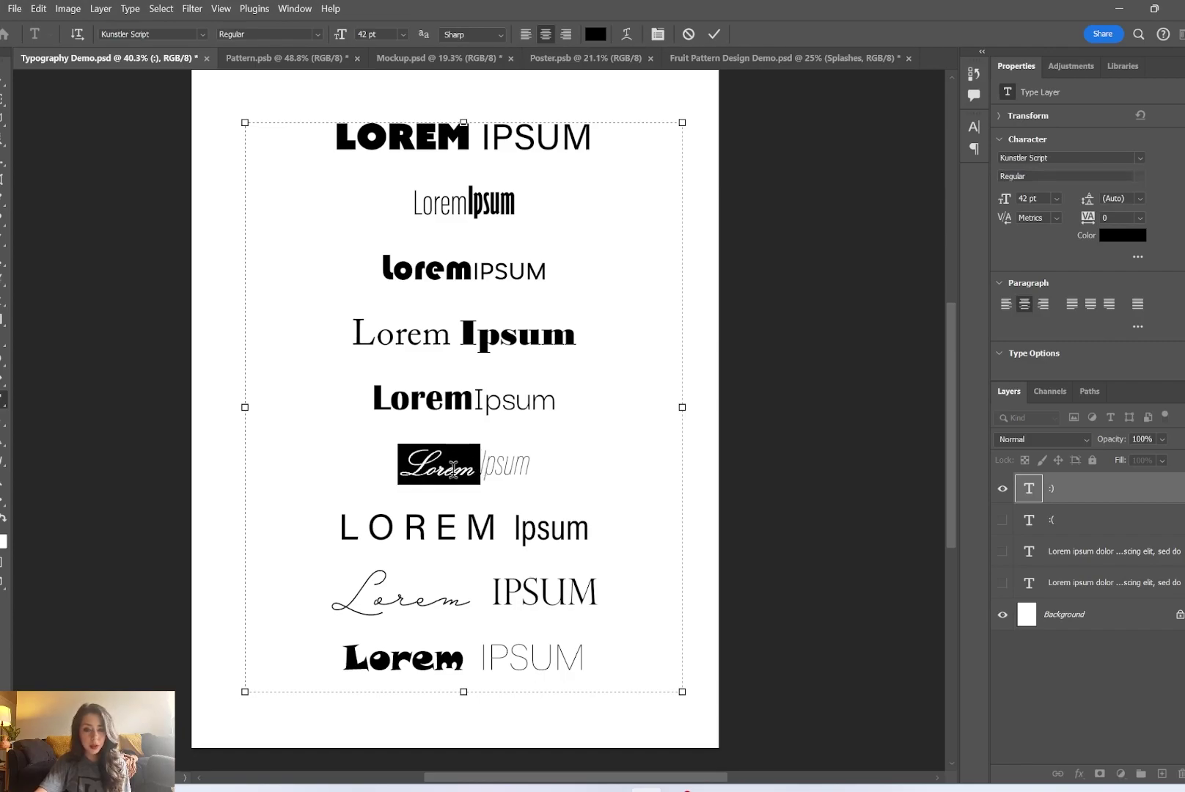
{"action": "left_click", "coordinate": [452, 465]}
{"action": "left_click_drag", "start_coordinate": [330, 590], "coordinate": [470, 592]}
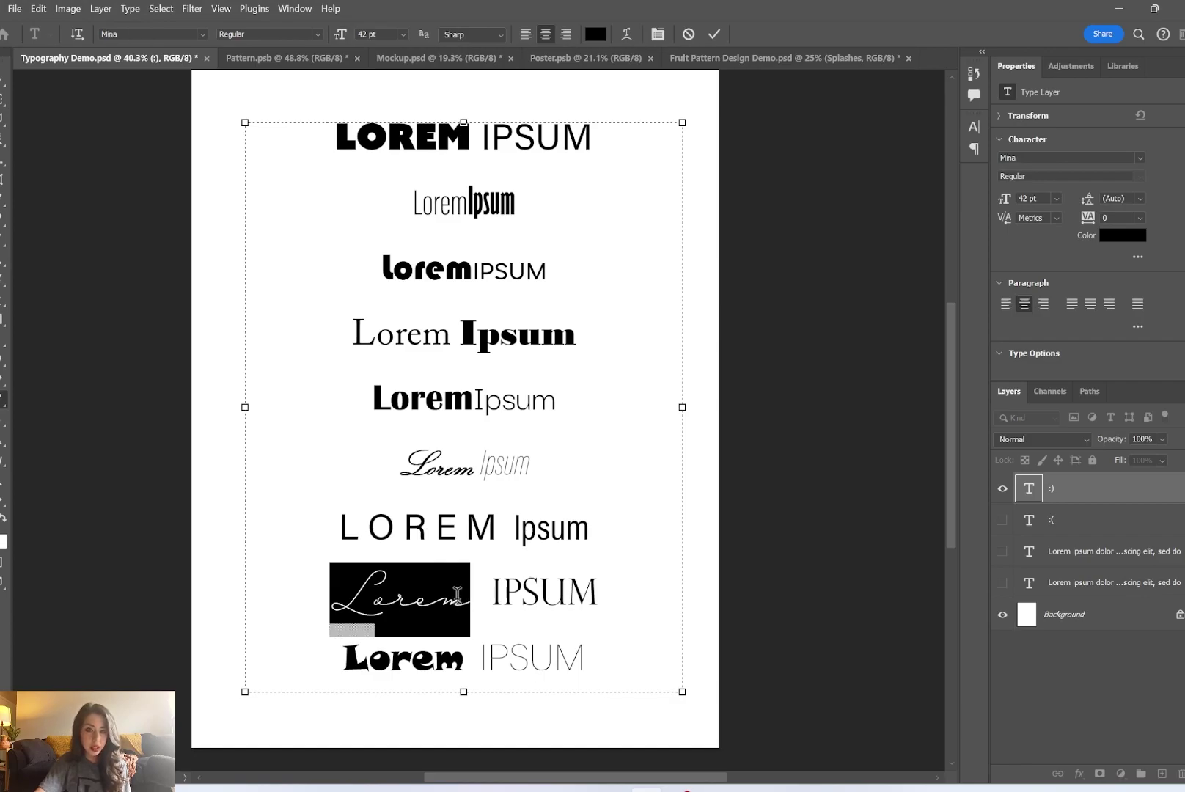
{"action": "left_click", "coordinate": [466, 657]}
{"action": "left_click_drag", "start_coordinate": [343, 656], "coordinate": [585, 664]}
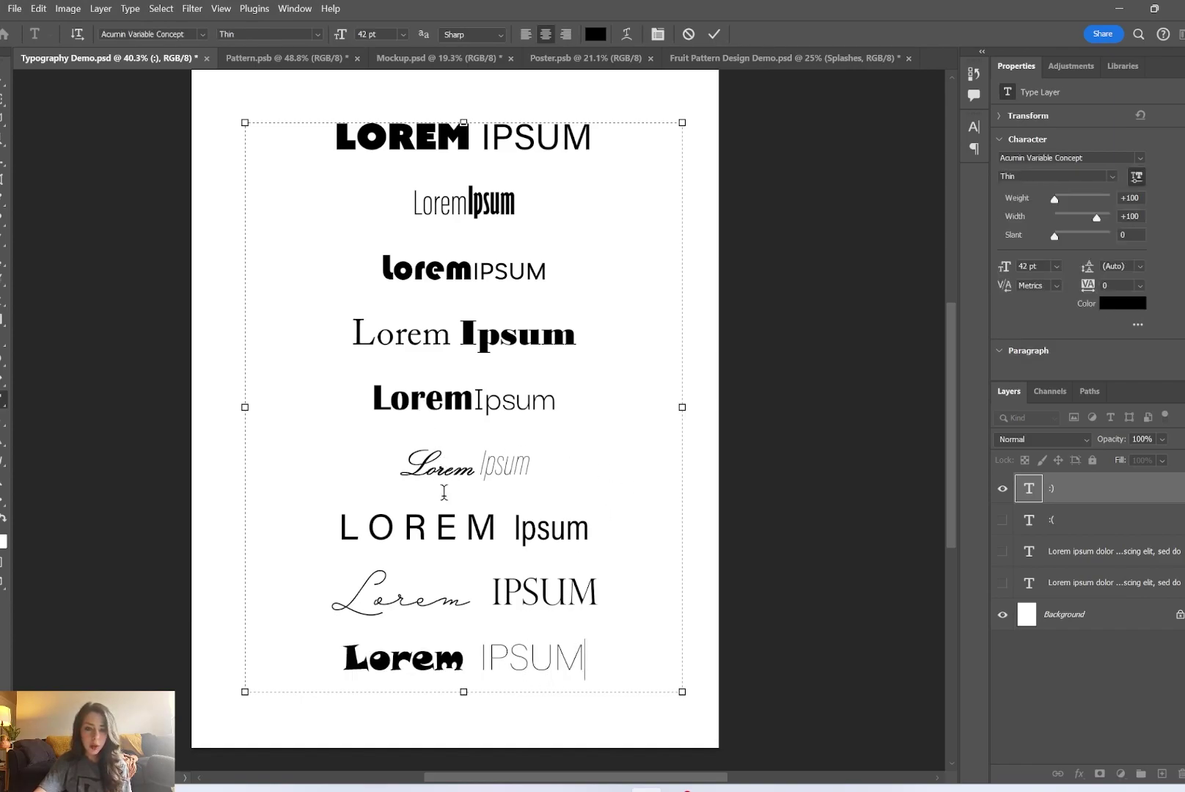
Select the widely spaced LOREM in the seventh pairing and bring up its full character settings
{"action": "left_click_drag", "start_coordinate": [334, 525], "coordinate": [506, 525]}
{"action": "left_click", "coordinate": [508, 528]}
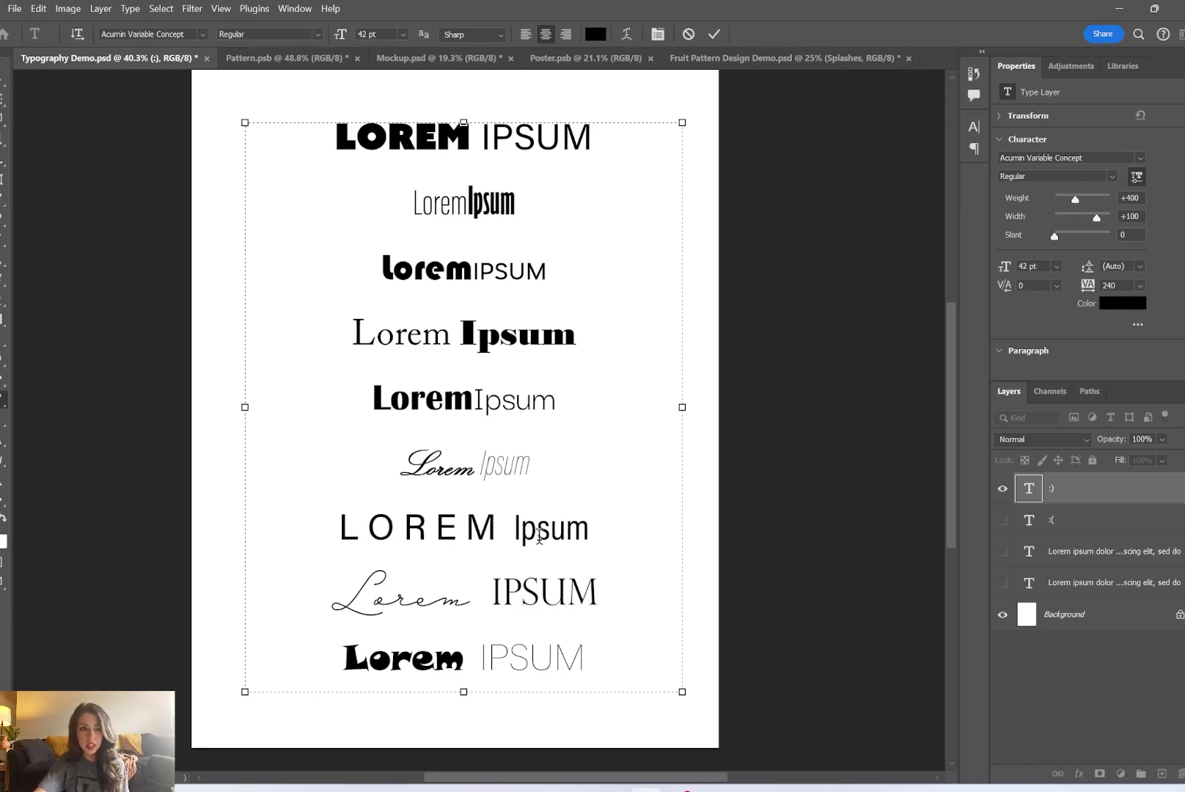
{"action": "left_click_drag", "start_coordinate": [336, 526], "coordinate": [489, 526]}
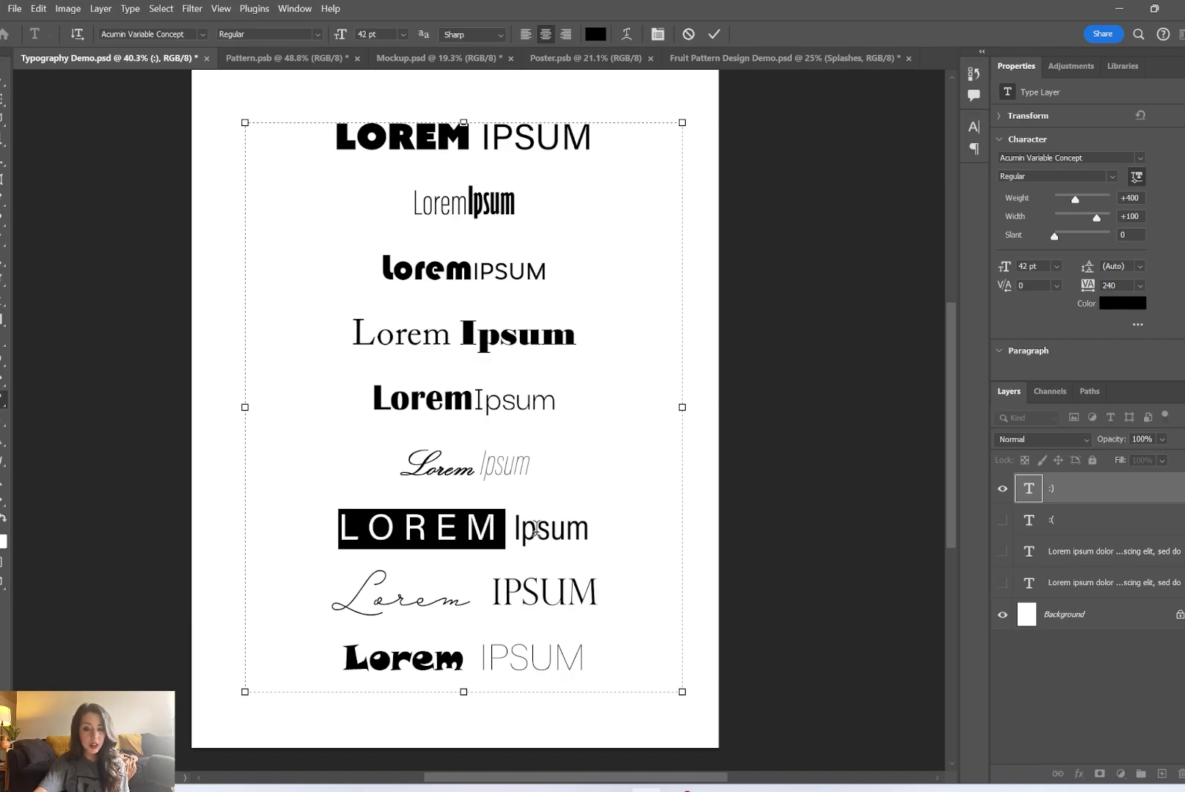
{"action": "left_click", "coordinate": [974, 149]}
{"action": "left_click", "coordinate": [817, 120]}
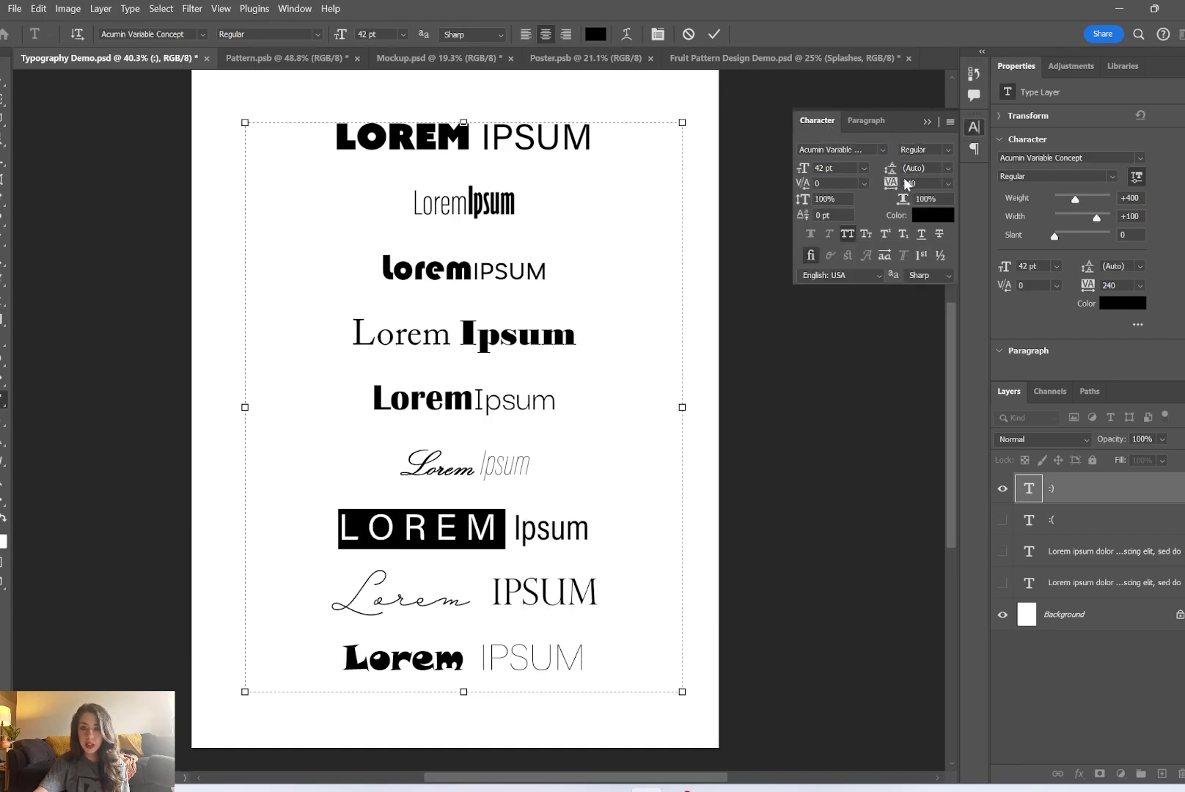
Compare the character settings of the condensed Ipsum with those of LOREM in the seventh pairing
{"action": "left_click_drag", "start_coordinate": [513, 528], "coordinate": [592, 529]}
{"action": "left_click_drag", "start_coordinate": [339, 528], "coordinate": [592, 529]}
{"action": "left_click", "coordinate": [514, 528]}
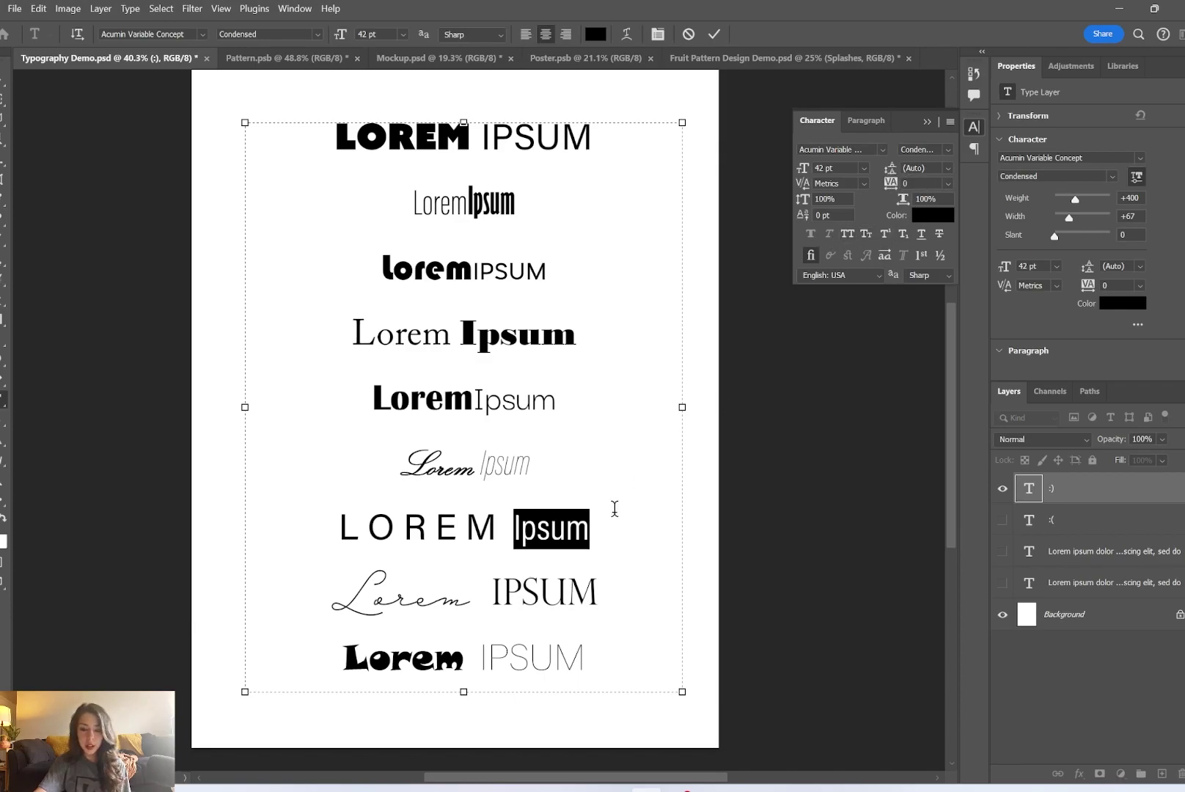
{"action": "left_click", "coordinate": [539, 588]}
{"action": "left_click_drag", "start_coordinate": [438, 528], "coordinate": [499, 526]}
{"action": "left_click", "coordinate": [454, 530]}
{"action": "left_click_drag", "start_coordinate": [372, 529], "coordinate": [483, 528]}
{"action": "left_click", "coordinate": [483, 529]}
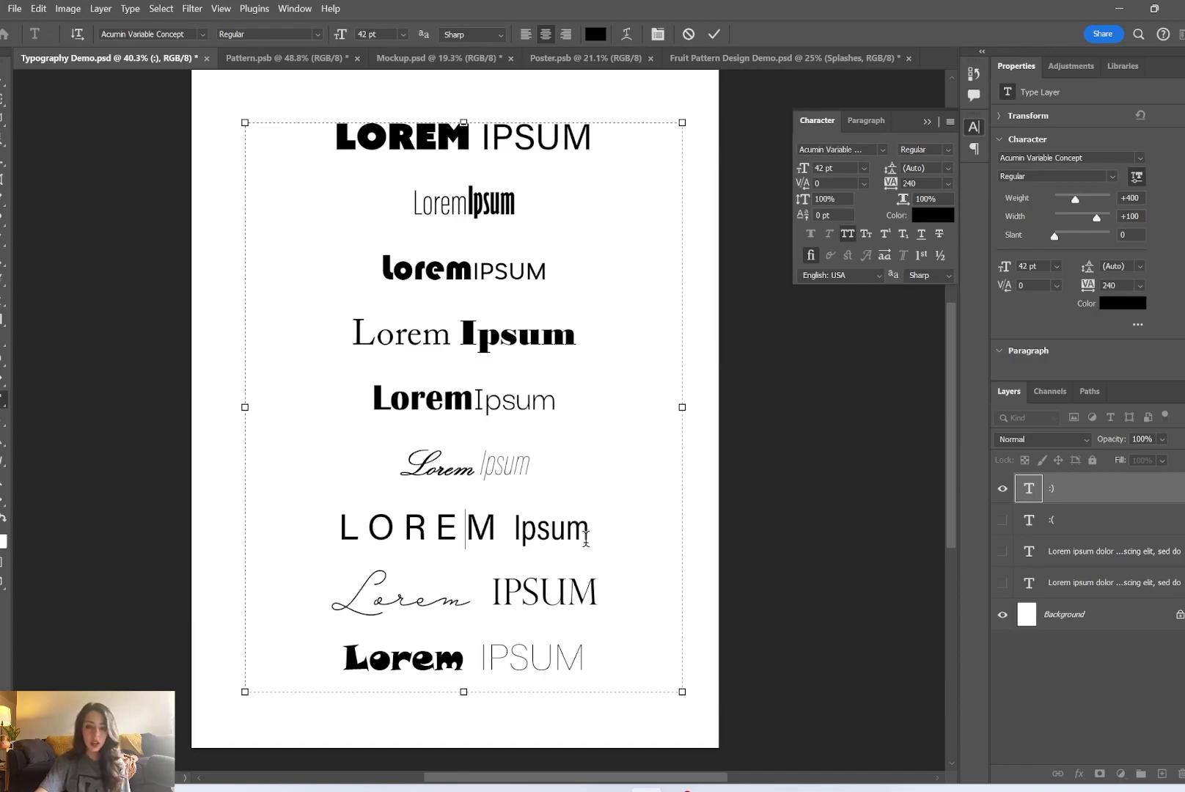
Hide the ":)" text layer, show the ":(" text layer and start inspecting its first Lorem Ipsum line
{"action": "left_click", "coordinate": [1003, 488]}
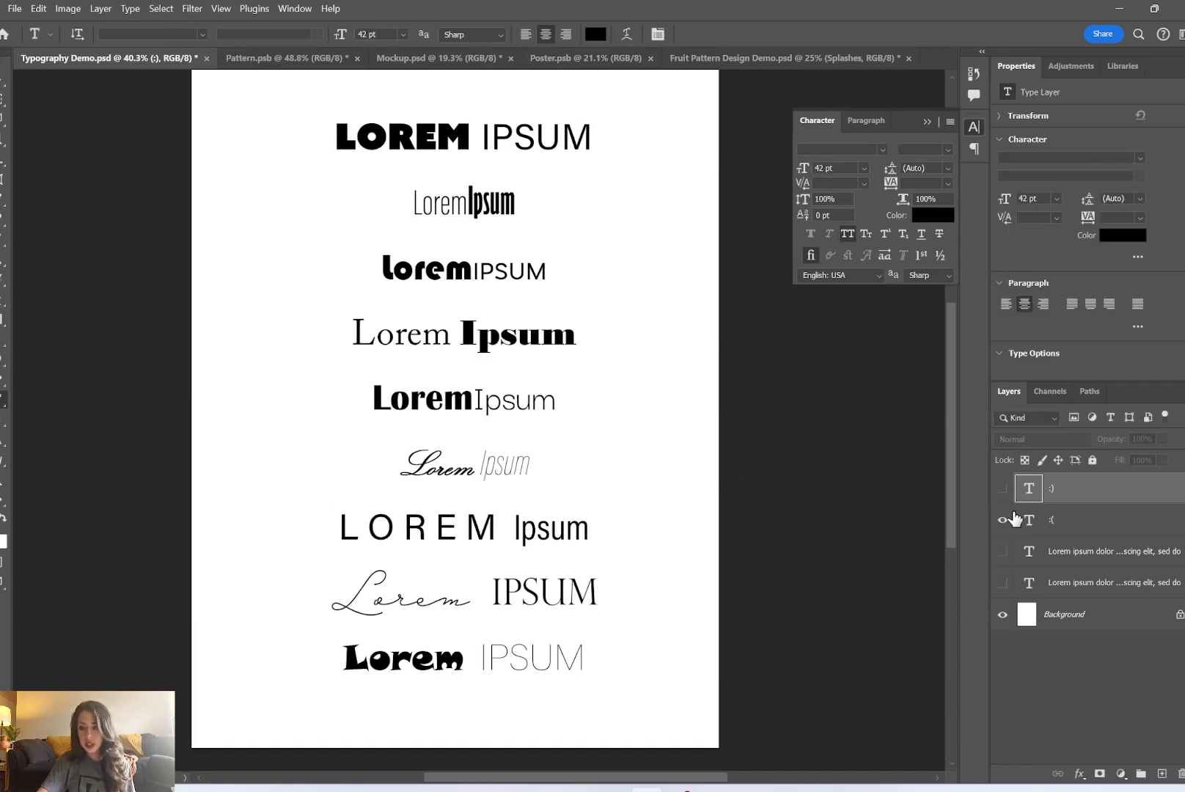
{"action": "left_click", "coordinate": [1003, 520]}
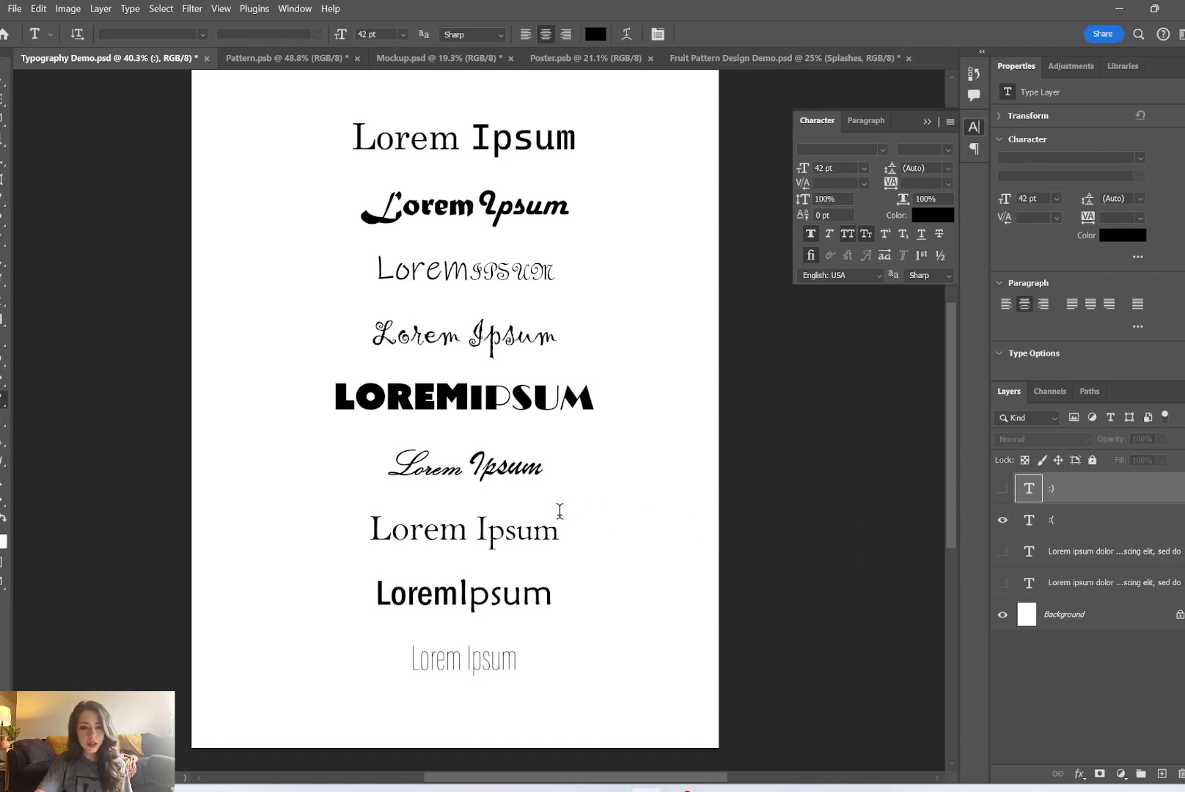
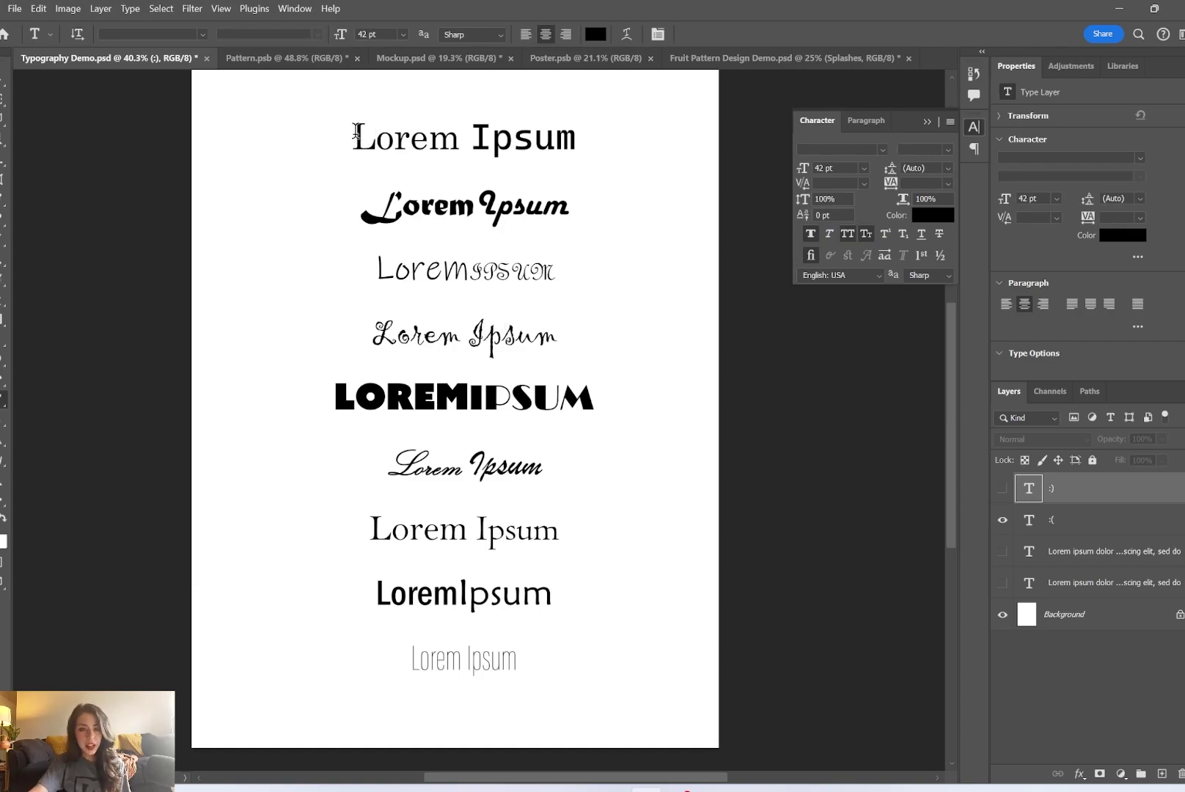
{"action": "left_click", "coordinate": [355, 151]}
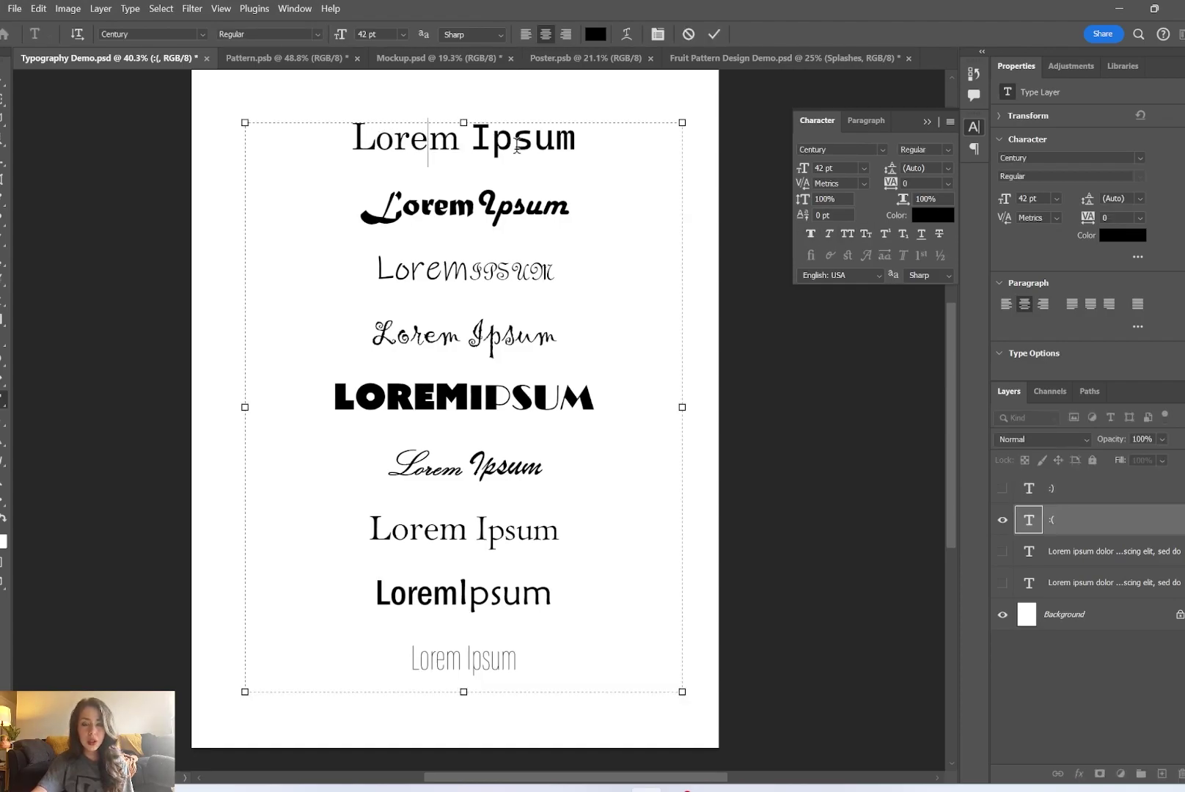
Inspect the fonts of both words in the second pairing of the ":(" list
{"action": "left_click", "coordinate": [387, 203]}
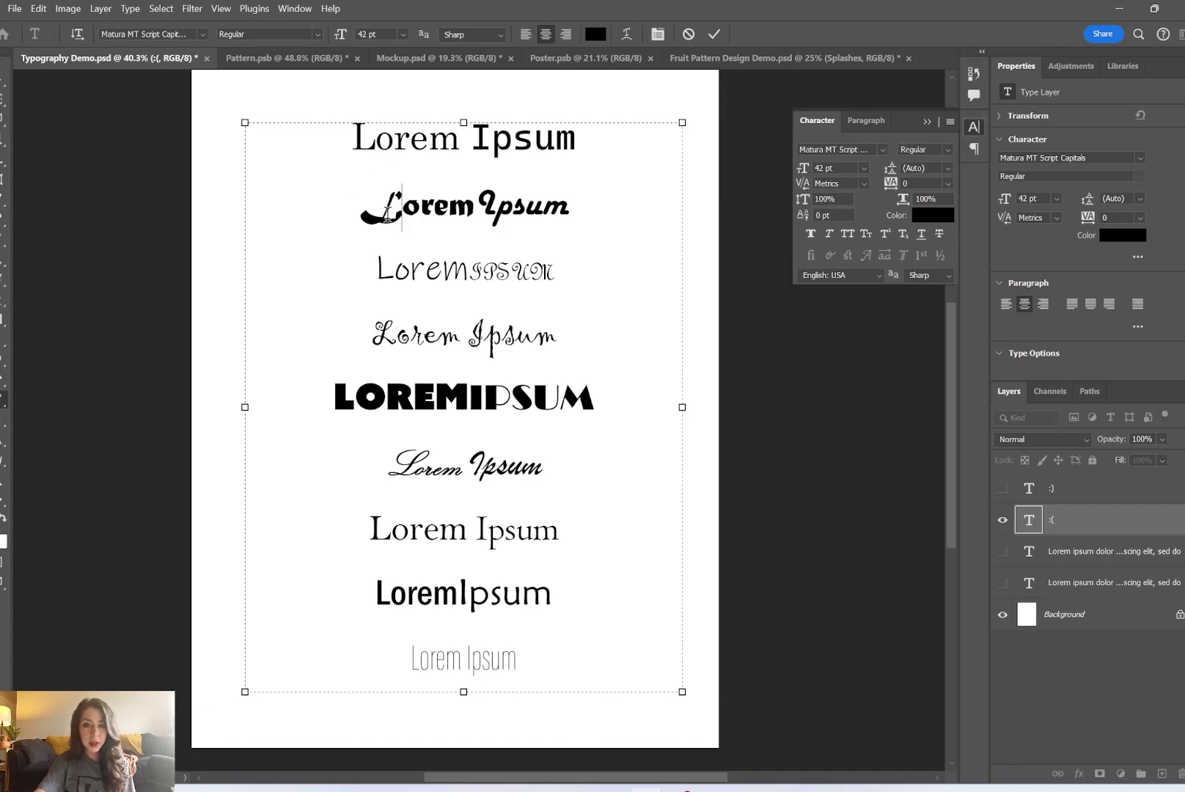
{"action": "left_click", "coordinate": [472, 208]}
{"action": "left_click_drag", "start_coordinate": [481, 207], "coordinate": [568, 208]}
{"action": "left_click", "coordinate": [569, 208]}
{"action": "left_click_drag", "start_coordinate": [363, 207], "coordinate": [460, 209]}
{"action": "left_click", "coordinate": [459, 209]}
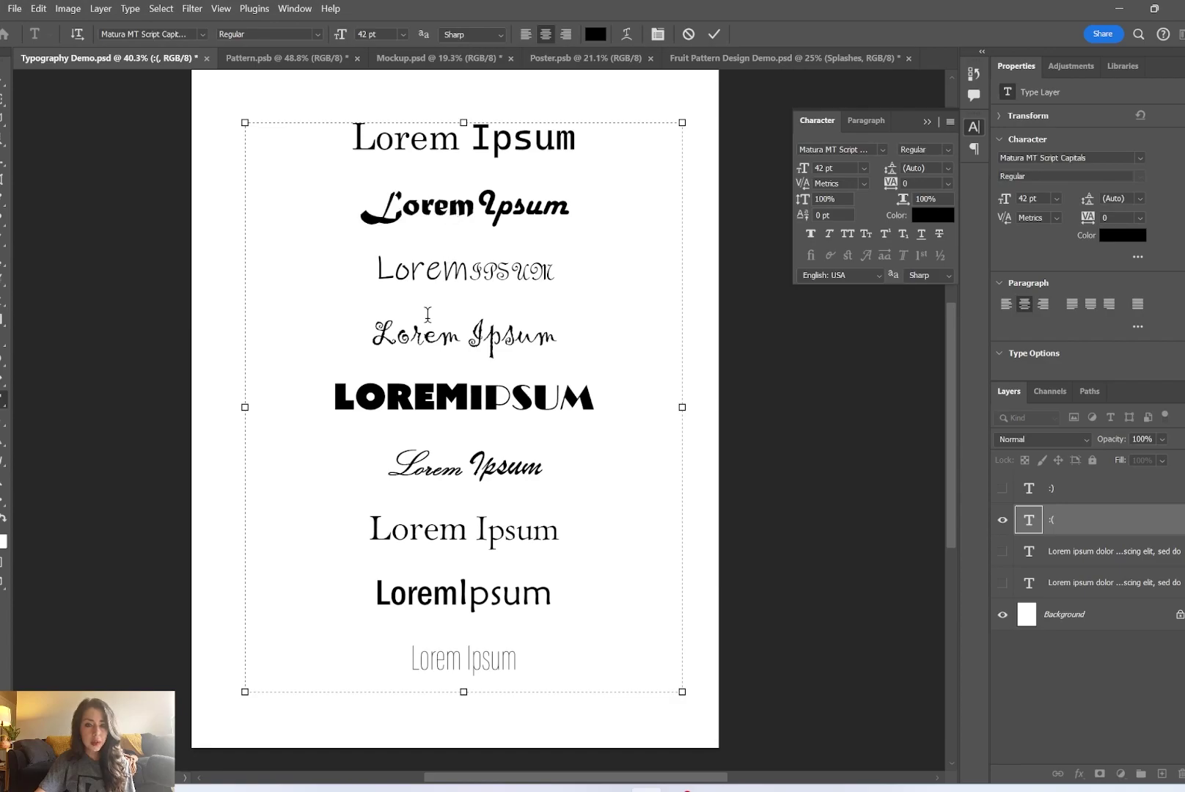
Examine the third pairing of the ":(" list up close and check the fonts of Lorem and IPSUM
{"action": "left_click_drag", "start_coordinate": [374, 271], "coordinate": [440, 275]}
{"action": "left_click", "coordinate": [435, 288]}
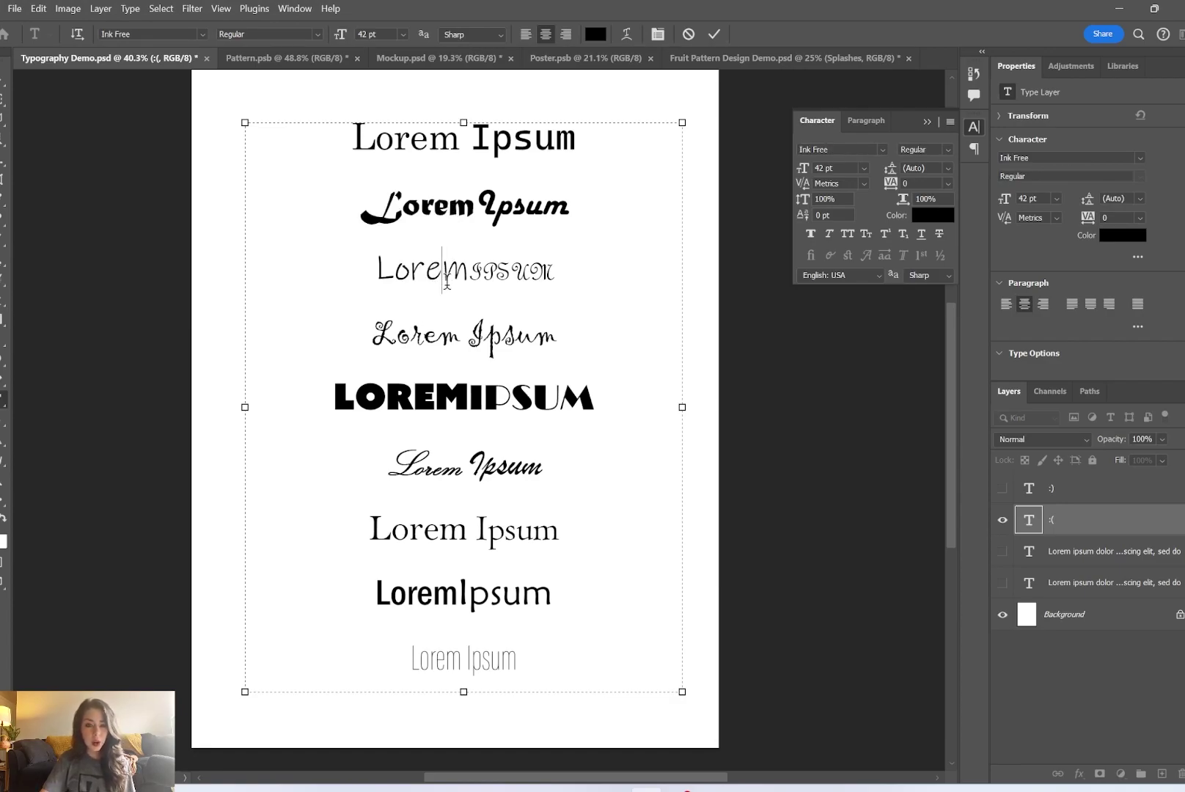
{"action": "scroll", "coordinate": [448, 292], "scroll_direction": "up", "scroll_amount": 1}
{"action": "scroll", "coordinate": [449, 292], "scroll_direction": "up", "scroll_amount": 8}
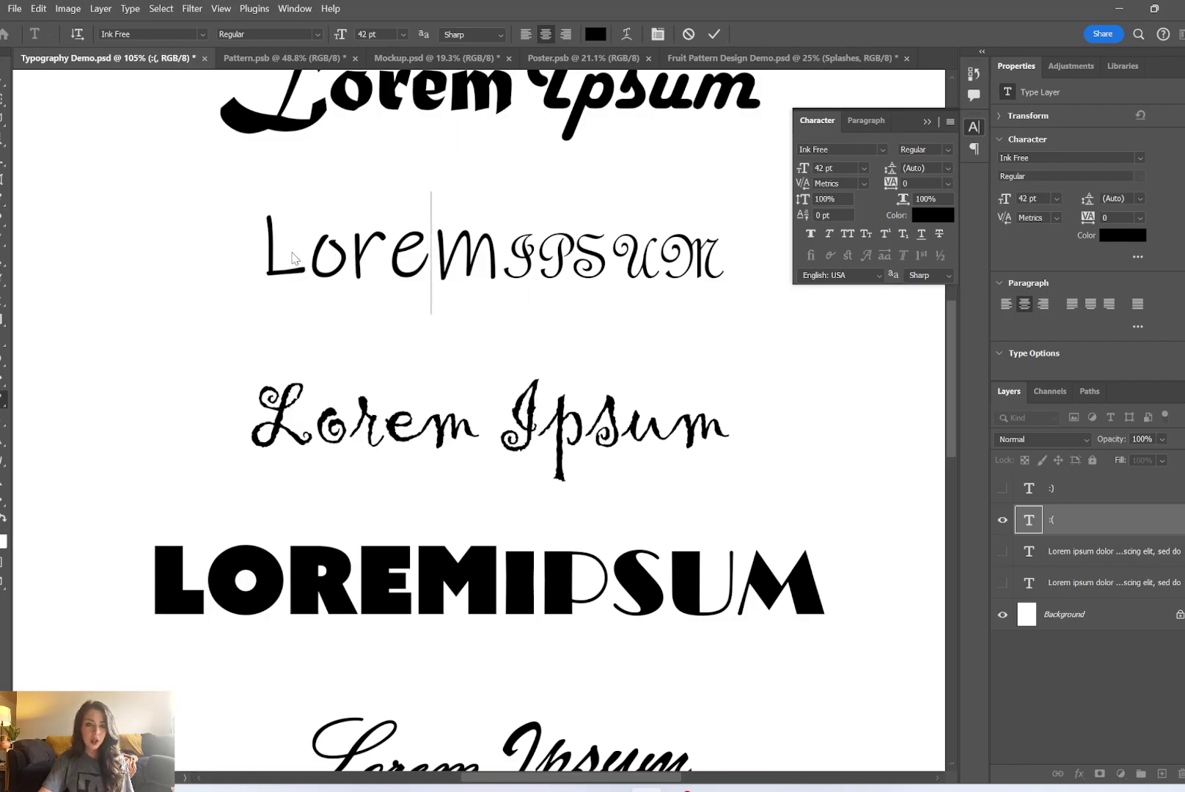
{"action": "scroll", "coordinate": [640, 238], "scroll_direction": "down", "scroll_amount": 1}
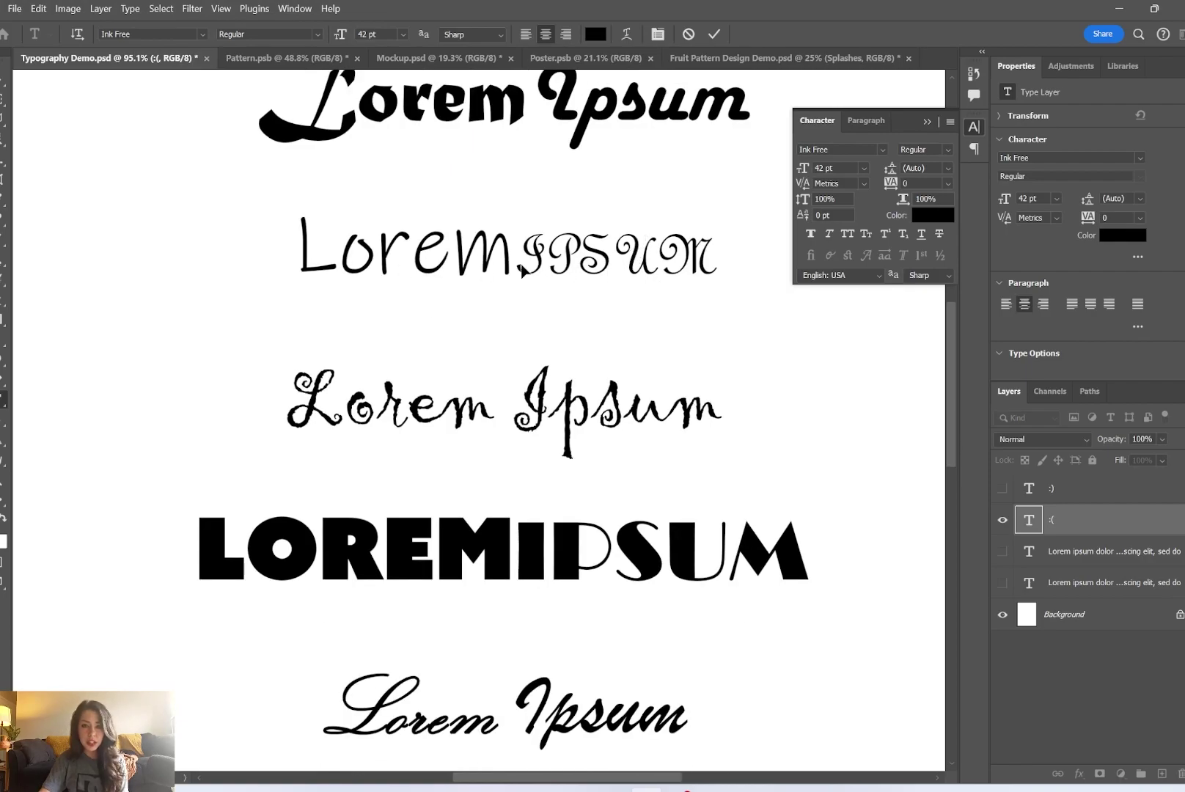
{"action": "scroll", "coordinate": [520, 271], "scroll_direction": "down", "scroll_amount": 5}
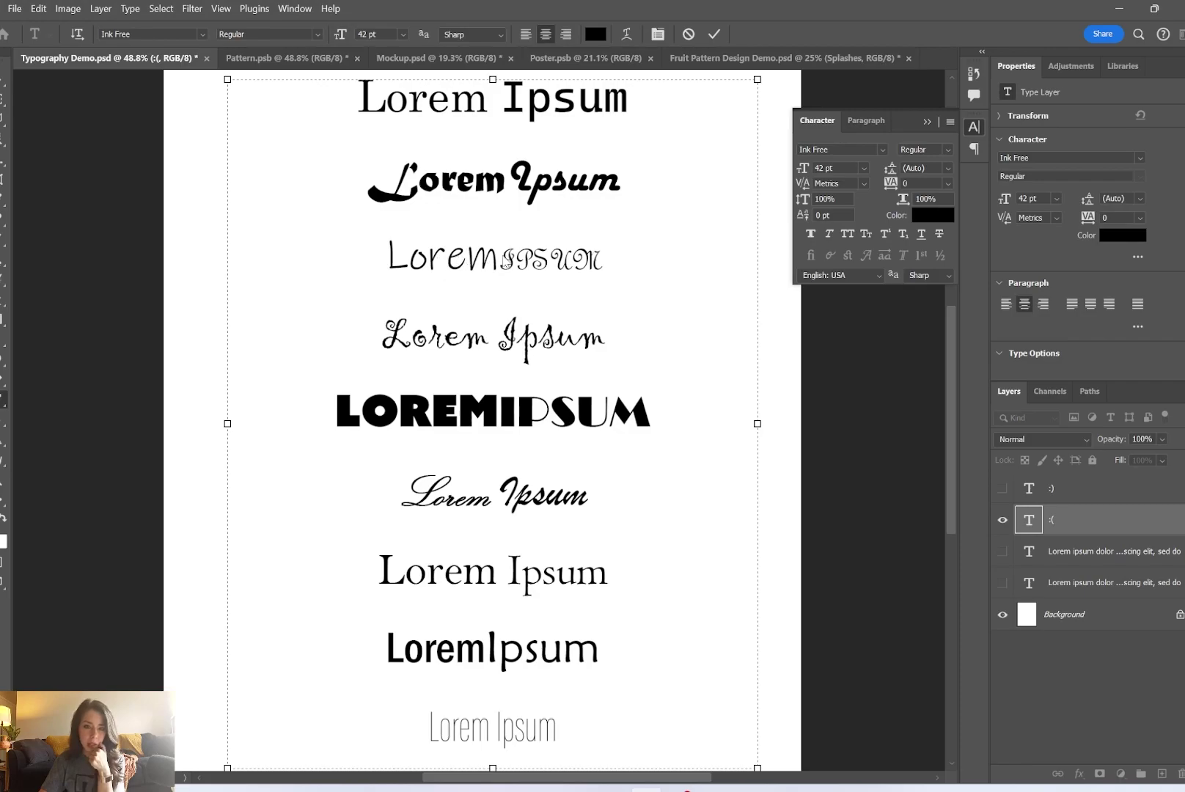
{"action": "left_click", "coordinate": [534, 261]}
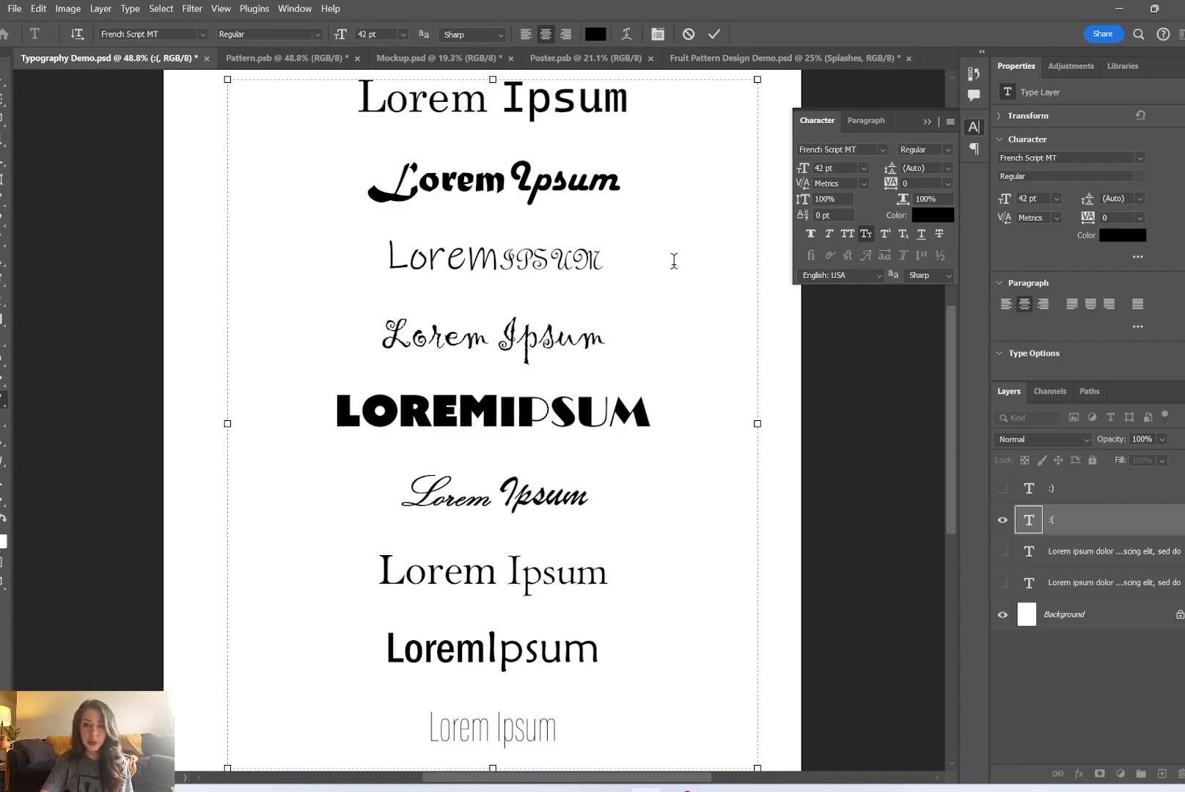
Inspect the fonts of both words in the heavy LOREMIPSUM line, the fifth pairing of the ":(" list
{"action": "scroll", "coordinate": [476, 277], "scroll_direction": "down", "scroll_amount": 4}
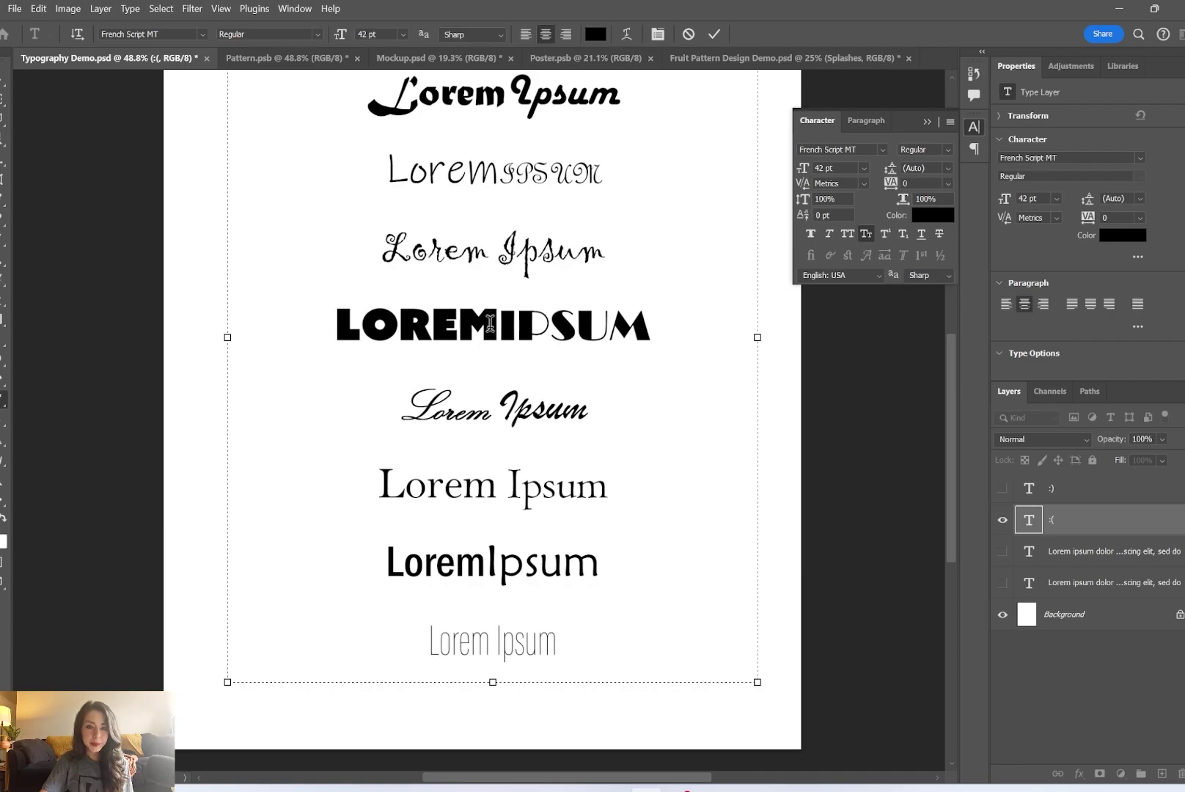
{"action": "left_click", "coordinate": [476, 278]}
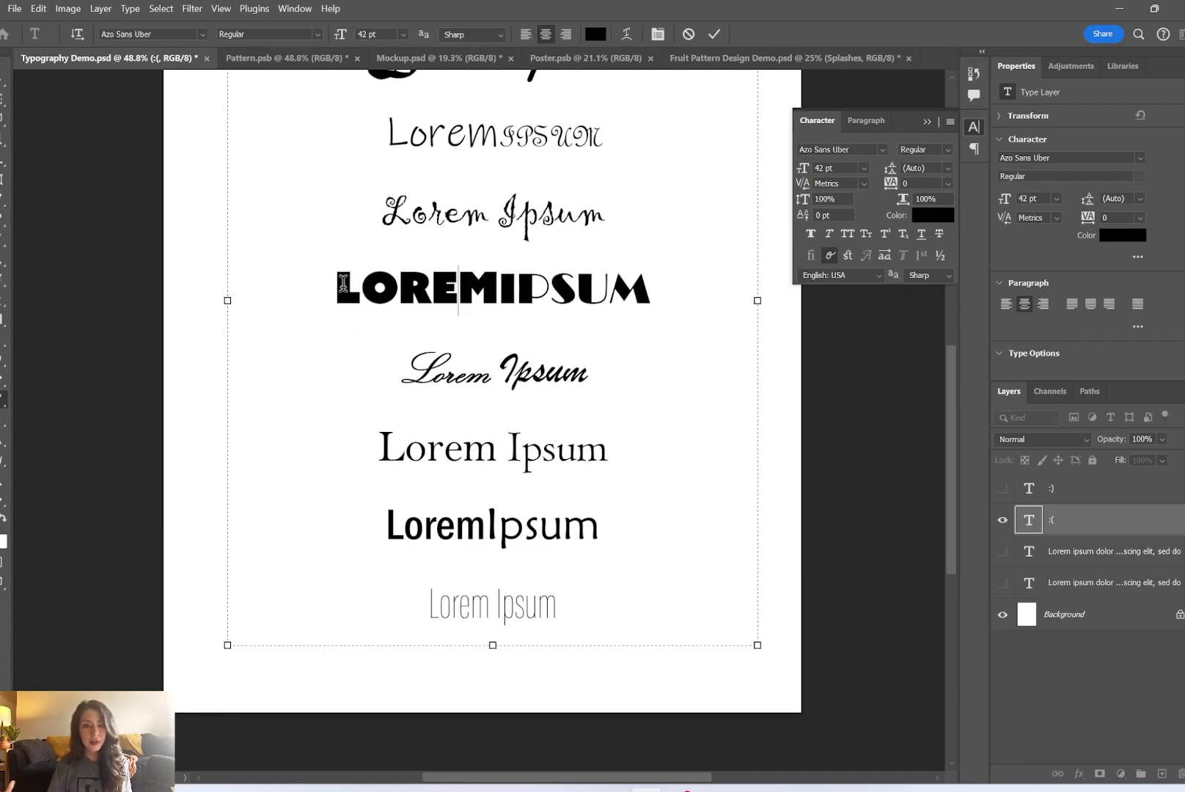
{"action": "left_click", "coordinate": [338, 292]}
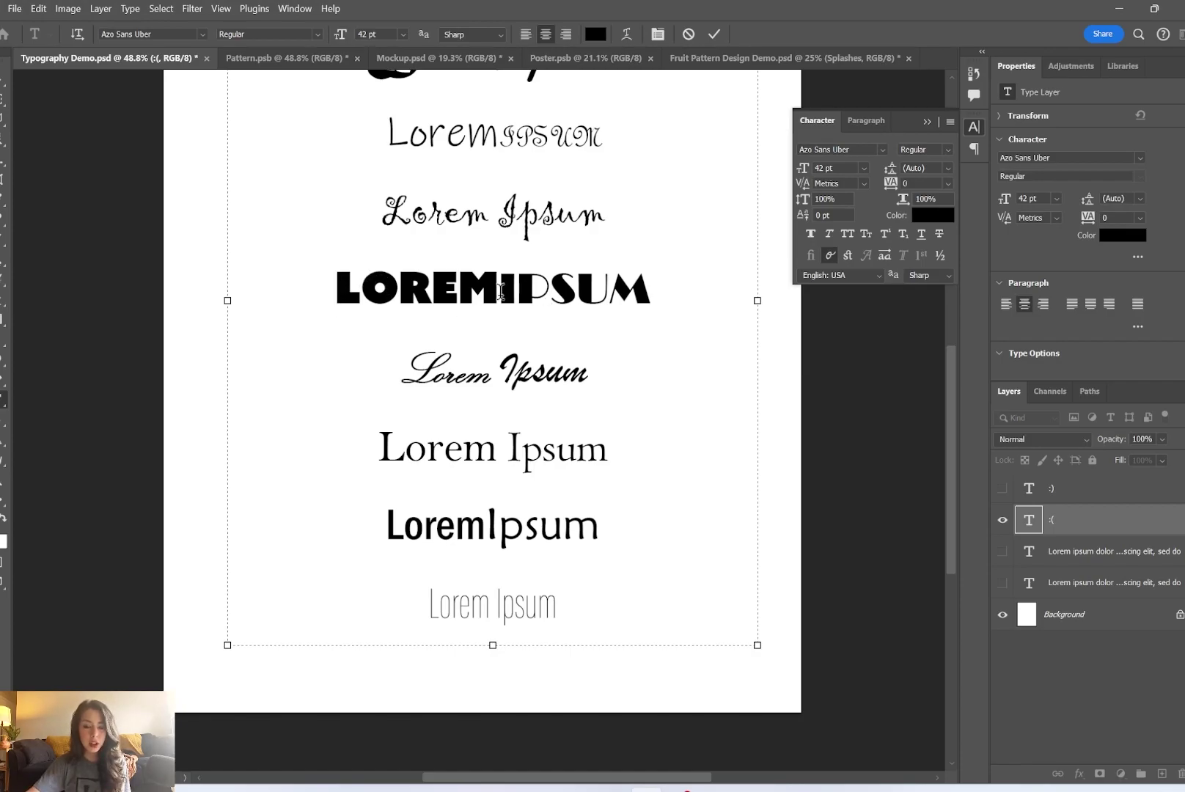
{"action": "left_click_drag", "start_coordinate": [339, 287], "coordinate": [634, 293]}
{"action": "left_click", "coordinate": [549, 287]}
{"action": "left_click", "coordinate": [634, 294]}
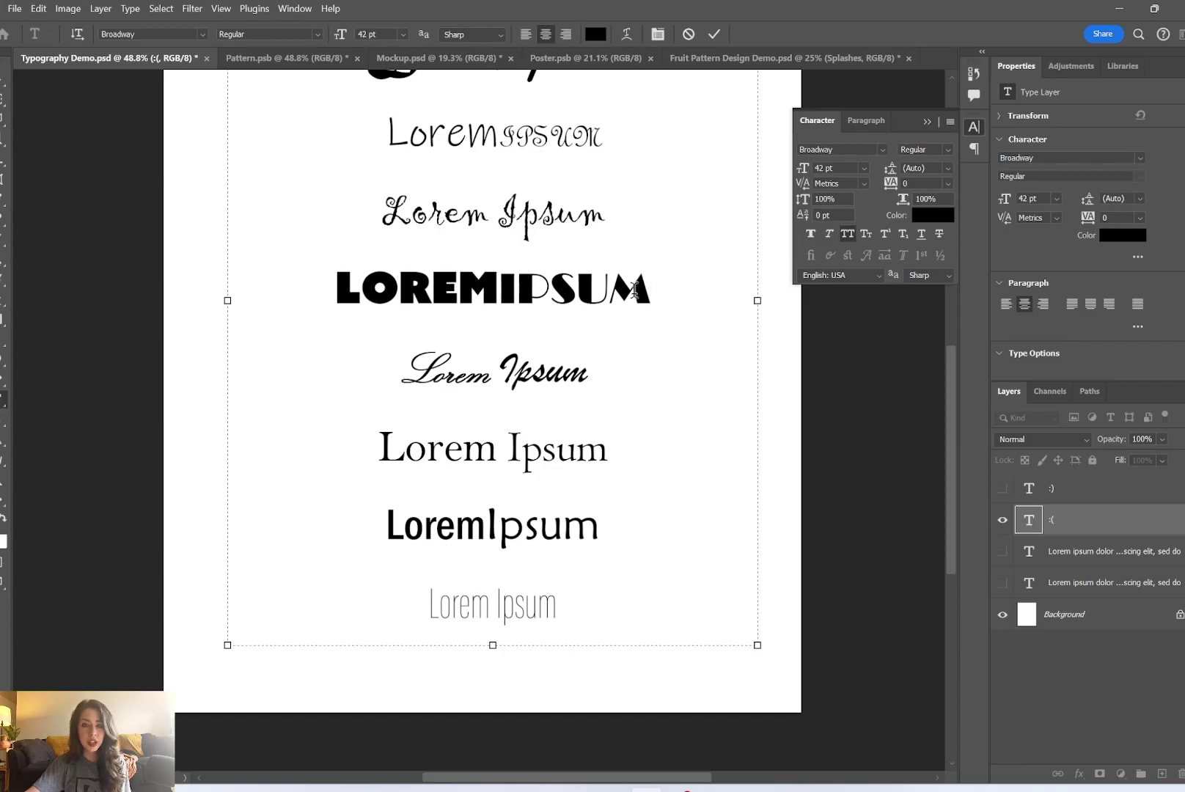
{"action": "left_click_drag", "start_coordinate": [340, 289], "coordinate": [463, 289]}
Compare the fonts of the two script words in the sixth pairing of the ":(" list
{"action": "left_click", "coordinate": [440, 373]}
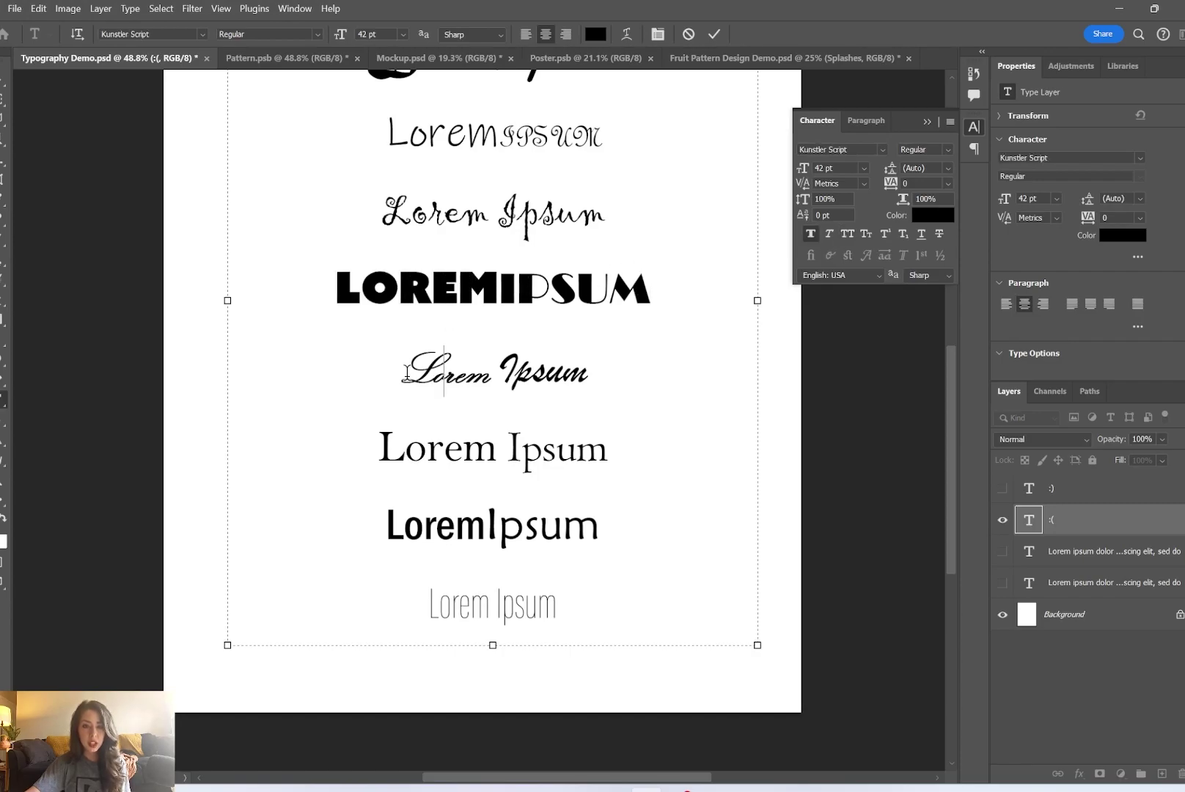
{"action": "left_click_drag", "start_coordinate": [504, 367], "coordinate": [587, 373]}
{"action": "double_click", "coordinate": [479, 373]}
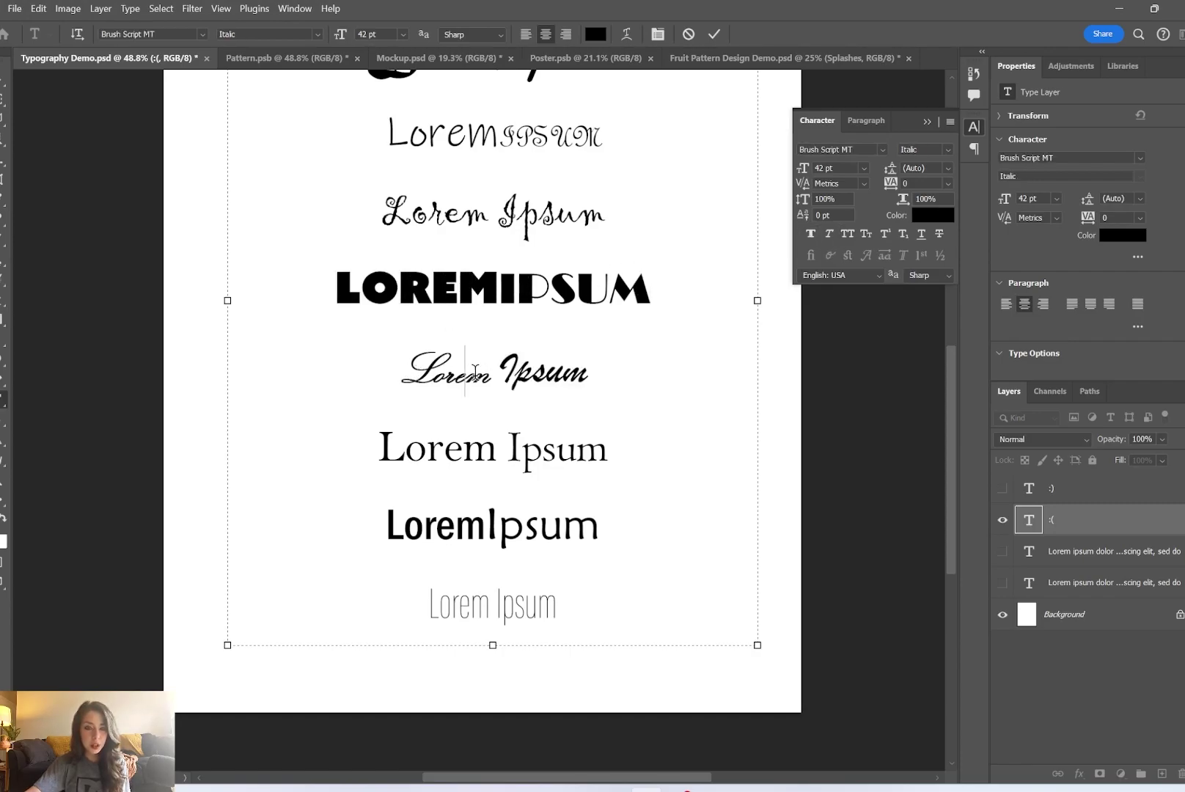
Recheck the font of Lorem in the sixth pairing, and inspect both serif words in the seventh pairing of the ":(" list
{"action": "left_click", "coordinate": [485, 375]}
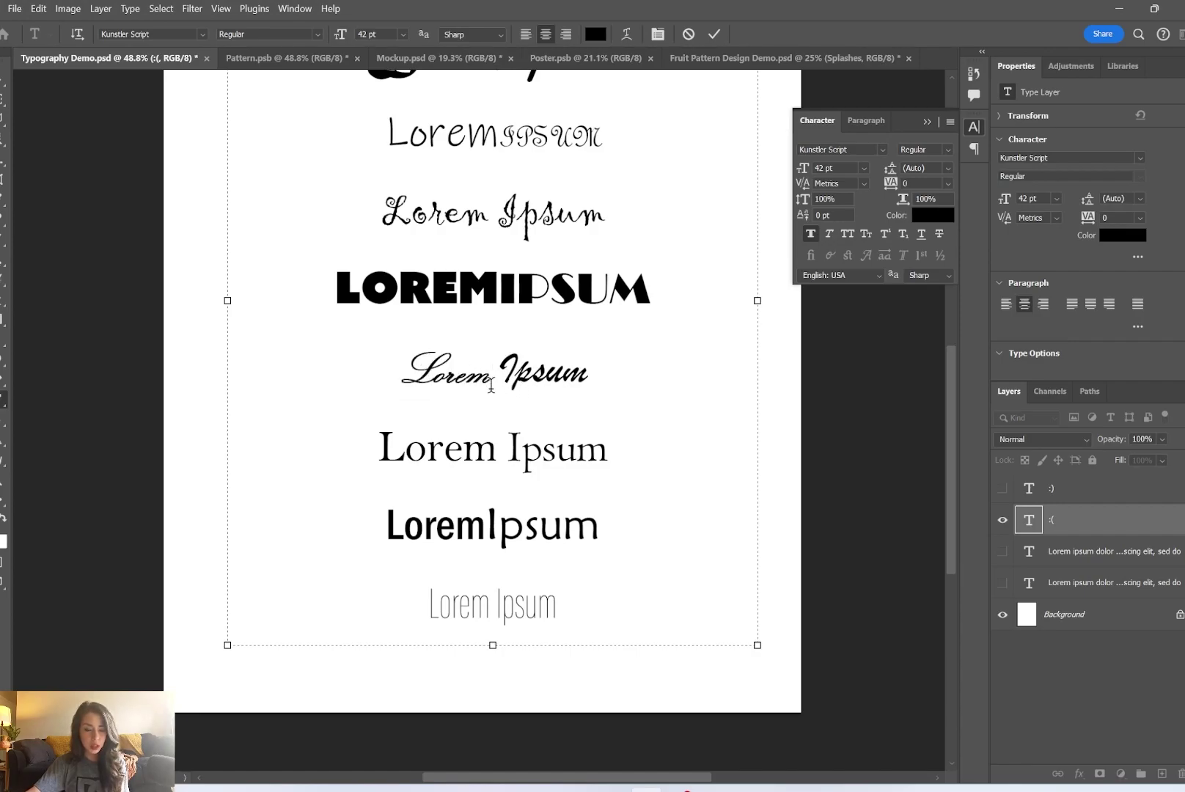
{"action": "left_click", "coordinate": [428, 460]}
{"action": "left_click", "coordinate": [383, 440]}
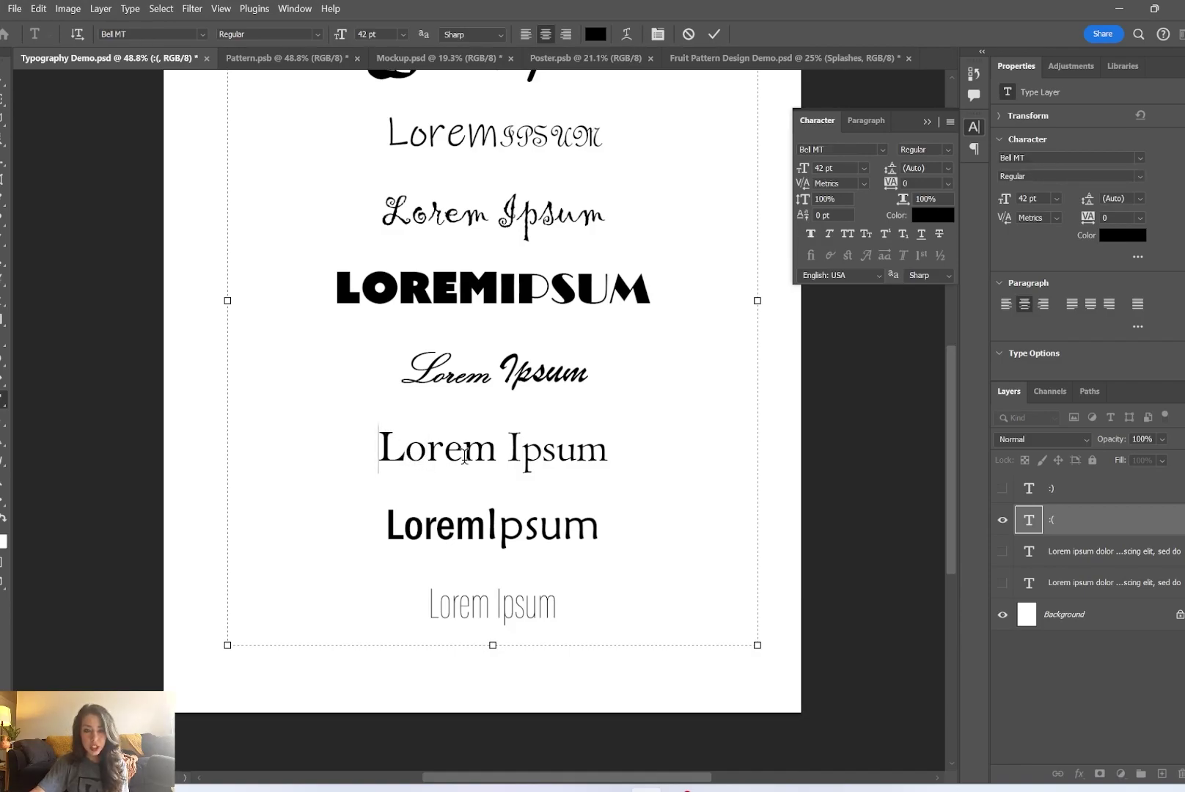
{"action": "left_click_drag", "start_coordinate": [507, 449], "coordinate": [524, 450]}
{"action": "left_click", "coordinate": [523, 461]}
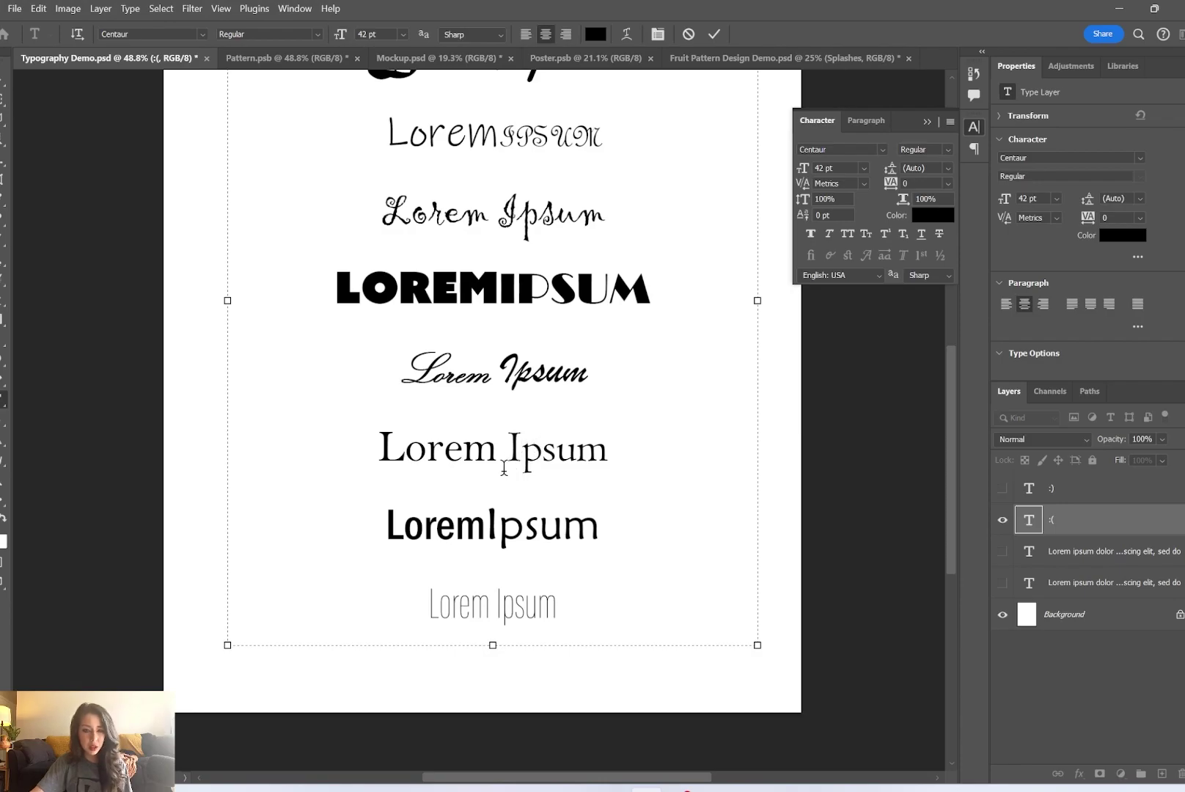
Inspect the fonts of both words in the eighth pairing, the LoremIpsum line of the ":(" list
{"action": "left_click_drag", "start_coordinate": [468, 529], "coordinate": [564, 529]}
{"action": "left_click", "coordinate": [564, 529]}
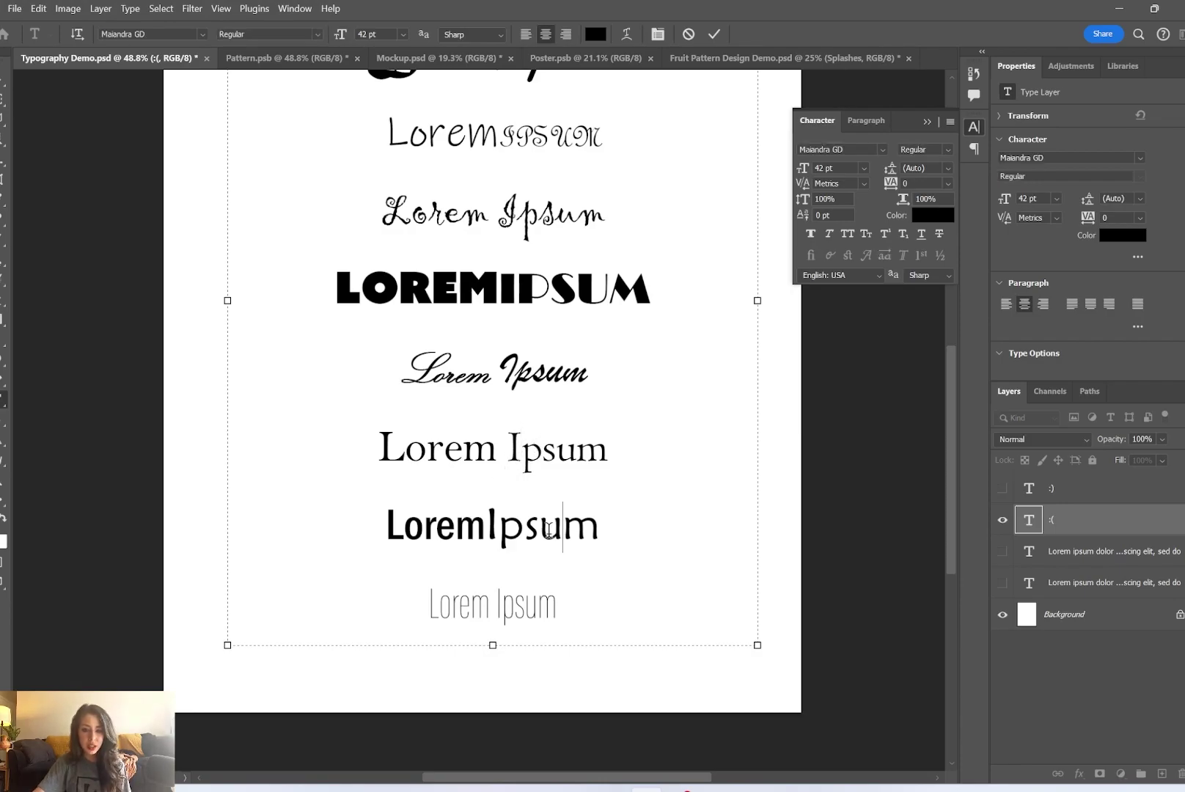
{"action": "left_click_drag", "start_coordinate": [390, 530], "coordinate": [437, 528]}
{"action": "left_click", "coordinate": [457, 527]}
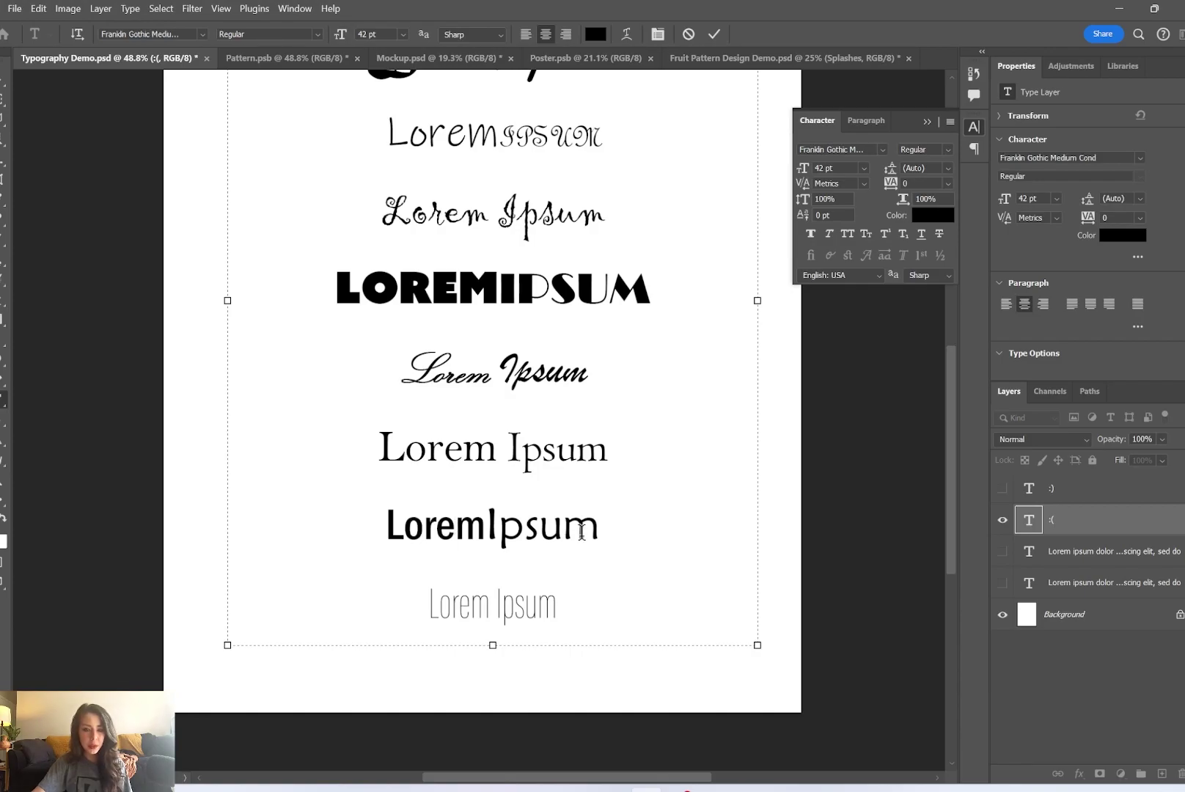
Examine the font of both words in the thin last pairing of the ":(" list, and review the whole list of pairings
{"action": "left_click_drag", "start_coordinate": [440, 606], "coordinate": [543, 606]}
{"action": "left_click", "coordinate": [544, 606]}
{"action": "left_click_drag", "start_coordinate": [446, 605], "coordinate": [571, 604]}
{"action": "left_click", "coordinate": [573, 605]}
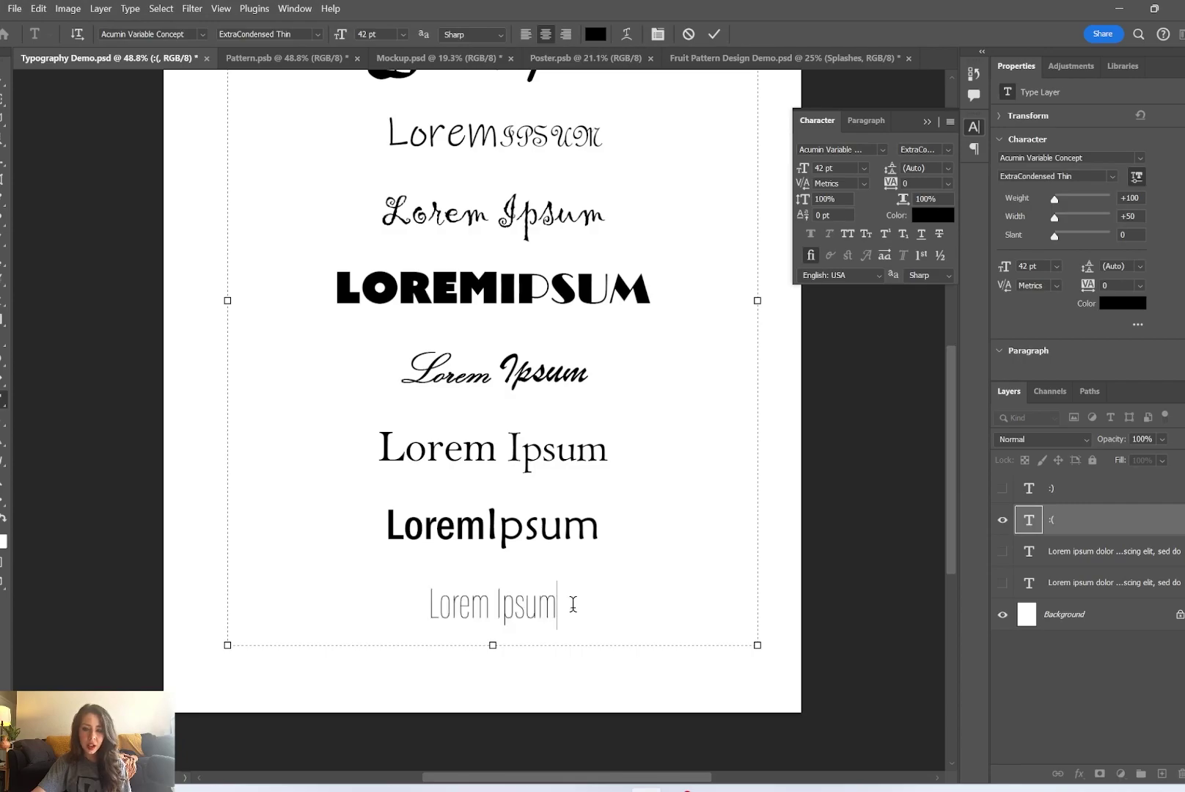
{"action": "left_click_drag", "start_coordinate": [470, 606], "coordinate": [427, 603]}
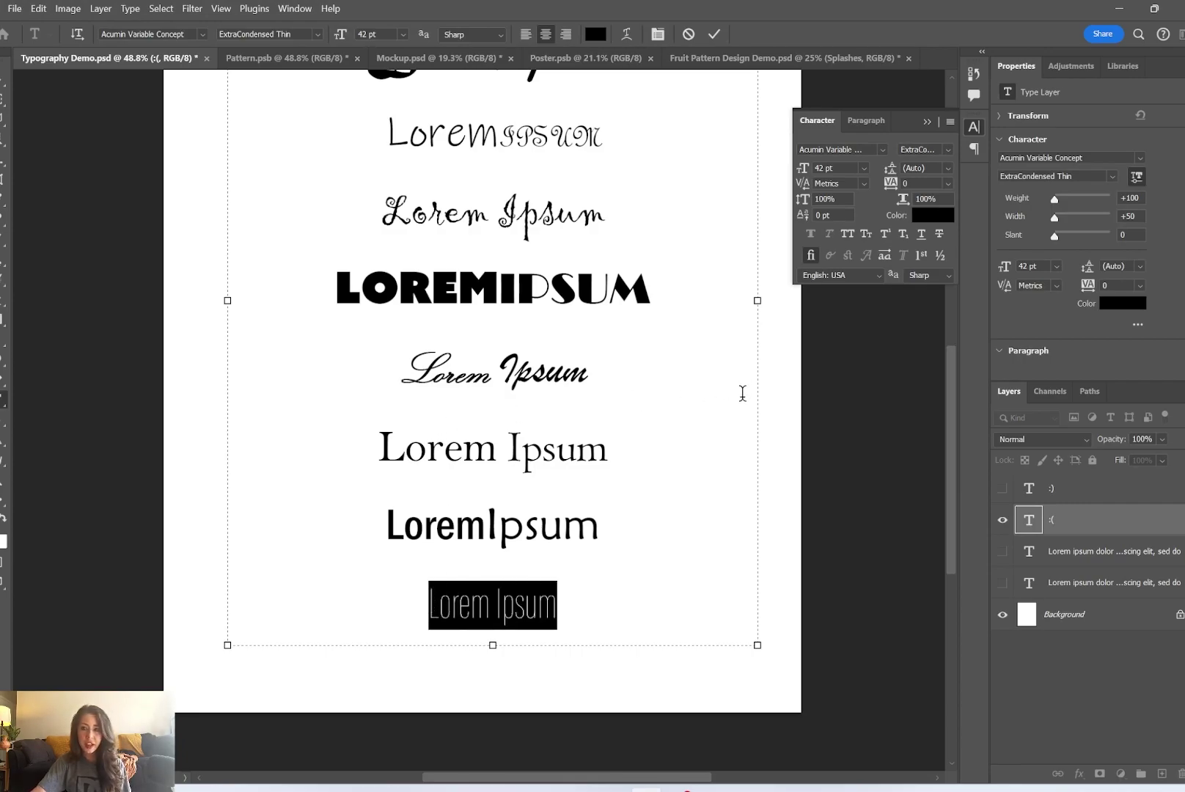
{"action": "left_click", "coordinate": [630, 582]}
{"action": "scroll", "coordinate": [603, 544], "scroll_direction": "down", "scroll_amount": 3}
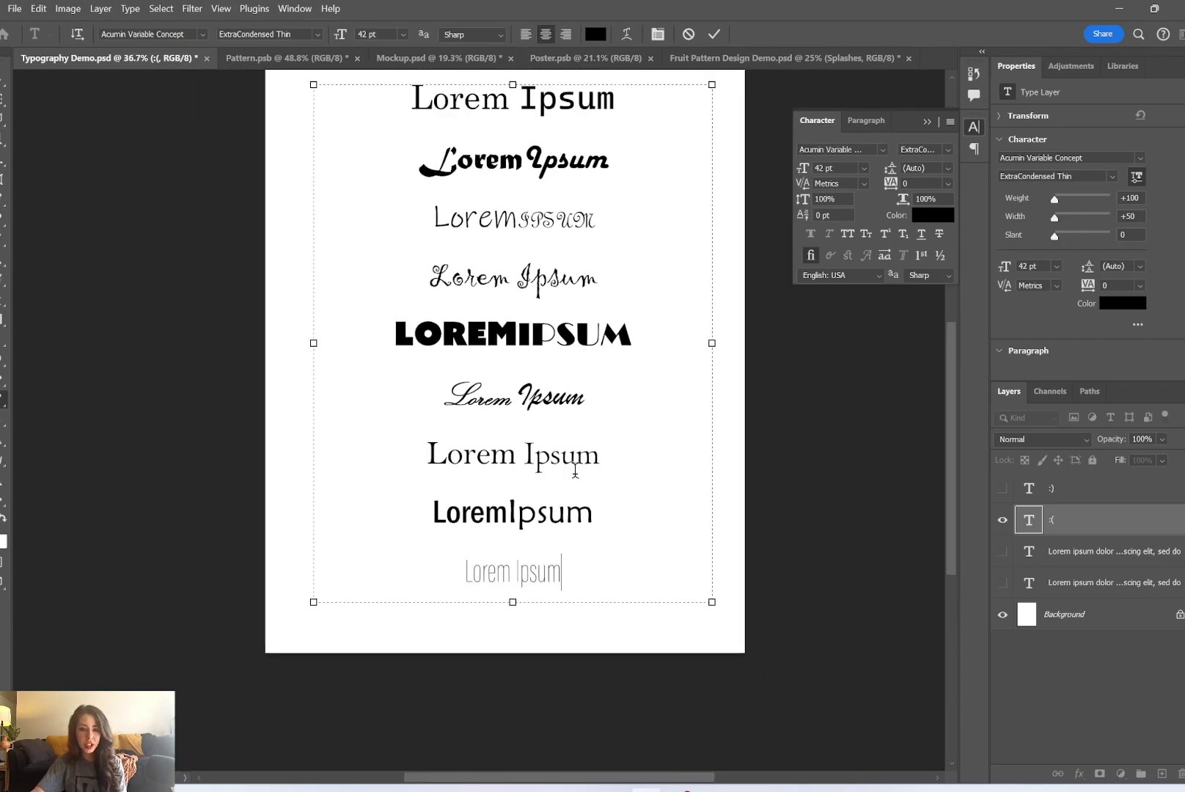
{"action": "left_click", "coordinate": [576, 458]}
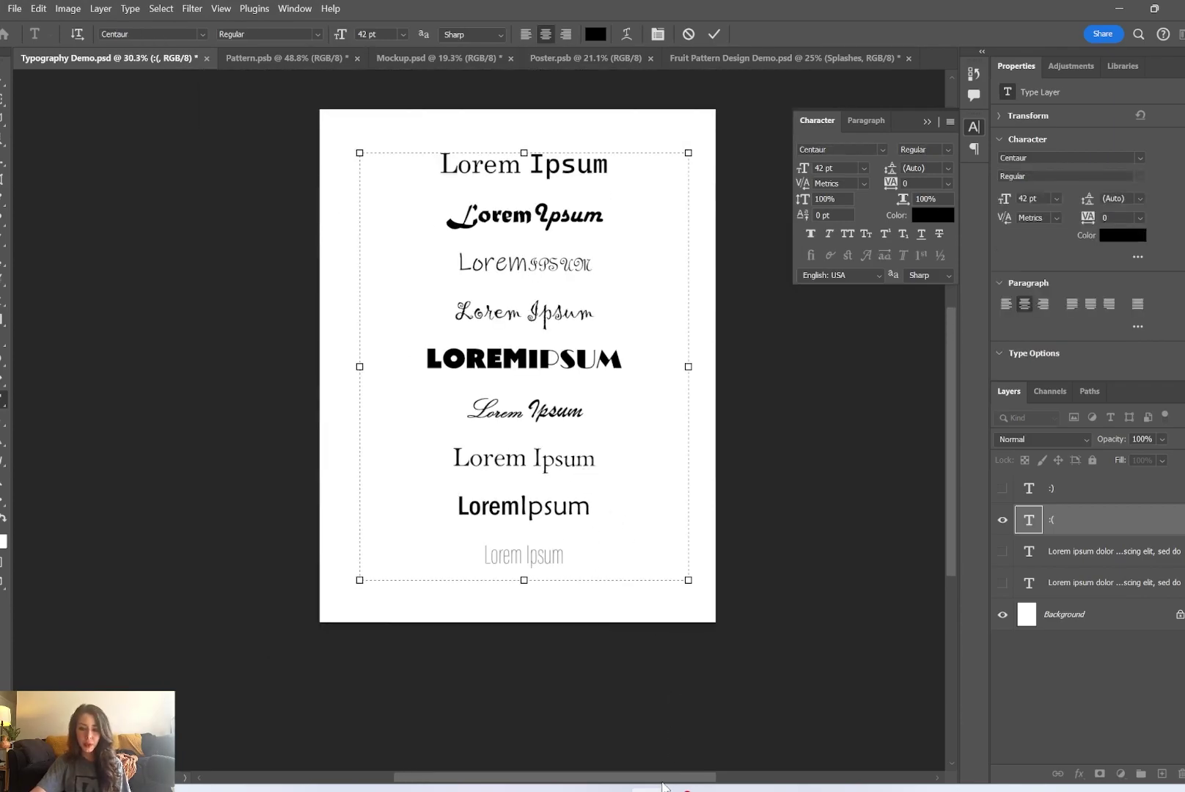
Close Typography Demo.psd and switch to Fruit Pattern Design Demo.psd with the Move tool active
{"action": "left_click", "coordinate": [662, 786]}
{"action": "left_click", "coordinate": [1137, 635]}
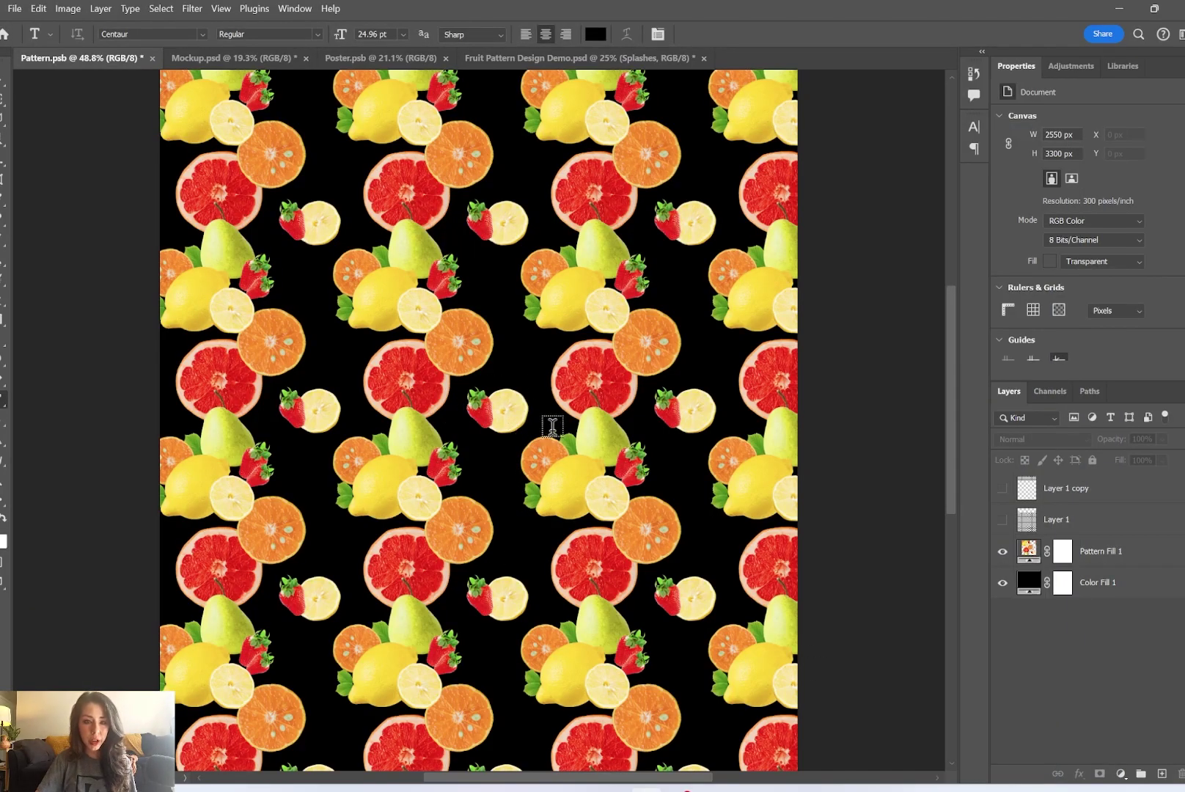
{"action": "left_click", "coordinate": [542, 59]}
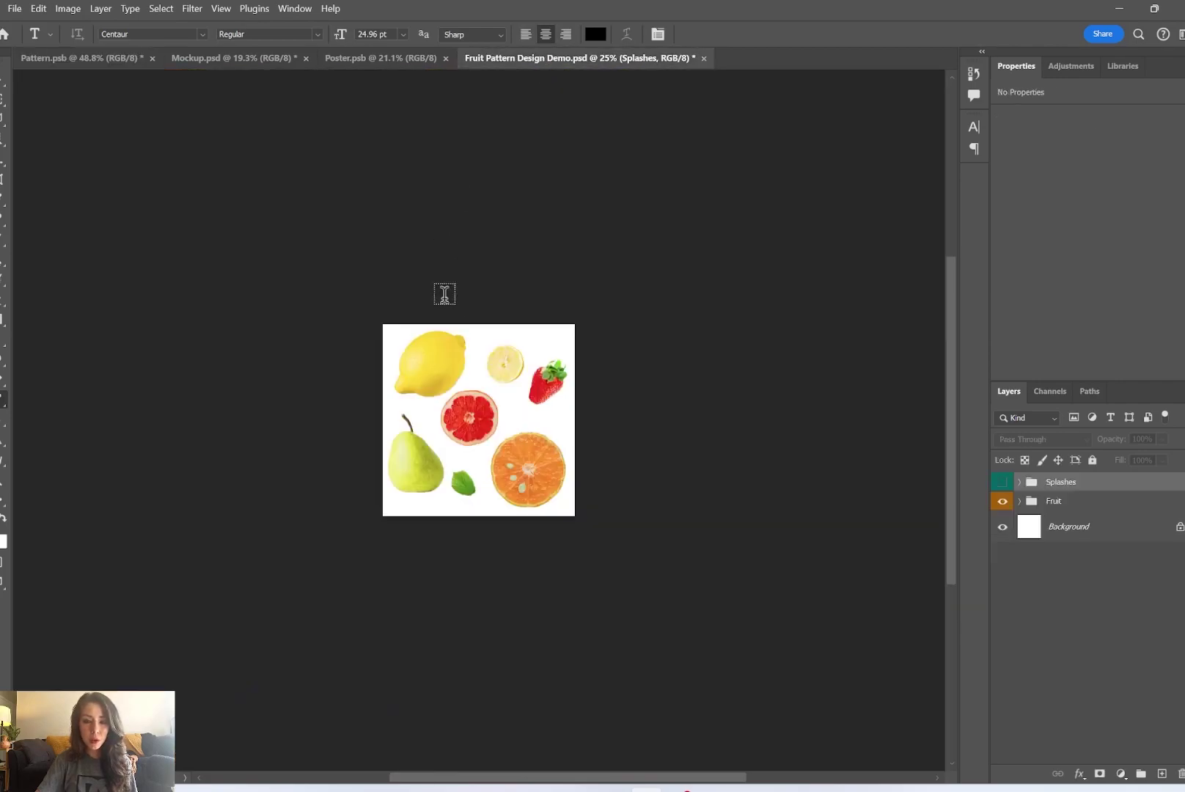
{"action": "left_click", "coordinate": [6, 90]}
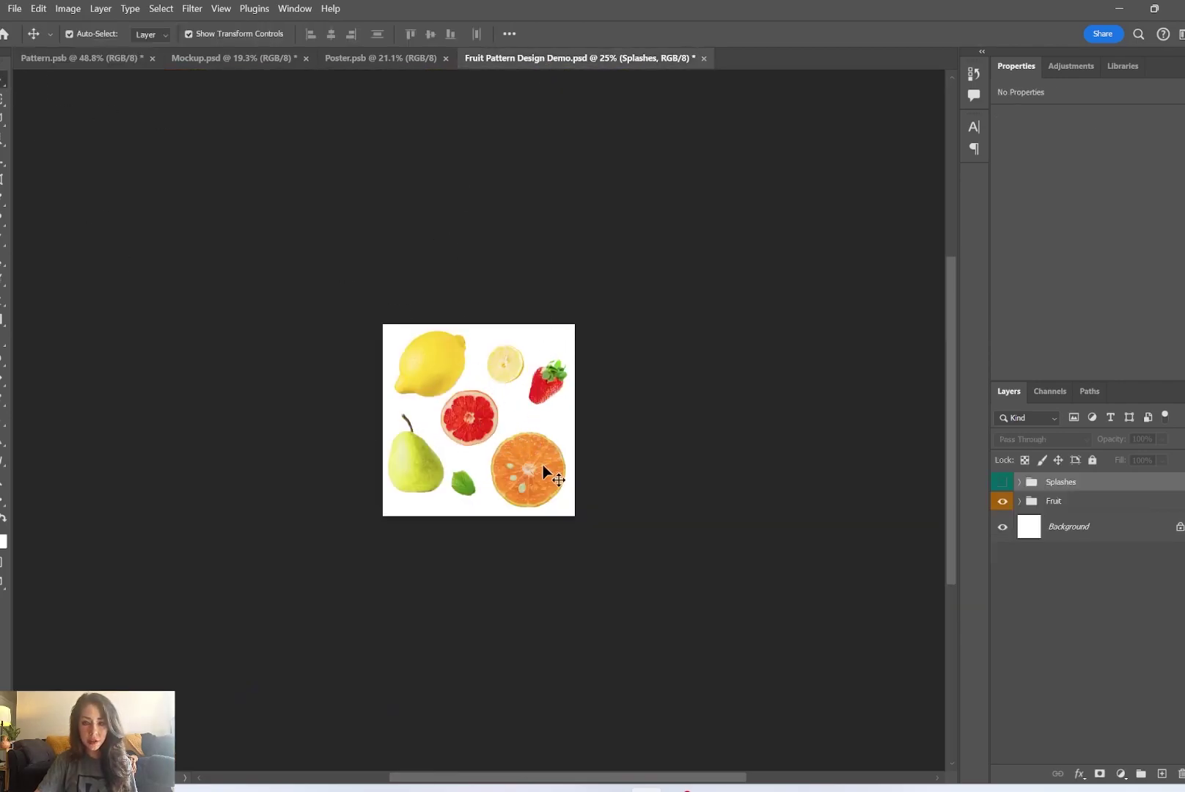
{"action": "scroll", "coordinate": [450, 432], "scroll_direction": "up", "scroll_amount": 4}
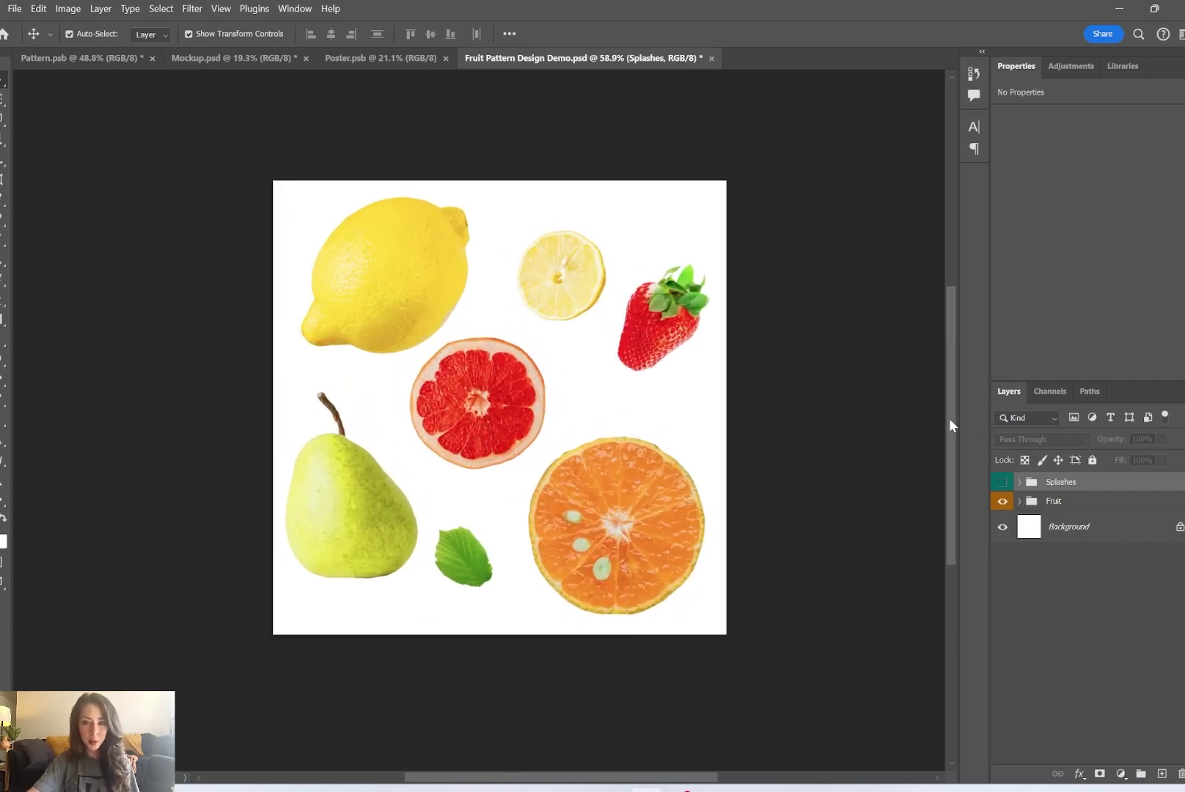
Create a new 5 x 5 inch document at 300 pixels/inch in RGB Color with a white background
{"action": "left_click", "coordinate": [22, 8]}
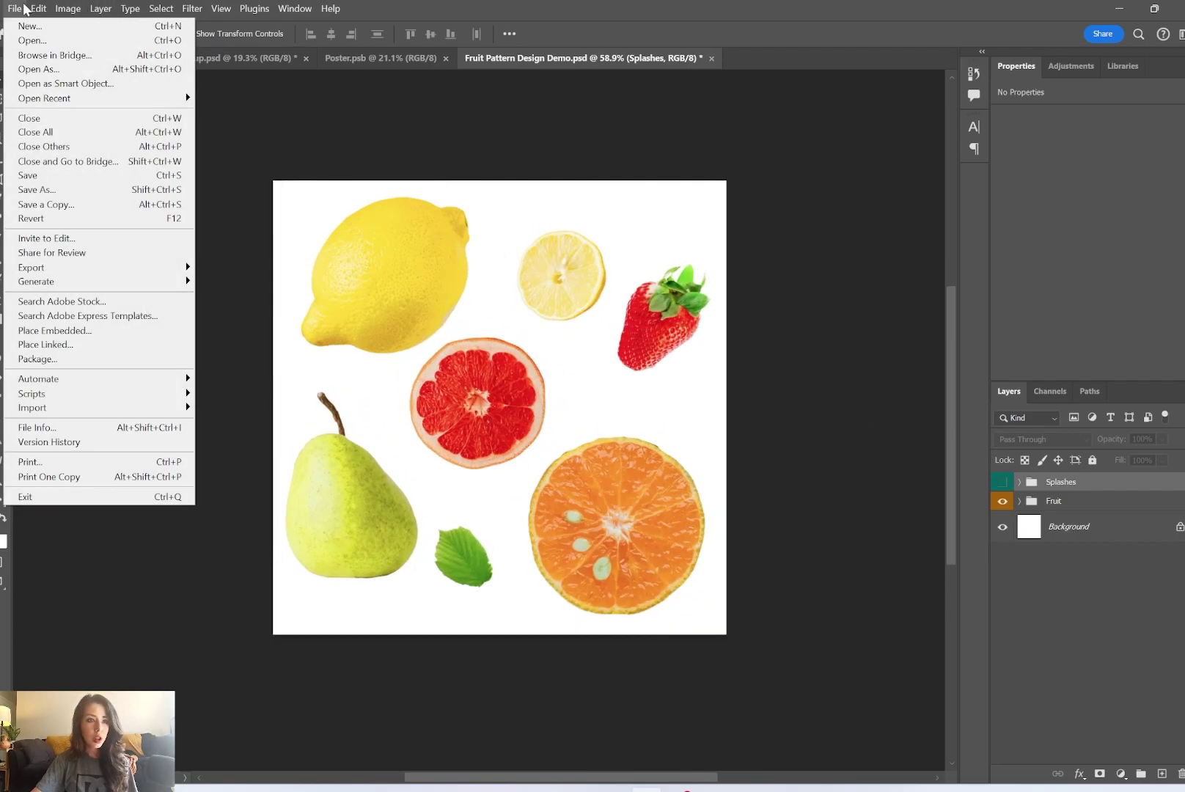
{"action": "left_click", "coordinate": [37, 26]}
{"action": "left_click", "coordinate": [812, 205]}
{"action": "left_click", "coordinate": [815, 257]}
{"action": "left_click", "coordinate": [816, 205]}
{"action": "type", "text": "5"}
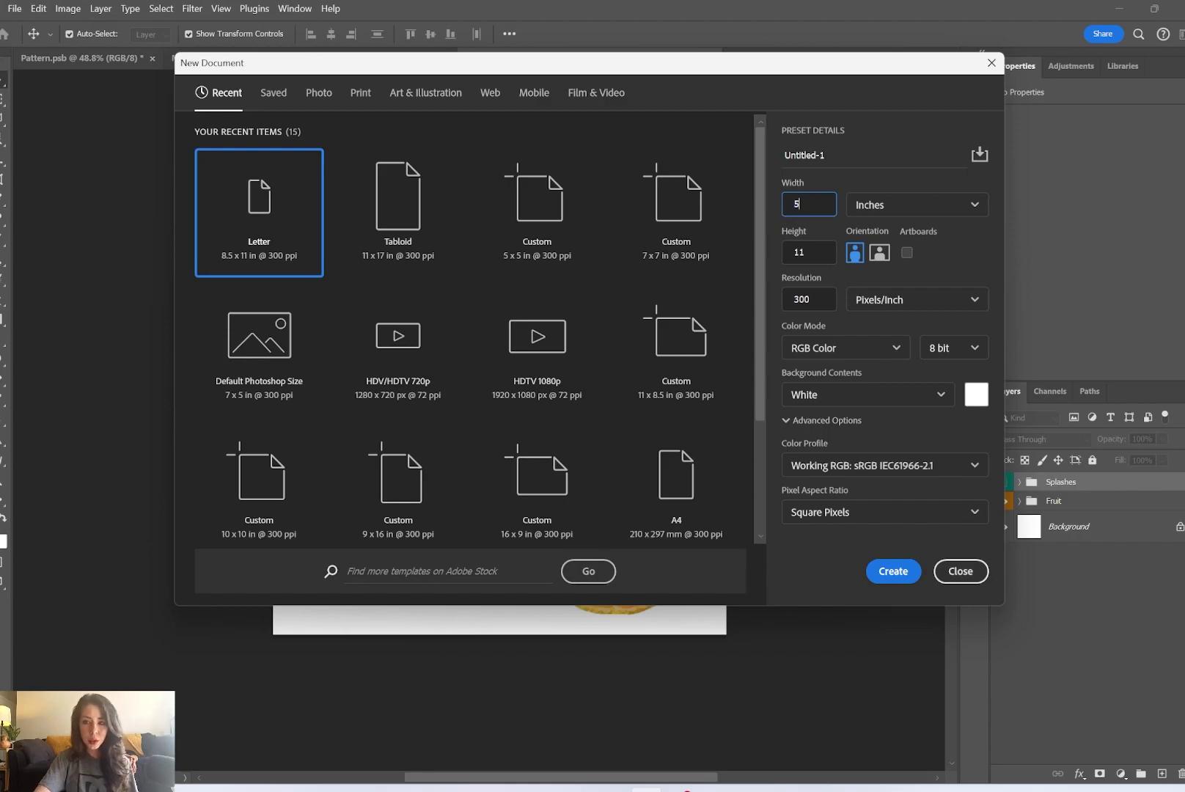
{"action": "key", "text": "Tab"}
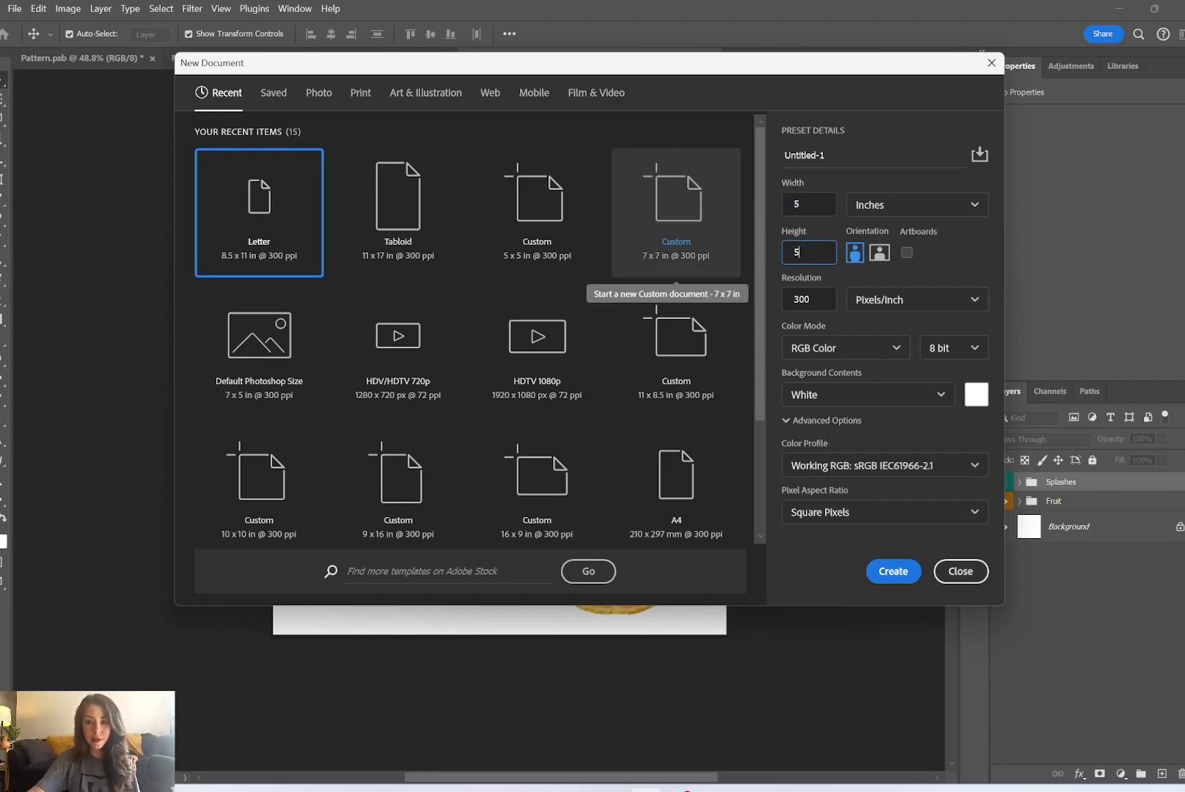
{"action": "type", "text": "5"}
{"action": "key", "text": "Tab"}
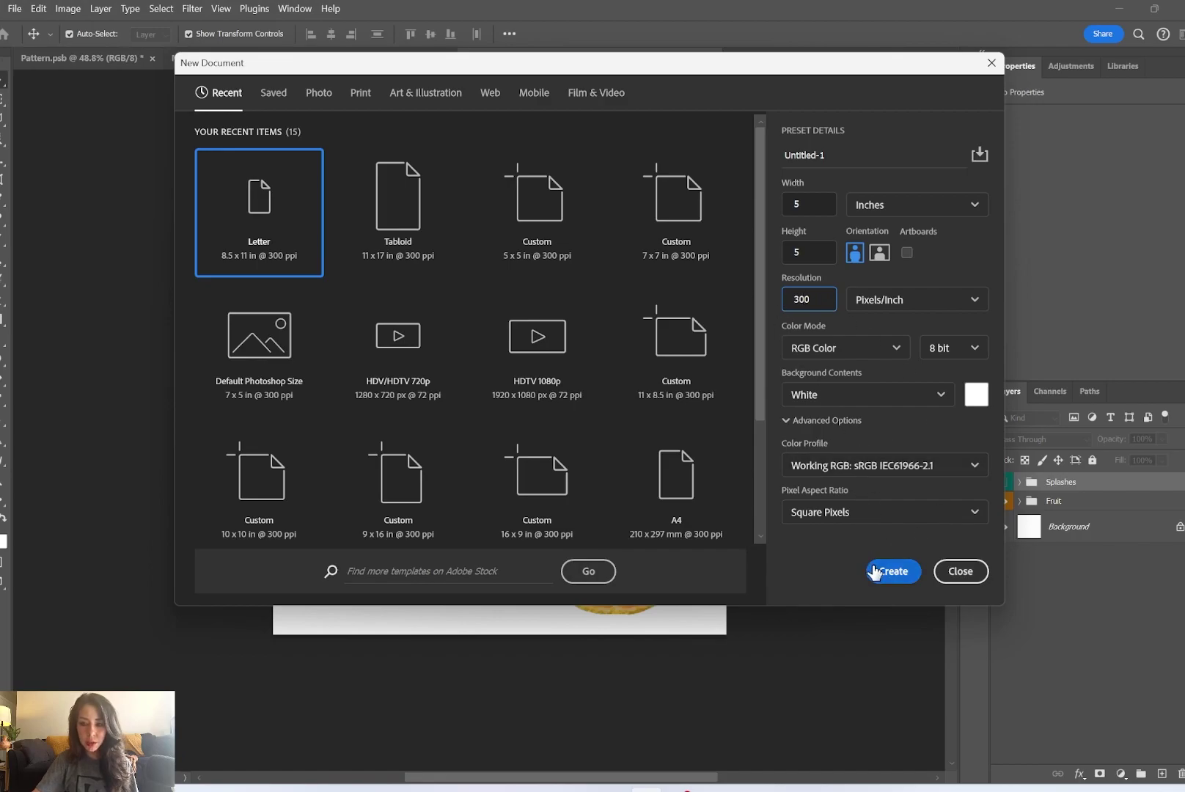
{"action": "left_click", "coordinate": [907, 578]}
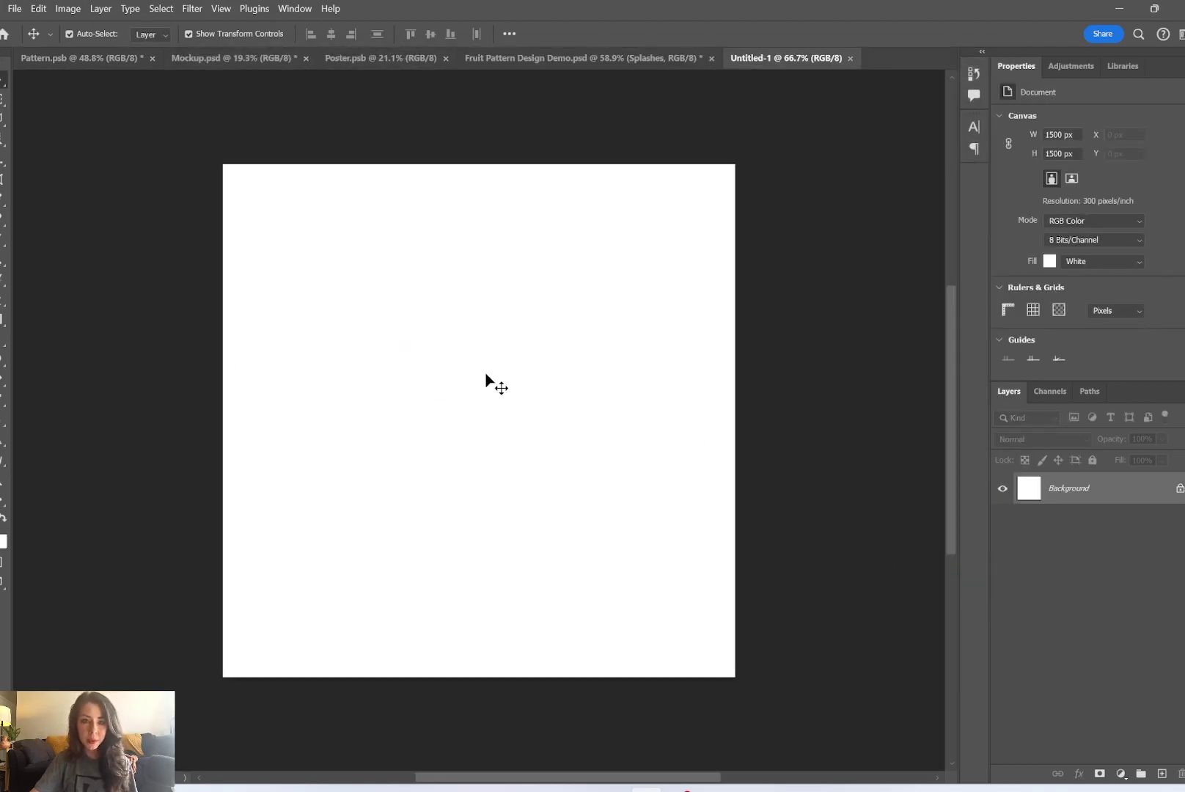
Turn on Pattern Preview for the blank document, accept the smart object notice, and look at the area around the tile
{"action": "left_click", "coordinate": [220, 9]}
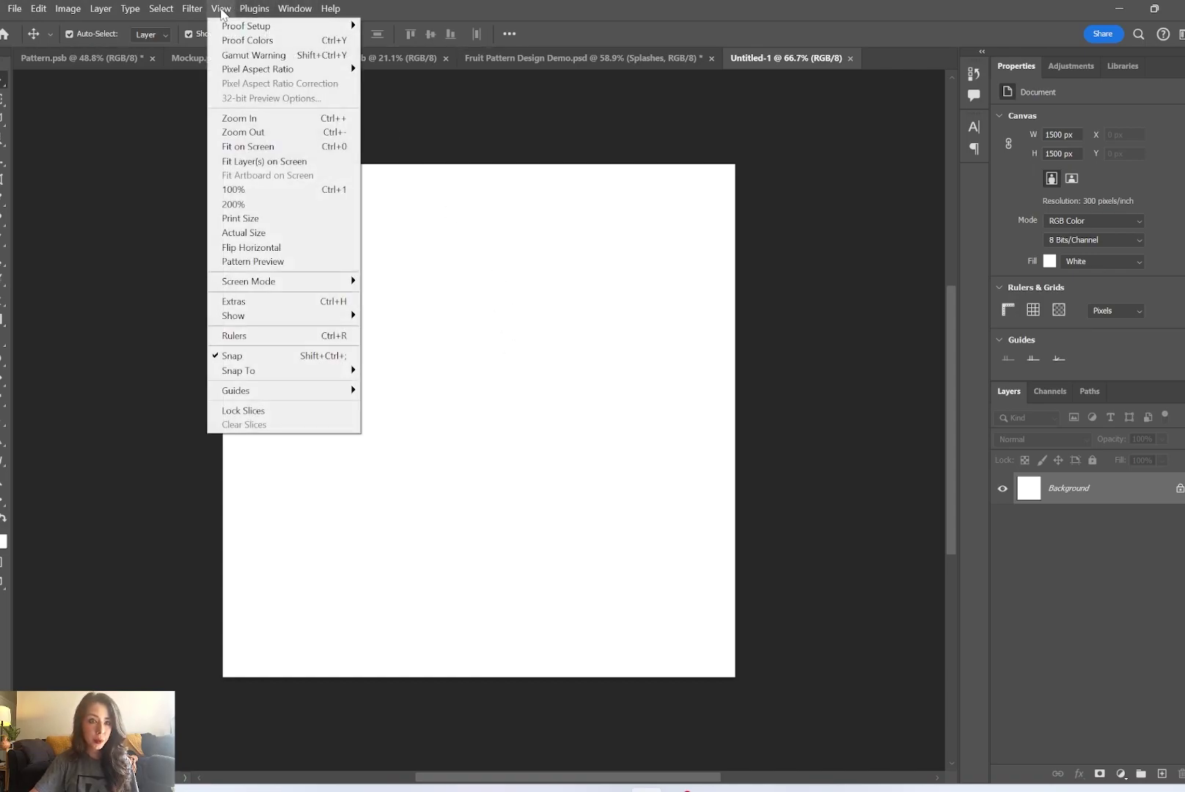
{"action": "left_click", "coordinate": [306, 266]}
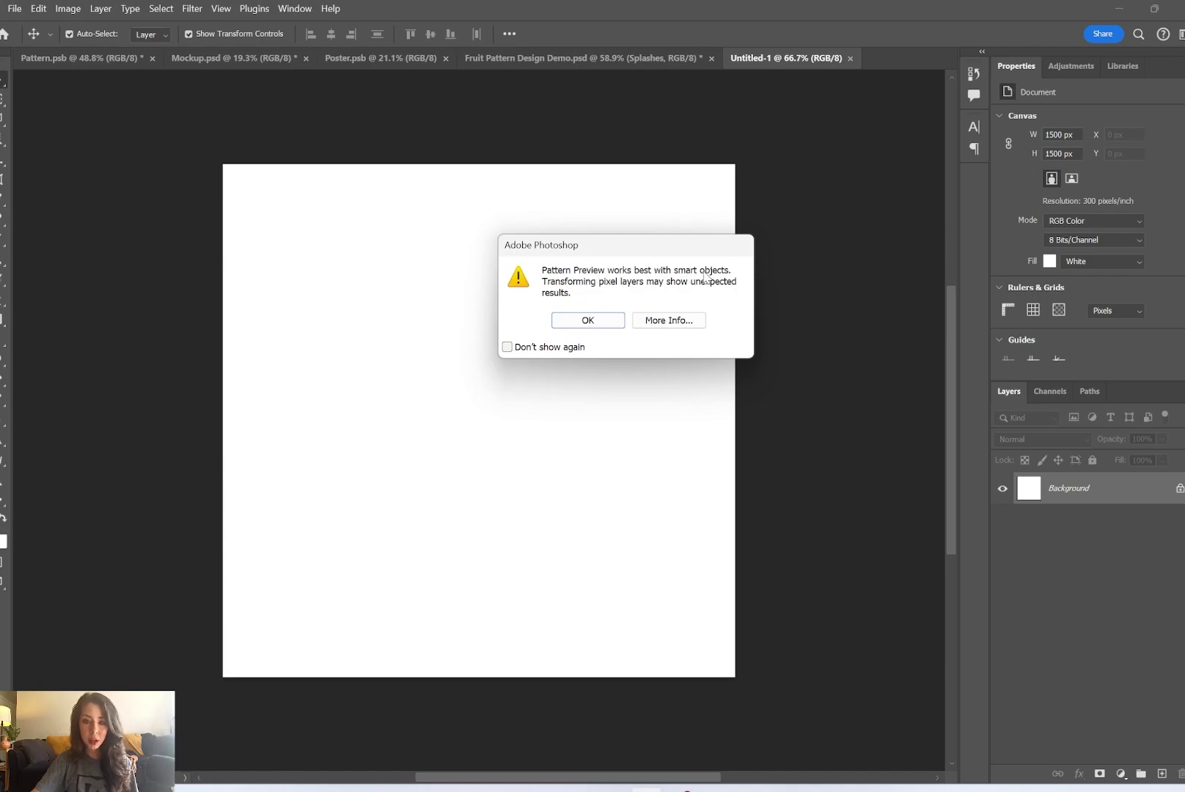
{"action": "left_click", "coordinate": [588, 320]}
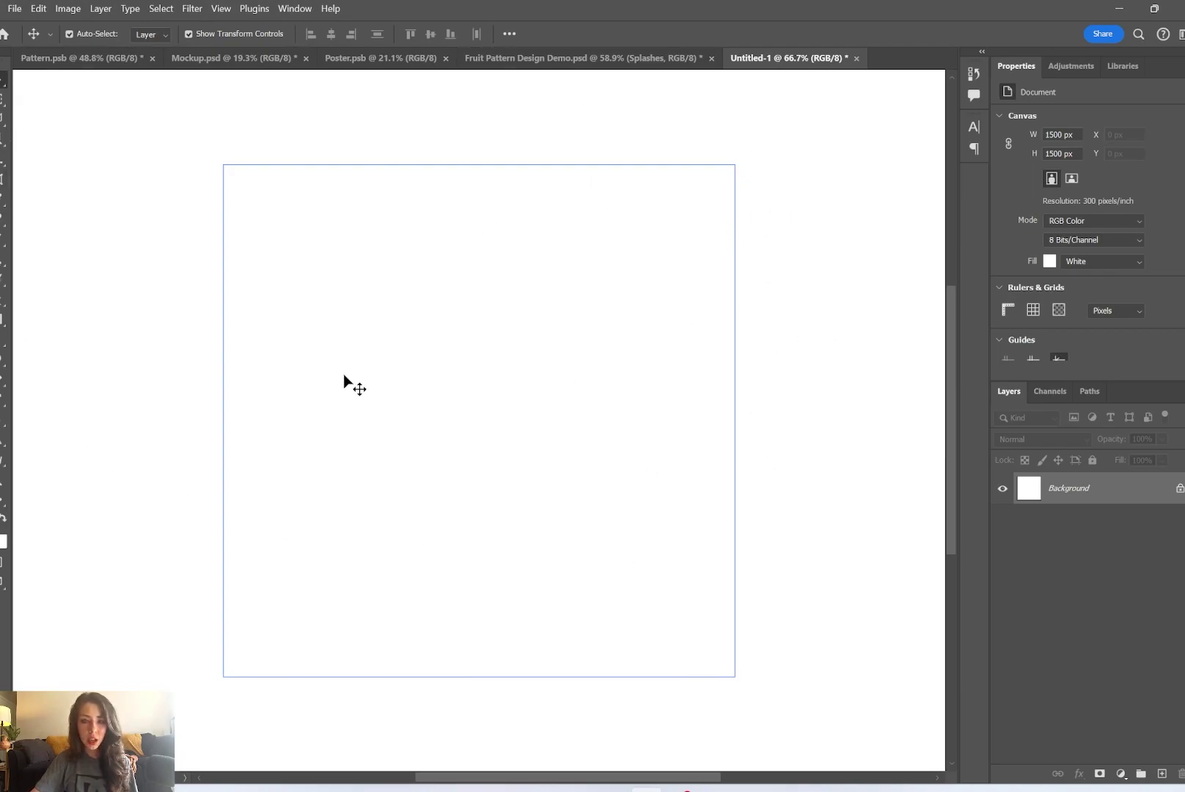
{"action": "scroll", "coordinate": [385, 362], "scroll_direction": "down", "scroll_amount": 1}
{"action": "scroll", "coordinate": [395, 363], "scroll_direction": "down", "scroll_amount": 4}
{"action": "scroll", "coordinate": [401, 360], "scroll_direction": "up", "scroll_amount": 4}
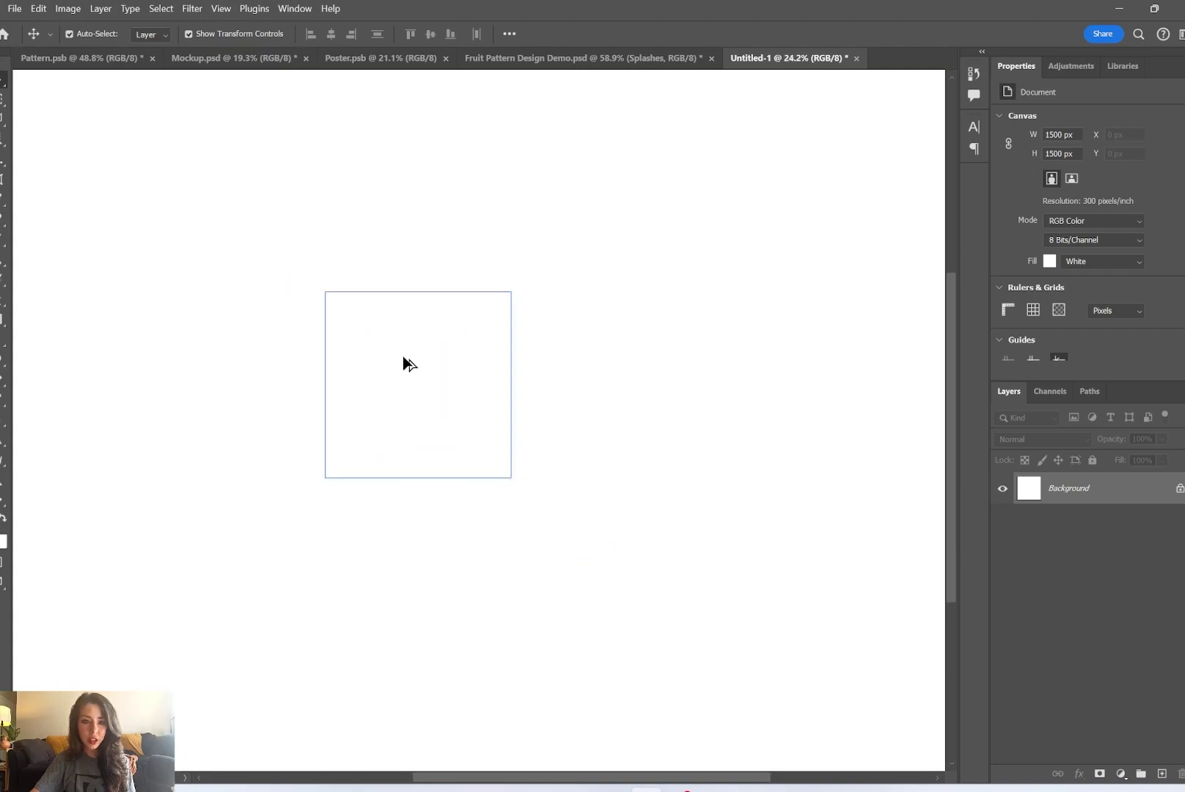
Close the untitled document without saving and deselect all layers in Fruit Pattern Design Demo.psd
{"action": "left_click", "coordinate": [857, 59]}
{"action": "left_click", "coordinate": [637, 309]}
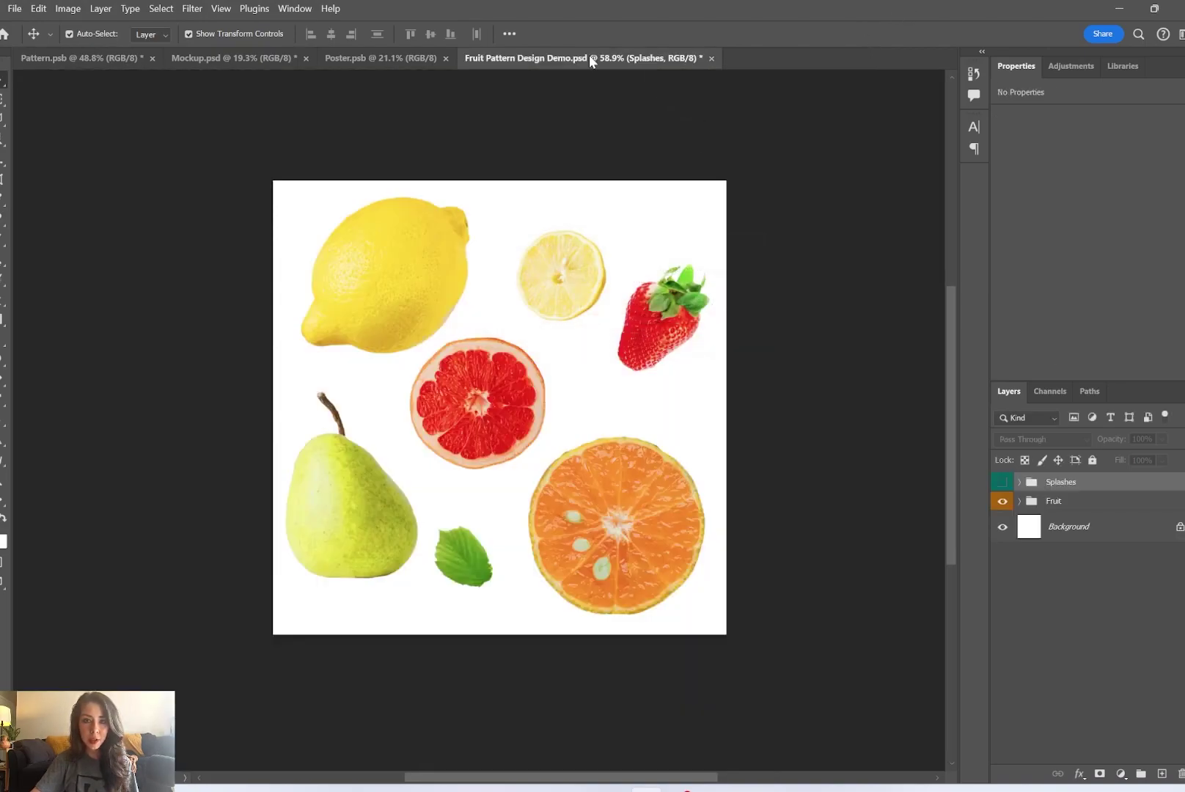
{"action": "left_click", "coordinate": [1059, 563]}
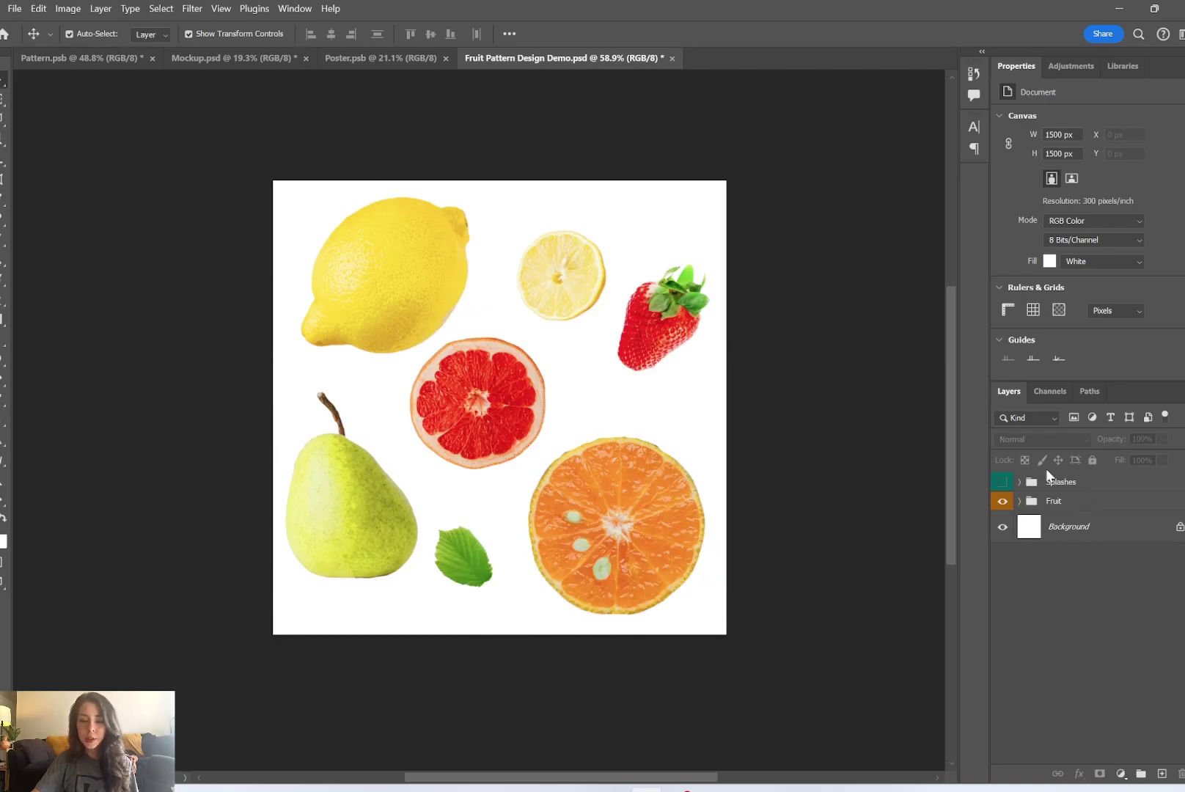
Turn on Pattern Preview for the fruit document and examine how the fruit tile repeats from afar and up close
{"action": "left_click", "coordinate": [221, 8]}
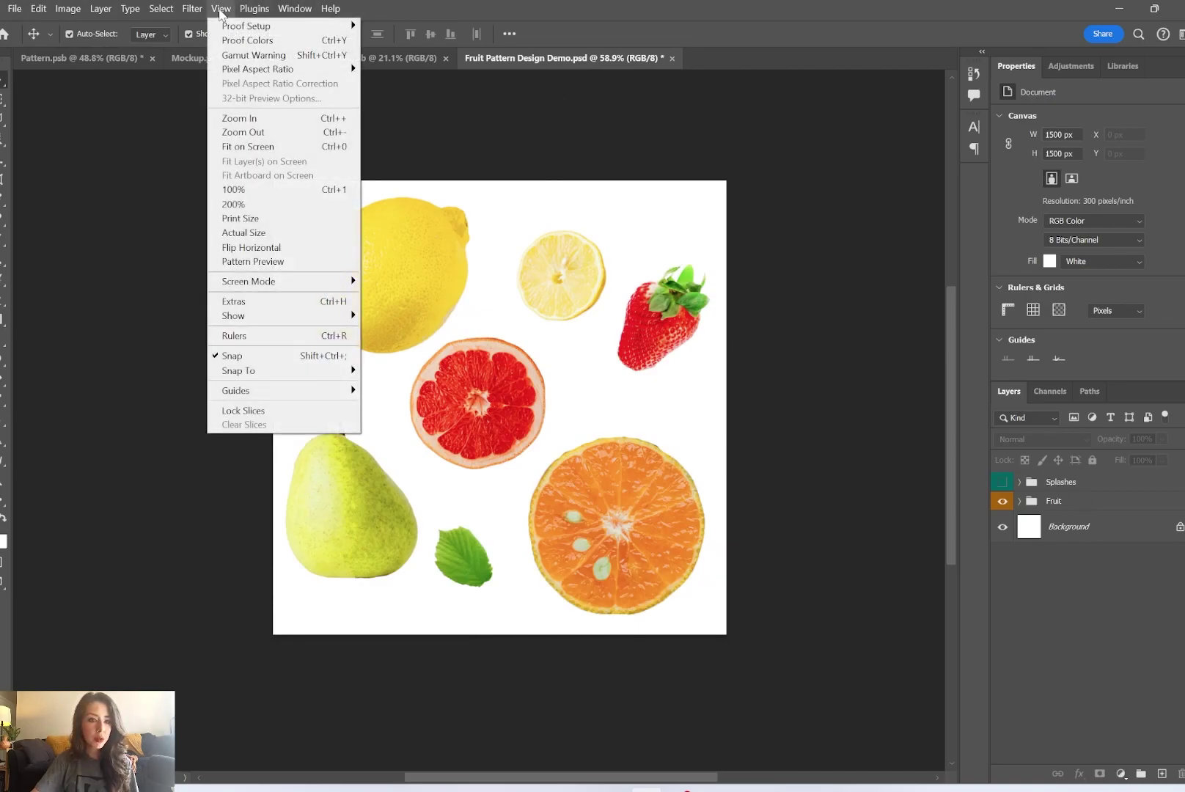
{"action": "left_click", "coordinate": [259, 262]}
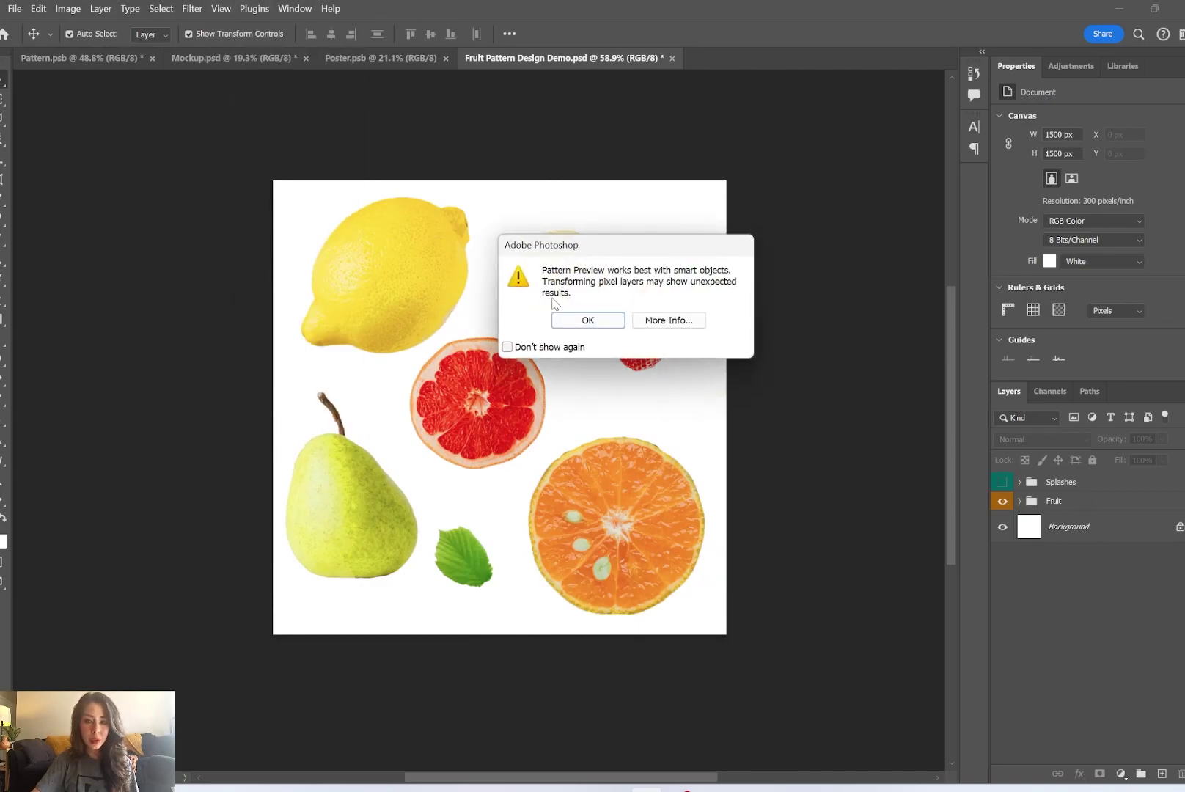
{"action": "left_click", "coordinate": [592, 325]}
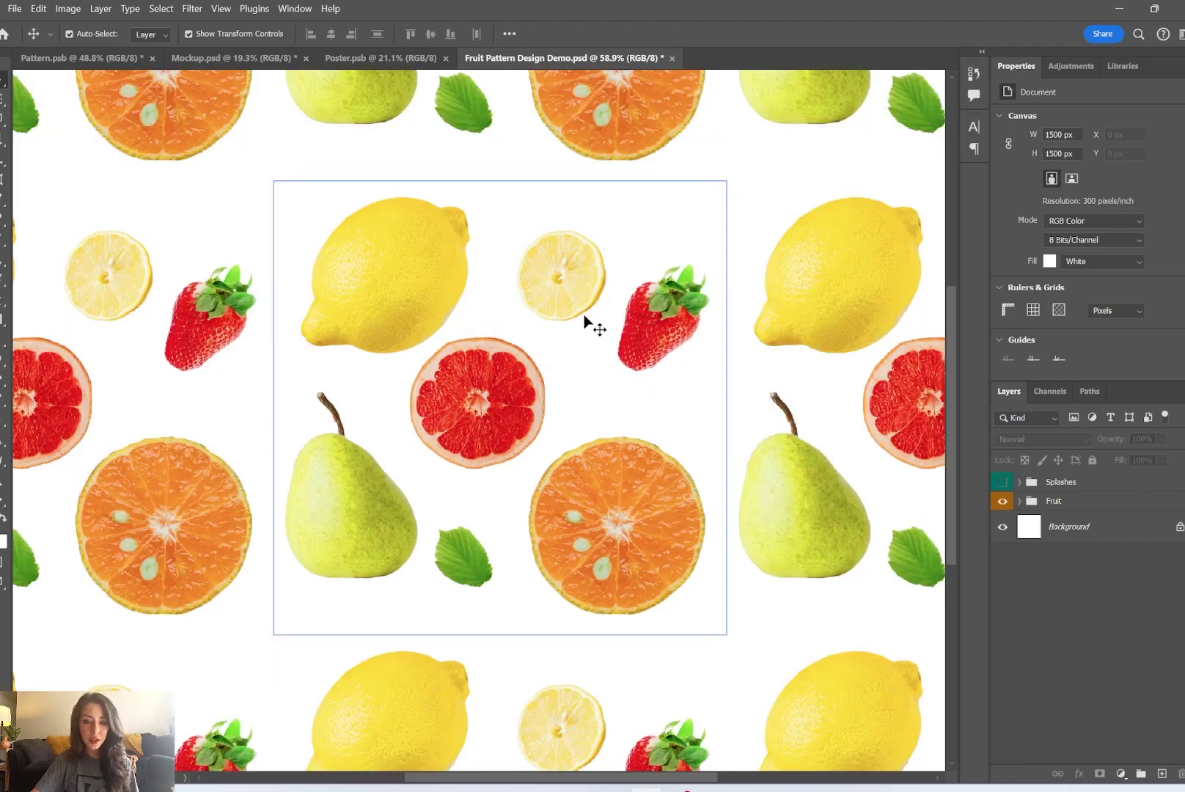
{"action": "scroll", "coordinate": [580, 308], "scroll_direction": "down", "scroll_amount": 5}
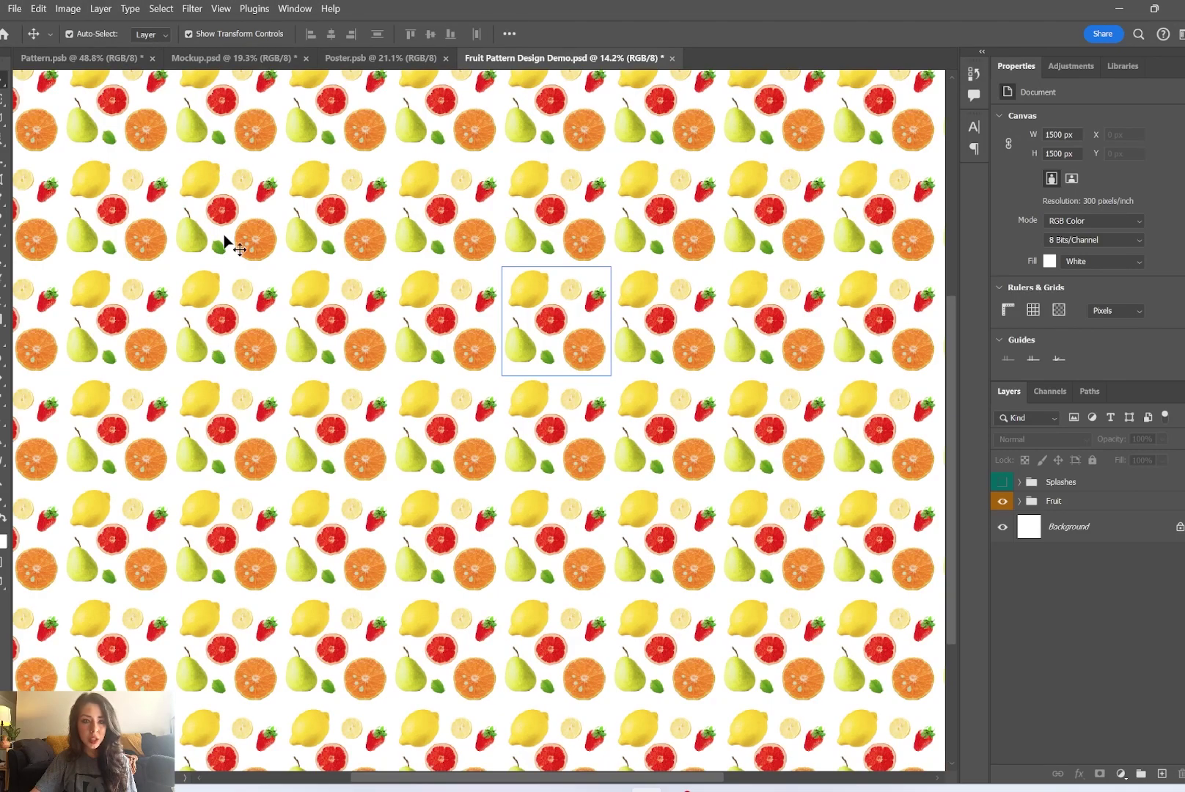
{"action": "left_click_drag", "start_coordinate": [667, 508], "coordinate": [764, 312]}
{"action": "scroll", "coordinate": [613, 326], "scroll_direction": "up", "scroll_amount": 3}
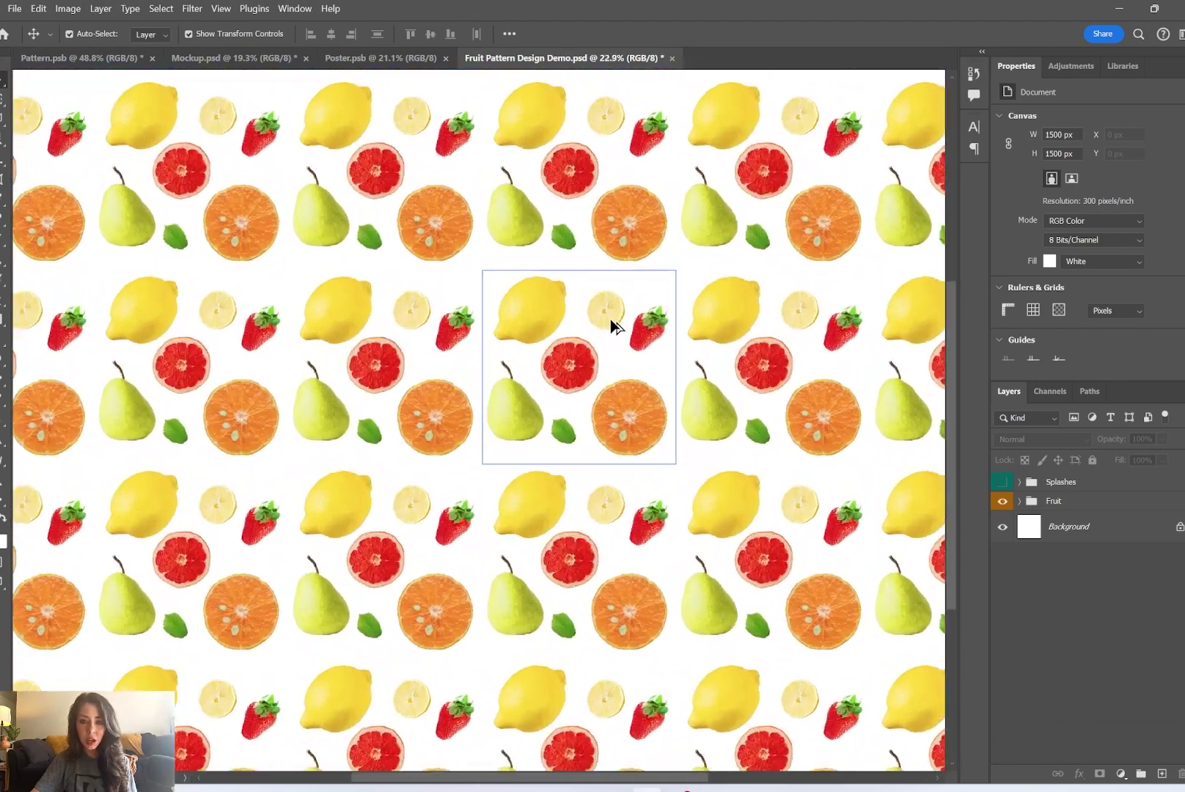
{"action": "scroll", "coordinate": [614, 326], "scroll_direction": "up", "scroll_amount": 5}
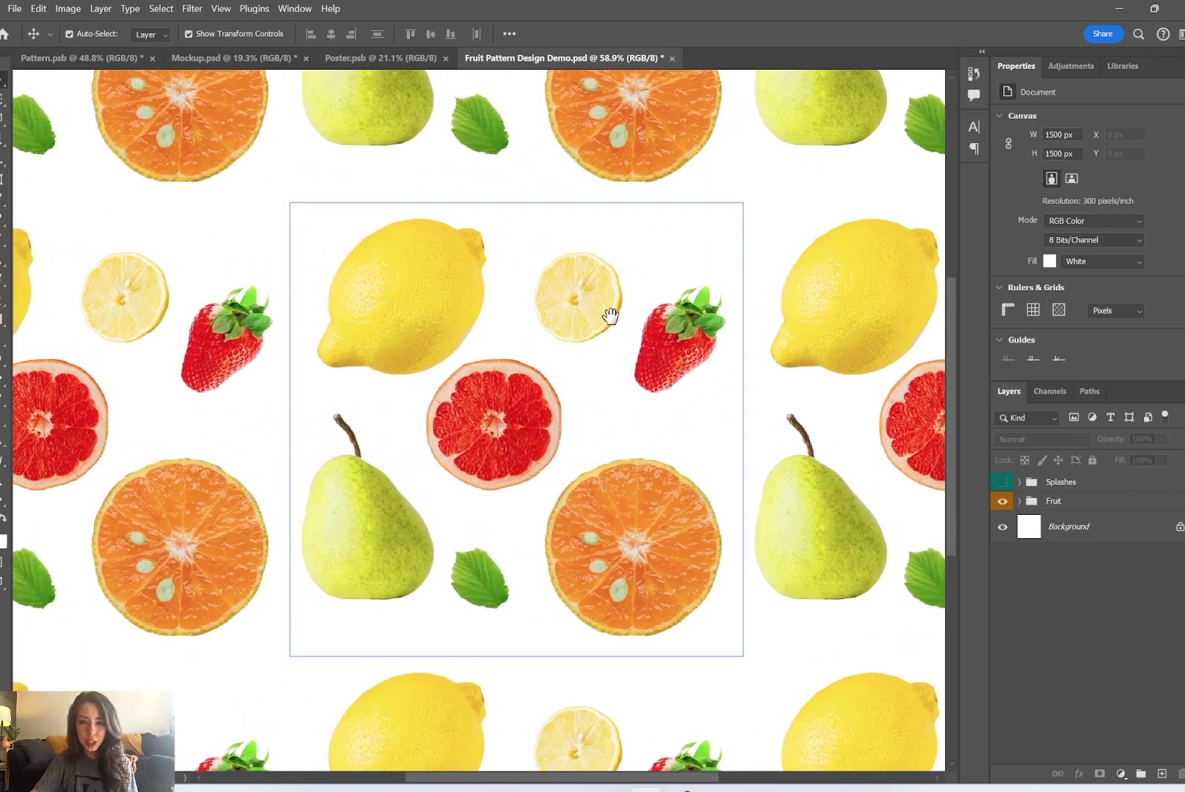
{"action": "left_click_drag", "start_coordinate": [610, 315], "coordinate": [579, 306]}
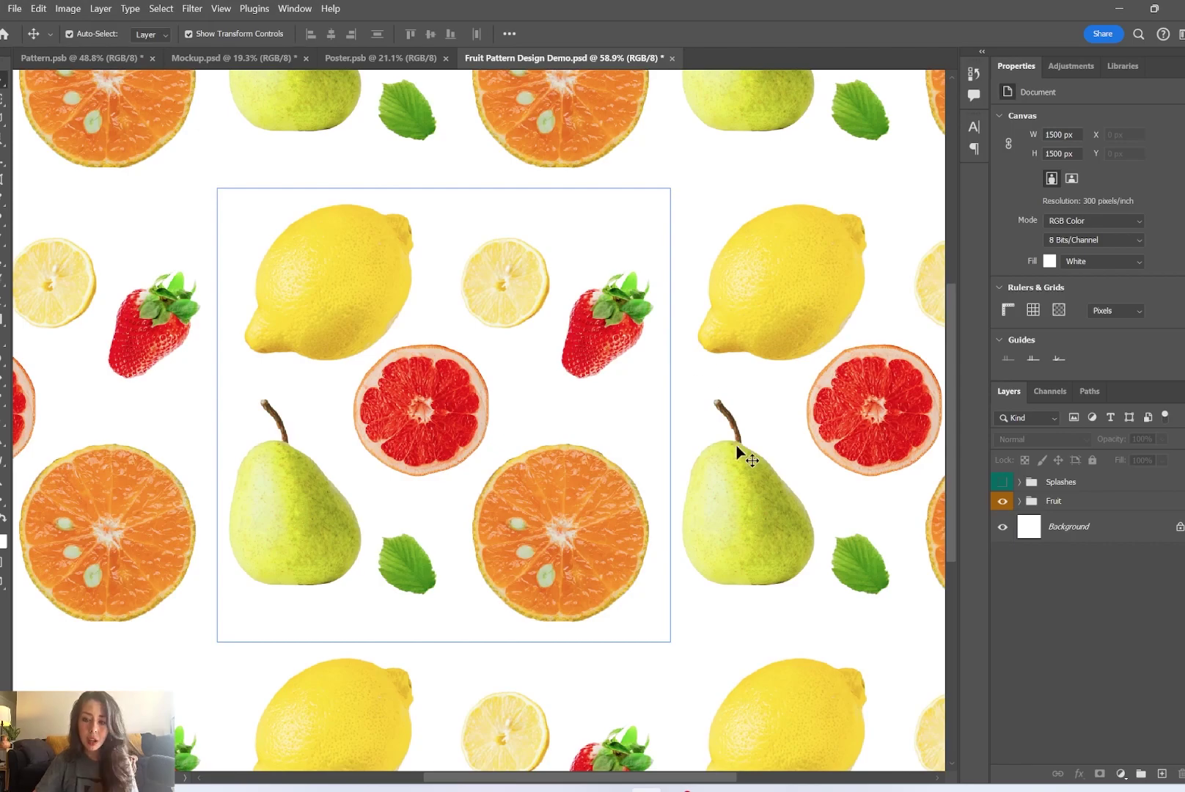
Expand the Fruit group, look through its individual fruit layers, and collapse the group again
{"action": "left_click", "coordinate": [1064, 506]}
{"action": "left_click", "coordinate": [1018, 501]}
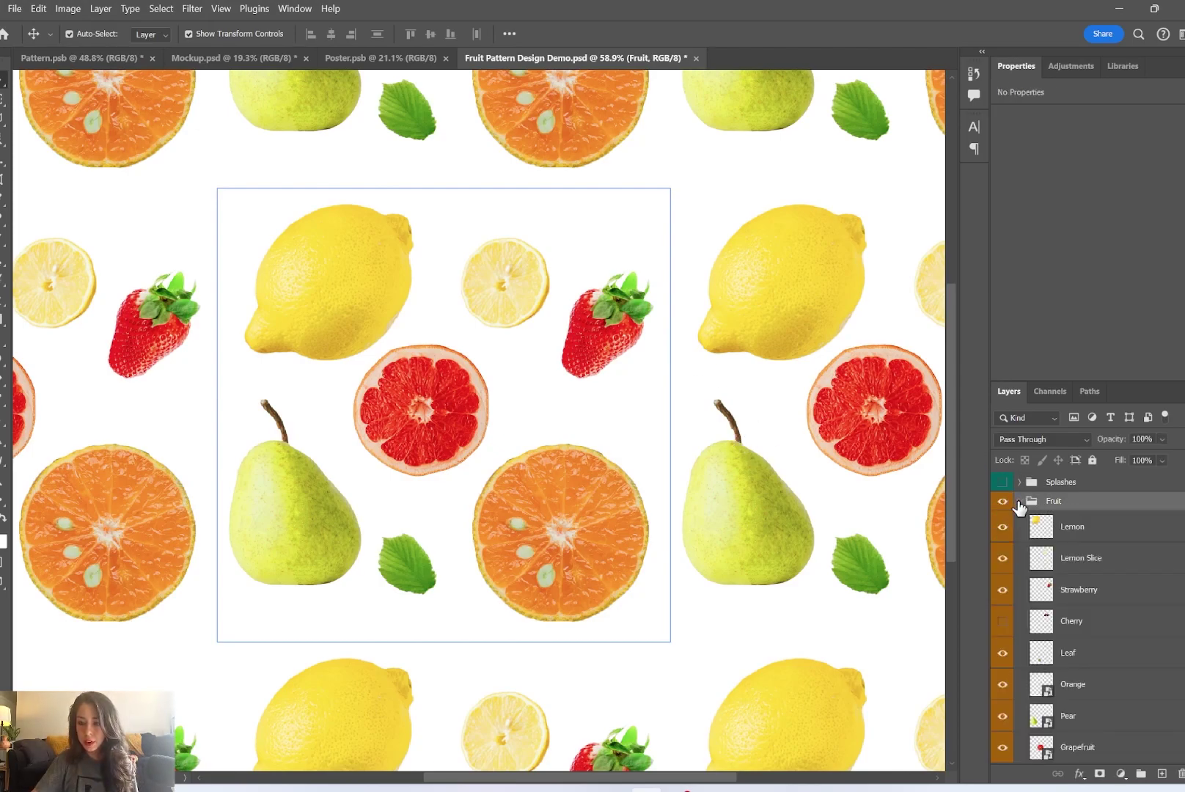
{"action": "left_click", "coordinate": [1082, 525]}
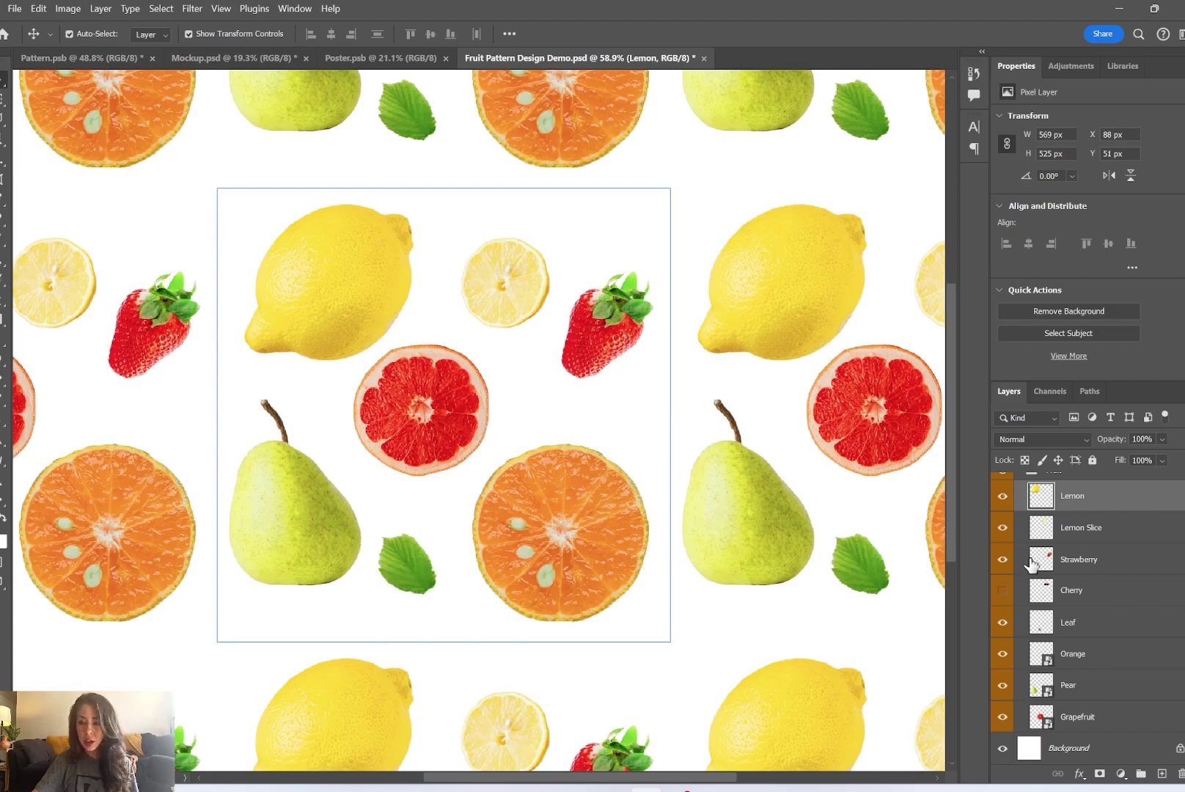
{"action": "scroll", "coordinate": [1019, 562], "scroll_direction": "up", "scroll_amount": 1}
{"action": "left_click", "coordinate": [1019, 502]}
Hide the Fruit group and add a new blank layer directly above the Background
{"action": "left_click", "coordinate": [1061, 525]}
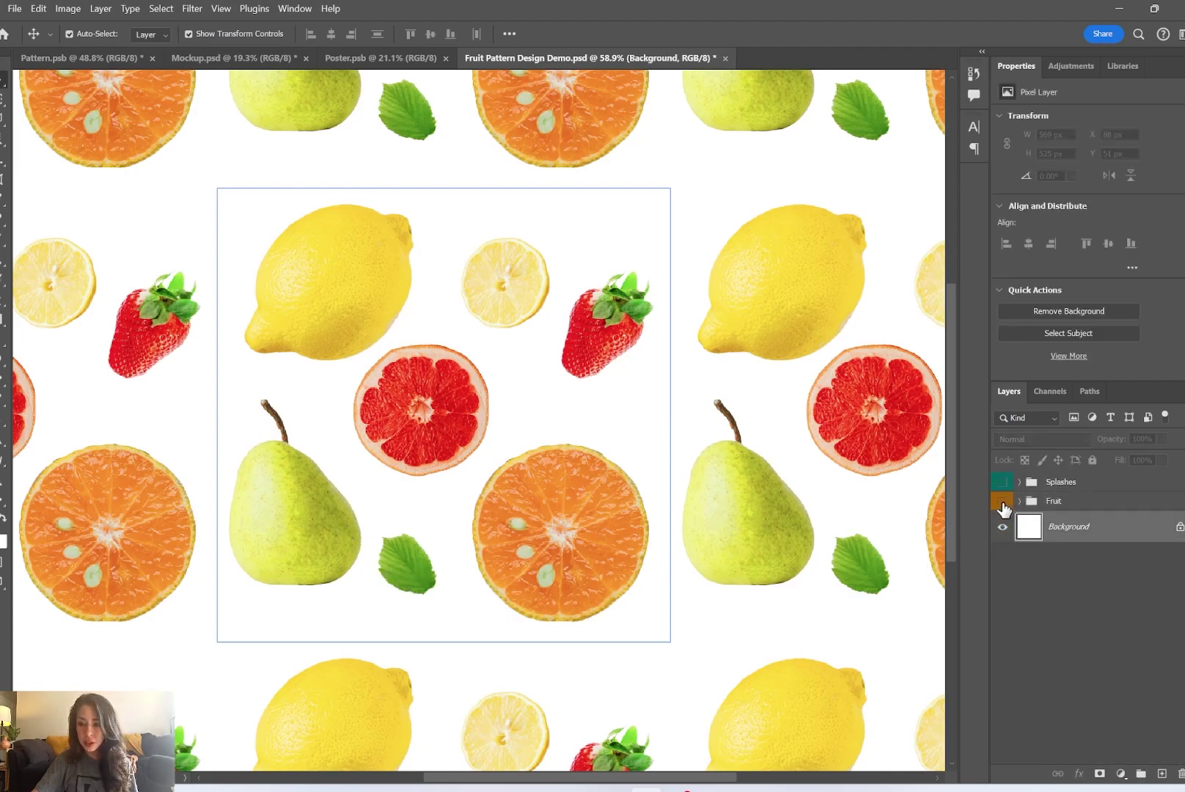
{"action": "left_click", "coordinate": [1002, 501]}
{"action": "left_click", "coordinate": [1162, 774]}
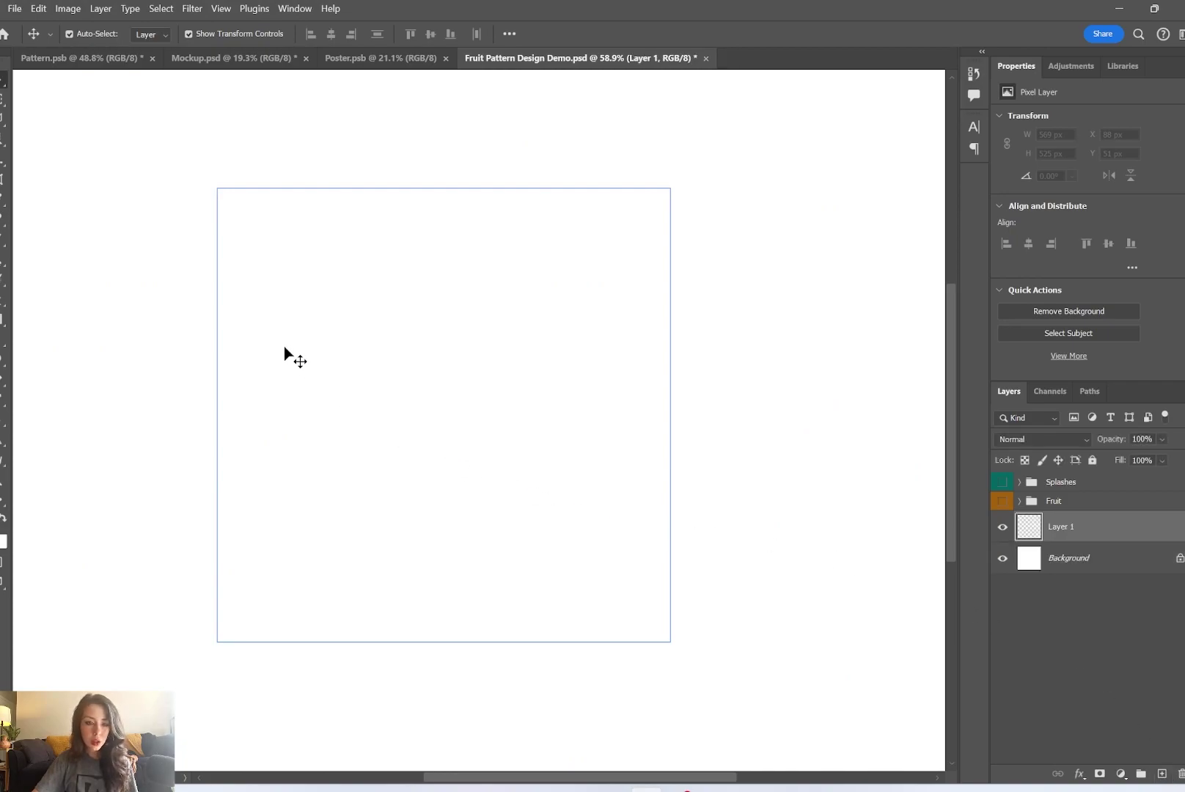
Activate the Brush tool and reduce the brush size to 150 for painting on the new blank layer
{"action": "key", "text": "b"}
{"action": "key", "text": "bracketleft"}
{"action": "key", "text": "bracketleft"}
{"action": "key", "text": "bracketleft"}
{"action": "key", "text": "bracketleft"}
{"action": "key", "text": "bracketleft"}
{"action": "key", "text": "bracketleft"}
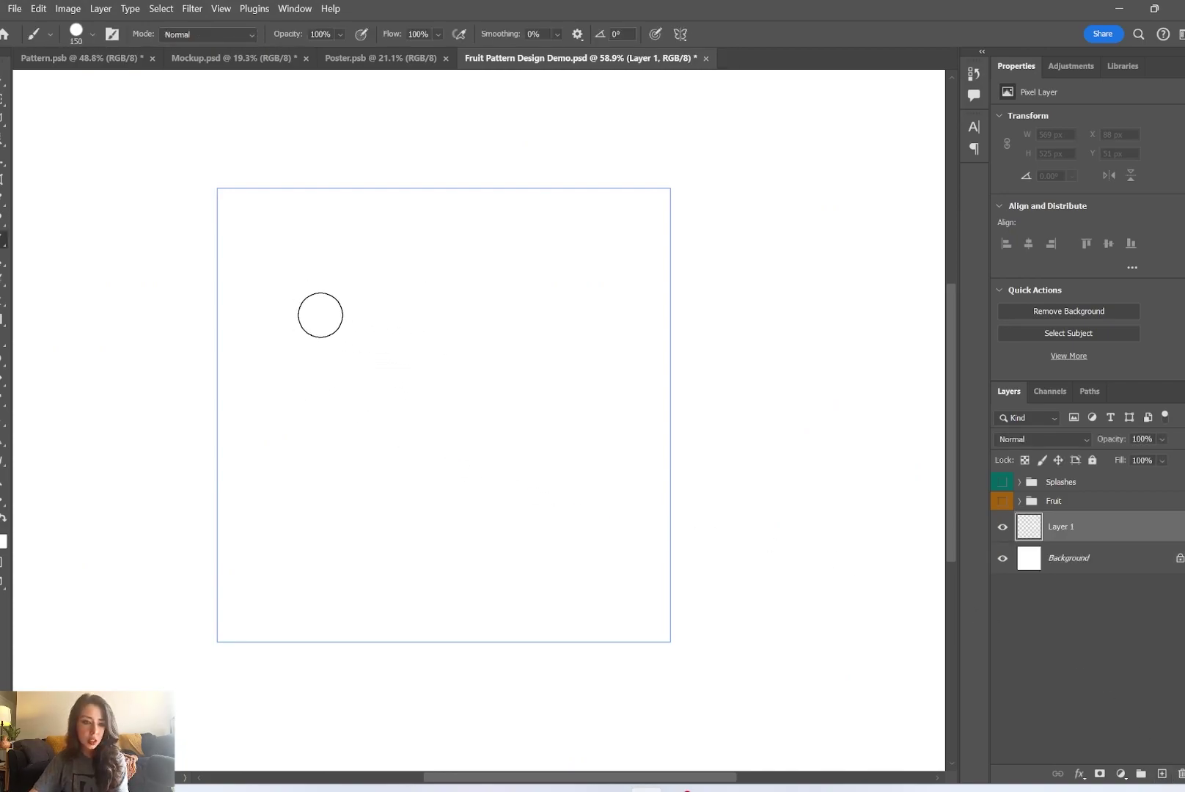
Paint a black dot and a short diagonal stroke in the tile's upper-left area on Layer 1 with the 150 px brush
{"action": "left_click", "coordinate": [315, 296]}
{"action": "left_click", "coordinate": [365, 249], "text": "shift"}
{"action": "left_click", "coordinate": [291, 222]}
{"action": "scroll", "coordinate": [433, 272], "scroll_direction": "down", "scroll_amount": 10}
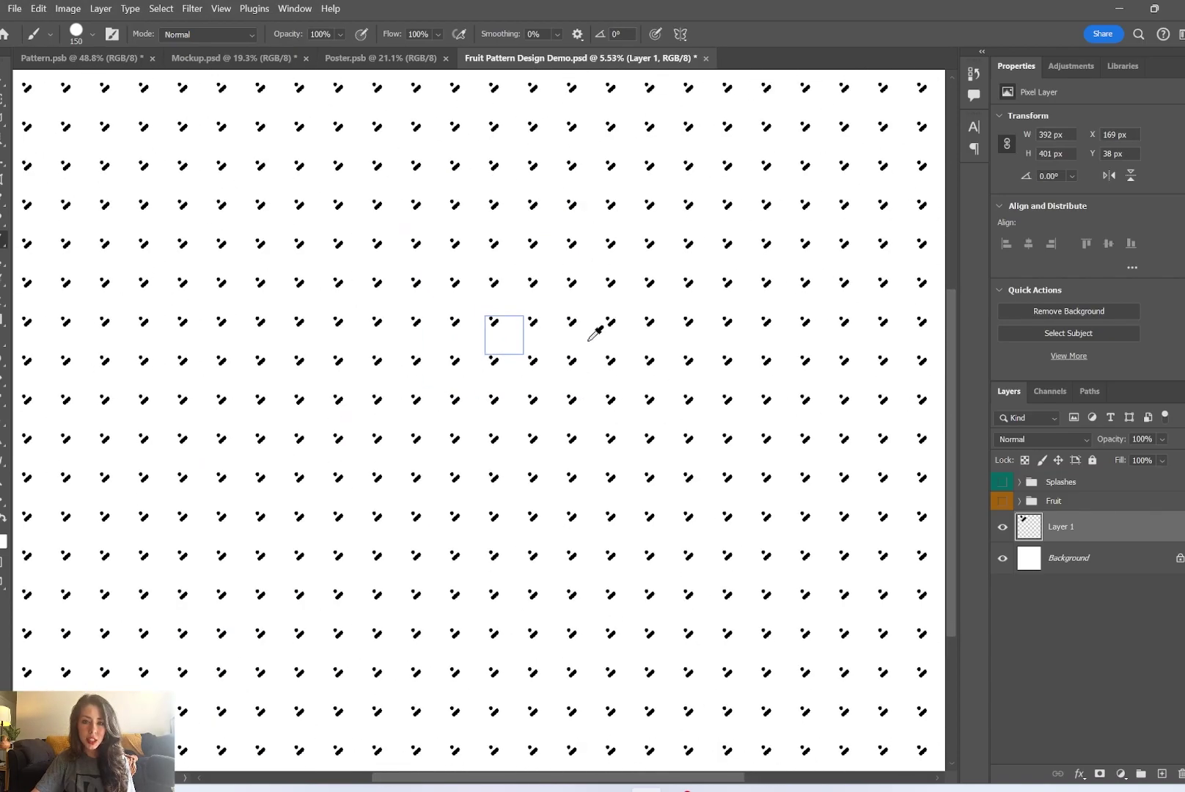
{"action": "scroll", "coordinate": [527, 338], "scroll_direction": "up", "scroll_amount": 10}
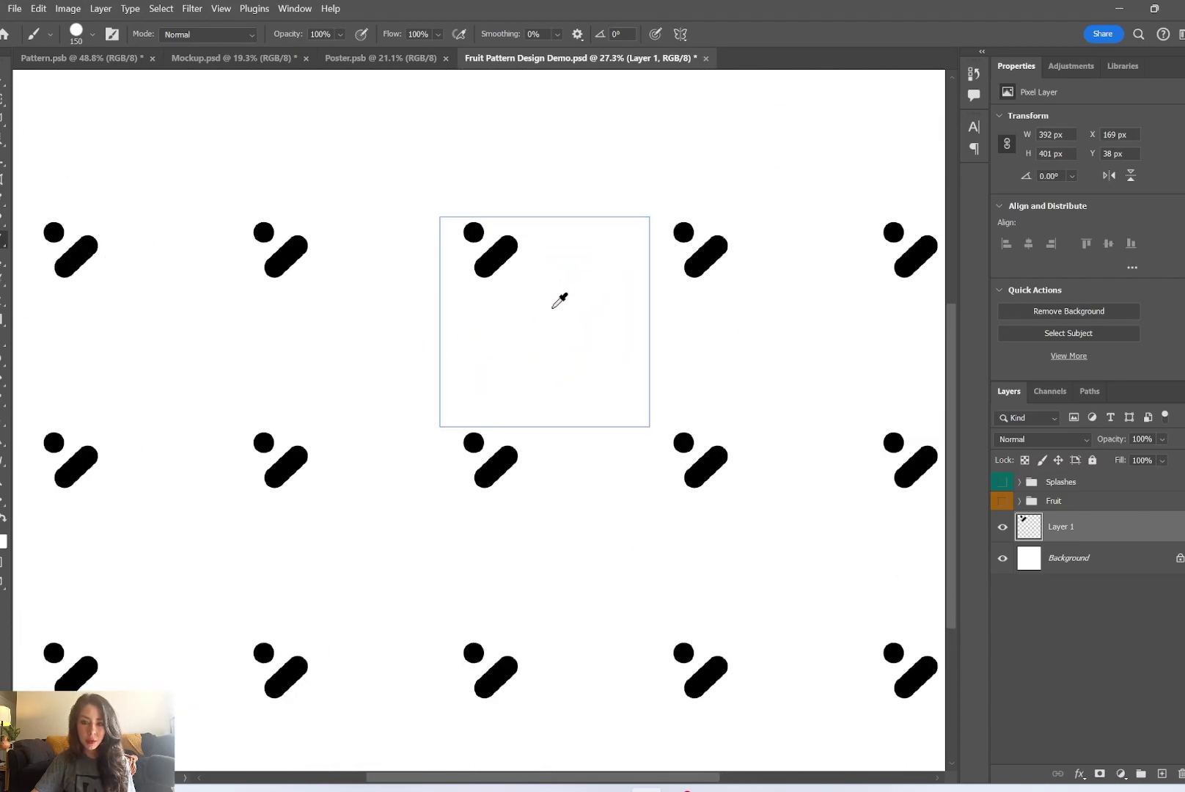
Convert Layer 1 to a smart object and open its contents
{"action": "right_click", "coordinate": [1034, 537]}
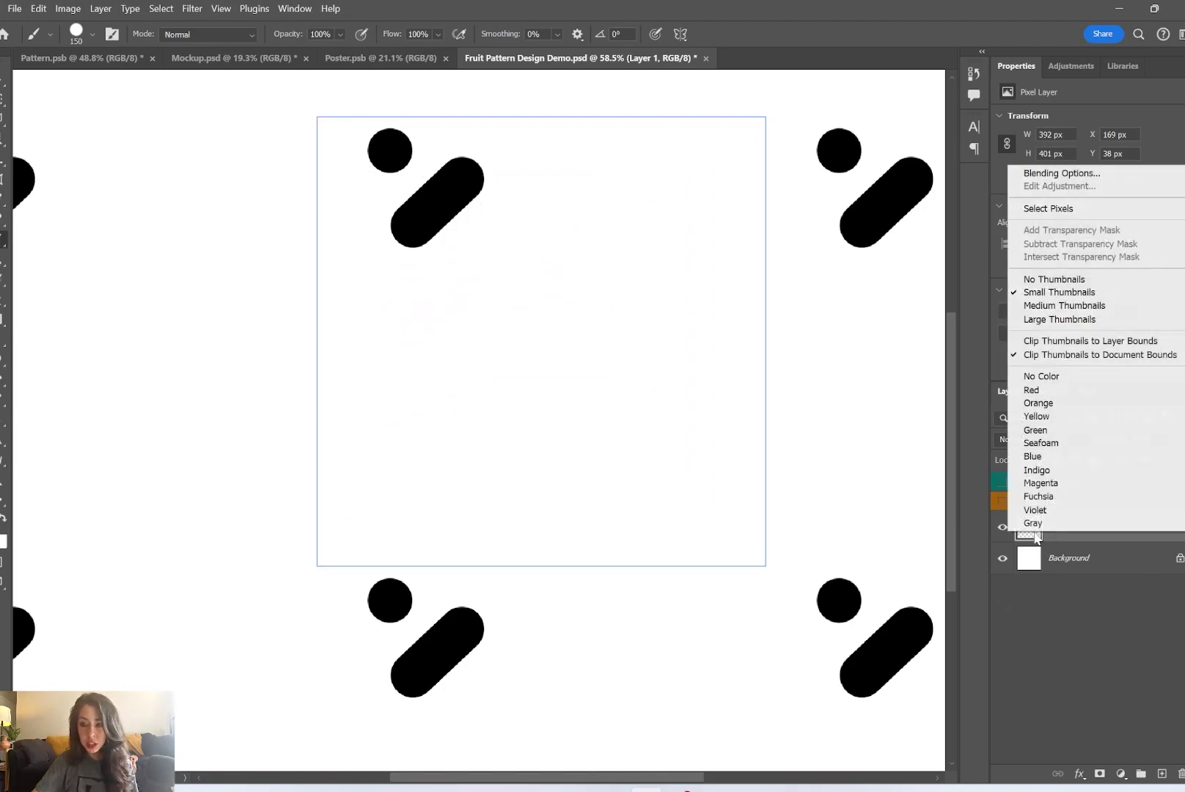
{"action": "left_click", "coordinate": [1086, 540]}
{"action": "right_click", "coordinate": [1105, 534]}
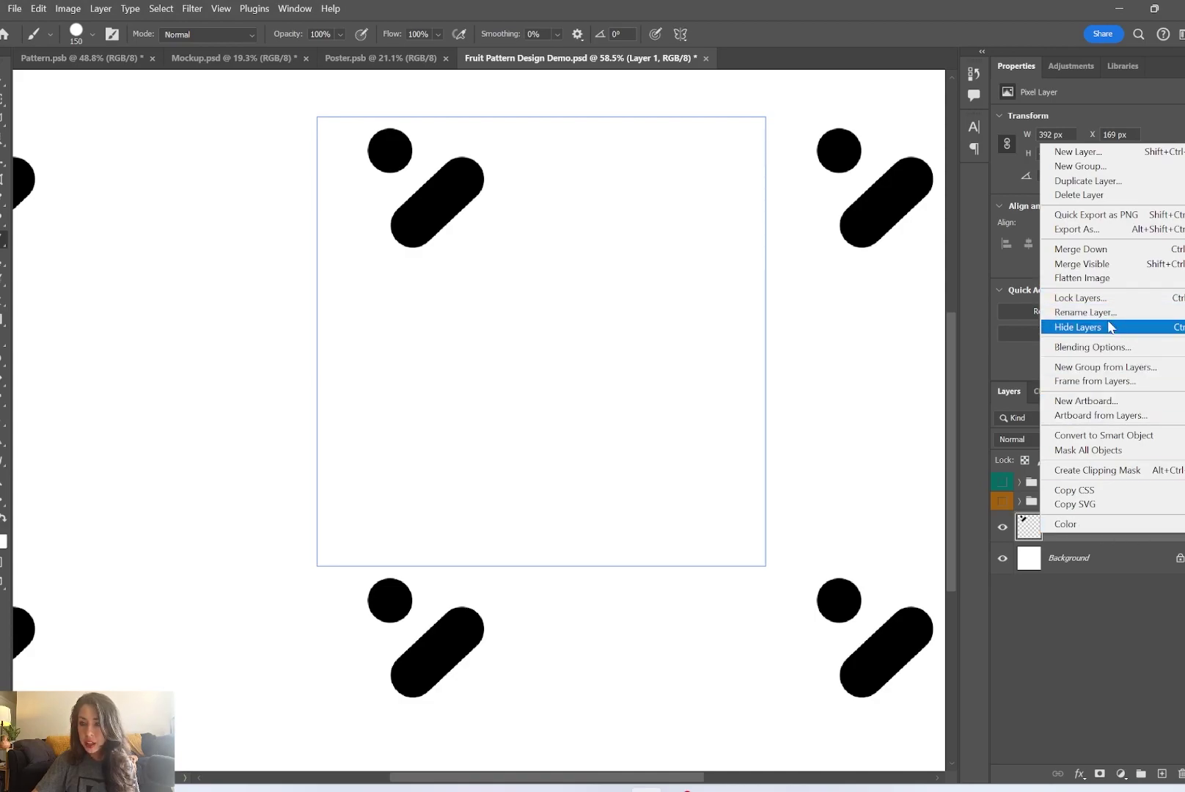
{"action": "left_click", "coordinate": [1109, 436]}
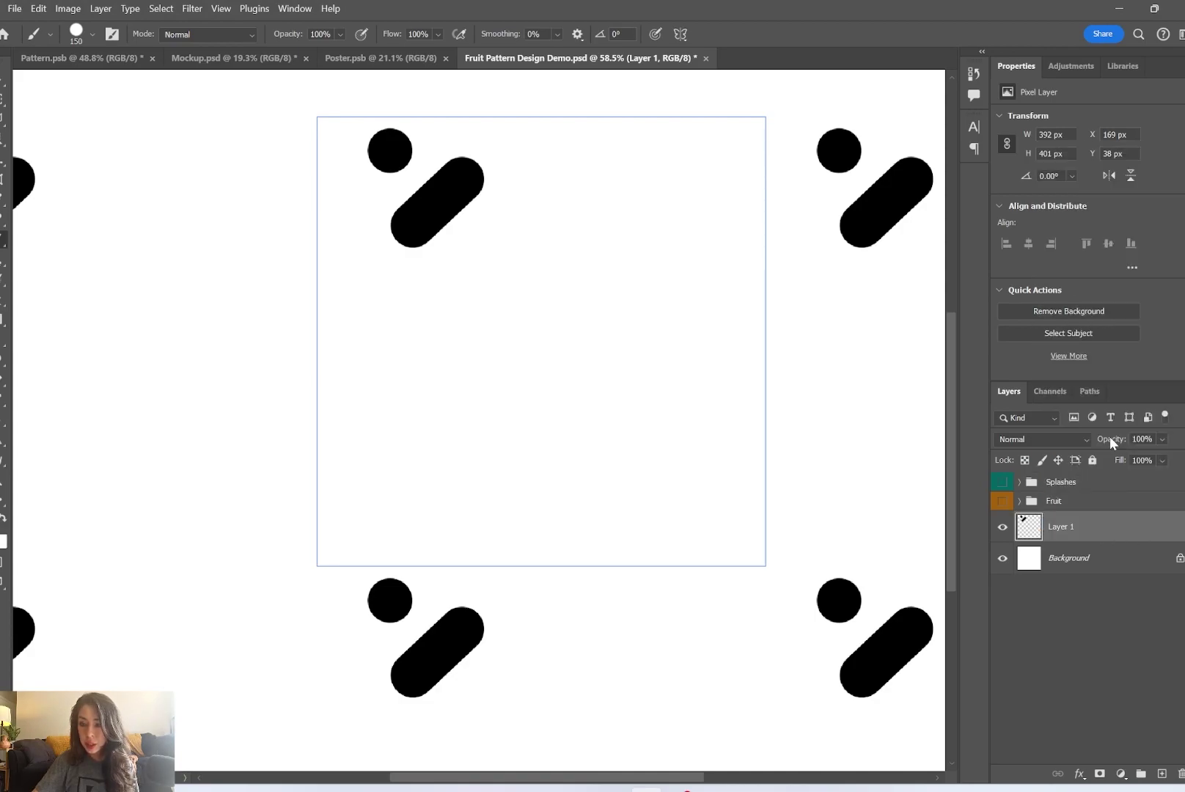
{"action": "double_click", "coordinate": [1034, 534]}
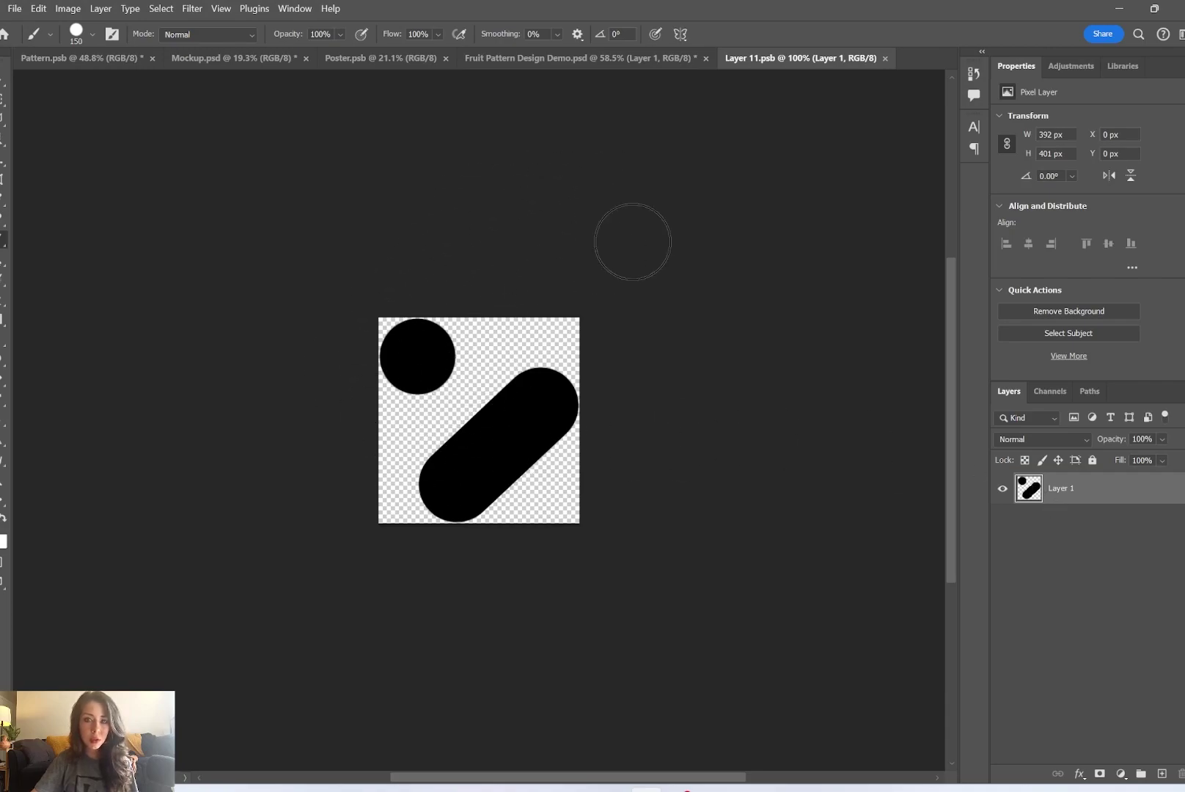
Return to the Fruit Pattern Design Demo.psd document and undo the smart object conversion of Layer 1
{"action": "left_click", "coordinate": [690, 64]}
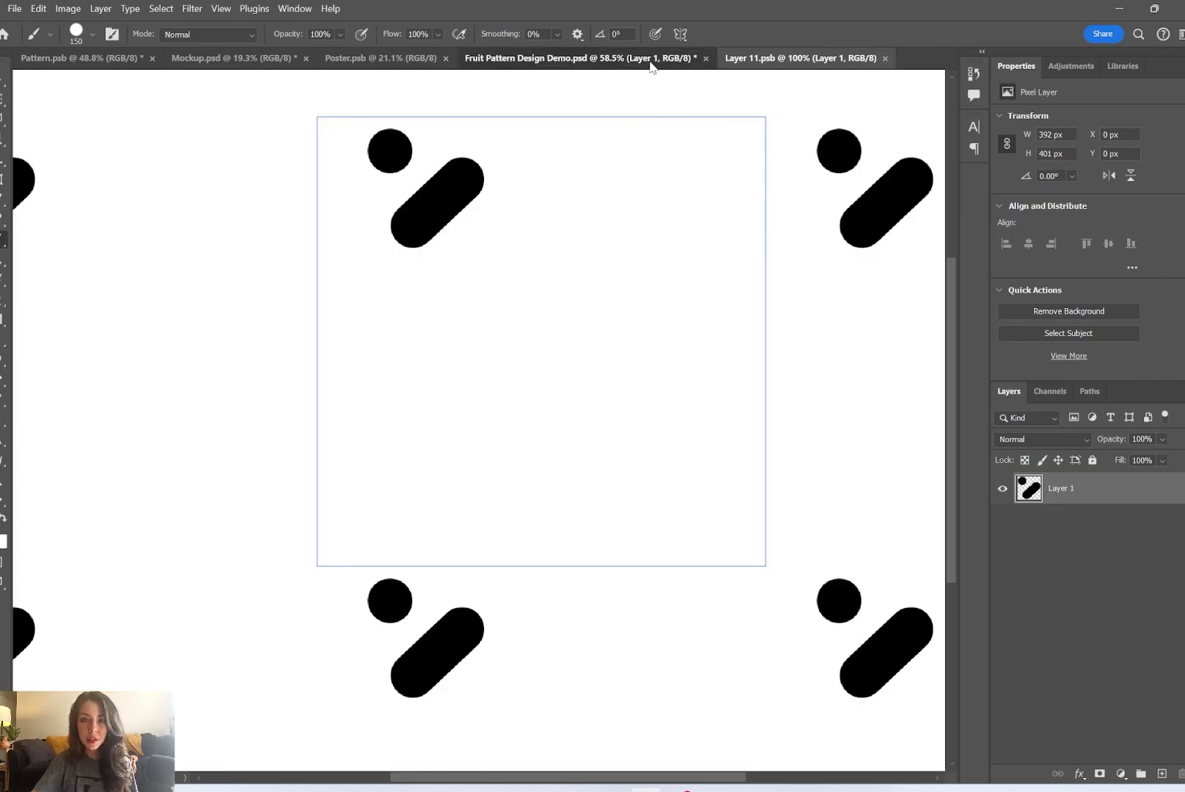
{"action": "left_click", "coordinate": [4, 79]}
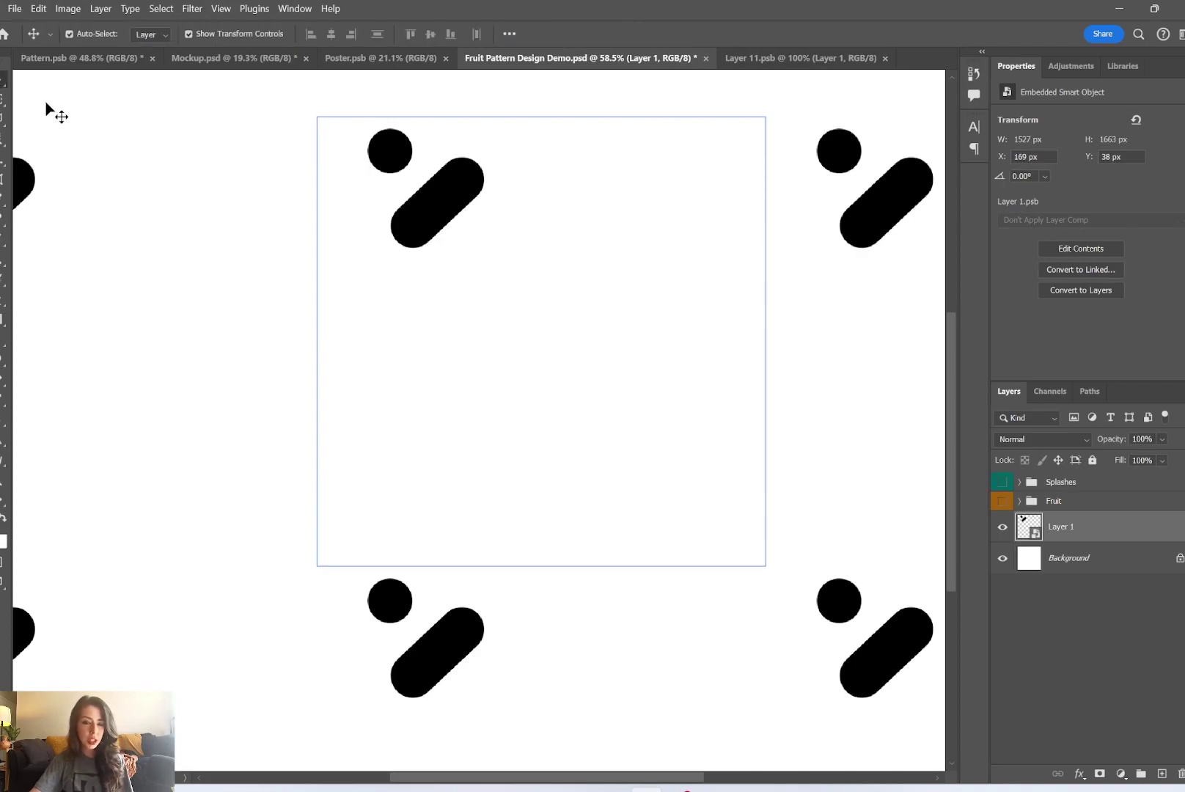
{"action": "left_click", "coordinate": [1069, 544]}
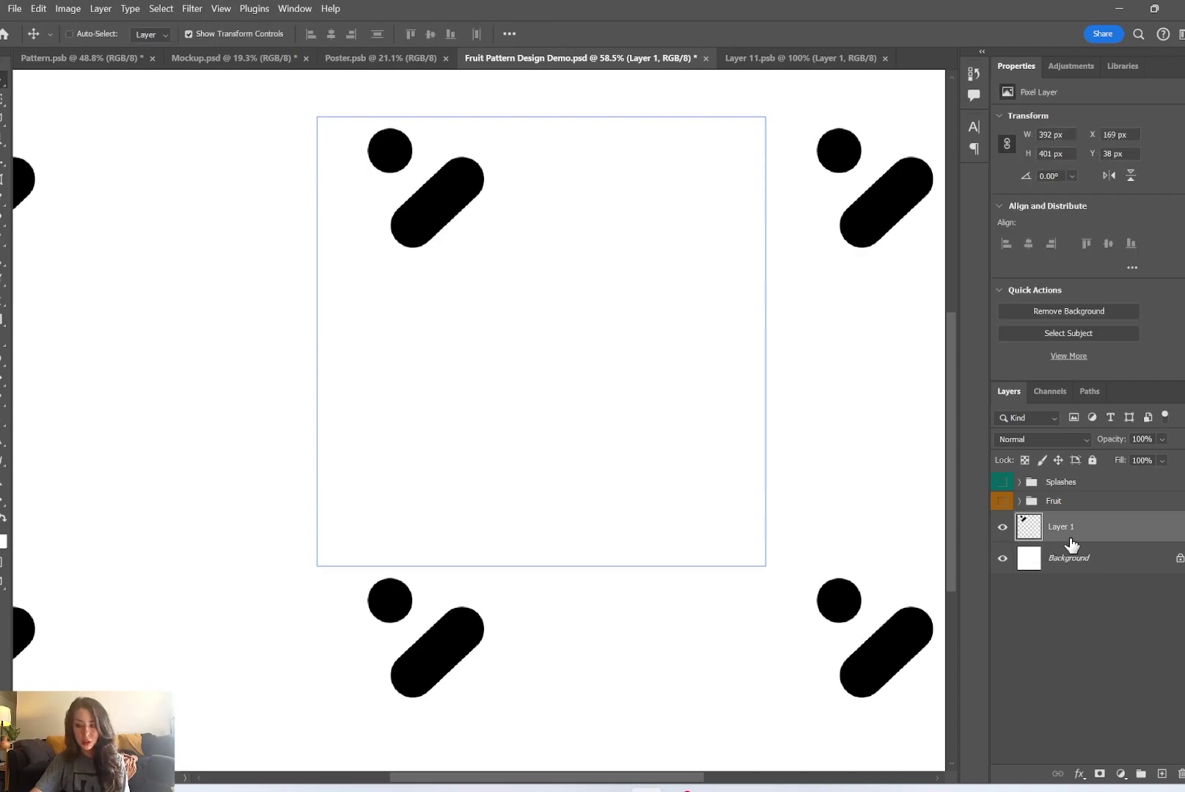
Move the painted dot and stroke toward the tile's centre and enlarge them to about 2924 × 2957 px
{"action": "left_click_drag", "start_coordinate": [436, 207], "coordinate": [519, 243]}
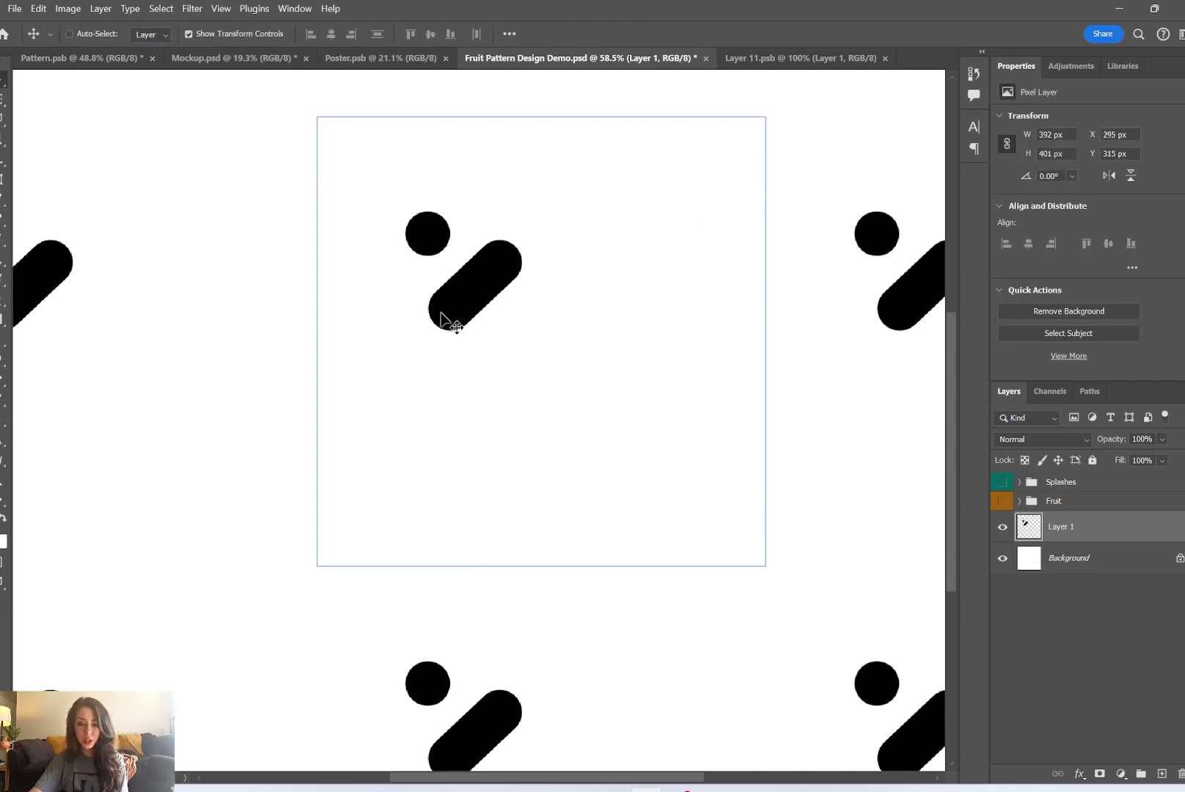
{"action": "key", "text": "ctrl+t"}
{"action": "left_click_drag", "start_coordinate": [521, 334], "coordinate": [832, 646]}
{"action": "left_click", "coordinate": [741, 33]}
{"action": "left_click_drag", "start_coordinate": [719, 451], "coordinate": [709, 484]}
{"action": "scroll", "coordinate": [659, 484], "scroll_direction": "down", "scroll_amount": 6}
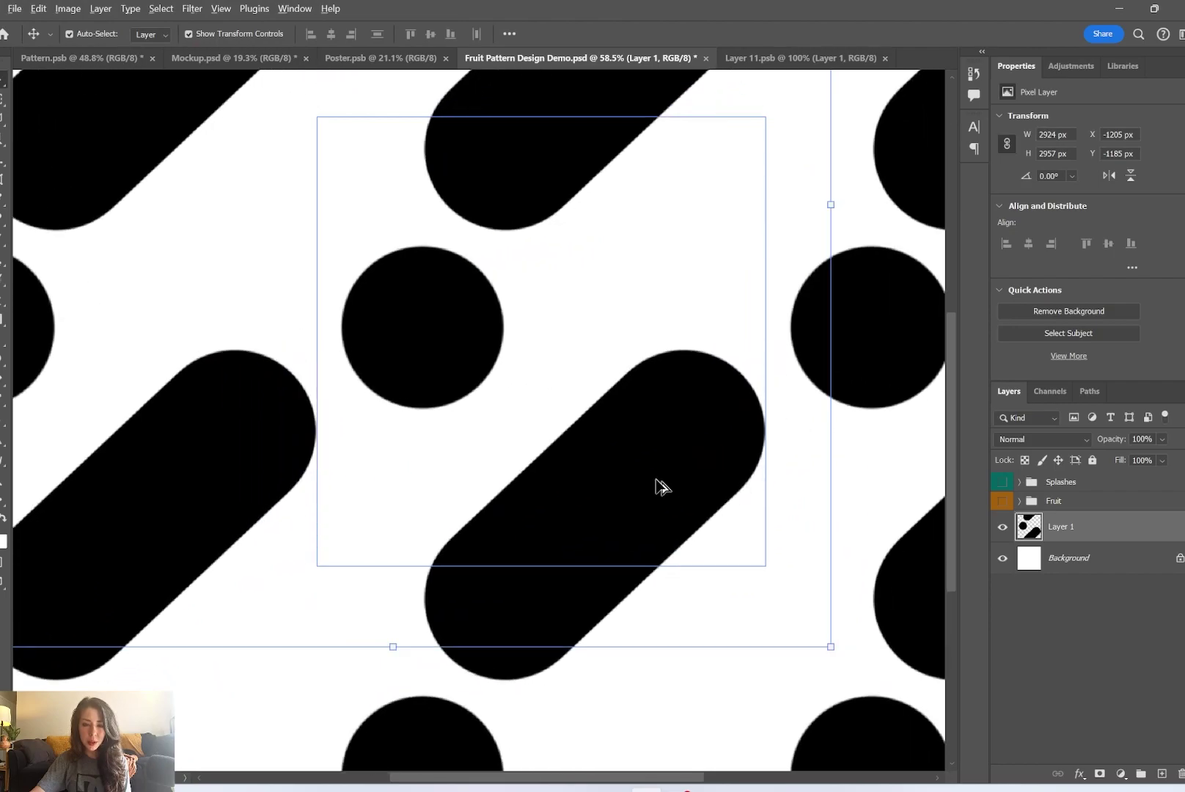
{"action": "scroll", "coordinate": [659, 484], "scroll_direction": "down", "scroll_amount": 2}
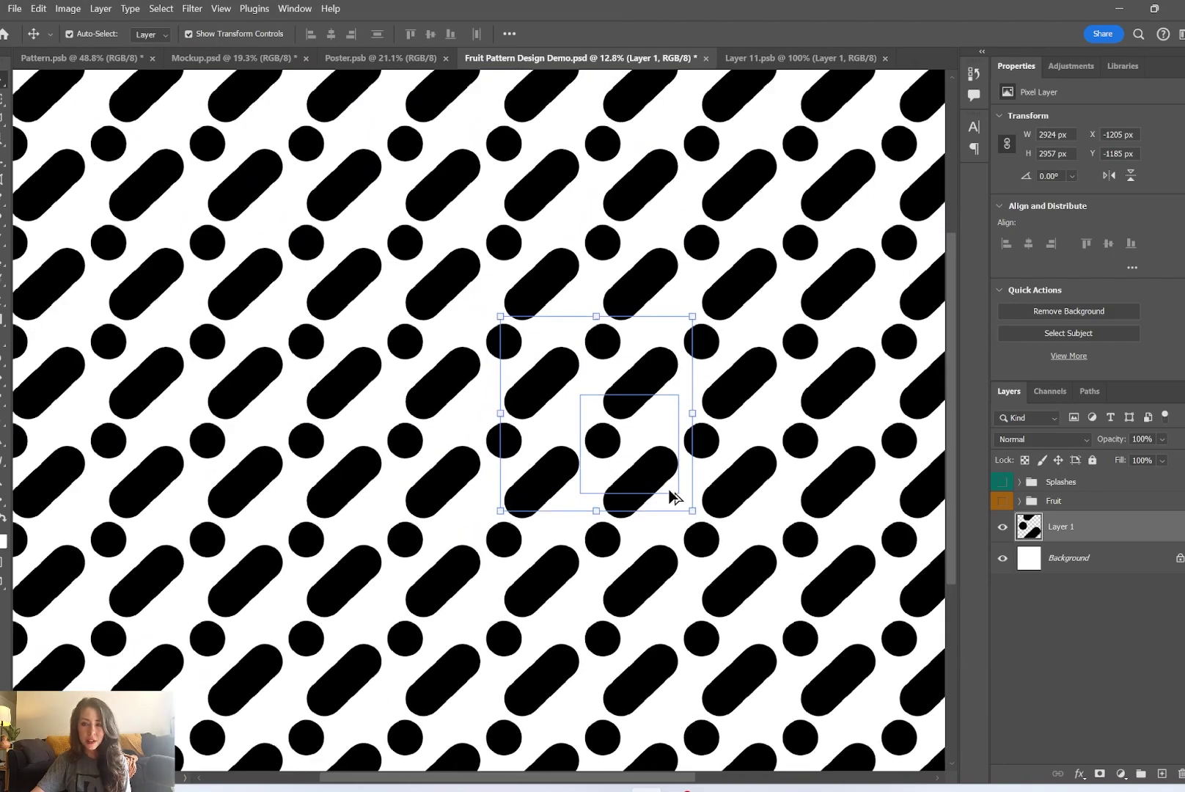
Reposition the enlarged shapes so one dot and one diagonal stroke sit inside the tile
{"action": "scroll", "coordinate": [666, 490], "scroll_direction": "up", "scroll_amount": 5}
{"action": "left_click_drag", "start_coordinate": [629, 422], "coordinate": [534, 475]}
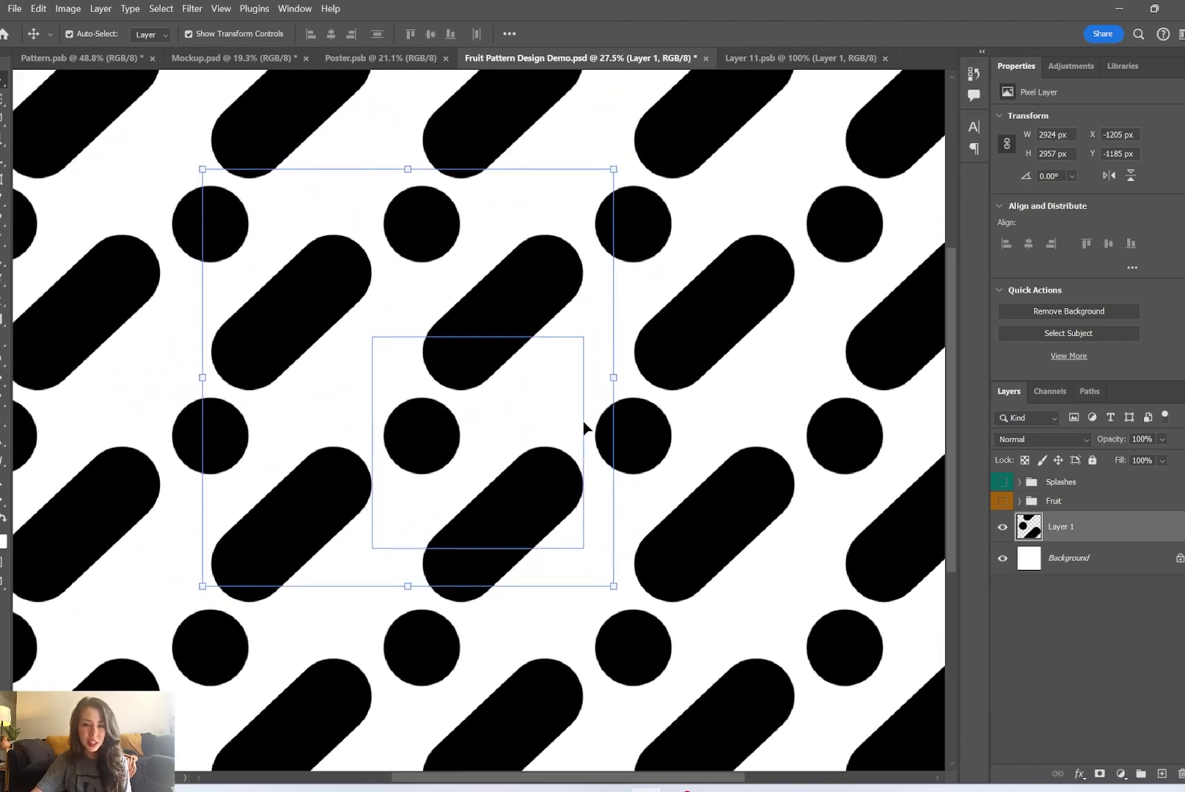
{"action": "left_click", "coordinate": [558, 444]}
{"action": "left_click", "coordinate": [548, 530]}
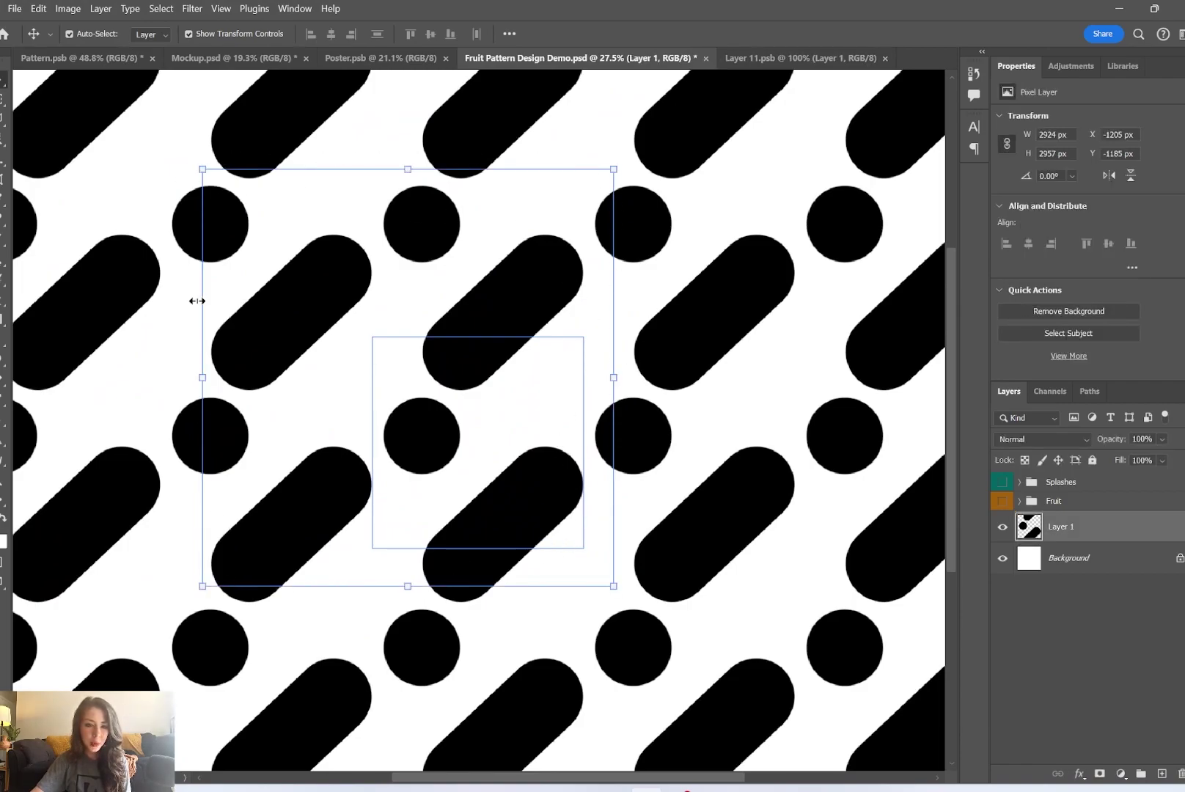
{"action": "left_click_drag", "start_coordinate": [518, 527], "coordinate": [520, 472]}
{"action": "left_click_drag", "start_coordinate": [519, 394], "coordinate": [547, 468]}
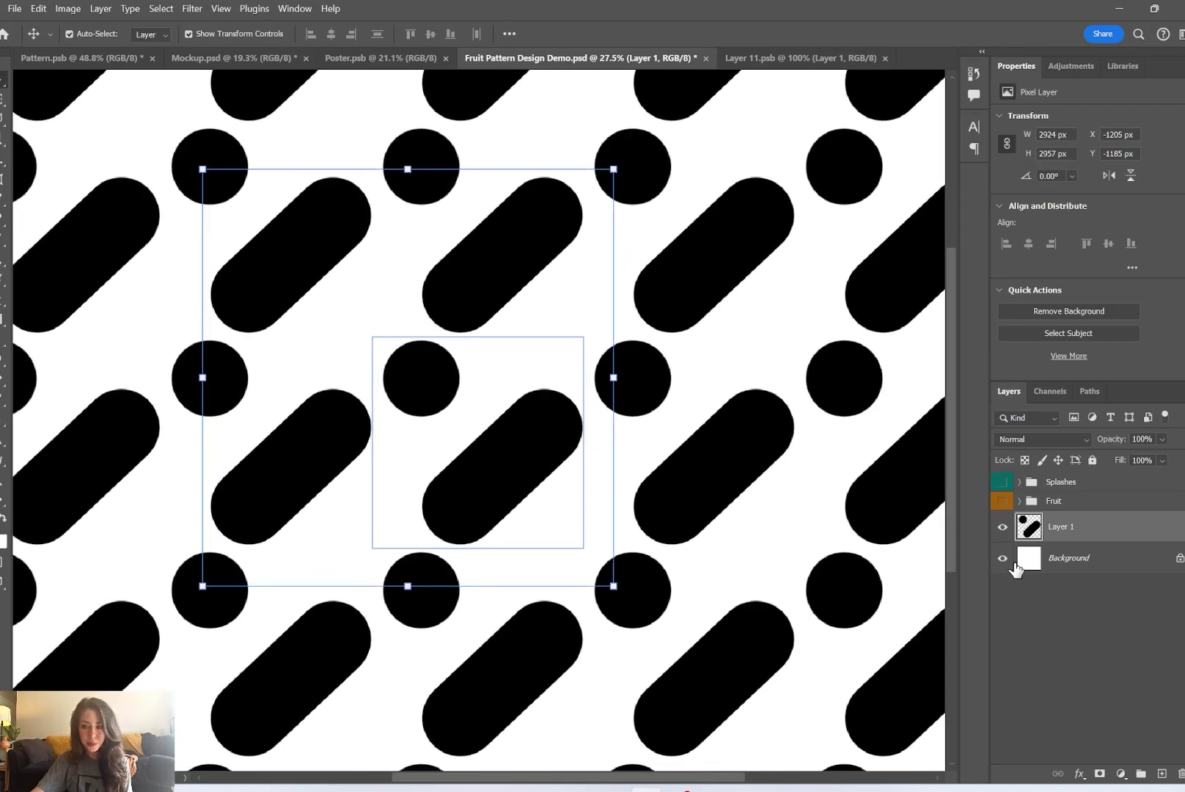
Try scaling the shapes on Layer 1 down to 49.29% and undo the scaling
{"action": "left_click_drag", "start_coordinate": [220, 163], "coordinate": [458, 344]}
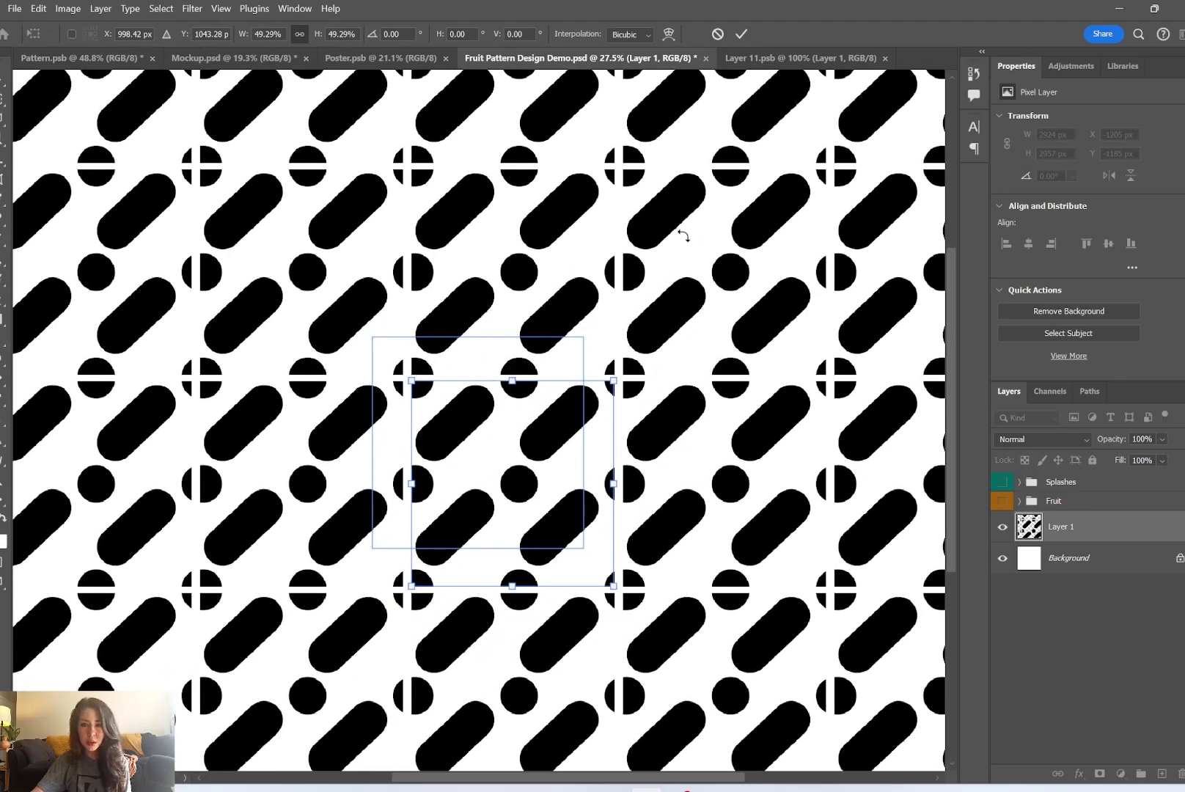
{"action": "key", "text": "Return"}
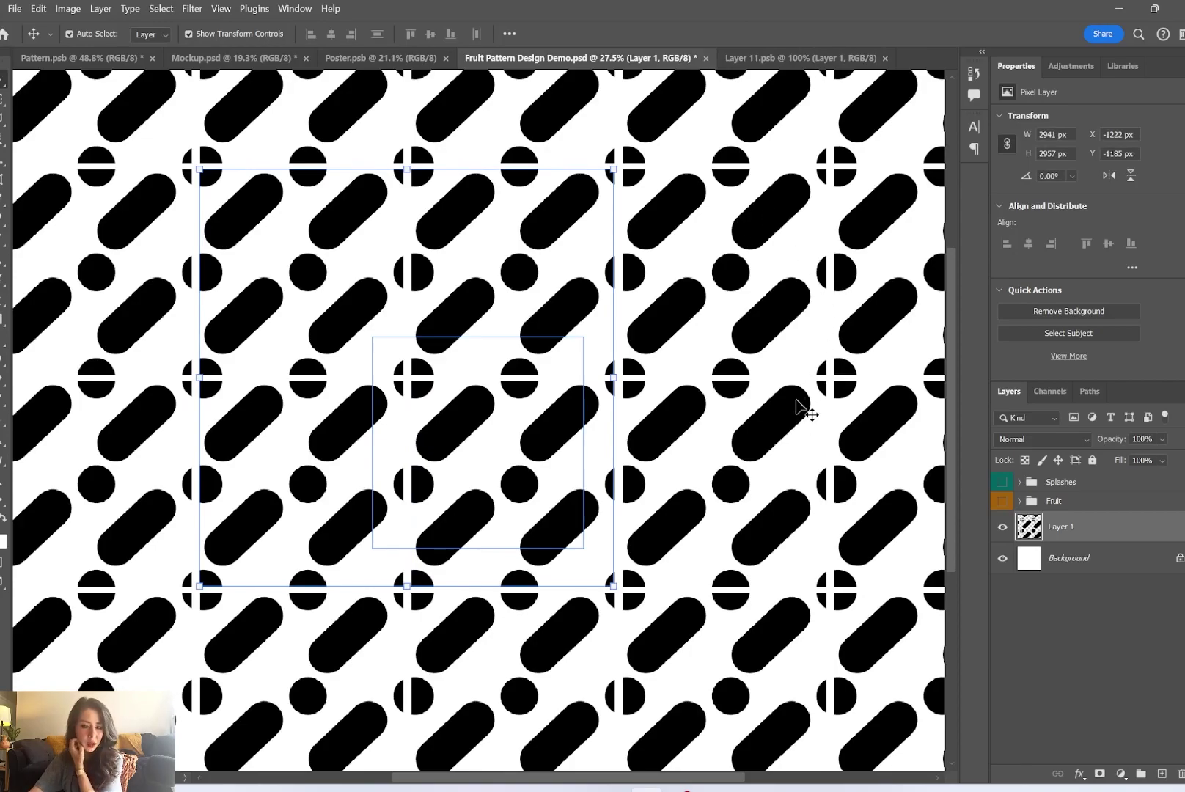
{"action": "key", "text": "ctrl+z"}
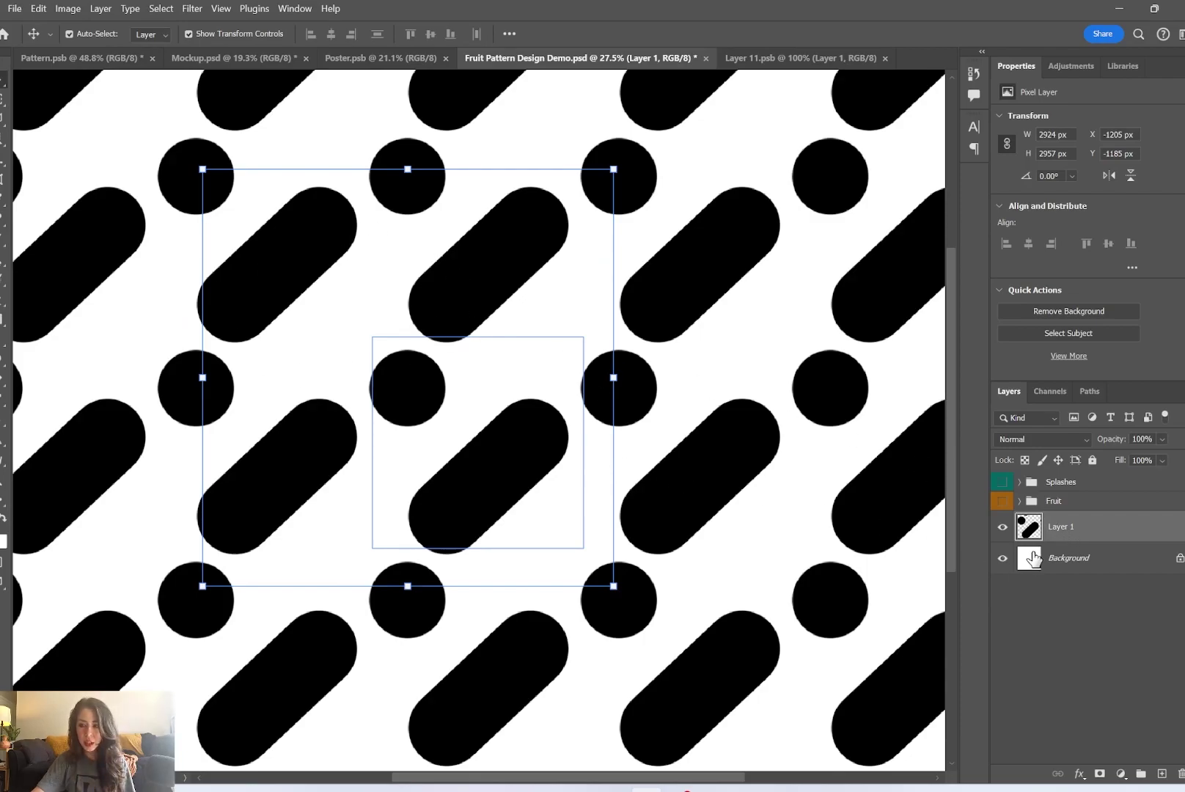
Delete Layer 1 with the painted shapes
{"action": "key", "text": "Delete"}
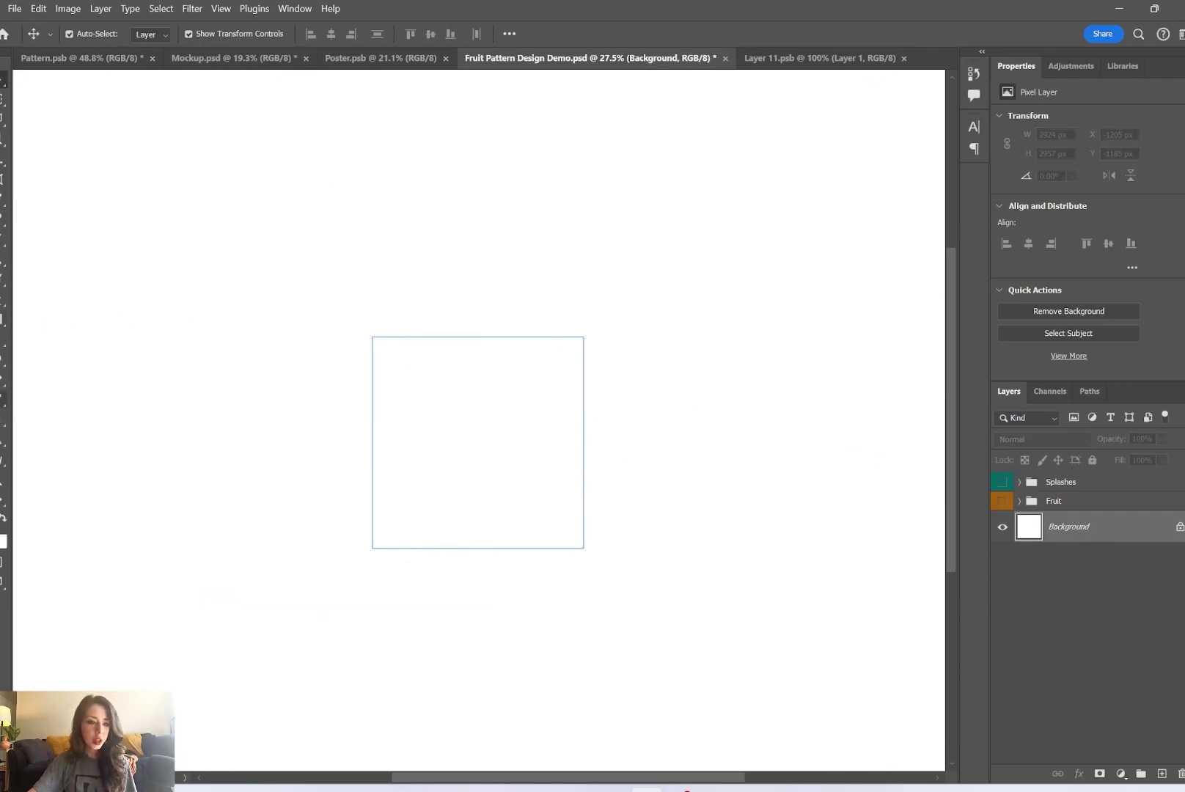
Add a text box nearly filling the tile, containing the letter P at a font size of 317 pt
{"action": "key", "text": "t"}
{"action": "left_click_drag", "start_coordinate": [386, 350], "coordinate": [572, 531]}
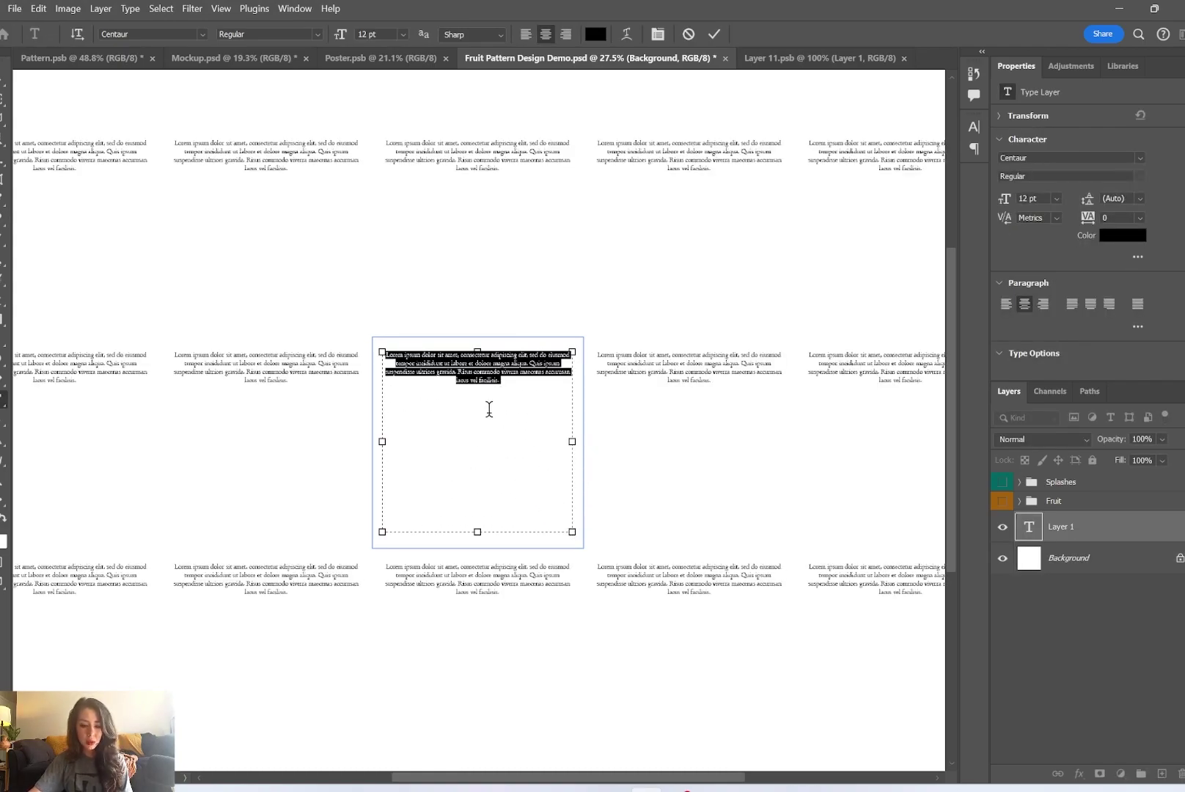
{"action": "type", "text": "P"}
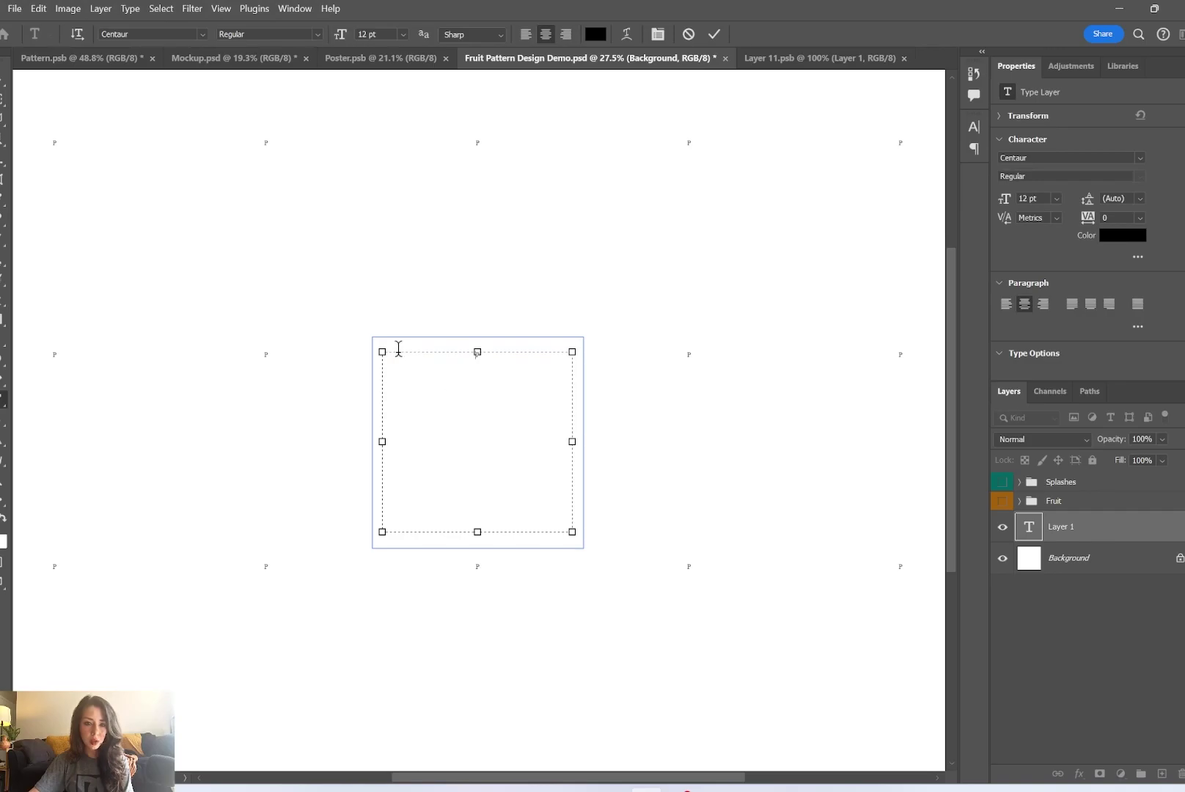
{"action": "left_click_drag", "start_coordinate": [347, 33], "coordinate": [658, 62]}
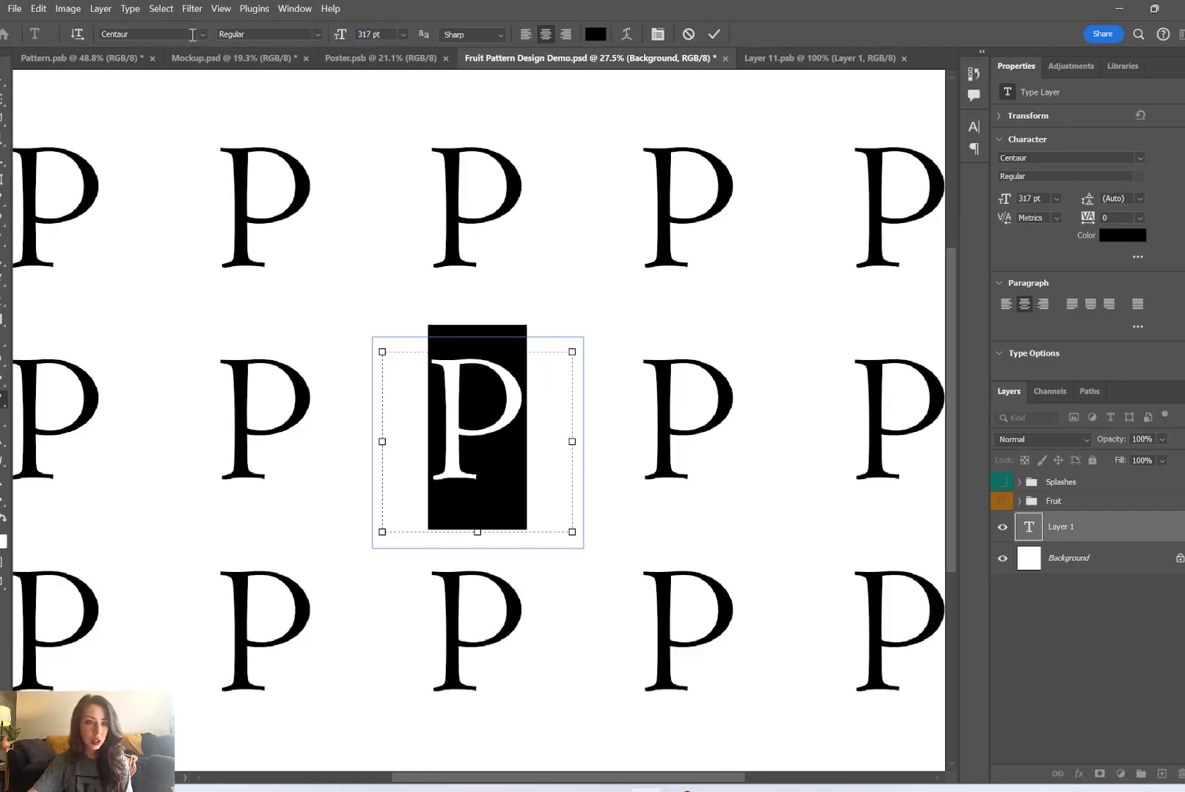
Set the letter P in the Engravers MT font and commit the text
{"action": "left_click", "coordinate": [203, 34]}
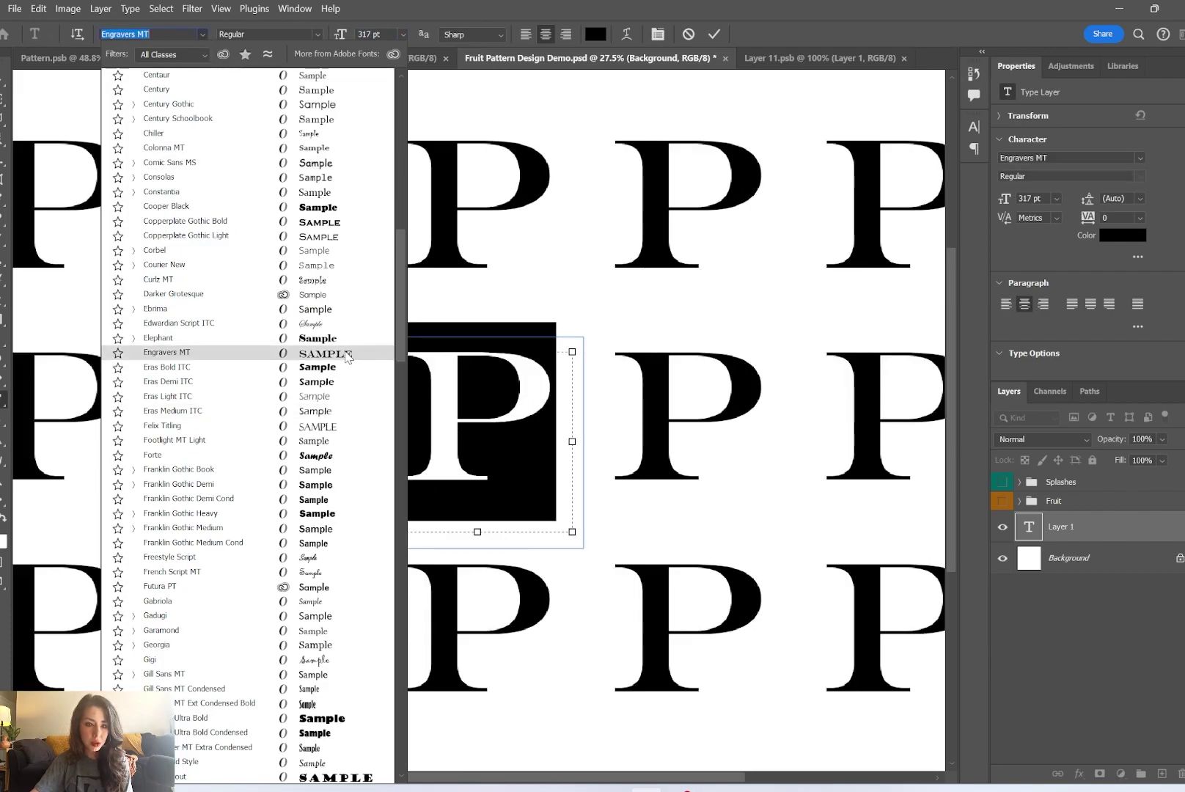
{"action": "left_click", "coordinate": [345, 353]}
{"action": "left_click", "coordinate": [519, 385]}
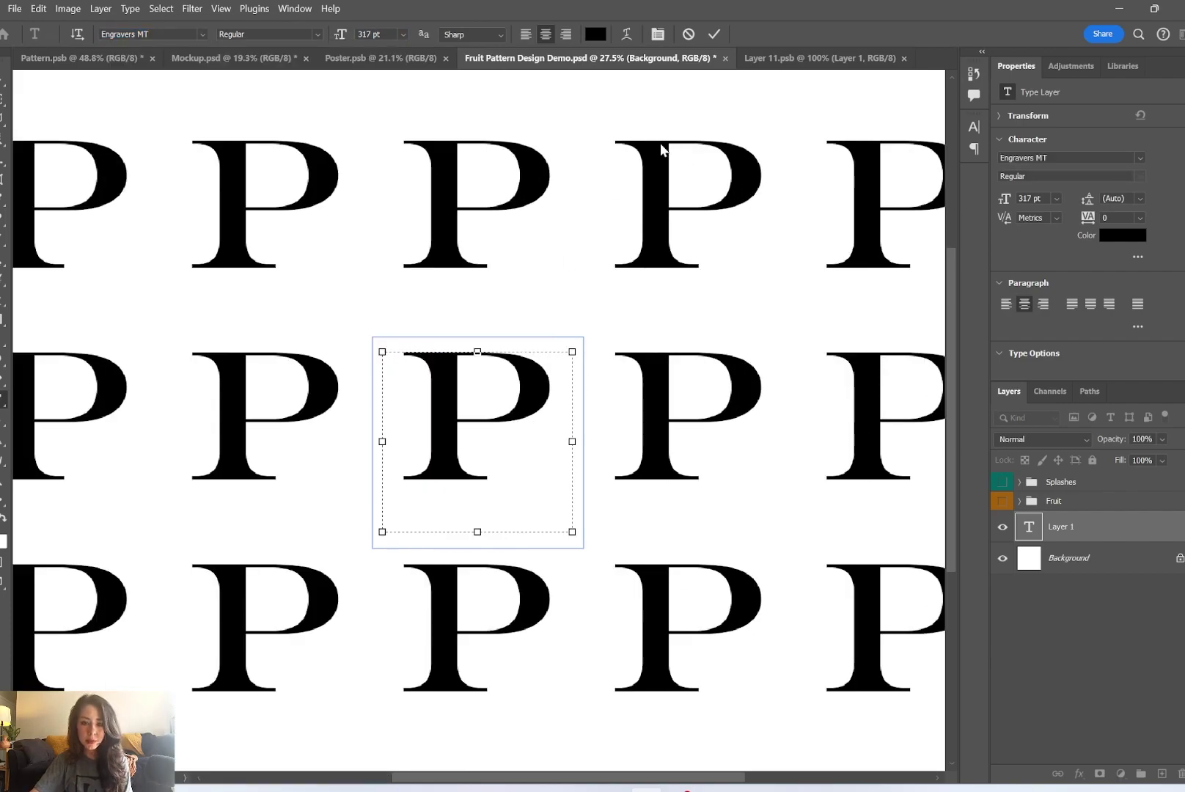
{"action": "left_click", "coordinate": [715, 33]}
Move the letter P down and slightly left, to the lower part of the tile
{"action": "key", "text": "v"}
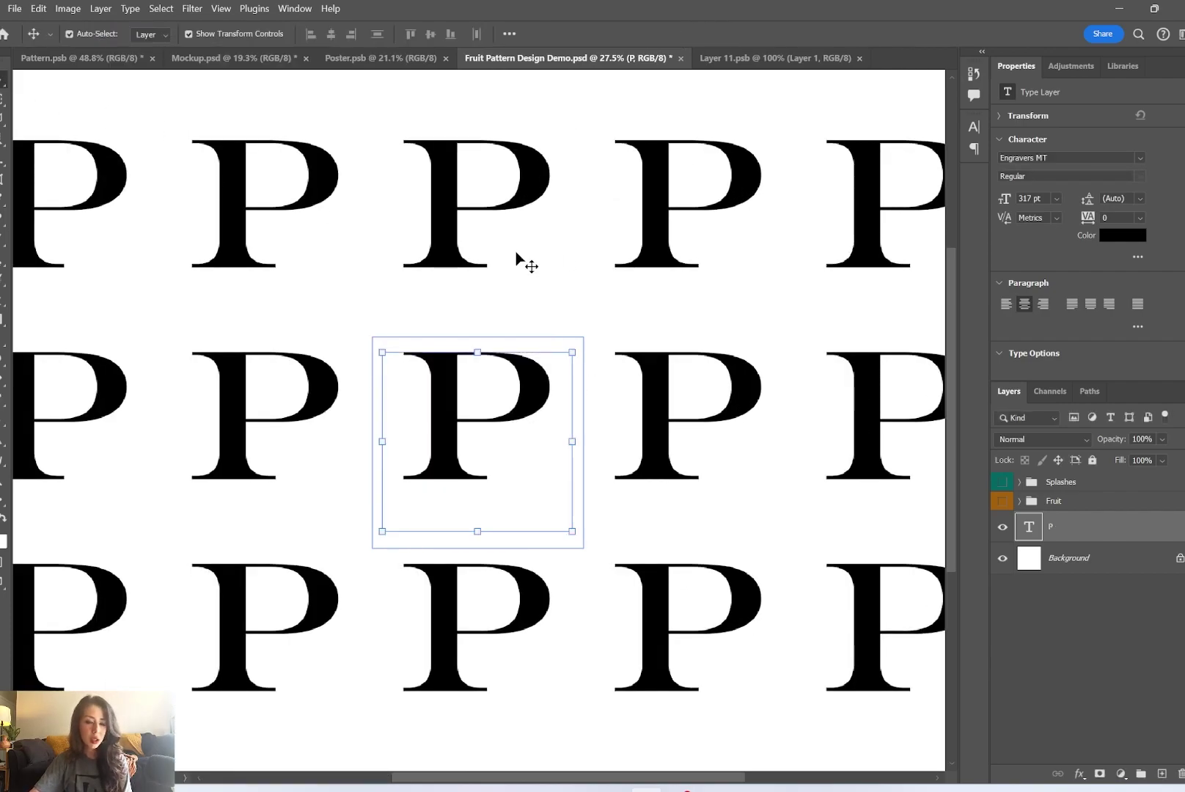
{"action": "left_click_drag", "start_coordinate": [515, 377], "coordinate": [502, 423]}
{"action": "left_click", "coordinate": [575, 378]}
{"action": "left_click", "coordinate": [1078, 541]}
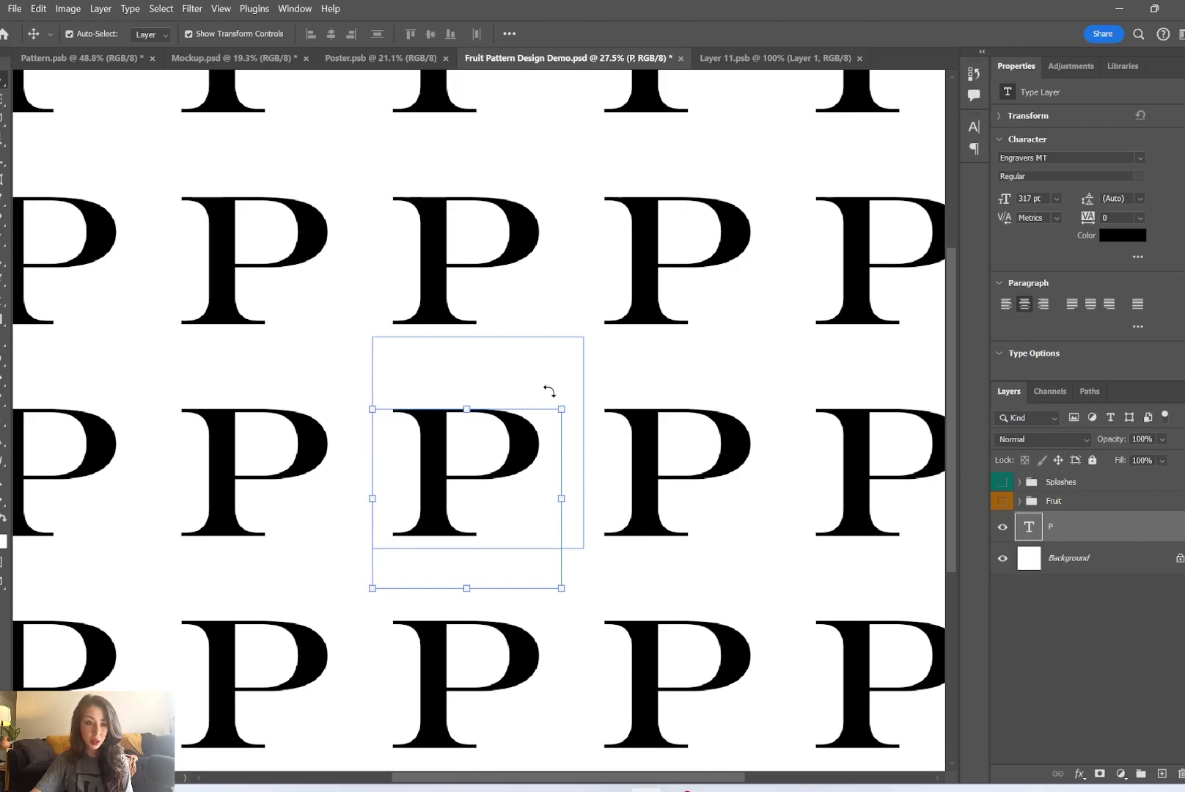
{"action": "key", "text": "t"}
{"action": "left_click", "coordinate": [485, 355]}
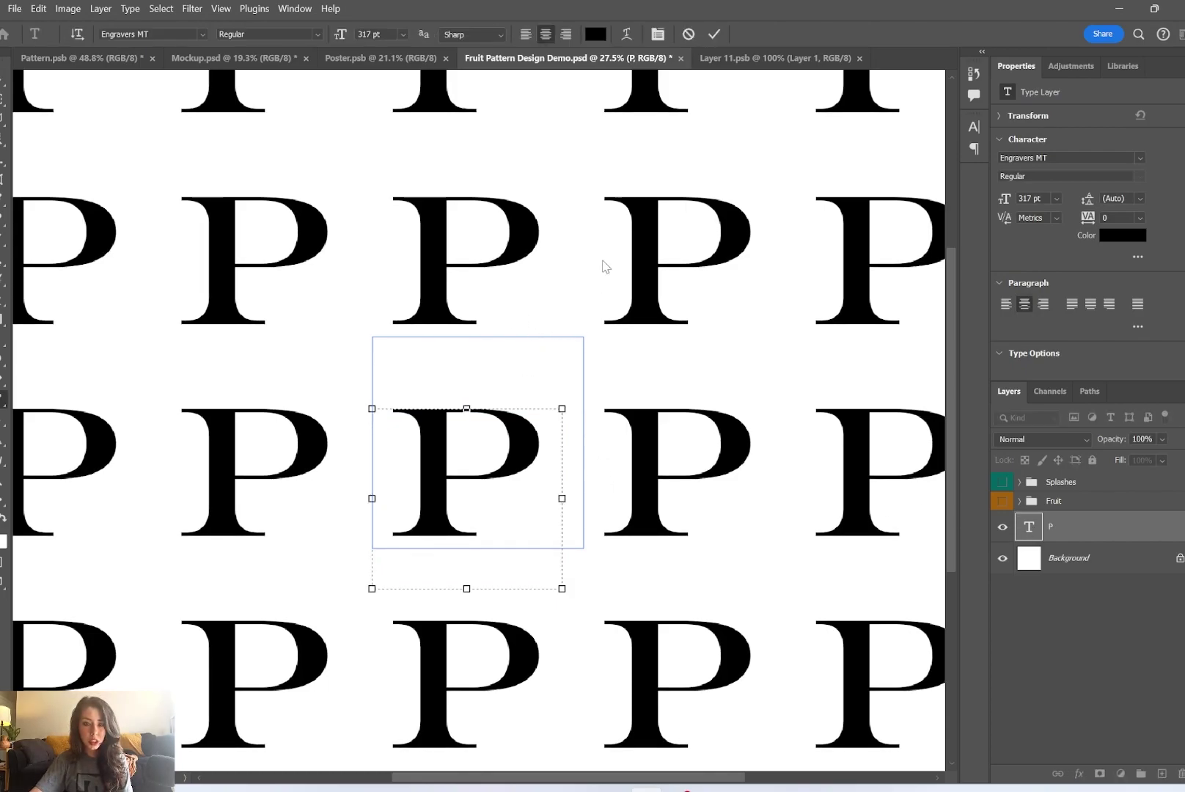
{"action": "left_click", "coordinate": [713, 36]}
{"action": "left_click", "coordinate": [556, 349]}
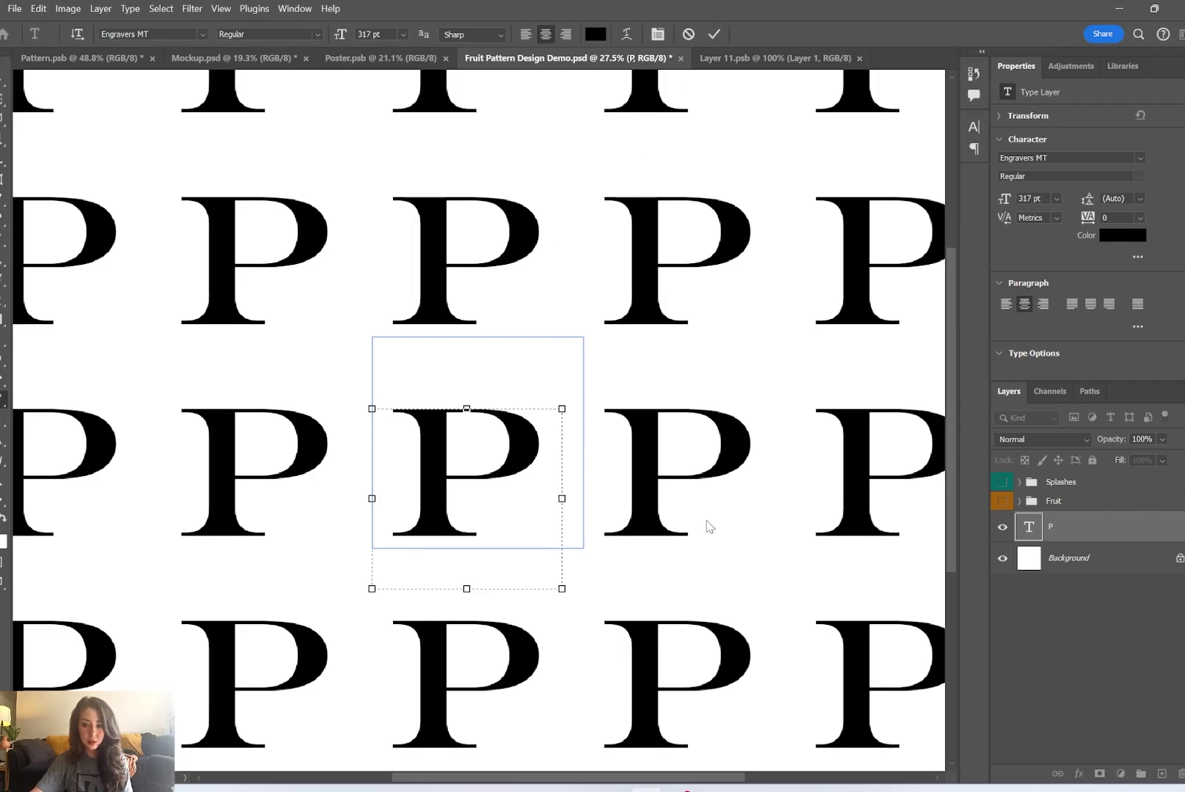
{"action": "left_click", "coordinate": [1162, 774]}
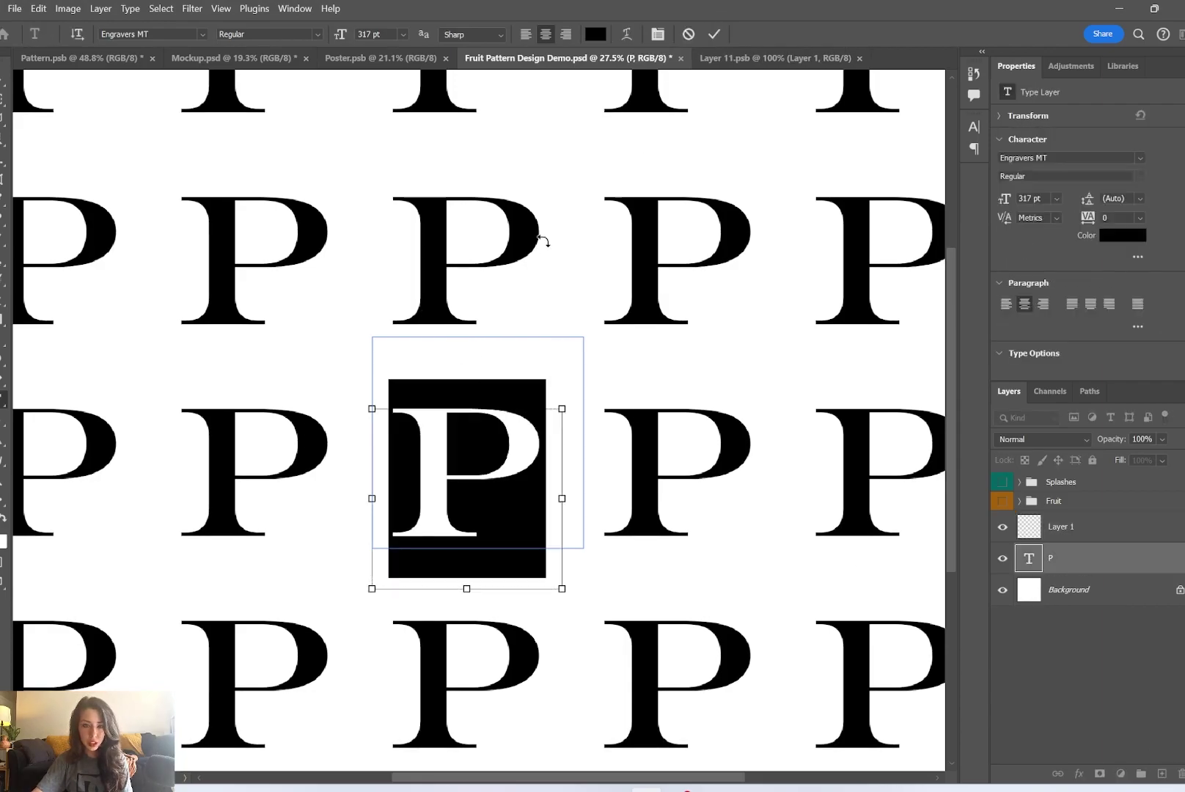
{"action": "left_click", "coordinate": [714, 34]}
{"action": "key", "text": "ctrl+z"}
{"action": "scroll", "coordinate": [566, 387], "scroll_direction": "up", "scroll_amount": 15}
{"action": "key", "text": "v"}
{"action": "left_click", "coordinate": [1092, 461]}
{"action": "key", "text": "t"}
{"action": "left_click", "coordinate": [309, 275]}
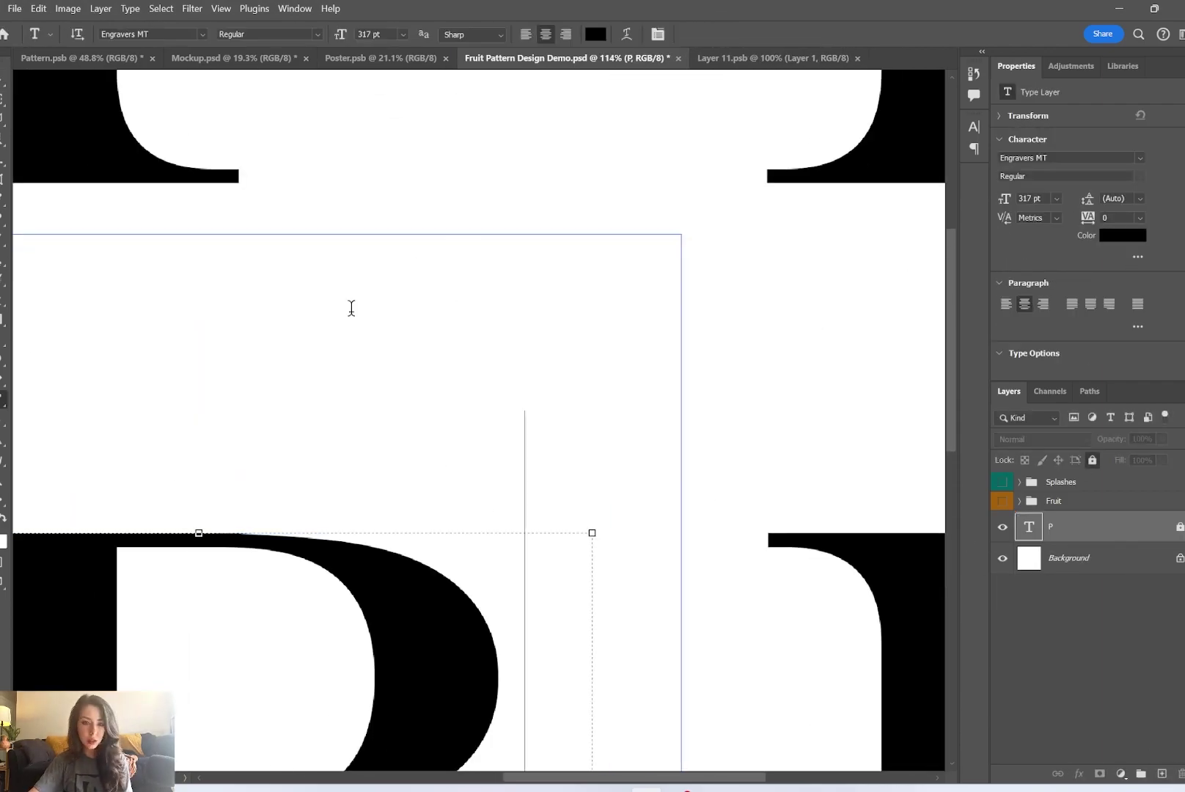
{"action": "left_click", "coordinate": [629, 308]}
{"action": "left_click", "coordinate": [1179, 527]}
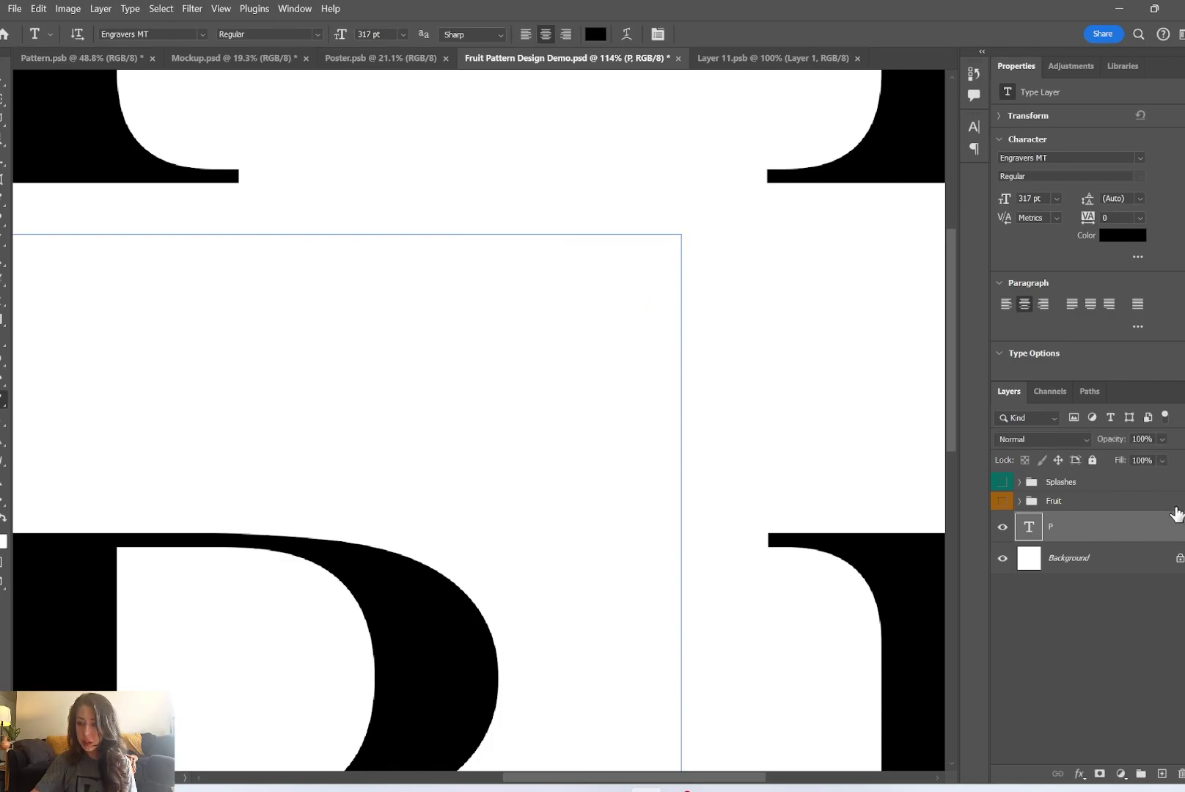
Scale the letter P down to roughly half size and place it in the tile's upper-left corner
{"action": "scroll", "coordinate": [717, 493], "scroll_direction": "down", "scroll_amount": 5}
{"action": "key", "text": "ctrl+t"}
{"action": "left_click_drag", "start_coordinate": [682, 544], "coordinate": [488, 605]}
{"action": "left_click_drag", "start_coordinate": [440, 619], "coordinate": [683, 674]}
{"action": "left_click", "coordinate": [742, 35]}
Add a second text box in the tile's lower-right area with the letter A, enlarging the box to fit the letter
{"action": "key", "text": "t"}
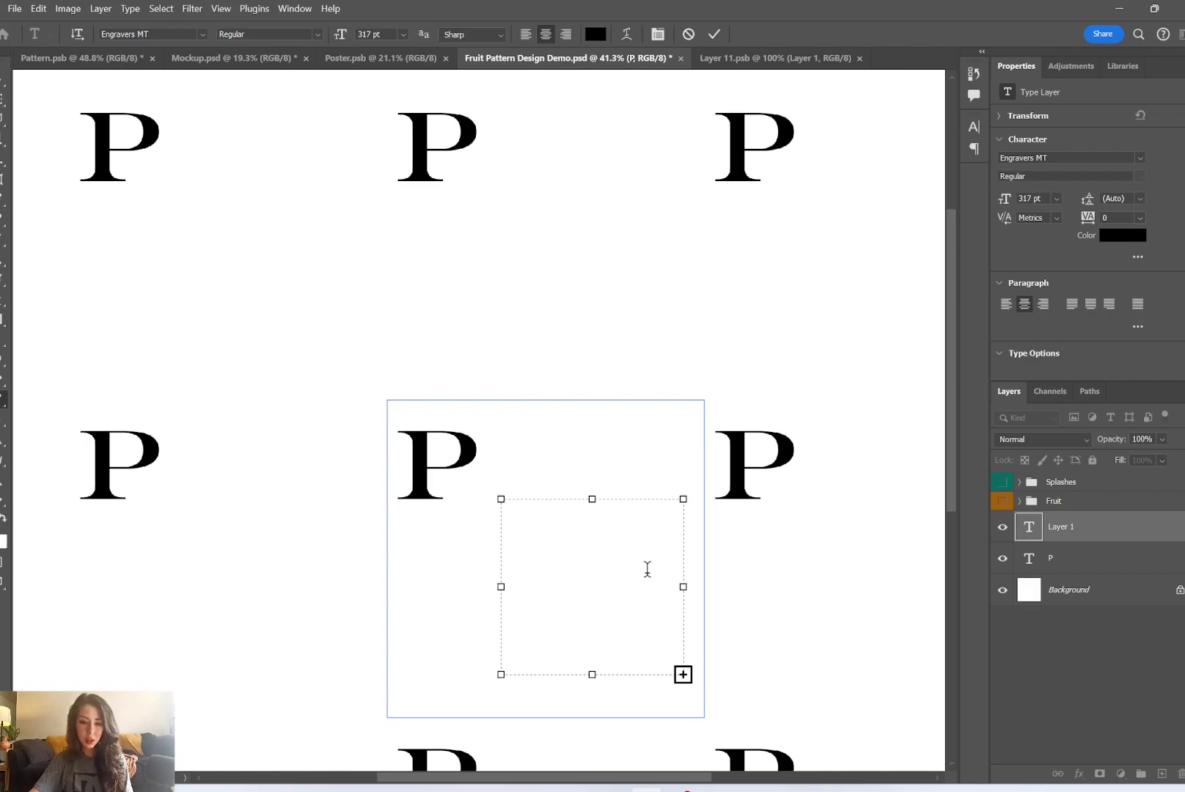
{"action": "left_click_drag", "start_coordinate": [686, 610], "coordinate": [882, 613]}
{"action": "left_click_drag", "start_coordinate": [691, 675], "coordinate": [691, 785]}
{"action": "left_click_drag", "start_coordinate": [881, 674], "coordinate": [806, 695]}
{"action": "left_click", "coordinate": [714, 35]}
Move the letter A up and left beside the P, rotate it clockwise about 31°, and commit the transformation
{"action": "key", "text": "v"}
{"action": "left_click_drag", "start_coordinate": [635, 434], "coordinate": [542, 395]}
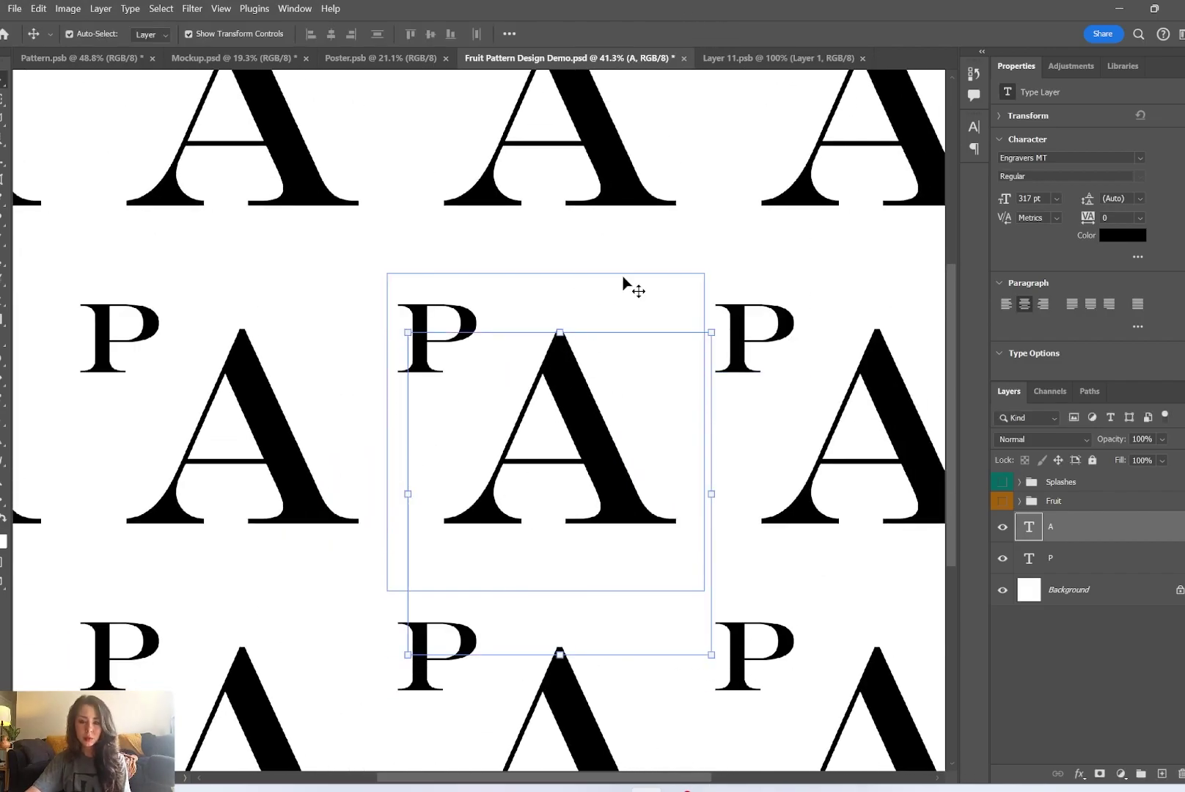
{"action": "left_click", "coordinate": [714, 310]}
{"action": "left_click", "coordinate": [664, 369]}
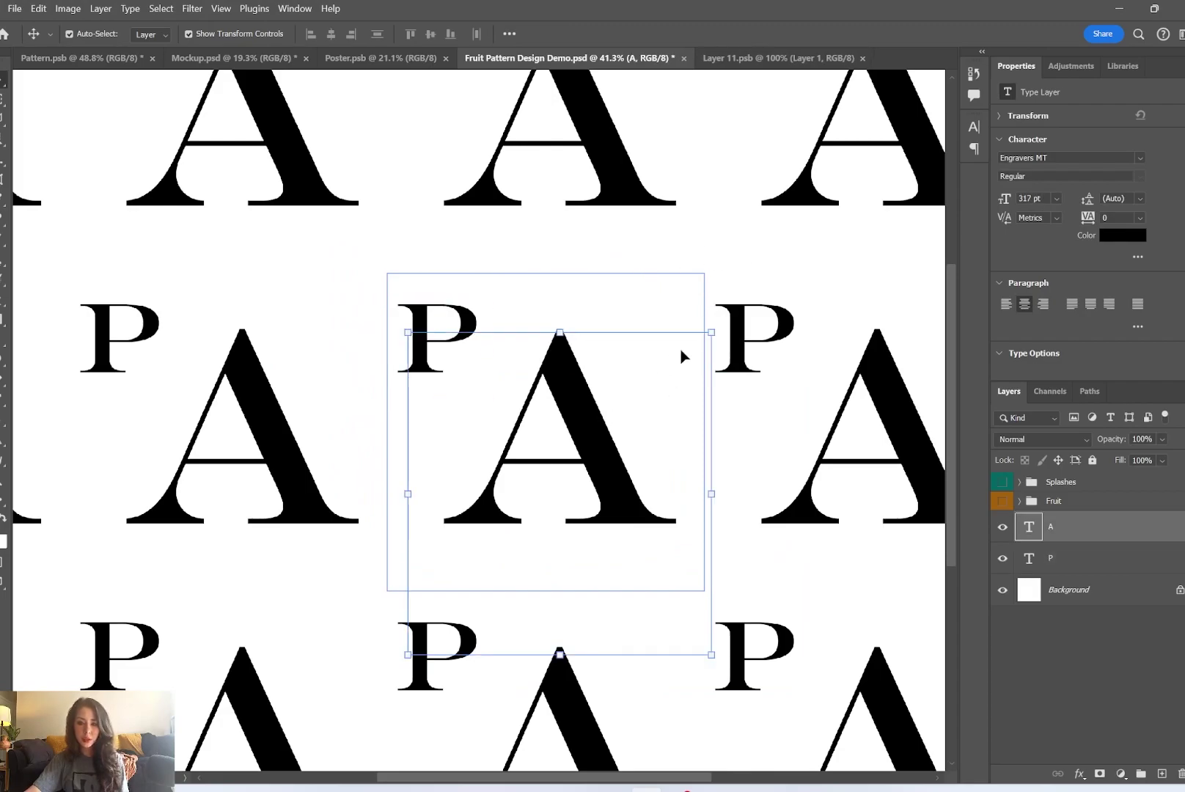
{"action": "left_click_drag", "start_coordinate": [722, 323], "coordinate": [759, 410]}
{"action": "left_click_drag", "start_coordinate": [680, 450], "coordinate": [580, 429]}
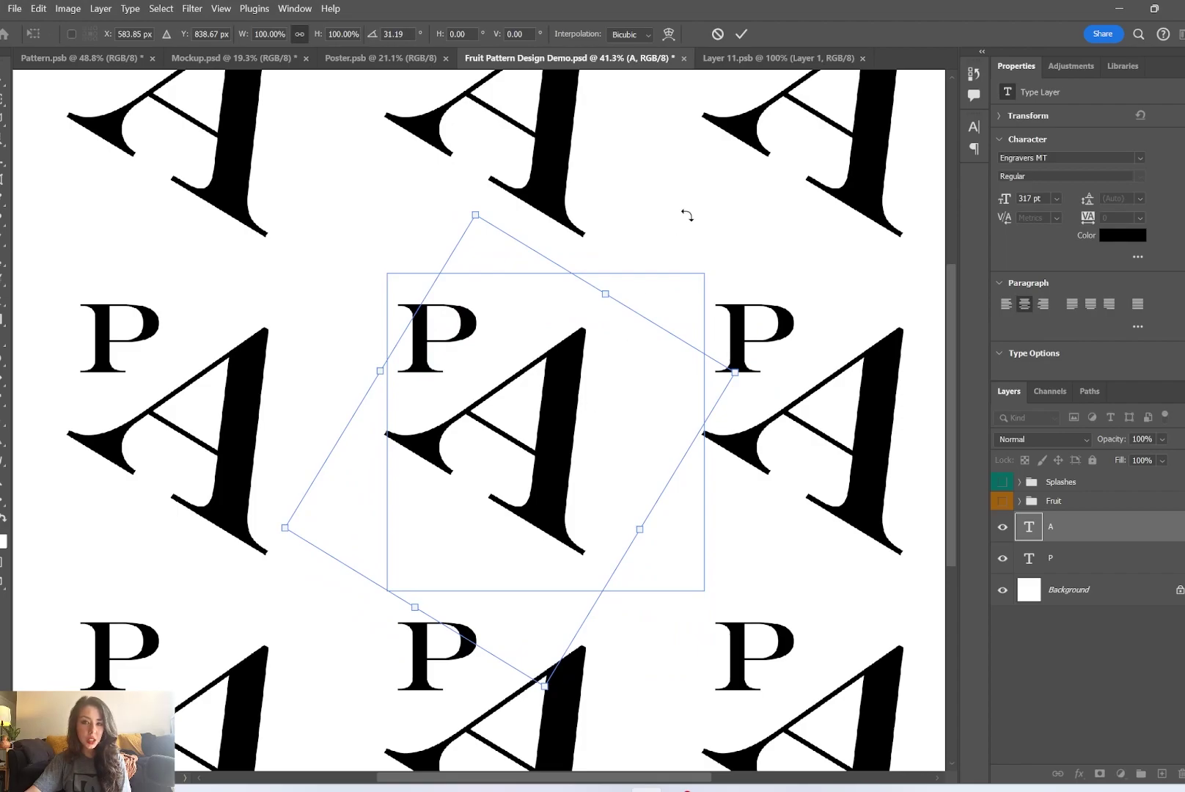
{"action": "left_click", "coordinate": [742, 34]}
Change the text color of the letter A to dark red and commit the edit
{"action": "double_click", "coordinate": [558, 396]}
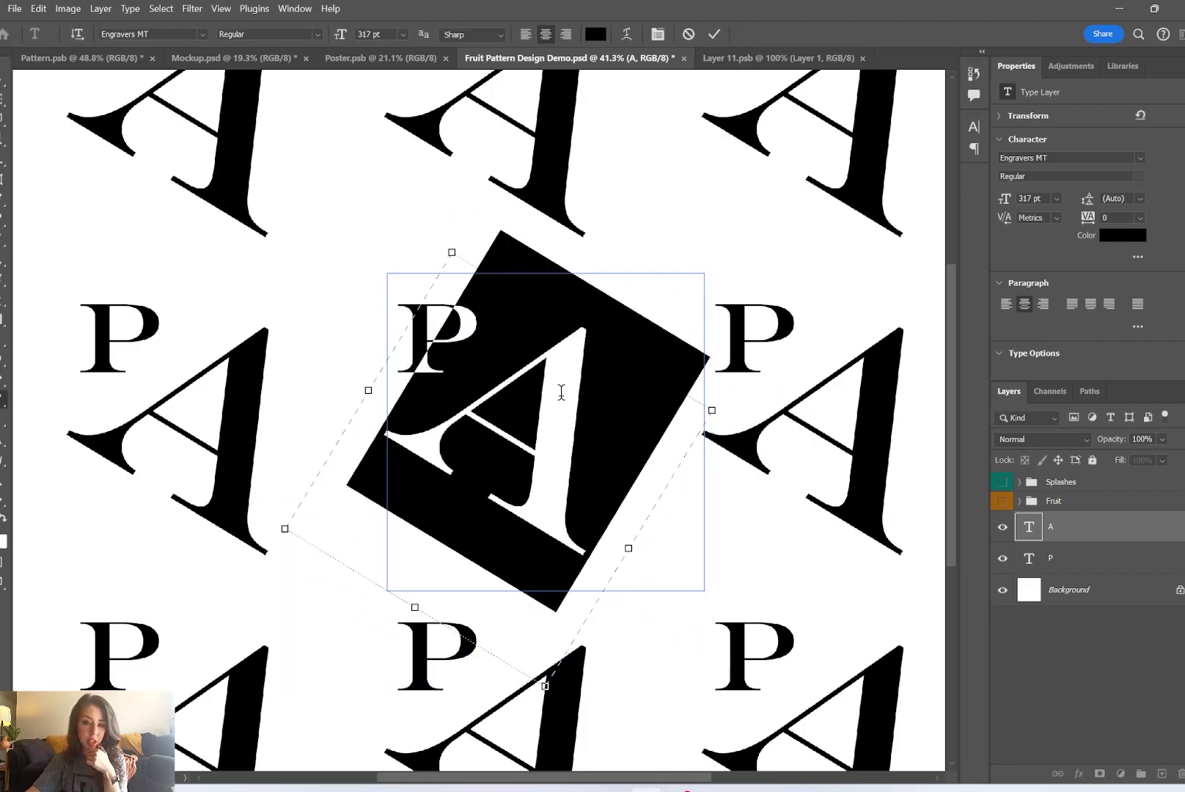
{"action": "left_click", "coordinate": [595, 34]}
{"action": "type", "text": "f71414"}
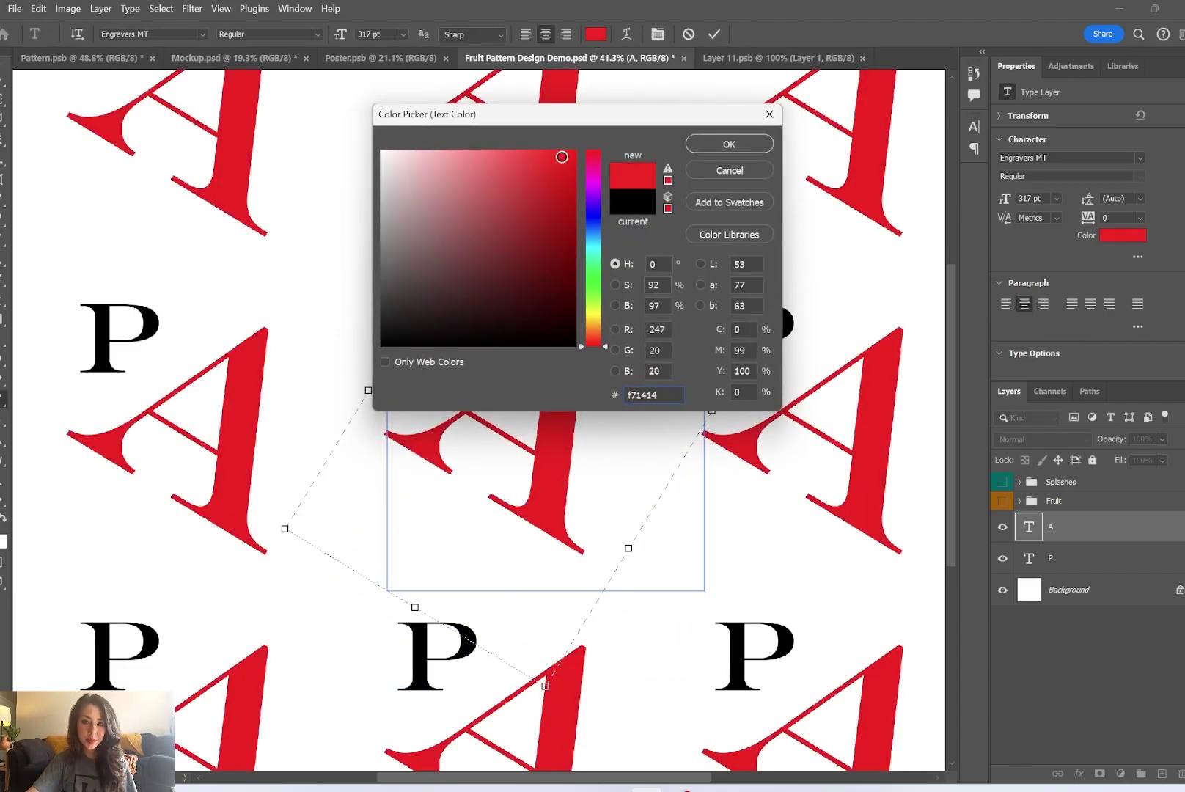
{"action": "left_click", "coordinate": [579, 219]}
{"action": "left_click", "coordinate": [696, 143]}
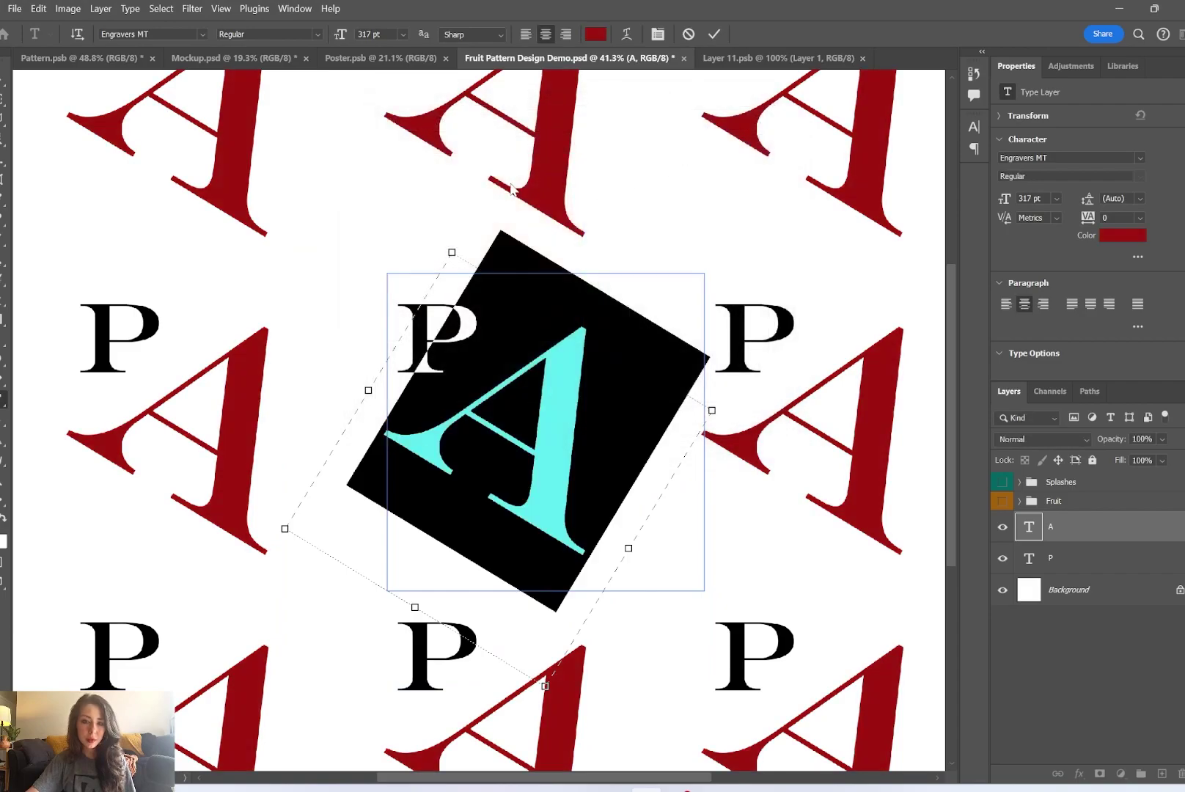
{"action": "left_click", "coordinate": [715, 34]}
Move the letter A up so it crosses the tile's upper edge, above and to the right of the P
{"action": "scroll", "coordinate": [794, 301], "scroll_direction": "down", "scroll_amount": 5}
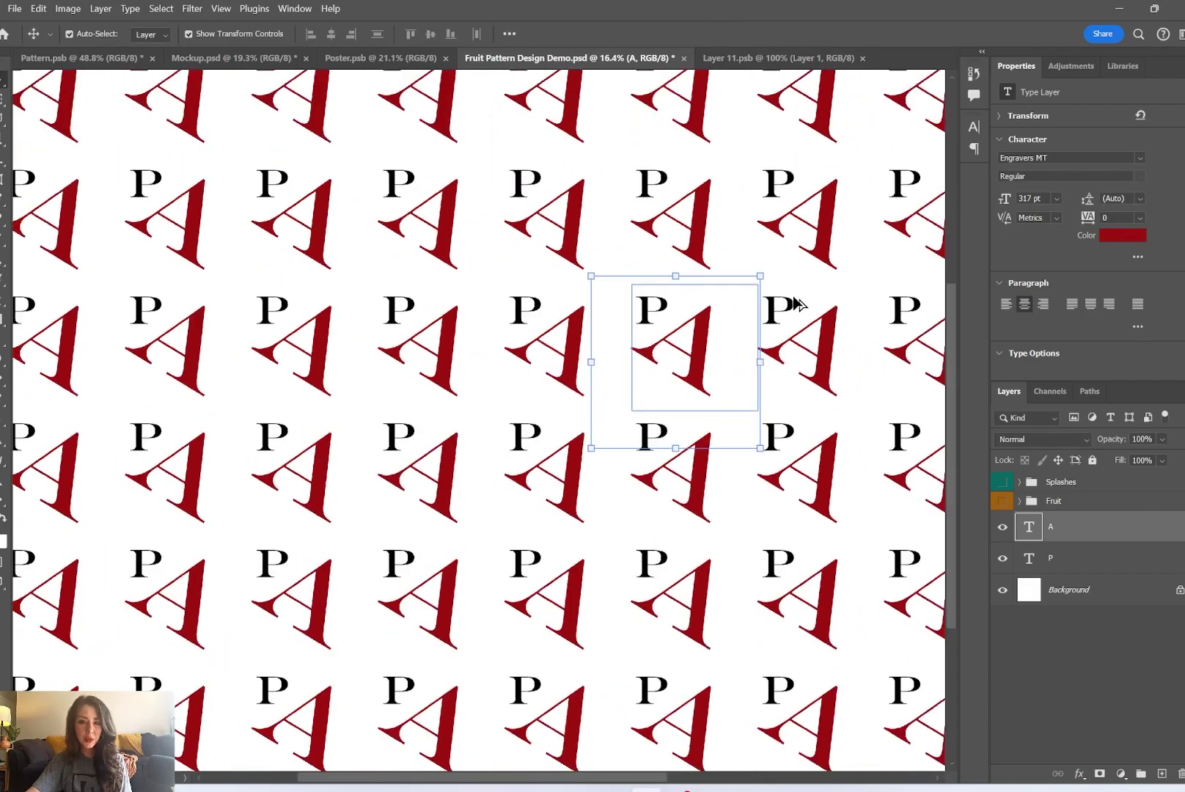
{"action": "left_click_drag", "start_coordinate": [790, 228], "coordinate": [2, 81]}
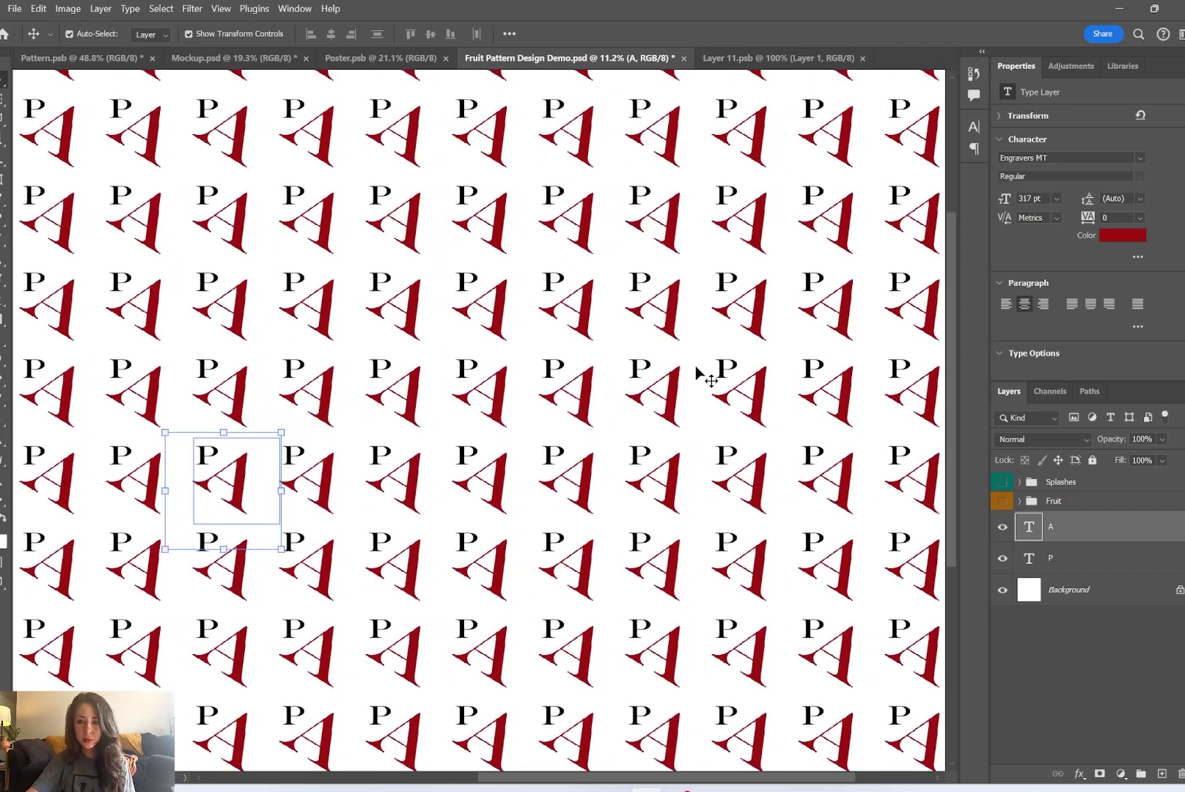
{"action": "scroll", "coordinate": [423, 402], "scroll_direction": "up", "scroll_amount": 4}
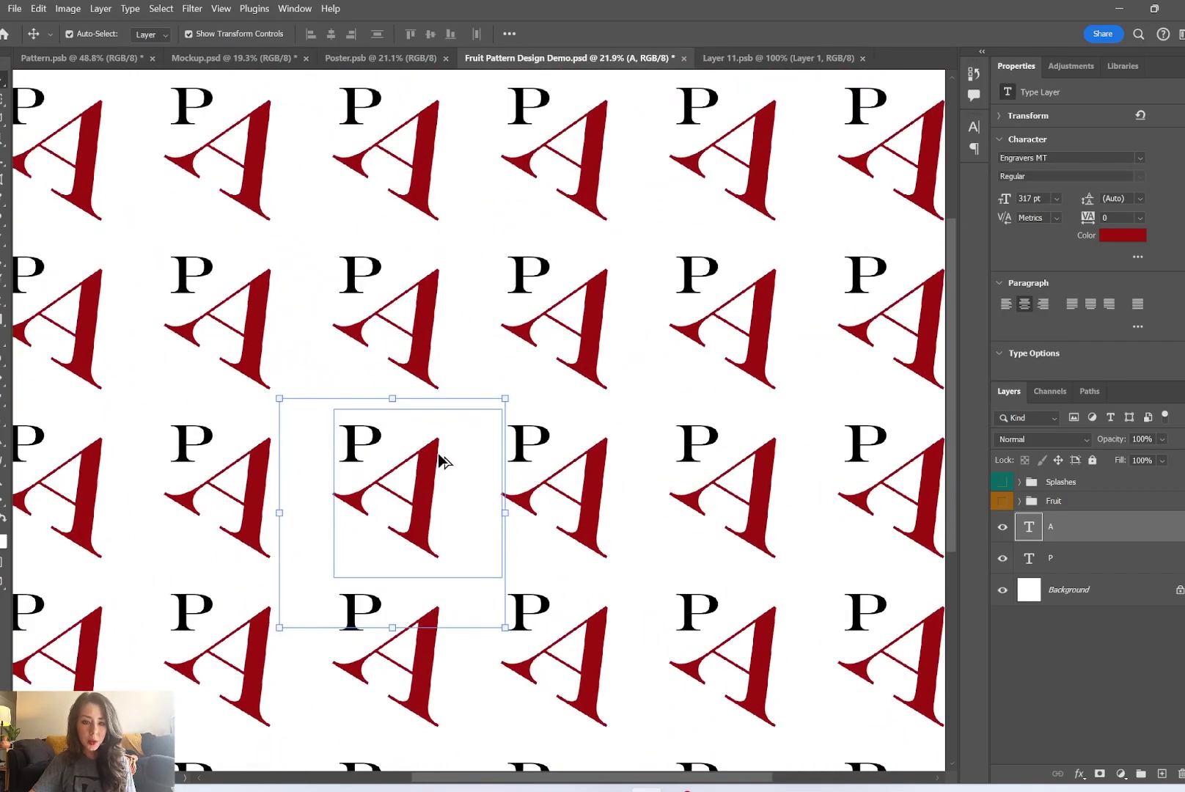
{"action": "scroll", "coordinate": [439, 460], "scroll_direction": "down", "scroll_amount": 2}
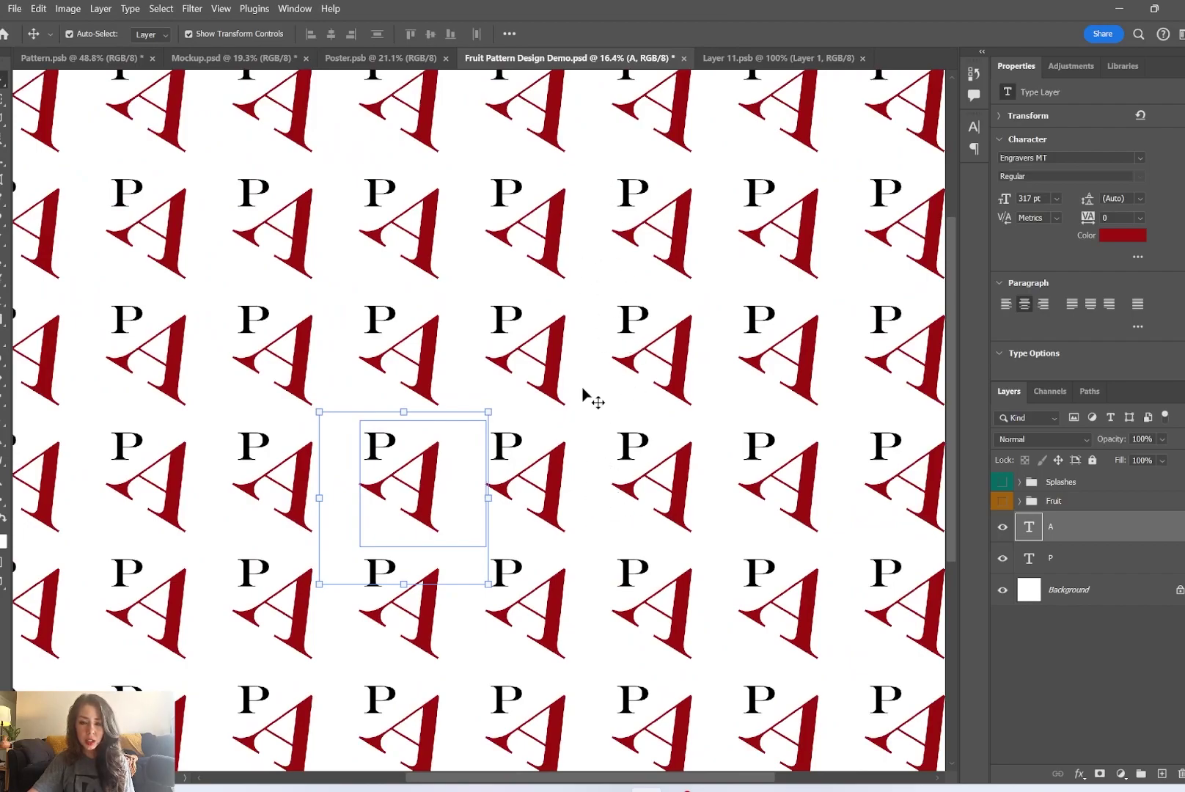
{"action": "left_click_drag", "start_coordinate": [415, 493], "coordinate": [392, 440]}
Reposition the letter A diagonally below and to the right of the P, crossing the tile's lower edge
{"action": "left_click", "coordinate": [1089, 565]}
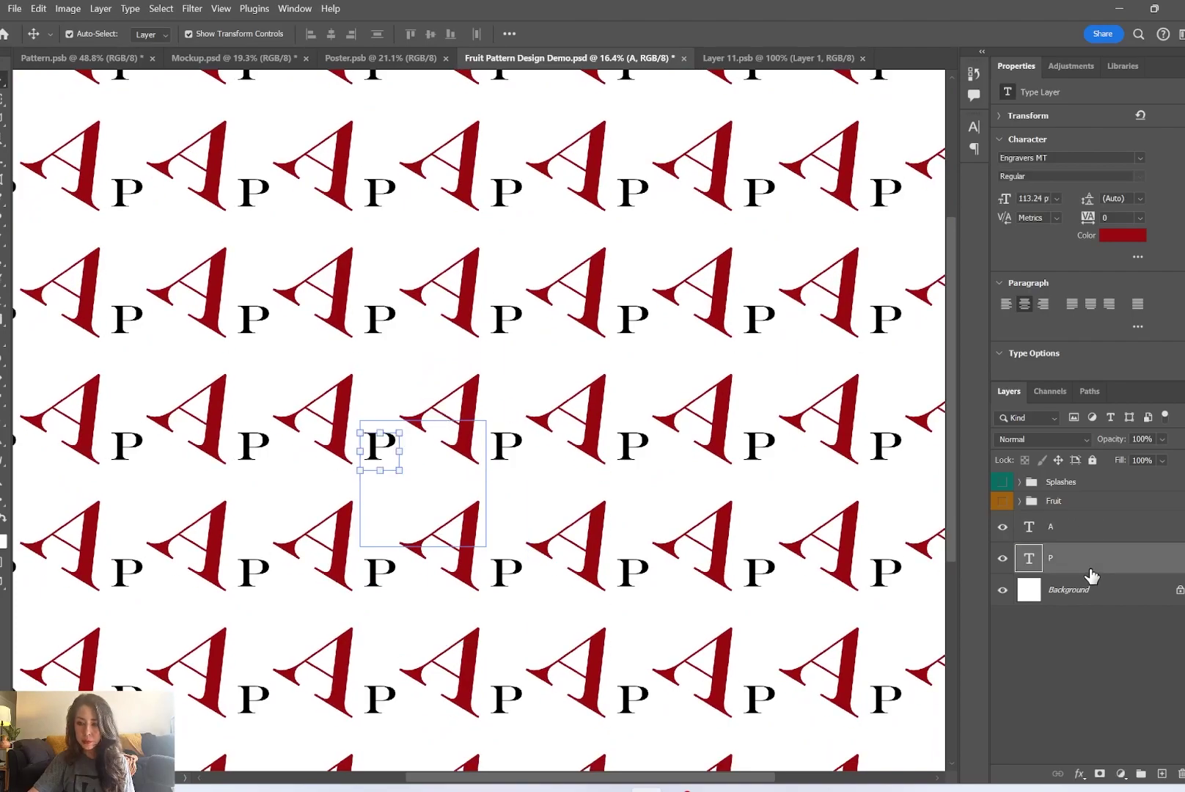
{"action": "left_click_drag", "start_coordinate": [587, 563], "coordinate": [667, 492]}
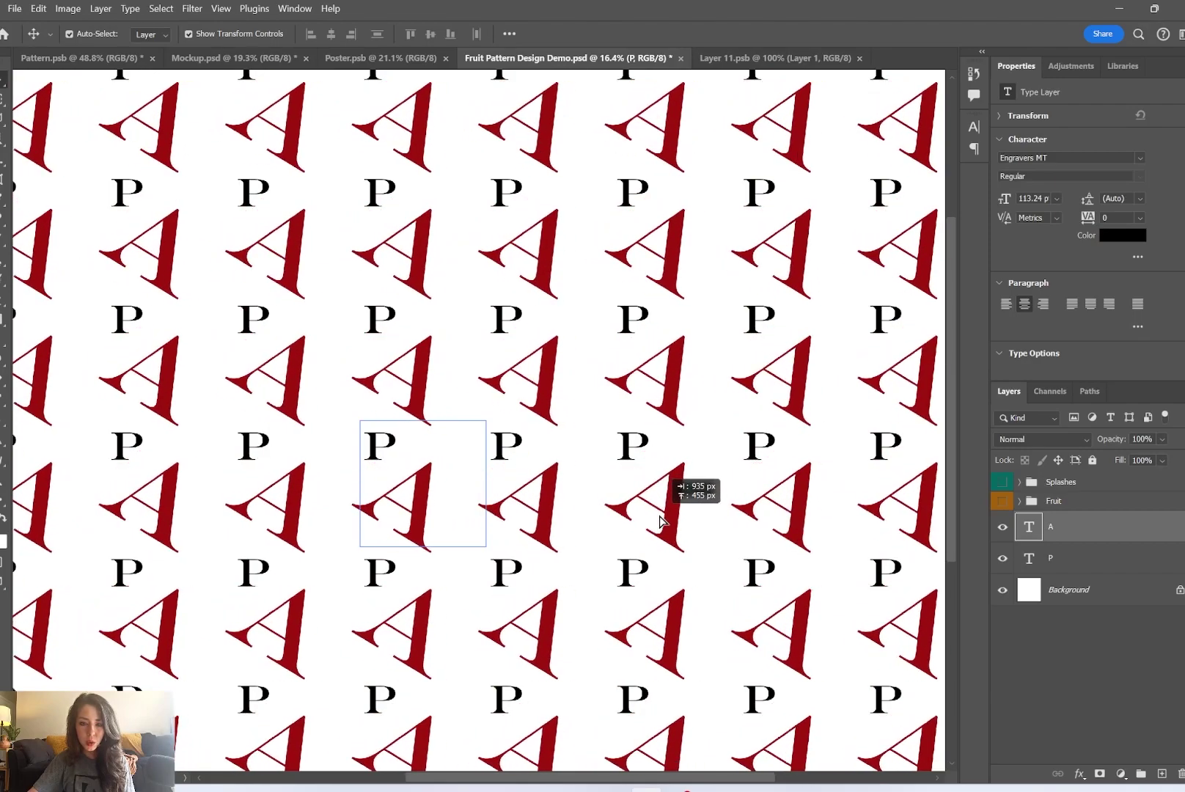
{"action": "left_click", "coordinate": [1082, 558]}
{"action": "left_click_drag", "start_coordinate": [766, 457], "coordinate": [664, 448]}
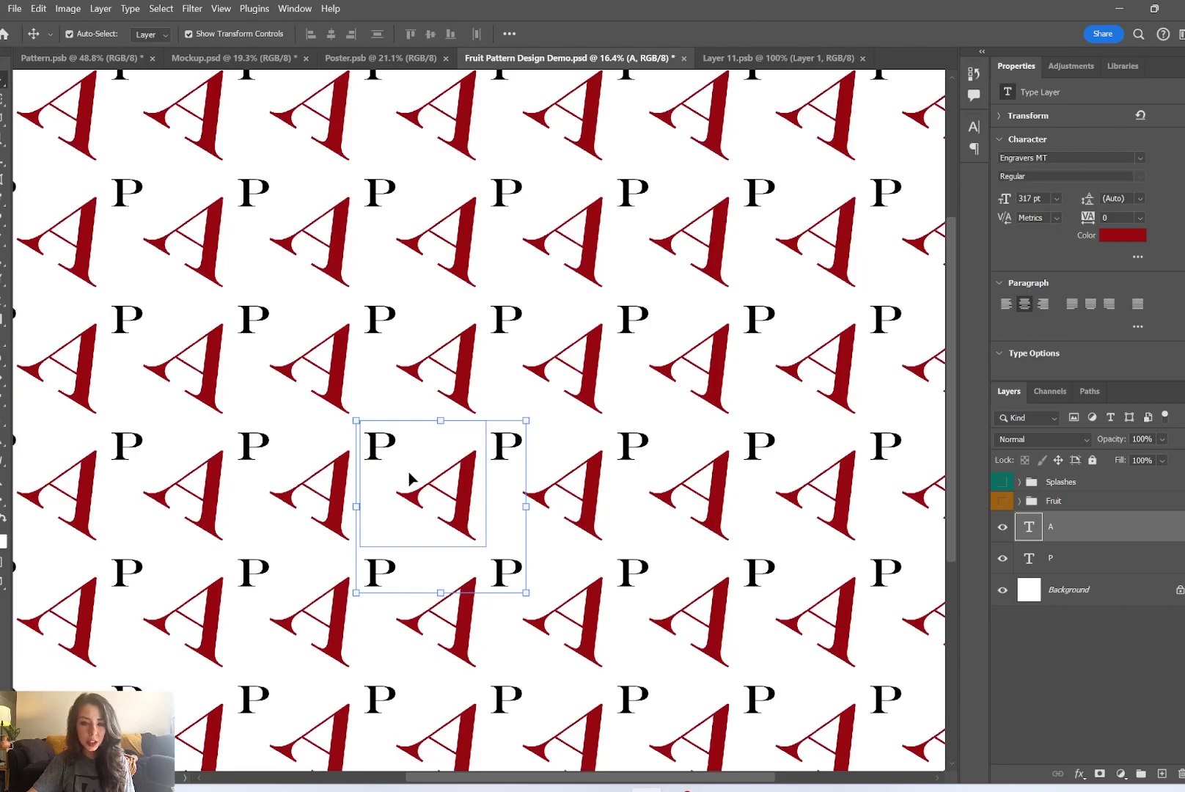
{"action": "left_click_drag", "start_coordinate": [393, 506], "coordinate": [379, 473]}
{"action": "mouse_move", "coordinate": [379, 463]}
{"action": "left_mouse_down"}
{"action": "mouse_move", "coordinate": [372, 448]}
{"action": "mouse_move", "coordinate": [383, 449]}
{"action": "left_mouse_up"}
{"action": "left_click", "coordinate": [1065, 560]}
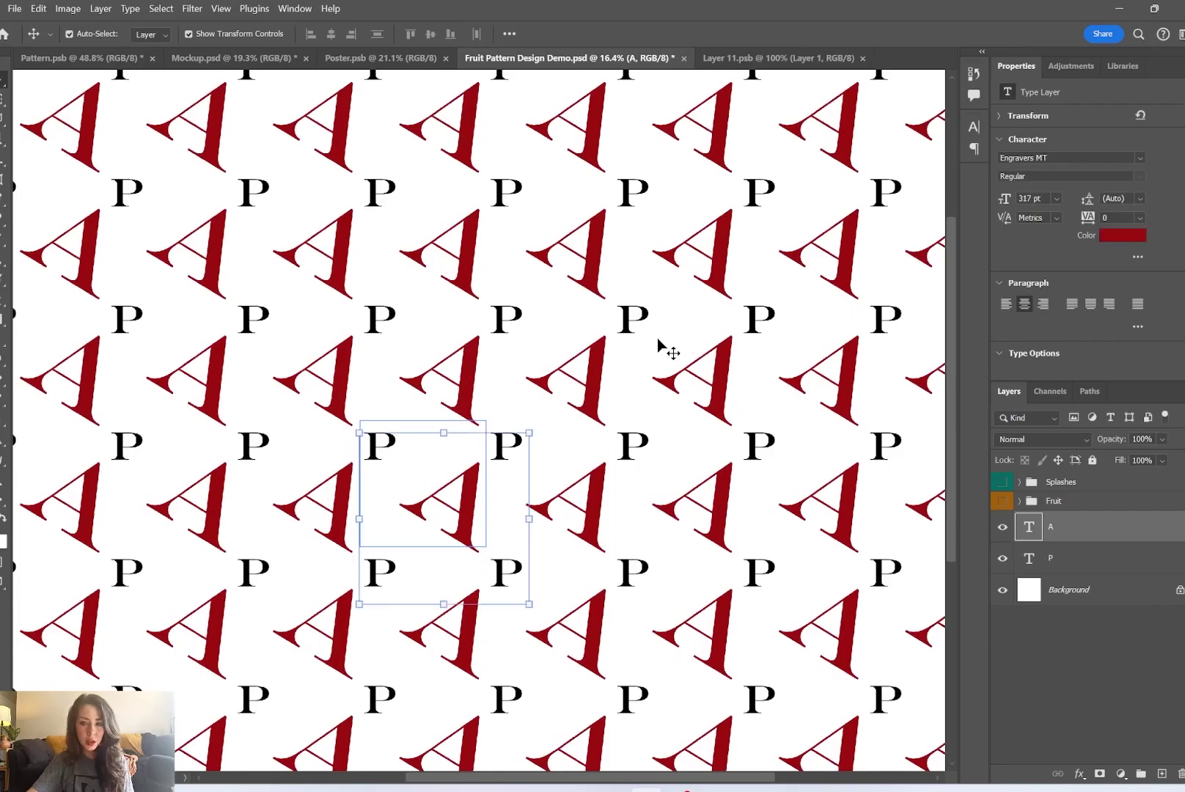
{"action": "left_click", "coordinate": [1080, 571]}
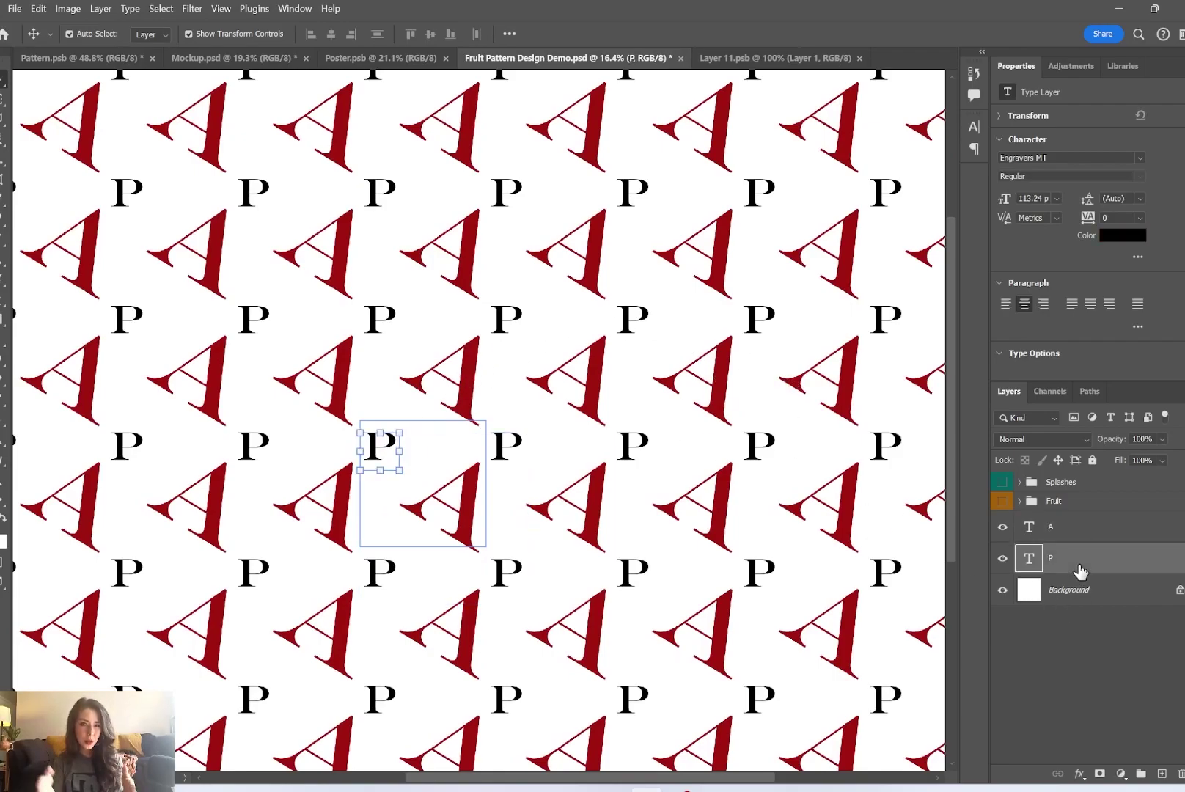
{"action": "left_click", "coordinate": [1085, 540]}
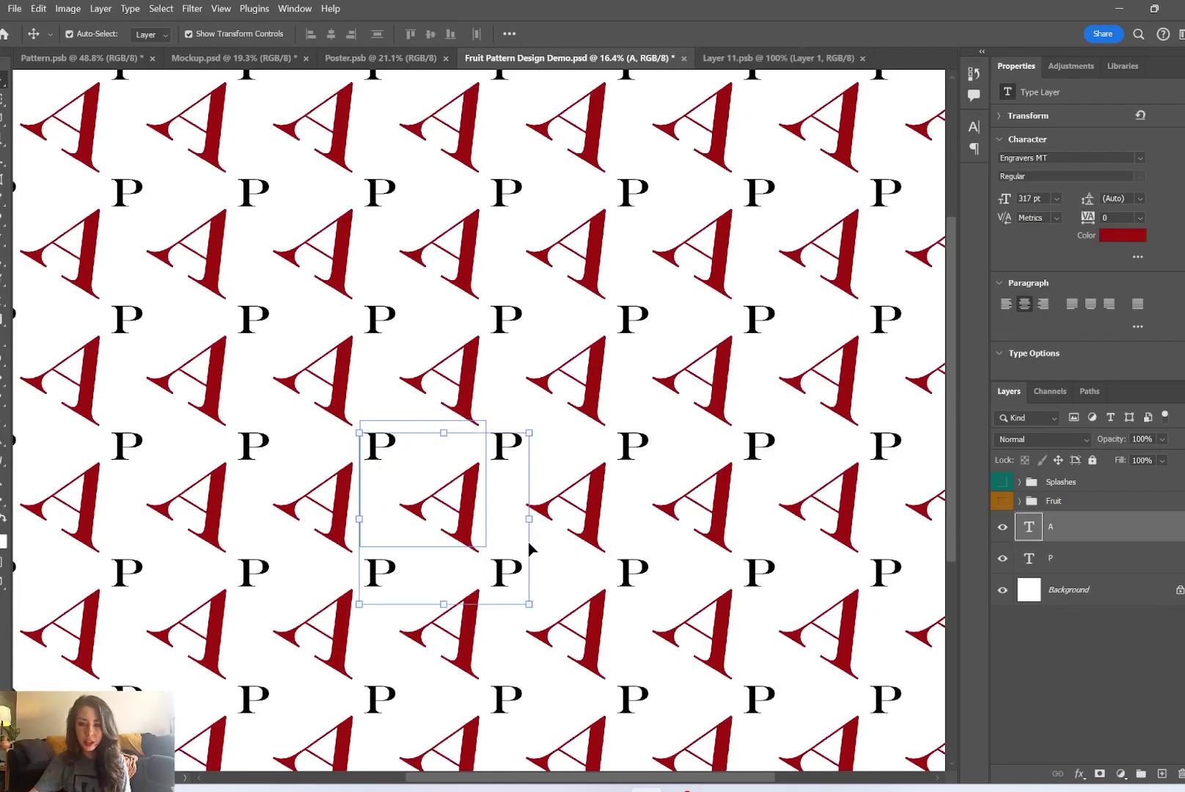
Delete the P and A text layers and make the Fruit group visible
{"action": "left_click", "coordinate": [1098, 567]}
{"action": "key", "text": "Delete"}
{"action": "left_click", "coordinate": [1075, 538]}
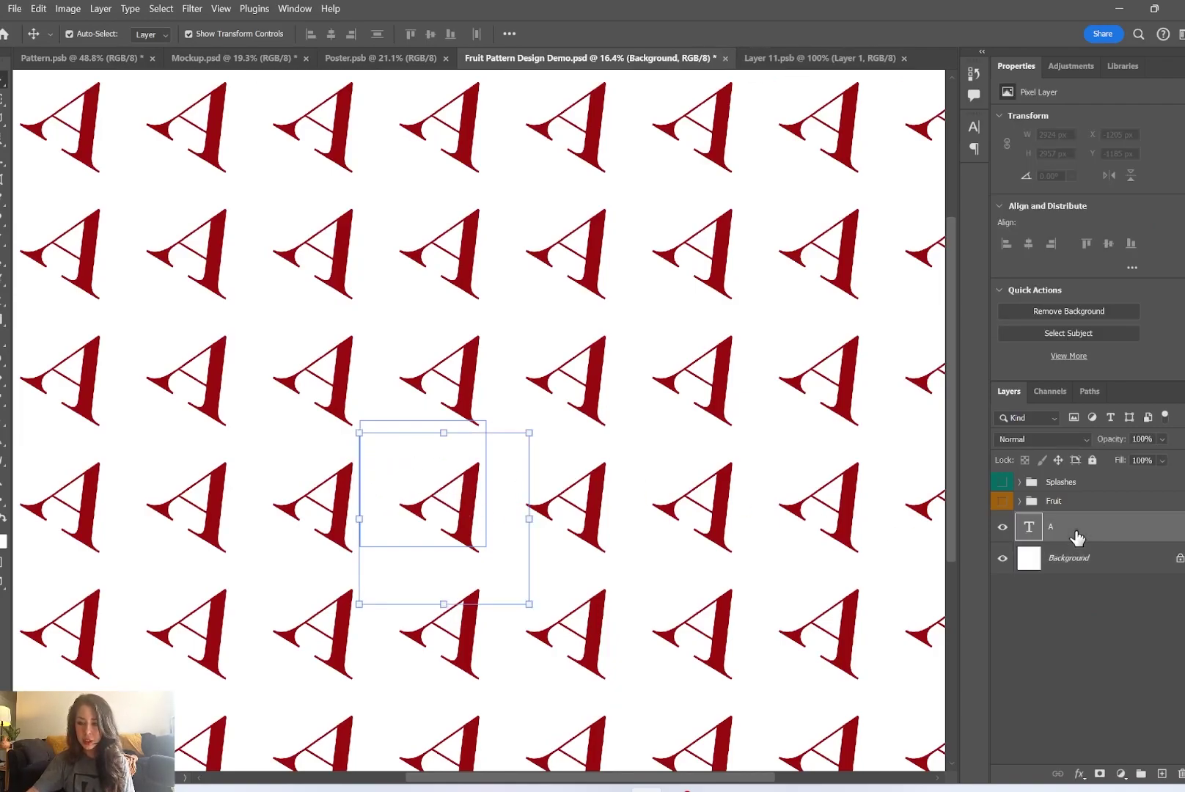
{"action": "key", "text": "Delete"}
{"action": "left_click", "coordinate": [1058, 506]}
{"action": "left_click", "coordinate": [1002, 501]}
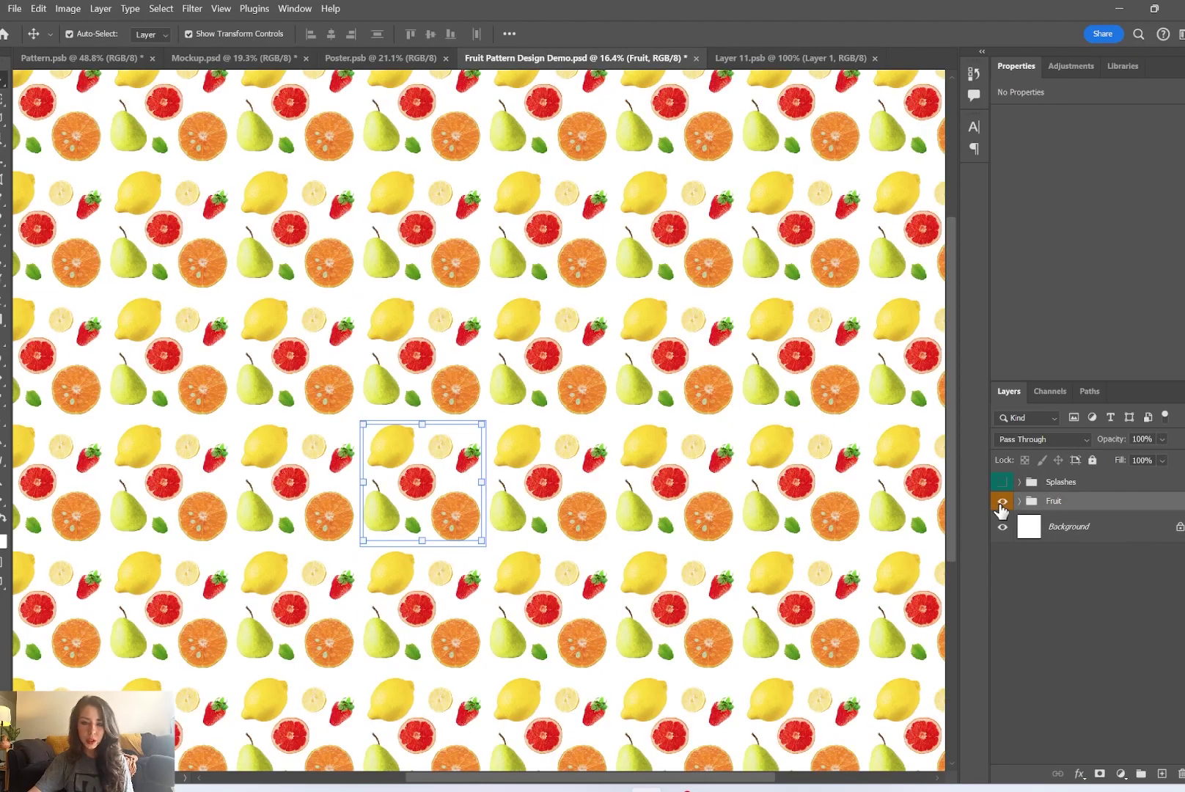
Expand the Fruit group and convert its Leaf layer to a smart object
{"action": "scroll", "coordinate": [415, 495], "scroll_direction": "up", "scroll_amount": 5}
{"action": "left_click_drag", "start_coordinate": [455, 507], "coordinate": [507, 439]}
{"action": "left_click", "coordinate": [1077, 589]}
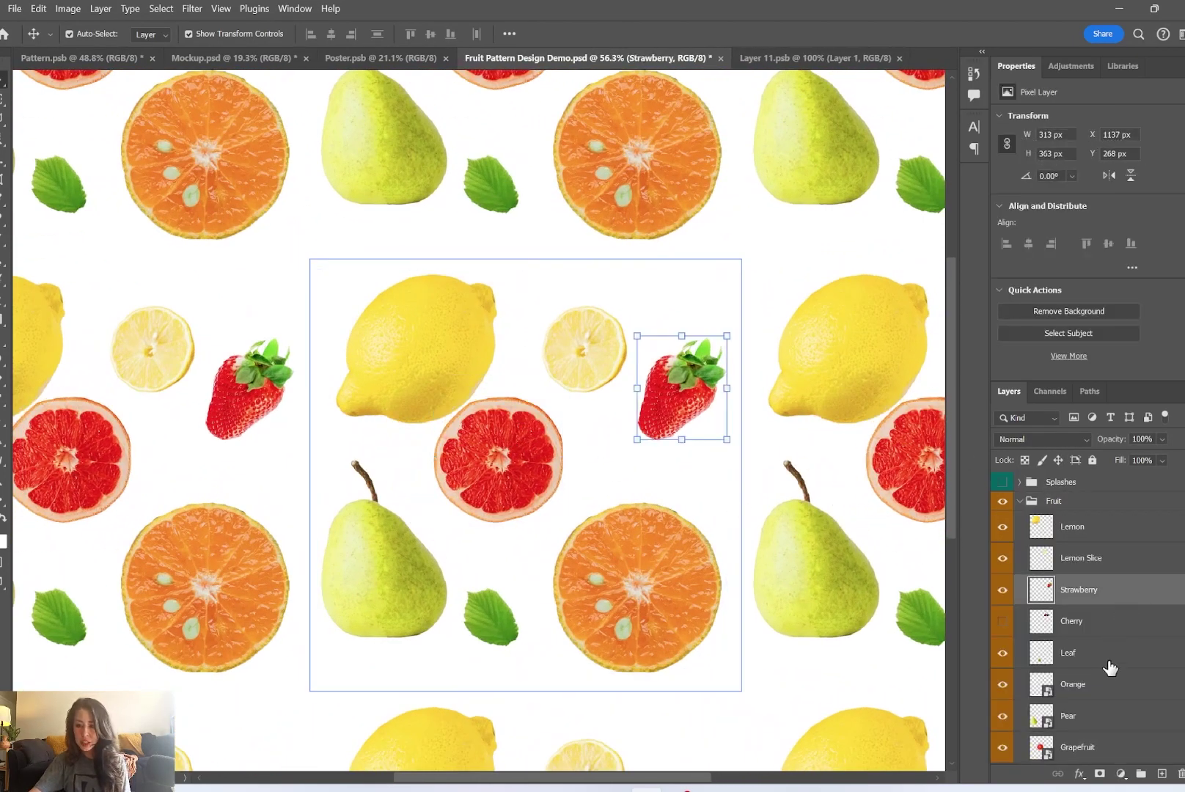
{"action": "left_click", "coordinate": [1100, 749]}
{"action": "scroll", "coordinate": [1080, 658], "scroll_direction": "down", "scroll_amount": 1}
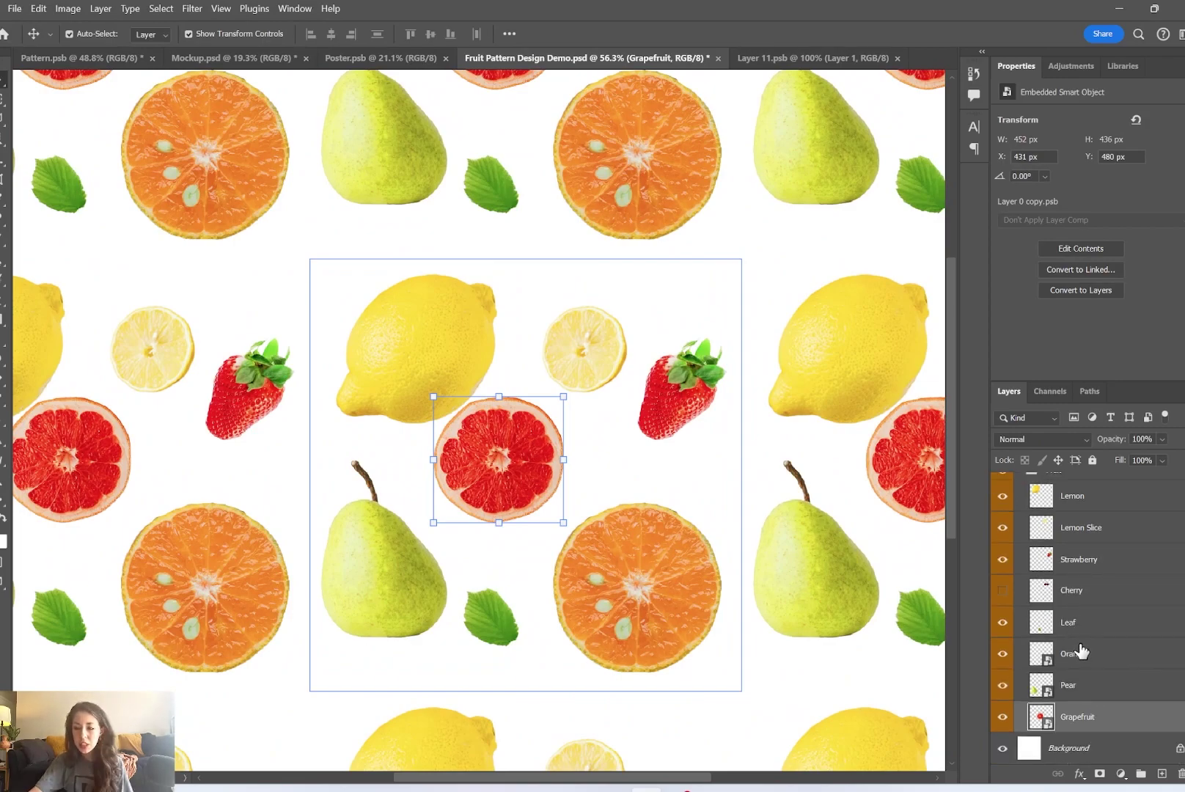
{"action": "left_click", "coordinate": [1062, 658]}
{"action": "left_click", "coordinate": [1056, 684]}
{"action": "left_click", "coordinate": [1051, 663]}
{"action": "left_click", "coordinate": [1015, 625]}
{"action": "right_click", "coordinate": [1013, 631]}
{"action": "left_click", "coordinate": [1092, 633]}
{"action": "right_click", "coordinate": [1093, 629]}
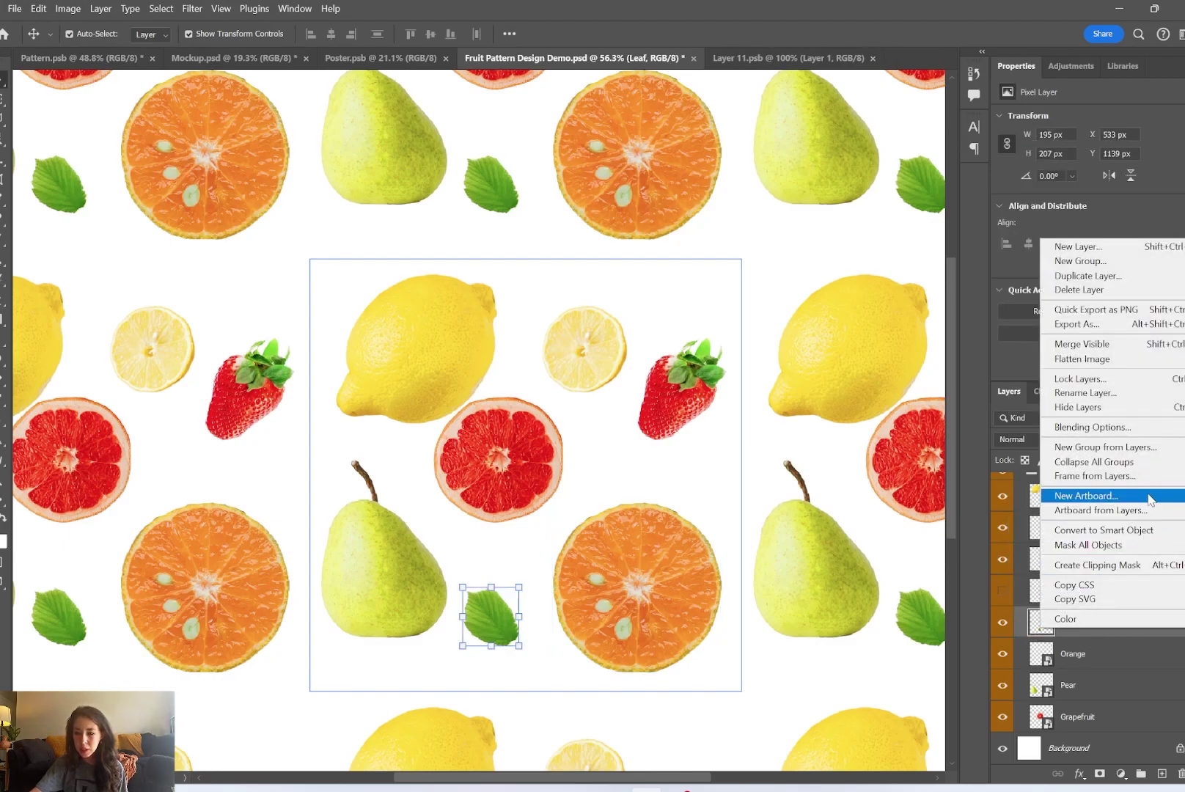
{"action": "left_click", "coordinate": [1147, 529]}
Delete the hidden Cherry layer and convert the Strawberry layer to a smart object
{"action": "left_click", "coordinate": [1069, 598]}
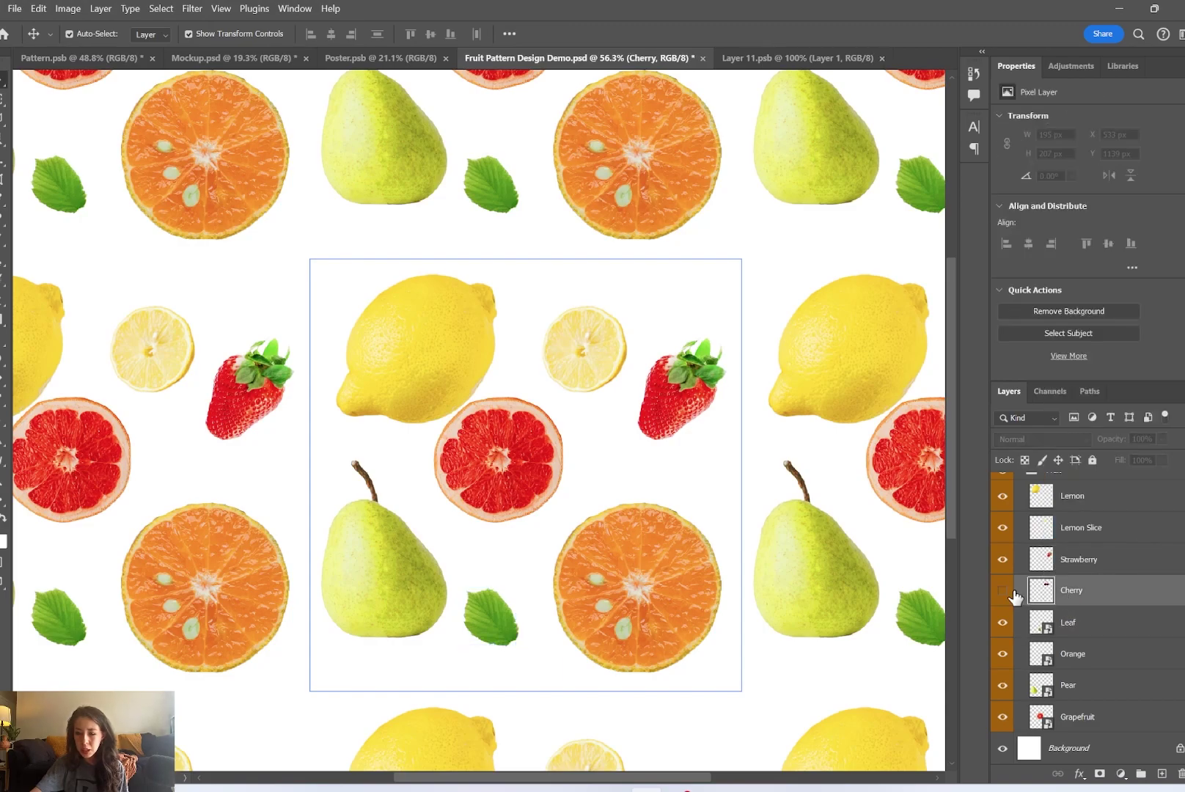
{"action": "left_click", "coordinate": [1002, 591]}
{"action": "left_click", "coordinate": [1008, 591]}
{"action": "key", "text": "Delete"}
{"action": "right_click", "coordinate": [1073, 592]}
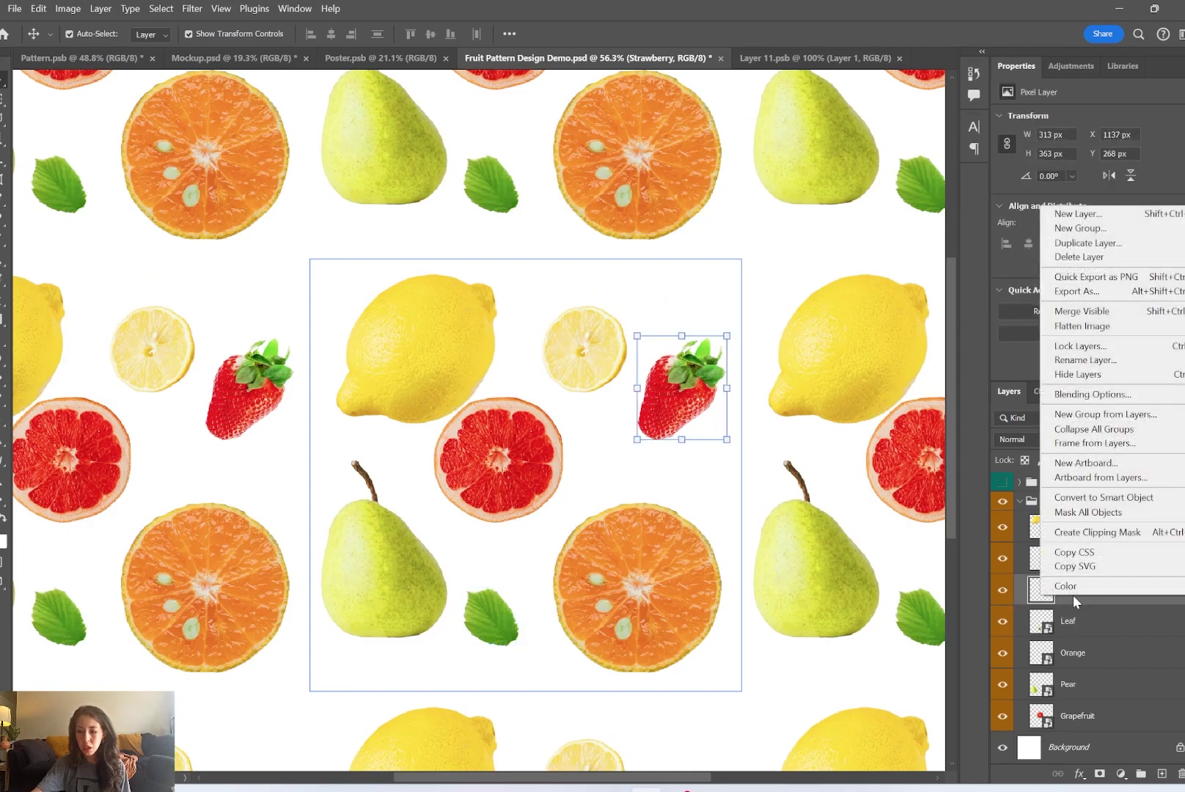
{"action": "left_click", "coordinate": [1101, 497]}
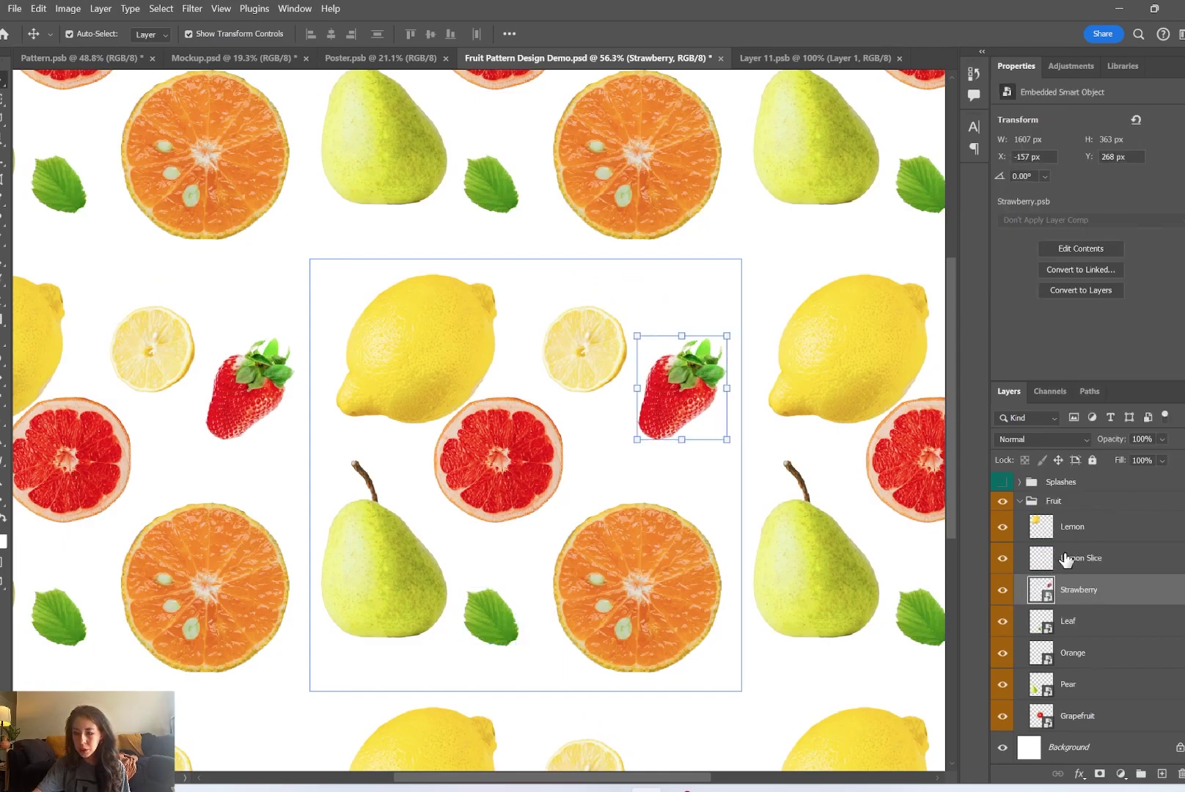
Convert the Lemon Slice and Lemon layers to smart objects
{"action": "left_click", "coordinate": [1066, 557]}
{"action": "left_click", "coordinate": [1005, 561]}
{"action": "left_click", "coordinate": [1005, 561]}
{"action": "right_click", "coordinate": [1093, 562]}
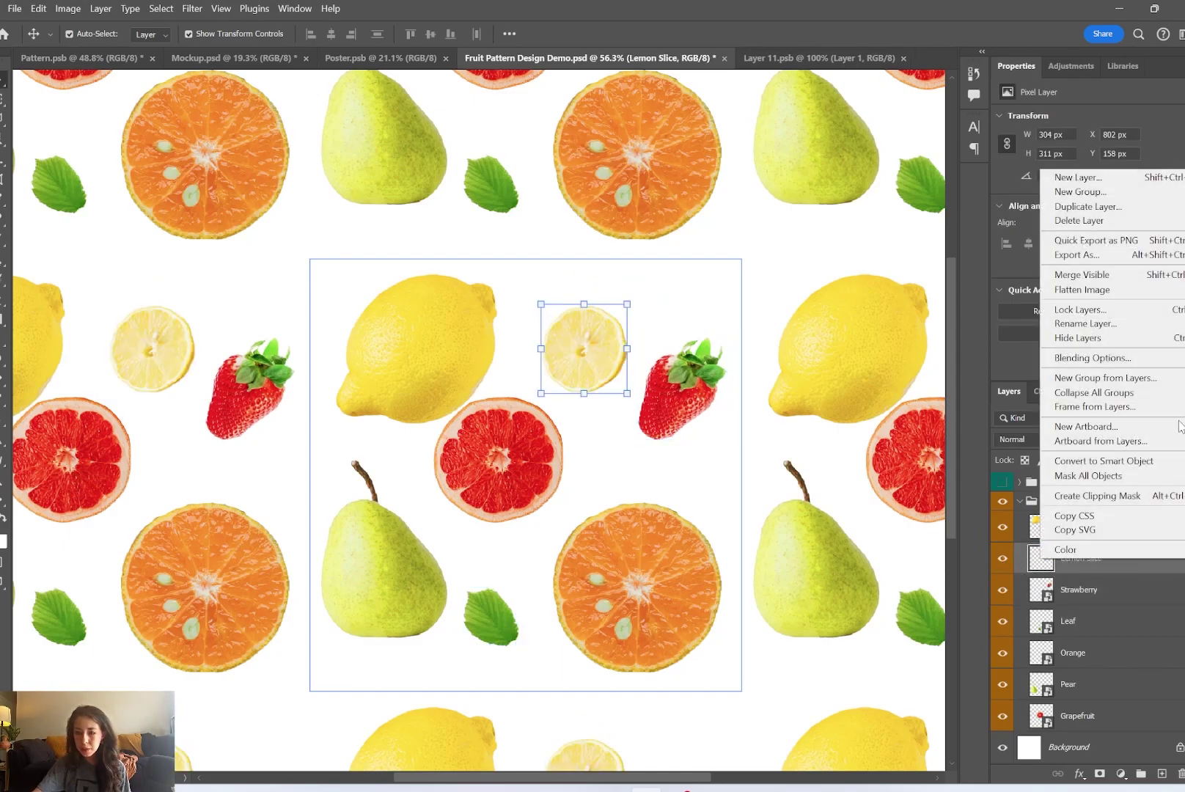
{"action": "left_click", "coordinate": [1130, 461]}
{"action": "left_click", "coordinate": [1003, 527]}
{"action": "left_click", "coordinate": [1002, 526]}
{"action": "right_click", "coordinate": [1093, 526]}
{"action": "left_click", "coordinate": [1090, 421]}
Move the lemon slightly up and left, and place the strawberry between the lemon and the lemon slice at the tile's upper edge
{"action": "left_click", "coordinate": [1065, 506]}
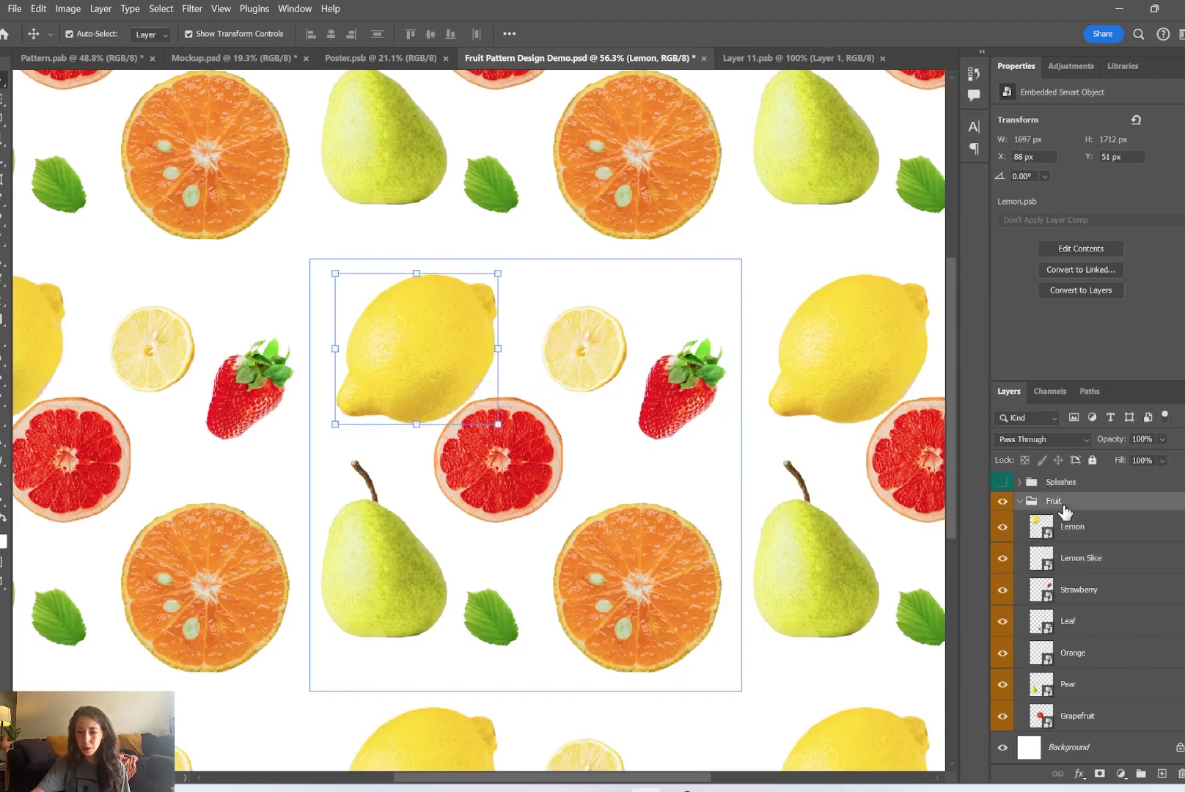
{"action": "left_click_drag", "start_coordinate": [368, 311], "coordinate": [405, 336]}
{"action": "left_click", "coordinate": [383, 249]}
{"action": "left_click", "coordinate": [413, 323]}
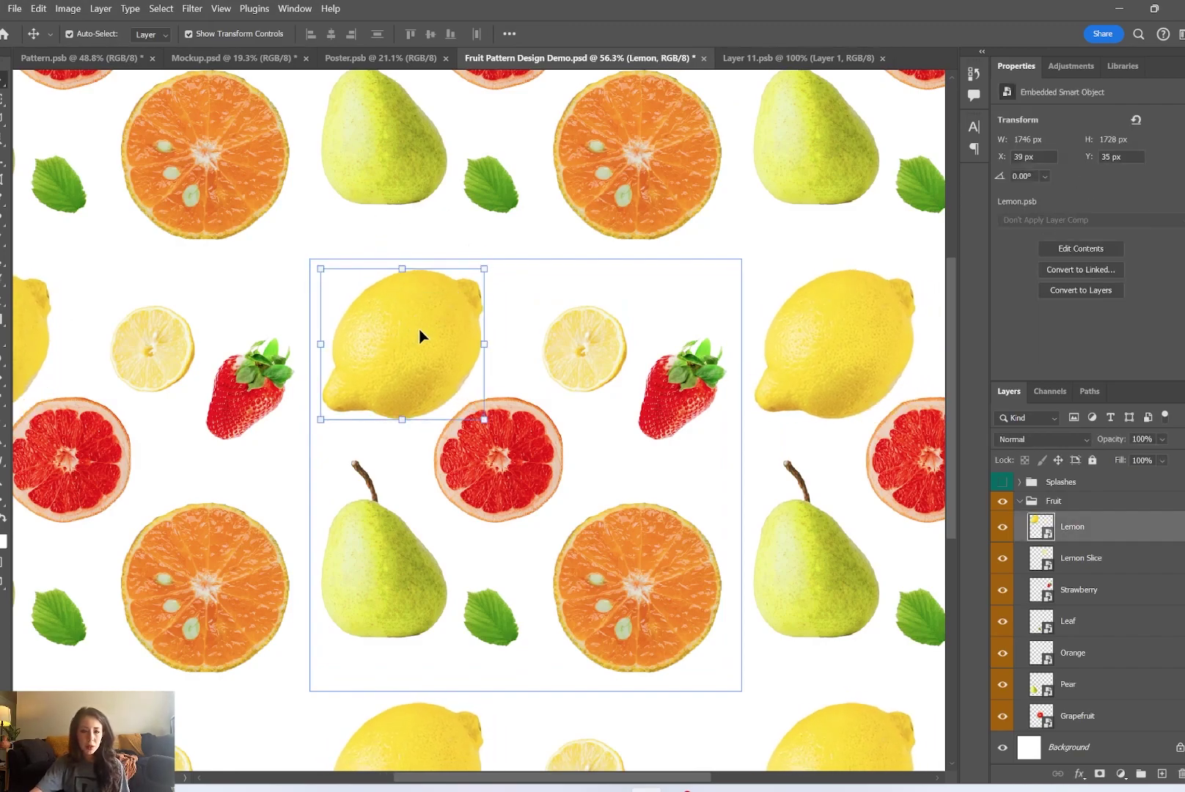
{"action": "left_click", "coordinate": [673, 394]}
{"action": "left_click_drag", "start_coordinate": [671, 395], "coordinate": [530, 302]}
{"action": "mouse_move", "coordinate": [584, 349]}
{"action": "left_mouse_down"}
{"action": "mouse_move", "coordinate": [630, 339]}
{"action": "mouse_move", "coordinate": [576, 336]}
{"action": "left_mouse_up"}
{"action": "key", "text": "Return"}
Try duplicating the orange onto the tile's right edge and the grapefruit onto its upper-right corner
{"action": "left_click_drag", "start_coordinate": [669, 598], "coordinate": [684, 420]}
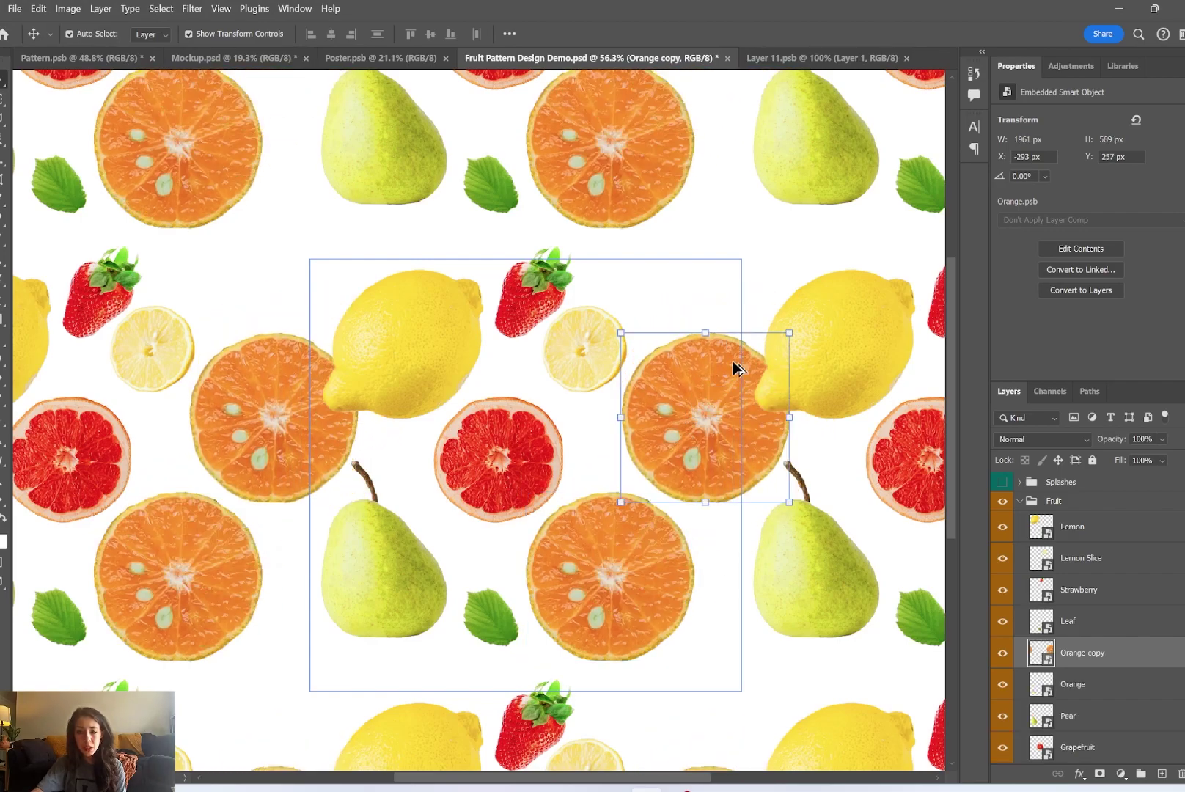
{"action": "left_click_drag", "start_coordinate": [507, 462], "coordinate": [295, 265]}
{"action": "mouse_move", "coordinate": [522, 297]}
{"action": "left_mouse_down"}
{"action": "mouse_move", "coordinate": [514, 308]}
{"action": "mouse_move", "coordinate": [519, 292]}
{"action": "left_mouse_up"}
{"action": "right_click", "coordinate": [1102, 590]}
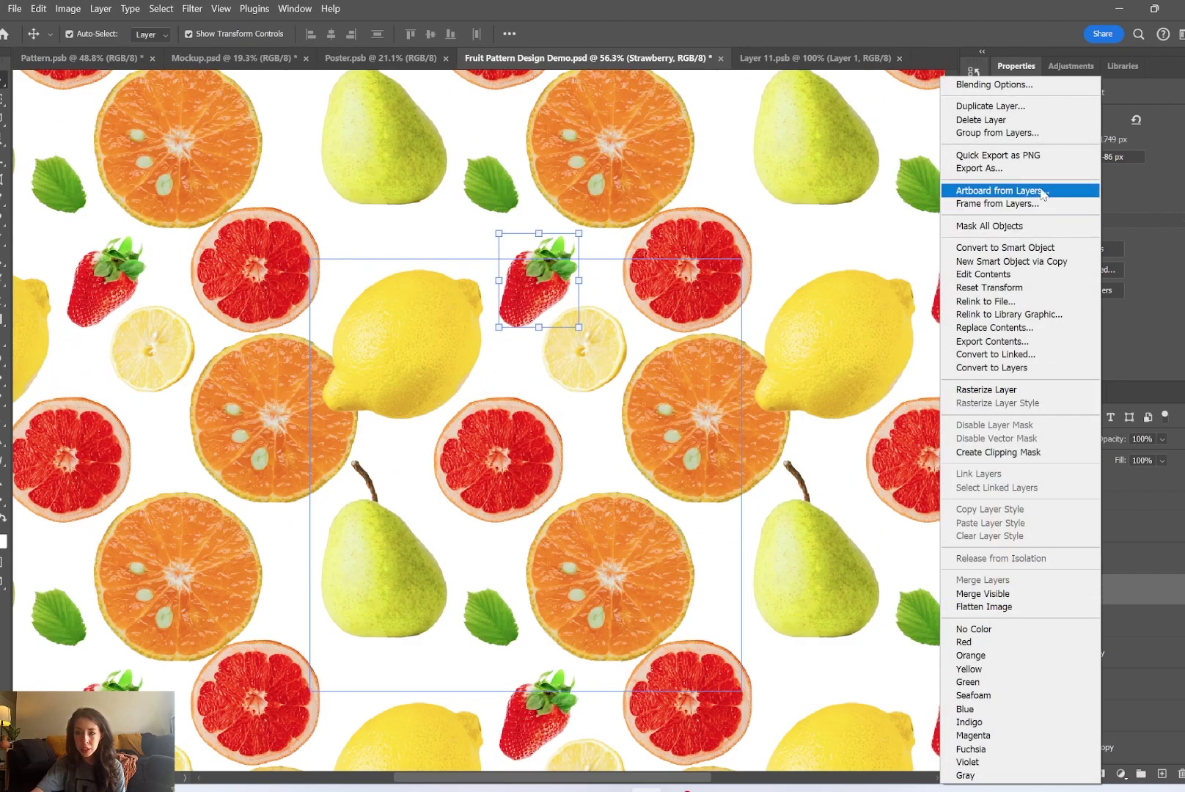
{"action": "key", "text": "Escape"}
{"action": "left_click", "coordinate": [524, 438]}
{"action": "left_click_drag", "start_coordinate": [413, 284], "coordinate": [320, 173]}
{"action": "left_click", "coordinate": [525, 302]}
{"action": "left_click", "coordinate": [671, 450]}
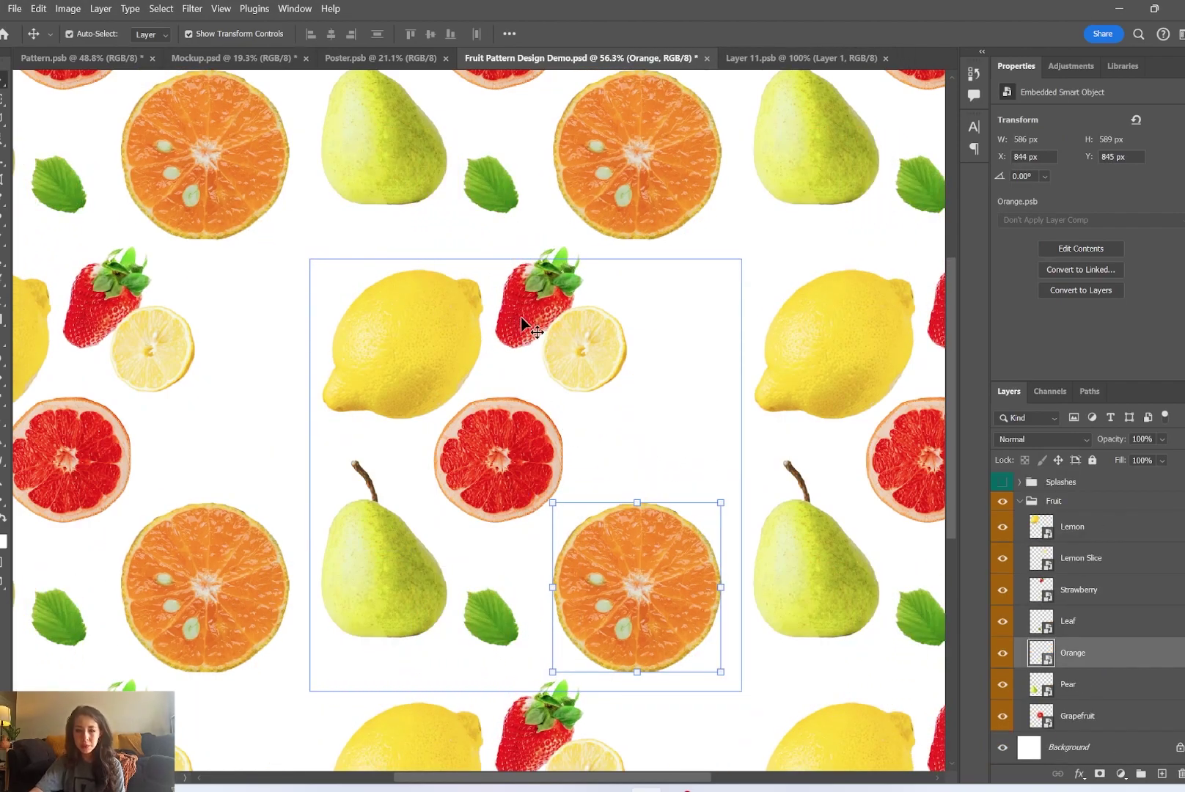
Arrange the grapefruit, lemon slice, strawberry, lemon, leaf and pear into an overlapping cluster in the upper half of the tile
{"action": "left_click_drag", "start_coordinate": [520, 316], "coordinate": [637, 409]}
{"action": "left_click_drag", "start_coordinate": [711, 321], "coordinate": [733, 351]}
{"action": "left_click_drag", "start_coordinate": [701, 397], "coordinate": [693, 437]}
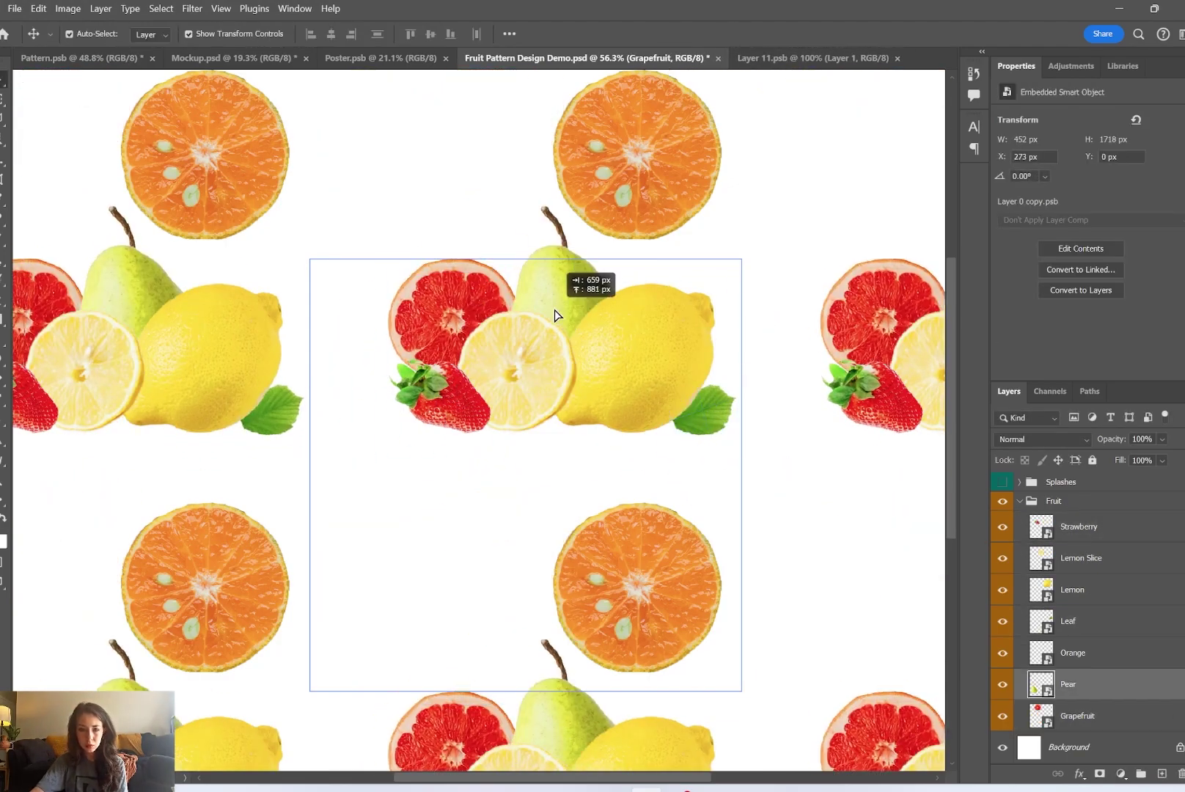
Arrange a smaller orange, grapefruit copy and leaf copies across the tile's side edge, scaling Leaf copy 2 to 69.64% and rotating it to -142.09°
{"action": "left_click_drag", "start_coordinate": [147, 623], "coordinate": [249, 579]}
{"action": "left_click_drag", "start_coordinate": [521, 378], "coordinate": [452, 538]}
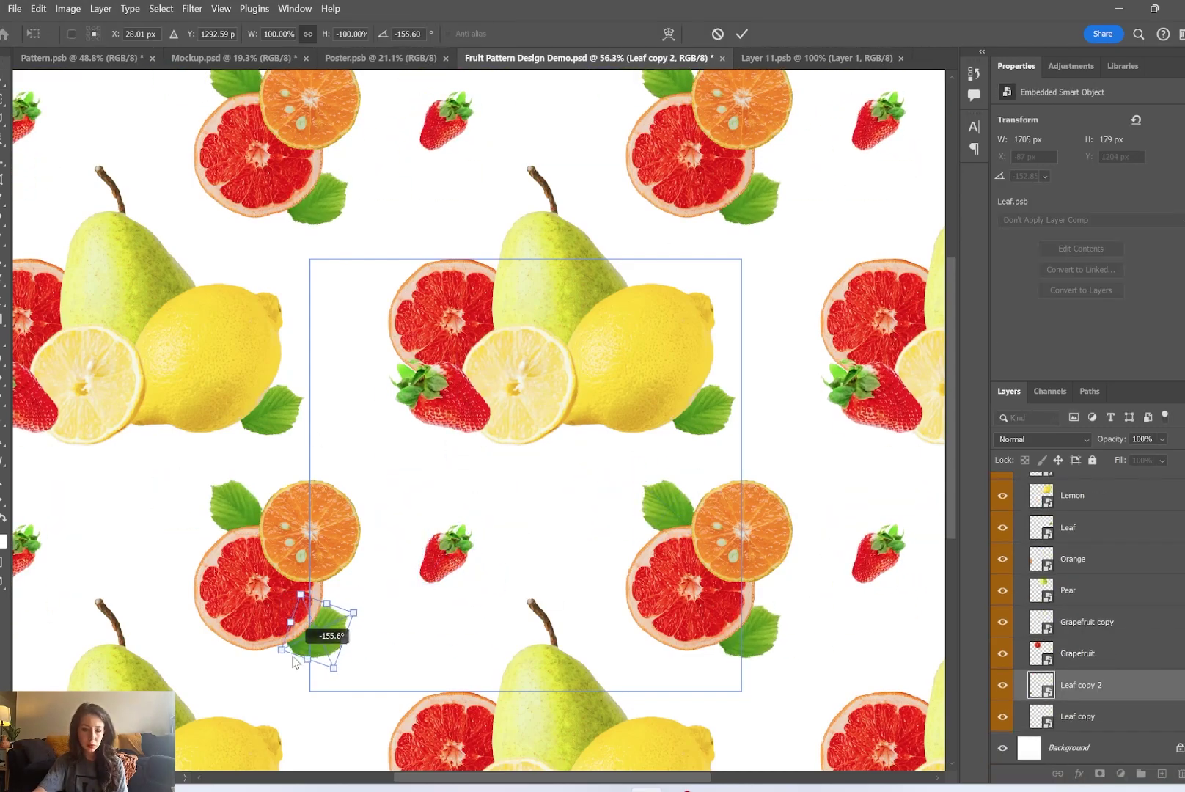
{"action": "left_click_drag", "start_coordinate": [317, 629], "coordinate": [340, 596]}
{"action": "scroll", "coordinate": [487, 478], "scroll_direction": "down", "scroll_amount": 8}
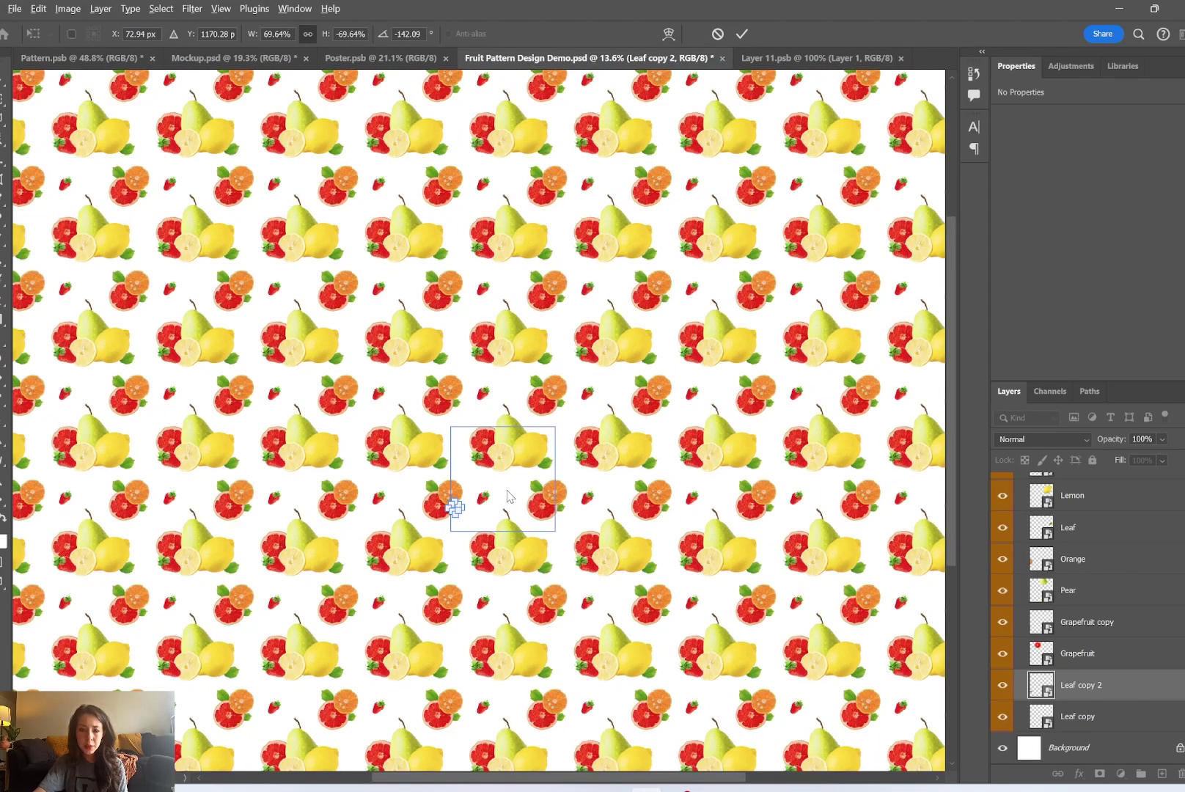
{"action": "scroll", "coordinate": [513, 484], "scroll_direction": "up", "scroll_amount": 8}
{"action": "key", "text": "Return"}
Move the orange beside the small strawberry in the tile's lower half, and pull Leaf copy away from the grapefruit copy
{"action": "left_click_drag", "start_coordinate": [598, 428], "coordinate": [728, 333]}
{"action": "left_click", "coordinate": [564, 451]}
{"action": "left_click_drag", "start_coordinate": [638, 426], "coordinate": [577, 511]}
{"action": "left_click_drag", "start_coordinate": [701, 455], "coordinate": [456, 457]}
{"action": "left_click_drag", "start_coordinate": [591, 494], "coordinate": [566, 495]}
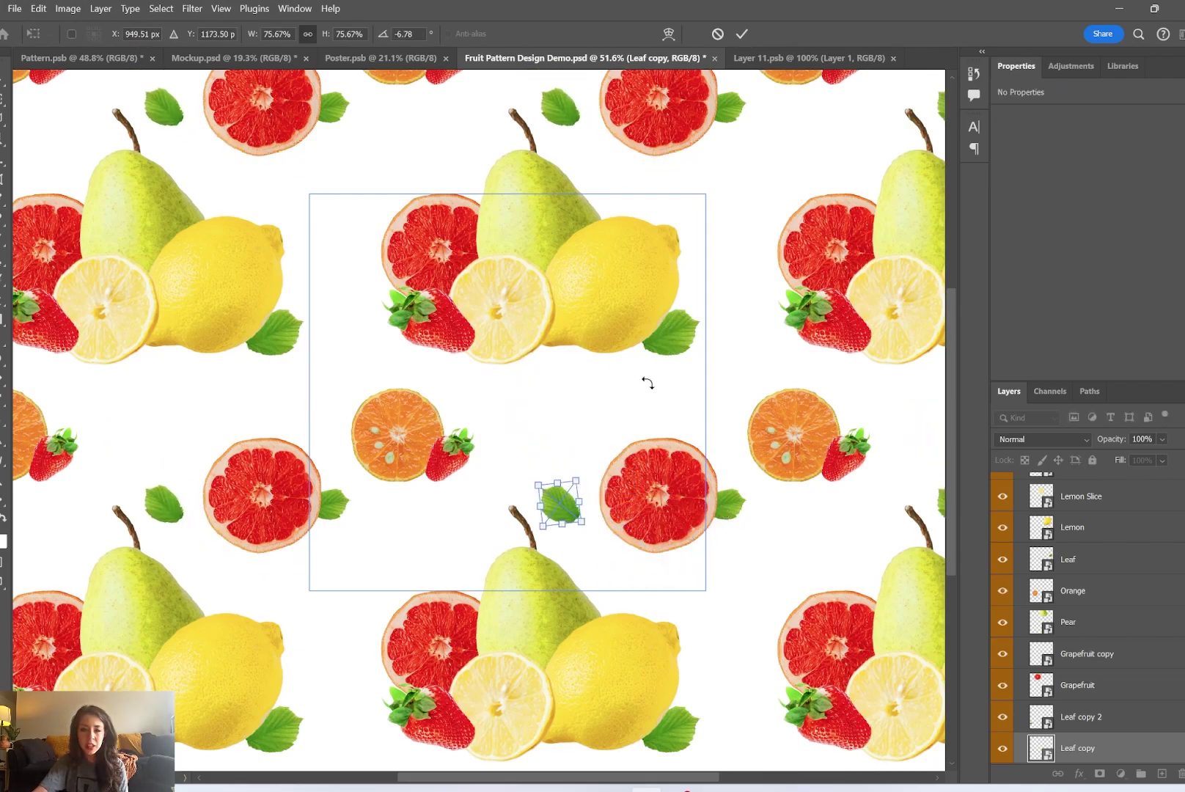
Remove Leaf copy from the space between the small strawberry and the grapefruit copy
{"action": "left_click_drag", "start_coordinate": [579, 505], "coordinate": [557, 476]}
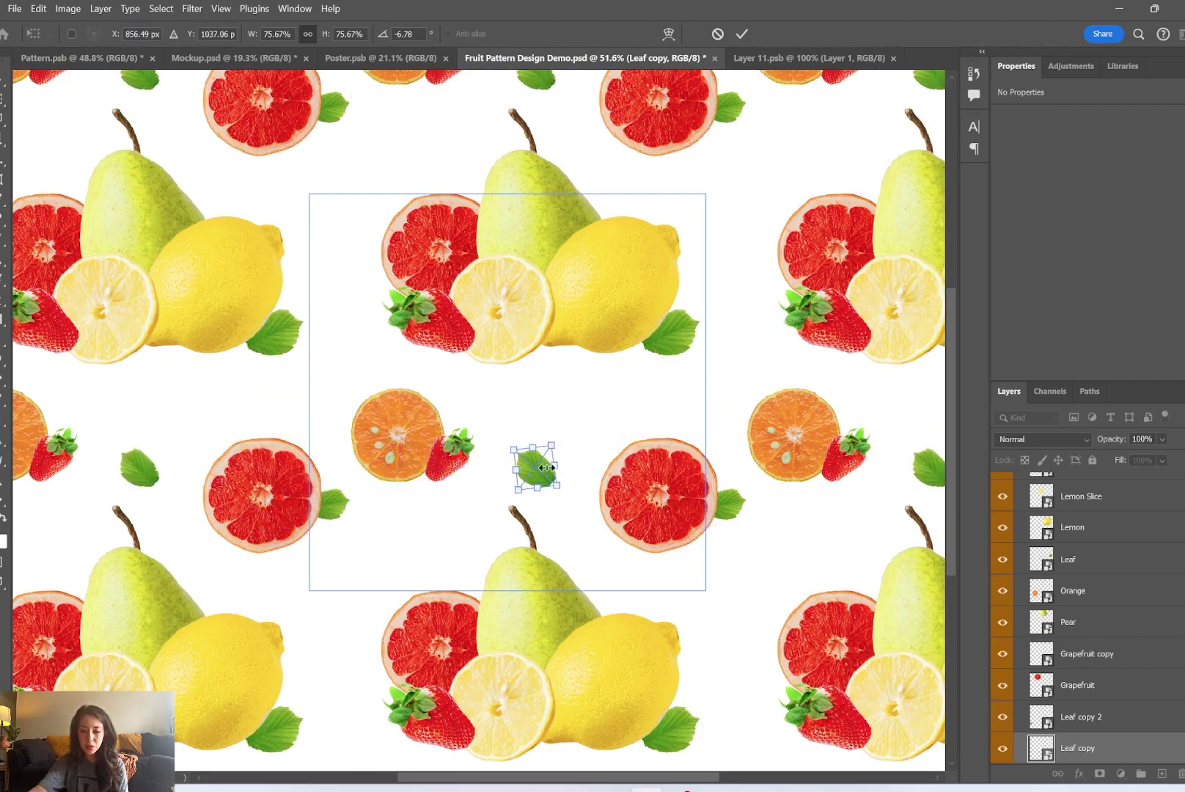
{"action": "key", "text": "Escape"}
{"action": "key", "text": "Delete"}
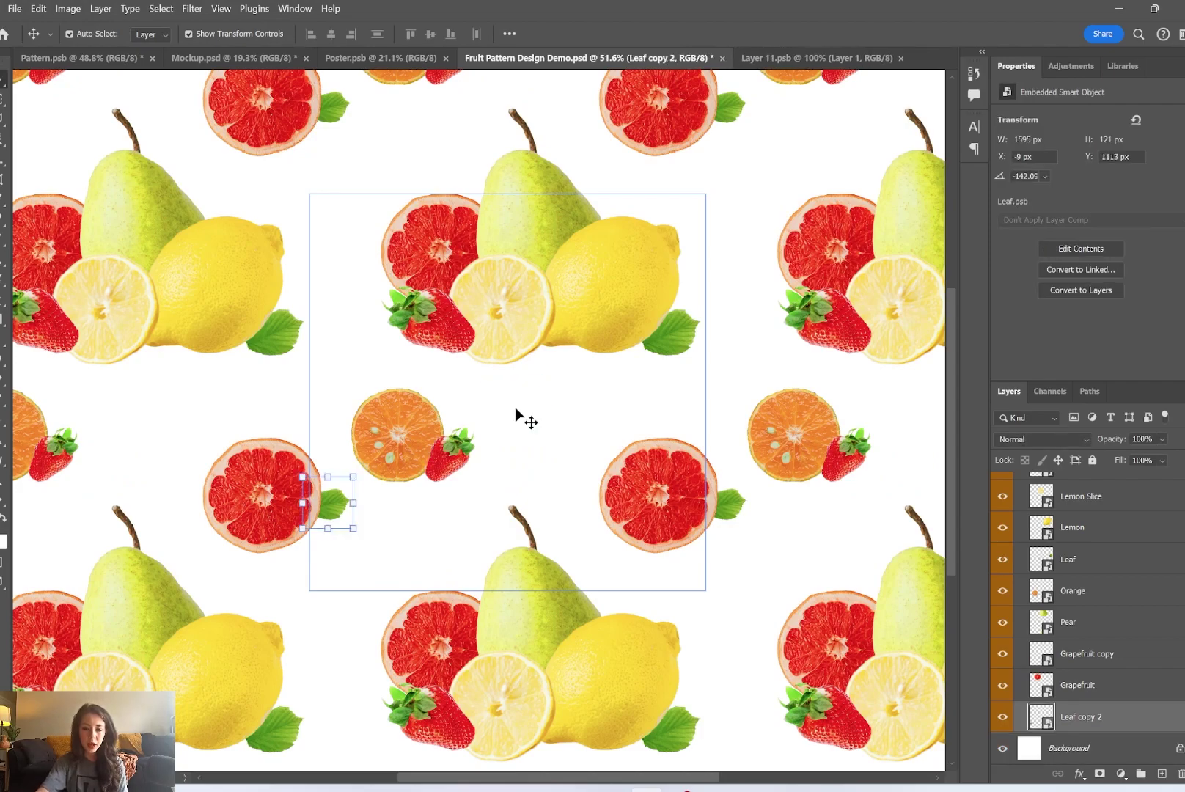
Scale Leaf copy 2 to 100.45% and rotate it to -162.50° beside the grapefruit copy
{"action": "left_click_drag", "start_coordinate": [363, 466], "coordinate": [331, 436]}
{"action": "mouse_move", "coordinate": [346, 520]}
{"action": "left_mouse_down"}
{"action": "mouse_move", "coordinate": [363, 535]}
{"action": "mouse_move", "coordinate": [331, 527]}
{"action": "left_mouse_up"}
{"action": "left_click_drag", "start_coordinate": [355, 467], "coordinate": [369, 468]}
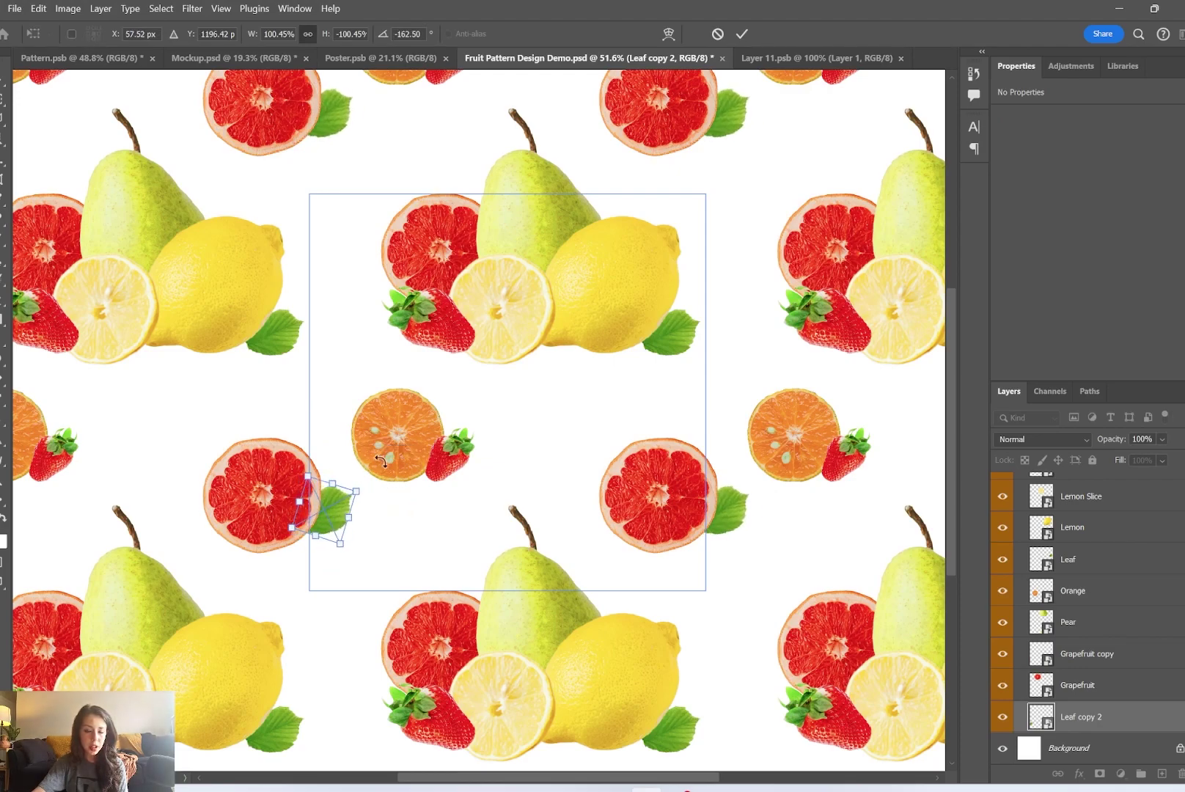
{"action": "key", "text": "Return"}
Rotate the strawberry copy to 20.38° and overlap it on the orange's lower-right edge
{"action": "left_click", "coordinate": [599, 350]}
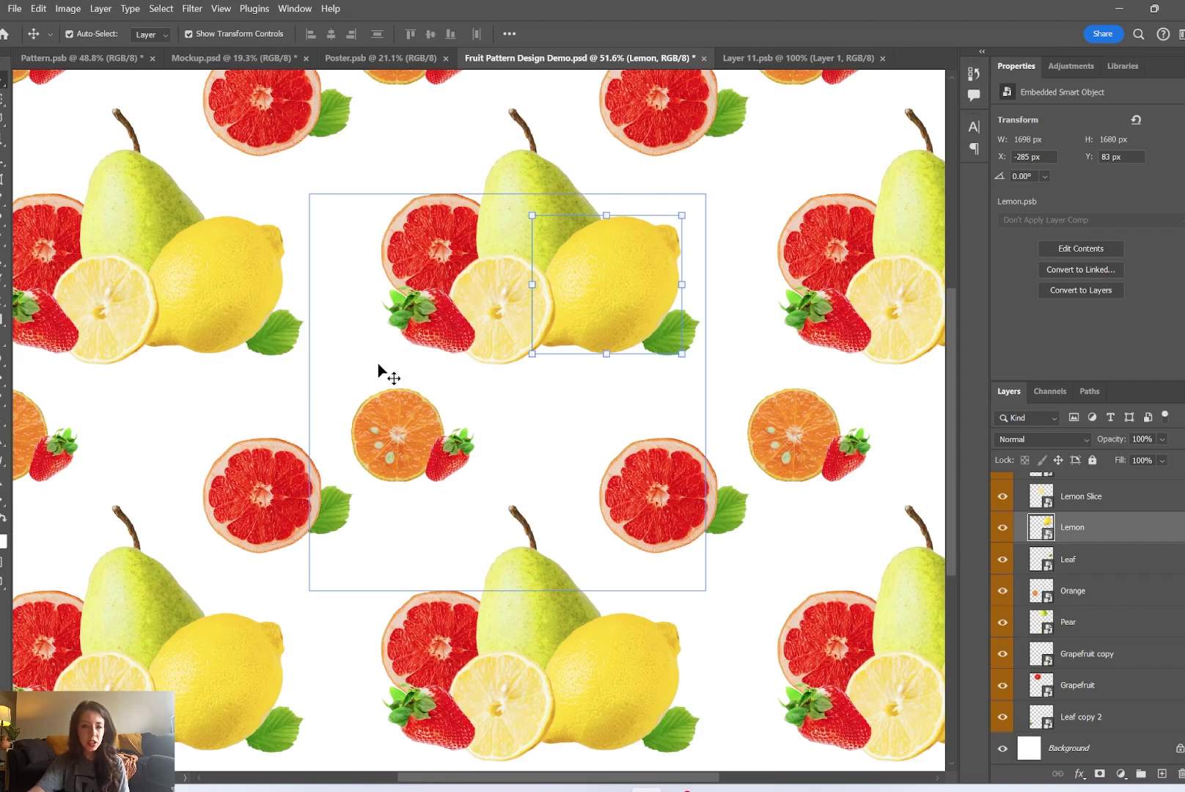
{"action": "left_click", "coordinate": [463, 446]}
{"action": "left_click_drag", "start_coordinate": [487, 413], "coordinate": [440, 466]}
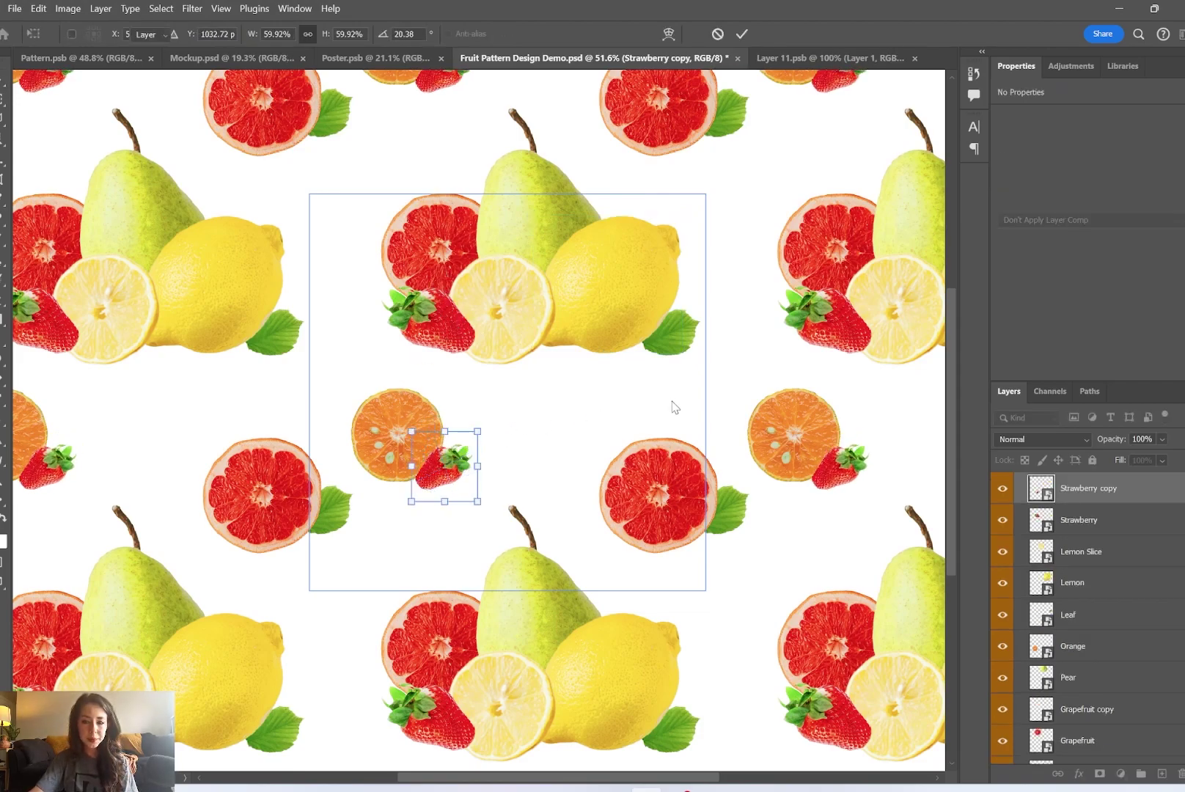
{"action": "key", "text": "Return"}
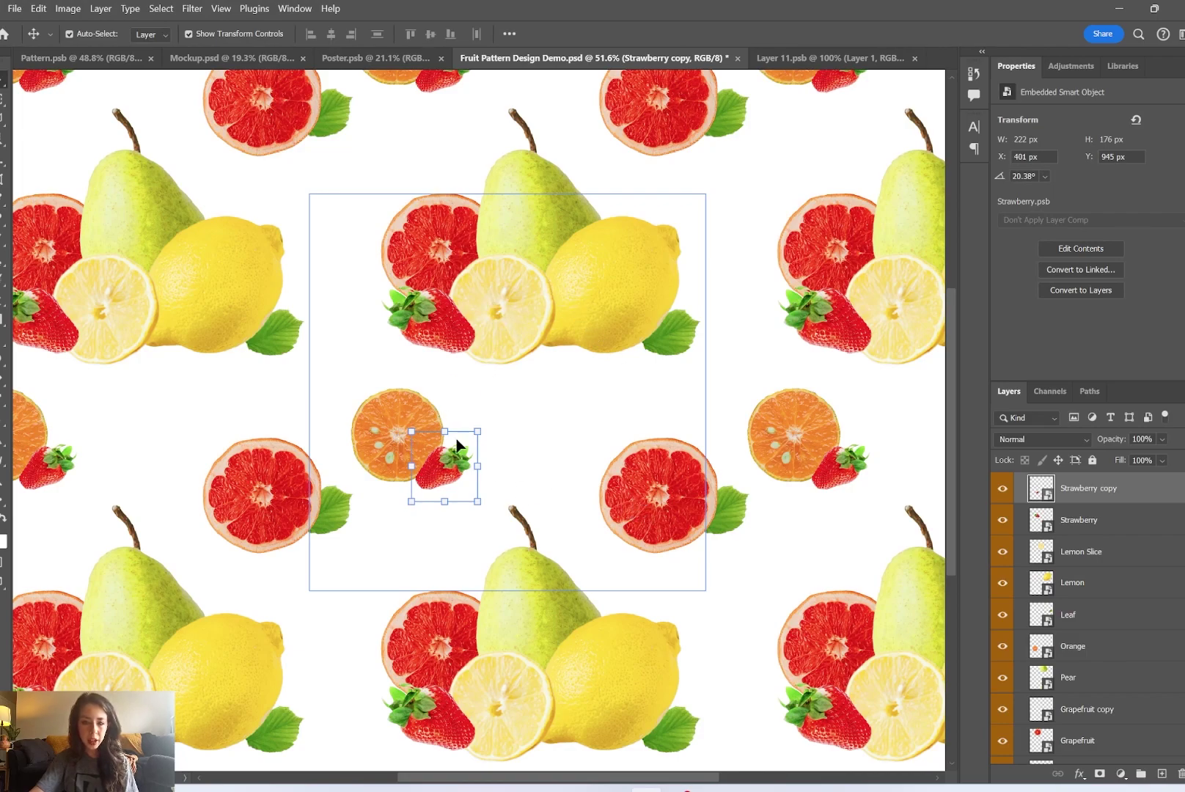
Delete Leaf copy 2 and move the grapefruit copy slightly left and up so it sits inside the tile's right edge
{"action": "left_click", "coordinate": [734, 503]}
{"action": "key", "text": "Delete"}
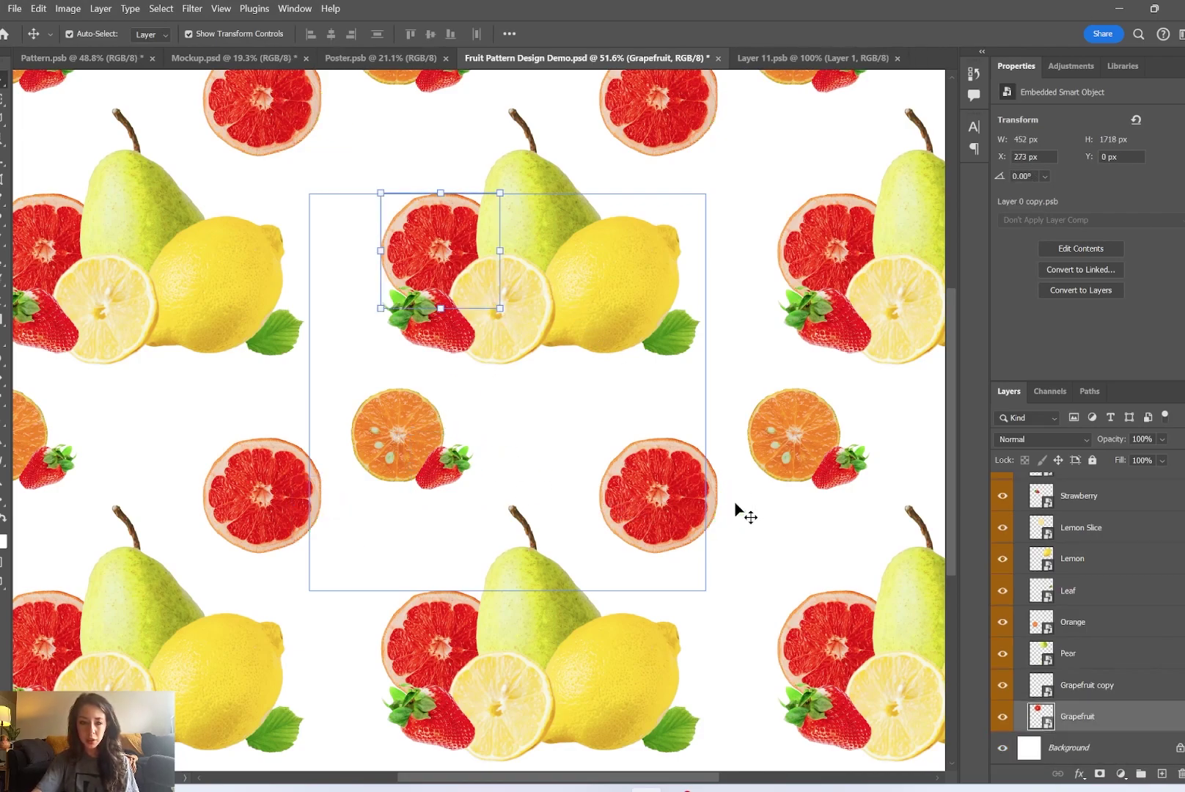
{"action": "left_click", "coordinate": [600, 290]}
{"action": "left_click", "coordinate": [581, 426]}
{"action": "left_click_drag", "start_coordinate": [679, 495], "coordinate": [662, 490]}
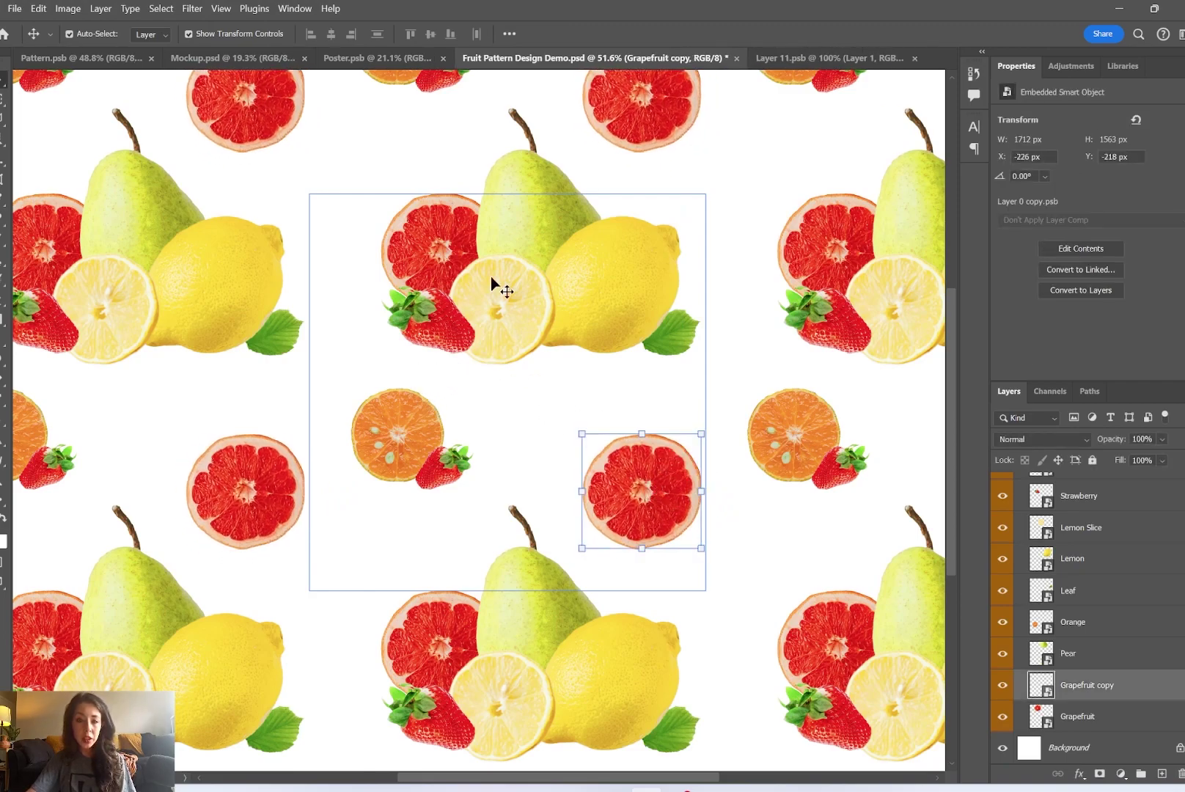
Scale the orange and strawberry copy together to 90.37% and move them slightly down and right
{"action": "left_click", "coordinate": [398, 430]}
{"action": "left_click_drag", "start_coordinate": [339, 371], "coordinate": [459, 478]}
{"action": "left_click", "coordinate": [1025, 650]}
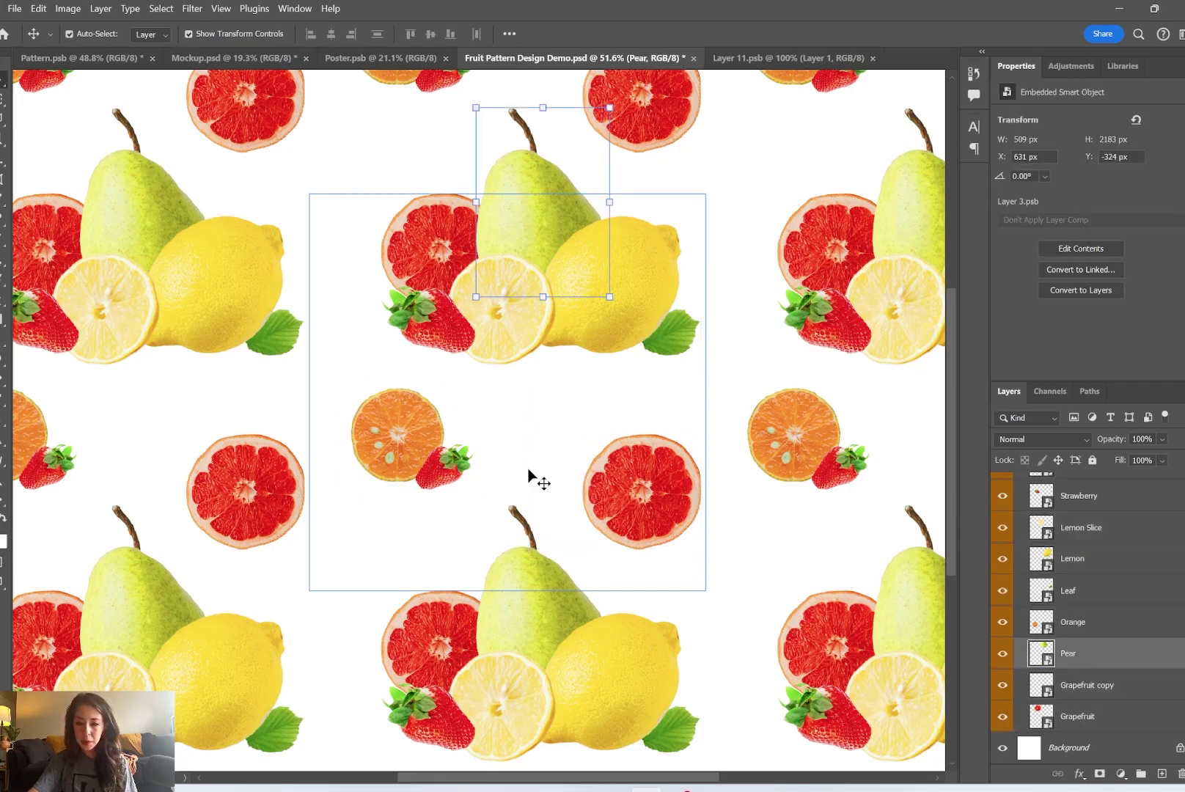
{"action": "left_click", "coordinate": [452, 474]}
{"action": "left_click", "coordinate": [385, 438], "text": "shift"}
{"action": "mouse_move", "coordinate": [410, 508]}
{"action": "left_mouse_down"}
{"action": "mouse_move", "coordinate": [413, 549]}
{"action": "mouse_move", "coordinate": [411, 473]}
{"action": "mouse_move", "coordinate": [413, 504]}
{"action": "left_mouse_up"}
{"action": "key", "text": "Return"}
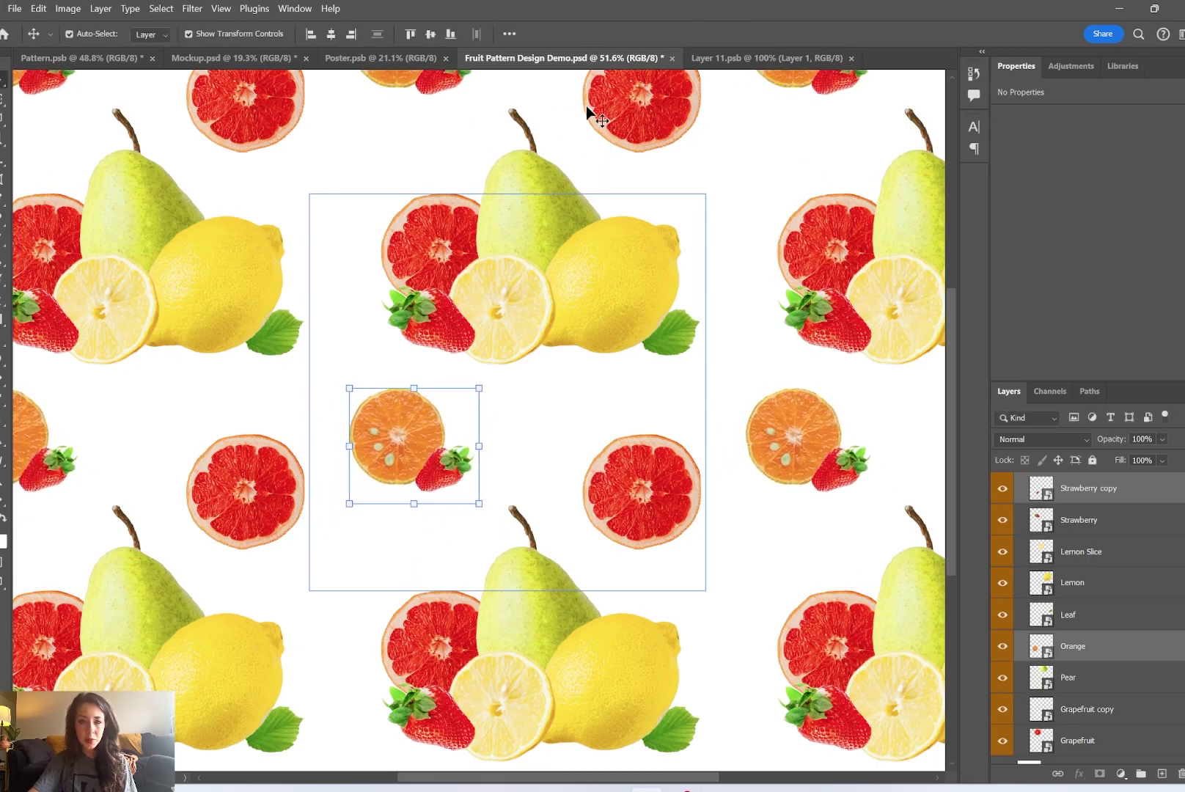
{"action": "left_click_drag", "start_coordinate": [480, 503], "coordinate": [491, 518]}
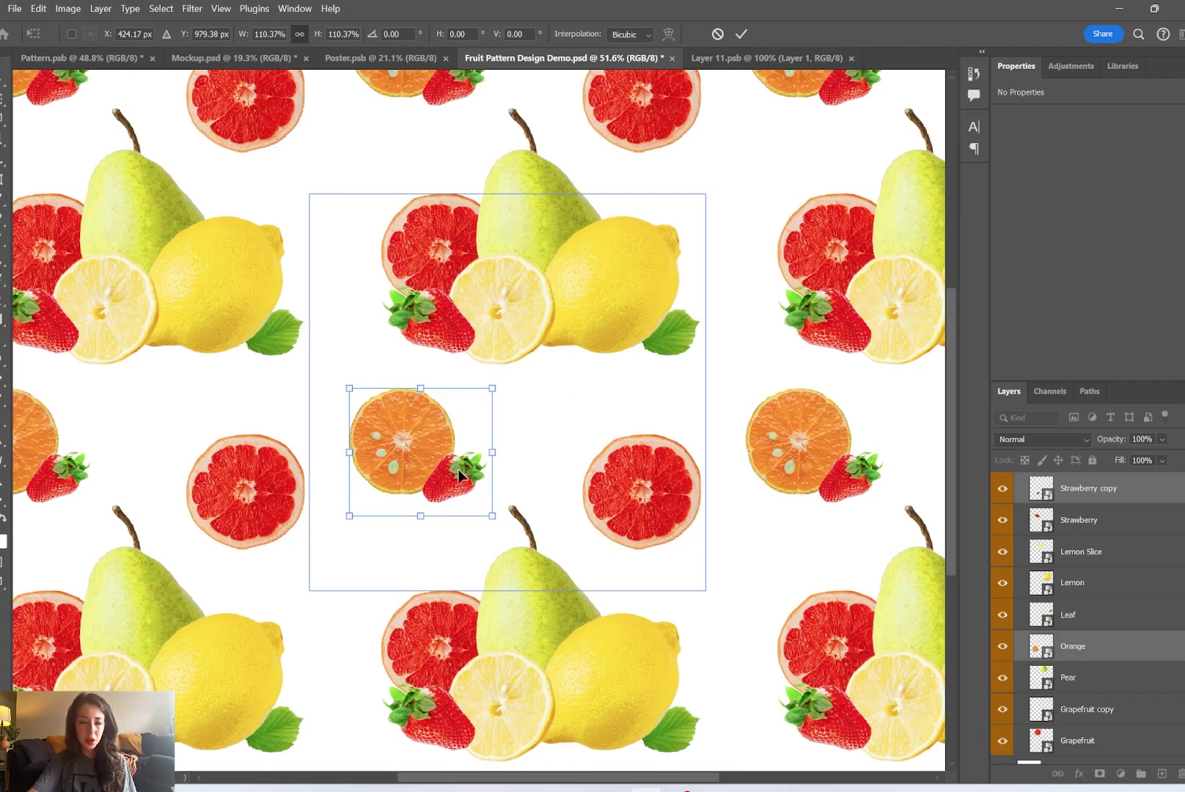
{"action": "left_click_drag", "start_coordinate": [491, 516], "coordinate": [466, 484]}
{"action": "left_click_drag", "start_coordinate": [418, 446], "coordinate": [438, 467]}
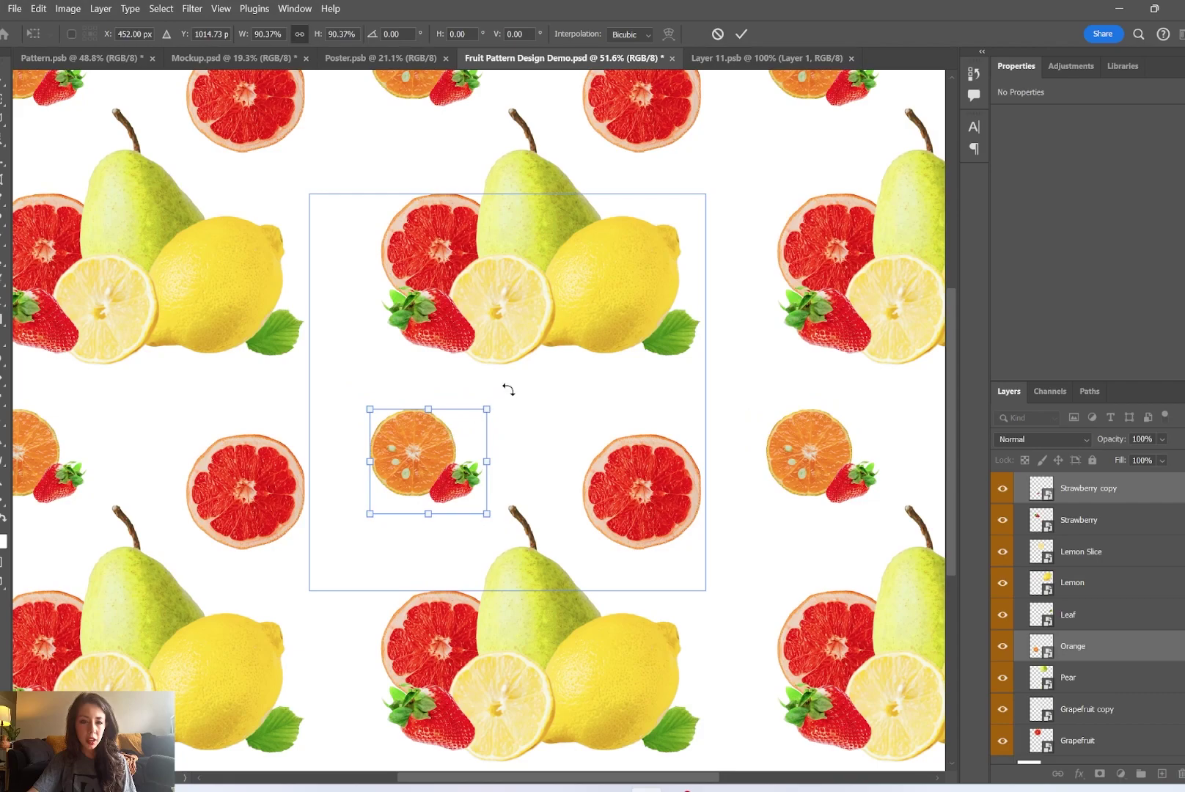
{"action": "key", "text": "Return"}
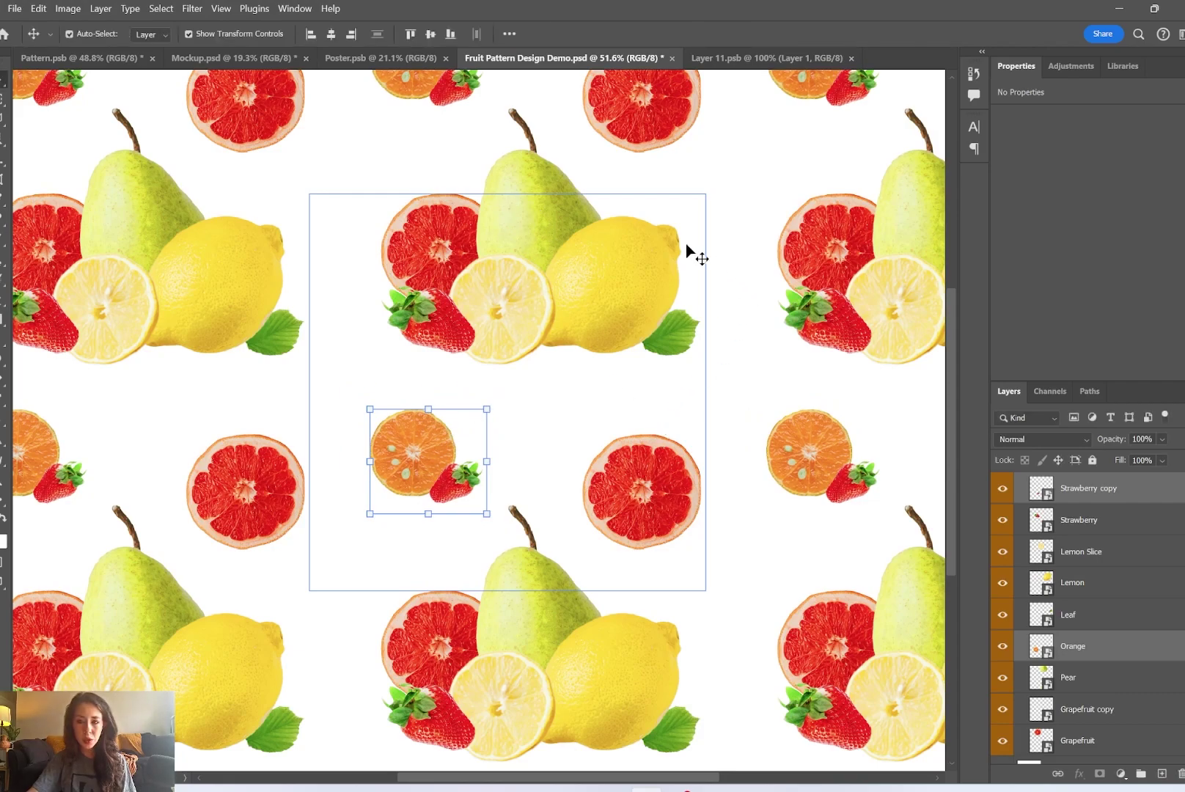
Try clearing the strawberry copy, orange and grapefruit copy from the tile's lower half
{"action": "left_click", "coordinate": [640, 279]}
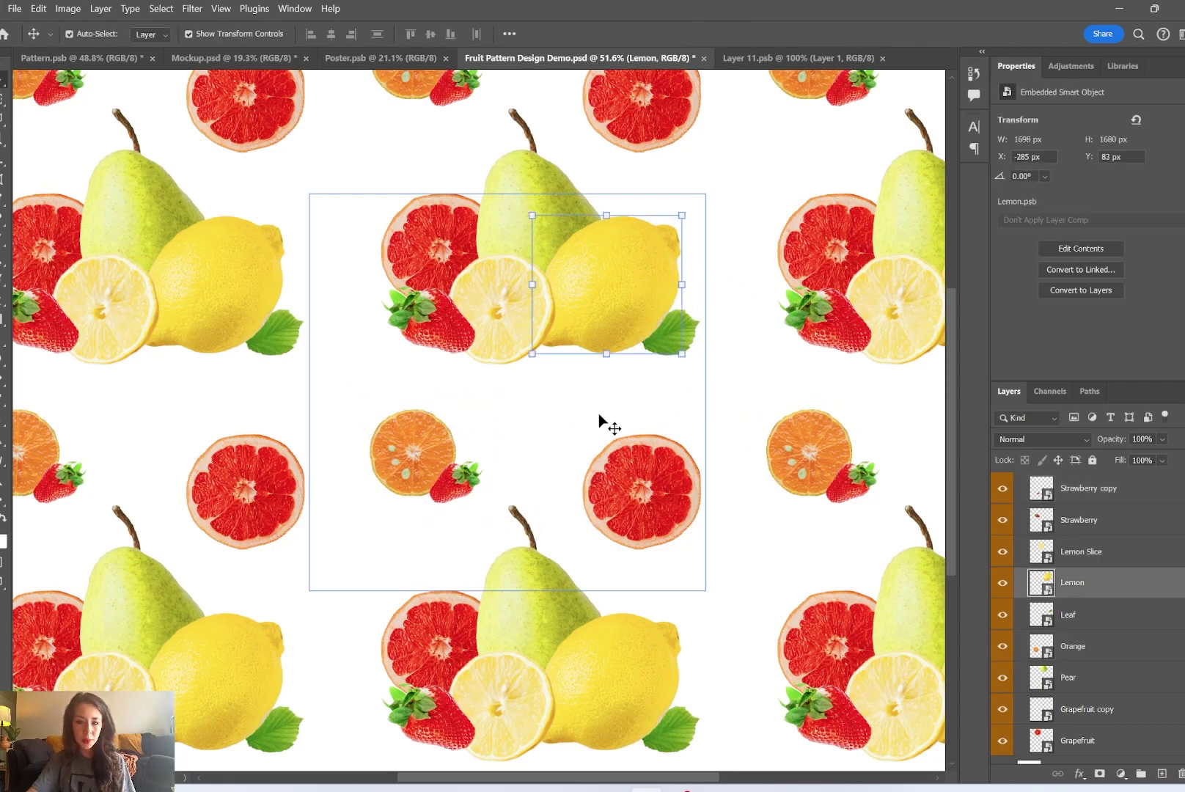
{"action": "left_click_drag", "start_coordinate": [460, 469], "coordinate": [495, 431]}
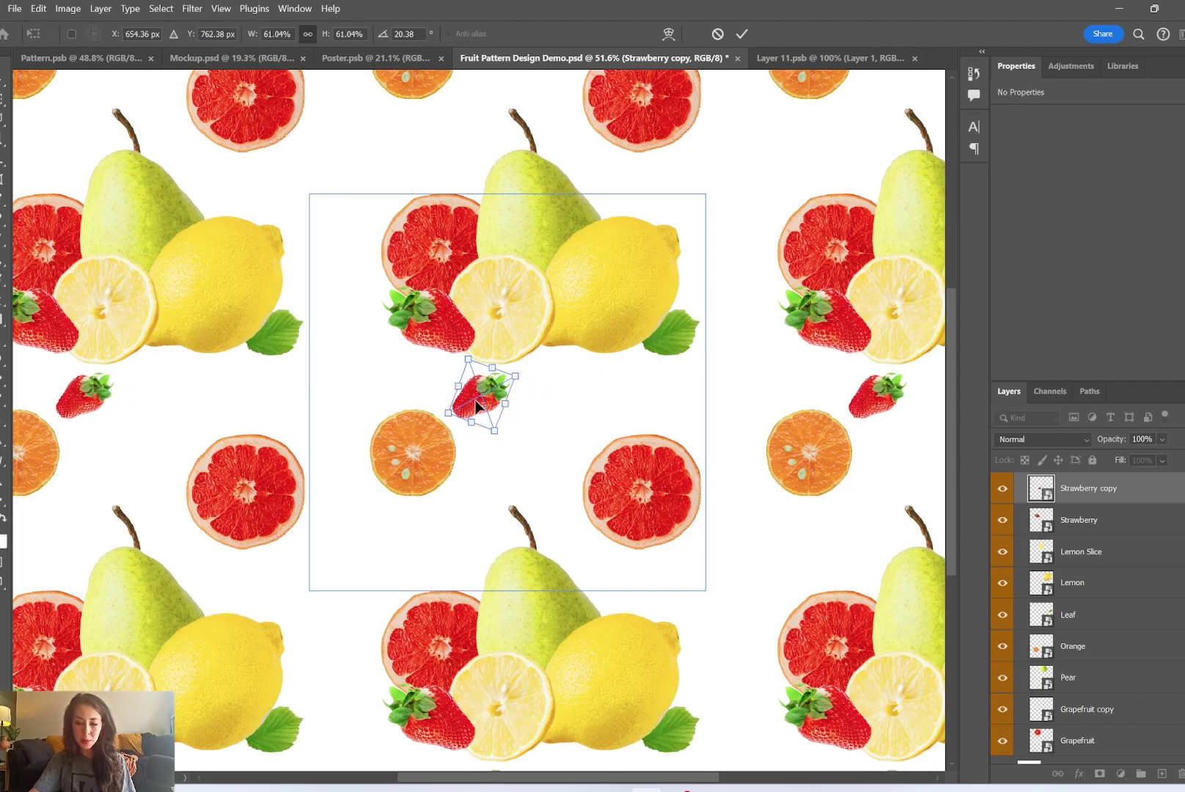
{"action": "key", "text": "Return"}
{"action": "key", "text": "Delete"}
{"action": "left_click", "coordinate": [400, 447]}
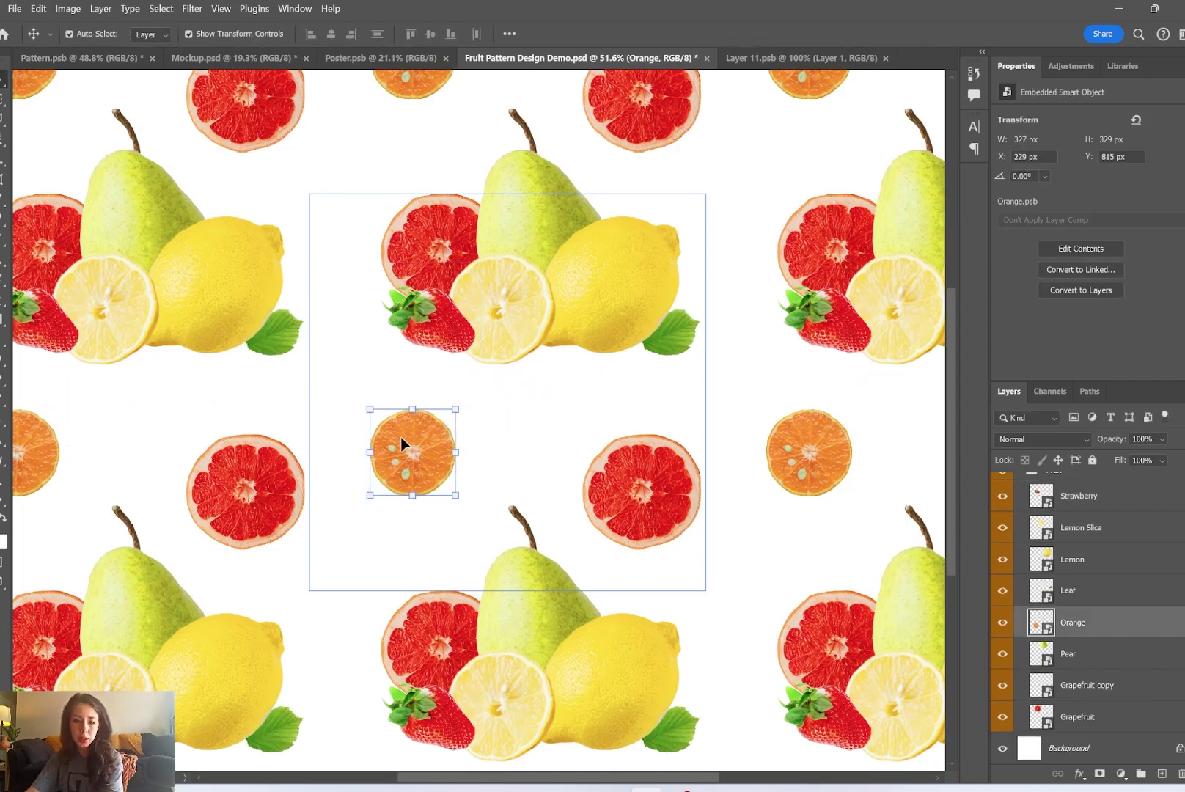
{"action": "key", "text": "Delete"}
{"action": "left_click", "coordinate": [660, 456]}
{"action": "key", "text": "Delete"}
Try scaling the fruit cluster to 258.49% and 158.11% to fill the tile, and restore the previous arrangement with the small fruits
{"action": "left_click", "coordinate": [511, 359]}
{"action": "left_click_drag", "start_coordinate": [338, 100], "coordinate": [689, 360]}
{"action": "left_click_drag", "start_coordinate": [539, 376], "coordinate": [566, 603]}
{"action": "left_click_drag", "start_coordinate": [568, 460], "coordinate": [620, 498]}
{"action": "left_click_drag", "start_coordinate": [288, 145], "coordinate": [140, 128]}
{"action": "scroll", "coordinate": [492, 410], "scroll_direction": "down", "scroll_amount": 6}
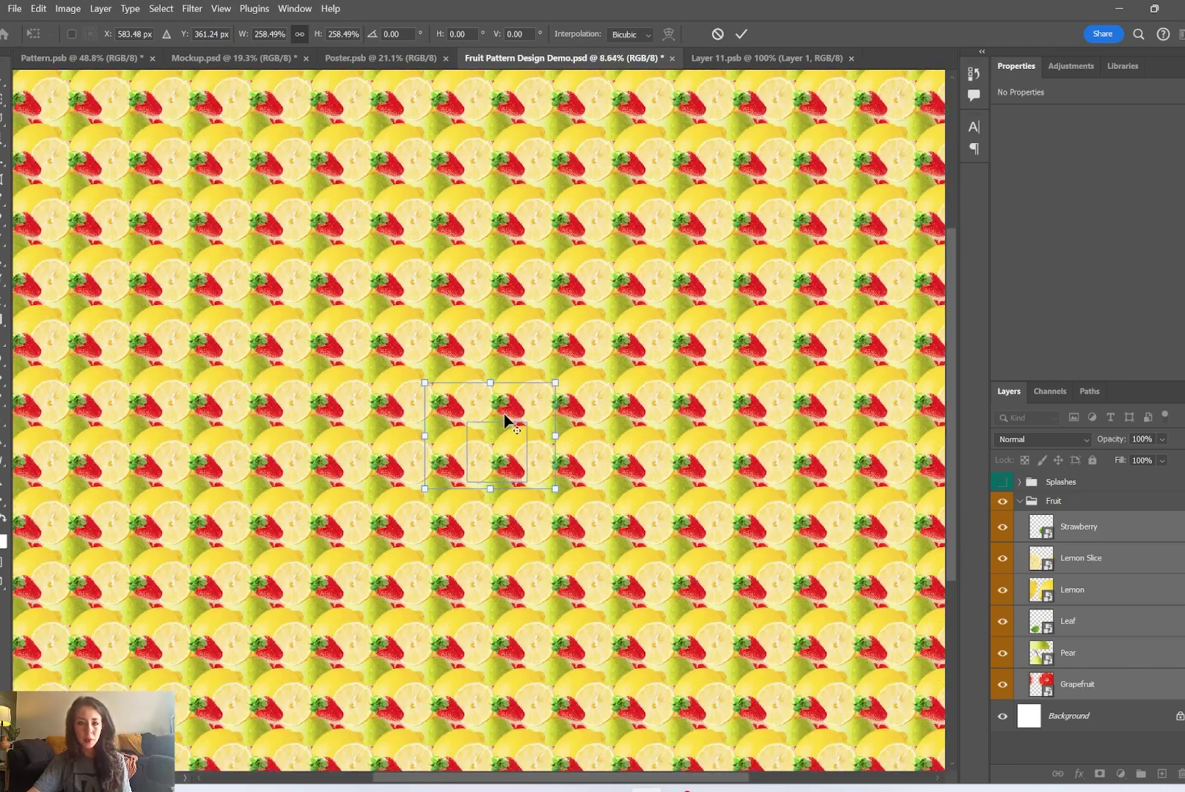
{"action": "scroll", "coordinate": [505, 420], "scroll_direction": "up", "scroll_amount": 5}
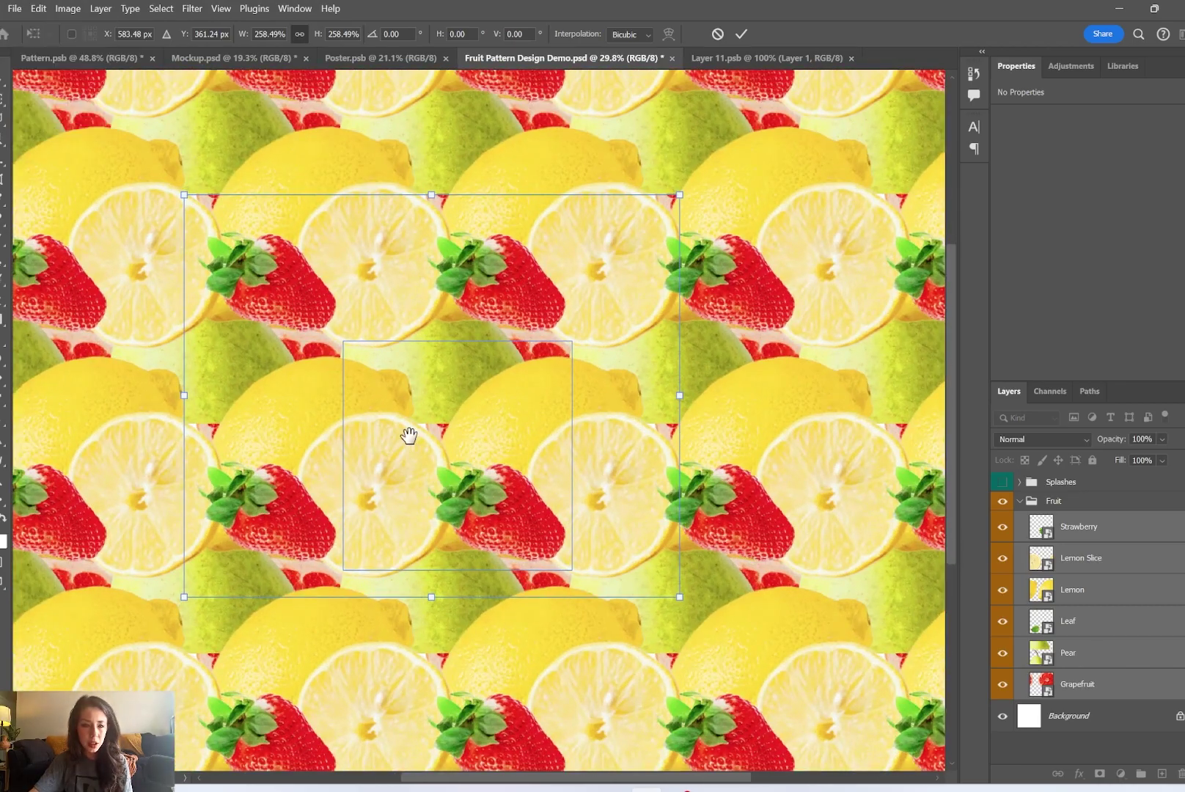
{"action": "left_click_drag", "start_coordinate": [181, 192], "coordinate": [372, 346]}
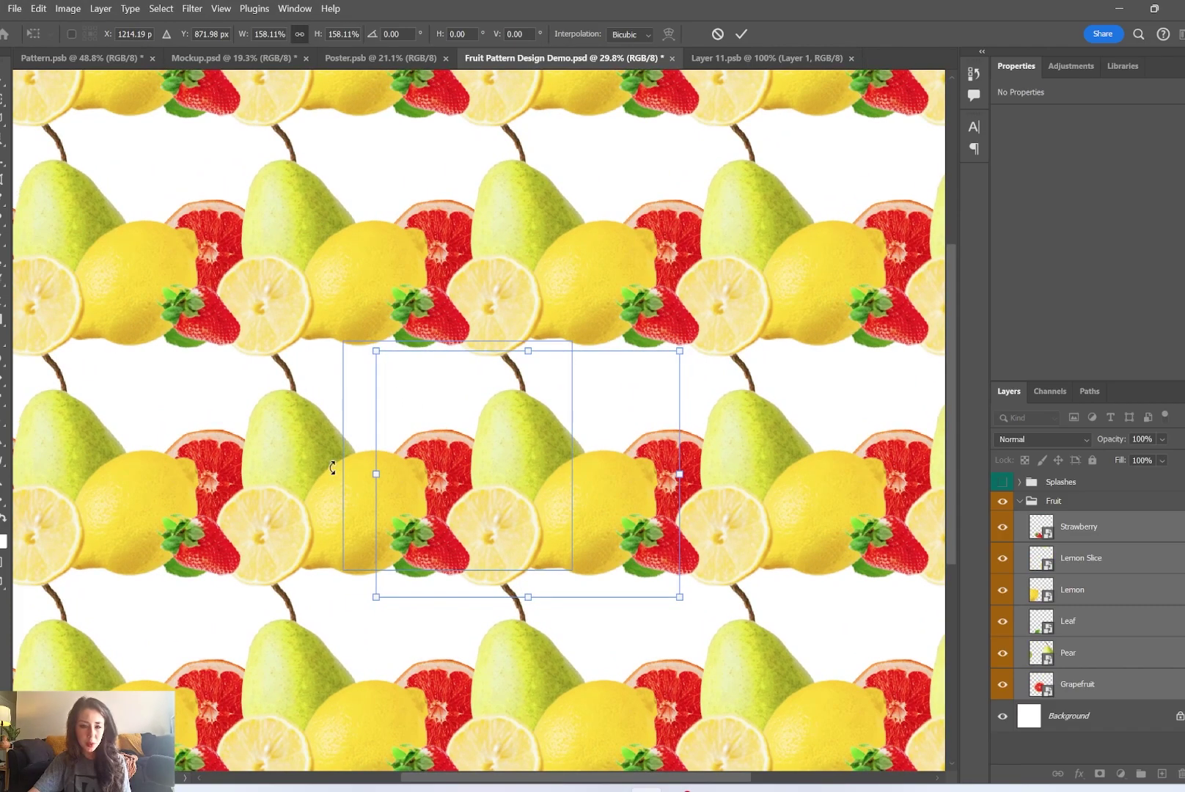
{"action": "left_click", "coordinate": [720, 31]}
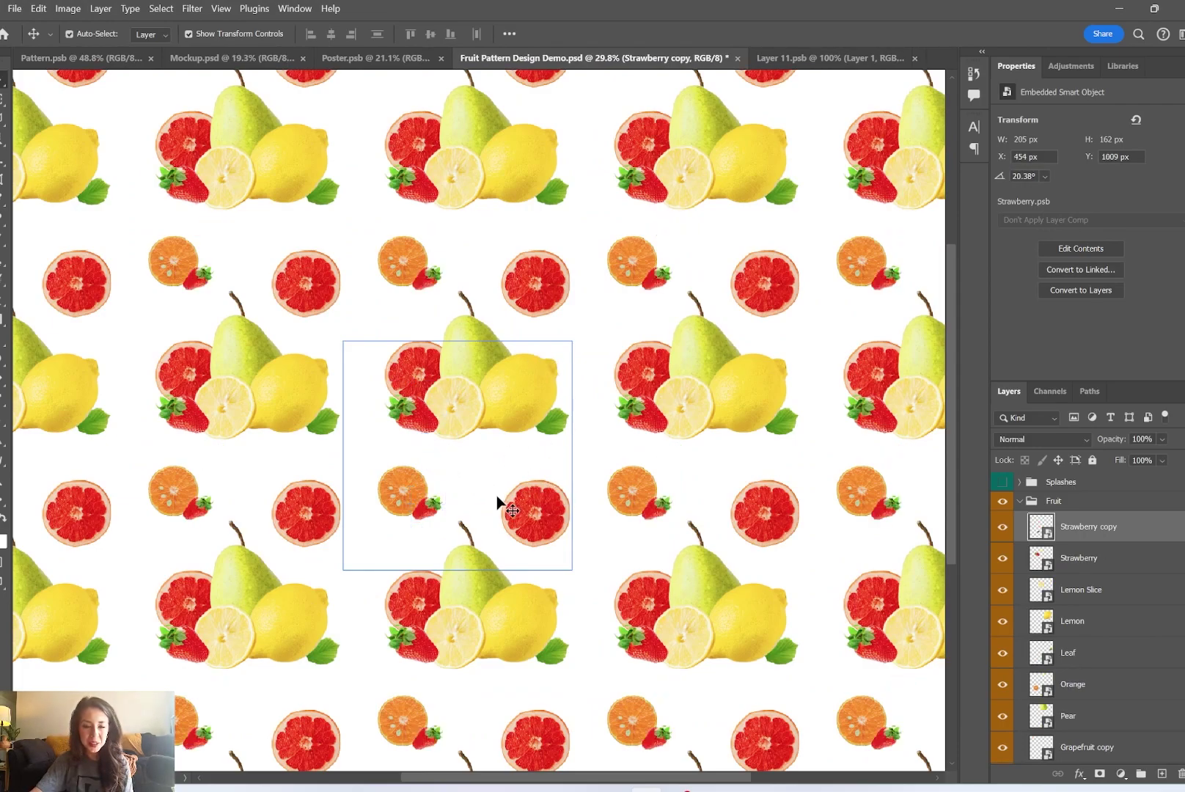
Scale the strawberry copy to 56.64%, keeping it against the orange's lower-right edge
{"action": "left_click", "coordinate": [497, 497]}
{"action": "left_click", "coordinate": [432, 505]}
{"action": "mouse_move", "coordinate": [444, 491]}
{"action": "left_mouse_down"}
{"action": "mouse_move", "coordinate": [454, 483]}
{"action": "mouse_move", "coordinate": [447, 496]}
{"action": "left_mouse_up"}
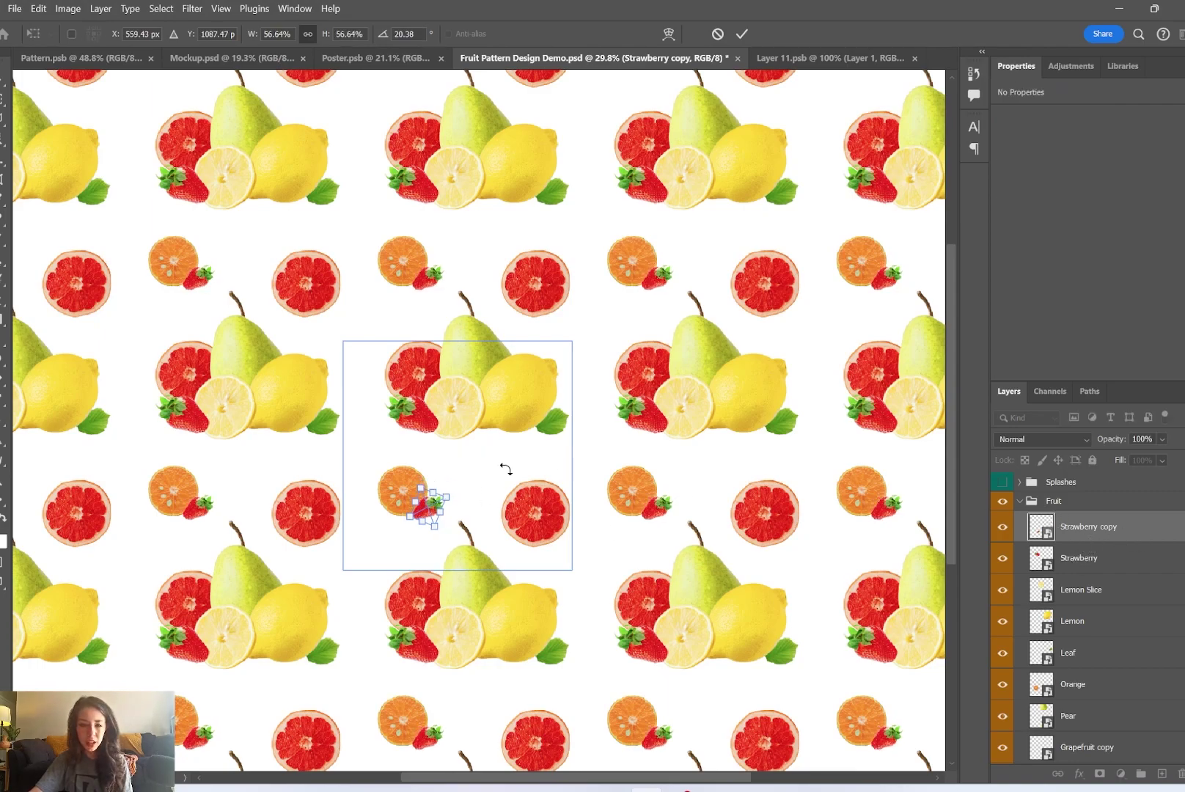
{"action": "left_click", "coordinate": [742, 33]}
Enlarge the orange, shift it up and left, and reposition the strawberry copy over its lower-right edge
{"action": "left_click", "coordinate": [435, 443]}
{"action": "left_click_drag", "start_coordinate": [397, 480], "coordinate": [368, 506]}
{"action": "left_click_drag", "start_coordinate": [418, 522], "coordinate": [434, 503]}
{"action": "key", "text": "Return"}
{"action": "left_click", "coordinate": [432, 505]}
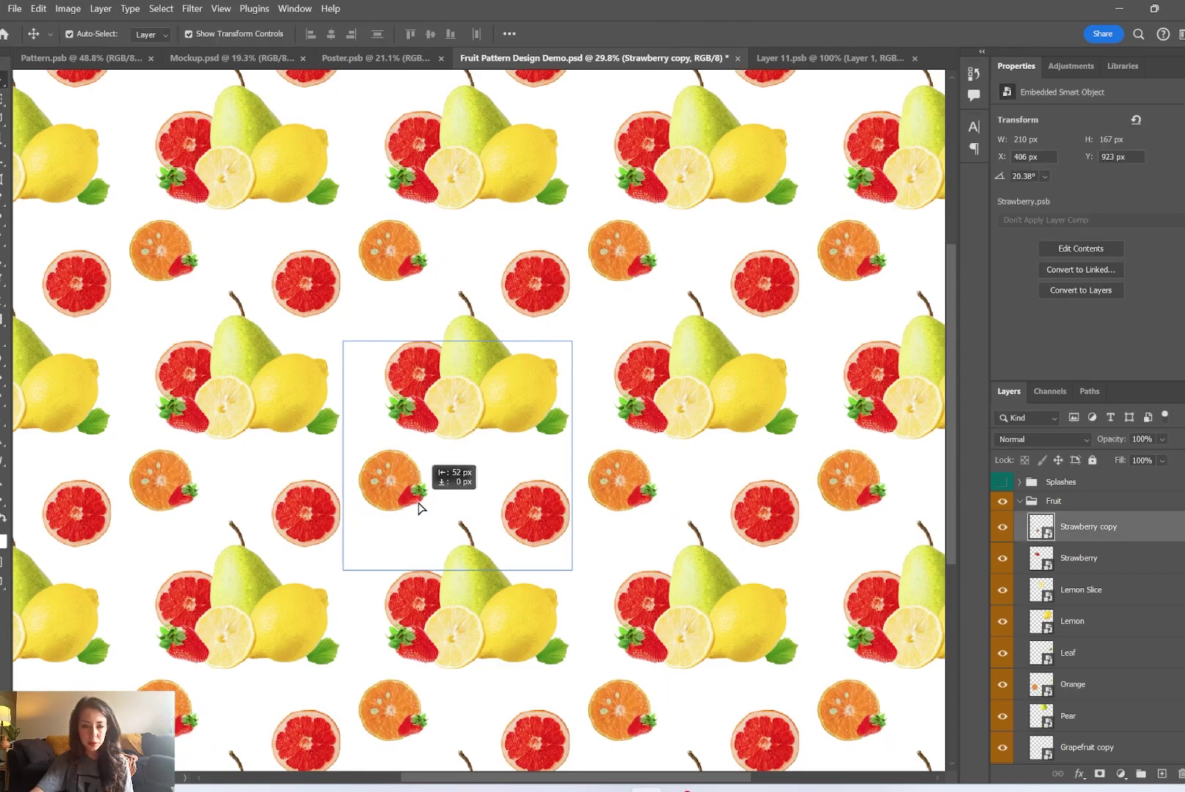
Place a small duplicate of the lemon against the grapefruit copy's lower-left edge, above the repeated pear, and deselect everything
{"action": "left_click", "coordinate": [537, 514]}
{"action": "left_click_drag", "start_coordinate": [579, 470], "coordinate": [568, 437]}
{"action": "key", "text": "Return"}
{"action": "left_click", "coordinate": [531, 394]}
{"action": "left_click_drag", "start_coordinate": [520, 517], "coordinate": [506, 547]}
{"action": "key", "text": "Return"}
{"action": "left_click", "coordinate": [478, 378]}
{"action": "left_click_drag", "start_coordinate": [554, 650], "coordinate": [556, 649]}
{"action": "left_click", "coordinate": [609, 476]}
{"action": "left_click", "coordinate": [536, 469]}
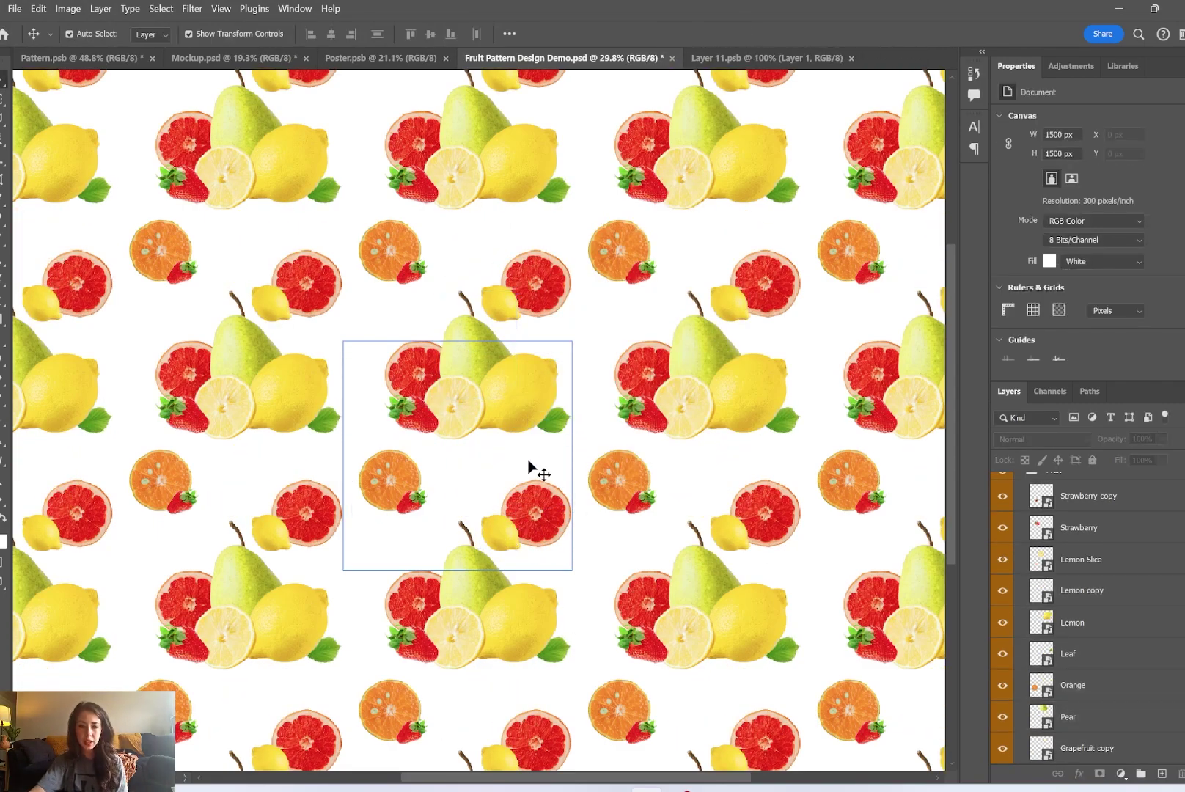
Collapse the Fruit group and deselect all layers
{"action": "scroll", "coordinate": [567, 467], "scroll_direction": "down", "scroll_amount": 3}
{"action": "scroll", "coordinate": [568, 469], "scroll_direction": "up", "scroll_amount": 3}
{"action": "scroll", "coordinate": [541, 466], "scroll_direction": "up", "scroll_amount": 2}
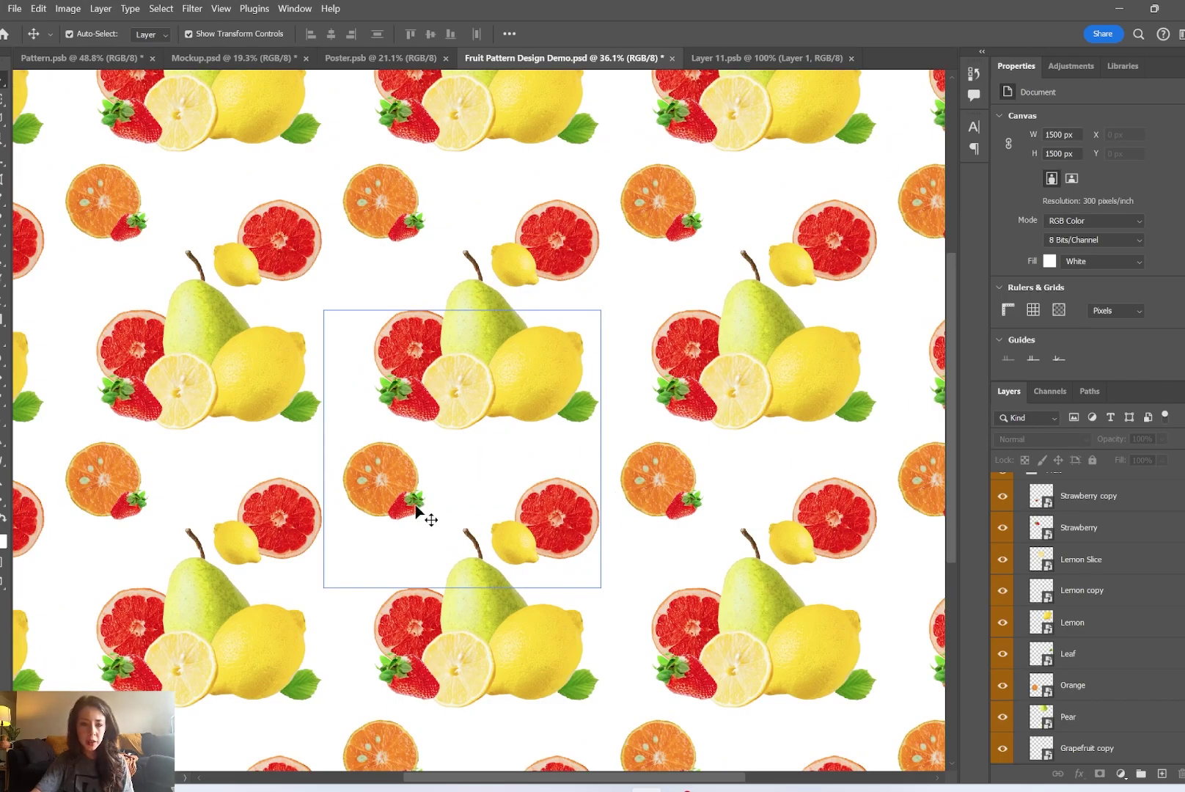
{"action": "left_click", "coordinate": [688, 411]}
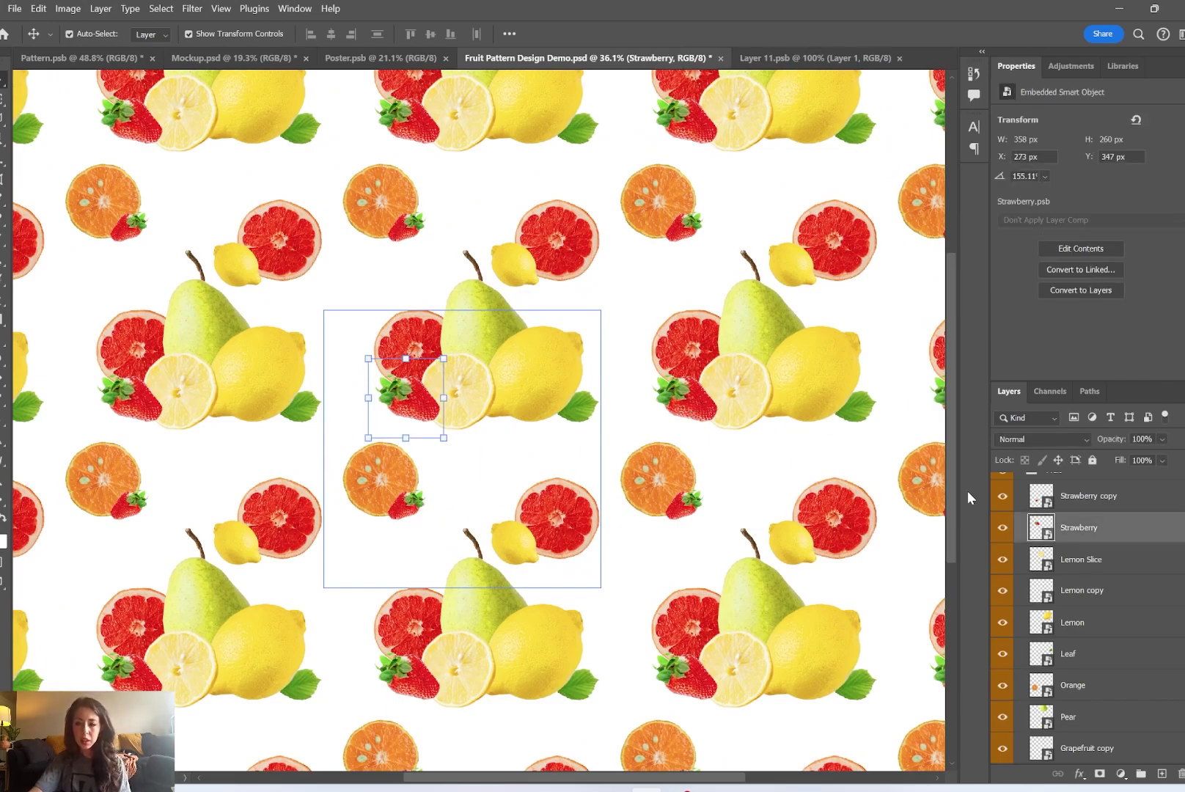
{"action": "scroll", "coordinate": [639, 437], "scroll_direction": "up", "scroll_amount": 1}
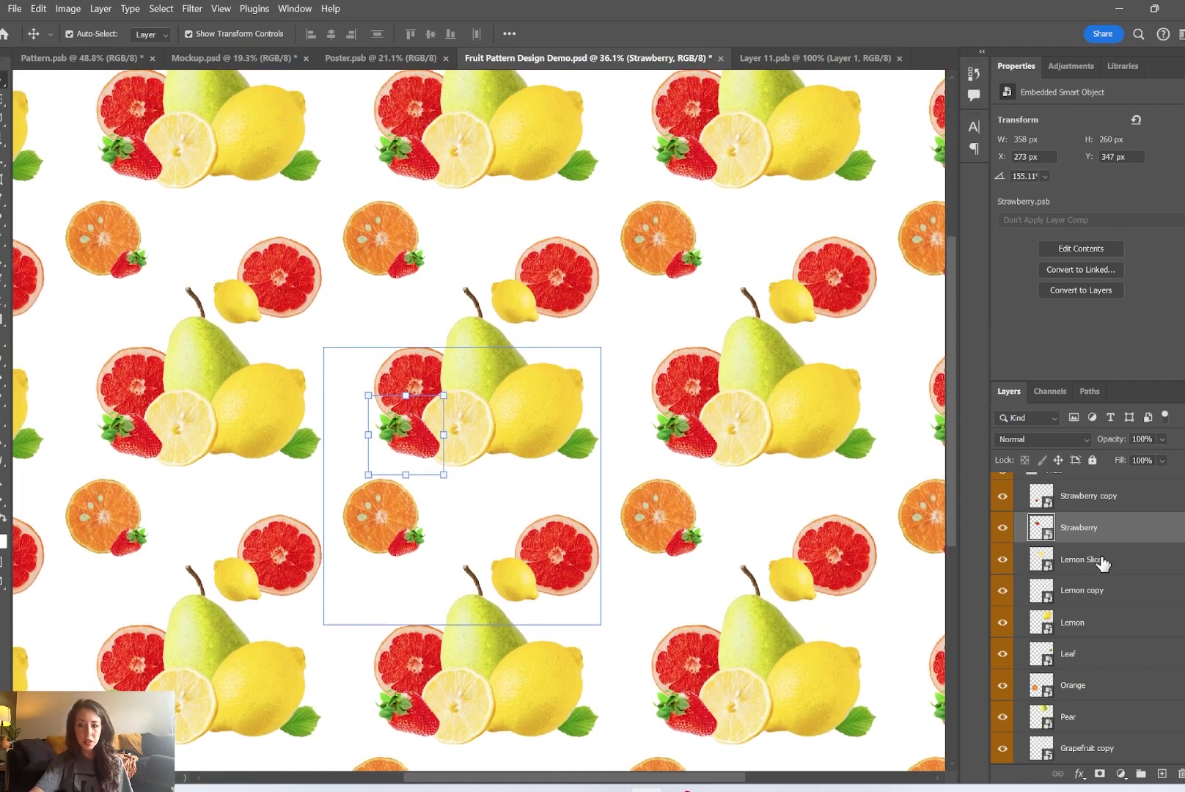
{"action": "left_click", "coordinate": [1088, 559]}
{"action": "left_click", "coordinate": [1019, 501]}
{"action": "left_click", "coordinate": [1052, 583]}
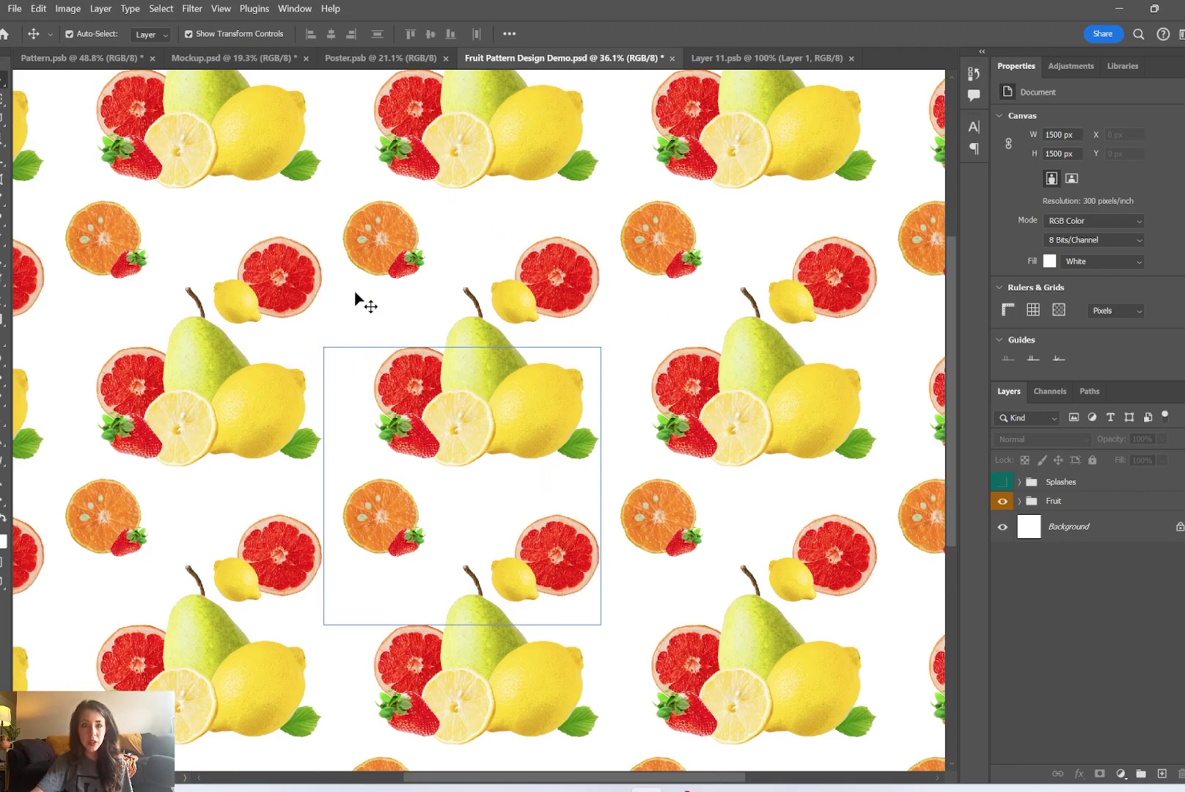
Hide the Background layer to check the fruit on transparency, show it again, and inspect the repeating pattern
{"action": "left_click", "coordinate": [1005, 527]}
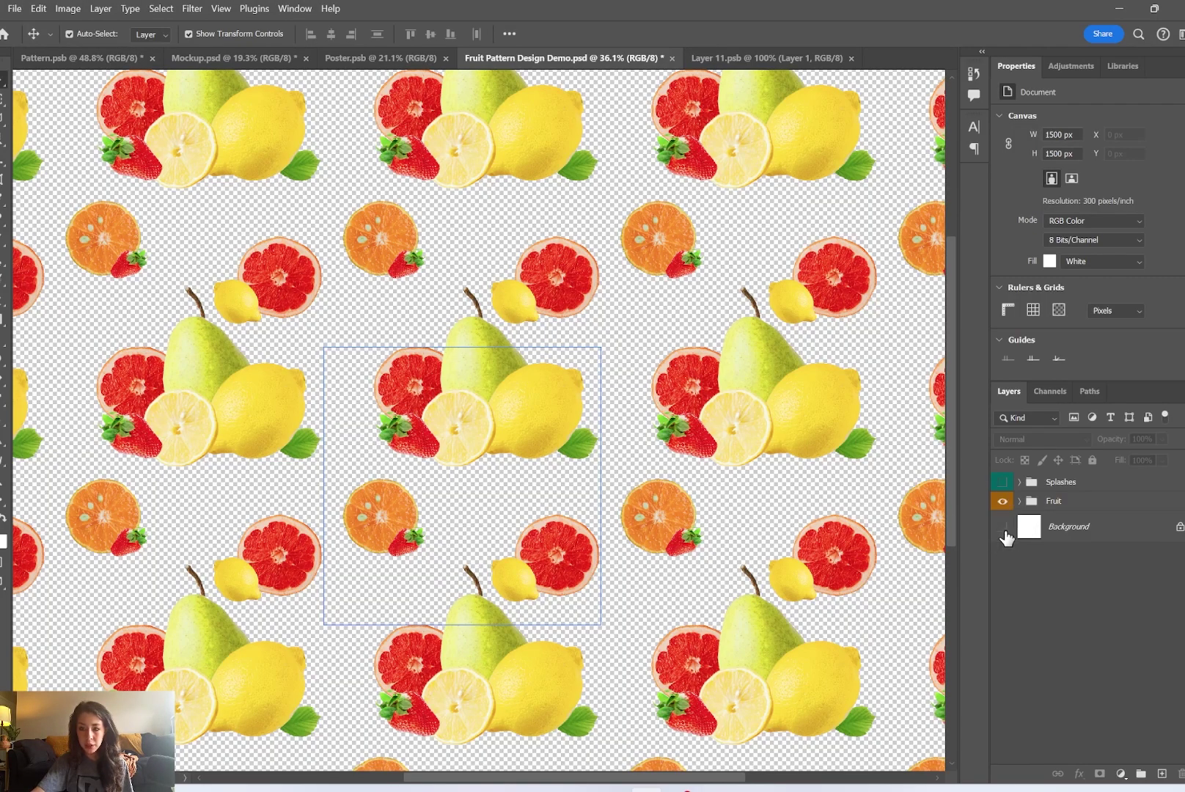
{"action": "left_click", "coordinate": [1003, 527]}
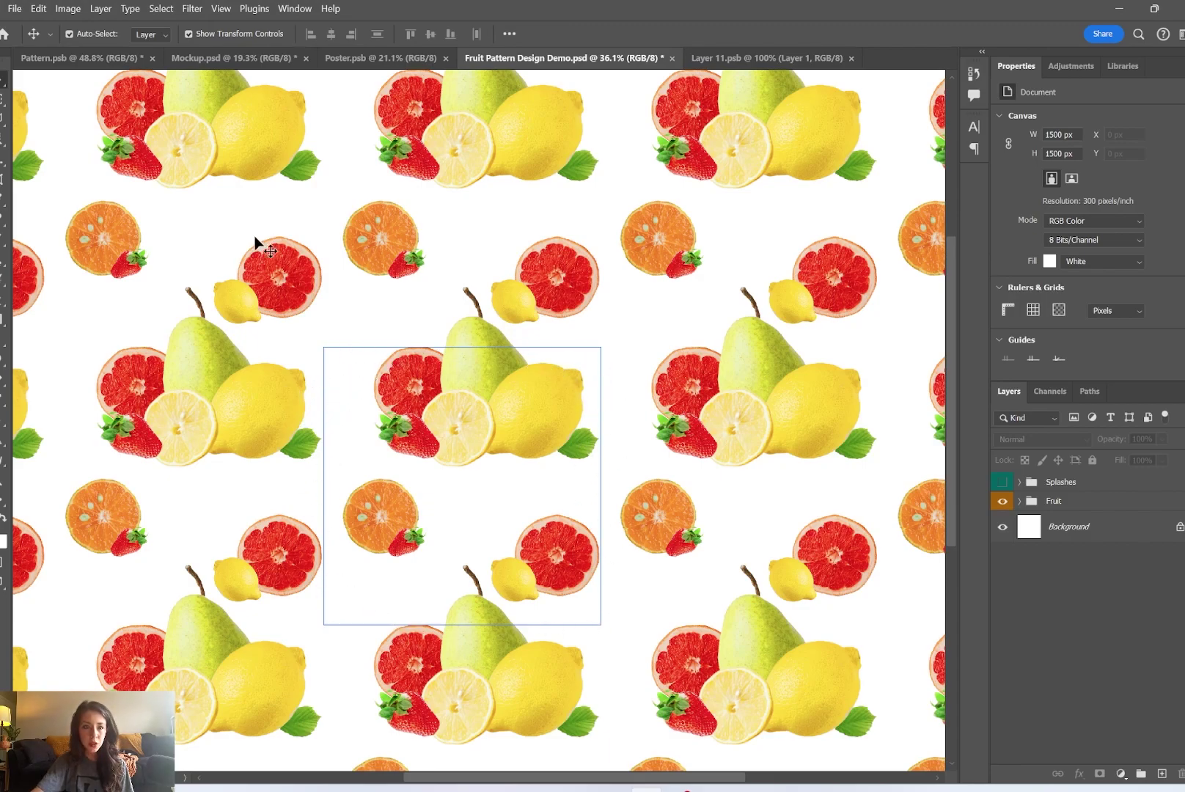
{"action": "scroll", "coordinate": [667, 338], "scroll_direction": "down", "scroll_amount": 1}
{"action": "scroll", "coordinate": [671, 348], "scroll_direction": "down", "scroll_amount": 5}
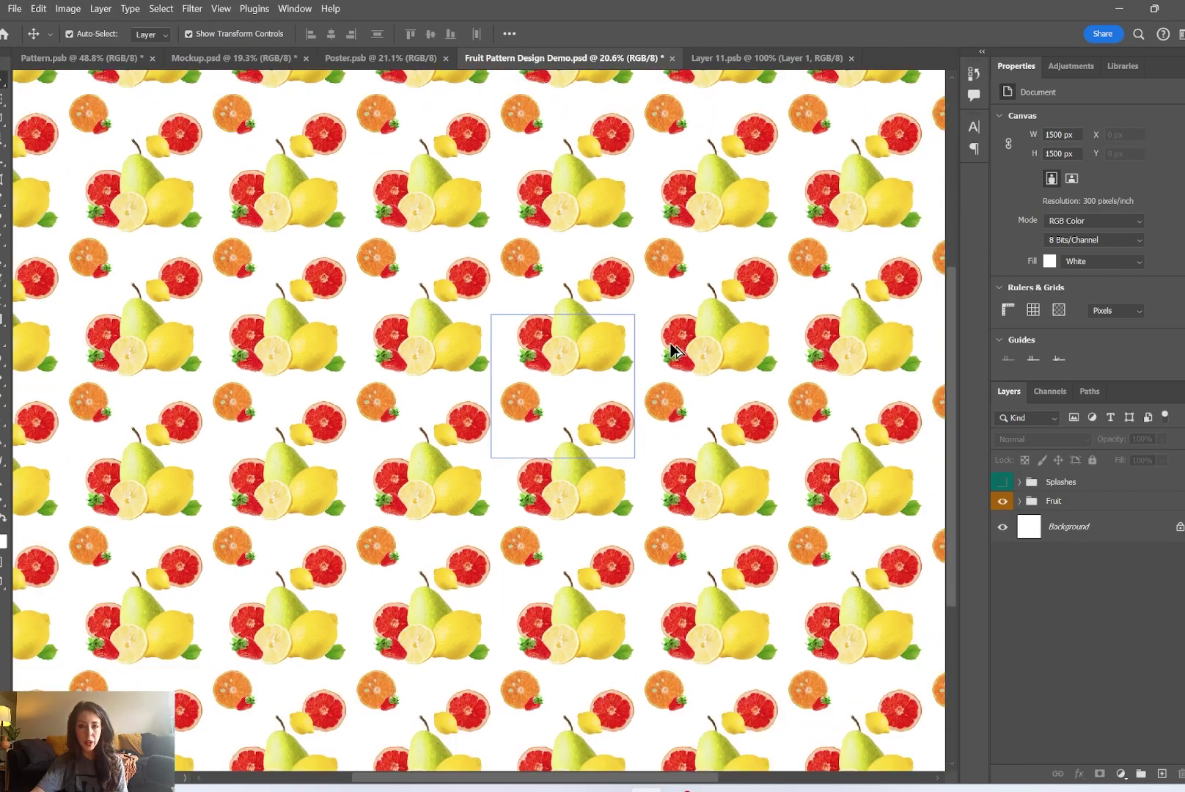
{"action": "scroll", "coordinate": [672, 368], "scroll_direction": "up", "scroll_amount": 5}
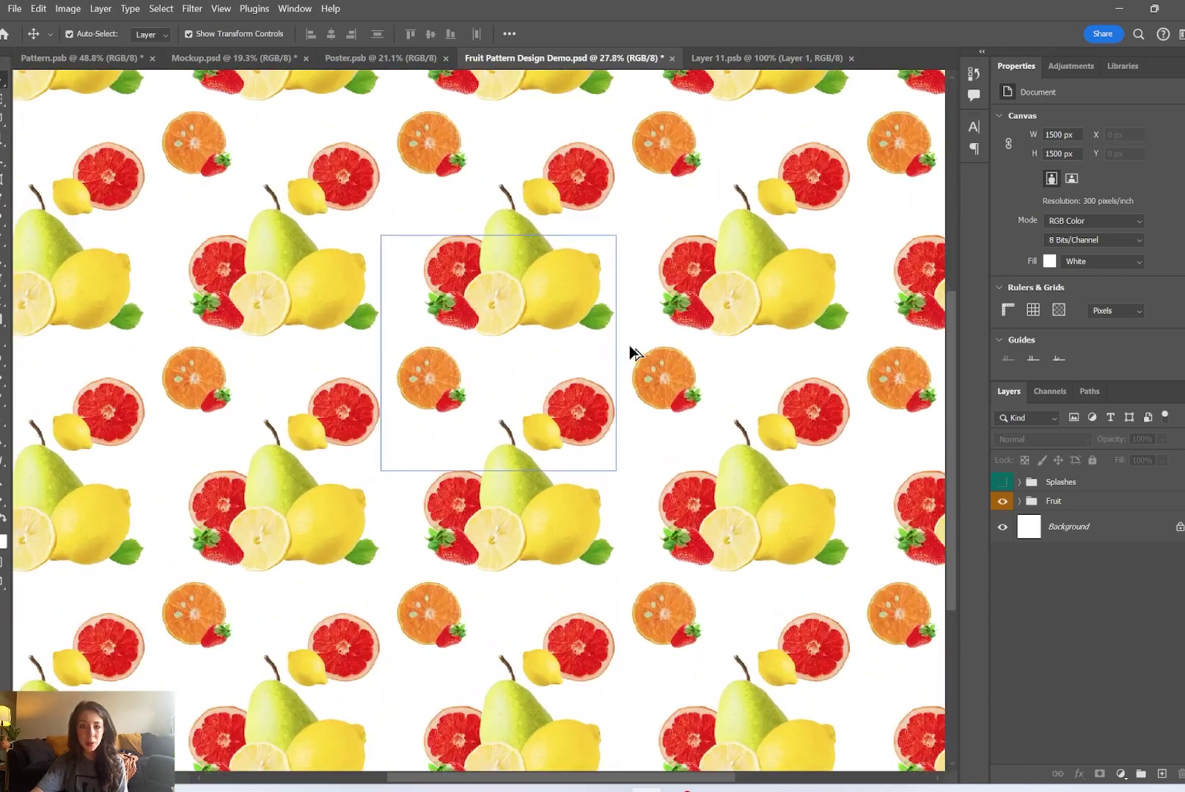
{"action": "scroll", "coordinate": [471, 290], "scroll_direction": "up", "scroll_amount": 1}
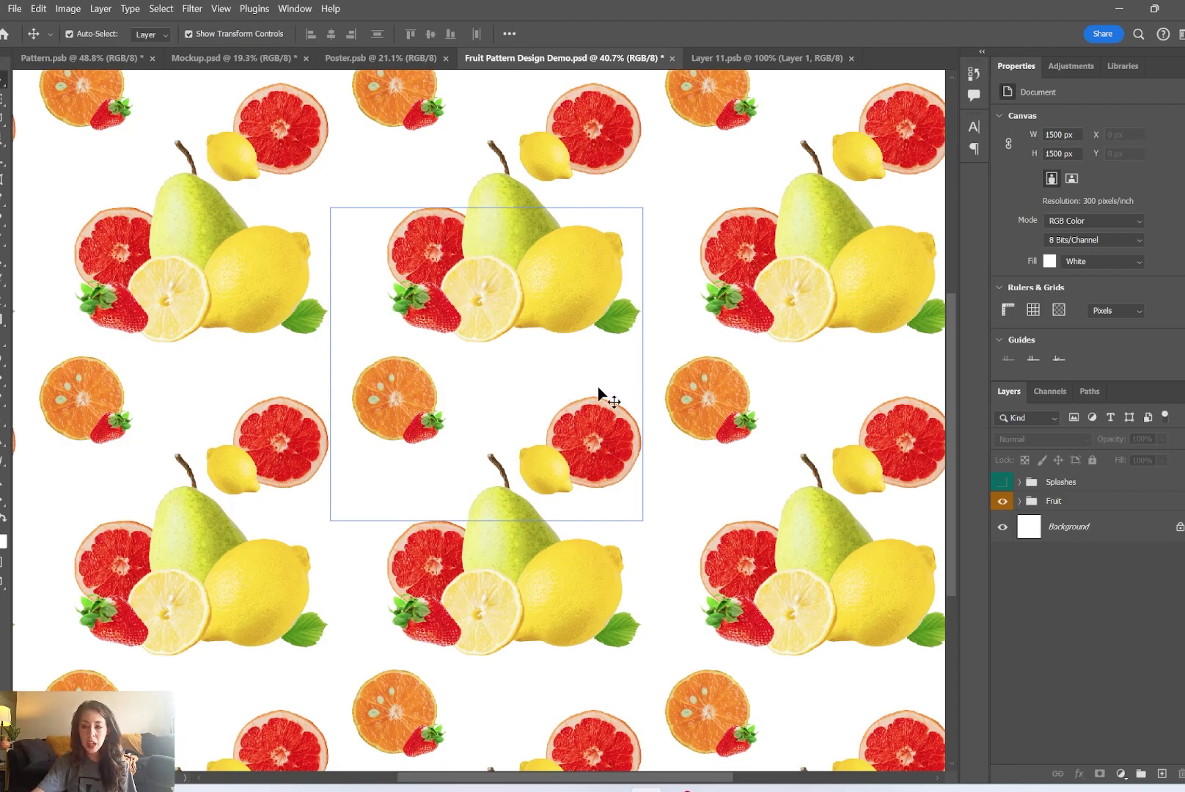
{"action": "left_click", "coordinate": [14, 9]}
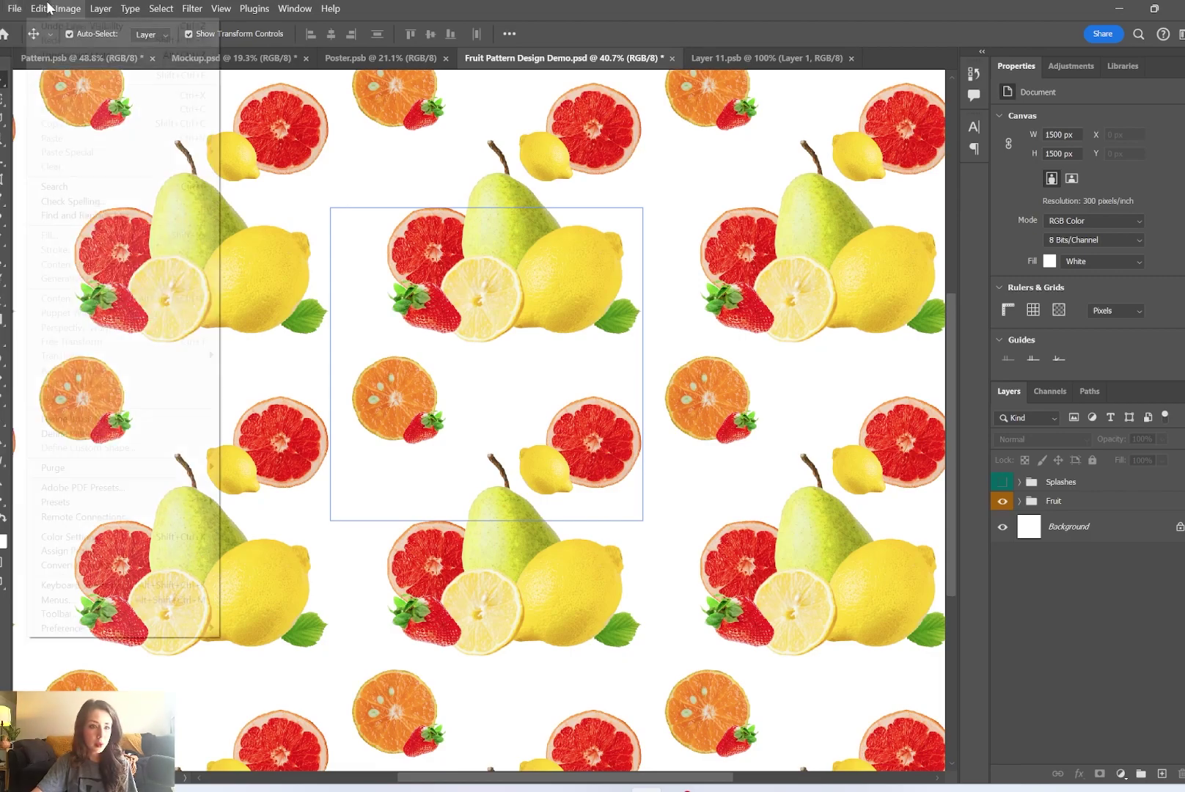
{"action": "mouse_move", "coordinate": [59, 13]}
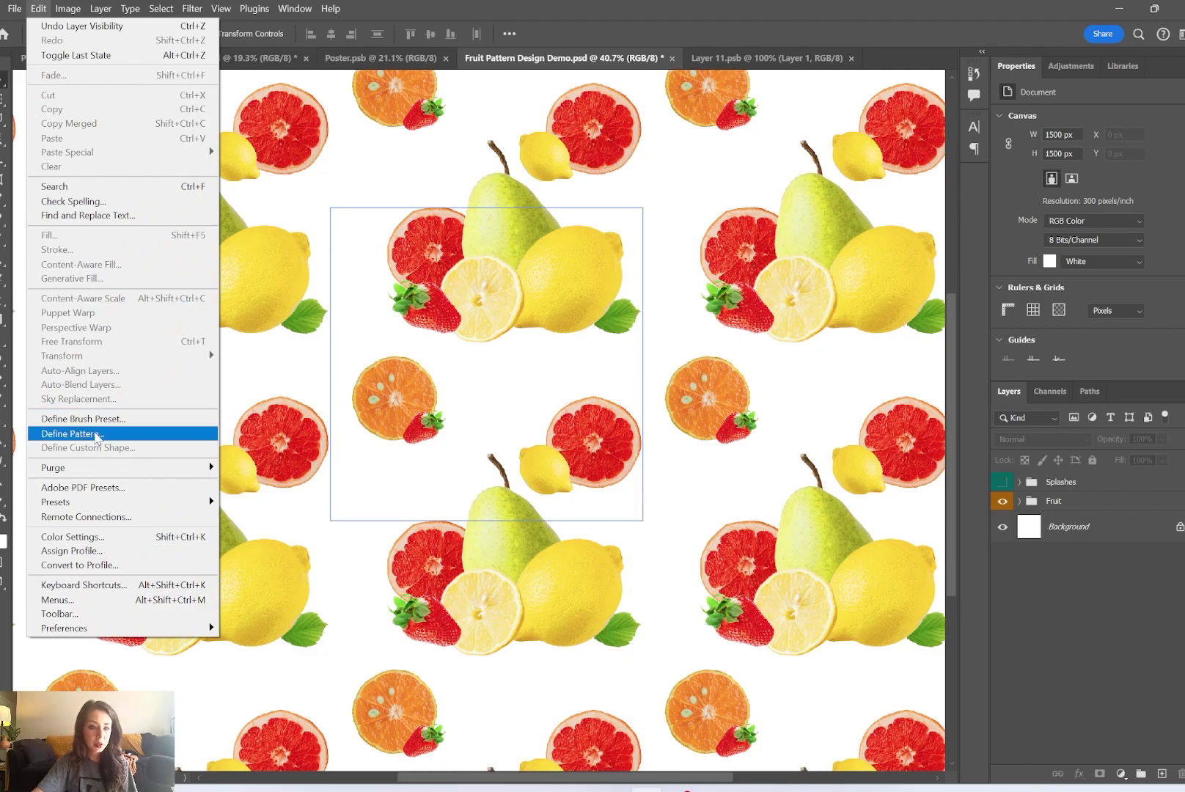
{"action": "left_click", "coordinate": [95, 435]}
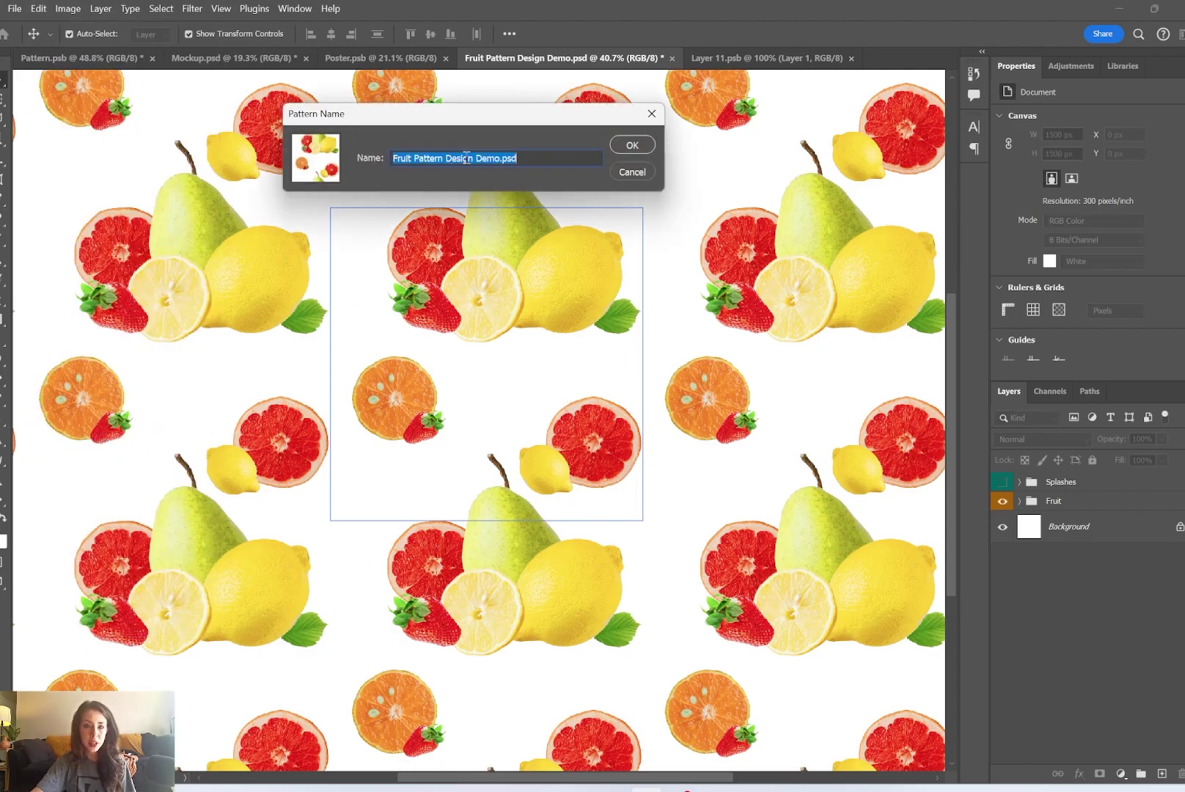
{"action": "left_click", "coordinate": [646, 175]}
Hide the Background layer and define the transparent fruit tile as a pattern named Fruit Pattern Design Demo.psd
{"action": "left_click", "coordinate": [1003, 527]}
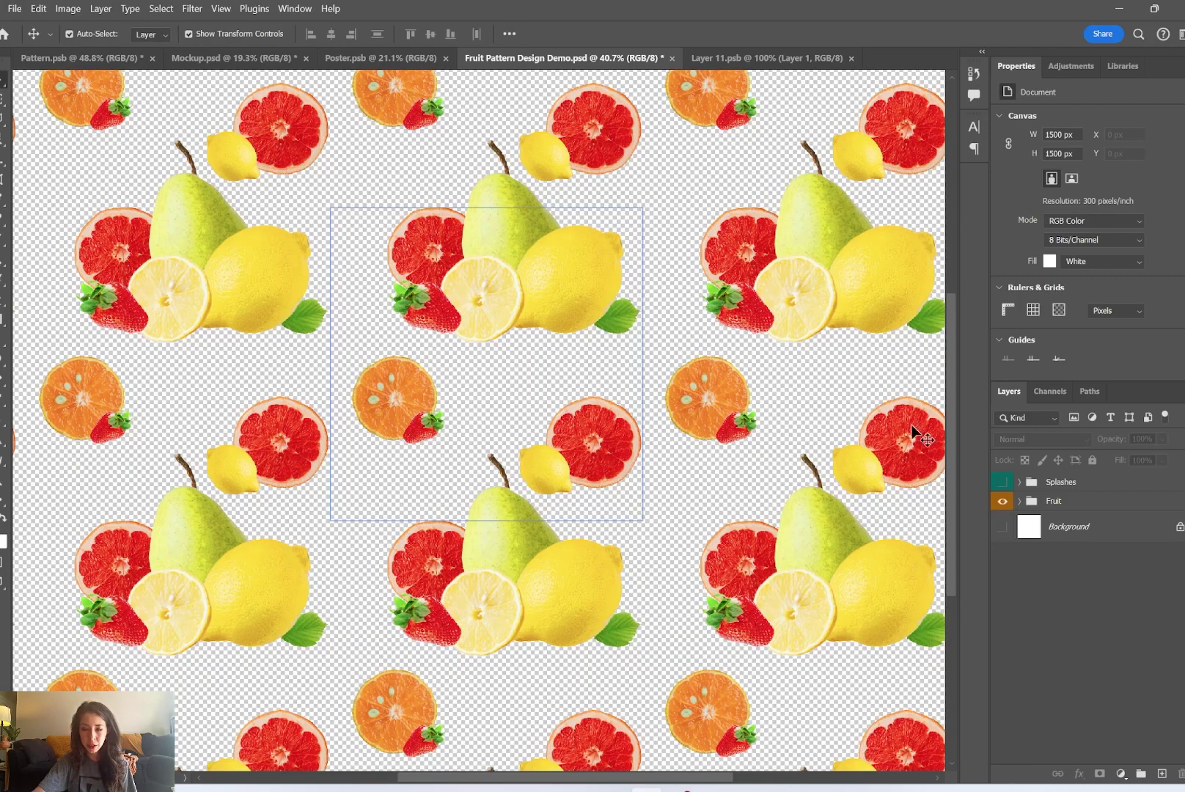
{"action": "left_click", "coordinate": [39, 9]}
{"action": "left_click", "coordinate": [95, 435]}
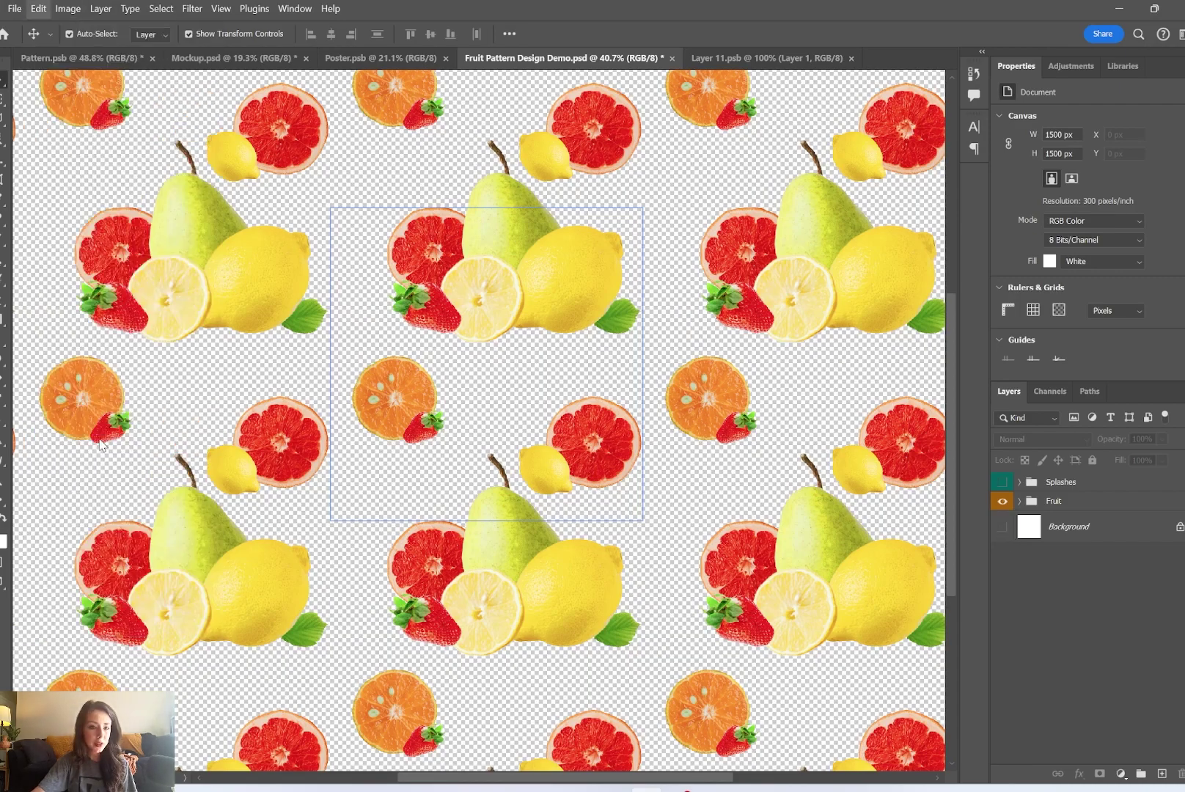
{"action": "left_click_drag", "start_coordinate": [518, 159], "coordinate": [467, 159]}
{"action": "left_click", "coordinate": [451, 159]}
{"action": "left_click", "coordinate": [543, 160]}
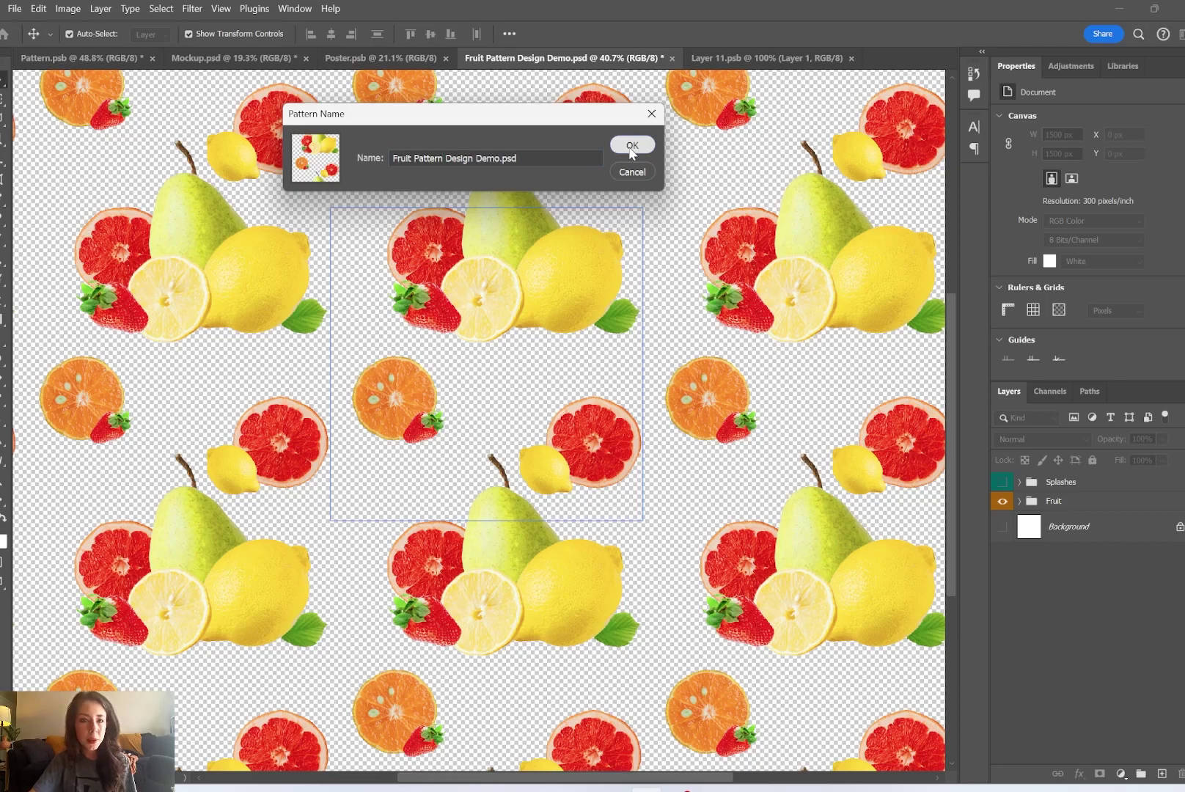
{"action": "left_click", "coordinate": [631, 146]}
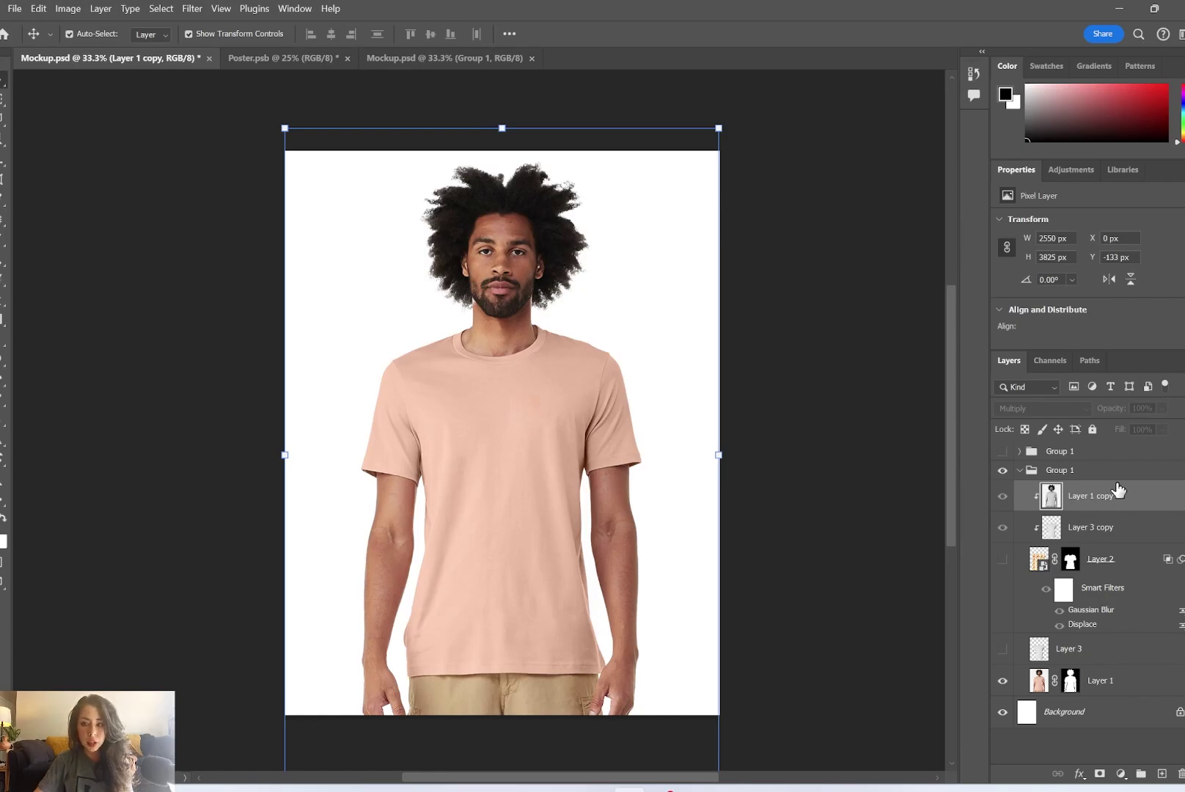
In Mockup.psd, show Layer 2 and Layer 3 and compare the fruit-pattern shirt group with the grey T-shirt photo group
{"action": "left_click", "coordinate": [1003, 558]}
{"action": "left_click", "coordinate": [1002, 649]}
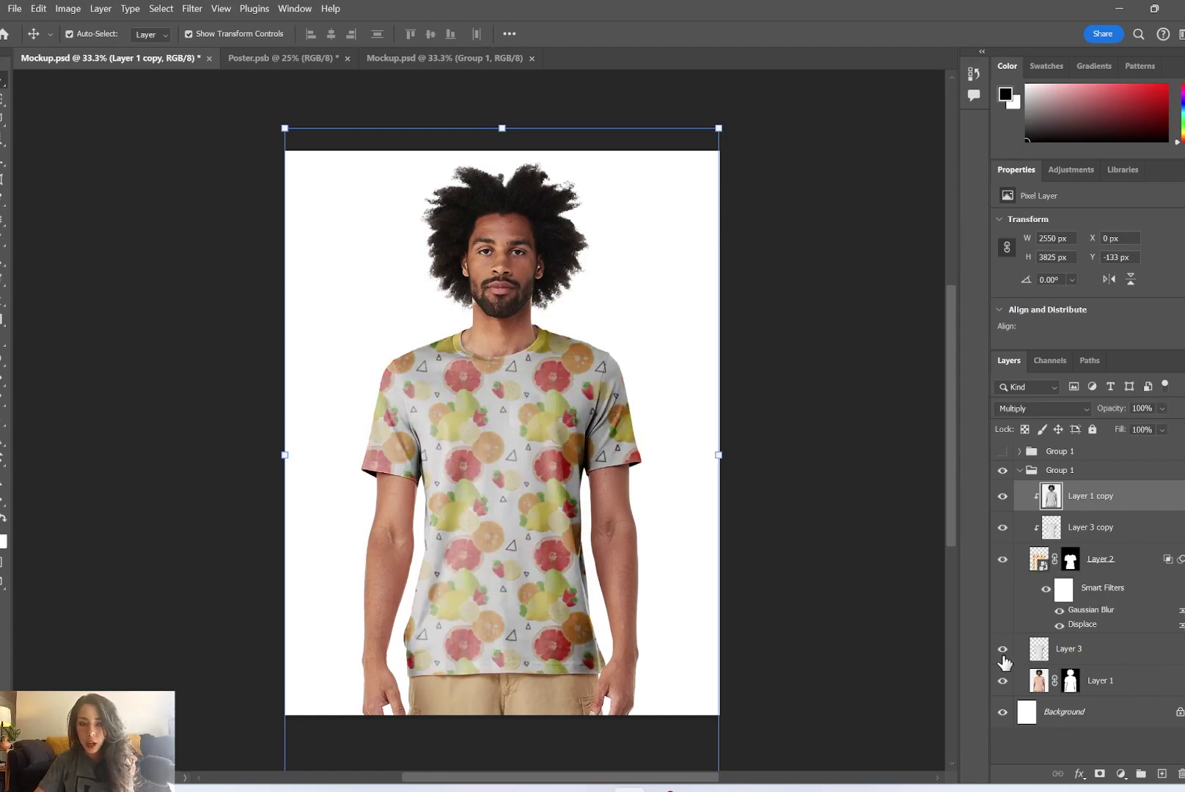
{"action": "left_click", "coordinate": [1003, 496]}
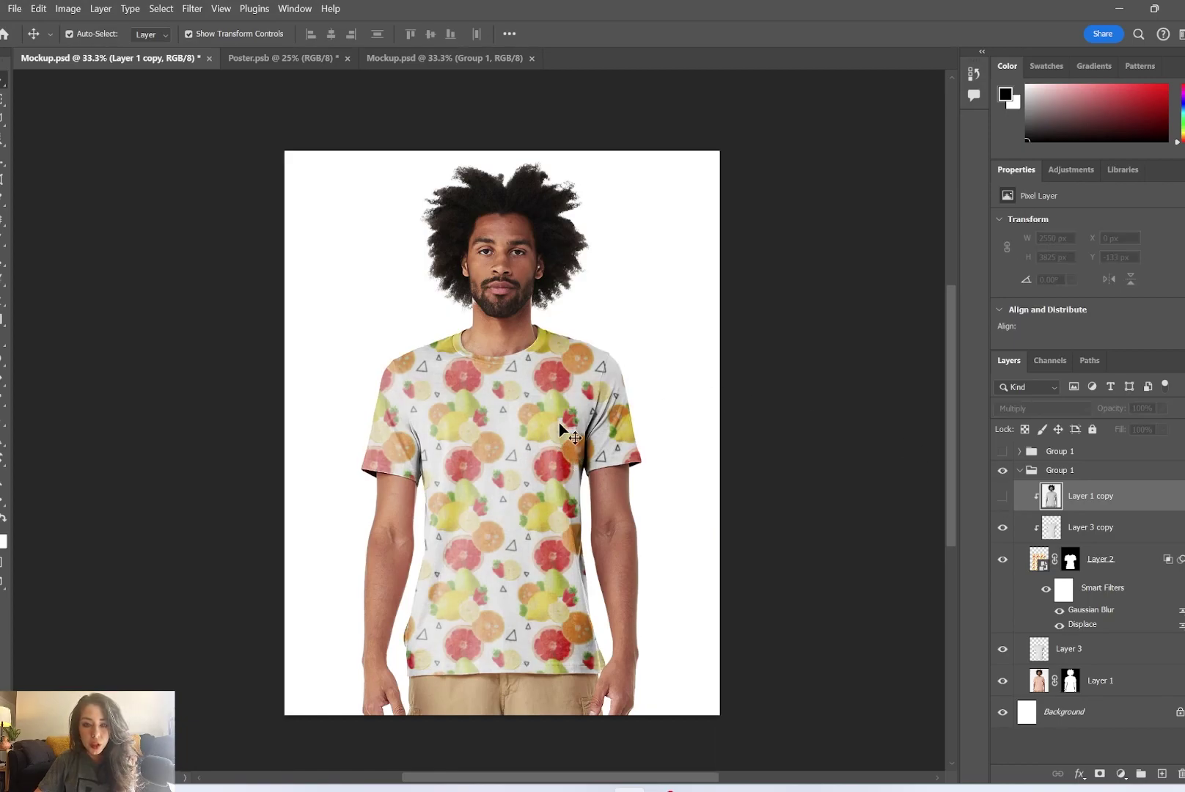
{"action": "left_click", "coordinate": [1002, 470]}
{"action": "left_click", "coordinate": [1002, 451]}
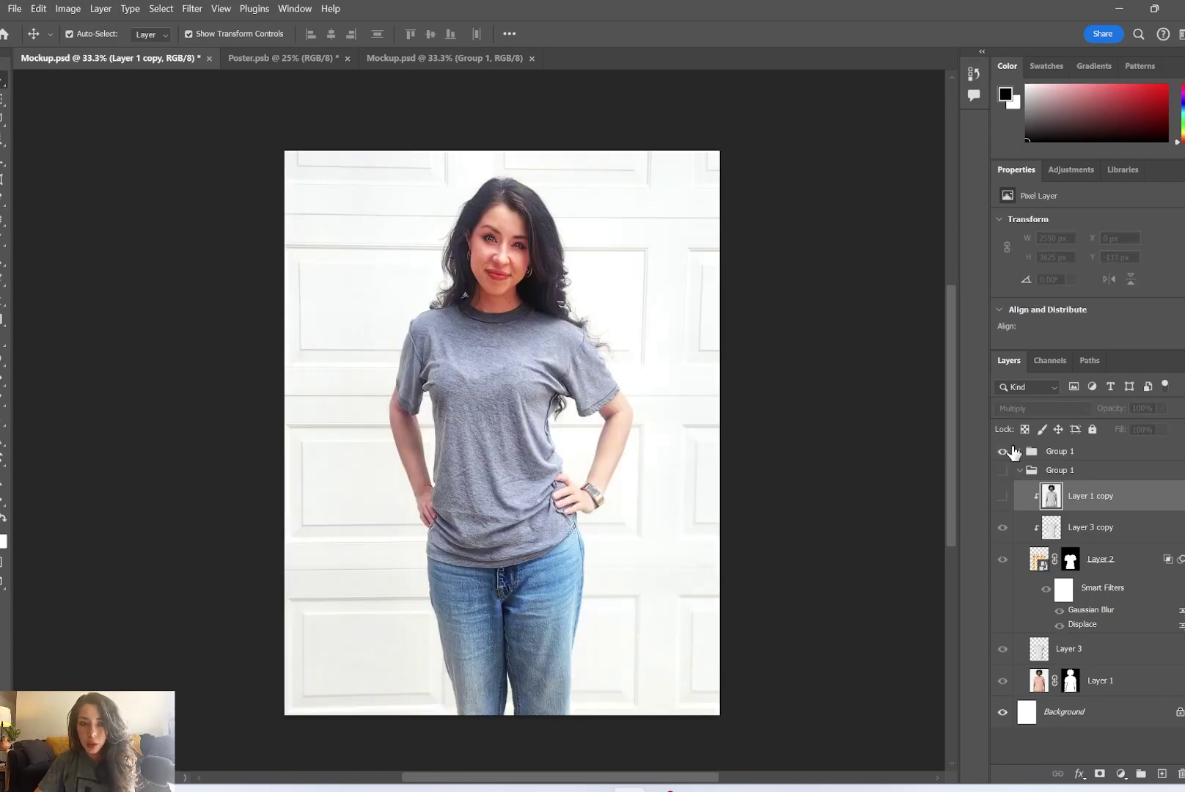
{"action": "left_click", "coordinate": [1003, 451]}
{"action": "left_click", "coordinate": [1002, 495]}
{"action": "left_click", "coordinate": [1002, 470]}
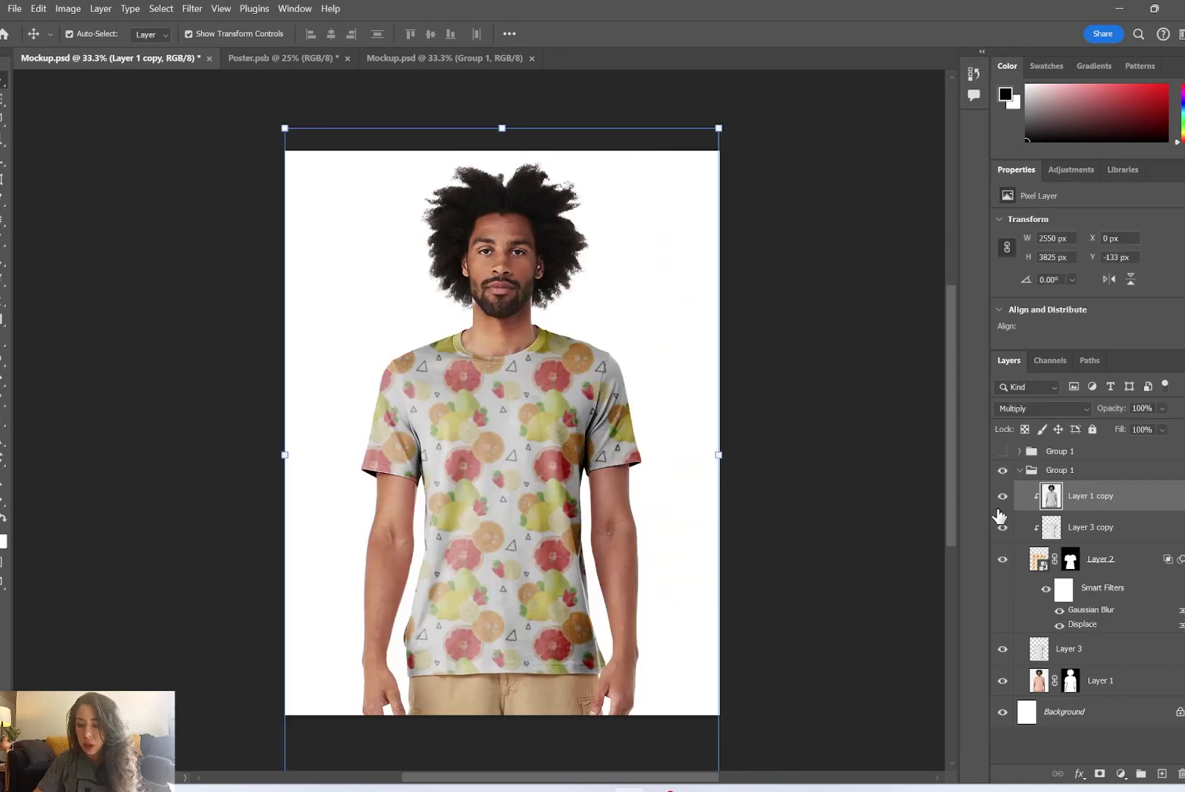
Toggle Layer 1 copy, Layer 2 and Layer 3 to examine how each contributes to the man's shirt, ending with all three hidden
{"action": "left_click", "coordinate": [1003, 559]}
{"action": "left_click", "coordinate": [1003, 559]}
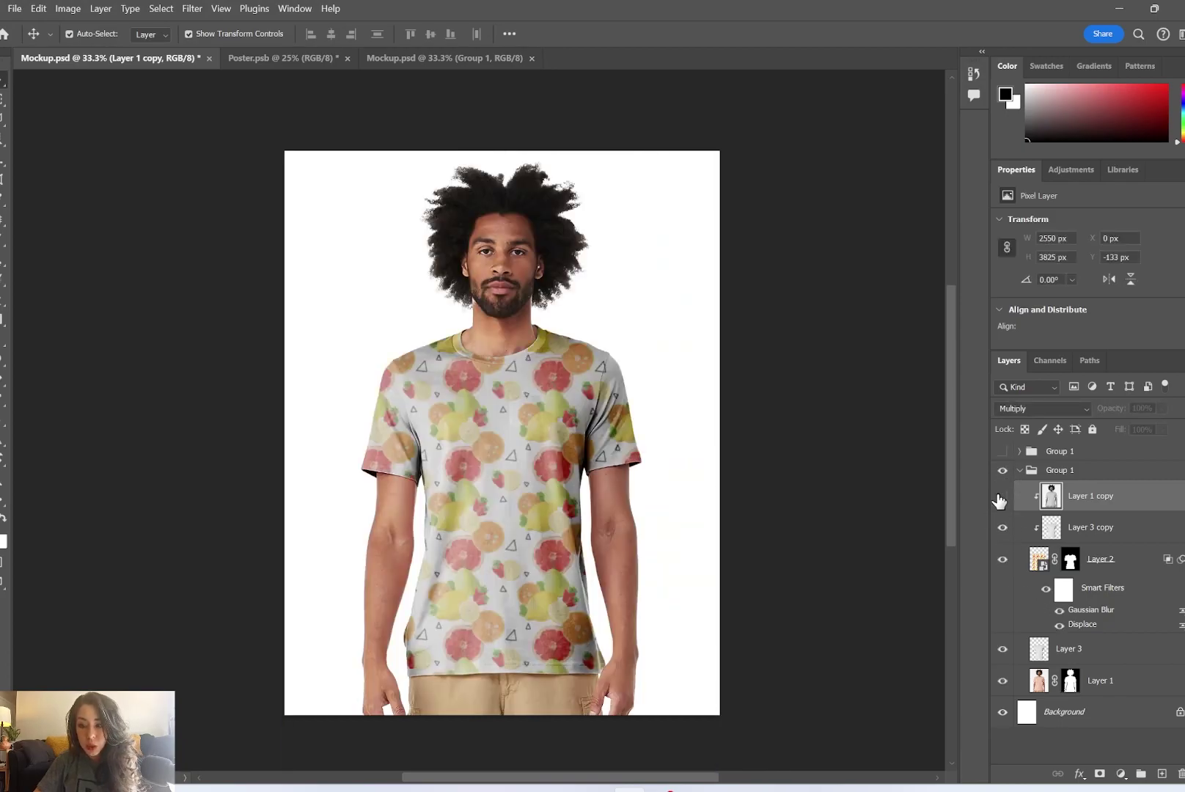
{"action": "left_click", "coordinate": [1003, 496]}
{"action": "left_click", "coordinate": [1003, 559]}
{"action": "left_click", "coordinate": [1003, 558]}
{"action": "left_click", "coordinate": [1002, 559]}
{"action": "left_click", "coordinate": [1003, 558]}
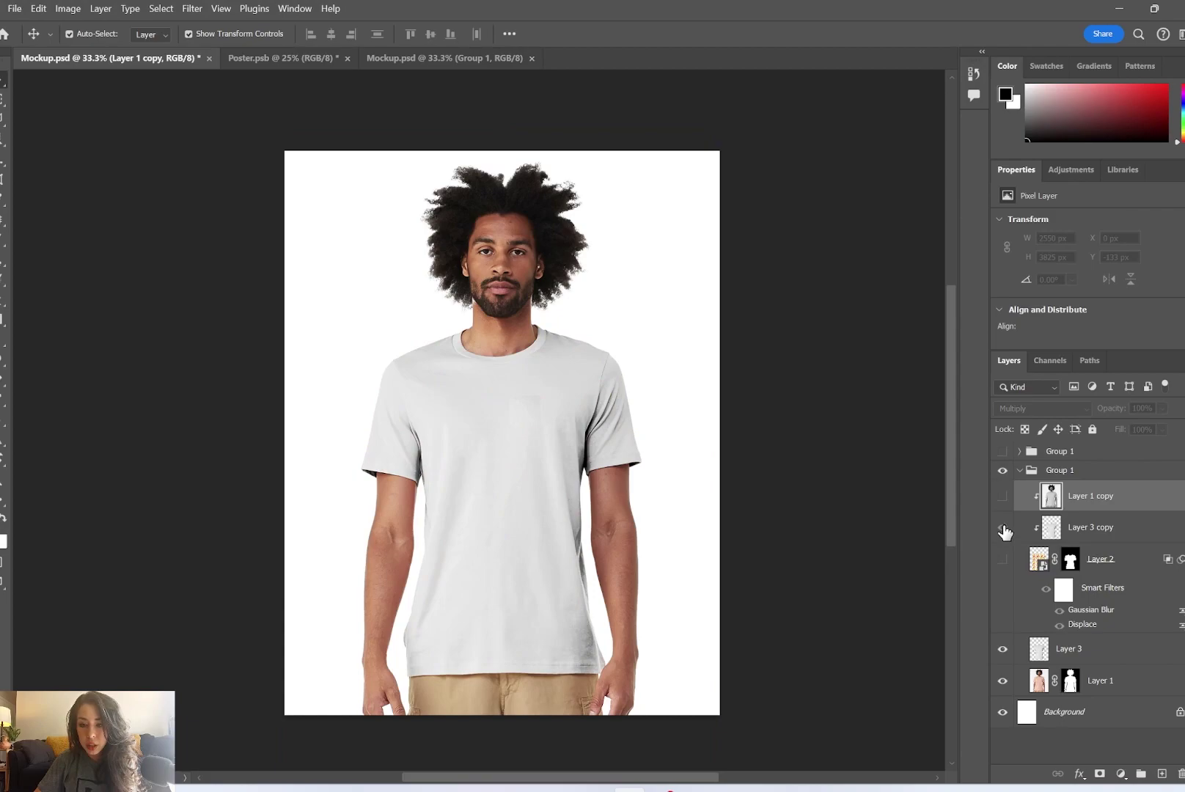
{"action": "left_click", "coordinate": [1003, 649]}
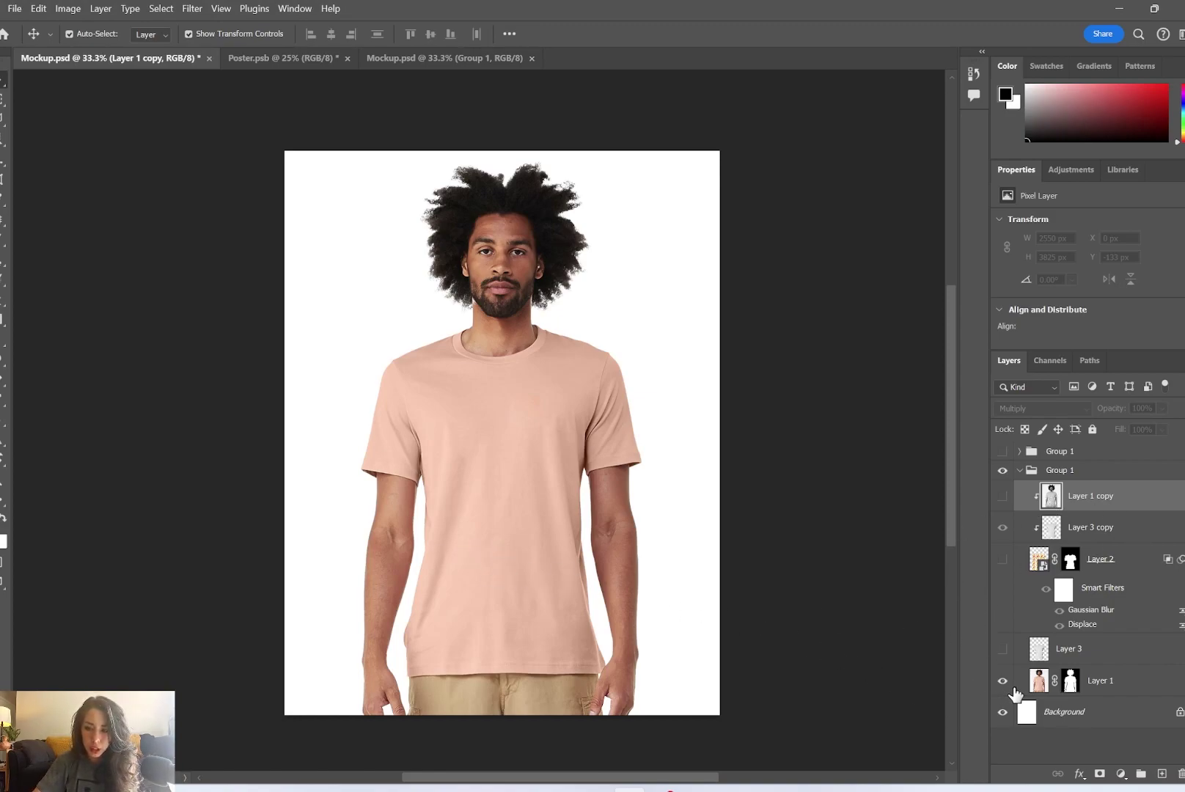
Collapse and hide the group with the man's mockup, and show the group with the grey T-shirt photo
{"action": "left_click", "coordinate": [1020, 470]}
{"action": "left_click", "coordinate": [1003, 470]}
{"action": "left_click", "coordinate": [1003, 451]}
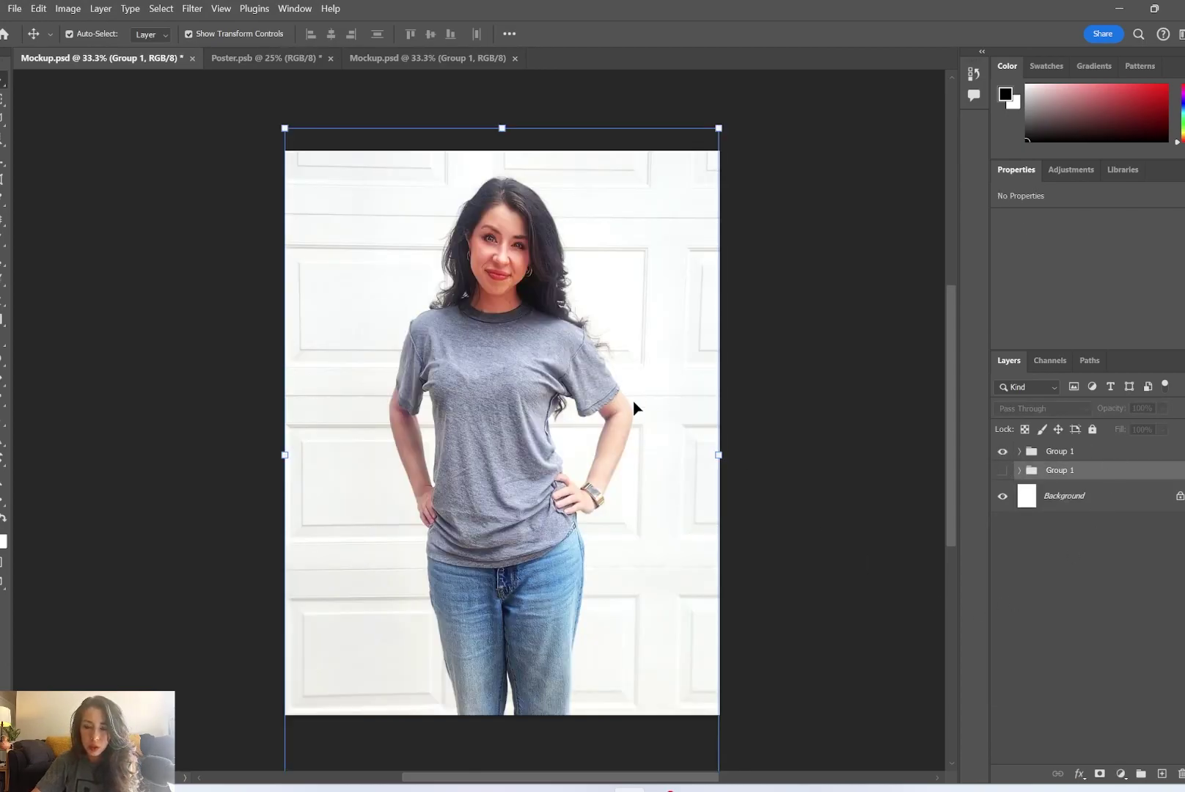
Hide all adjustment layers in the grey T-shirt photo group and toggle Curves 1 to compare the photo with and without it
{"action": "left_click", "coordinate": [1019, 451]}
{"action": "left_click", "coordinate": [1147, 646]}
{"action": "left_click_drag", "start_coordinate": [1002, 603], "coordinate": [997, 490]}
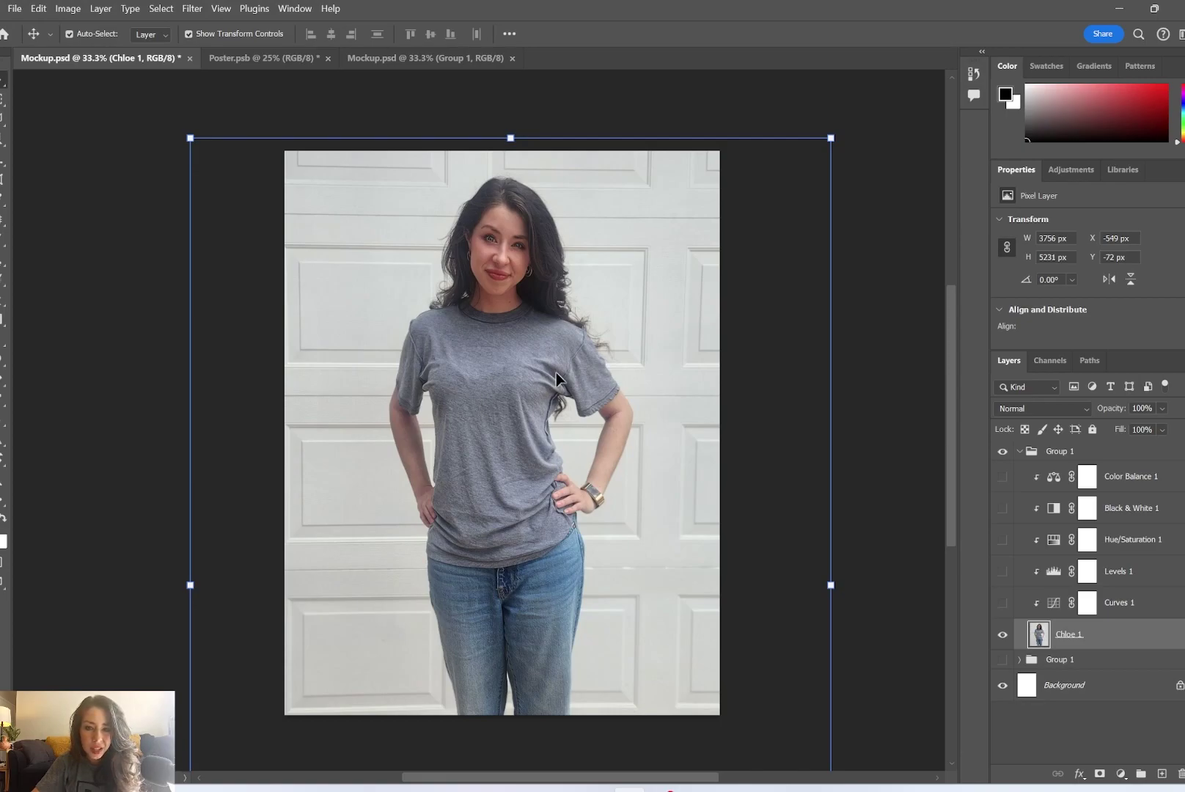
{"action": "left_click", "coordinate": [1002, 603]}
{"action": "left_click", "coordinate": [1142, 610]}
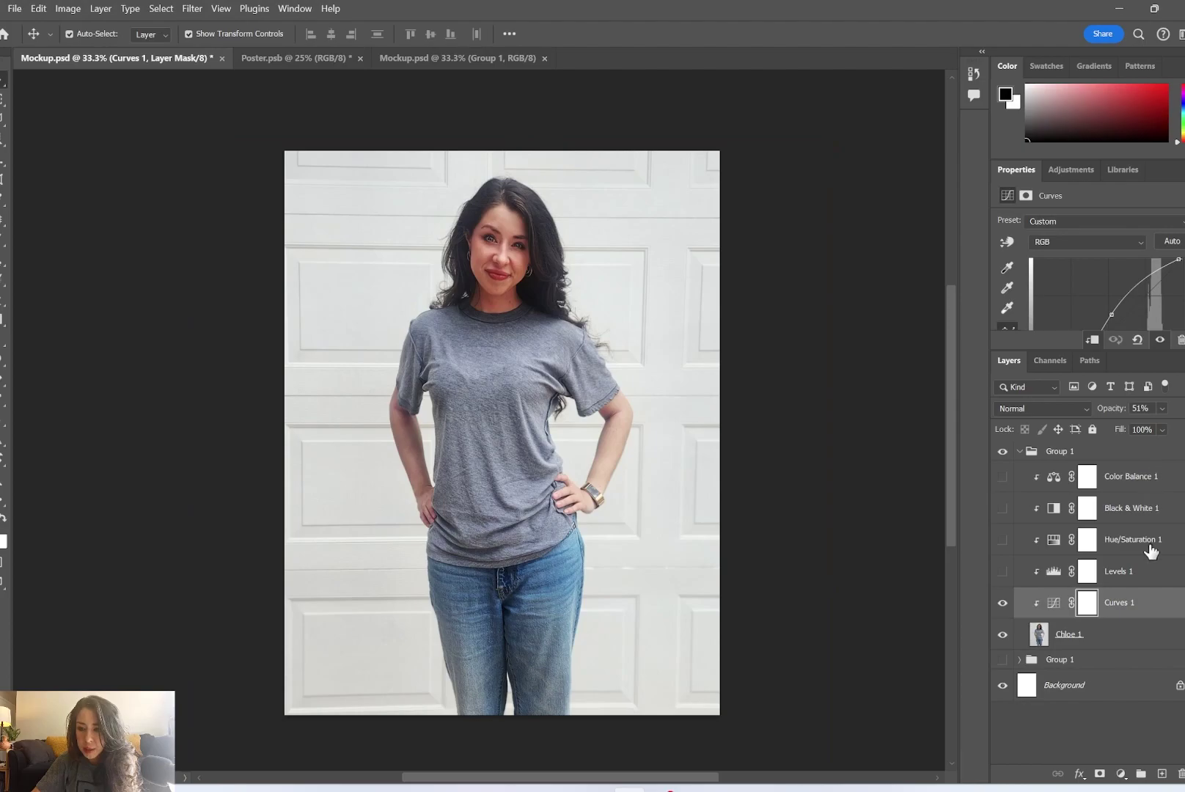
{"action": "left_click", "coordinate": [1002, 603]}
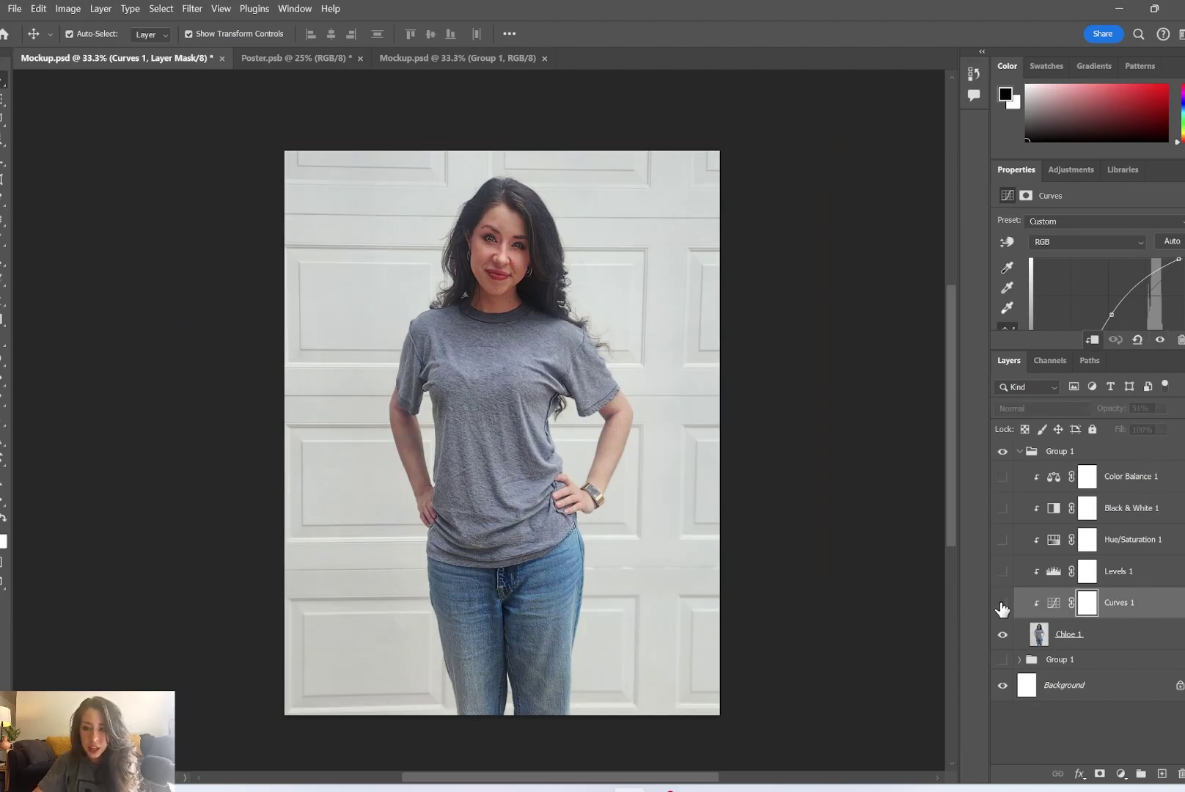
{"action": "left_click", "coordinate": [1002, 606]}
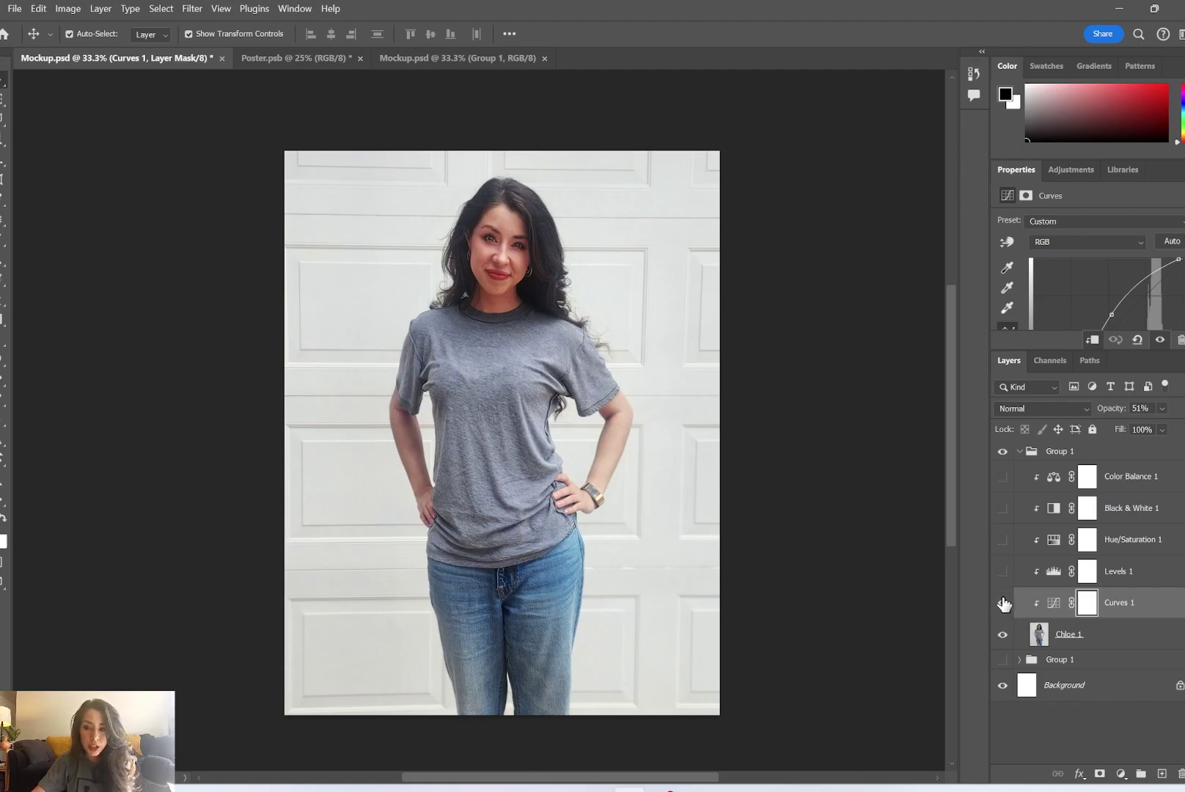
Show the Levels, Hue/Saturation, Black & White and Color Balance adjustments, toggling the last two to examine their effect on the photo
{"action": "left_click", "coordinate": [1002, 572]}
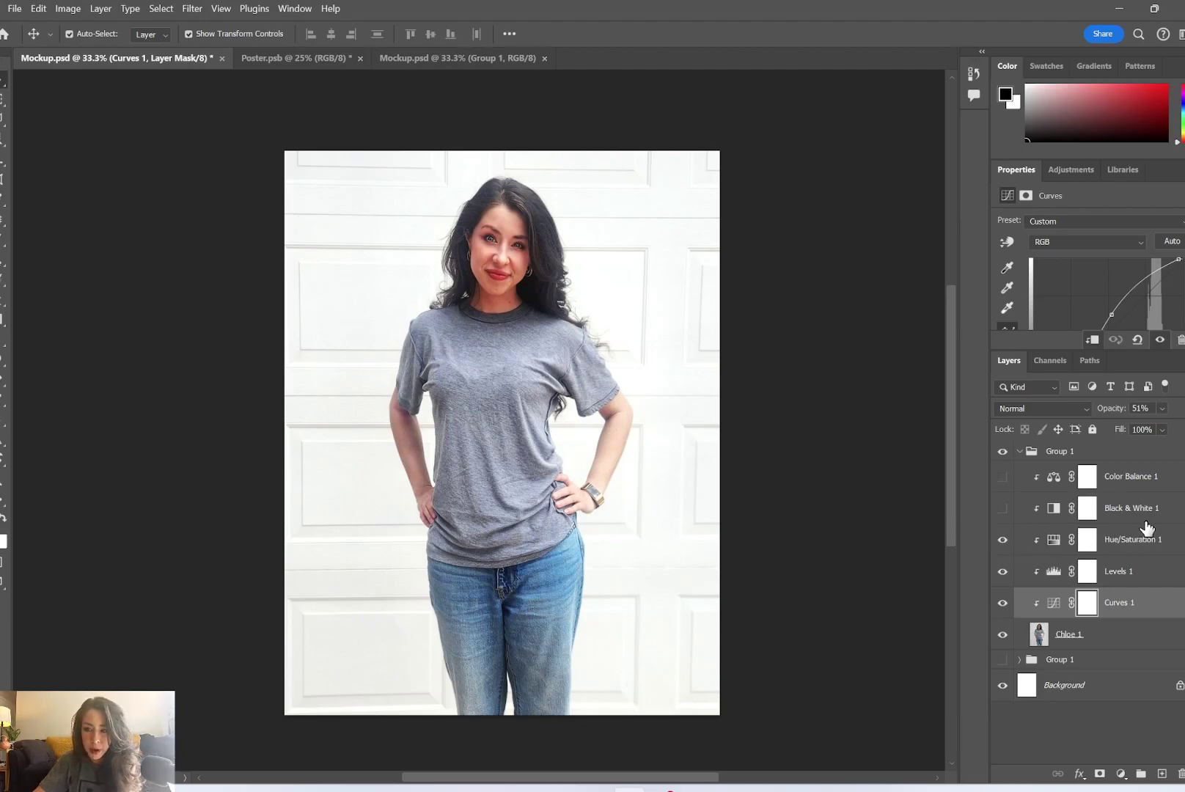
{"action": "left_click", "coordinate": [1001, 509]}
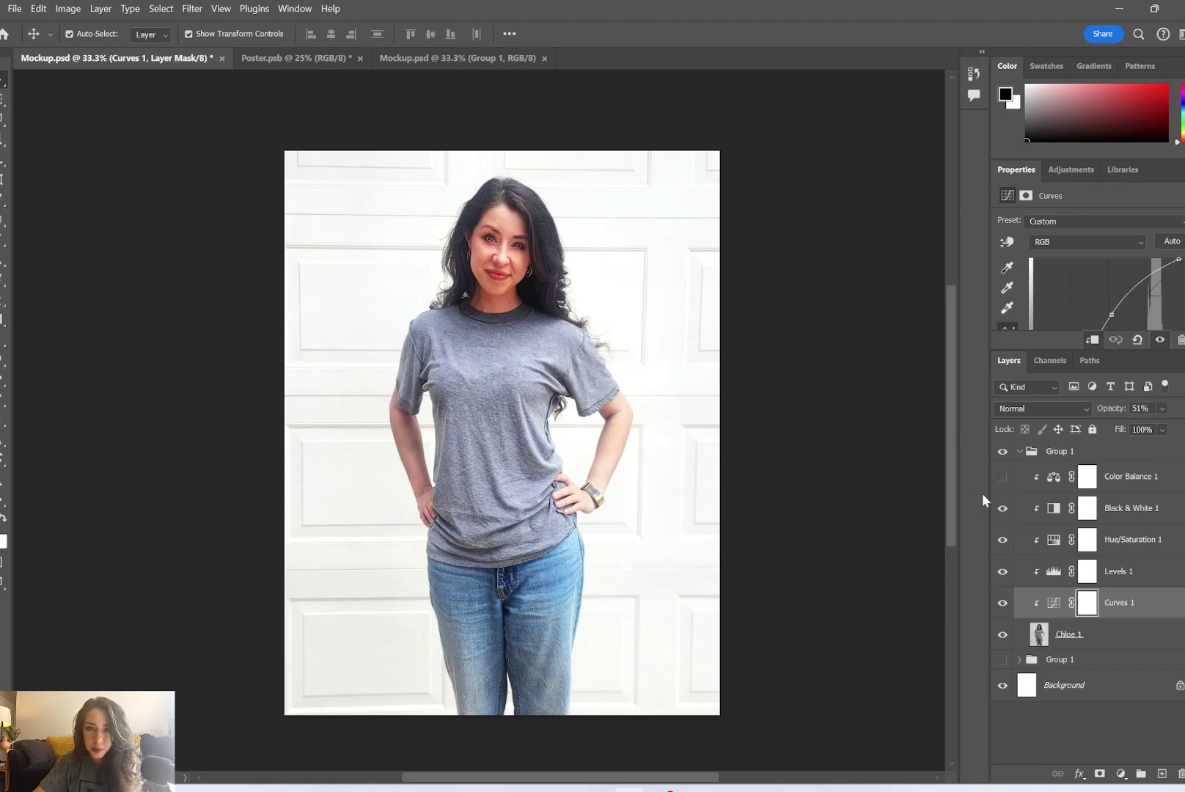
{"action": "left_click", "coordinate": [1003, 508]}
{"action": "left_click", "coordinate": [1003, 508]}
{"action": "left_click", "coordinate": [1003, 509]}
{"action": "left_click", "coordinate": [1004, 509]}
{"action": "left_click", "coordinate": [1003, 509]}
{"action": "left_click", "coordinate": [1003, 509]}
{"action": "left_click", "coordinate": [1006, 482]}
{"action": "left_click", "coordinate": [1006, 482]}
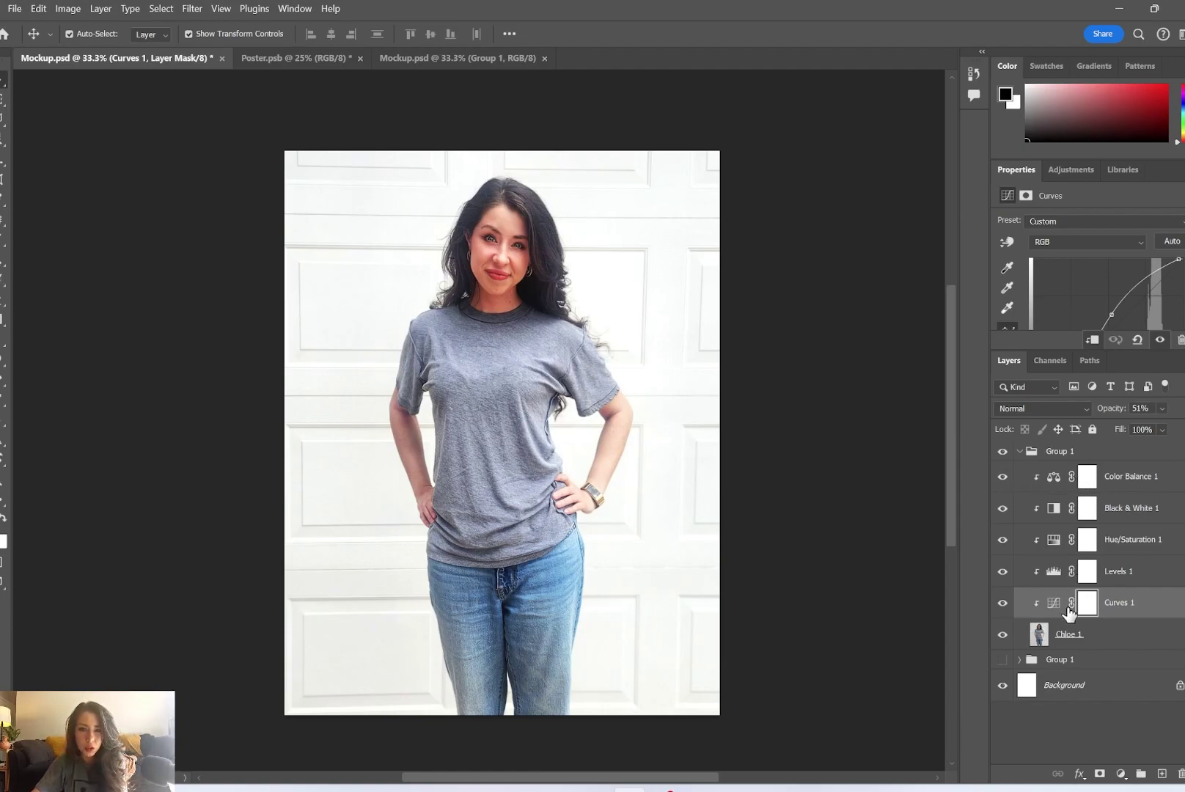
Examine the midtone settings of the Color Balance 1 adjustment layer
{"action": "left_click", "coordinate": [1122, 479]}
{"action": "left_click", "coordinate": [1089, 477]}
{"action": "left_click", "coordinate": [1125, 478]}
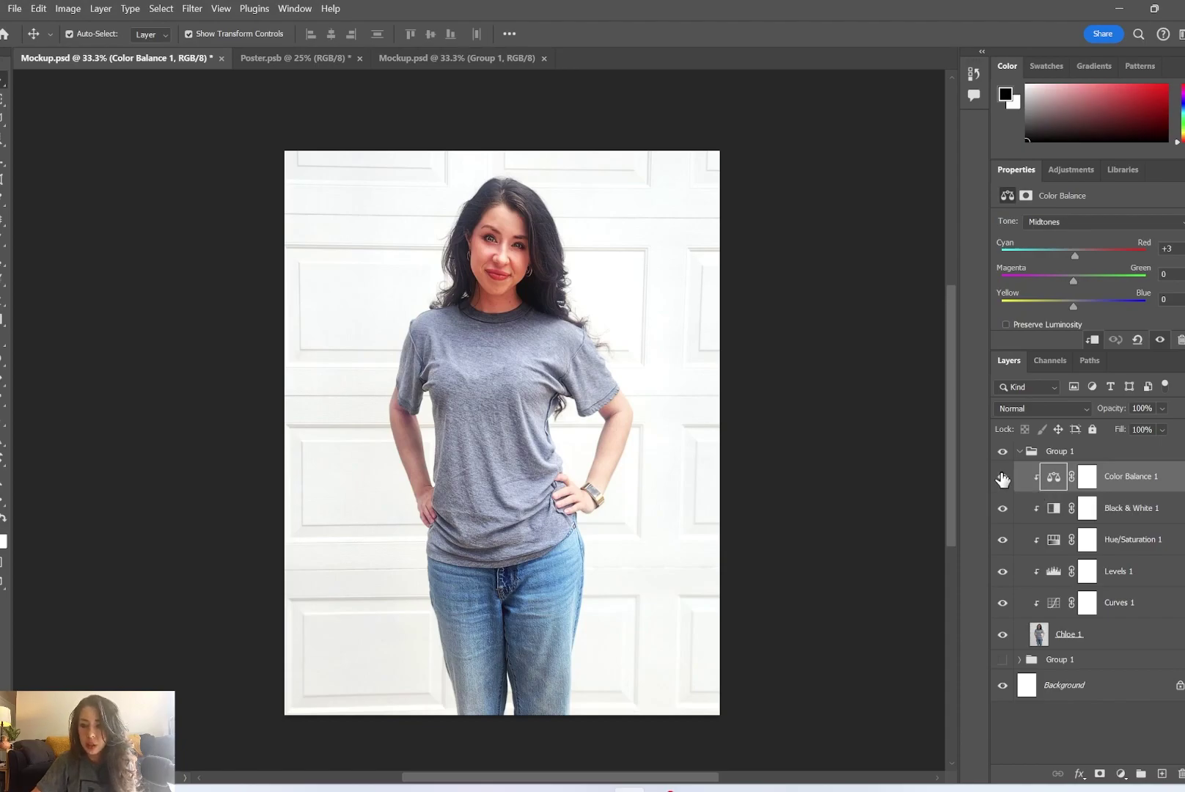
Collapse the grey T-shirt photo group and merge it with its adjustments into a single pixel layer
{"action": "left_click", "coordinate": [1027, 452]}
{"action": "left_click", "coordinate": [1020, 451]}
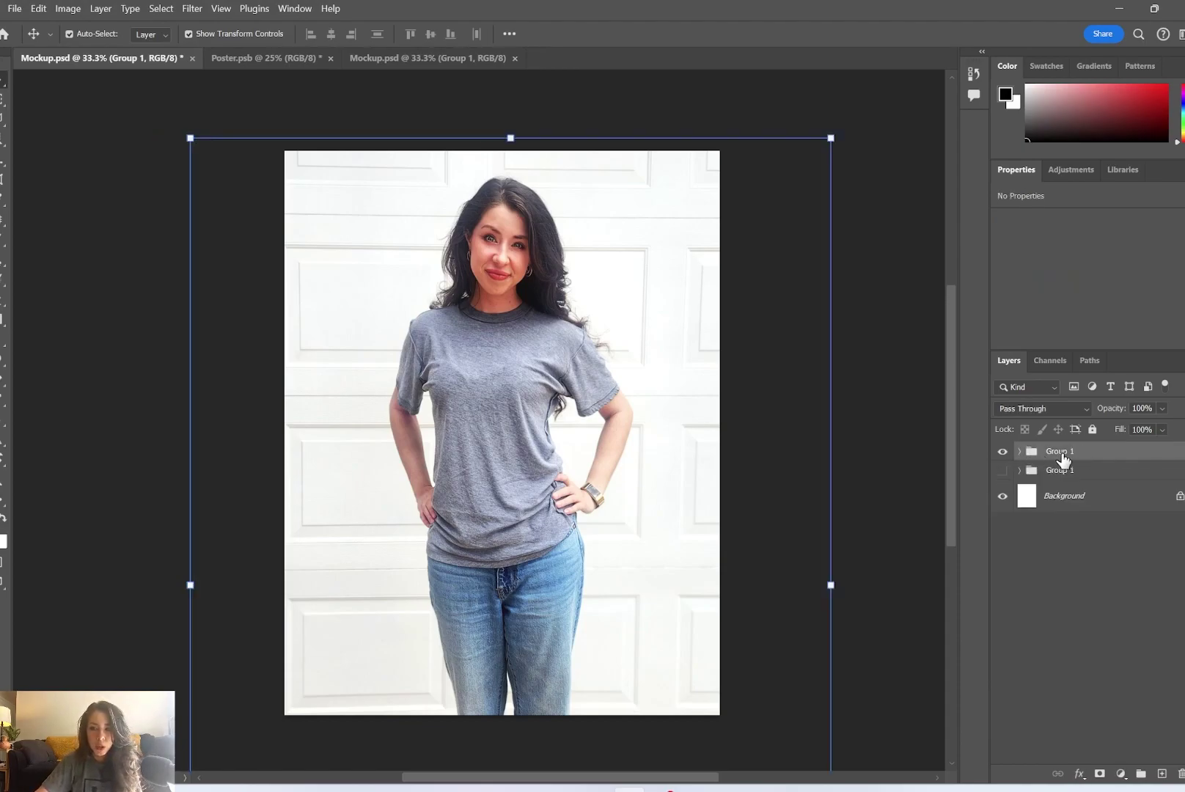
{"action": "right_click", "coordinate": [1063, 457]}
{"action": "left_click", "coordinate": [1073, 452]}
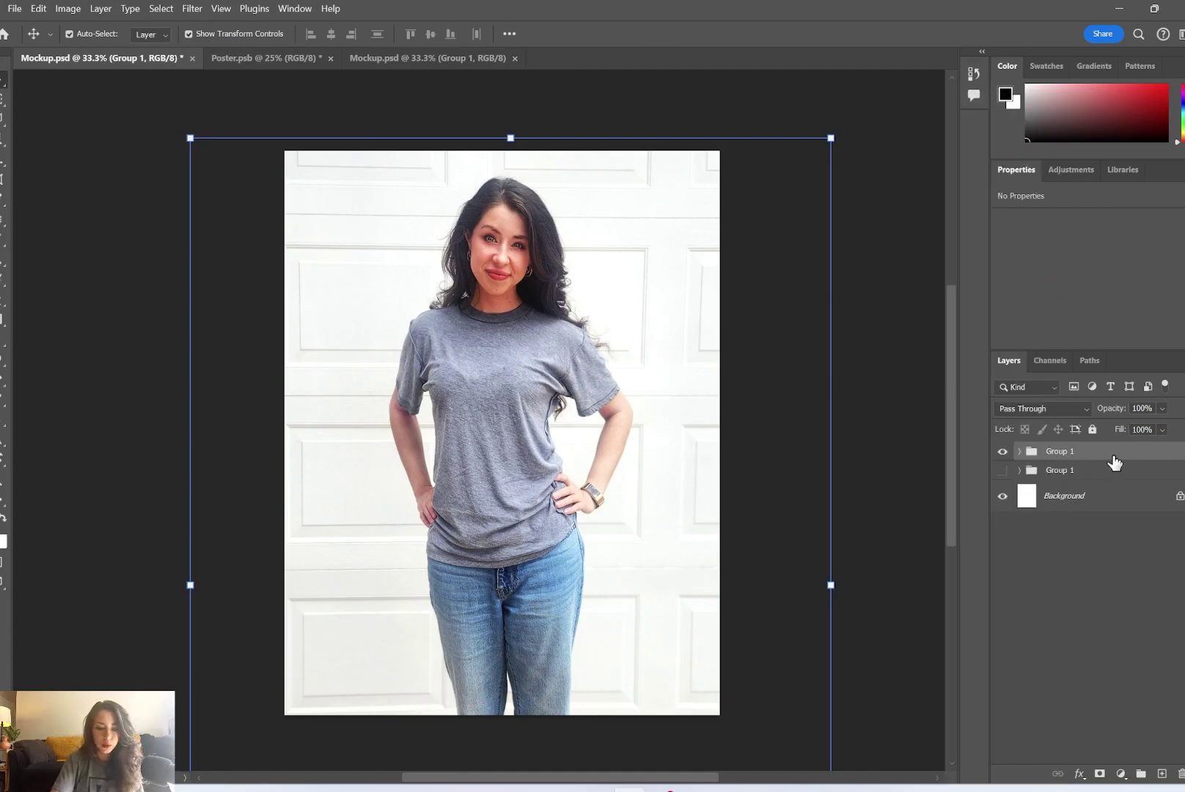
{"action": "key", "text": "ctrl+e"}
{"action": "left_click", "coordinate": [1007, 455]}
{"action": "left_click", "coordinate": [1073, 519]}
{"action": "left_click", "coordinate": [1065, 468]}
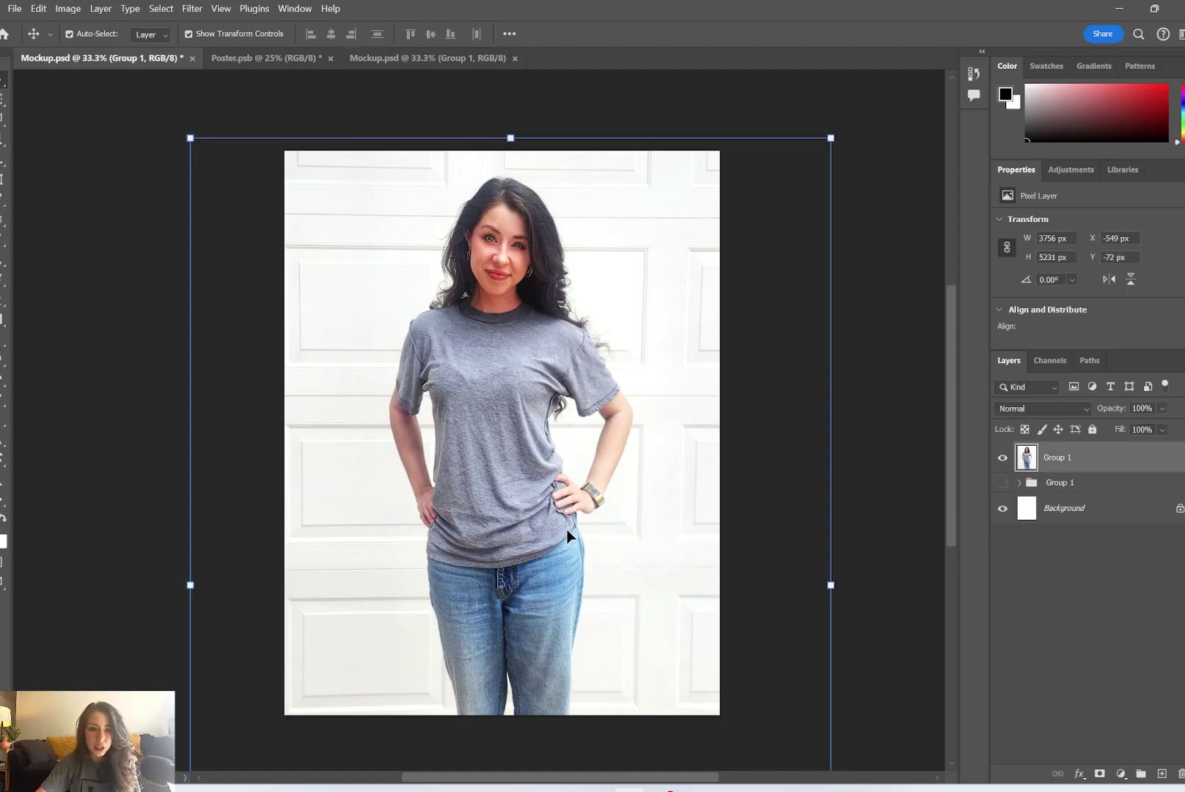
Select the grey T-shirt with the Object Selection tool by framing it in a rectangle of about 1588 by 1779 px
{"action": "scroll", "coordinate": [715, 517], "scroll_direction": "up", "scroll_amount": 5}
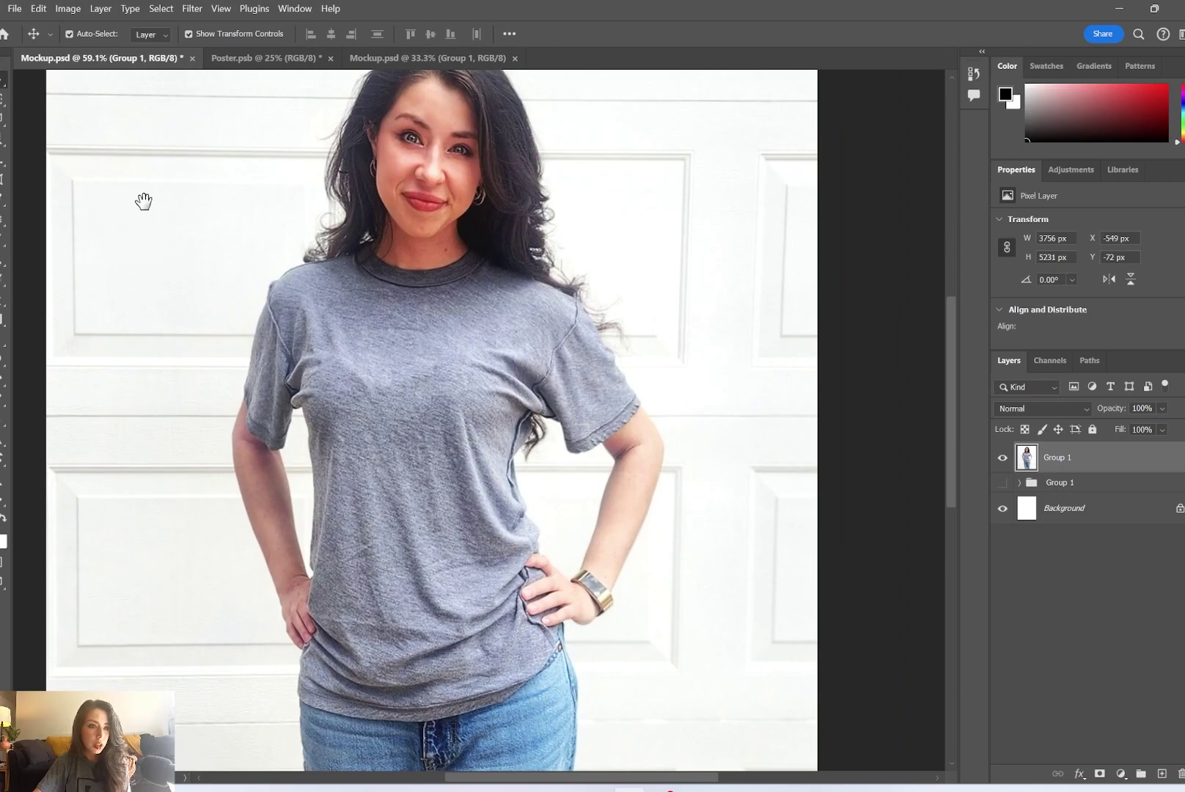
{"action": "left_click_drag", "start_coordinate": [145, 198], "coordinate": [268, 149]}
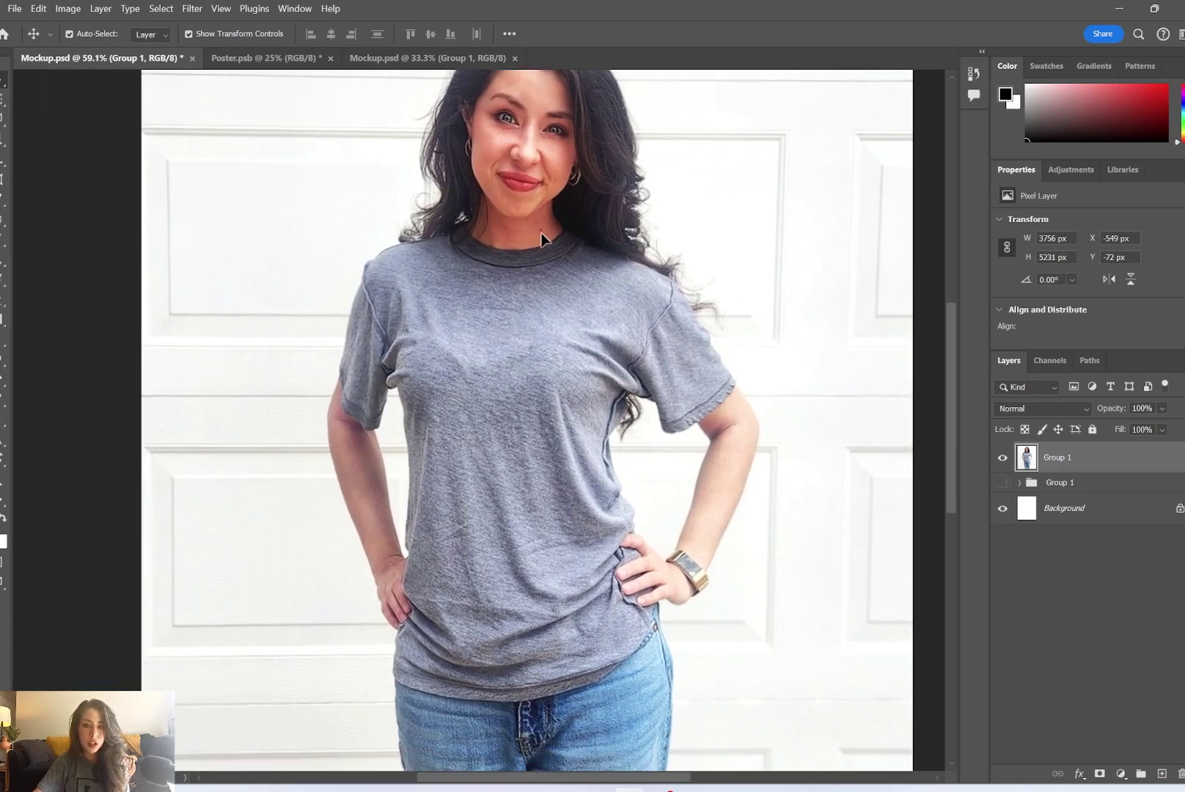
{"action": "left_click", "coordinate": [2, 136]}
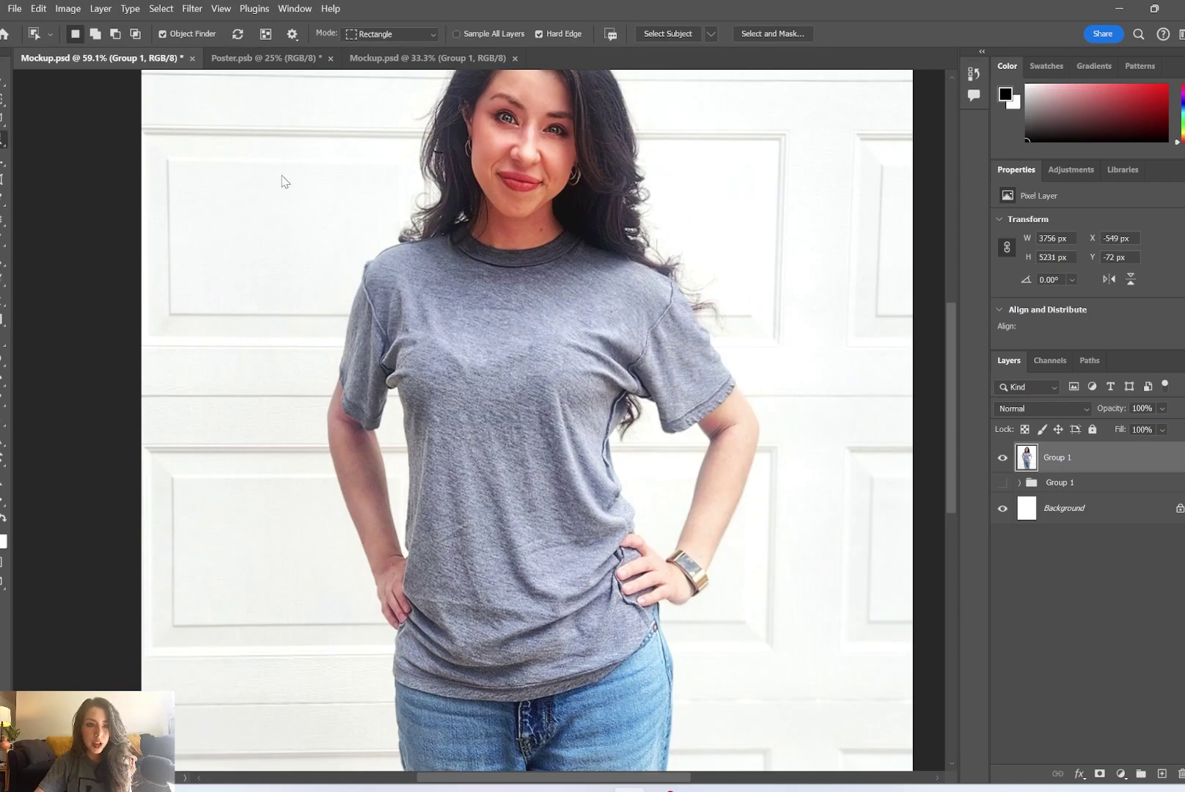
{"action": "right_click", "coordinate": [2, 145]}
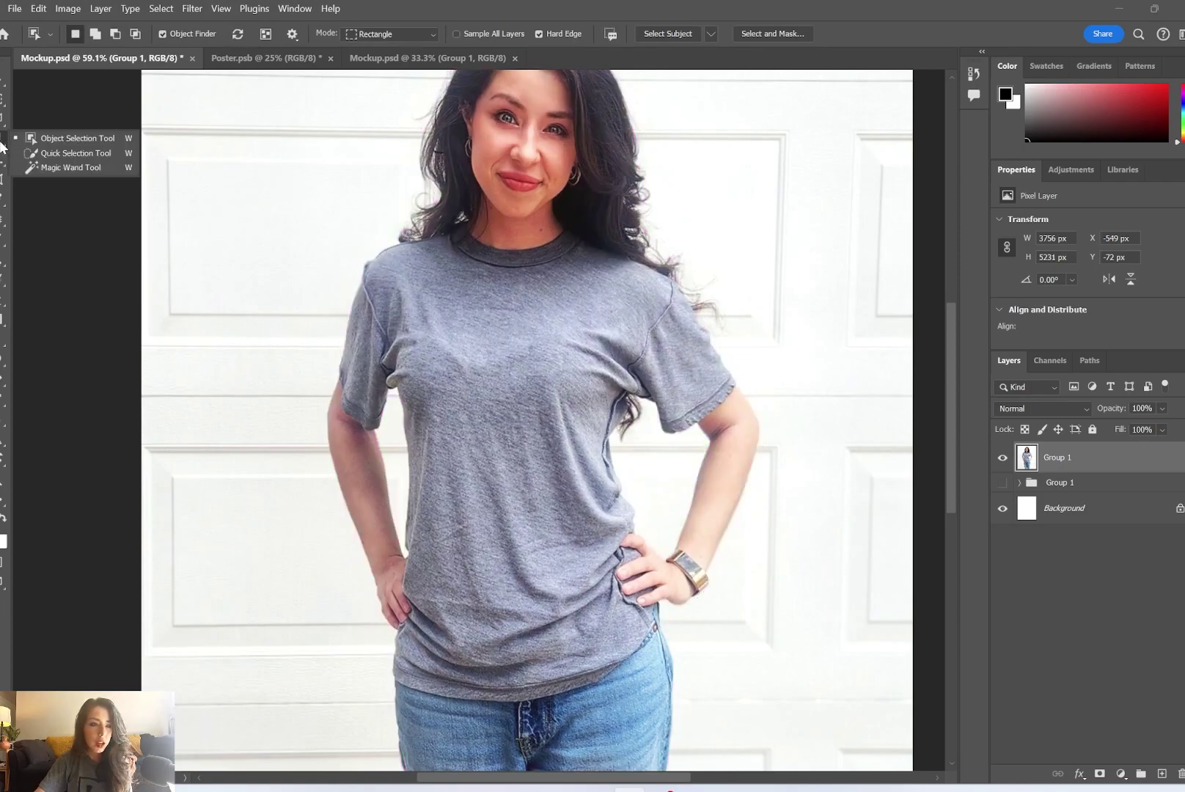
{"action": "left_click", "coordinate": [89, 144]}
{"action": "left_click_drag", "start_coordinate": [280, 173], "coordinate": [760, 709]}
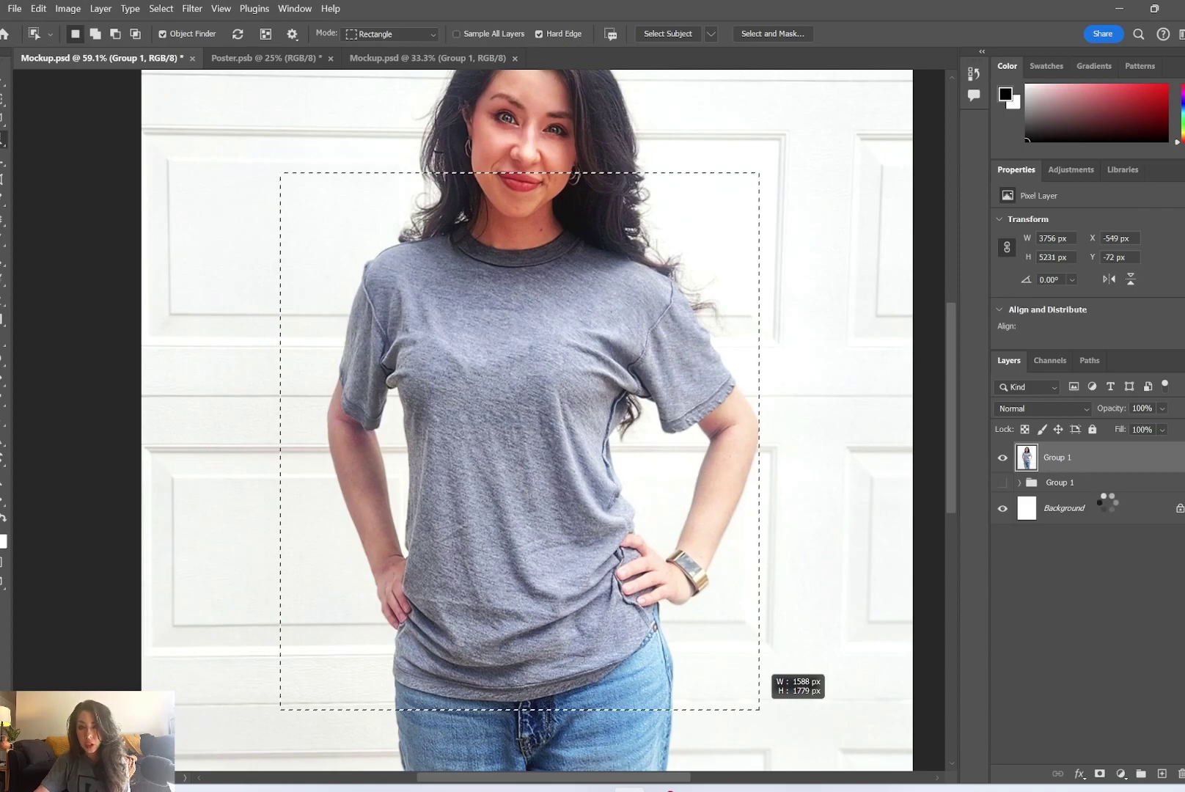
{"action": "left_click_drag", "start_coordinate": [760, 710], "coordinate": [760, 710]}
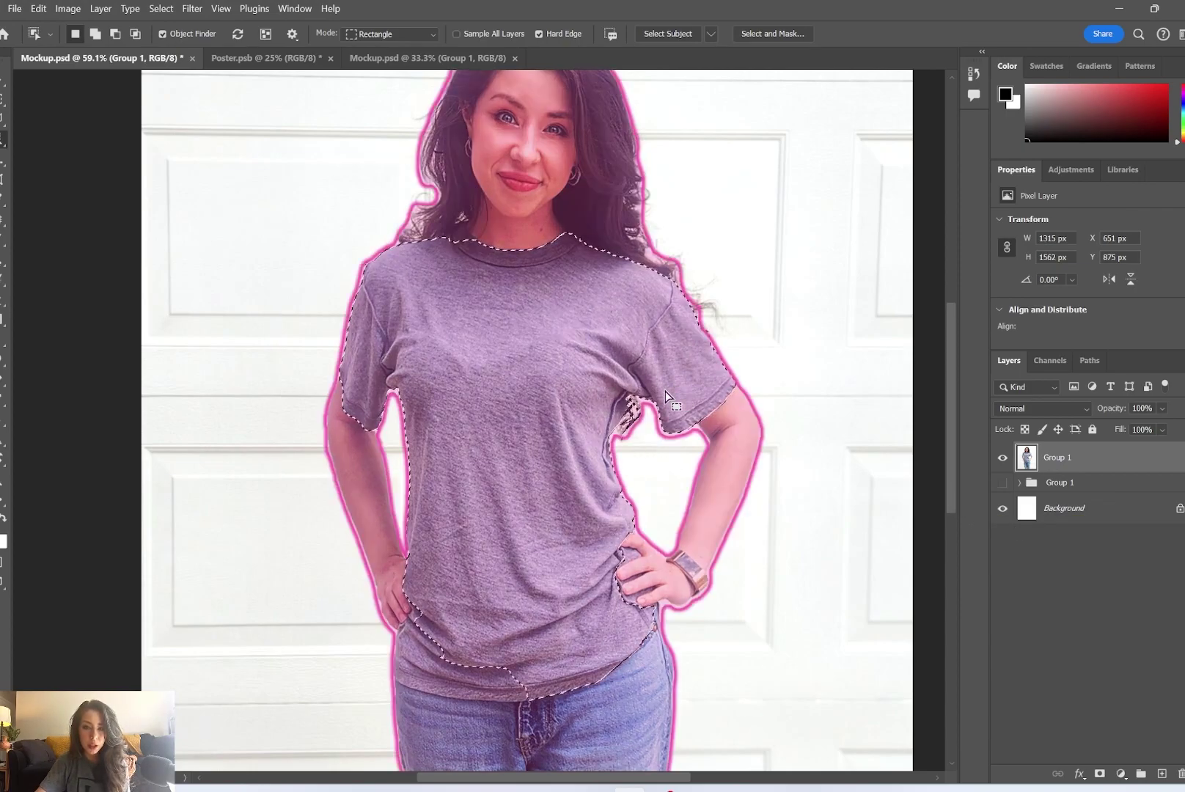
Add the shirt fabric between the thumb and index finger of the watch hand to the selection with the Lasso tool
{"action": "right_click", "coordinate": [3, 119]}
{"action": "left_click", "coordinate": [63, 118]}
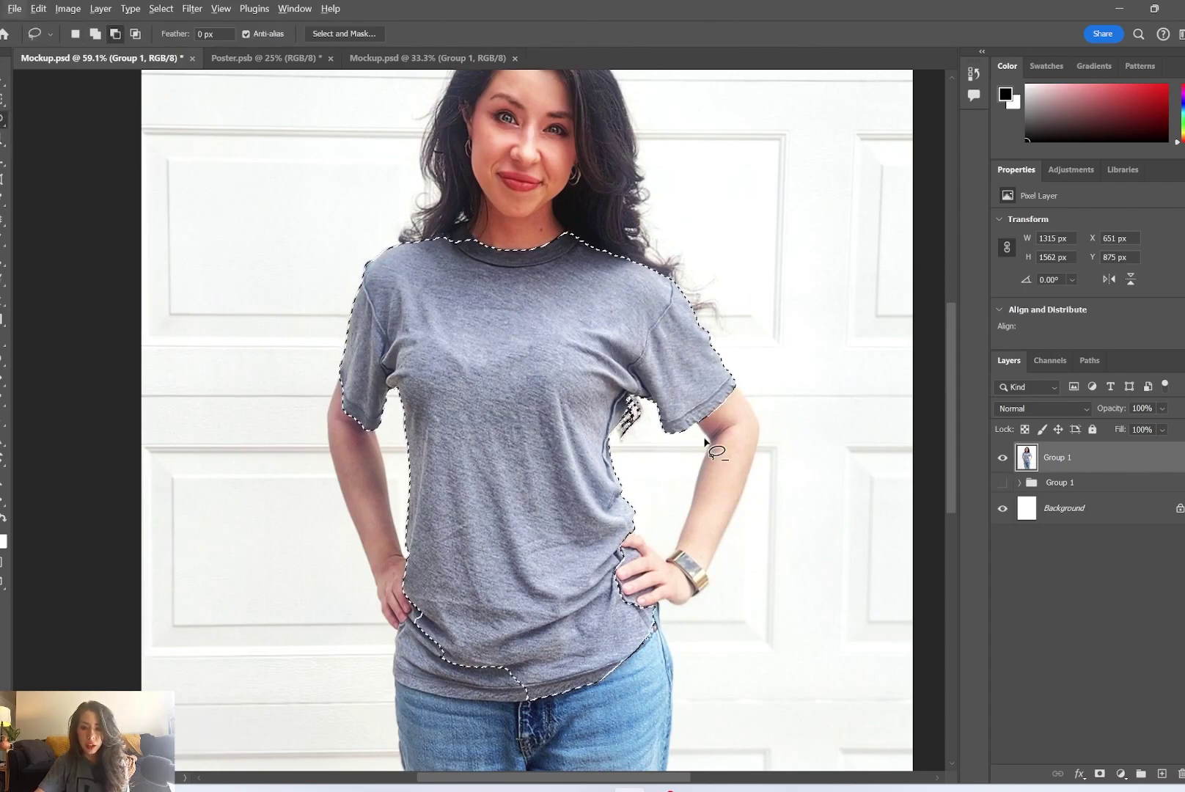
{"action": "scroll", "coordinate": [663, 441], "scroll_direction": "up", "scroll_amount": 5}
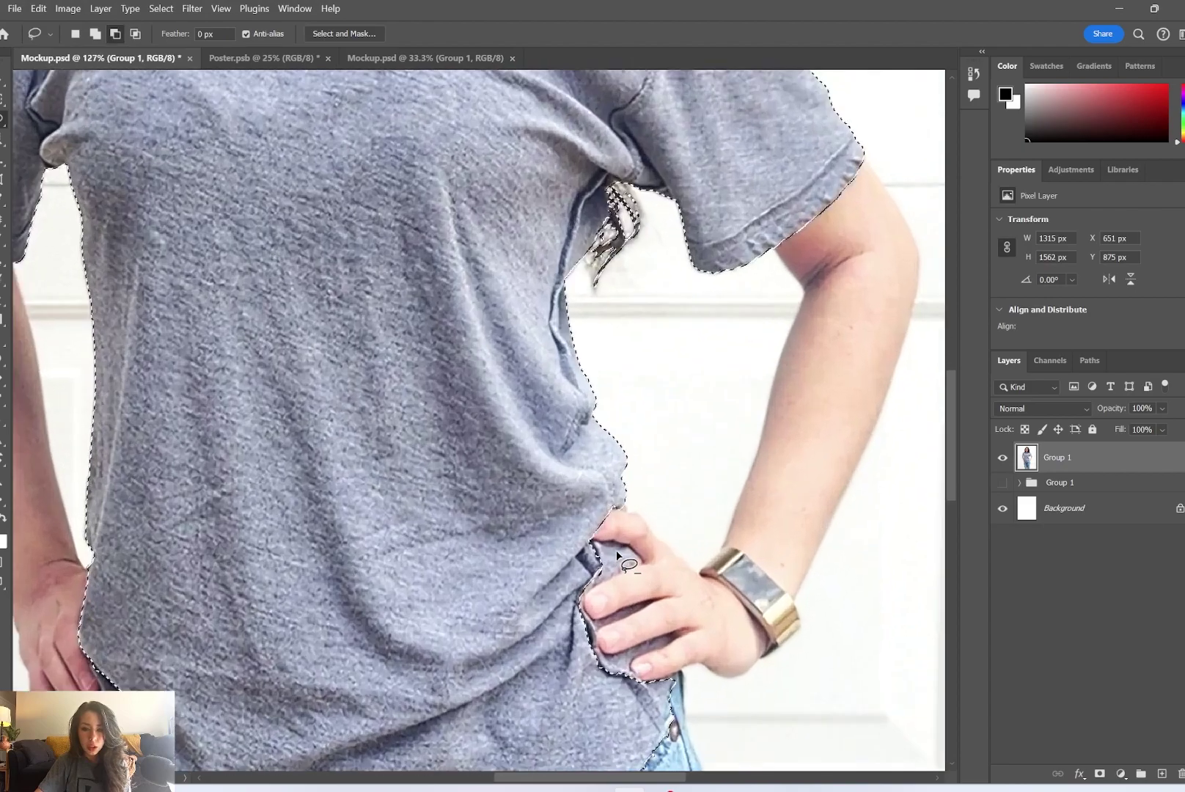
{"action": "scroll", "coordinate": [589, 534], "scroll_direction": "up", "scroll_amount": 1}
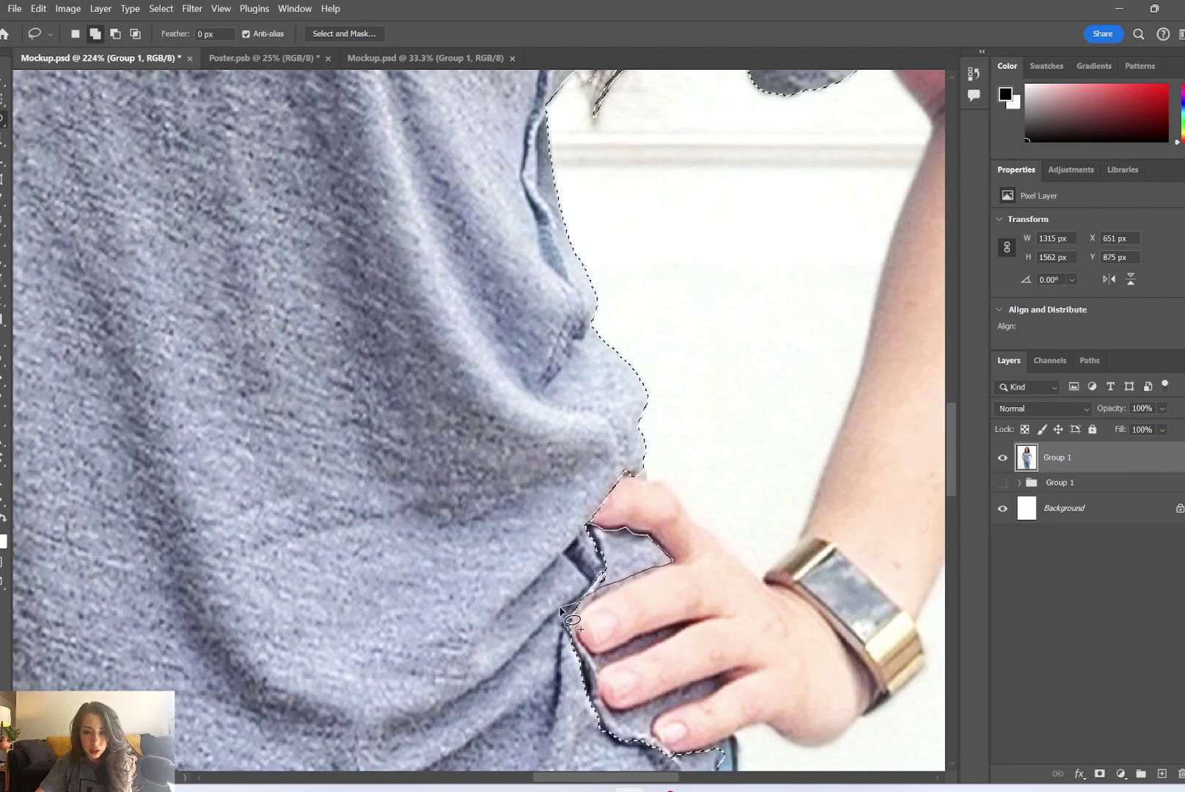
{"action": "scroll", "coordinate": [657, 574], "scroll_direction": "up", "scroll_amount": 1}
{"action": "scroll", "coordinate": [658, 575], "scroll_direction": "up", "scroll_amount": 3}
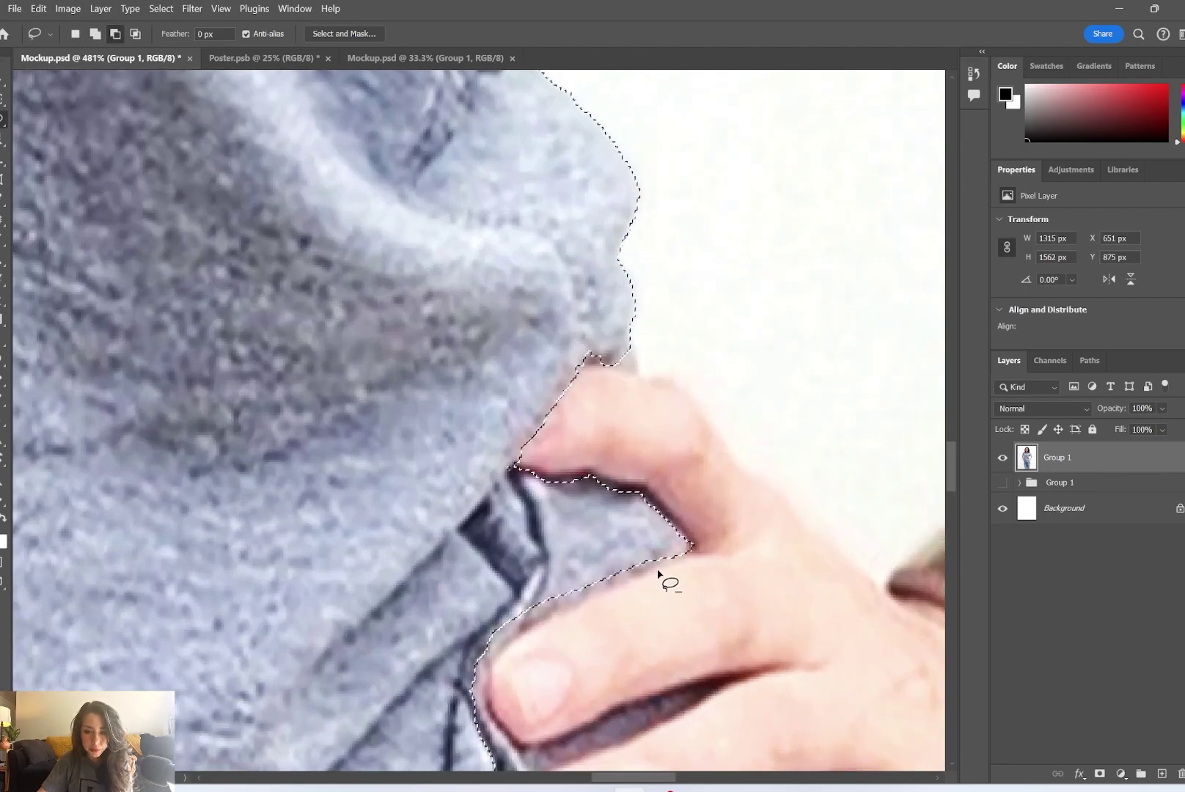
{"action": "mouse_move", "coordinate": [683, 563]}
{"action": "left_mouse_down"}
{"action": "mouse_move", "coordinate": [516, 629]}
{"action": "mouse_move", "coordinate": [440, 685]}
{"action": "mouse_move", "coordinate": [436, 749]}
{"action": "mouse_move", "coordinate": [383, 768]}
{"action": "mouse_move", "coordinate": [681, 562]}
{"action": "left_mouse_up"}
Refine the selection around the index and middle fingertips, excluding the skin and adding the strip of fabric between the two fingers
{"action": "scroll", "coordinate": [536, 514], "scroll_direction": "down", "scroll_amount": 5}
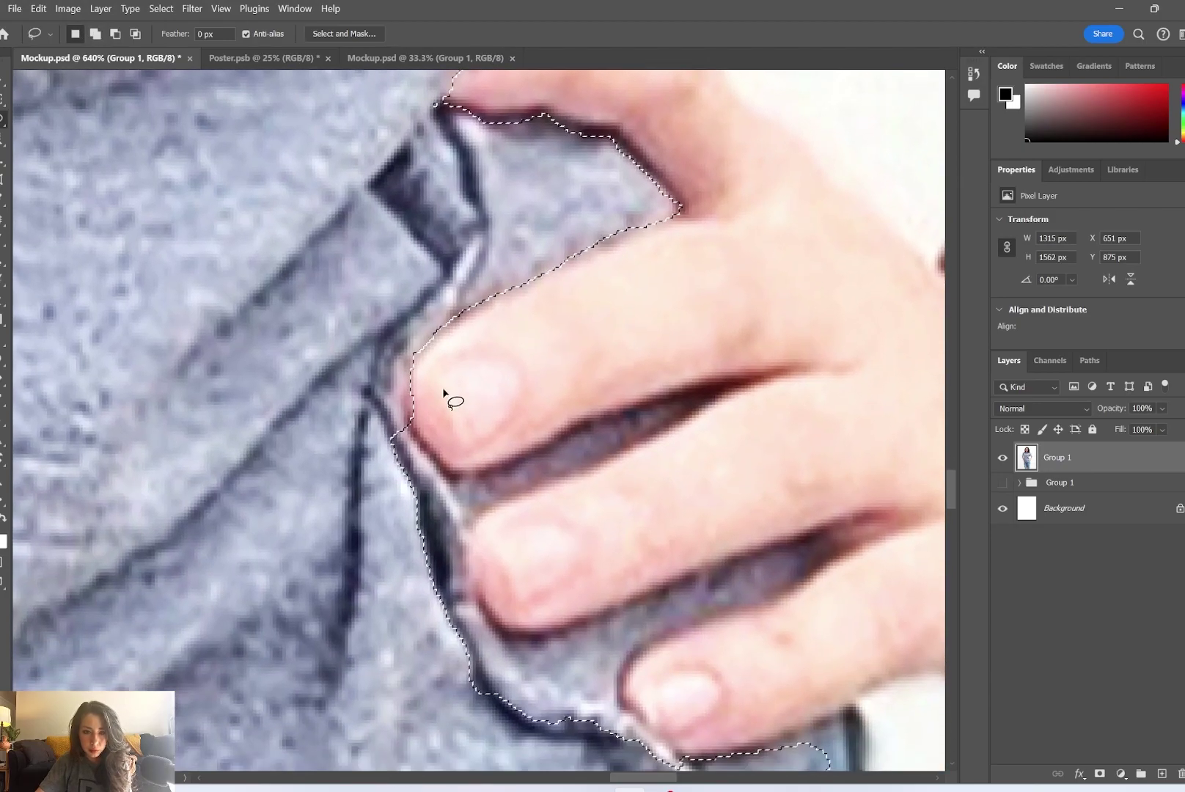
{"action": "mouse_move", "coordinate": [409, 385]}
{"action": "left_mouse_down"}
{"action": "mouse_move", "coordinate": [411, 424]}
{"action": "mouse_move", "coordinate": [458, 486]}
{"action": "mouse_move", "coordinate": [409, 581]}
{"action": "mouse_move", "coordinate": [349, 413]}
{"action": "left_mouse_up"}
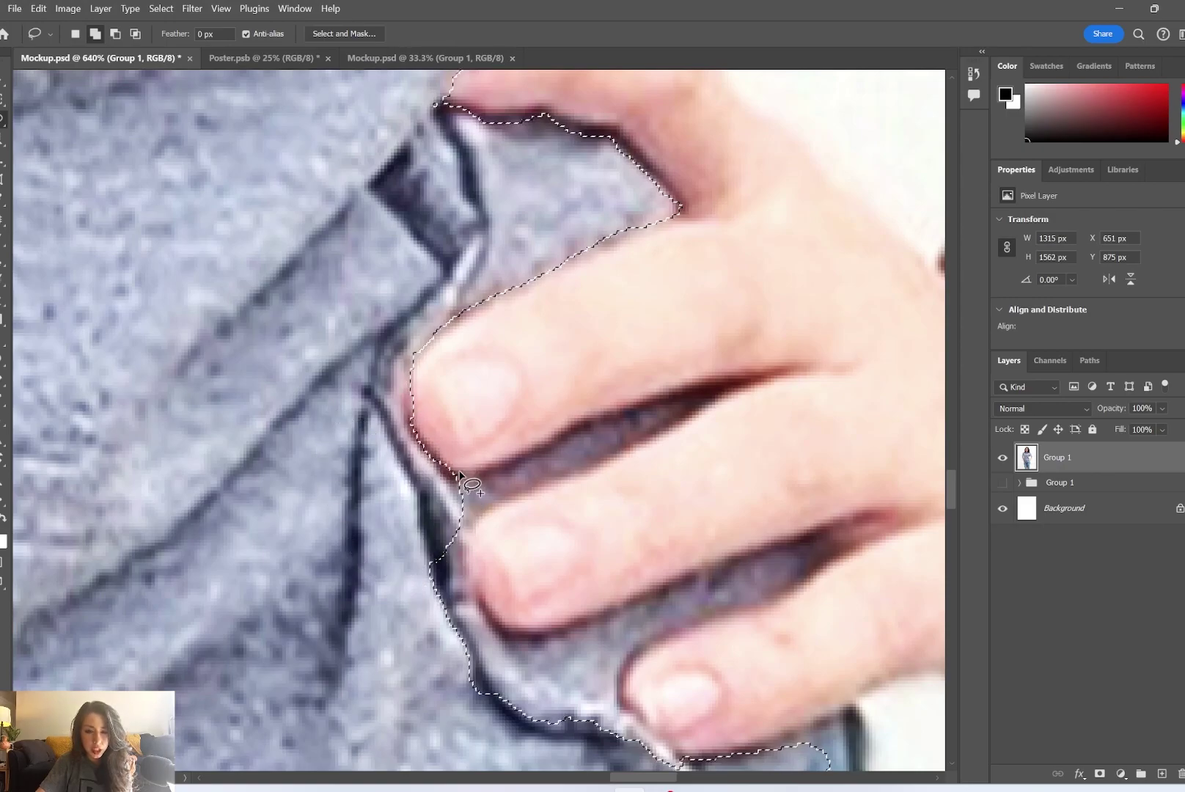
{"action": "mouse_move", "coordinate": [456, 475]}
{"action": "left_mouse_down"}
{"action": "mouse_move", "coordinate": [511, 465]}
{"action": "mouse_move", "coordinate": [643, 402]}
{"action": "mouse_move", "coordinate": [701, 390]}
{"action": "mouse_move", "coordinate": [711, 405]}
{"action": "mouse_move", "coordinate": [598, 472]}
{"action": "mouse_move", "coordinate": [476, 509]}
{"action": "mouse_move", "coordinate": [406, 497]}
{"action": "mouse_move", "coordinate": [455, 480]}
{"action": "mouse_move", "coordinate": [476, 529]}
{"action": "mouse_move", "coordinate": [470, 587]}
{"action": "mouse_move", "coordinate": [510, 644]}
{"action": "mouse_move", "coordinate": [449, 714]}
{"action": "mouse_move", "coordinate": [370, 521]}
{"action": "left_mouse_up"}
{"action": "left_click_drag", "start_coordinate": [620, 607], "coordinate": [588, 473]}
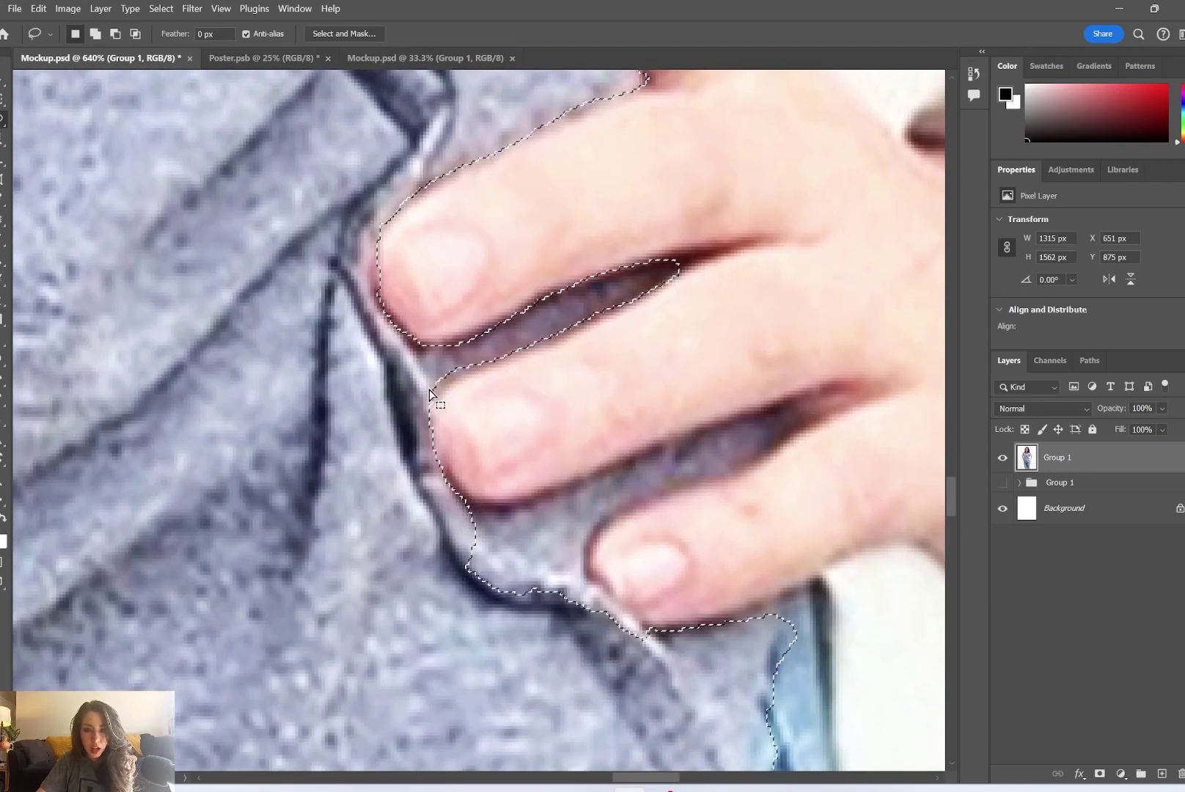
{"action": "left_click_drag", "start_coordinate": [427, 404], "coordinate": [459, 366]}
Add the fabric above the lowest visible finger to the selection and trim the jeans beneath the hand out of it
{"action": "mouse_move", "coordinate": [772, 407]}
{"action": "left_mouse_down"}
{"action": "mouse_move", "coordinate": [518, 506]}
{"action": "mouse_move", "coordinate": [772, 407]}
{"action": "left_mouse_up"}
{"action": "left_click_drag", "start_coordinate": [572, 668], "coordinate": [466, 463]}
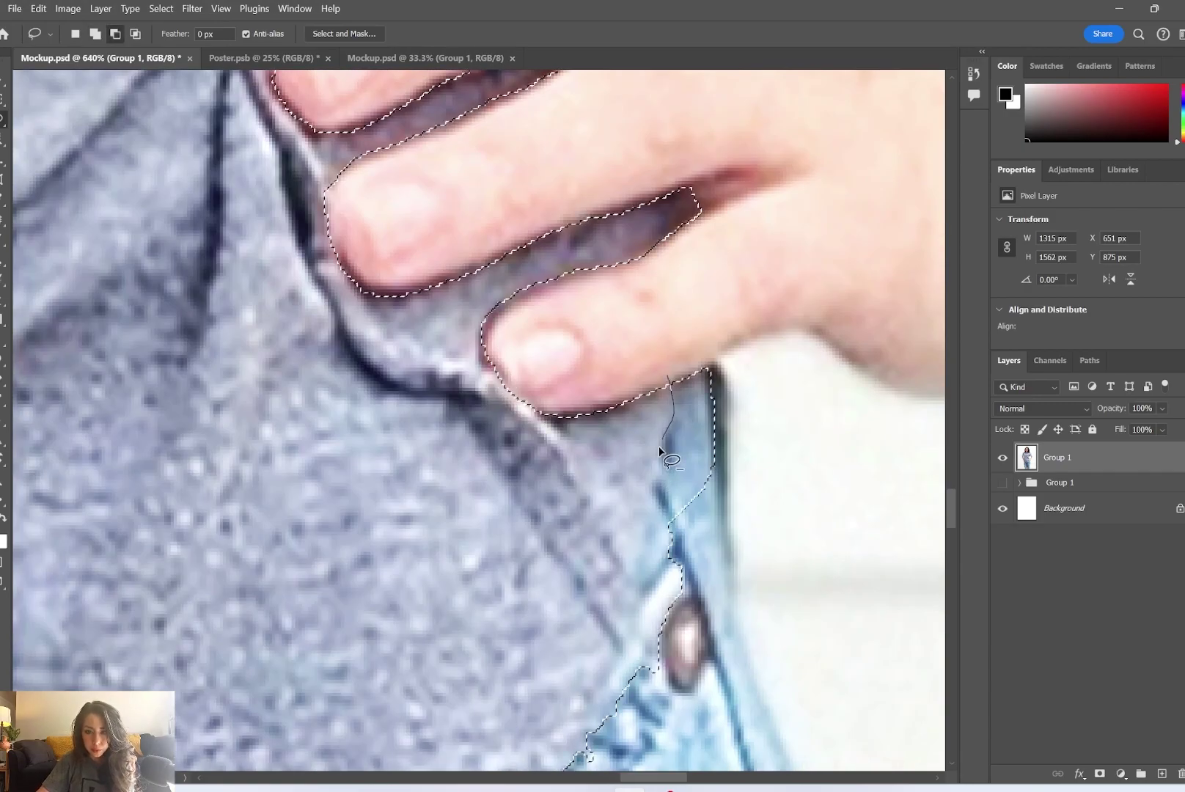
{"action": "left_click_drag", "start_coordinate": [612, 765], "coordinate": [644, 396]}
{"action": "left_click_drag", "start_coordinate": [235, 722], "coordinate": [748, 319]}
{"action": "scroll", "coordinate": [569, 451], "scroll_direction": "down", "scroll_amount": 7}
{"action": "left_click_drag", "start_coordinate": [184, 440], "coordinate": [880, 480]}
{"action": "mouse_move", "coordinate": [487, 302]}
{"action": "left_mouse_down"}
{"action": "mouse_move", "coordinate": [271, 236]}
{"action": "mouse_move", "coordinate": [724, 403]}
{"action": "left_mouse_up"}
{"action": "left_click_drag", "start_coordinate": [497, 235], "coordinate": [514, 457]}
Rotate the canvas and extend the selection over the missing part of the shirt's hem beside the jeans
{"action": "scroll", "coordinate": [368, 367], "scroll_direction": "up", "scroll_amount": 7}
{"action": "mouse_move", "coordinate": [356, 317]}
{"action": "left_mouse_down"}
{"action": "mouse_move", "coordinate": [310, 227]}
{"action": "mouse_move", "coordinate": [661, 397]}
{"action": "mouse_move", "coordinate": [600, 220]}
{"action": "left_mouse_up"}
{"action": "scroll", "coordinate": [357, 212], "scroll_direction": "down", "scroll_amount": 2}
{"action": "key", "text": "r"}
{"action": "key", "text": "l"}
{"action": "left_click_drag", "start_coordinate": [675, 327], "coordinate": [605, 432]}
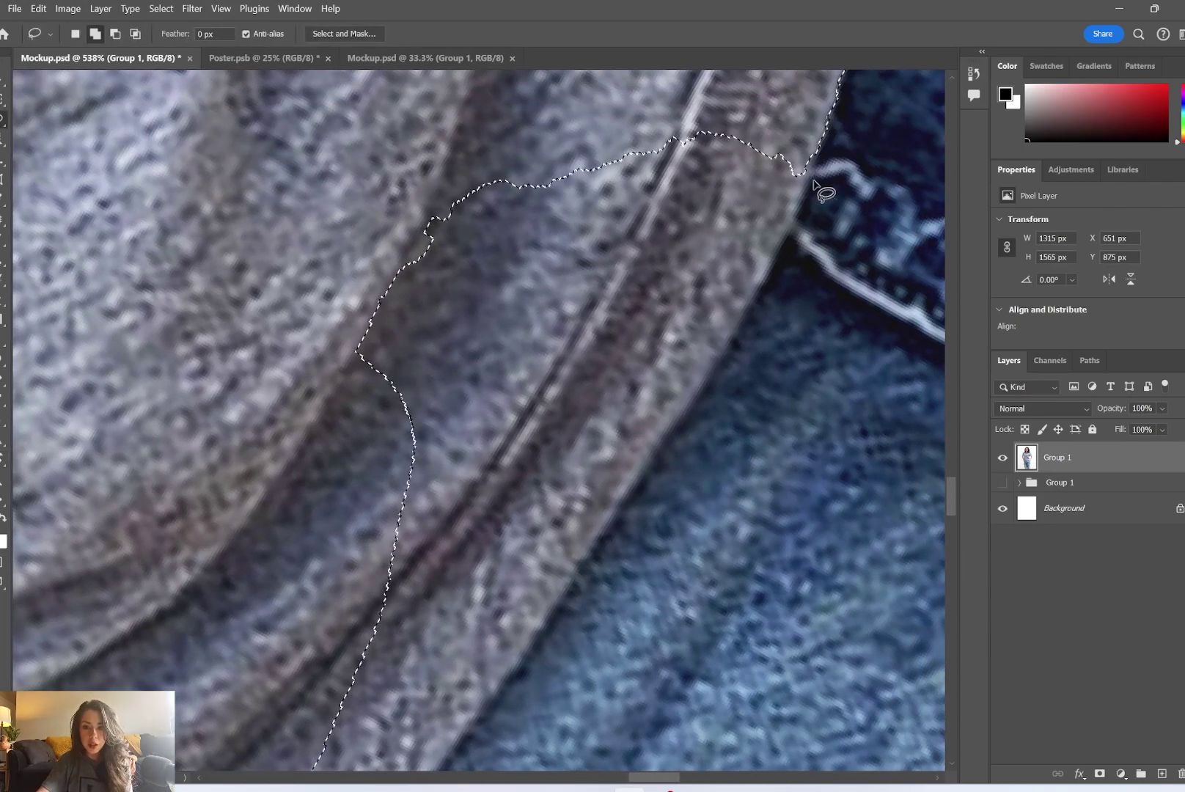
{"action": "mouse_move", "coordinate": [819, 146]}
{"action": "left_mouse_down"}
{"action": "mouse_move", "coordinate": [792, 260]}
{"action": "mouse_move", "coordinate": [555, 147]}
{"action": "left_mouse_up"}
{"action": "scroll", "coordinate": [759, 177], "scroll_direction": "down", "scroll_amount": 2}
{"action": "left_click_drag", "start_coordinate": [759, 178], "coordinate": [481, 141]}
{"action": "left_click_drag", "start_coordinate": [561, 347], "coordinate": [807, 59]}
{"action": "left_click_drag", "start_coordinate": [587, 447], "coordinate": [540, 493]}
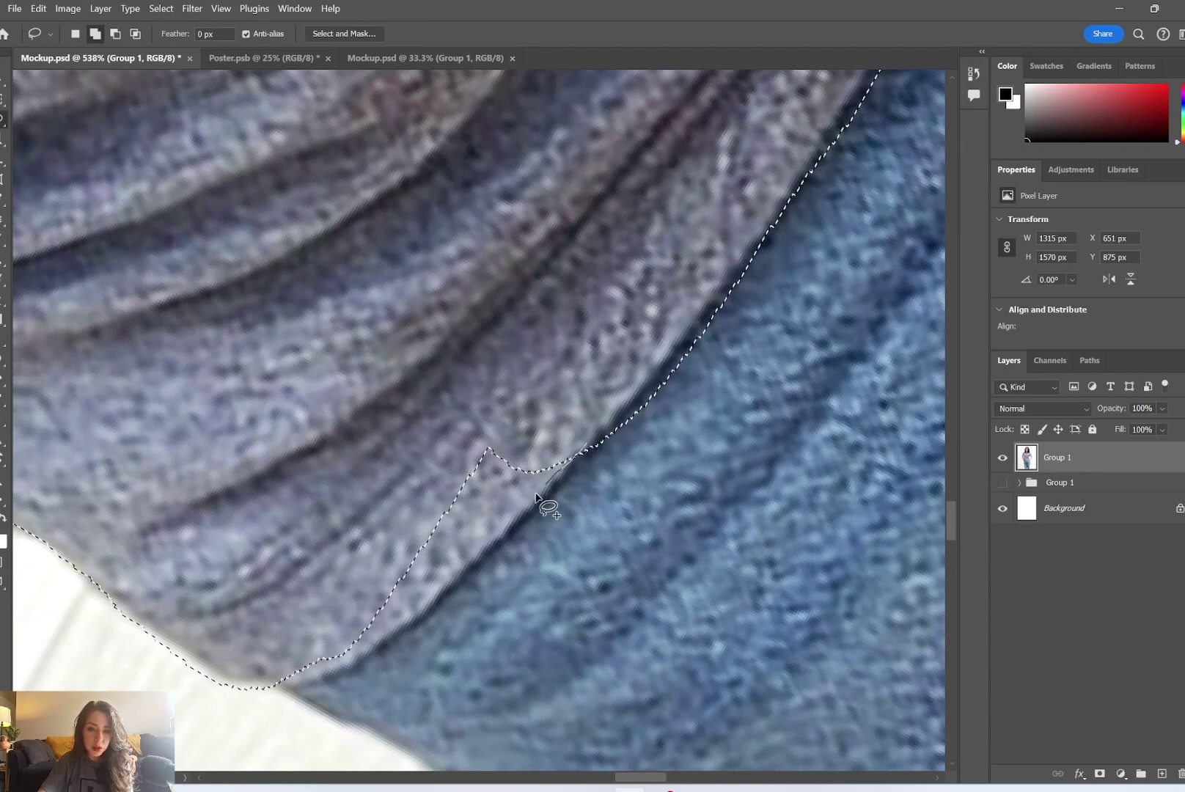
Fill the remaining gap and smooth the selection edge along the hem where the shirt meets the jeans
{"action": "mouse_move", "coordinate": [367, 632]}
{"action": "left_mouse_down"}
{"action": "mouse_move", "coordinate": [571, 305]}
{"action": "mouse_move", "coordinate": [563, 458]}
{"action": "left_mouse_up"}
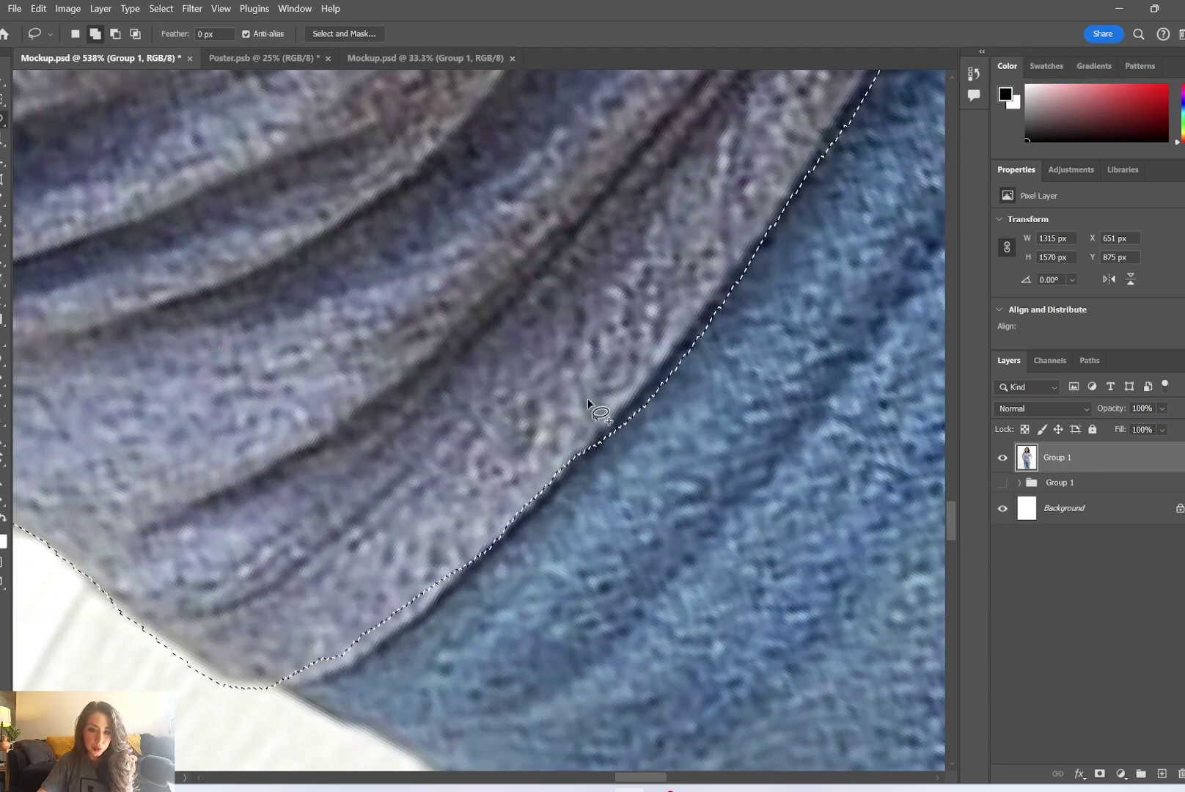
{"action": "mouse_move", "coordinate": [569, 451]}
{"action": "left_mouse_down"}
{"action": "mouse_move", "coordinate": [506, 528]}
{"action": "mouse_move", "coordinate": [448, 551]}
{"action": "left_mouse_up"}
{"action": "mouse_move", "coordinate": [537, 431]}
{"action": "left_mouse_down"}
{"action": "mouse_move", "coordinate": [456, 569]}
{"action": "mouse_move", "coordinate": [375, 631]}
{"action": "mouse_move", "coordinate": [258, 682]}
{"action": "mouse_move", "coordinate": [283, 681]}
{"action": "left_mouse_up"}
{"action": "key", "text": "r"}
{"action": "left_click", "coordinate": [231, 35]}
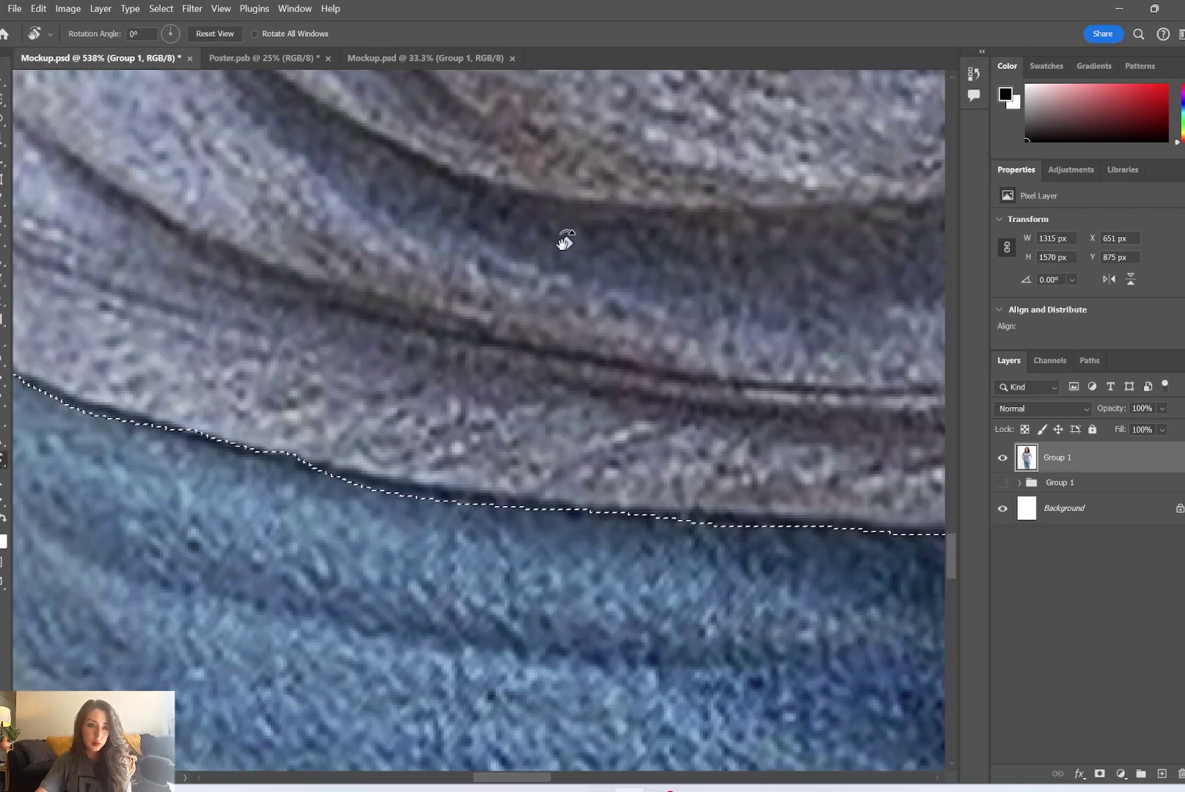
{"action": "key", "text": "l"}
{"action": "left_click_drag", "start_coordinate": [605, 523], "coordinate": [286, 476]}
{"action": "left_click_drag", "start_coordinate": [689, 486], "coordinate": [773, 487]}
{"action": "left_click_drag", "start_coordinate": [176, 426], "coordinate": [753, 477]}
Refine the selection around the fingers of the other hand and along the lower side of the shirt
{"action": "left_click_drag", "start_coordinate": [134, 235], "coordinate": [273, 741]}
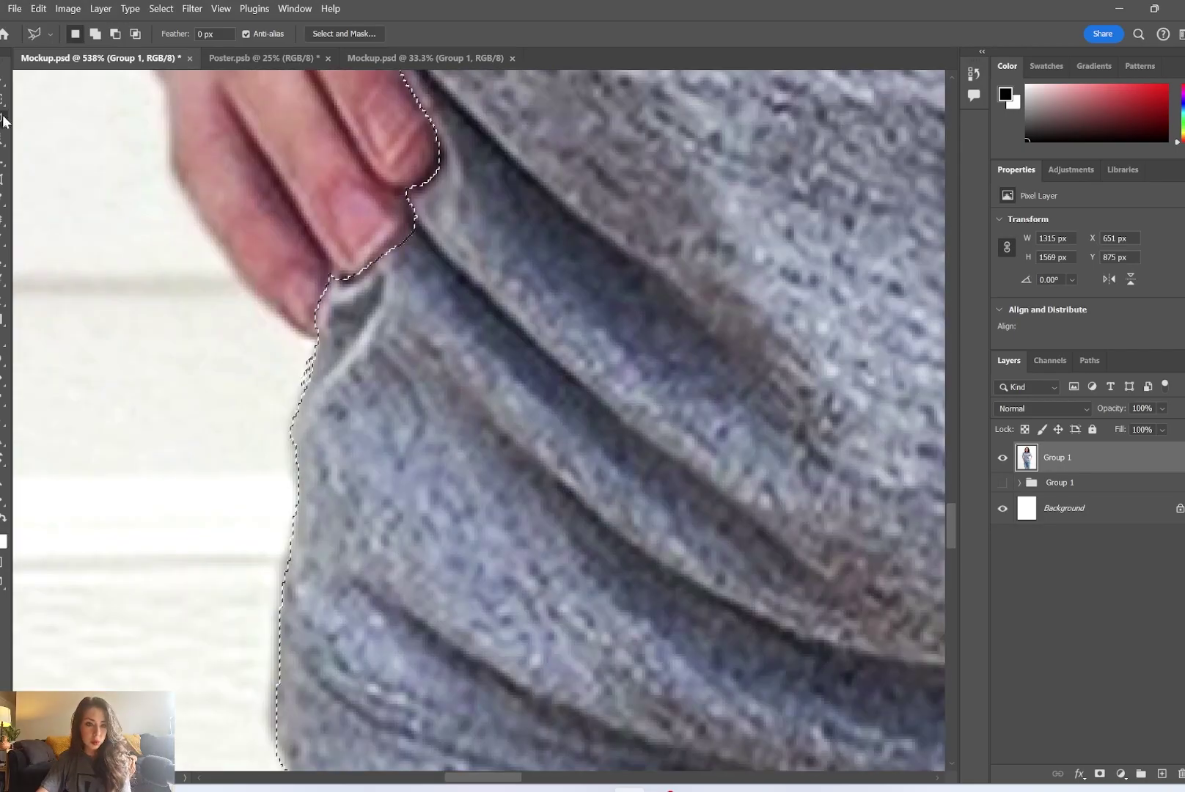
{"action": "left_click_drag", "start_coordinate": [273, 220], "coordinate": [280, 741]}
{"action": "left_click_drag", "start_coordinate": [411, 184], "coordinate": [367, 719]}
{"action": "left_click_drag", "start_coordinate": [836, 381], "coordinate": [113, 334]}
{"action": "left_click_drag", "start_coordinate": [15, 191], "coordinate": [169, 304]}
{"action": "left_click_drag", "start_coordinate": [121, 238], "coordinate": [192, 319]}
{"action": "left_click_drag", "start_coordinate": [866, 293], "coordinate": [162, 378]}
Correct the rest of the shirt selection, removing the hair under the sleeve and including the full top of the collar
{"action": "mouse_move", "coordinate": [266, 366]}
{"action": "left_mouse_down"}
{"action": "mouse_move", "coordinate": [392, 362]}
{"action": "mouse_move", "coordinate": [294, 367]}
{"action": "left_mouse_up"}
{"action": "left_click_drag", "start_coordinate": [829, 624], "coordinate": [337, 410]}
{"action": "left_click_drag", "start_coordinate": [778, 696], "coordinate": [294, 146]}
{"action": "left_click_drag", "start_coordinate": [624, 696], "coordinate": [557, 146]}
{"action": "scroll", "coordinate": [590, 523], "scroll_direction": "down", "scroll_amount": 6}
{"action": "left_click_drag", "start_coordinate": [367, 557], "coordinate": [746, 470]}
{"action": "left_click_drag", "start_coordinate": [529, 373], "coordinate": [476, 534]}
{"action": "left_click_drag", "start_coordinate": [522, 373], "coordinate": [412, 624]}
{"action": "scroll", "coordinate": [597, 498], "scroll_direction": "down", "scroll_amount": 18}
{"action": "left_click_drag", "start_coordinate": [609, 502], "coordinate": [570, 411]}
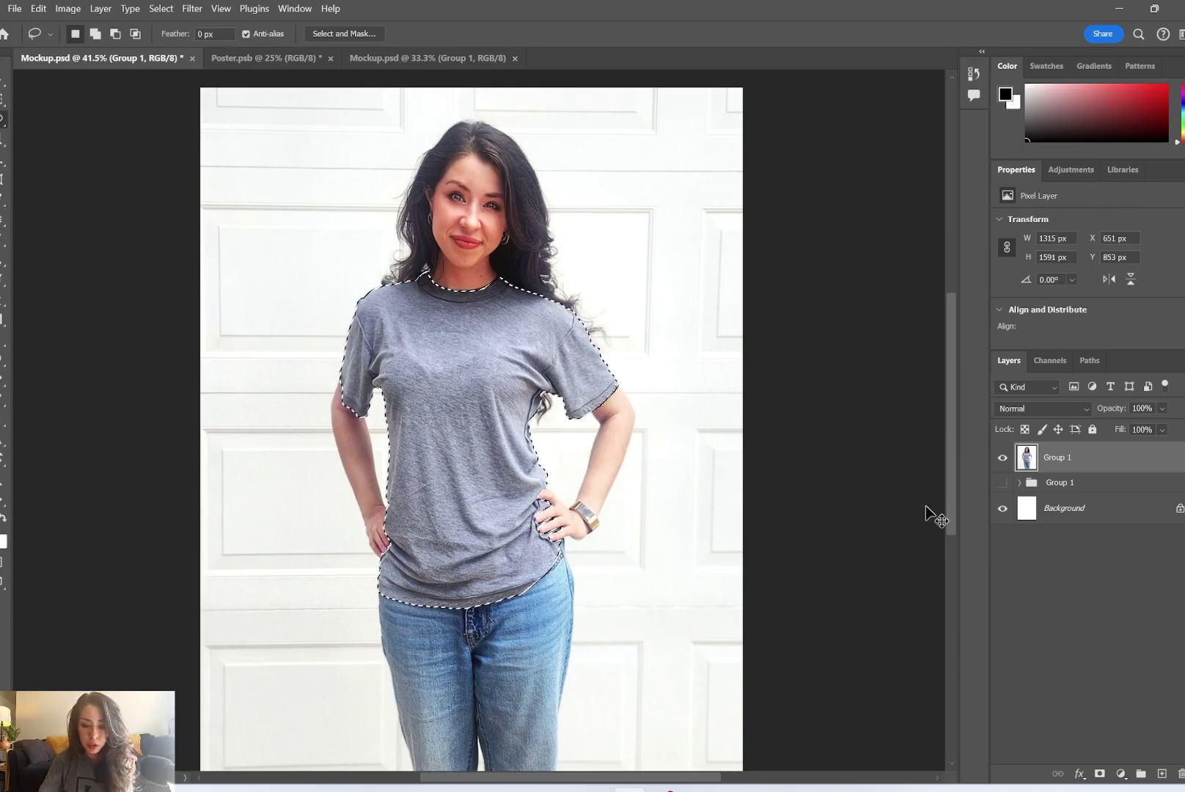
Copy the selected shirt onto its own layer and hide the merged photo layer to check the cutout
{"action": "key", "text": "ctrl+j"}
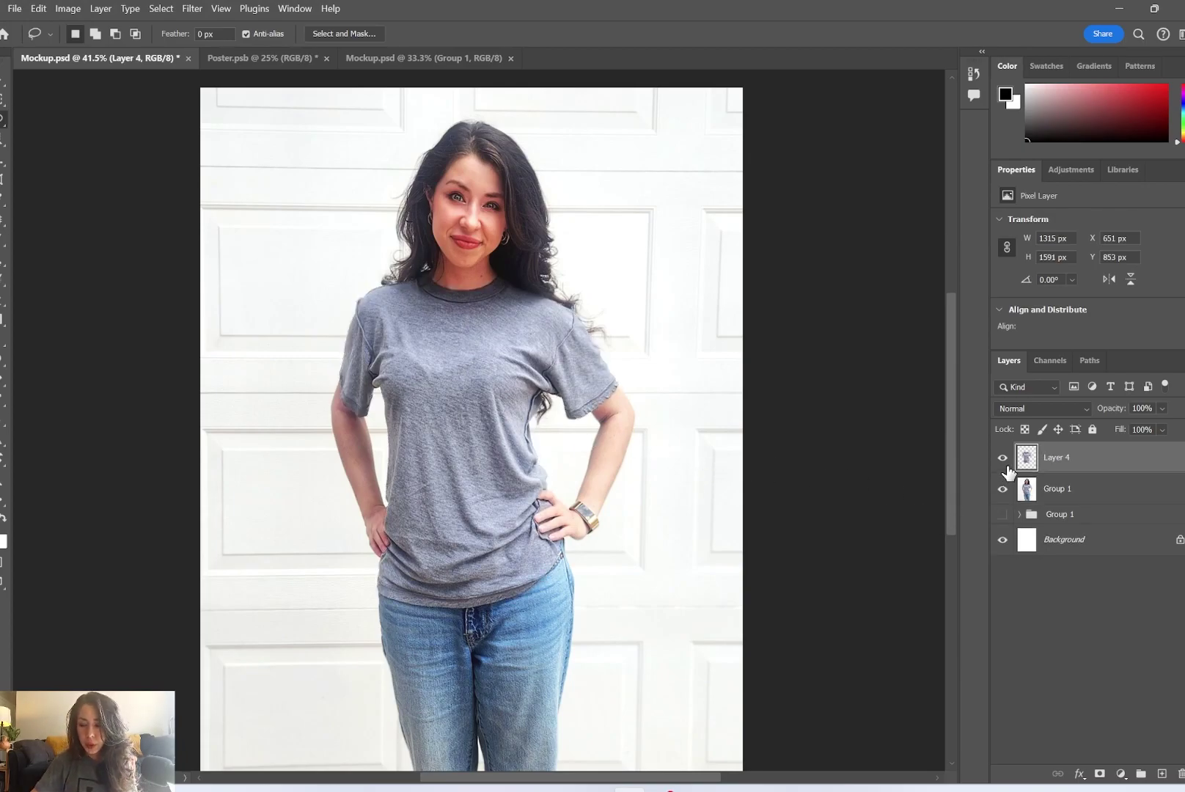
{"action": "left_click", "coordinate": [1003, 491]}
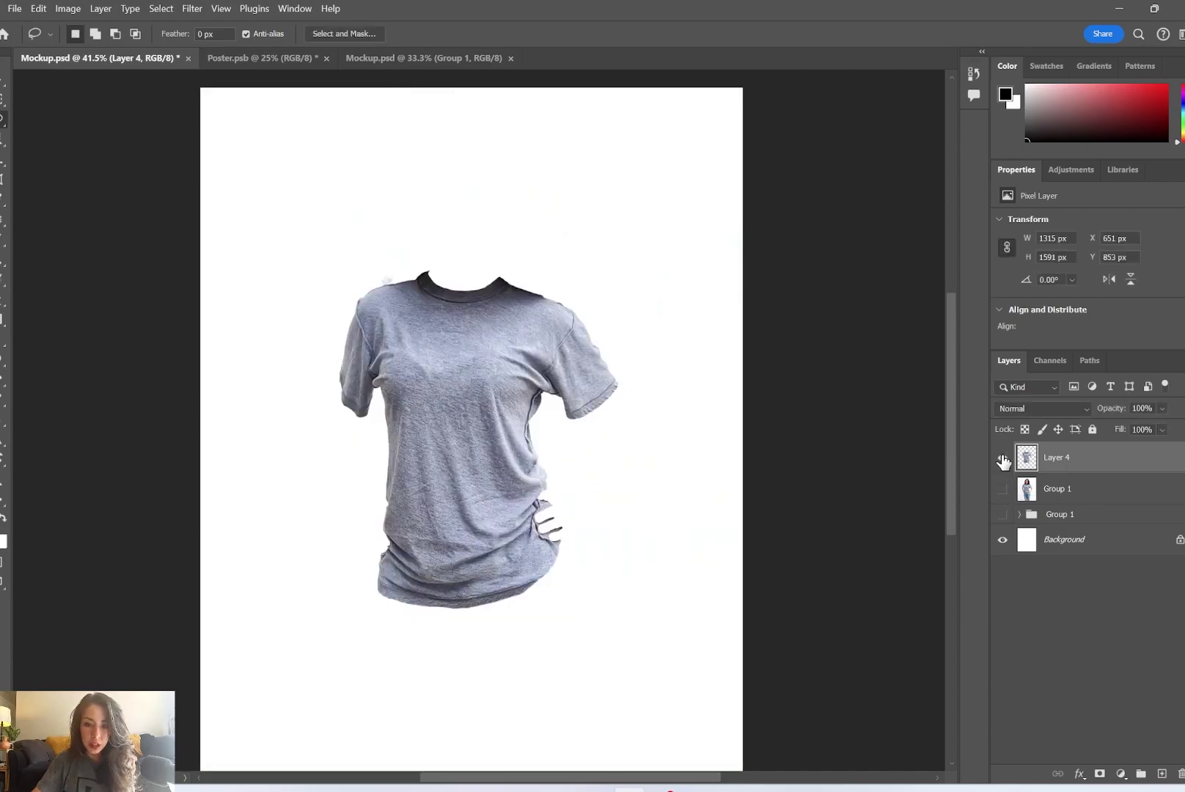
{"action": "left_click", "coordinate": [1003, 459]}
{"action": "left_click", "coordinate": [1002, 459]}
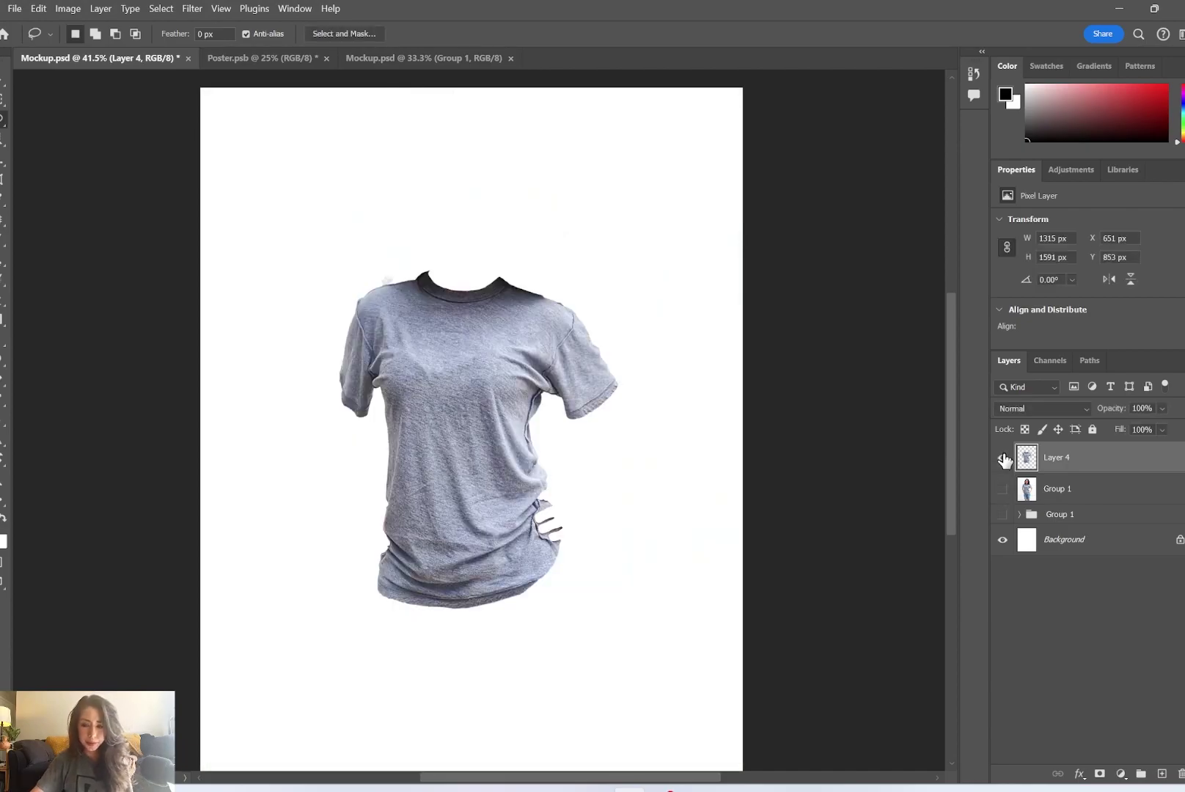
Delete the stray grey remnants above the shirt's shoulder on the cutout layer and check the remaining edges
{"action": "scroll", "coordinate": [385, 268], "scroll_direction": "up", "scroll_amount": 5}
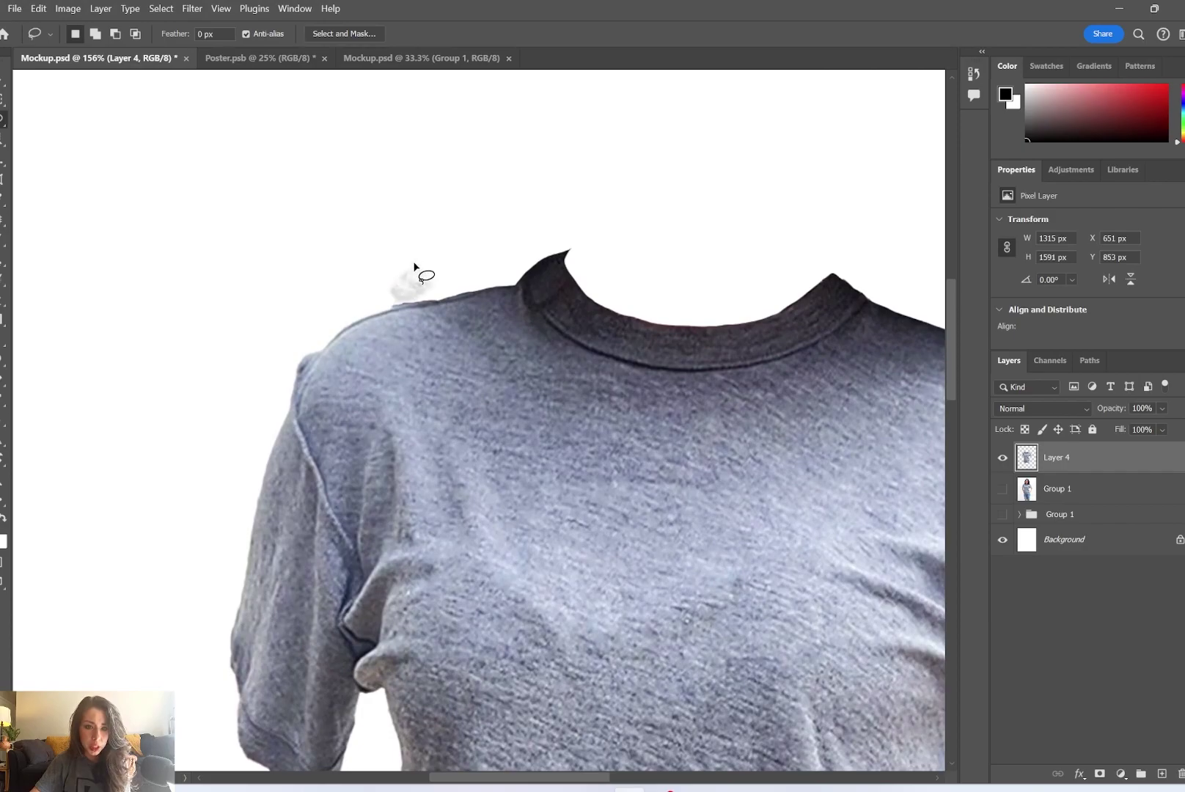
{"action": "mouse_move", "coordinate": [432, 298]}
{"action": "left_mouse_down"}
{"action": "mouse_move", "coordinate": [392, 306]}
{"action": "mouse_move", "coordinate": [364, 232]}
{"action": "mouse_move", "coordinate": [444, 235]}
{"action": "mouse_move", "coordinate": [455, 284]}
{"action": "left_mouse_up"}
{"action": "key", "text": "Delete"}
{"action": "key", "text": "ctrl+d"}
{"action": "mouse_move", "coordinate": [389, 311]}
{"action": "left_mouse_down"}
{"action": "mouse_move", "coordinate": [431, 310]}
{"action": "mouse_move", "coordinate": [362, 285]}
{"action": "left_mouse_up"}
{"action": "key", "text": "Delete"}
{"action": "key", "text": "ctrl+d"}
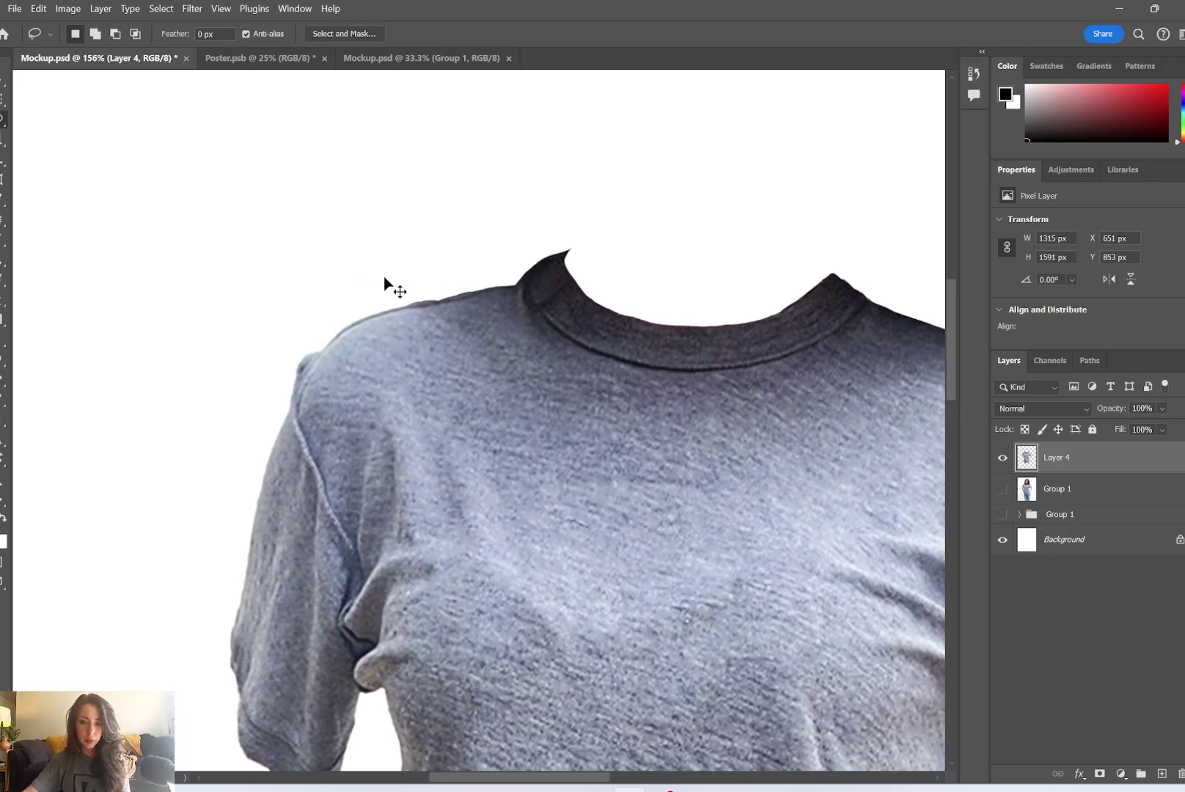
{"action": "left_click_drag", "start_coordinate": [586, 352], "coordinate": [333, 321]}
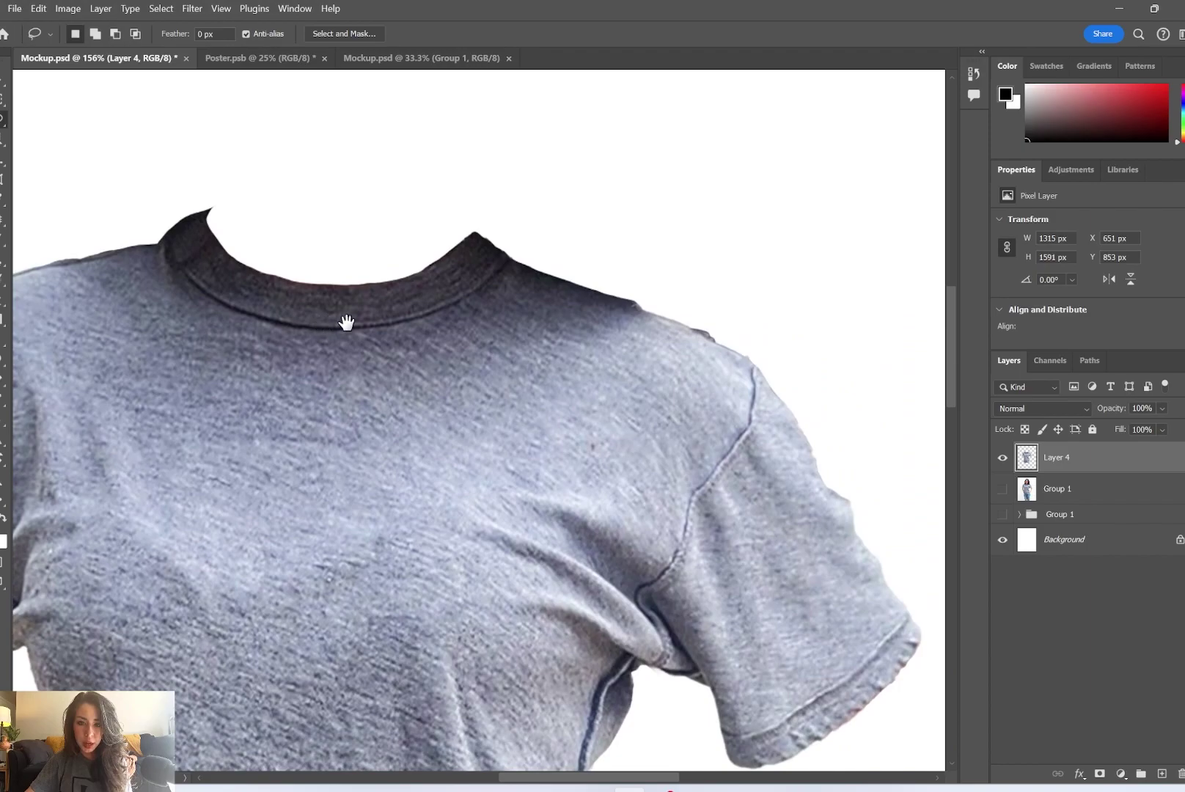
{"action": "scroll", "coordinate": [707, 411], "scroll_direction": "down", "scroll_amount": 13}
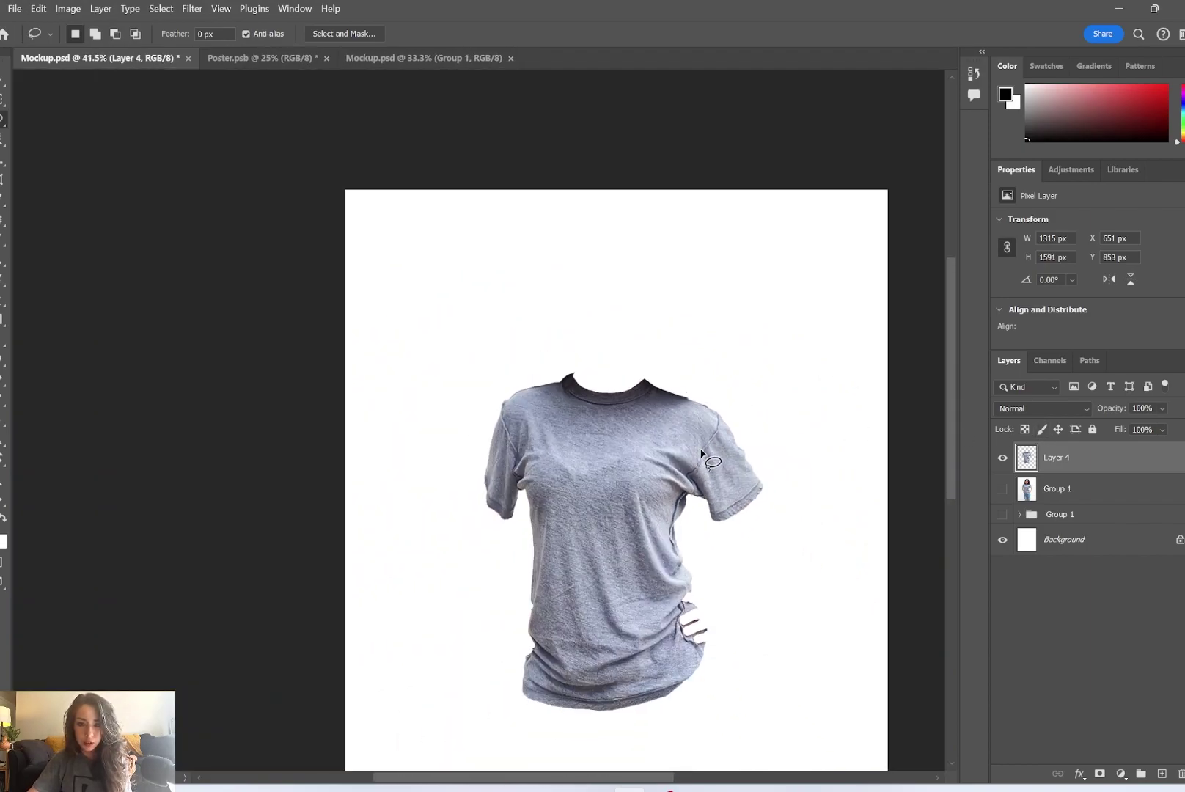
{"action": "left_click_drag", "start_coordinate": [661, 487], "coordinate": [595, 417]}
{"action": "scroll", "coordinate": [639, 553], "scroll_direction": "up", "scroll_amount": 4}
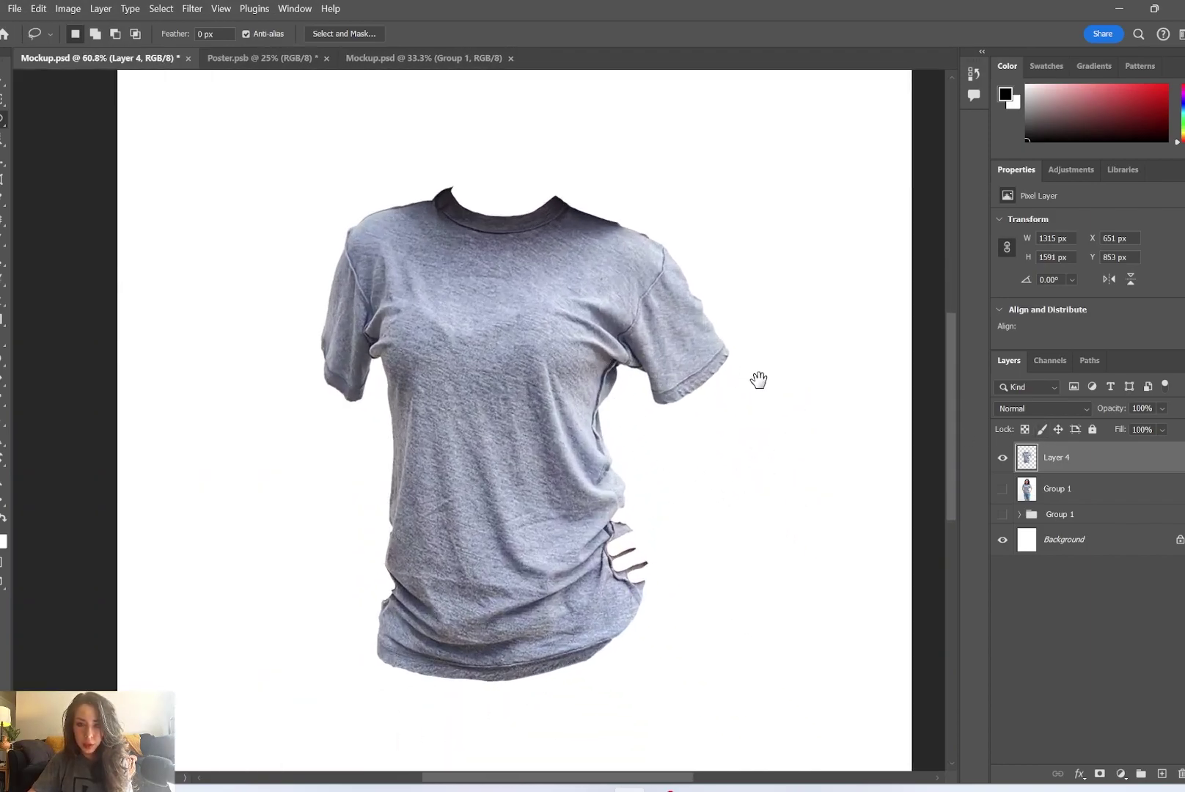
Show the merged photo layer again and rename the shirt cutout layer to "Shirt"
{"action": "left_click", "coordinate": [1003, 488]}
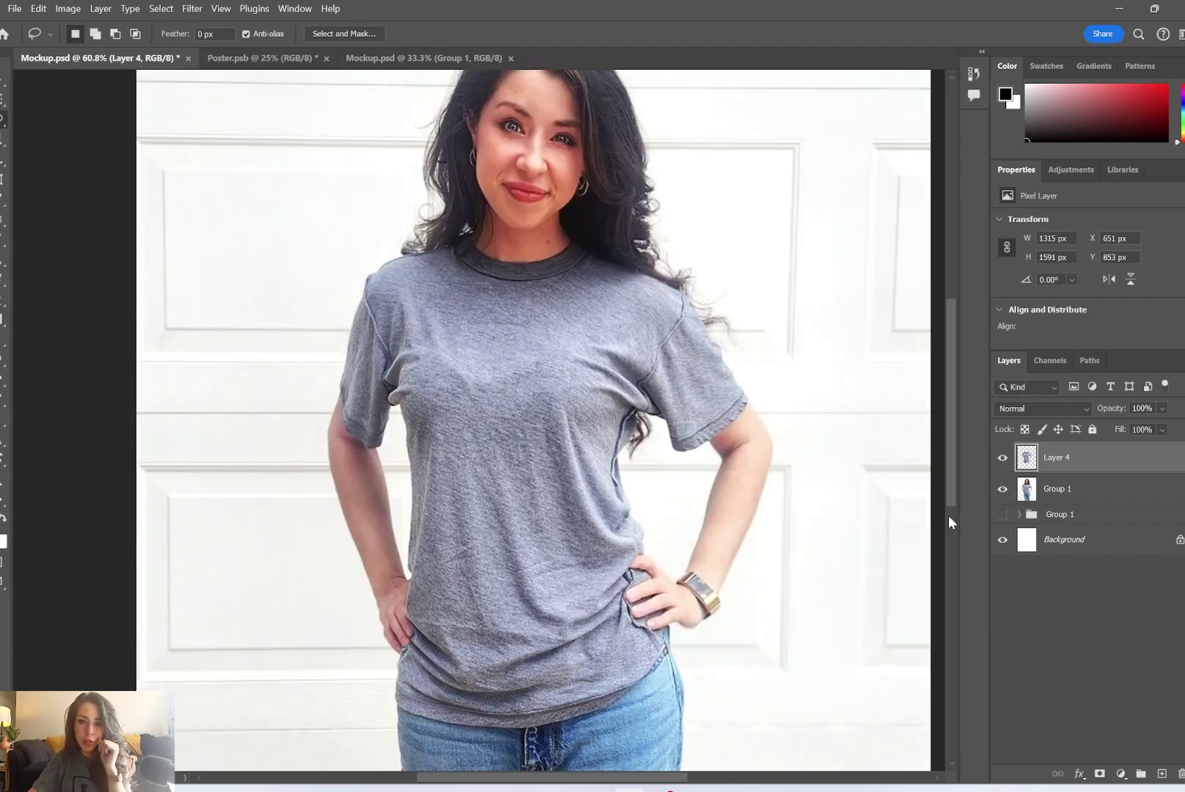
{"action": "double_click", "coordinate": [1054, 459]}
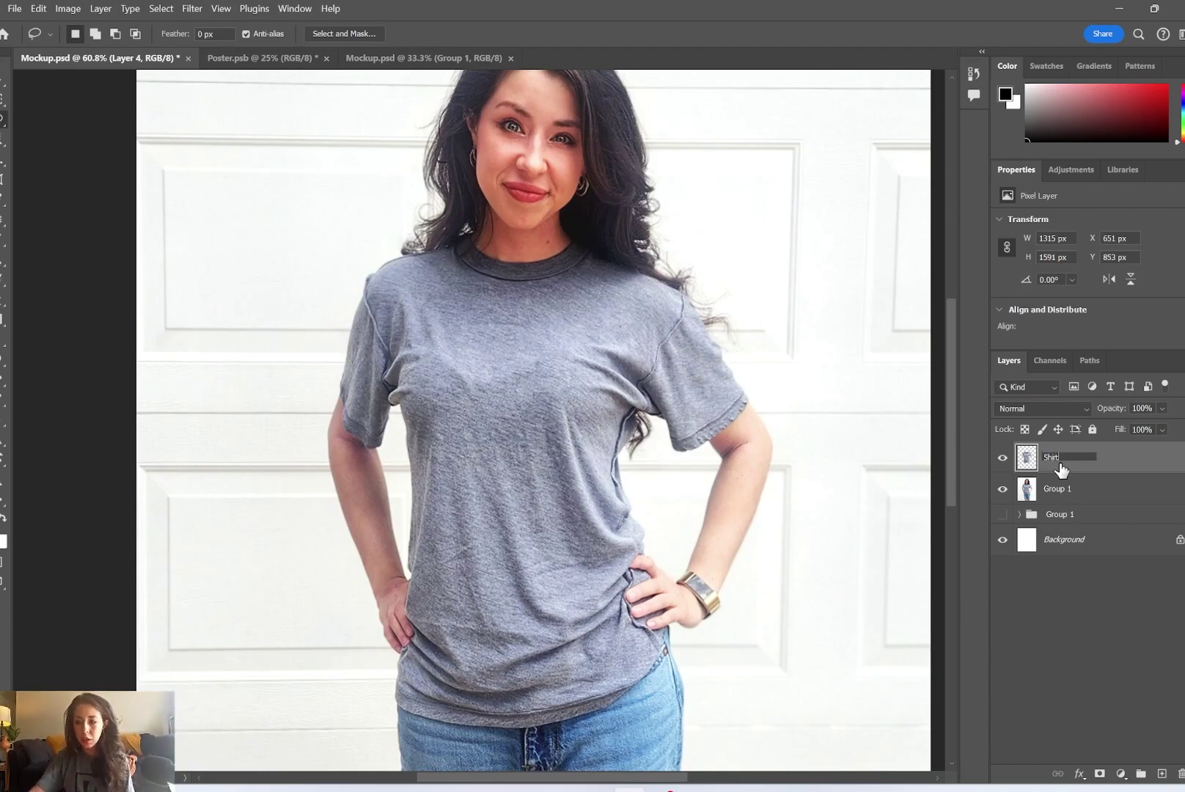
{"action": "type", "text": "Shirt"}
{"action": "left_click", "coordinate": [1127, 470]}
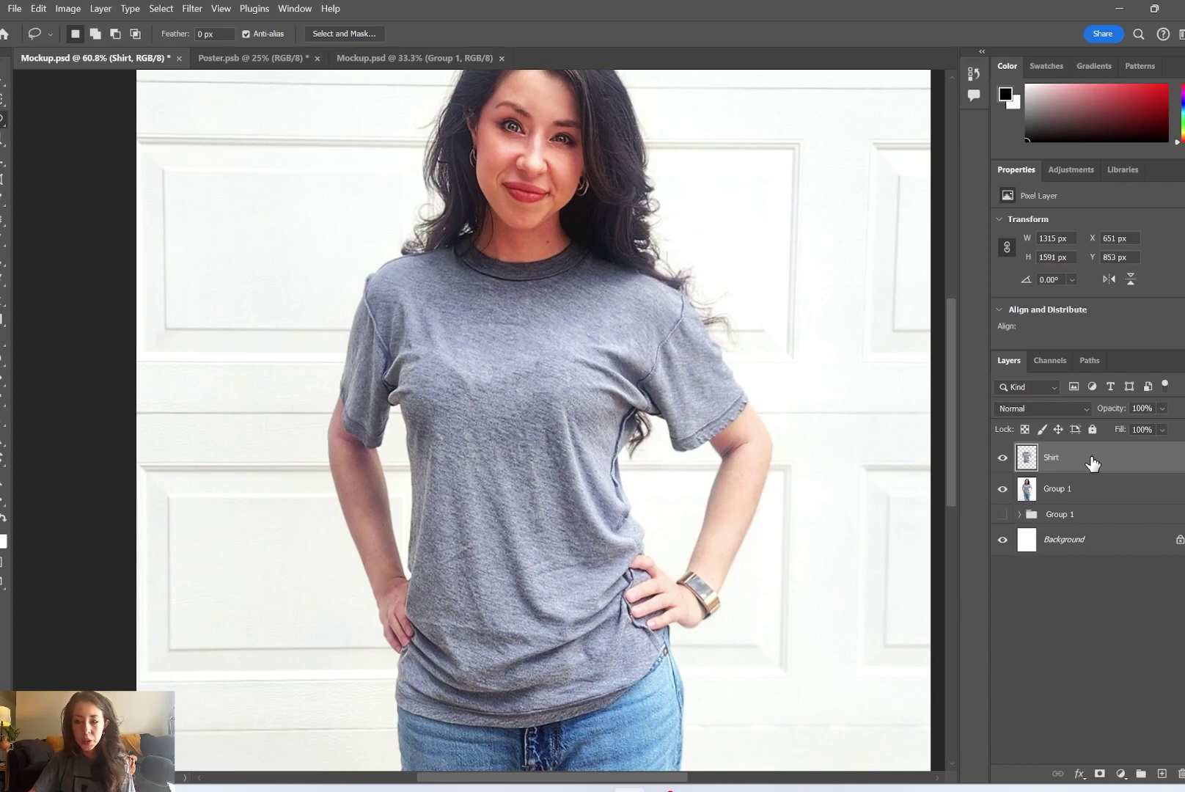
Apply a Levels adjustment to the Shirt layer with input shadows at 56, midtones at 1.14 and highlights at 230
{"action": "left_click", "coordinate": [1071, 171]}
{"action": "scroll", "coordinate": [1084, 242], "scroll_direction": "down", "scroll_amount": 5}
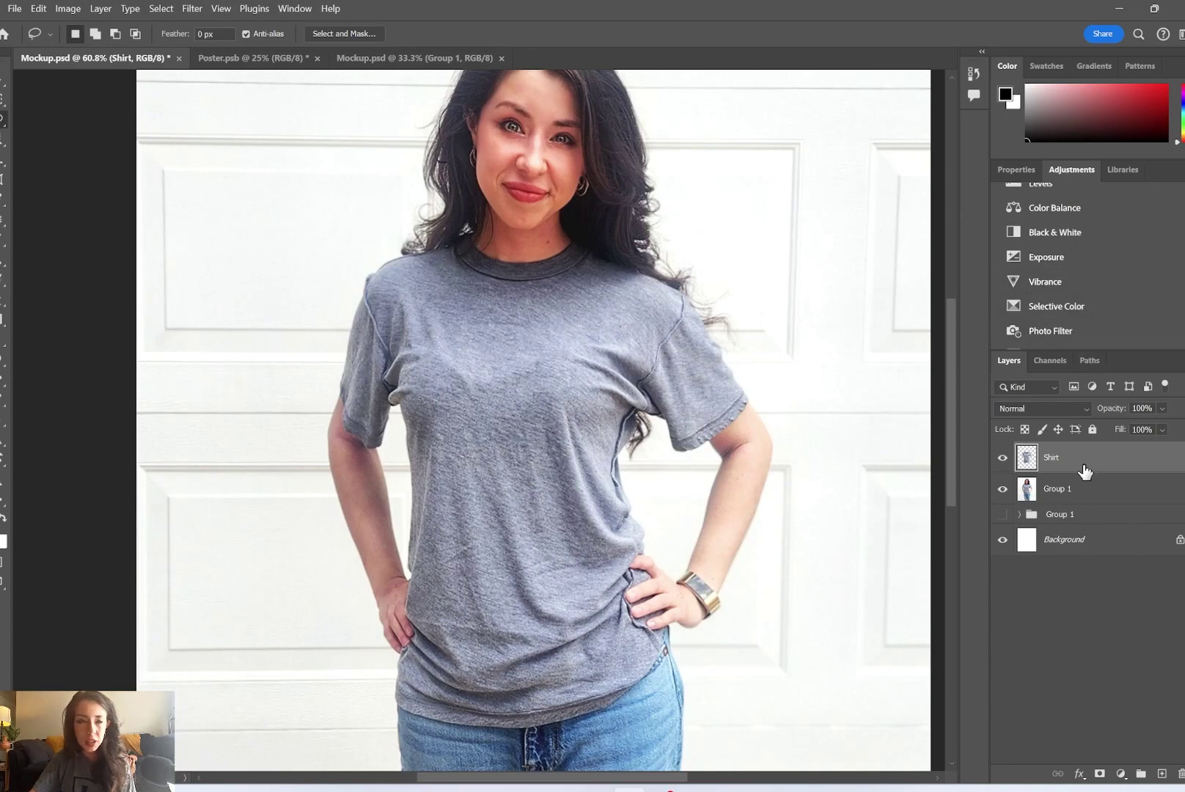
{"action": "left_click", "coordinate": [67, 9]}
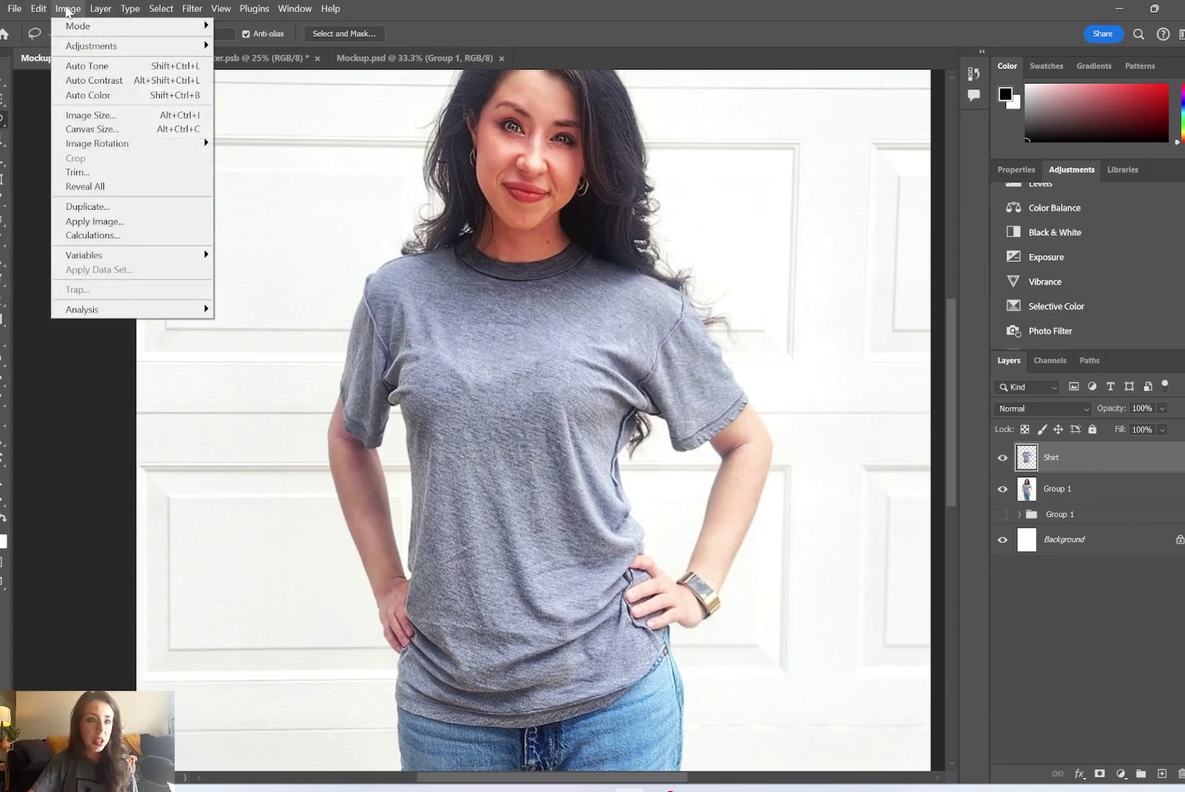
{"action": "mouse_move", "coordinate": [77, 47]}
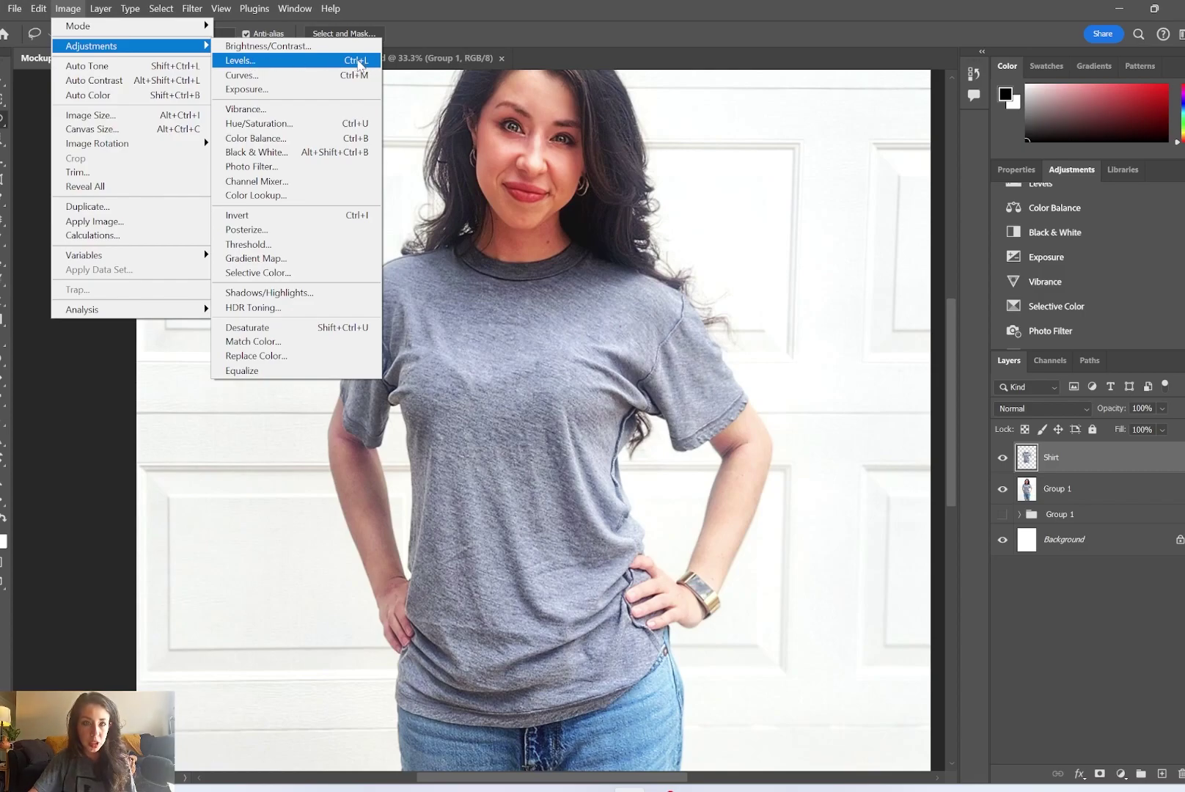
{"action": "left_click", "coordinate": [372, 61]}
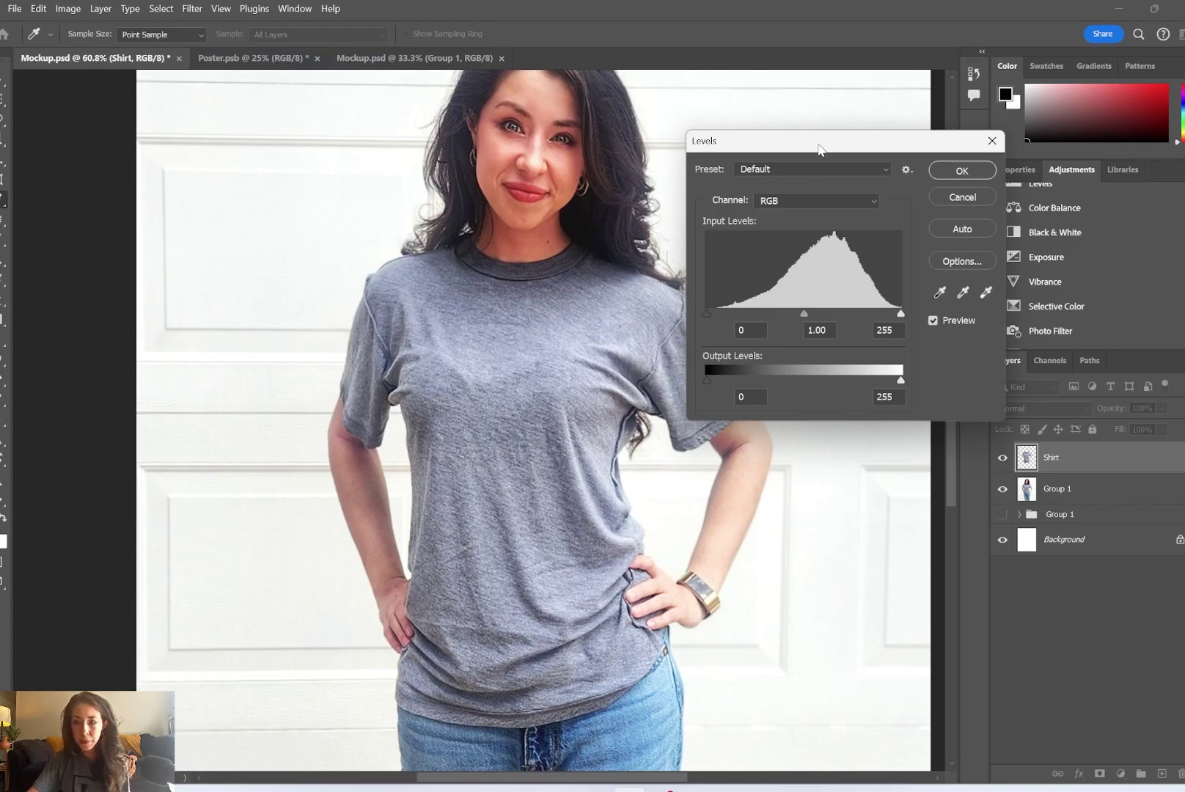
{"action": "left_click_drag", "start_coordinate": [819, 145], "coordinate": [953, 111]}
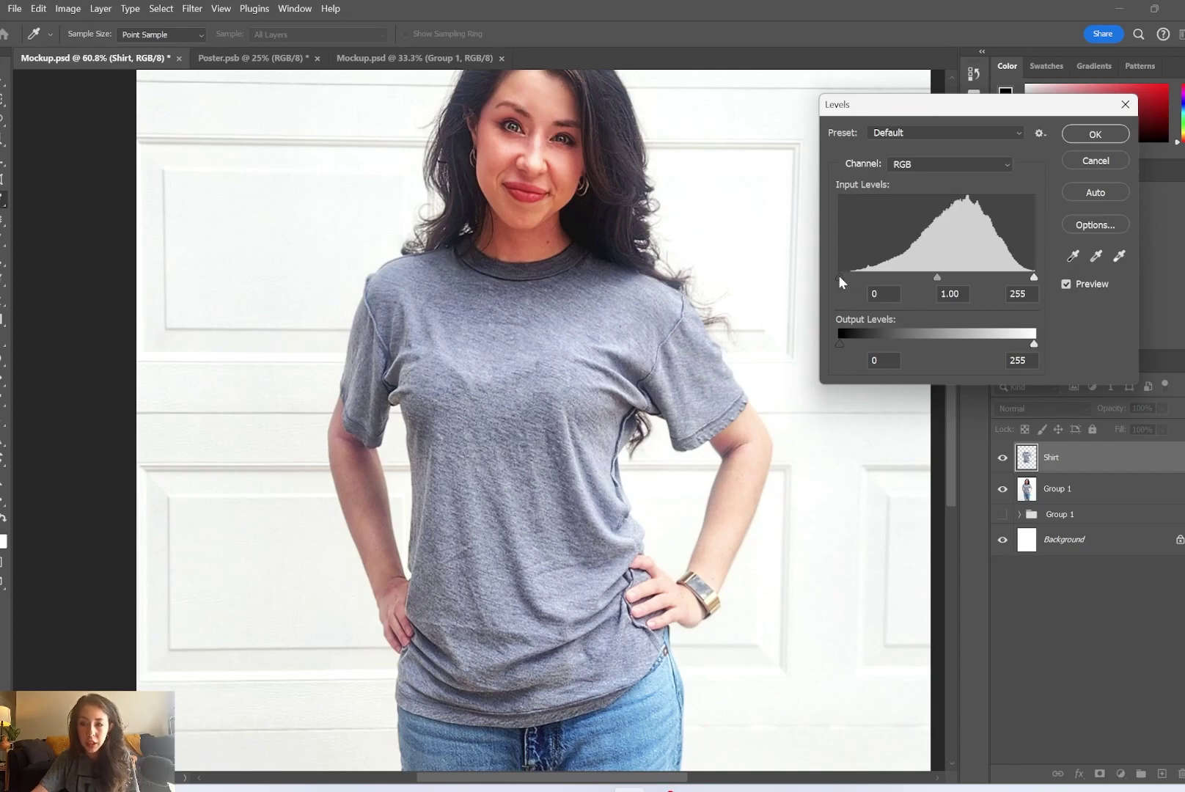
{"action": "left_click_drag", "start_coordinate": [840, 276], "coordinate": [881, 277]}
{"action": "left_click_drag", "start_coordinate": [960, 279], "coordinate": [942, 277]}
{"action": "left_click_drag", "start_coordinate": [1030, 277], "coordinate": [1015, 277]}
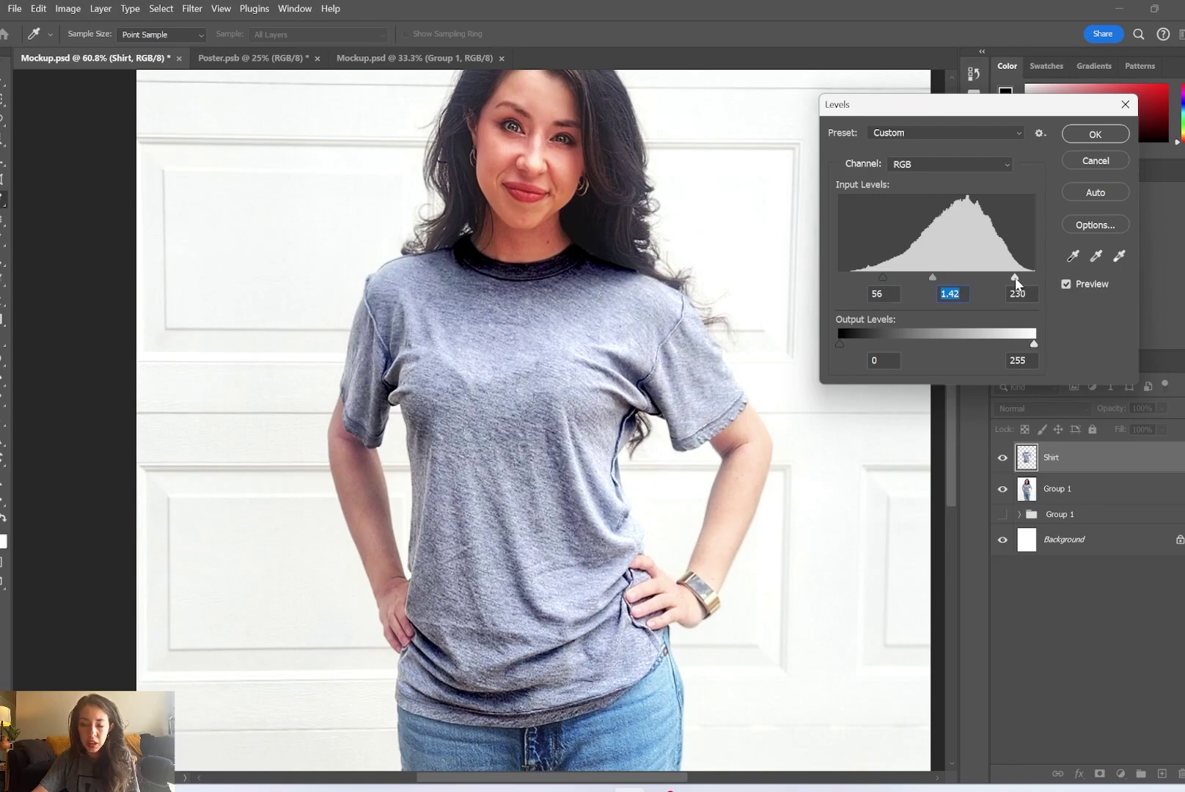
{"action": "left_click_drag", "start_coordinate": [934, 278], "coordinate": [953, 276]}
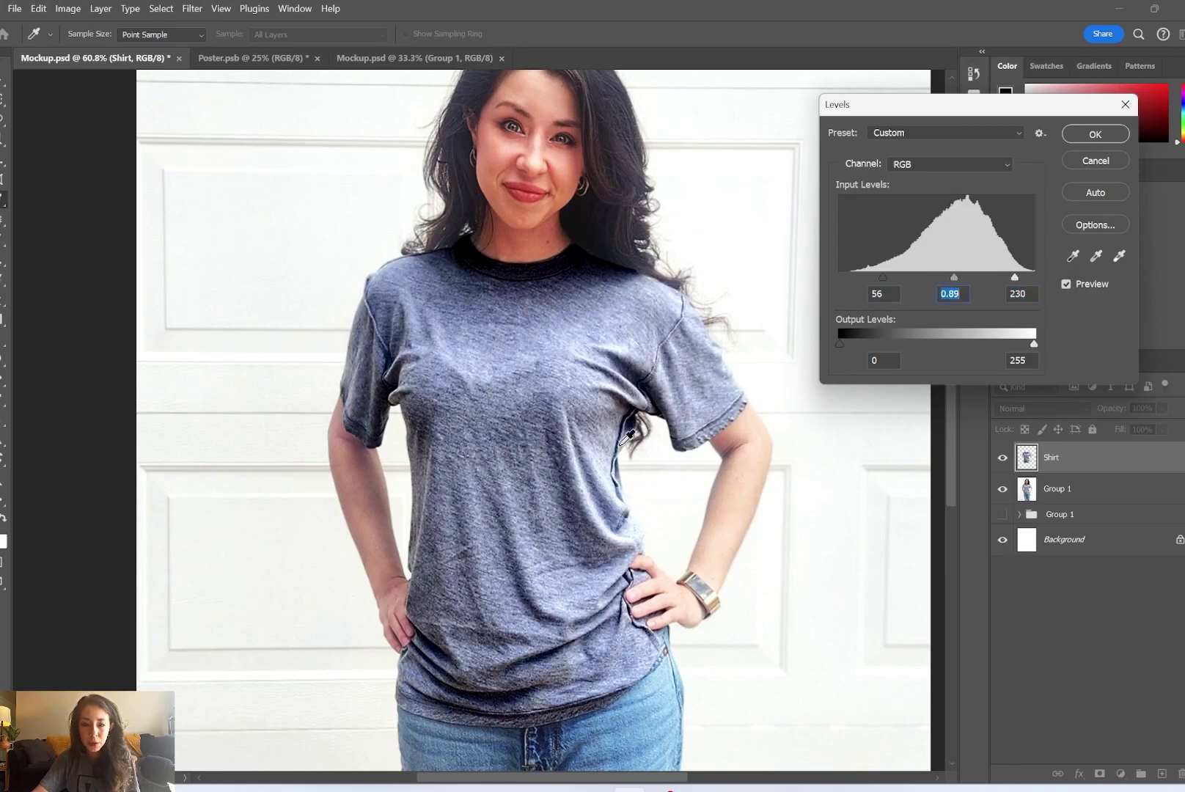
{"action": "left_click_drag", "start_coordinate": [956, 278], "coordinate": [943, 279]}
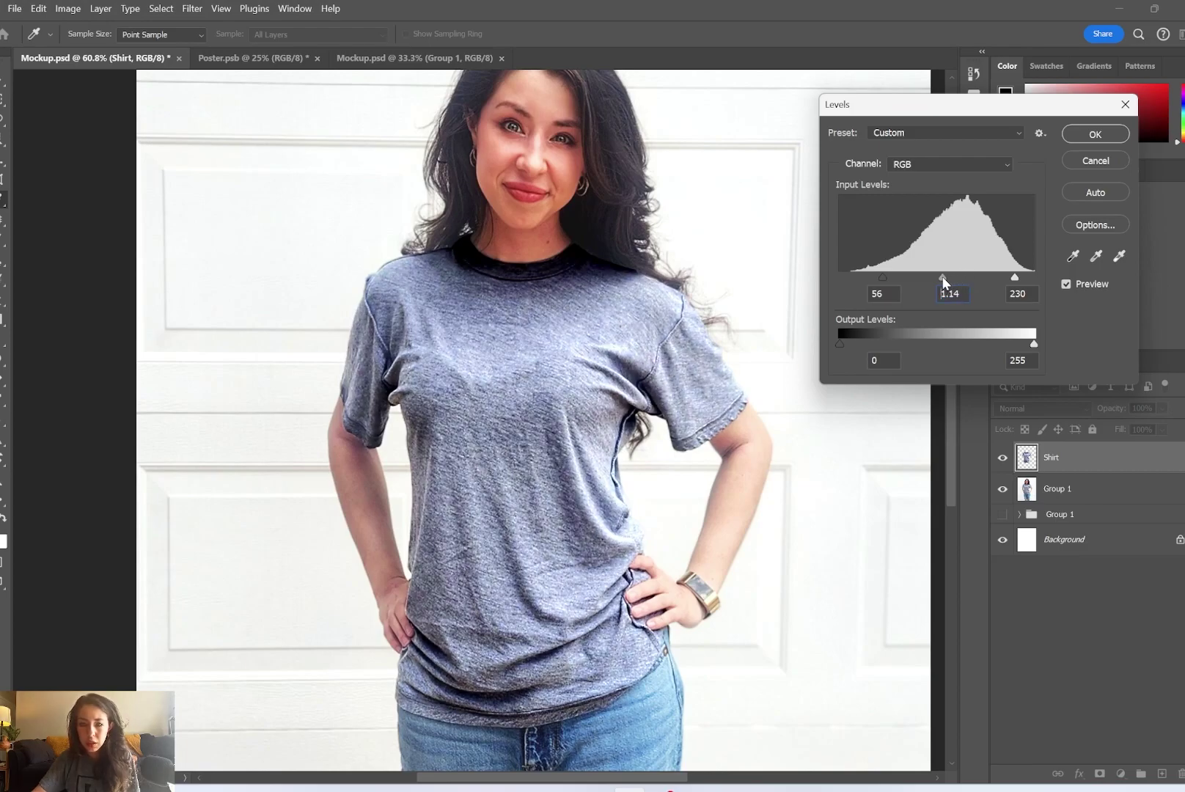
{"action": "left_click", "coordinate": [1095, 134]}
Hide the merged photo layer so only the contrast-boosted shirt shows on the white background
{"action": "left_click", "coordinate": [1002, 489]}
{"action": "left_click", "coordinate": [1002, 539]}
{"action": "left_click", "coordinate": [1002, 540]}
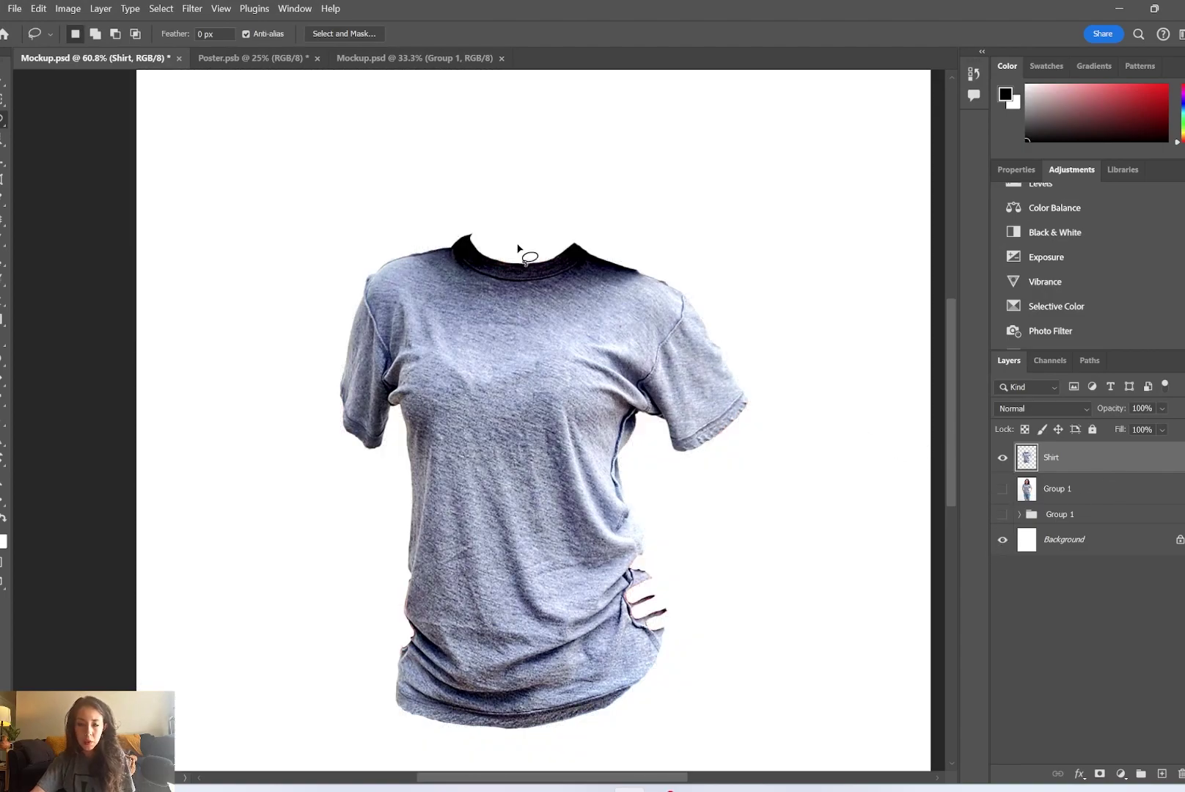
Save the document to the Desktop as the Photoshop file Displacement1
{"action": "left_click", "coordinate": [14, 9]}
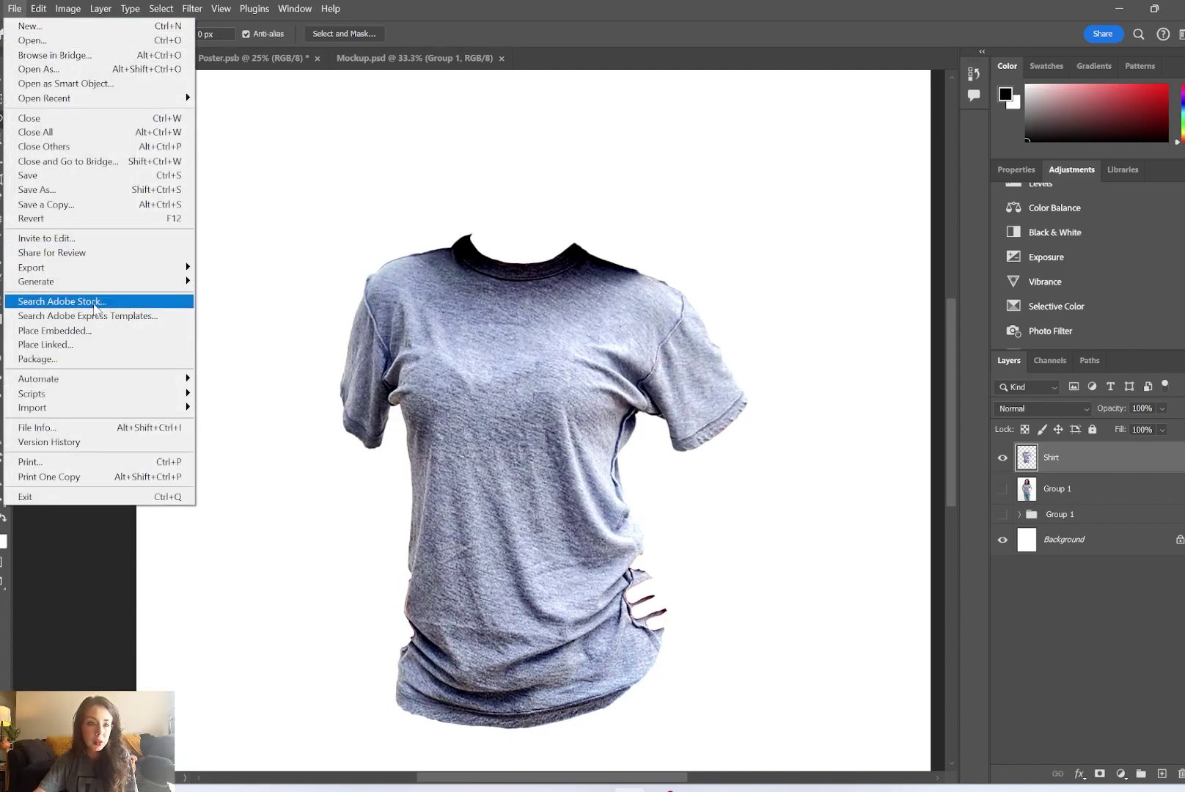
{"action": "left_click", "coordinate": [63, 190]}
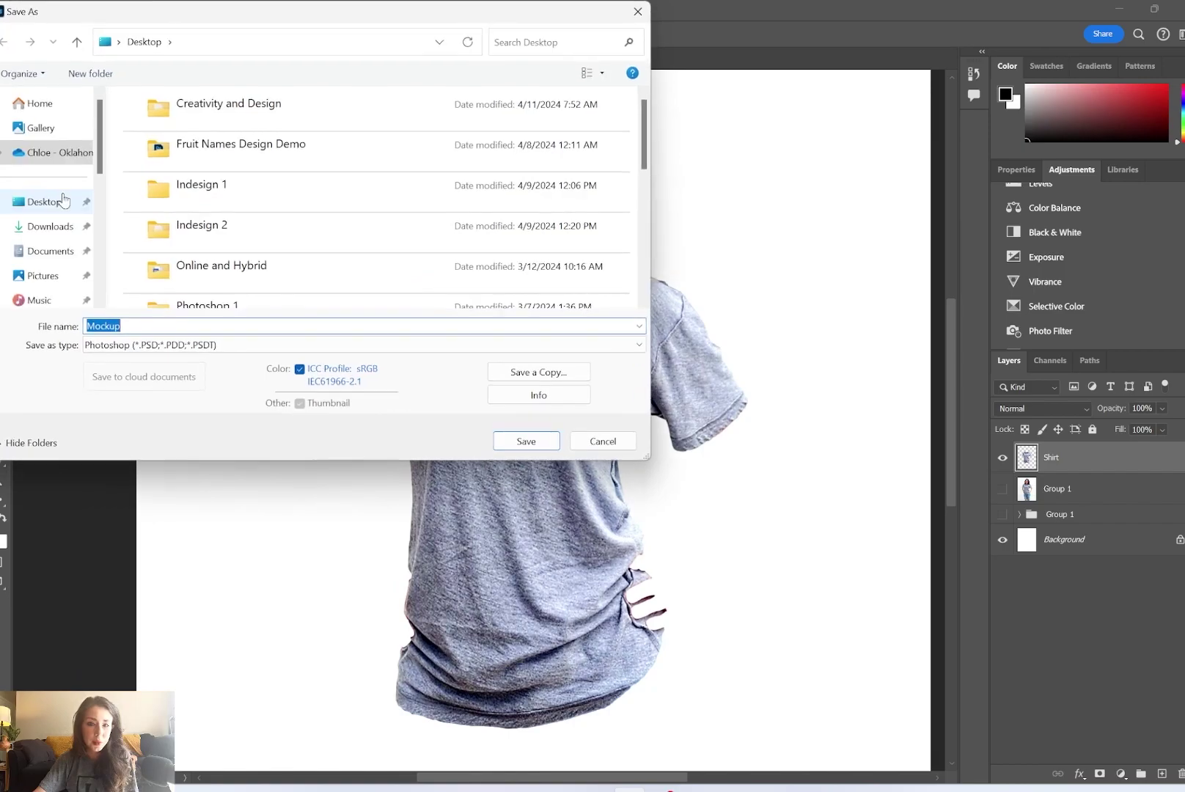
{"action": "left_click", "coordinate": [46, 204]}
{"action": "double_click", "coordinate": [177, 332]}
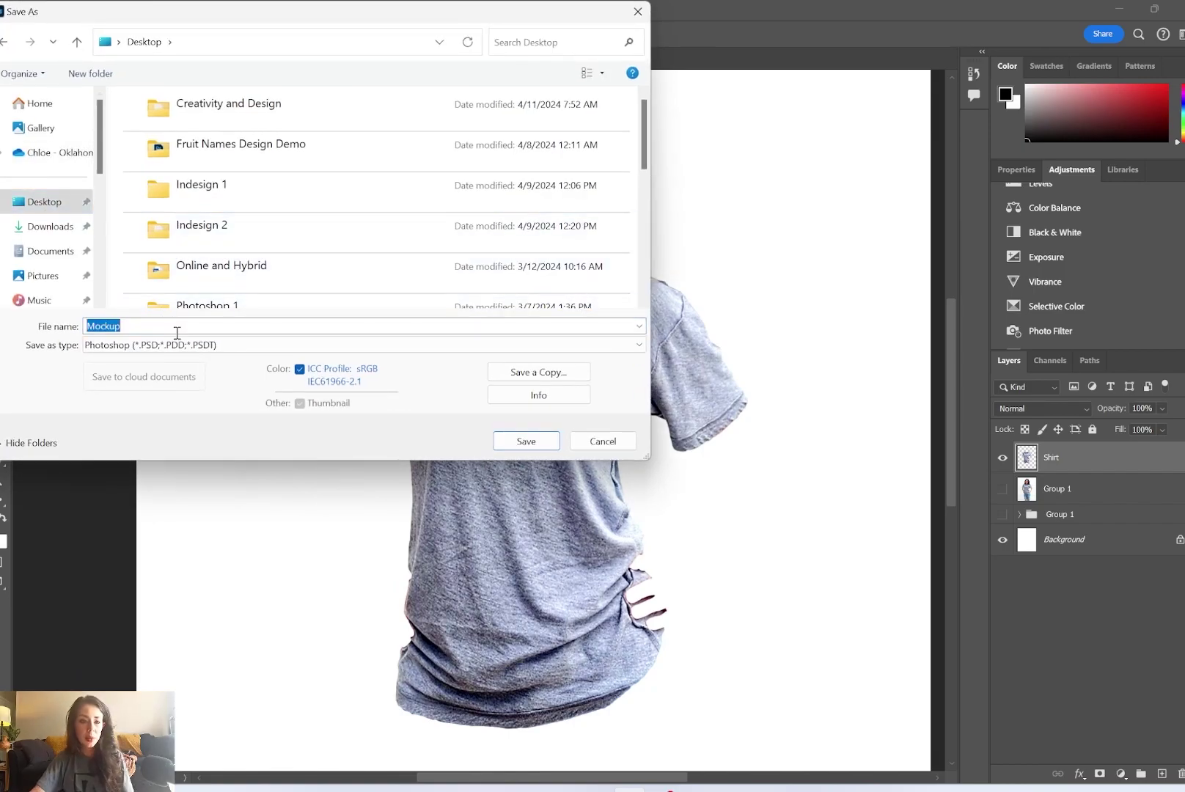
{"action": "type", "text": "Displ"}
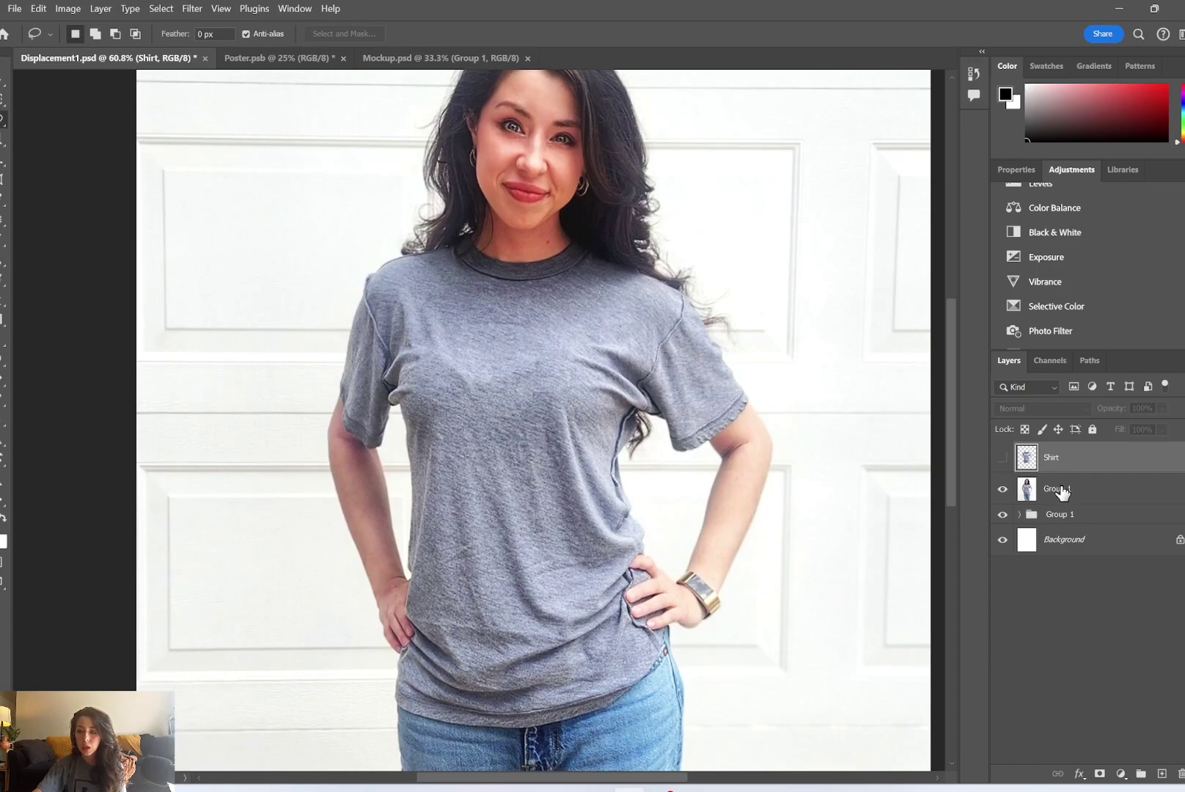
Create an empty layer directly above the merged Group 1 photo layer and convert it to a Smart Object
{"action": "left_click", "coordinate": [1071, 490]}
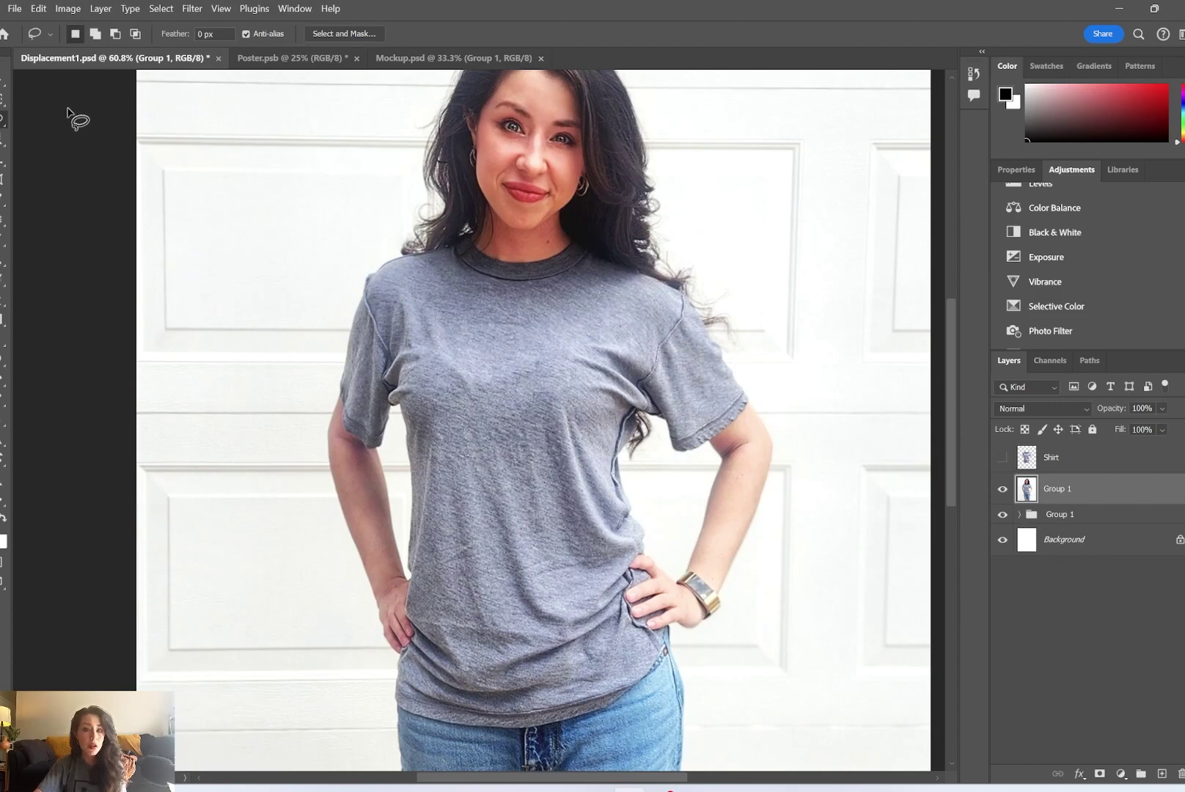
{"action": "scroll", "coordinate": [304, 241], "scroll_direction": "down", "scroll_amount": 1}
{"action": "left_click", "coordinate": [3, 79]}
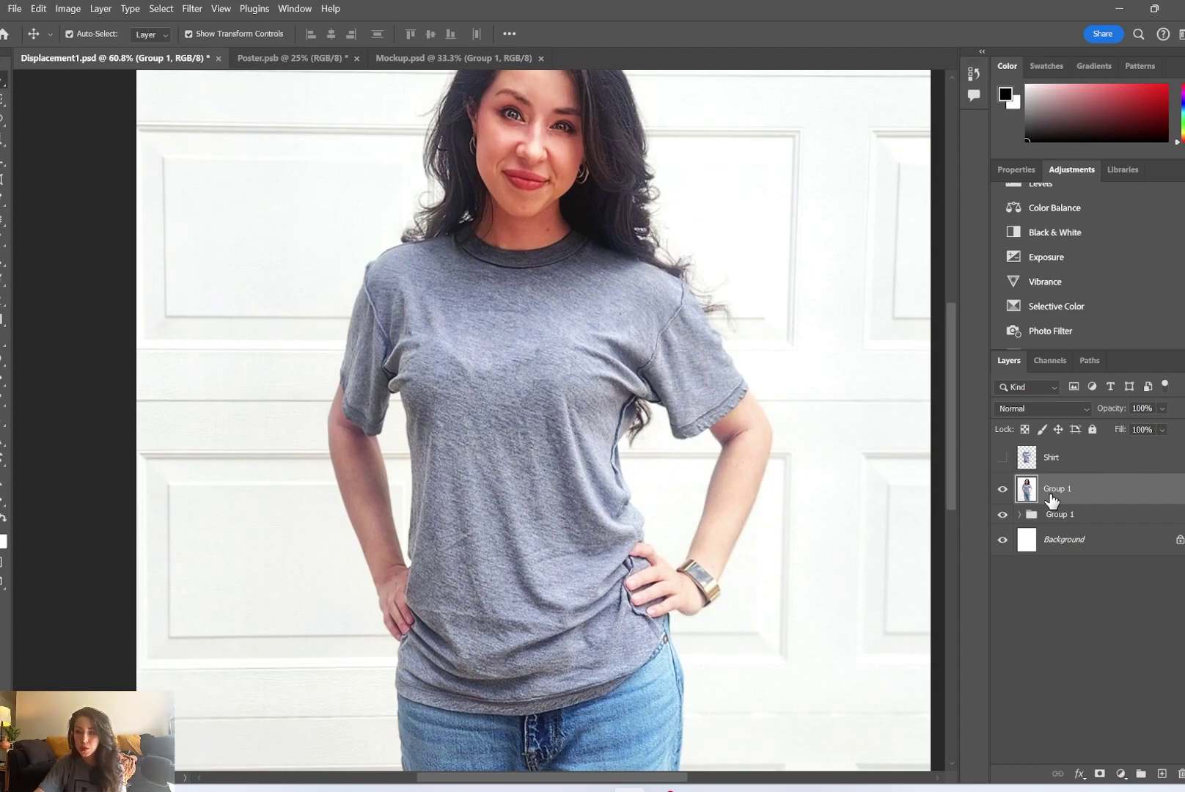
{"action": "left_click", "coordinate": [1161, 775]}
{"action": "right_click", "coordinate": [1087, 491]}
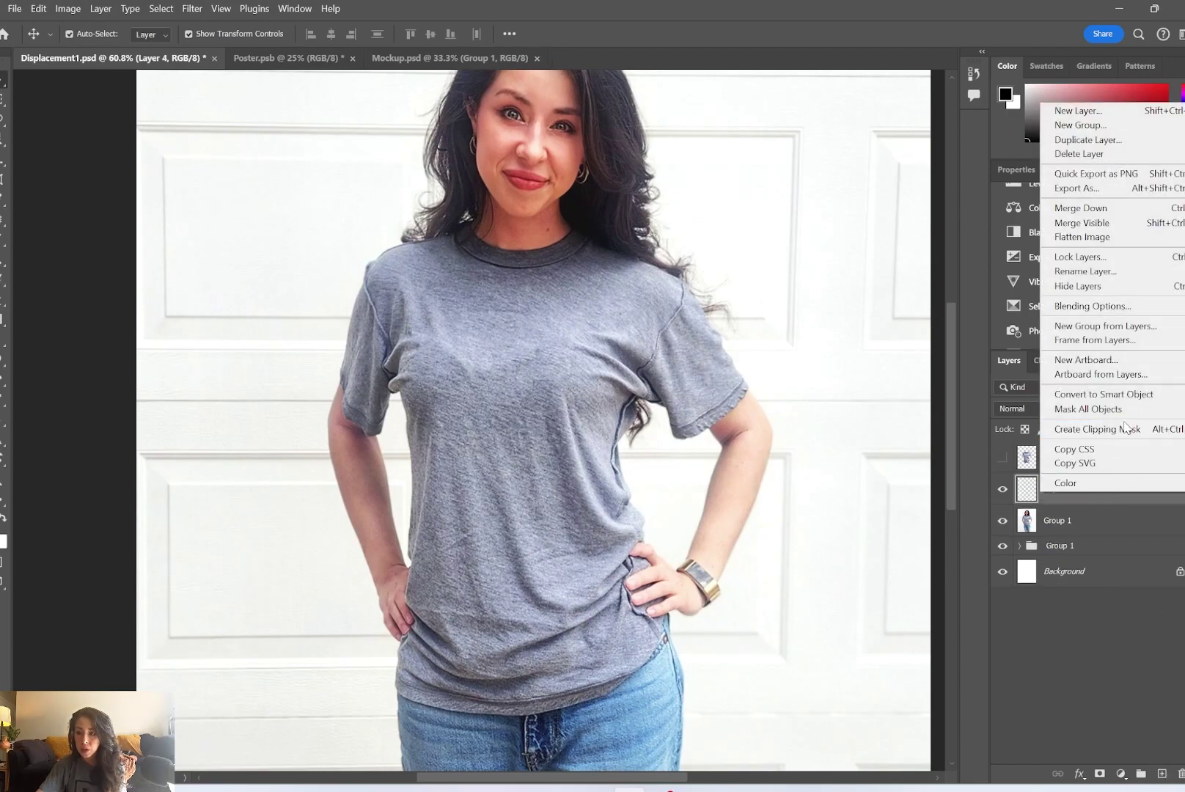
{"action": "left_click", "coordinate": [1120, 398]}
{"action": "right_click", "coordinate": [1109, 481]}
{"action": "left_click", "coordinate": [1077, 460]}
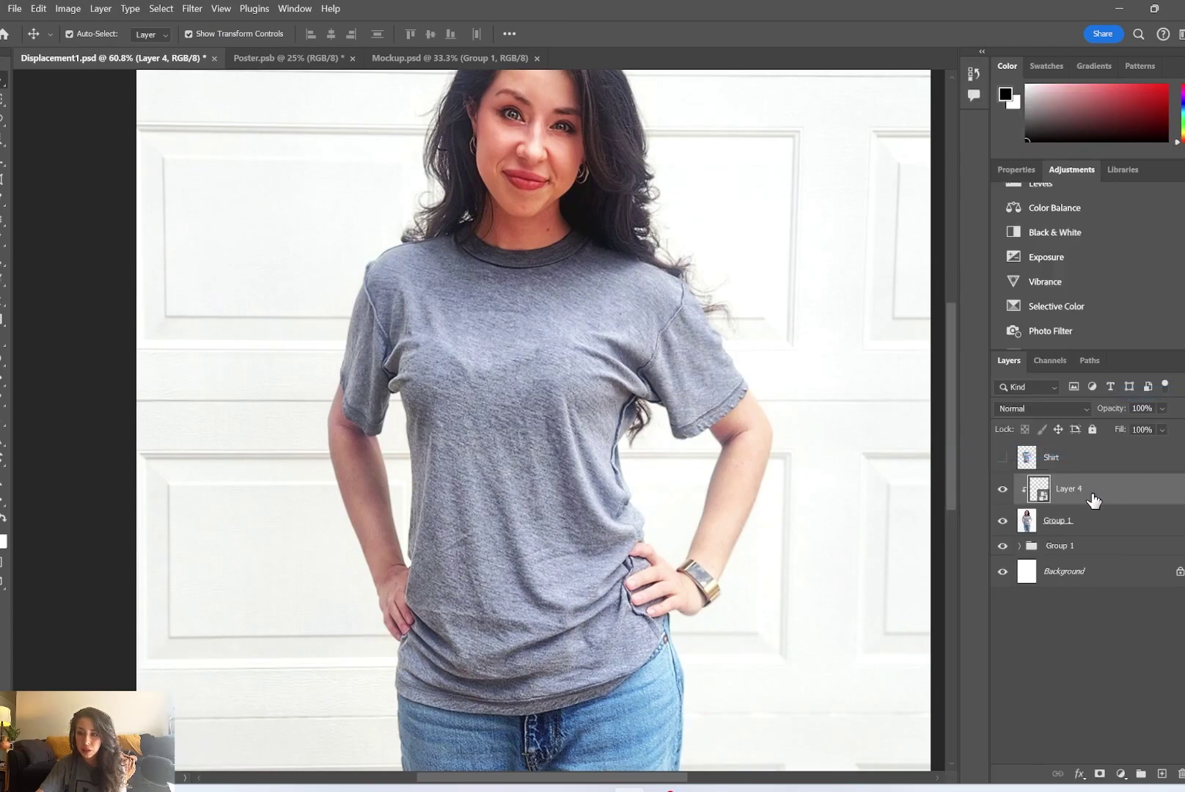
{"action": "right_click", "coordinate": [1100, 491]}
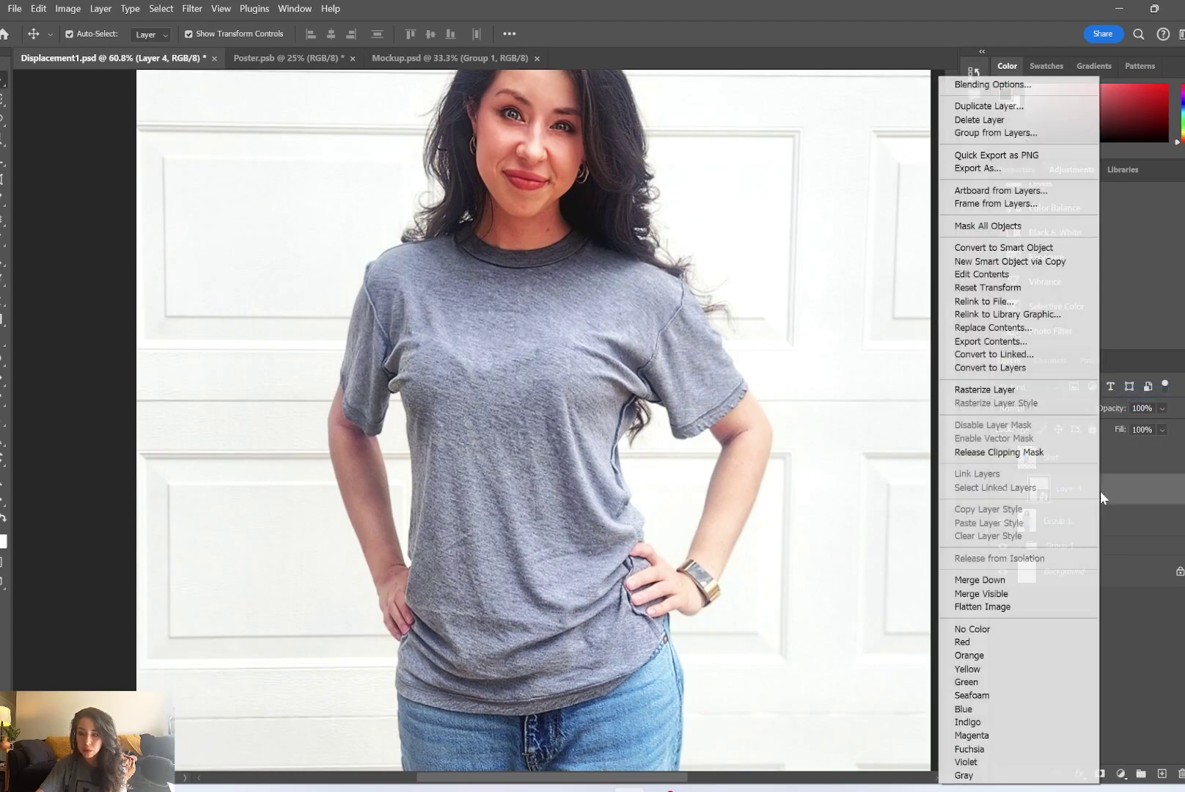
{"action": "left_click", "coordinate": [1042, 452]}
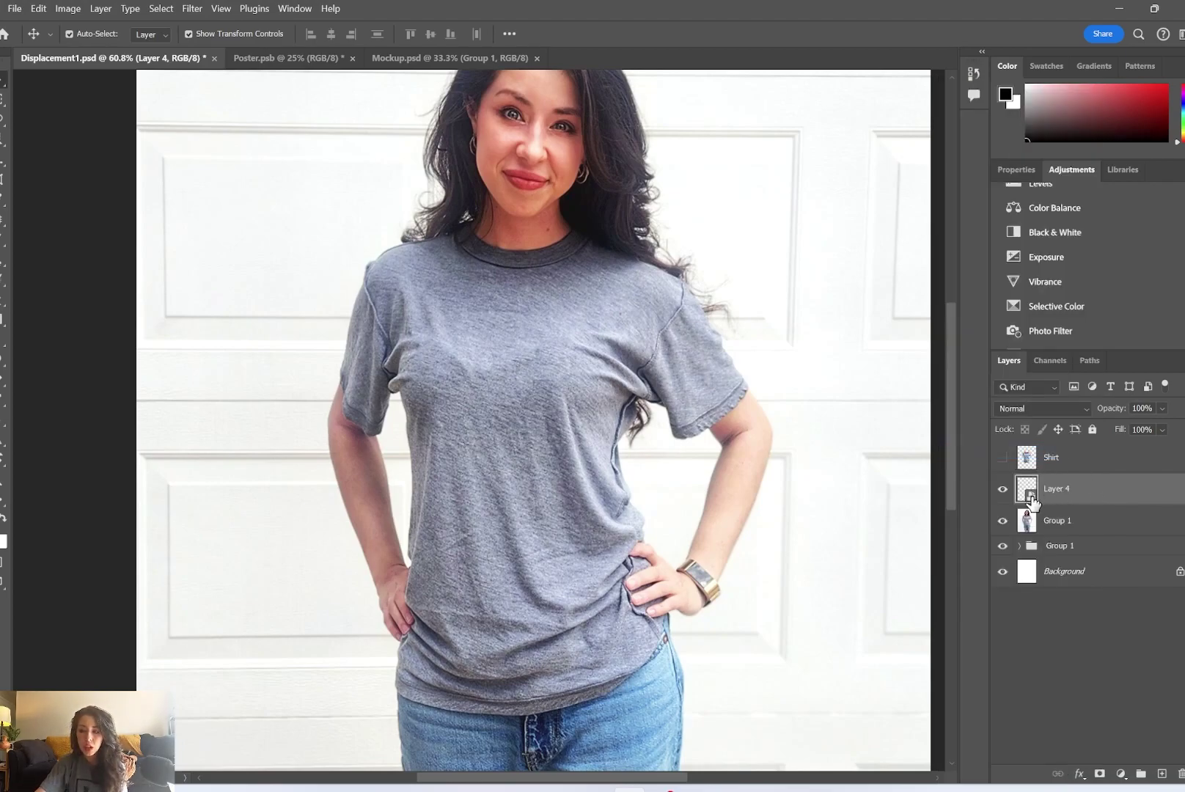
Open the contents of the Layer 4 smart object and compare its blank canvas with the photo and layers in Displacement1.psd
{"action": "double_click", "coordinate": [1030, 494]}
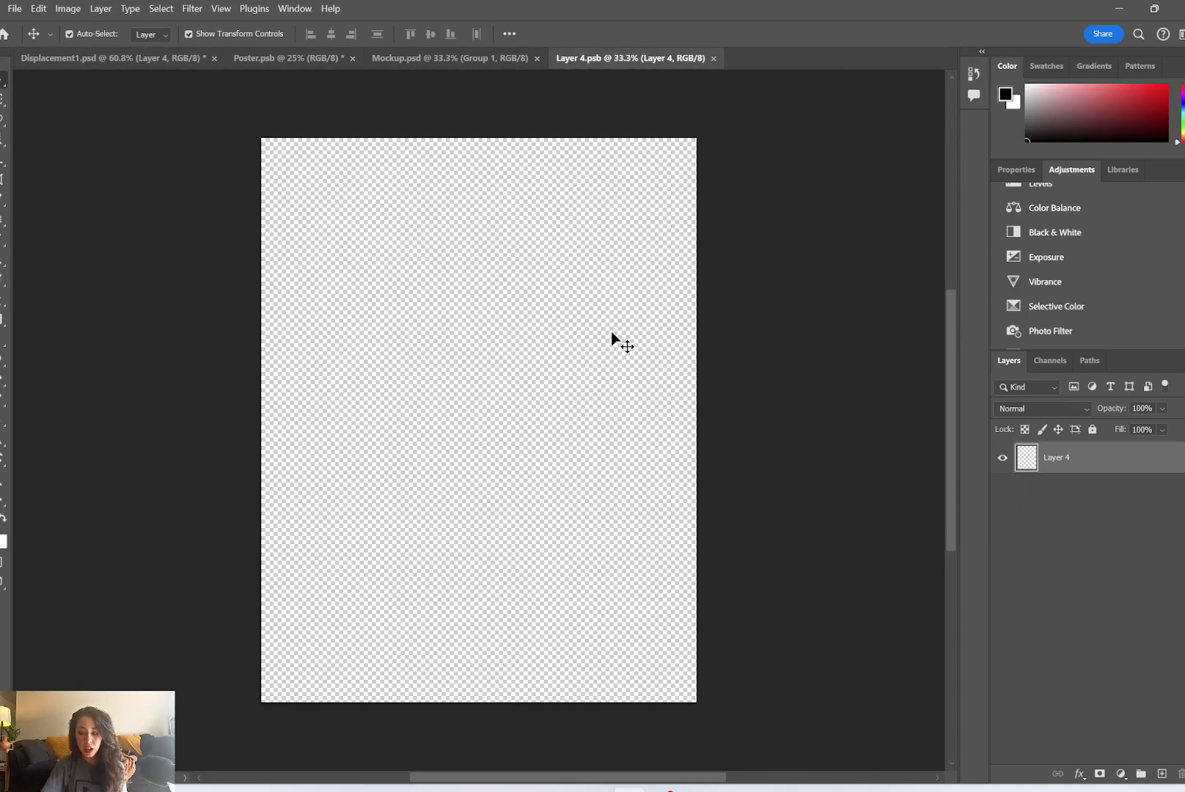
{"action": "left_click", "coordinate": [1070, 493]}
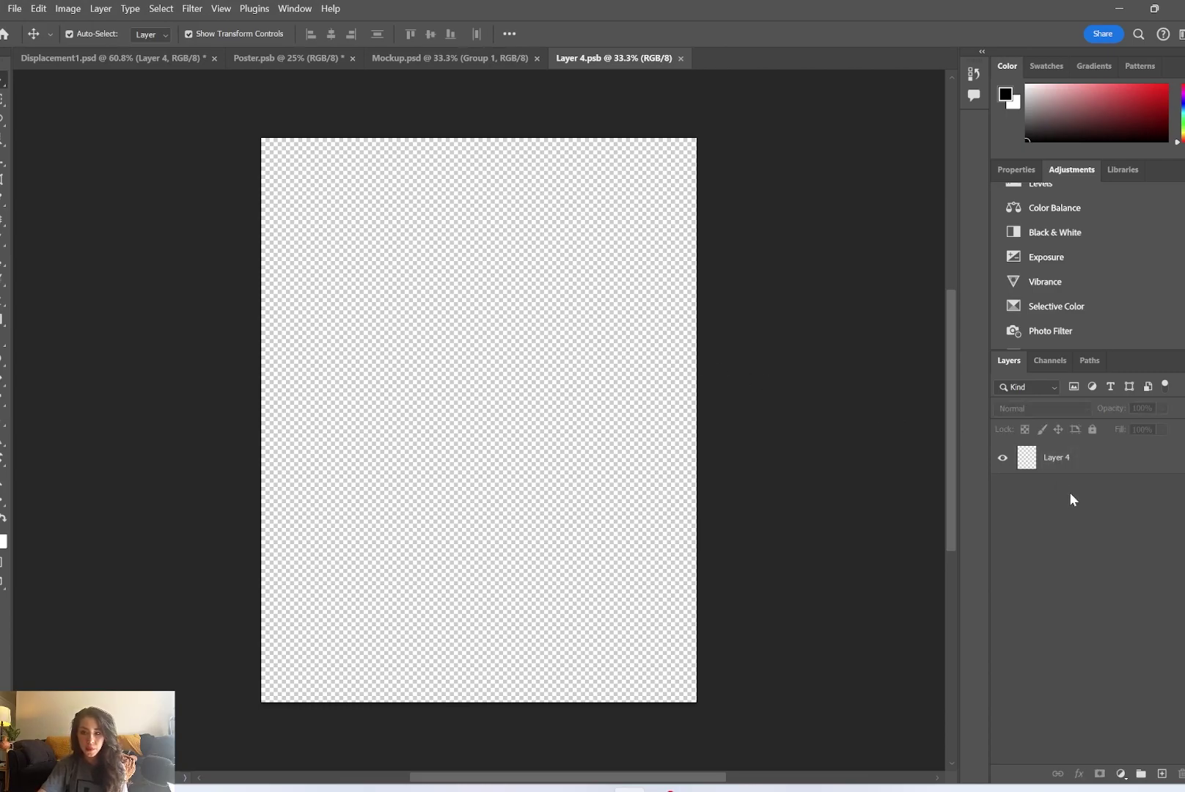
{"action": "left_click", "coordinate": [406, 58]}
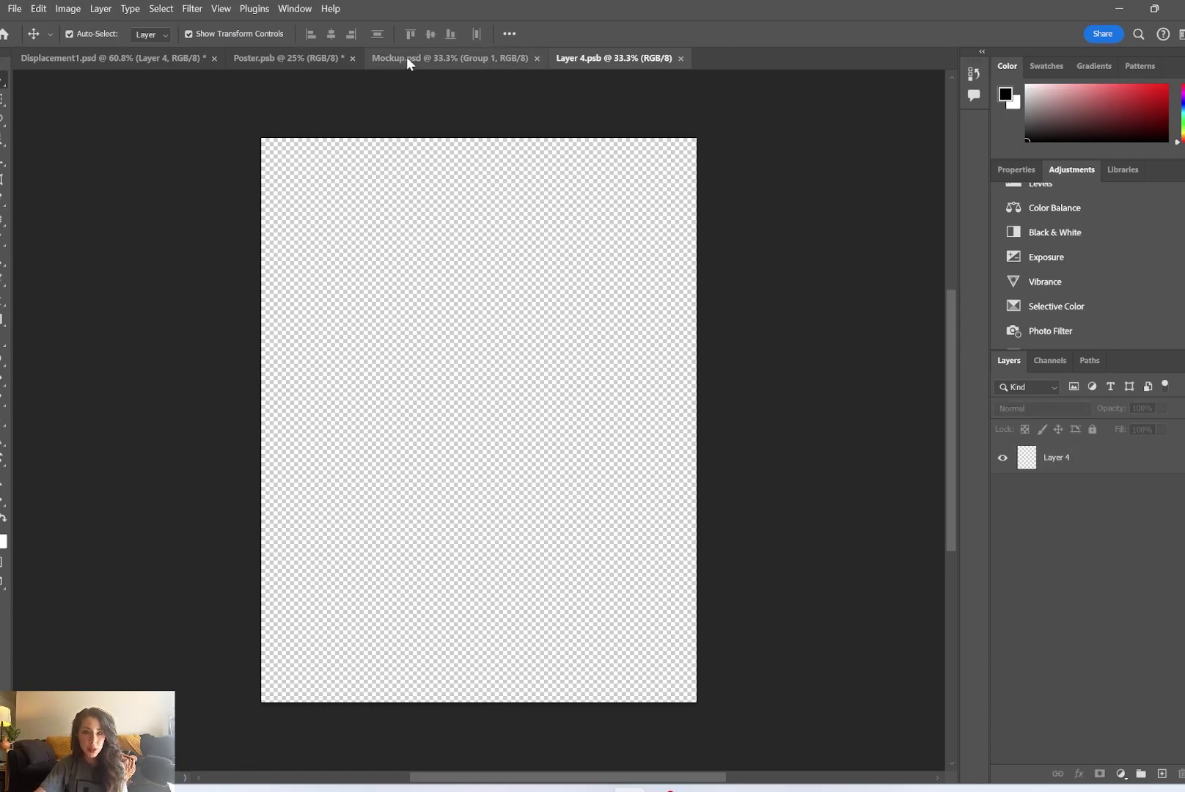
{"action": "left_click", "coordinate": [245, 63]}
{"action": "left_click", "coordinate": [144, 63]}
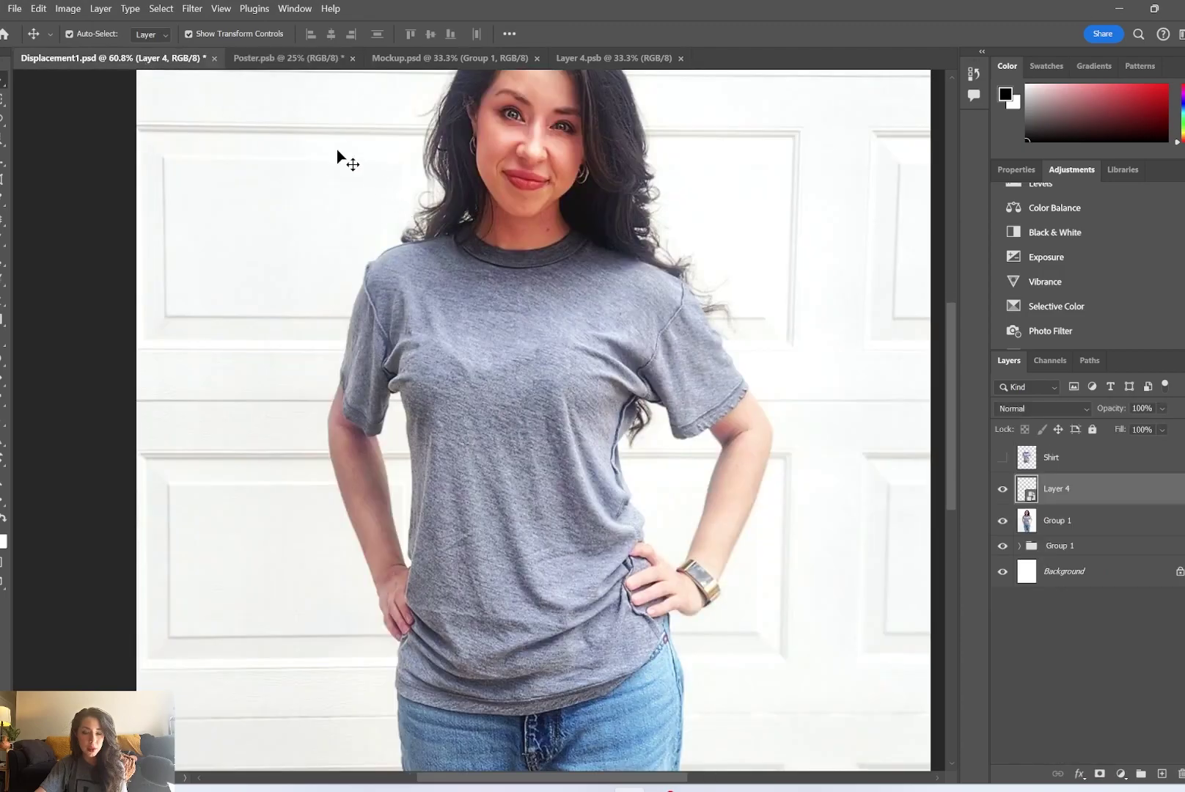
{"action": "scroll", "coordinate": [402, 258], "scroll_direction": "down", "scroll_amount": 5}
{"action": "mouse_move", "coordinate": [611, 254]}
{"action": "left_mouse_down"}
{"action": "mouse_move", "coordinate": [589, 310]}
{"action": "mouse_move", "coordinate": [597, 267]}
{"action": "left_mouse_up"}
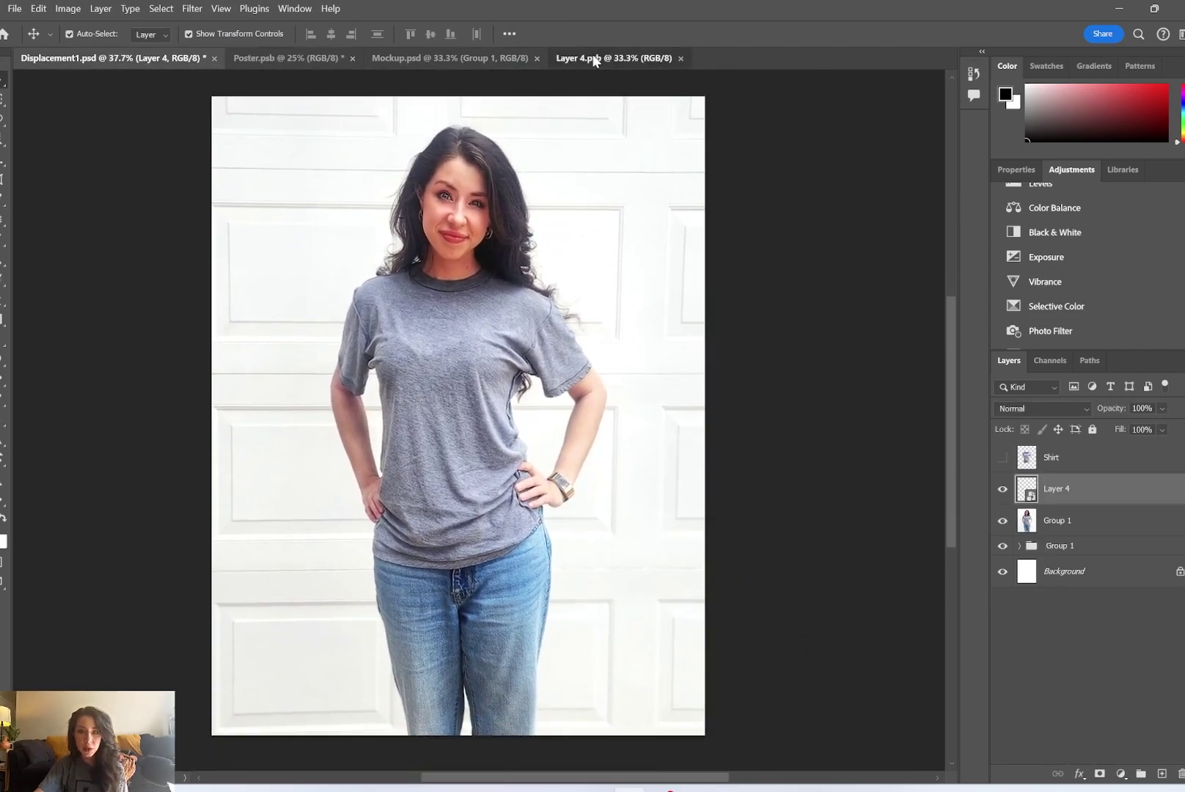
{"action": "left_click", "coordinate": [594, 58]}
{"action": "left_click", "coordinate": [1097, 471]}
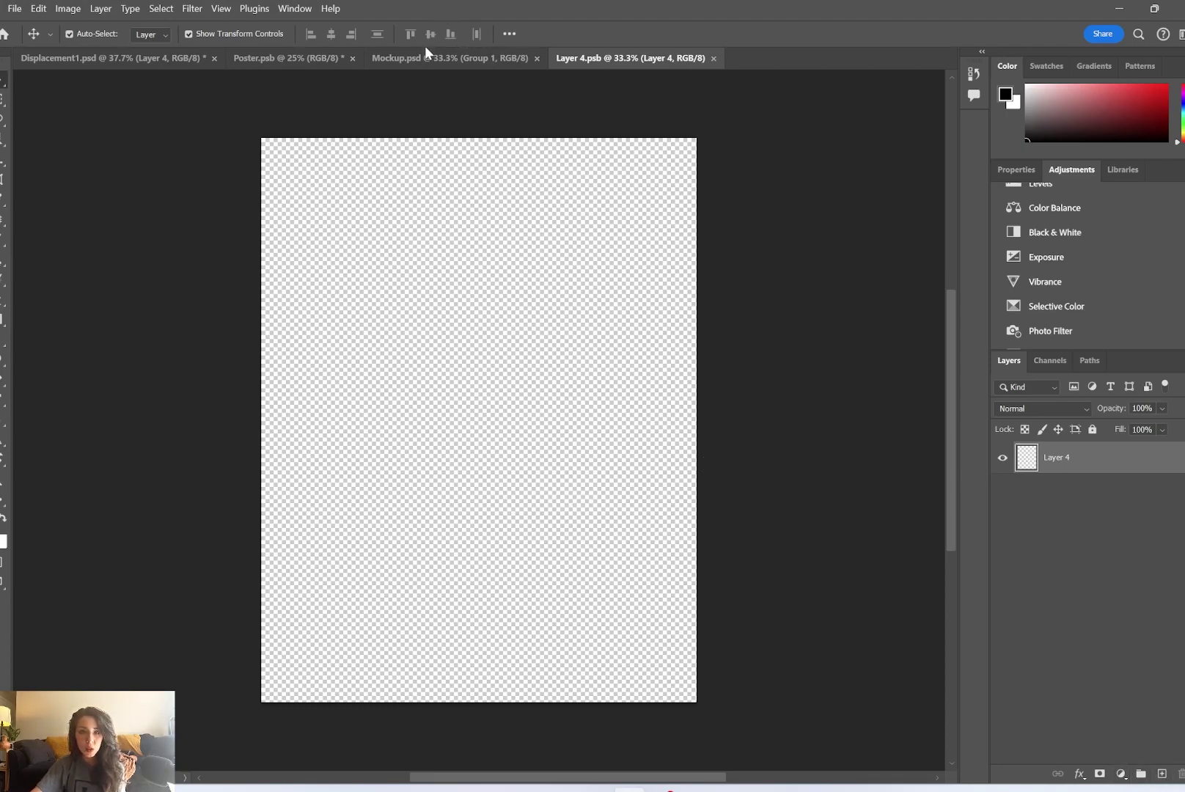
{"action": "left_click", "coordinate": [118, 59]}
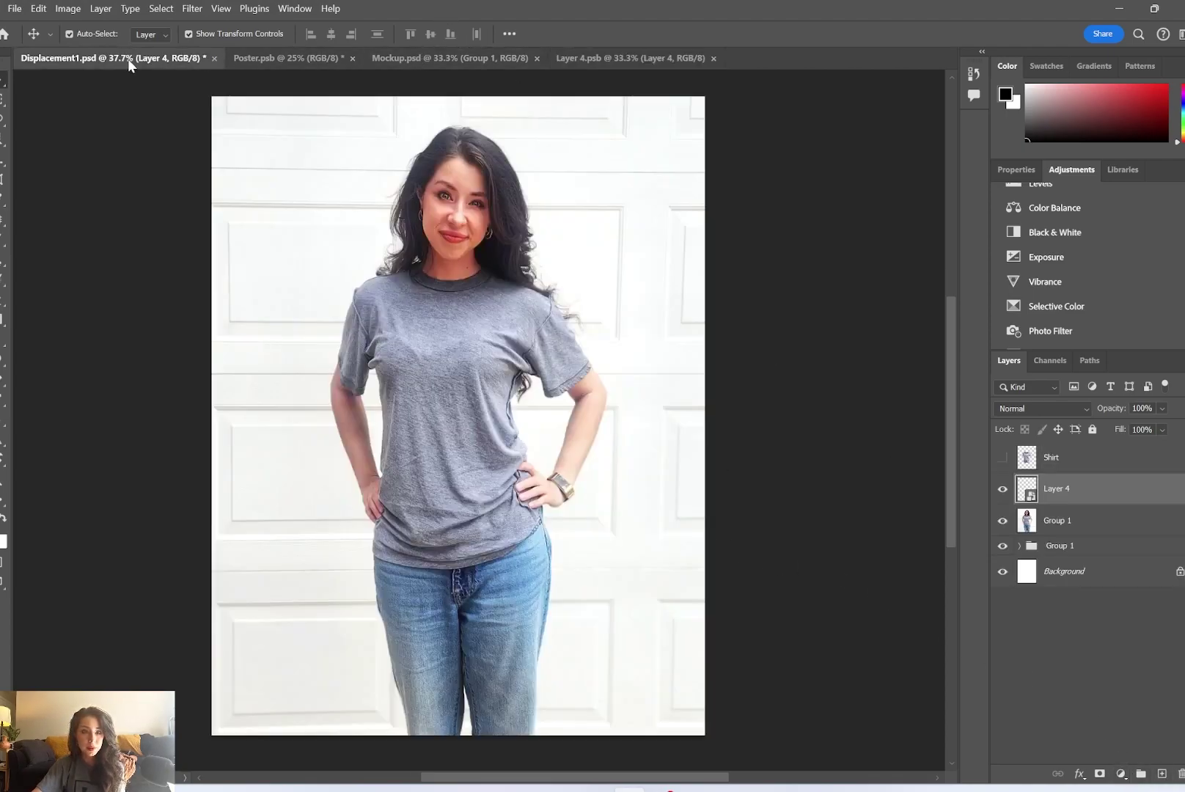
{"action": "left_click", "coordinate": [1080, 522]}
{"action": "left_click", "coordinate": [1077, 460]}
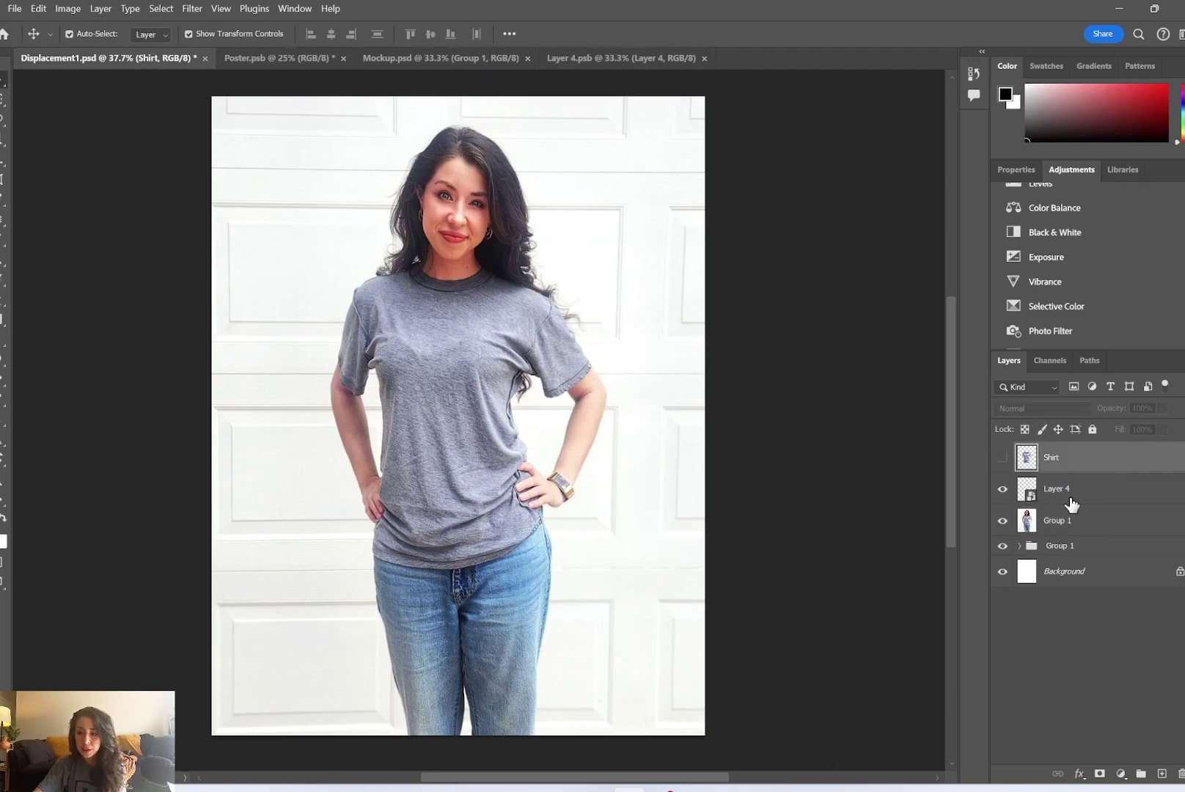
{"action": "left_click", "coordinate": [1070, 503]}
Add a Pattern fill layer in Layer 4.psb using the transparent-background fruit pattern
{"action": "left_click", "coordinate": [580, 58]}
{"action": "left_click", "coordinate": [1012, 505]}
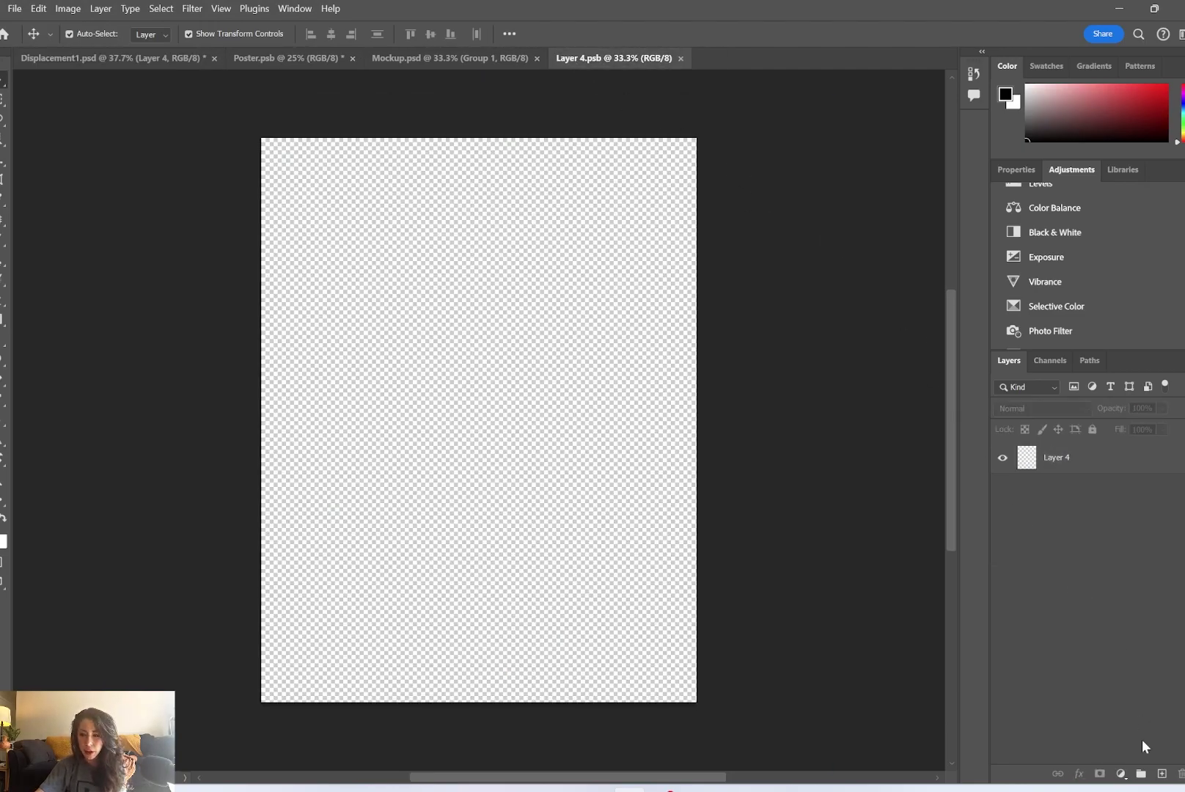
{"action": "left_click", "coordinate": [1120, 775]}
{"action": "left_click", "coordinate": [1123, 778]}
{"action": "left_click", "coordinate": [1122, 779]}
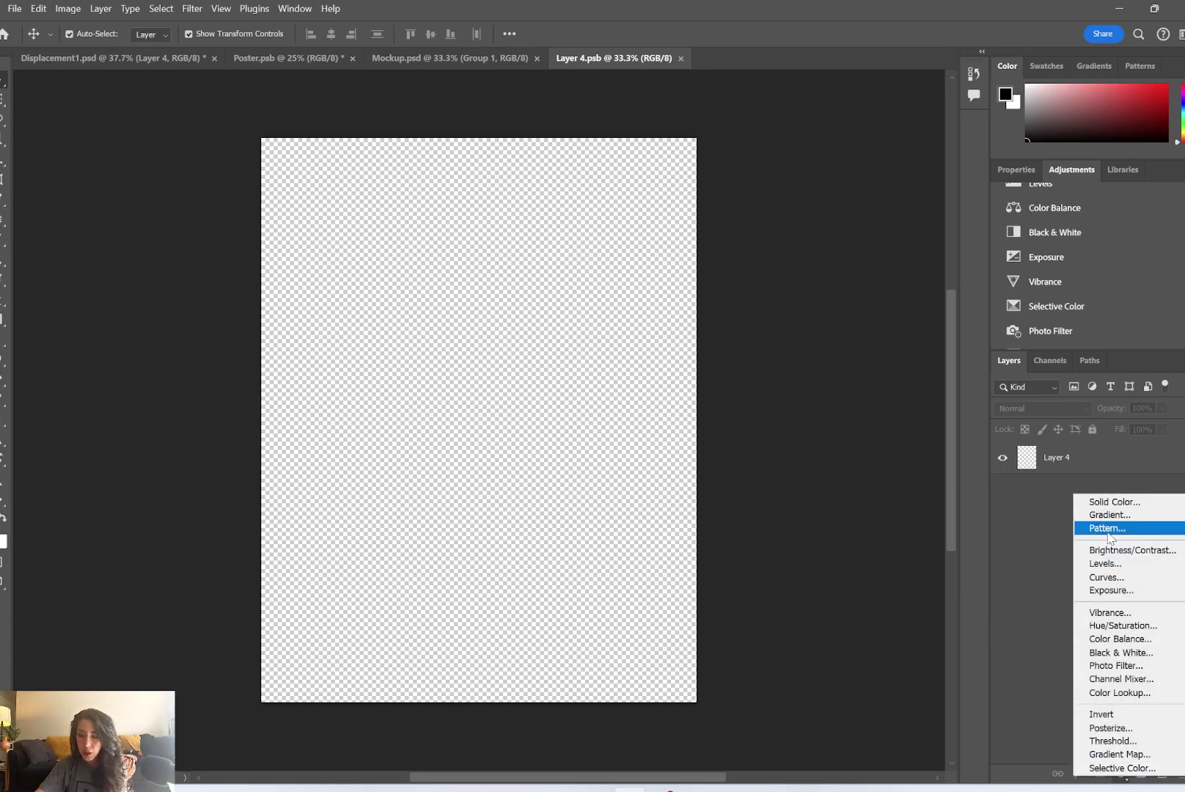
{"action": "left_click", "coordinate": [1106, 528]}
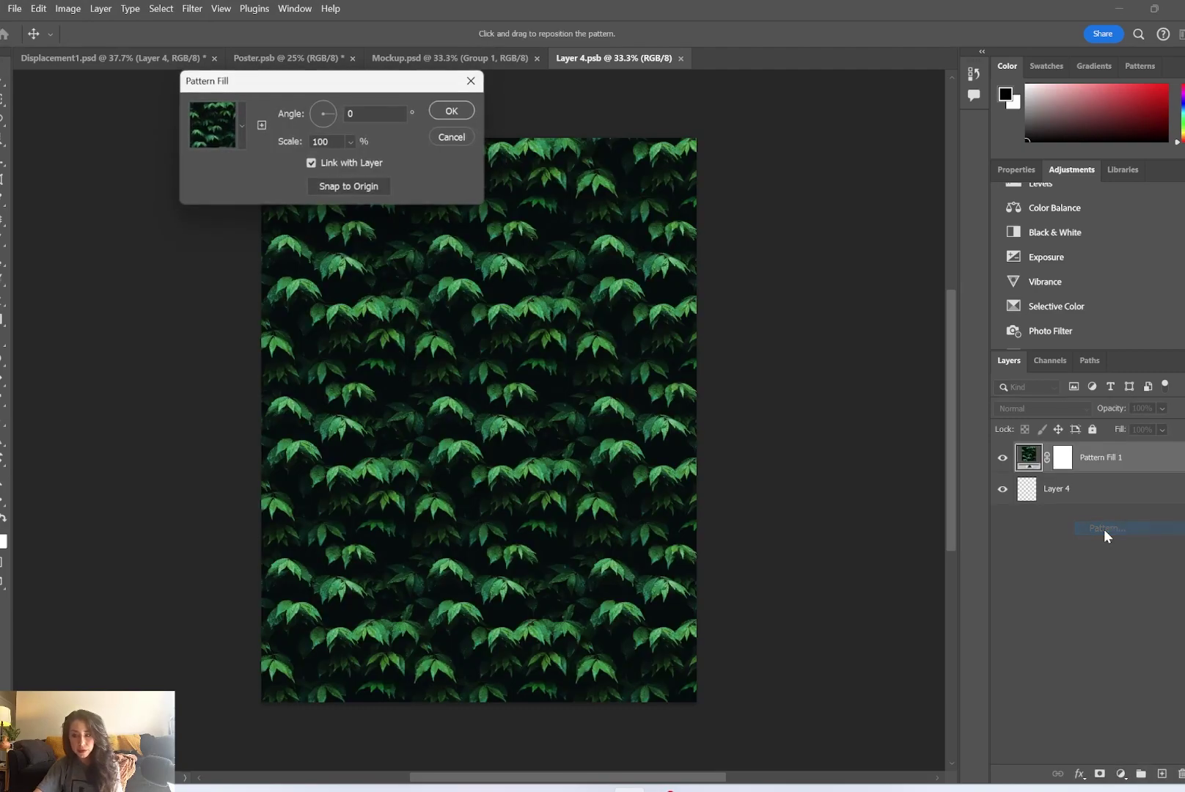
{"action": "left_click_drag", "start_coordinate": [220, 85], "coordinate": [90, 70]}
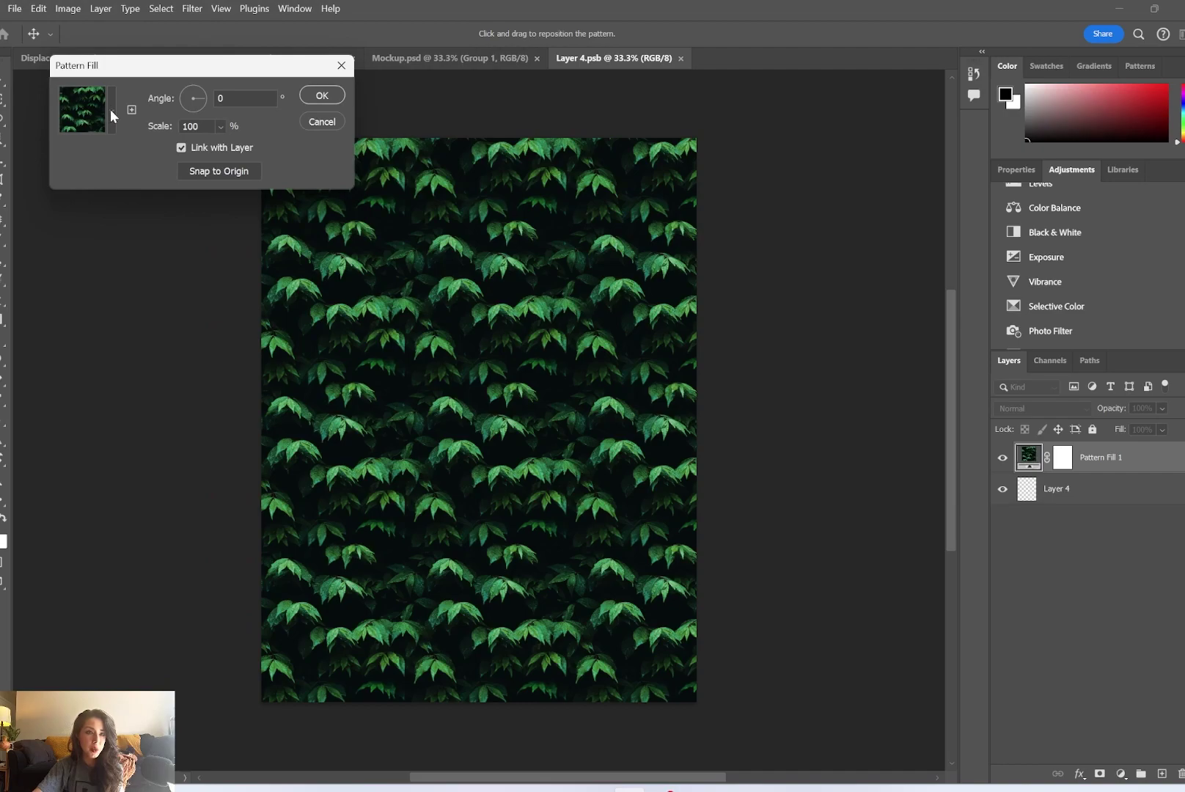
{"action": "left_click", "coordinate": [112, 111]}
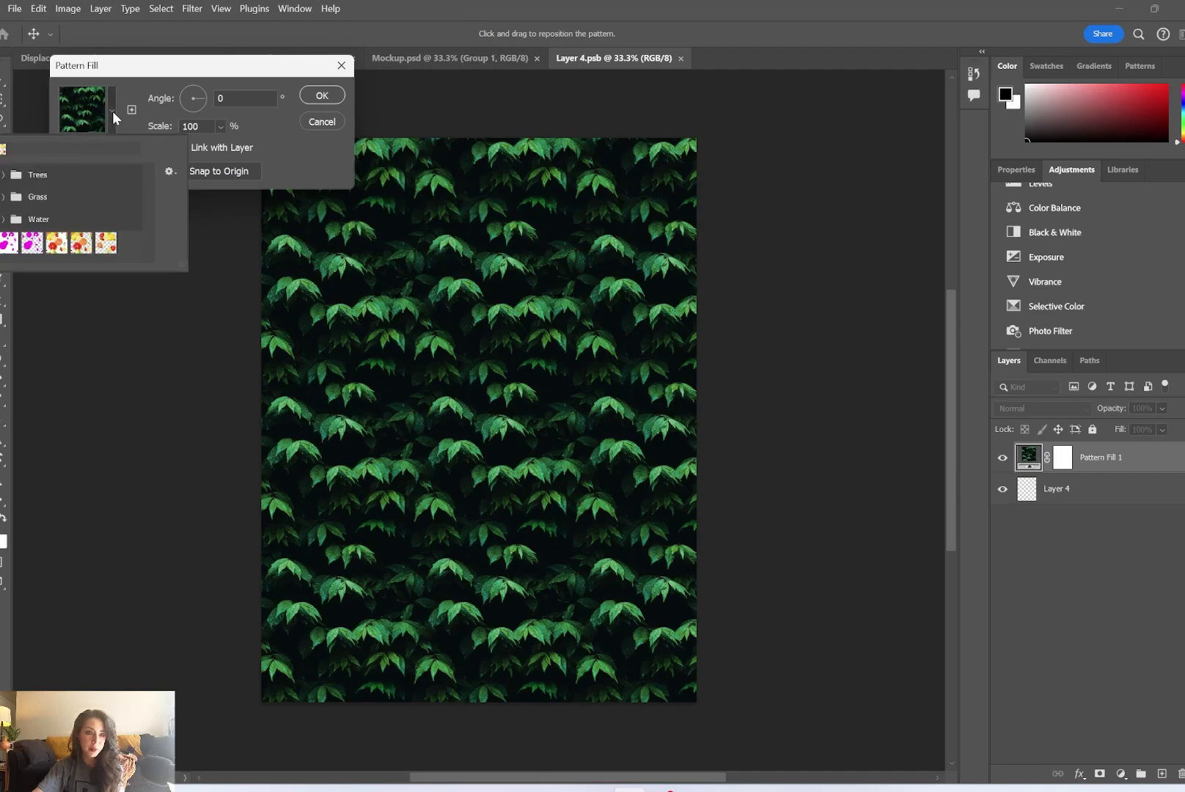
{"action": "left_click", "coordinate": [108, 242]}
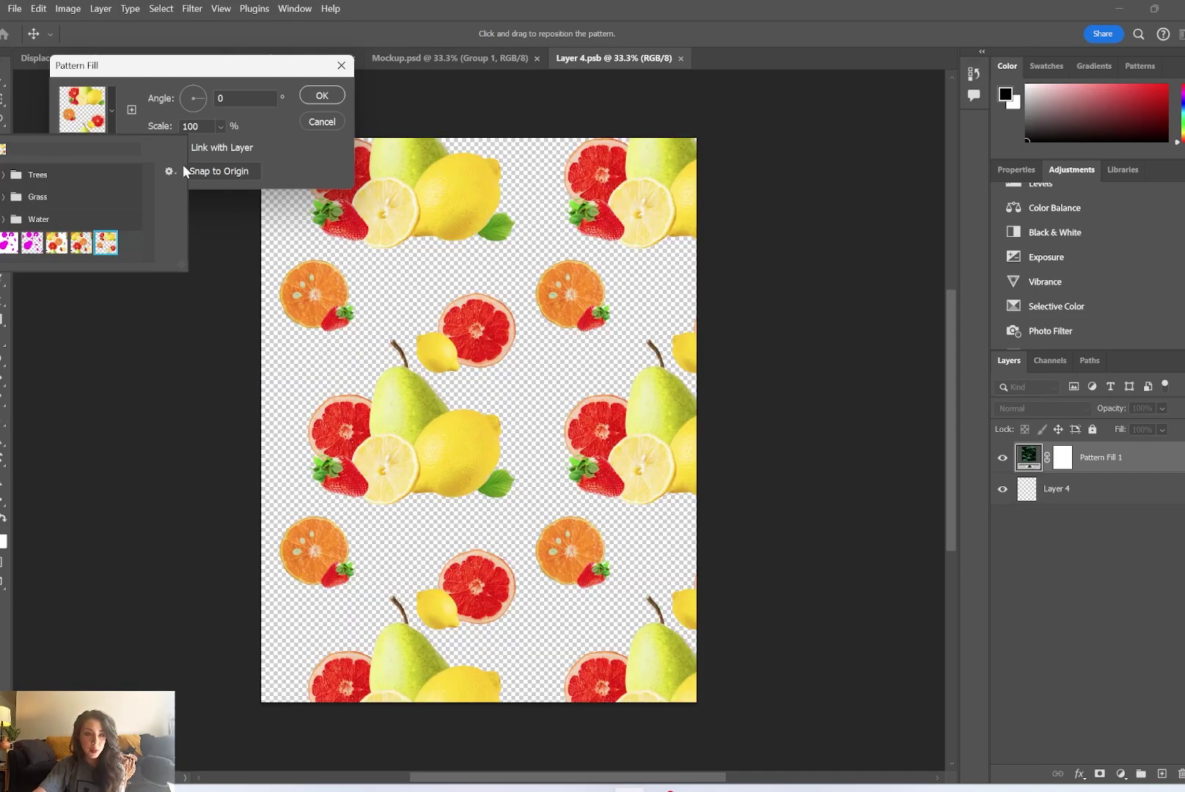
Set the fruit pattern fill's scale to 25% and apply it
{"action": "left_click", "coordinate": [306, 154]}
{"action": "left_click_drag", "start_coordinate": [157, 126], "coordinate": [185, 130]}
{"action": "type", "text": "2"}
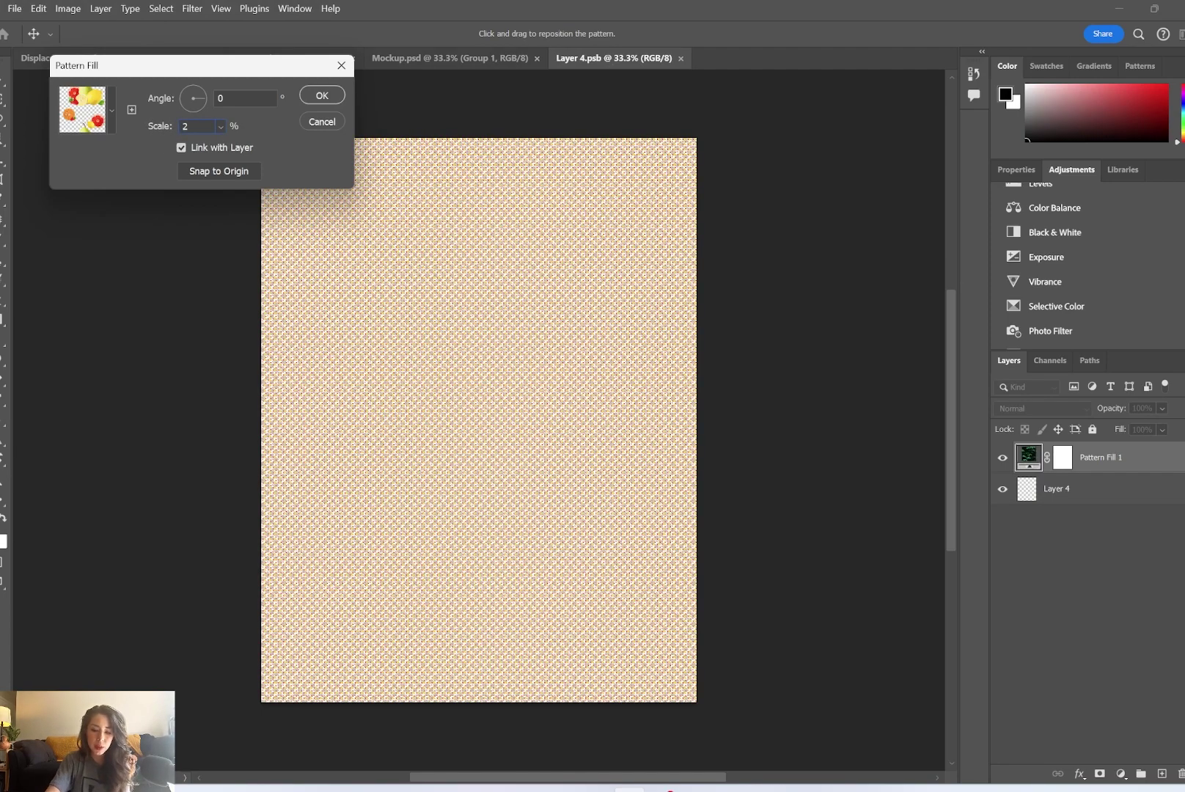
{"action": "type", "text": "5"}
{"action": "key", "text": "Return"}
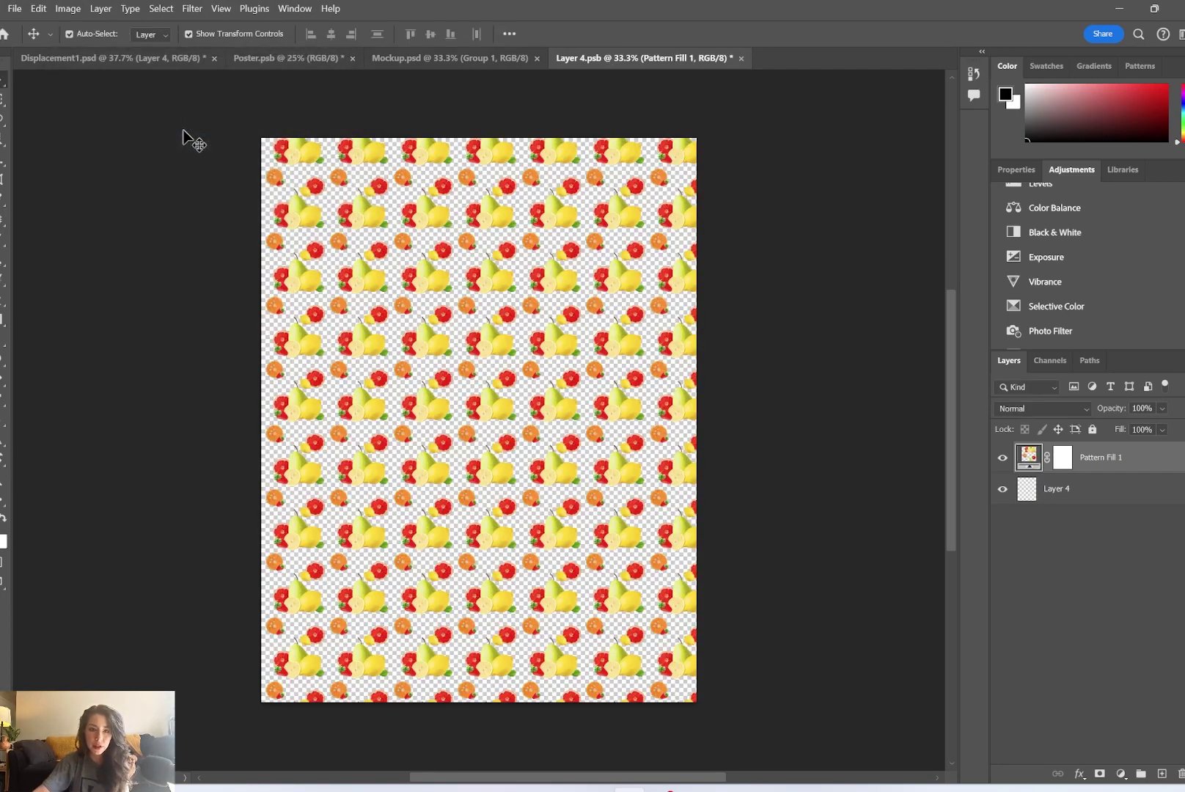
Try rotating the fruit pattern fill to a 30° angle, and set the angle back to 0°
{"action": "double_click", "coordinate": [1030, 458]}
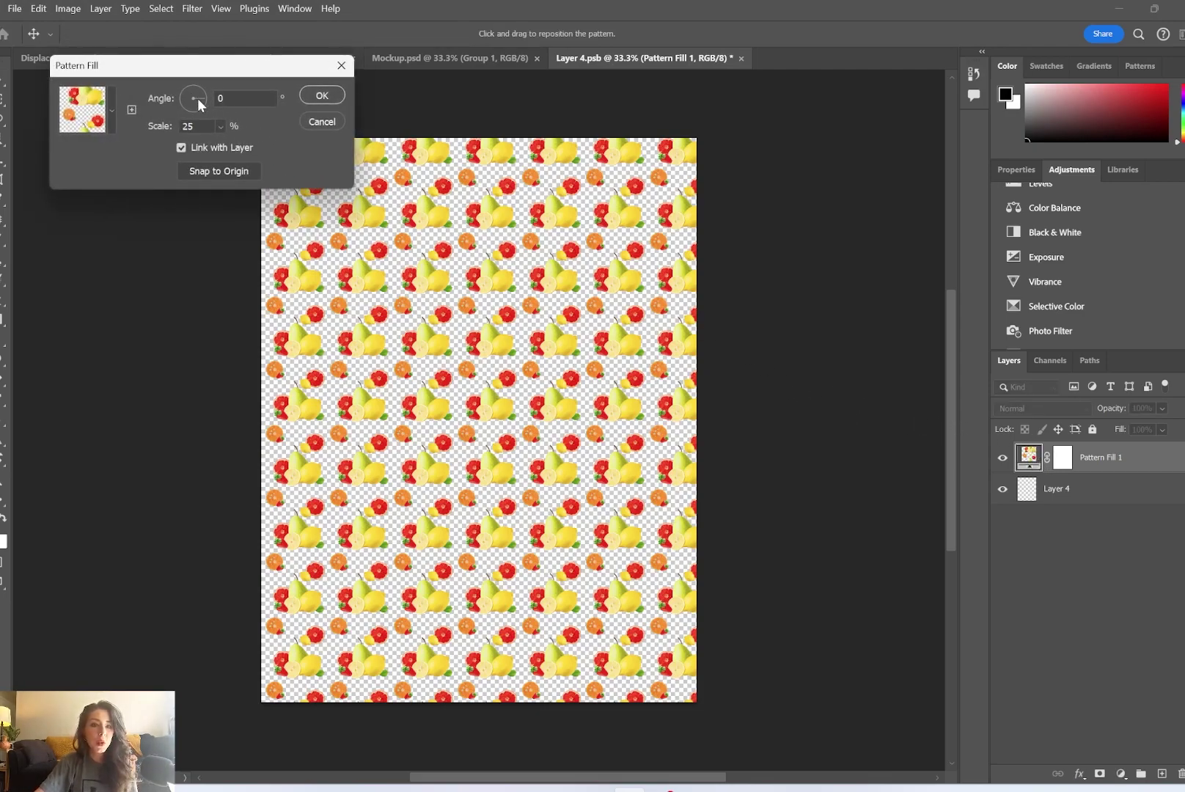
{"action": "mouse_move", "coordinate": [202, 101]}
{"action": "left_mouse_down"}
{"action": "mouse_move", "coordinate": [201, 92]}
{"action": "mouse_move", "coordinate": [203, 103]}
{"action": "left_mouse_up"}
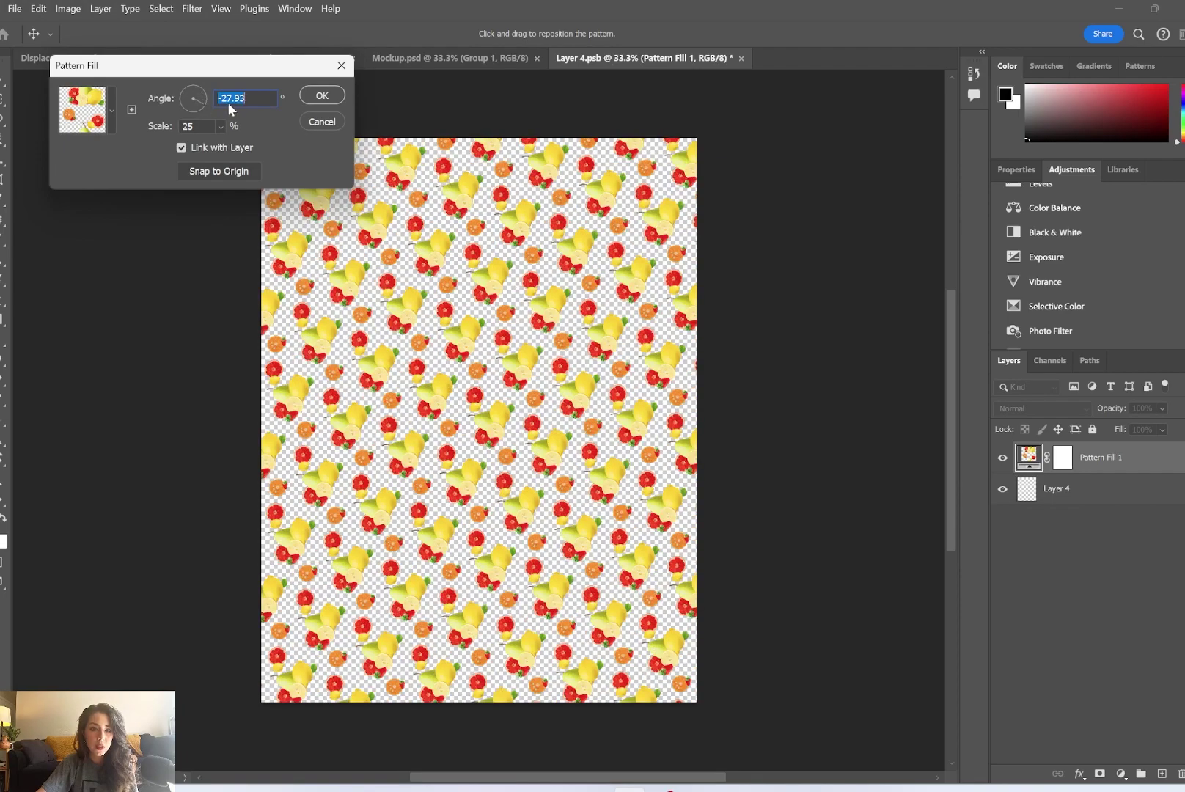
{"action": "type", "text": "30"}
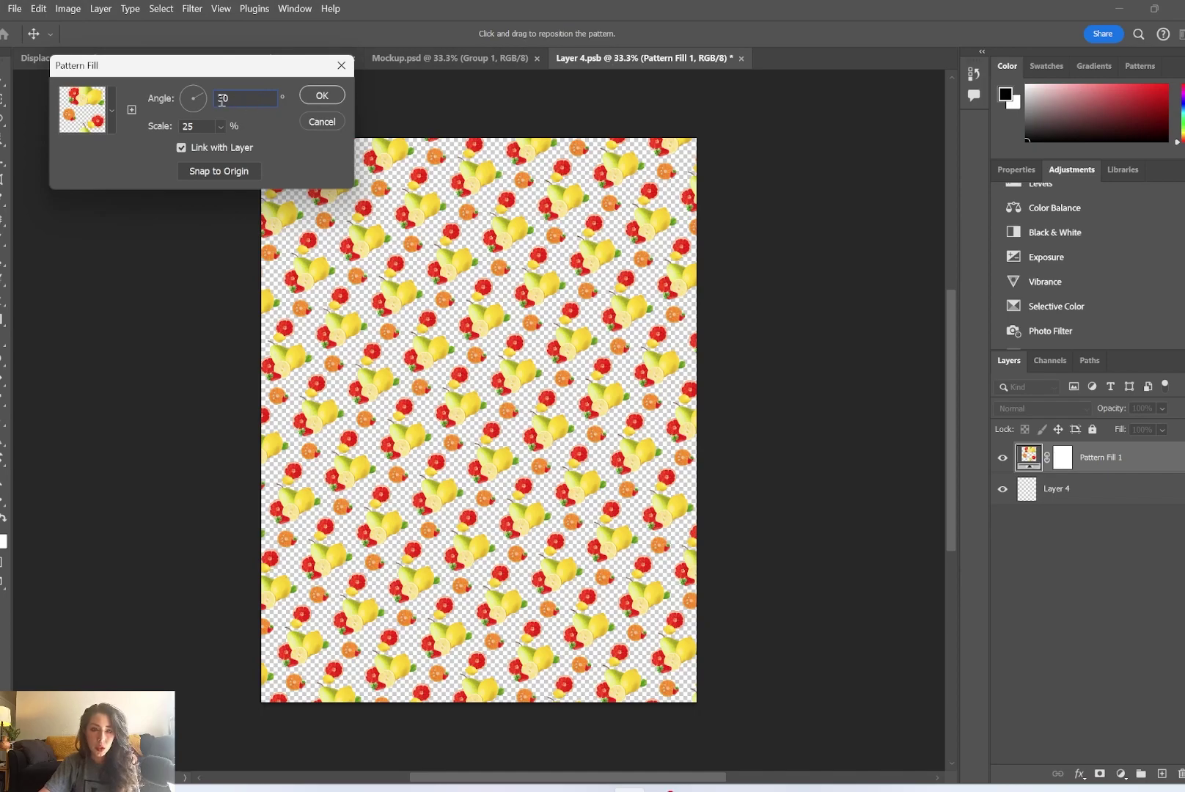
{"action": "type", "text": "0"}
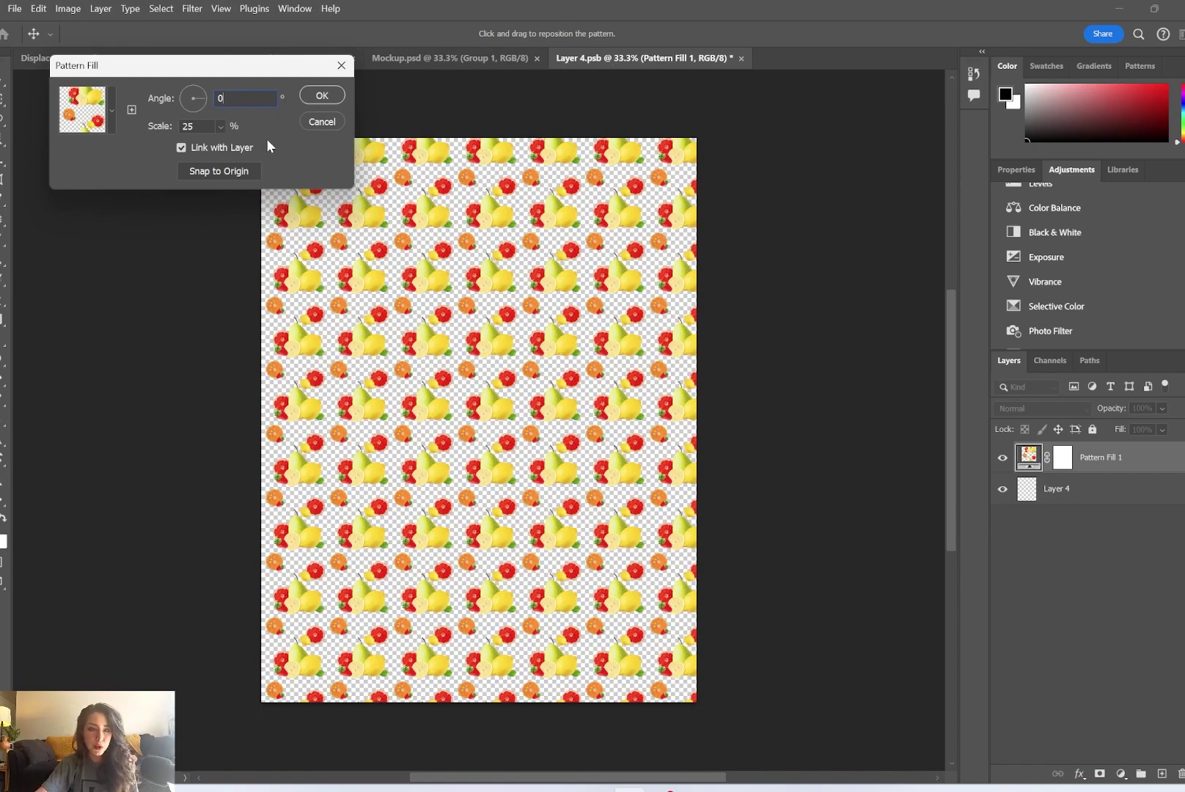
{"action": "left_click", "coordinate": [332, 98]}
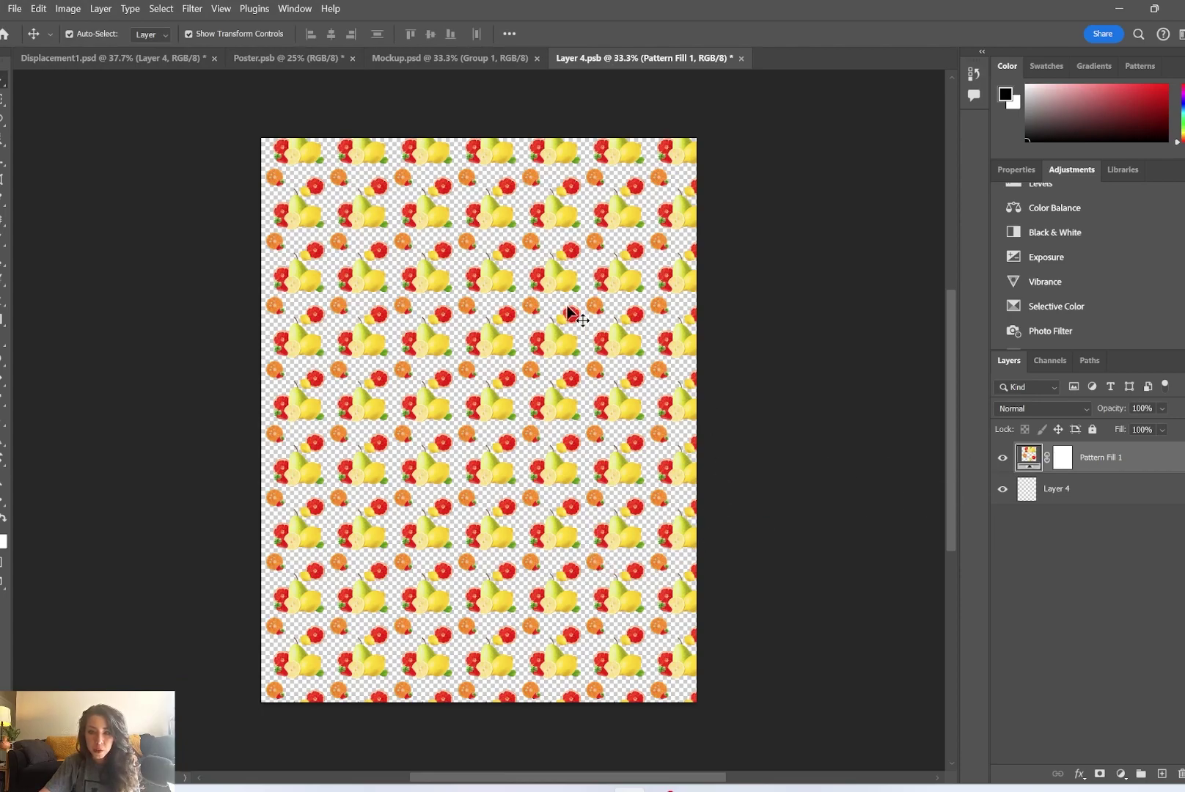
Add a black Solid Color fill (000000) beneath the fruit pattern fill in Layer 4.psb
{"action": "left_click", "coordinate": [1035, 490]}
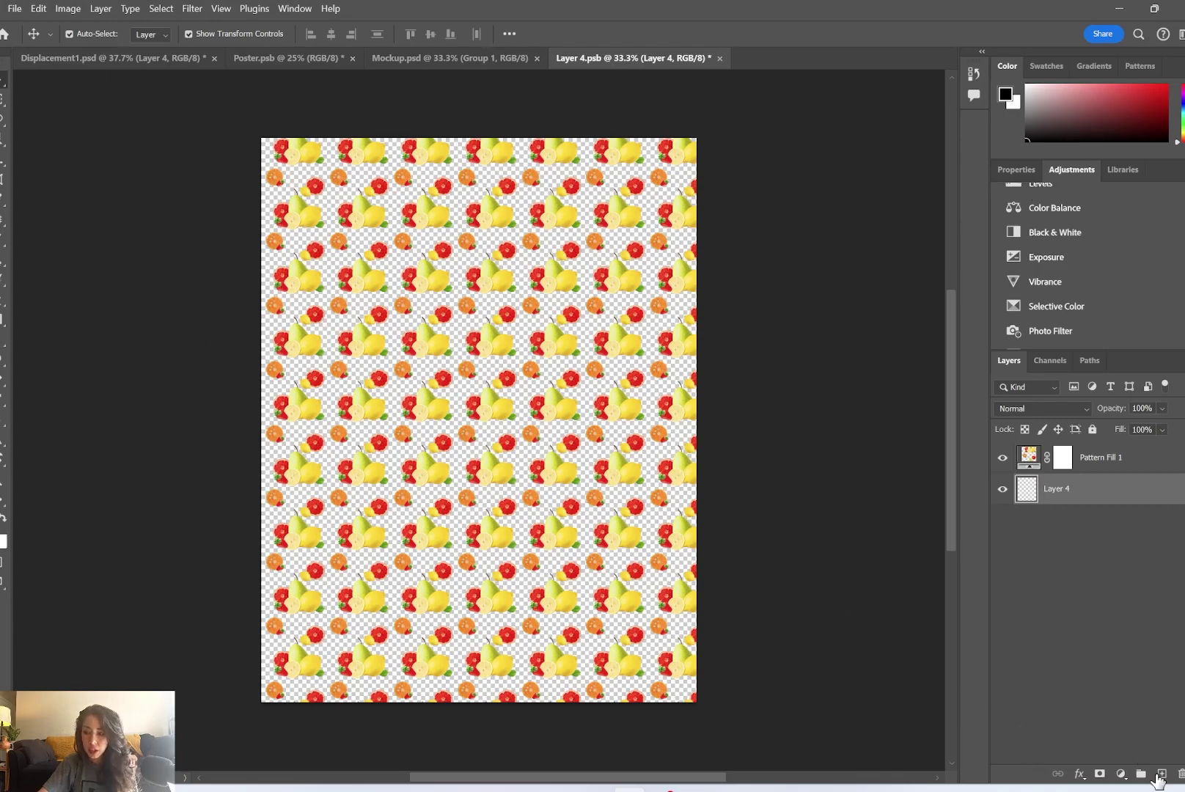
{"action": "left_click", "coordinate": [1121, 774]}
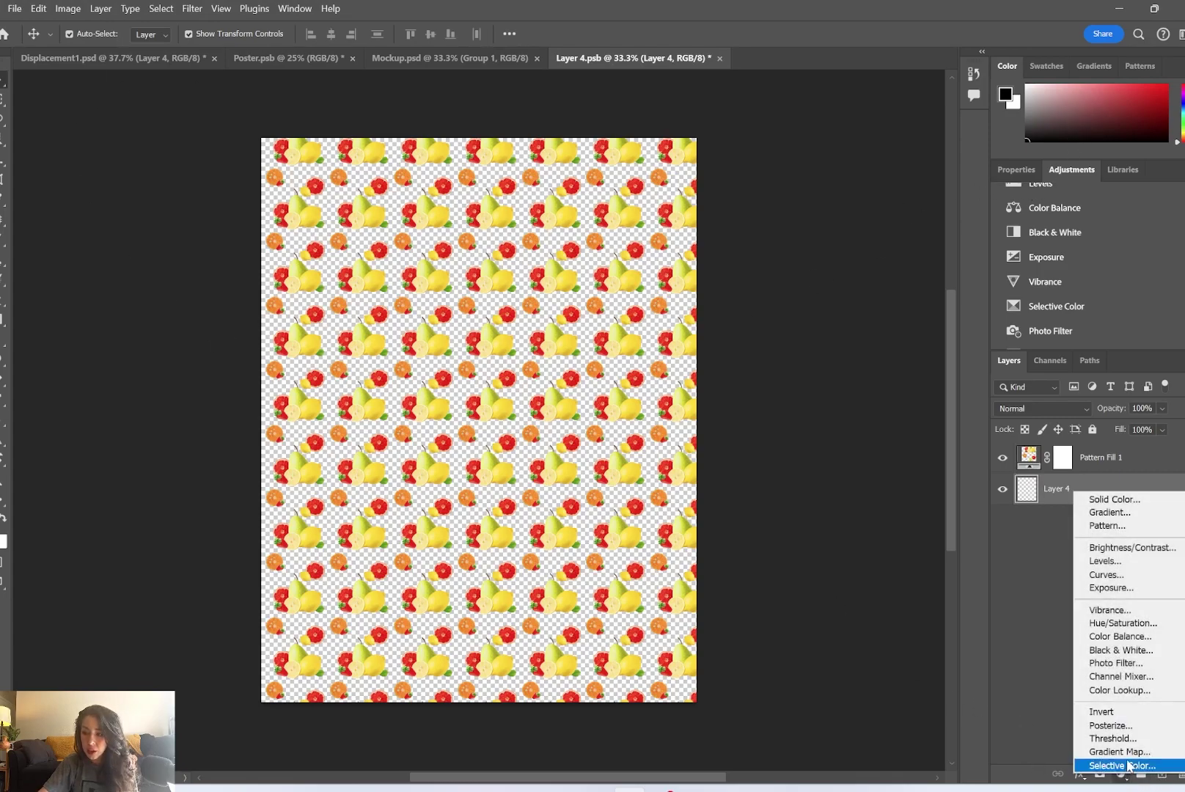
{"action": "left_click", "coordinate": [1130, 504]}
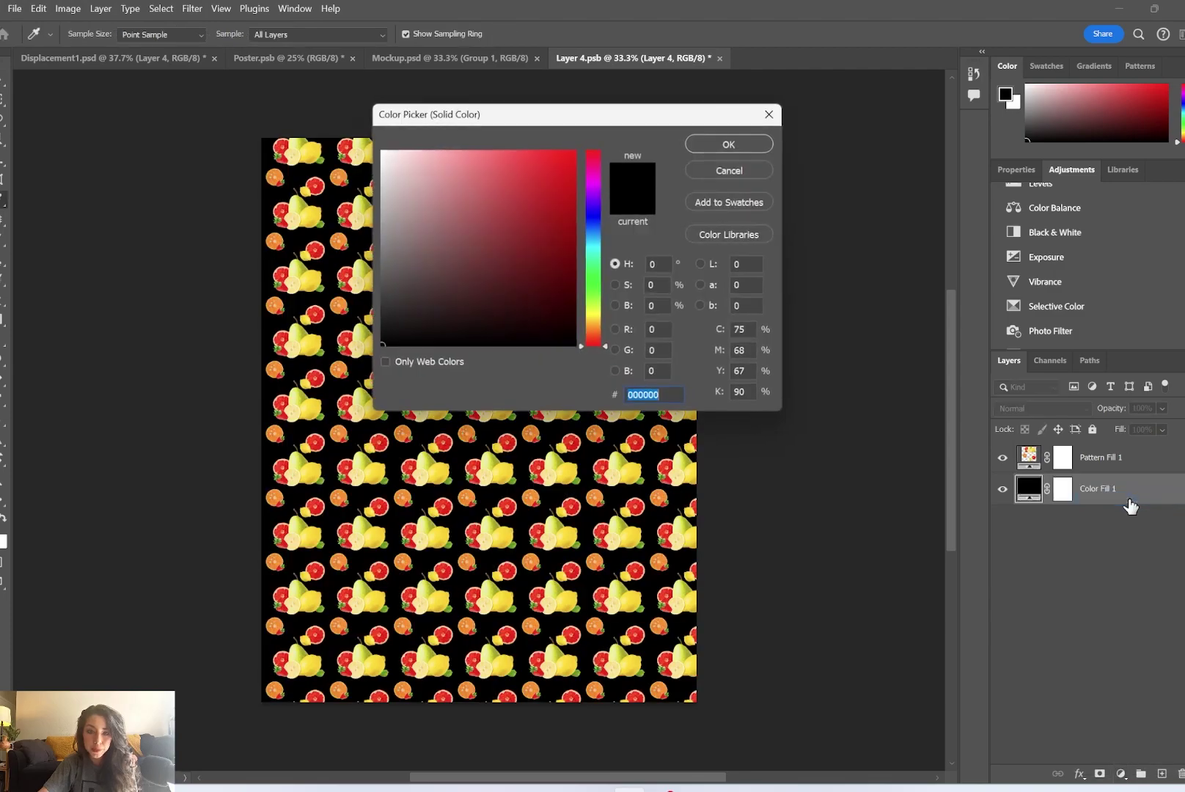
{"action": "left_click", "coordinate": [734, 144]}
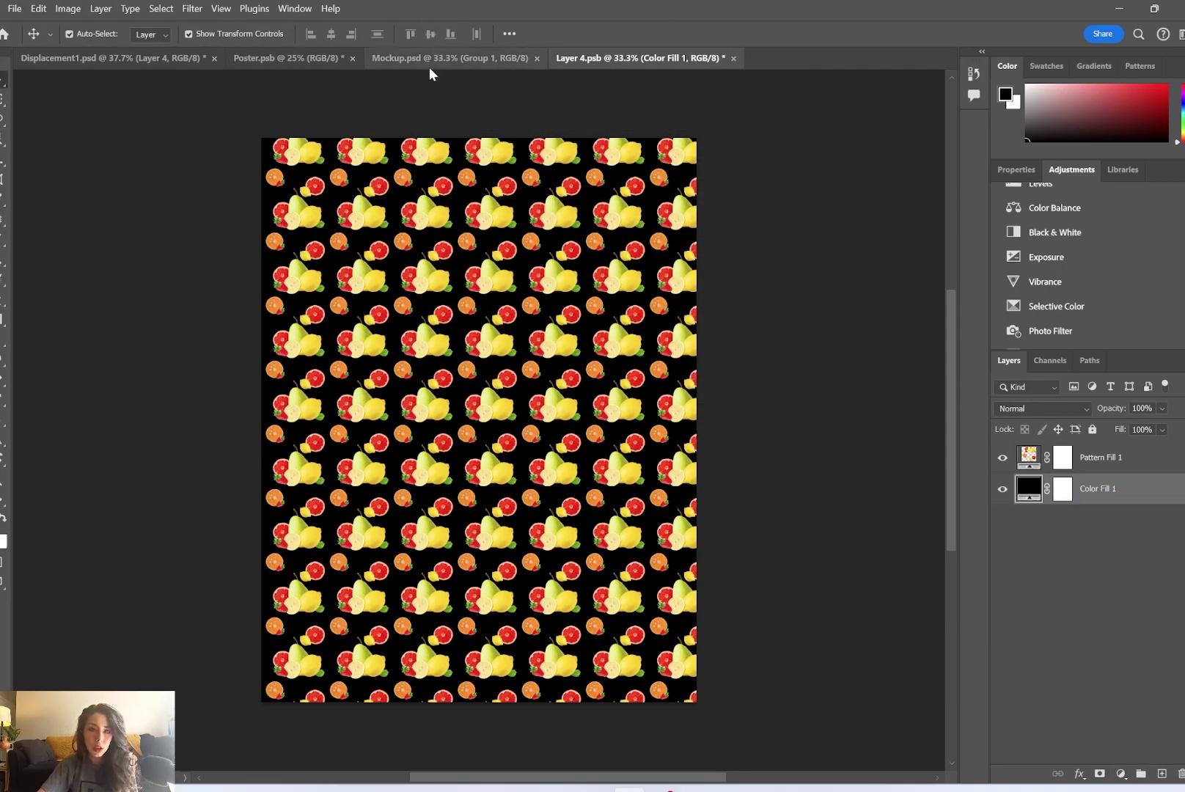
Save Layer 4.psb and check the updated Layer 4 smart object in Displacement1.psd, toggling its visibility
{"action": "left_click", "coordinate": [154, 58]}
{"action": "left_click", "coordinate": [1071, 458]}
{"action": "left_click", "coordinate": [1084, 493]}
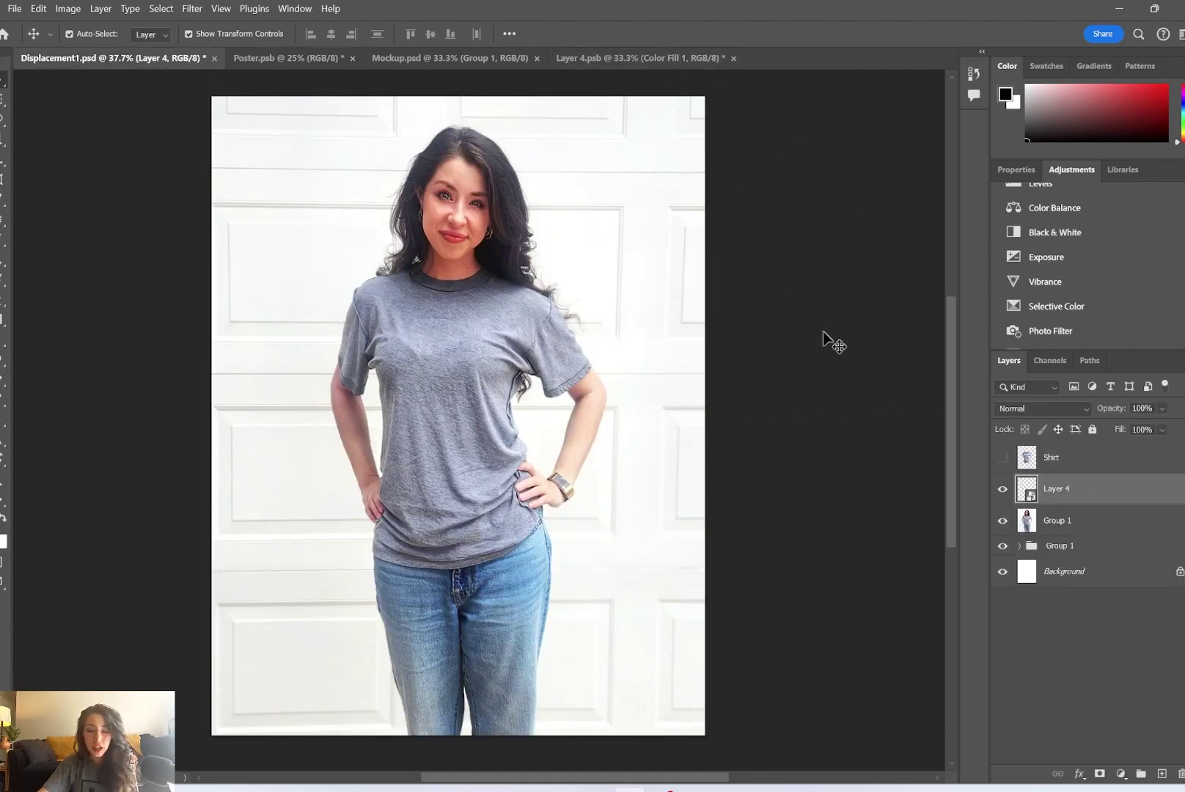
{"action": "left_click", "coordinate": [618, 58]}
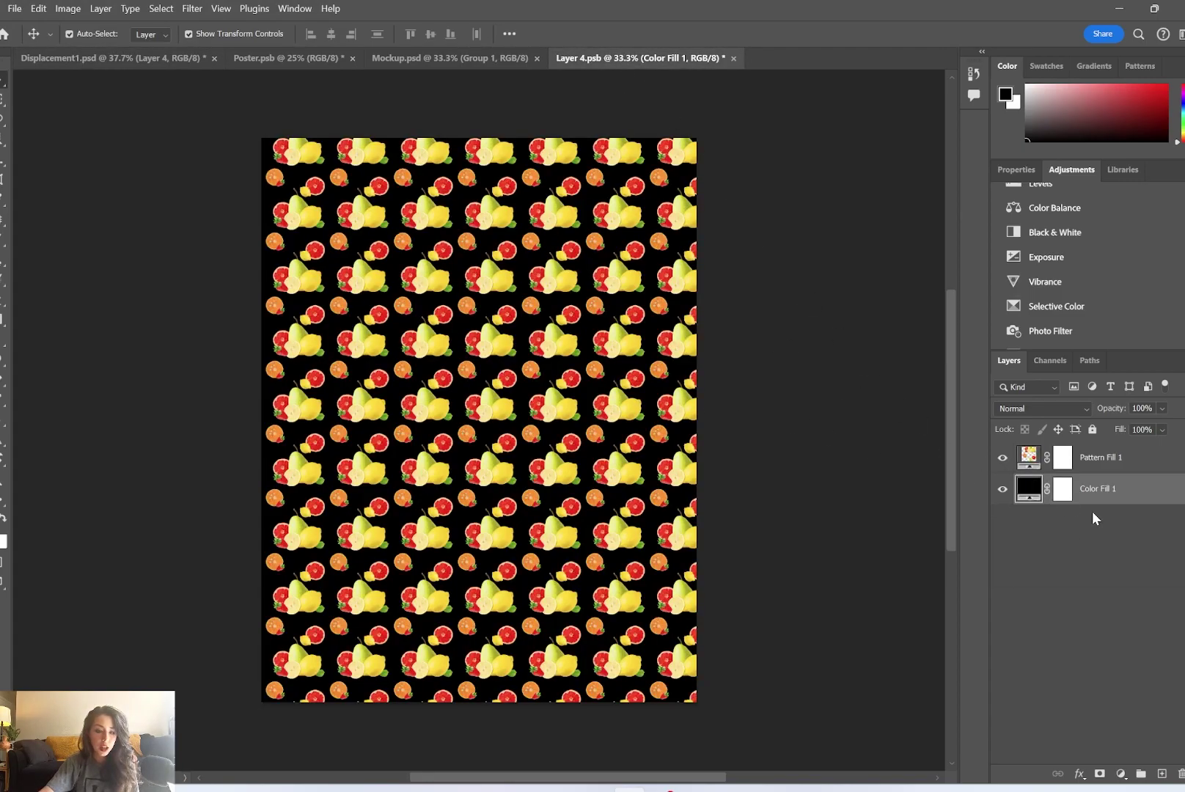
{"action": "key", "text": "ctrl+s"}
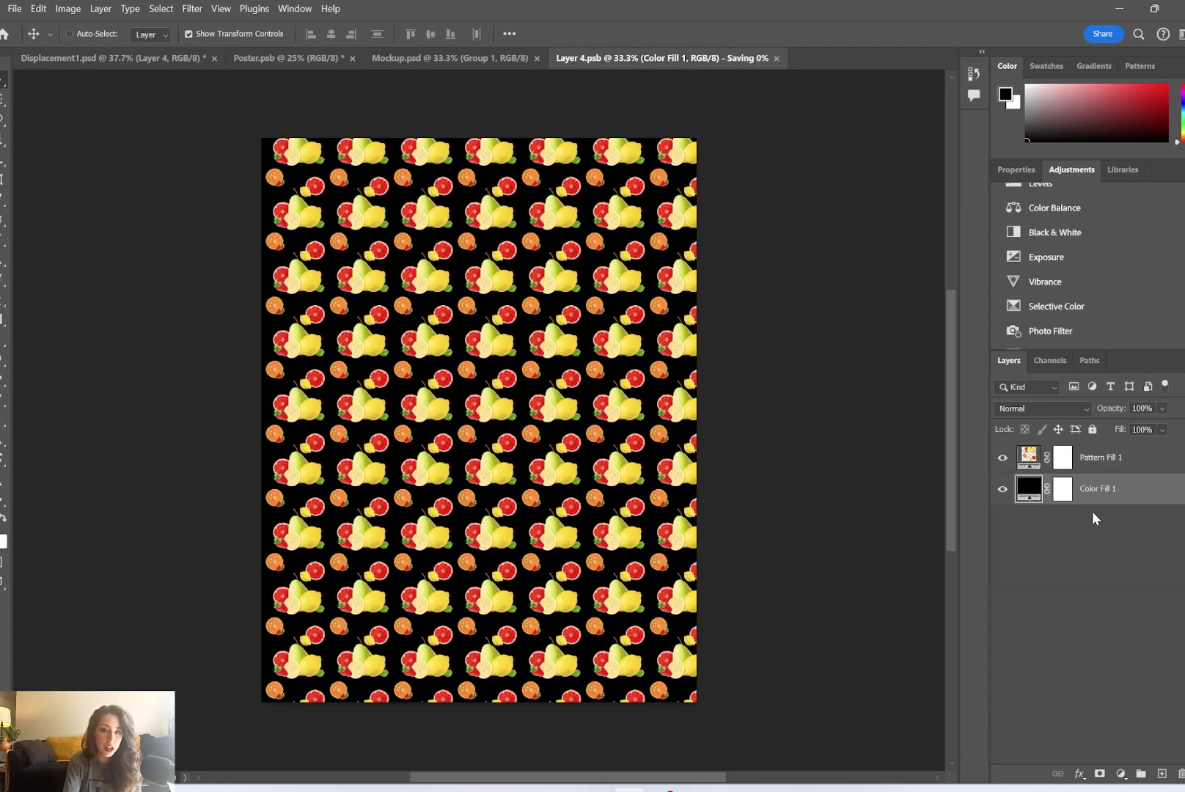
{"action": "left_click", "coordinate": [146, 57]}
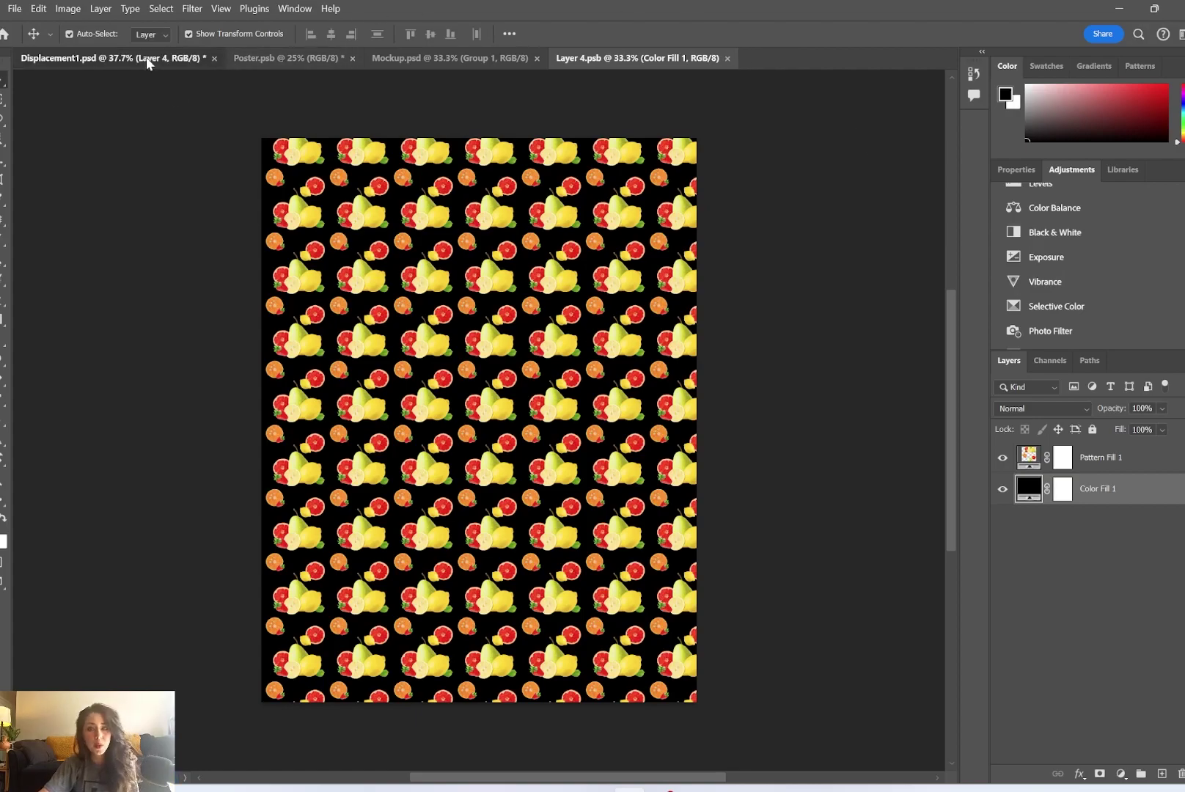
{"action": "left_click", "coordinate": [1100, 521]}
{"action": "left_click", "coordinate": [1083, 497]}
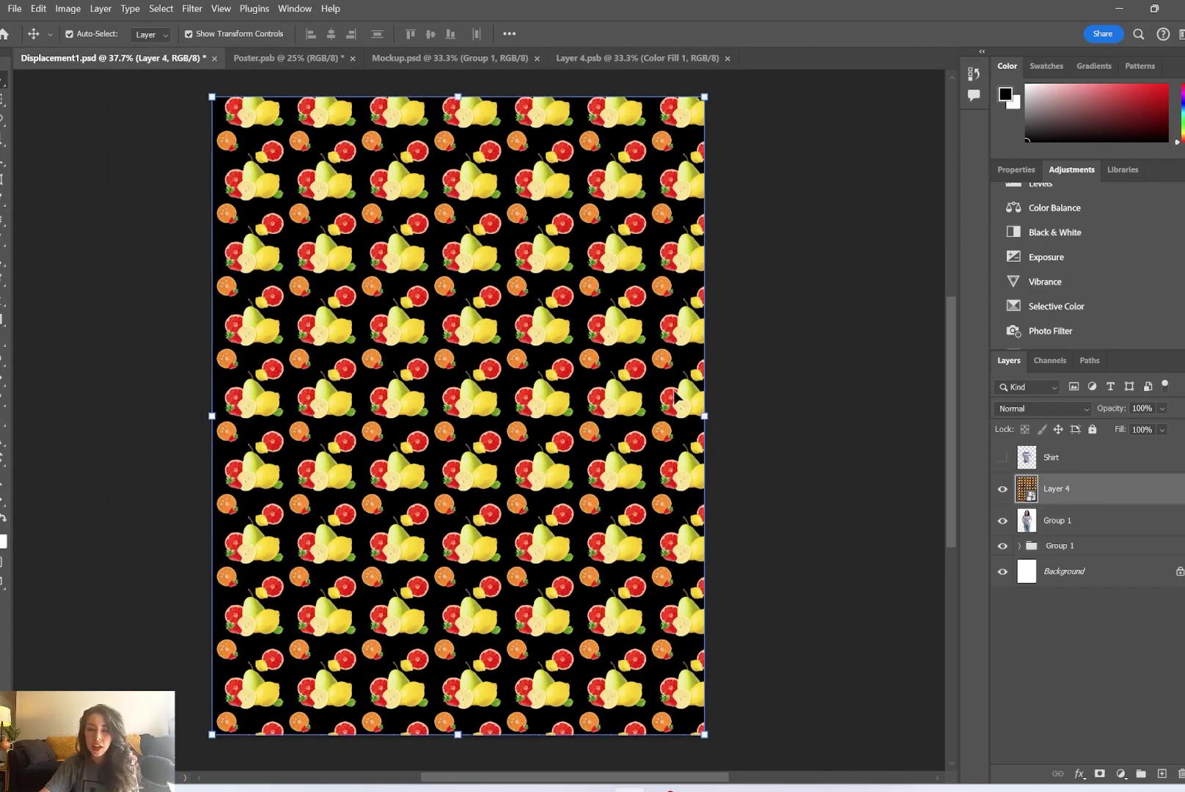
{"action": "left_click", "coordinate": [1003, 488]}
{"action": "left_click", "coordinate": [1003, 490]}
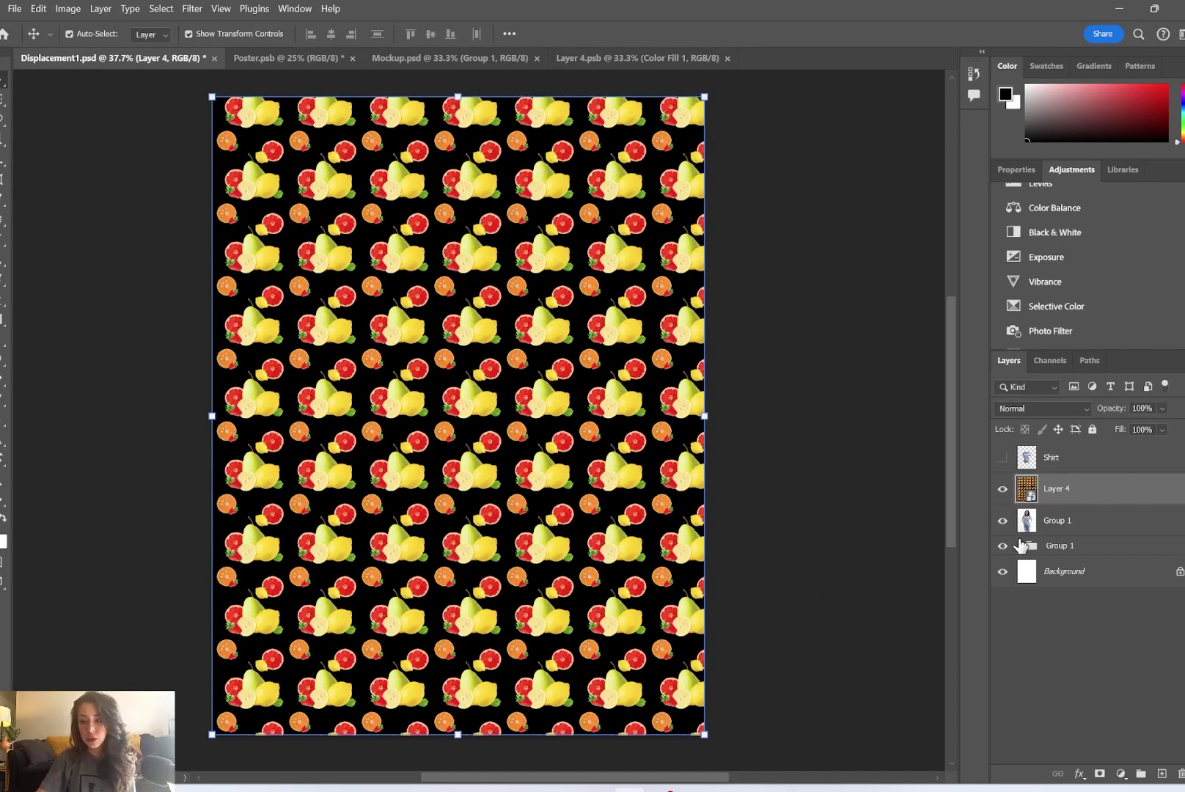
Load the Shirt layer's outline as a selection and apply it to Layer 4 as a layer mask
{"action": "left_click", "coordinate": [1067, 464]}
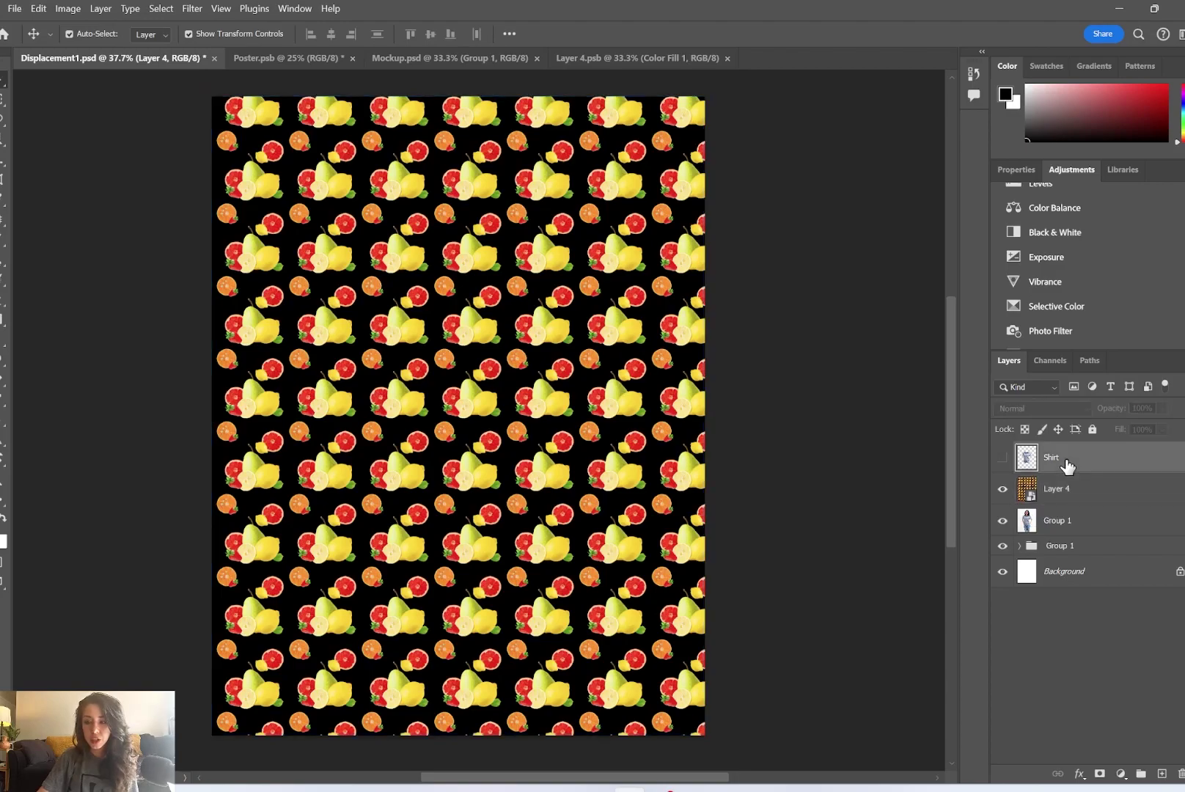
{"action": "left_click", "coordinate": [1028, 459], "text": "ctrl"}
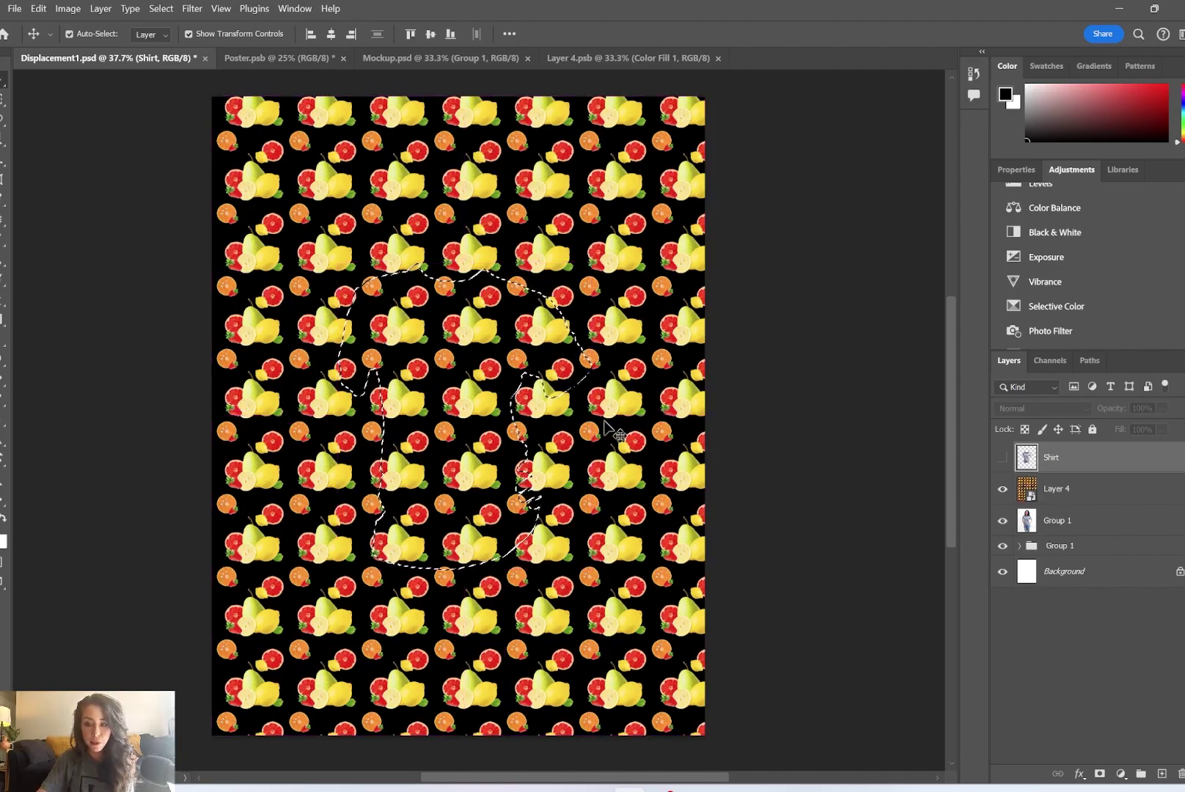
{"action": "left_click", "coordinate": [1055, 492]}
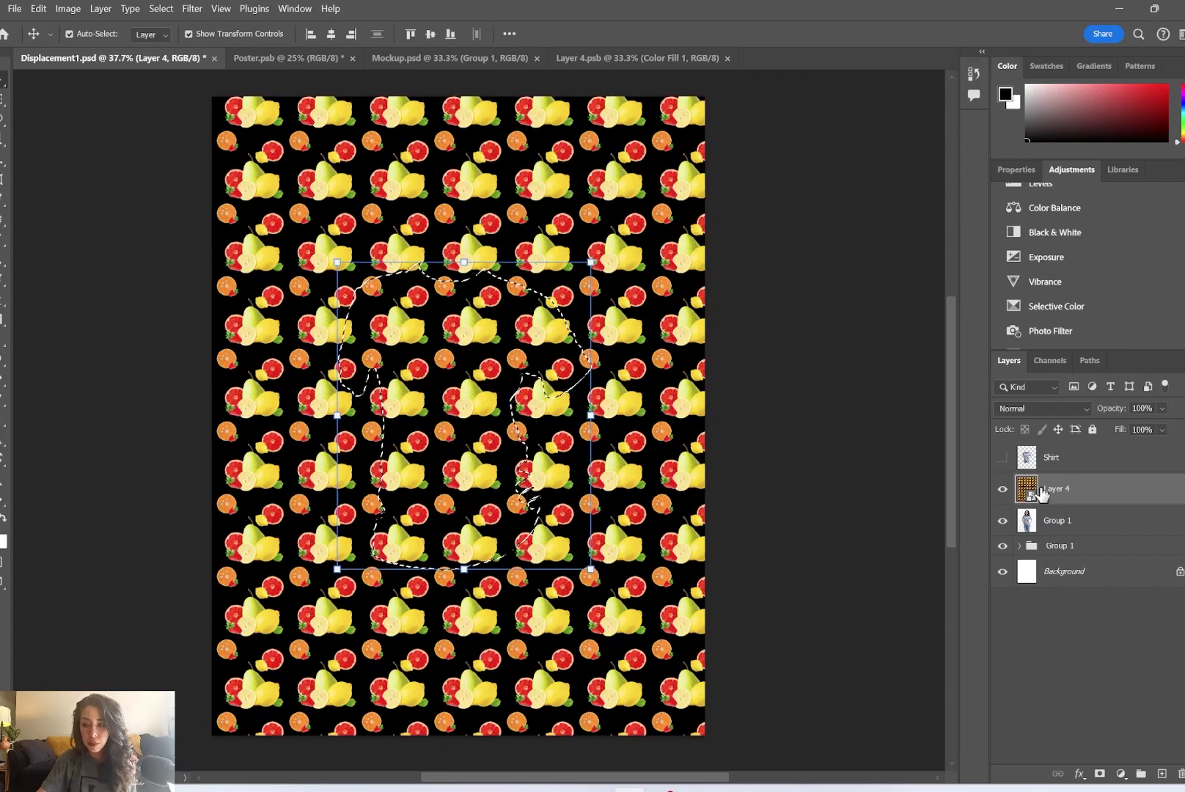
{"action": "left_click", "coordinate": [1100, 776]}
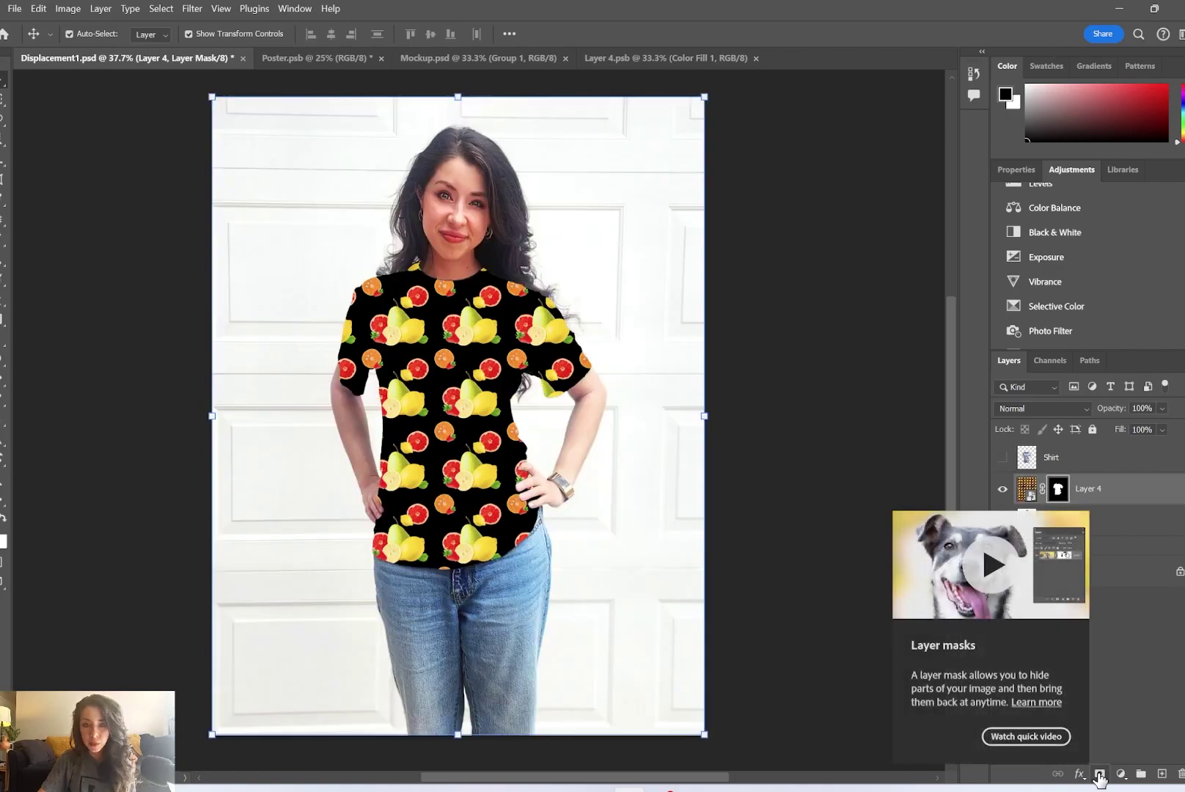
{"action": "left_click", "coordinate": [1096, 634]}
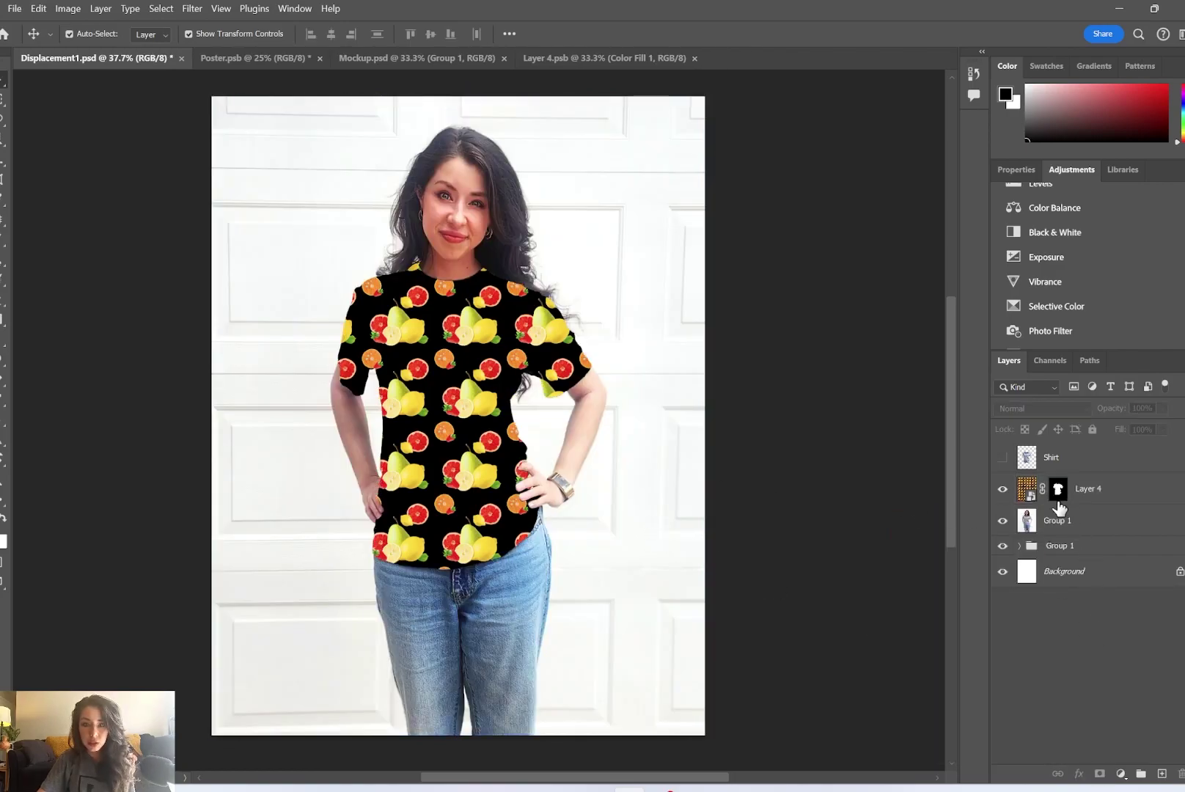
{"action": "left_click", "coordinate": [1105, 488]}
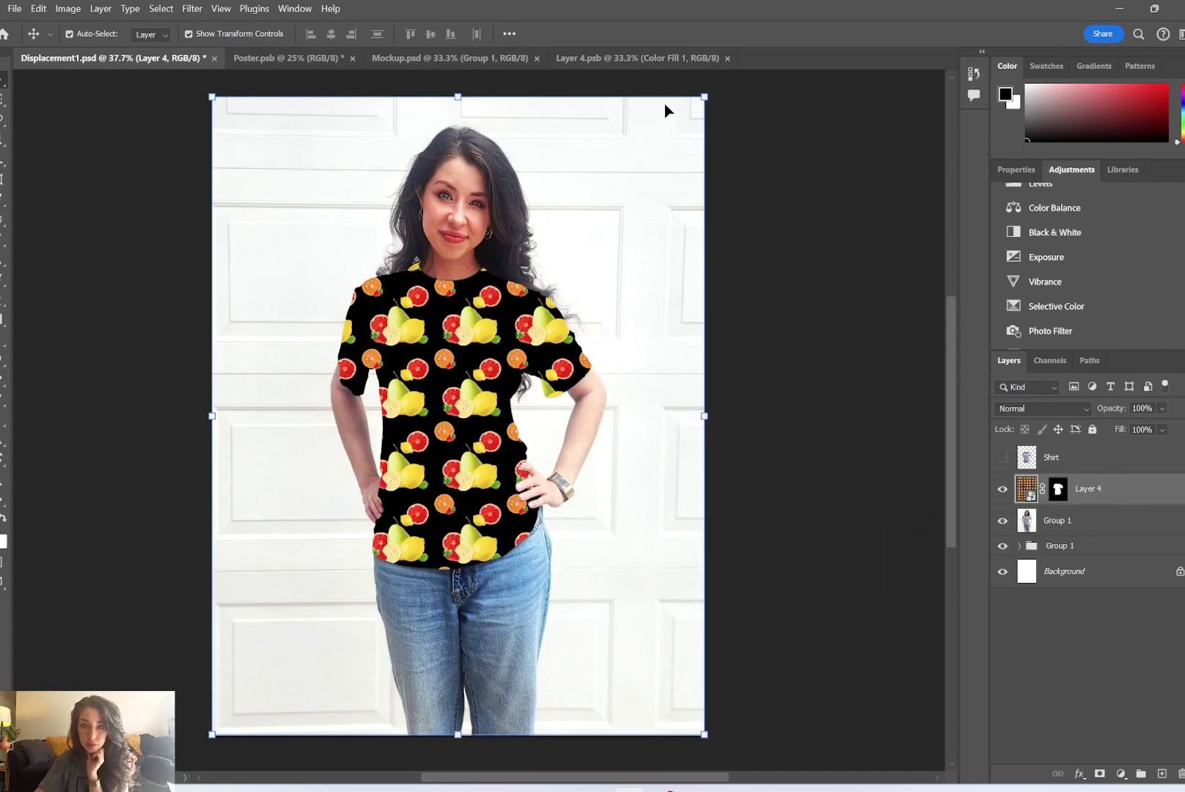
Hide the black colour fill in Layer 4.psb, save the file, and return to Displacement1.psd
{"action": "left_click", "coordinate": [591, 56]}
{"action": "left_click", "coordinate": [1003, 488]}
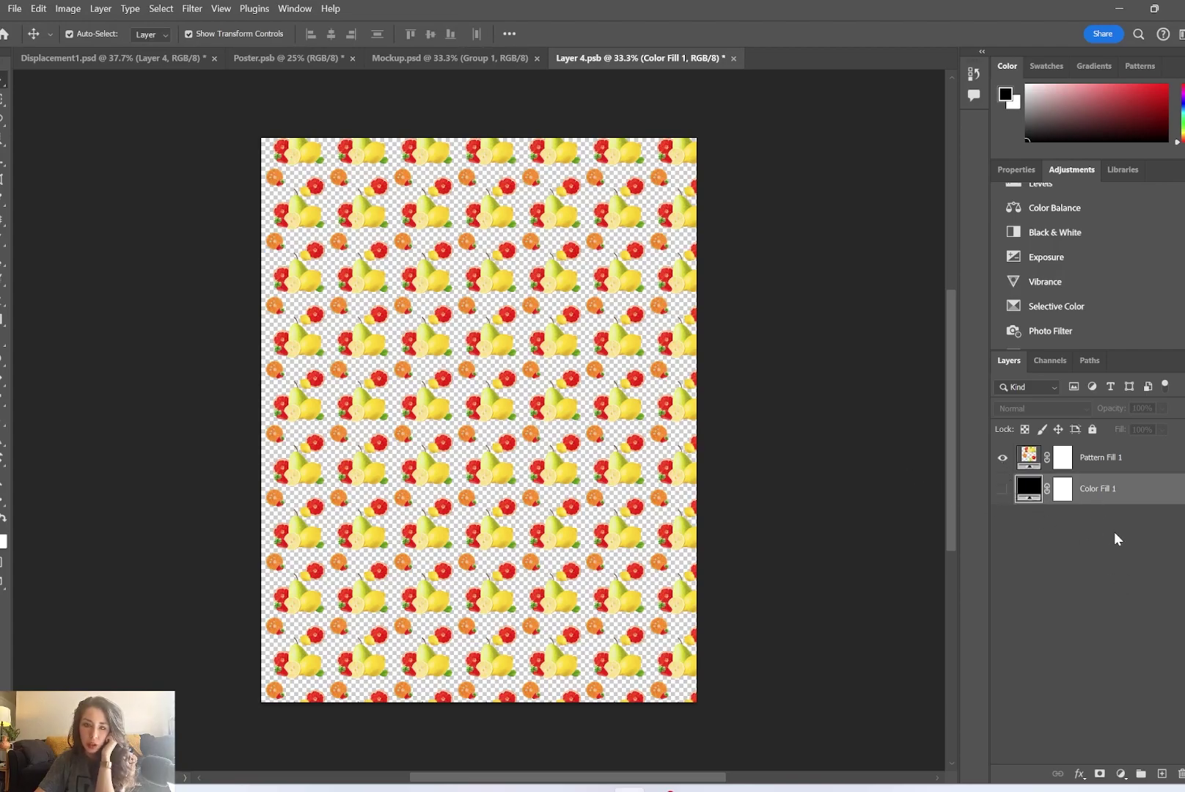
{"action": "key", "text": "ctrl+s"}
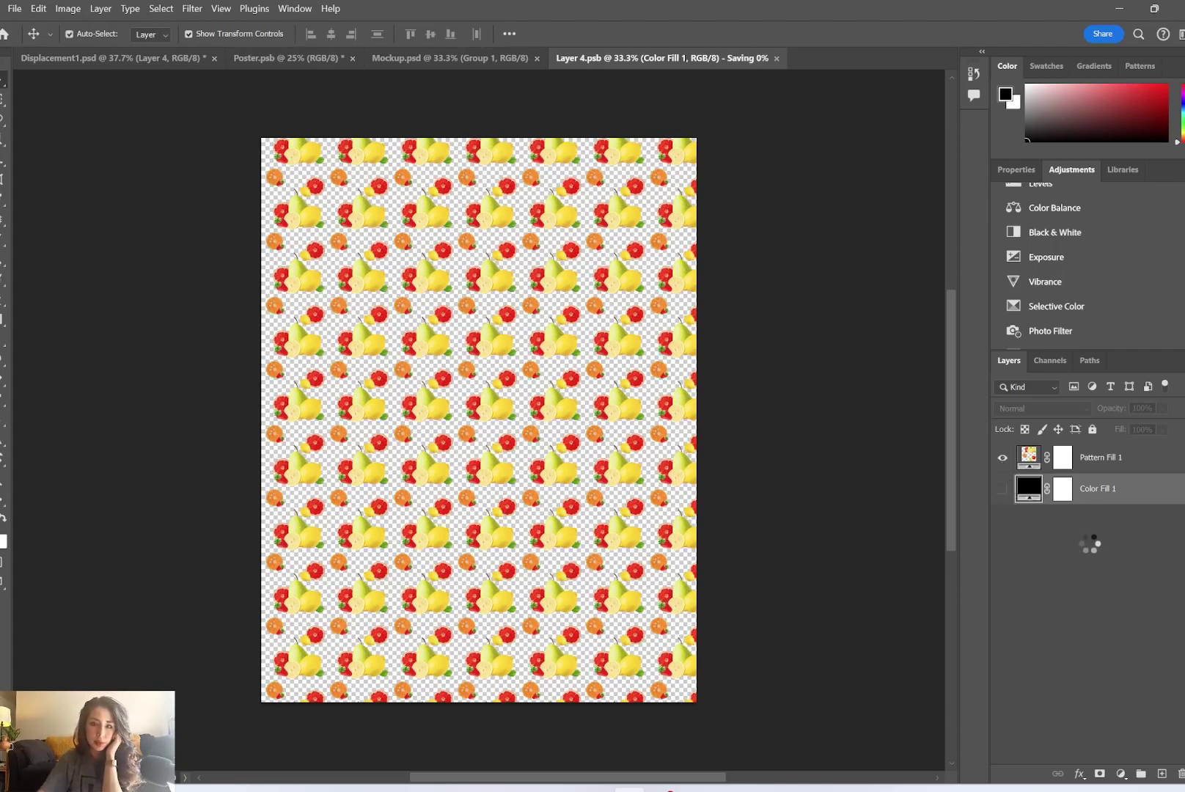
{"action": "left_click", "coordinate": [149, 62]}
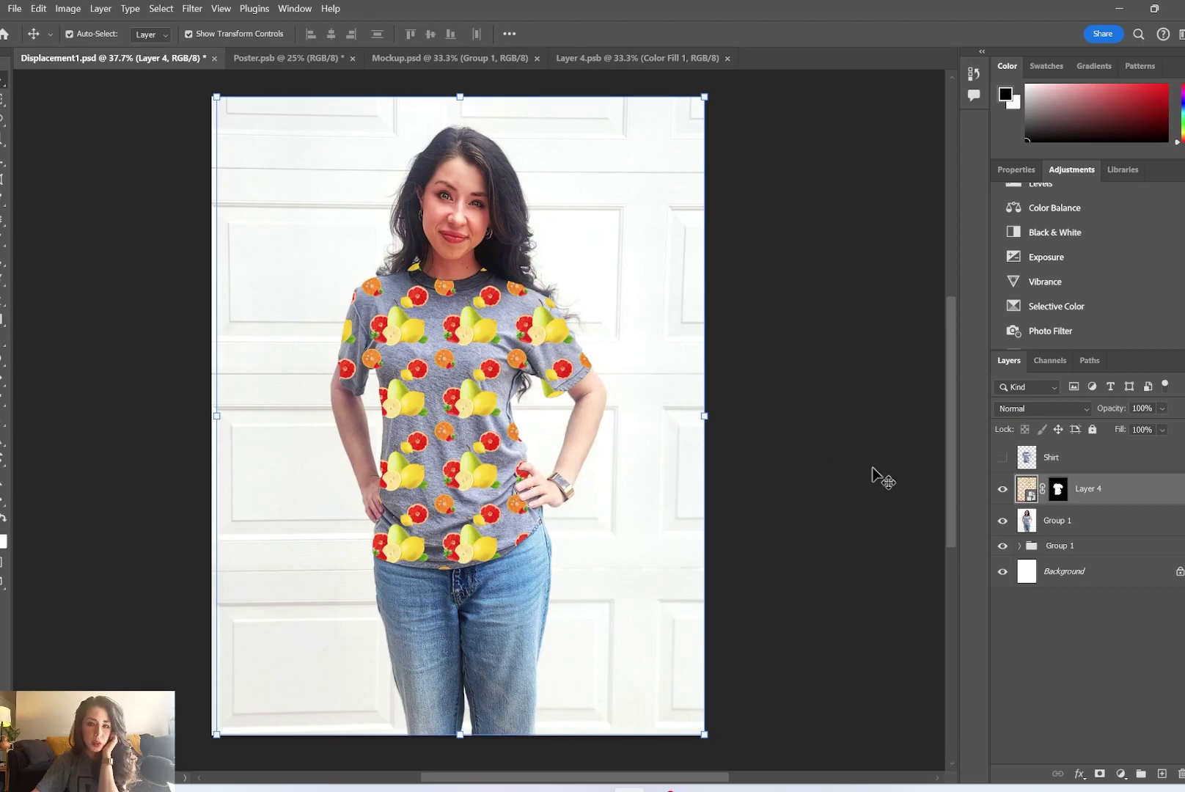
Inspect the fruit pattern on the shirt up close, including the sleeve and underarm edges
{"action": "left_click", "coordinate": [1033, 618]}
{"action": "scroll", "coordinate": [490, 377], "scroll_direction": "up", "scroll_amount": 5}
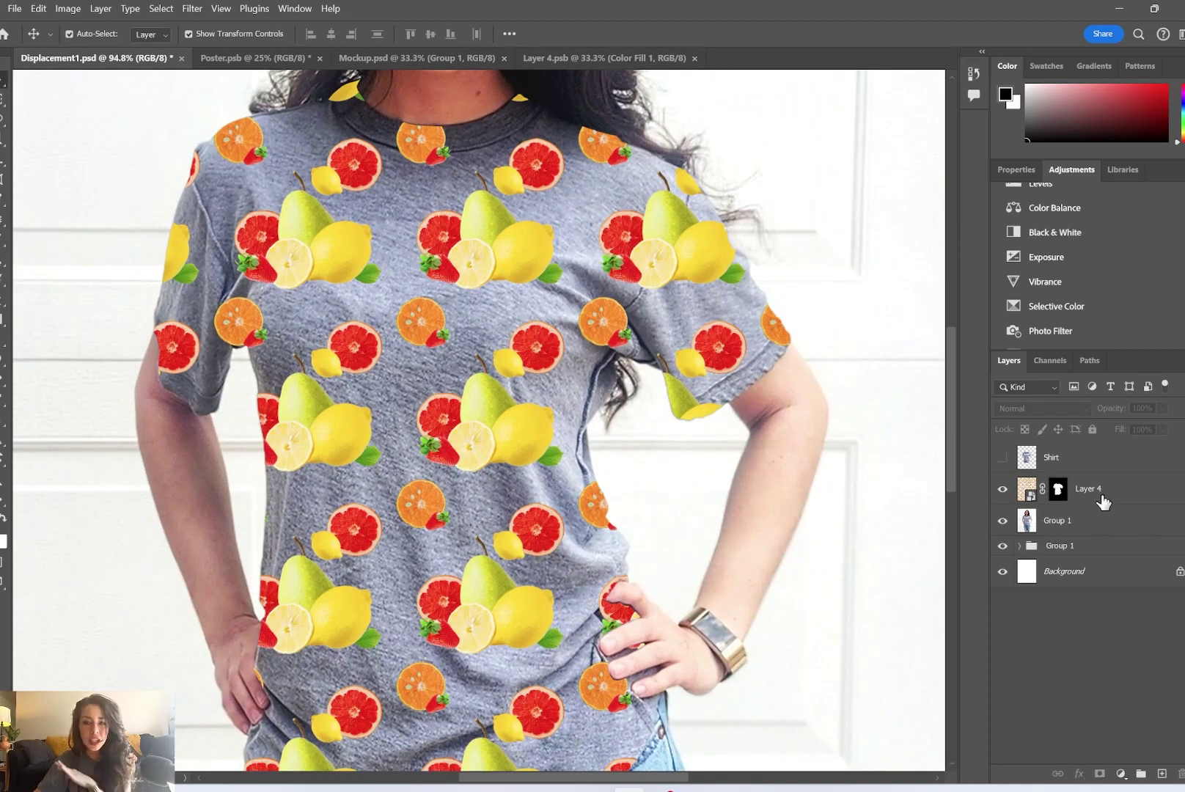
{"action": "left_click", "coordinate": [1075, 457]}
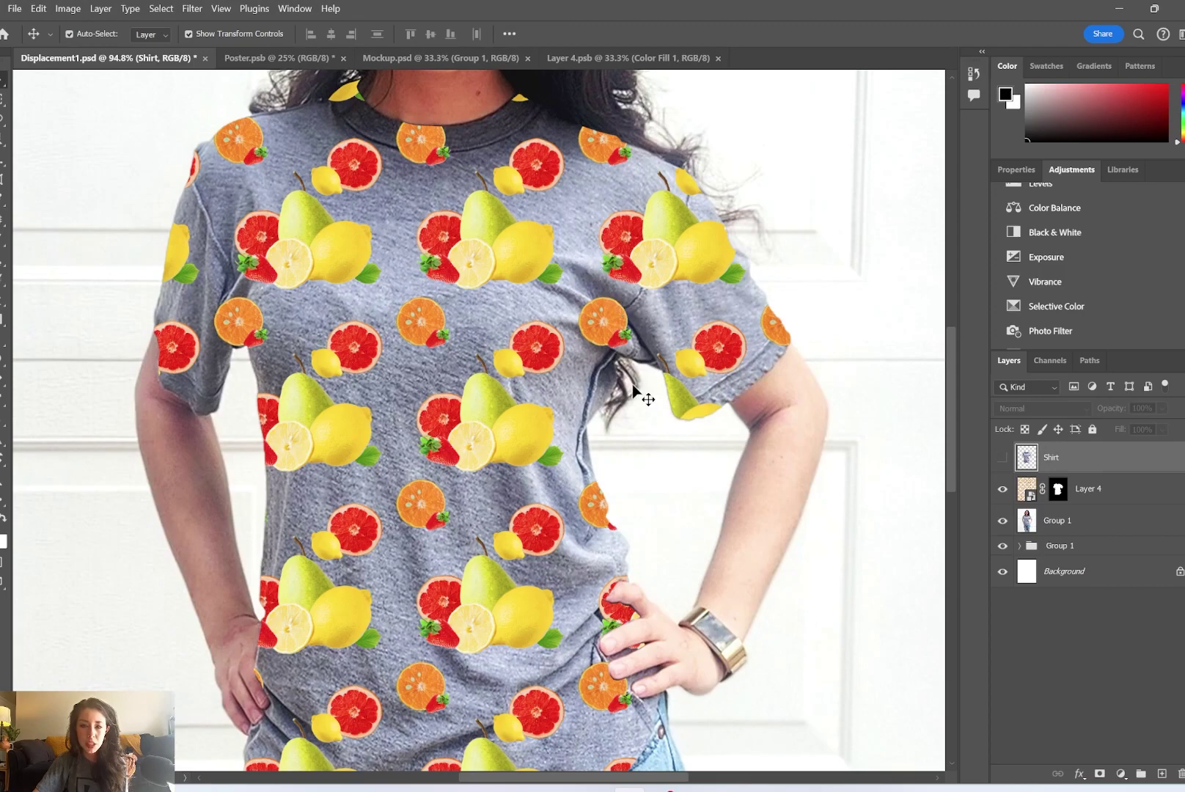
{"action": "scroll", "coordinate": [610, 315], "scroll_direction": "up", "scroll_amount": 4}
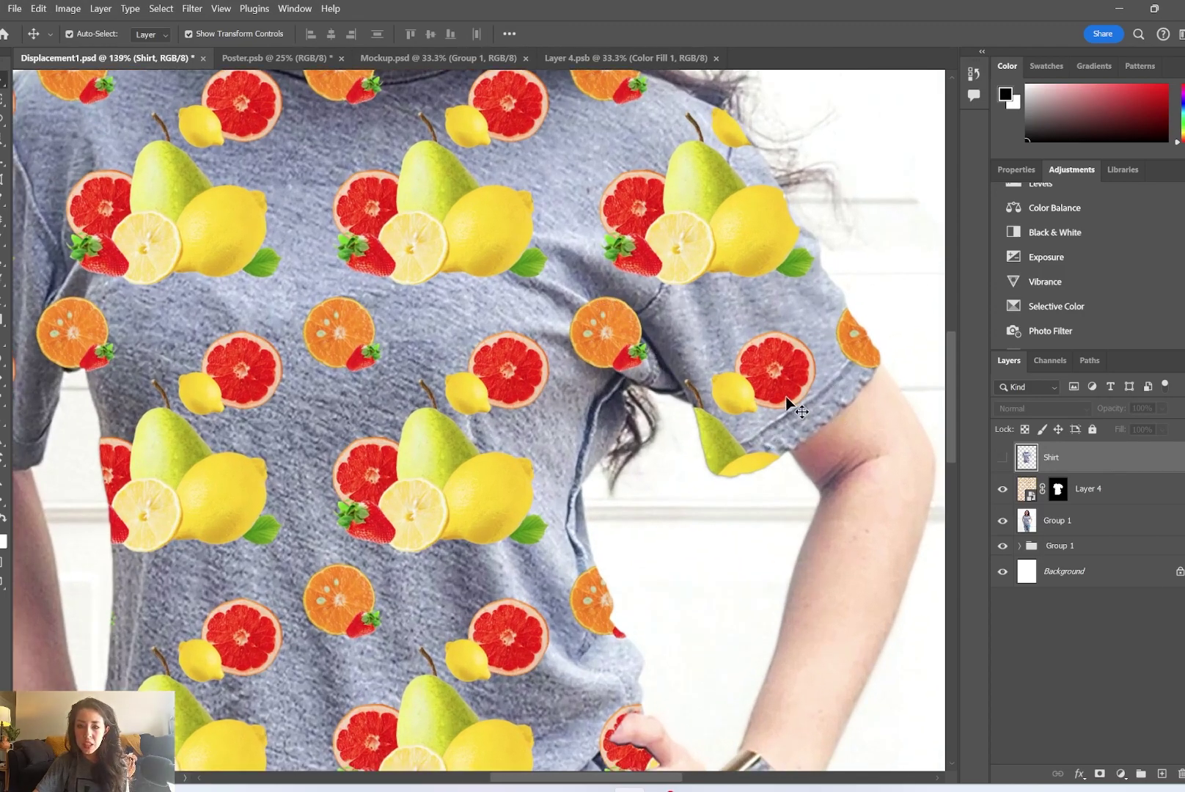
{"action": "scroll", "coordinate": [793, 407], "scroll_direction": "down", "scroll_amount": 5}
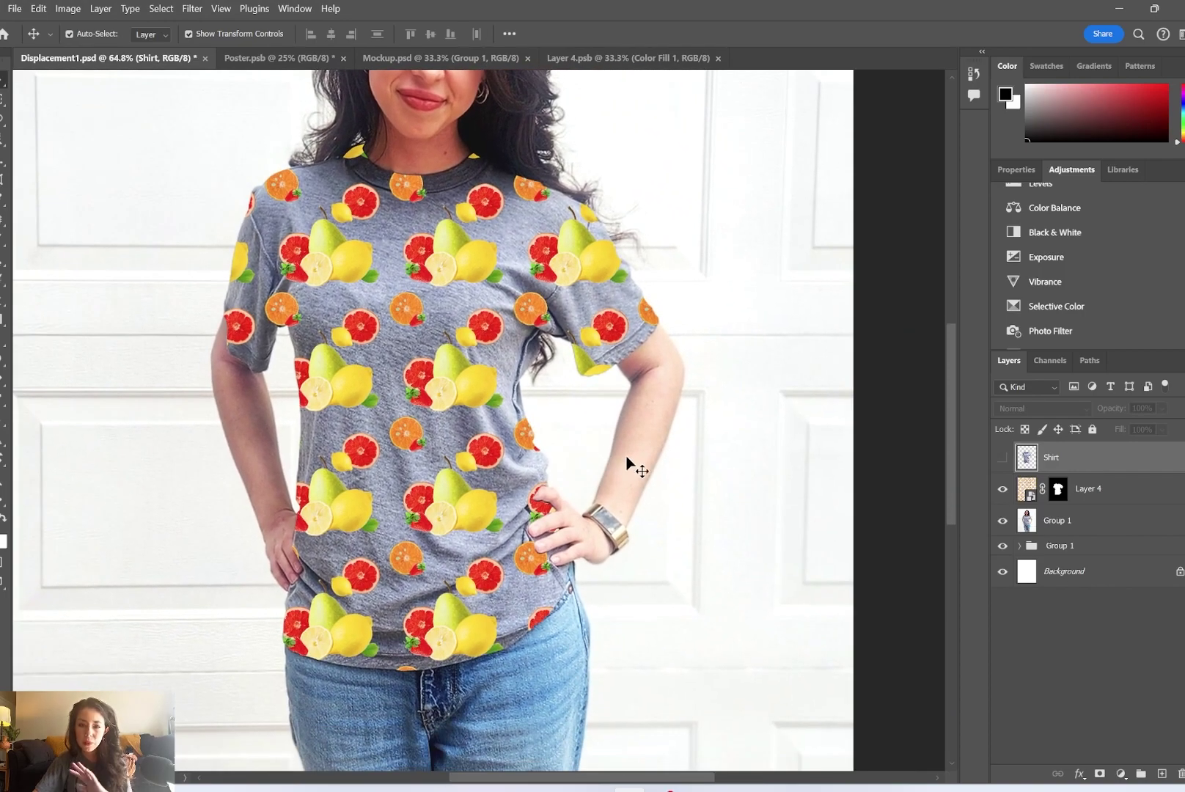
Try moving the artwork directly on the shirt in Displacement1.psd, and undo the move
{"action": "left_click", "coordinate": [1096, 491]}
{"action": "left_click_drag", "start_coordinate": [436, 446], "coordinate": [435, 468]}
{"action": "key", "text": "ctrl+z"}
Shift the fruit pattern slightly downward in Layer 4.psb, save it, and return to Displacement1.psd
{"action": "left_click", "coordinate": [627, 62]}
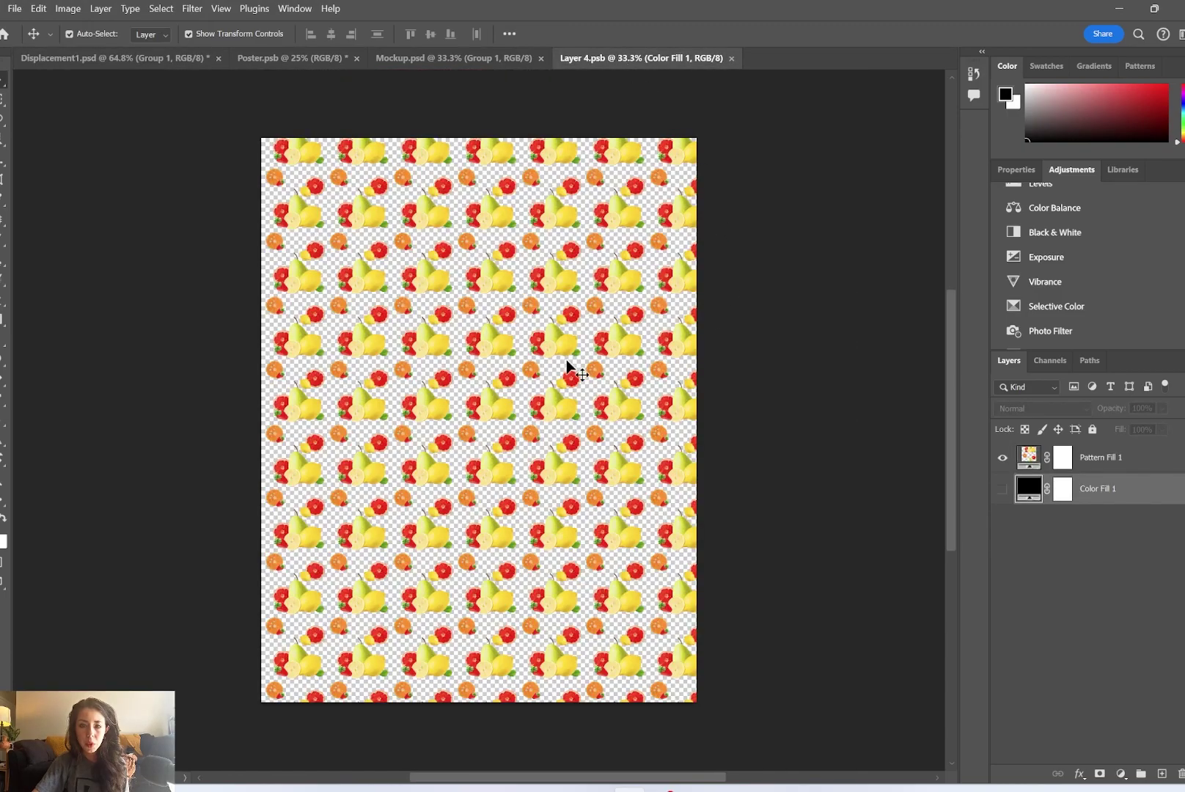
{"action": "left_click_drag", "start_coordinate": [566, 359], "coordinate": [567, 368]}
{"action": "left_click", "coordinate": [127, 59]}
{"action": "left_click", "coordinate": [645, 58]}
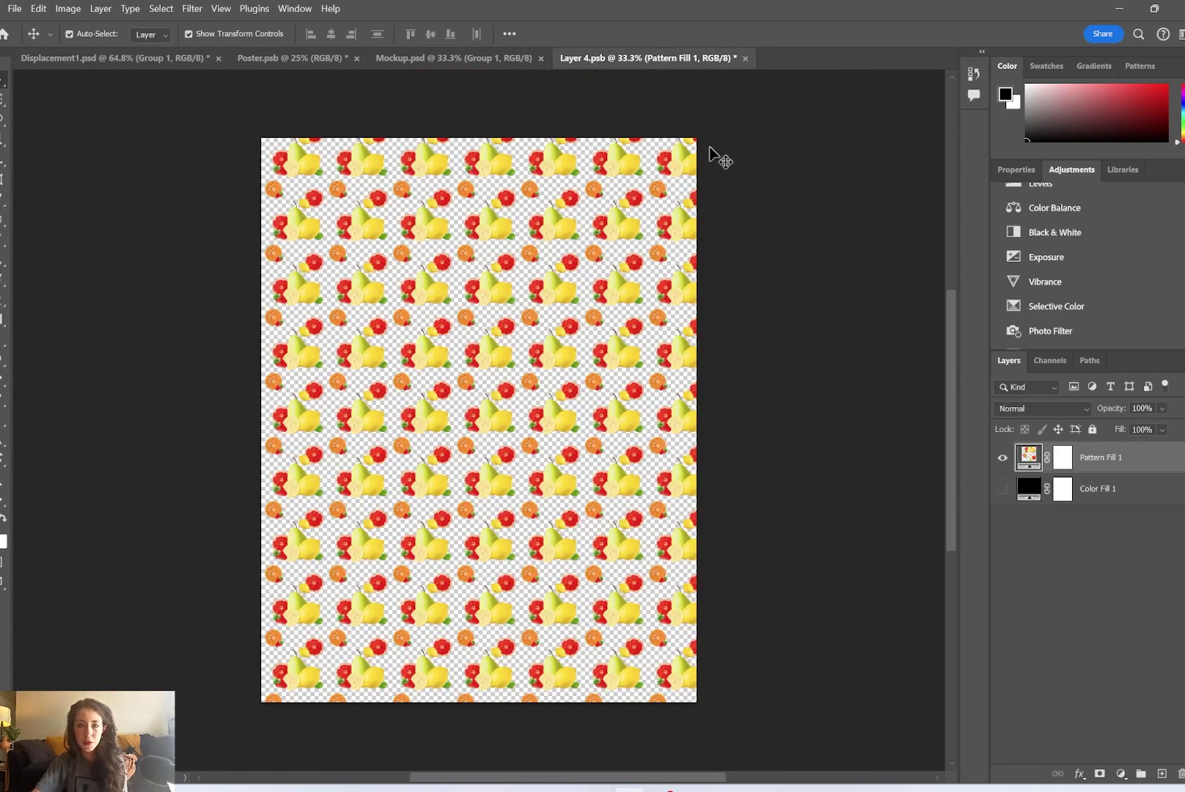
{"action": "key", "text": "ctrl+s"}
{"action": "left_click", "coordinate": [126, 59]}
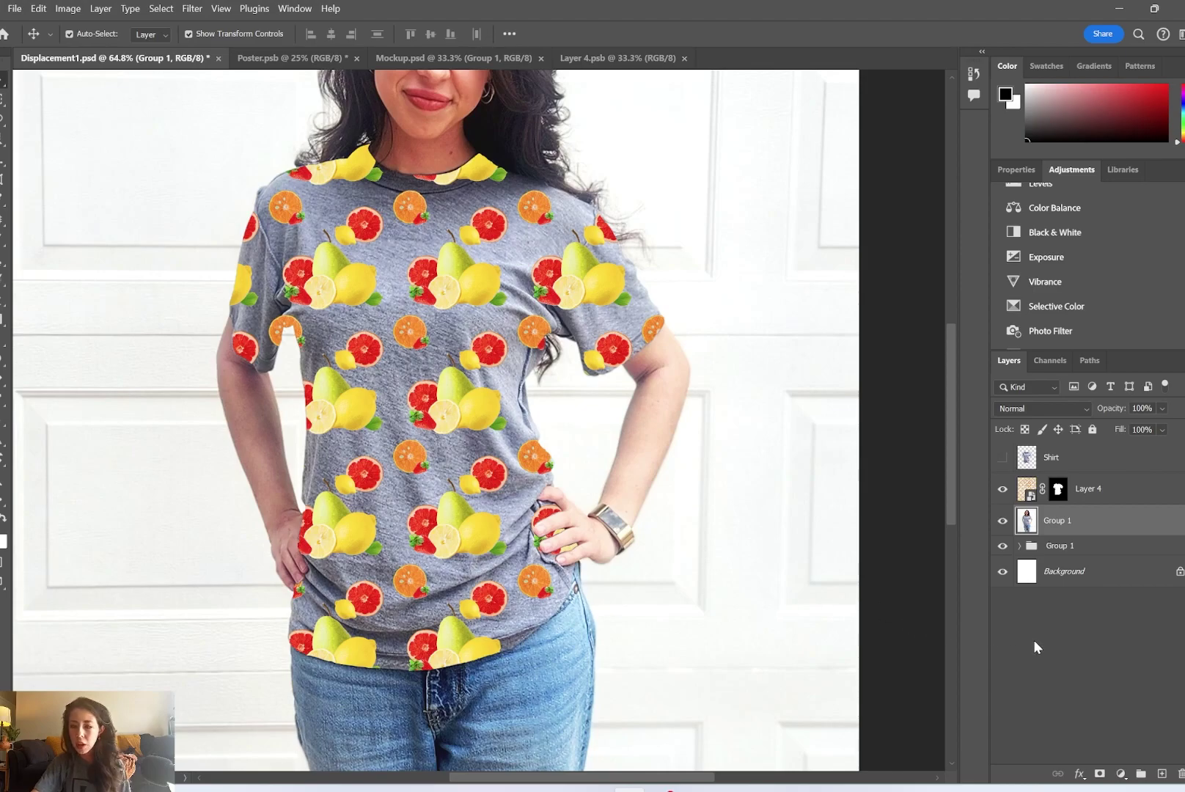
Apply the Displace filter to Layer 4 with horizontal and vertical scale 10, Stretch To Fit and Repeat Edge Pixels, using Displacement1 as the map
{"action": "left_click", "coordinate": [1154, 493]}
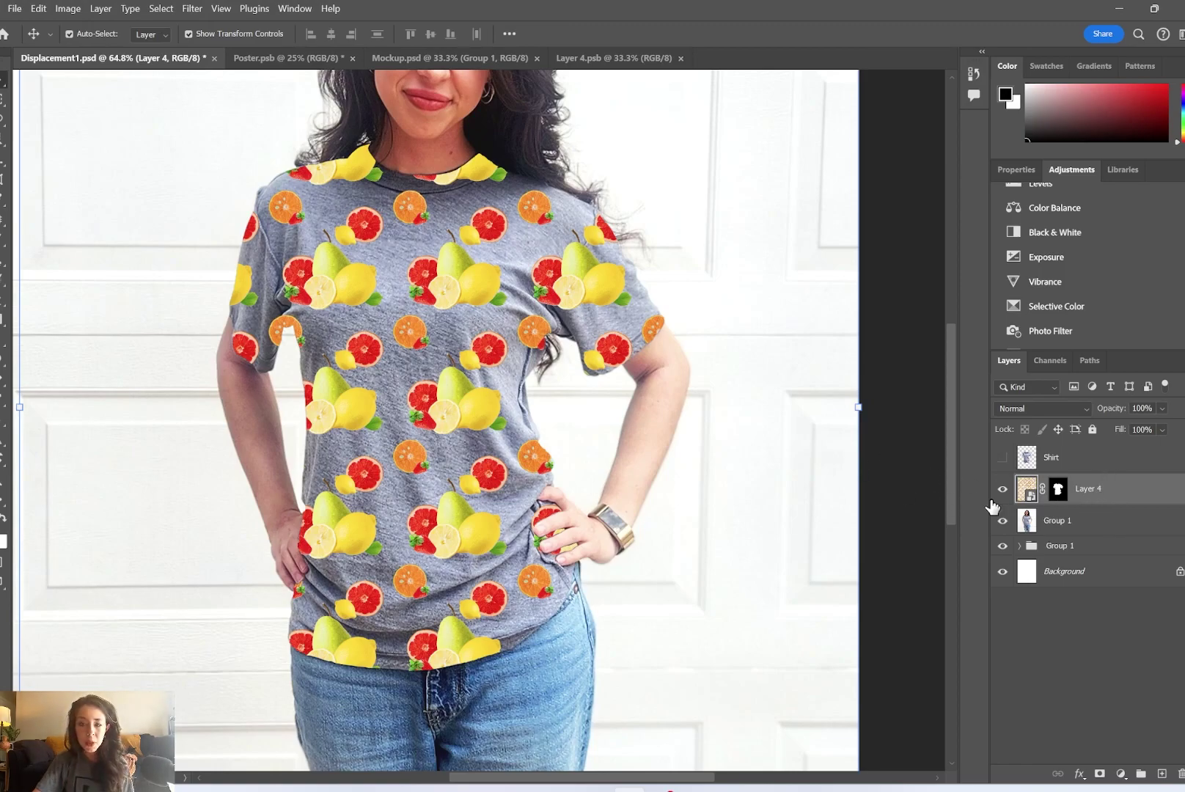
{"action": "left_click", "coordinate": [193, 9]}
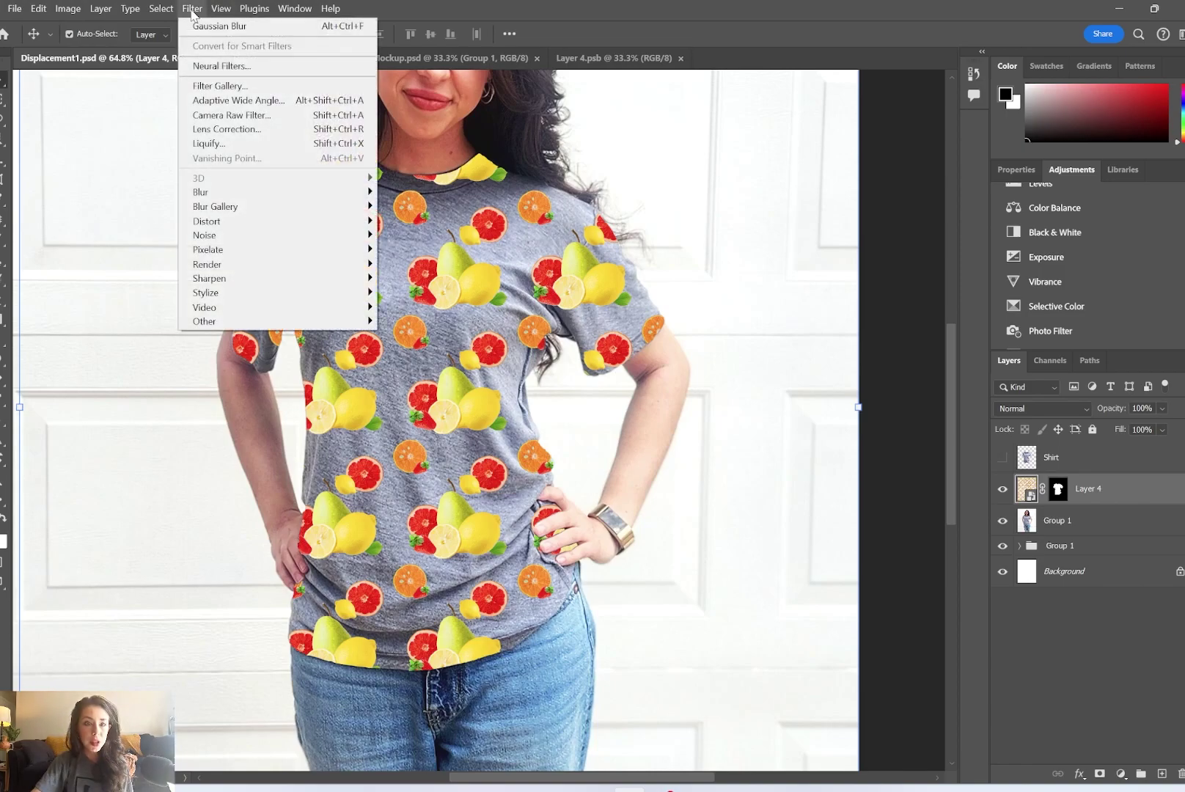
{"action": "mouse_move", "coordinate": [253, 223]}
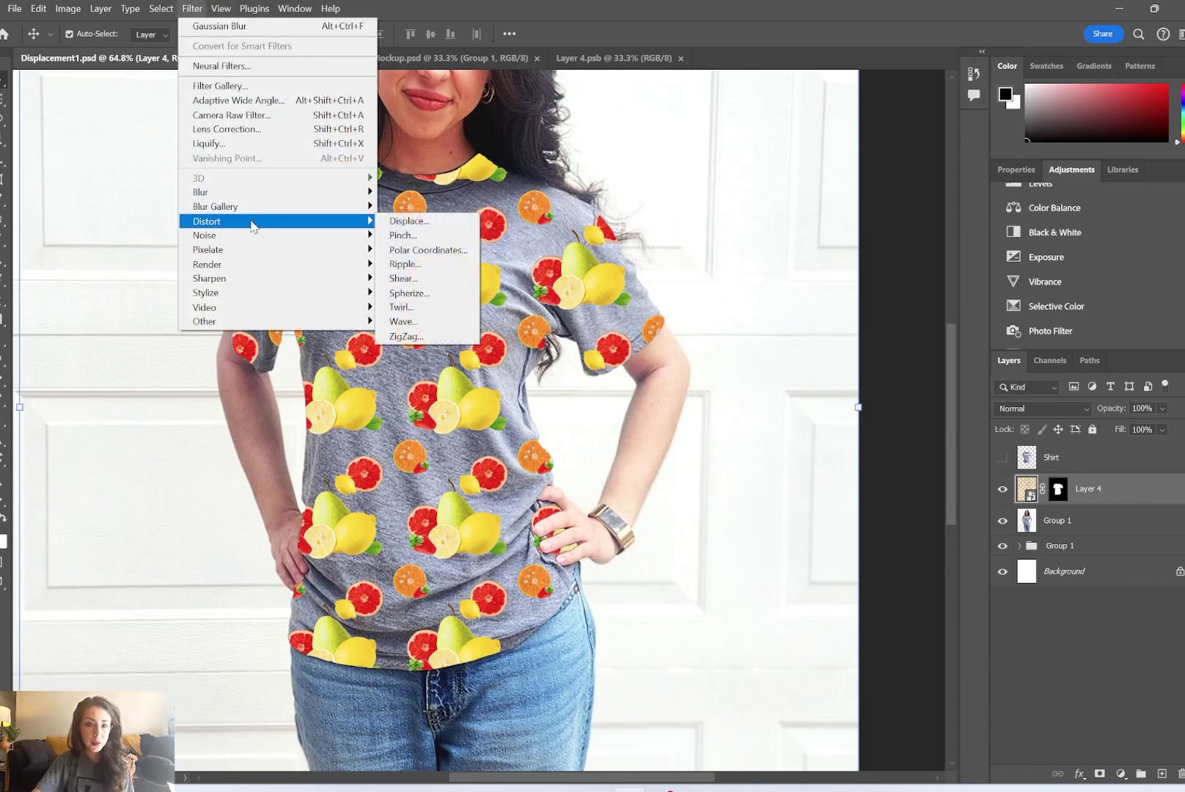
{"action": "left_click", "coordinate": [434, 229]}
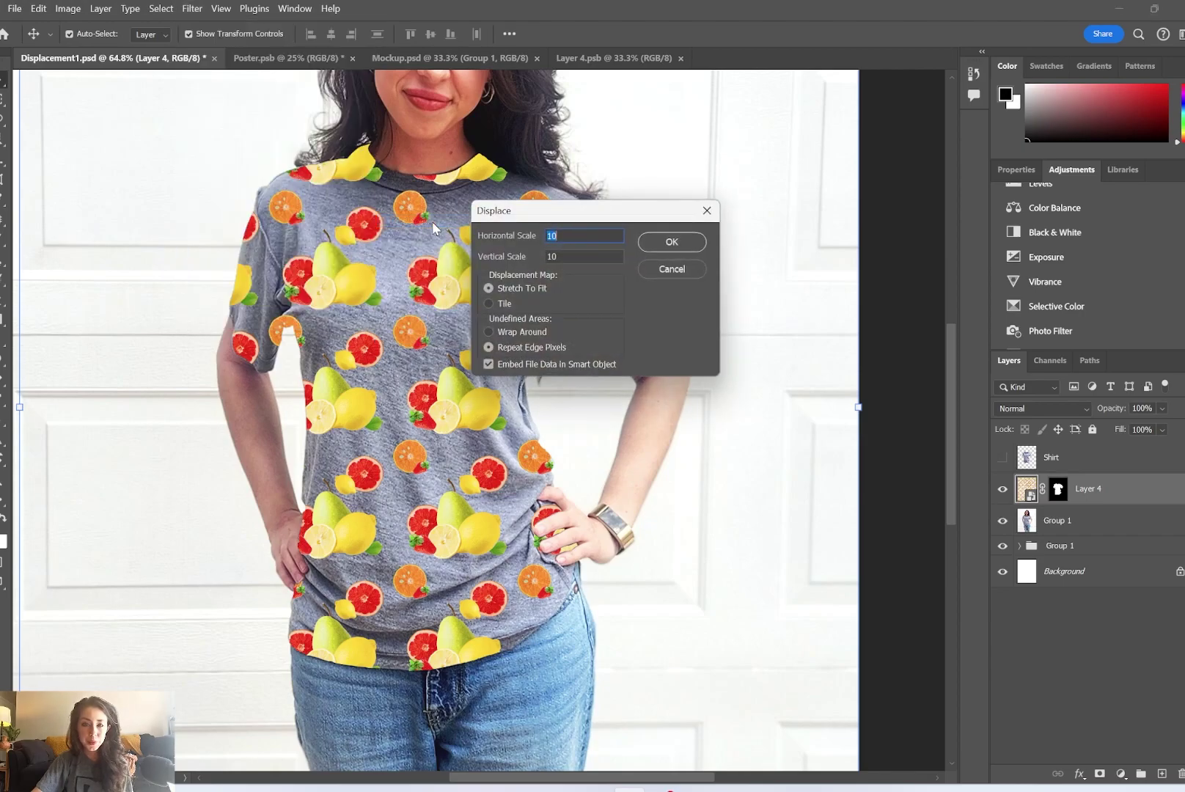
{"action": "left_click_drag", "start_coordinate": [738, 185], "coordinate": [759, 181]}
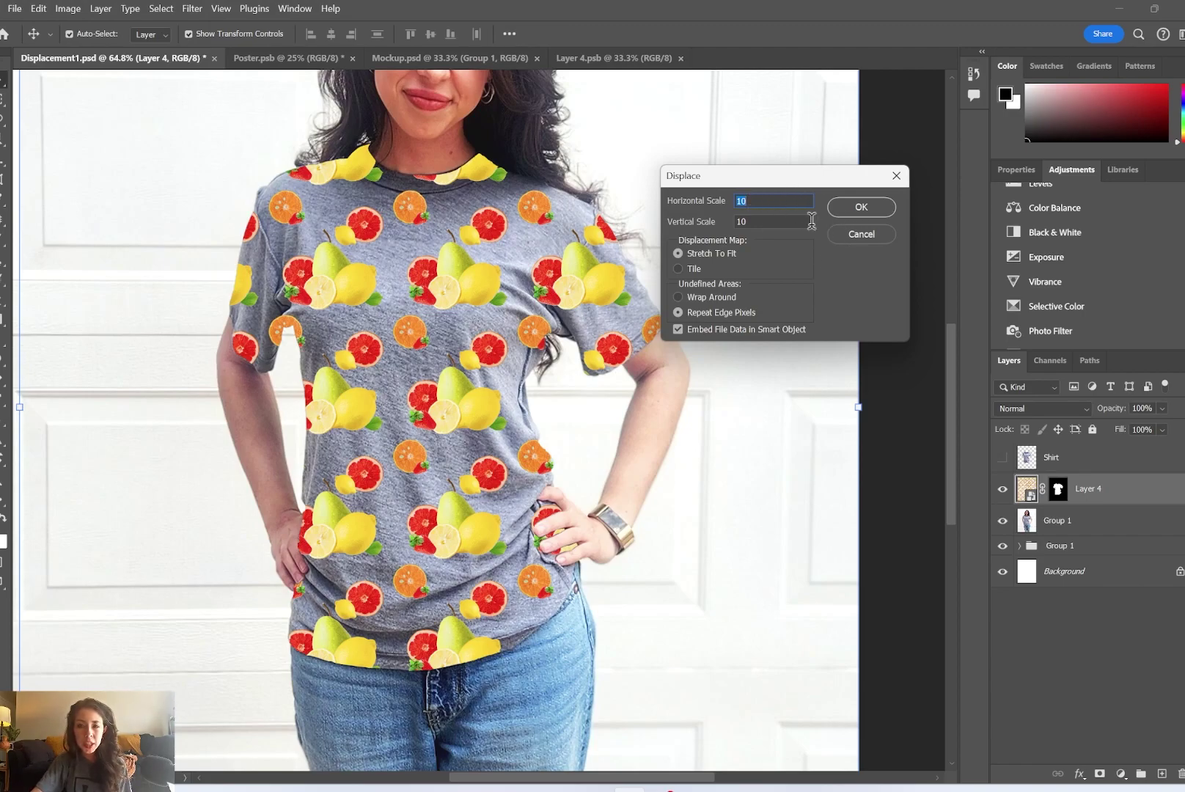
{"action": "left_click", "coordinate": [878, 212]}
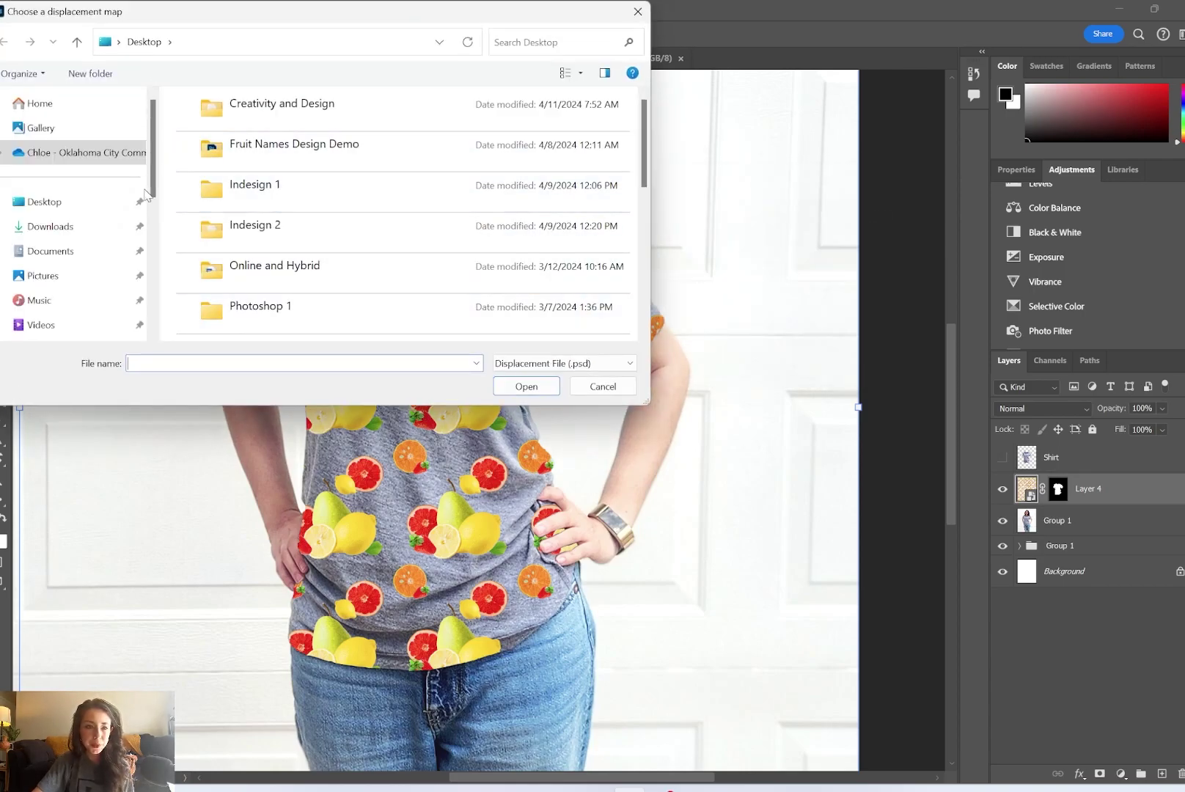
{"action": "scroll", "coordinate": [296, 206], "scroll_direction": "down", "scroll_amount": 6}
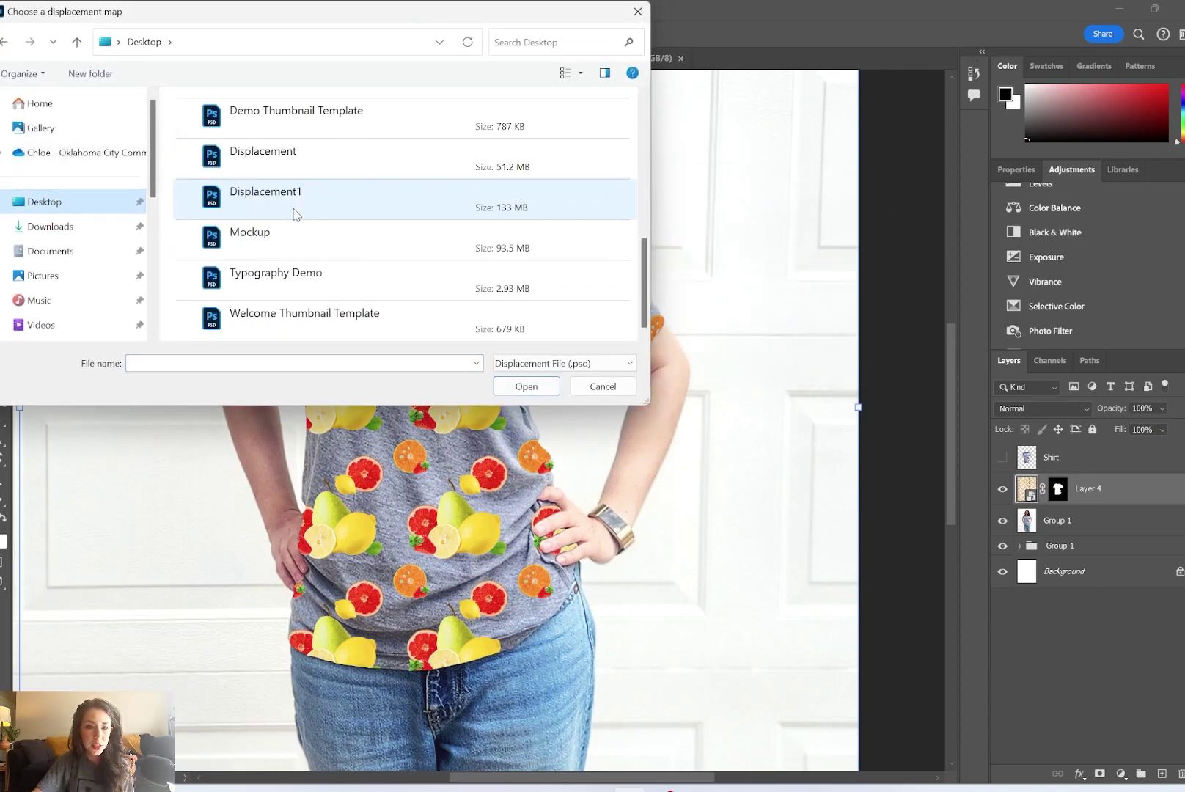
{"action": "left_click", "coordinate": [365, 199]}
{"action": "left_click", "coordinate": [541, 391]}
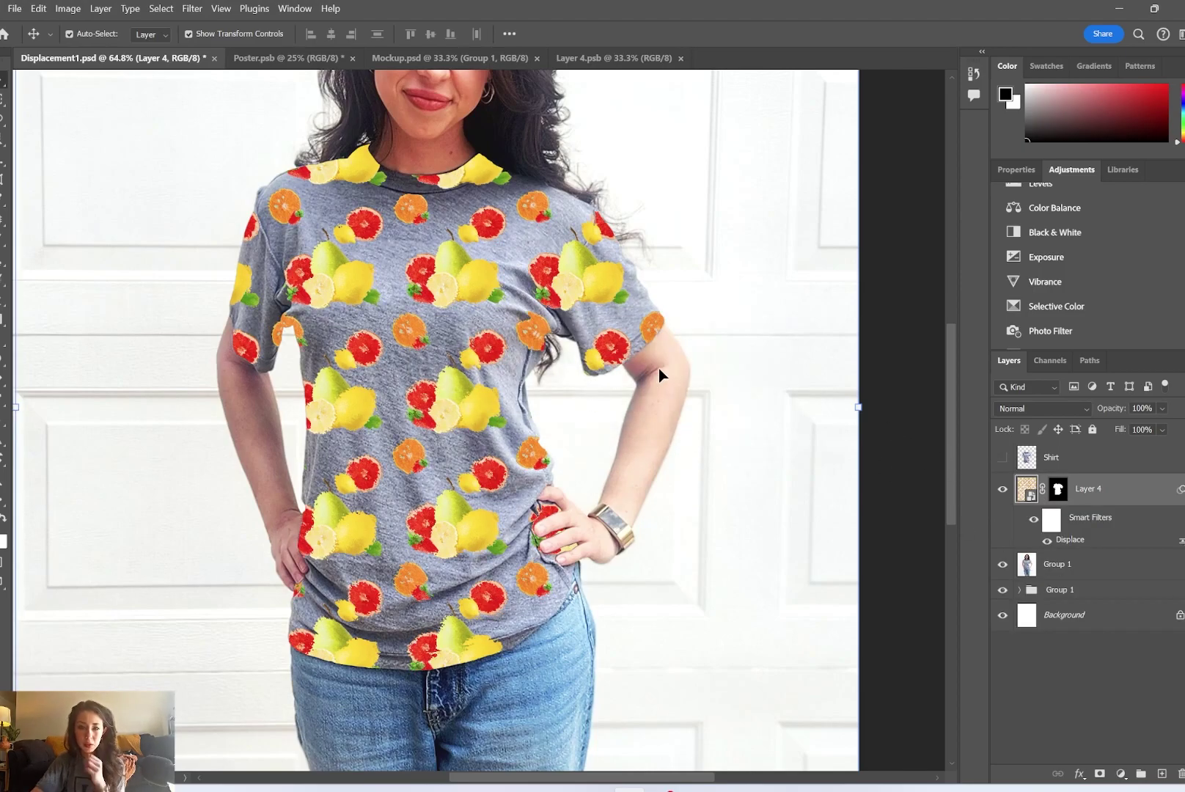
Toggle Layer 4's Displace filter off and on to compare the fruit pattern with and without displacement
{"action": "left_click", "coordinate": [1047, 541]}
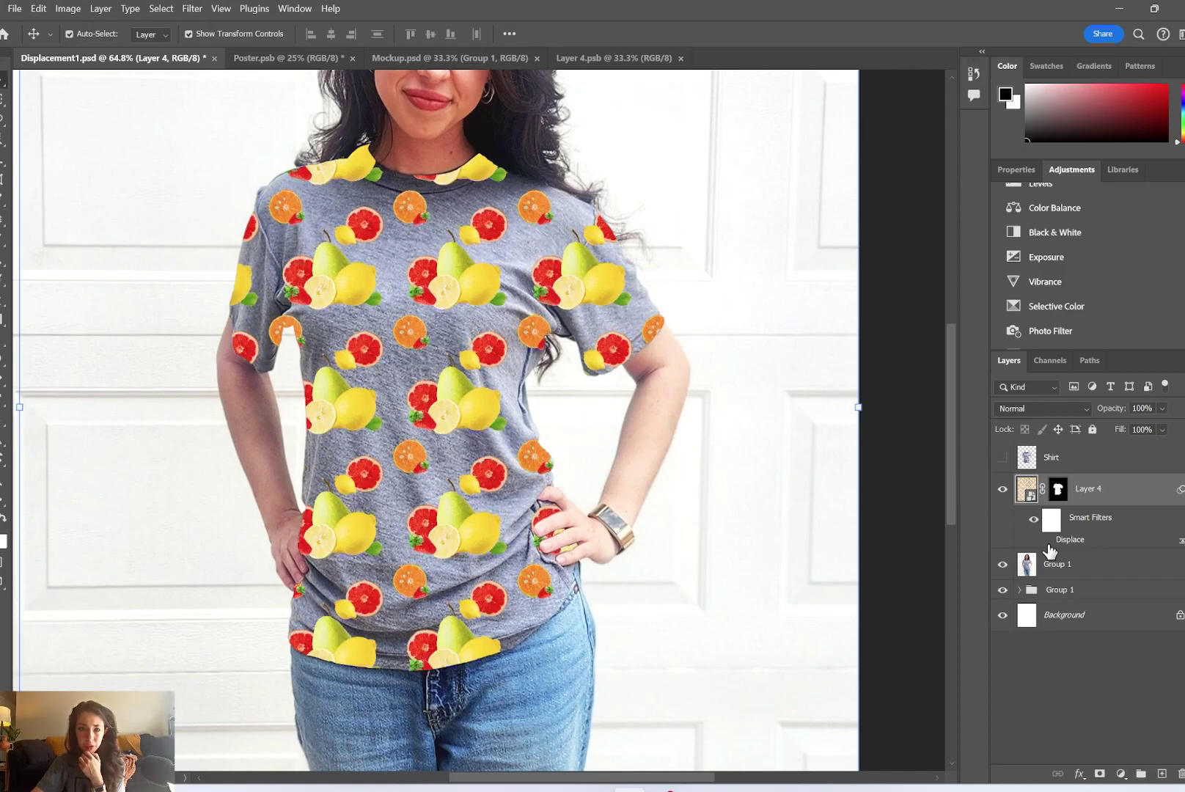
{"action": "left_click", "coordinate": [1047, 542]}
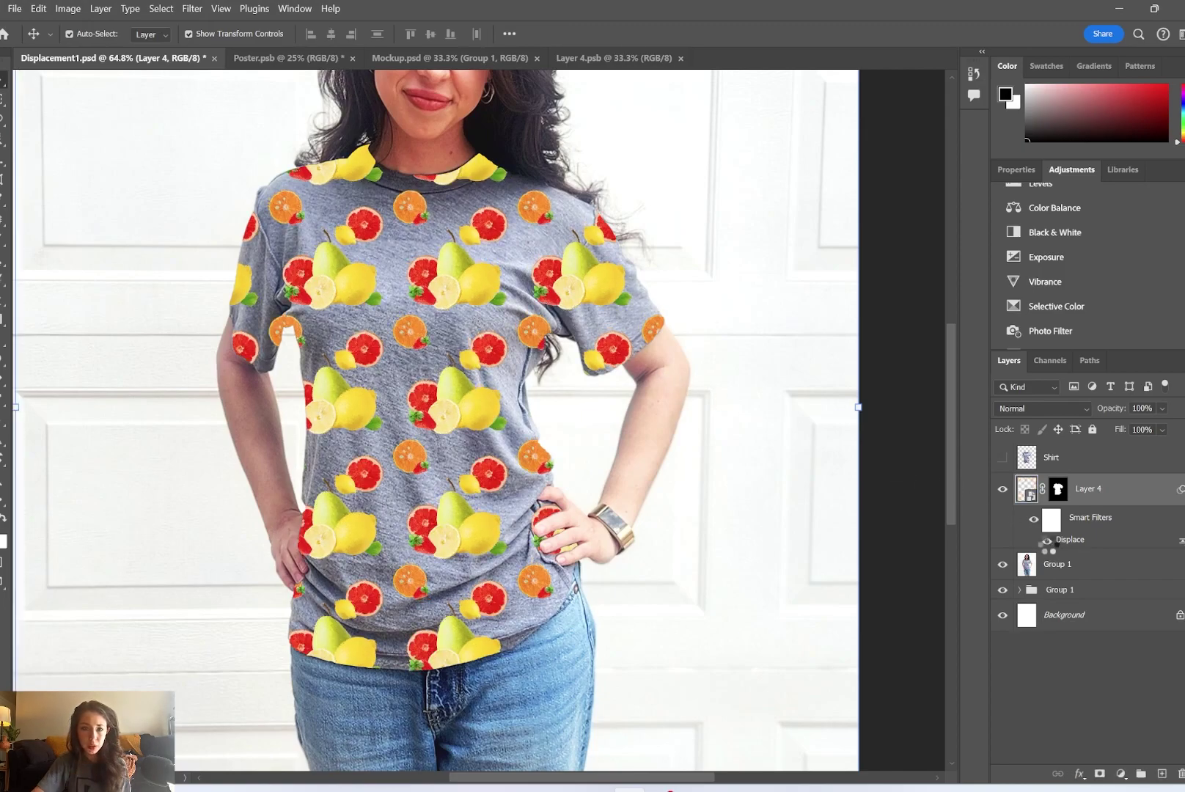
{"action": "left_click", "coordinate": [1048, 541]}
{"action": "left_click", "coordinate": [1047, 542]}
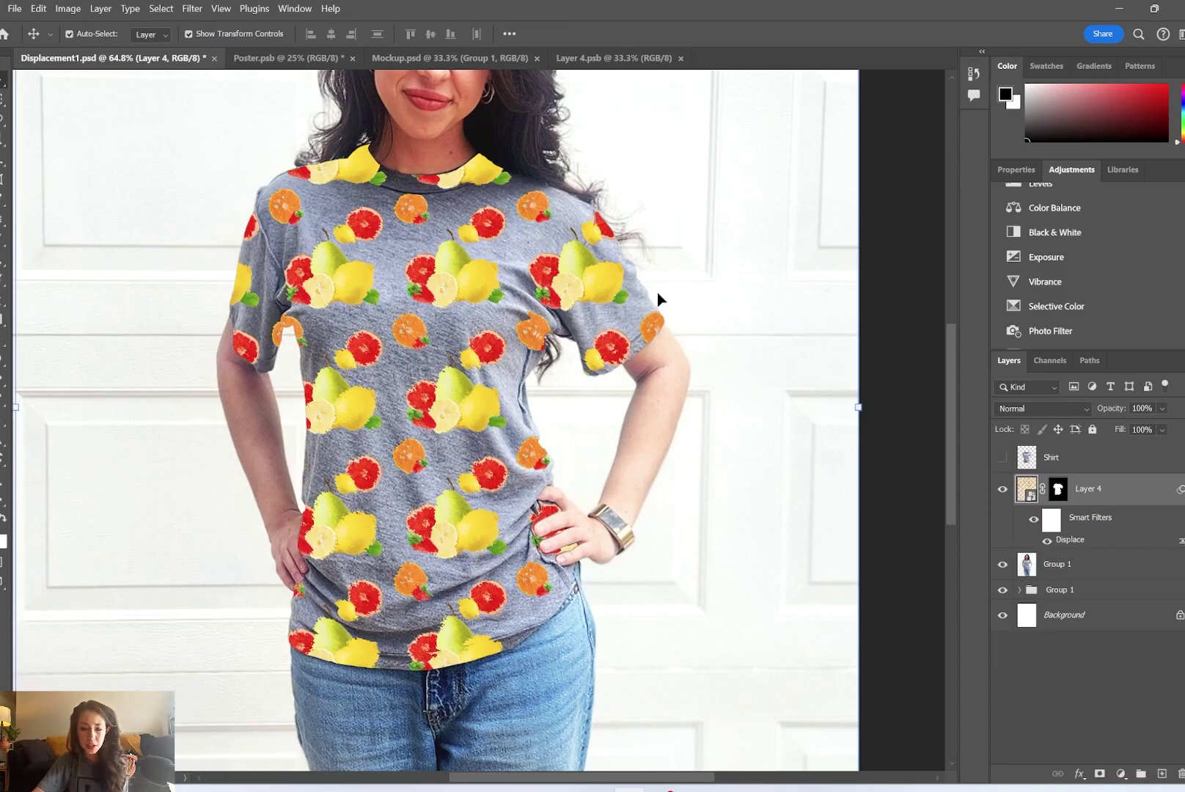
Inspect the displaced fruit edges around the waist and hand up close, comparing them with the Displace filter toggled off and on
{"action": "scroll", "coordinate": [565, 352], "scroll_direction": "up", "scroll_amount": 6}
{"action": "scroll", "coordinate": [411, 649], "scroll_direction": "up", "scroll_amount": 2}
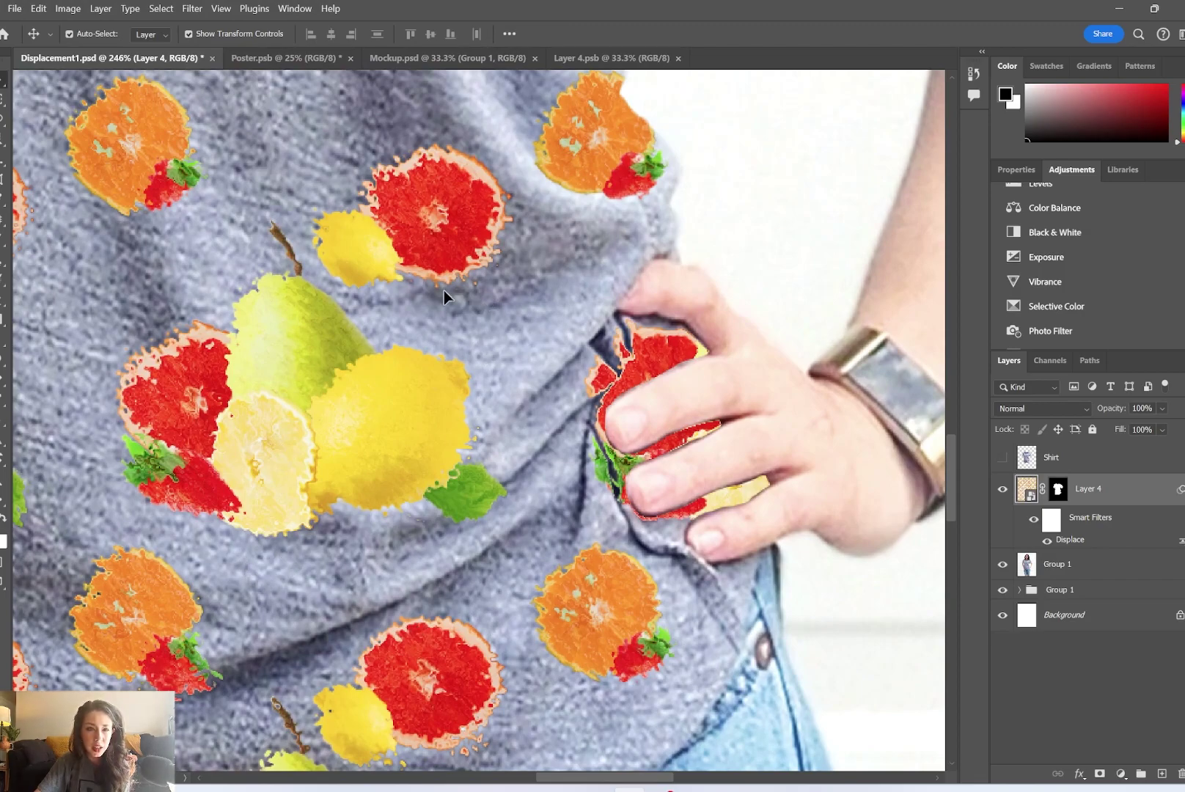
{"action": "scroll", "coordinate": [252, 257], "scroll_direction": "down", "scroll_amount": 3}
{"action": "left_click_drag", "start_coordinate": [486, 197], "coordinate": [630, 253]}
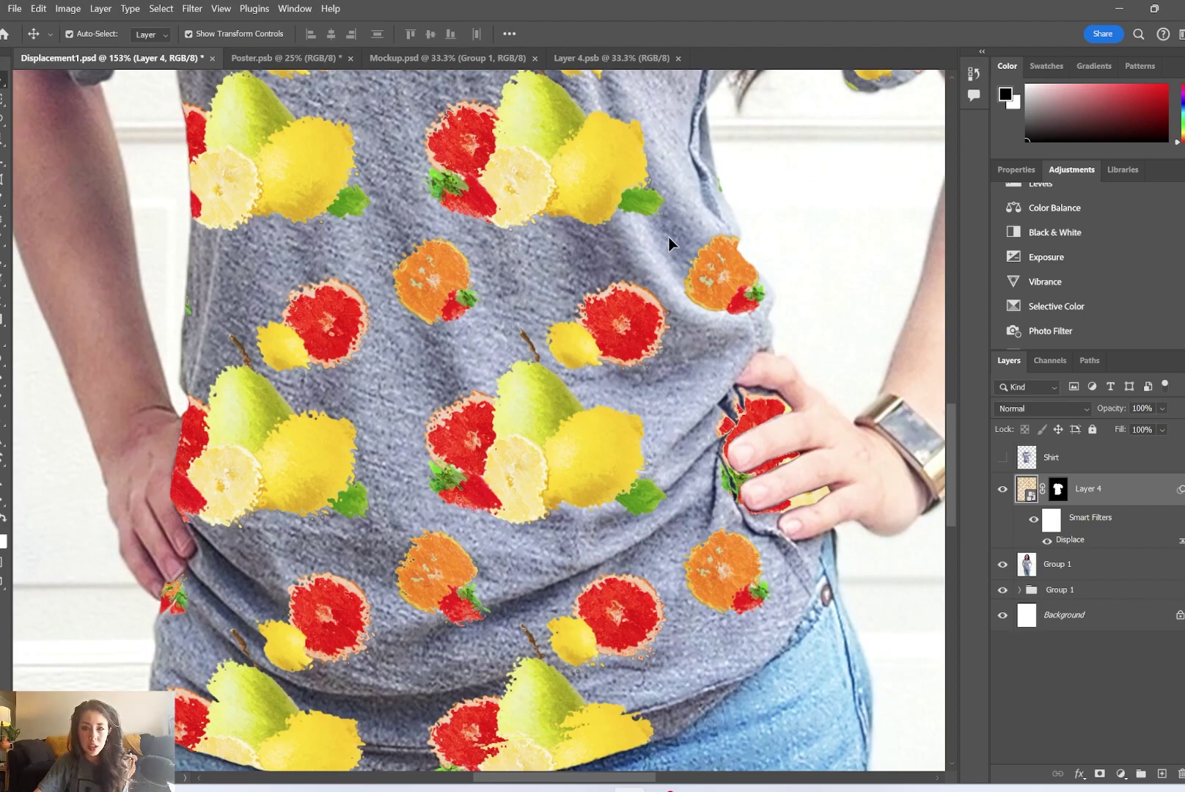
{"action": "left_click", "coordinate": [1048, 542]}
{"action": "left_click", "coordinate": [1050, 542]}
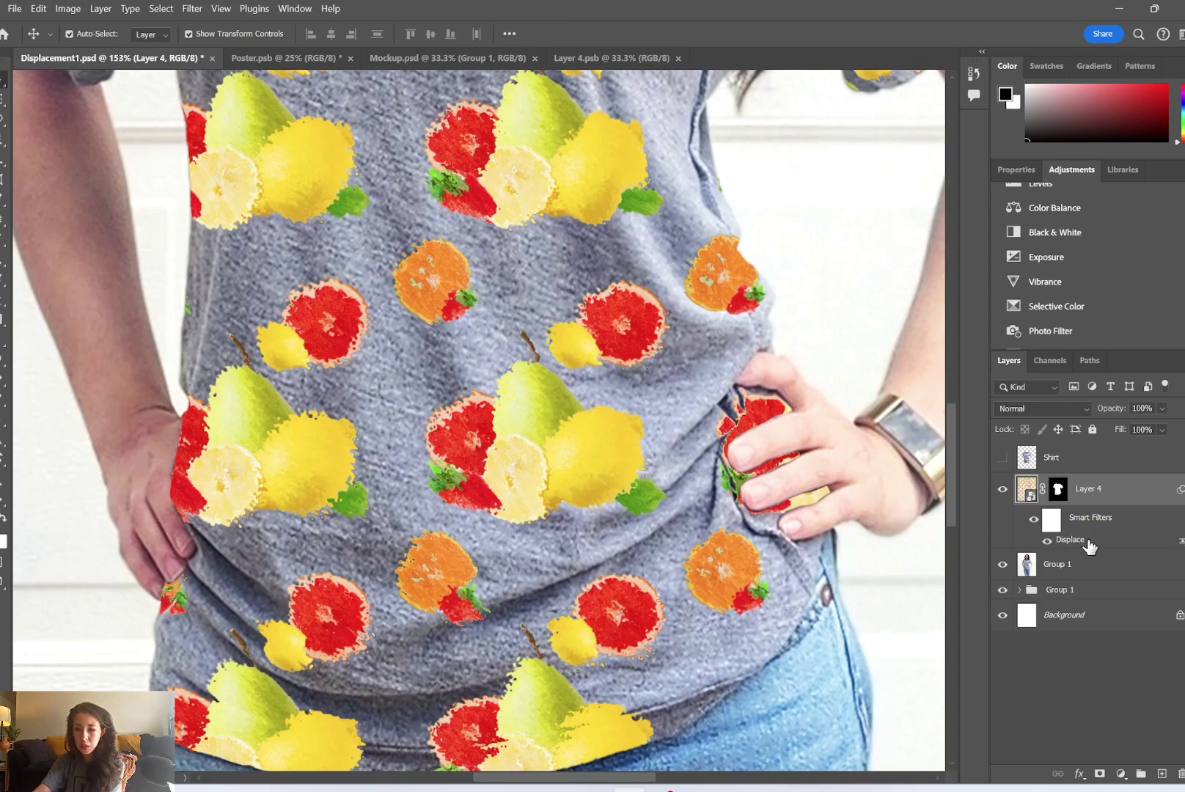
Edit Layer 4's Displace filter with a horizontal scale of 2, choosing the Displacement file as the map
{"action": "double_click", "coordinate": [1071, 540]}
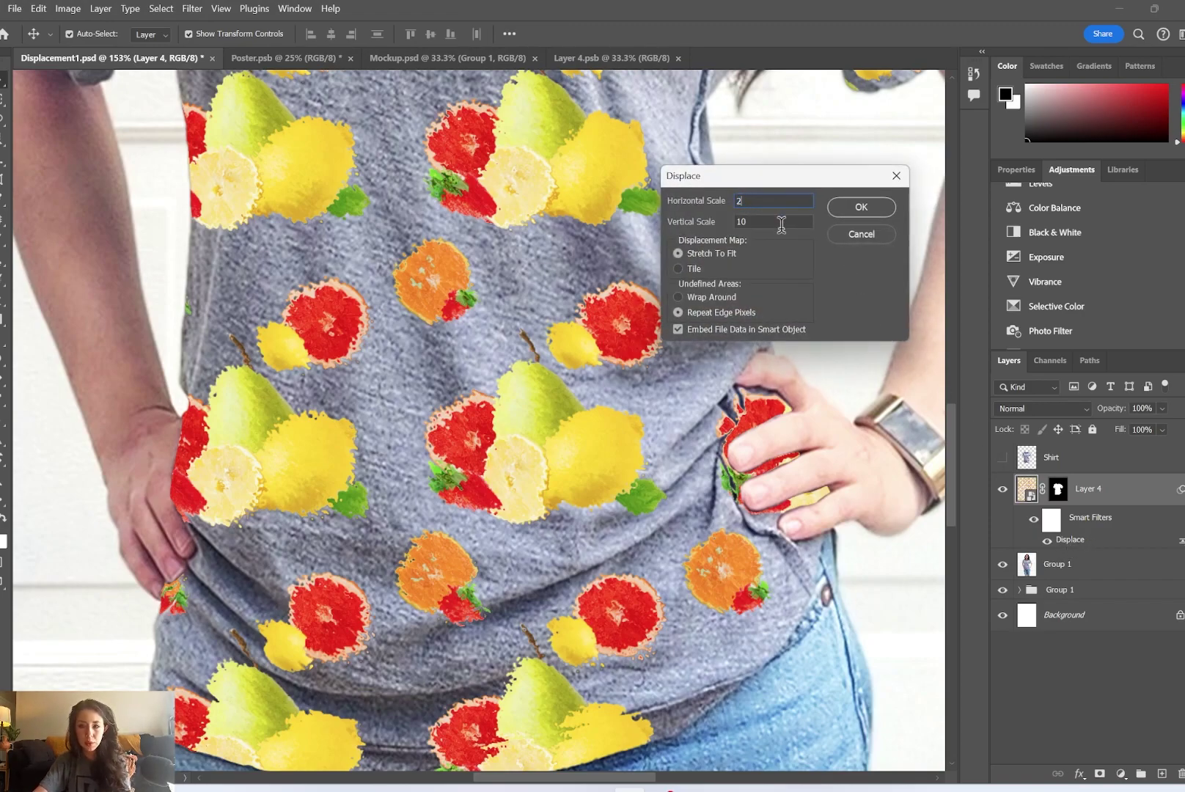
{"action": "left_click", "coordinate": [851, 212]}
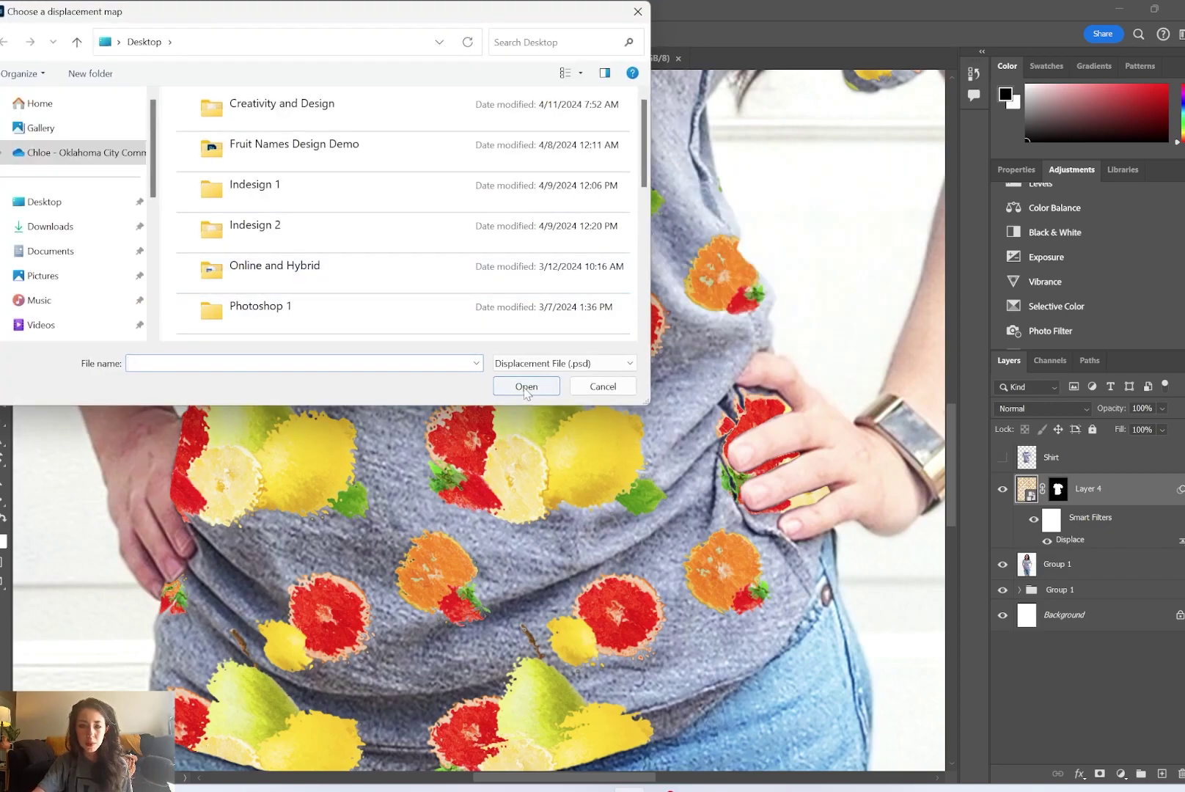
{"action": "scroll", "coordinate": [322, 260], "scroll_direction": "down", "scroll_amount": 5}
{"action": "left_click", "coordinate": [286, 163]}
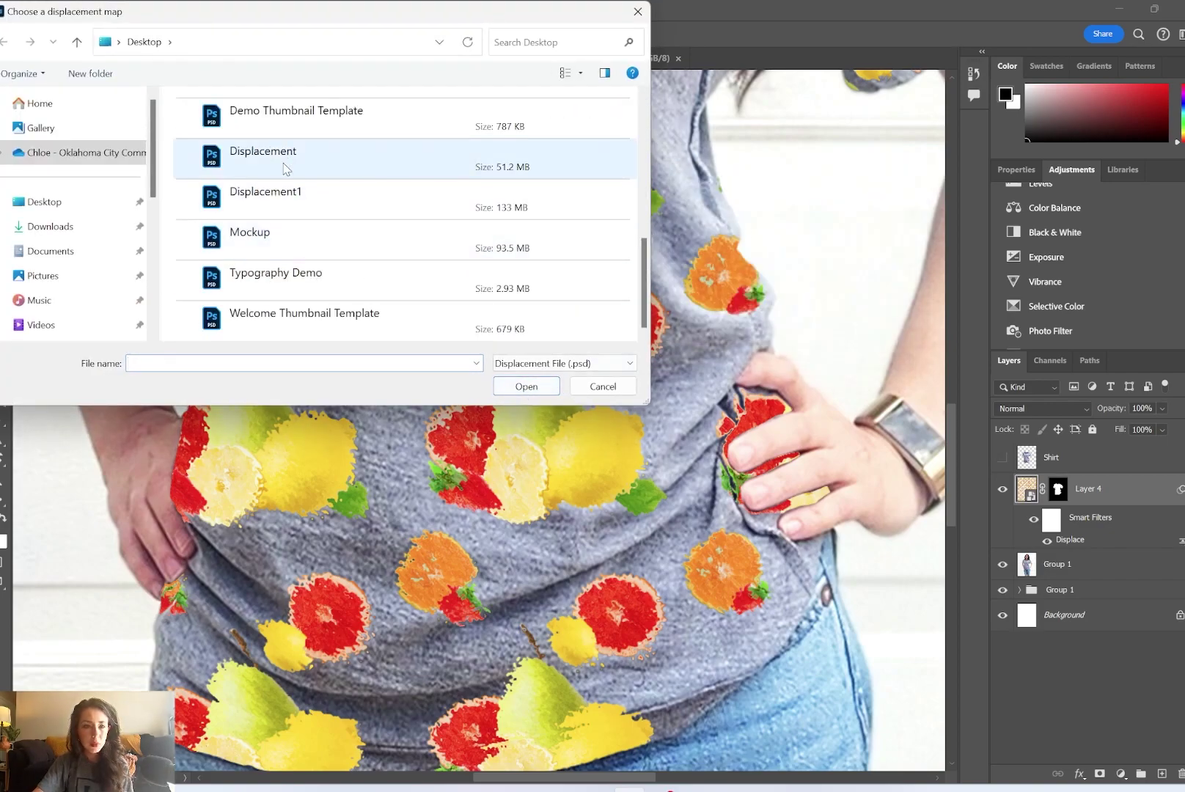
{"action": "left_click", "coordinate": [514, 387]}
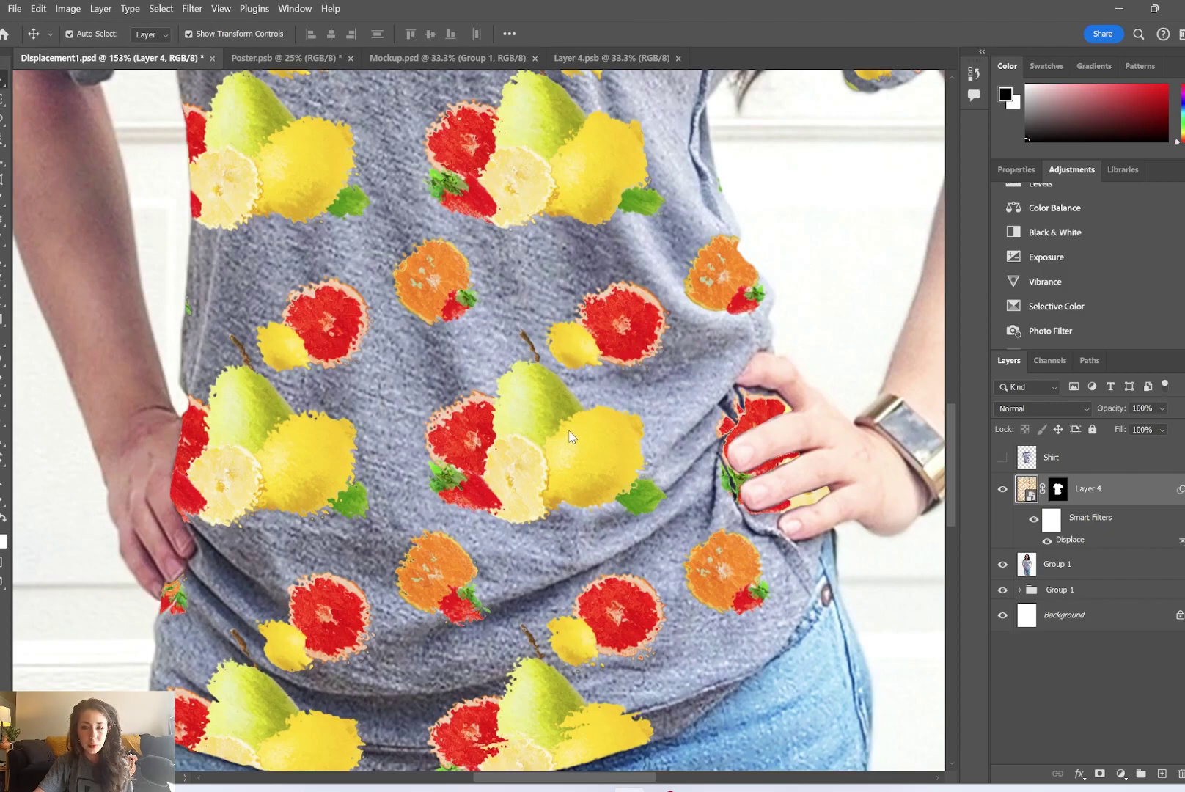
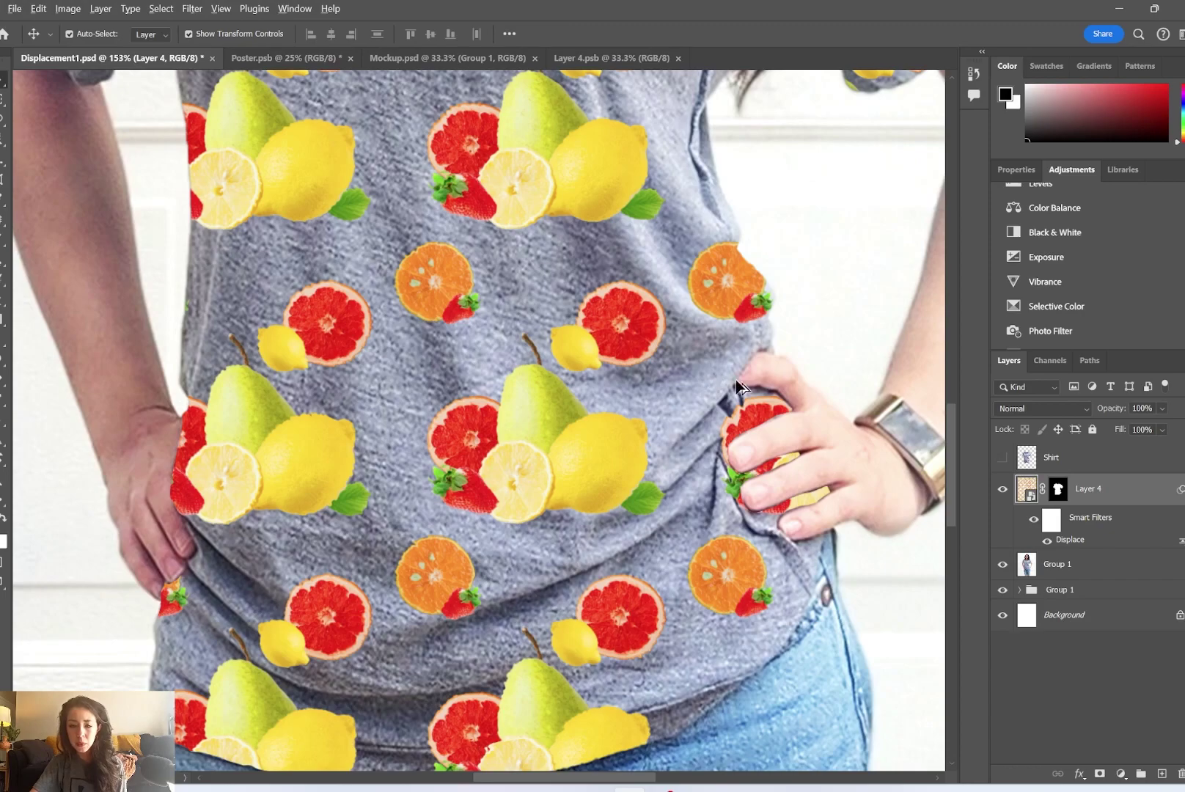
Examine the updated displacement of the fruit artwork along the shirt's lower folds and around the hands
{"action": "scroll", "coordinate": [537, 561], "scroll_direction": "down", "scroll_amount": 3}
{"action": "scroll", "coordinate": [459, 572], "scroll_direction": "up", "scroll_amount": 4}
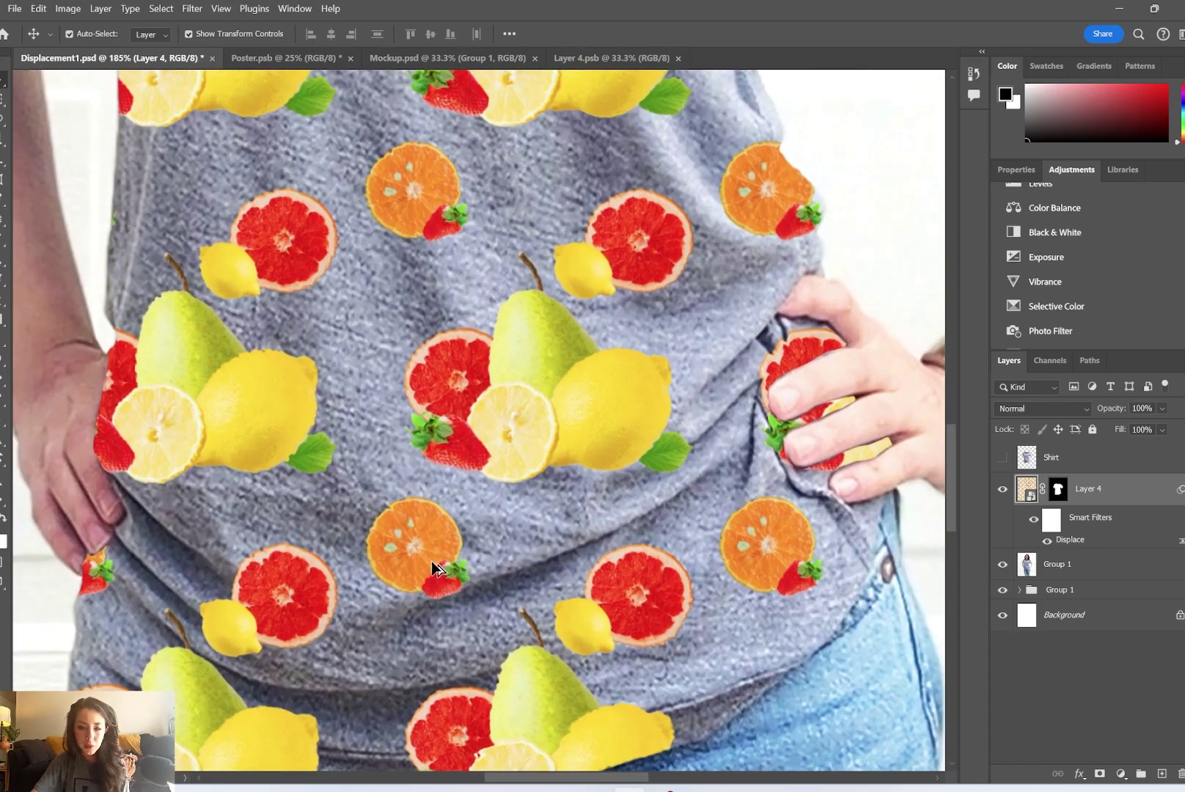
{"action": "scroll", "coordinate": [459, 572], "scroll_direction": "up", "scroll_amount": 2}
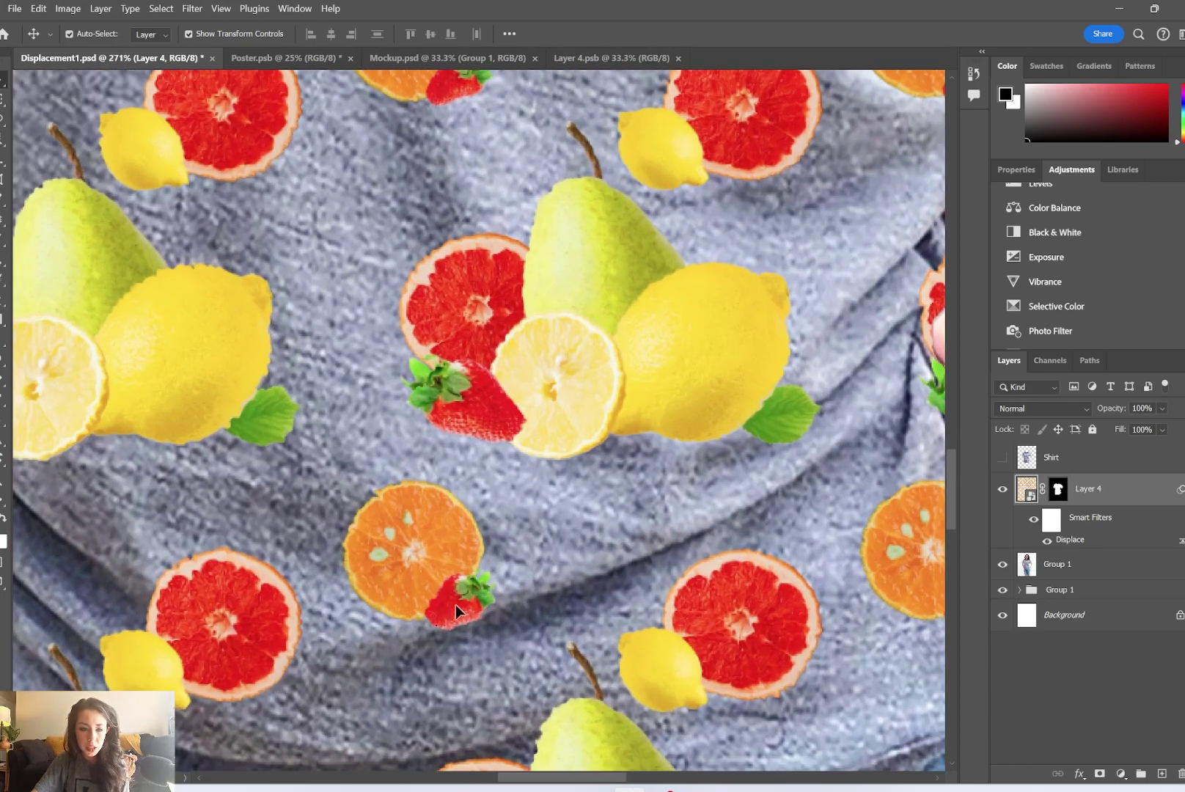
{"action": "left_click_drag", "start_coordinate": [220, 545], "coordinate": [419, 528]}
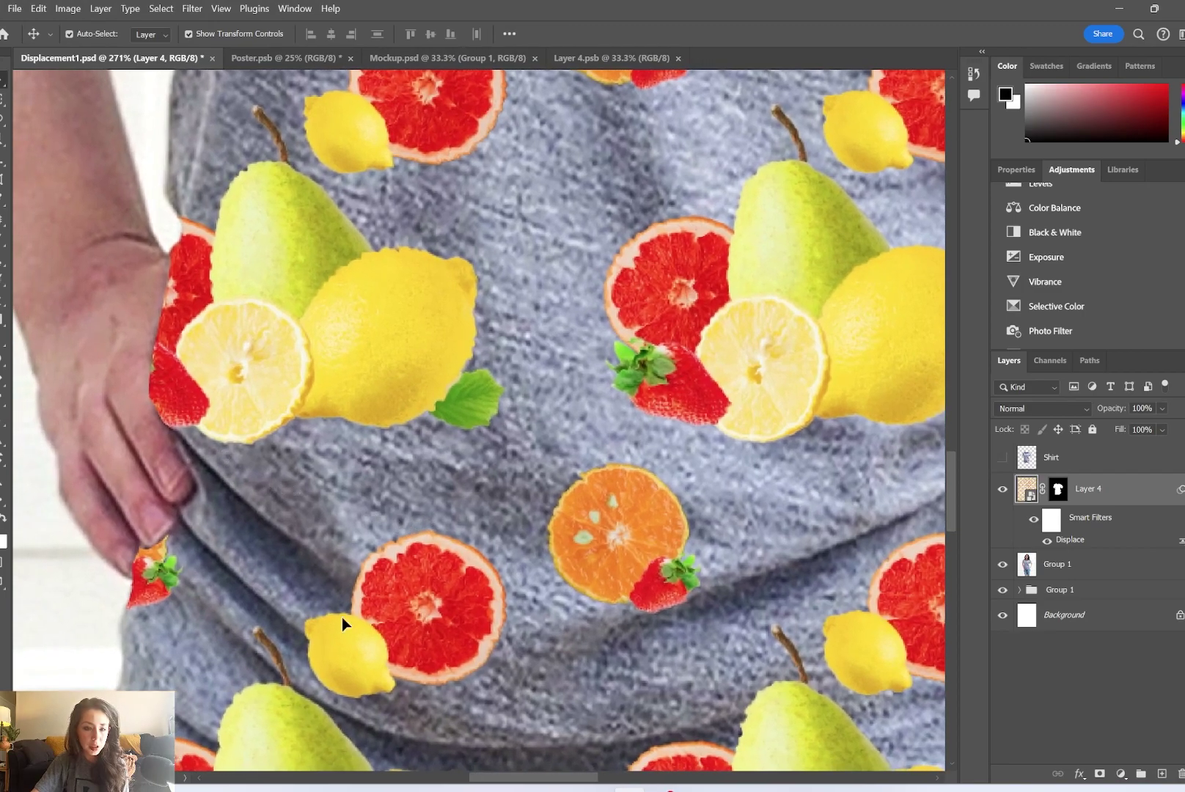
{"action": "left_click_drag", "start_coordinate": [396, 462], "coordinate": [542, 355]}
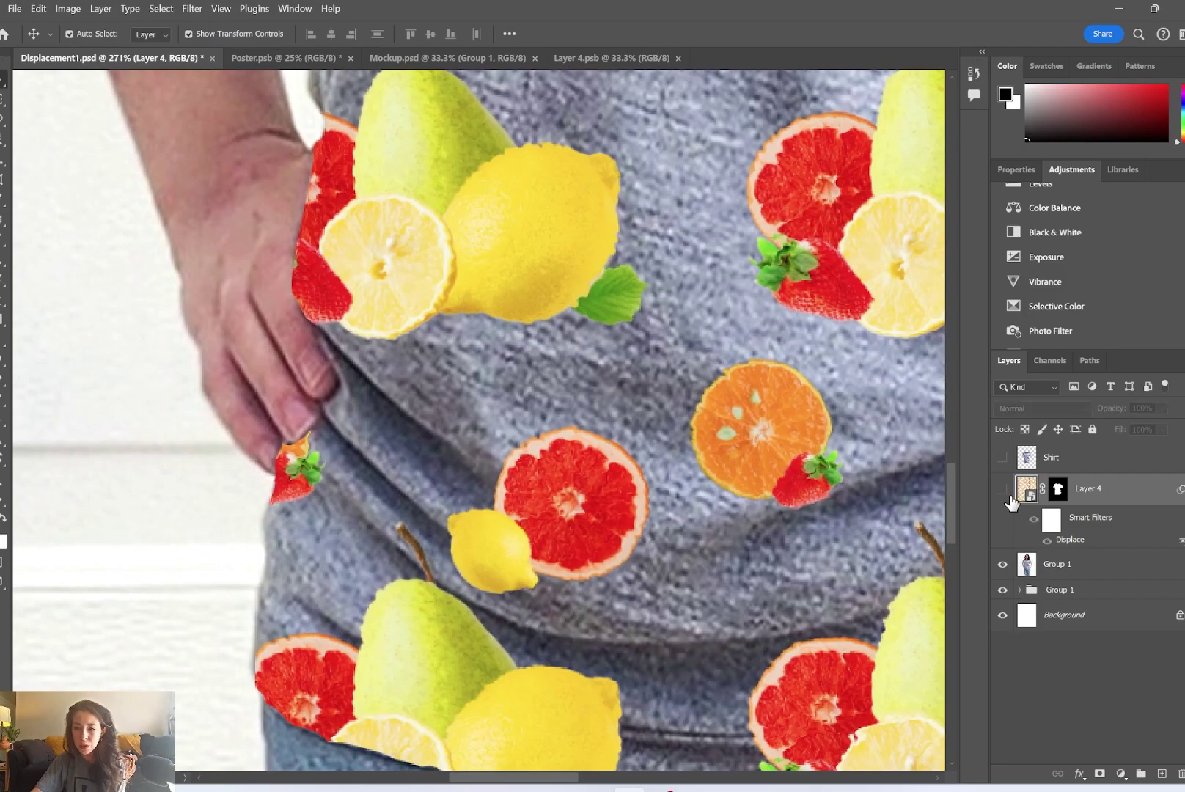
Hide Layer 4 and the woman's photo layer, and expand the Group 1 folder to show its Layer 1 copy
{"action": "left_click", "coordinate": [1003, 488]}
{"action": "left_click", "coordinate": [1021, 596]}
{"action": "left_click", "coordinate": [1020, 591]}
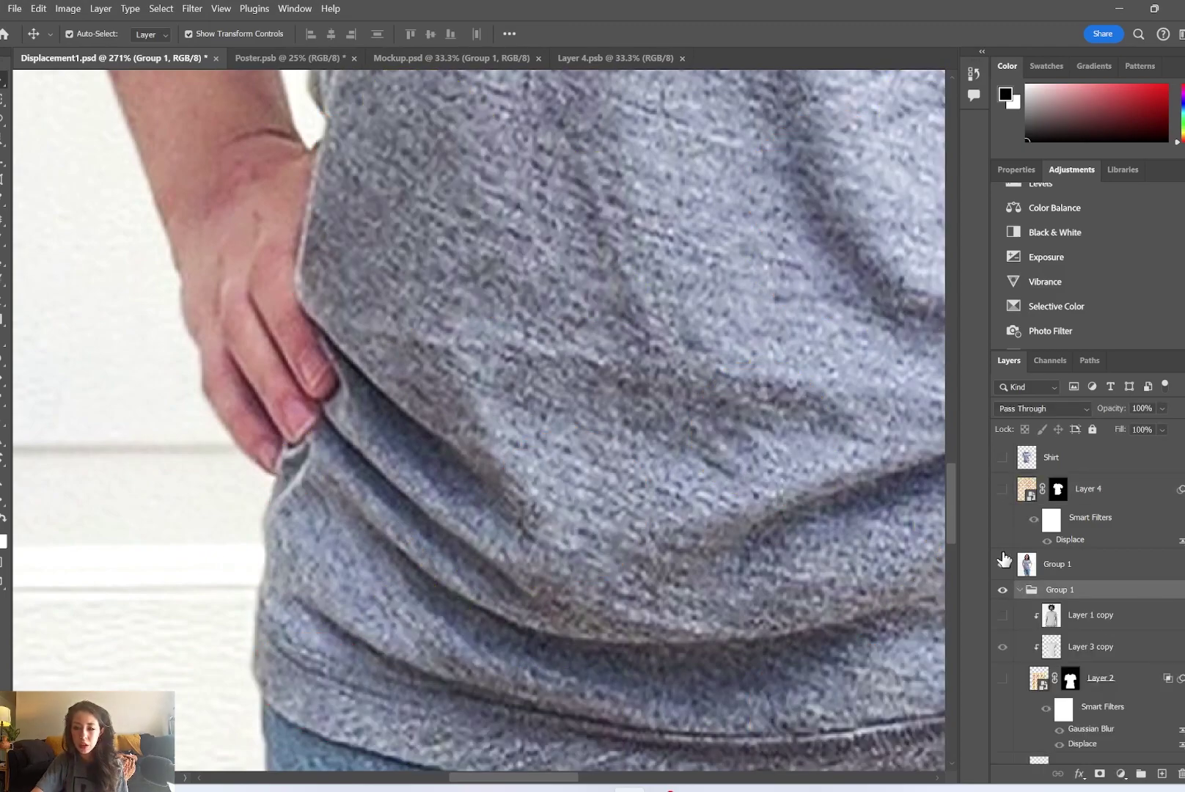
{"action": "left_click", "coordinate": [1003, 564]}
{"action": "left_click", "coordinate": [1002, 617]}
Show Layer 3 in the Group 1 folder and bring the man's fruit-pattern T-shirt mockup fully into view
{"action": "scroll", "coordinate": [813, 512], "scroll_direction": "down", "scroll_amount": 5}
{"action": "scroll", "coordinate": [813, 512], "scroll_direction": "down", "scroll_amount": 3}
{"action": "left_click_drag", "start_coordinate": [786, 490], "coordinate": [217, 418]}
{"action": "left_click_drag", "start_coordinate": [654, 509], "coordinate": [734, 451]}
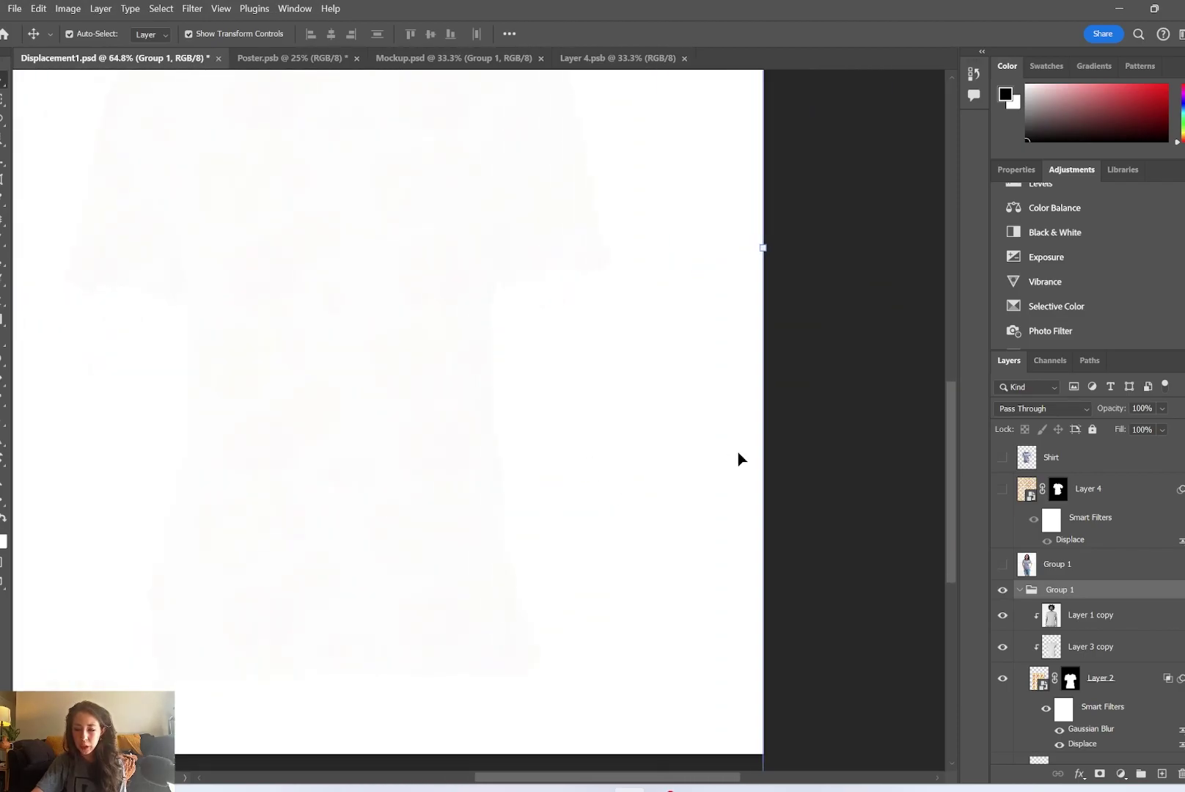
{"action": "scroll", "coordinate": [738, 460], "scroll_direction": "down", "scroll_amount": 2}
{"action": "scroll", "coordinate": [1076, 707], "scroll_direction": "down", "scroll_amount": 2}
{"action": "left_click", "coordinate": [1002, 685]}
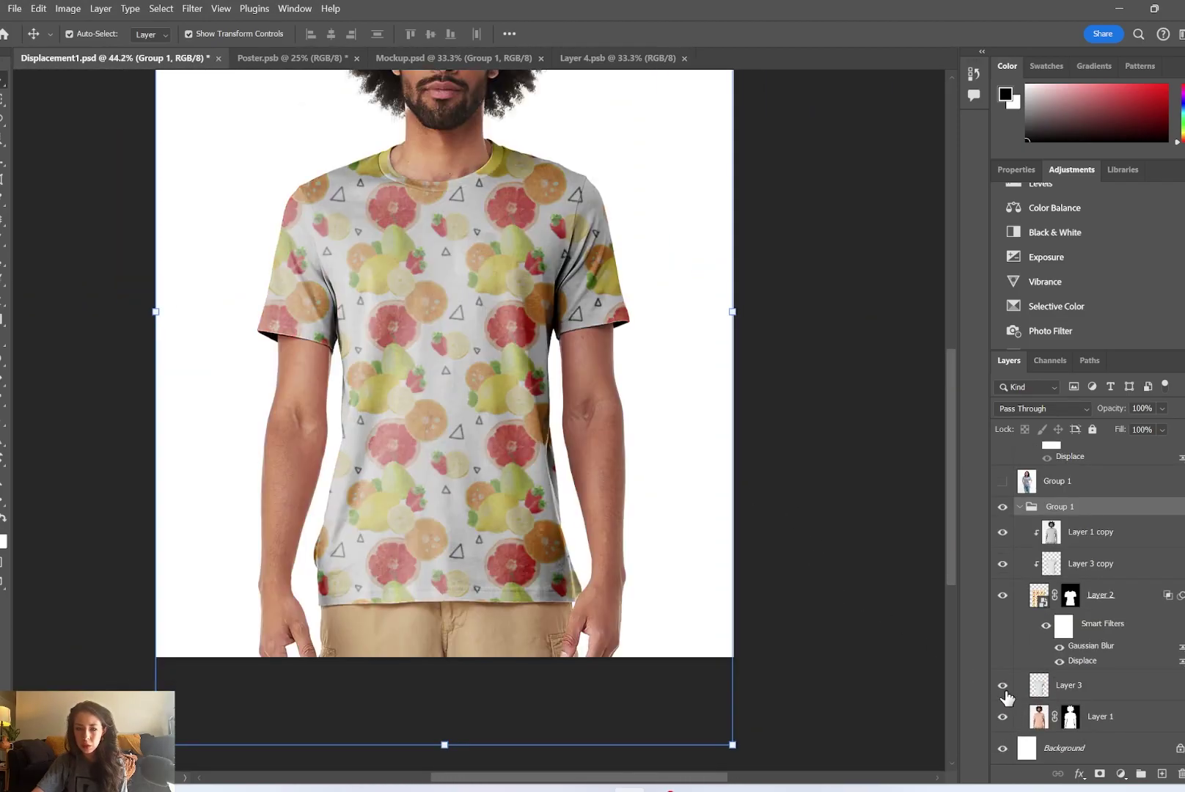
Compare the man's shirt with and without the Layer 2 pattern, and select Layer 2
{"action": "left_click", "coordinate": [1002, 595]}
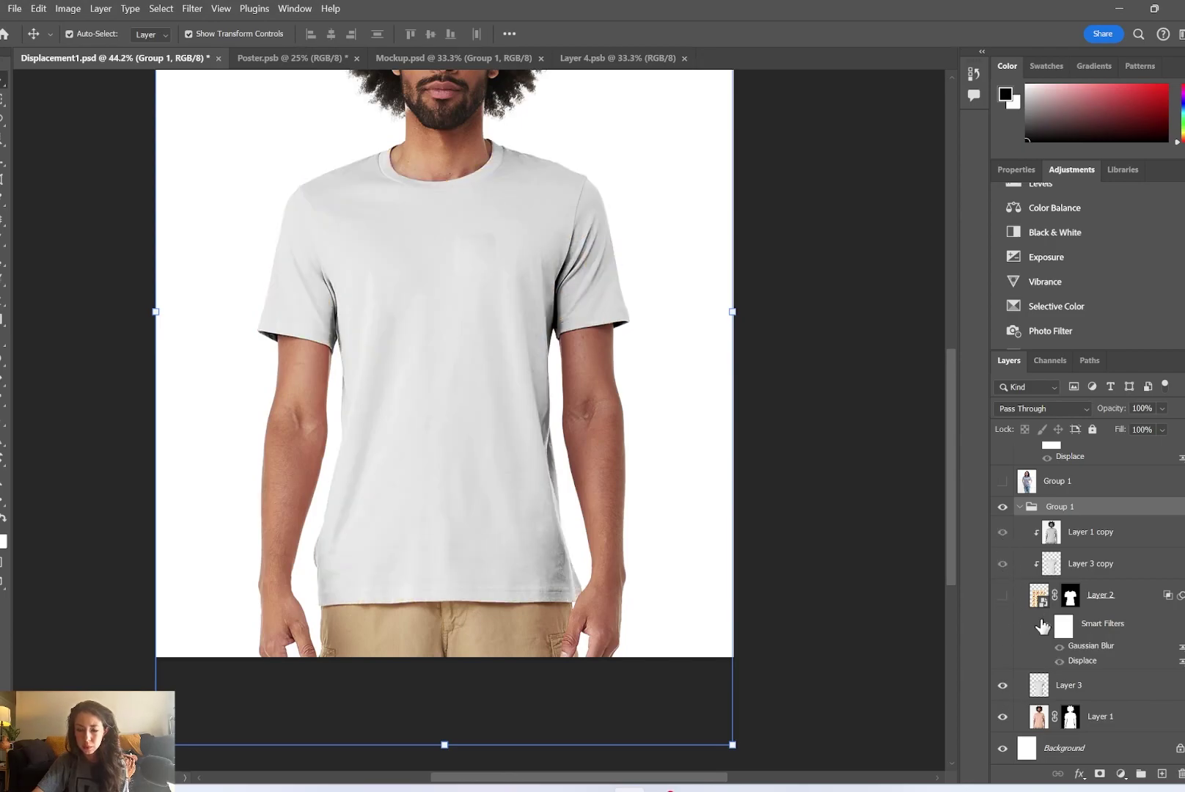
{"action": "left_click", "coordinate": [1003, 595]}
{"action": "left_click", "coordinate": [1105, 595]}
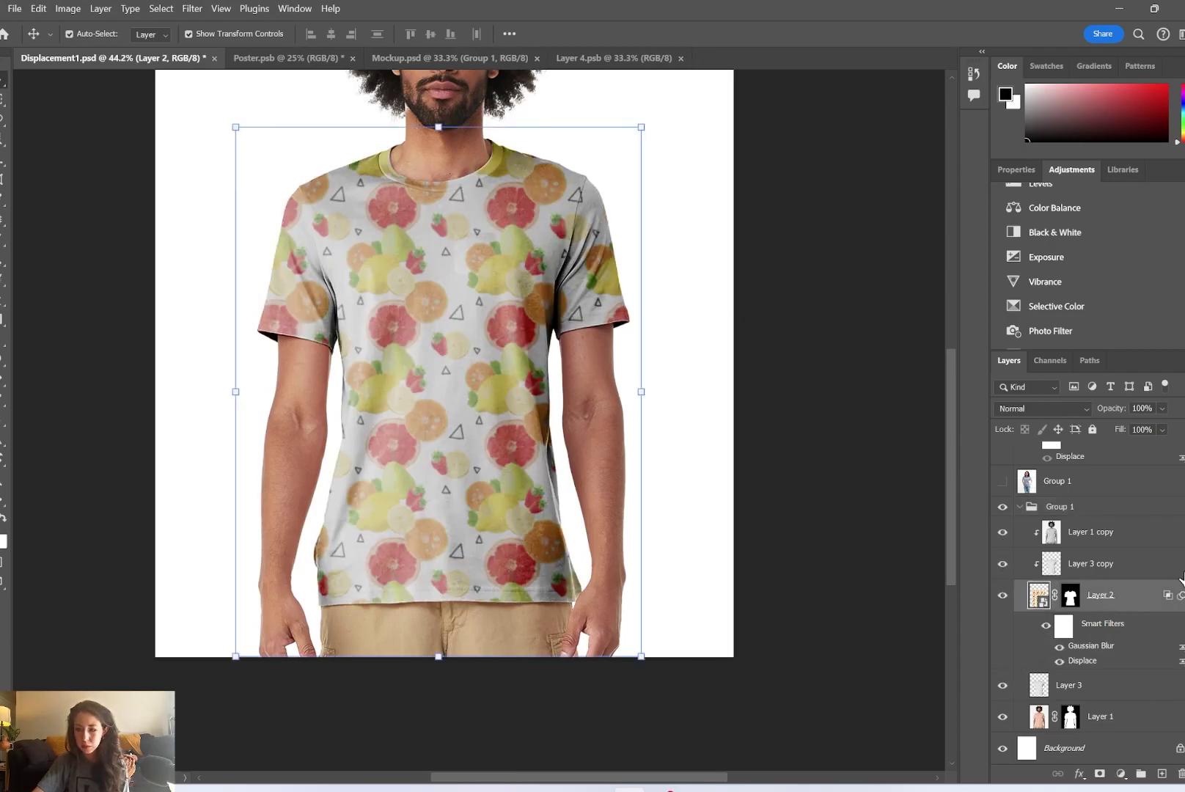
Turn off Layer 2's Gaussian Blur and hide Layer 3, Layer 1 copy and Layer 3 copy to isolate the artwork
{"action": "left_click", "coordinate": [1060, 646]}
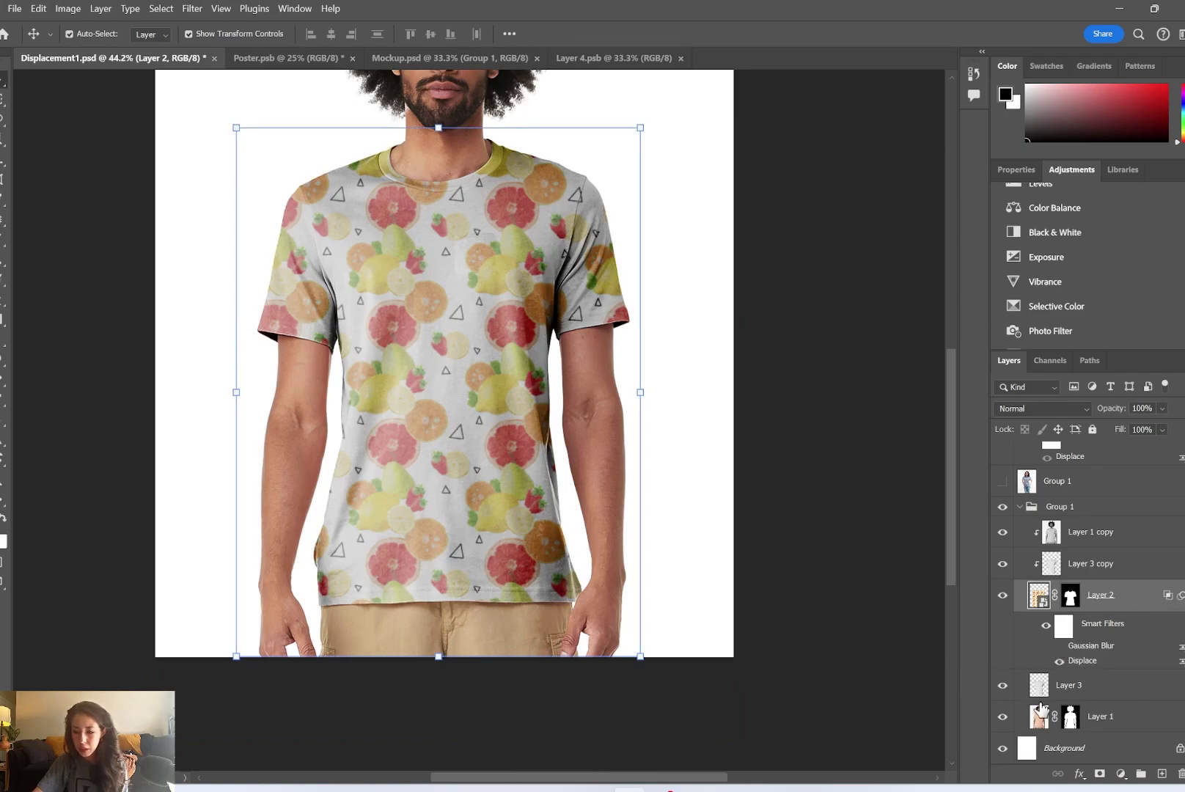
{"action": "left_click", "coordinate": [1005, 687]}
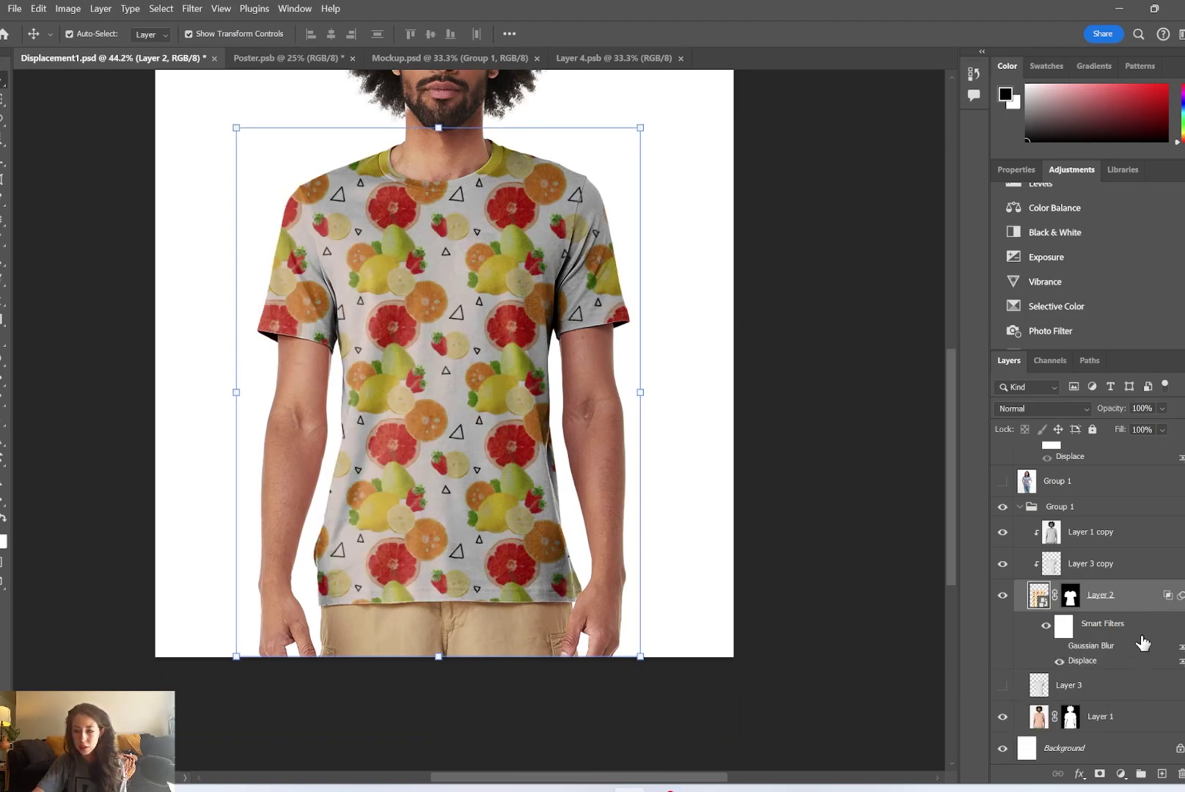
{"action": "left_click", "coordinate": [1004, 534]}
{"action": "left_click", "coordinate": [1003, 563]}
{"action": "scroll", "coordinate": [688, 371], "scroll_direction": "up", "scroll_amount": 2}
{"action": "scroll", "coordinate": [688, 371], "scroll_direction": "left", "scroll_amount": 3}
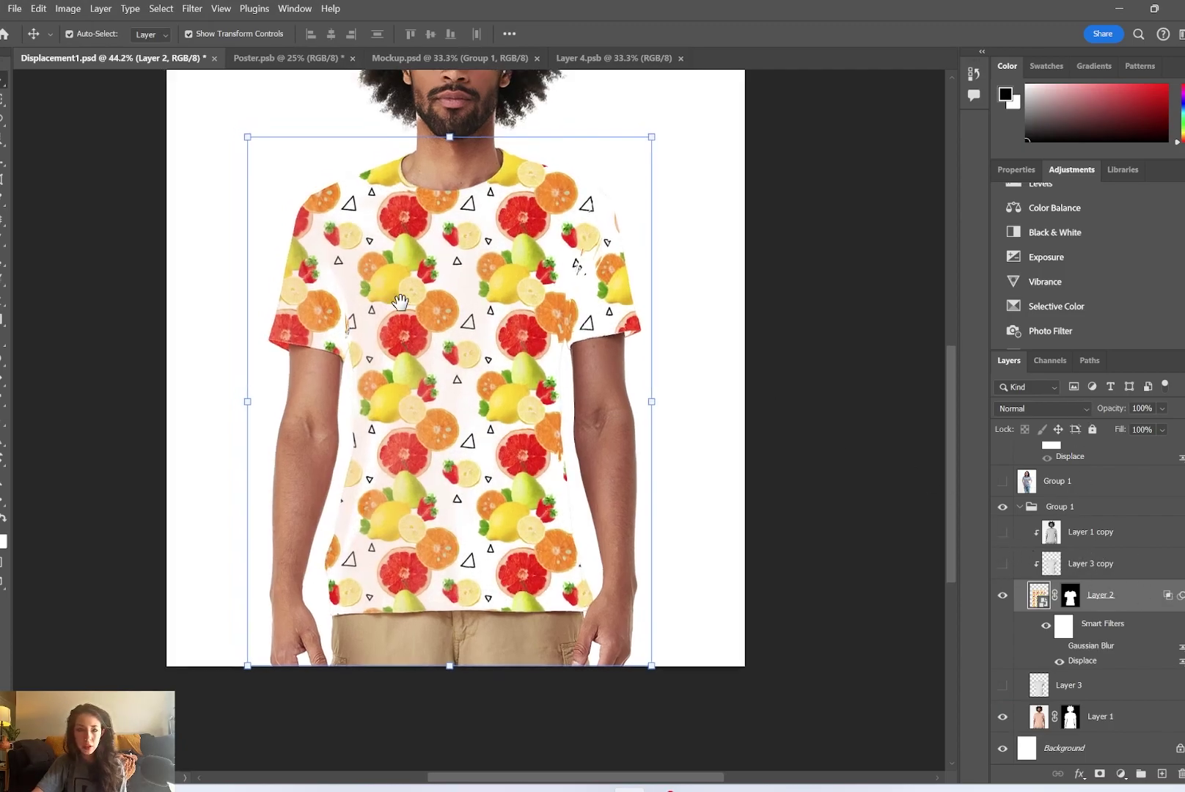
Compare the pattern near the armpit and sleeve with Layer 2's Displace filter on and off, leaving the filter off
{"action": "scroll", "coordinate": [616, 438], "scroll_direction": "up", "scroll_amount": 5}
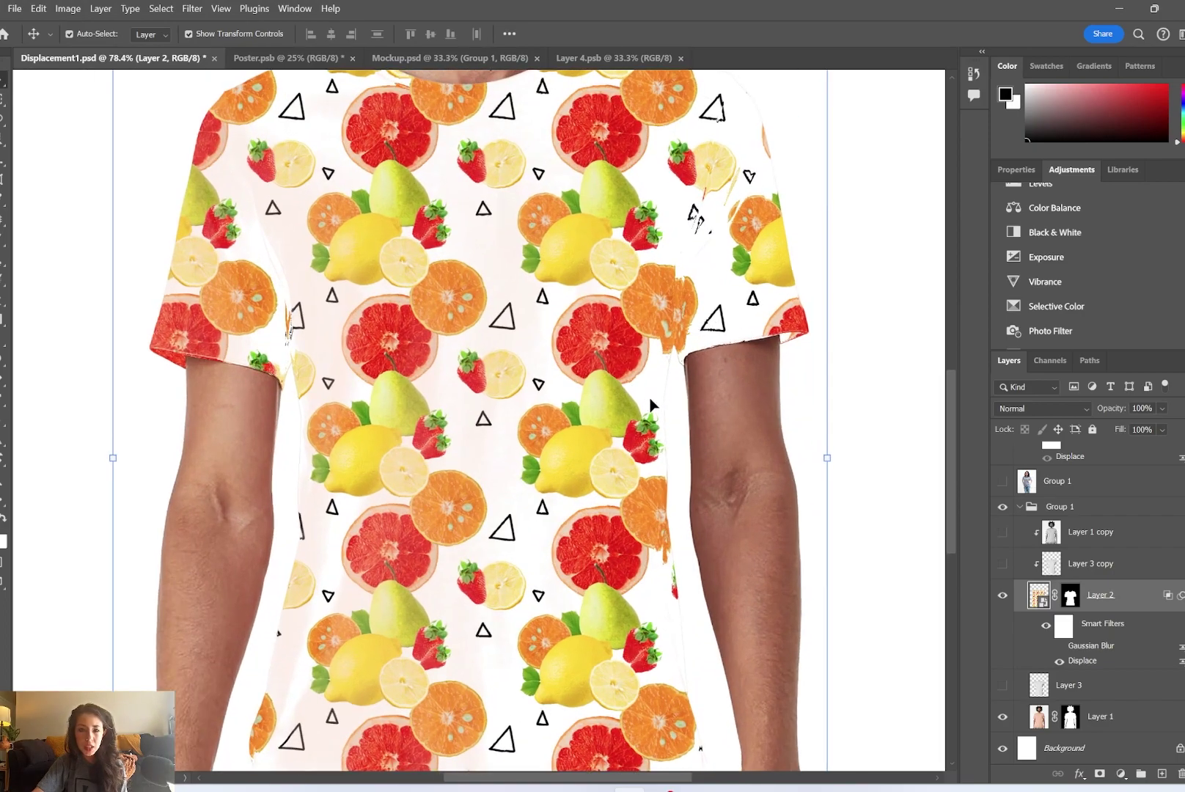
{"action": "left_click_drag", "start_coordinate": [613, 329], "coordinate": [695, 341]}
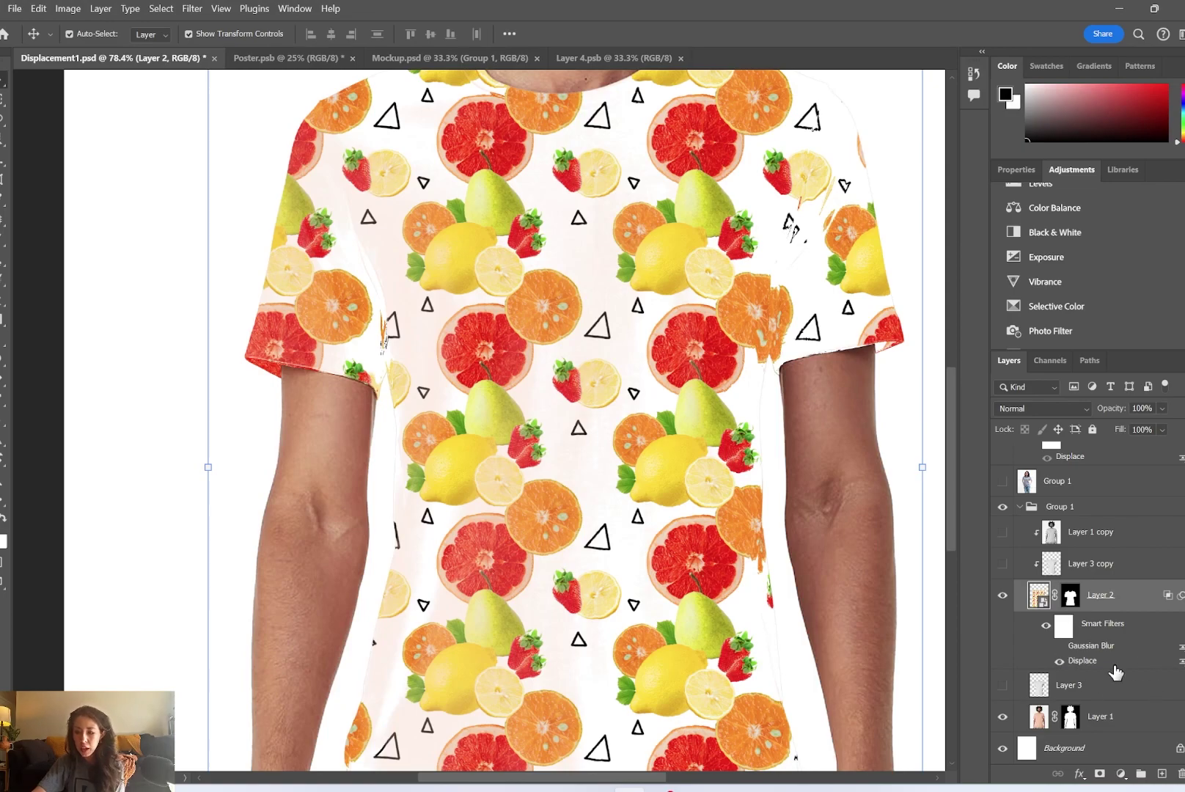
{"action": "left_click", "coordinate": [1058, 660]}
{"action": "left_click", "coordinate": [1057, 661]}
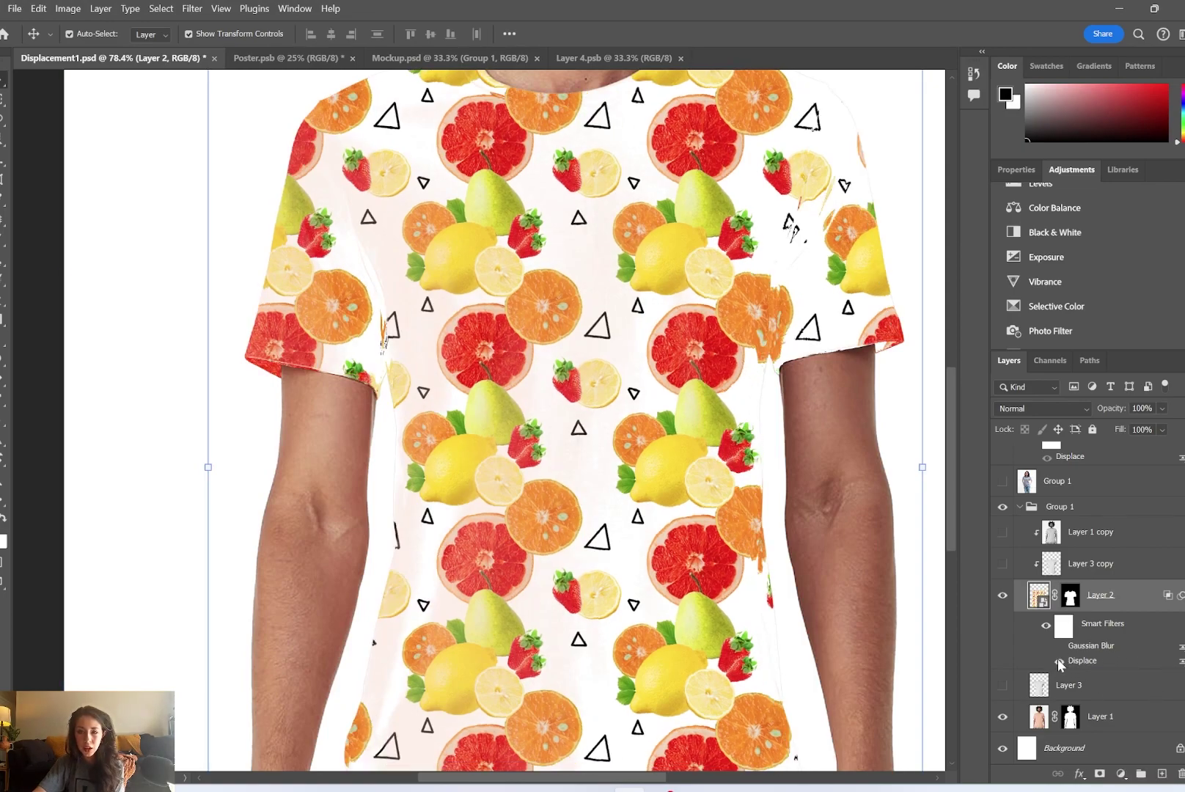
{"action": "left_click", "coordinate": [1058, 662]}
{"action": "scroll", "coordinate": [783, 323], "scroll_direction": "up", "scroll_amount": 4}
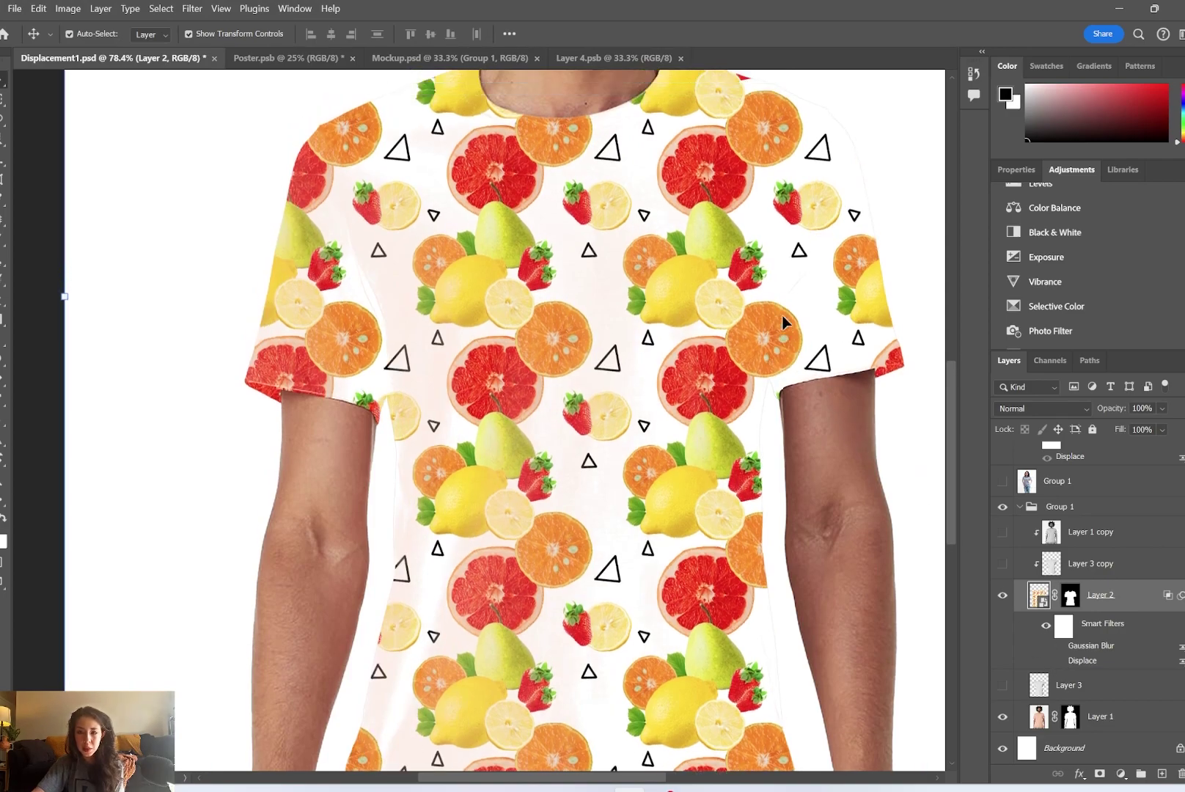
{"action": "scroll", "coordinate": [734, 396], "scroll_direction": "up", "scroll_amount": 5}
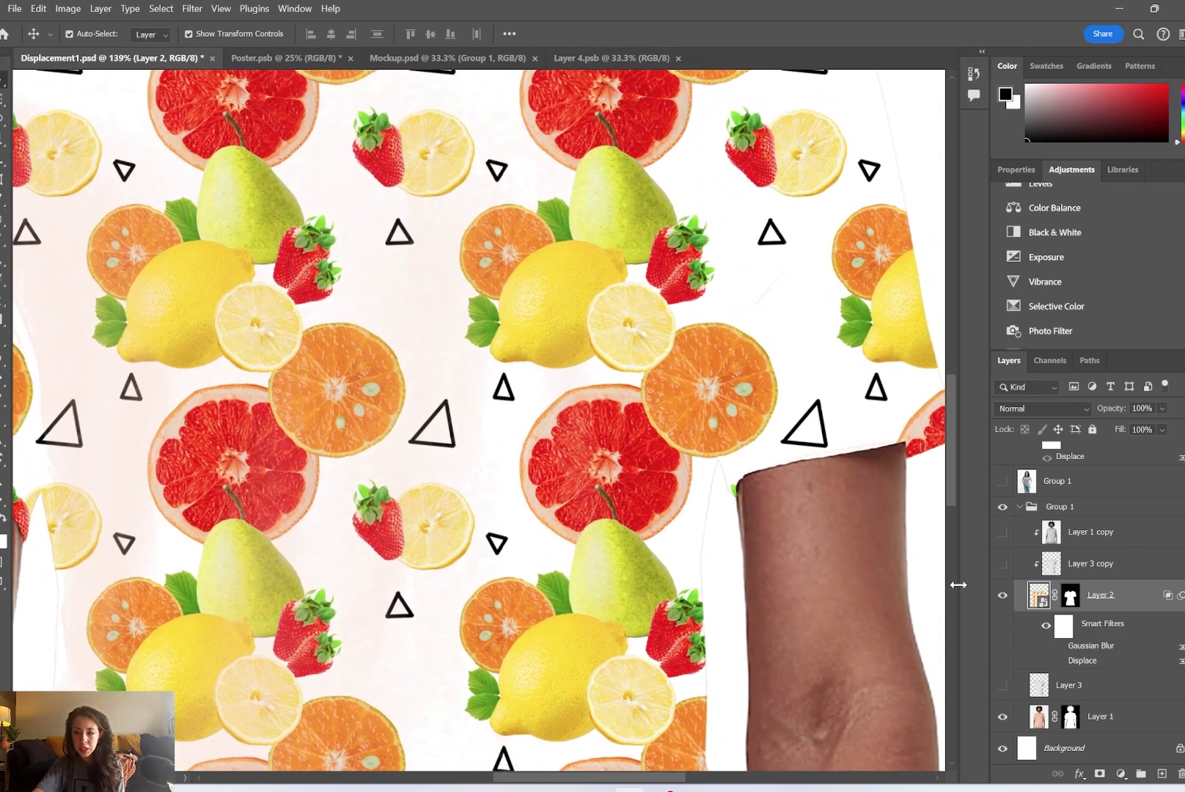
Hide Layer 2 to examine the bare sleeve folds, then show it again with its Displace filter turned on
{"action": "left_click", "coordinate": [1003, 595]}
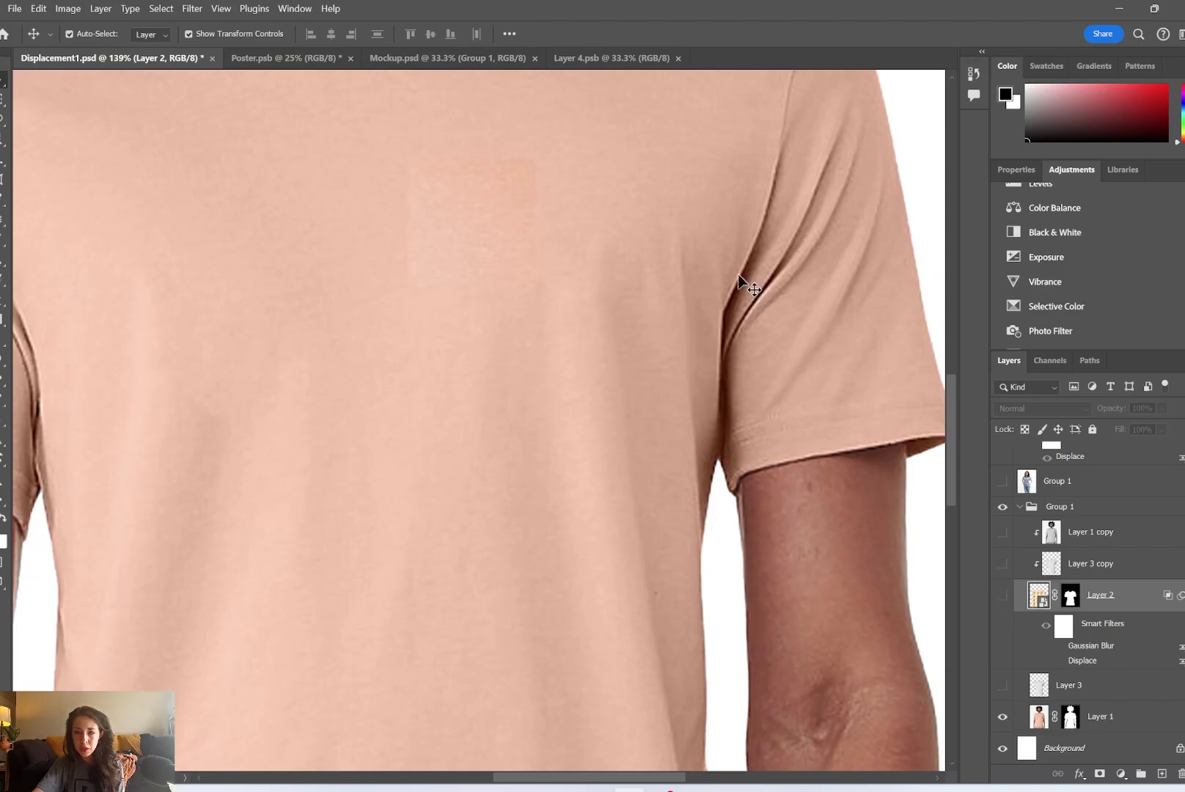
{"action": "left_click_drag", "start_coordinate": [756, 284], "coordinate": [727, 385]}
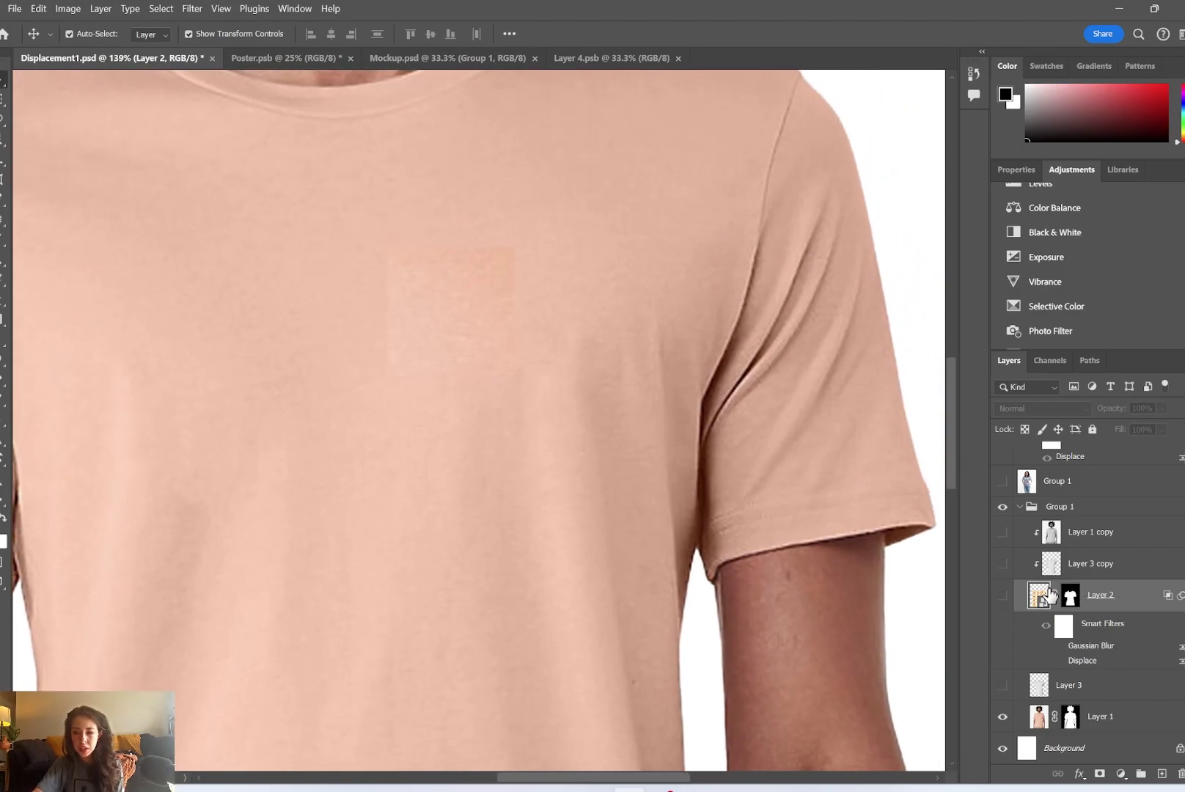
{"action": "left_click", "coordinate": [1002, 595]}
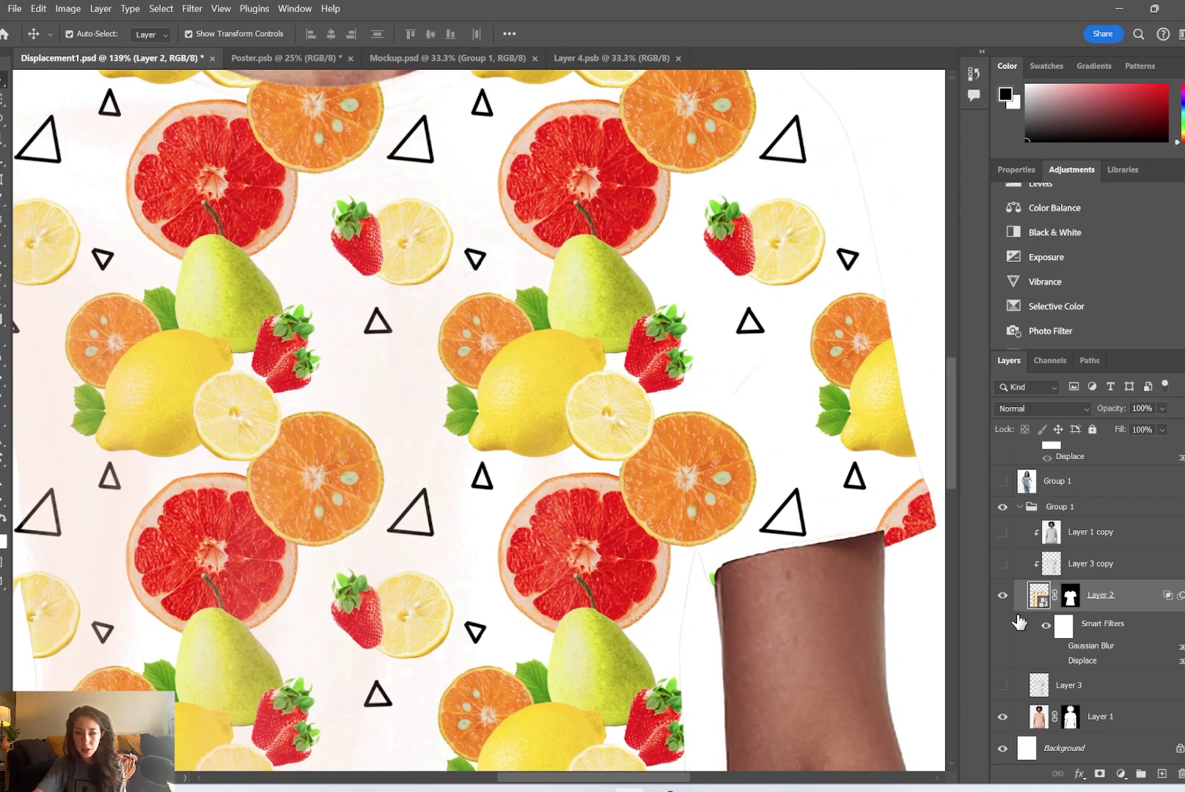
{"action": "left_click", "coordinate": [1057, 663]}
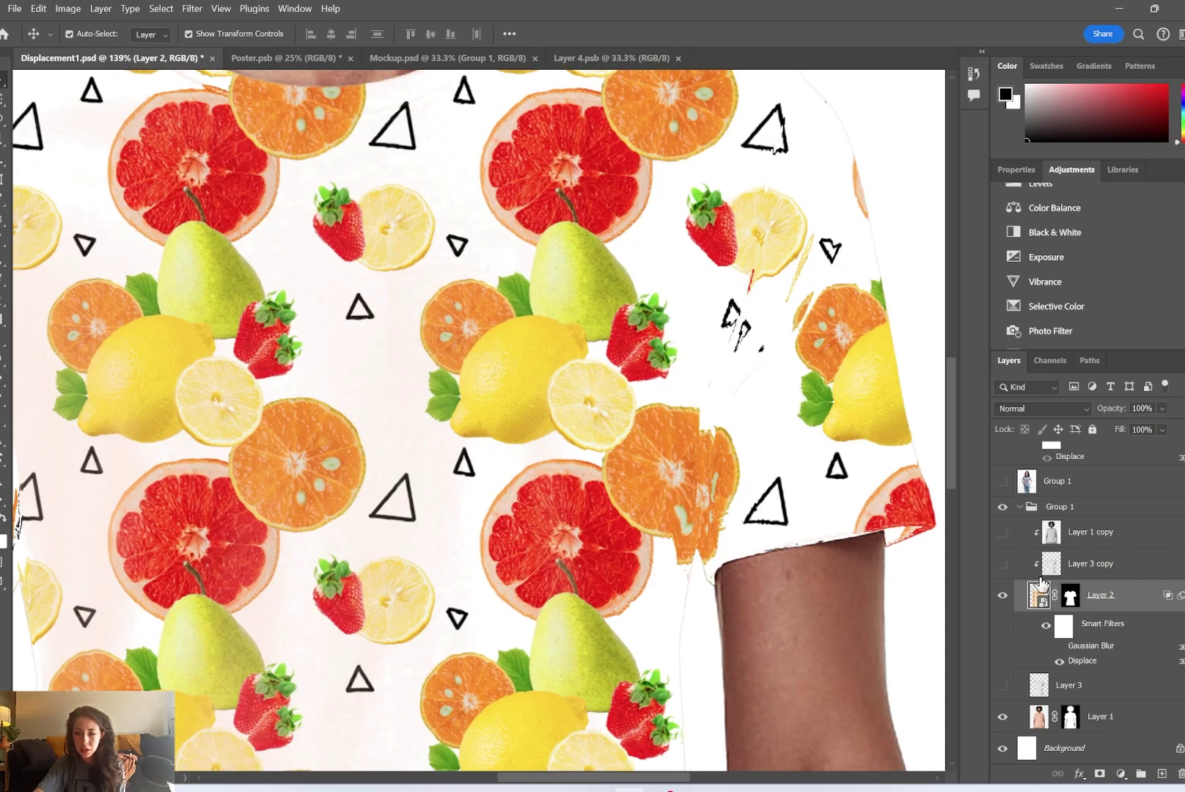
Show the Layer 3 copy shading over the pattern, comparing it on and off, and turn off Layer 2's Displace filter
{"action": "left_click", "coordinate": [1000, 565]}
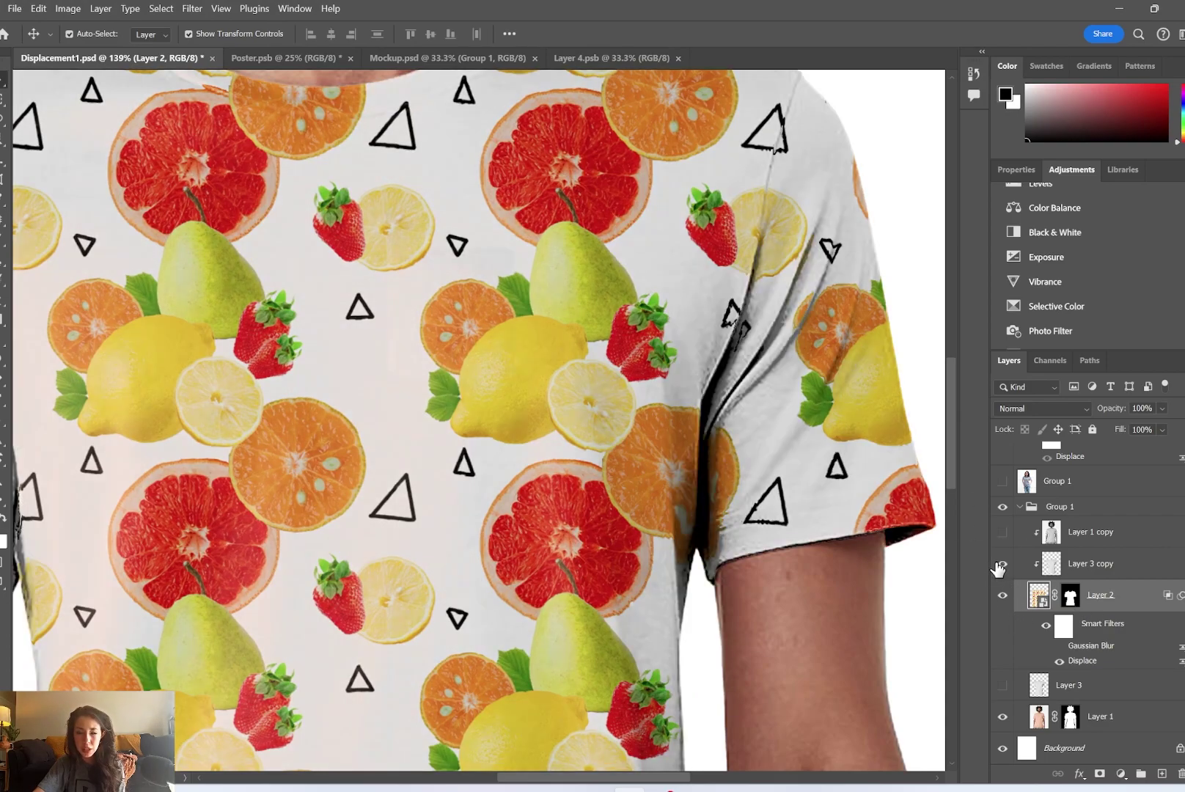
{"action": "left_click", "coordinate": [1000, 564]}
{"action": "left_click", "coordinate": [1001, 564]}
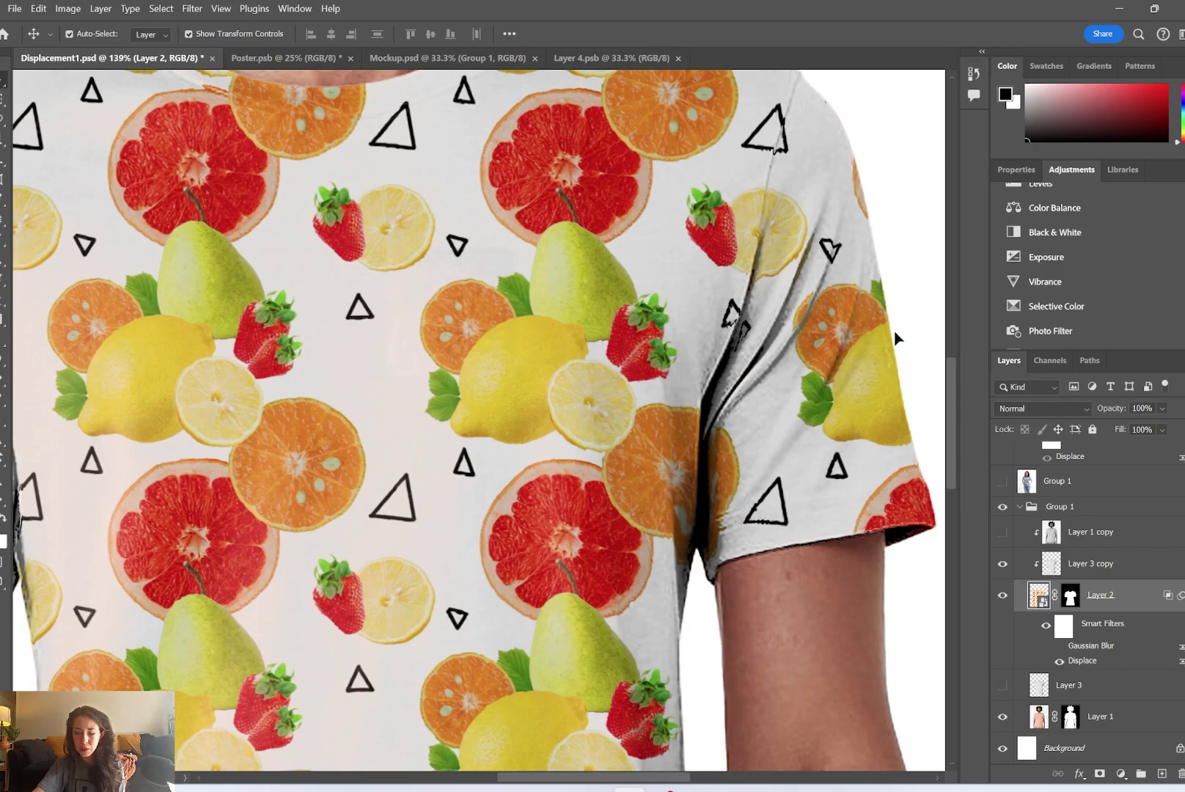
{"action": "left_click", "coordinate": [1060, 661]}
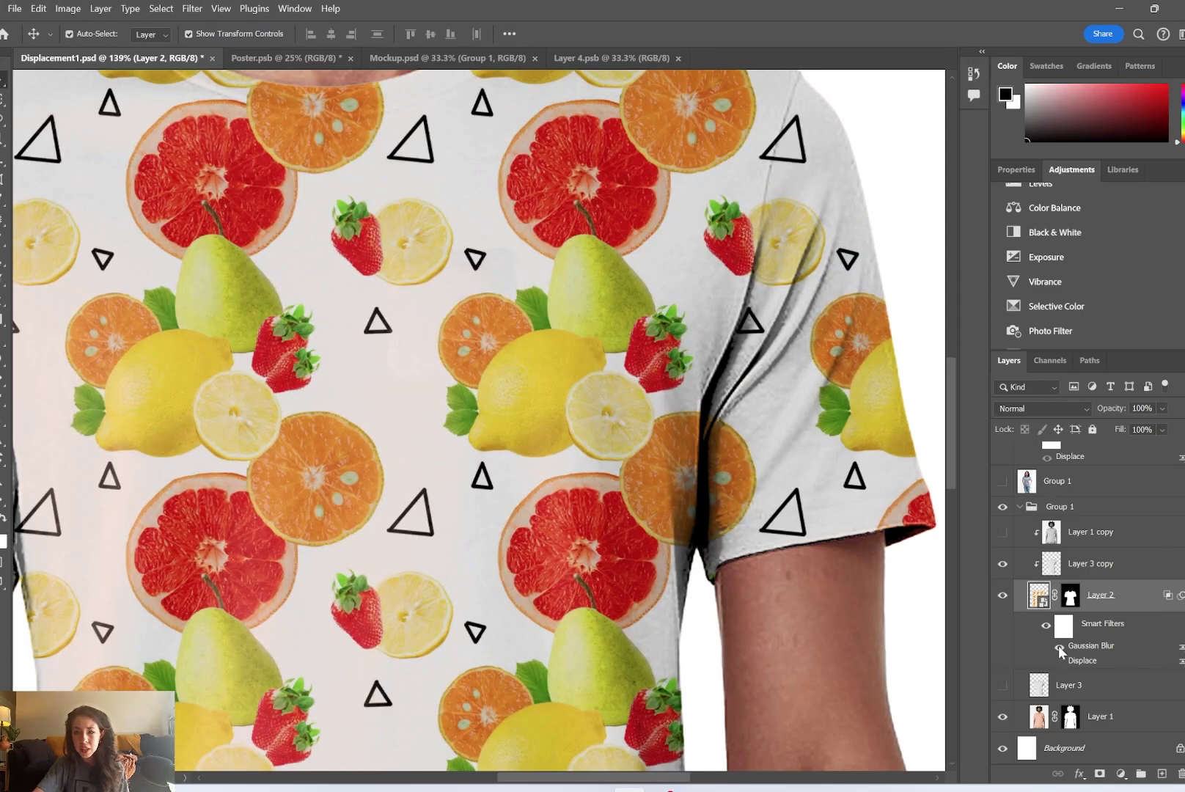
Hide the Layer 3 copy shading and turn on Layer 2's Displace and Gaussian Blur filters, comparing the pattern with and without the blur
{"action": "left_click", "coordinate": [1058, 647]}
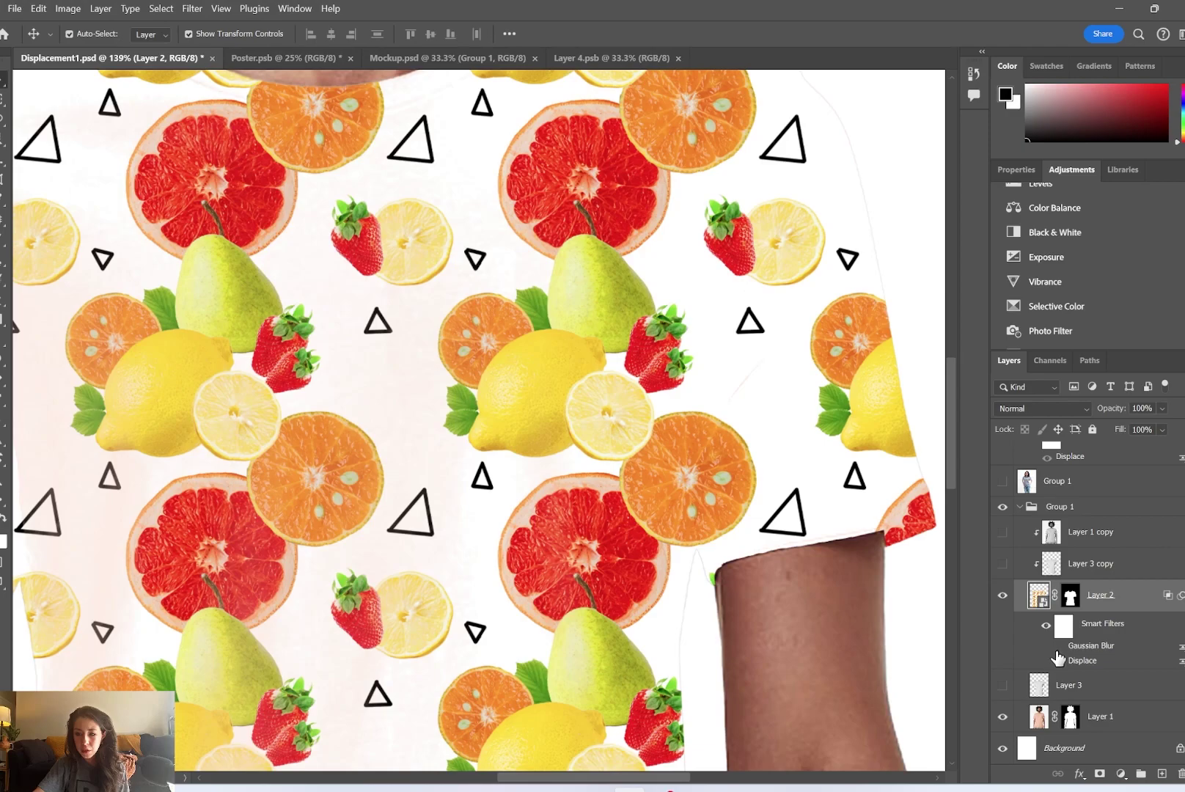
{"action": "left_click", "coordinate": [1059, 657]}
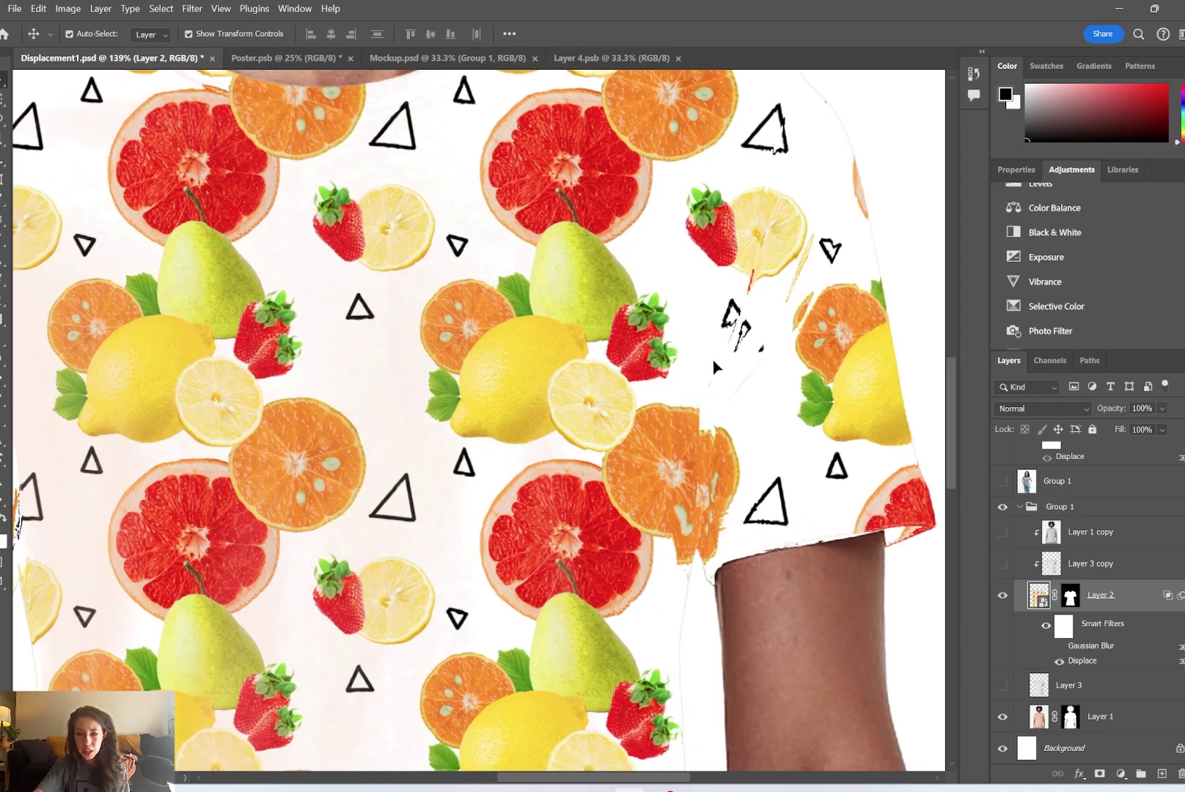
{"action": "left_click", "coordinate": [1059, 647]}
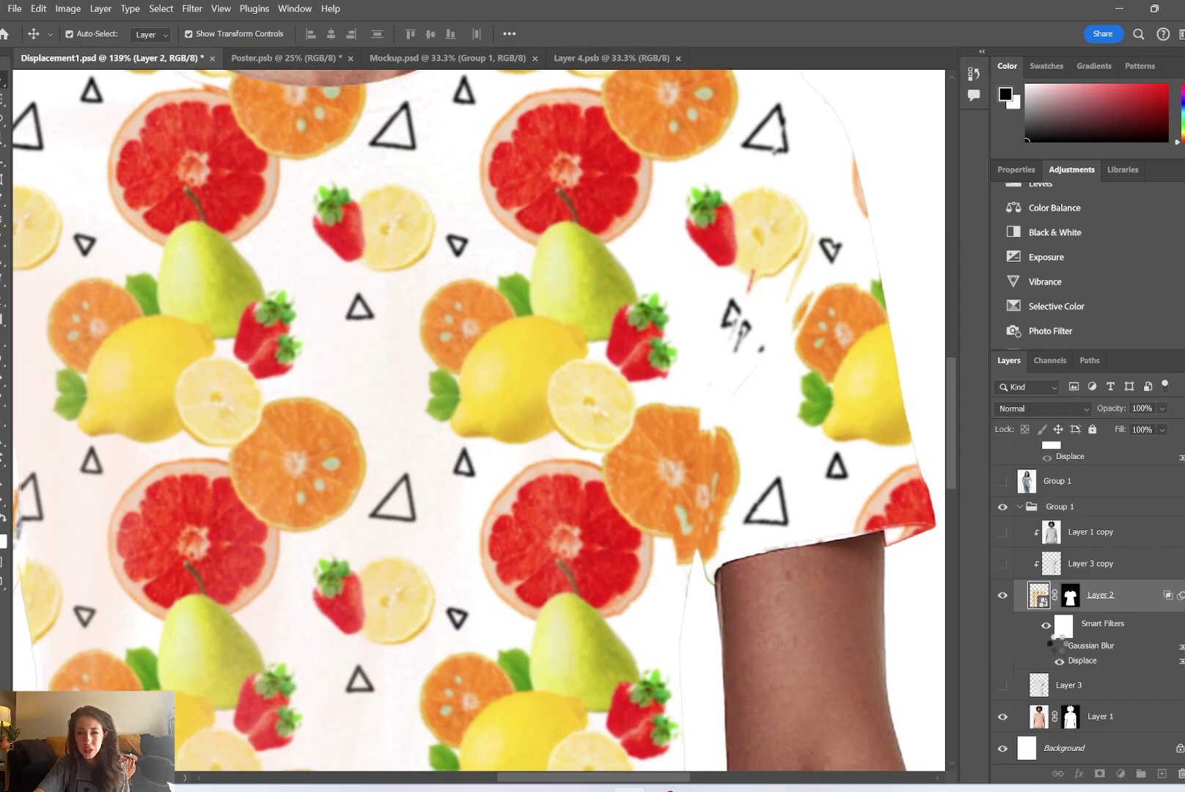
{"action": "left_click", "coordinate": [1059, 647]}
{"action": "left_click", "coordinate": [1059, 646]}
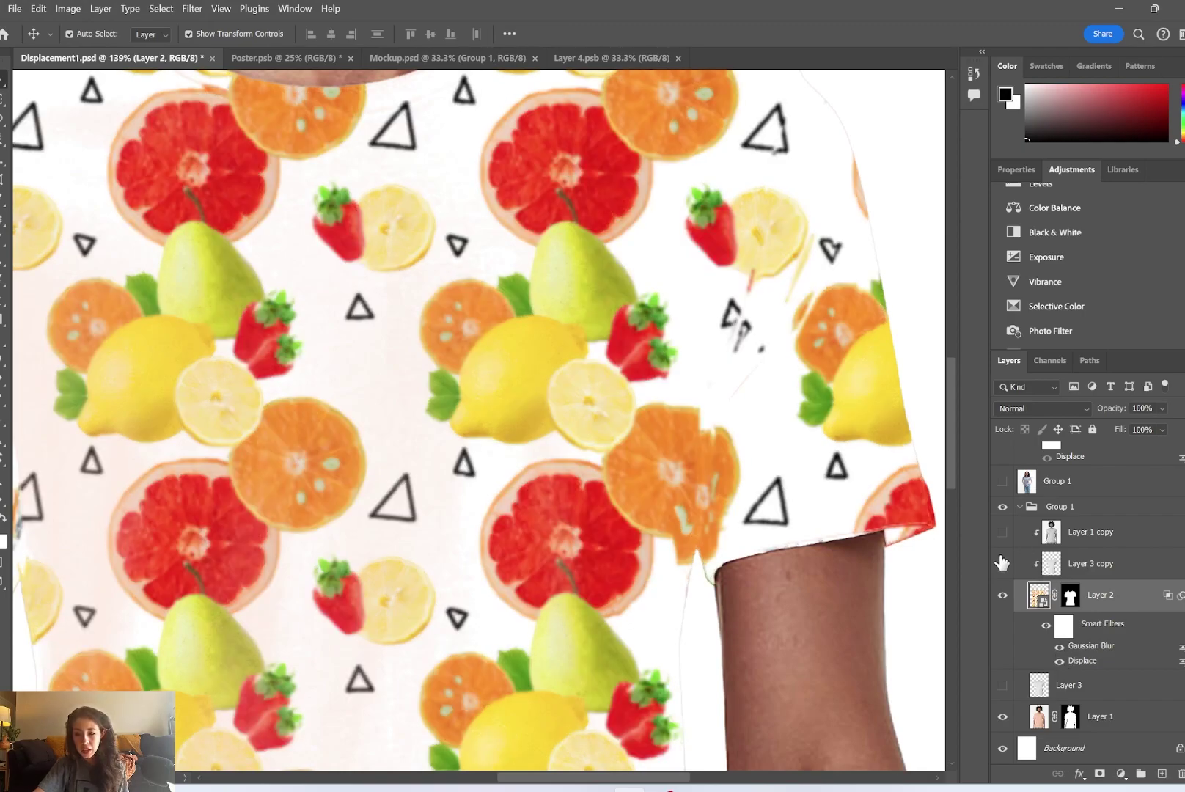
Show the Layer 3 copy shading and compare the shaded pattern with Layer 2's Gaussian Blur on and off, leaving the blur on
{"action": "left_click", "coordinate": [1003, 563]}
{"action": "left_click", "coordinate": [1059, 646]}
{"action": "left_click", "coordinate": [1059, 646]}
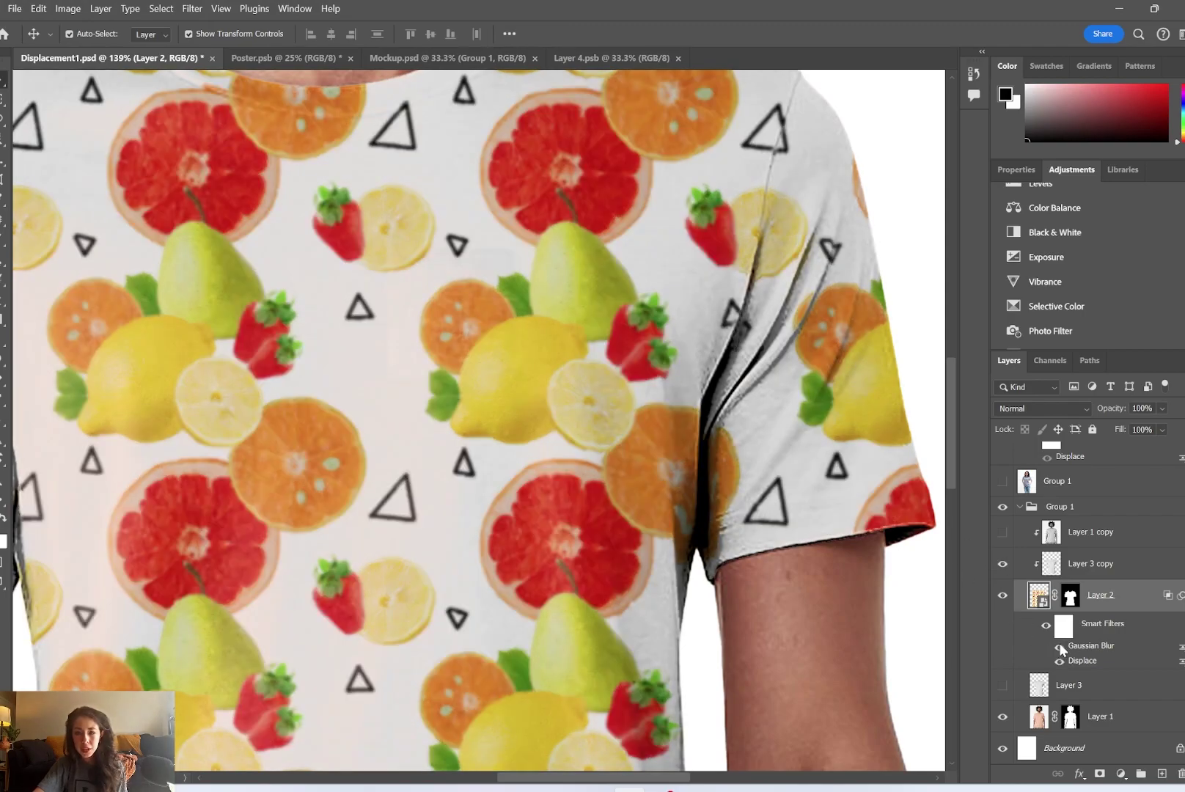
{"action": "left_click", "coordinate": [1059, 647]}
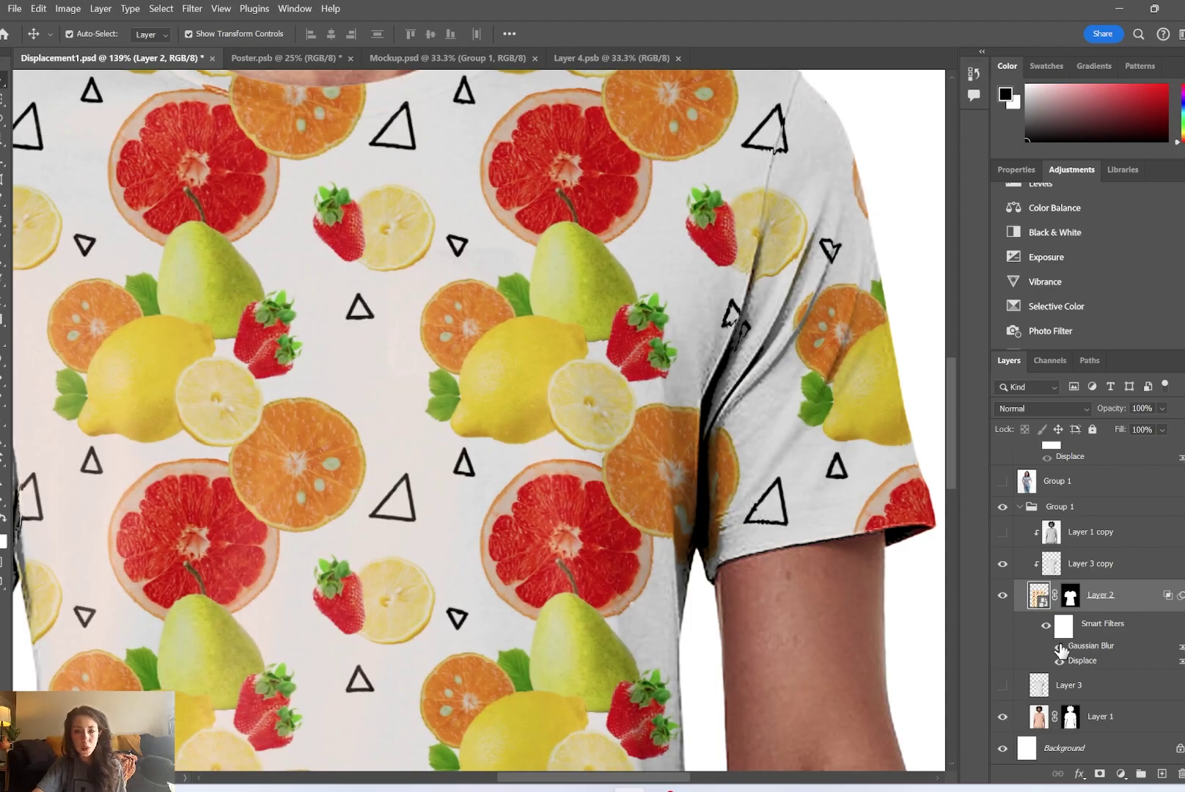
{"action": "left_click", "coordinate": [1059, 646]}
{"action": "left_click", "coordinate": [1059, 647]}
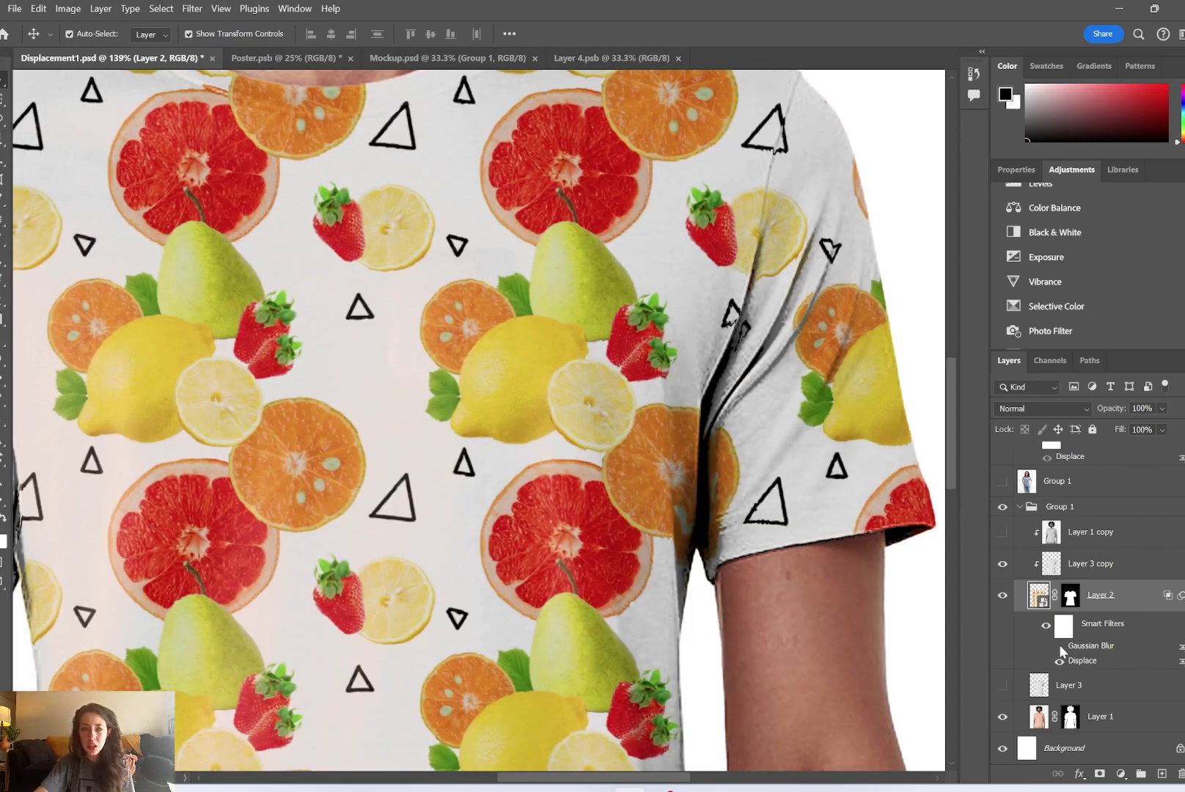
{"action": "left_click", "coordinate": [1059, 646]}
{"action": "left_click", "coordinate": [1059, 646]}
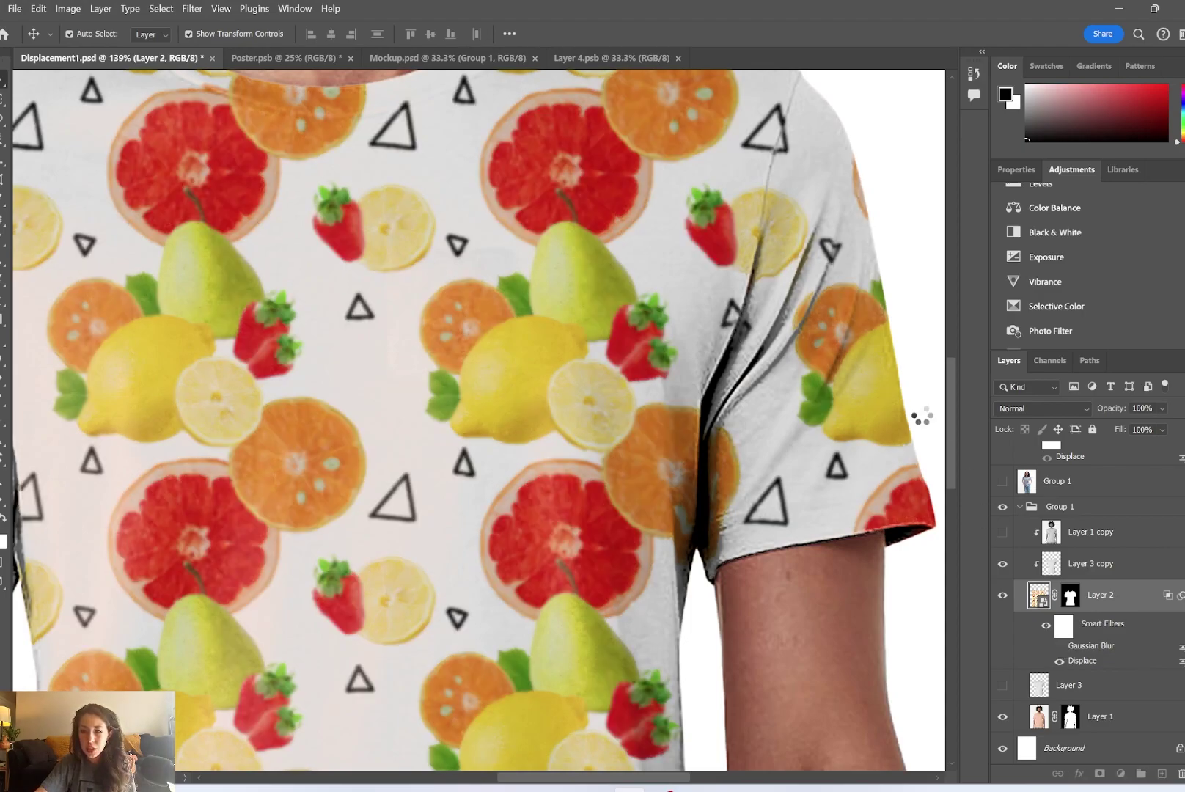
{"action": "left_click", "coordinate": [1059, 646]}
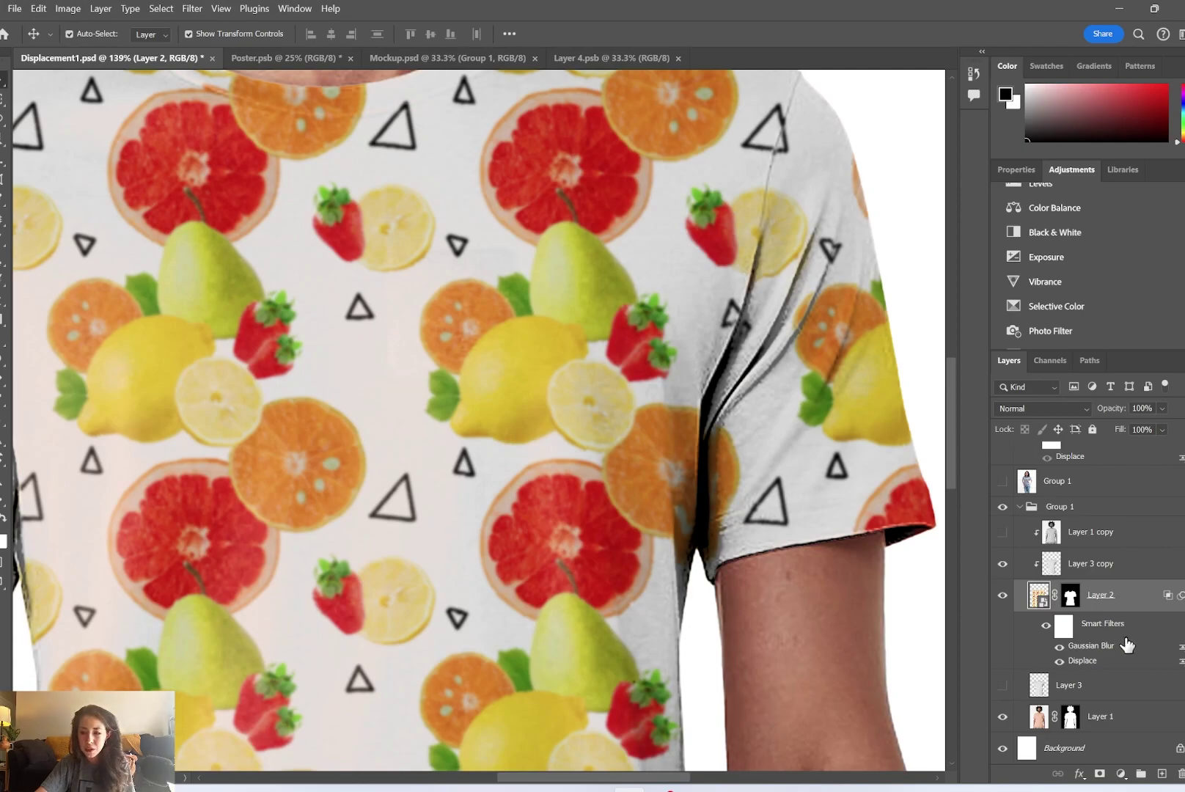
Examine how the displaced, blurred pattern follows the folds along the shirt's side and hem
{"action": "scroll", "coordinate": [732, 521], "scroll_direction": "down", "scroll_amount": 5}
{"action": "scroll", "coordinate": [543, 506], "scroll_direction": "down", "scroll_amount": 8}
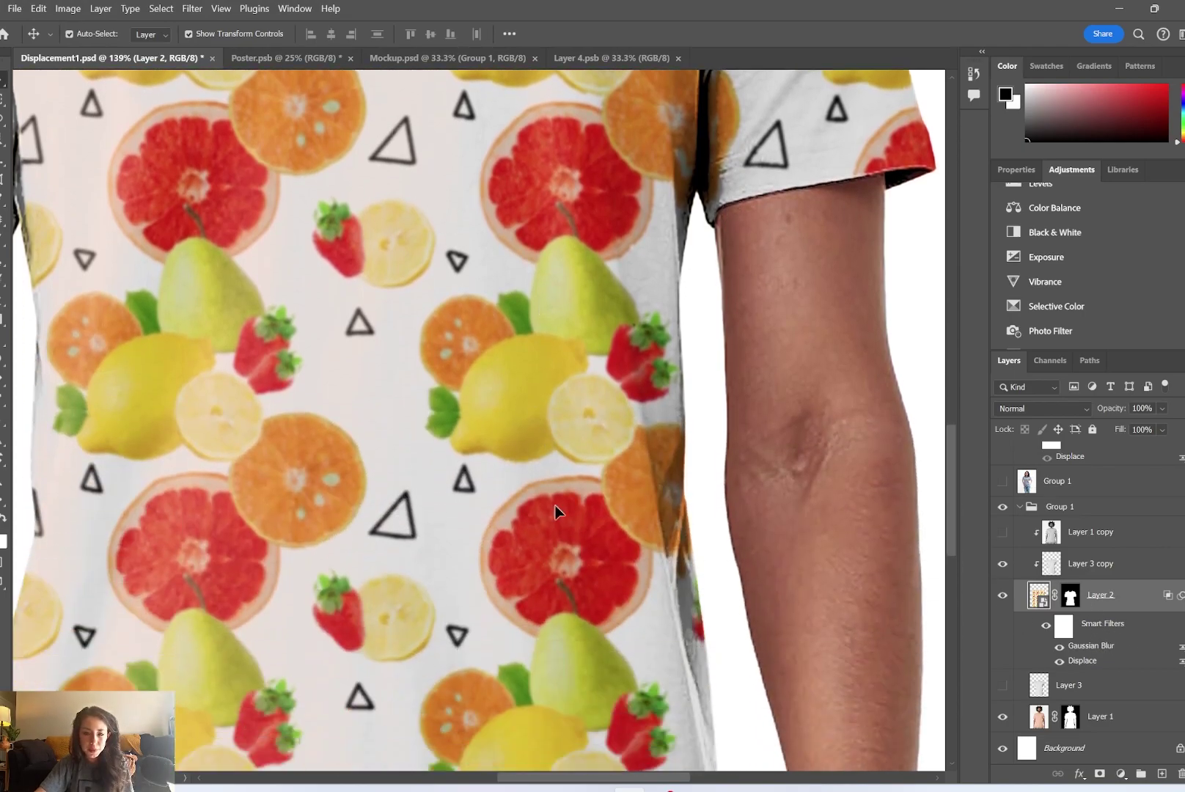
{"action": "scroll", "coordinate": [560, 506], "scroll_direction": "down", "scroll_amount": 3}
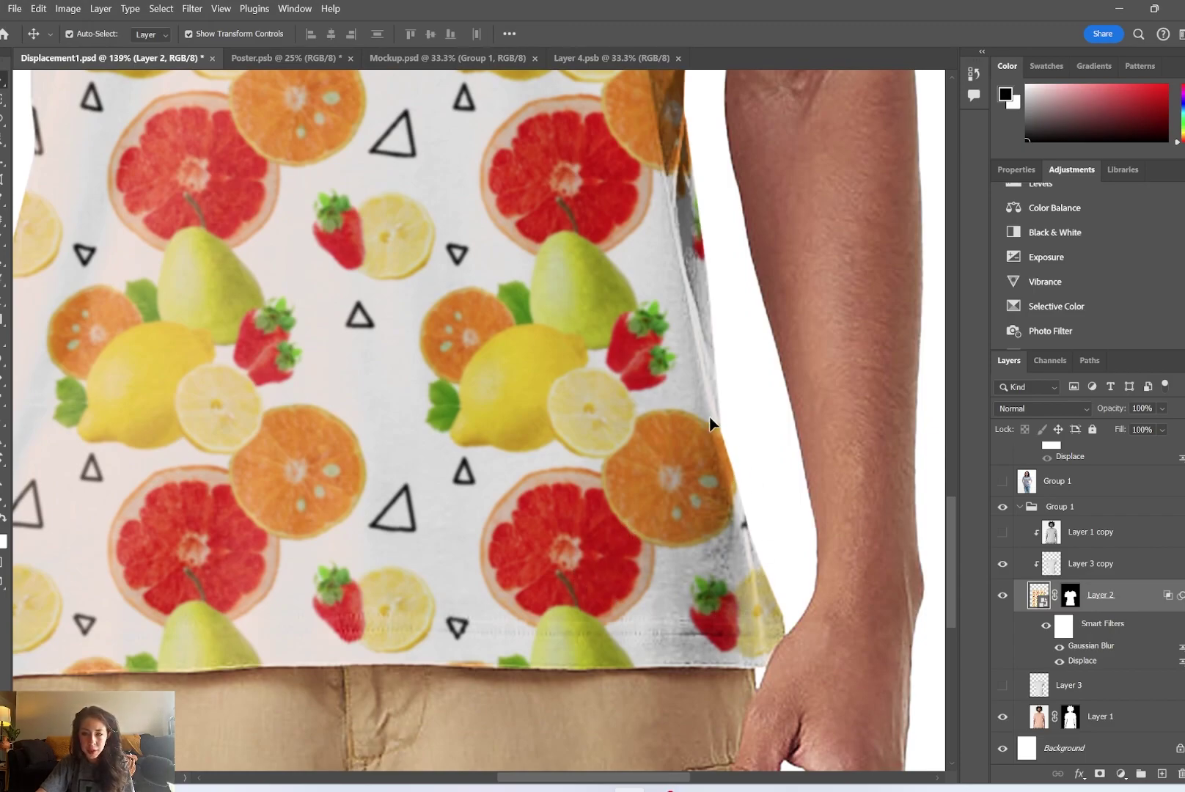
{"action": "scroll", "coordinate": [704, 393], "scroll_direction": "up", "scroll_amount": 2}
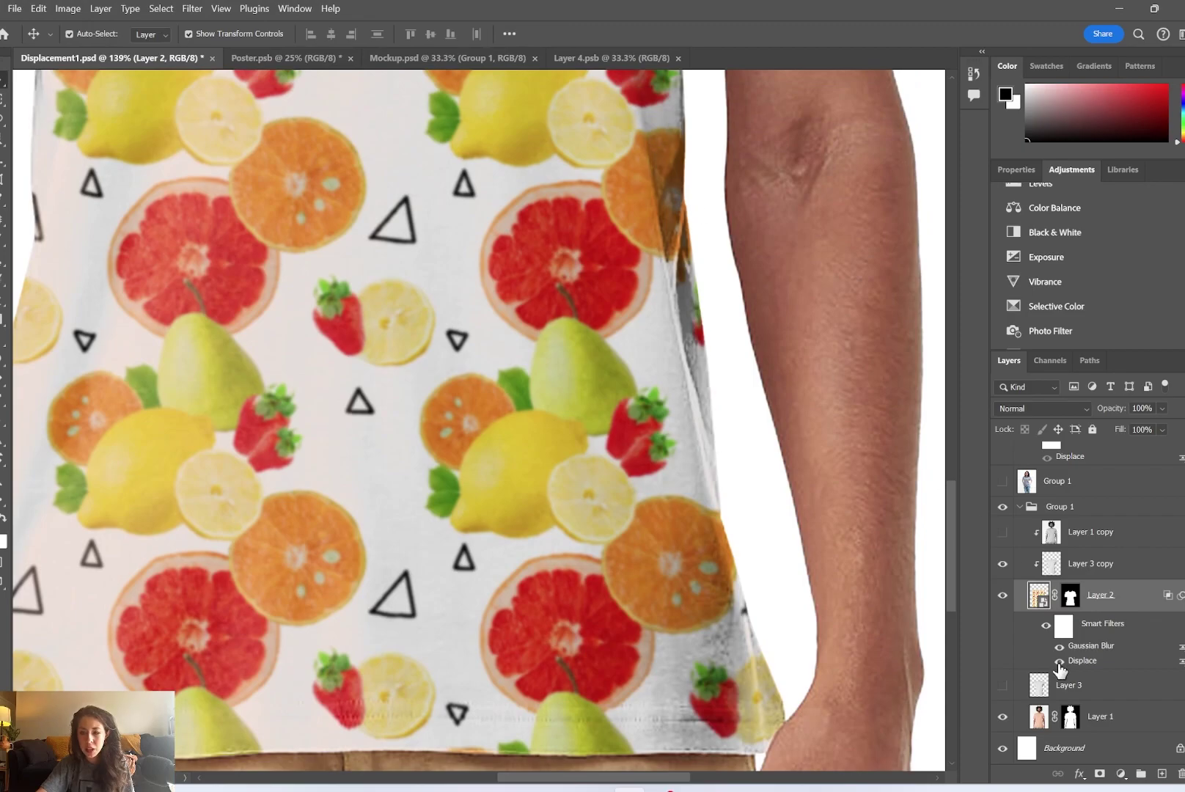
Show the Group 1 photo layer of the woman in the grey T-shirt and collapse the Group 1 folder below it
{"action": "left_click", "coordinate": [1097, 533]}
{"action": "left_click", "coordinate": [1002, 482]}
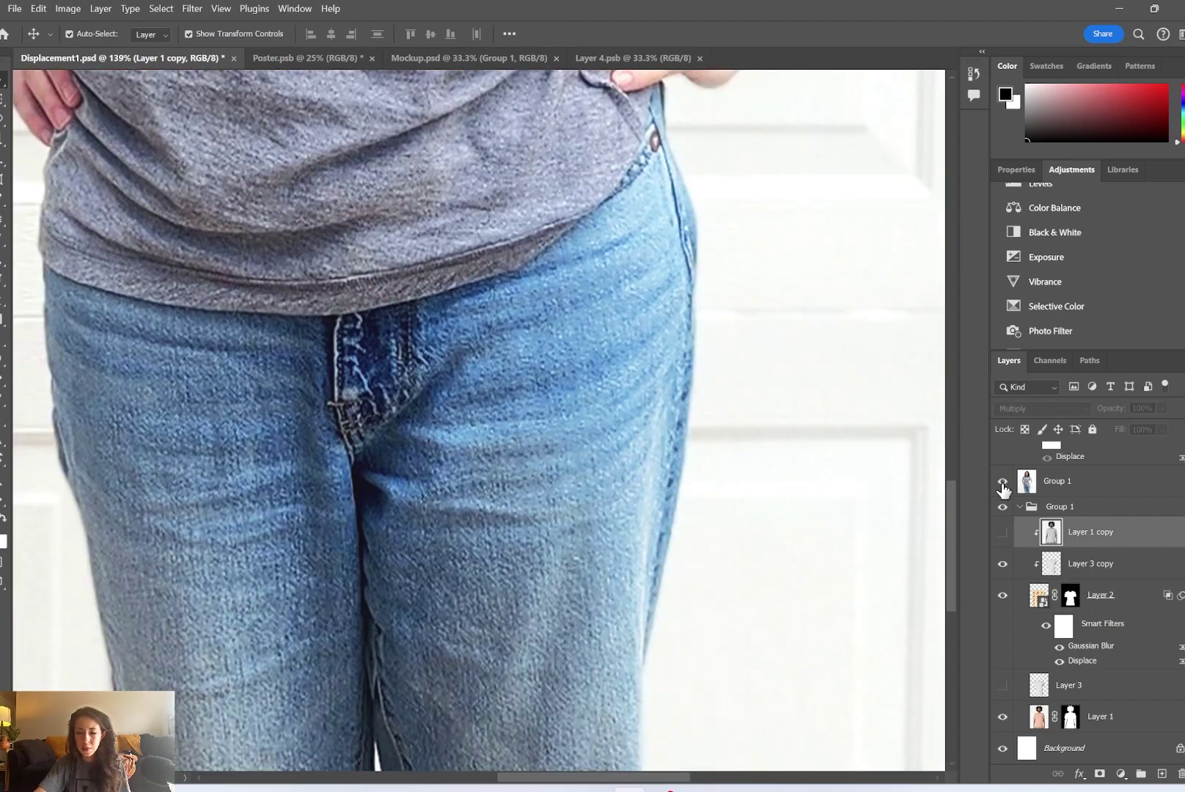
{"action": "left_click", "coordinate": [1020, 507]}
{"action": "scroll", "coordinate": [783, 473], "scroll_direction": "down", "scroll_amount": 1}
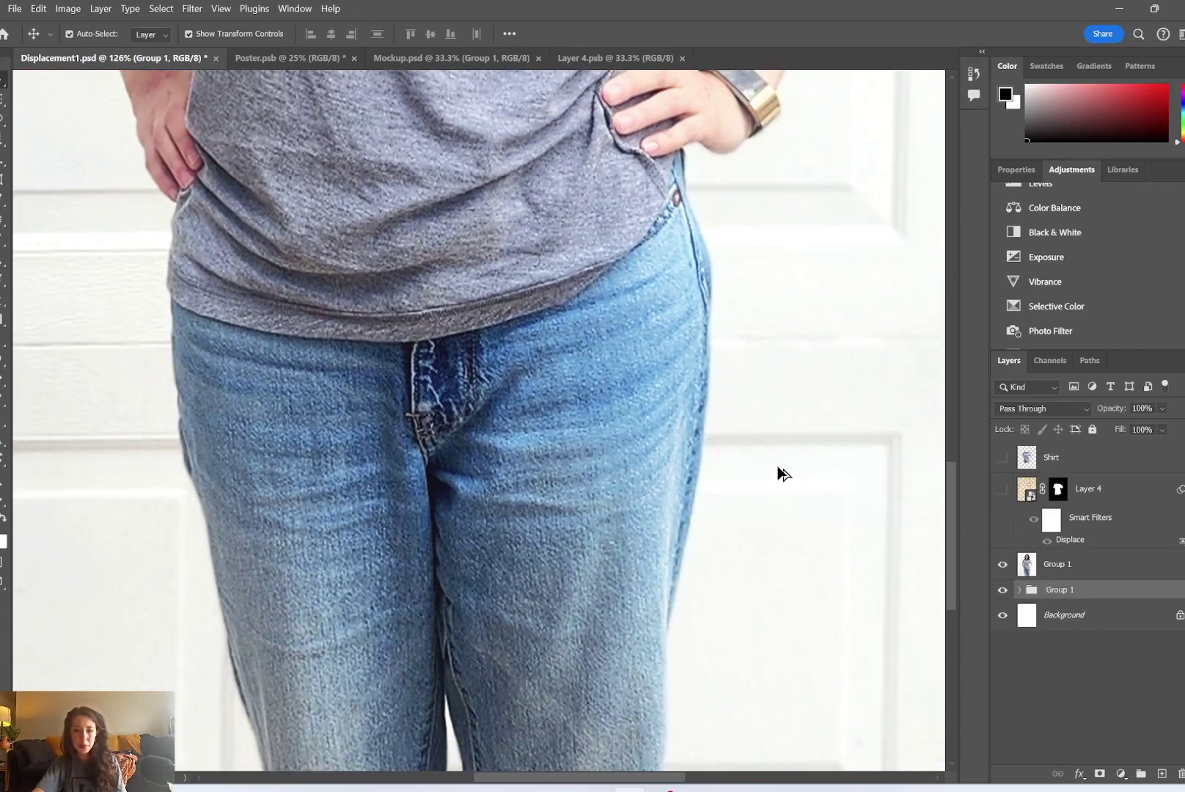
{"action": "scroll", "coordinate": [779, 468], "scroll_direction": "down", "scroll_amount": 8}
{"action": "left_click_drag", "start_coordinate": [715, 252], "coordinate": [642, 531]}
{"action": "left_click_drag", "start_coordinate": [643, 354], "coordinate": [638, 550]}
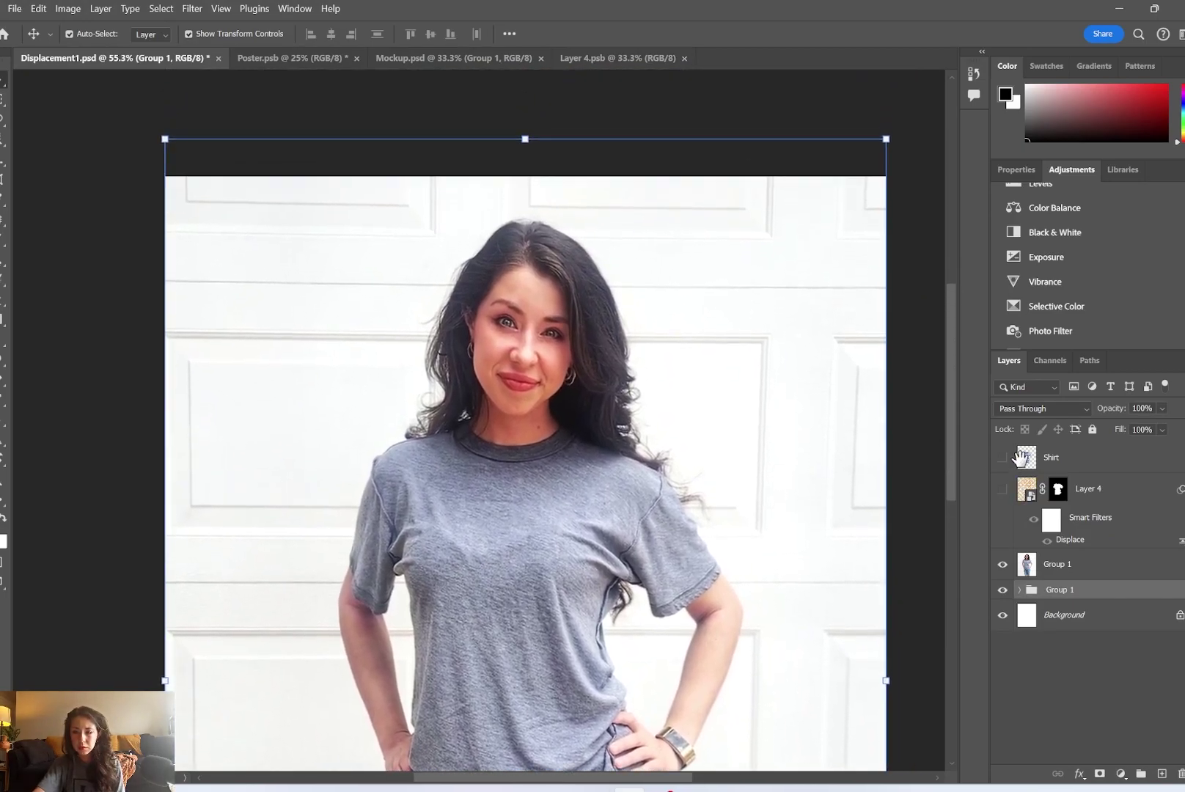
Select the Shirt layer and show Layer 4's fruit pattern over the grey T-shirt
{"action": "left_click", "coordinate": [1021, 458]}
{"action": "left_click", "coordinate": [1002, 488]}
{"action": "scroll", "coordinate": [640, 543], "scroll_direction": "up", "scroll_amount": 4}
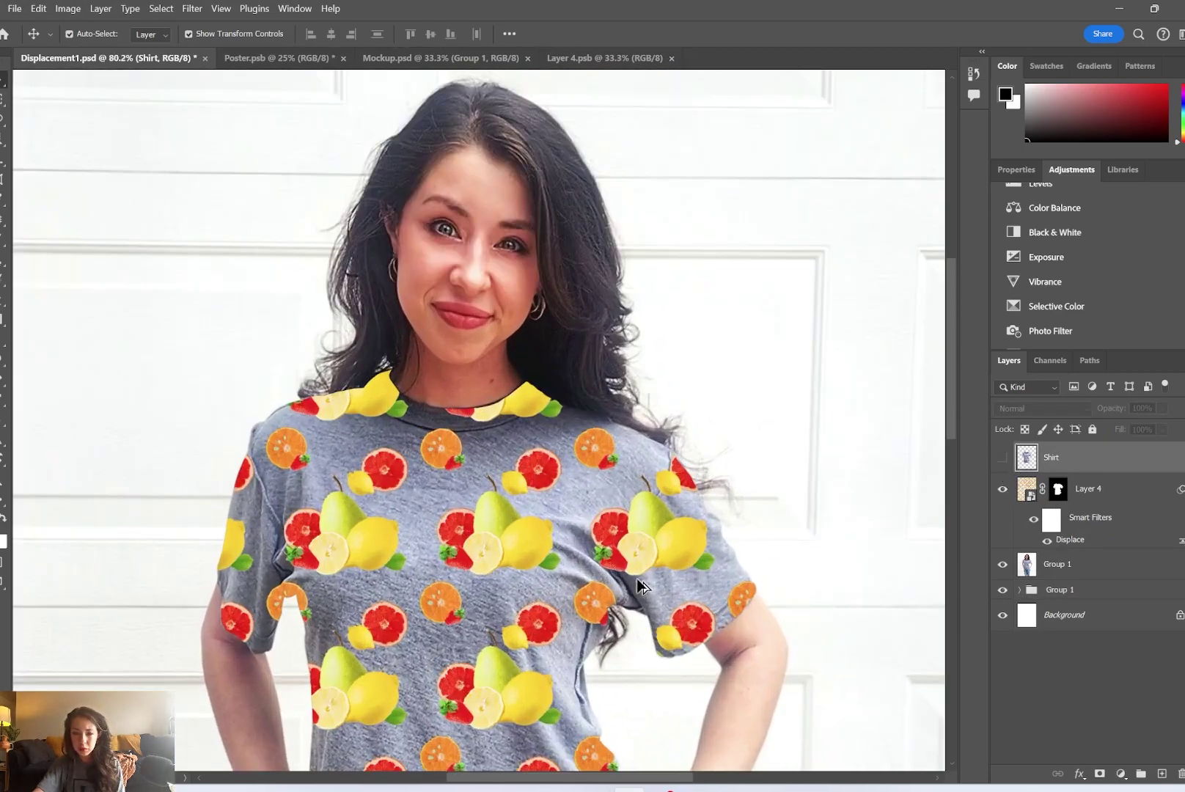
Isolate the Shirt layer by showing it and hiding Layer 4, the Group 1 photo layer and the Group 1 folder
{"action": "scroll", "coordinate": [645, 572], "scroll_direction": "up", "scroll_amount": 3}
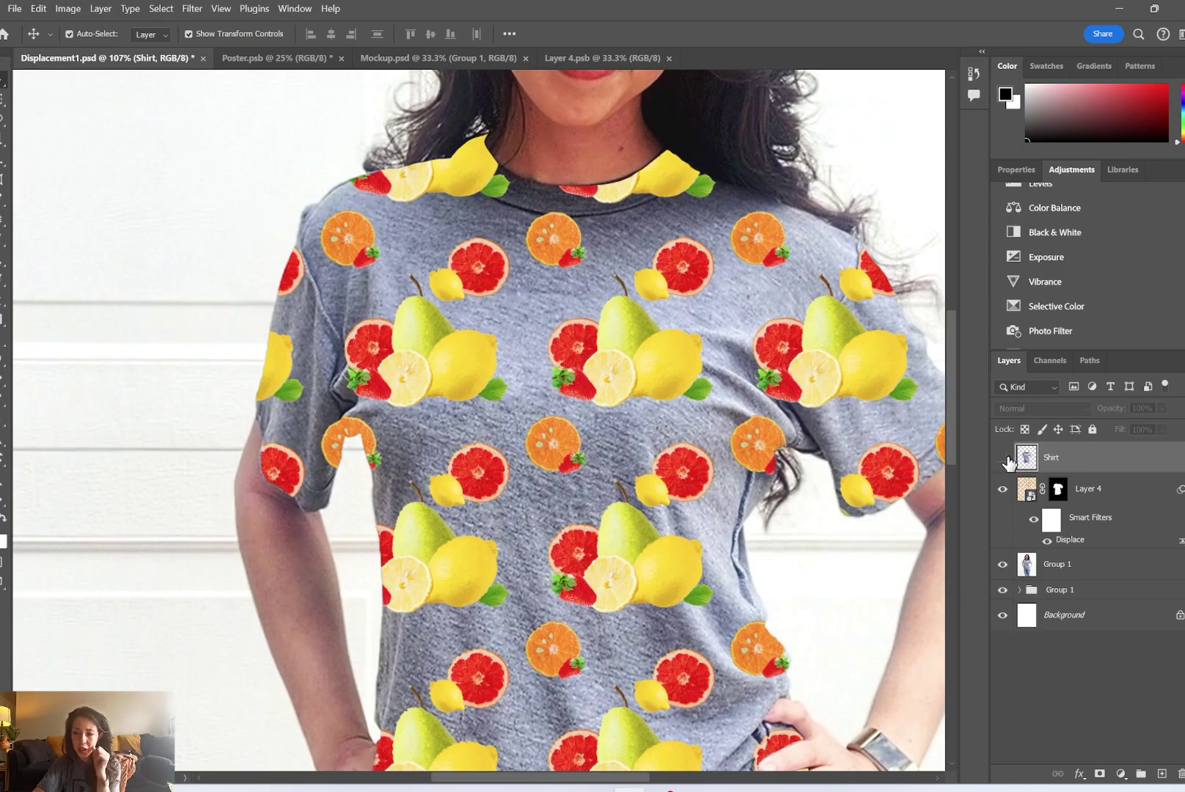
{"action": "left_click", "coordinate": [1005, 458]}
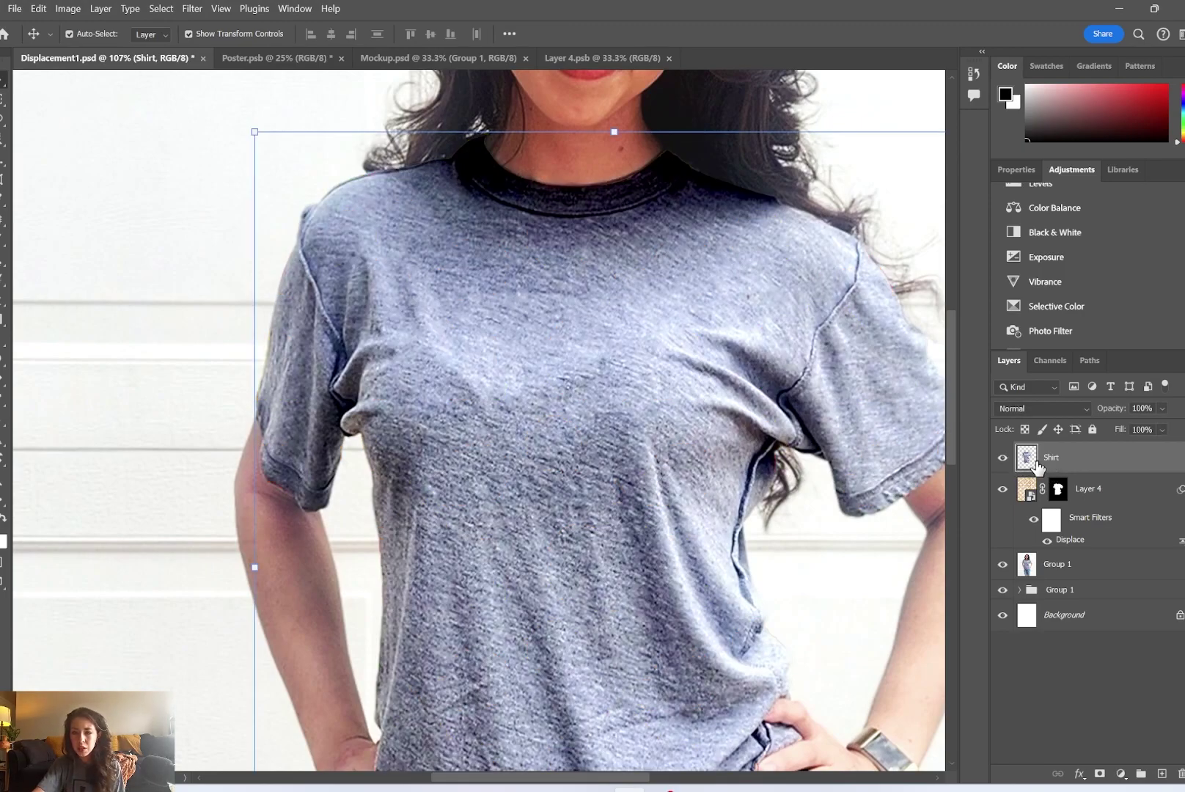
{"action": "left_click", "coordinate": [1002, 488]}
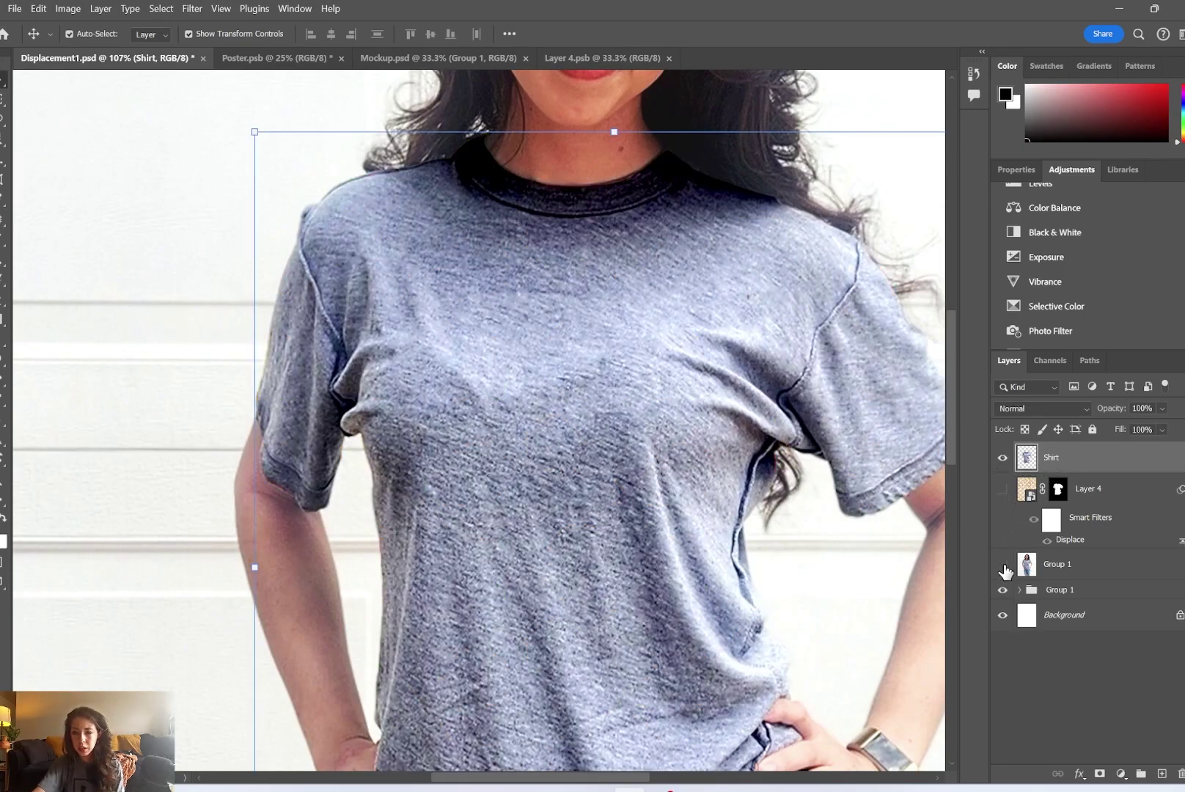
{"action": "left_click", "coordinate": [1002, 564]}
{"action": "left_click", "coordinate": [1003, 589]}
{"action": "scroll", "coordinate": [808, 490], "scroll_direction": "down", "scroll_amount": 2}
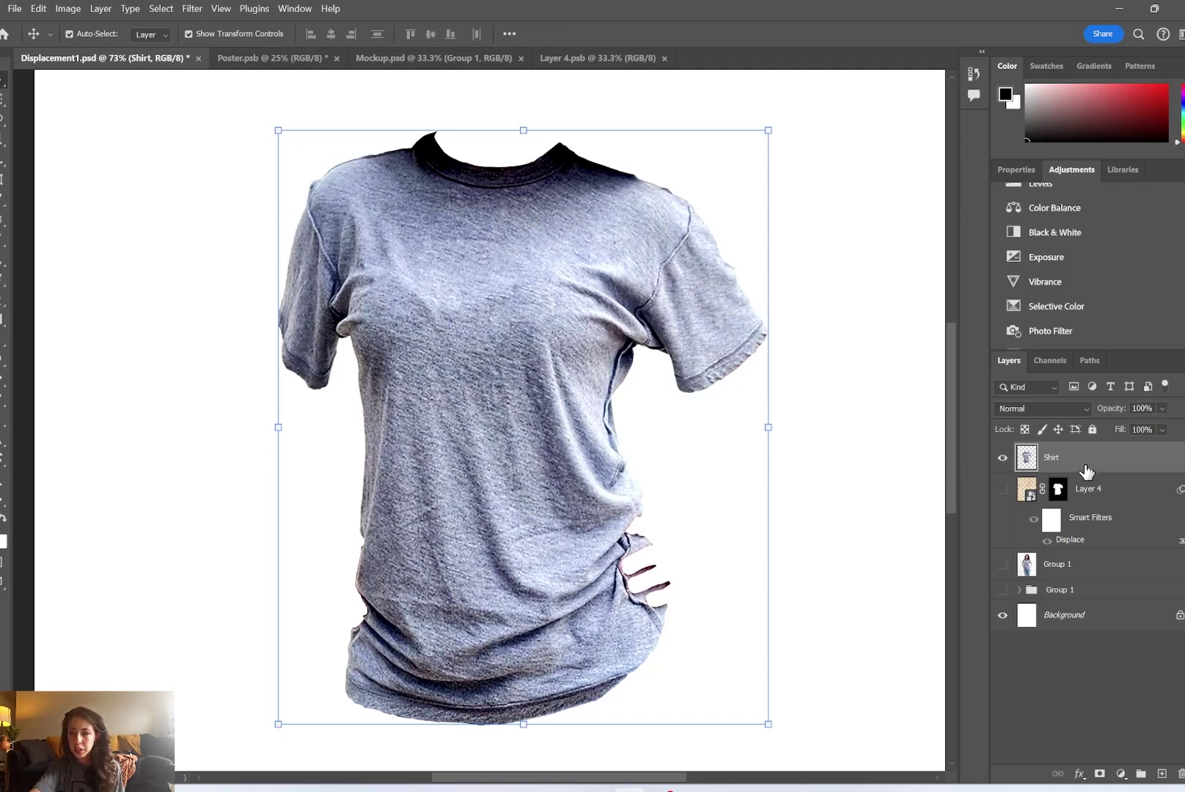
{"action": "left_click", "coordinate": [1161, 773]}
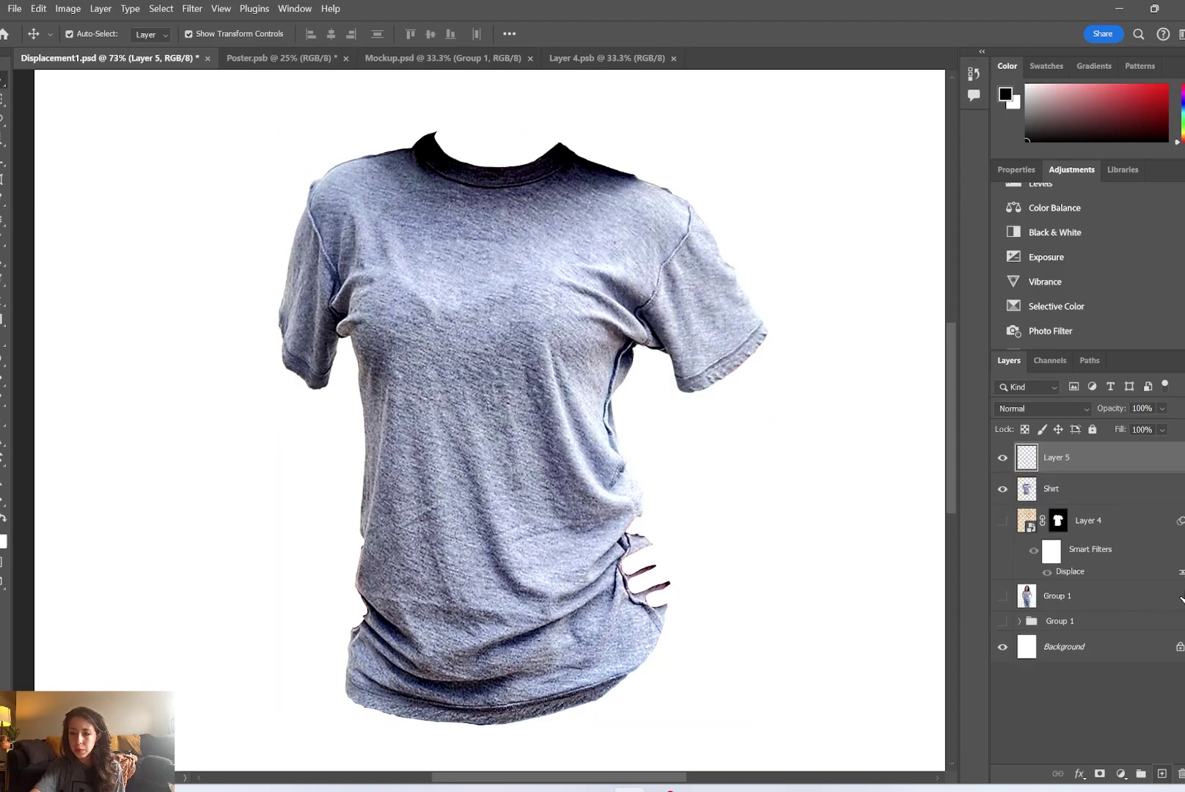
{"action": "right_click", "coordinate": [1071, 470]}
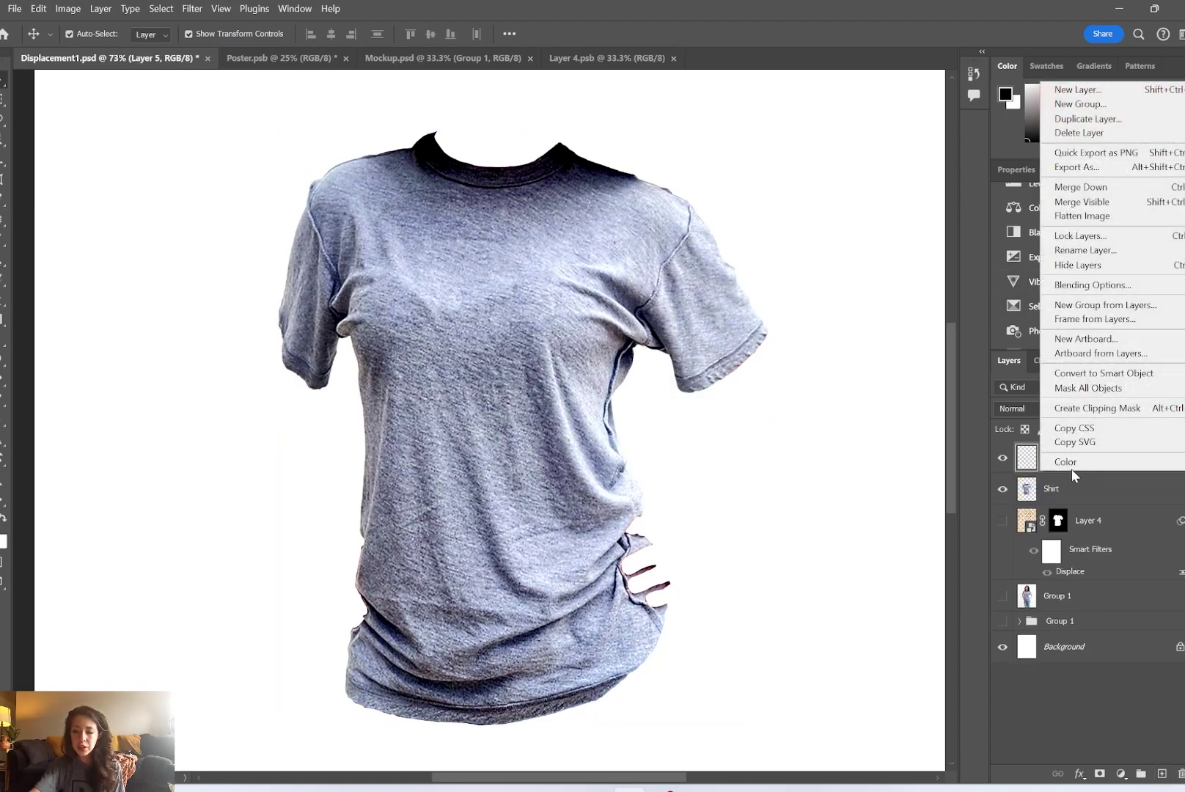
{"action": "key", "text": "Escape"}
{"action": "key", "text": "Delete"}
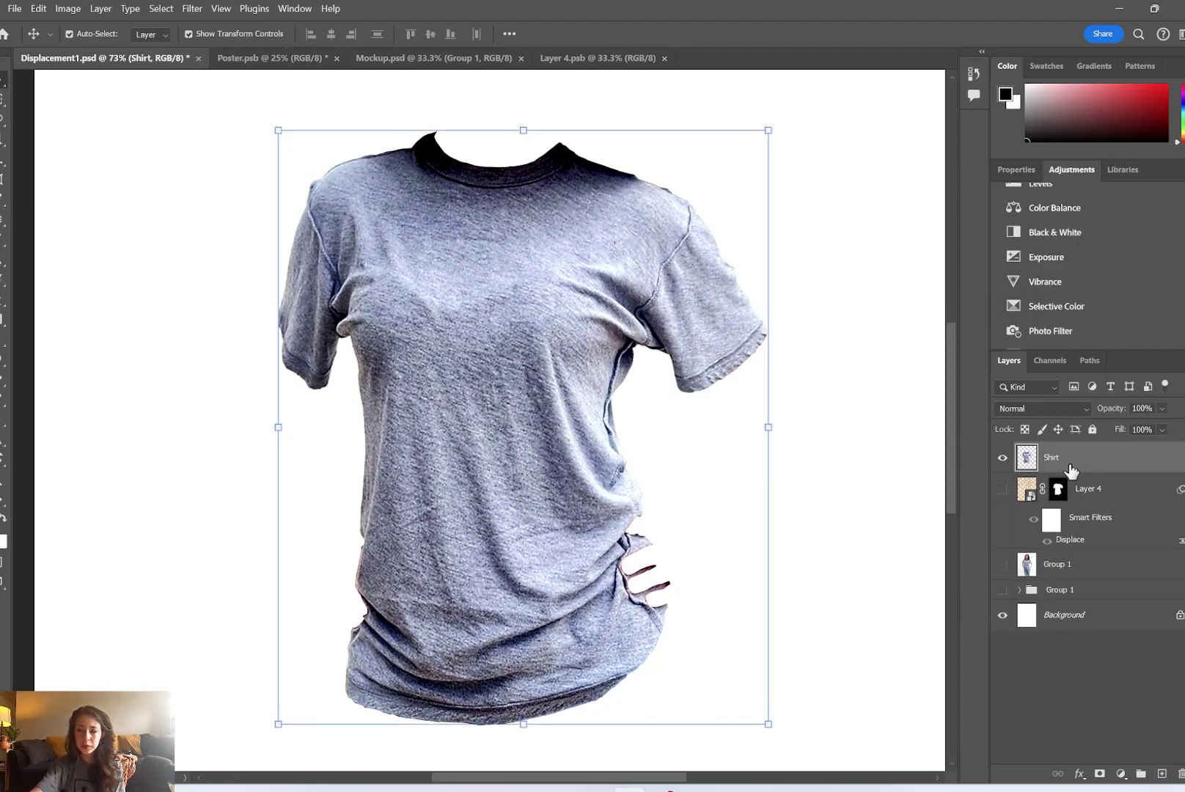
Desaturate the Shirt layer with a Hue/Saturation adjustment, setting the saturation to -96
{"action": "left_click", "coordinate": [67, 8]}
{"action": "mouse_move", "coordinate": [95, 46]}
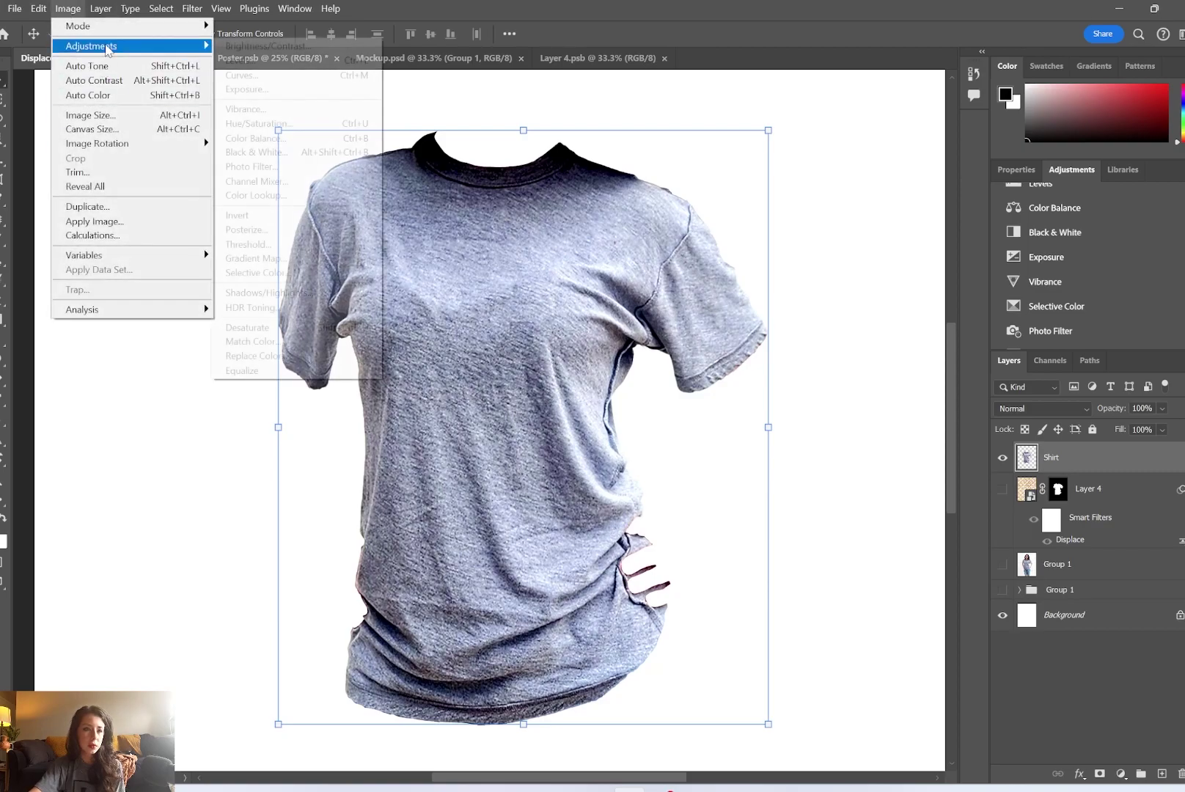
{"action": "left_click", "coordinate": [262, 123]}
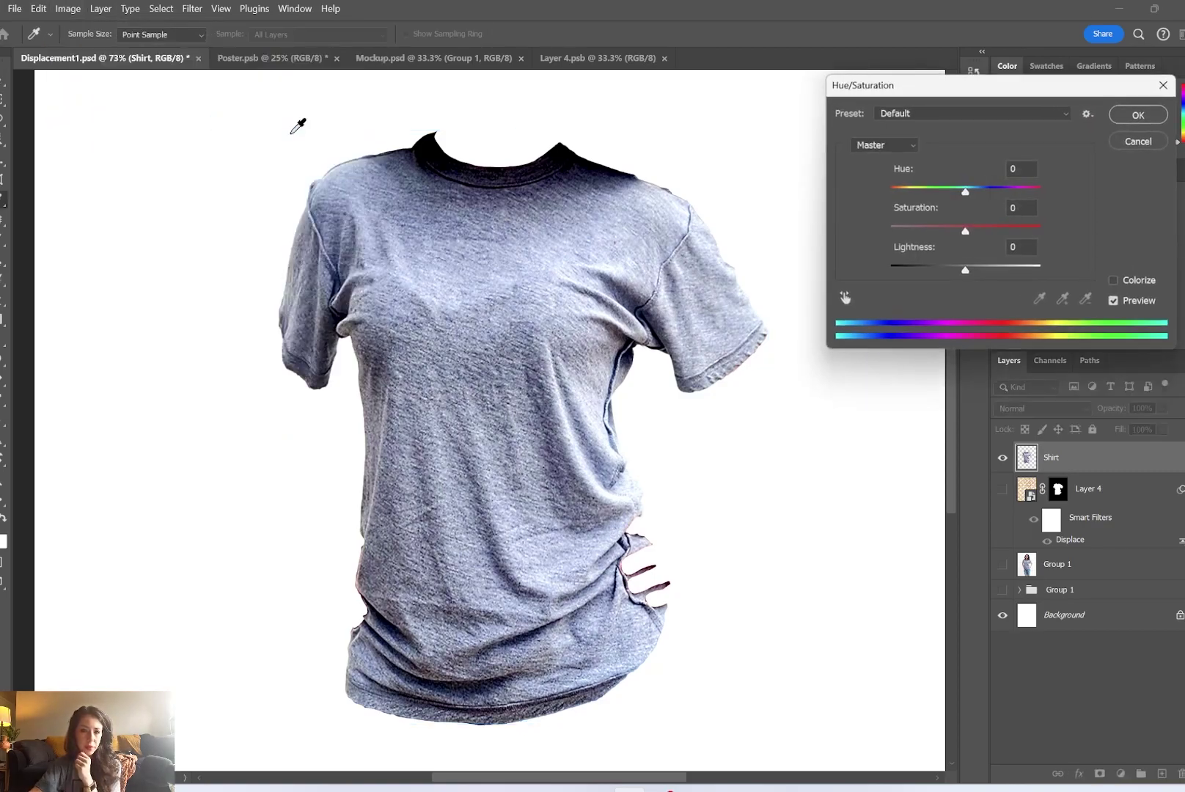
{"action": "left_click_drag", "start_coordinate": [965, 231], "coordinate": [894, 229]}
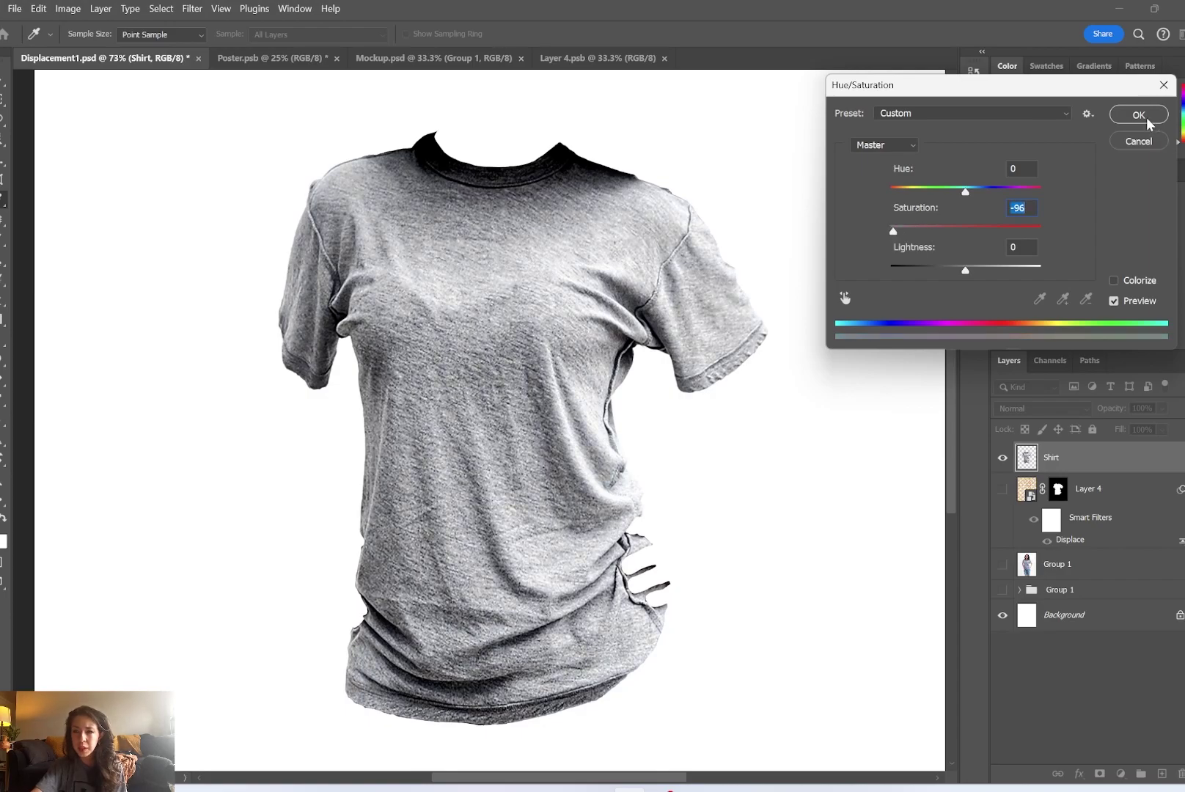
{"action": "left_click", "coordinate": [1138, 115]}
Lighten the Shirt layer's fabric to near white with a Brightness/Contrast adjustment, keeping the folds dark
{"action": "left_click", "coordinate": [69, 10]}
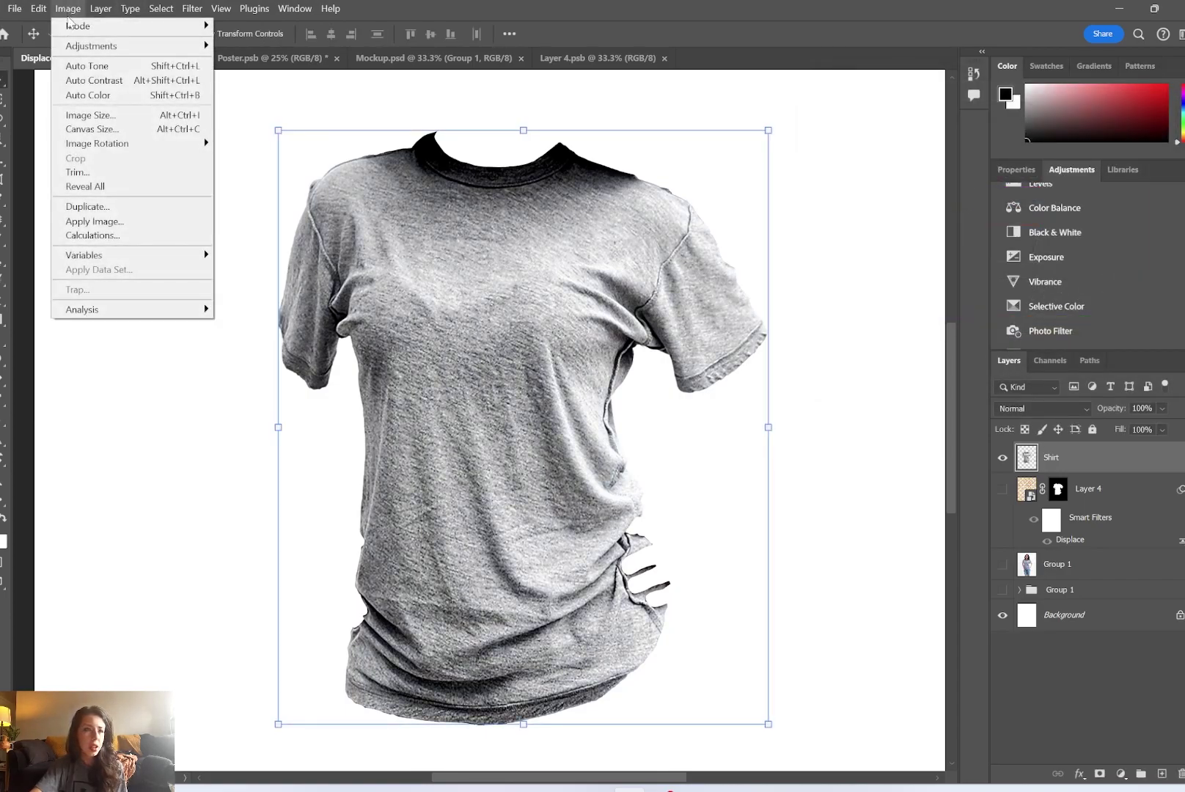
{"action": "mouse_move", "coordinate": [110, 46]}
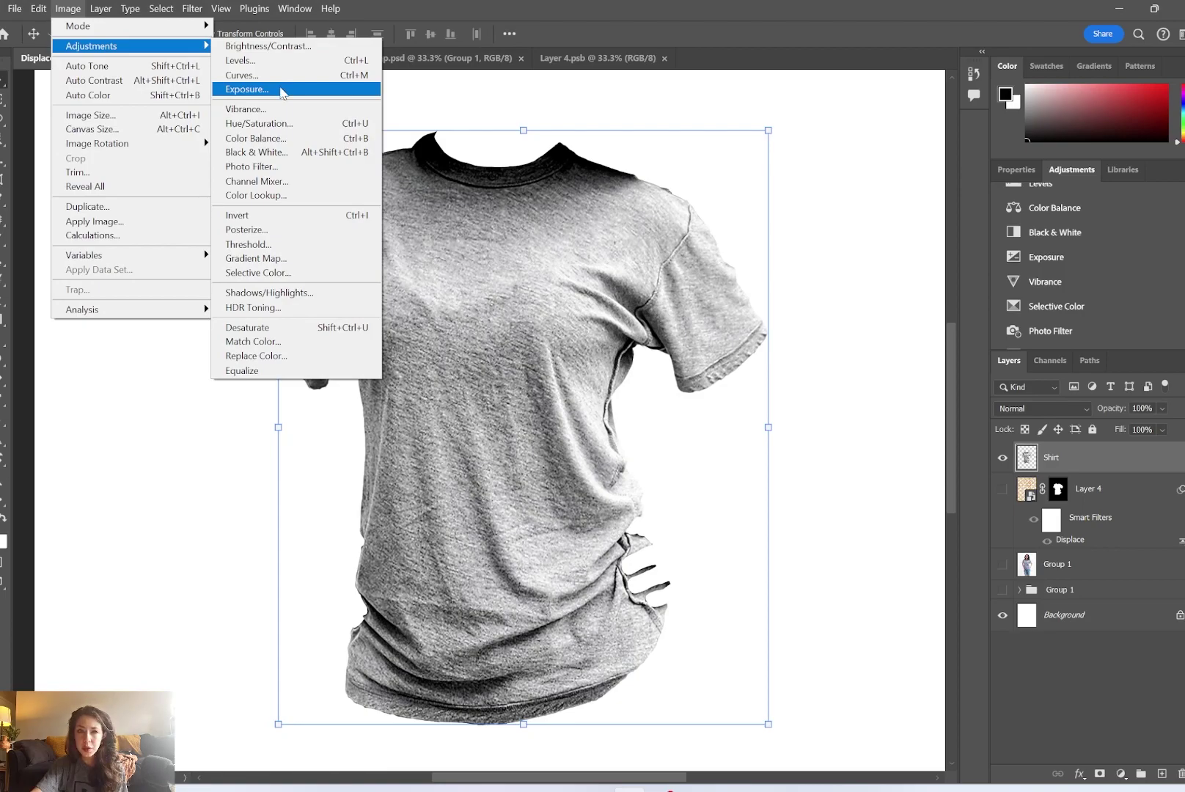
{"action": "left_click", "coordinate": [292, 45]}
{"action": "left_click_drag", "start_coordinate": [569, 202], "coordinate": [912, 245]}
{"action": "left_click_drag", "start_coordinate": [783, 283], "coordinate": [810, 284]}
{"action": "left_click", "coordinate": [980, 229]}
Apply an Exposure adjustment to the Shirt layer that turns the fabric flat light grey with dark folds, keeping that layer selected
{"action": "left_click", "coordinate": [68, 10]}
{"action": "mouse_move", "coordinate": [118, 145]}
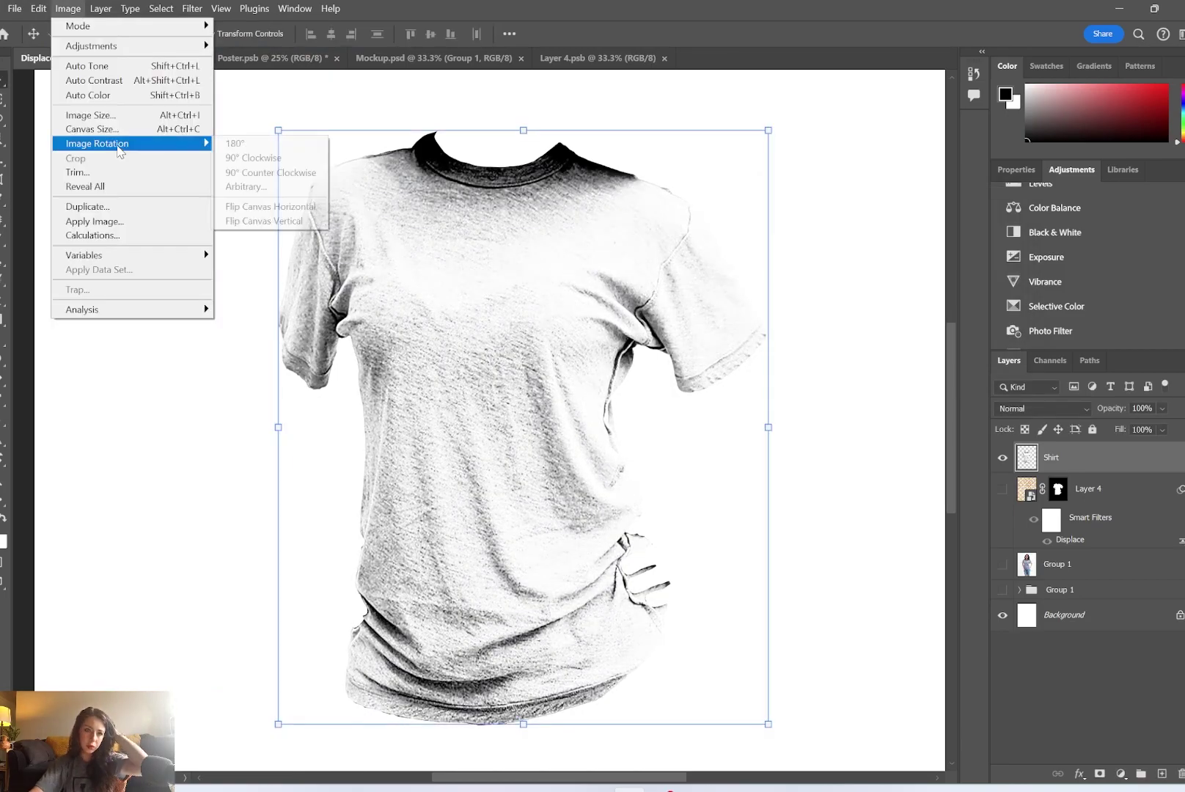
{"action": "mouse_move", "coordinate": [117, 46]}
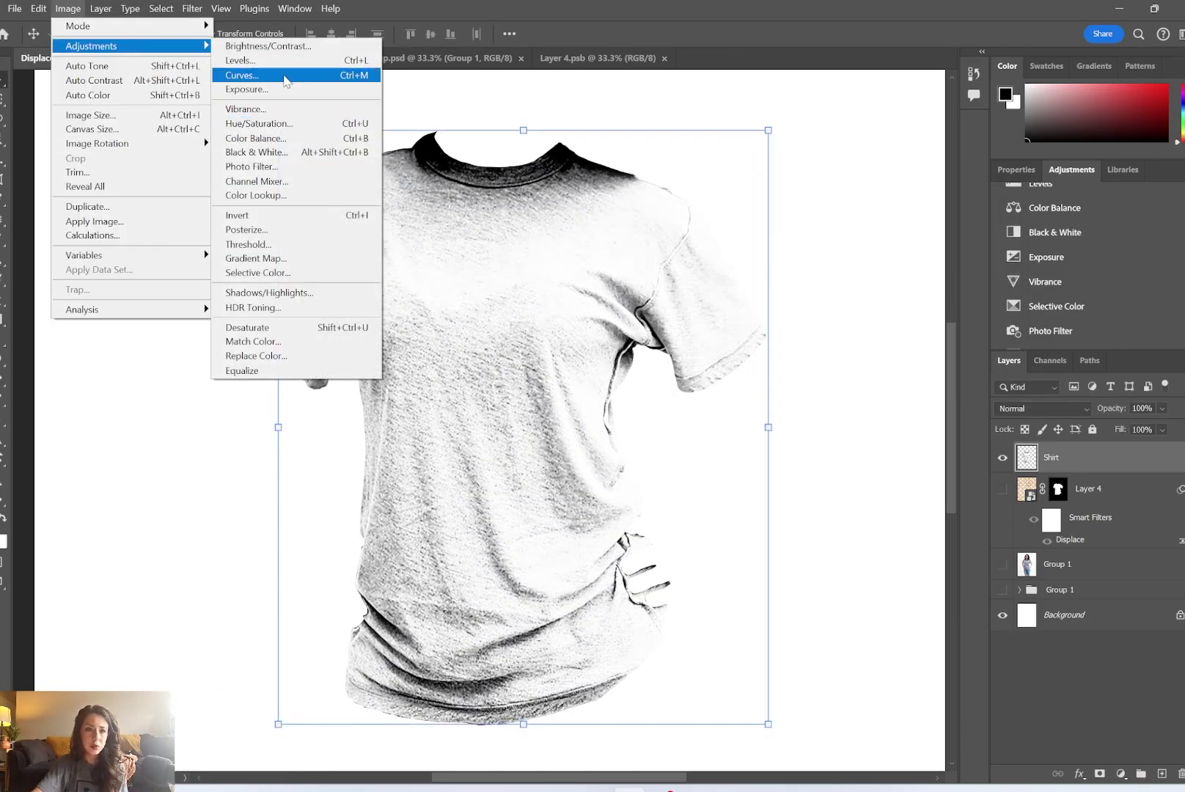
{"action": "left_click", "coordinate": [284, 89]}
{"action": "left_click_drag", "start_coordinate": [547, 268], "coordinate": [528, 269]}
{"action": "mouse_move", "coordinate": [548, 303]}
{"action": "left_mouse_down"}
{"action": "mouse_move", "coordinate": [567, 301]}
{"action": "mouse_move", "coordinate": [549, 303]}
{"action": "left_mouse_up"}
{"action": "left_click_drag", "start_coordinate": [548, 337], "coordinate": [521, 338]}
{"action": "left_click", "coordinate": [697, 221]}
{"action": "left_click", "coordinate": [872, 388]}
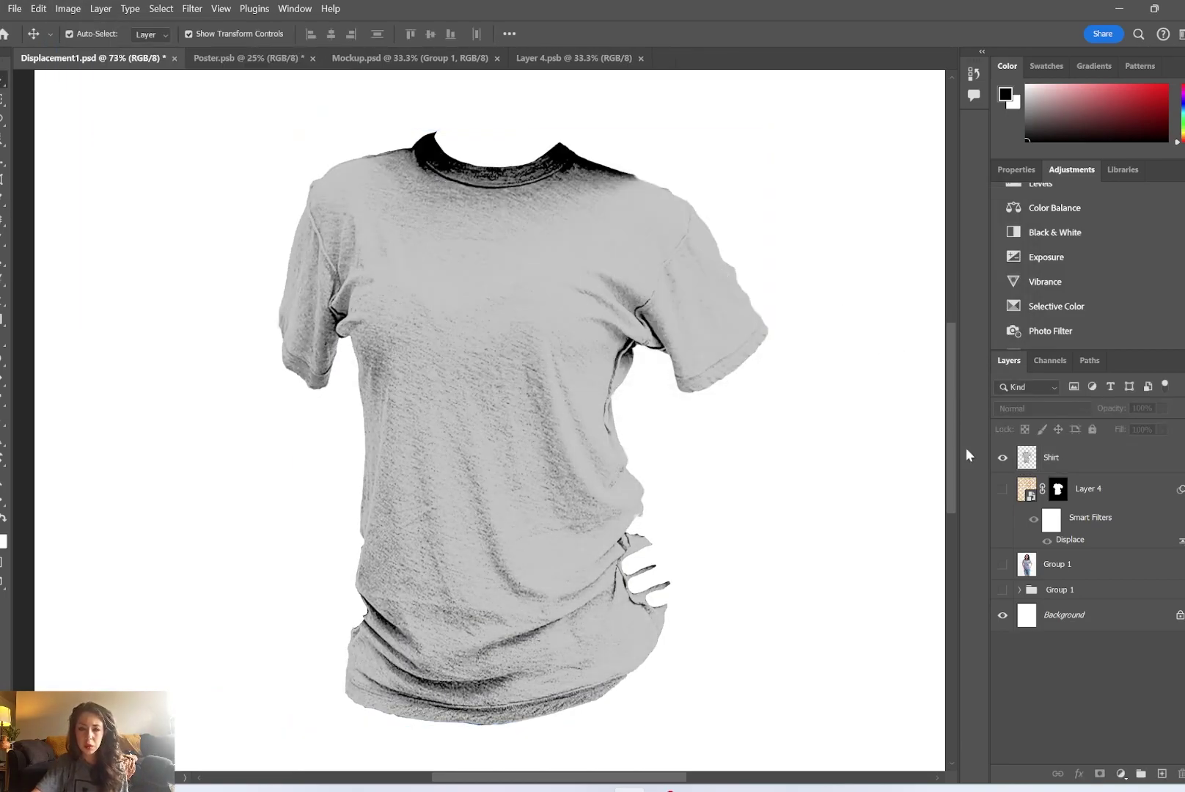
{"action": "left_click", "coordinate": [1078, 456]}
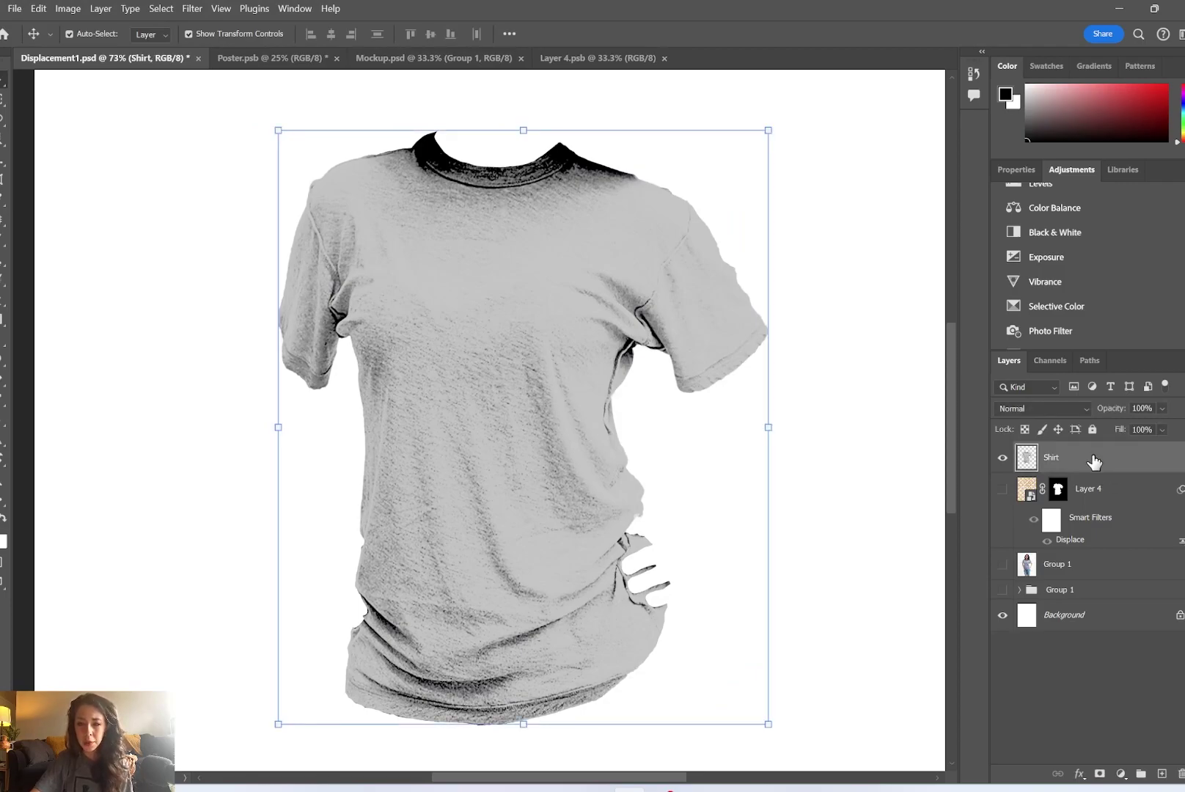
Save the document as the Photoshop file Displacement1 on the Desktop, replacing the existing file
{"action": "left_click", "coordinate": [14, 8]}
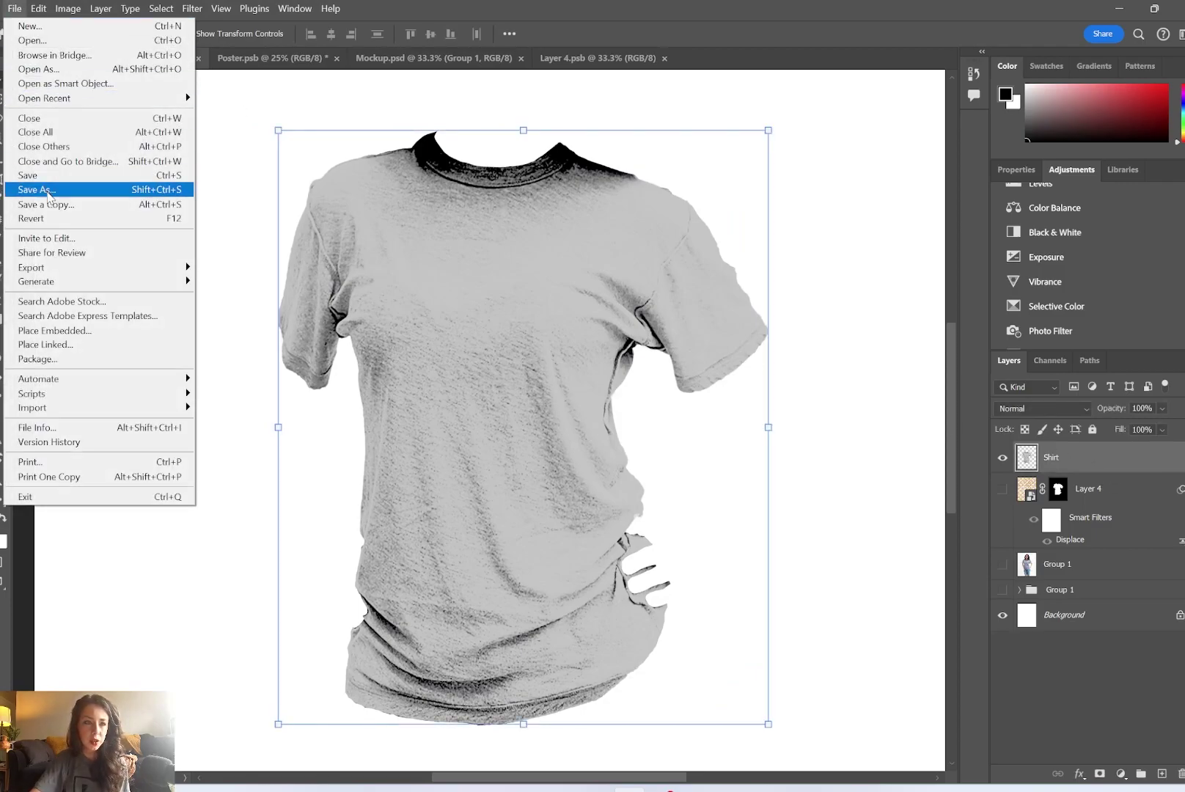
{"action": "left_click", "coordinate": [63, 195]}
{"action": "scroll", "coordinate": [244, 238], "scroll_direction": "down", "scroll_amount": 4}
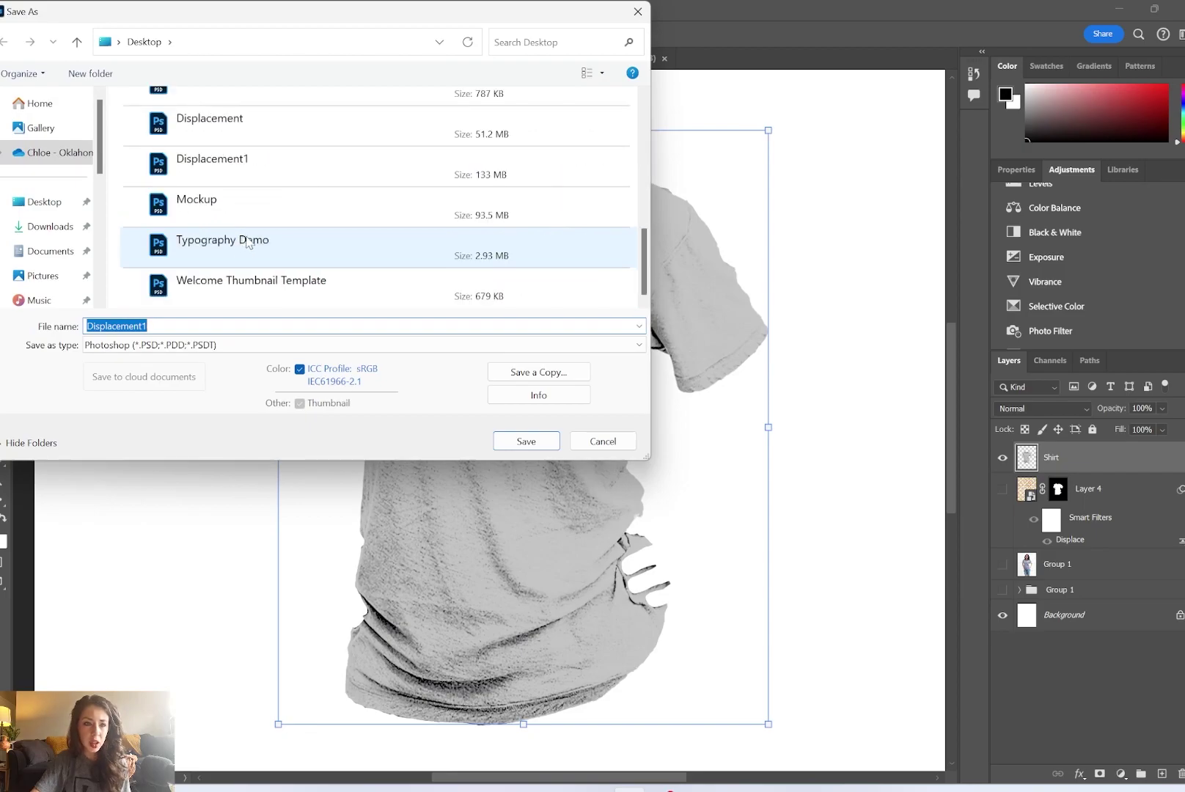
{"action": "scroll", "coordinate": [316, 204], "scroll_direction": "up", "scroll_amount": 1}
{"action": "left_click", "coordinate": [285, 263]}
{"action": "double_click", "coordinate": [215, 272]}
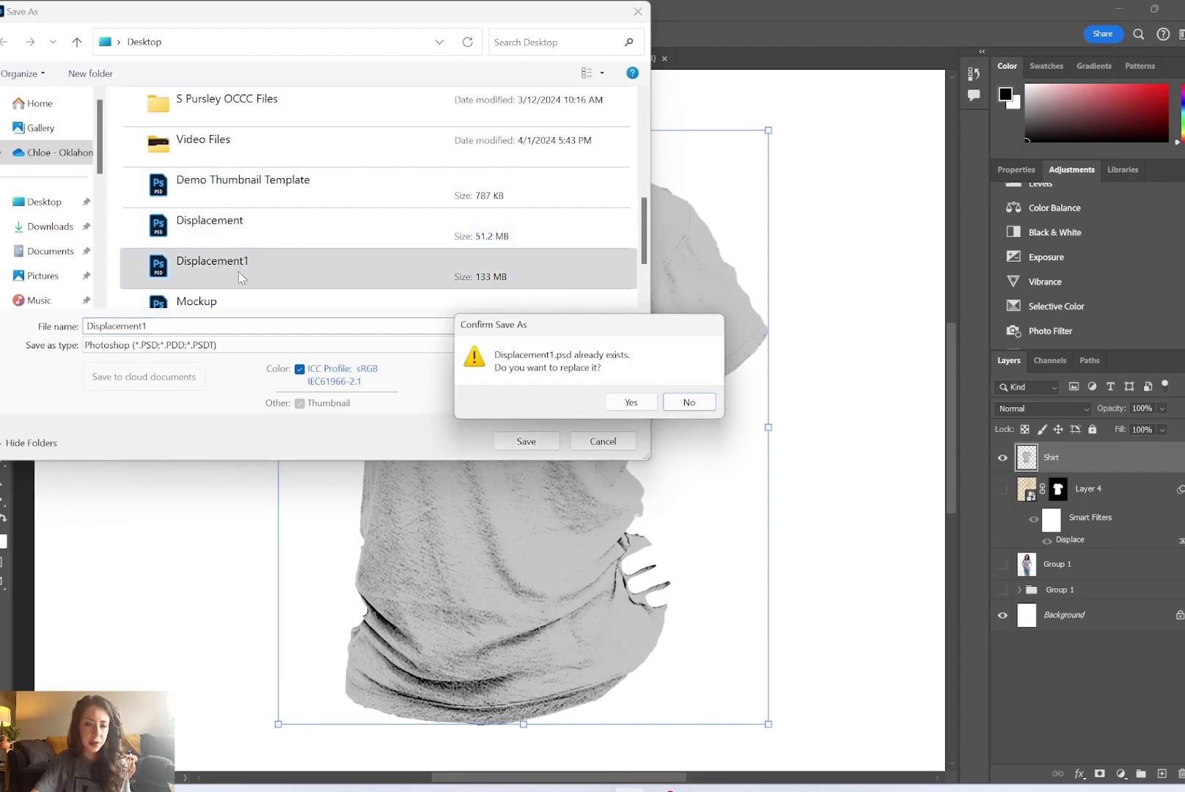
{"action": "left_click", "coordinate": [631, 404]}
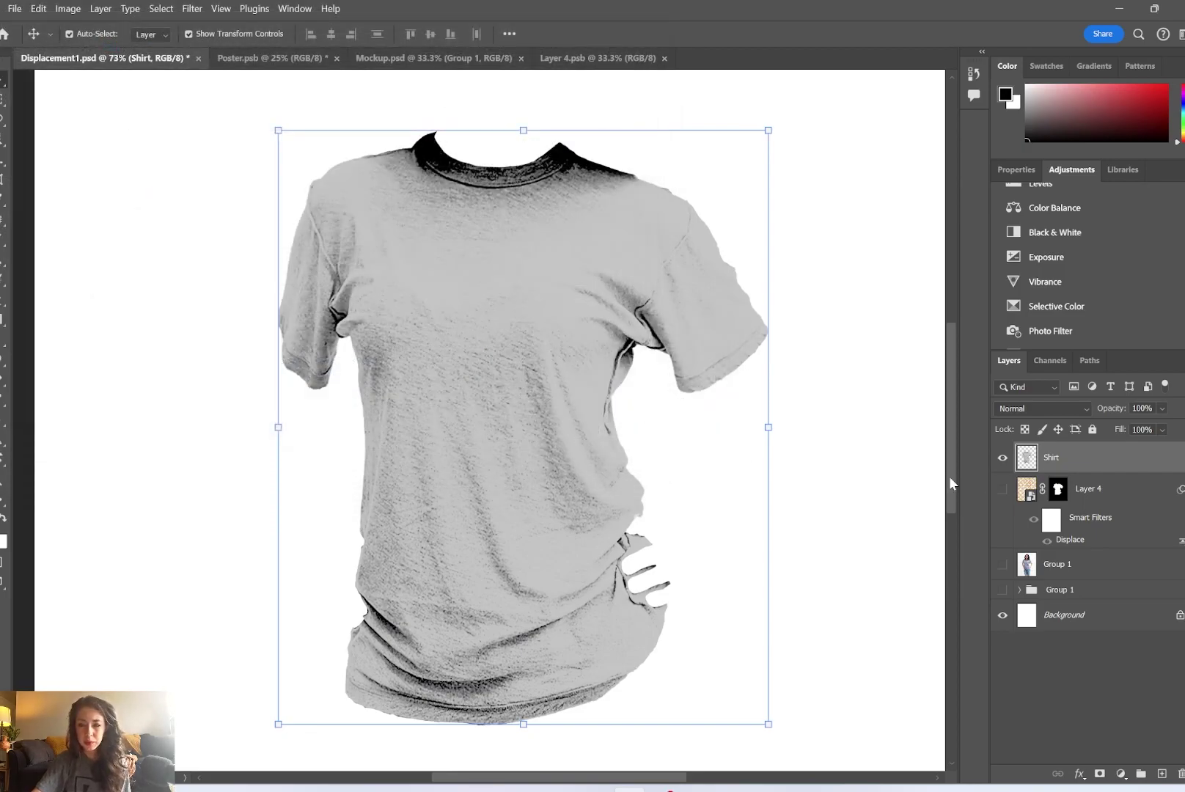
Show Layer 4 and the Group 1 photo layer, hide the Shirt layer, and make Layer 4 active
{"action": "left_click", "coordinate": [1002, 489]}
{"action": "left_click", "coordinate": [1098, 490]}
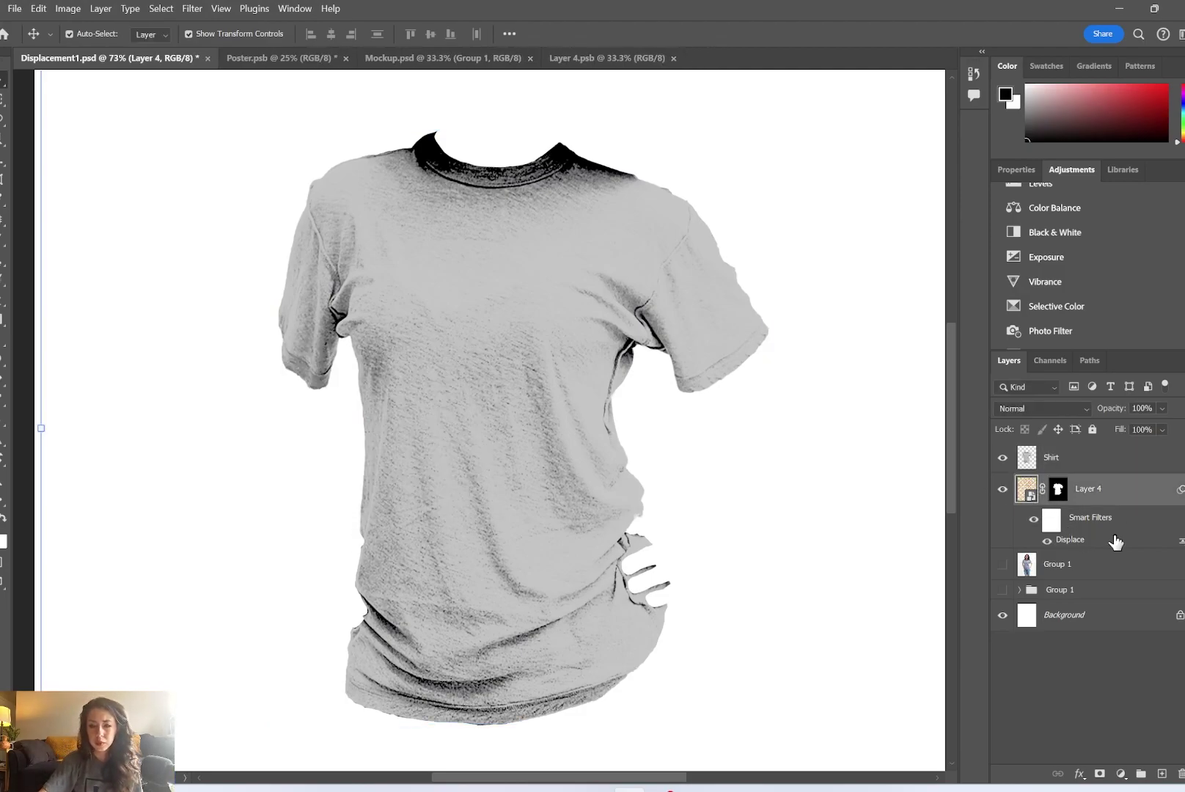
{"action": "left_click", "coordinate": [1003, 458]}
{"action": "left_click", "coordinate": [1003, 564]}
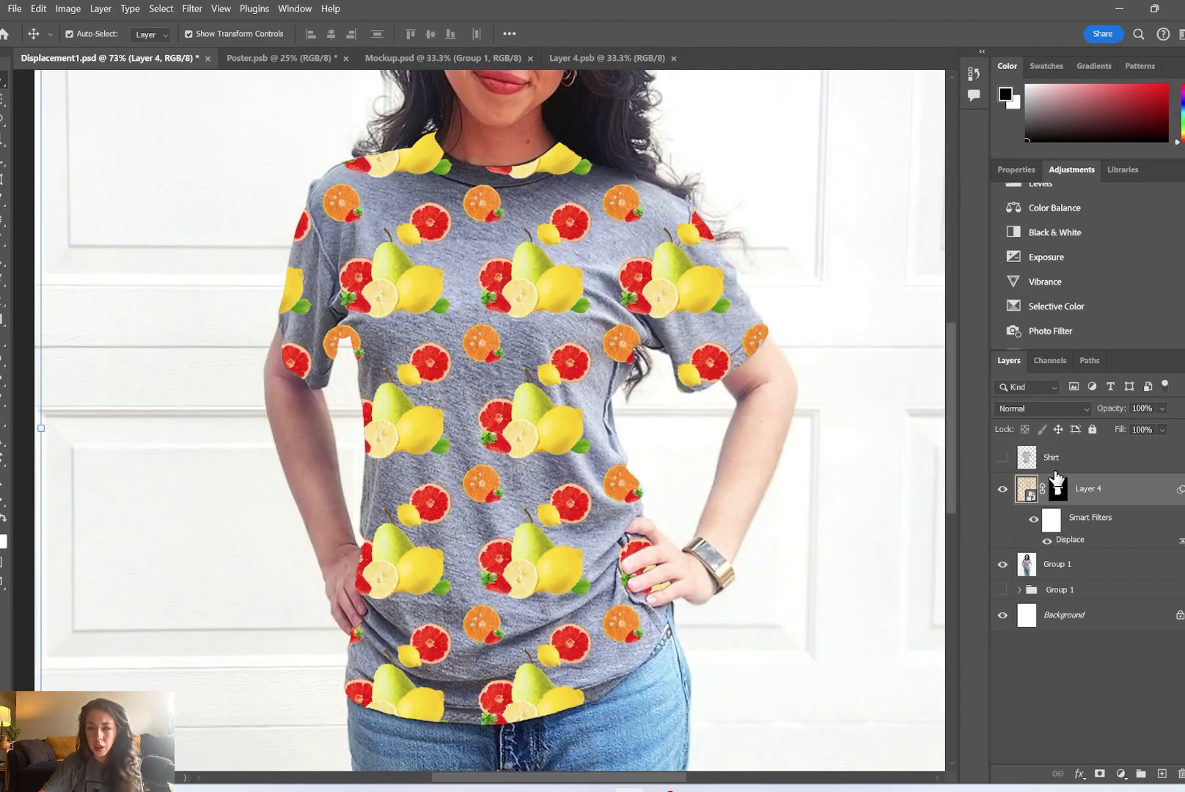
Replace Layer 4's Displace filter with a new one at horizontal and vertical scale 15, using the saved displacement map
{"action": "right_click", "coordinate": [1091, 544]}
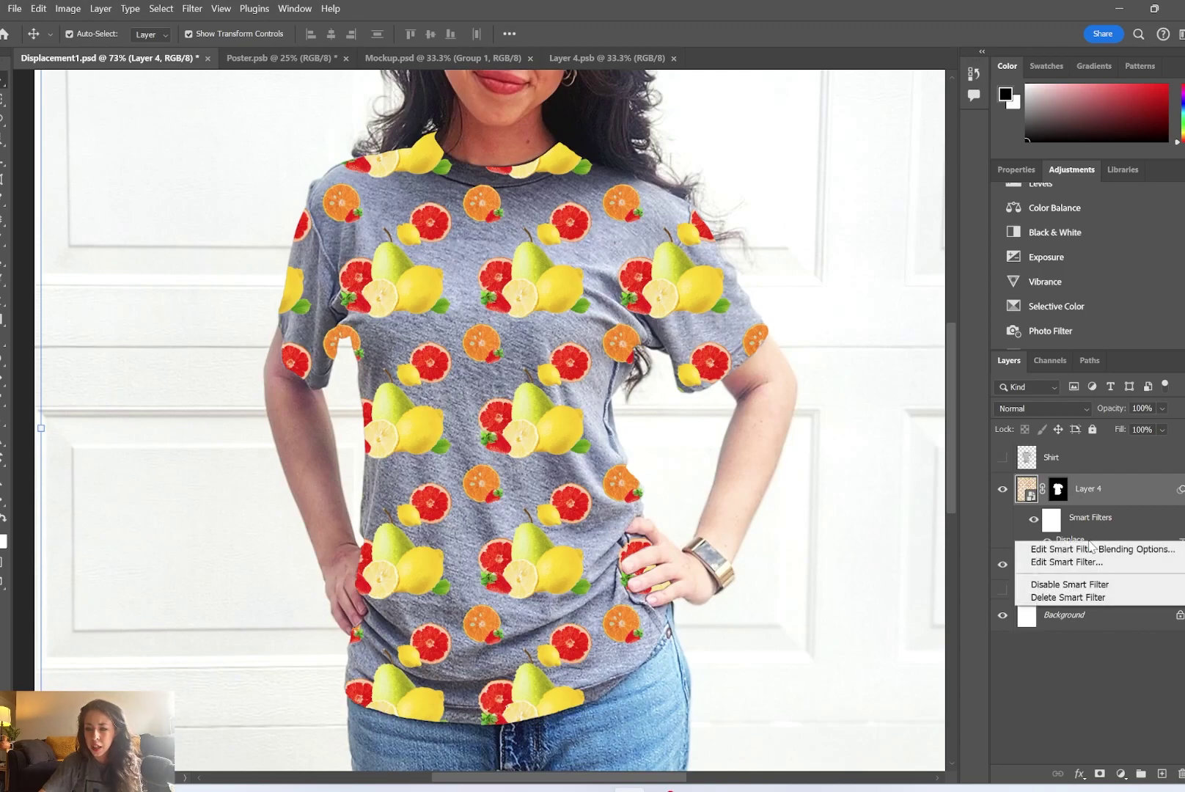
{"action": "left_click", "coordinate": [1083, 597]}
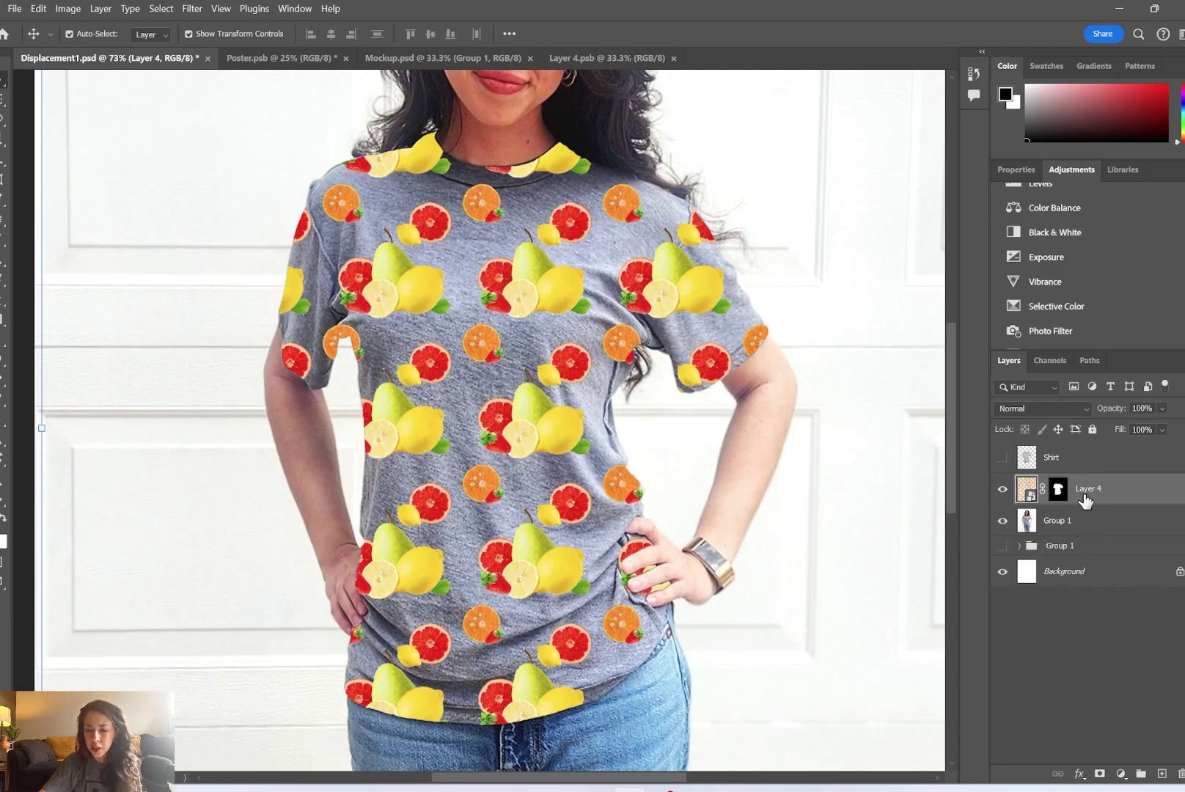
{"action": "left_click", "coordinate": [189, 9]}
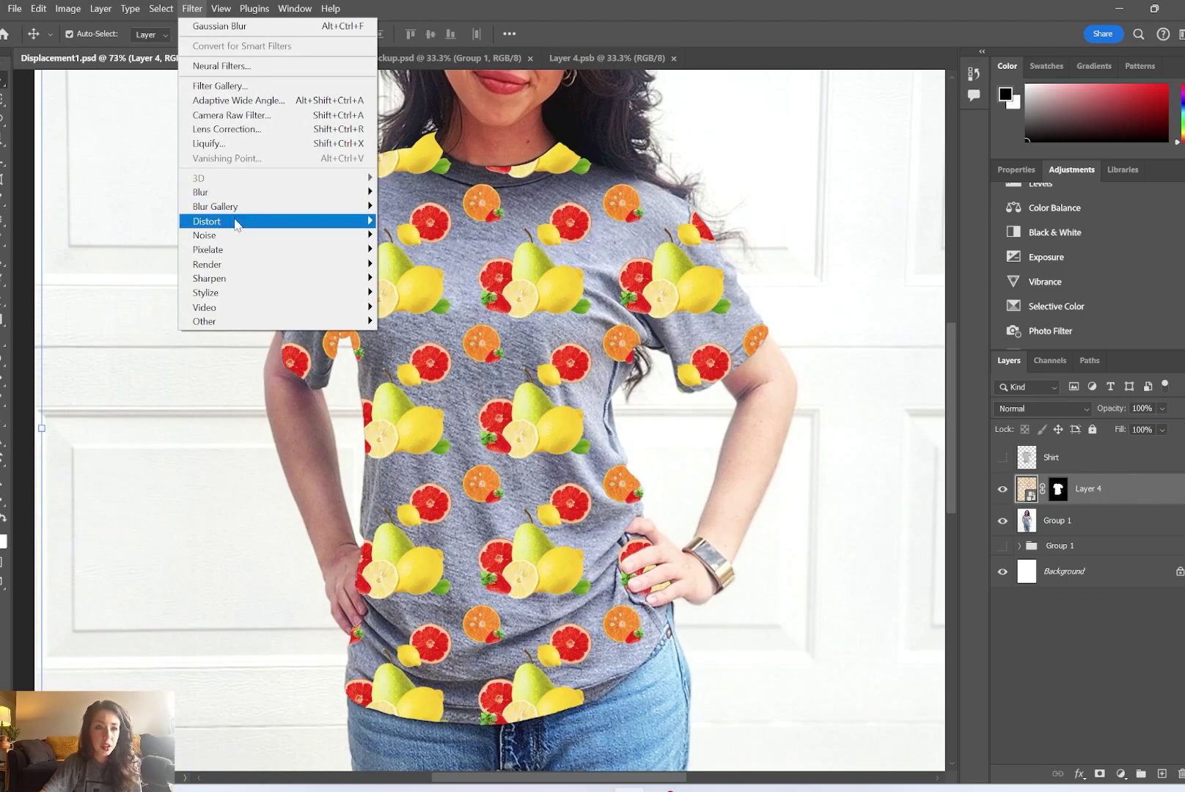
{"action": "mouse_move", "coordinate": [236, 222]}
{"action": "left_click", "coordinate": [432, 220]}
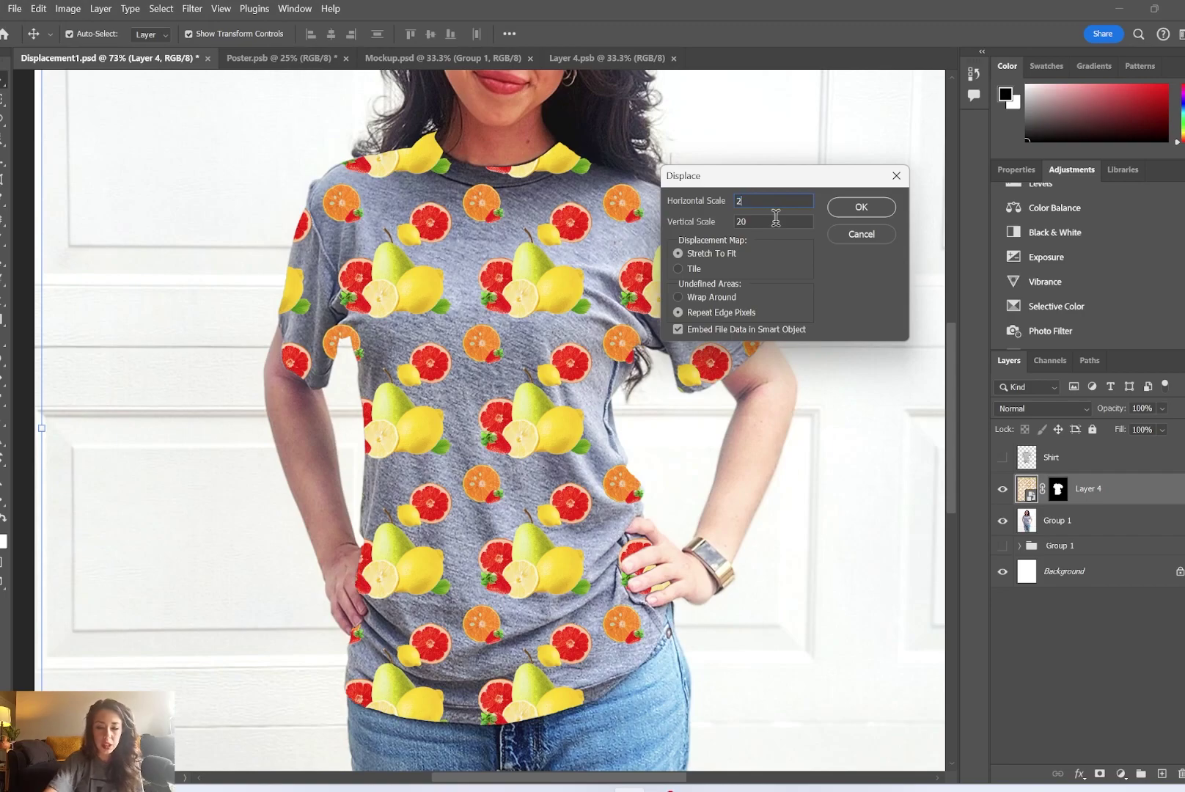
{"action": "left_click_drag", "start_coordinate": [776, 219], "coordinate": [735, 220]}
{"action": "type", "text": "15"}
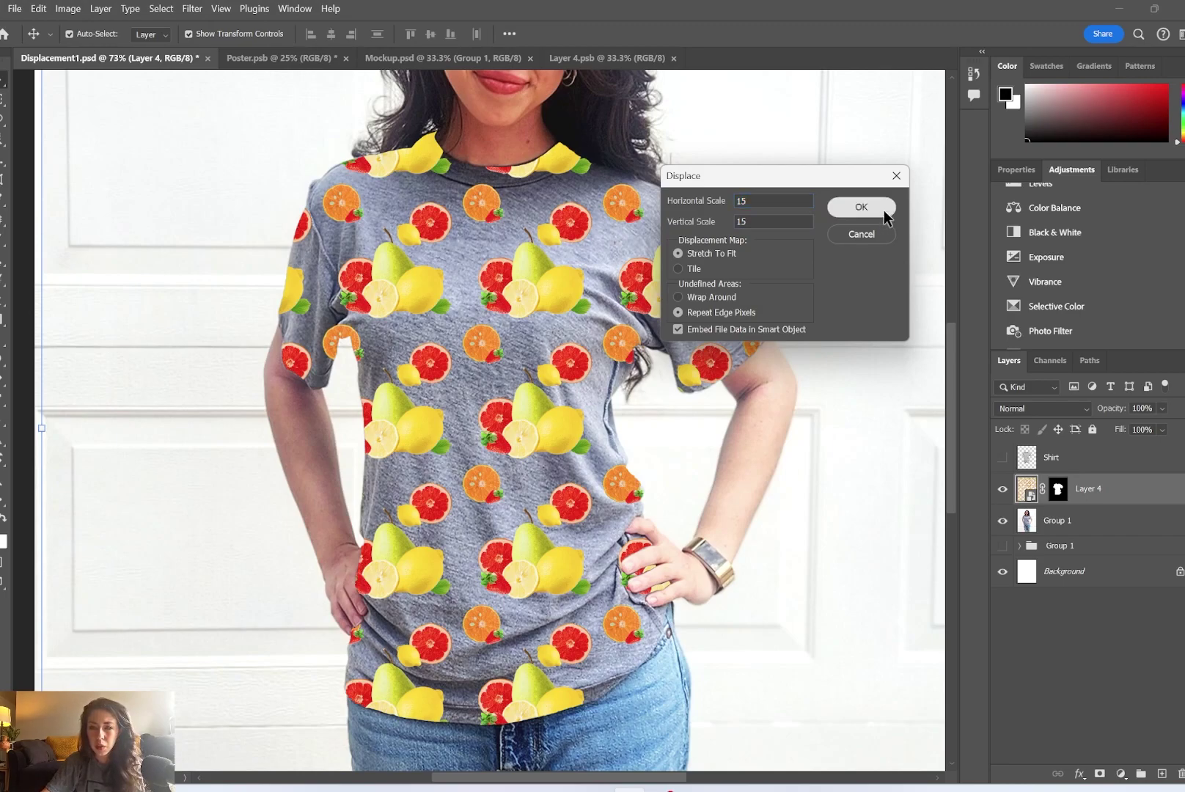
{"action": "left_click", "coordinate": [861, 207]}
{"action": "scroll", "coordinate": [352, 242], "scroll_direction": "down", "scroll_amount": 6}
{"action": "double_click", "coordinate": [326, 192]}
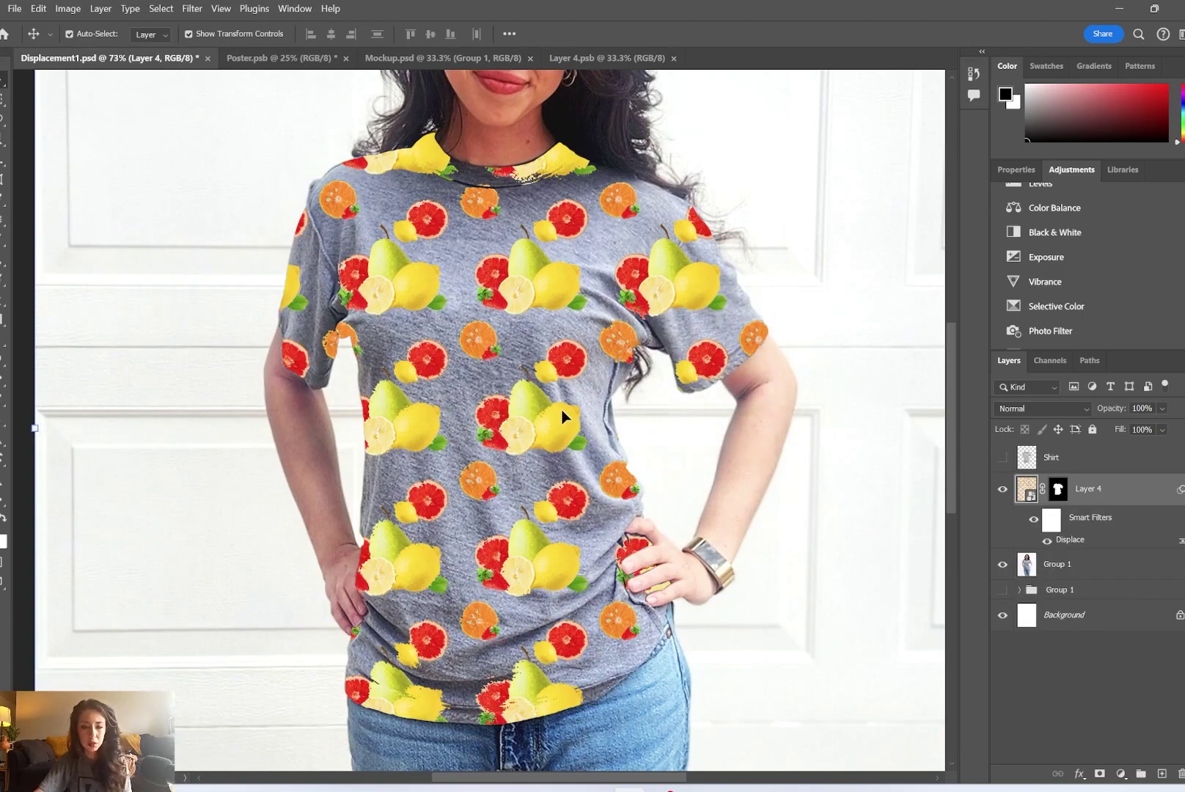
Examine the displaced fruit pattern's edges along the shirt folds up close, and preview Layer 4 in the Multiply blend mode
{"action": "scroll", "coordinate": [473, 480], "scroll_direction": "up", "scroll_amount": 5}
{"action": "scroll", "coordinate": [421, 447], "scroll_direction": "up", "scroll_amount": 2}
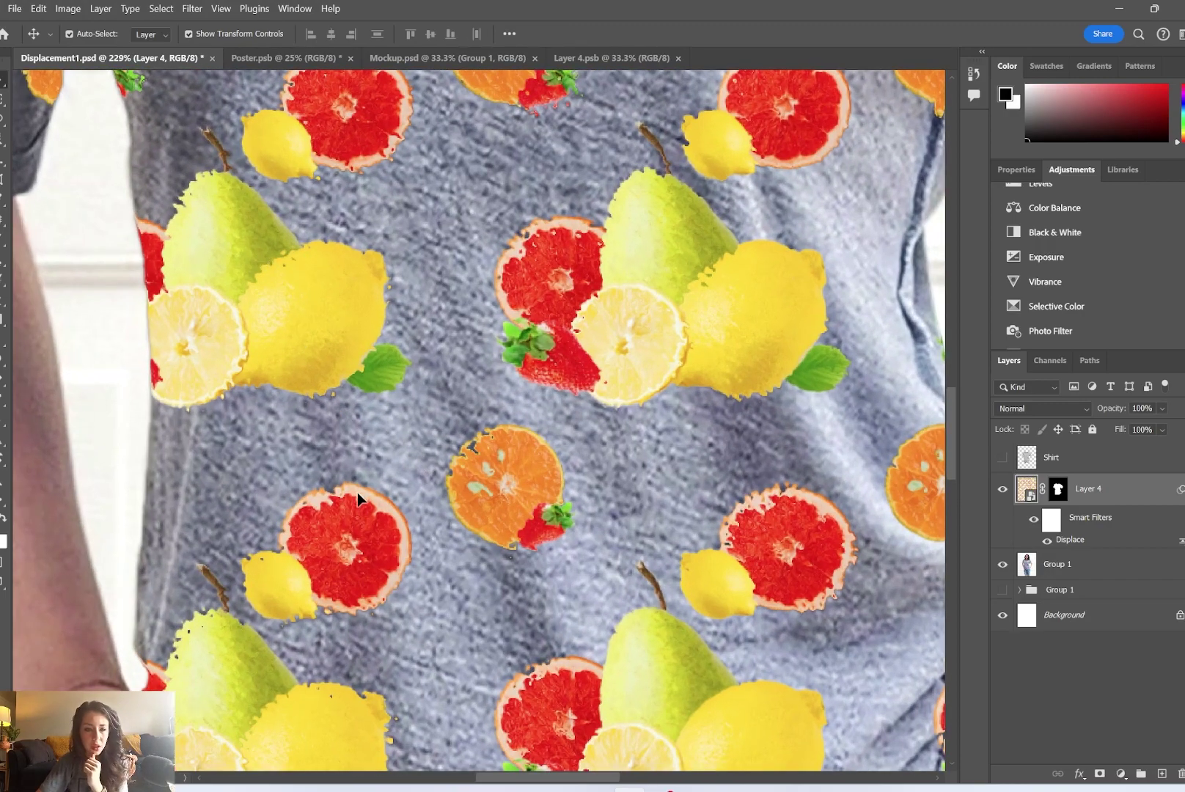
{"action": "left_click_drag", "start_coordinate": [653, 484], "coordinate": [518, 563]}
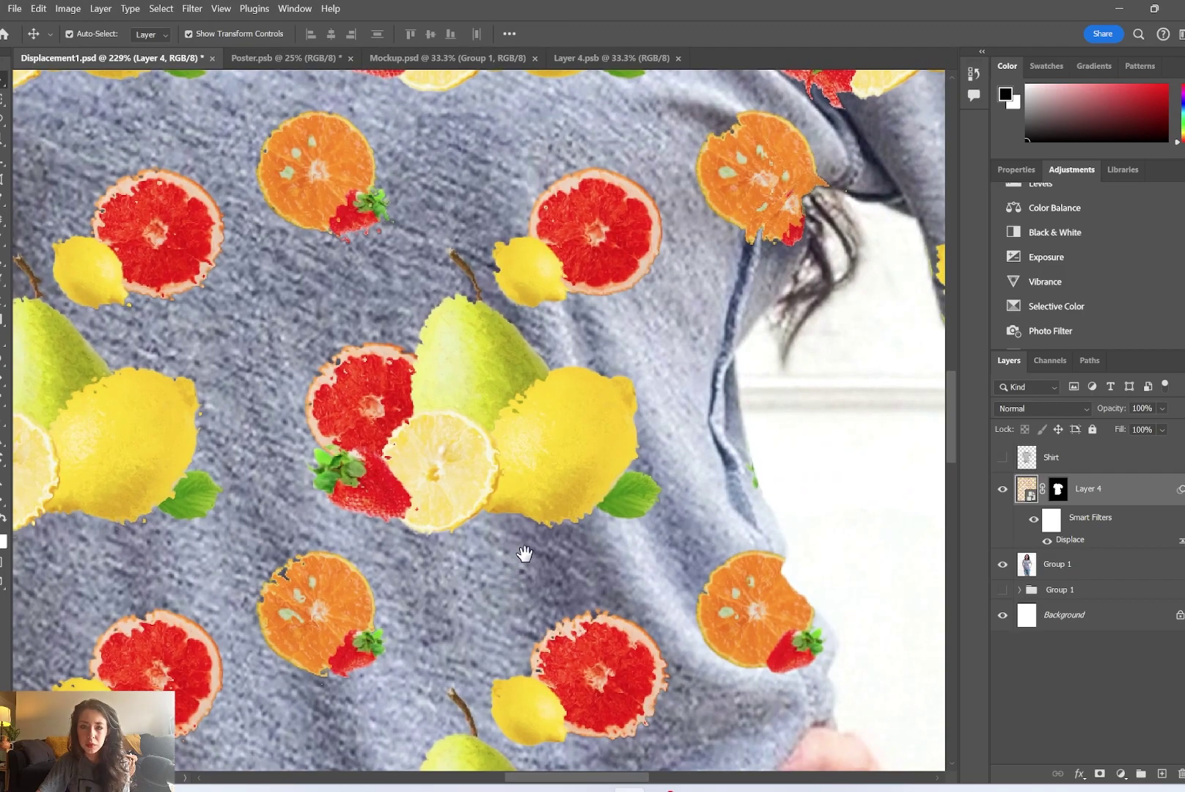
{"action": "scroll", "coordinate": [630, 380], "scroll_direction": "down", "scroll_amount": 12}
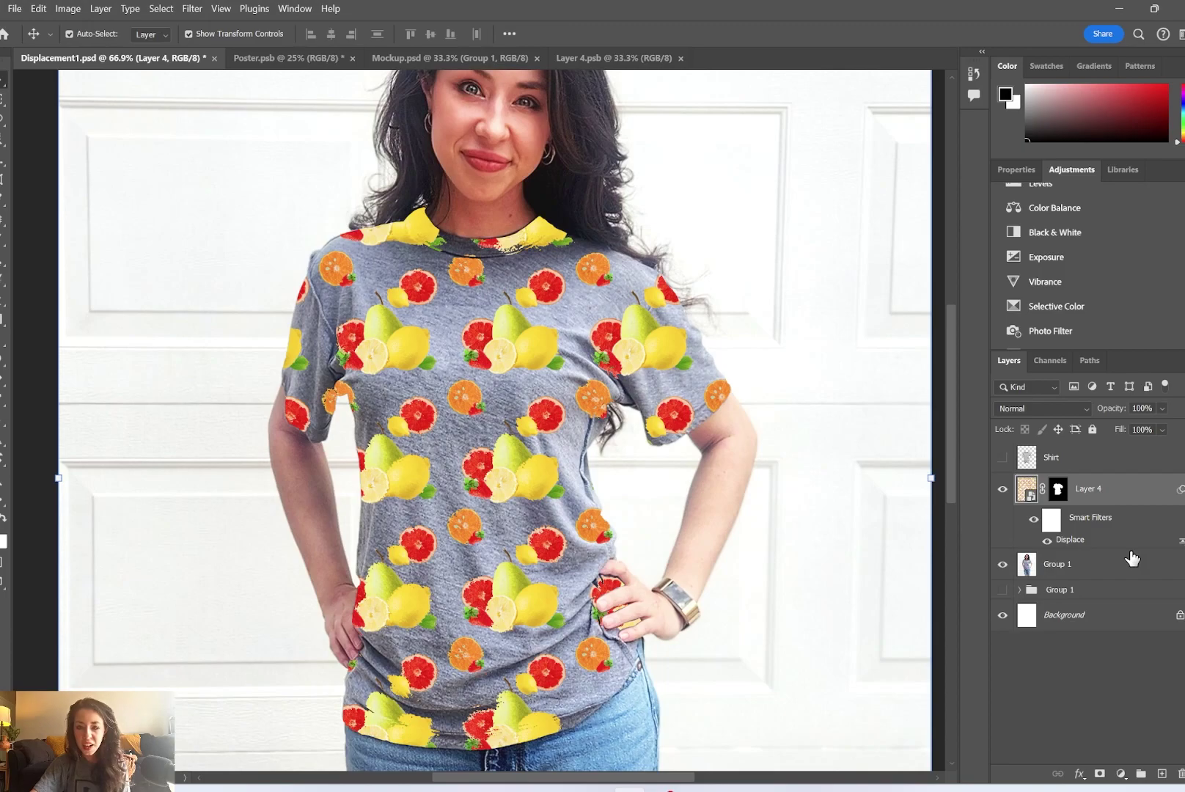
{"action": "scroll", "coordinate": [467, 522], "scroll_direction": "up", "scroll_amount": 10}
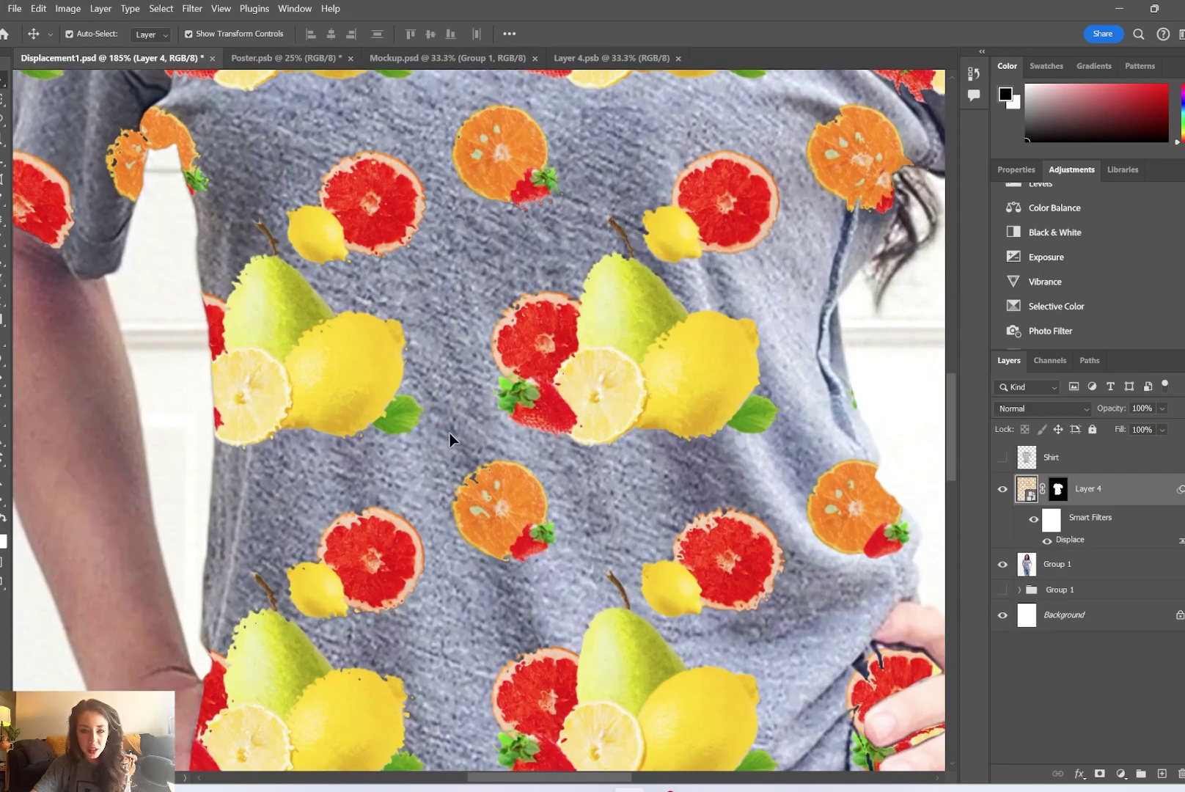
{"action": "scroll", "coordinate": [579, 493], "scroll_direction": "down", "scroll_amount": 10}
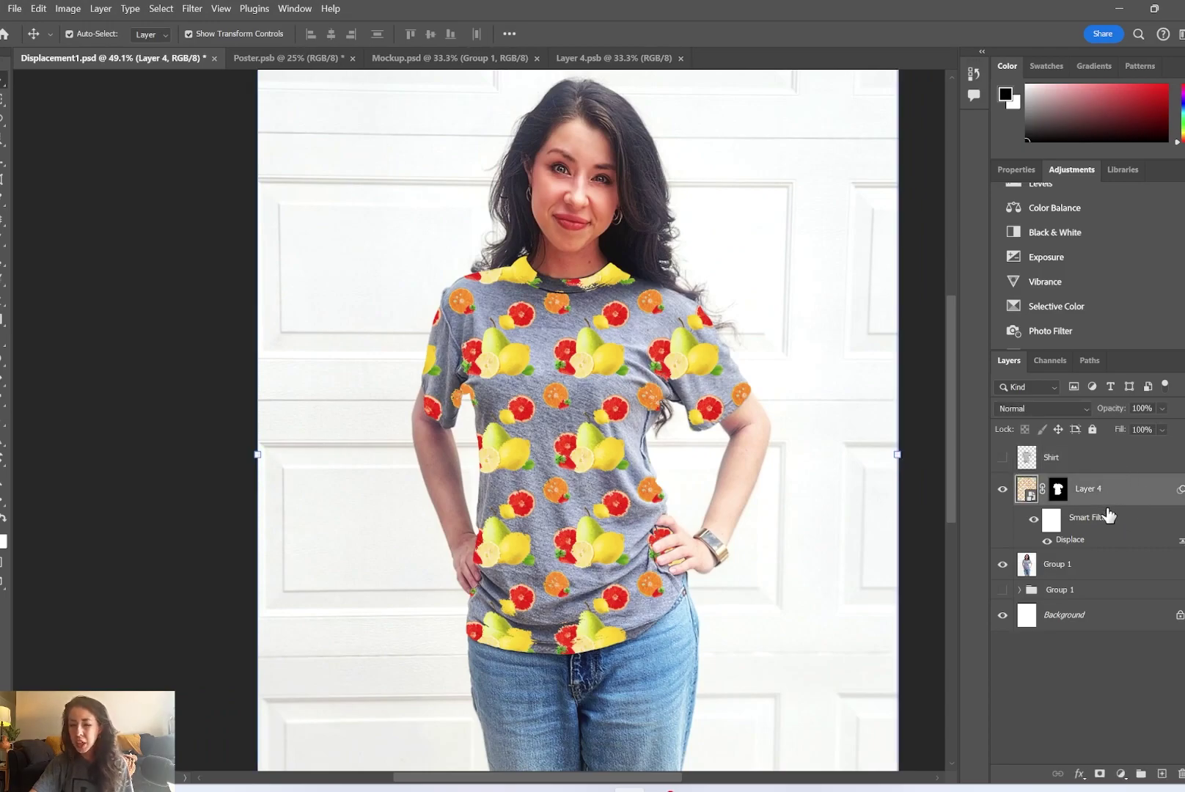
{"action": "left_click", "coordinate": [1076, 410]}
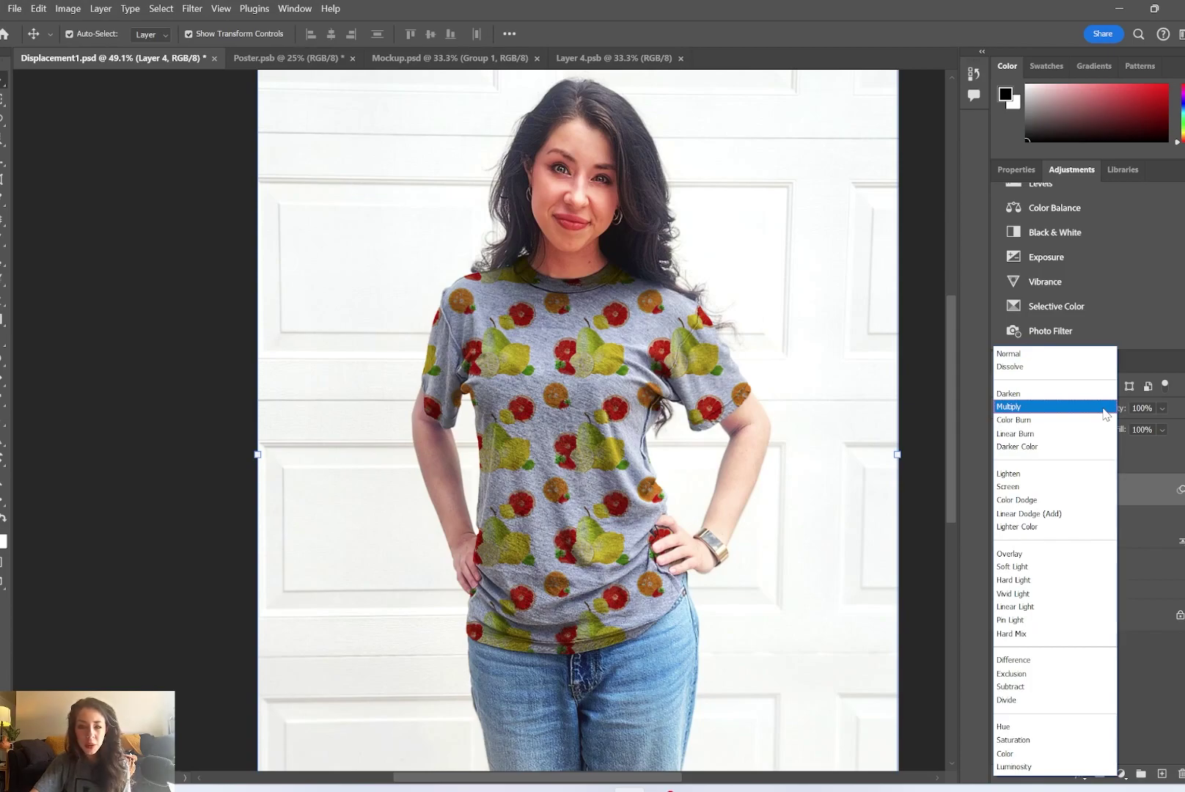
{"action": "left_click", "coordinate": [1139, 489]}
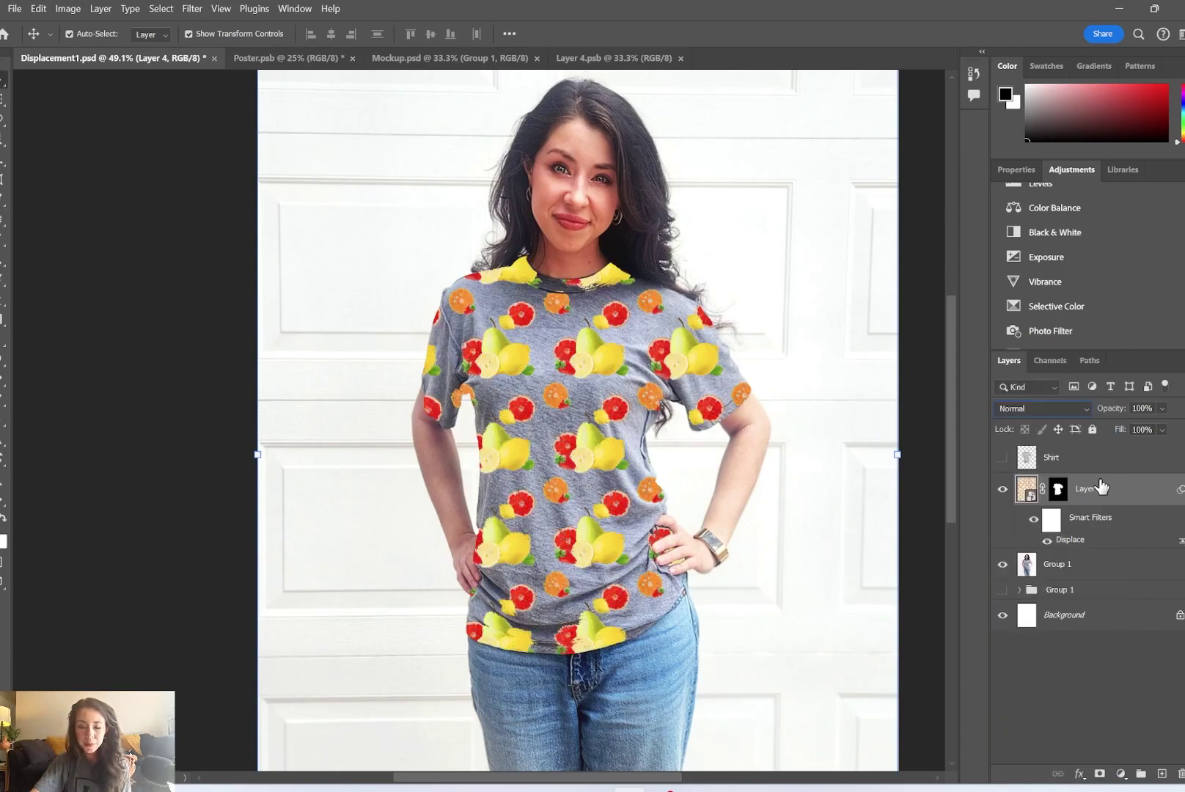
Show the Shirt layer above the fruit pattern and set its blend mode to Multiply
{"action": "left_click", "coordinate": [1078, 461]}
{"action": "left_click", "coordinate": [1001, 457]}
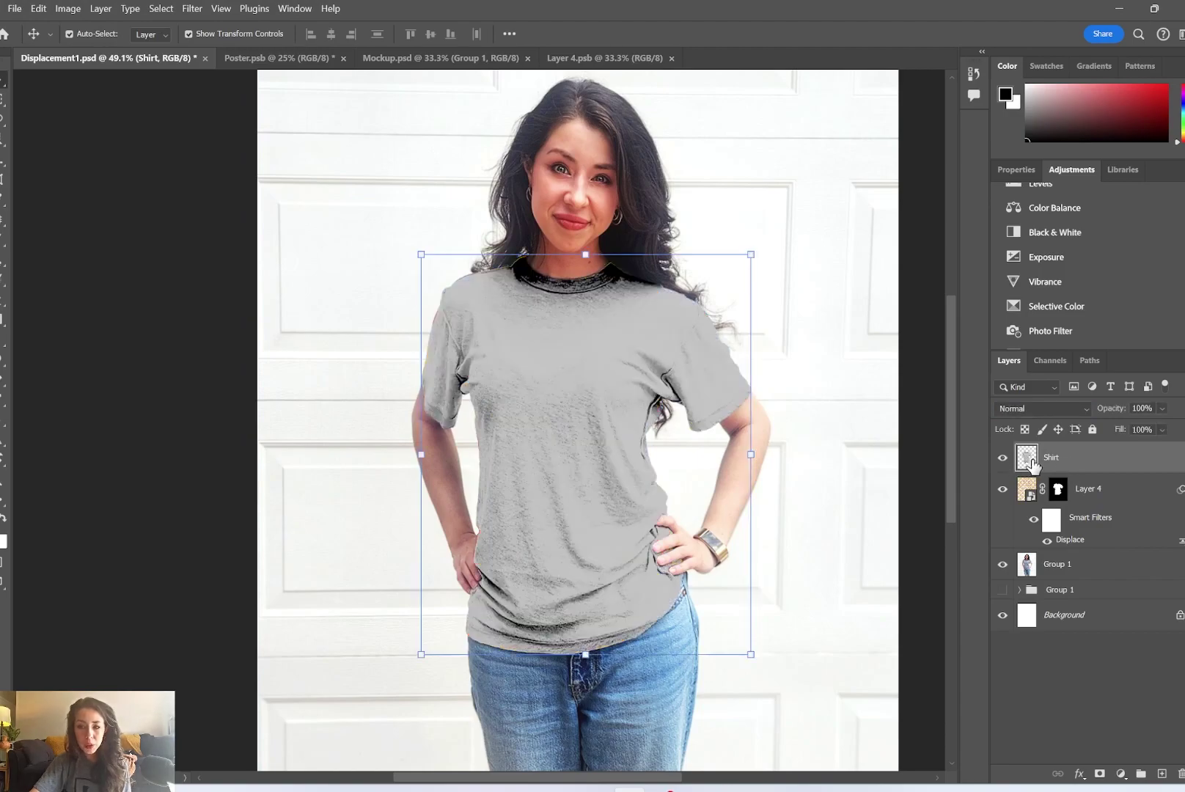
{"action": "left_click", "coordinate": [1082, 408]}
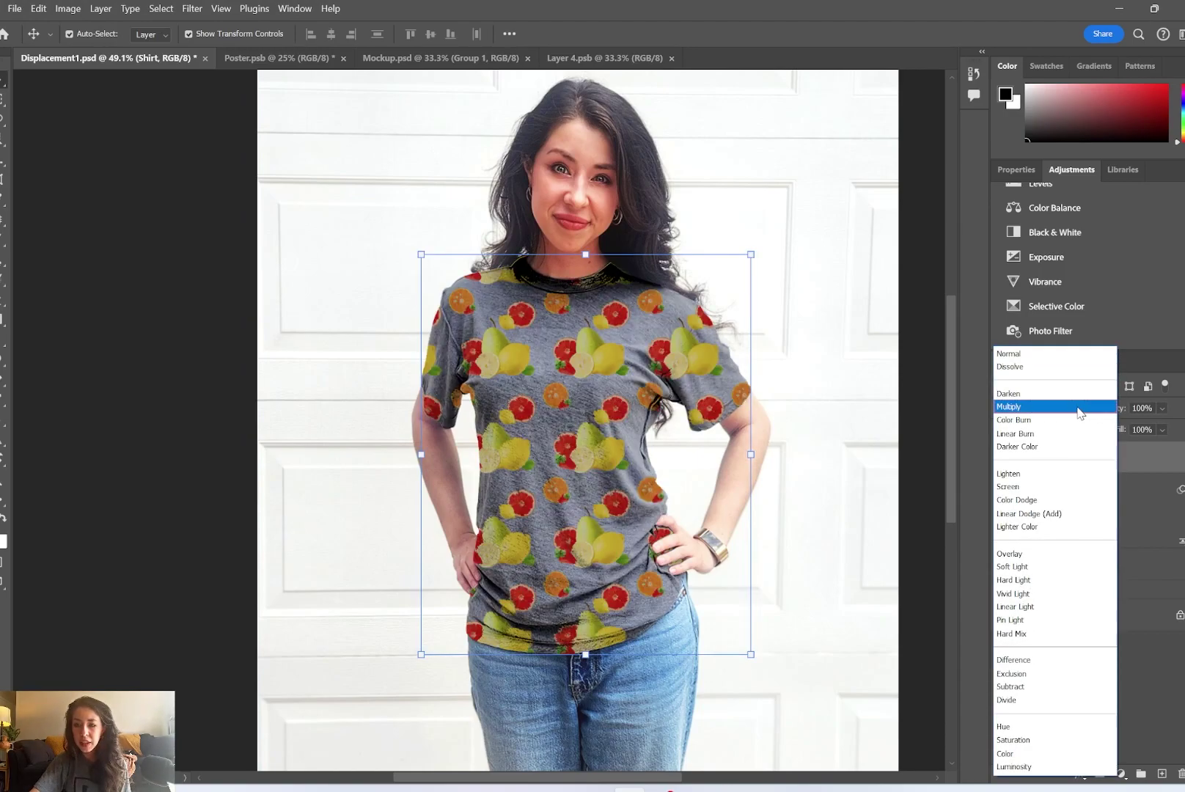
{"action": "left_click", "coordinate": [1080, 409]}
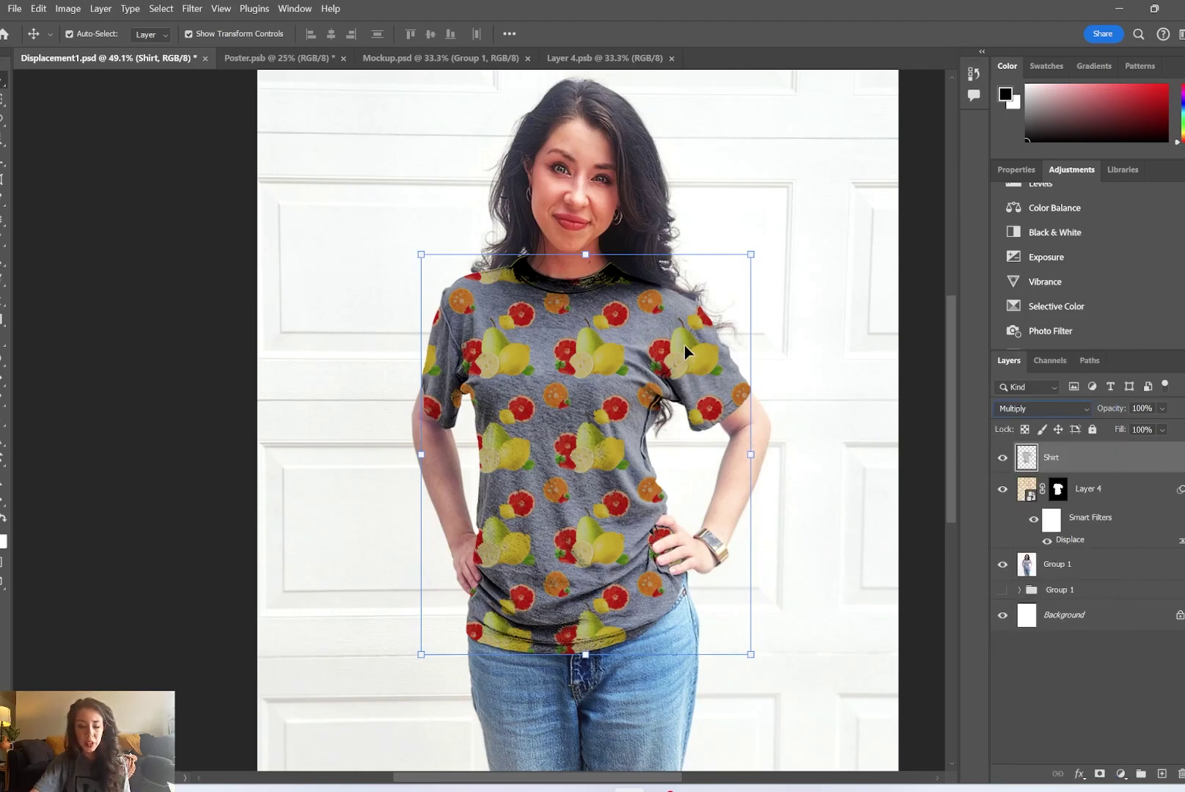
Examine the pattern around the sleeve folds up close, comparing it with the Shirt layer shown and hidden
{"action": "left_click", "coordinate": [1096, 490]}
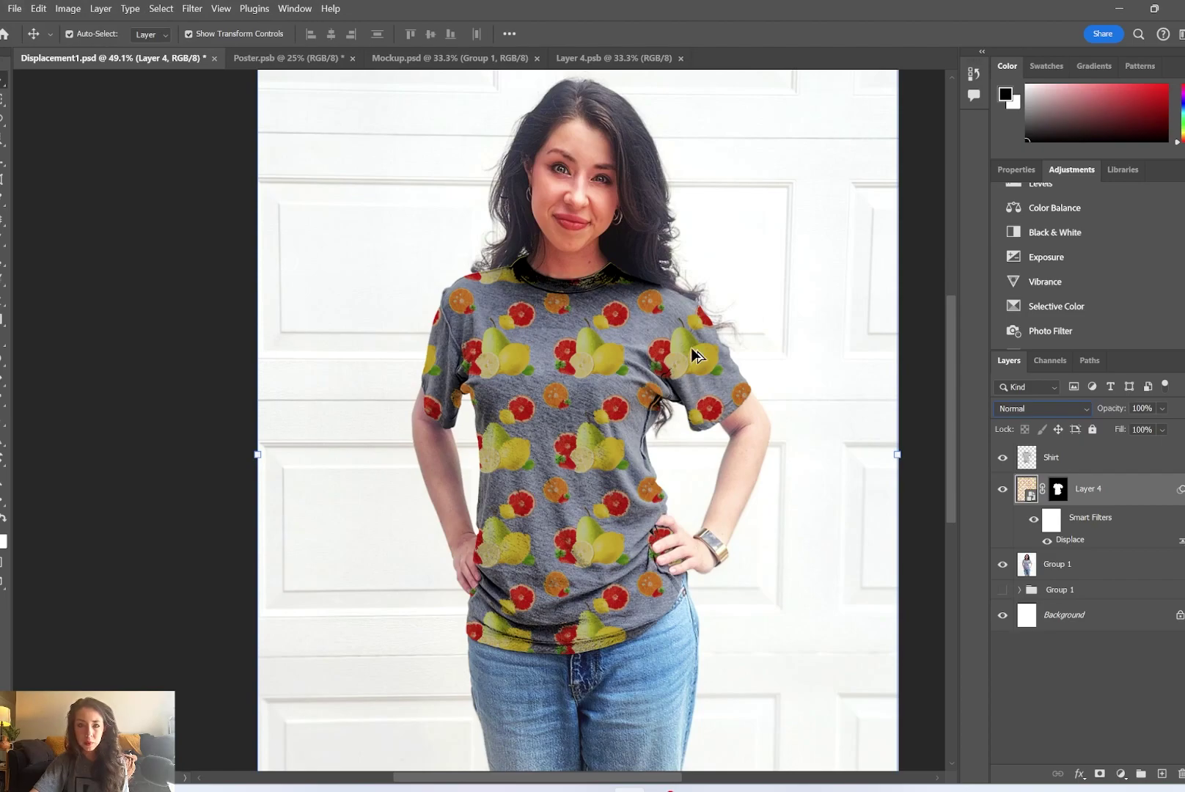
{"action": "left_click", "coordinate": [561, 347]}
{"action": "scroll", "coordinate": [844, 424], "scroll_direction": "up", "scroll_amount": 1}
{"action": "scroll", "coordinate": [699, 383], "scroll_direction": "up", "scroll_amount": 5}
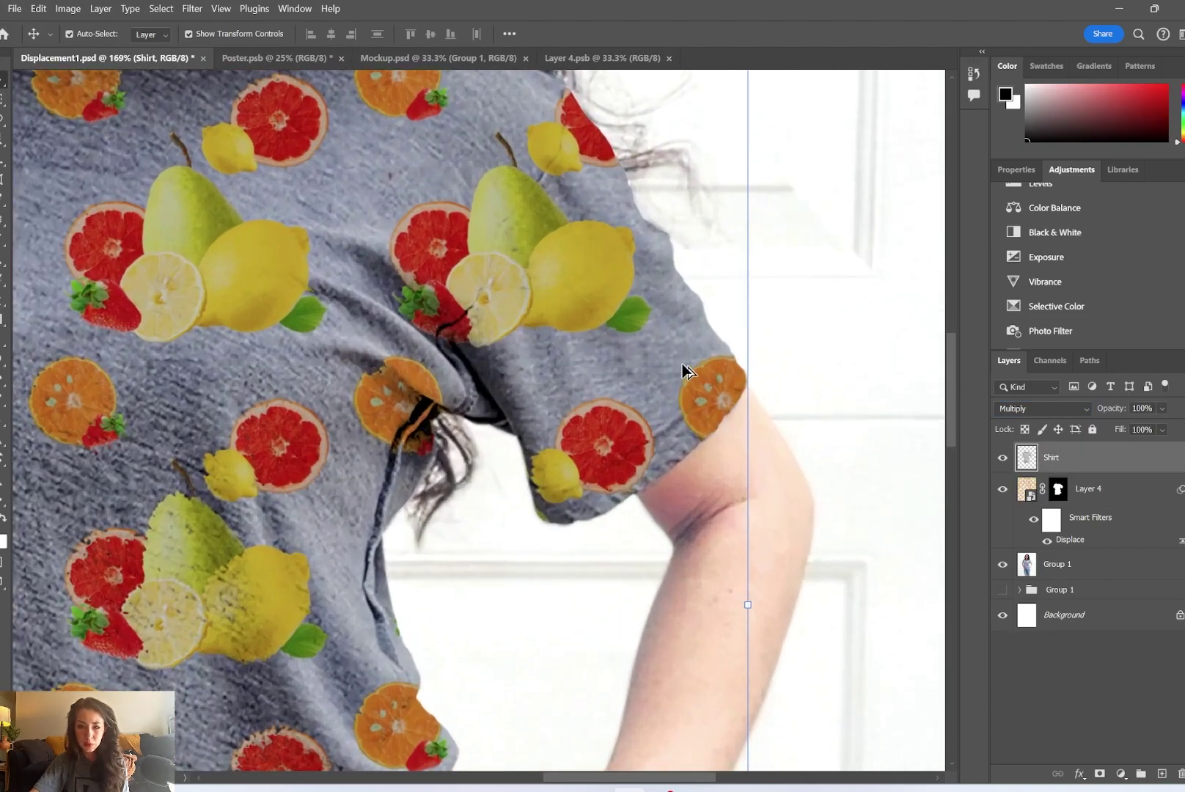
{"action": "left_click_drag", "start_coordinate": [595, 305], "coordinate": [697, 359]}
{"action": "scroll", "coordinate": [561, 396], "scroll_direction": "up", "scroll_amount": 1}
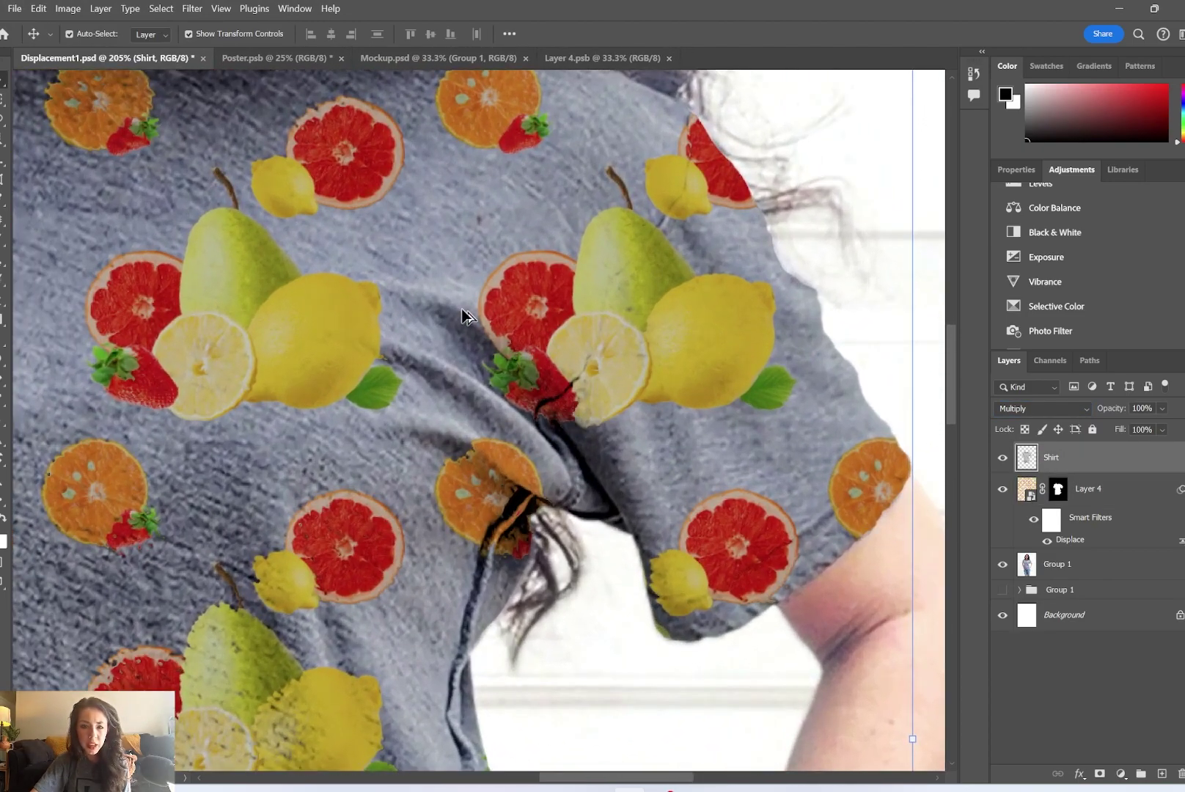
{"action": "left_click", "coordinate": [1002, 459]}
{"action": "left_click", "coordinate": [1002, 459]}
{"action": "left_click", "coordinate": [1001, 459]}
{"action": "left_click", "coordinate": [1002, 458]}
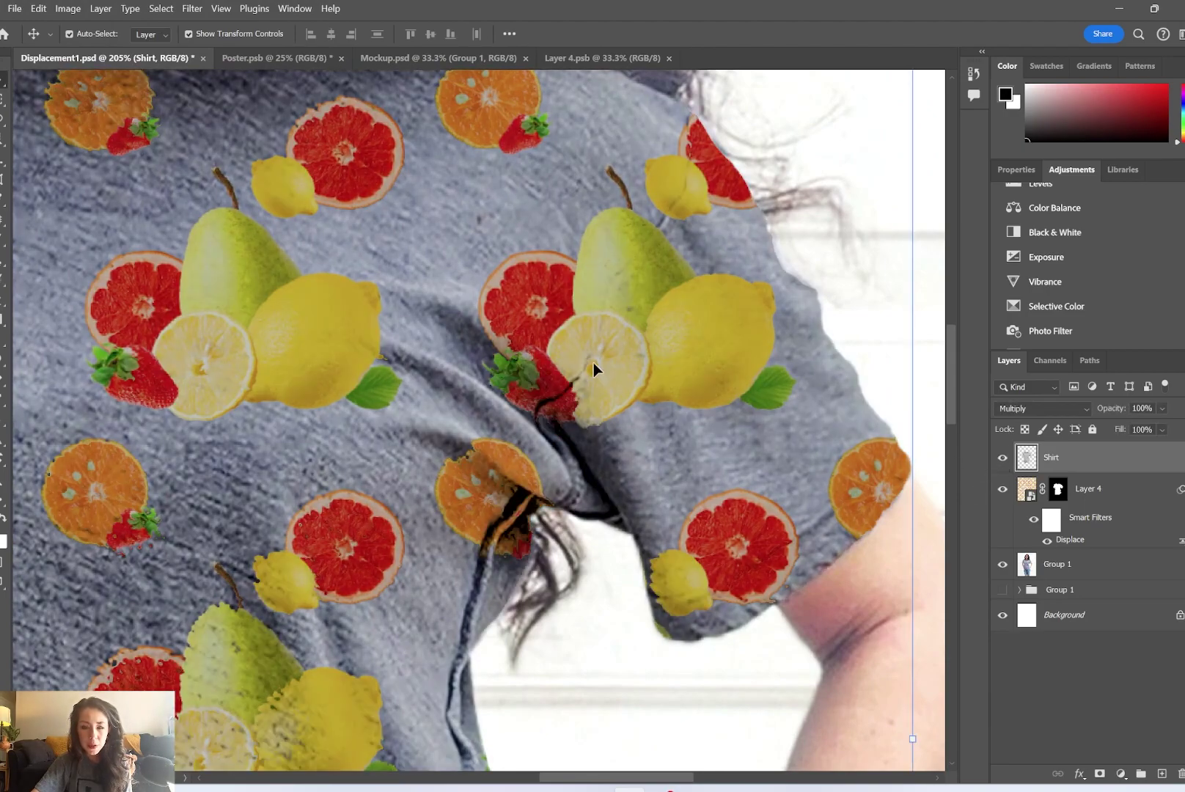
{"action": "left_click", "coordinate": [1002, 459]}
{"action": "left_click", "coordinate": [1002, 458]}
{"action": "left_click", "coordinate": [1001, 458]}
{"action": "left_click", "coordinate": [1002, 458]}
{"action": "left_click", "coordinate": [1002, 458]}
{"action": "left_click", "coordinate": [1001, 458]}
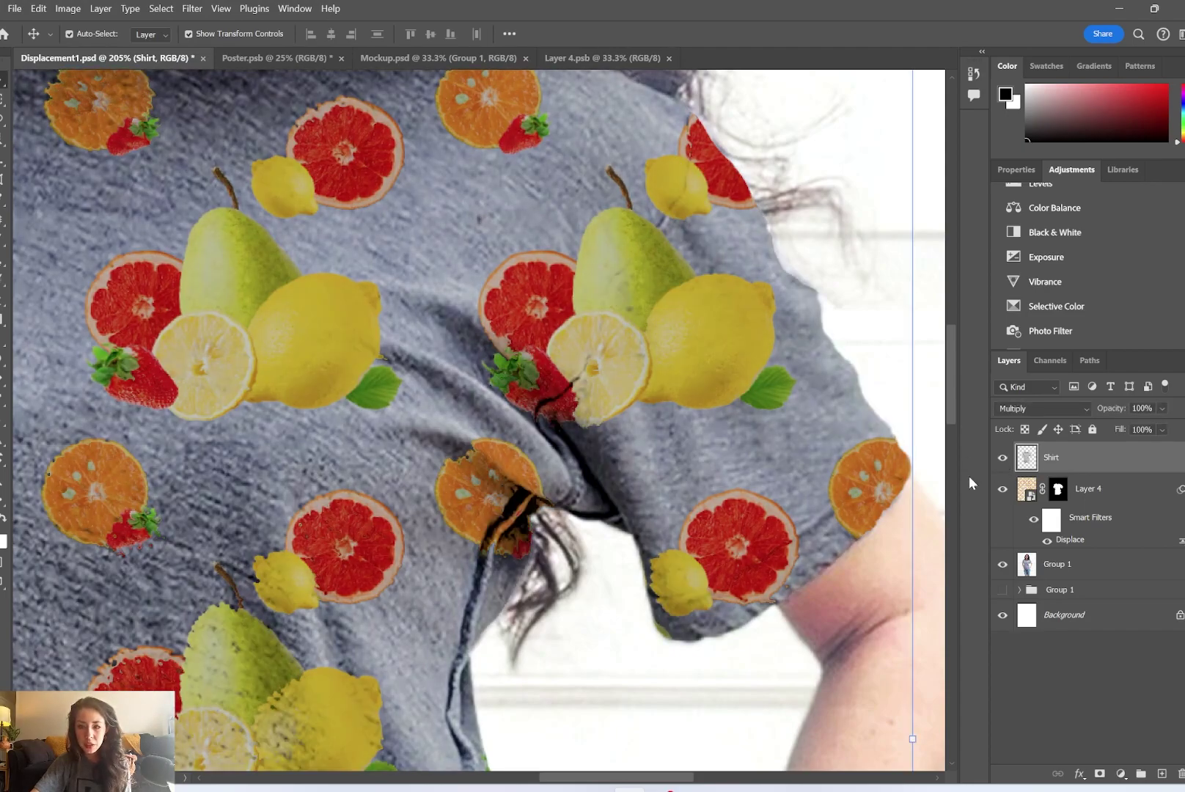
{"action": "scroll", "coordinate": [736, 450], "scroll_direction": "down", "scroll_amount": 5}
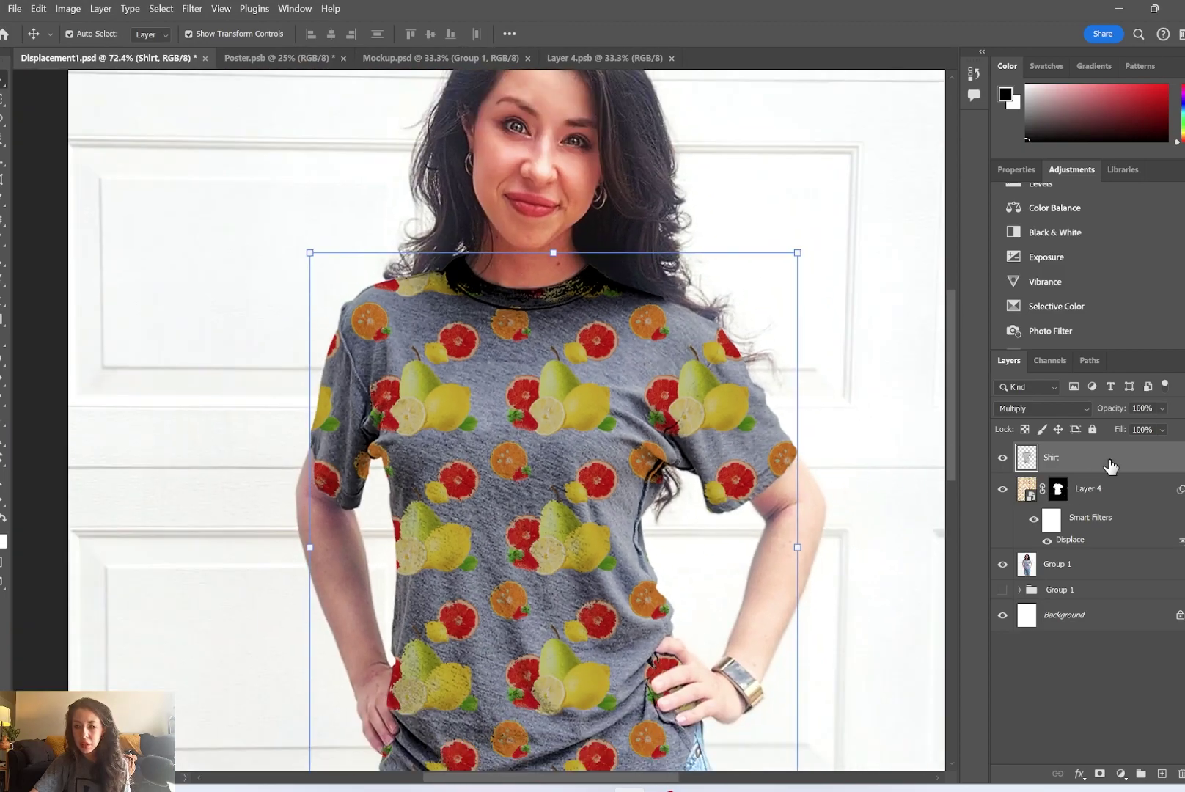
Brighten the Shirt layer with a clipped Exposure adjustment of +0.67, and compare the shirt with and without it
{"action": "left_click", "coordinate": [1046, 254]}
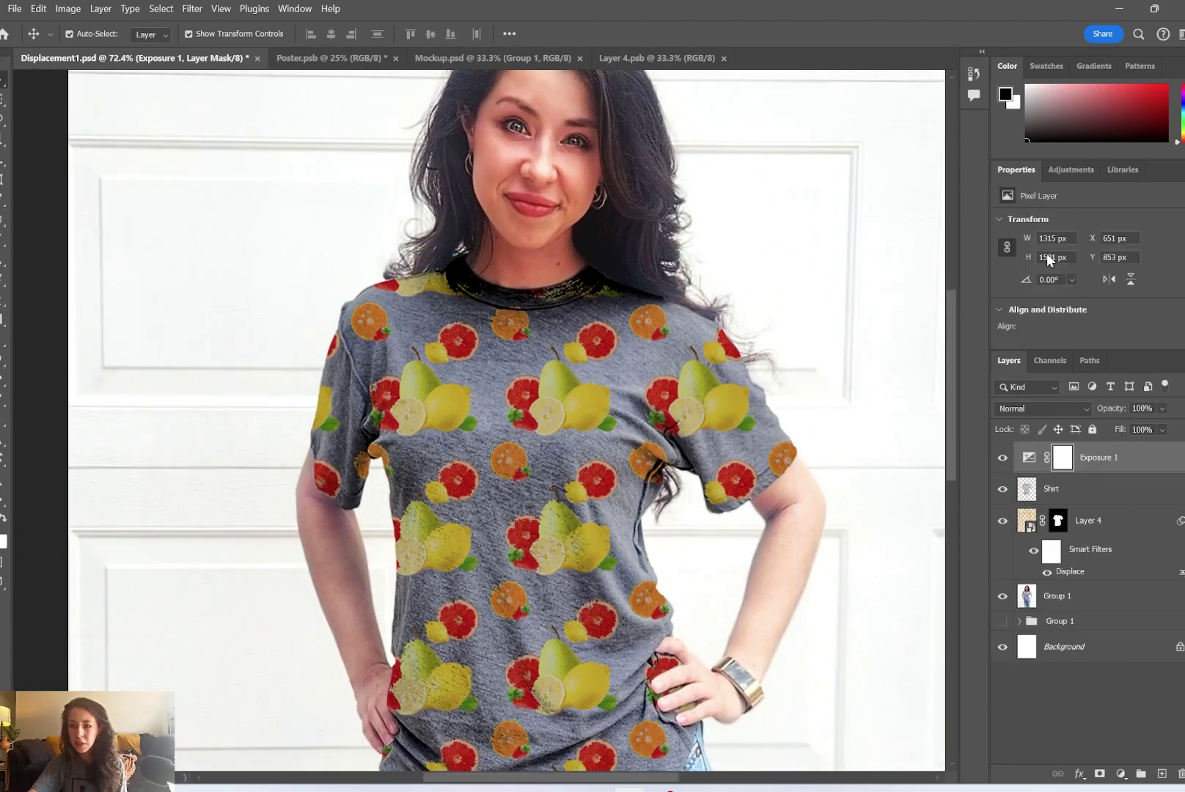
{"action": "mouse_move", "coordinate": [1093, 259]}
{"action": "left_mouse_down"}
{"action": "mouse_move", "coordinate": [1123, 257]}
{"action": "mouse_move", "coordinate": [1103, 256]}
{"action": "left_mouse_up"}
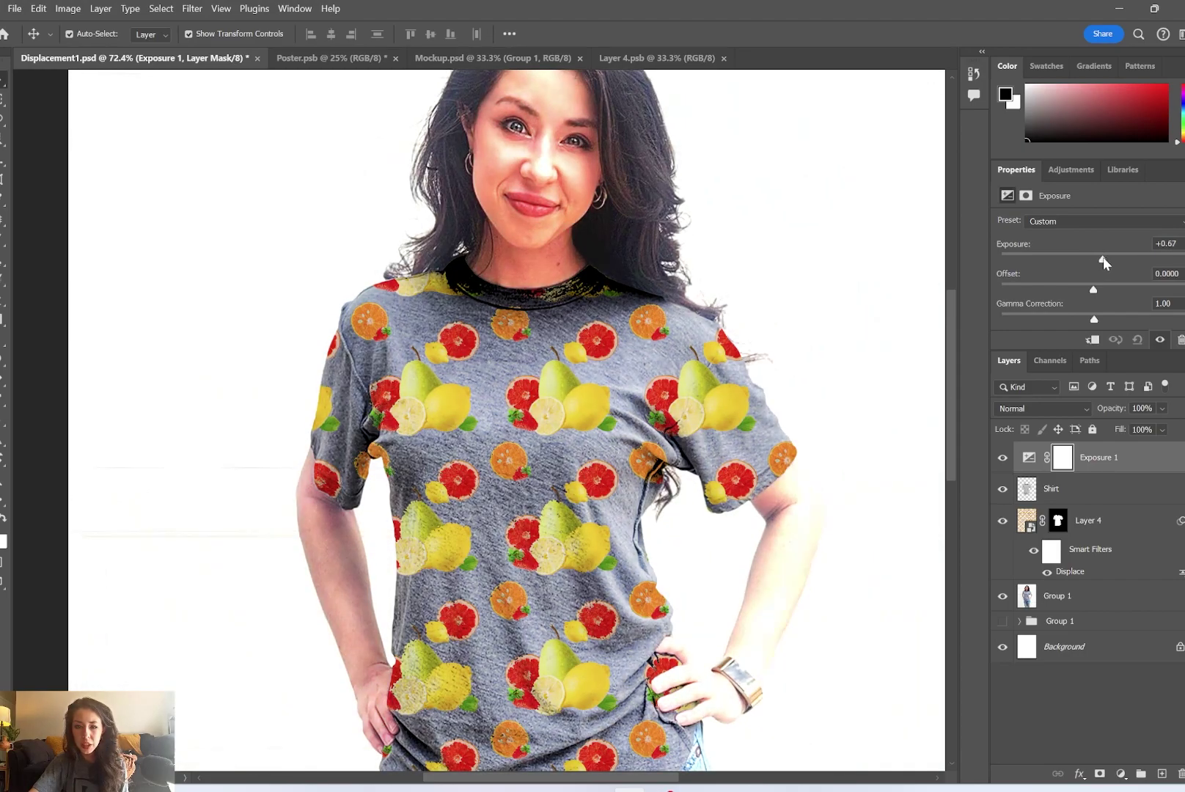
{"action": "left_click", "coordinate": [1111, 459]}
{"action": "right_click", "coordinate": [1089, 456]}
{"action": "left_click", "coordinate": [1063, 487]}
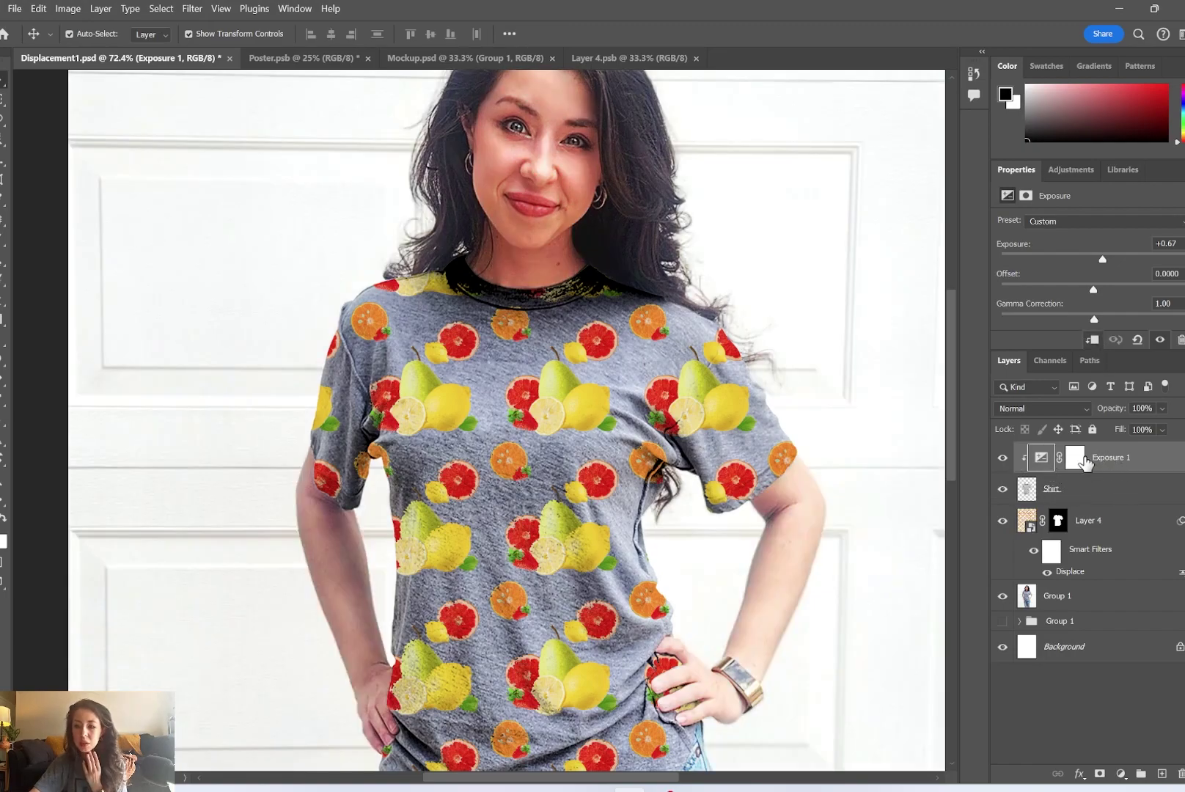
{"action": "left_click", "coordinate": [1002, 459]}
{"action": "left_click", "coordinate": [1002, 459]}
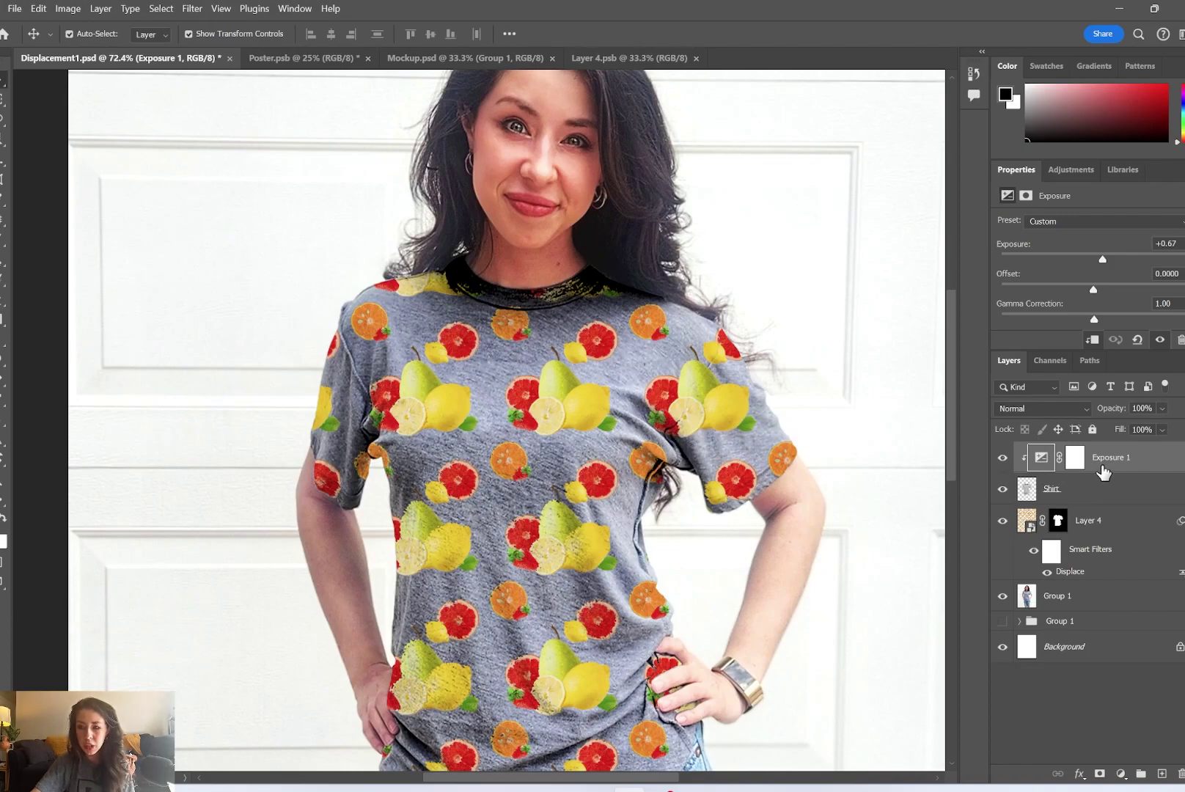
{"action": "left_click", "coordinate": [1002, 459]}
{"action": "left_click", "coordinate": [1002, 459]}
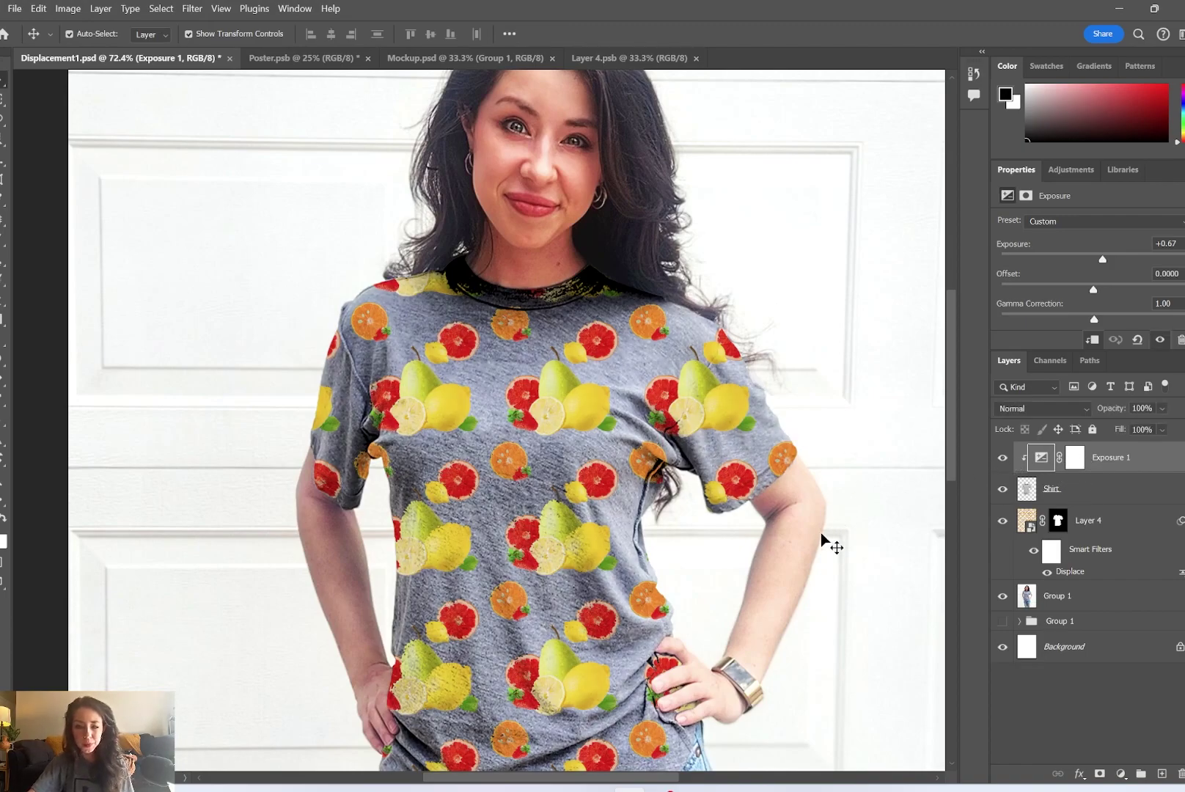
{"action": "left_click_drag", "start_coordinate": [719, 644], "coordinate": [712, 481]}
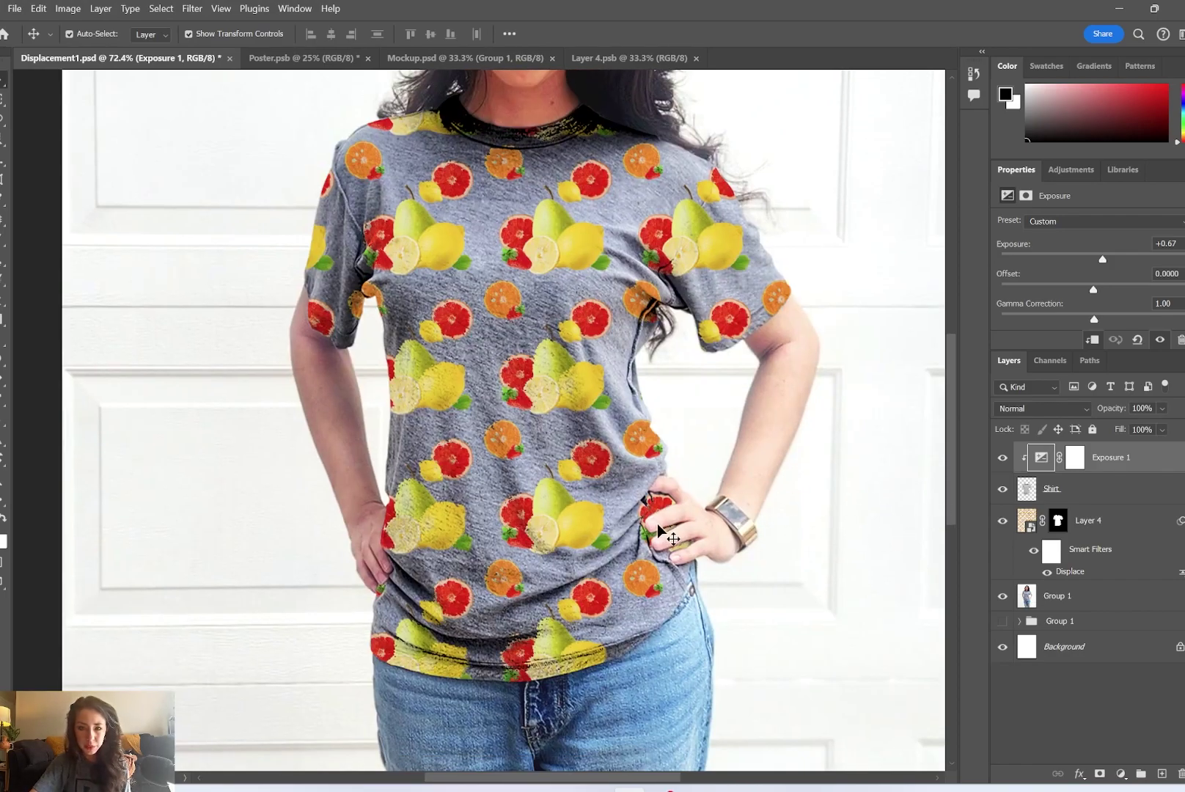
{"action": "scroll", "coordinate": [715, 359], "scroll_direction": "up", "scroll_amount": 2}
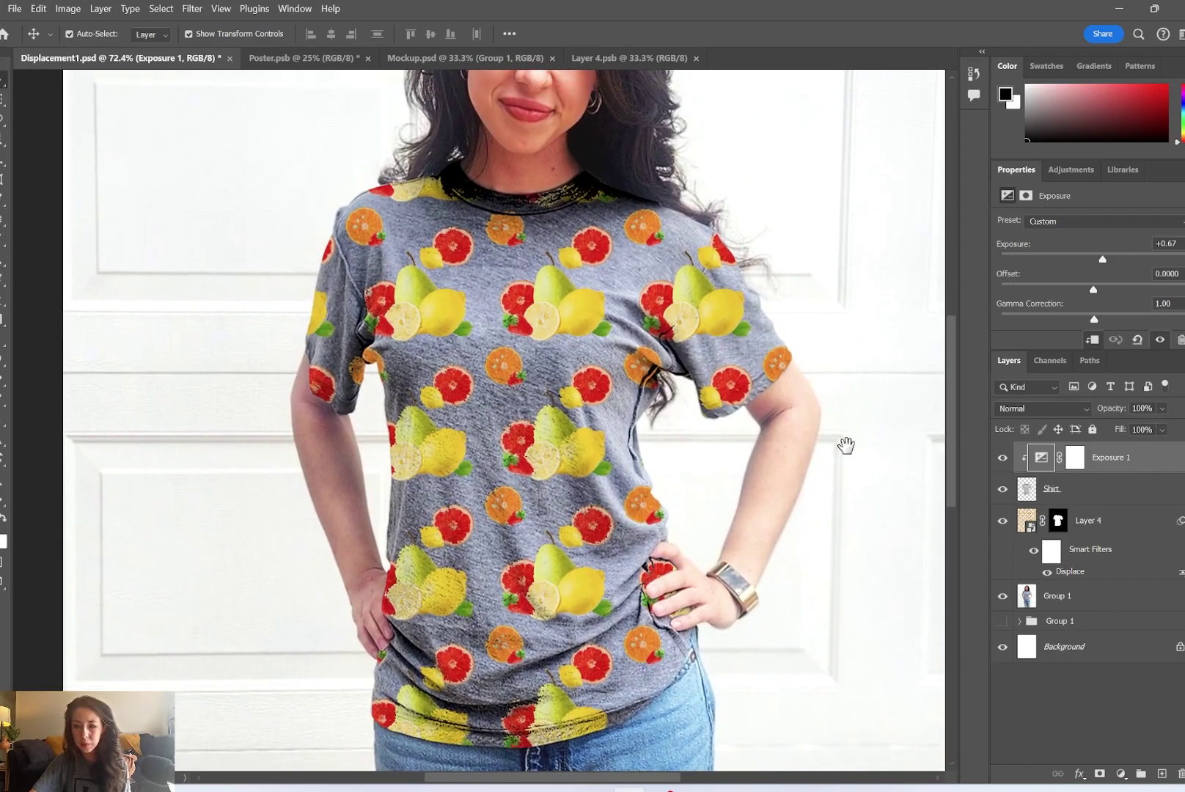
In Layer 4's blending options, set the Blend If underlying layer range to 75 for shadows and a split 189 / 255 for highlights
{"action": "left_click", "coordinate": [1135, 489]}
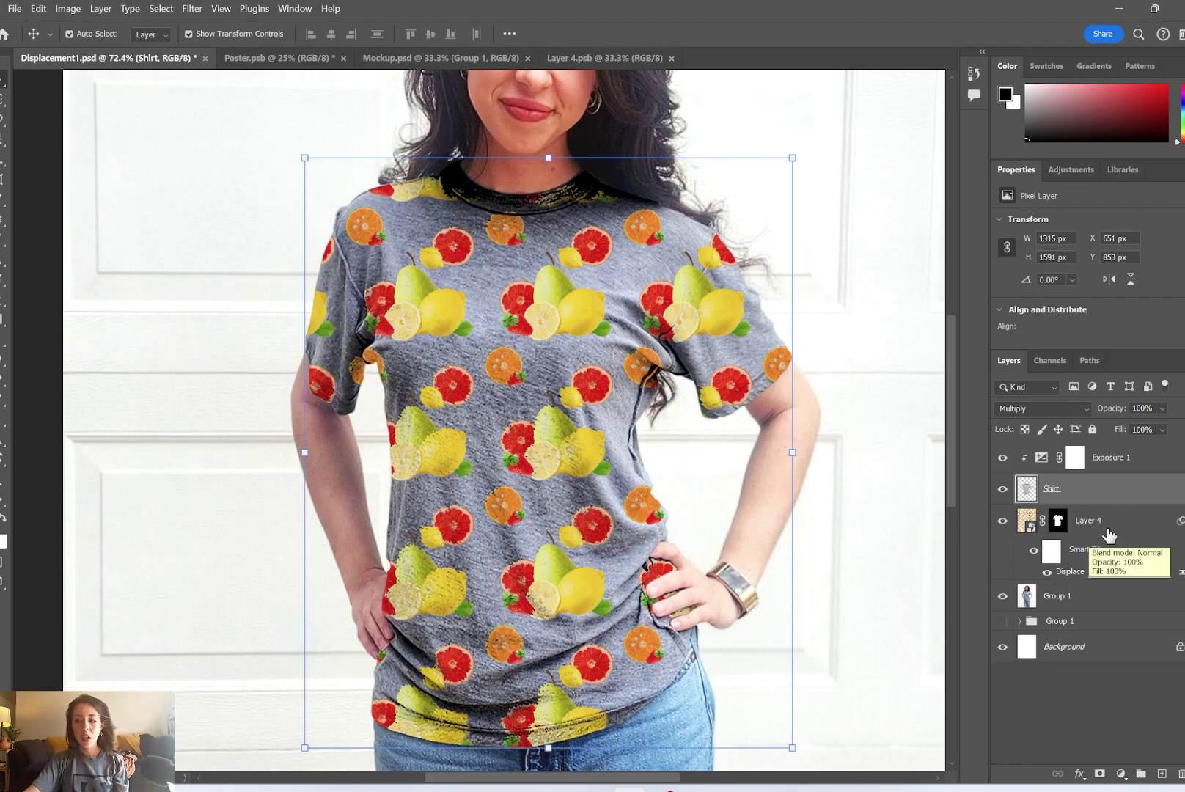
{"action": "left_click", "coordinate": [1113, 528]}
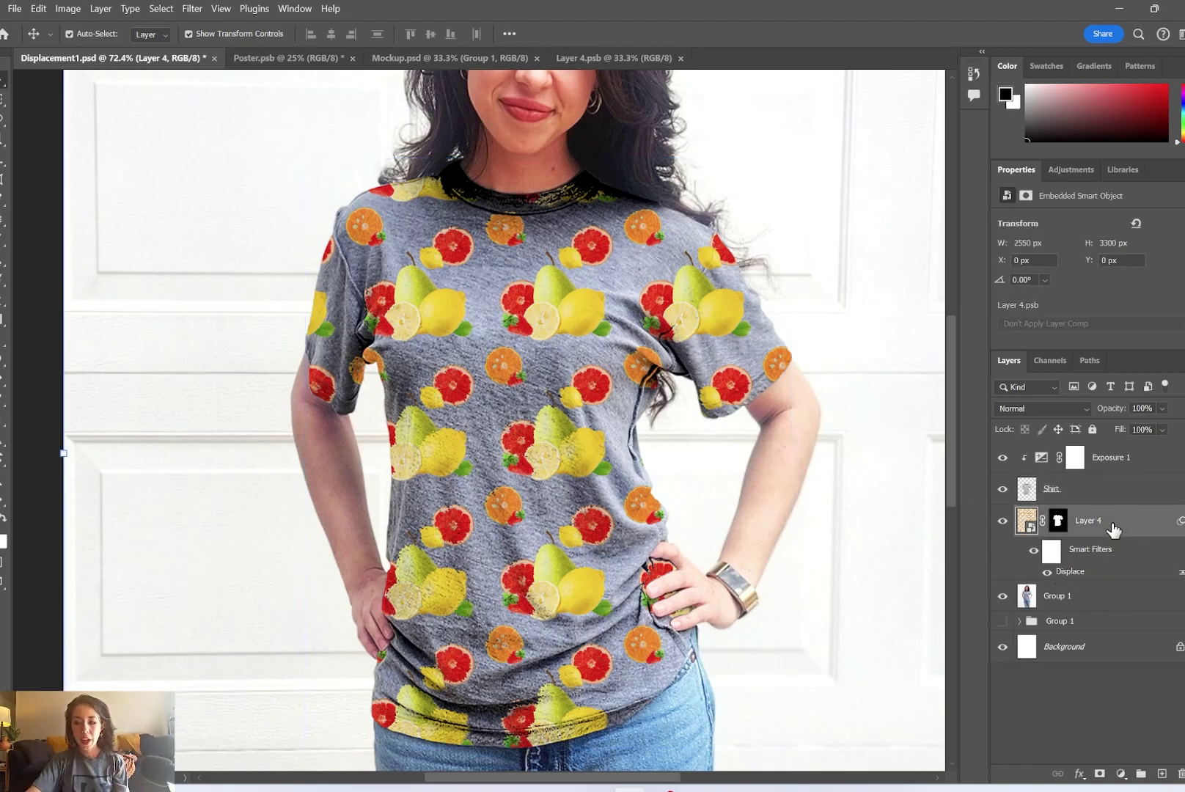
{"action": "left_click", "coordinate": [1080, 774]}
{"action": "left_click", "coordinate": [1128, 624]}
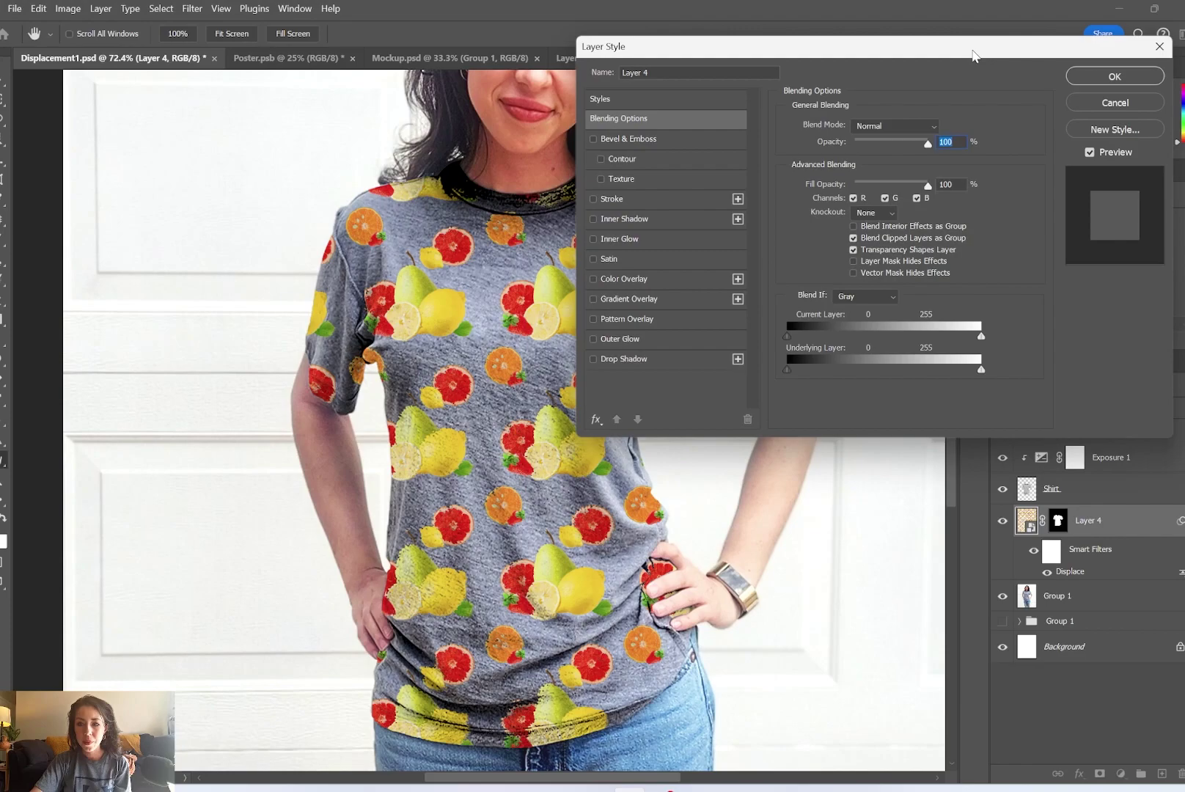
{"action": "left_click_drag", "start_coordinate": [973, 56], "coordinate": [1071, 40]}
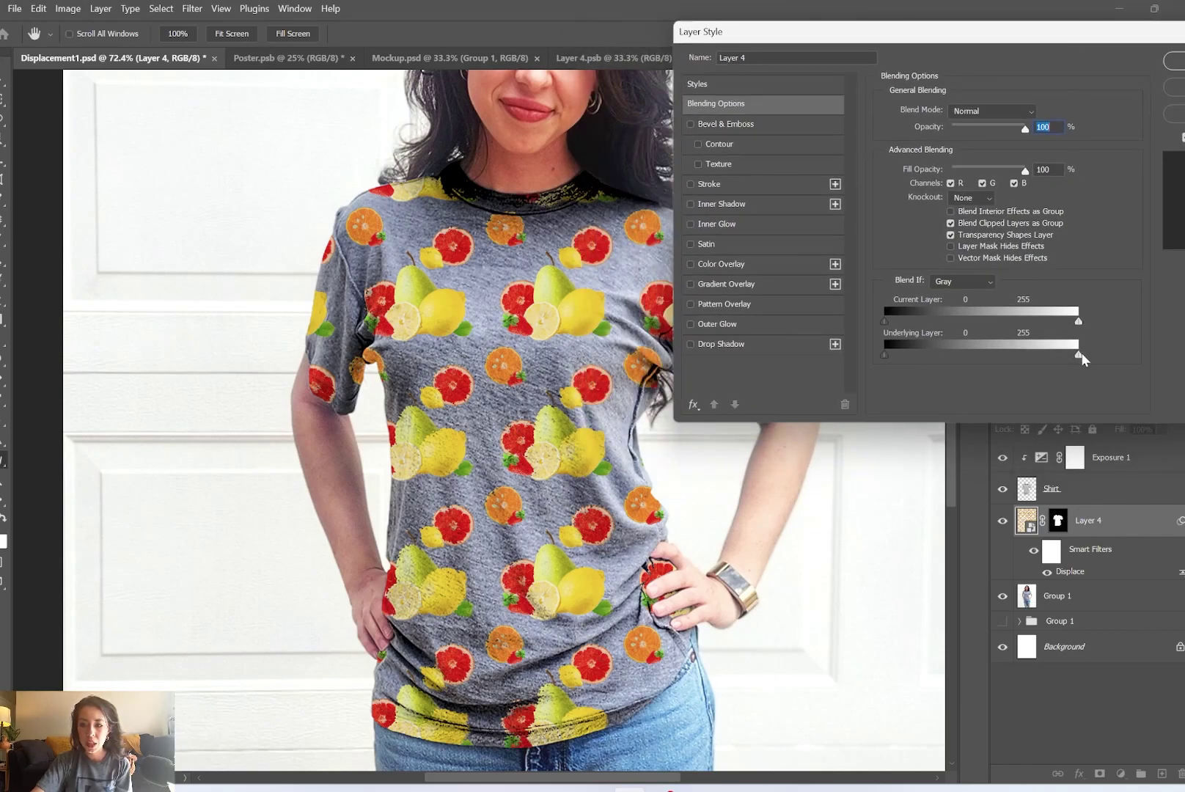
{"action": "mouse_move", "coordinate": [1057, 360]}
{"action": "left_mouse_down"}
{"action": "mouse_move", "coordinate": [995, 358]}
{"action": "mouse_move", "coordinate": [1042, 365]}
{"action": "left_mouse_up"}
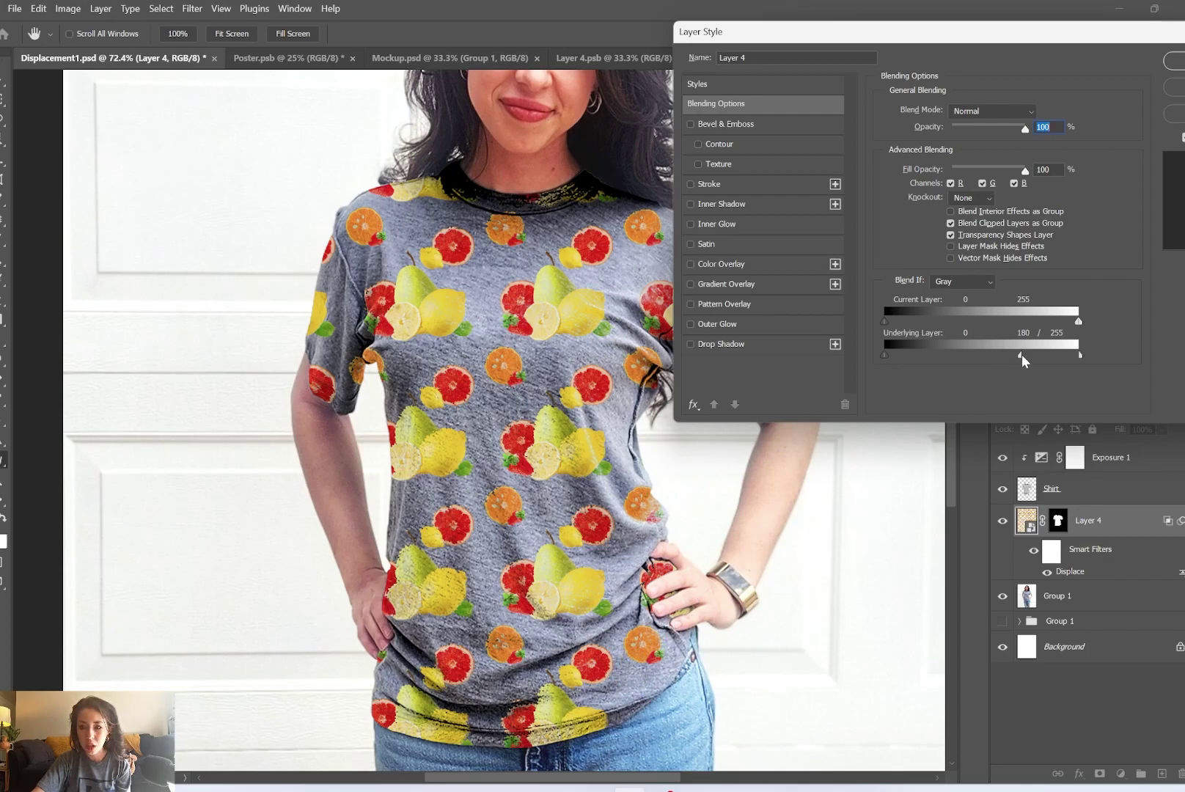
{"action": "left_click_drag", "start_coordinate": [1027, 357], "coordinate": [1032, 358]}
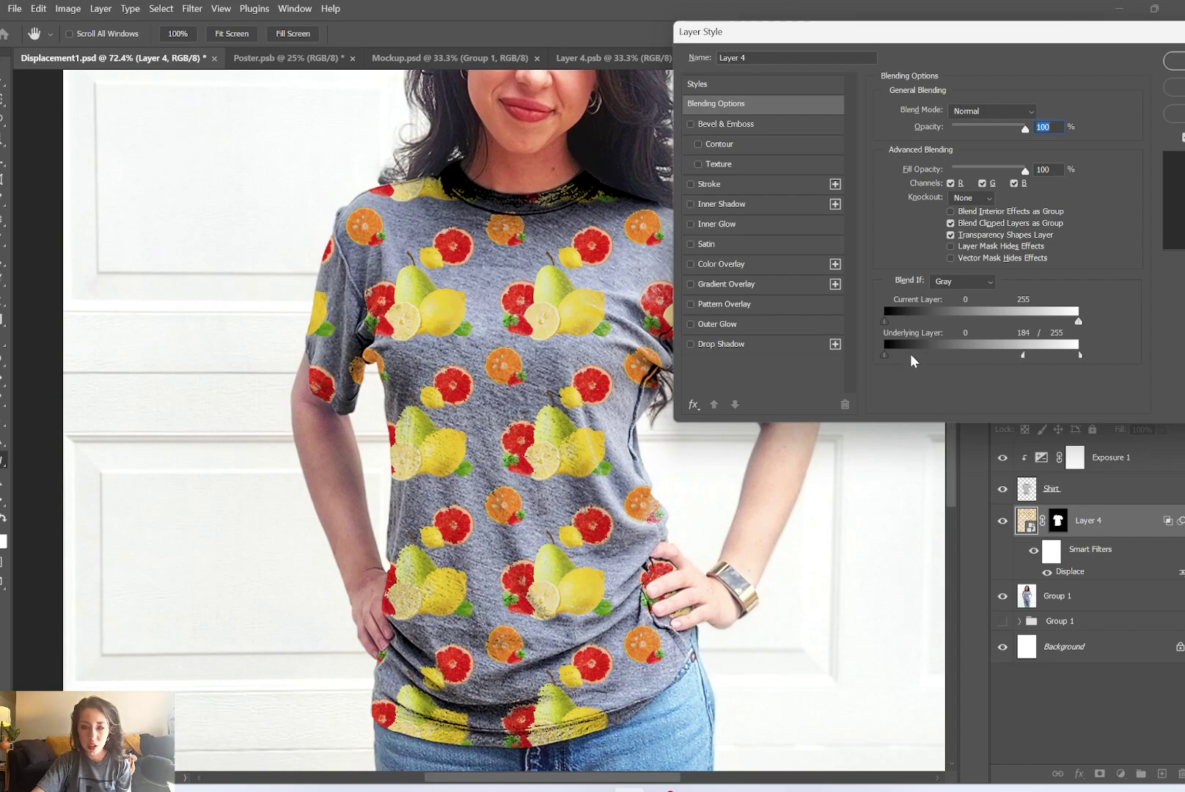
{"action": "left_click_drag", "start_coordinate": [927, 360], "coordinate": [898, 356]}
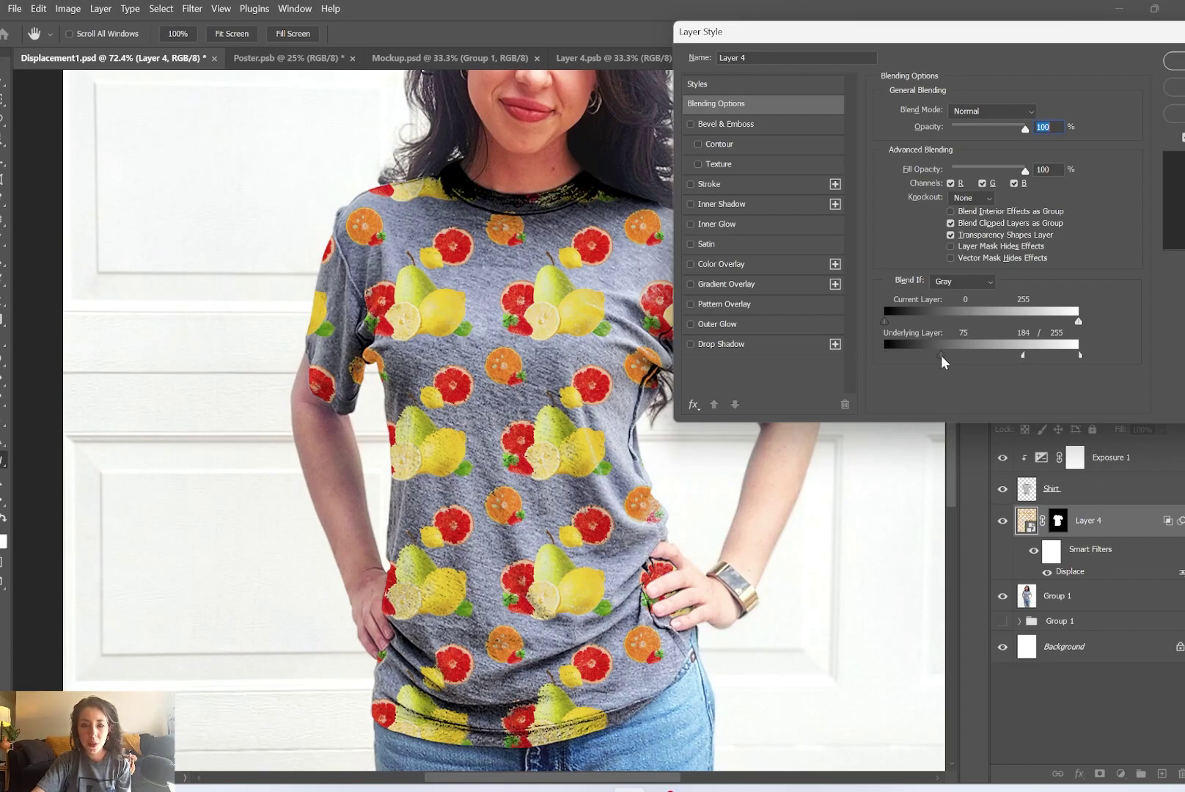
{"action": "mouse_move", "coordinate": [1021, 359]}
{"action": "left_mouse_down"}
{"action": "mouse_move", "coordinate": [1042, 361]}
{"action": "mouse_move", "coordinate": [1032, 361]}
{"action": "left_mouse_up"}
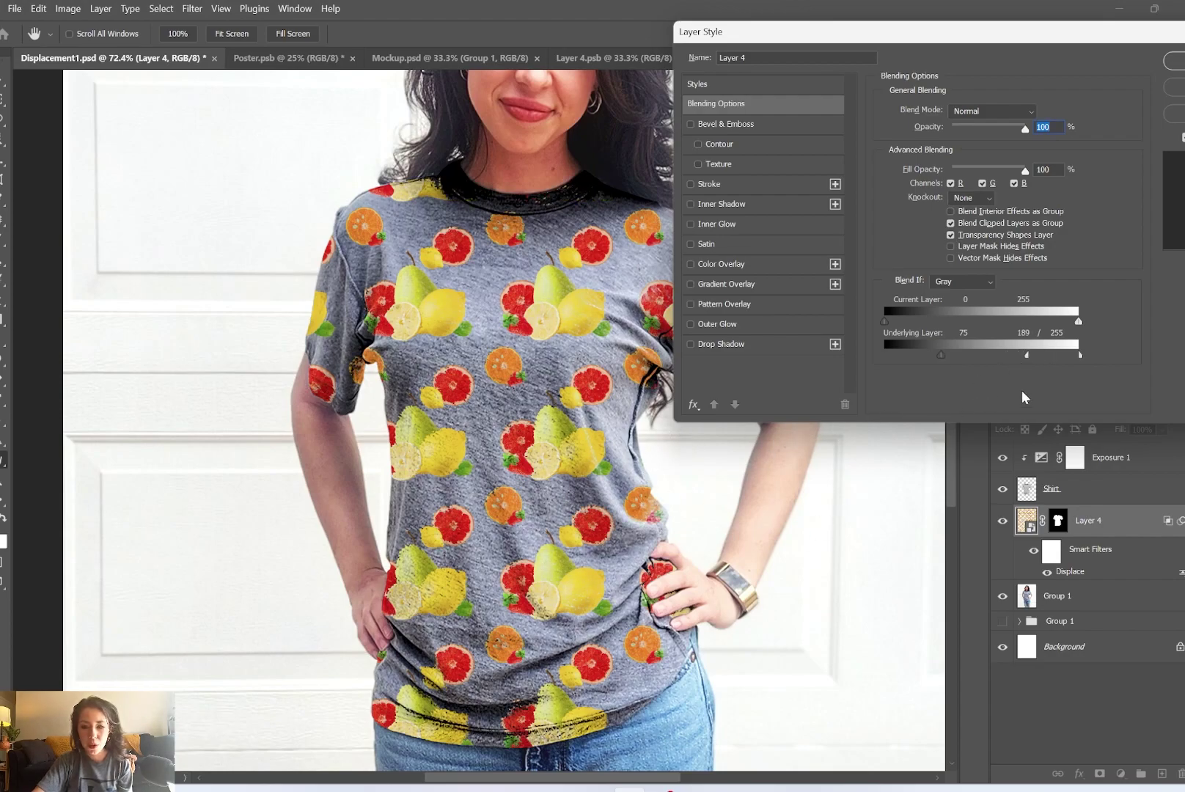
{"action": "left_click_drag", "start_coordinate": [1042, 32], "coordinate": [392, 371]}
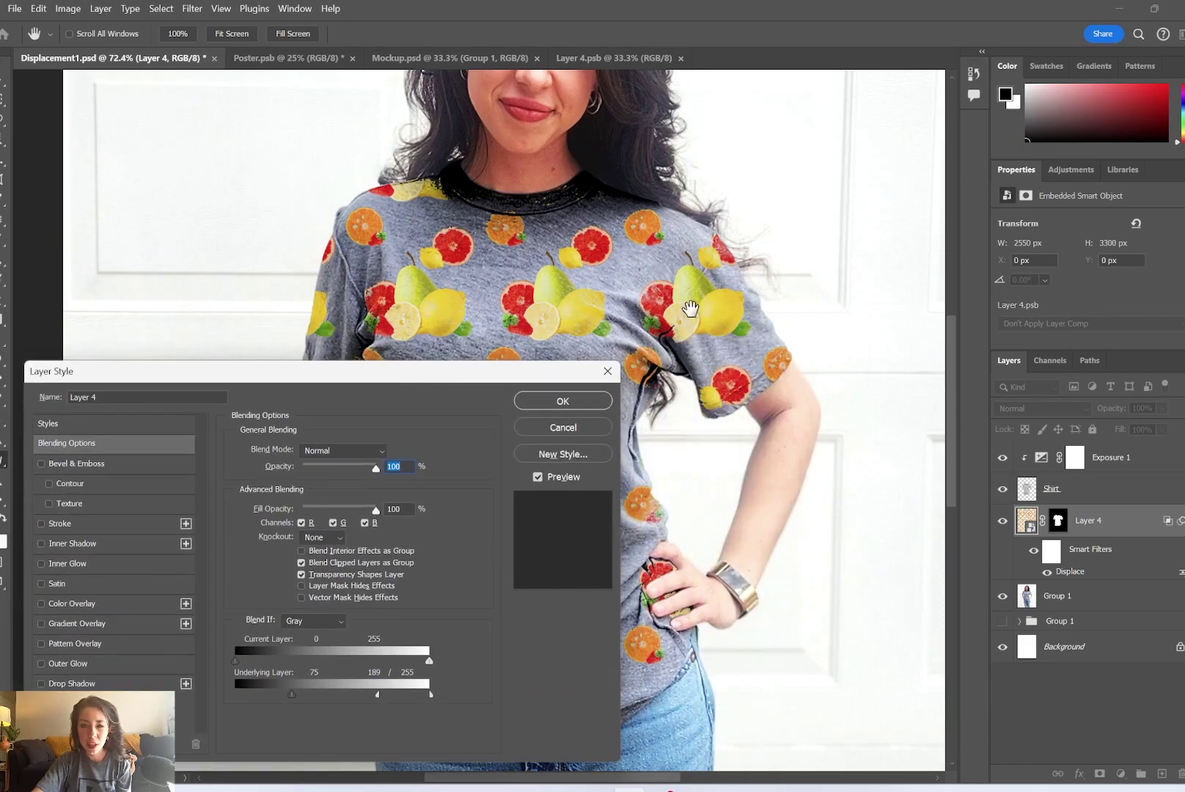
{"action": "left_click", "coordinate": [563, 401]}
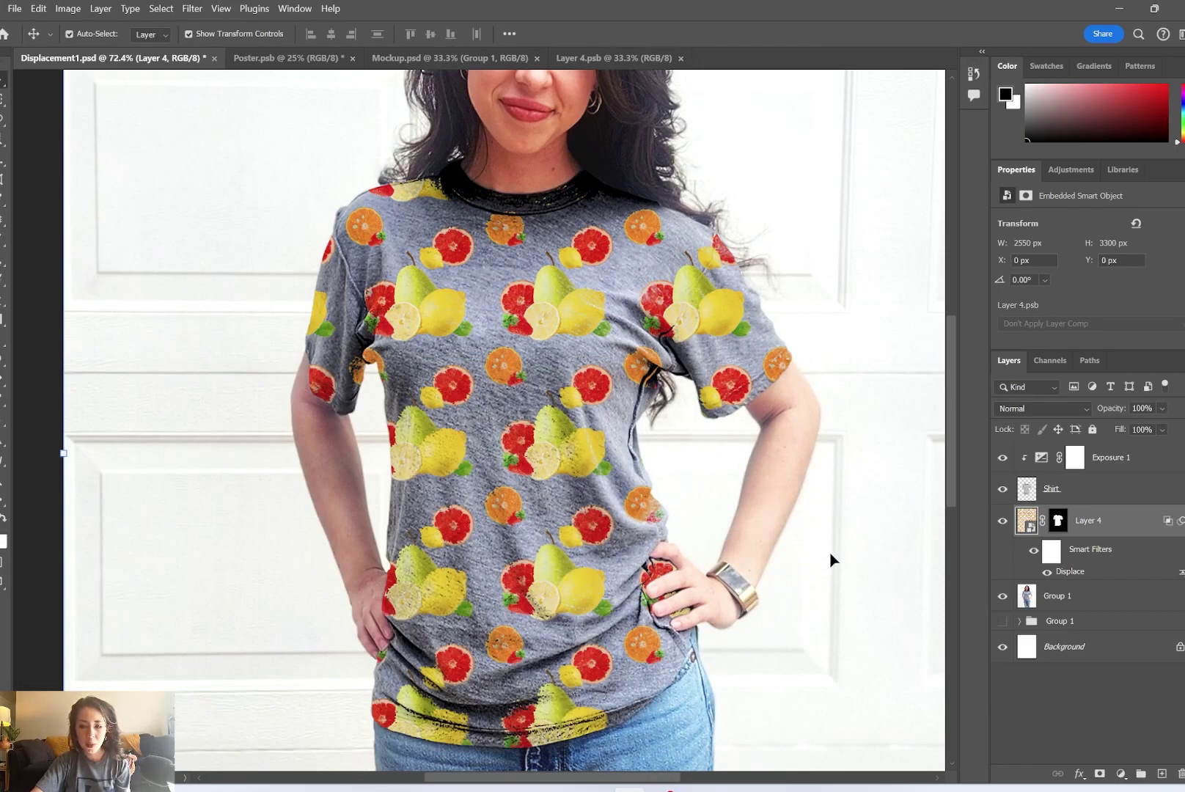
Group the woman's photo layer, Layer 4, the Shirt layer and the Exposure 1 adjustment into one layer group
{"action": "scroll", "coordinate": [754, 529], "scroll_direction": "down", "scroll_amount": 3}
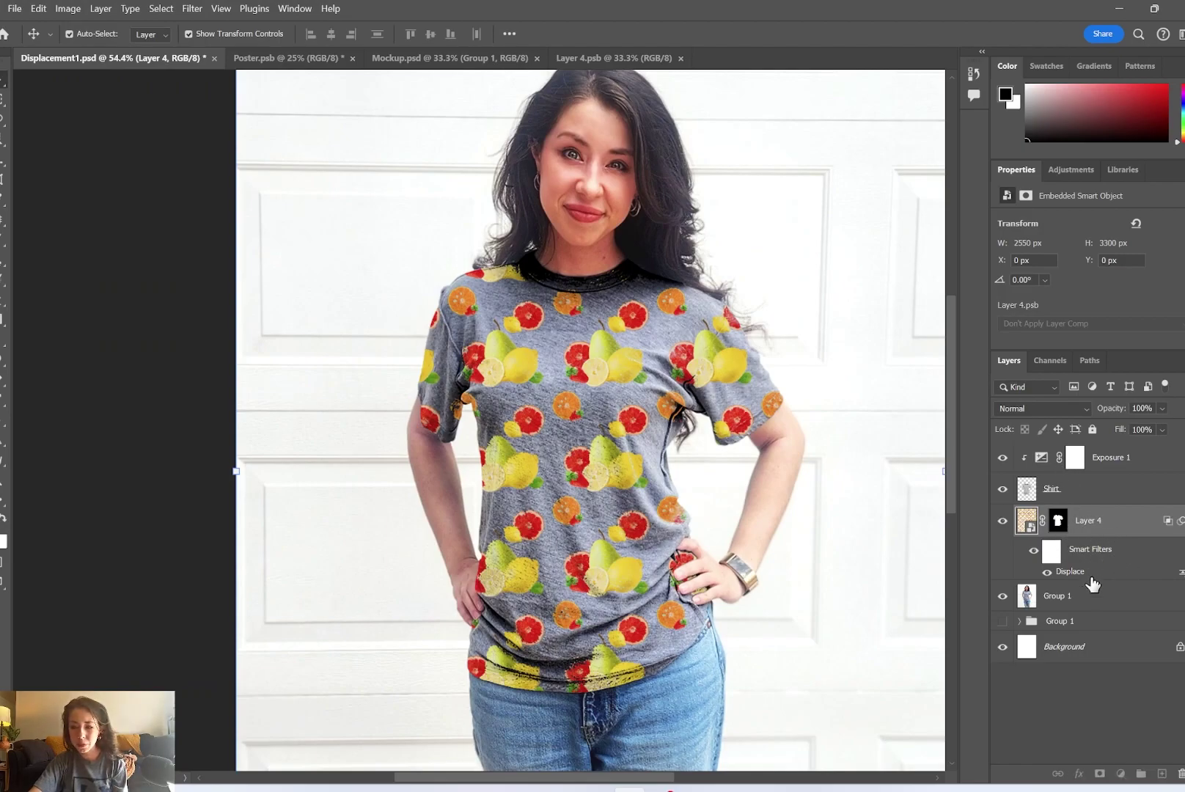
{"action": "left_click", "coordinate": [1094, 596]}
{"action": "left_click", "coordinate": [1118, 468], "text": "shift"}
{"action": "key", "text": "ctrl+g"}
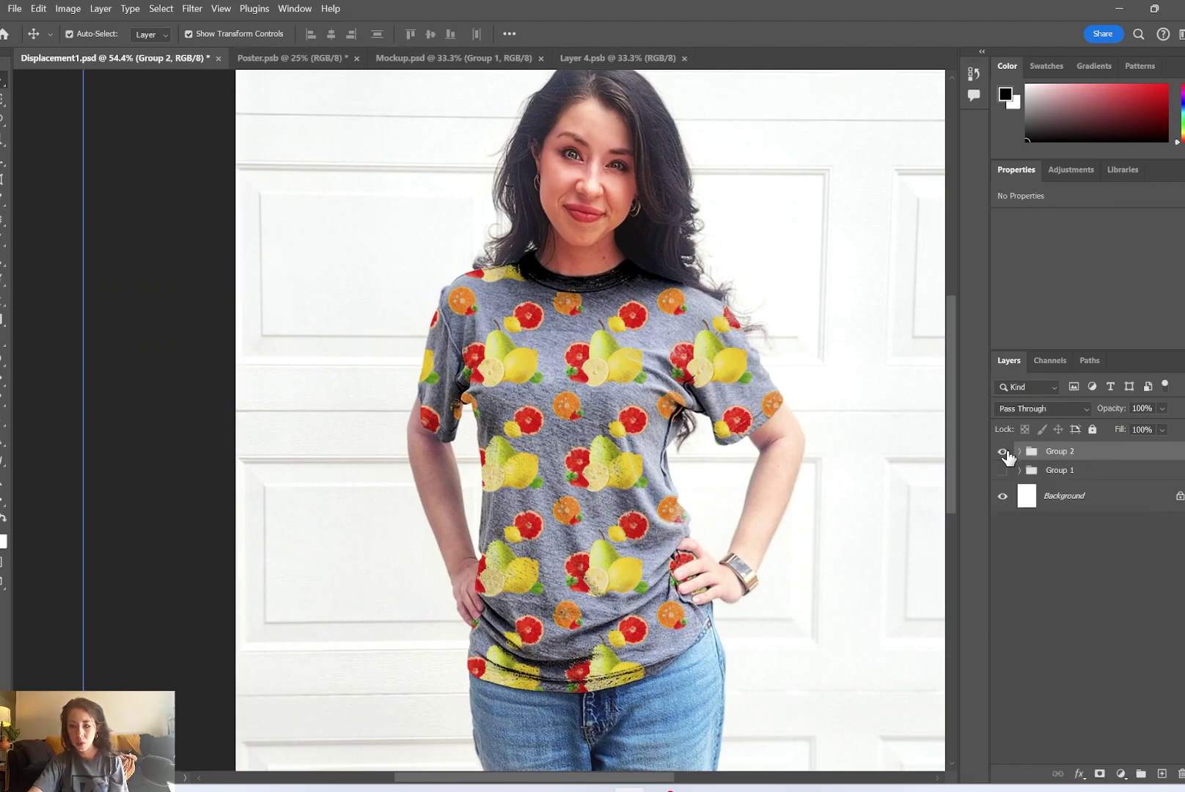
Hide Group 2, show and expand the Group 1 folder with the male model, and make its Layer 2 active
{"action": "left_click", "coordinate": [1002, 451]}
{"action": "left_click", "coordinate": [1003, 470]}
{"action": "left_click", "coordinate": [1020, 470]}
{"action": "left_click", "coordinate": [1003, 560]}
{"action": "left_click", "coordinate": [1003, 559]}
{"action": "left_click", "coordinate": [1123, 566]}
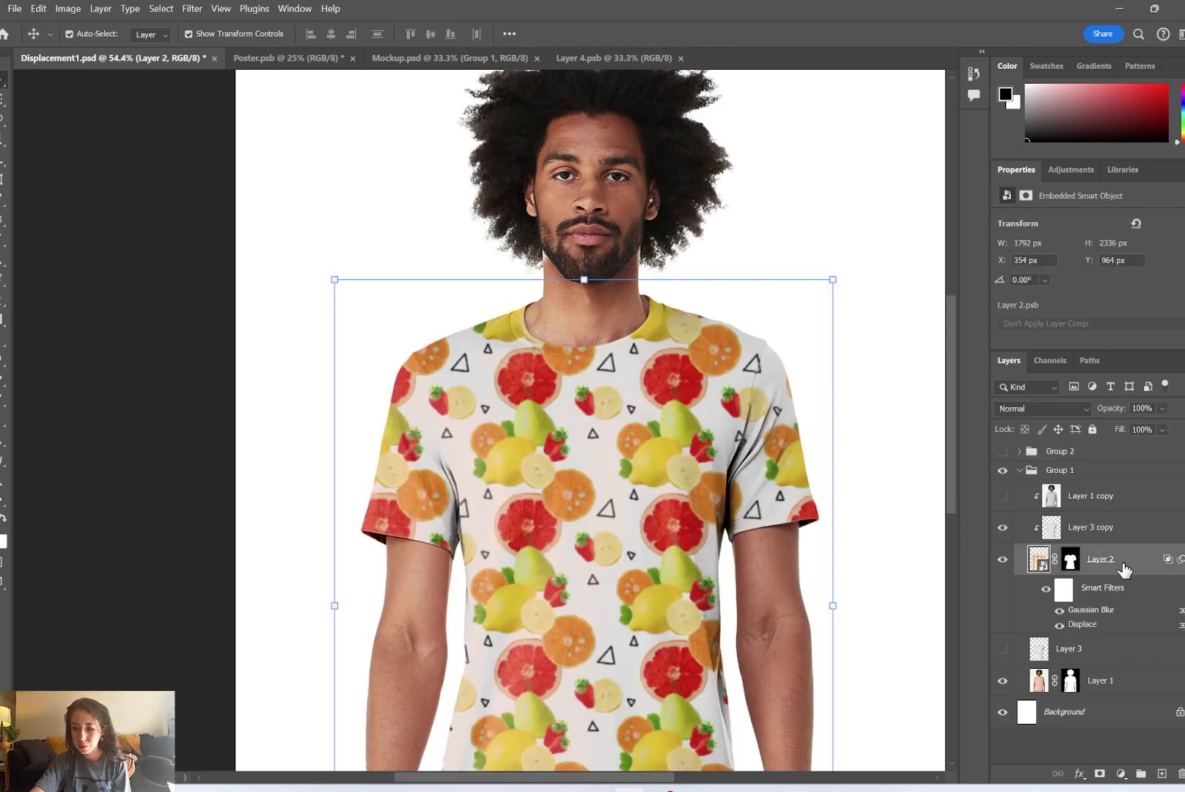
Set Layer 2's Blend If underlying layer range to 40 for shadows and a split 185 / 255 for highlights
{"action": "left_click", "coordinate": [1080, 774]}
{"action": "left_click", "coordinate": [1126, 620]}
{"action": "left_click_drag", "start_coordinate": [466, 374], "coordinate": [1137, 45]}
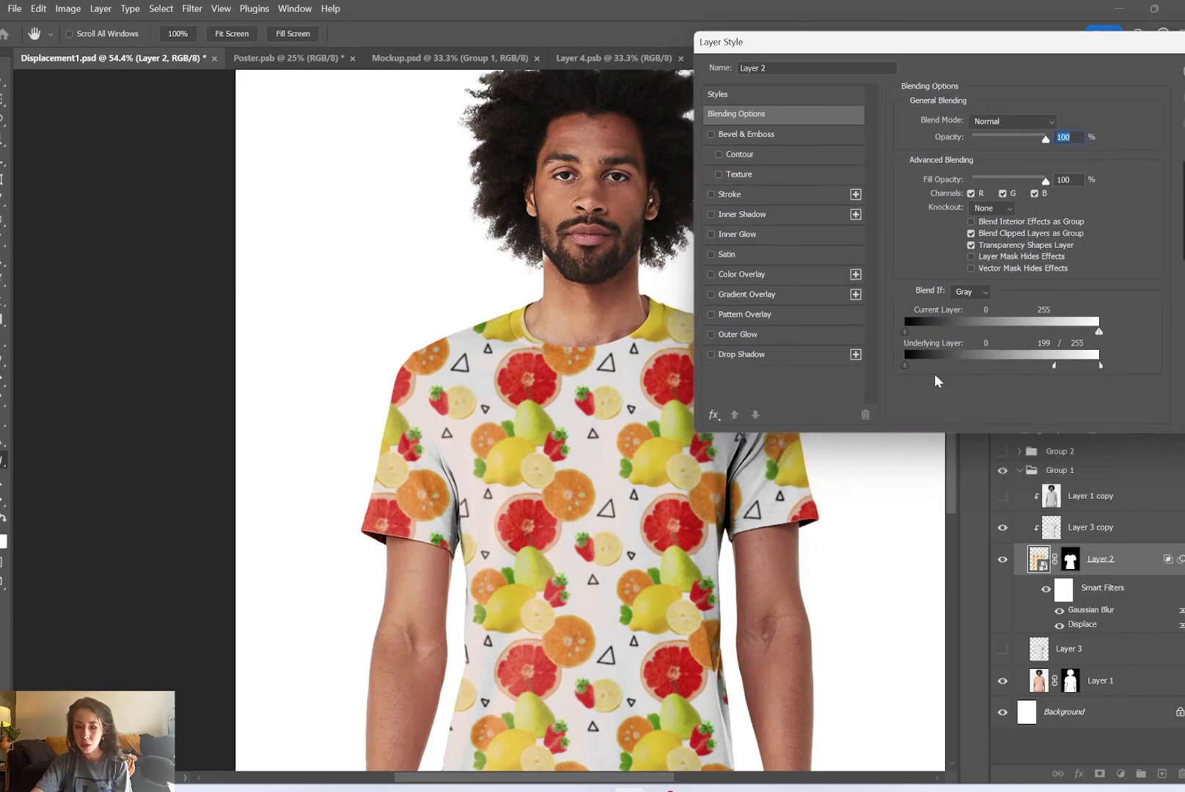
{"action": "left_click_drag", "start_coordinate": [1061, 362], "coordinate": [1101, 364]}
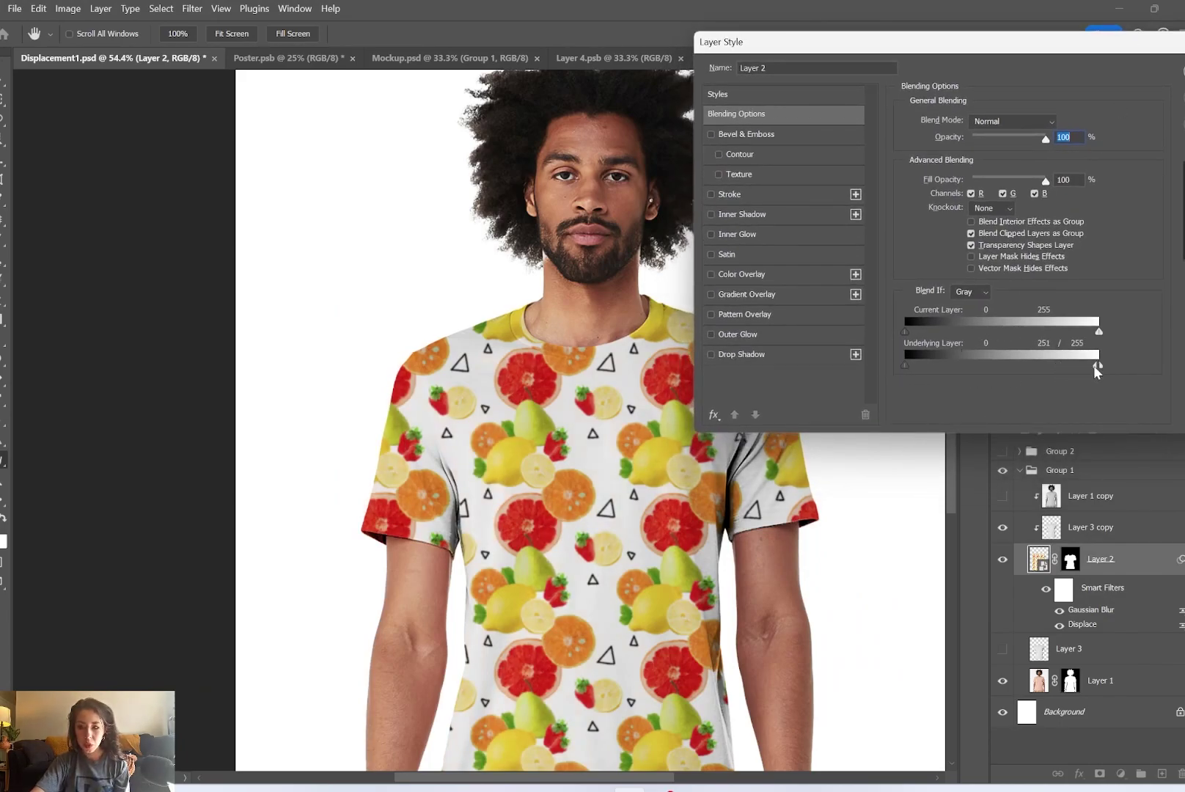
{"action": "left_click_drag", "start_coordinate": [1072, 365], "coordinate": [1048, 359]}
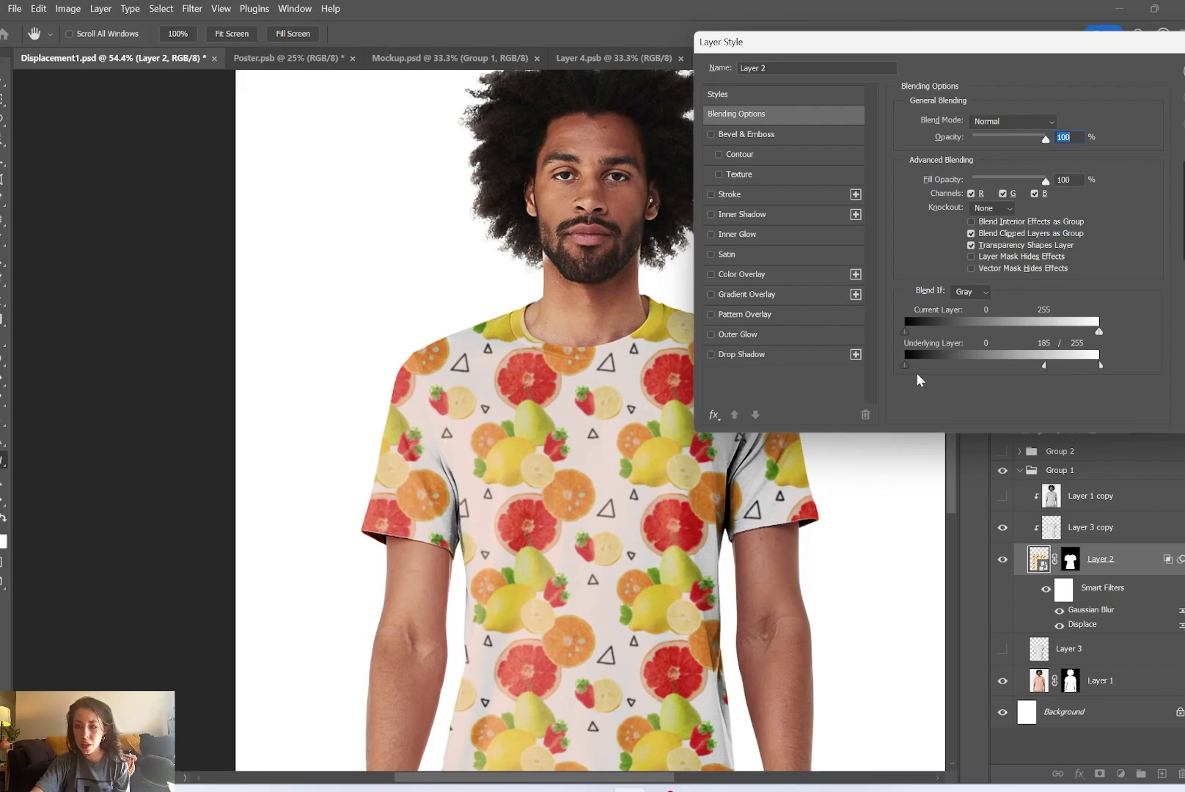
{"action": "left_click_drag", "start_coordinate": [940, 363], "coordinate": [936, 365]}
{"action": "left_click_drag", "start_coordinate": [957, 52], "coordinate": [850, 56]}
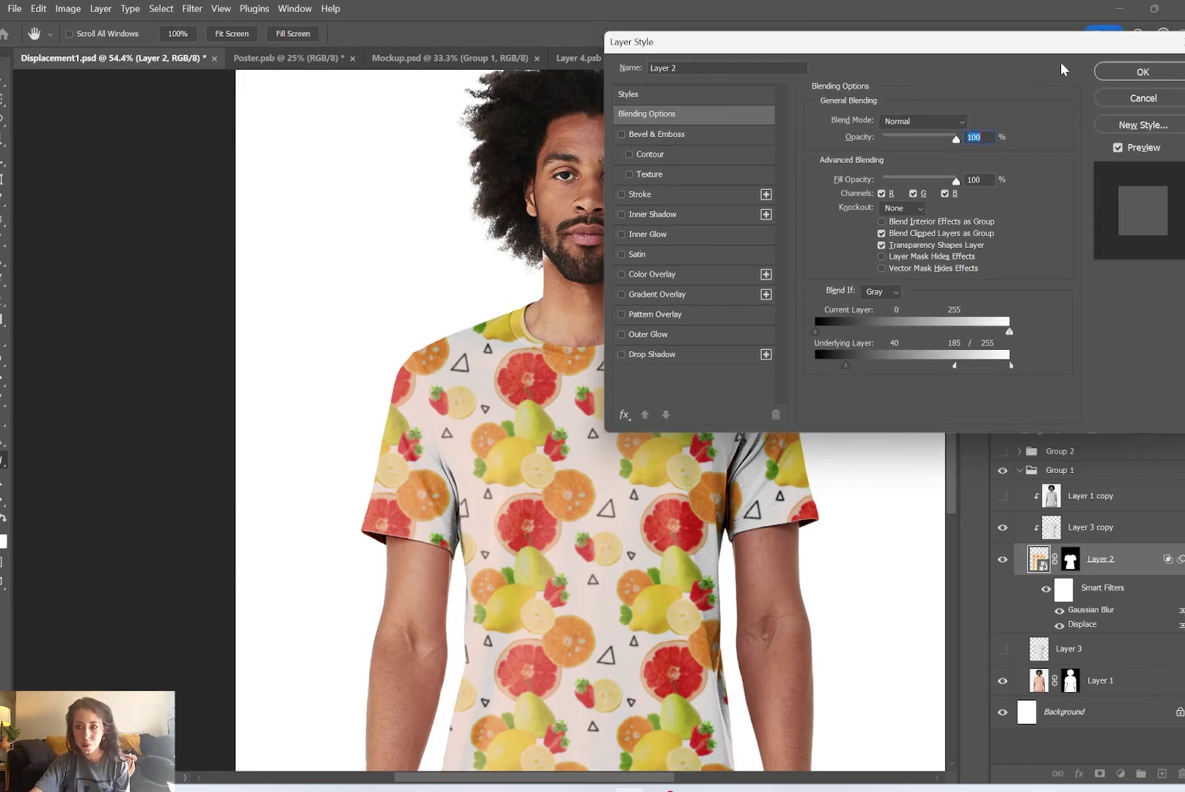
{"action": "left_click", "coordinate": [1137, 72]}
Preview the male model's shirt with Layer 1 copy shown and hidden
{"action": "left_click", "coordinate": [1033, 493]}
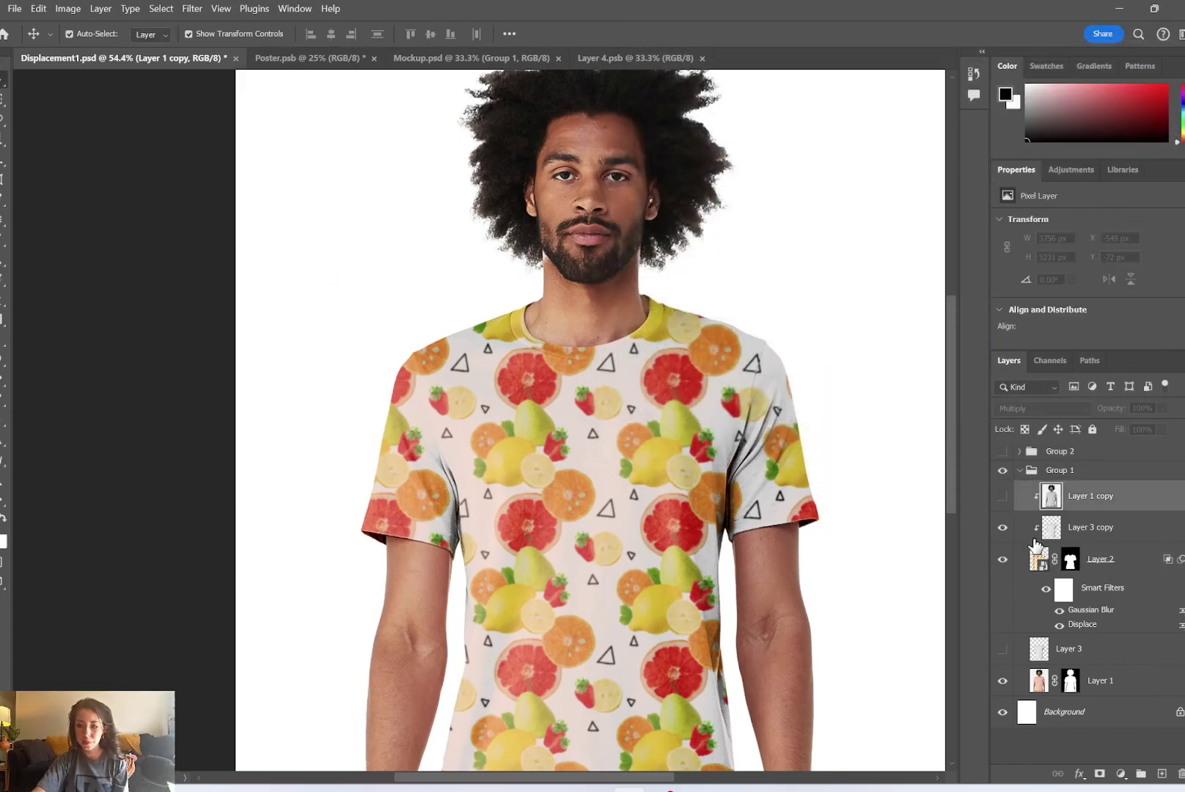
{"action": "left_click", "coordinate": [1001, 498]}
{"action": "left_click", "coordinate": [1002, 499]}
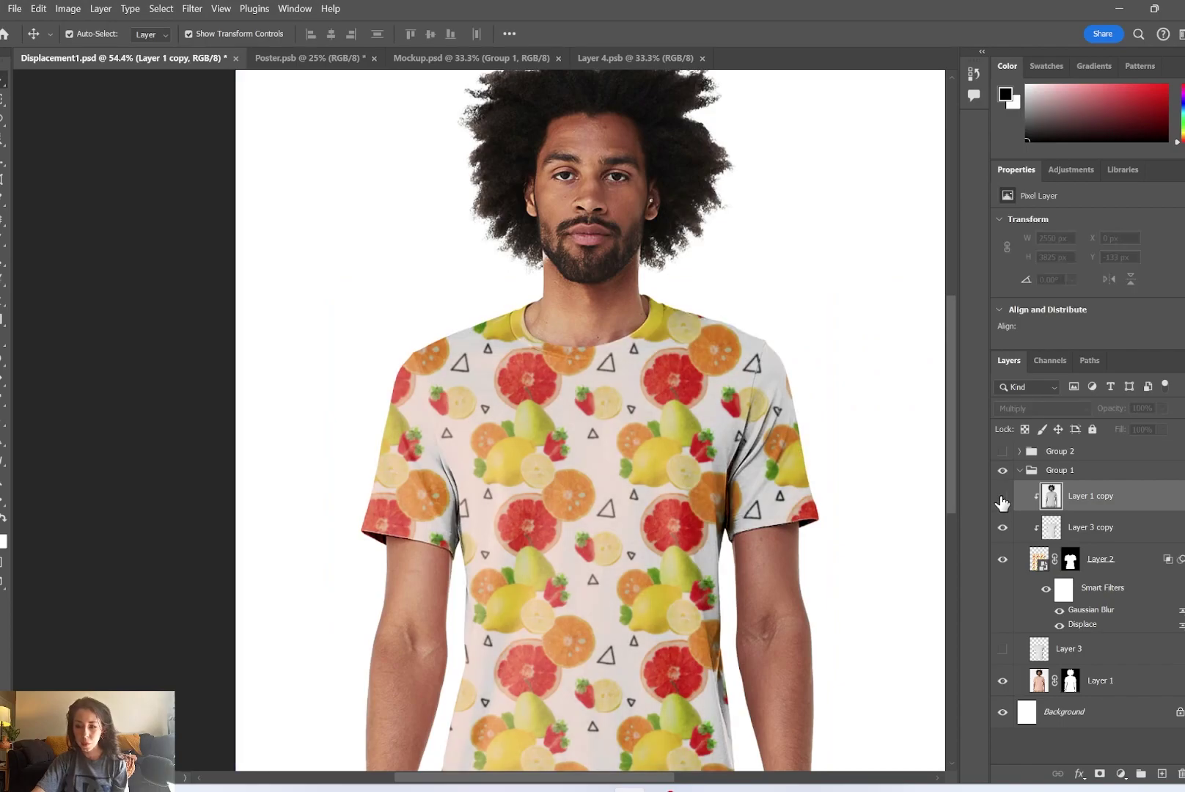
Collapse the Group 1 folder, show and expand Group 2 with the woman's photo, and make its Shirt layer active
{"action": "left_click", "coordinate": [1020, 471]}
{"action": "left_click", "coordinate": [1002, 451]}
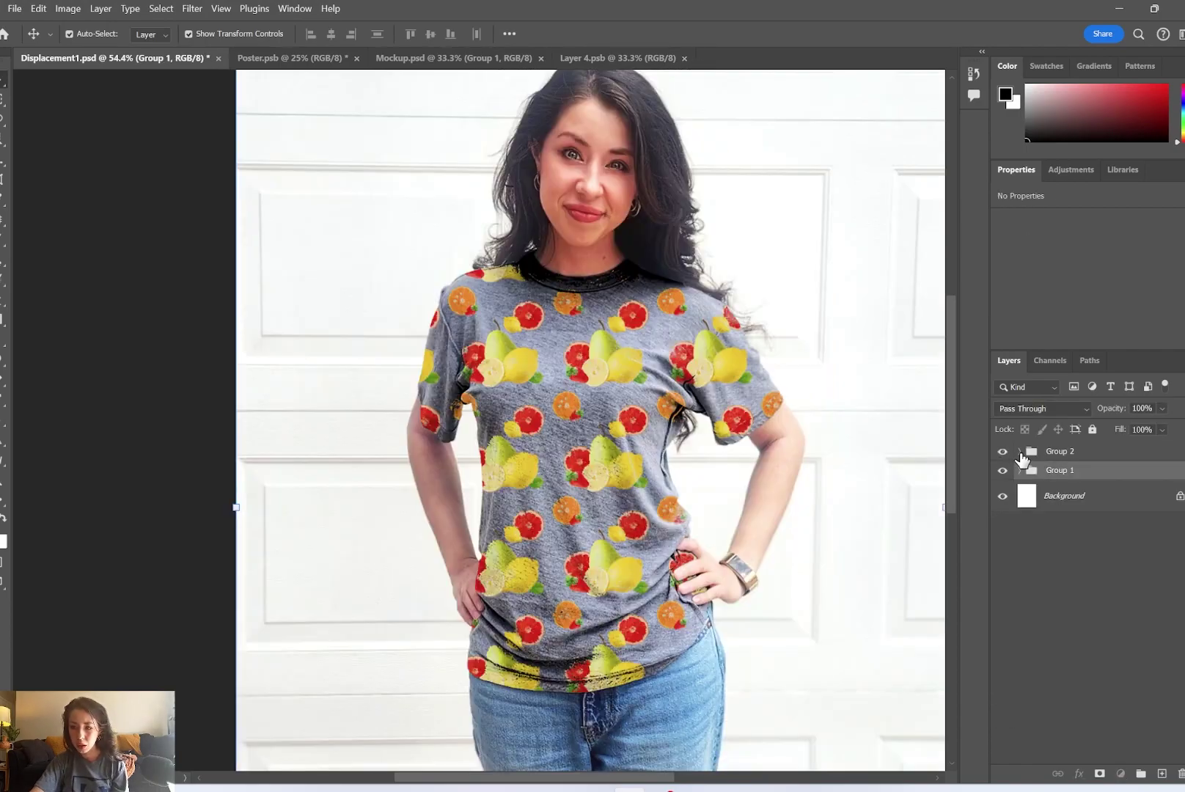
{"action": "left_click", "coordinate": [1019, 452]}
{"action": "left_click", "coordinate": [1100, 485]}
{"action": "left_click", "coordinate": [1148, 516]}
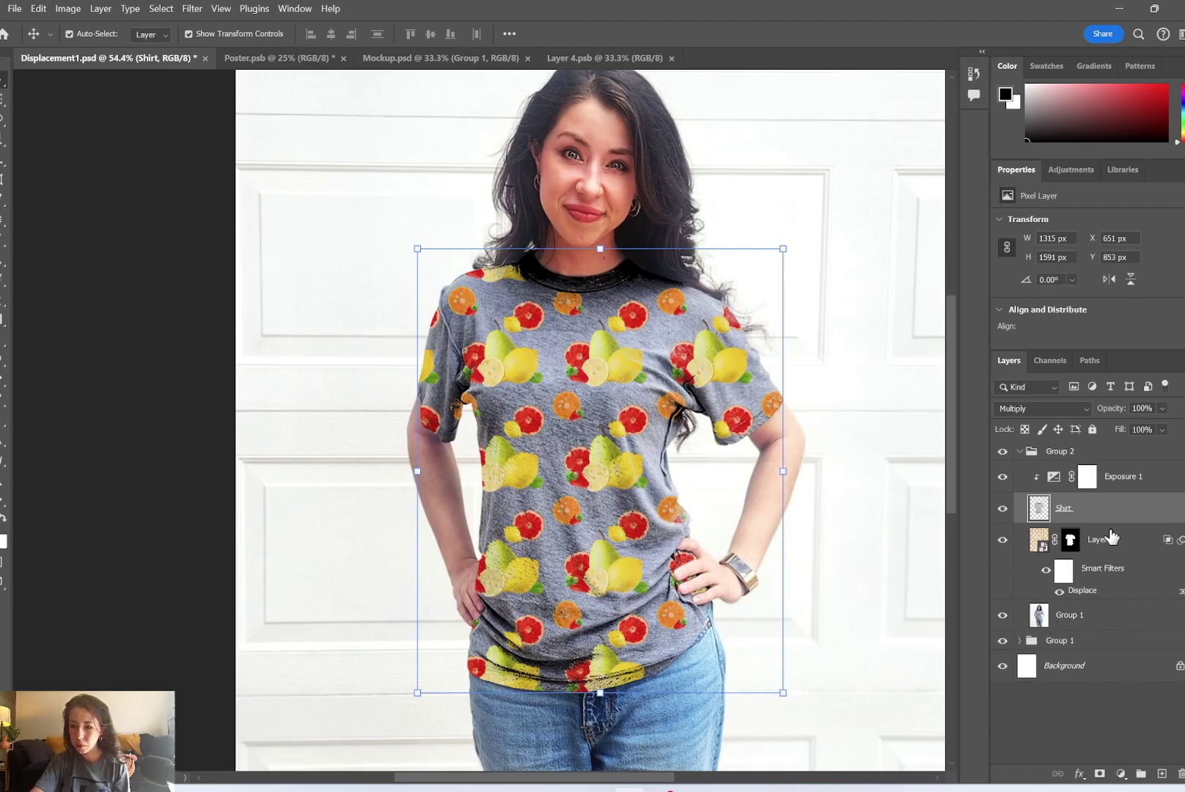
Hide the Shirt layer and load its outline as a selection
{"action": "left_click", "coordinate": [1039, 508], "text": "ctrl"}
{"action": "left_click", "coordinate": [1001, 510]}
{"action": "key", "text": "ctrl+d"}
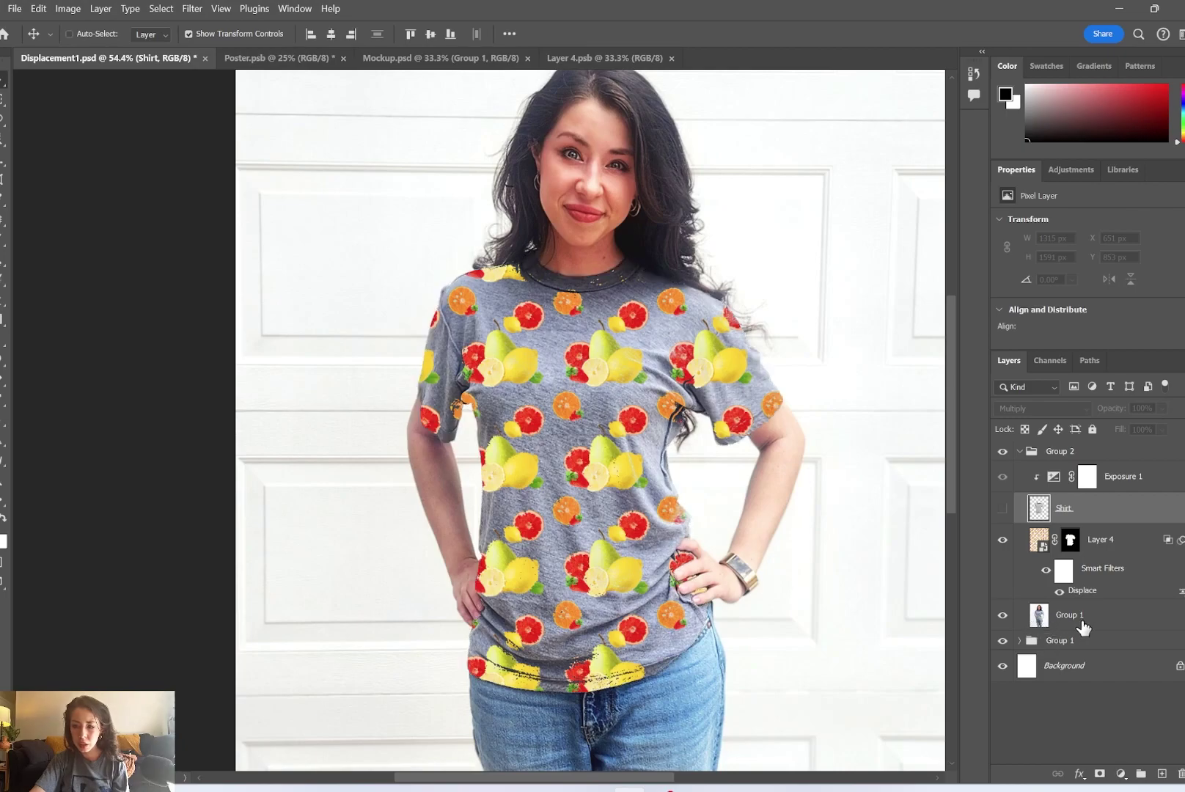
{"action": "left_click", "coordinate": [1040, 510], "text": "ctrl"}
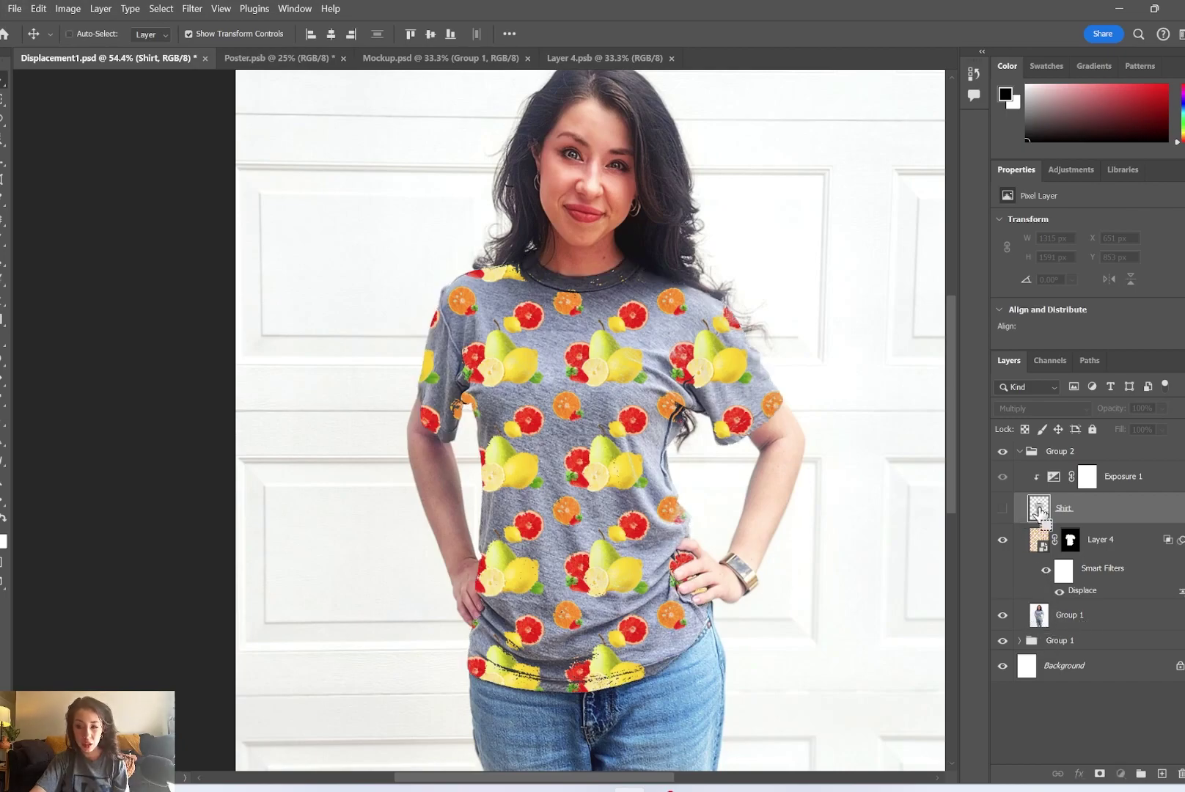
{"action": "left_click", "coordinate": [1082, 623], "text": "ctrl"}
{"action": "key", "text": "ctrl+j"}
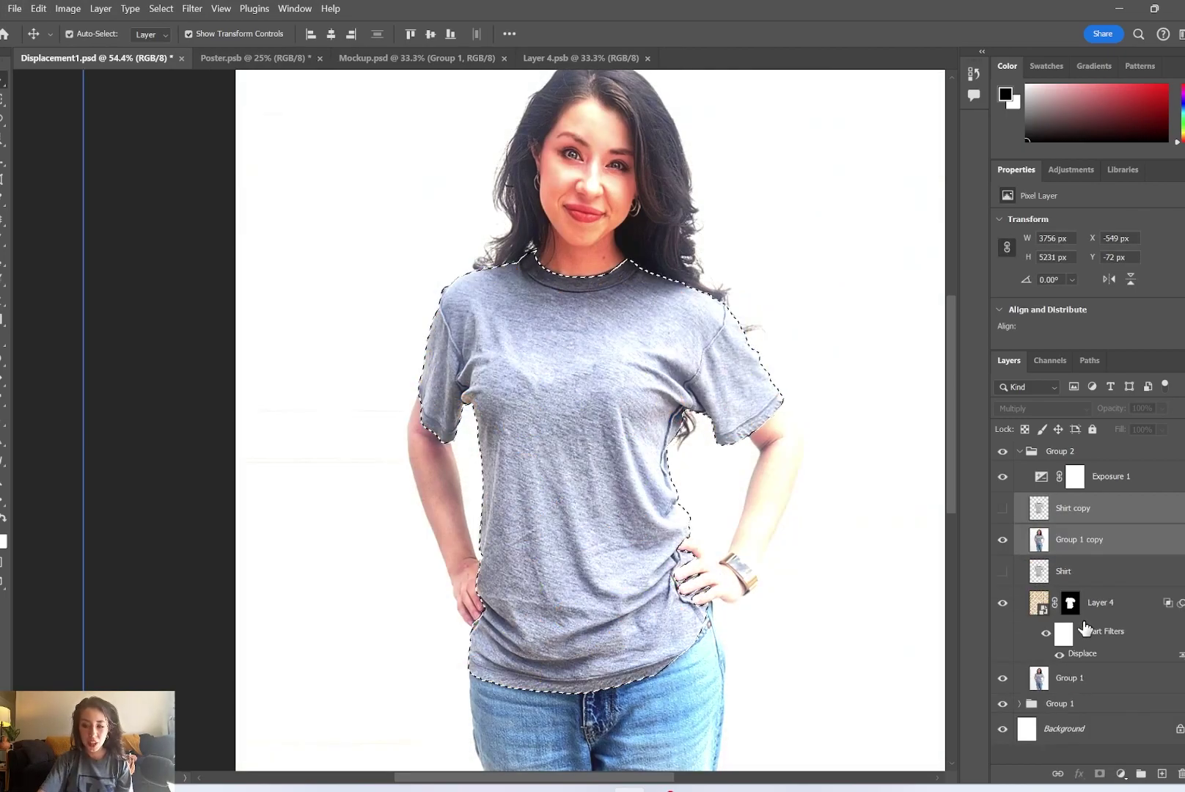
{"action": "key", "text": "ctrl+z"}
Copy the selected shirt area of the woman's photo to a new layer and place it directly above Layer 4
{"action": "left_click", "coordinate": [1095, 623]}
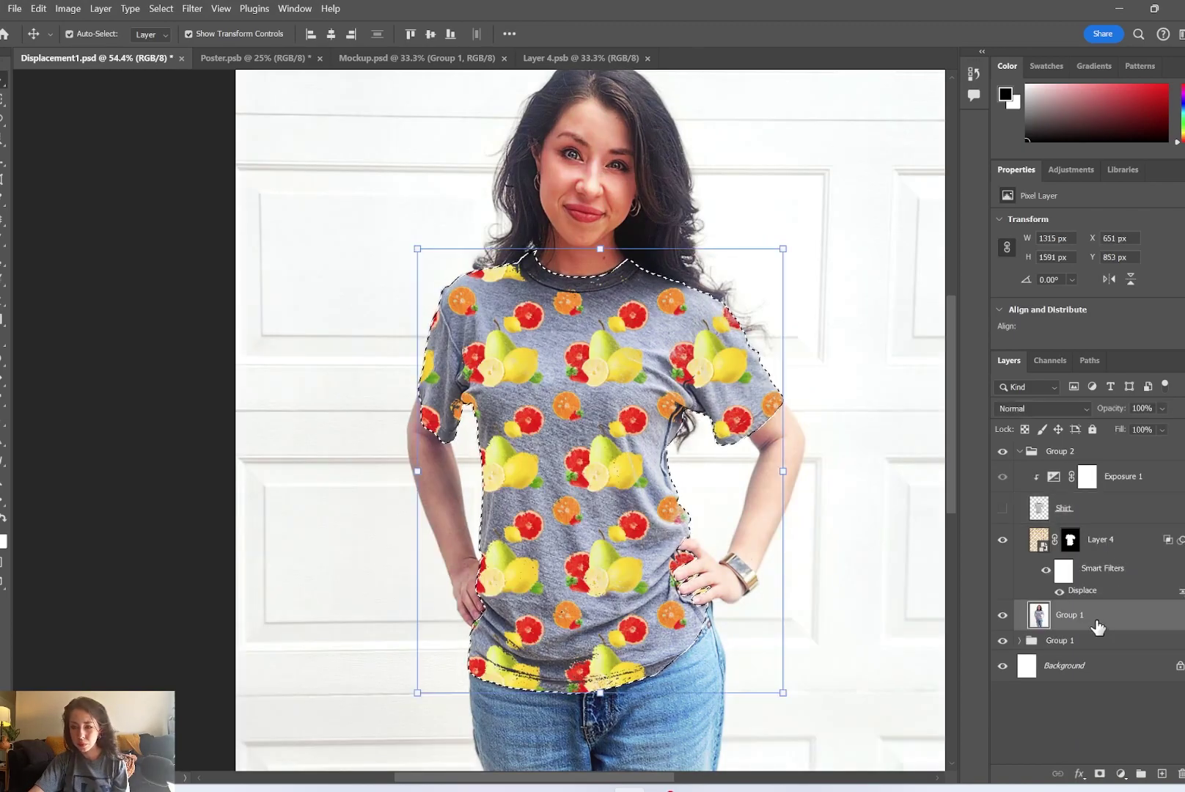
{"action": "key", "text": "ctrl+j"}
{"action": "left_click_drag", "start_coordinate": [1100, 619], "coordinate": [1107, 523]}
Set the copied shirt layer to Multiply at 28% opacity and show the Shirt layer again
{"action": "left_click", "coordinate": [1068, 411]}
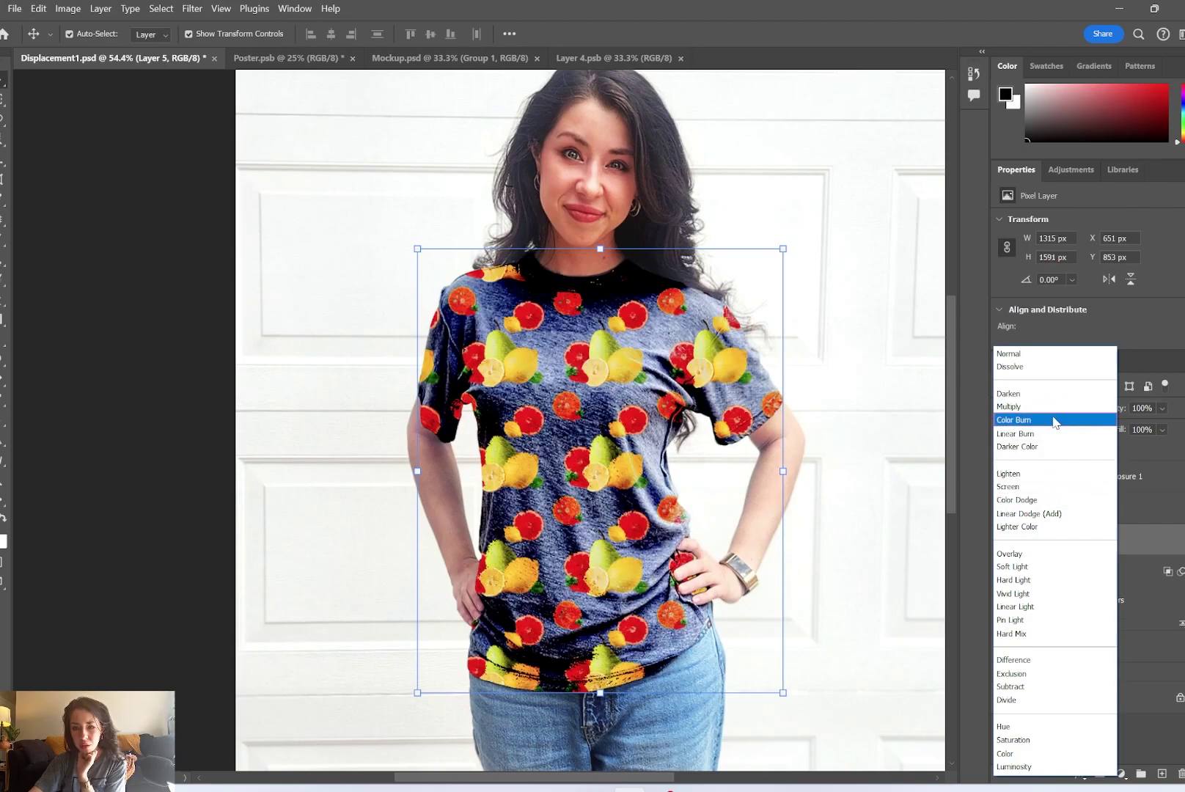
{"action": "left_click", "coordinate": [1014, 767]}
{"action": "left_click", "coordinate": [1111, 550]}
{"action": "left_click", "coordinate": [1003, 508]}
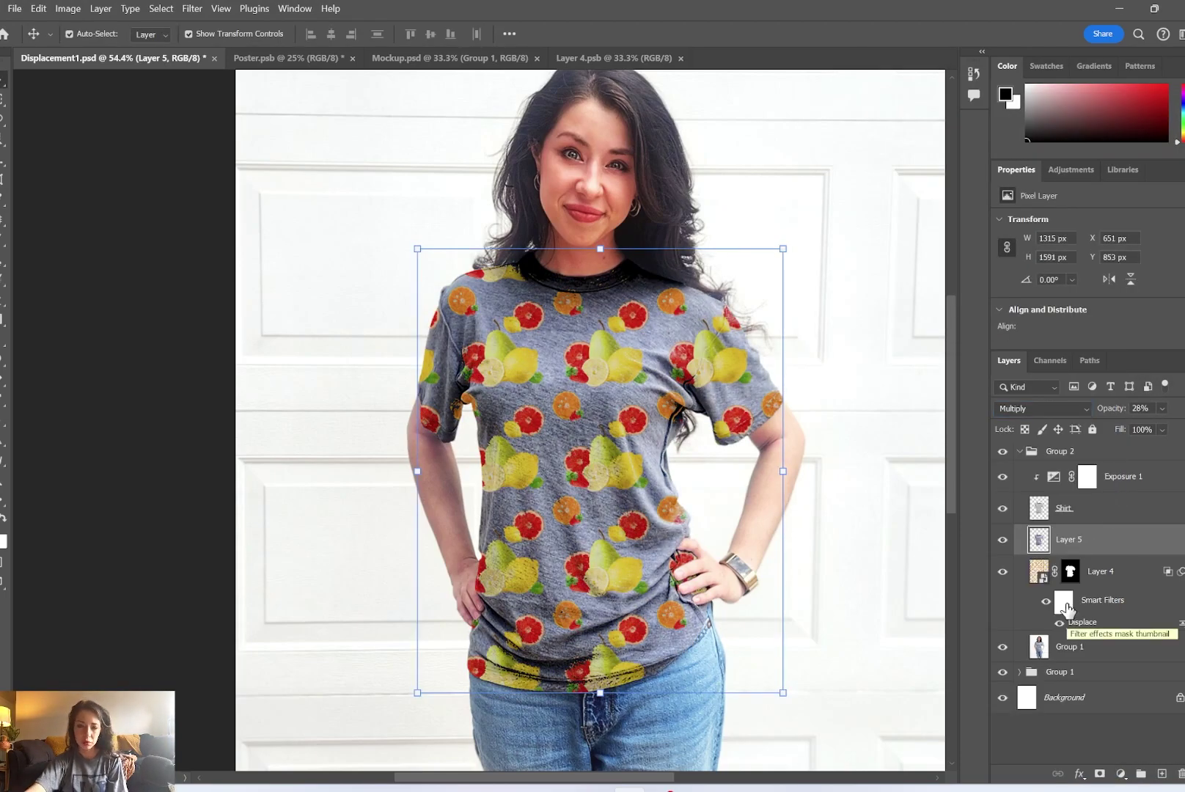
Open Layer 4's smart object and draw a white rounded triangle pointing down, about 1639 by 850 px, over the fruit pattern
{"action": "scroll", "coordinate": [674, 563], "scroll_direction": "down", "scroll_amount": 1}
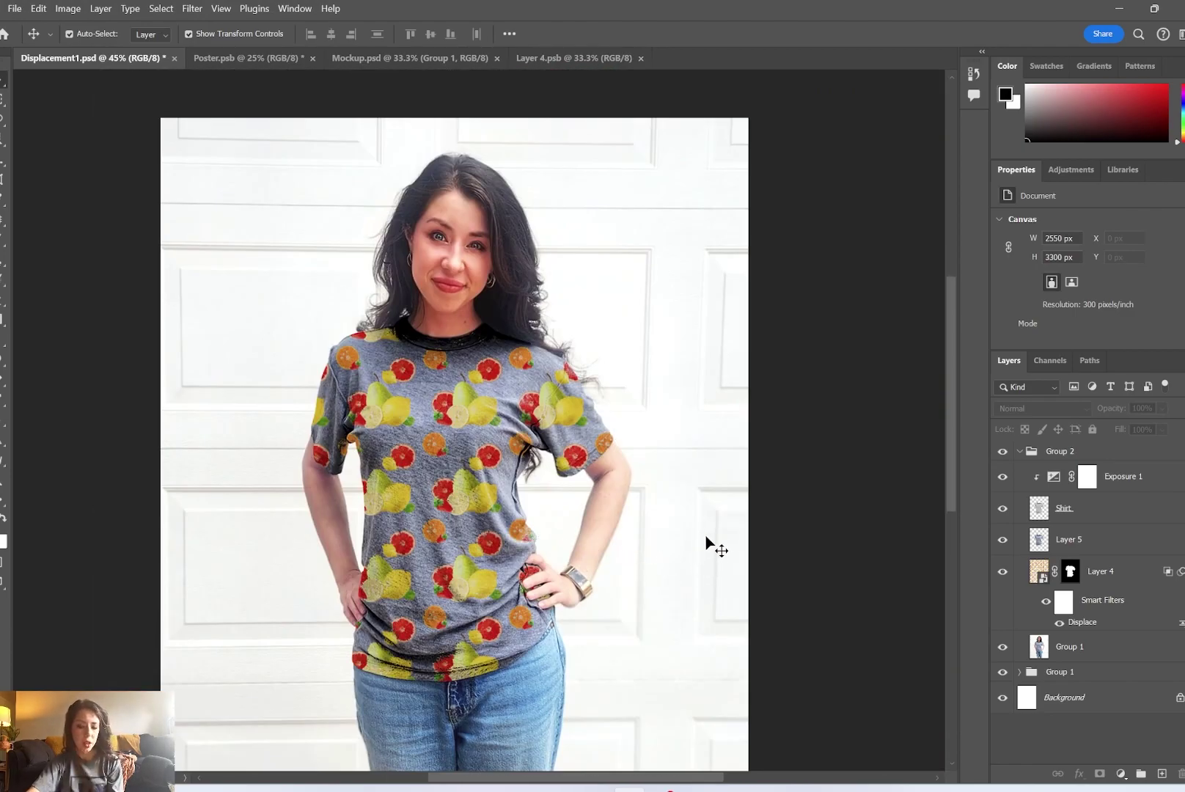
{"action": "scroll", "coordinate": [699, 507], "scroll_direction": "down", "scroll_amount": 1}
{"action": "left_click_drag", "start_coordinate": [651, 577], "coordinate": [655, 486]}
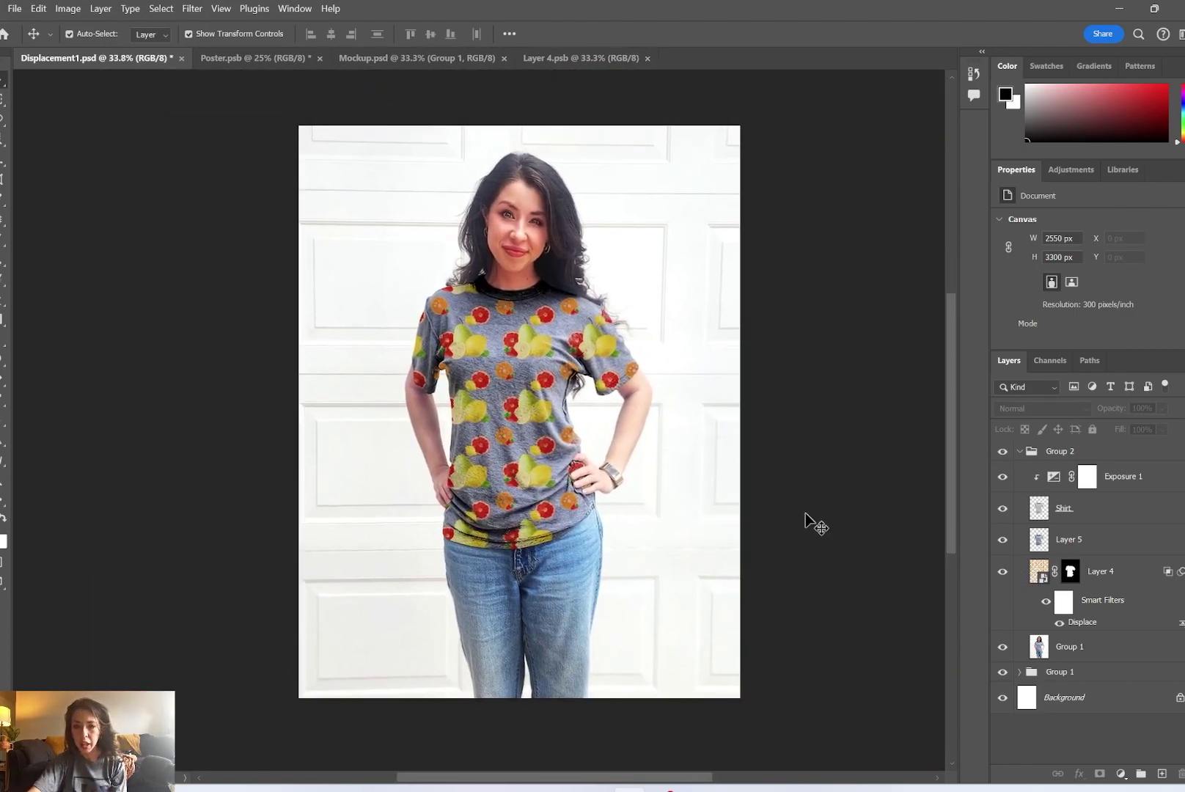
{"action": "double_click", "coordinate": [1037, 577]}
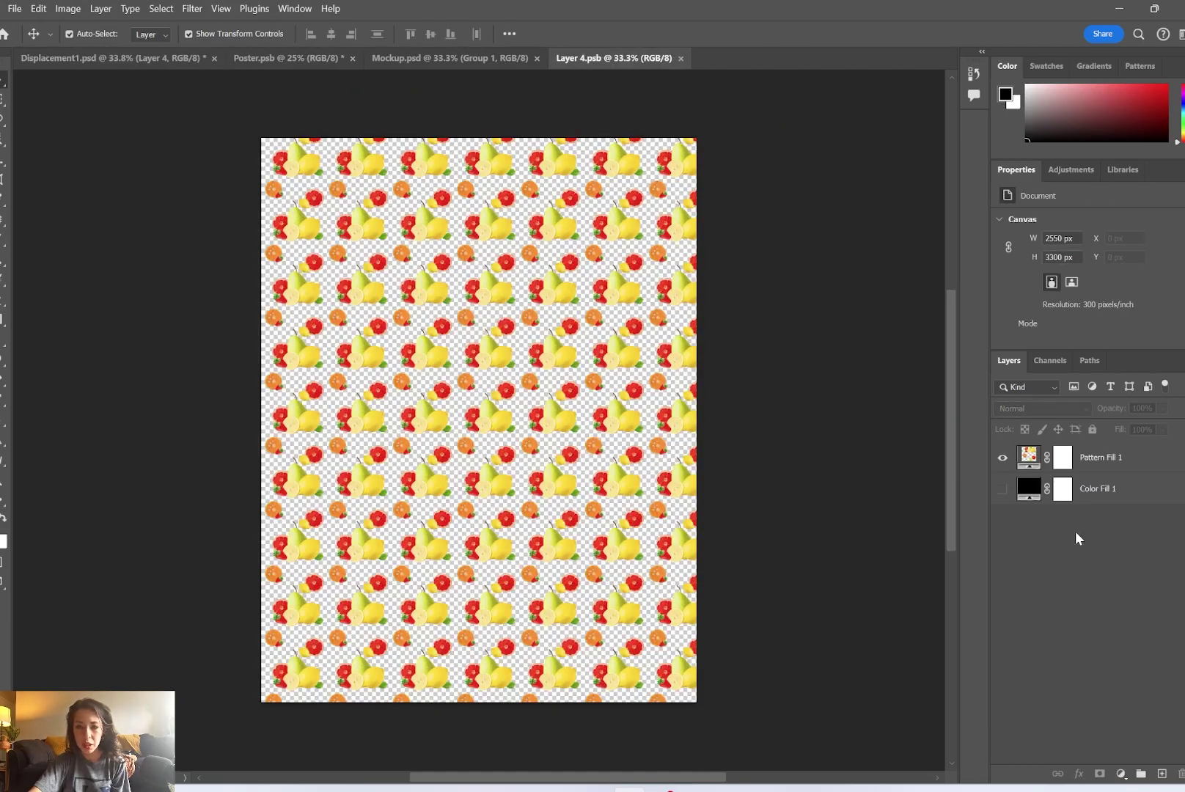
{"action": "left_click", "coordinate": [1136, 458]}
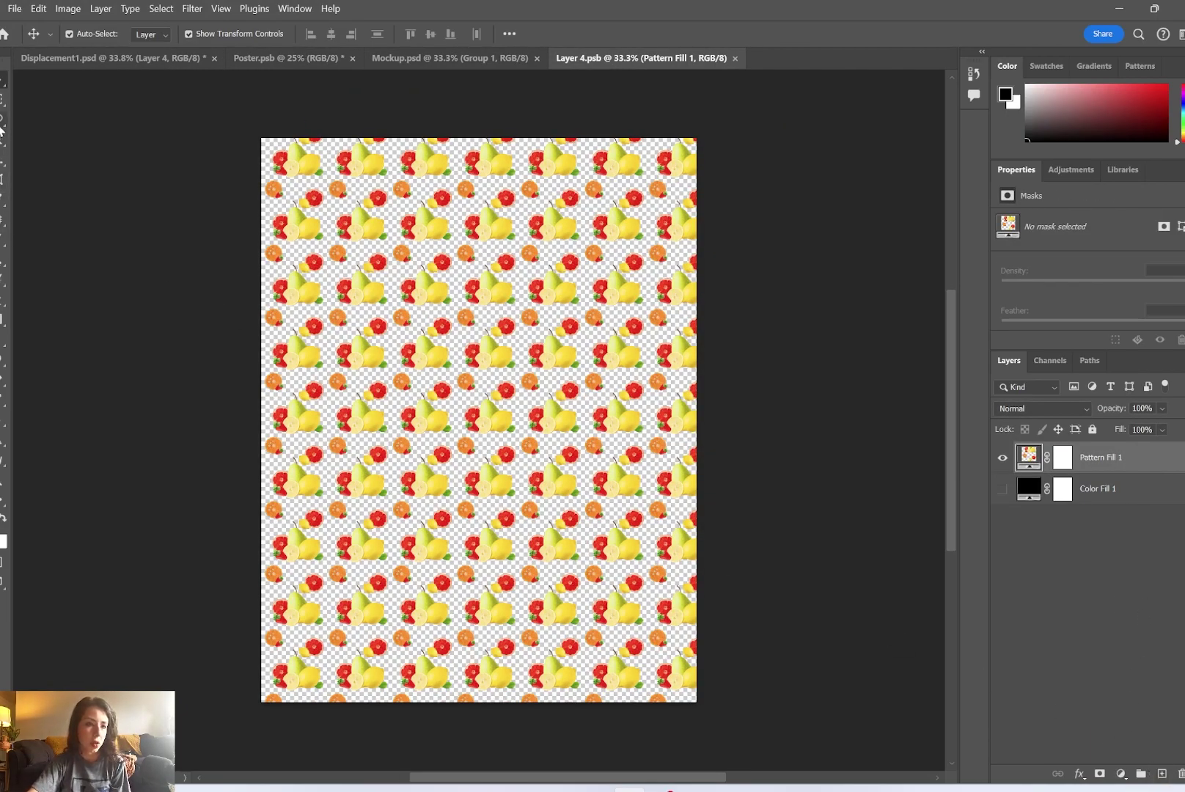
{"action": "mouse_move", "coordinate": [525, 384]}
{"action": "left_mouse_down"}
{"action": "mouse_move", "coordinate": [542, 396]}
{"action": "mouse_move", "coordinate": [635, 622]}
{"action": "left_mouse_up"}
{"action": "left_click_drag", "start_coordinate": [521, 528], "coordinate": [521, 333]}
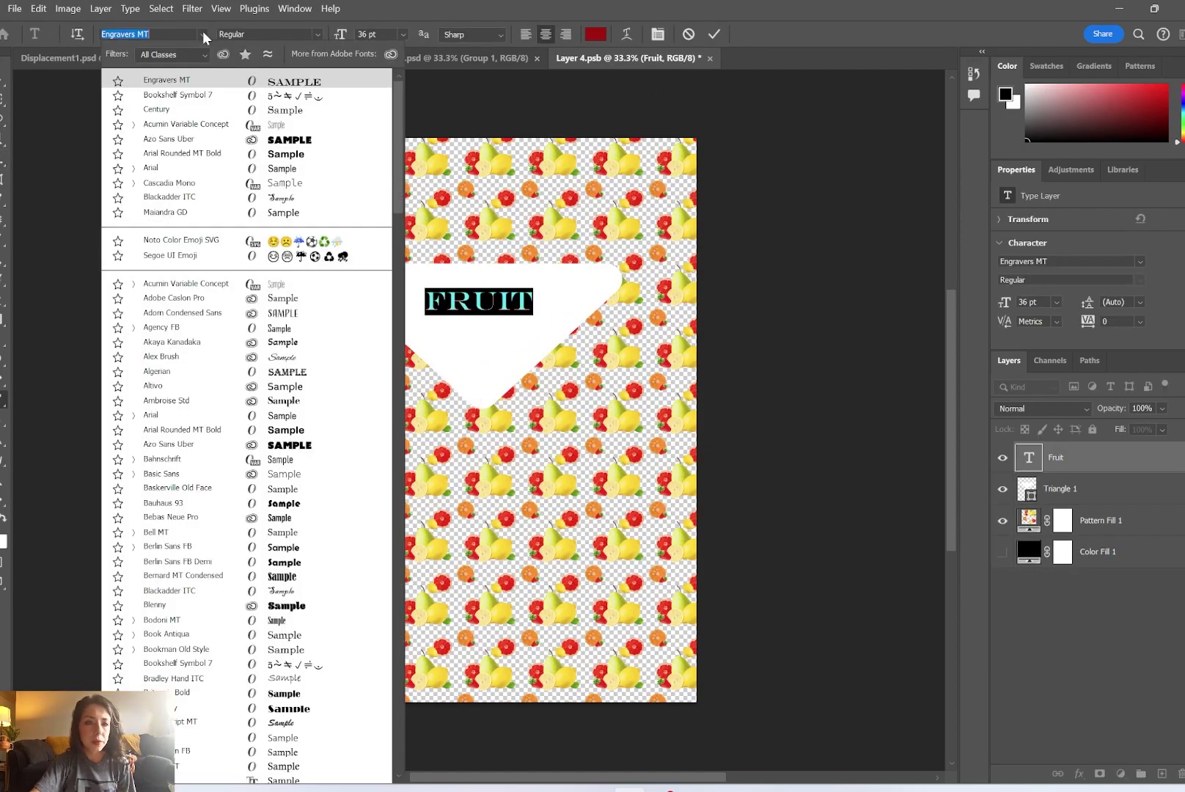
Choose the Blenny font for the "Fruit" text on the white triangle
{"action": "scroll", "coordinate": [309, 225], "scroll_direction": "down", "scroll_amount": 10}
{"action": "scroll", "coordinate": [309, 225], "scroll_direction": "up", "scroll_amount": 10}
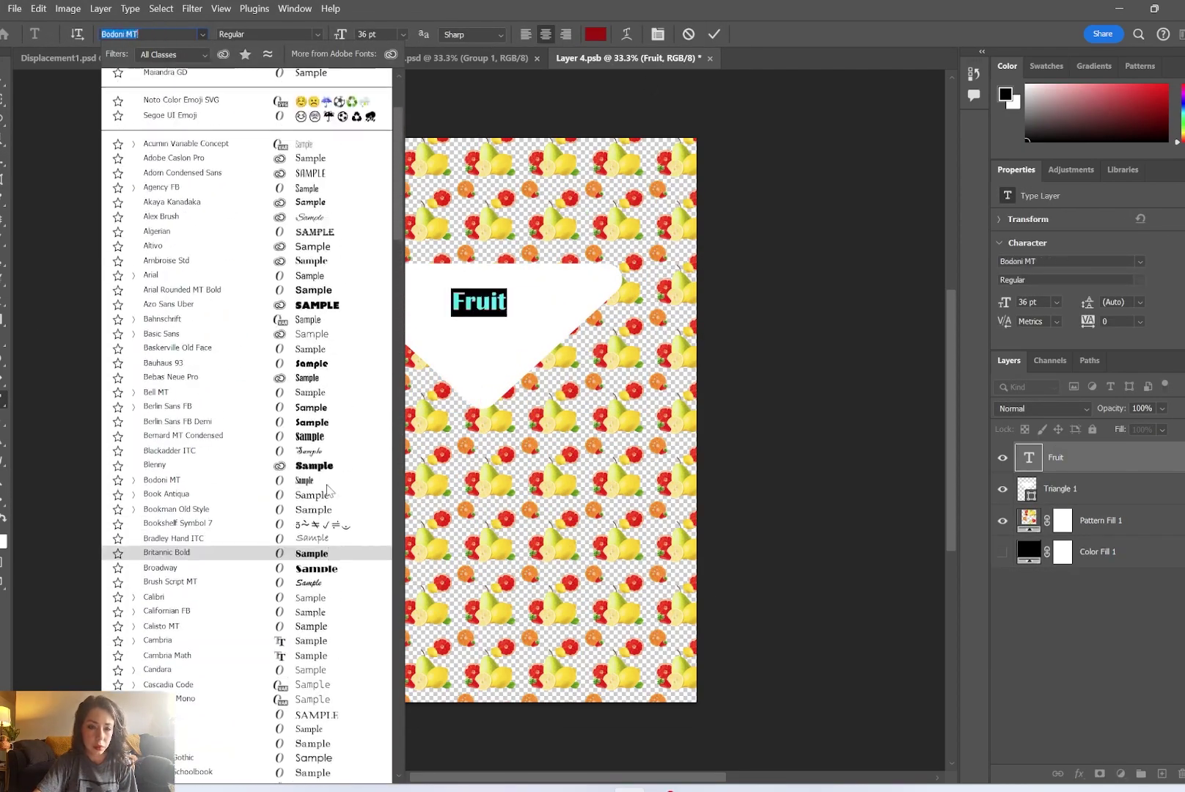
{"action": "key", "text": "Escape"}
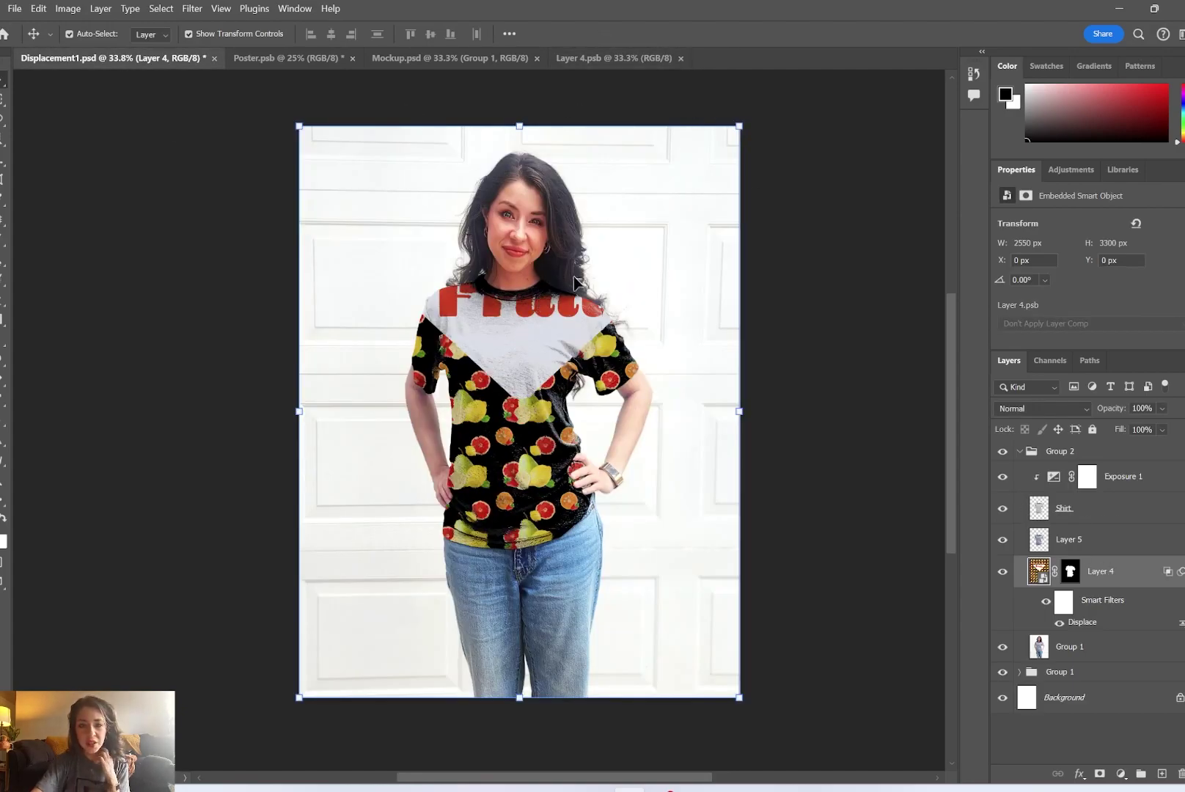
Select the Fruit and Triangle 1 layers in Layer 4.psb and tile the documents 2-up Vertical with Displacement1.psd beside it
{"action": "left_click", "coordinate": [576, 60]}
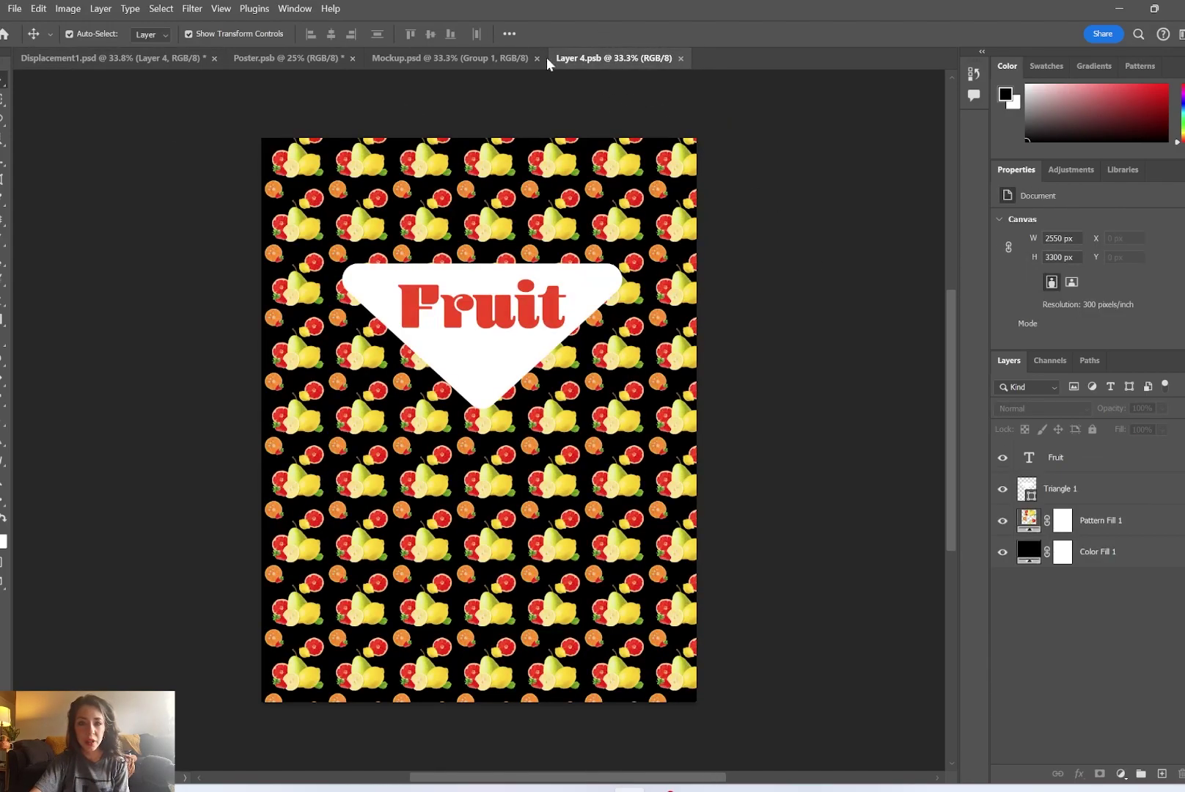
{"action": "left_click", "coordinate": [1138, 499]}
{"action": "left_click", "coordinate": [1122, 459], "text": "shift"}
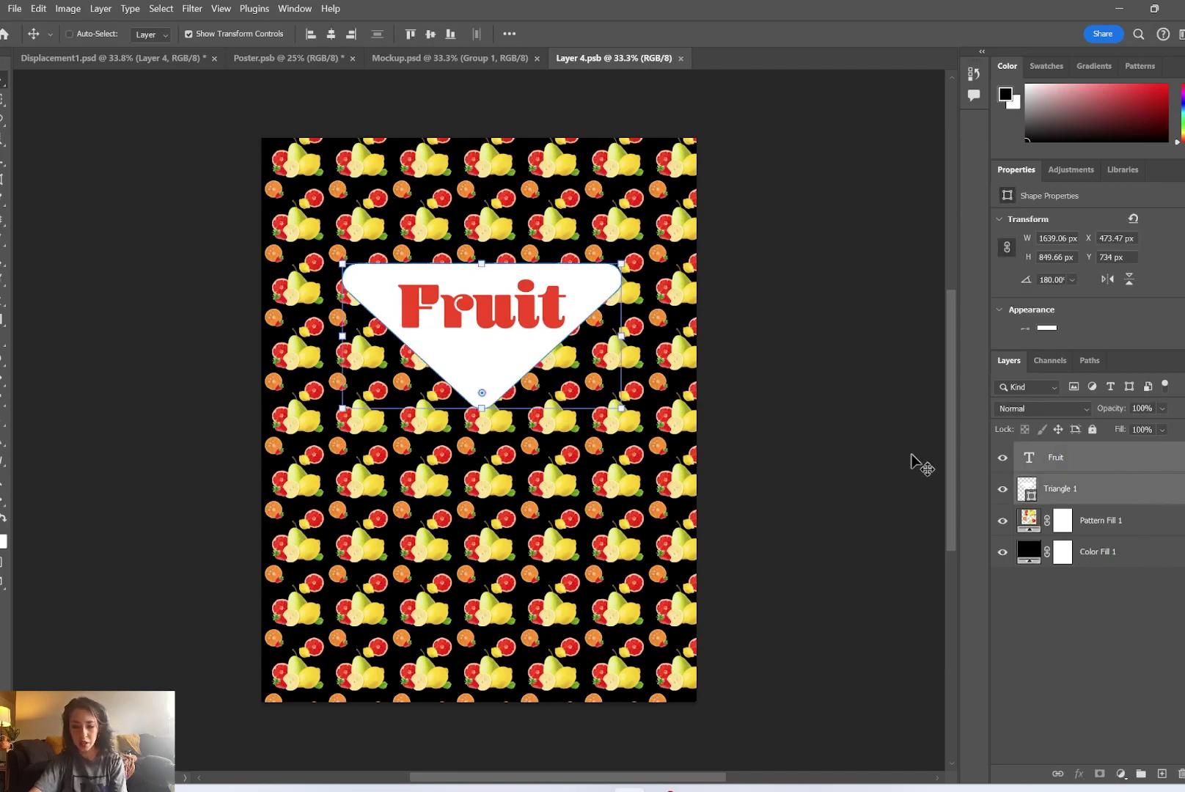
{"action": "key", "text": "ctrl+t"}
{"action": "left_click", "coordinate": [294, 9]}
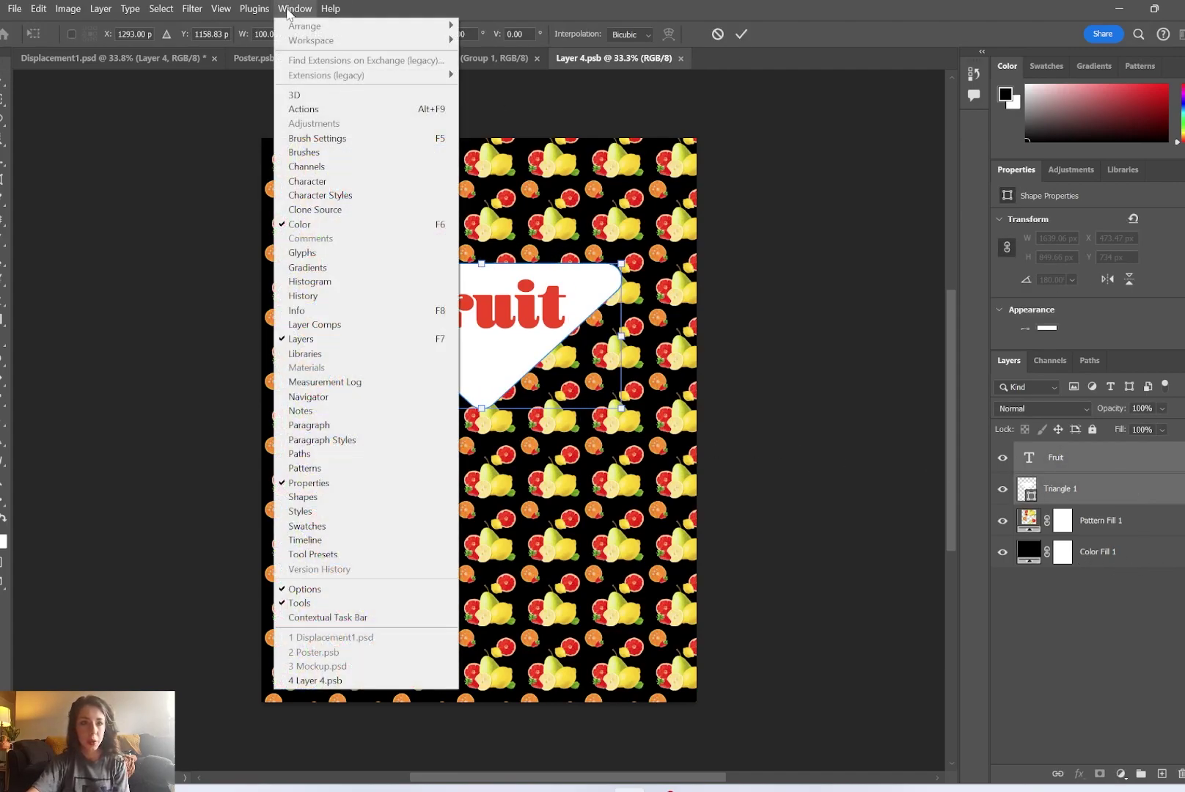
{"action": "left_click", "coordinate": [311, 11]}
{"action": "left_click", "coordinate": [741, 34]}
{"action": "left_click", "coordinate": [294, 9]}
{"action": "mouse_move", "coordinate": [299, 27]}
{"action": "left_click", "coordinate": [498, 71]}
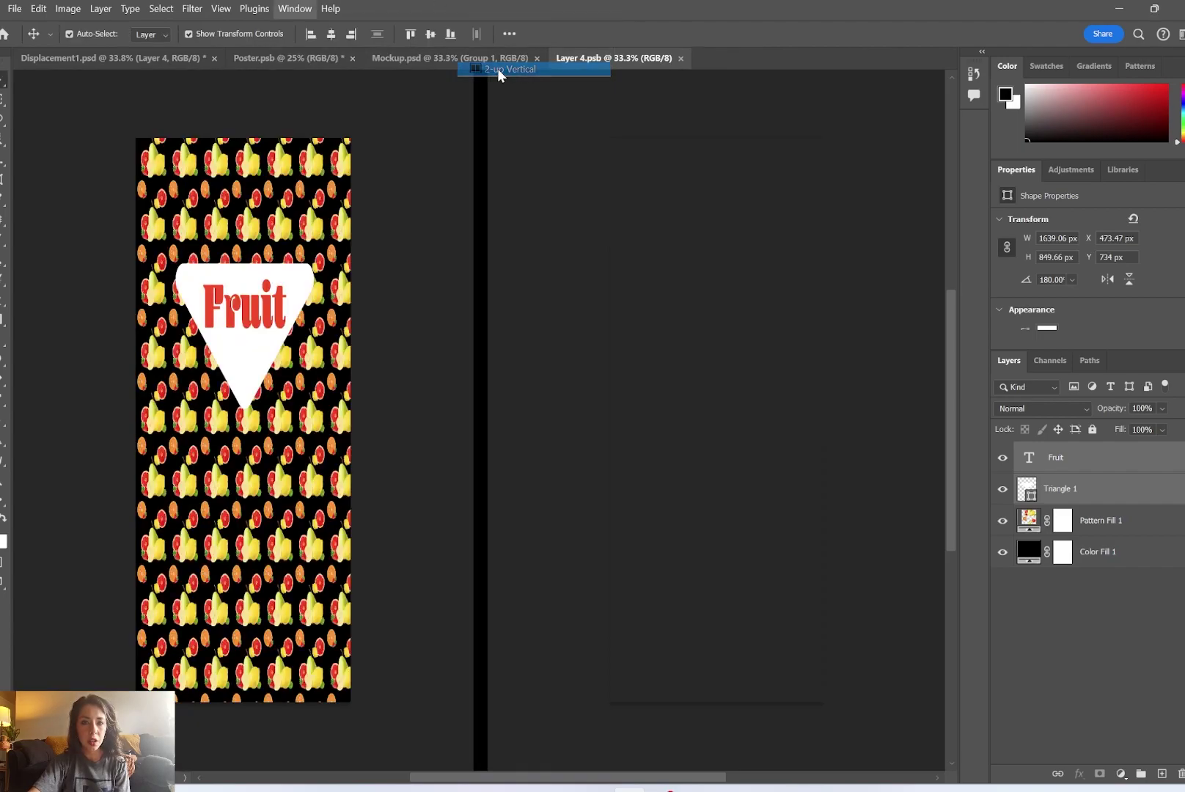
{"action": "left_click_drag", "start_coordinate": [80, 58], "coordinate": [713, 53]}
Shrink the triangle and Fruit text to about 914 px wide, move them lower on the pattern, and save the smart object
{"action": "left_click", "coordinate": [371, 312]}
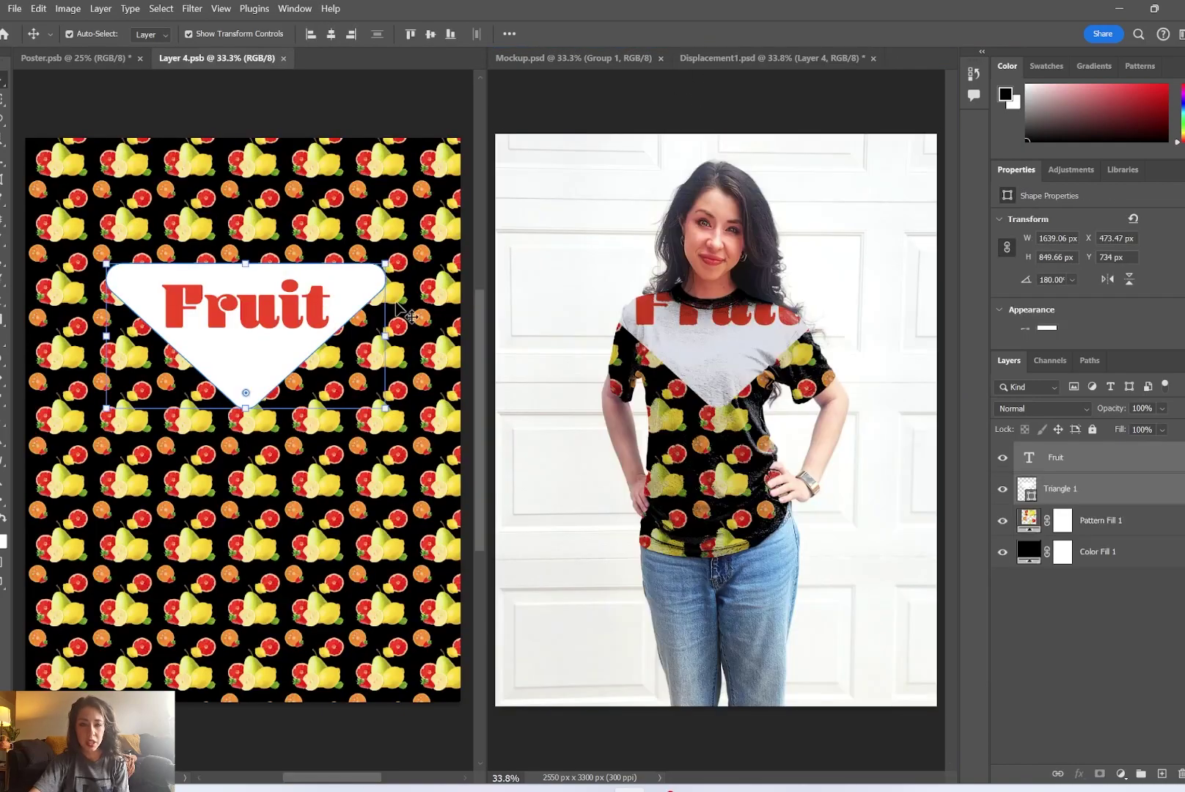
{"action": "left_click_drag", "start_coordinate": [333, 327], "coordinate": [249, 417]}
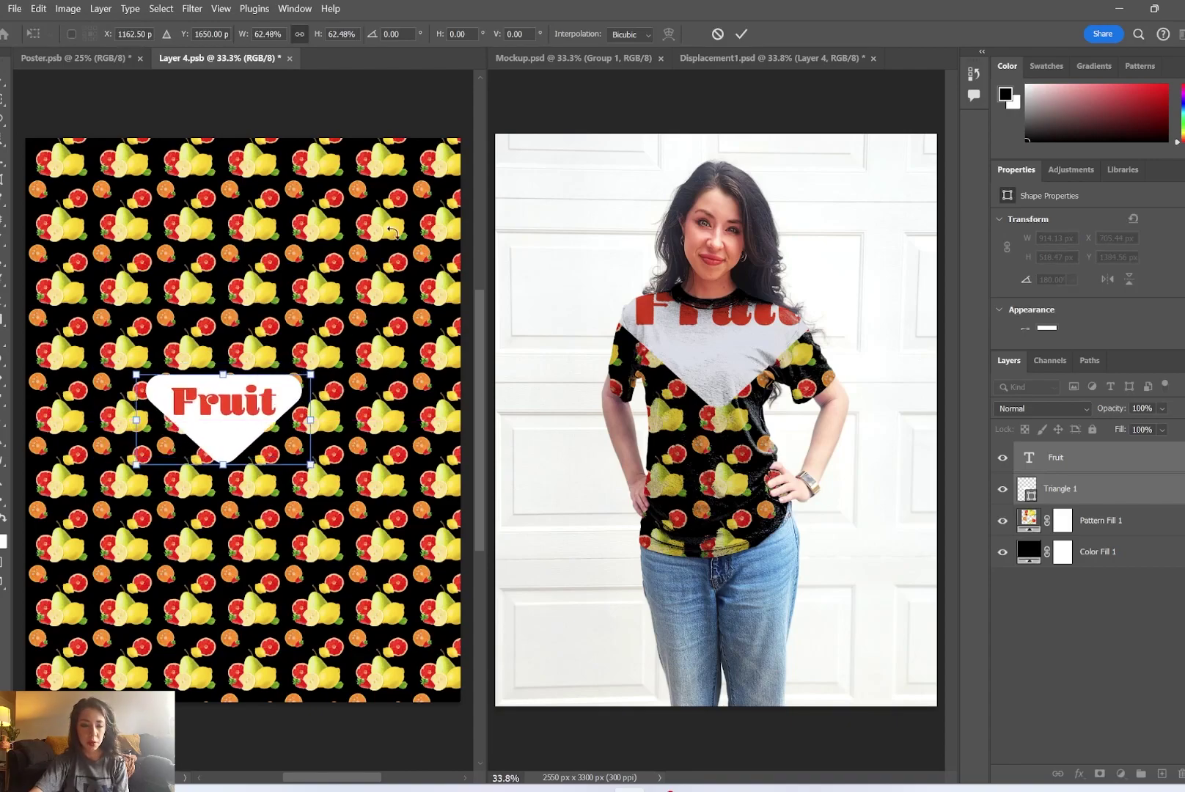
{"action": "left_click", "coordinate": [1149, 646]}
{"action": "key", "text": "ctrl+s"}
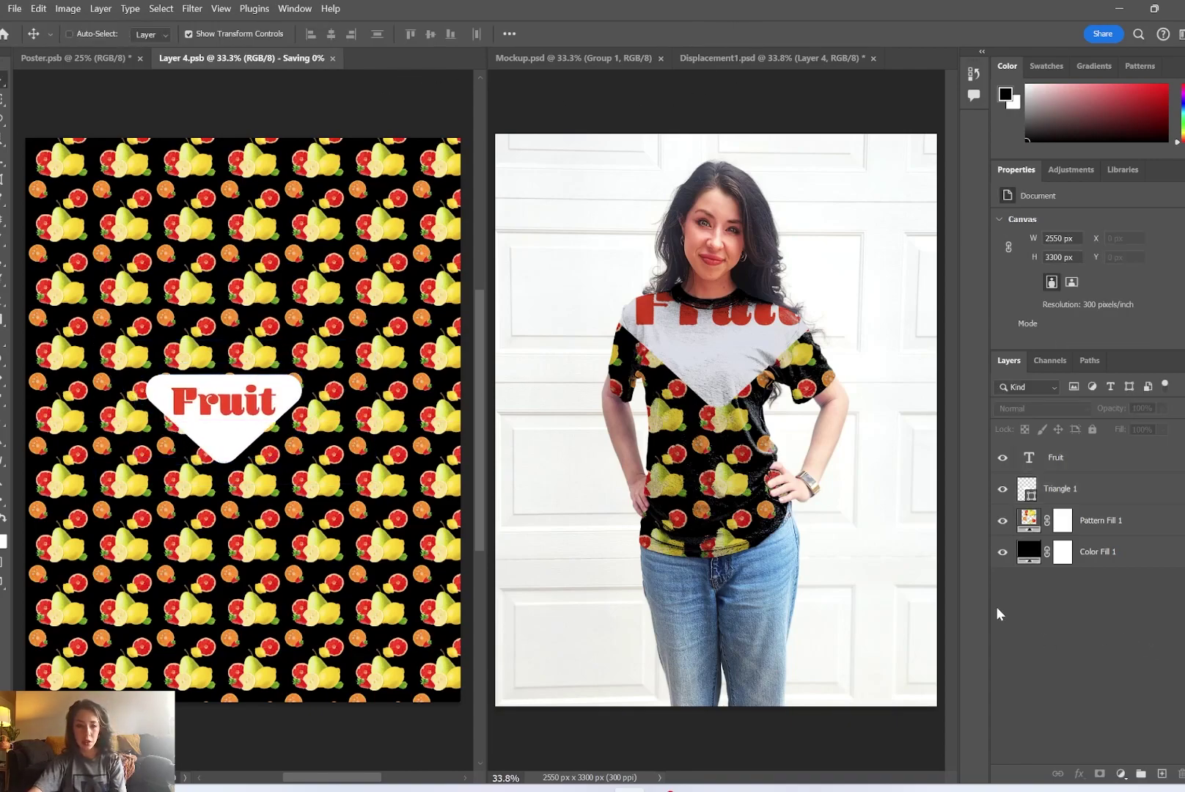
Reselect the Fruit and Triangle 1 layers, move them up to about X 818, Y 964 px, and save
{"action": "left_click_drag", "start_coordinate": [231, 402], "coordinate": [1034, 522]}
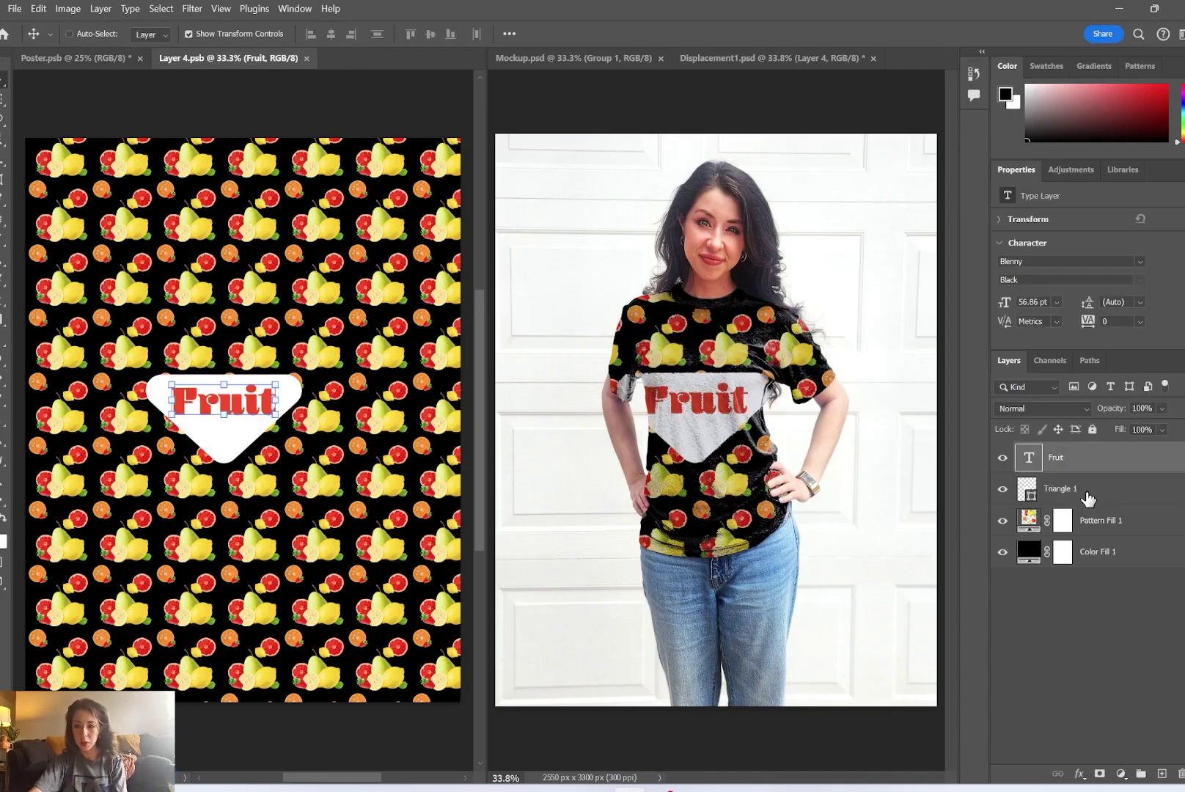
{"action": "left_click", "coordinate": [1078, 490], "text": "ctrl"}
{"action": "left_click_drag", "start_coordinate": [213, 426], "coordinate": [262, 342]}
{"action": "key", "text": "ctrl+s"}
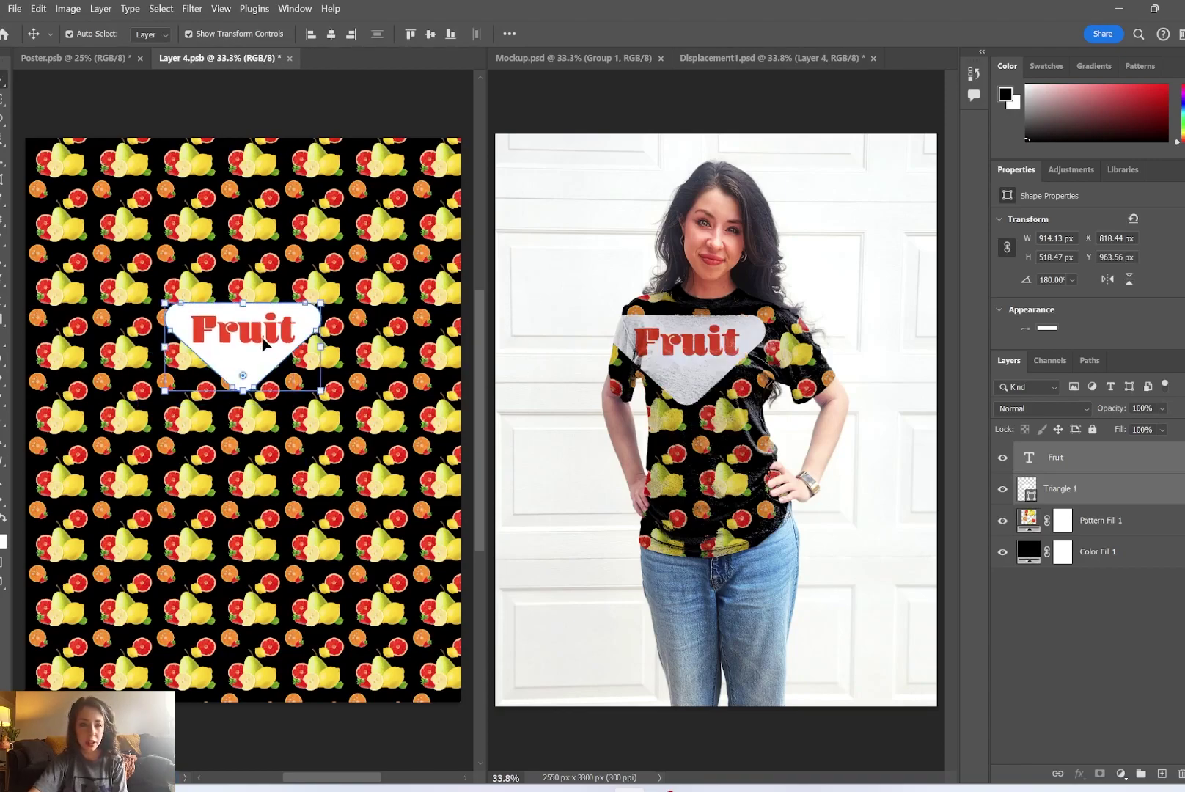
Shrink the Fruit badge to about 251 by 157 px, place it at about X 1275, Y 1160 px as a chest logo, and save
{"action": "left_click_drag", "start_coordinate": [322, 391], "coordinate": [294, 371]}
{"action": "key", "text": "Return"}
{"action": "key", "text": "ctrl+s"}
{"action": "left_click_drag", "start_coordinate": [233, 342], "coordinate": [254, 352]}
{"action": "key", "text": "ctrl+s"}
{"action": "left_click_drag", "start_coordinate": [310, 377], "coordinate": [222, 360]}
{"action": "key", "text": "Return"}
{"action": "key", "text": "ctrl+s"}
{"action": "key", "text": "ctrl+s"}
{"action": "left_click_drag", "start_coordinate": [188, 384], "coordinate": [267, 351]}
{"action": "key", "text": "Return"}
{"action": "key", "text": "ctrl+s"}
{"action": "key", "text": "ctrl+s"}
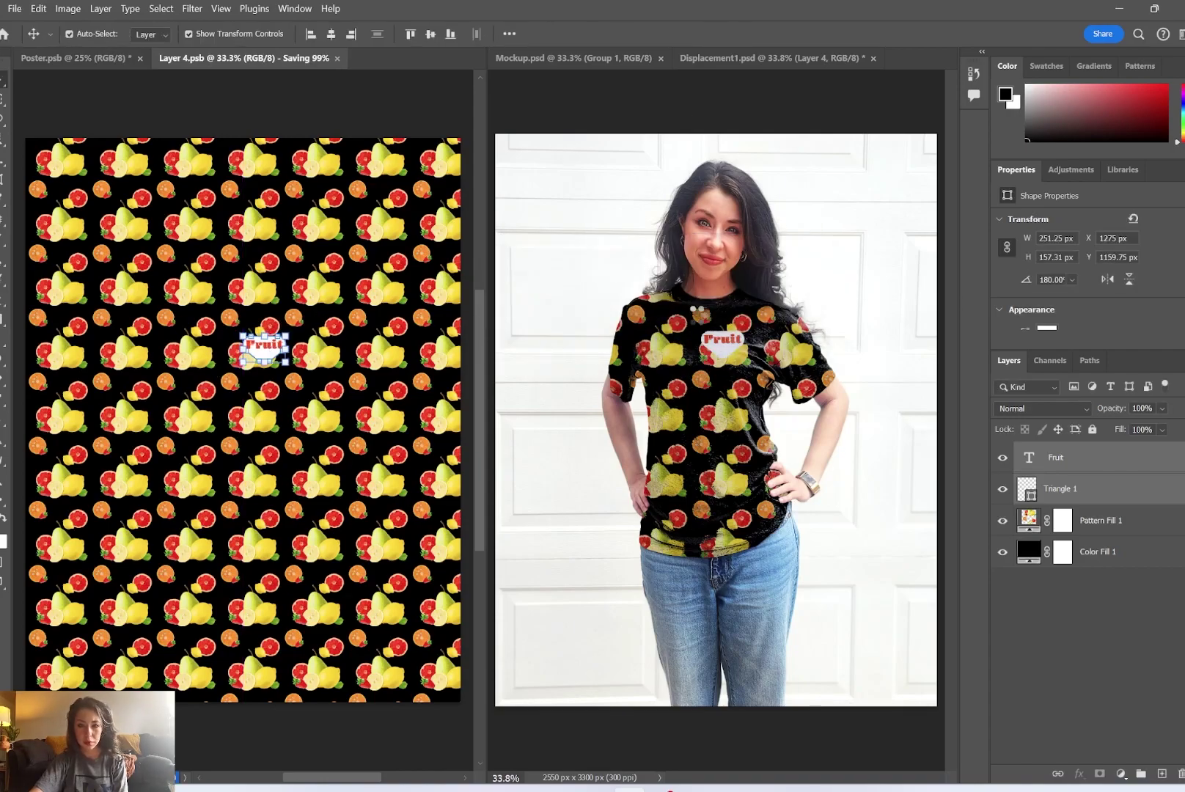
Deselect the badge layers and close Layer 4.psb, returning to the Displacement1.psd mockup
{"action": "left_click", "coordinate": [190, 104]}
{"action": "left_click", "coordinate": [684, 134]}
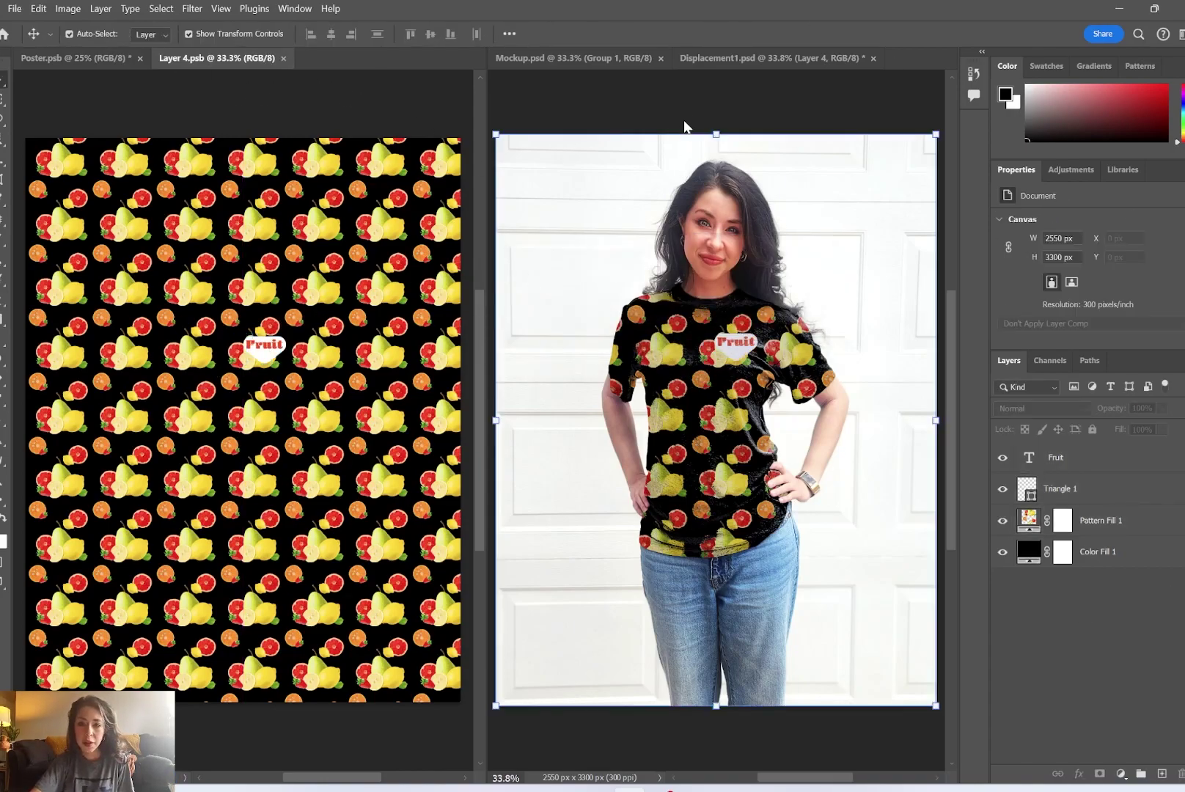
{"action": "left_click", "coordinate": [284, 58]}
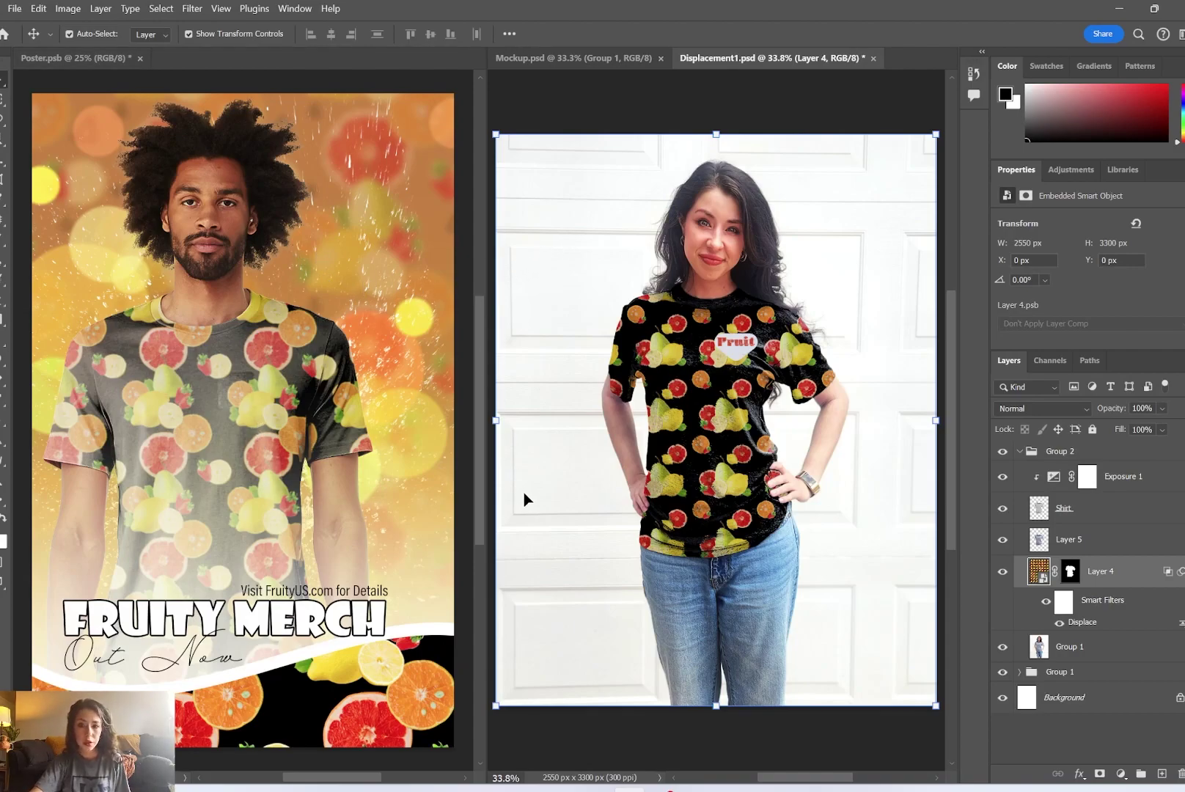
{"action": "left_click", "coordinate": [695, 647]}
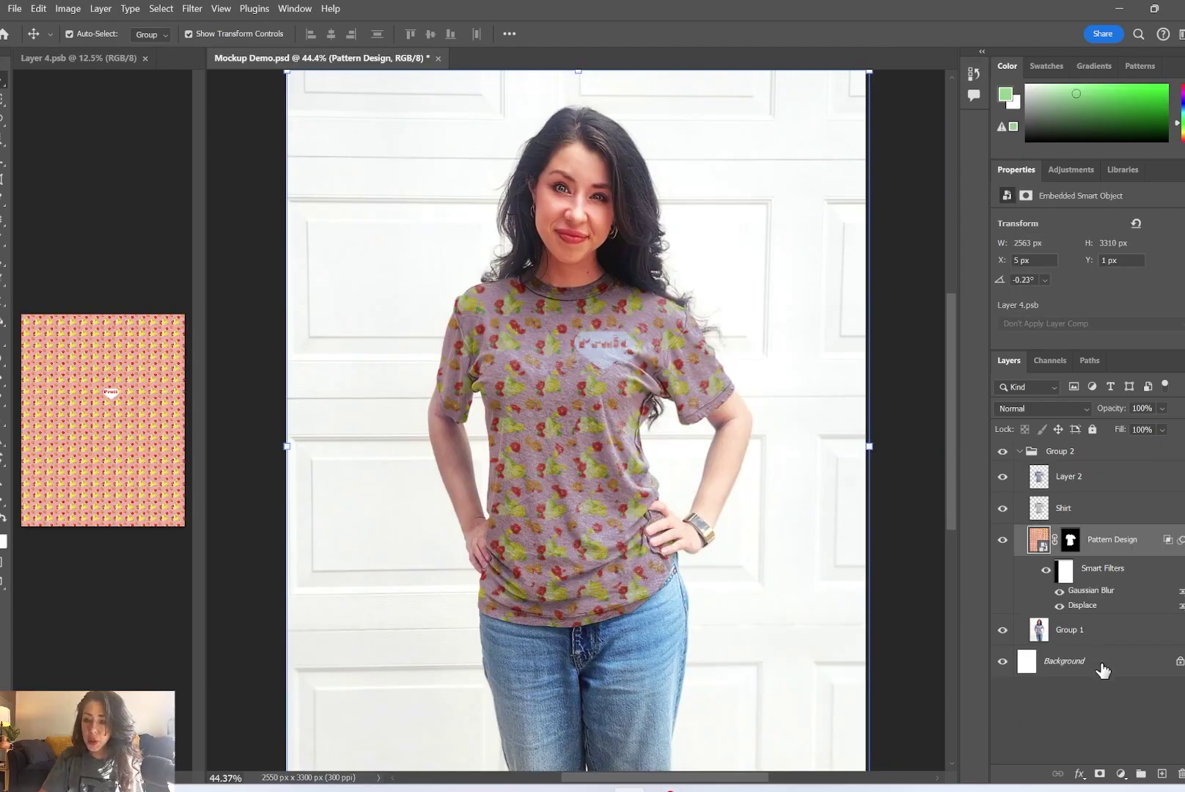
Select the woman in the Group 1 photo layer with the Object Selection tool and mask out the photo's background
{"action": "left_click", "coordinate": [1100, 664]}
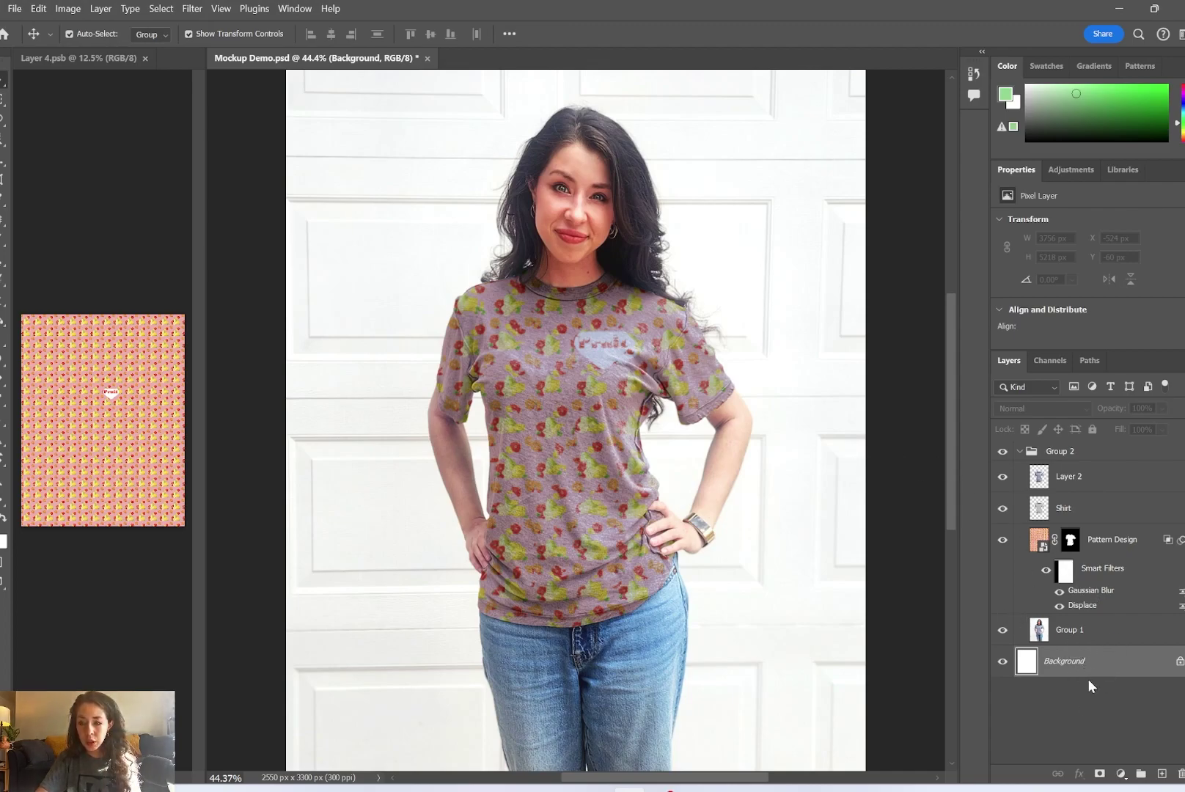
{"action": "left_click", "coordinate": [1076, 632]}
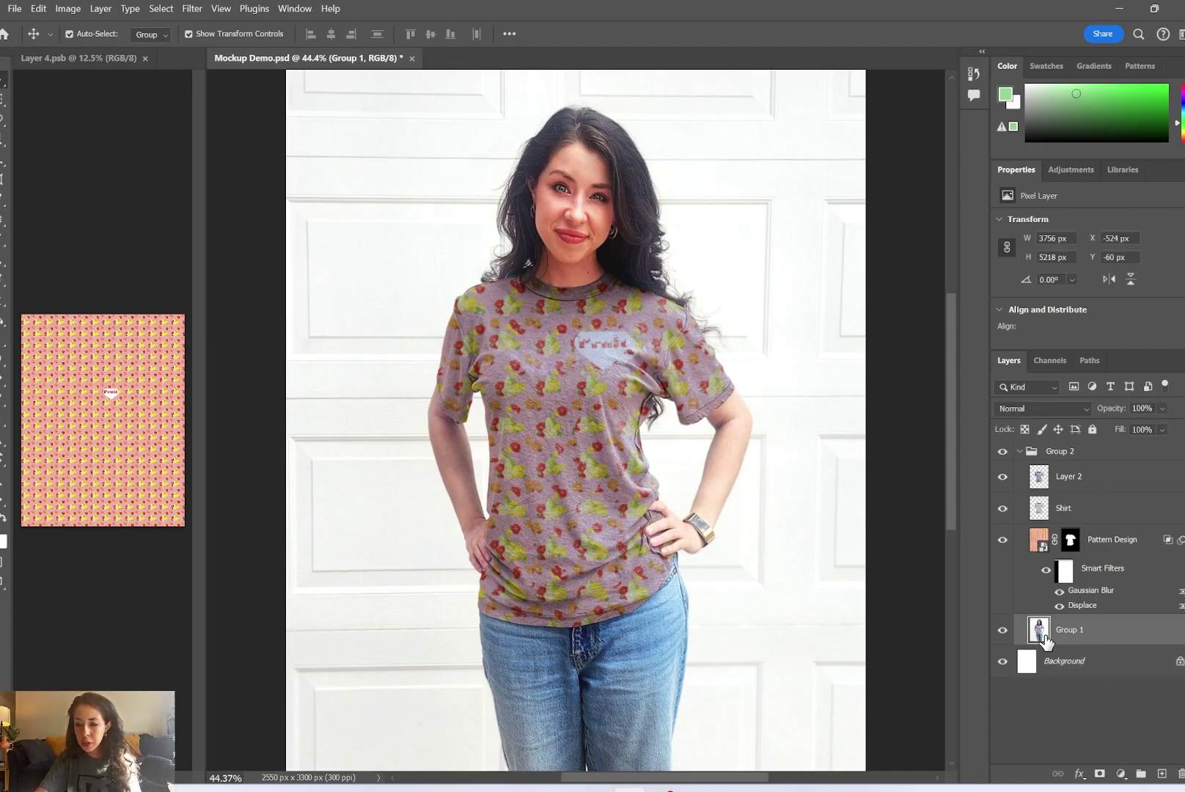
{"action": "left_click", "coordinate": [4, 139]}
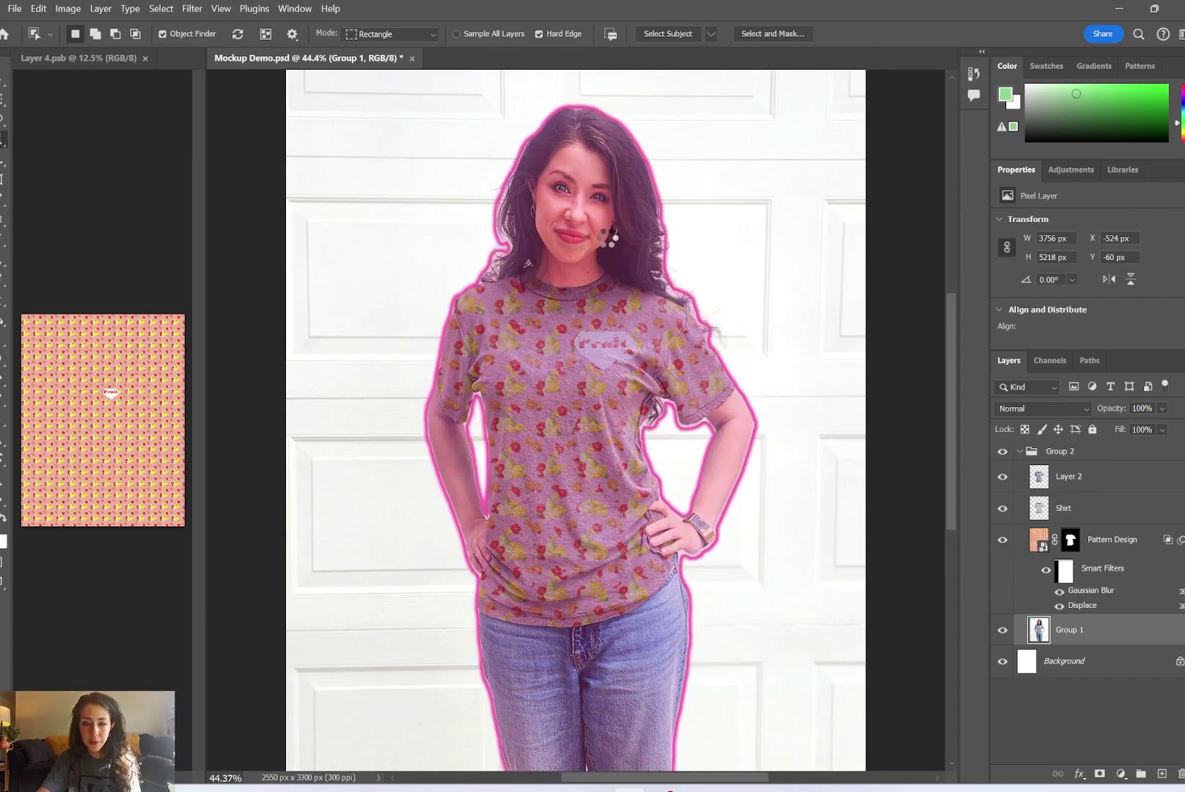
{"action": "left_click", "coordinate": [611, 404]}
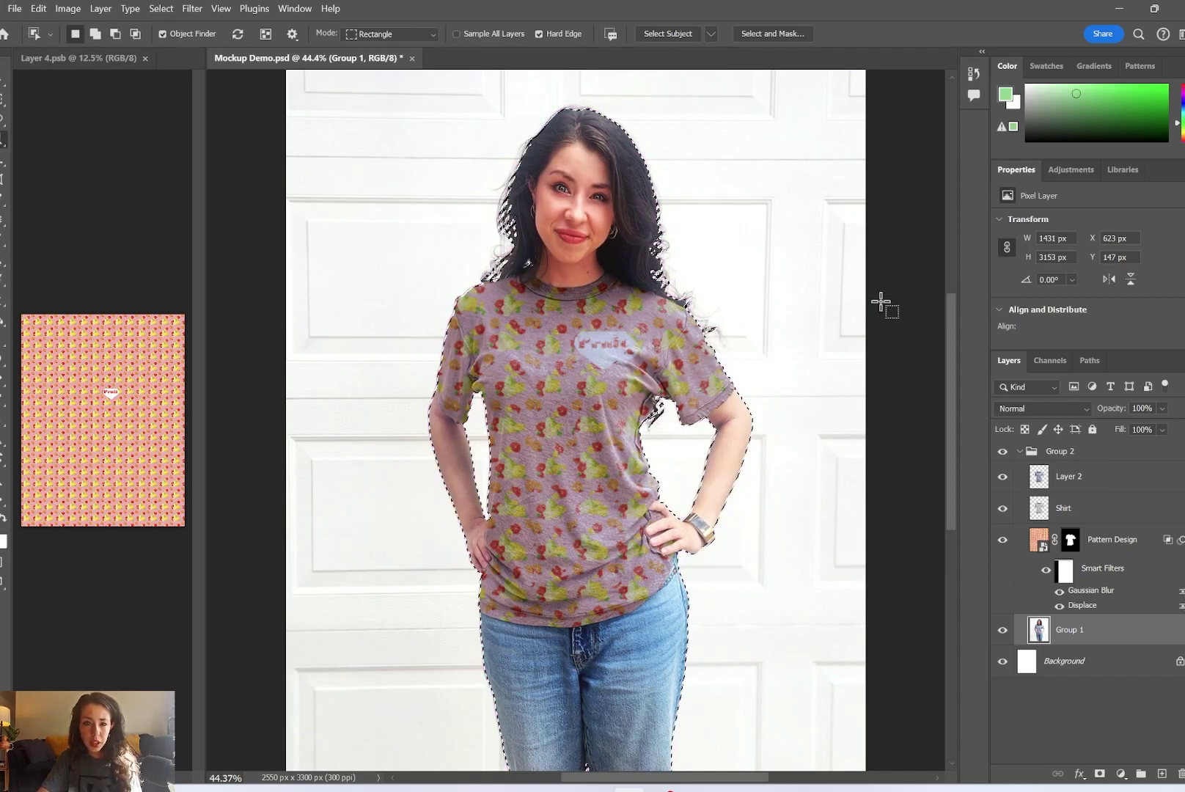
{"action": "left_click", "coordinate": [1100, 775]}
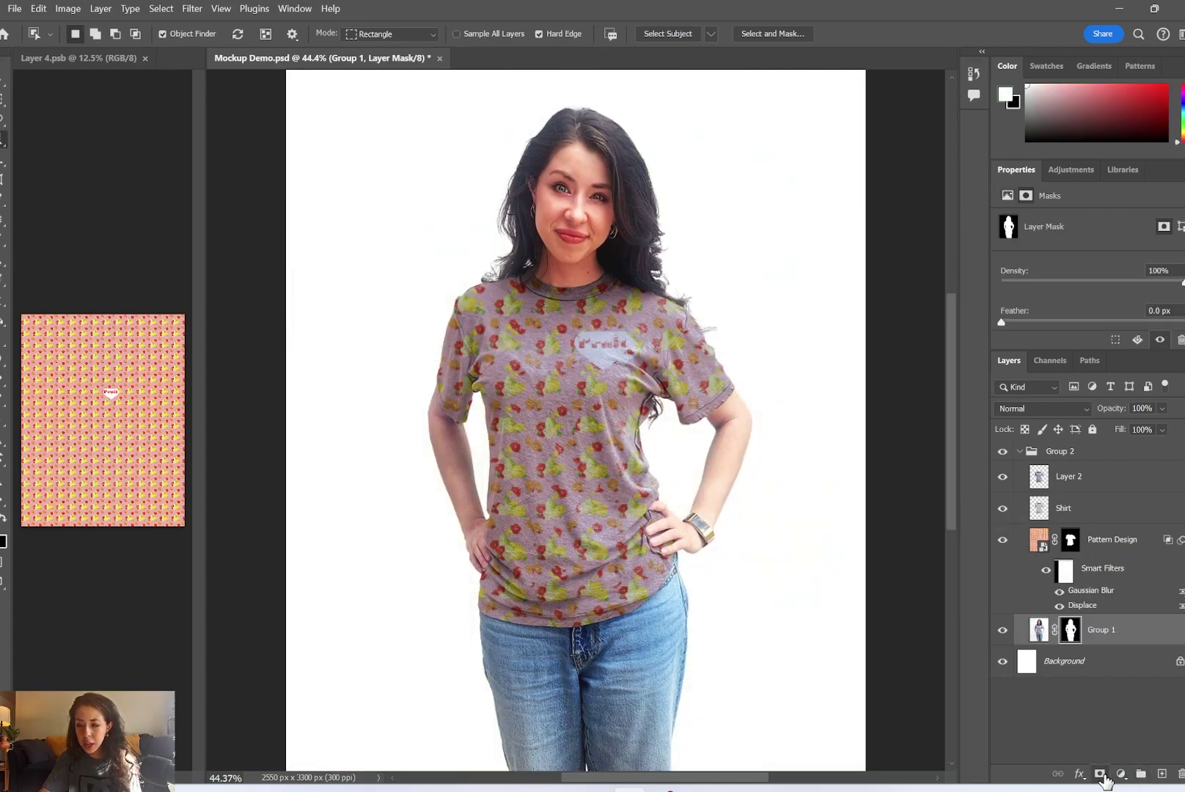
Check the woman's cutout with the Background layer hidden and shown
{"action": "left_click", "coordinate": [1182, 702]}
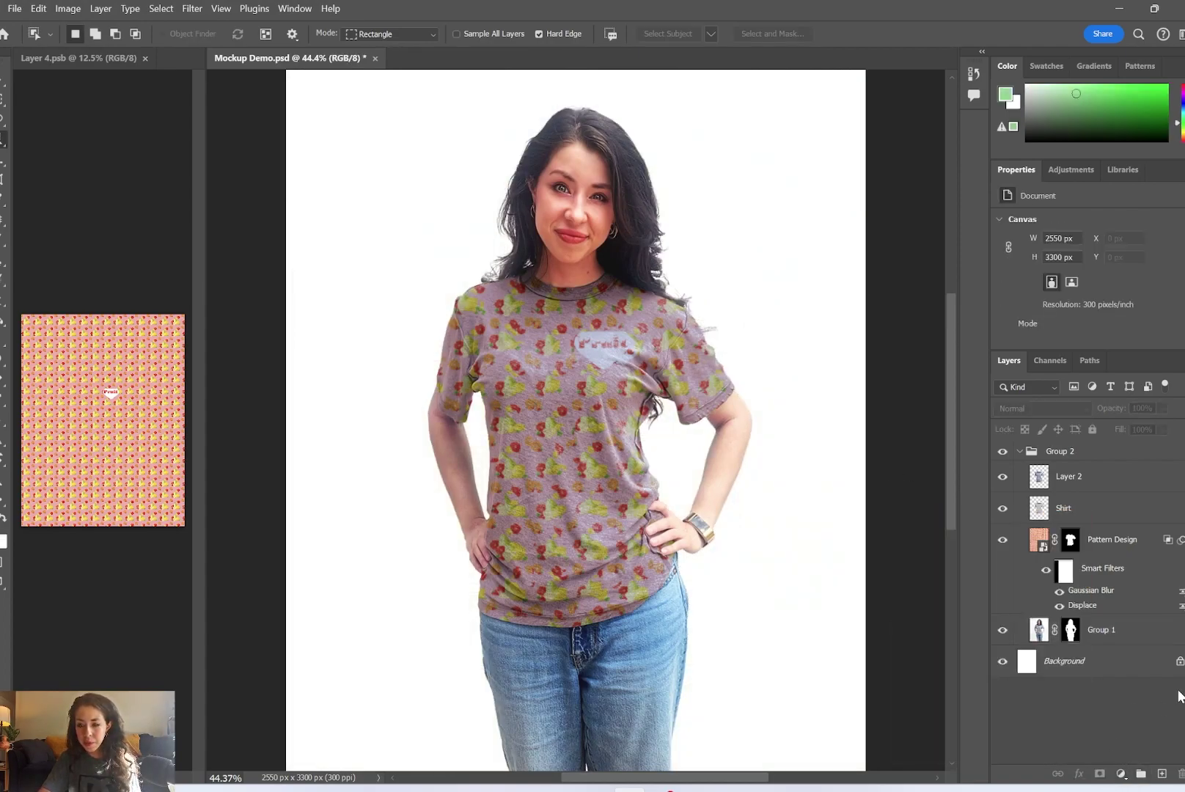
{"action": "left_click", "coordinate": [1002, 662]}
{"action": "left_click", "coordinate": [1002, 662]}
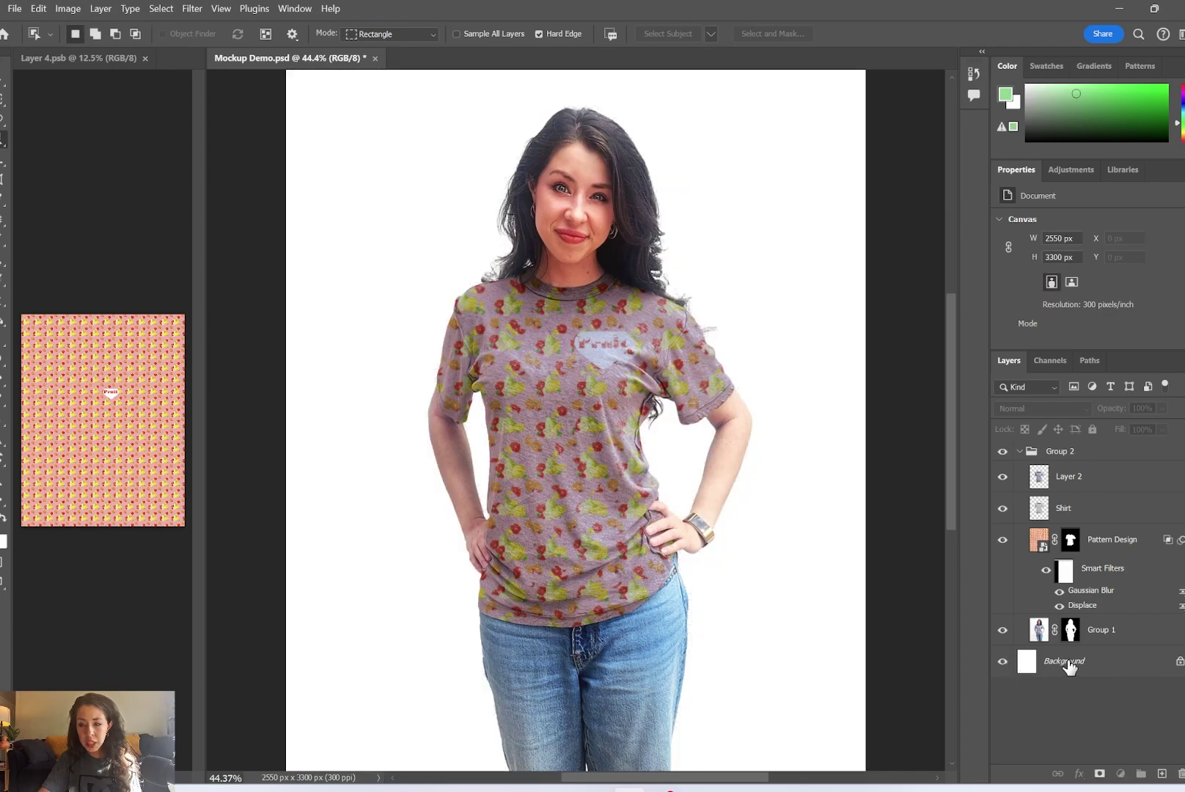
Add a layer above the Background, fill it with light green, and check the woman's cutout edges around the hair
{"action": "left_click", "coordinate": [1067, 664]}
{"action": "left_click", "coordinate": [1162, 774]}
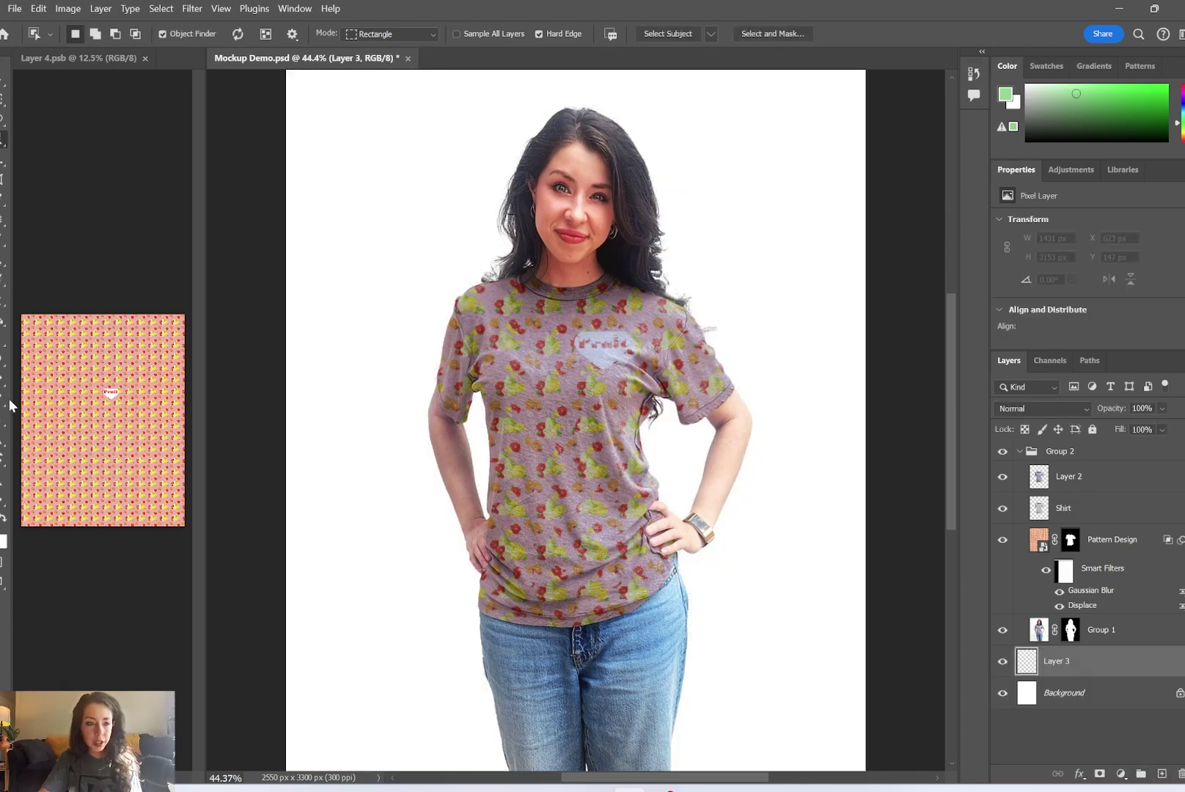
{"action": "left_click", "coordinate": [2, 321]}
{"action": "left_click", "coordinate": [423, 358]}
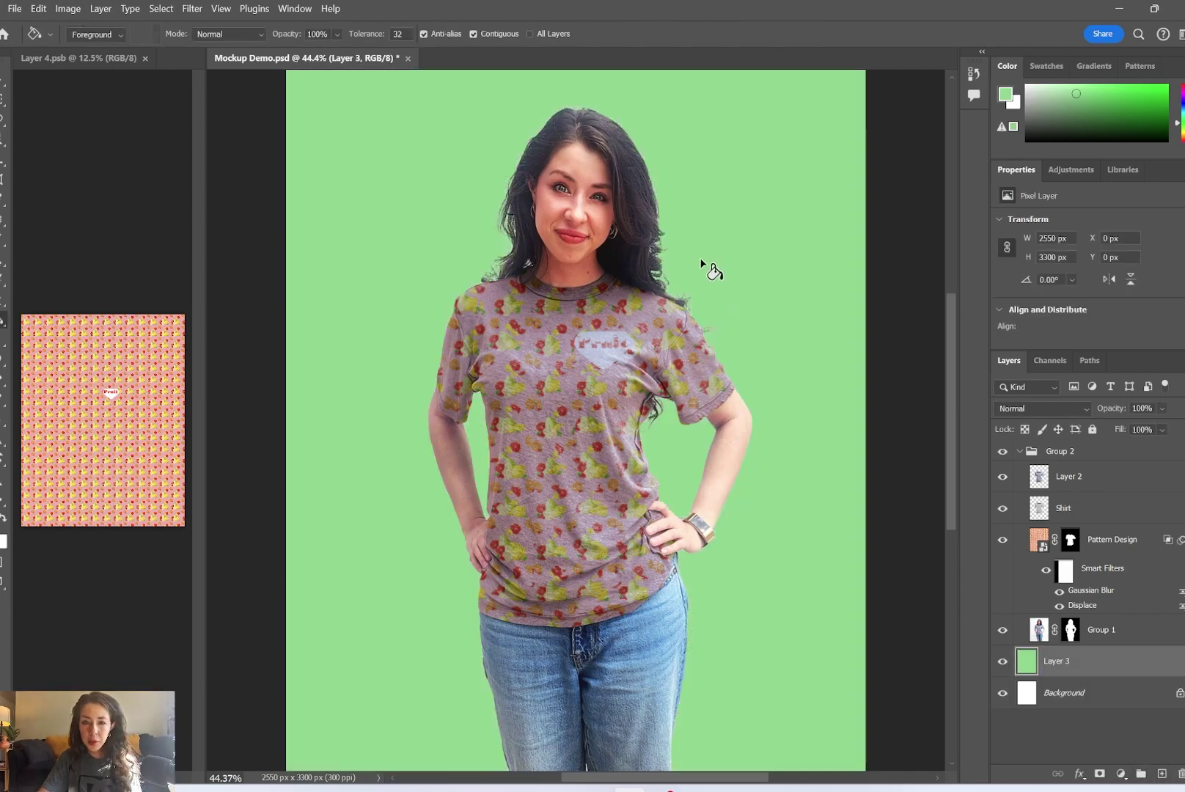
{"action": "scroll", "coordinate": [473, 179], "scroll_direction": "up", "scroll_amount": 6}
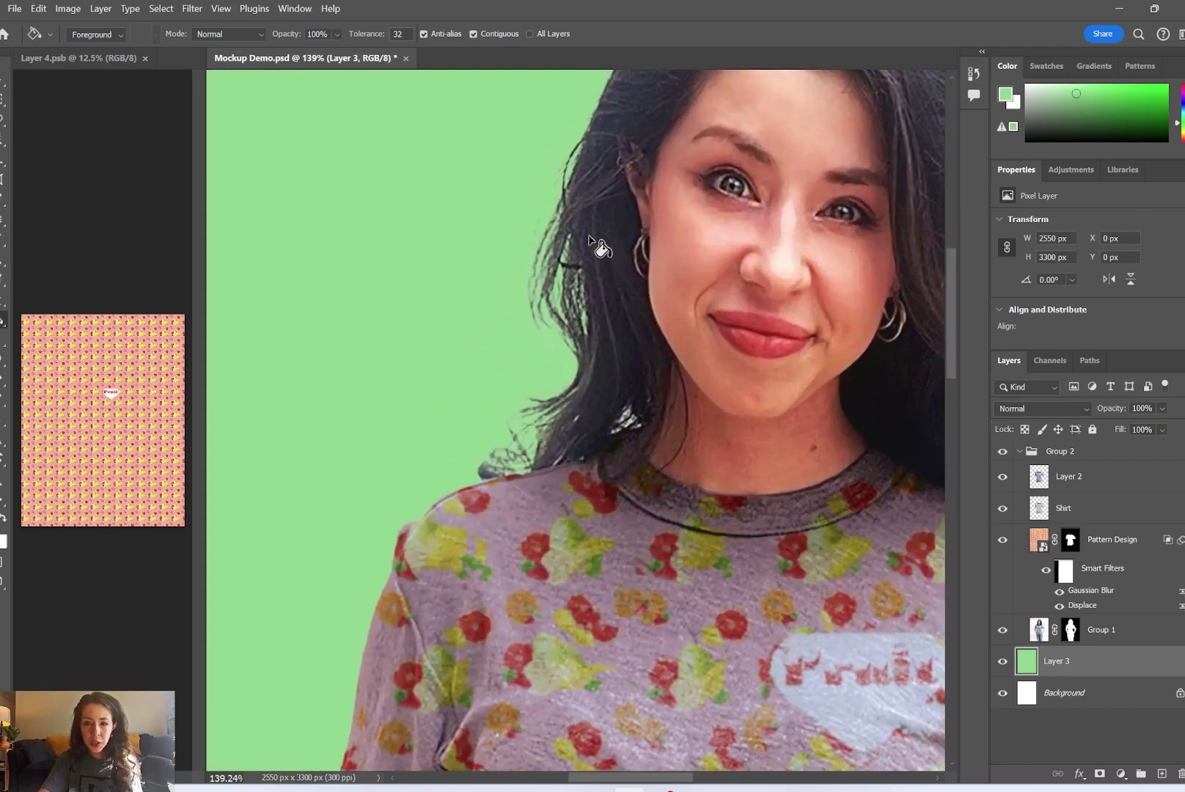
{"action": "left_click_drag", "start_coordinate": [599, 159], "coordinate": [455, 365]}
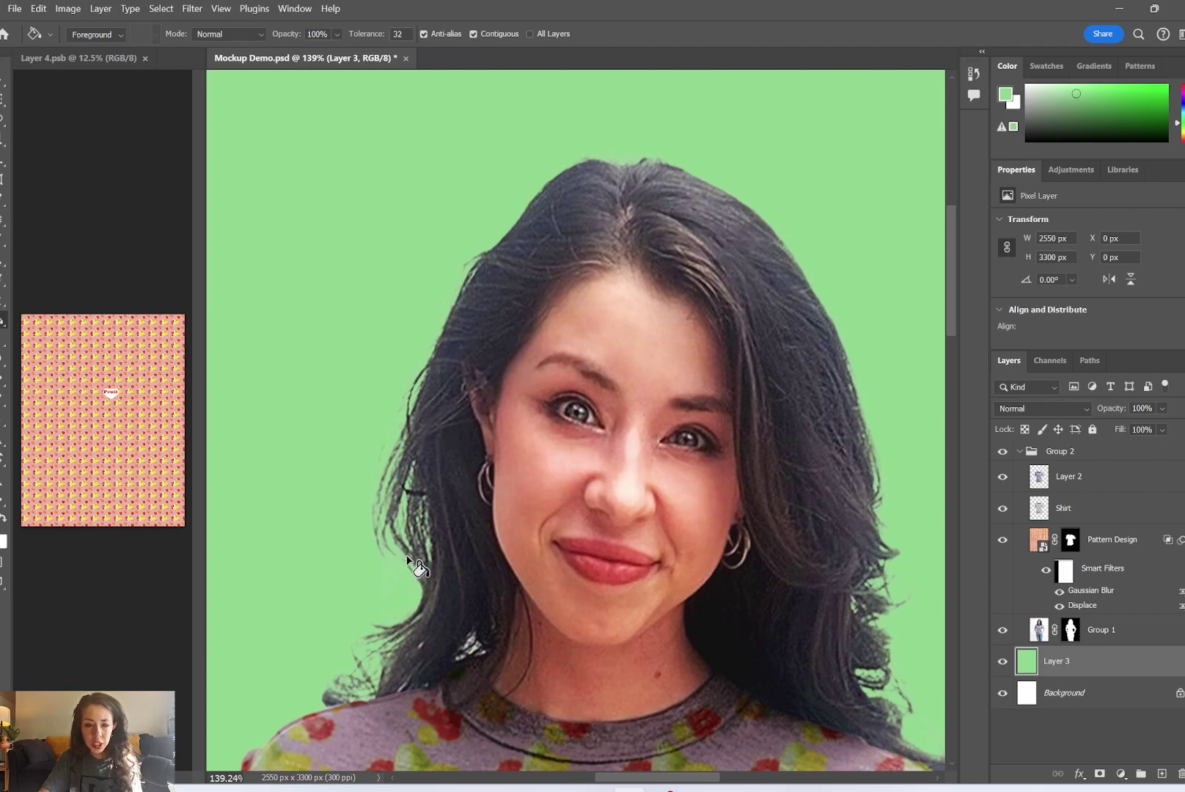
{"action": "left_click_drag", "start_coordinate": [456, 645], "coordinate": [352, 554]}
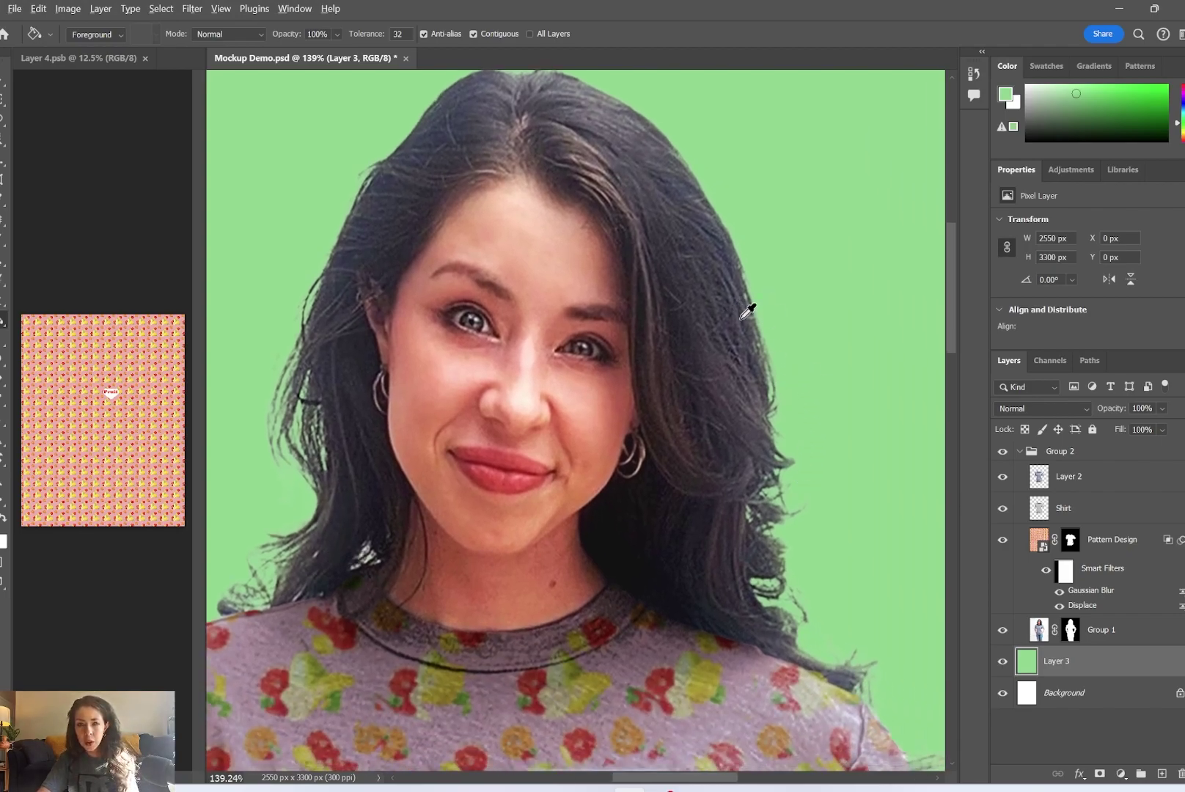
Refine the hair edges of the Group 1 layer mask in Select and Mask
{"action": "left_click", "coordinate": [1072, 631]}
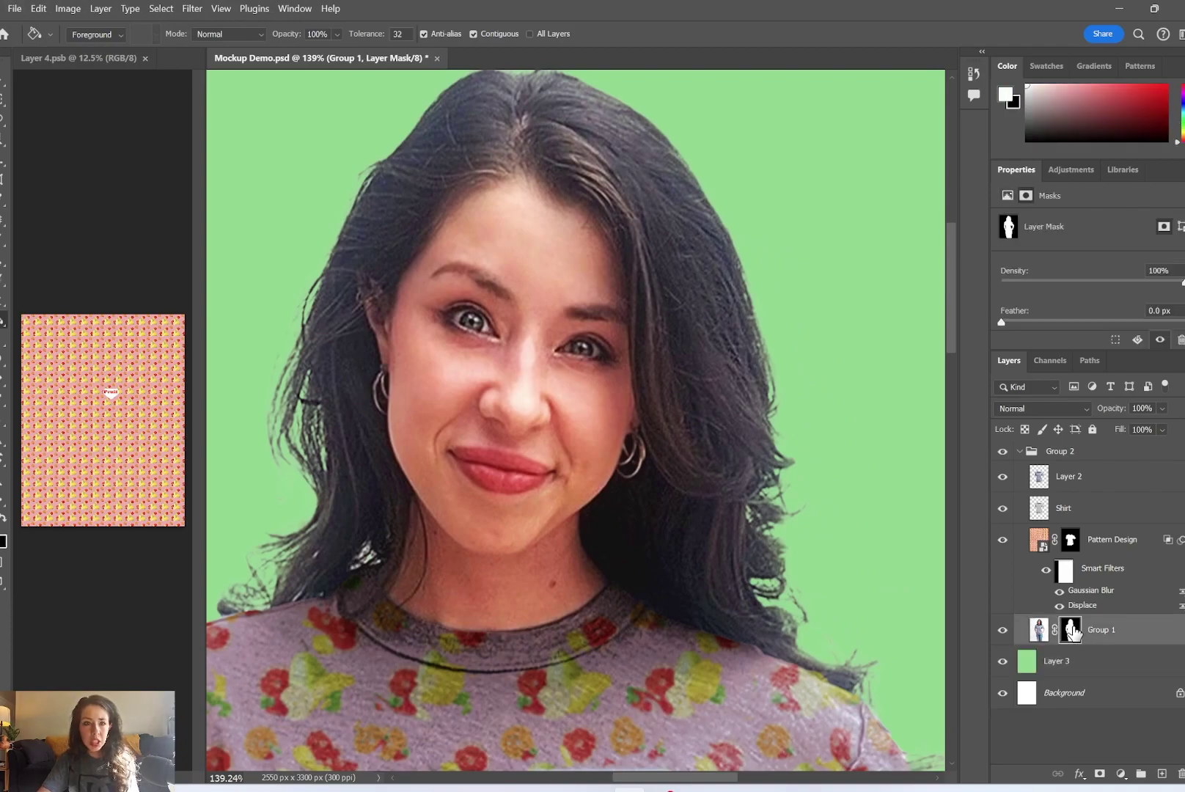
{"action": "left_click", "coordinate": [3, 123]}
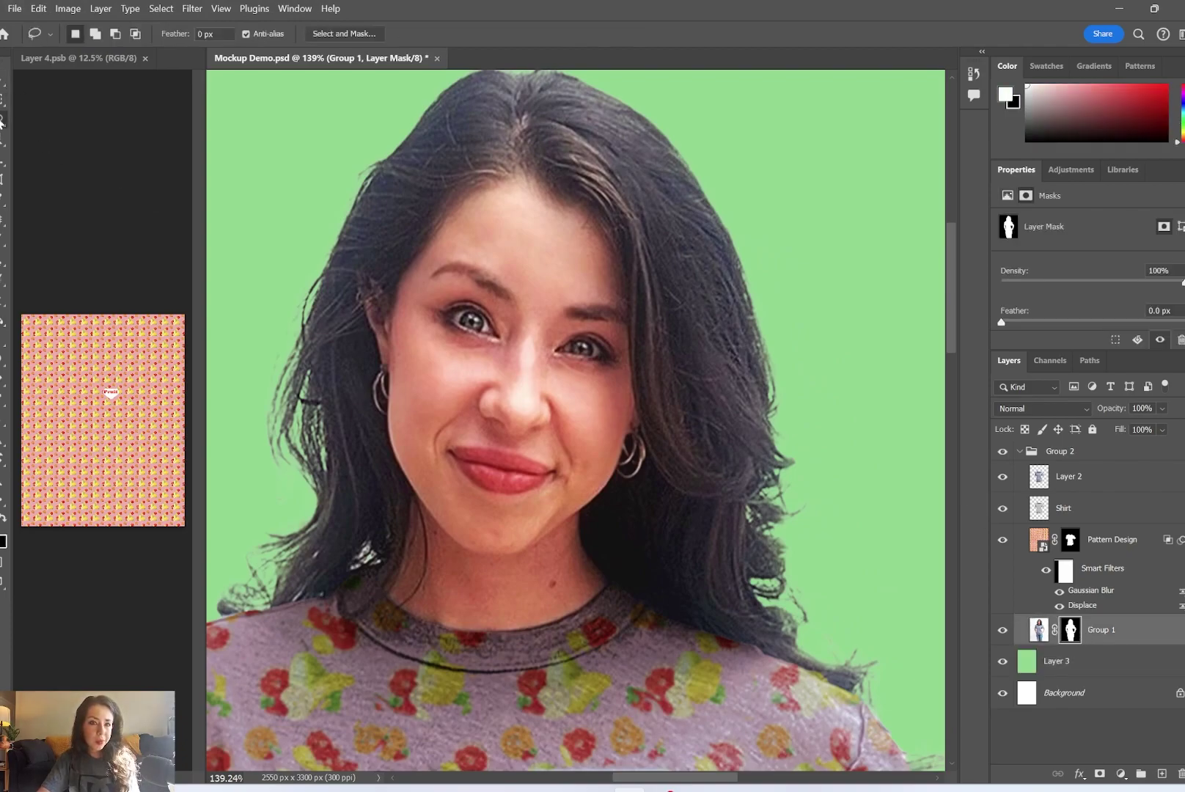
{"action": "left_click", "coordinate": [344, 34]}
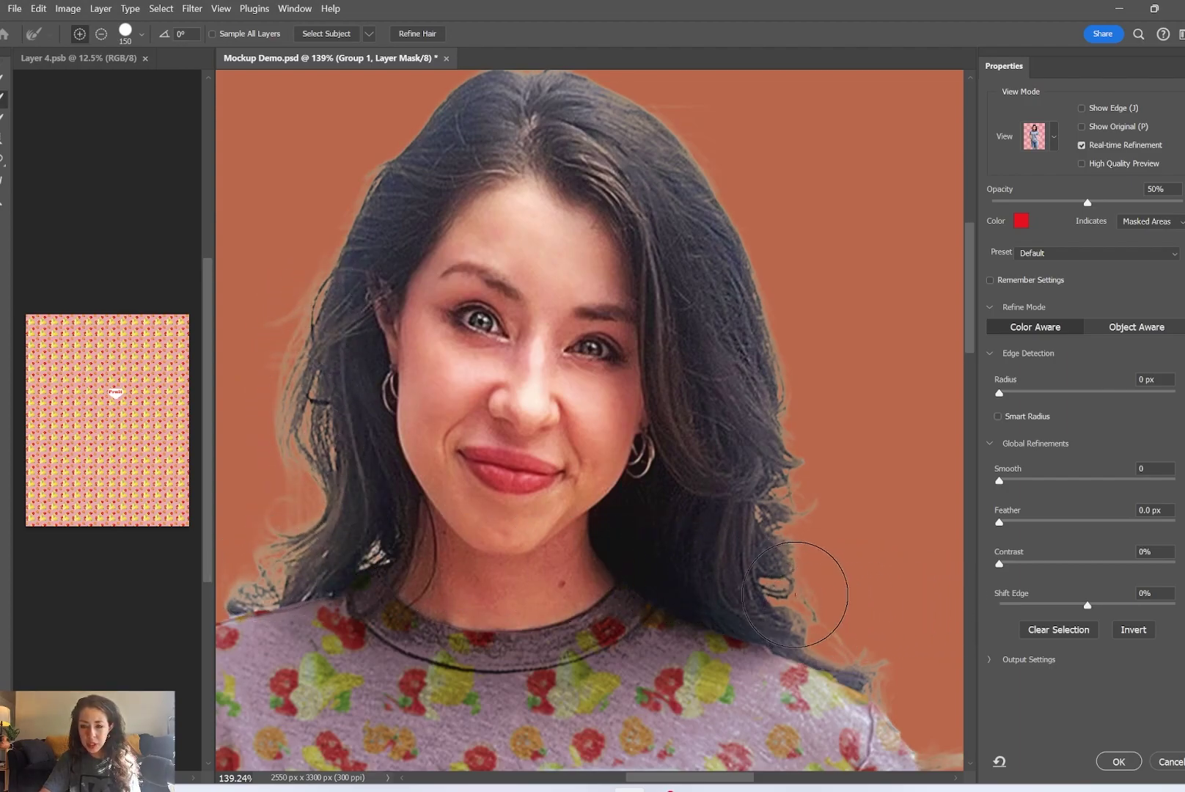
{"action": "left_click", "coordinate": [1133, 764]}
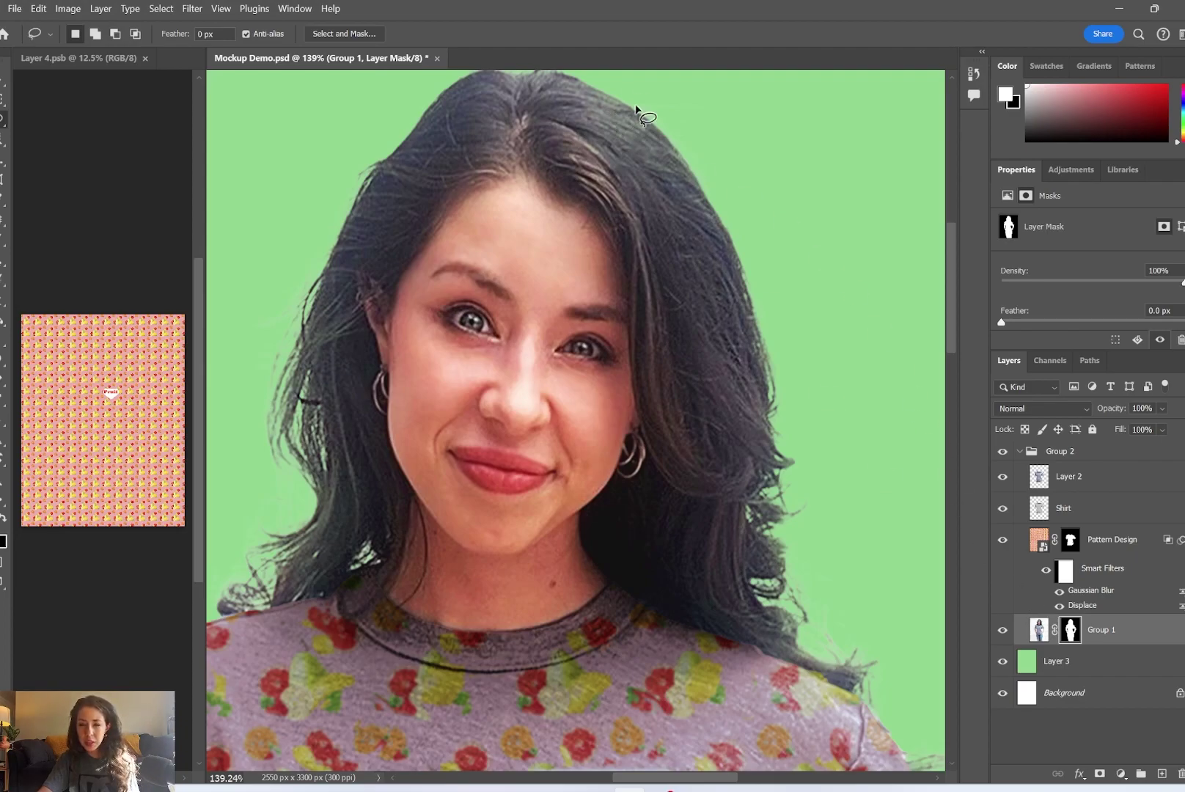
Paint black with a 7 px brush on the Group 1 mask to clean up the hair edge above the shoulder
{"action": "key", "text": "x"}
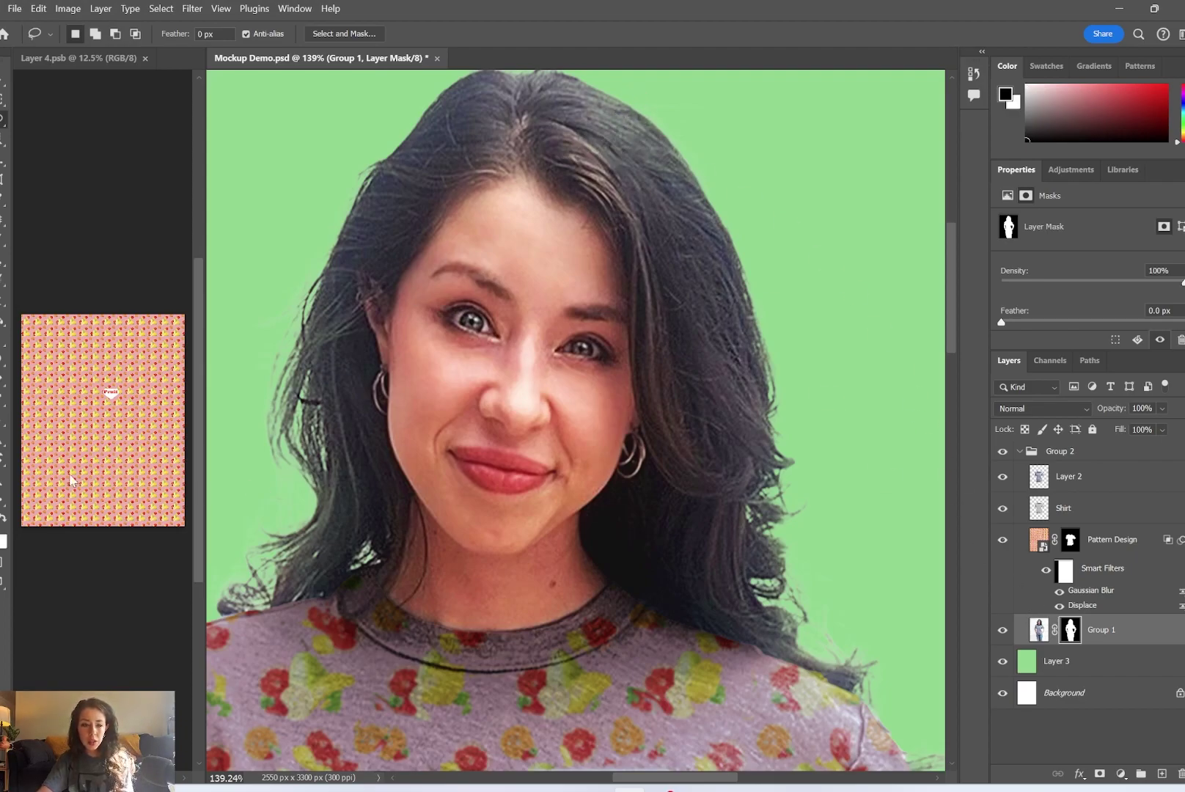
{"action": "key", "text": "b"}
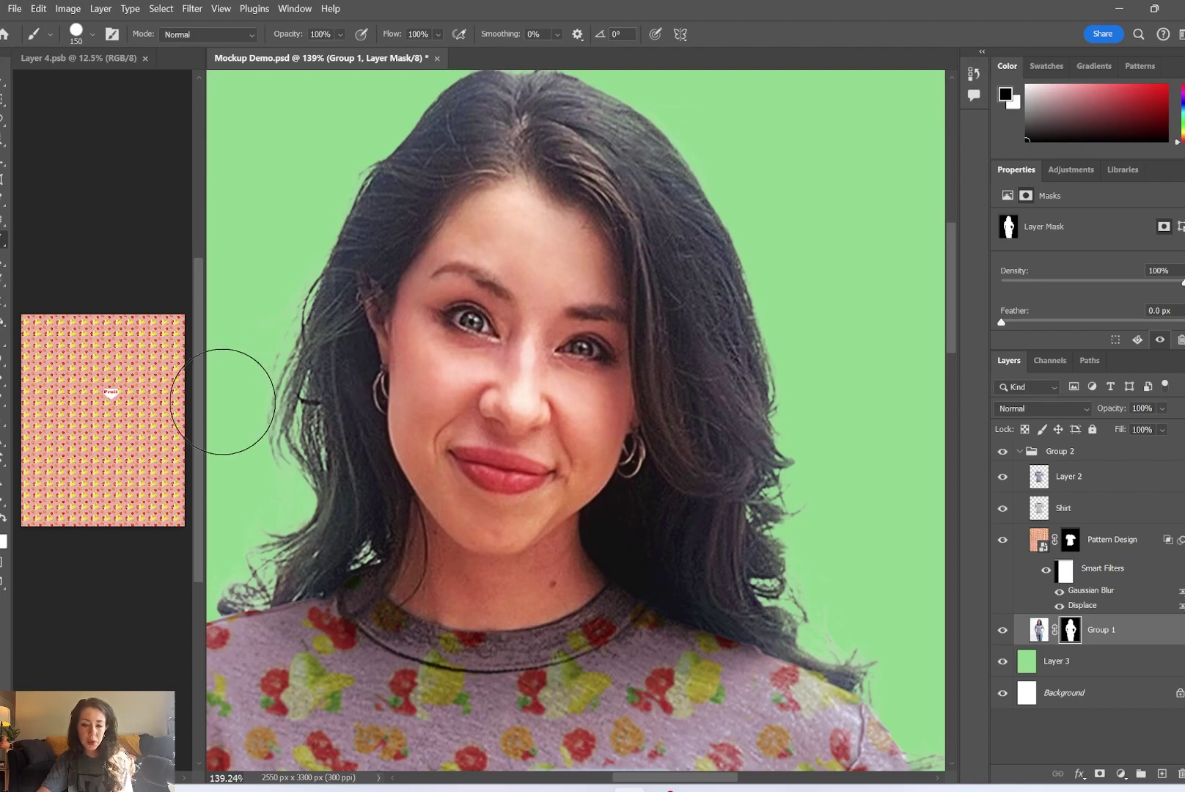
{"action": "key", "text": "x"}
{"action": "key", "text": "bracketleft"}
{"action": "key", "text": "bracketleft"}
{"action": "key", "text": "bracketleft"}
{"action": "key", "text": "bracketleft"}
{"action": "key", "text": "bracketleft"}
{"action": "key", "text": "bracketleft"}
{"action": "key", "text": "bracketleft"}
{"action": "key", "text": "bracketleft"}
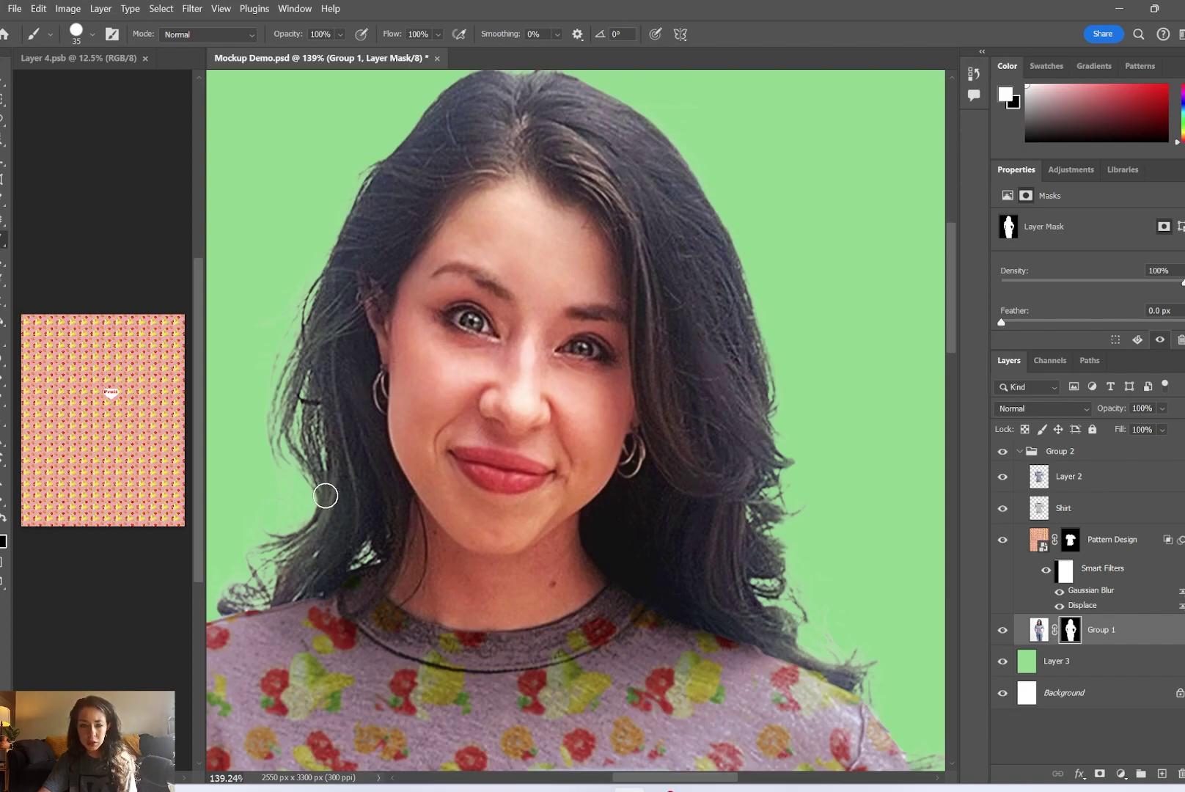
{"action": "key", "text": "x"}
{"action": "key", "text": "bracketleft"}
{"action": "key", "text": "bracketleft"}
{"action": "key", "text": "bracketleft"}
{"action": "key", "text": "bracketleft"}
{"action": "key", "text": "bracketleft"}
{"action": "key", "text": "bracketleft"}
{"action": "key", "text": "bracketleft"}
{"action": "key", "text": "bracketleft"}
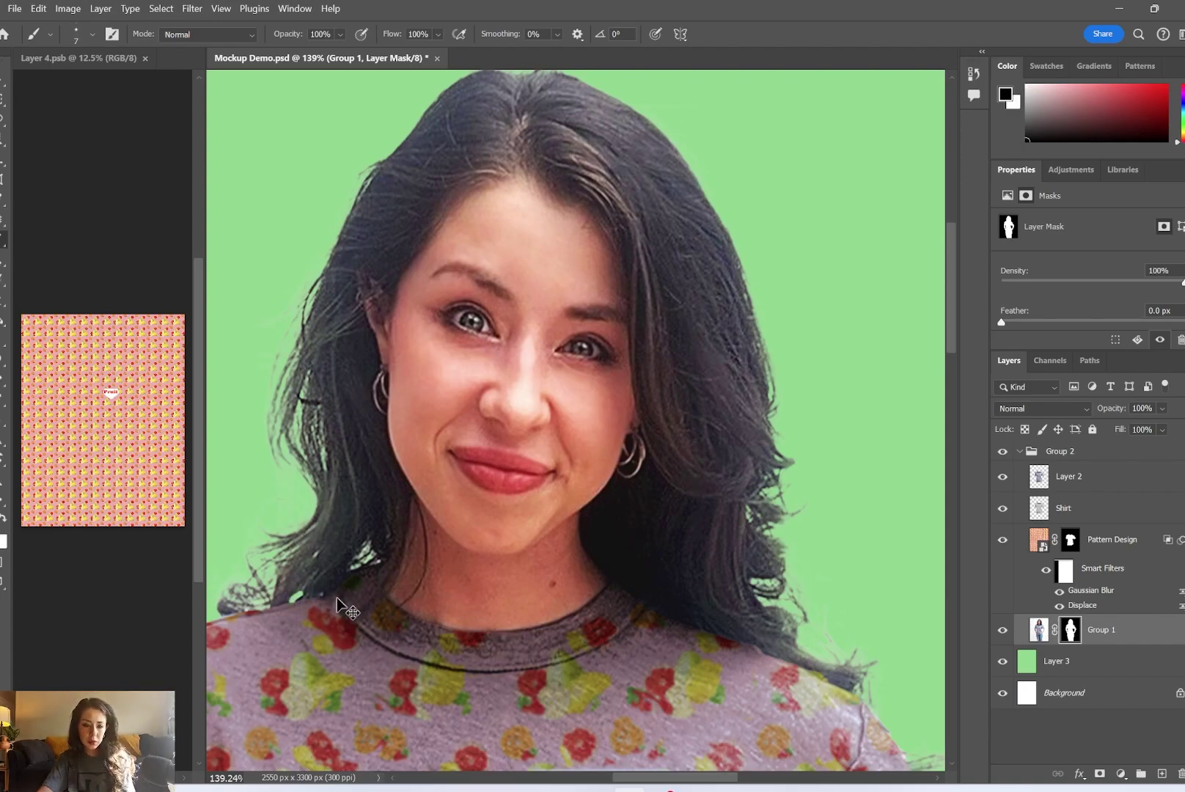
{"action": "left_click_drag", "start_coordinate": [291, 586], "coordinate": [378, 520]}
Hide the green Layer 3 and the white Background, and deselect all layers
{"action": "key", "text": "ctrl+minus"}
{"action": "key", "text": "ctrl+minus"}
{"action": "key", "text": "ctrl+minus"}
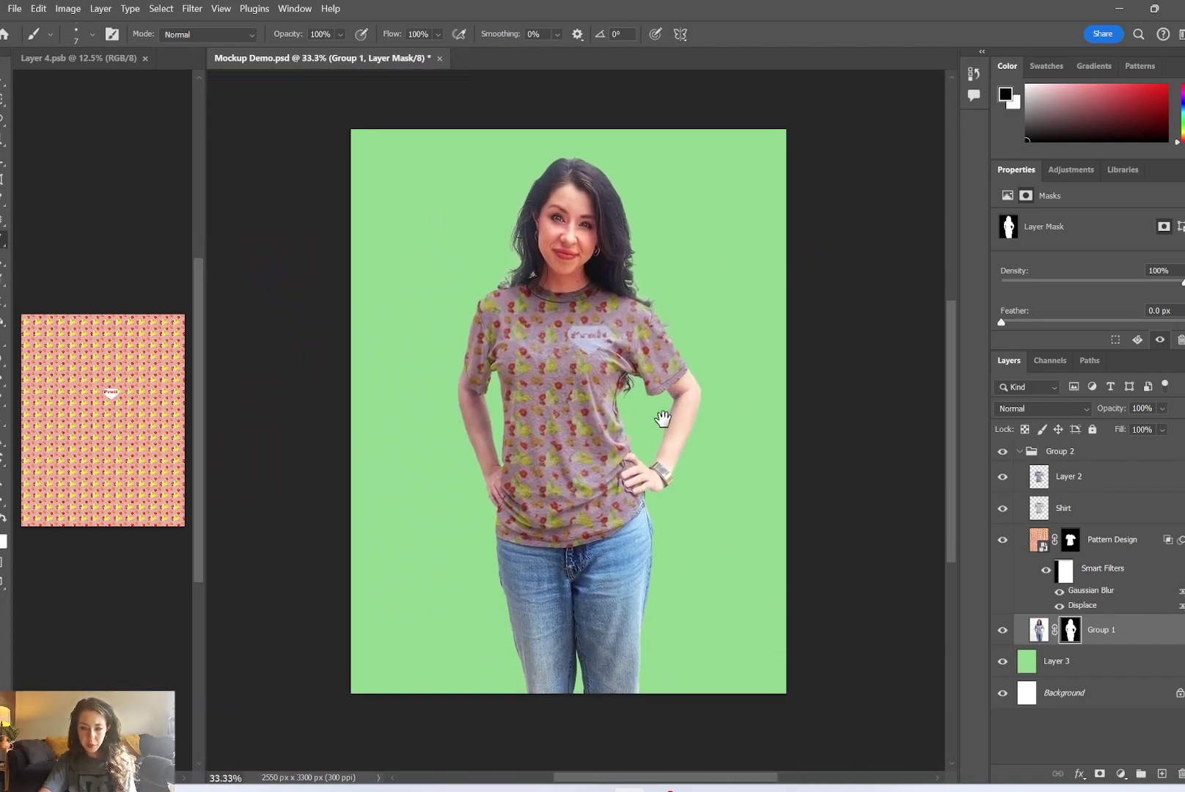
{"action": "left_click", "coordinate": [1002, 660]}
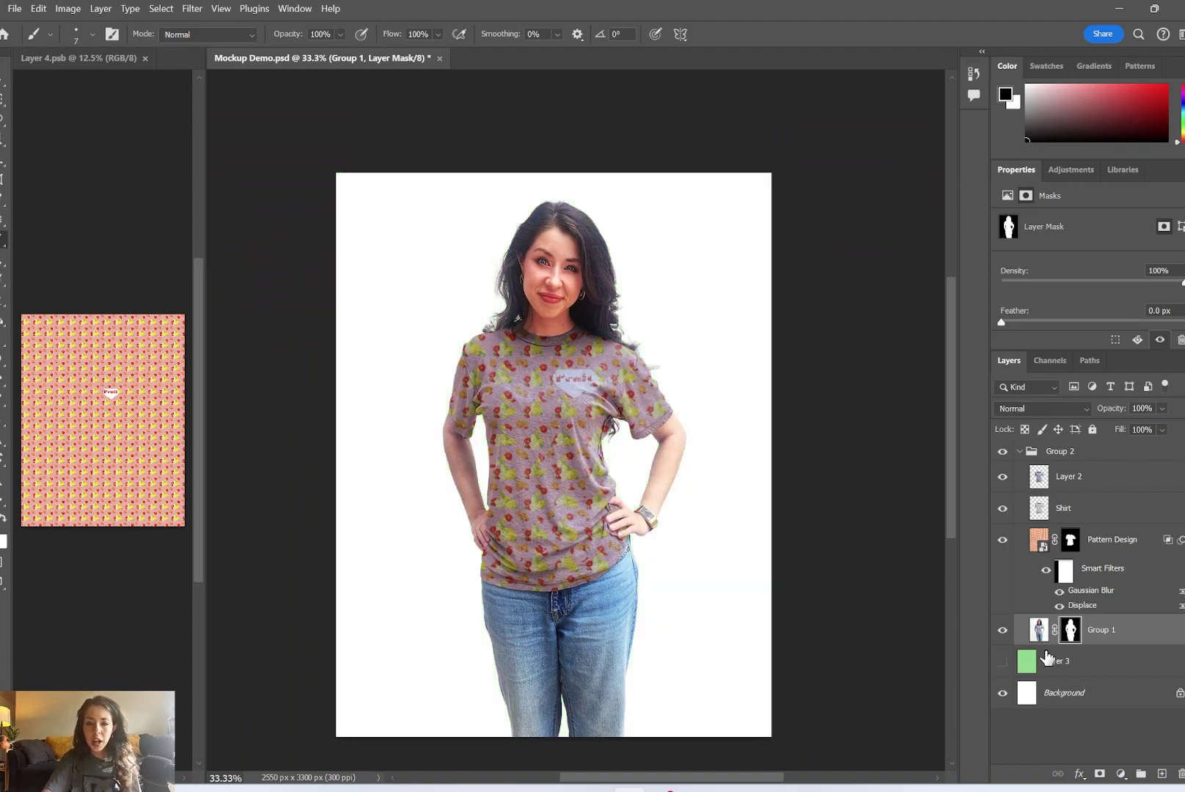
{"action": "left_click", "coordinate": [1002, 693]}
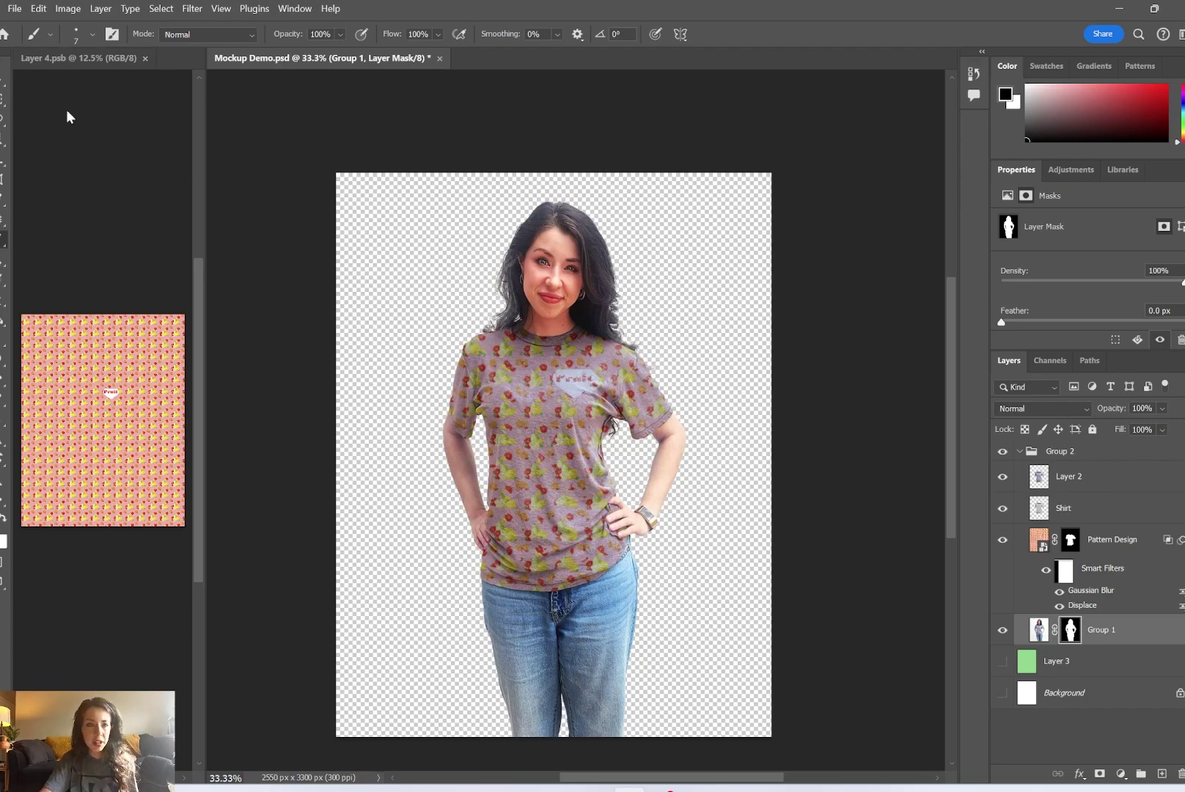
{"action": "left_click", "coordinate": [2, 88]}
{"action": "left_click", "coordinate": [293, 86]}
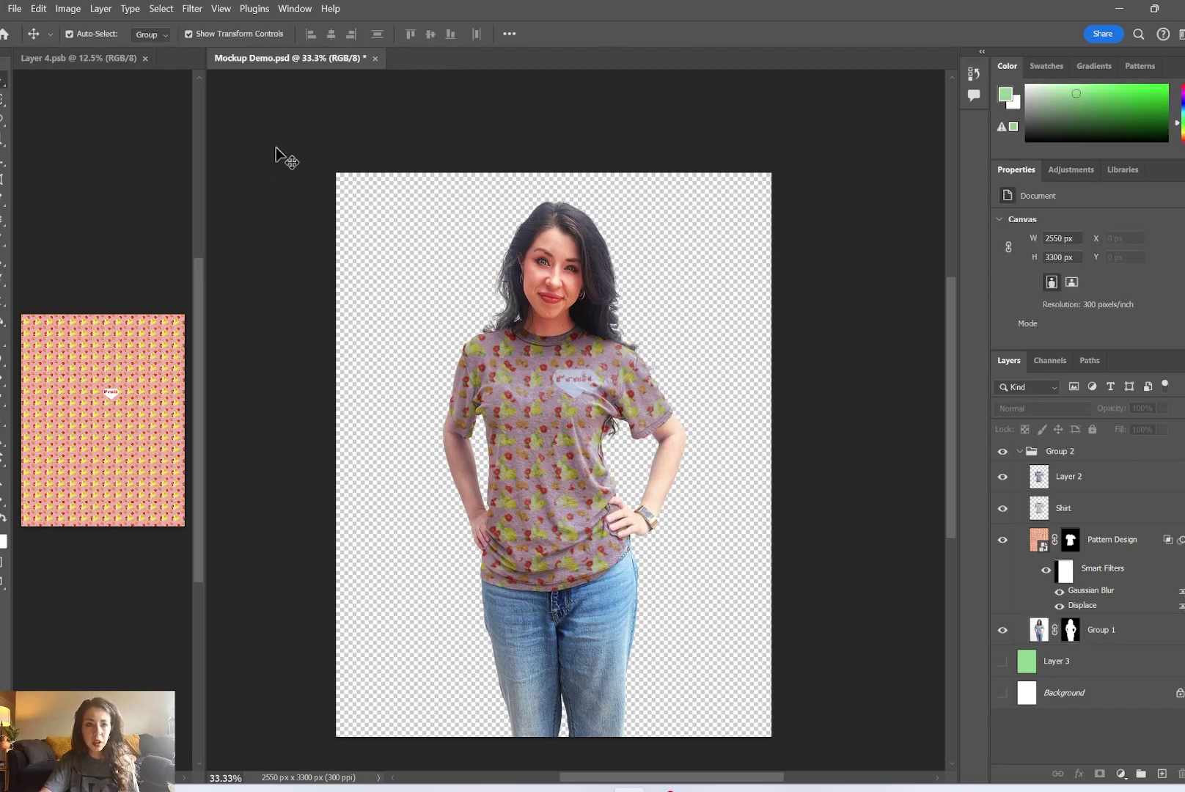
Create a new Tabloid print document, 11 x 17 in at 300 ppi, in CMYK Color with a white background
{"action": "left_click", "coordinate": [25, 9]}
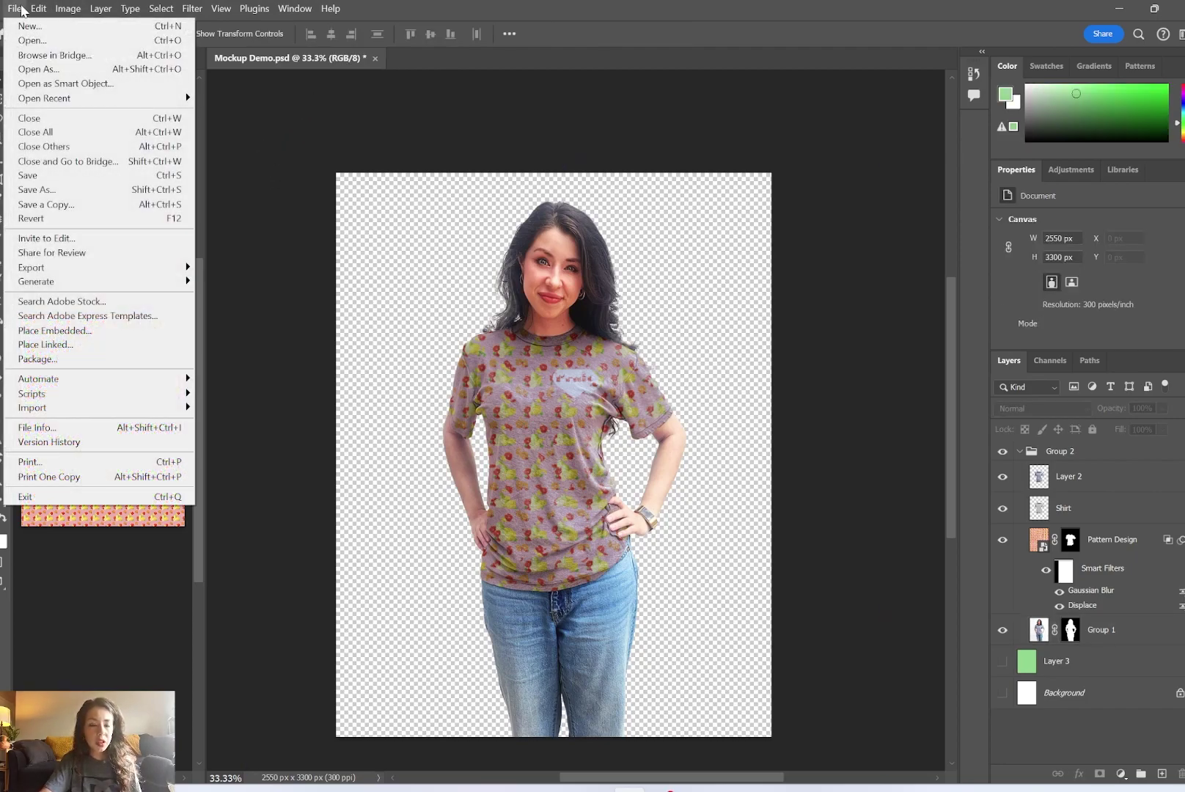
{"action": "left_click", "coordinate": [29, 25]}
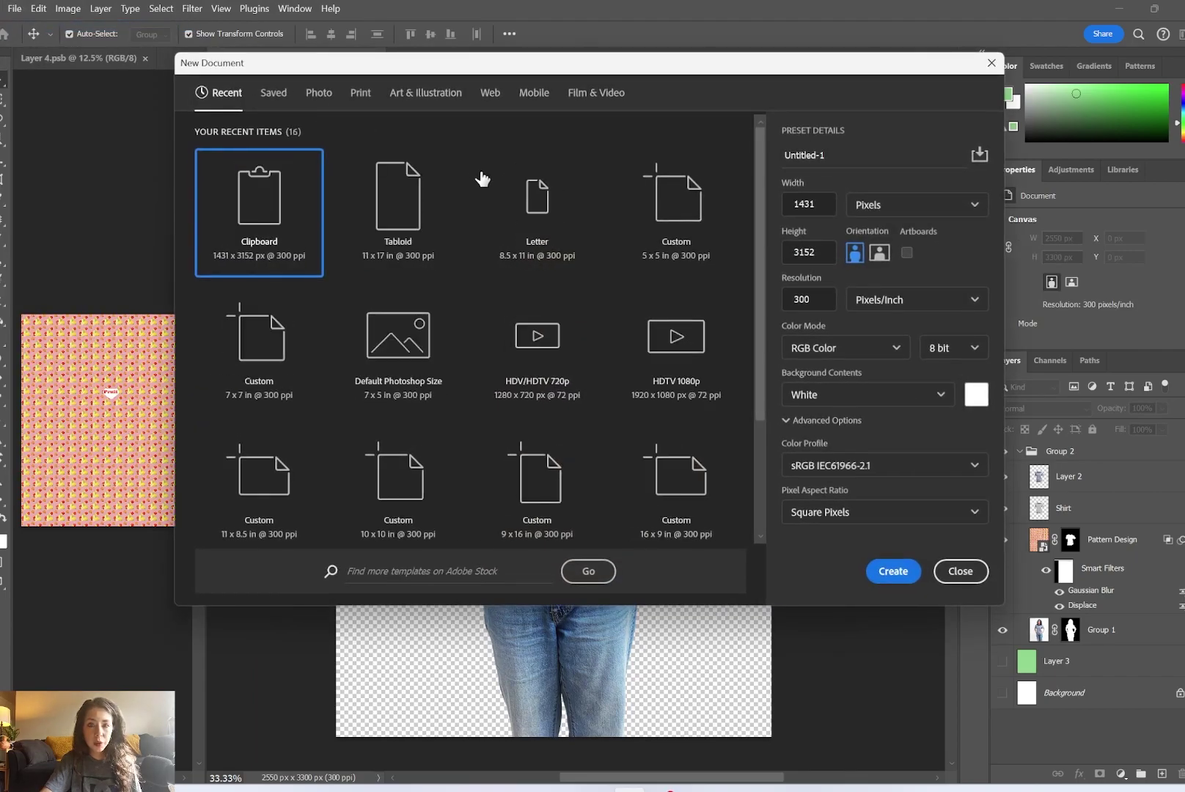
{"action": "left_click", "coordinate": [359, 95]}
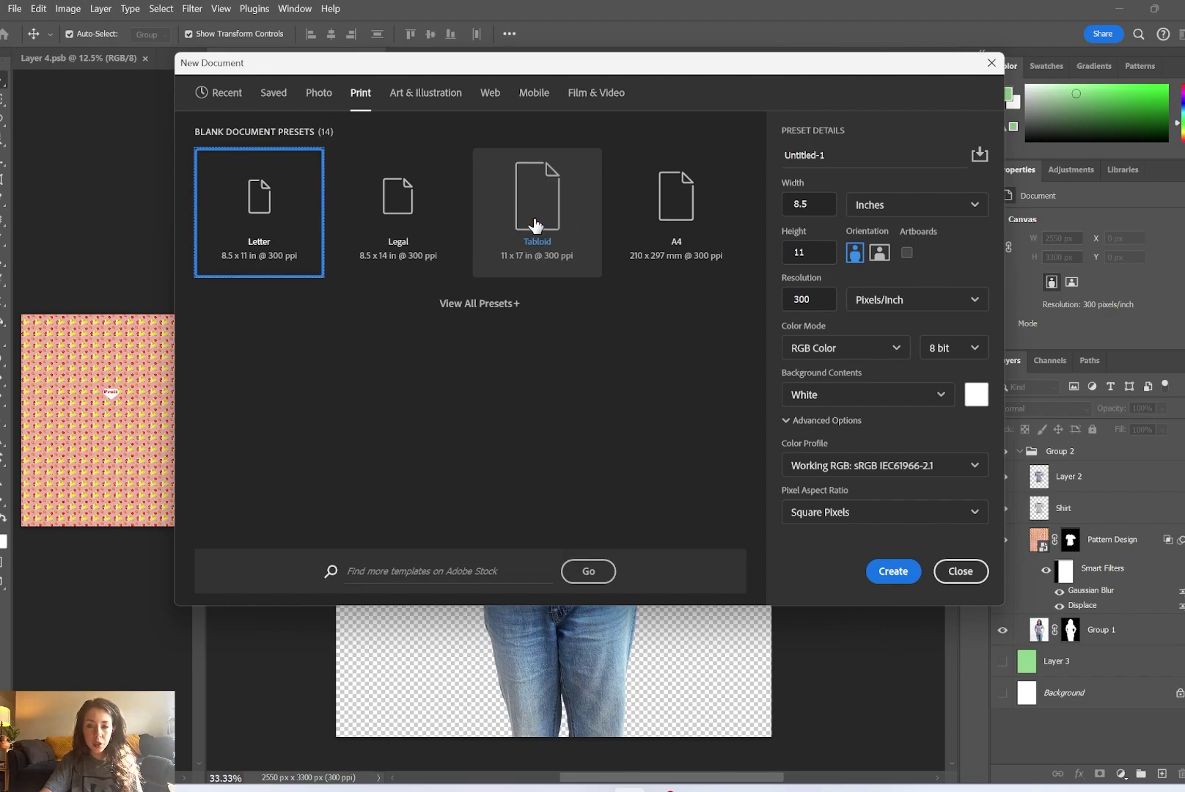
{"action": "left_click", "coordinate": [518, 262]}
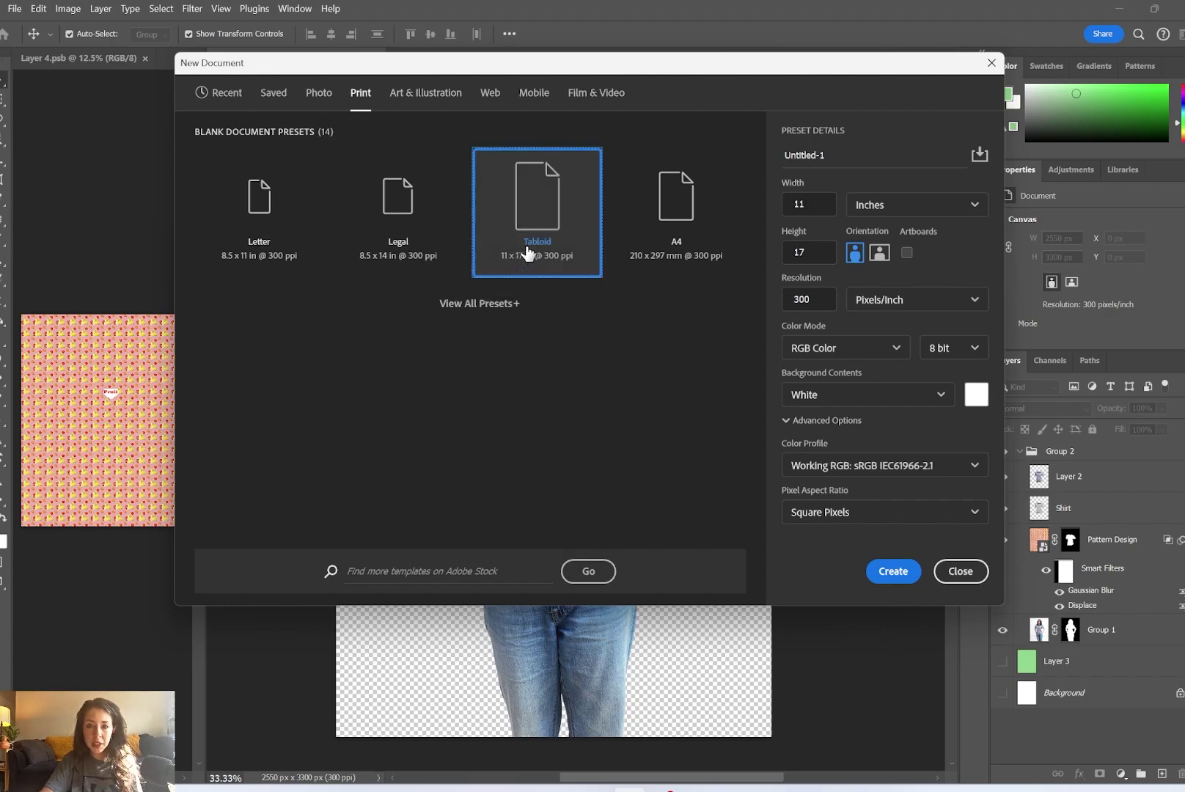
{"action": "left_click", "coordinate": [907, 349]}
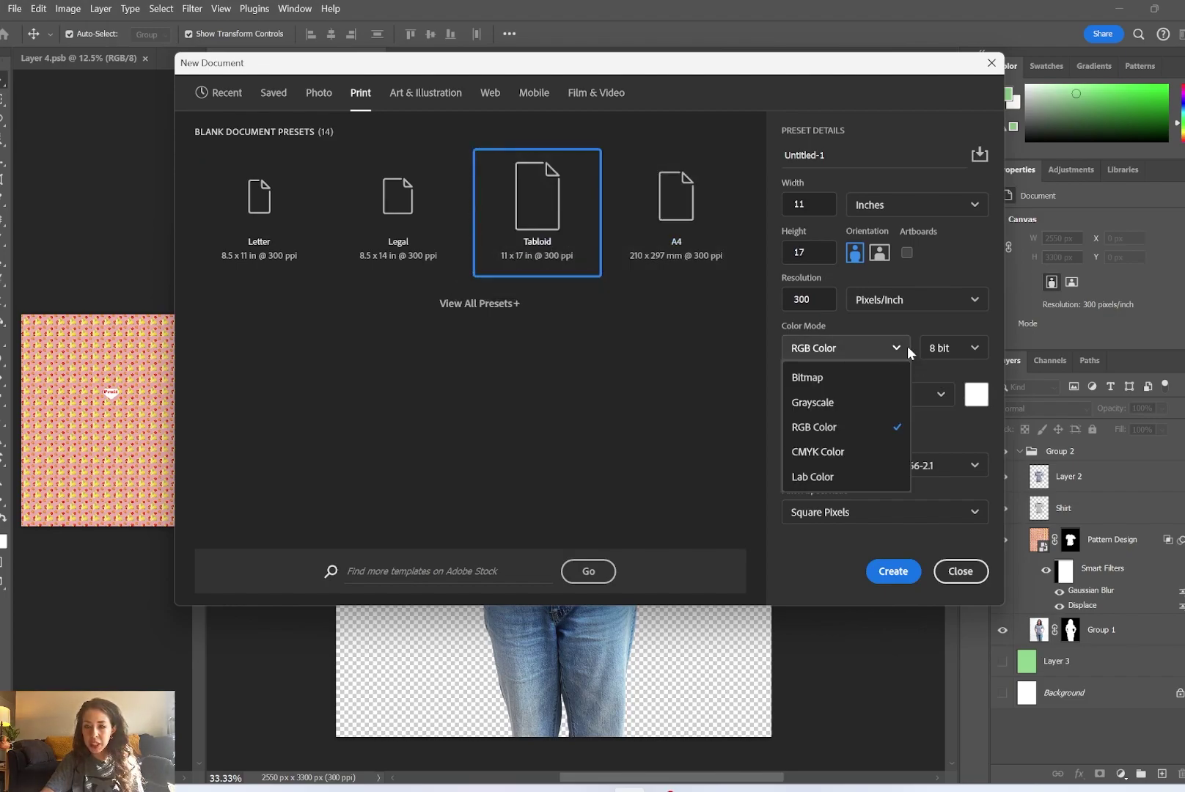
{"action": "left_click", "coordinate": [809, 452]}
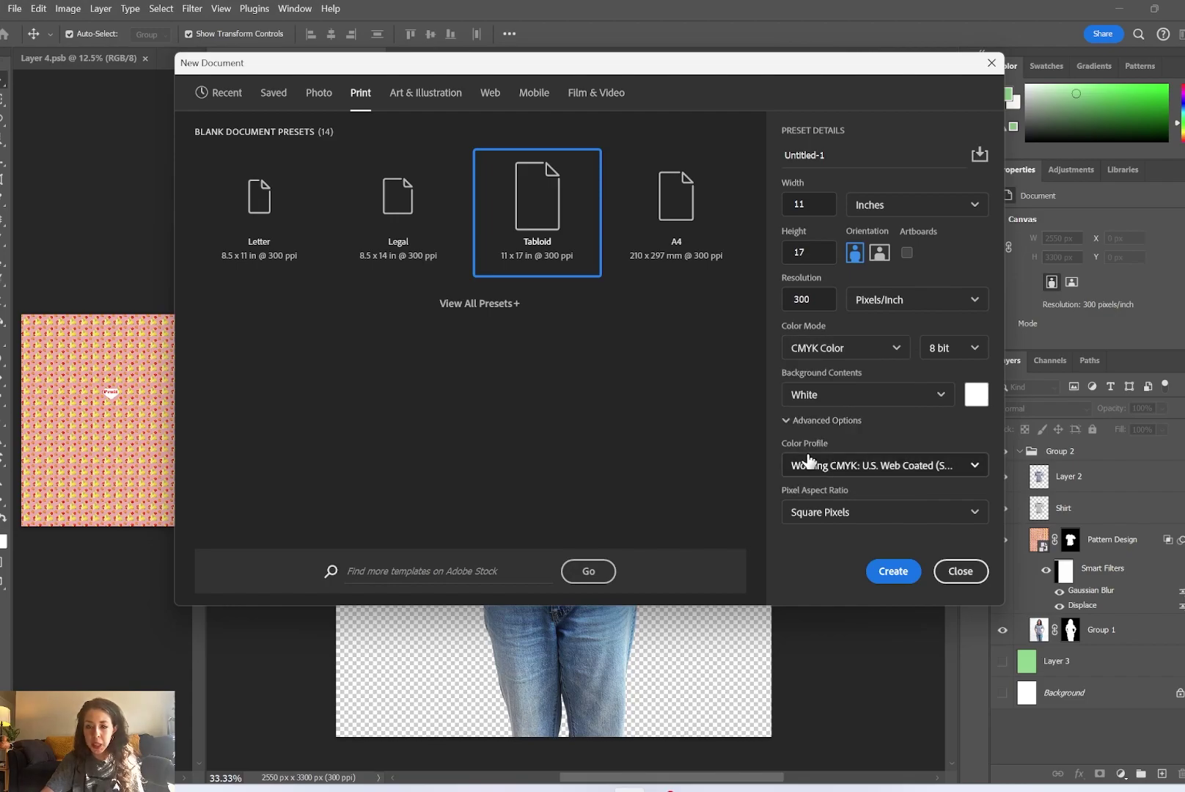
{"action": "left_click", "coordinate": [894, 571]}
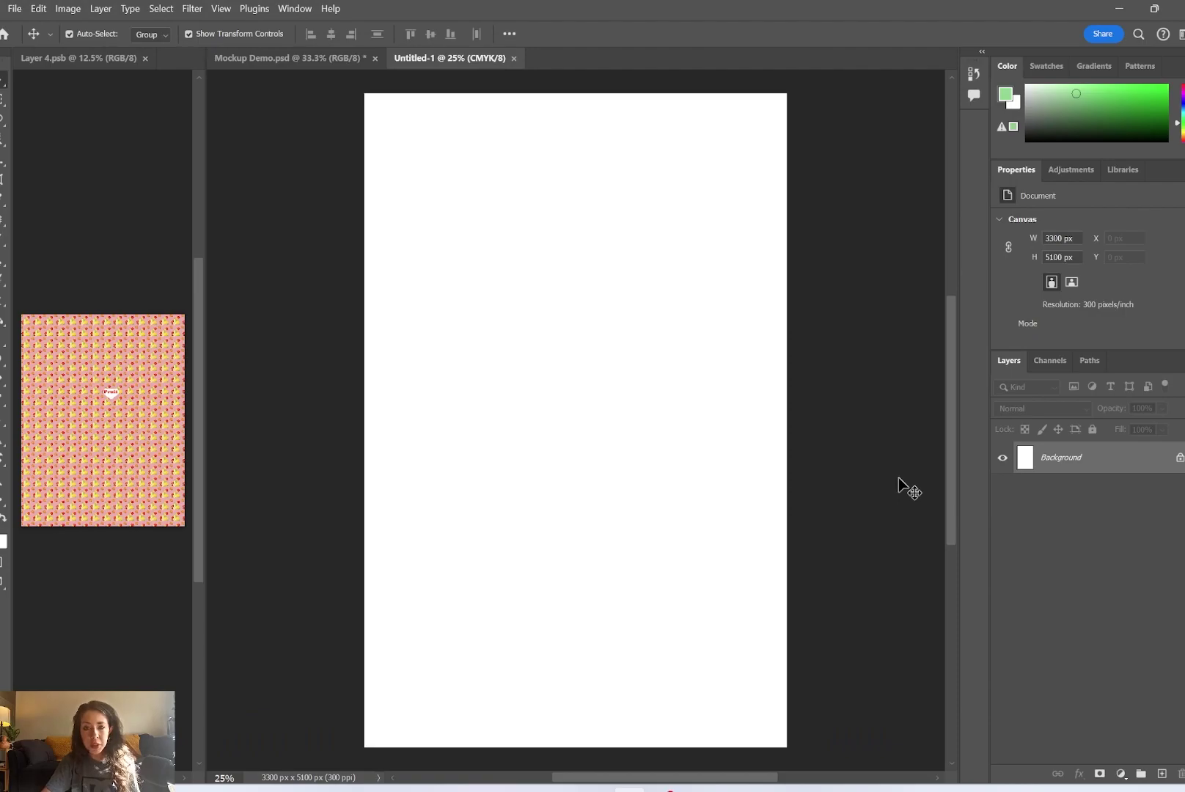
Tile the three open documents with the blank one beside the stacked mockup and Layer 4.psb, and enlarge the mockup's pane
{"action": "left_click", "coordinate": [297, 8]}
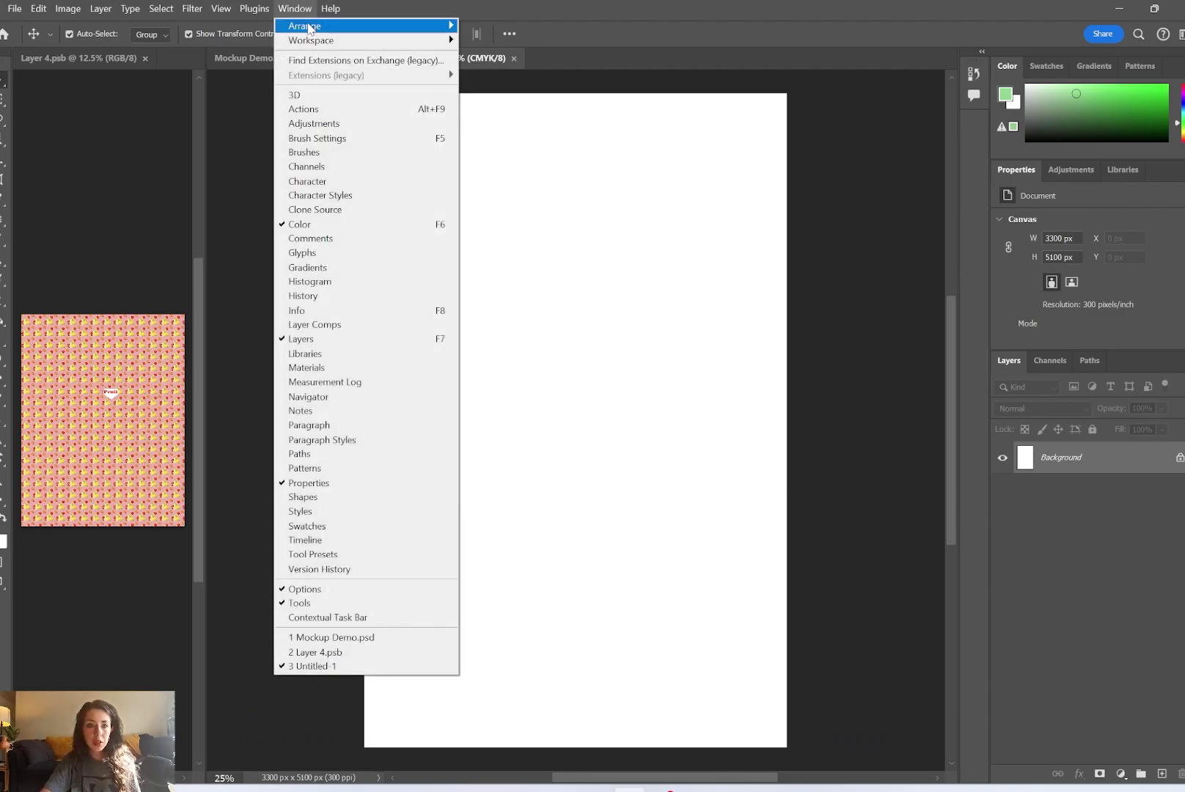
{"action": "mouse_move", "coordinate": [312, 26]}
{"action": "left_click", "coordinate": [513, 97]}
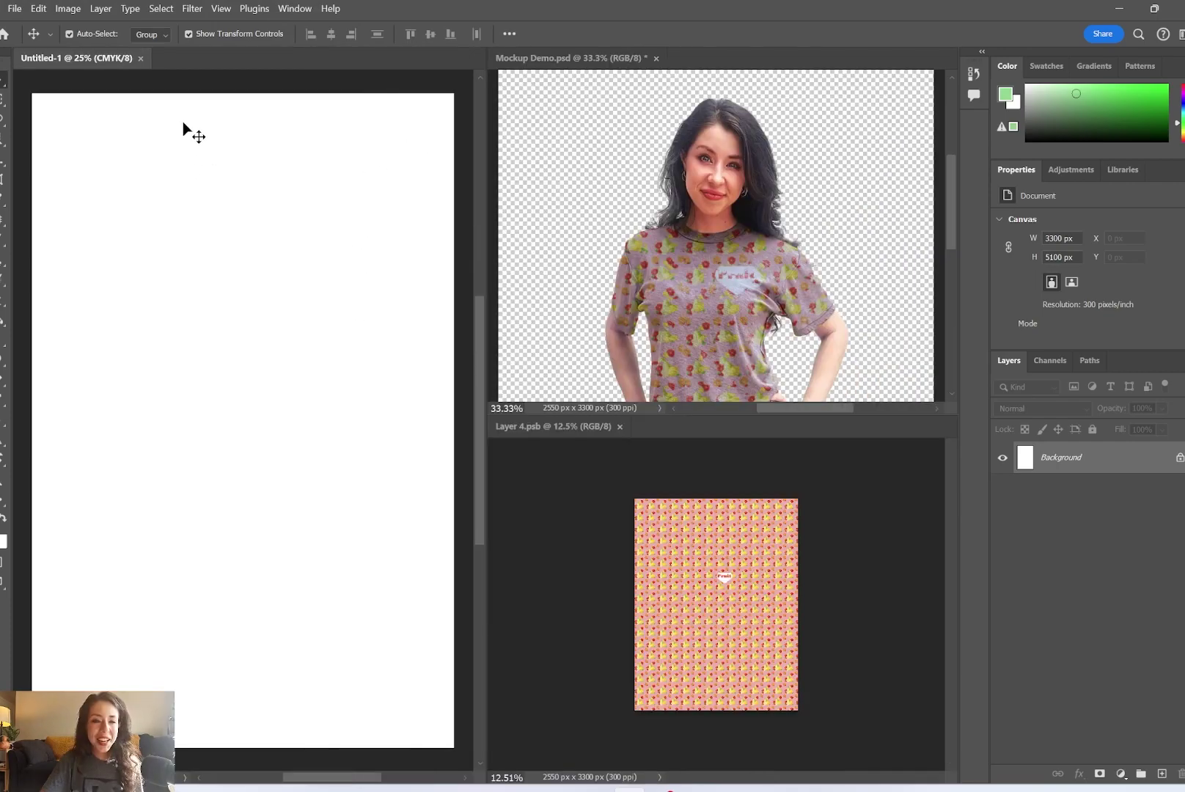
{"action": "left_click", "coordinate": [711, 576]}
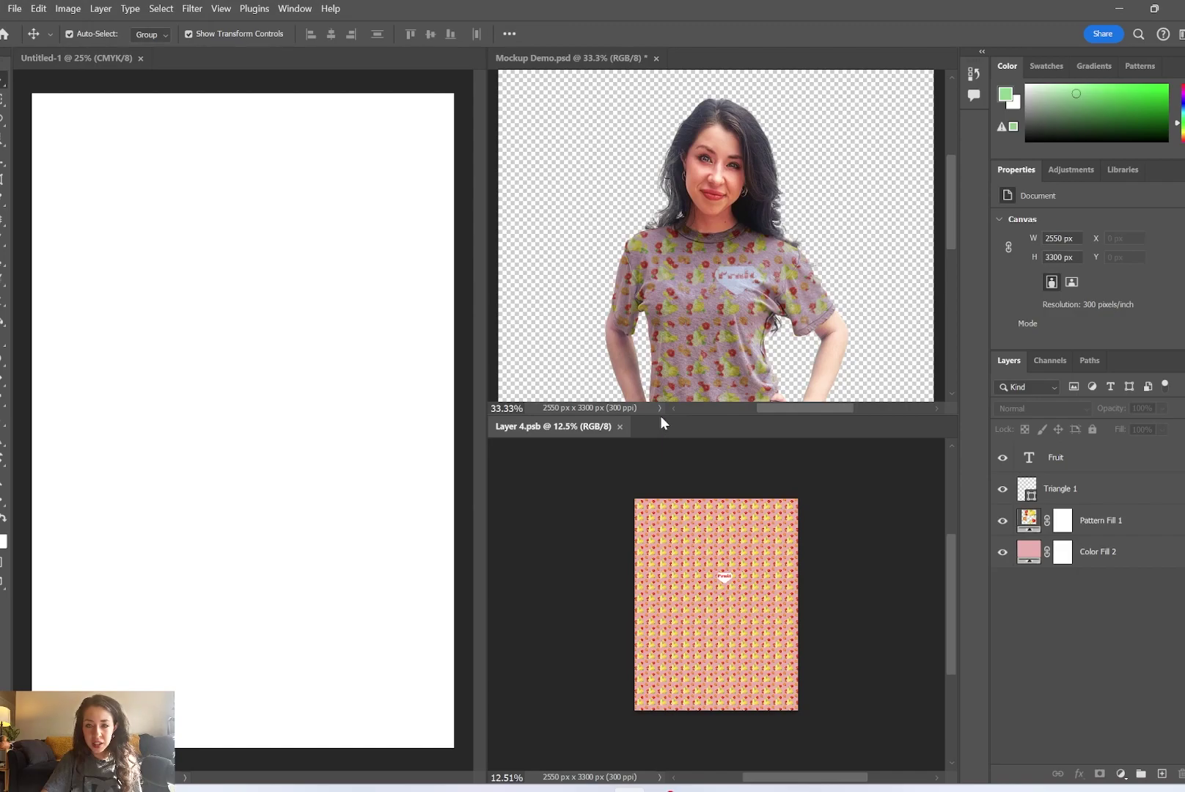
{"action": "left_click_drag", "start_coordinate": [666, 415], "coordinate": [677, 535]}
Collapse Group 2 in Mockup Demo.psd and leave no layer selected
{"action": "left_click", "coordinate": [606, 328]}
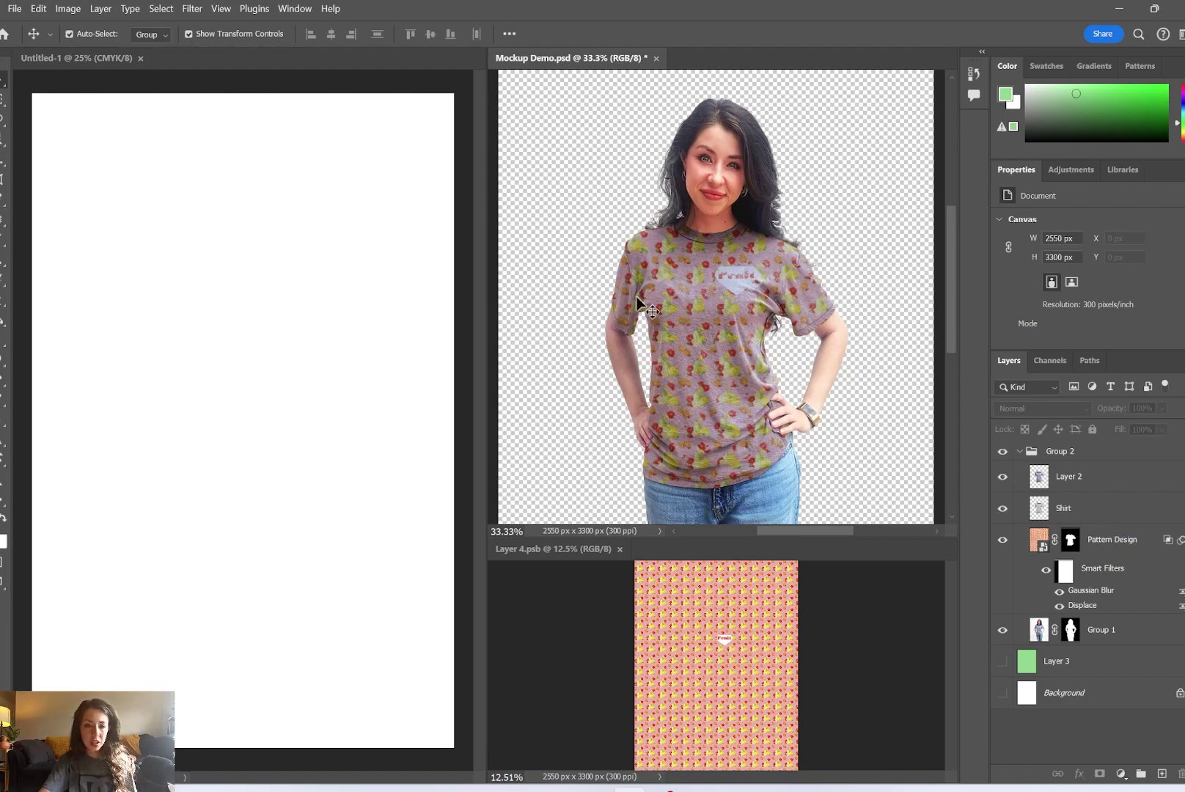
{"action": "left_click", "coordinate": [1030, 451]}
{"action": "left_click", "coordinate": [1020, 451]}
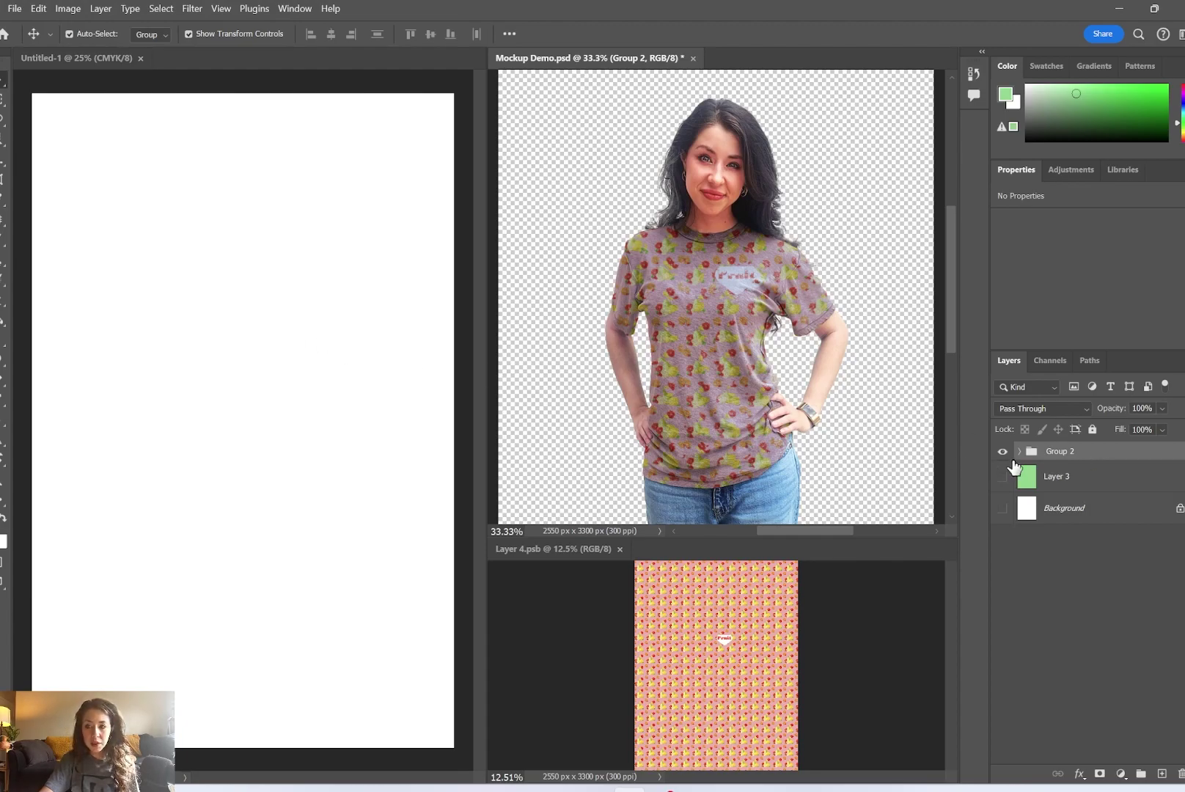
{"action": "left_click", "coordinate": [611, 164]}
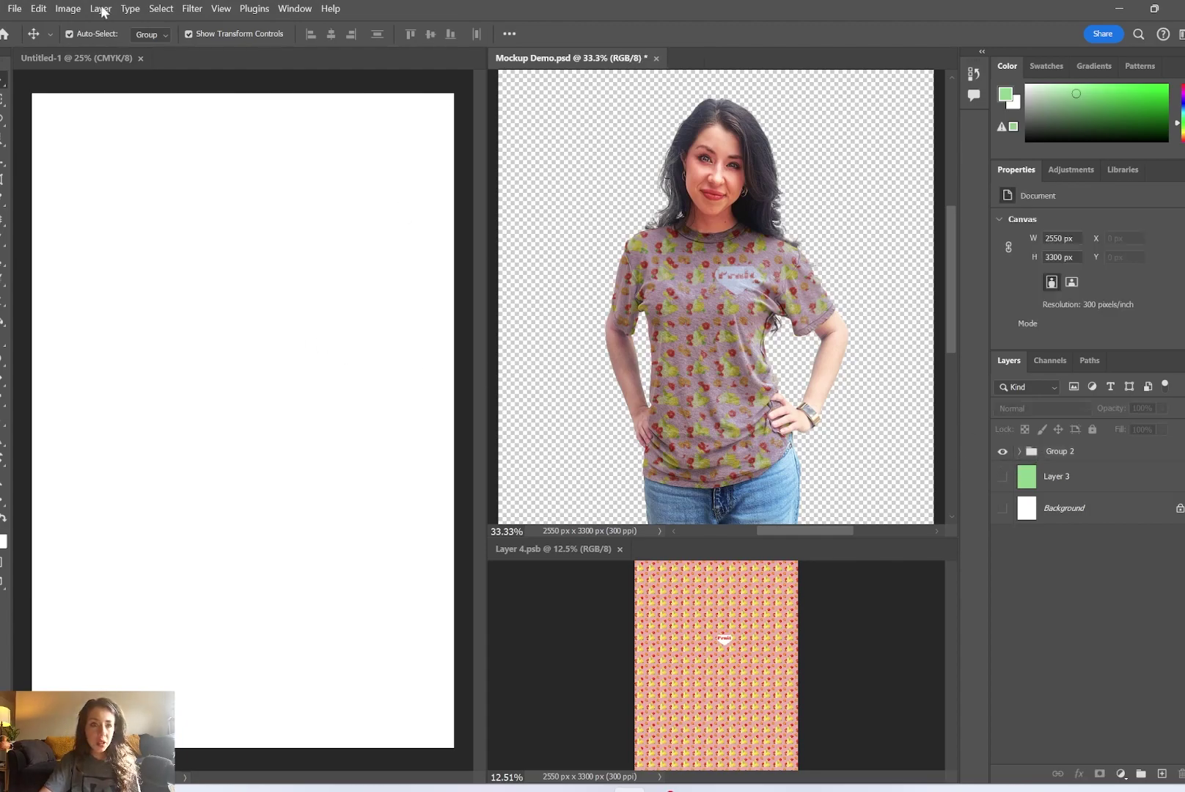
{"action": "left_click", "coordinate": [18, 11]}
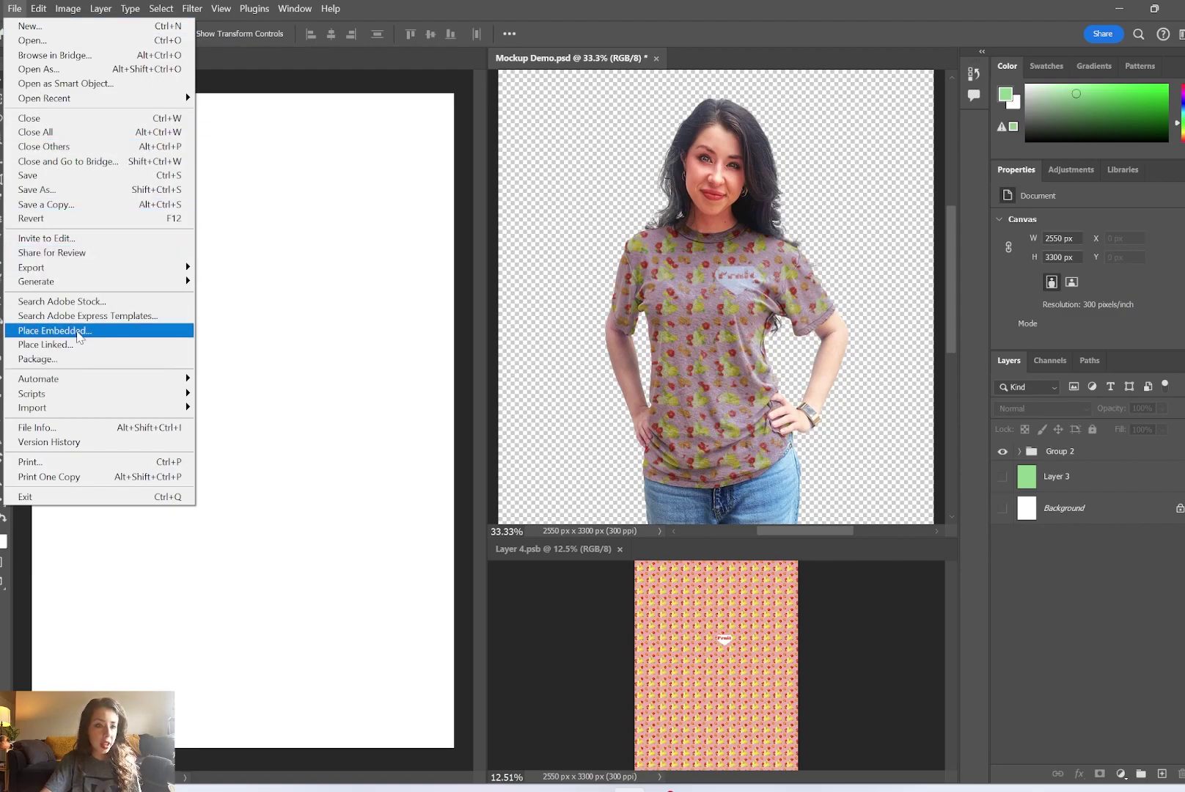
{"action": "left_click", "coordinate": [78, 332]}
{"action": "right_click", "coordinate": [78, 333]}
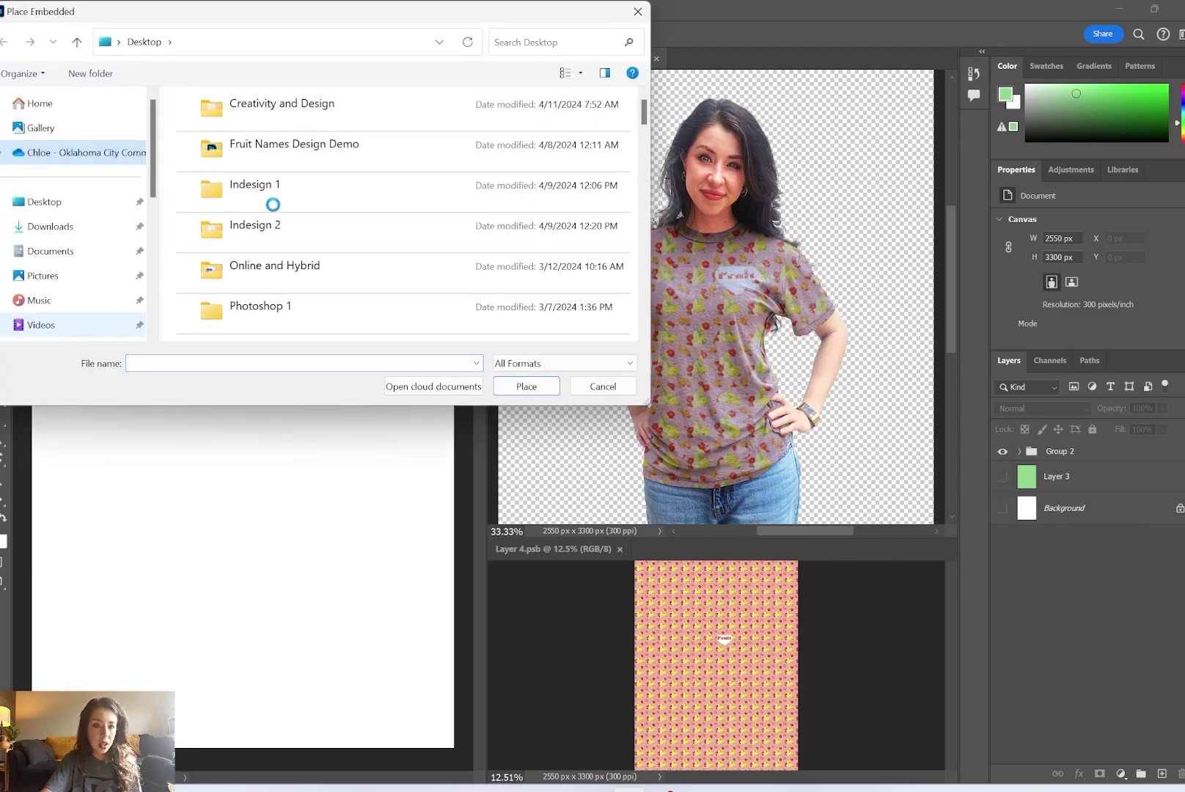
{"action": "left_click", "coordinate": [392, 304]}
{"action": "scroll", "coordinate": [392, 297], "scroll_direction": "down", "scroll_amount": 10}
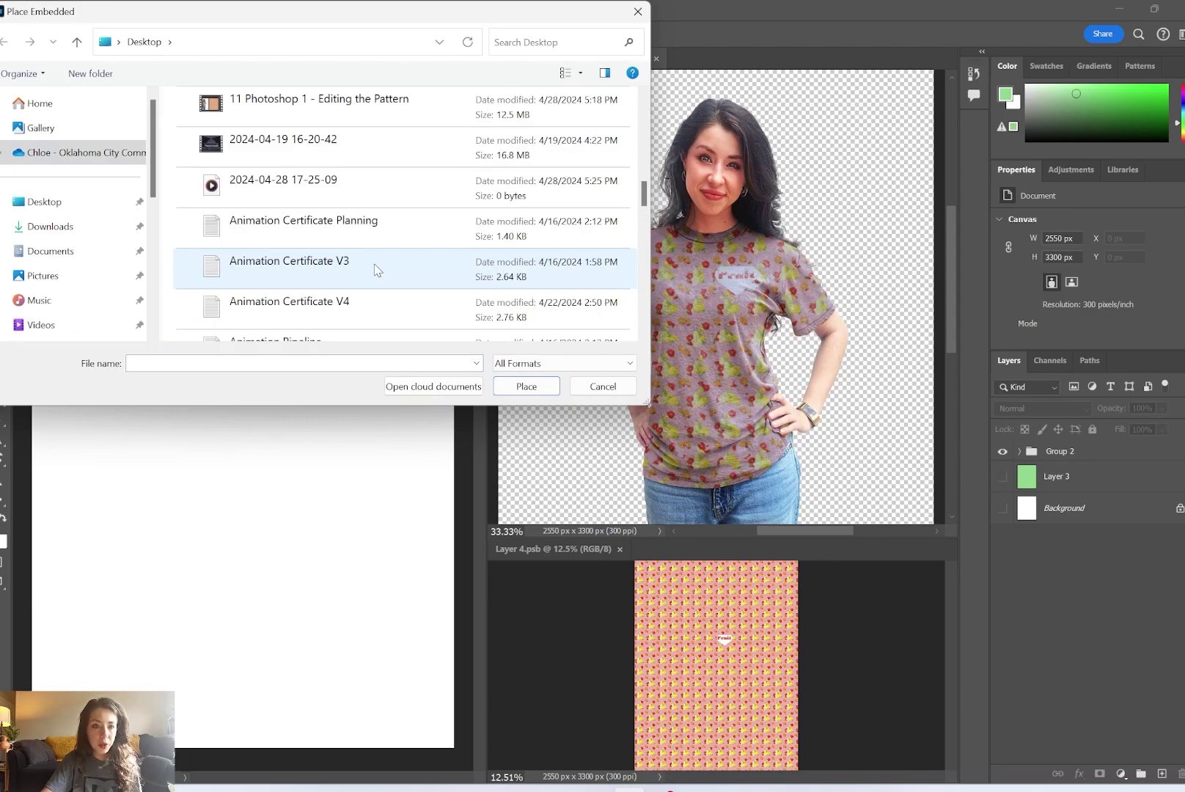
{"action": "scroll", "coordinate": [348, 204], "scroll_direction": "down", "scroll_amount": 15}
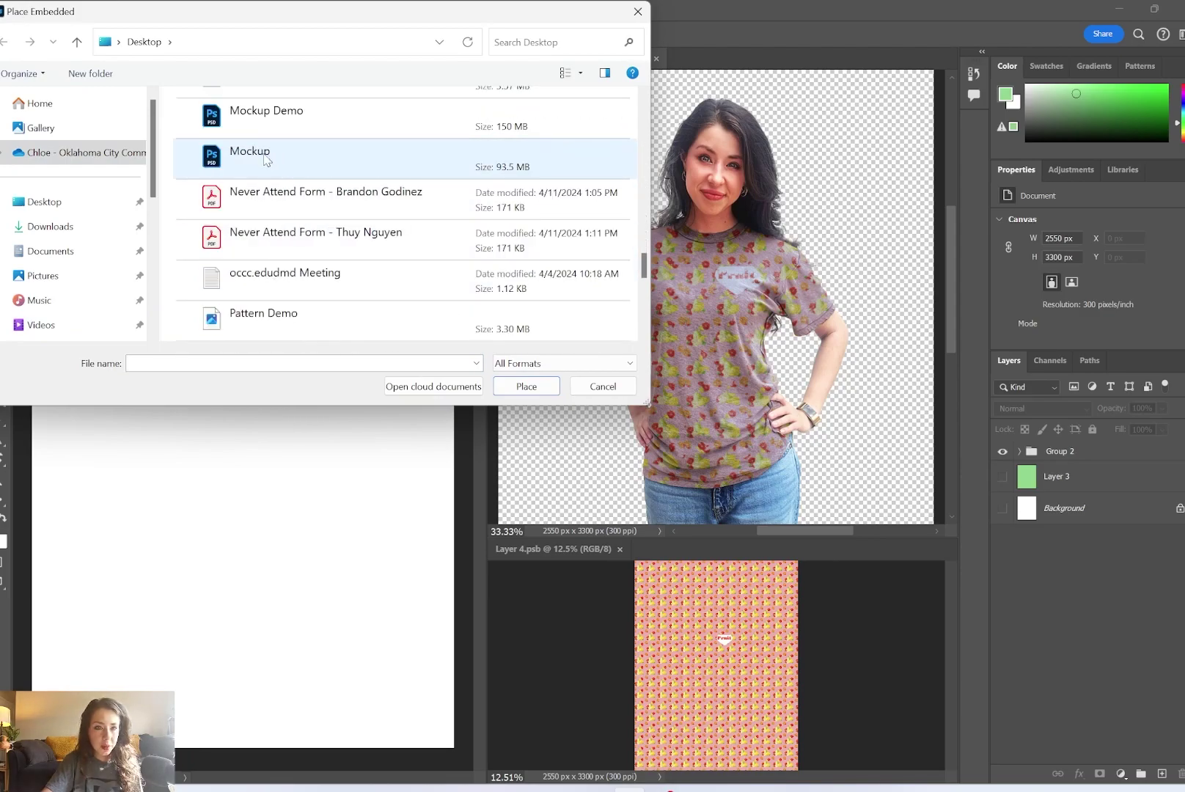
{"action": "left_click", "coordinate": [273, 117]}
{"action": "left_click", "coordinate": [526, 386]}
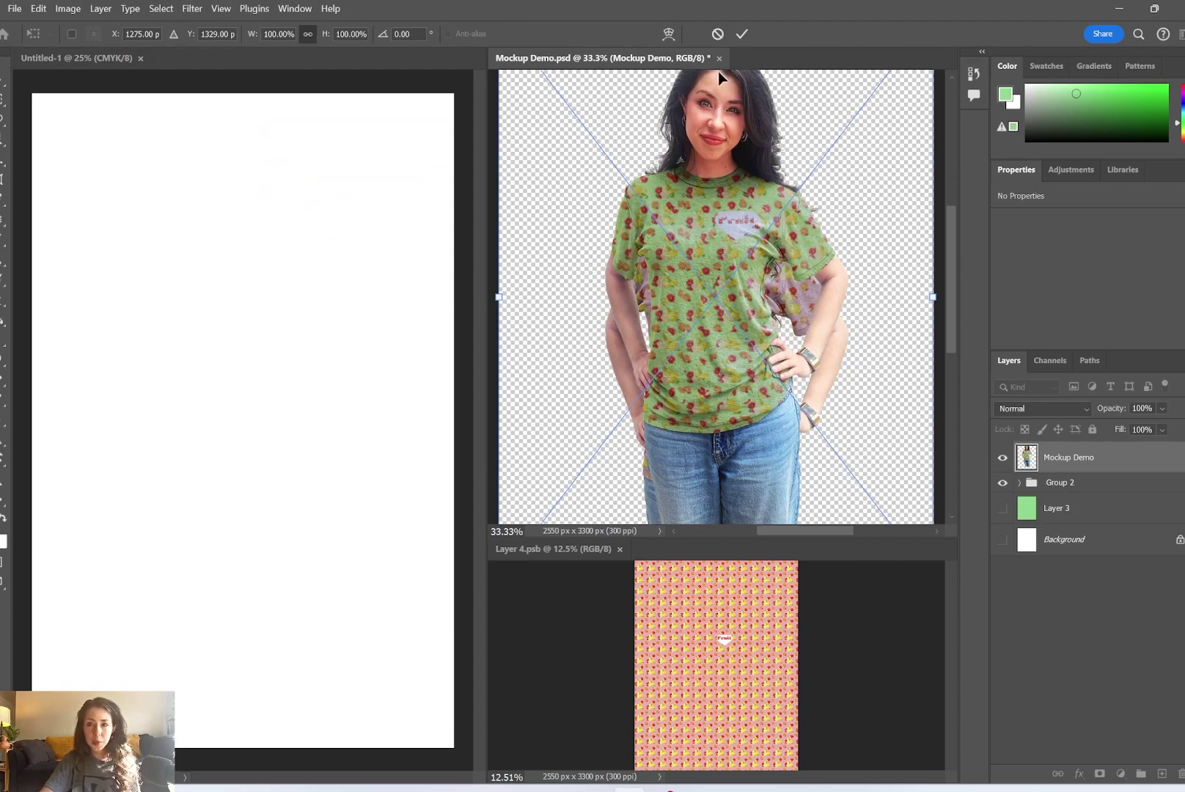
{"action": "left_click", "coordinate": [717, 34]}
Save Mockup Demo.psd with the T-shirt cutout on its transparent background
{"action": "left_click", "coordinate": [298, 198]}
{"action": "left_click", "coordinate": [623, 211]}
{"action": "key", "text": "ctrl+s"}
Place the saved Mockup Demo file as an embedded object in the blank Untitled-1 tabloid document
{"action": "left_click", "coordinate": [93, 151]}
{"action": "left_click", "coordinate": [15, 8]}
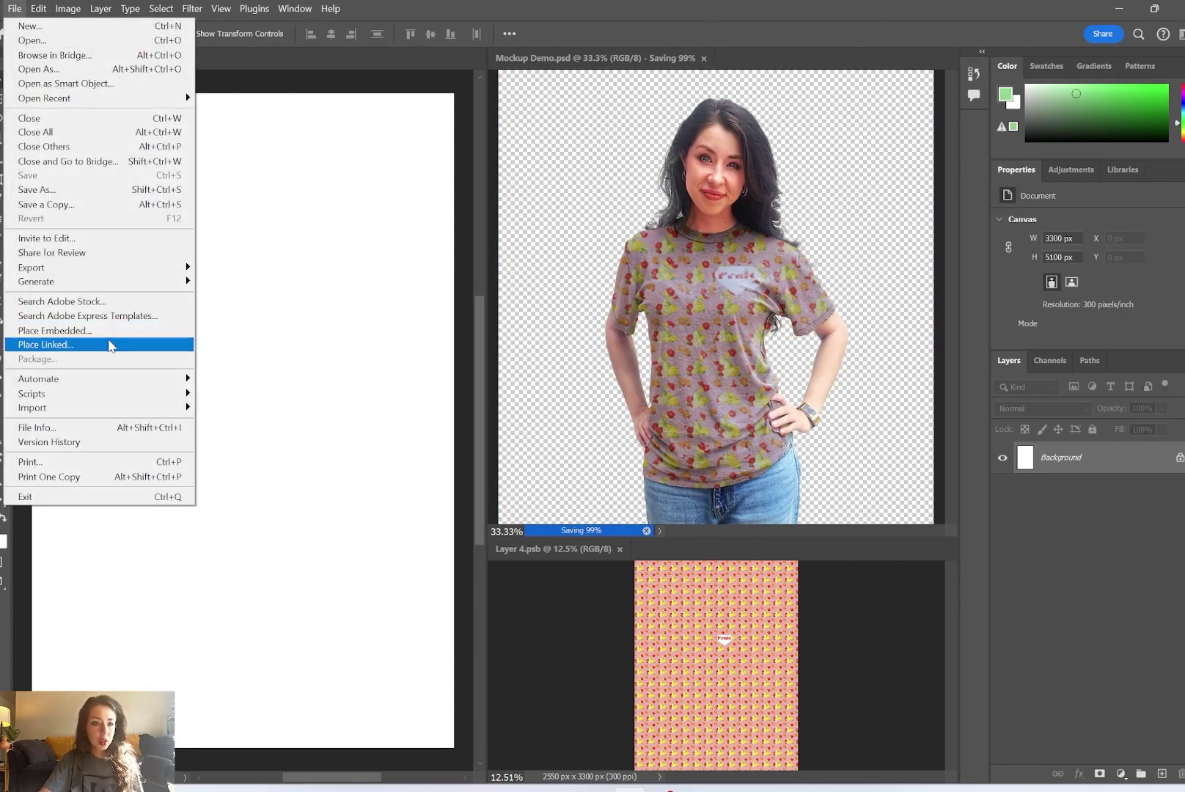
{"action": "left_click", "coordinate": [94, 332]}
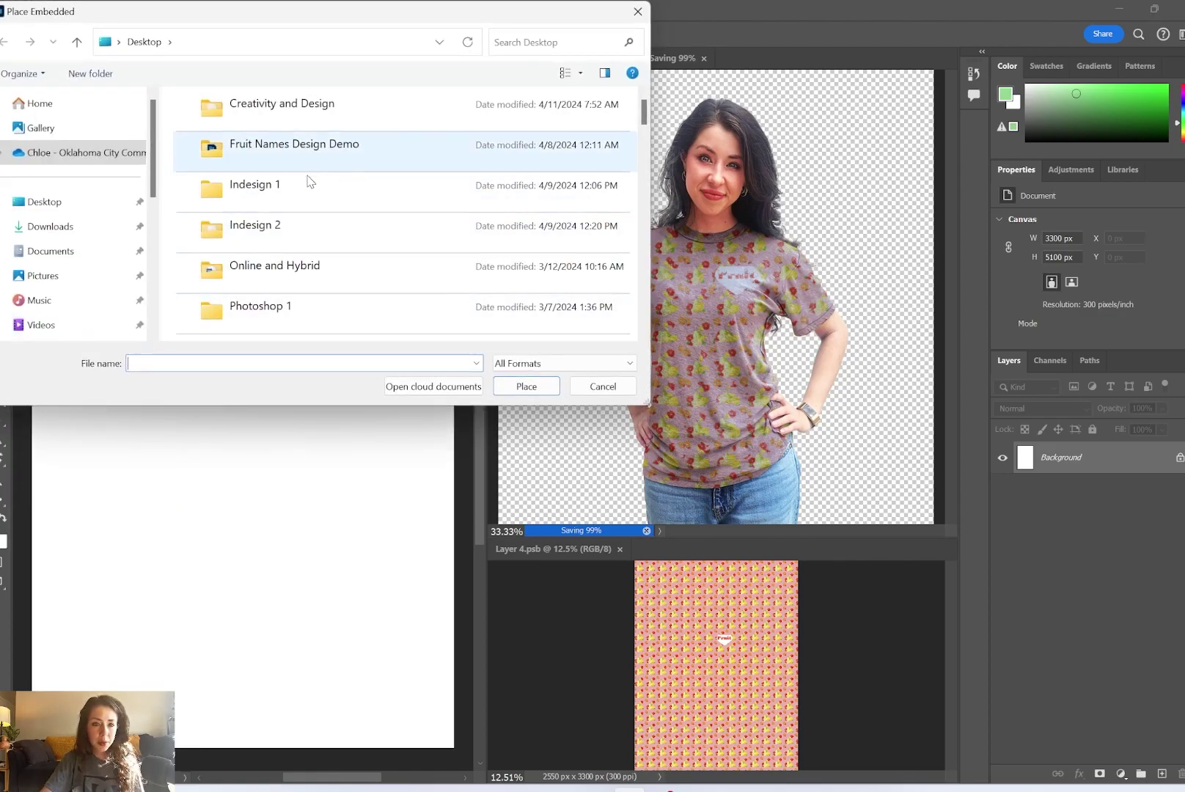
{"action": "scroll", "coordinate": [306, 175], "scroll_direction": "down", "scroll_amount": 5}
{"action": "scroll", "coordinate": [308, 220], "scroll_direction": "down", "scroll_amount": 10}
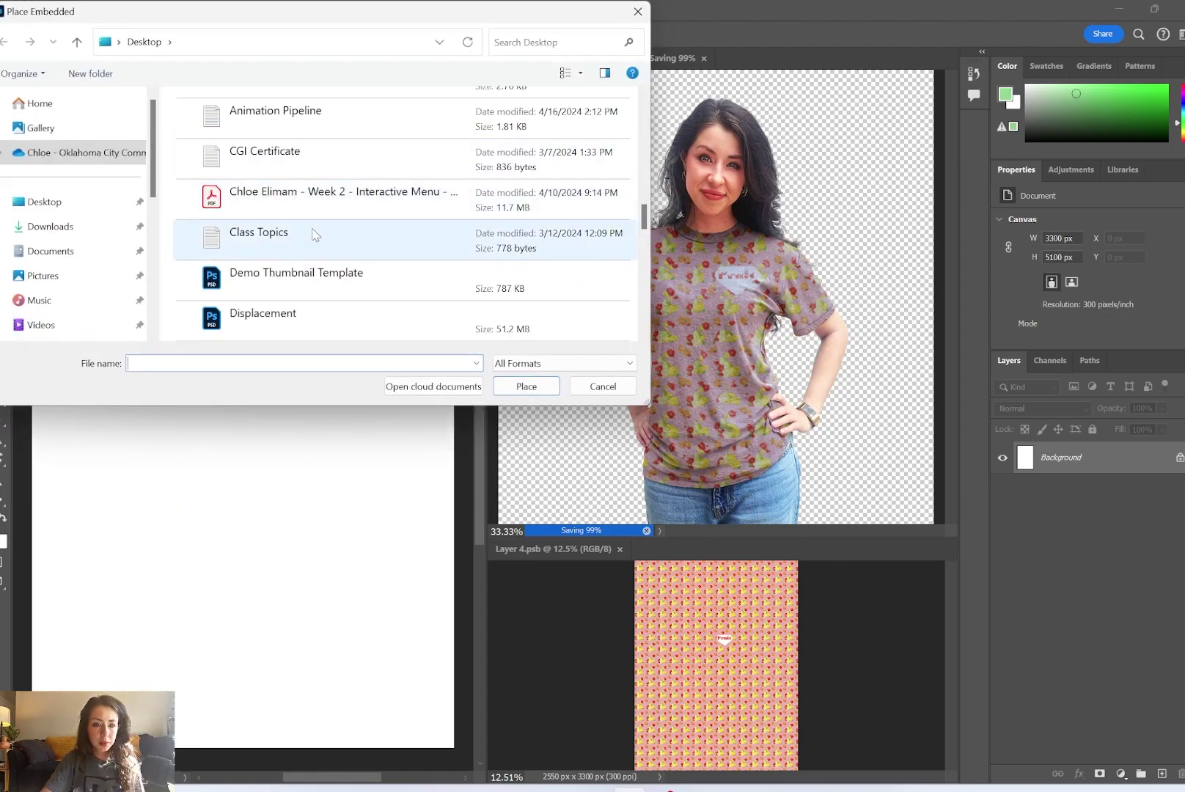
{"action": "double_click", "coordinate": [292, 239]}
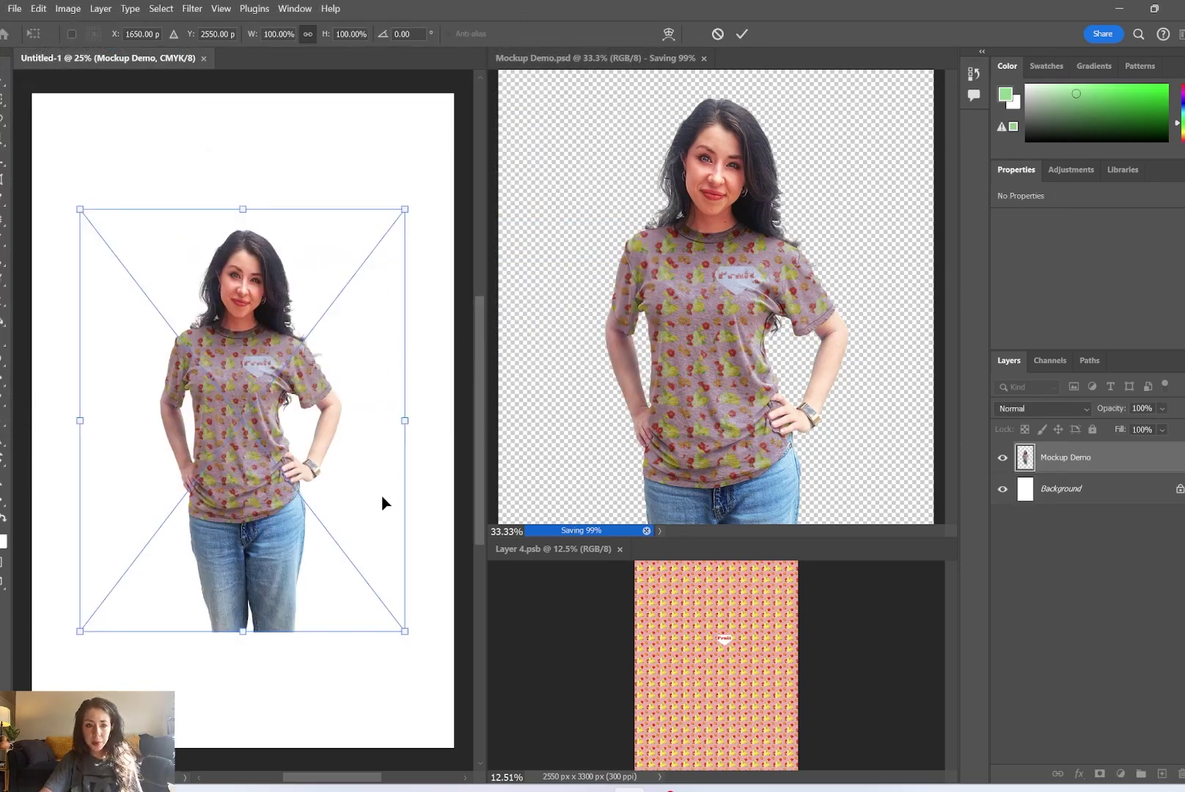
Scale the placed mockup to 154.55% so it spans the full page height, and commit the placement
{"action": "left_click_drag", "start_coordinate": [250, 629], "coordinate": [242, 747]}
{"action": "left_click_drag", "start_coordinate": [230, 206], "coordinate": [242, 94]}
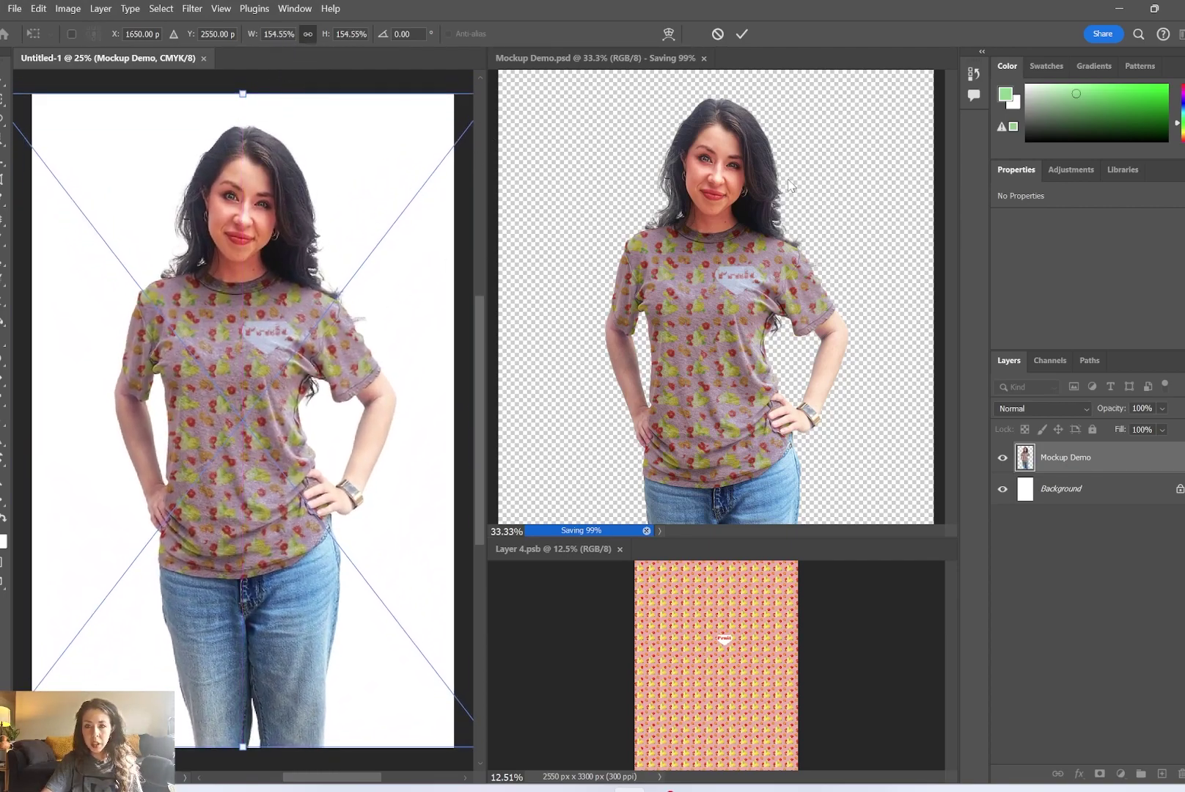
{"action": "left_click", "coordinate": [743, 33]}
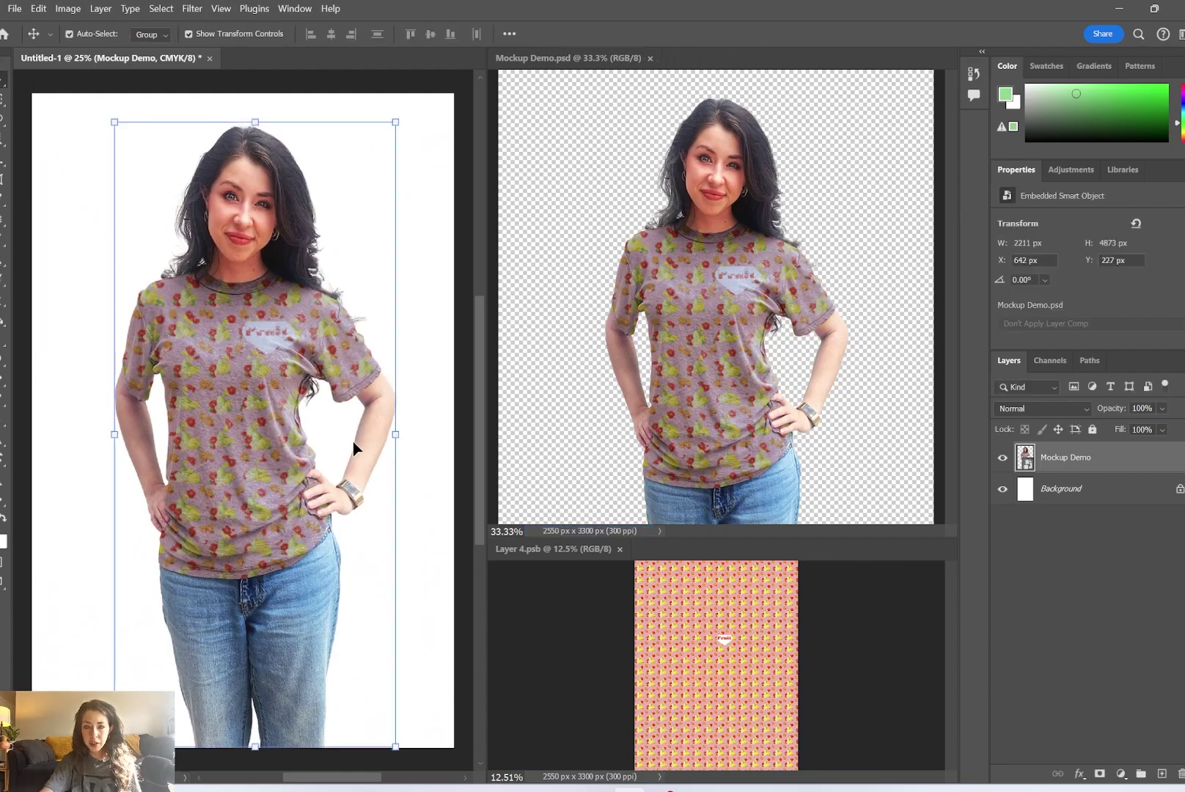
Close Layer 4.psb and Mockup Demo.psd, leaving only the tabloid document open with no layer selected
{"action": "left_click", "coordinate": [760, 335]}
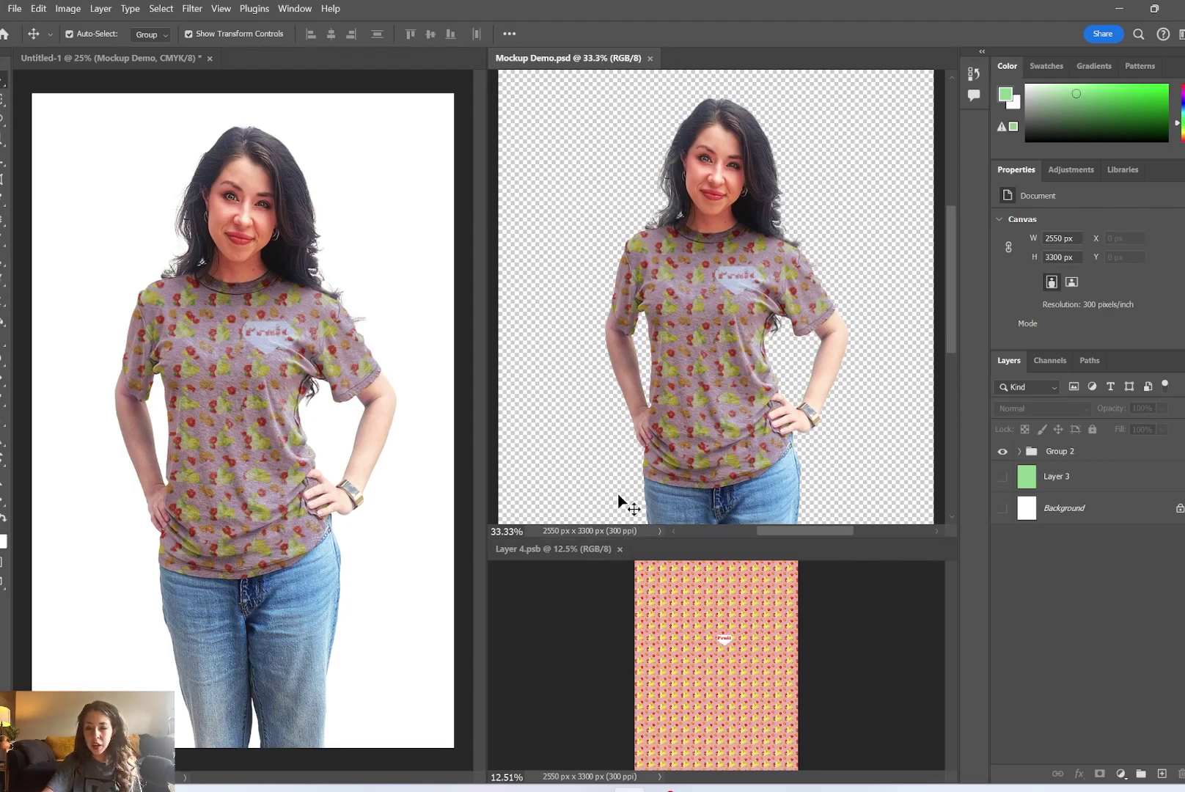
{"action": "left_click", "coordinate": [620, 549]}
{"action": "left_click", "coordinate": [651, 58]}
{"action": "left_click", "coordinate": [738, 291]}
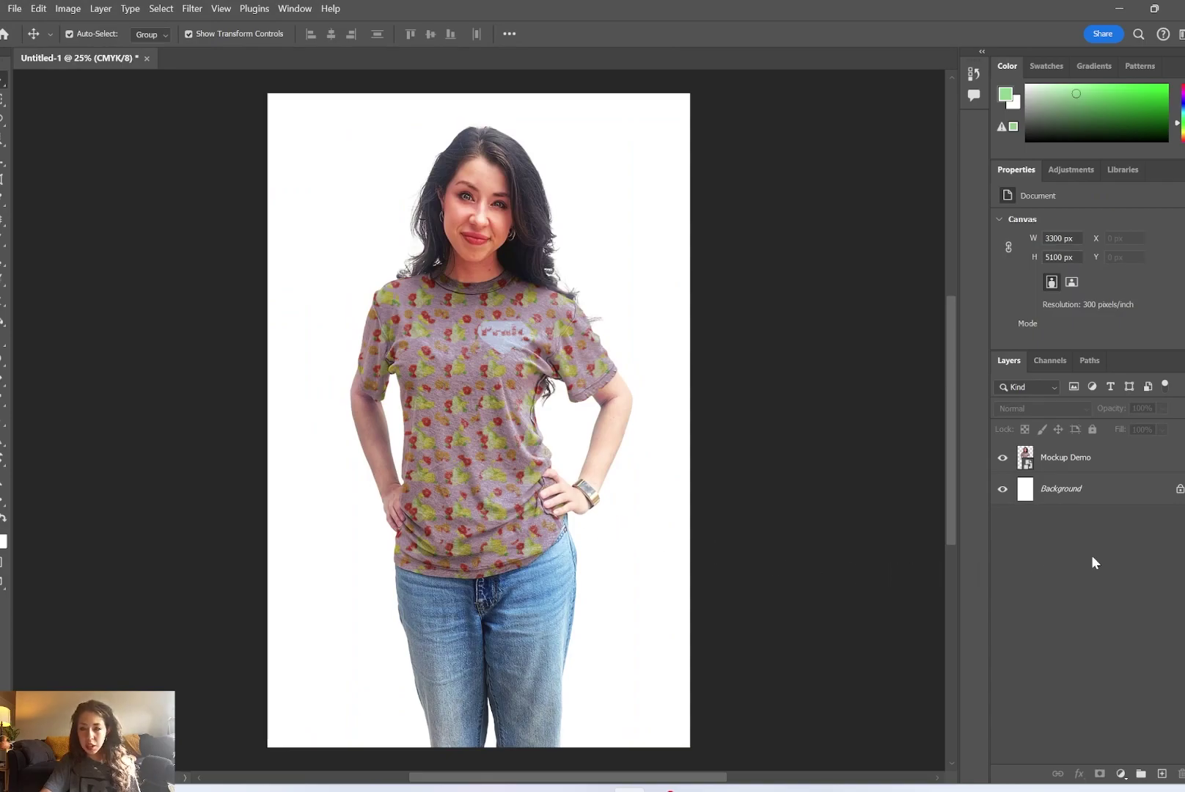
Hide the Mockup Demo layer and add the centered text "Fruit" in Blenny Black at 48 pt
{"action": "left_click", "coordinate": [1002, 457]}
{"action": "left_click", "coordinate": [1004, 458]}
{"action": "left_click", "coordinate": [1002, 458]}
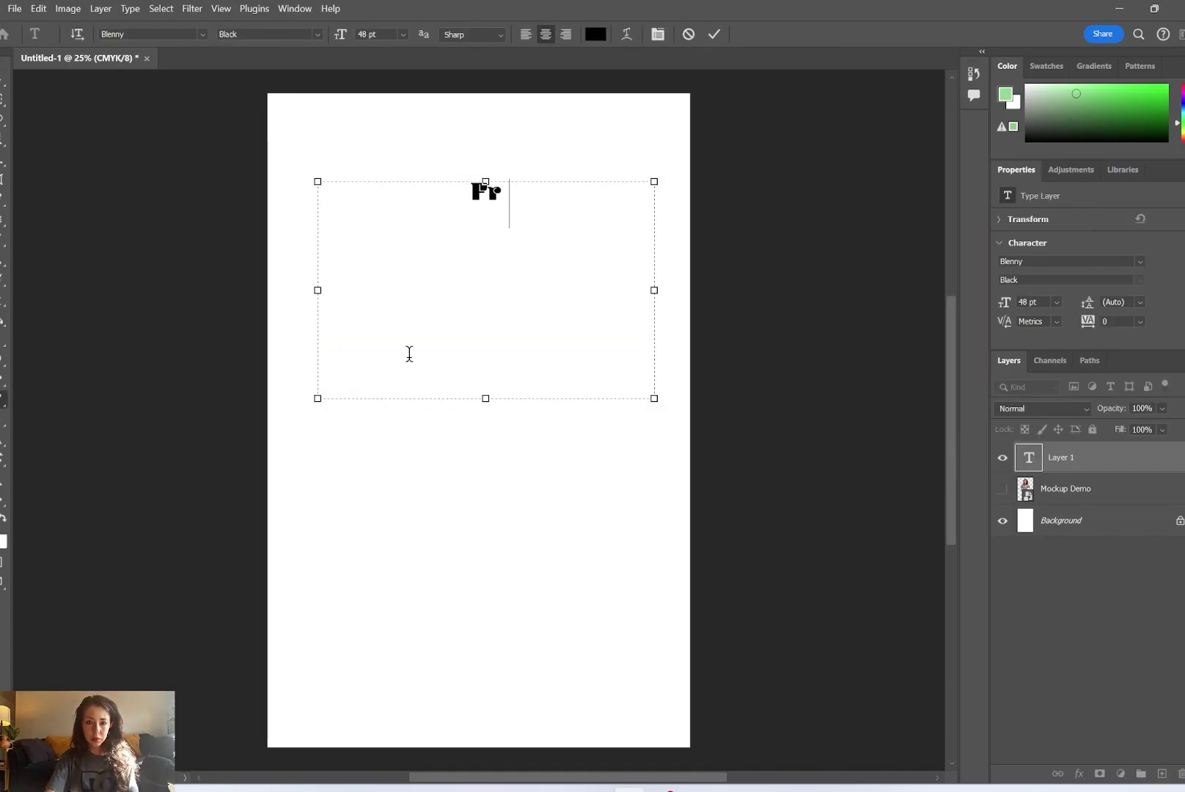
{"action": "type", "text": "uit"}
{"action": "key", "text": "ctrl+a"}
{"action": "left_click_drag", "start_coordinate": [653, 397], "coordinate": [405, 206]}
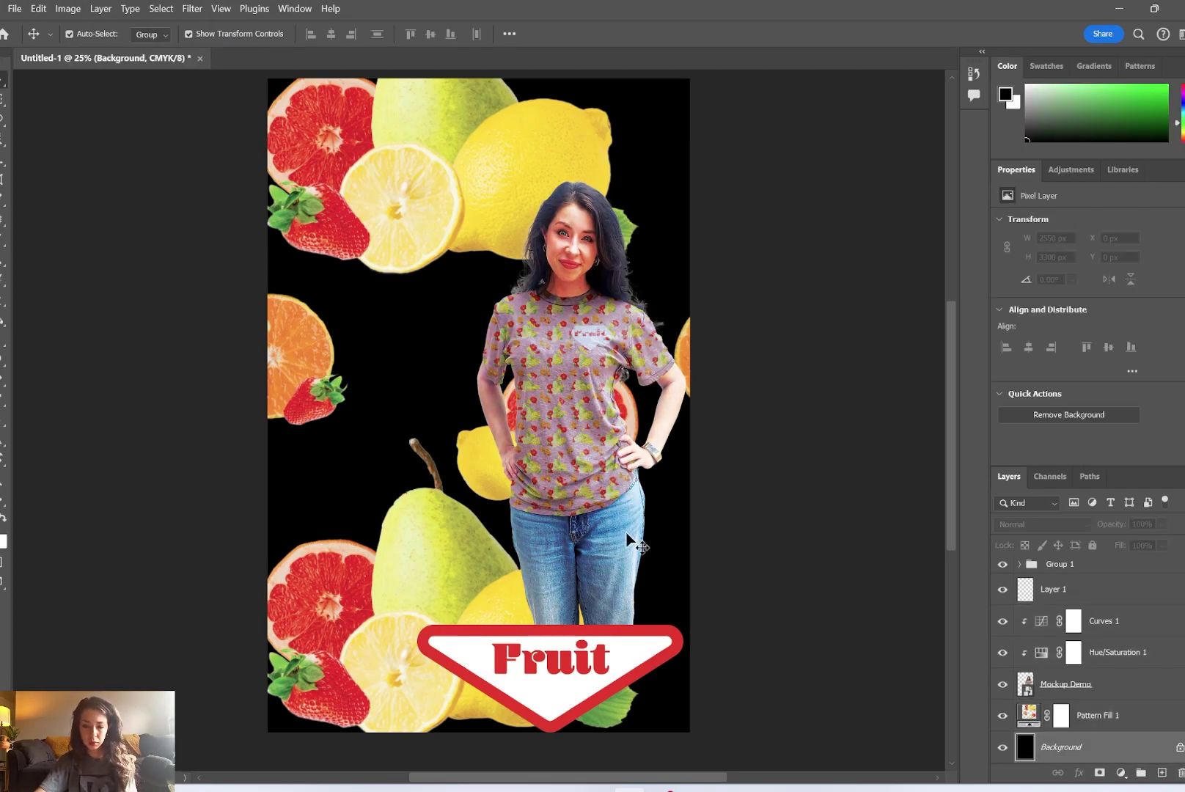
Move the model lower on the page and make a rasterized copy of the Pattern Fill 1 layer
{"action": "left_click_drag", "start_coordinate": [579, 412], "coordinate": [600, 440]}
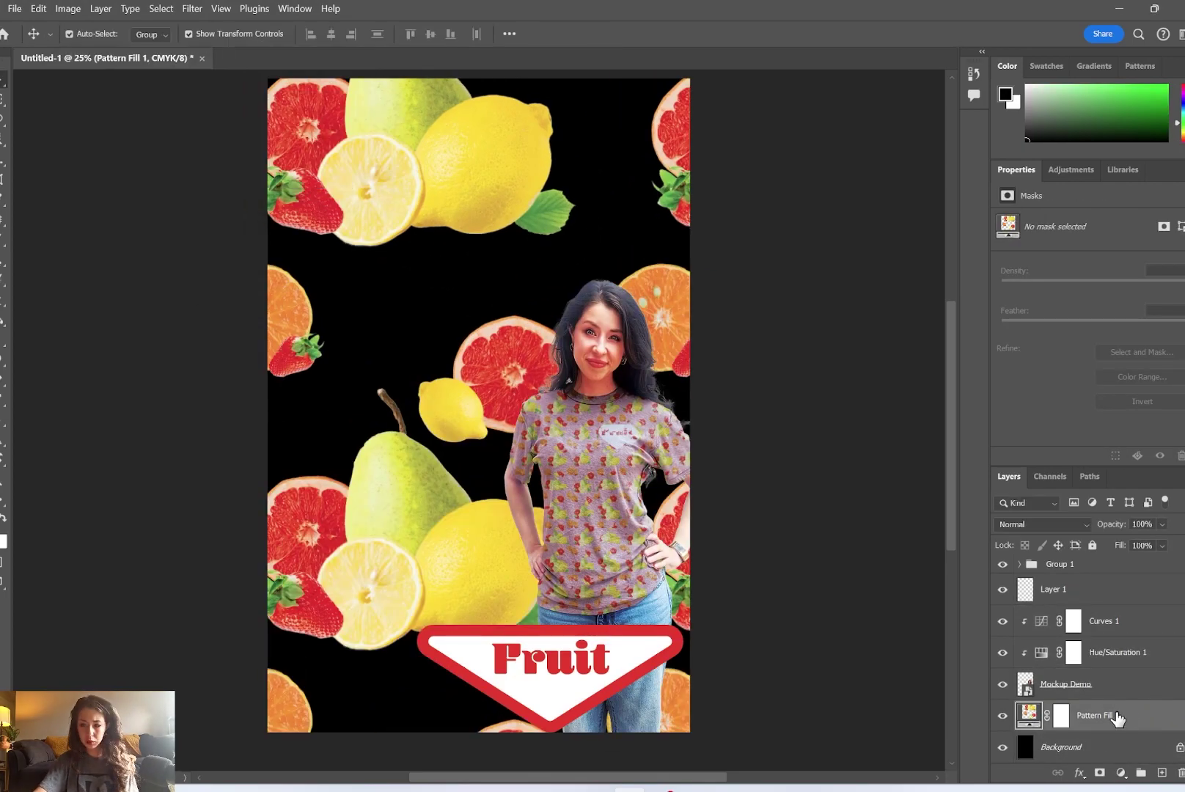
{"action": "left_click_drag", "start_coordinate": [1116, 712], "coordinate": [1119, 730]}
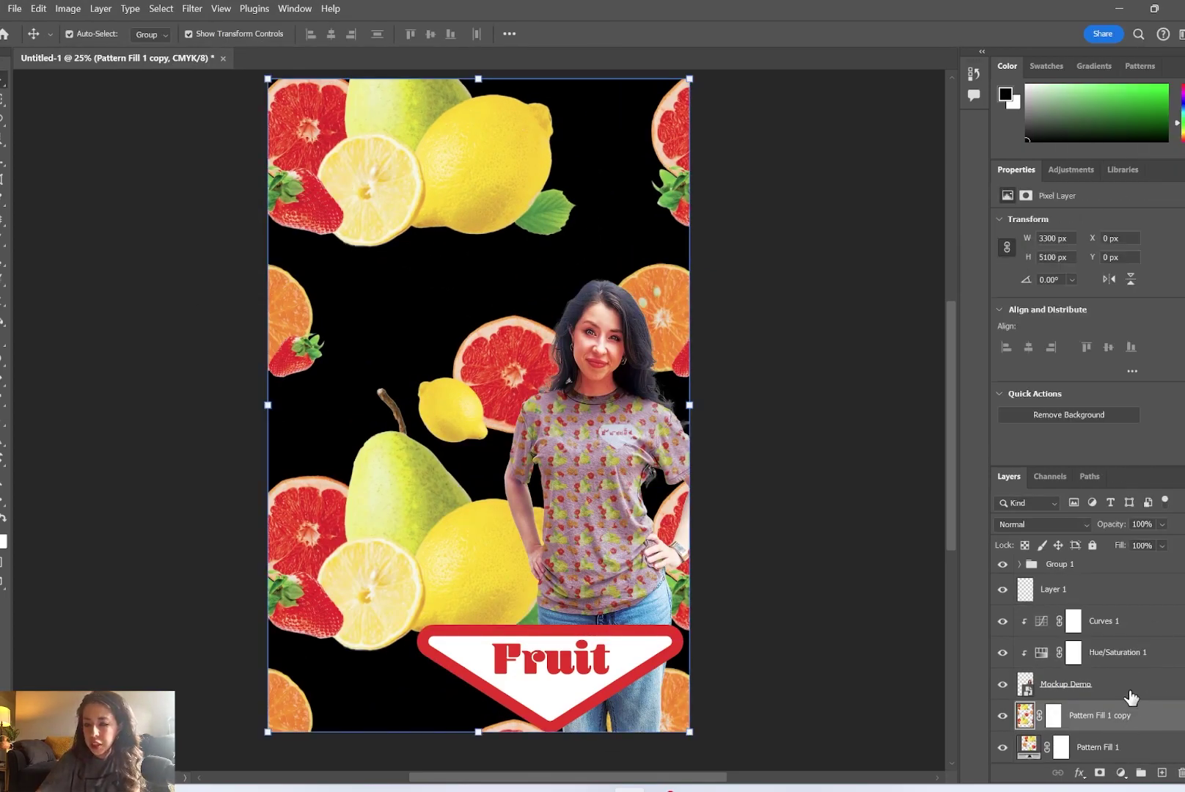
{"action": "scroll", "coordinate": [1129, 696], "scroll_direction": "down", "scroll_amount": 1}
{"action": "right_click", "coordinate": [1120, 688]}
{"action": "left_click", "coordinate": [1115, 715]}
{"action": "left_click", "coordinate": [1142, 688]}
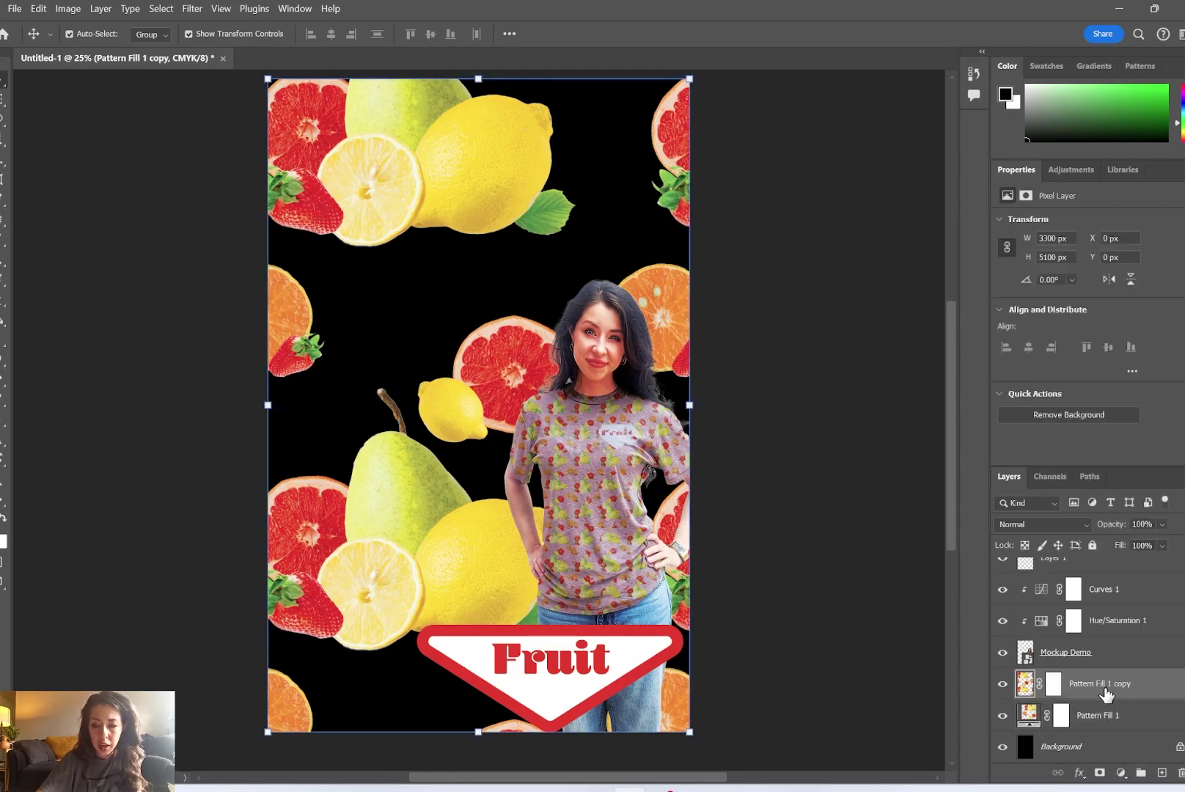
{"action": "right_click", "coordinate": [1105, 687]}
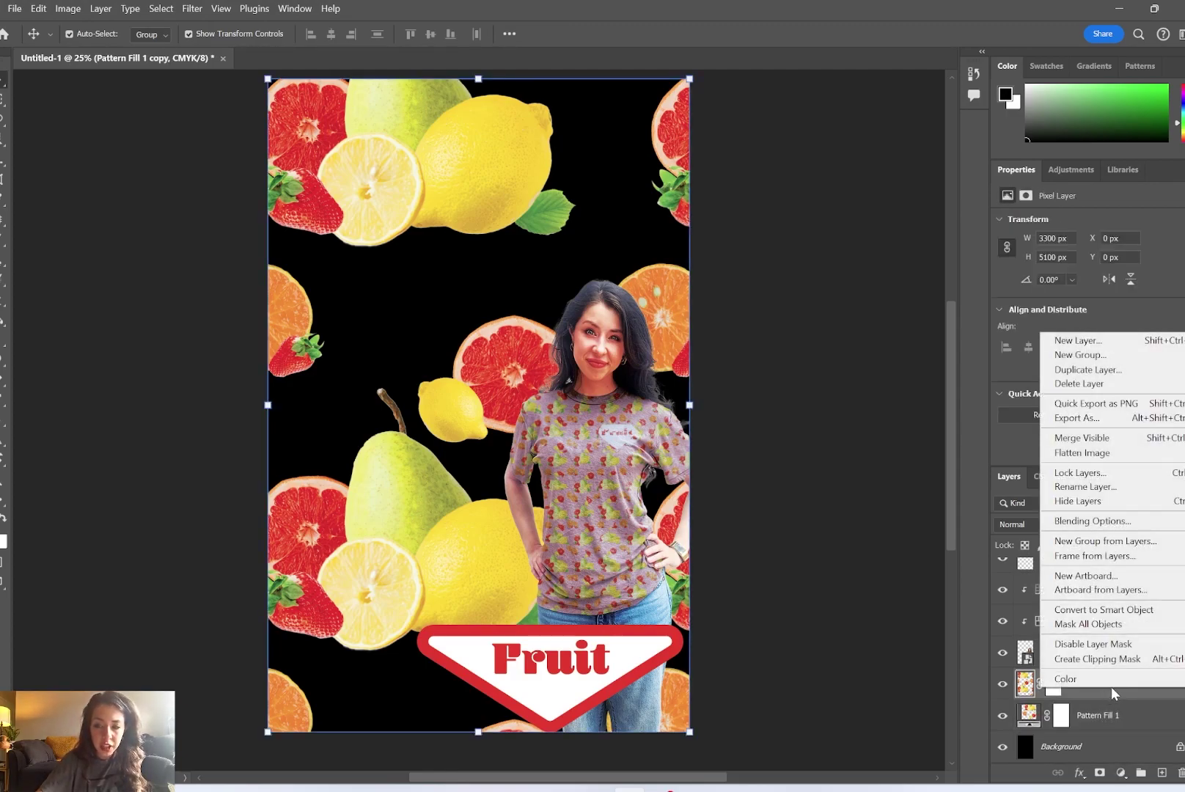
{"action": "left_click", "coordinate": [1111, 686]}
{"action": "left_click", "coordinate": [190, 10]}
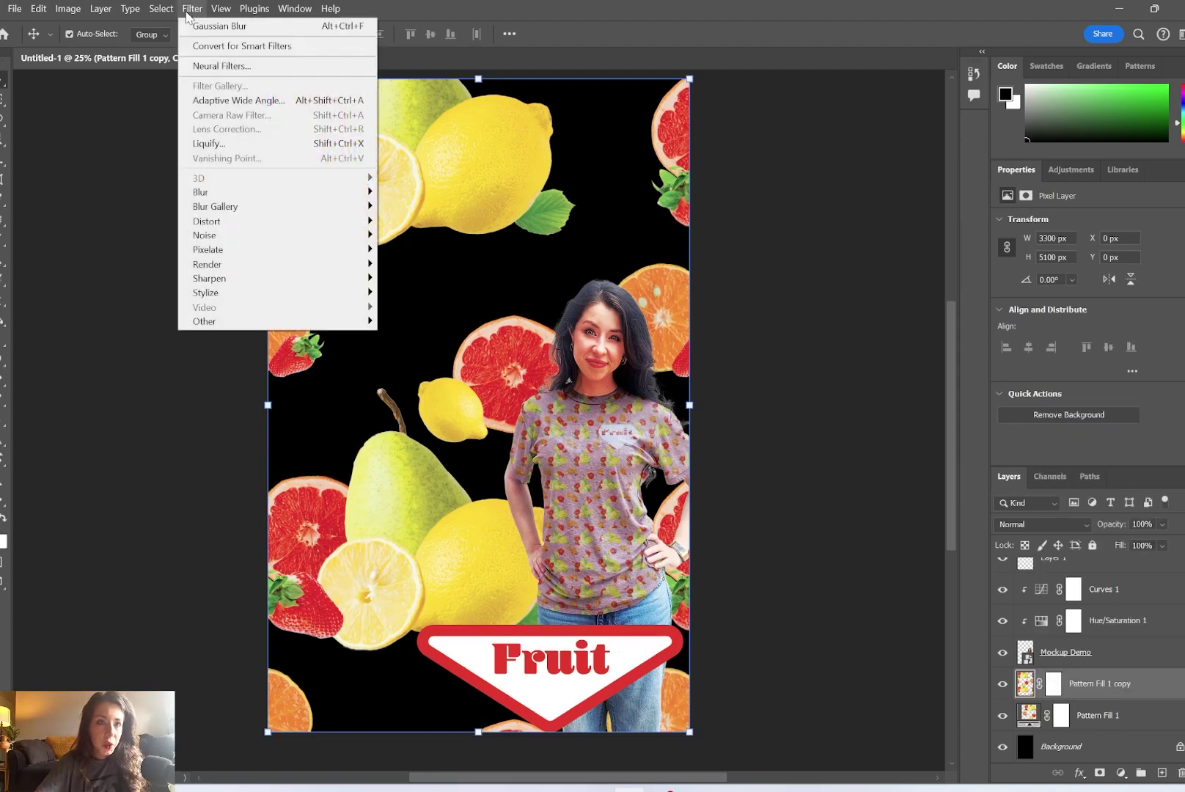
{"action": "mouse_move", "coordinate": [225, 195]}
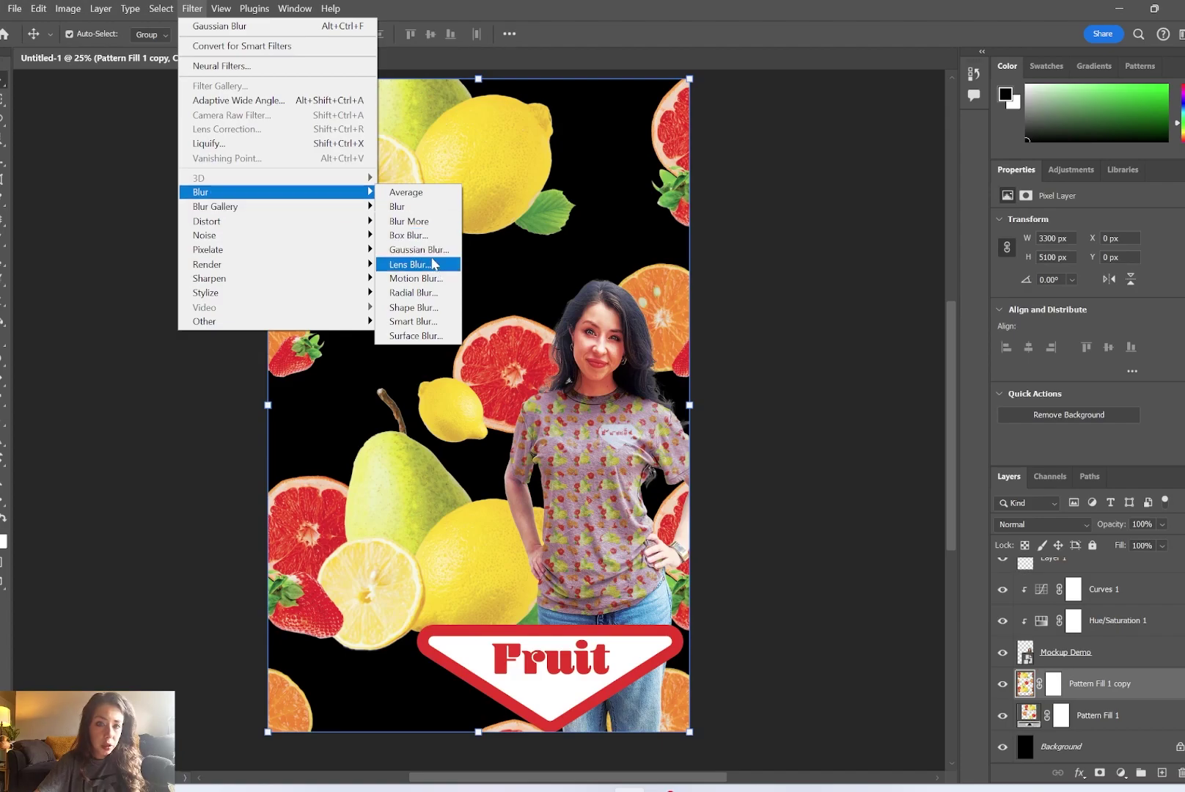
{"action": "left_click", "coordinate": [422, 249]}
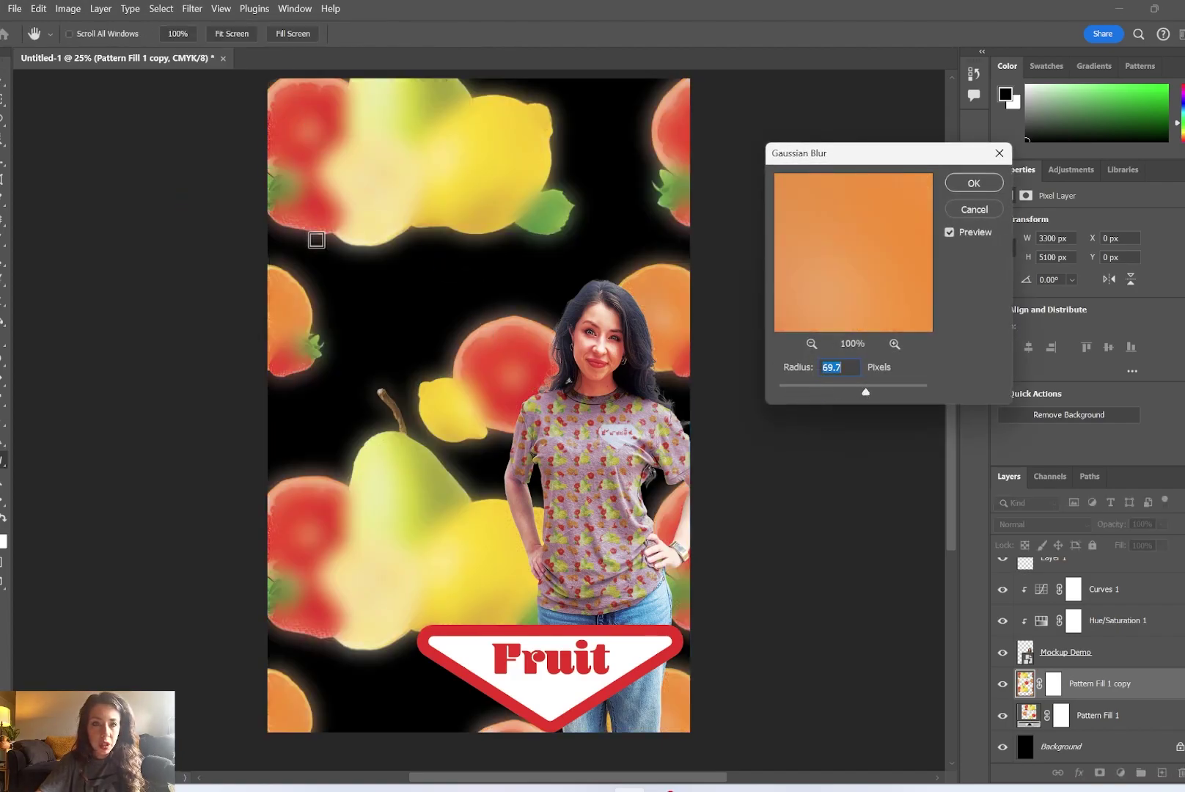
{"action": "left_click", "coordinate": [974, 210]}
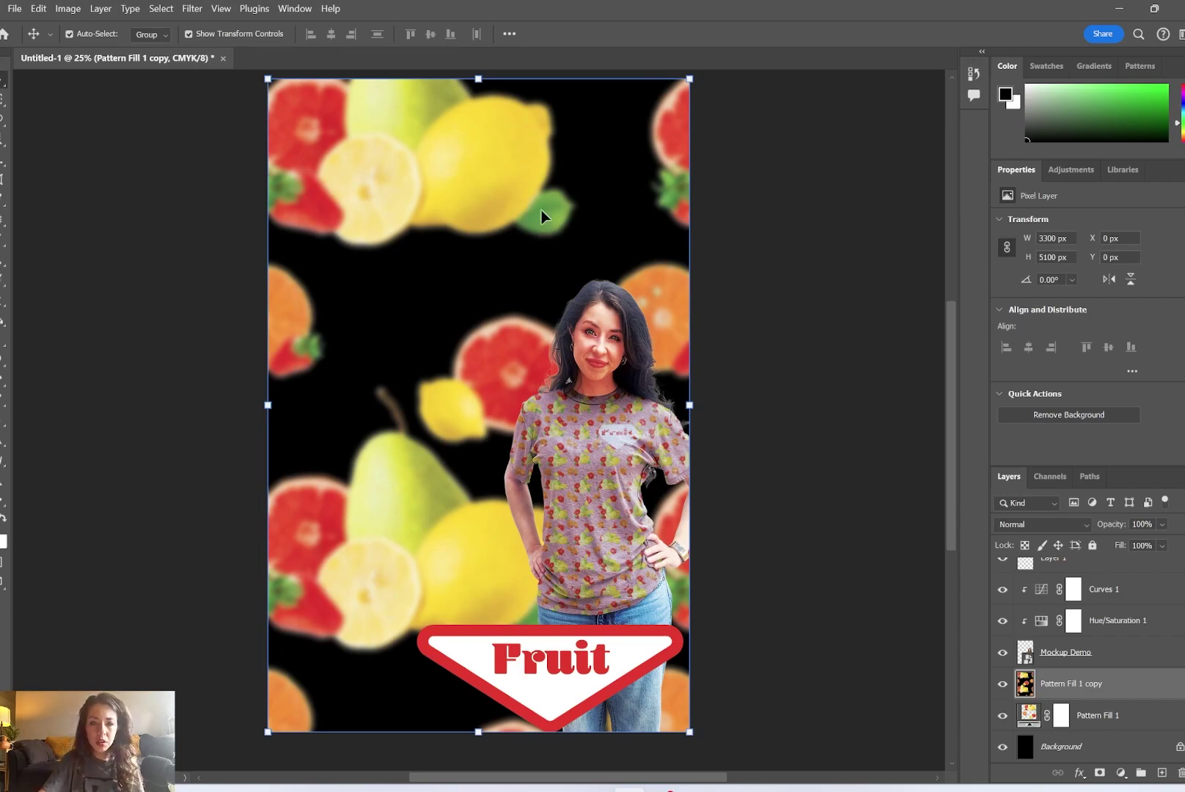
Add a Hue/Saturation adjustment above the blurred Pattern Fill 1 copy layer and colorize the backdrop pinkish red
{"action": "left_click", "coordinate": [788, 246]}
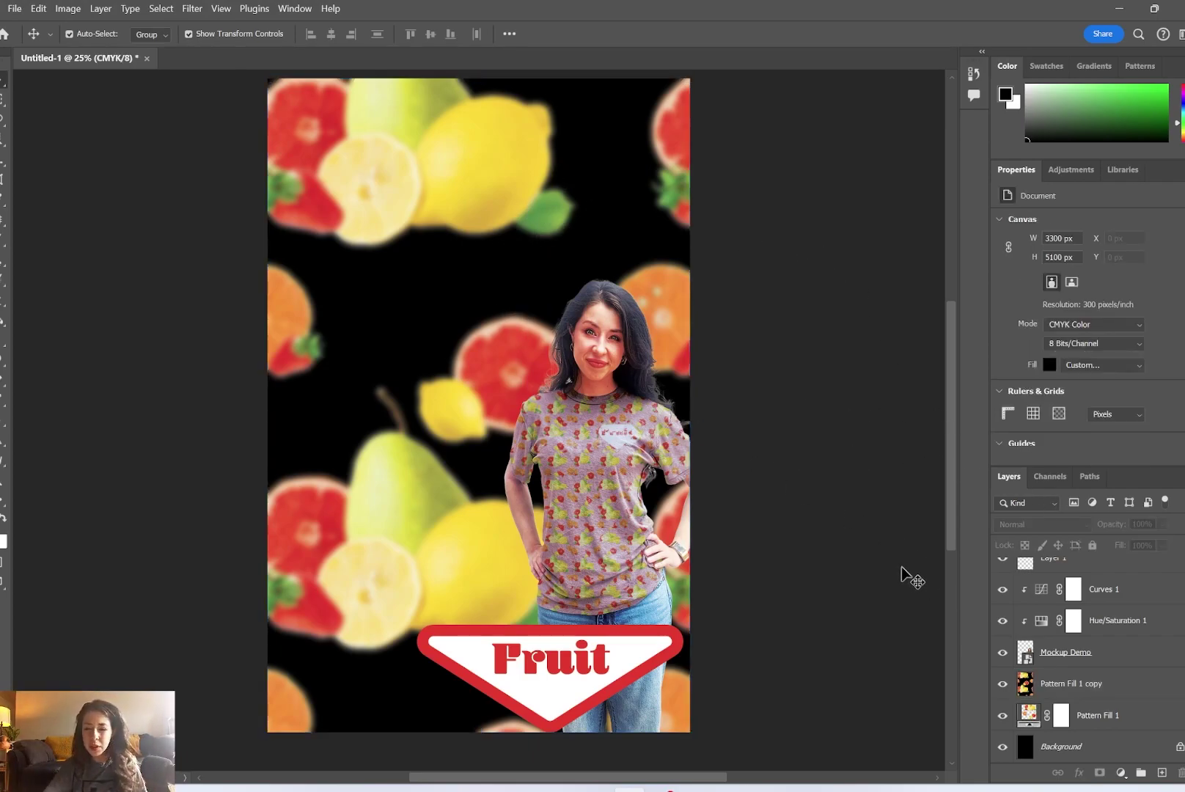
{"action": "left_click", "coordinate": [1075, 682]}
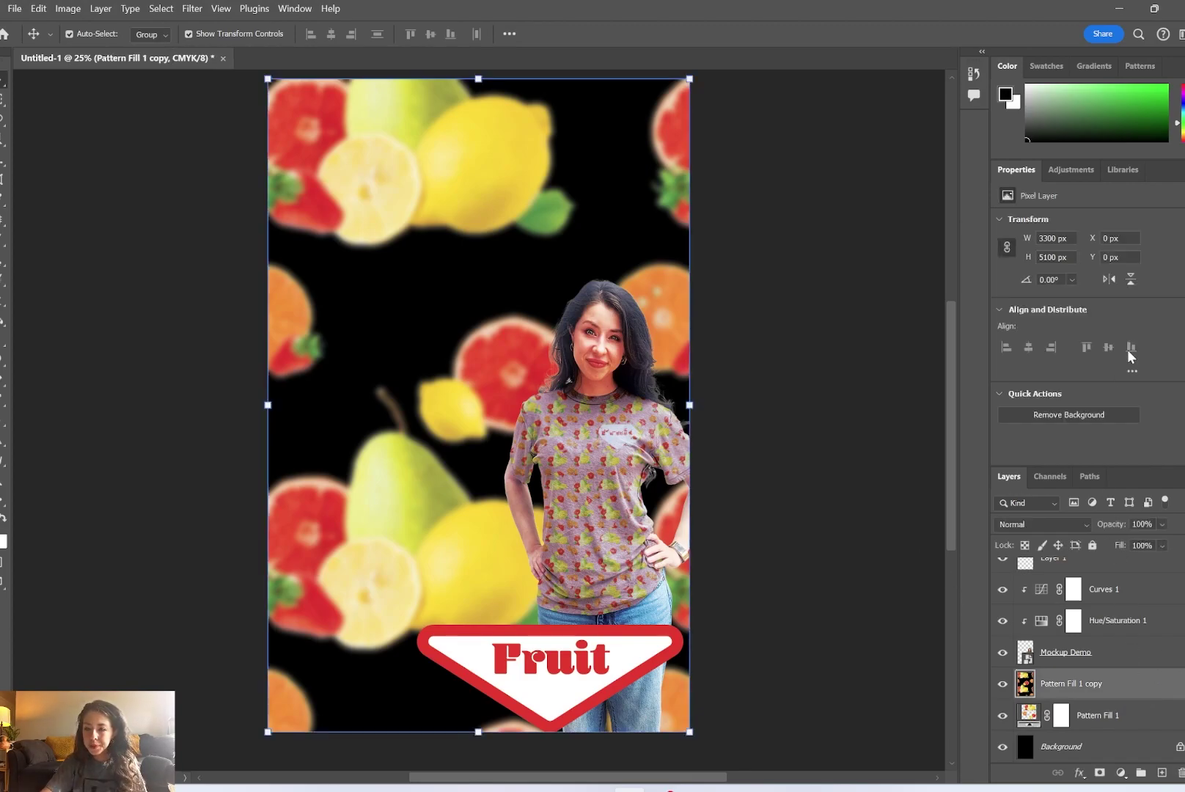
{"action": "left_click", "coordinate": [1076, 170]}
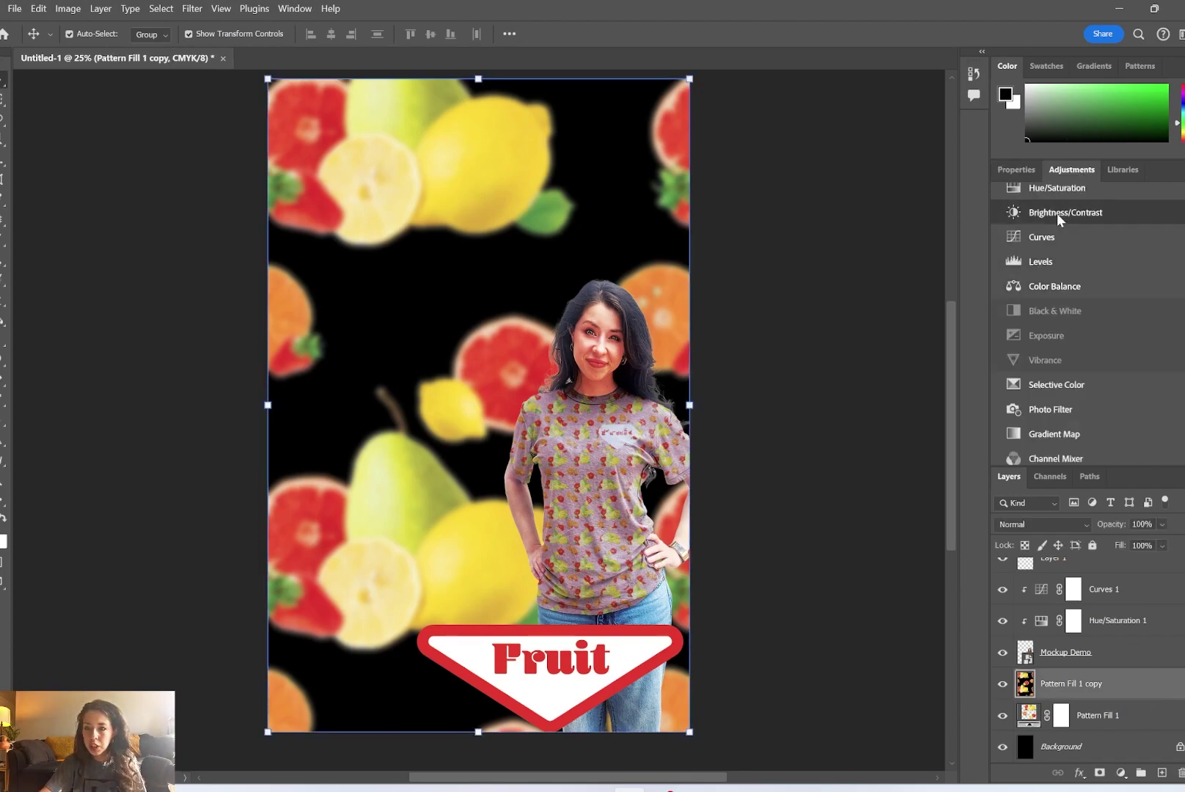
{"action": "left_click", "coordinate": [1059, 189]}
{"action": "left_click_drag", "start_coordinate": [1092, 308], "coordinate": [1136, 309]}
{"action": "left_click", "coordinate": [1138, 456]}
{"action": "left_click", "coordinate": [1079, 361]}
{"action": "left_click_drag", "start_coordinate": [1003, 281], "coordinate": [1064, 280]}
{"action": "left_click_drag", "start_coordinate": [1047, 310], "coordinate": [1172, 310]}
{"action": "left_click_drag", "start_coordinate": [1063, 280], "coordinate": [1030, 280]}
{"action": "left_click_drag", "start_coordinate": [1094, 340], "coordinate": [1124, 335]}
{"action": "left_click_drag", "start_coordinate": [1030, 280], "coordinate": [1180, 281]}
Restore the blurred fruit's original colors while keeping the backdrop behind it solid pinkish red
{"action": "left_click", "coordinate": [1071, 716]}
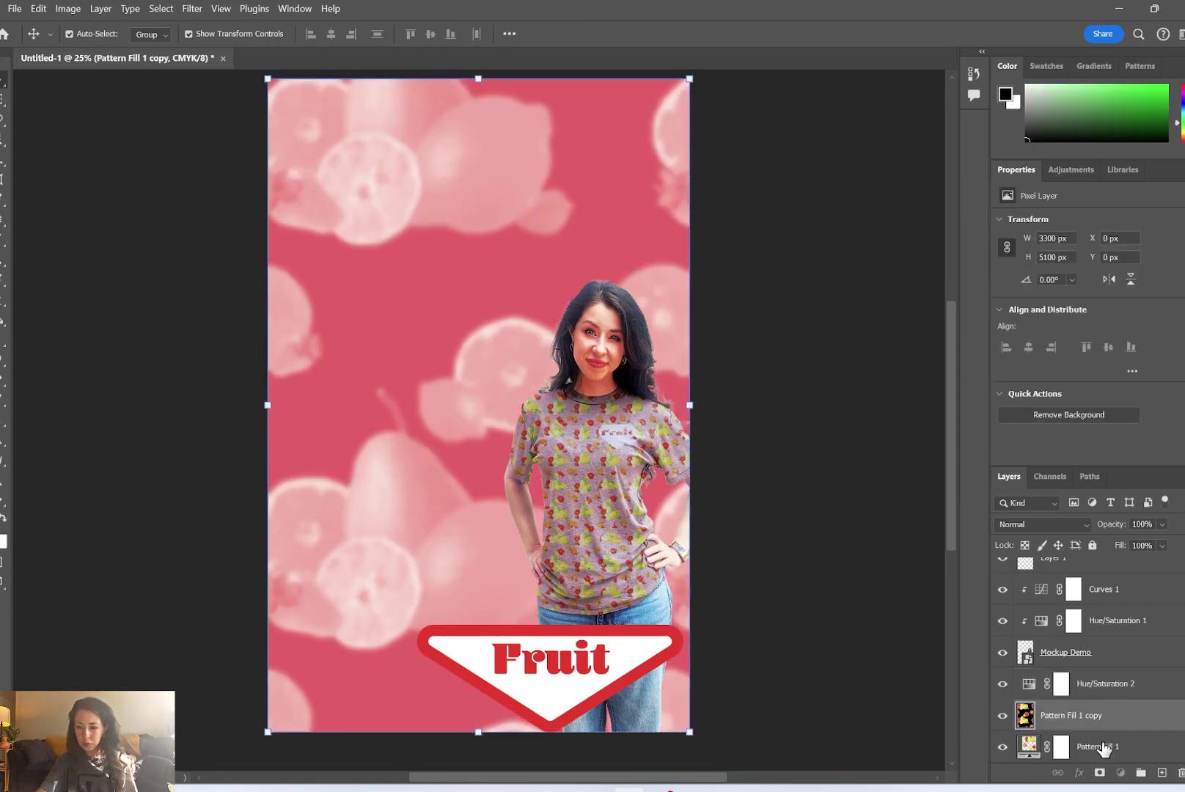
{"action": "left_click_drag", "start_coordinate": [1098, 746], "coordinate": [1116, 670]}
{"action": "key", "text": "Delete"}
{"action": "key", "text": "ctrl+j"}
{"action": "left_click", "coordinate": [1061, 747]}
{"action": "key", "text": "g"}
{"action": "left_click", "coordinate": [355, 327], "text": "alt"}
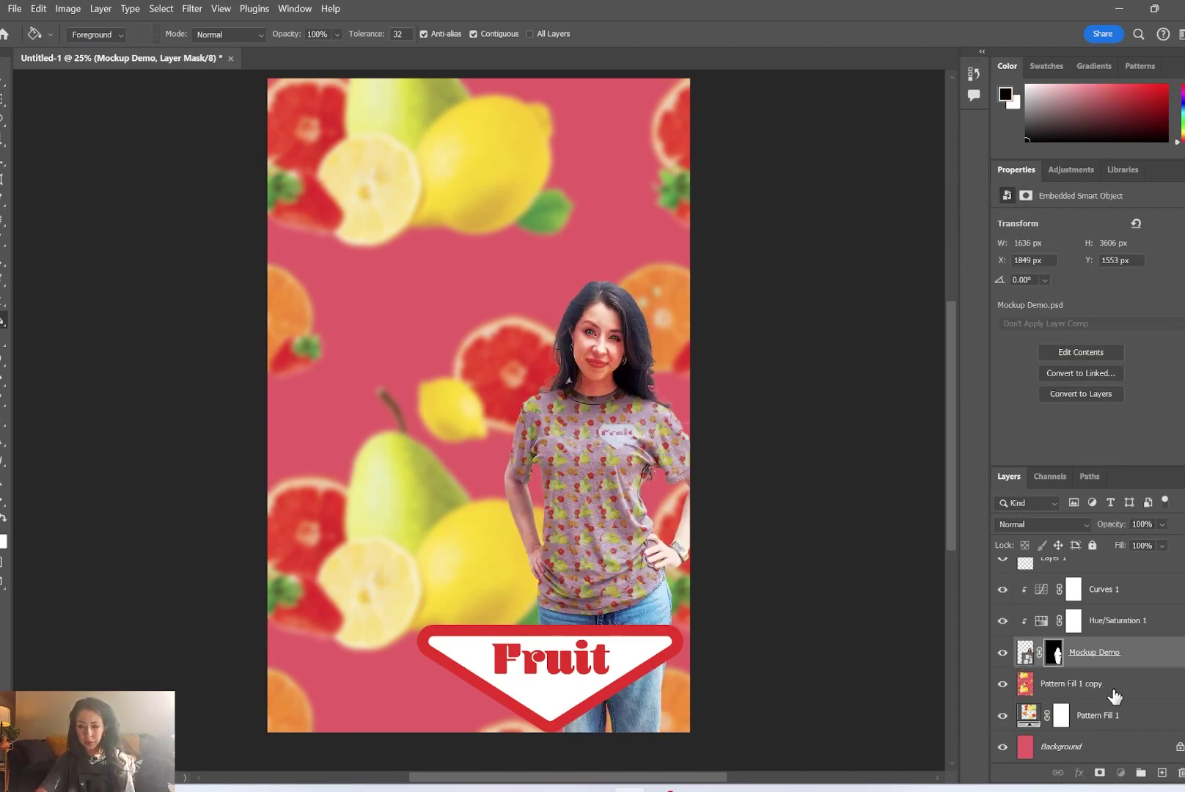
Fit the light pink rectangle to the page width beneath the Mockup group and warp its top edge into a wave
{"action": "double_click", "coordinate": [1068, 611]}
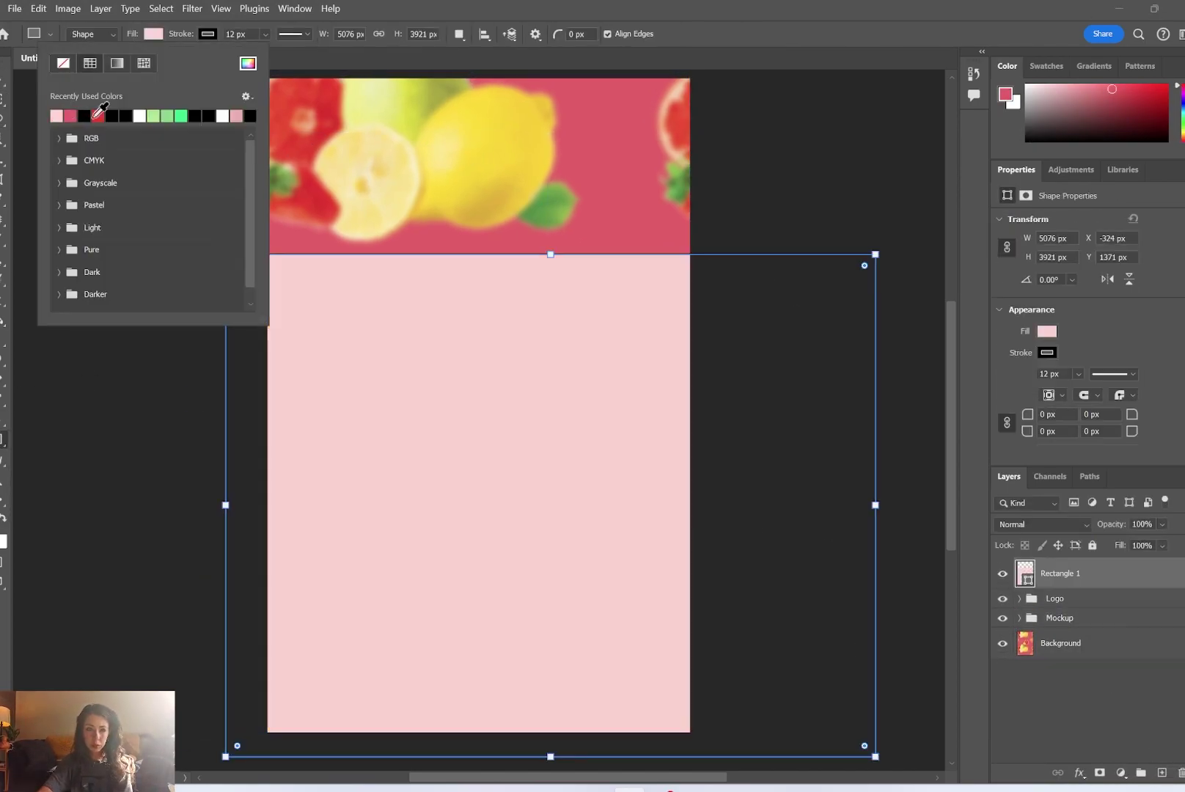
{"action": "left_click_drag", "start_coordinate": [873, 504], "coordinate": [680, 485]}
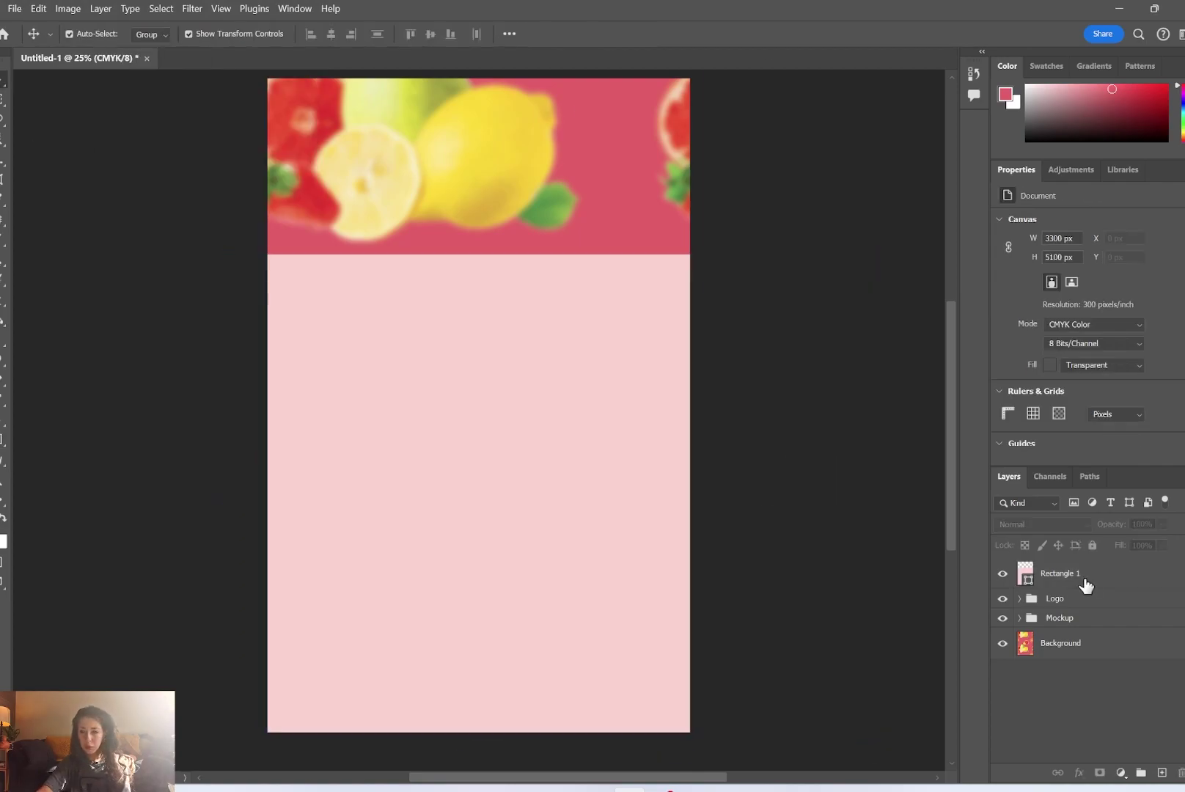
{"action": "left_click_drag", "start_coordinate": [1085, 584], "coordinate": [1063, 632]}
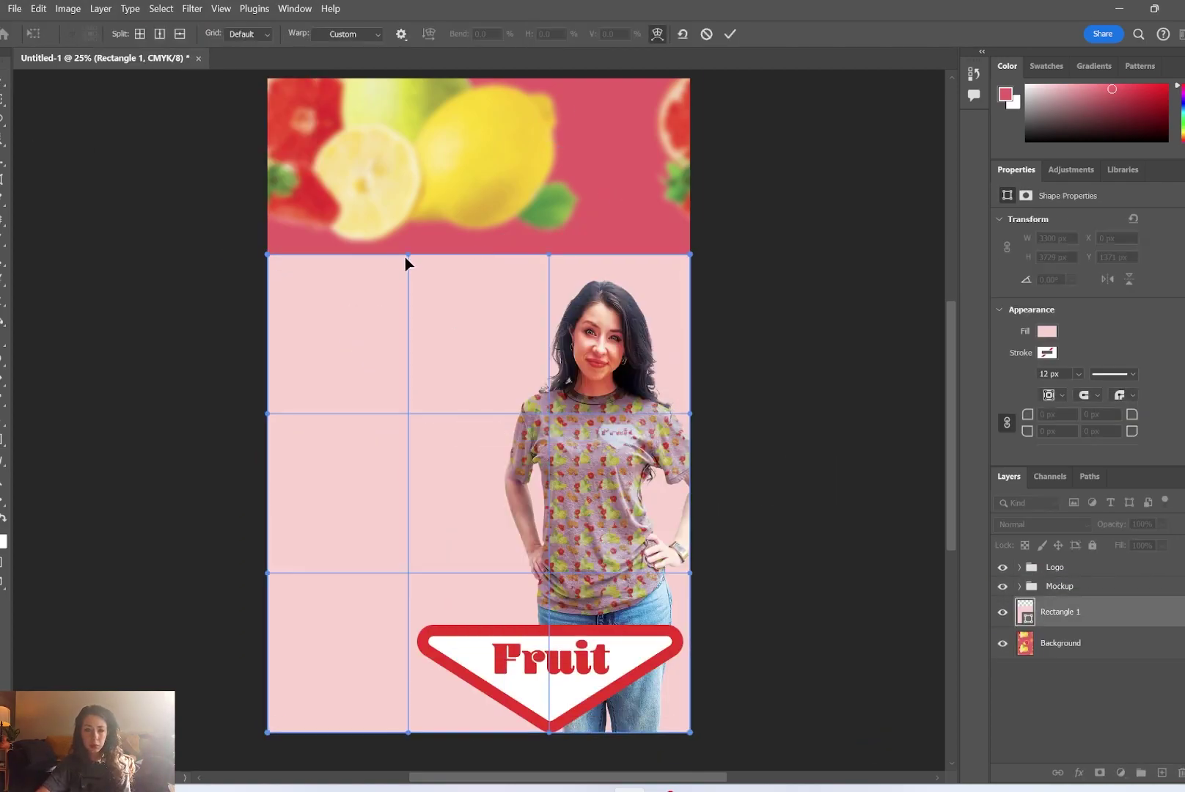
{"action": "left_click_drag", "start_coordinate": [405, 257], "coordinate": [556, 137]}
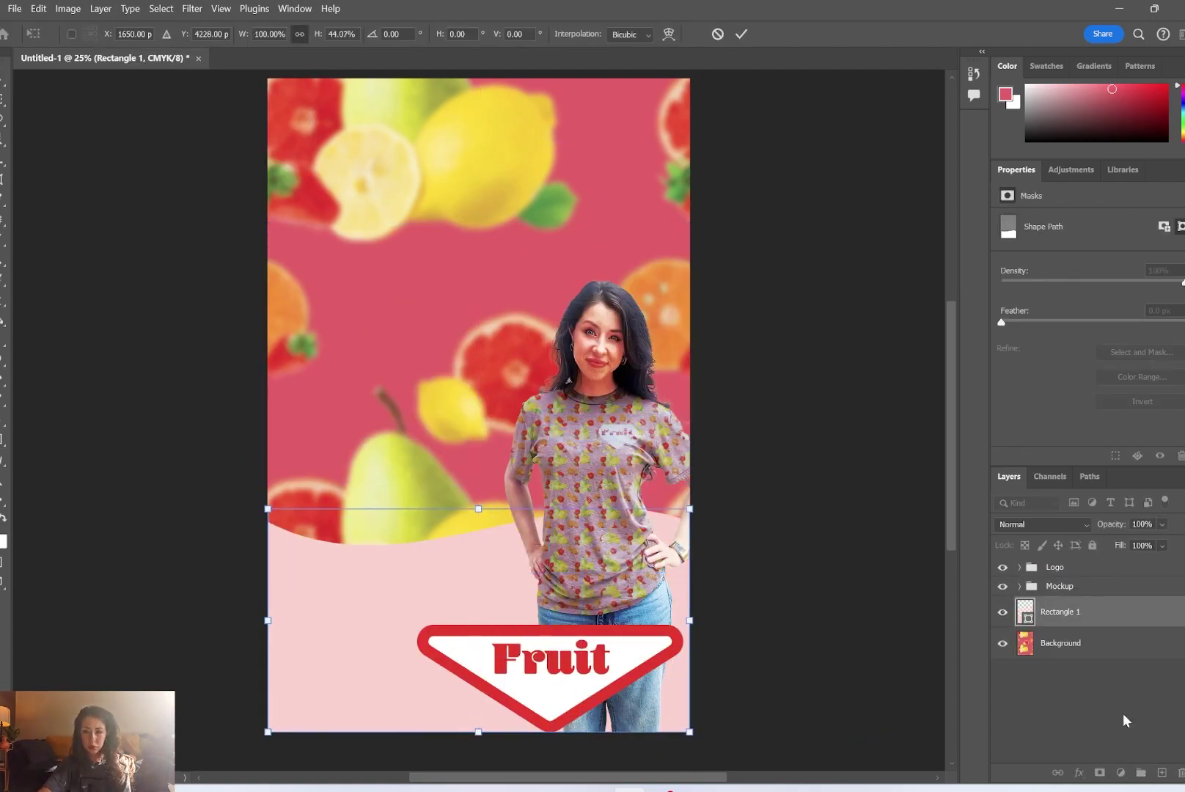
Add the text "Merch Now Available" on the pink area and set "Now Available" in the Mina font
{"action": "key", "text": "ctrl+a"}
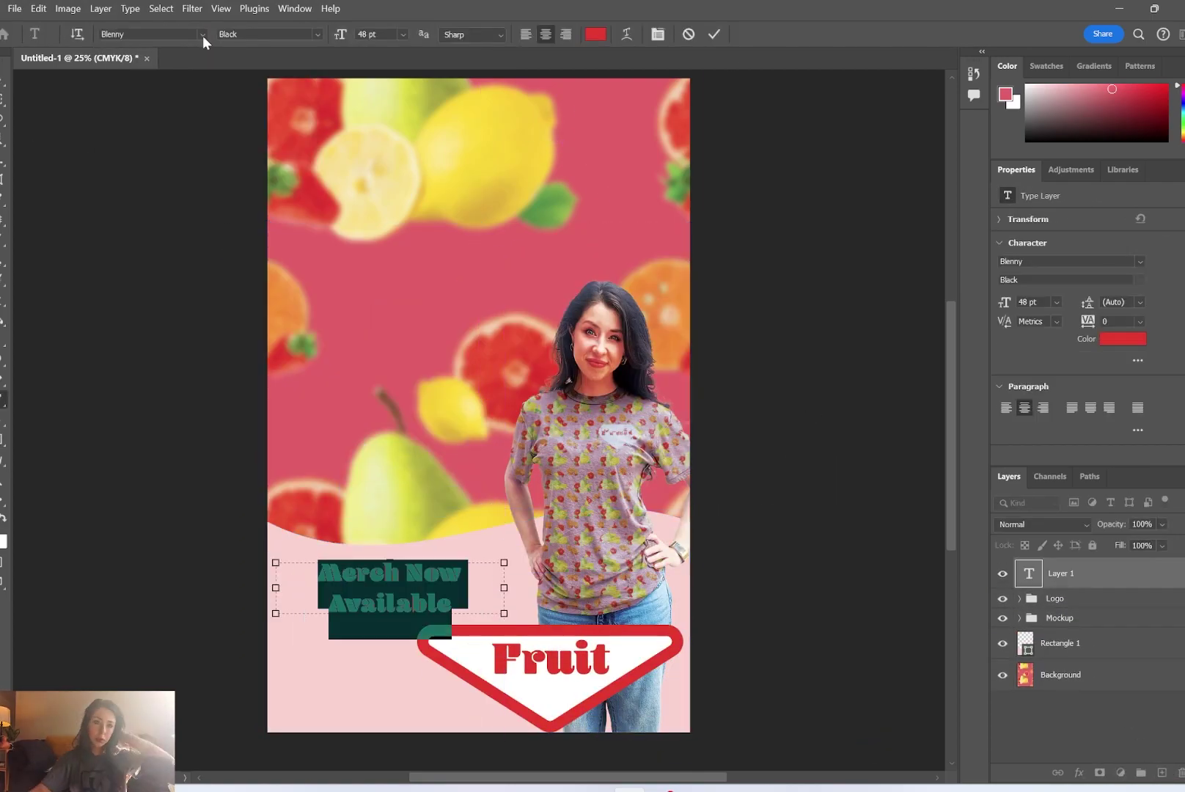
{"action": "left_click", "coordinate": [201, 33]}
{"action": "left_click", "coordinate": [315, 501]}
{"action": "left_click", "coordinate": [202, 34]}
{"action": "scroll", "coordinate": [318, 514], "scroll_direction": "down", "scroll_amount": 10}
{"action": "left_click", "coordinate": [317, 596]}
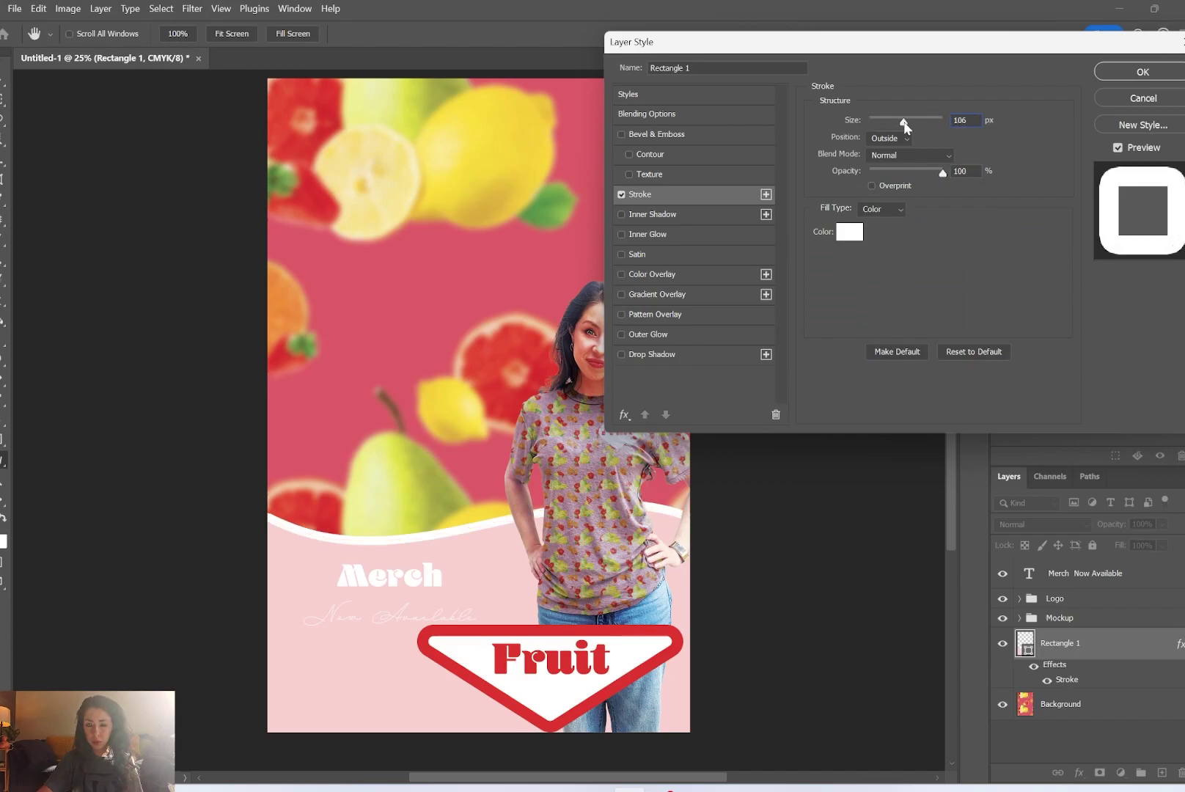
Apply the 106 px white outside stroke to the light pink rectangle and open the Character settings for the "Merch Now Available" text
{"action": "left_click", "coordinate": [1138, 69]}
{"action": "key", "text": "v"}
{"action": "double_click", "coordinate": [399, 583]}
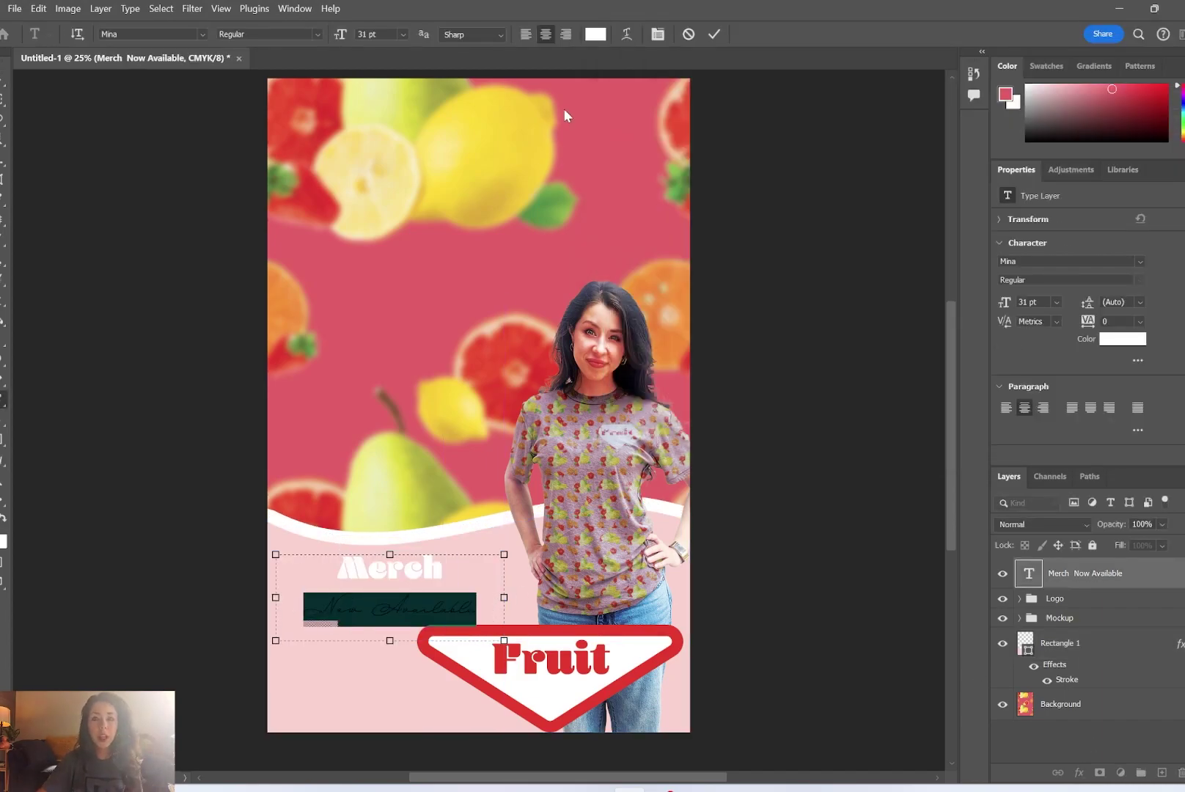
{"action": "left_click", "coordinate": [658, 34]}
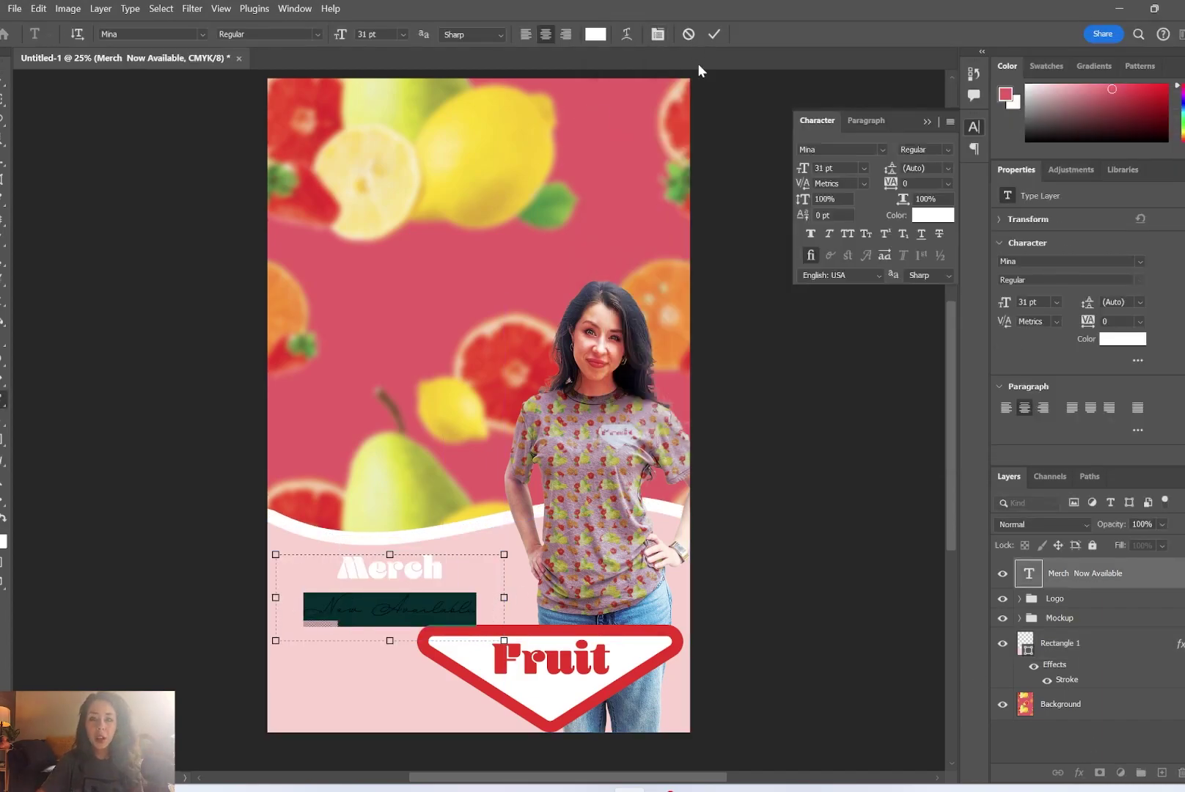
{"action": "left_click", "coordinate": [432, 607]}
{"action": "left_click_drag", "start_coordinate": [479, 609], "coordinate": [443, 572]}
{"action": "left_click", "coordinate": [339, 568]}
{"action": "left_click", "coordinate": [442, 571]}
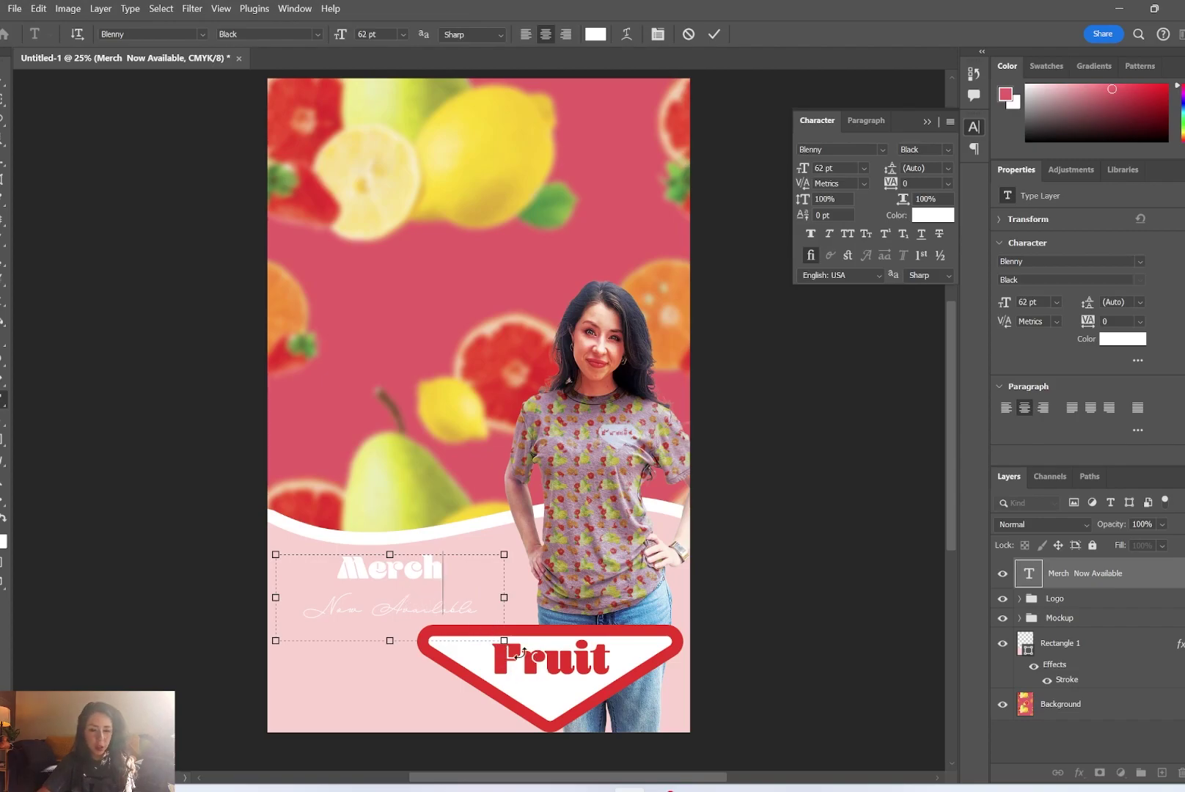
{"action": "left_click_drag", "start_coordinate": [338, 573], "coordinate": [299, 608]}
{"action": "left_click", "coordinate": [450, 573]}
{"action": "left_click", "coordinate": [357, 592]}
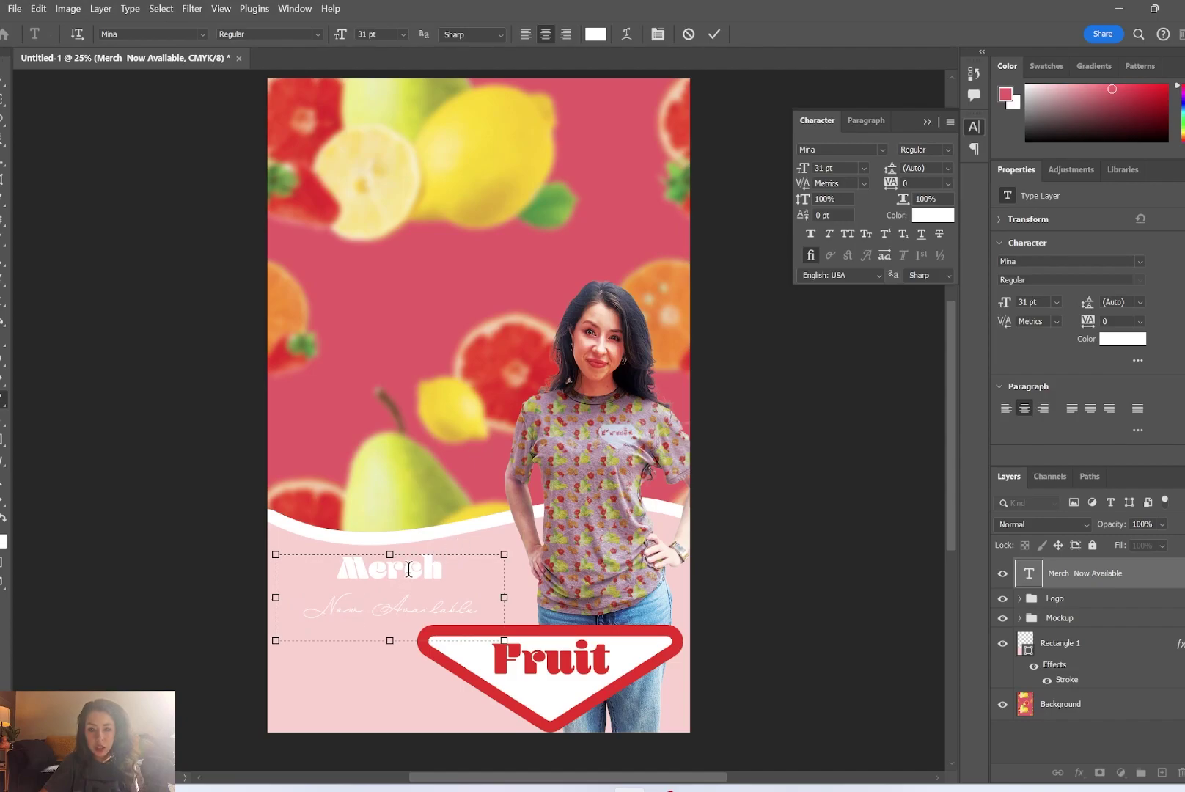
{"action": "left_click_drag", "start_coordinate": [478, 609], "coordinate": [313, 557]}
{"action": "left_click", "coordinate": [328, 595]}
{"action": "left_click", "coordinate": [440, 580]}
{"action": "left_click", "coordinate": [315, 557]}
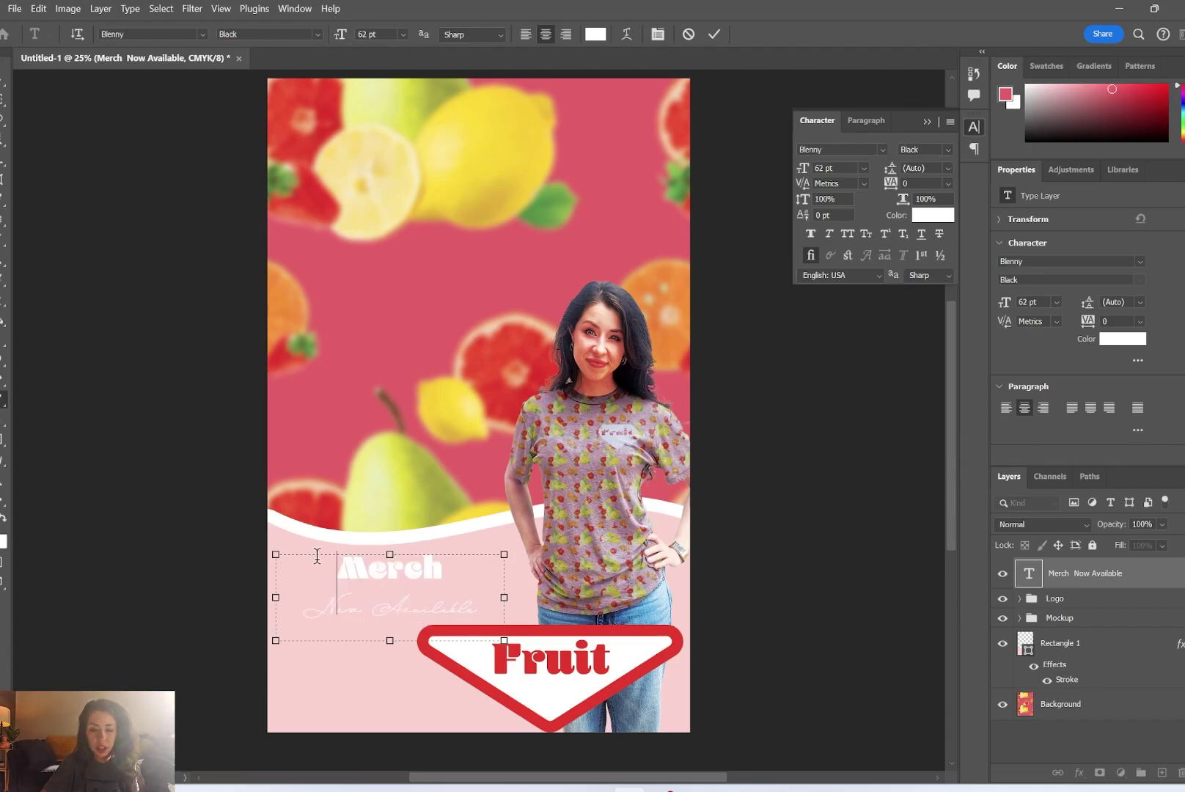
Recolor all of the "Merch Now Available" text to the pinkish red e95b64 sampled from the fruit backdrop
{"action": "key", "text": "ctrl+a"}
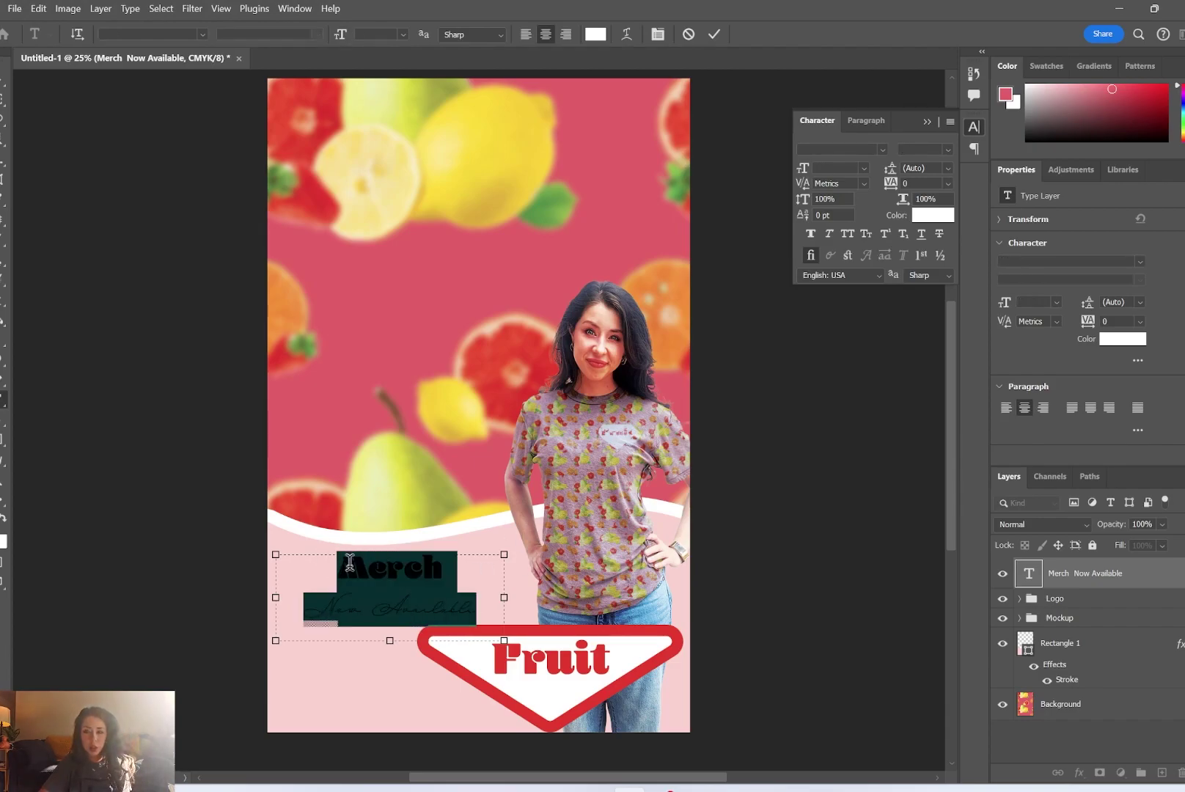
{"action": "left_click", "coordinate": [933, 215]}
{"action": "mouse_move", "coordinate": [945, 216]}
{"action": "left_mouse_down"}
{"action": "mouse_move", "coordinate": [925, 199]}
{"action": "mouse_move", "coordinate": [920, 225]}
{"action": "mouse_move", "coordinate": [894, 207]}
{"action": "mouse_move", "coordinate": [851, 218]}
{"action": "mouse_move", "coordinate": [867, 226]}
{"action": "left_mouse_up"}
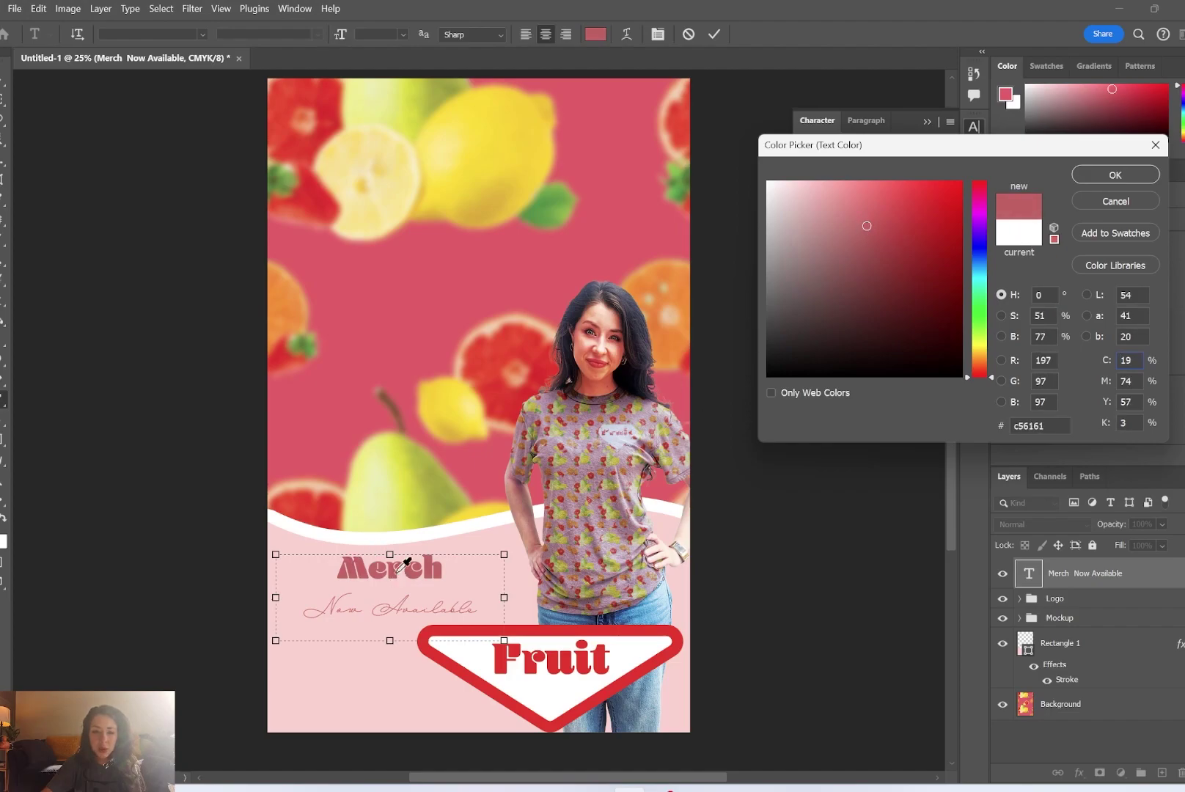
{"action": "mouse_move", "coordinate": [867, 226]}
{"action": "left_mouse_down"}
{"action": "mouse_move", "coordinate": [864, 194]}
{"action": "mouse_move", "coordinate": [896, 176]}
{"action": "left_mouse_up"}
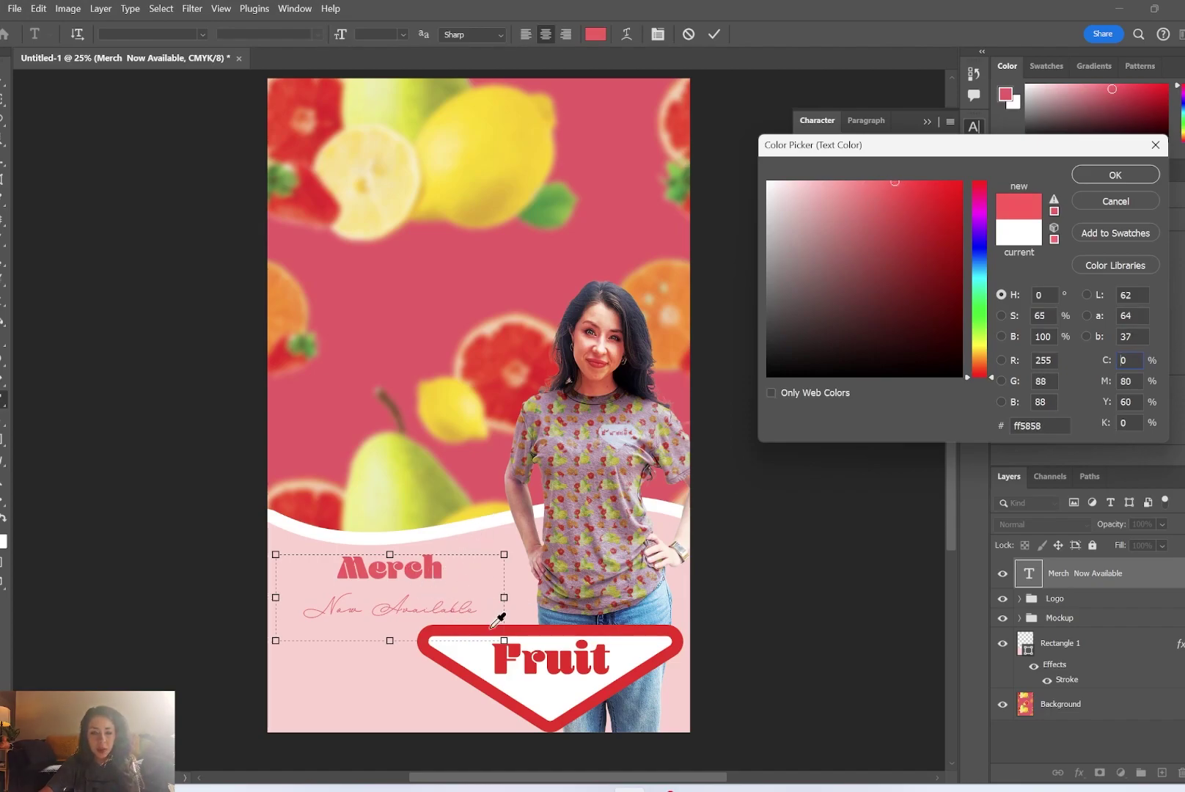
{"action": "left_click", "coordinate": [386, 350]}
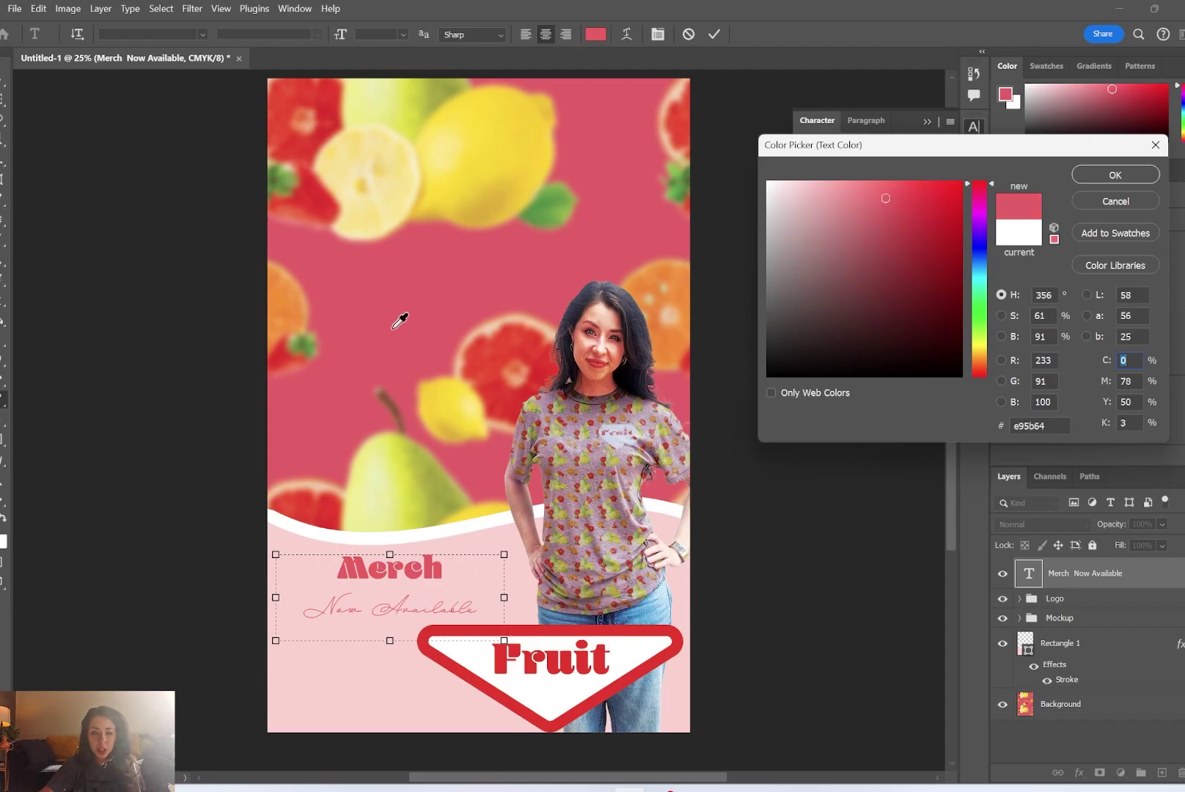
{"action": "left_click", "coordinate": [1102, 175]}
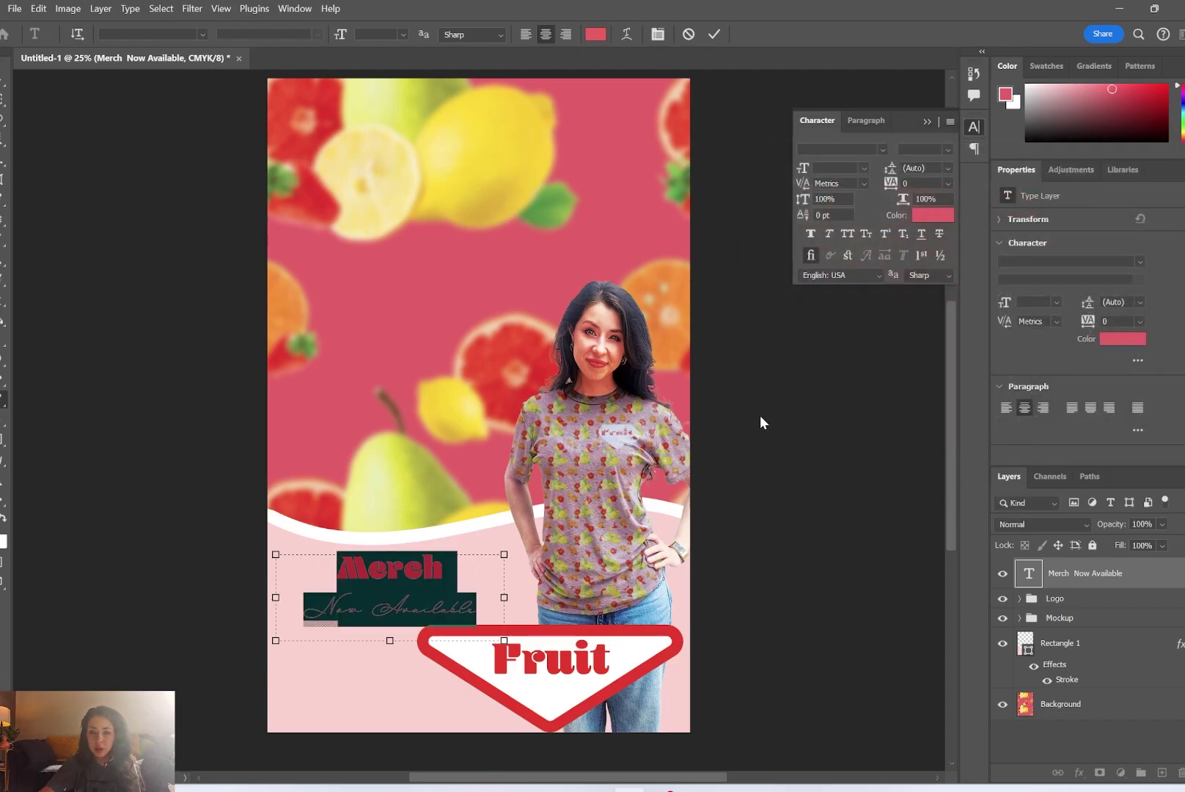
Set only the "Now Available" line back to white
{"action": "left_click", "coordinate": [4, 76]}
{"action": "left_click", "coordinate": [434, 647]}
{"action": "left_click", "coordinate": [439, 584]}
{"action": "double_click", "coordinate": [455, 607]}
{"action": "left_click_drag", "start_coordinate": [478, 607], "coordinate": [270, 608]}
{"action": "left_click", "coordinate": [920, 220]}
{"action": "left_click", "coordinate": [770, 183]}
{"action": "left_click", "coordinate": [1103, 173]}
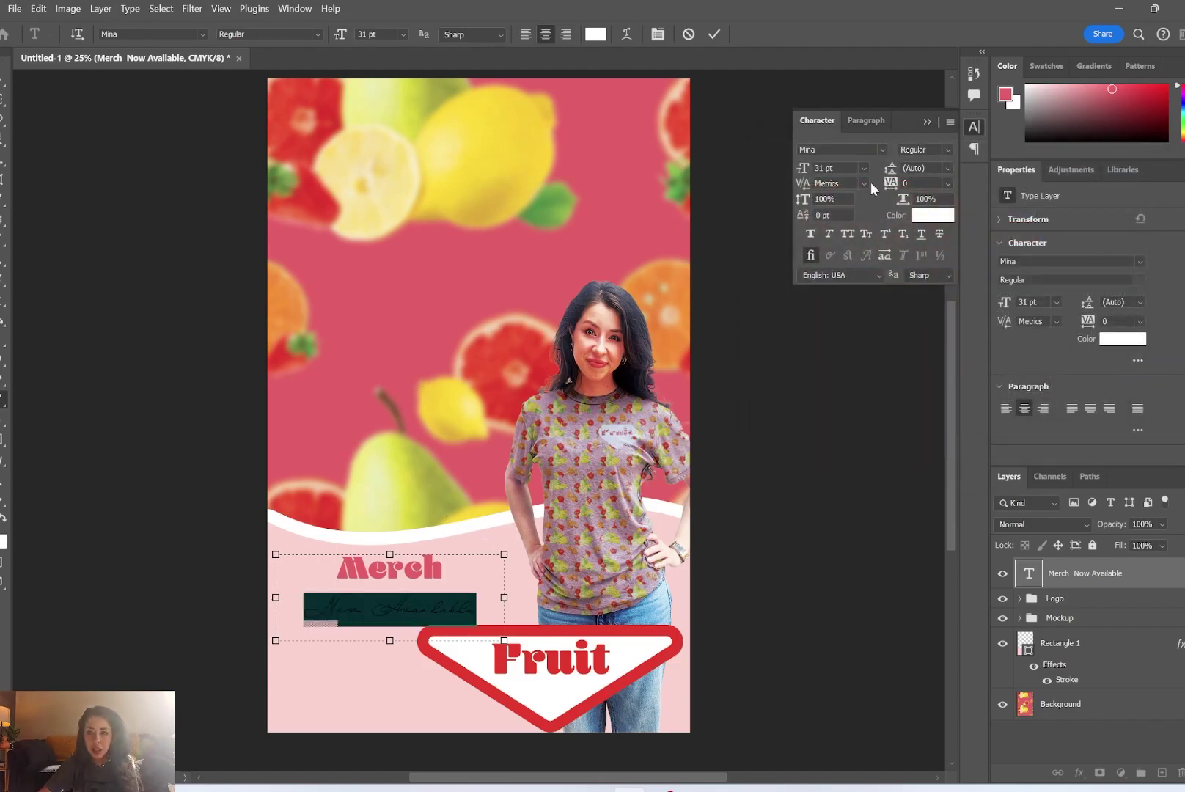
Tighten the leading of the "Now Available" line and scale the whole text block up to about 151.9%
{"action": "left_click", "coordinate": [947, 169]}
{"action": "left_click", "coordinate": [947, 169]}
{"action": "left_click_drag", "start_coordinate": [897, 173], "coordinate": [849, 172]}
{"action": "left_click", "coordinate": [712, 34]}
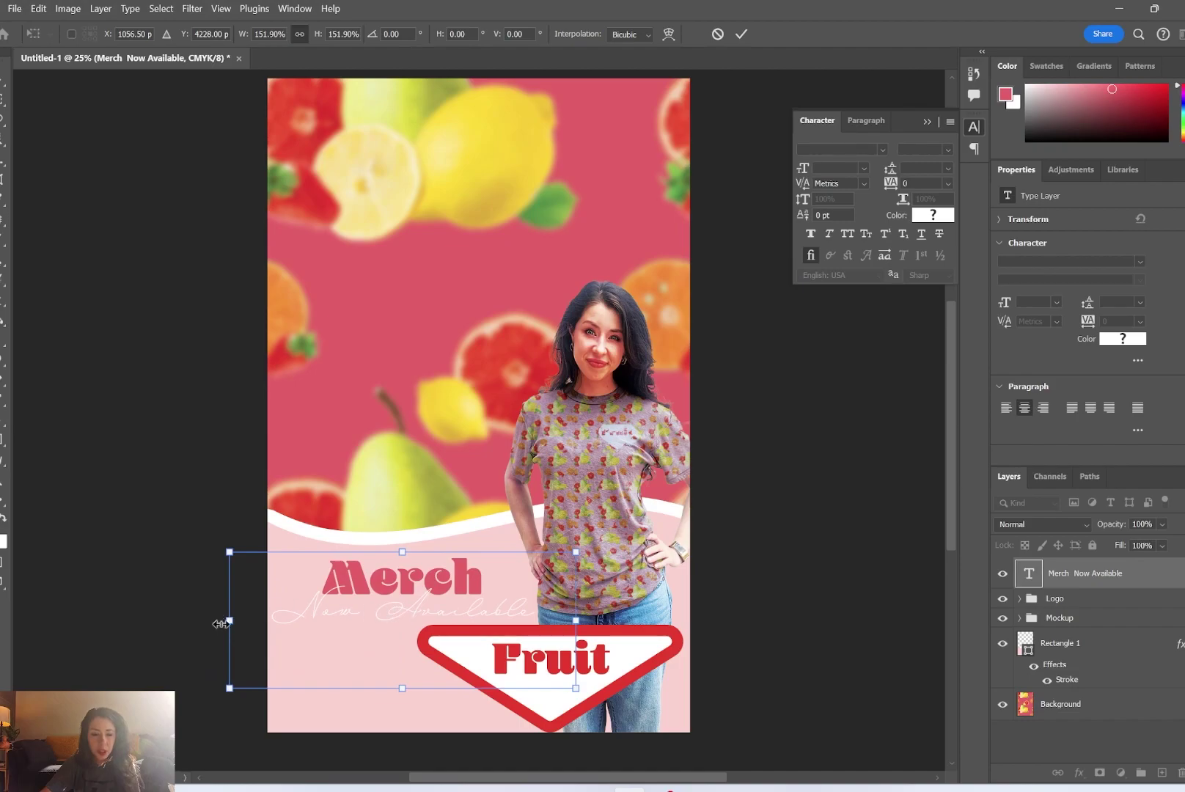
{"action": "key", "text": "Return"}
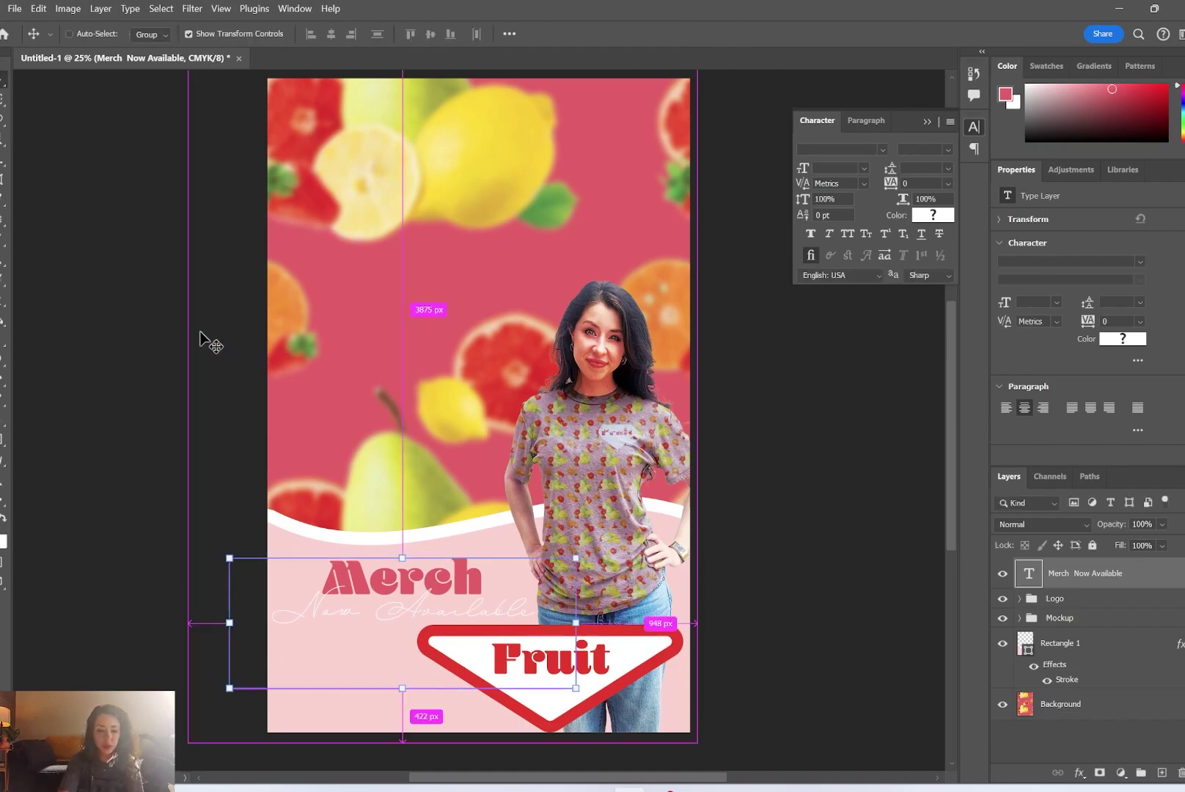
Show the rulers and try a manual vertical guide just inside the poster's left edge
{"action": "key", "text": "ctrl+r"}
{"action": "left_click_drag", "start_coordinate": [19, 335], "coordinate": [284, 348]}
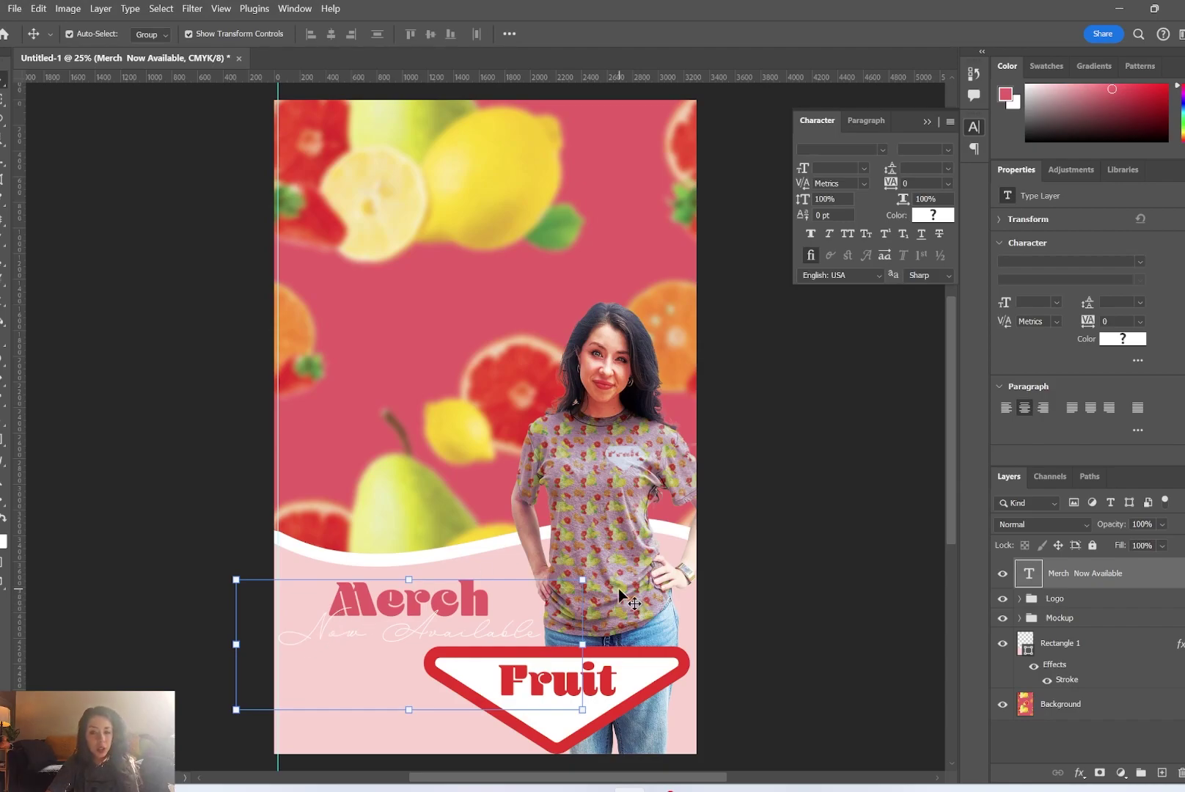
{"action": "left_click", "coordinate": [224, 449]}
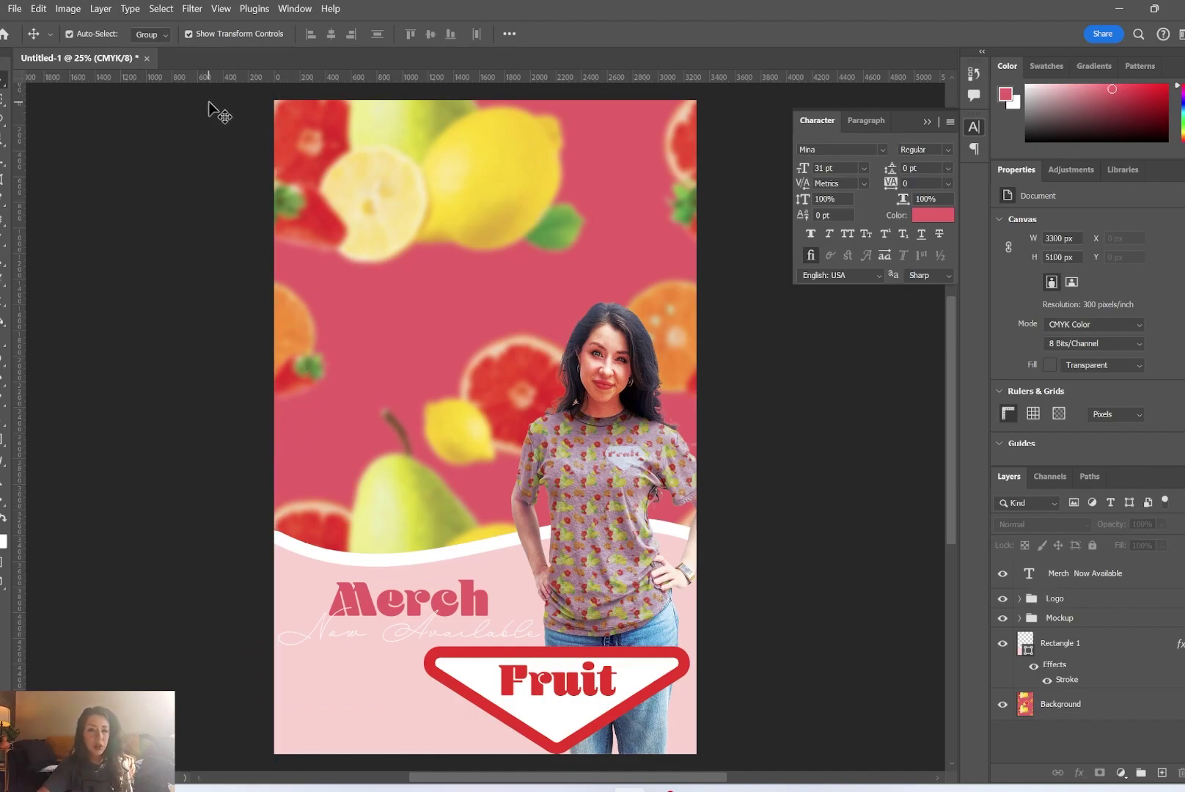
Start a new guide layout without columns or rows, enable margins, and set the top margin to 1/8 in
{"action": "left_click", "coordinate": [221, 9]}
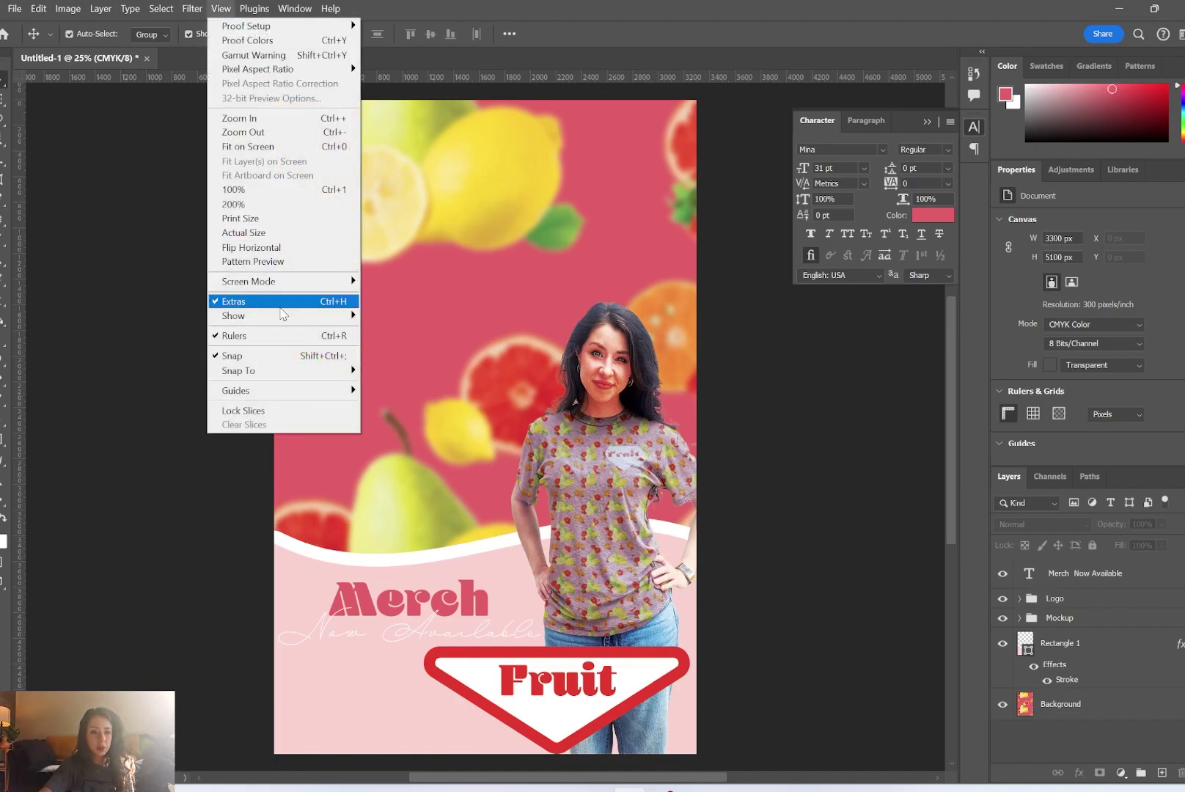
{"action": "mouse_move", "coordinate": [285, 391]}
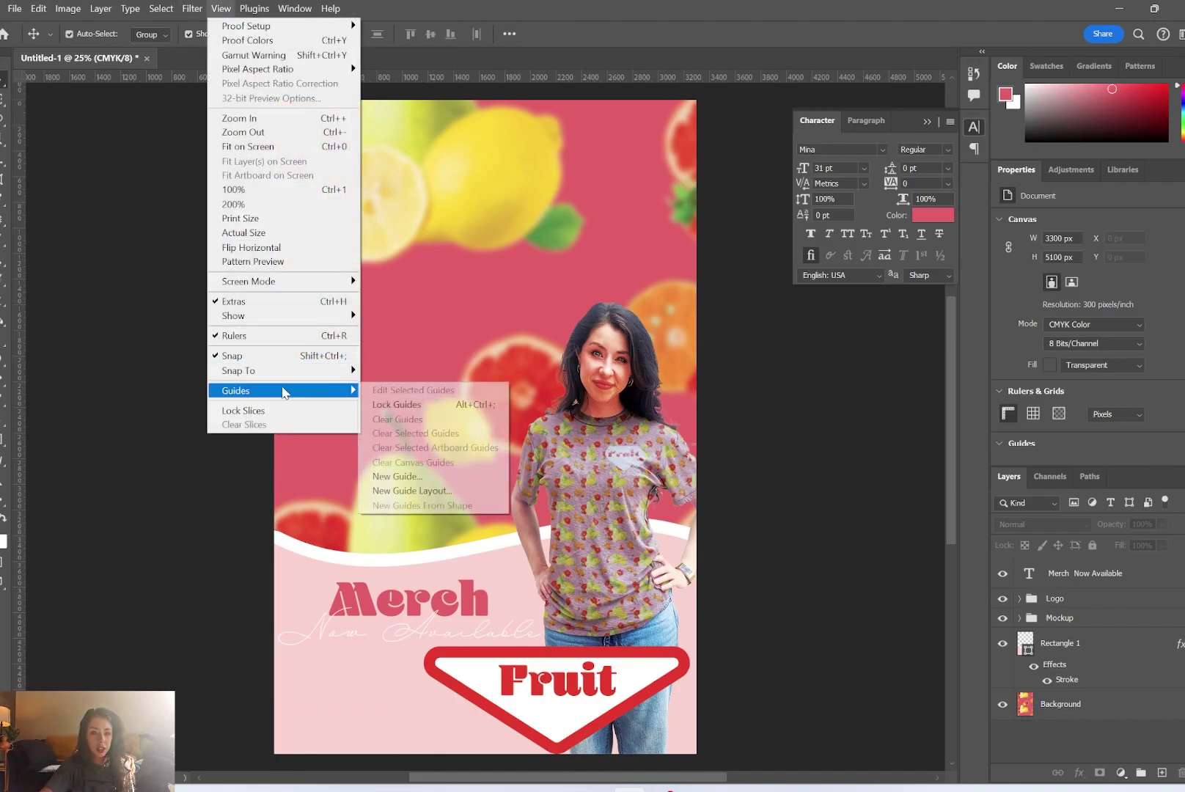
{"action": "left_click", "coordinate": [442, 494]}
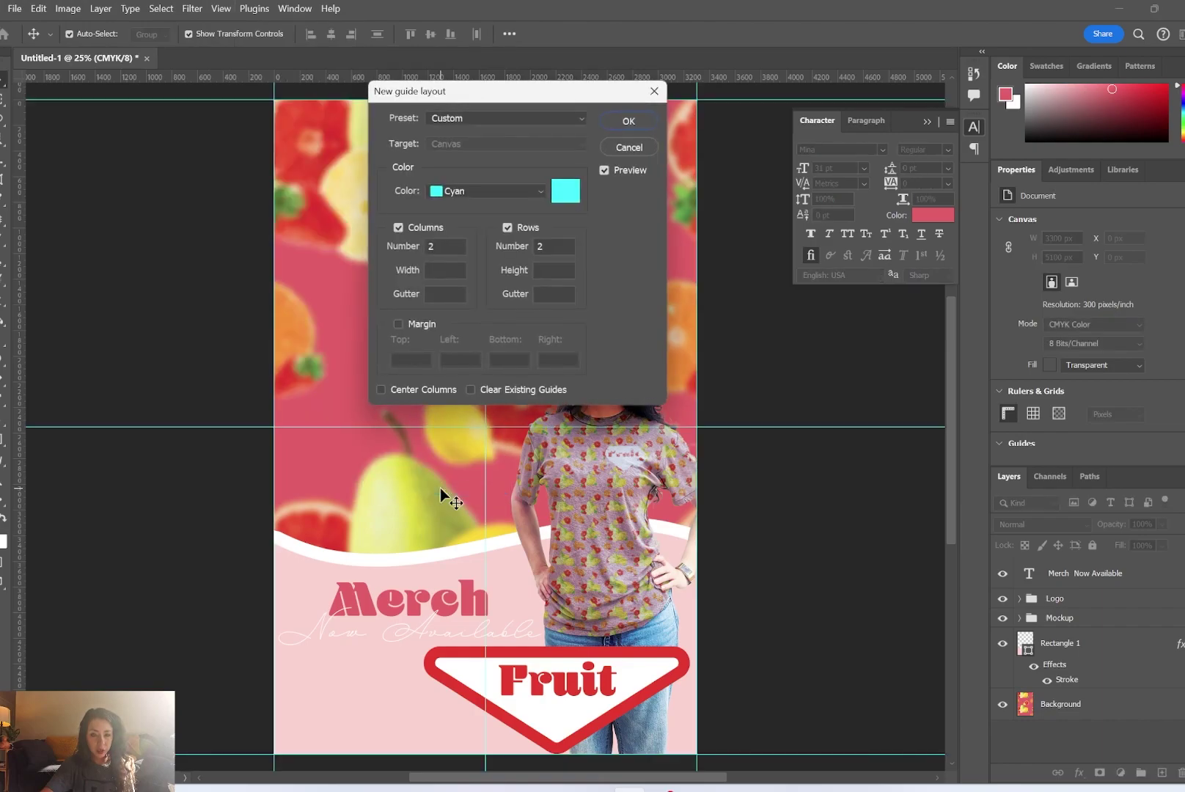
{"action": "left_click", "coordinate": [399, 226]}
{"action": "left_click", "coordinate": [508, 228]}
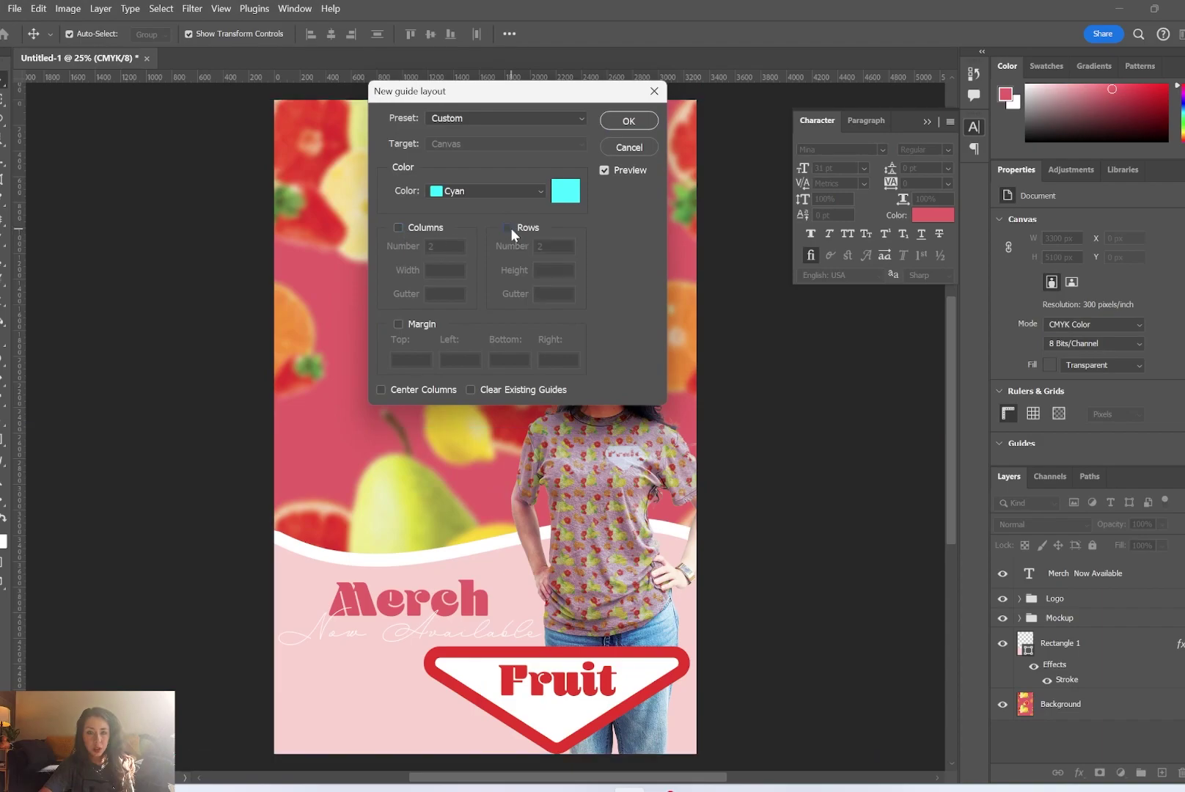
{"action": "left_click", "coordinate": [396, 323]}
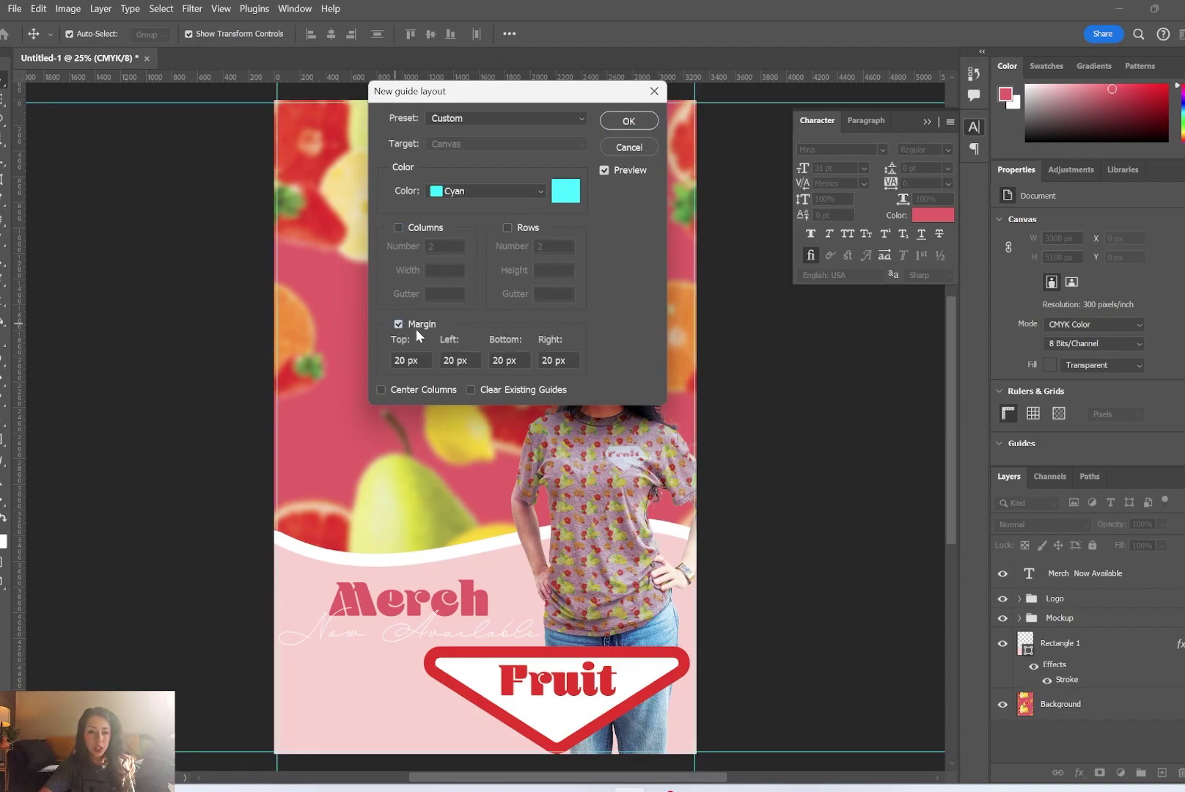
{"action": "left_click", "coordinate": [416, 362]}
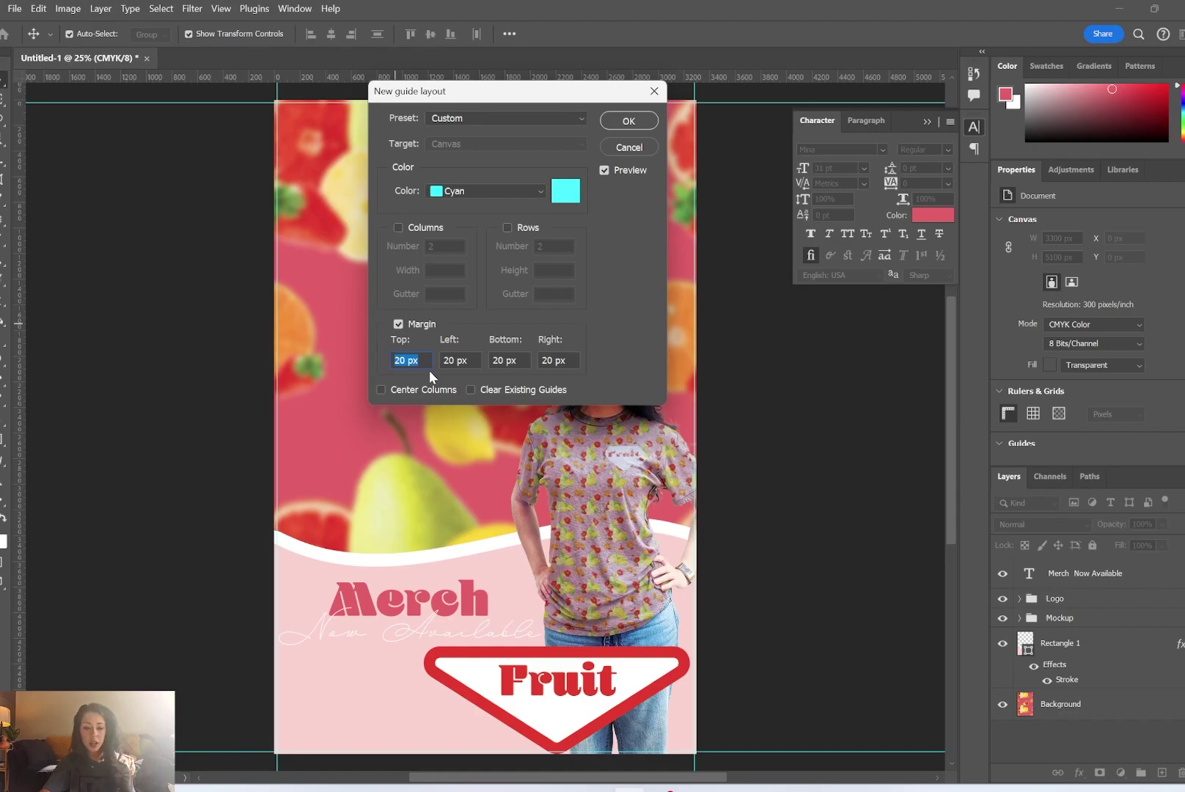
{"action": "type", "text": "1/8 i"}
{"action": "type", "text": "n"}
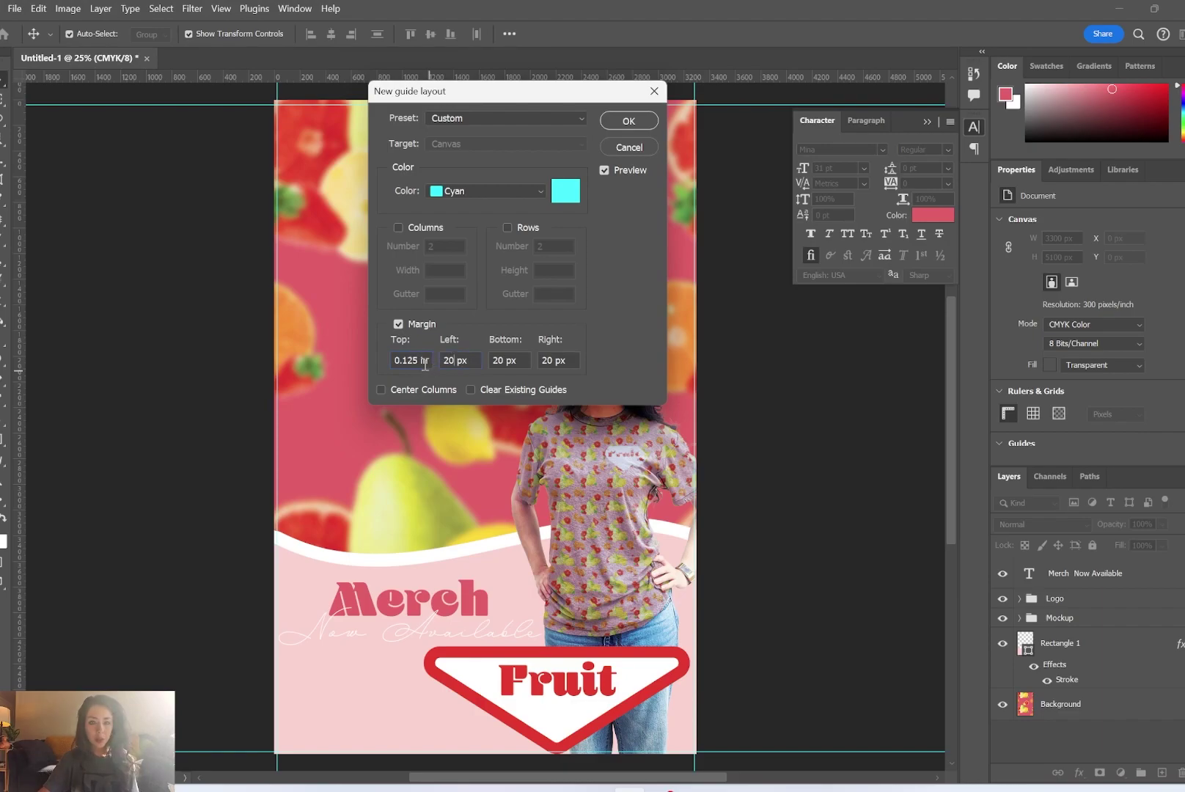
Copy the 0.125 in margin to the left, bottom and right sides, and create the guides with existing ones cleared
{"action": "left_click", "coordinate": [424, 363]}
{"action": "key", "text": "ctrl+c"}
{"action": "left_click", "coordinate": [475, 362]}
{"action": "key", "text": "ctrl+v"}
{"action": "left_click", "coordinate": [516, 360]}
{"action": "key", "text": "ctrl+v"}
{"action": "left_click", "coordinate": [557, 360]}
{"action": "key", "text": "ctrl+v"}
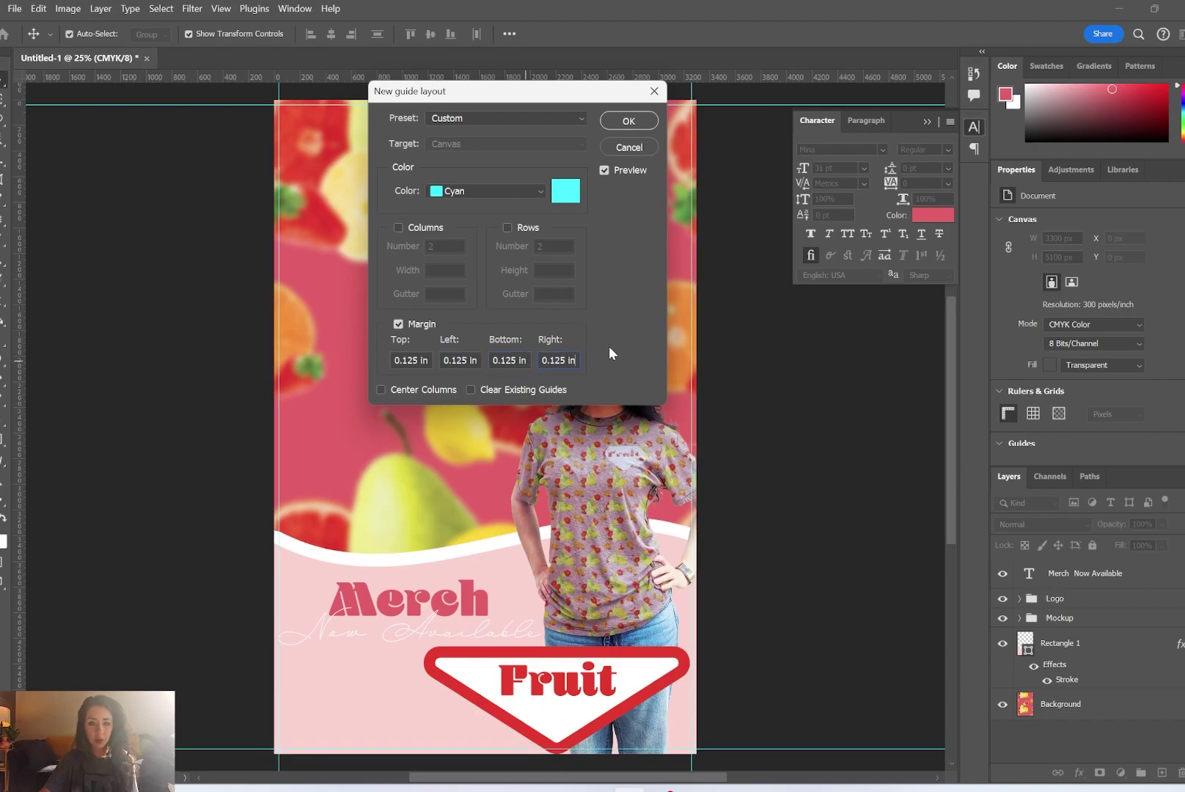
{"action": "left_click", "coordinate": [513, 391]}
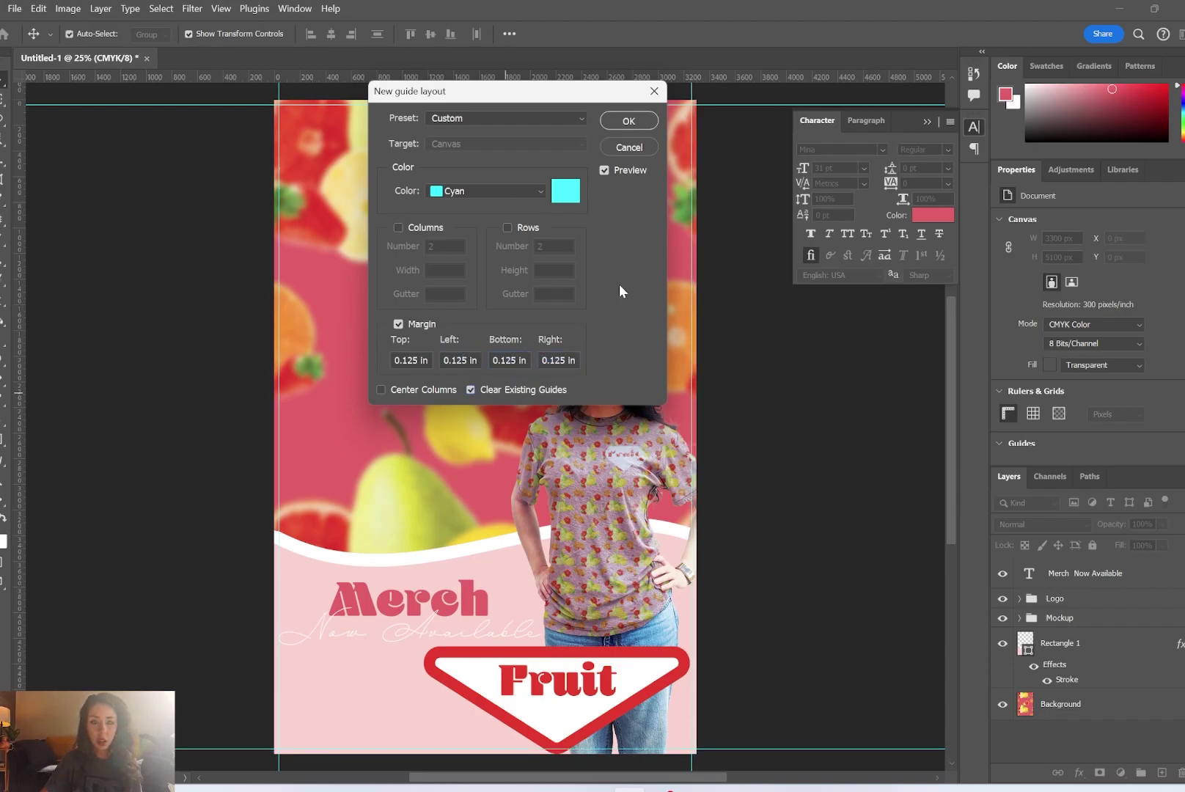
{"action": "left_click", "coordinate": [630, 121]}
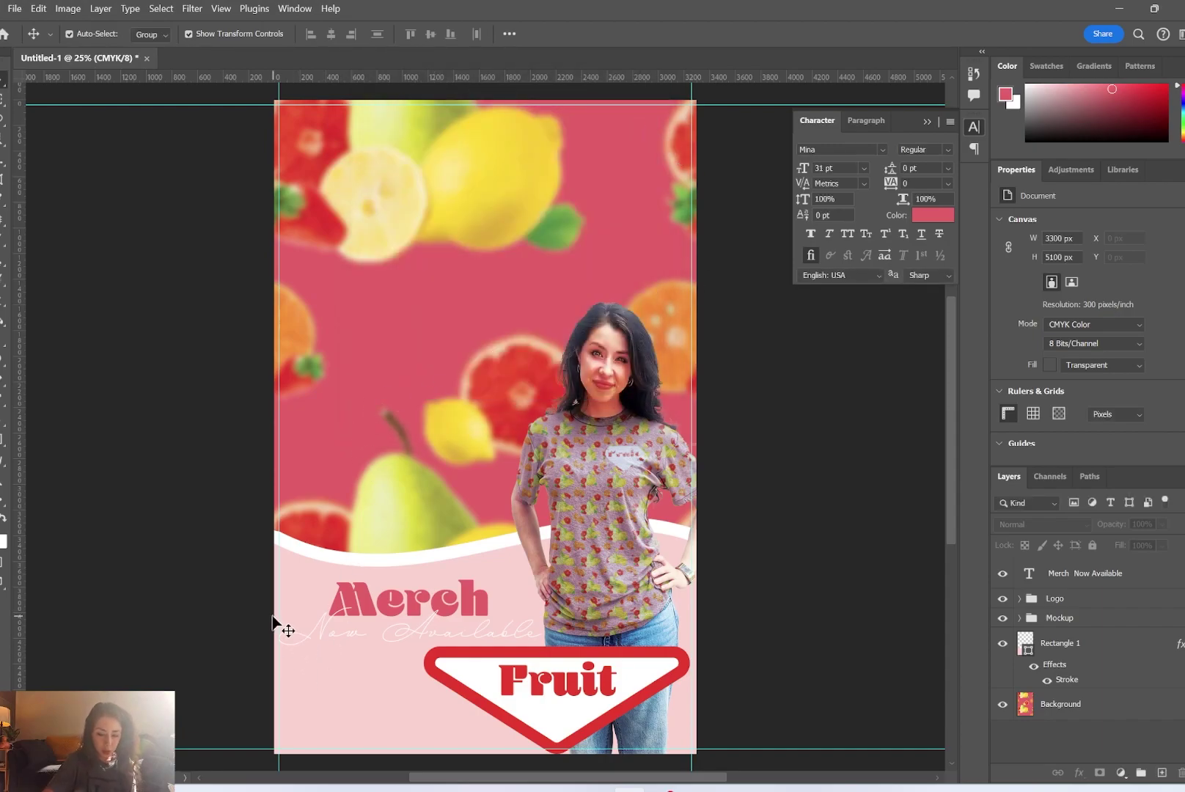
Nudge the "Merch Now Available" text slightly right so its script line sits inside the left margin guide
{"action": "scroll", "coordinate": [269, 627], "scroll_direction": "up", "scroll_amount": 6}
{"action": "left_click_drag", "start_coordinate": [269, 572], "coordinate": [271, 570]}
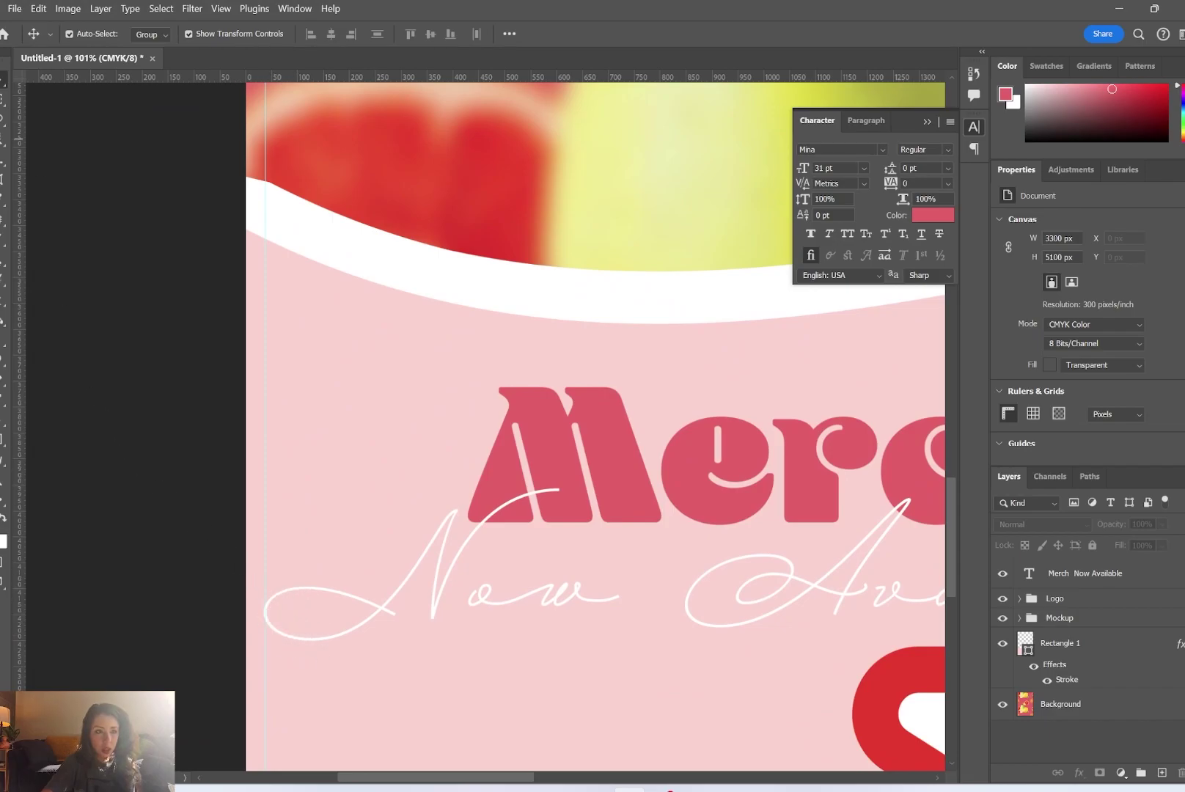
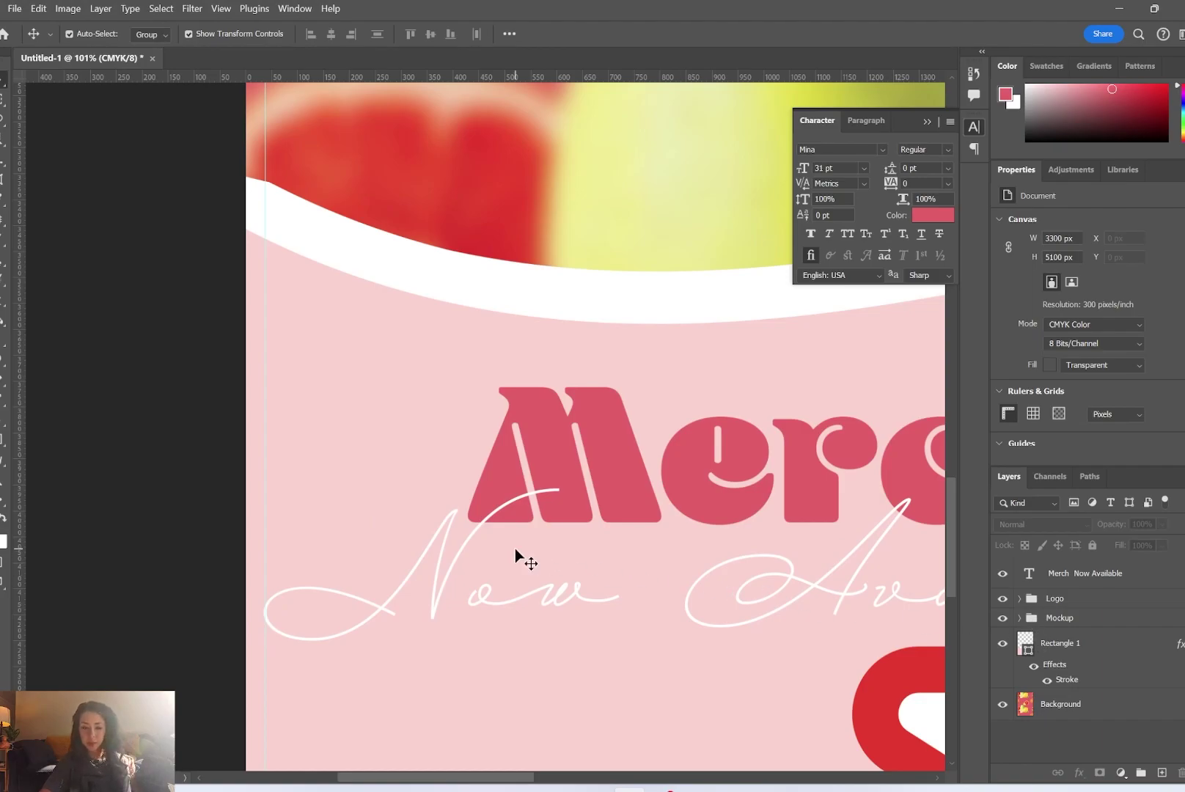
{"action": "key", "text": "ctrl"}
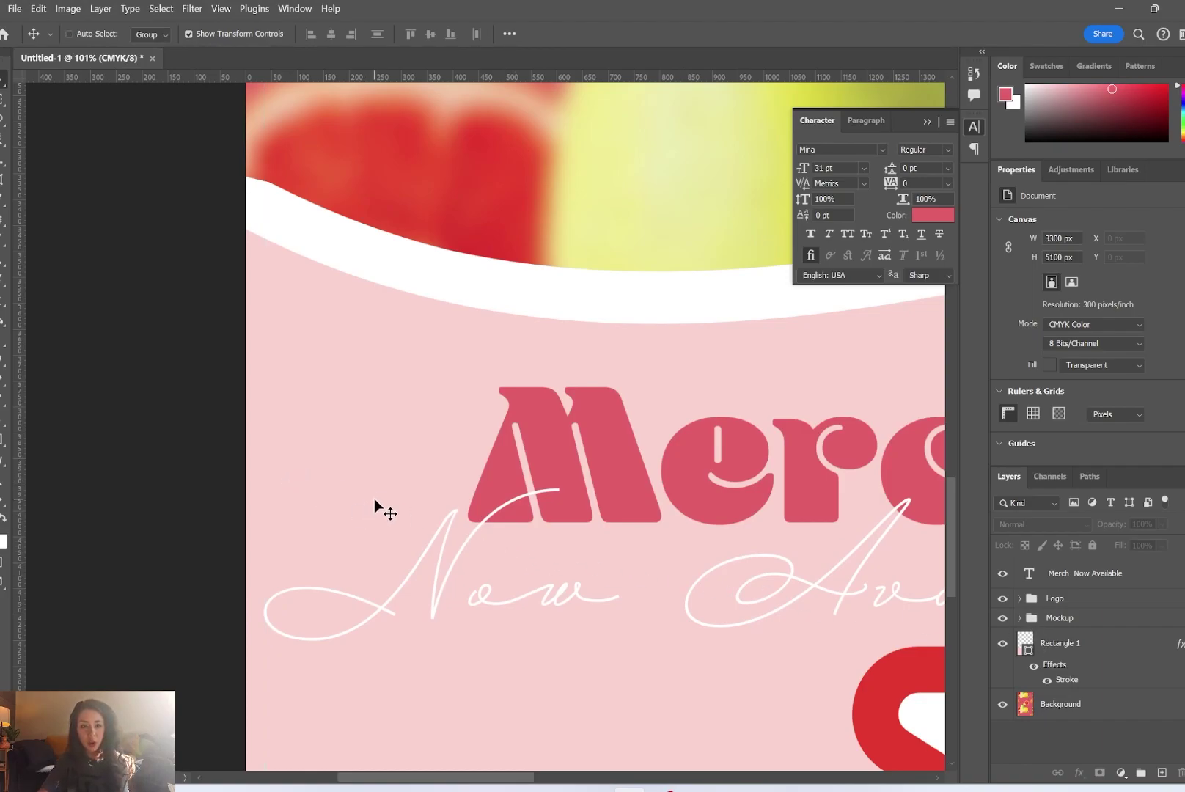
{"action": "scroll", "coordinate": [410, 493], "scroll_direction": "down", "scroll_amount": 3}
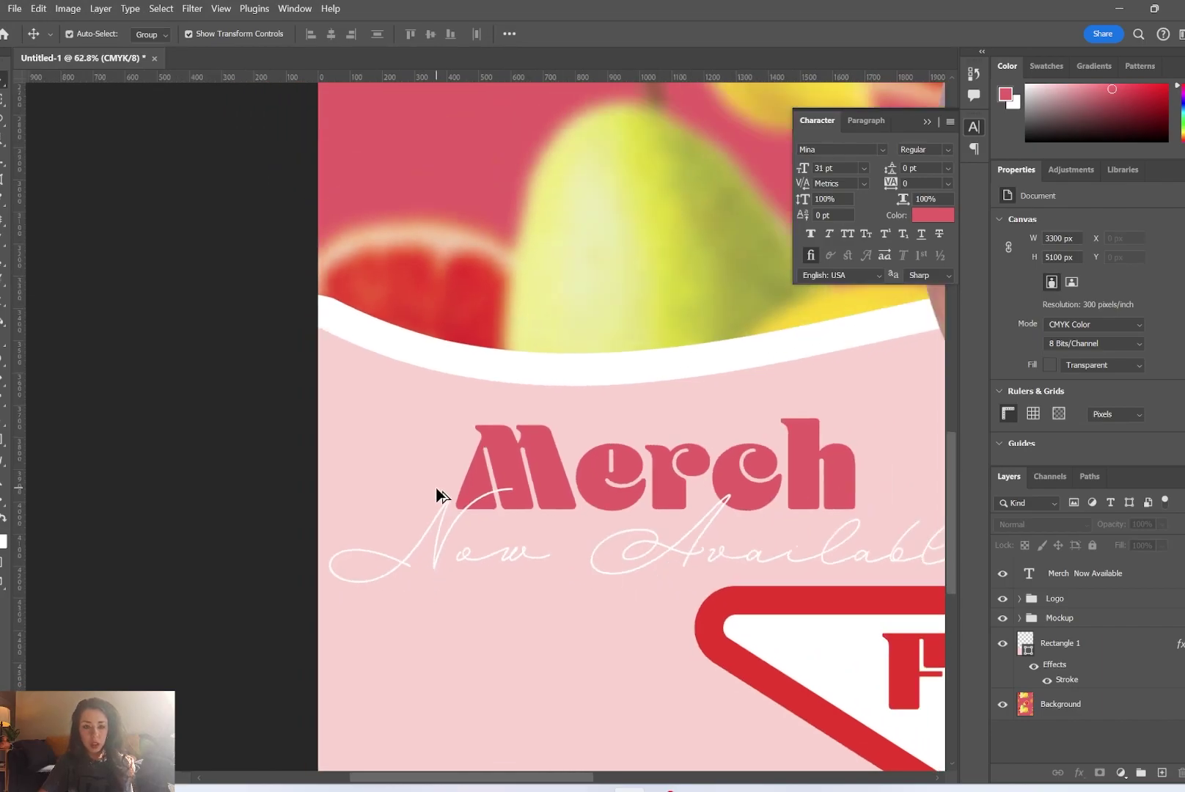
{"action": "left_click", "coordinate": [388, 554]}
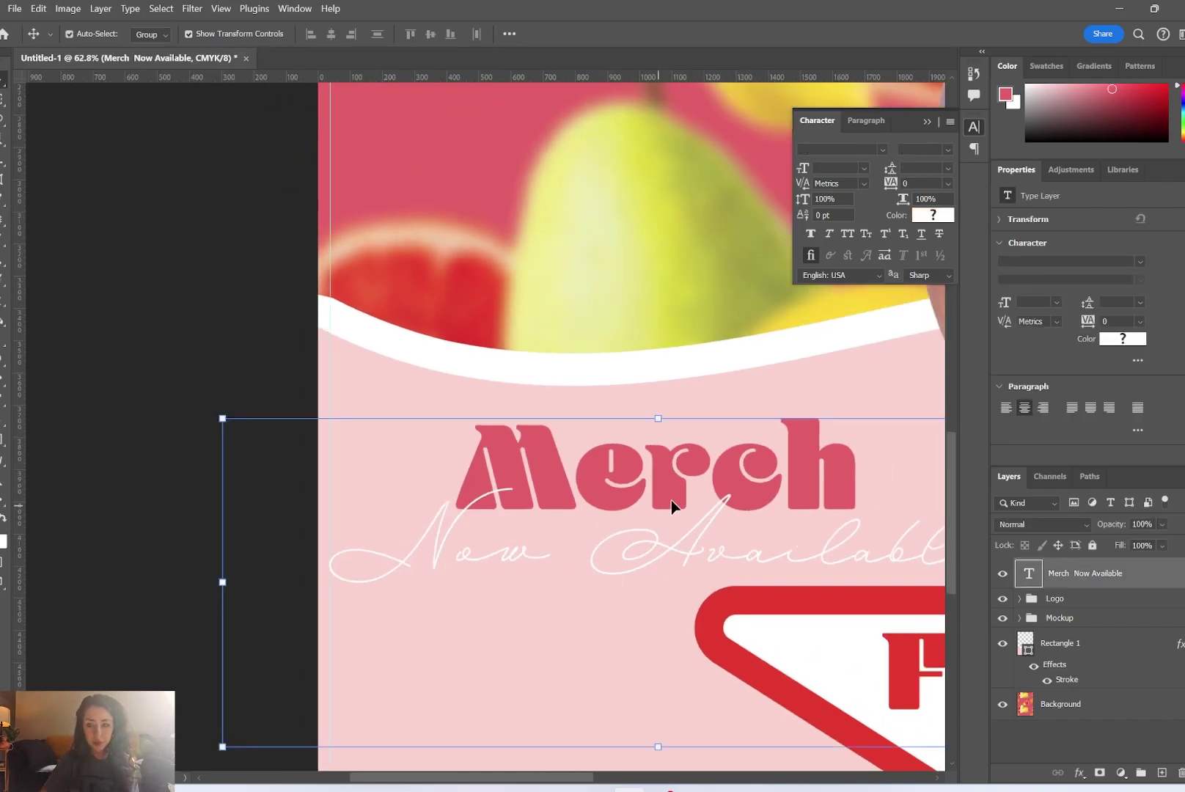
{"action": "key", "text": "shift+Right"}
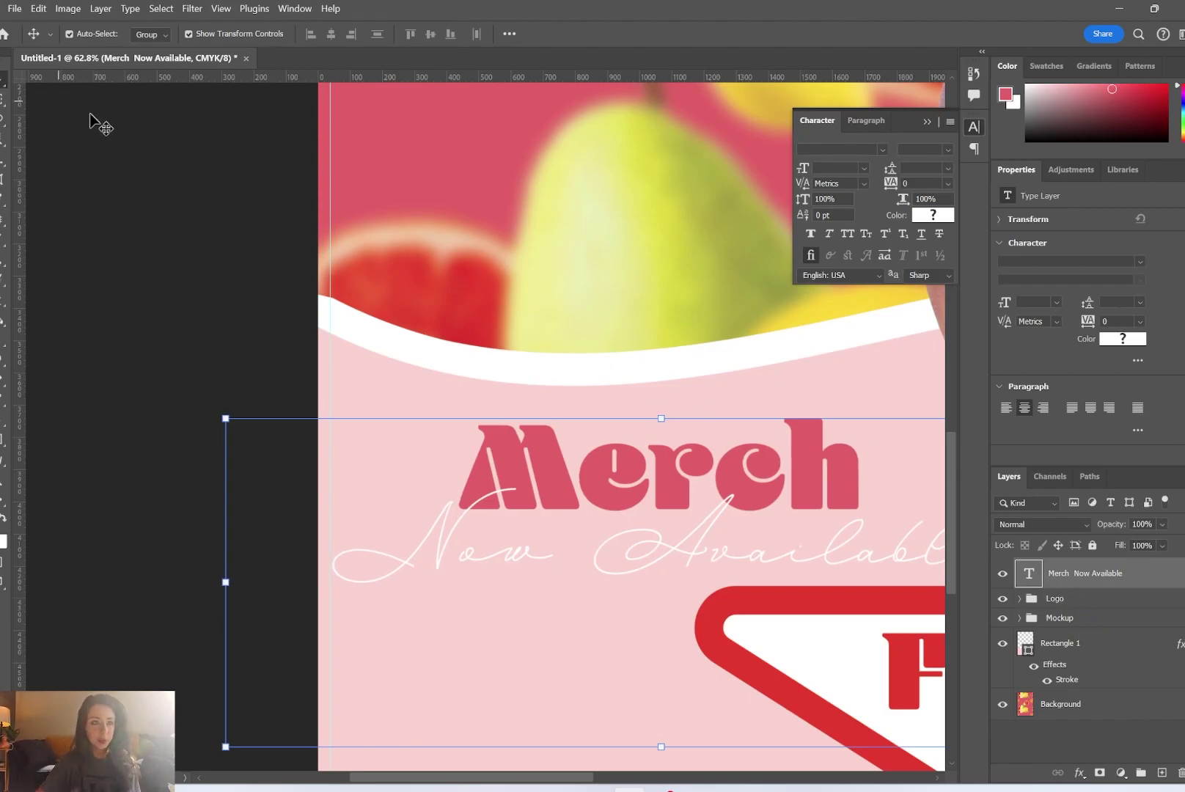
{"action": "left_click", "coordinate": [62, 104]}
{"action": "scroll", "coordinate": [629, 333], "scroll_direction": "down", "scroll_amount": 4}
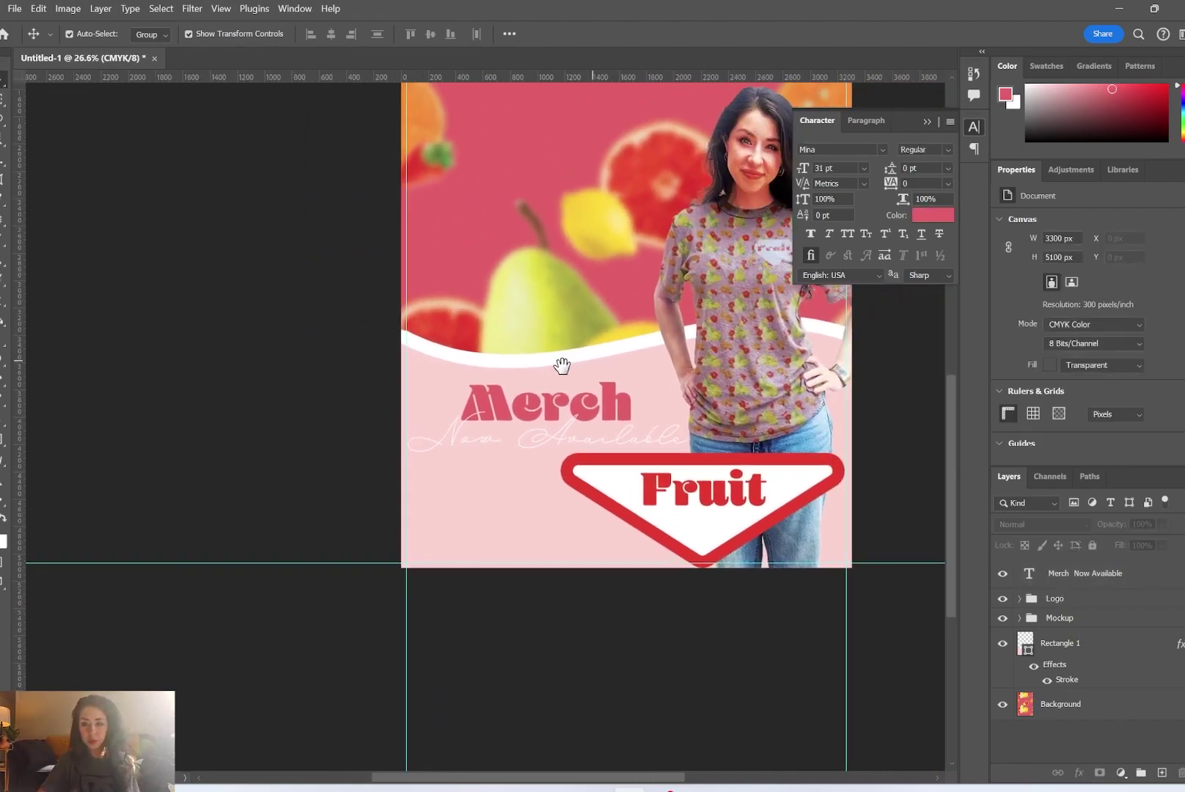
Shift the "Merch Now Available" text about 43 px left so its script line clears the model's jeans
{"action": "left_click", "coordinate": [1107, 572]}
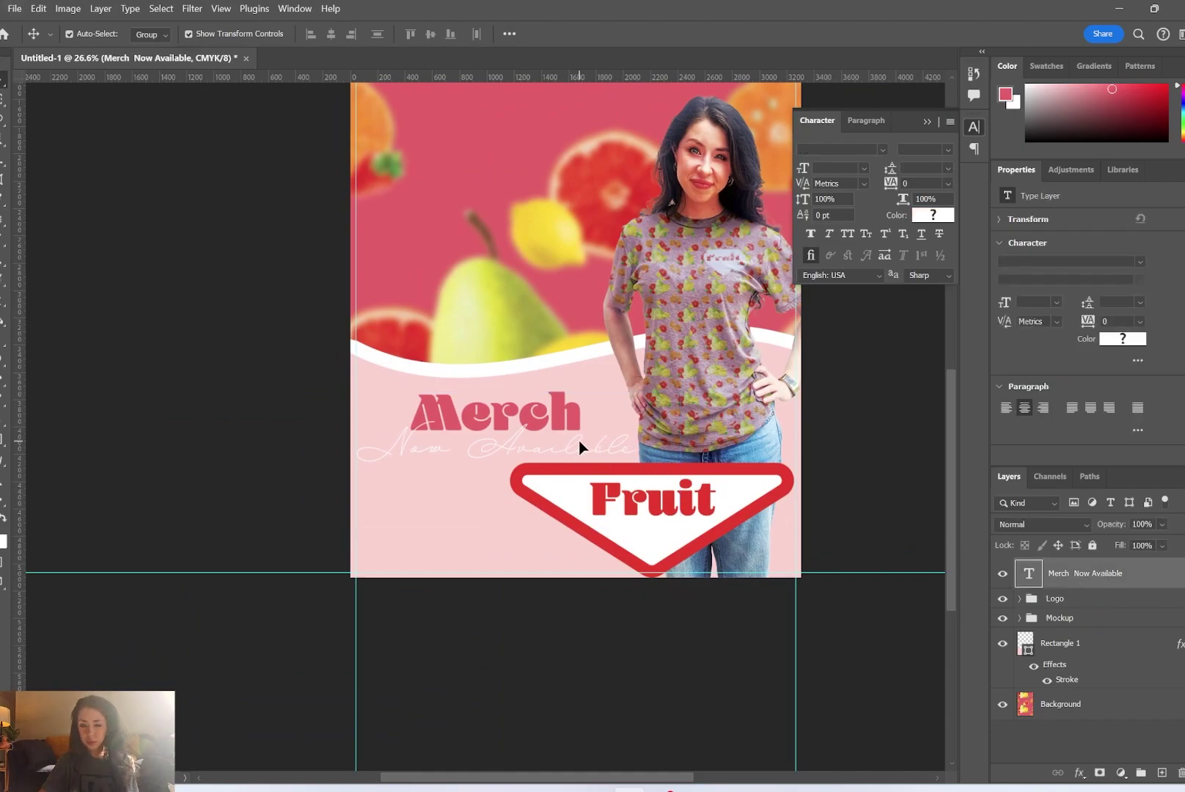
{"action": "left_click_drag", "start_coordinate": [682, 464], "coordinate": [667, 455]}
{"action": "scroll", "coordinate": [667, 455], "scroll_direction": "up", "scroll_amount": 6}
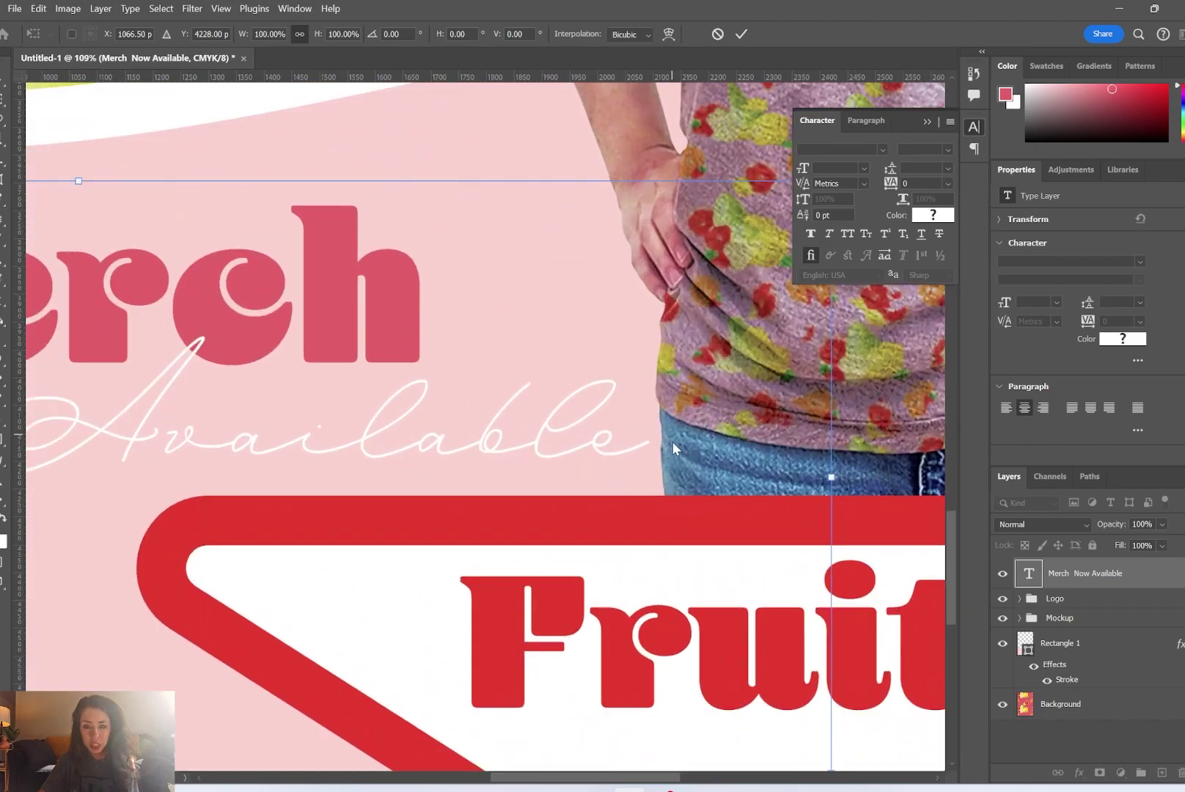
{"action": "left_click", "coordinate": [1058, 571]}
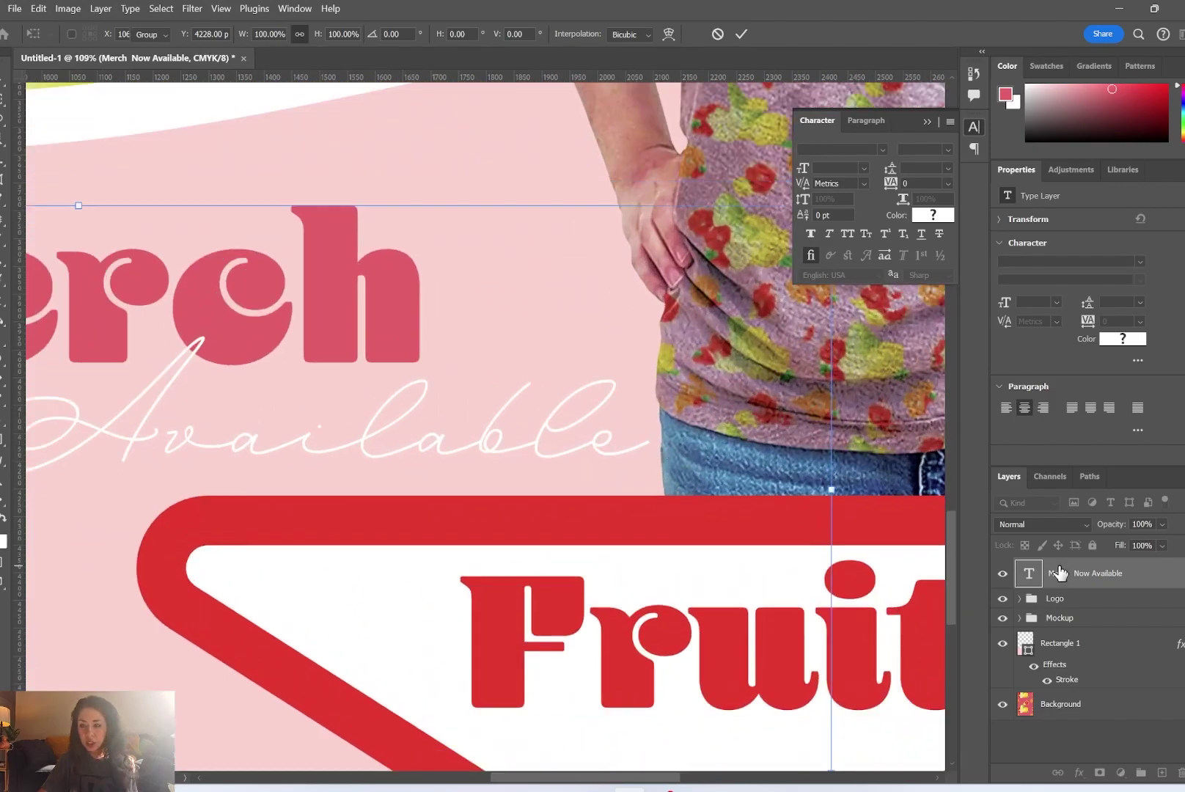
{"action": "left_click_drag", "start_coordinate": [831, 487], "coordinate": [805, 483]}
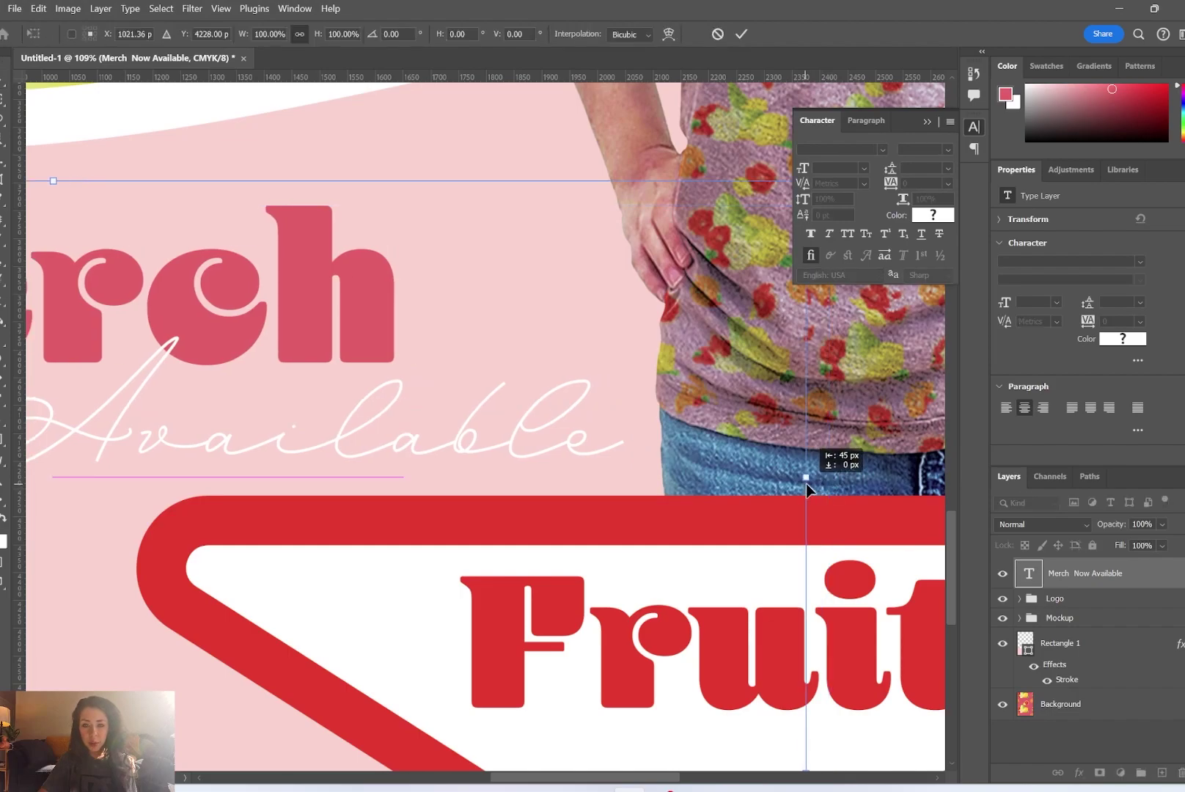
{"action": "scroll", "coordinate": [658, 432], "scroll_direction": "down", "scroll_amount": 4}
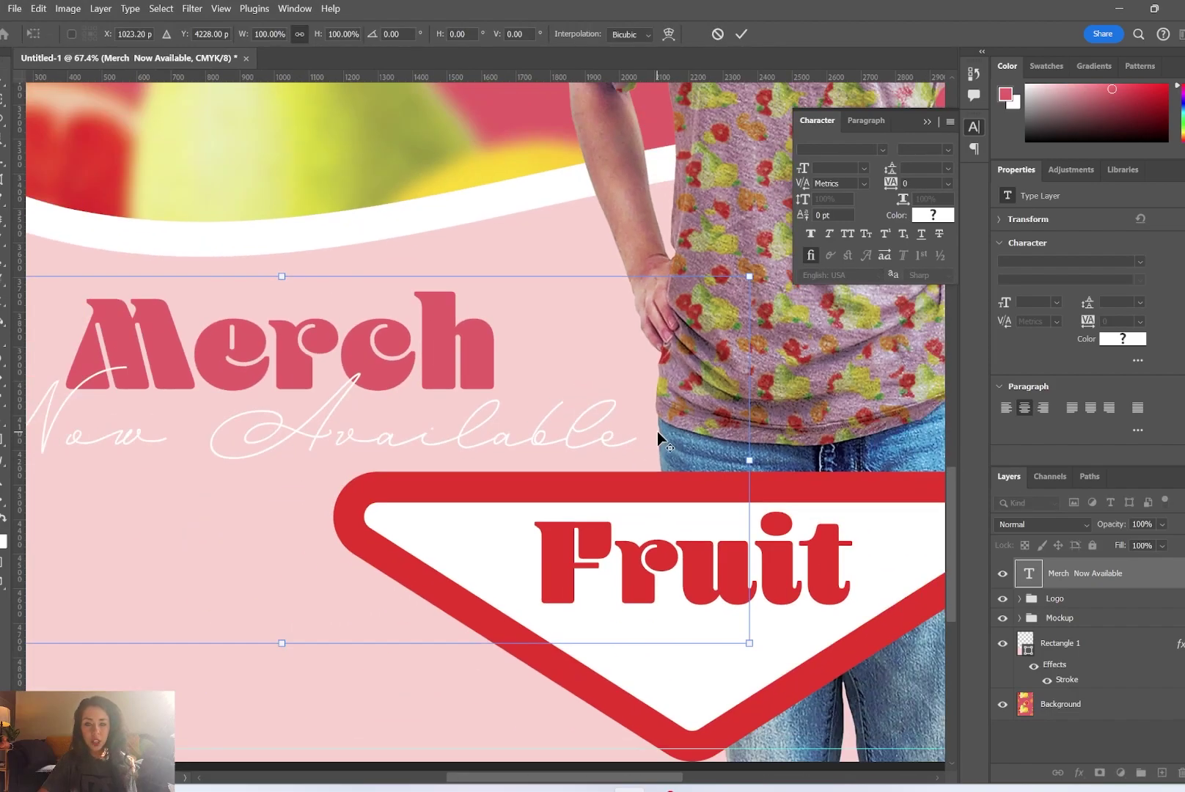
Scale the text block down slightly so the script line fits between the left margin guide and the model
{"action": "left_click", "coordinate": [3, 81]}
{"action": "left_click", "coordinate": [227, 423]}
{"action": "left_click", "coordinate": [227, 425]}
{"action": "left_click_drag", "start_coordinate": [132, 458], "coordinate": [152, 458]}
{"action": "left_click_drag", "start_coordinate": [736, 449], "coordinate": [705, 449]}
Replace the word "Merch" with "T-Shirts" and adjust its font size to fit above the script line
{"action": "left_click_drag", "start_coordinate": [510, 387], "coordinate": [516, 386]}
{"action": "double_click", "coordinate": [517, 387]}
{"action": "double_click", "coordinate": [554, 383]}
{"action": "type", "text": "Shirts"}
{"action": "key", "text": "Home"}
{"action": "type", "text": "T-"}
{"action": "triple_click", "coordinate": [595, 384]}
{"action": "left_click_drag", "start_coordinate": [803, 169], "coordinate": [788, 175]}
{"action": "key", "text": "ctrl+Return"}
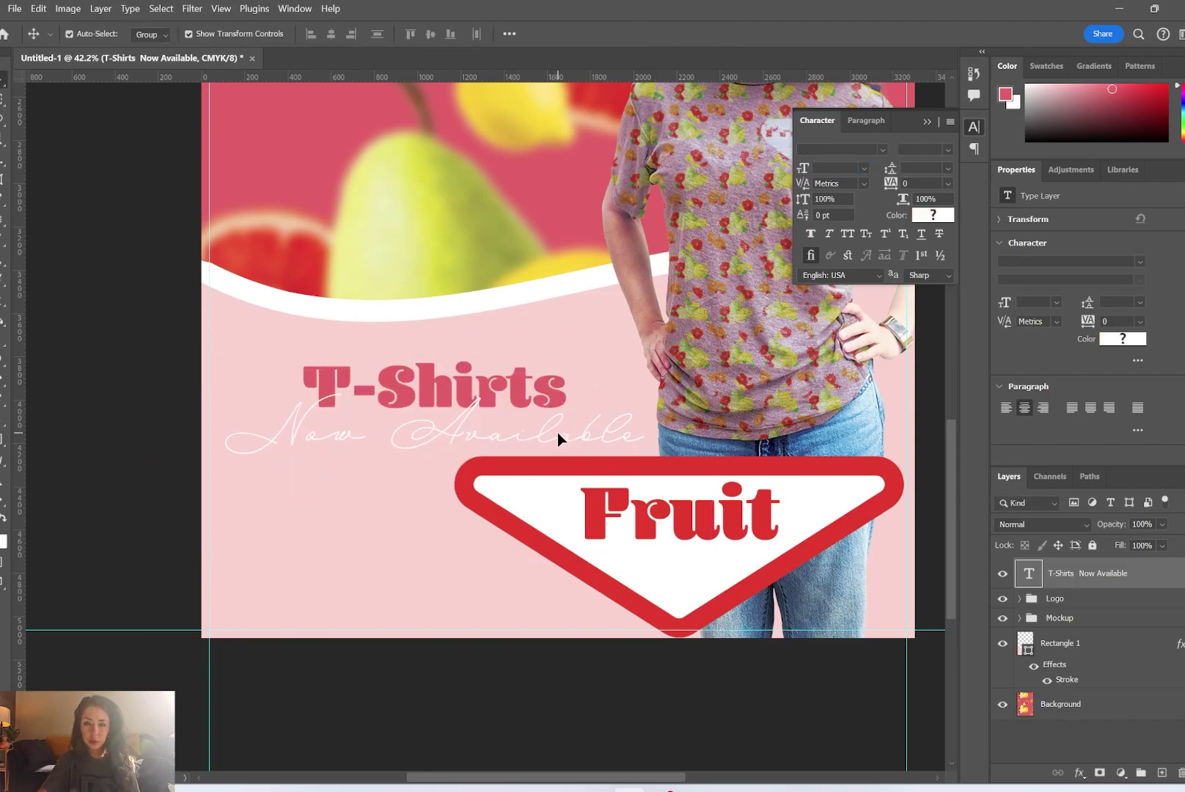
Adjust the leading of the "Now Available" script line beneath "T-Shirts"
{"action": "double_click", "coordinate": [558, 433]}
{"action": "left_click", "coordinate": [230, 444], "text": "shift"}
{"action": "left_click_drag", "start_coordinate": [891, 170], "coordinate": [886, 178]}
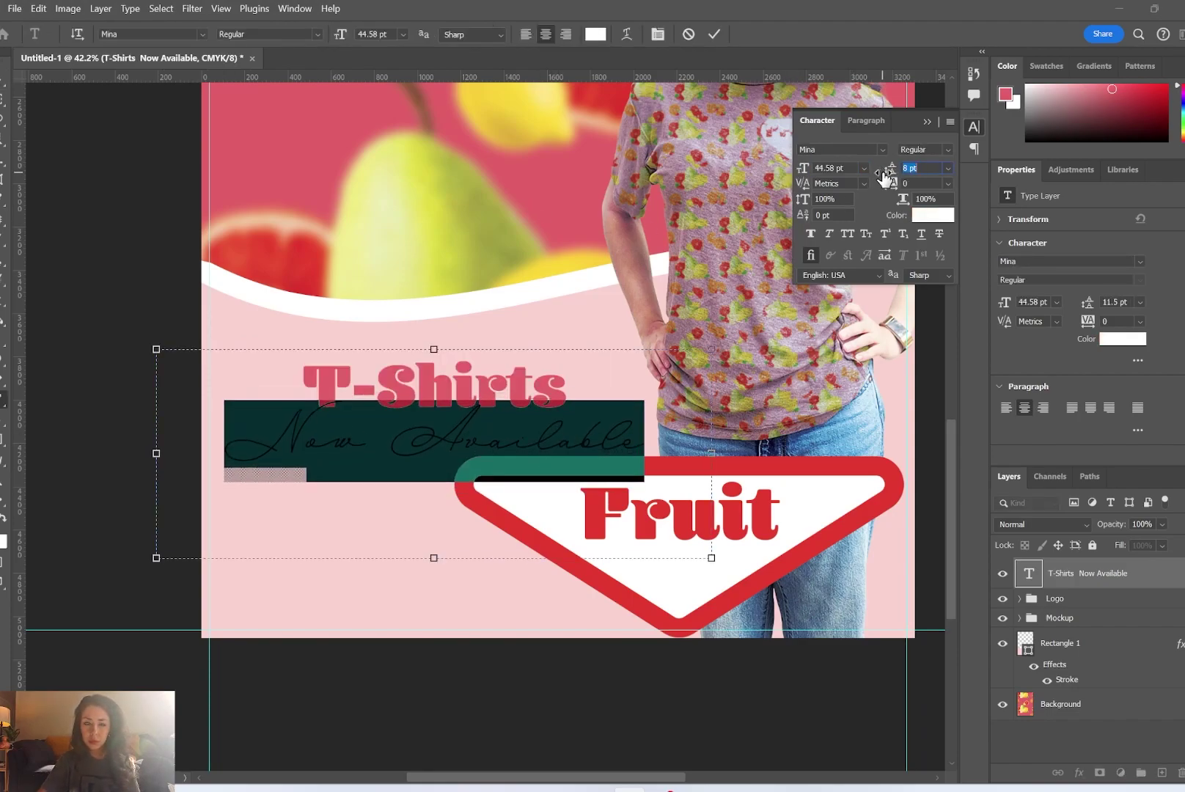
{"action": "key", "text": "ctrl+Return"}
Add a new layer clipped to the wave shape Rectangle 1, and sample the logo's red for the Gradient tool
{"action": "scroll", "coordinate": [784, 539], "scroll_direction": "down", "scroll_amount": 3}
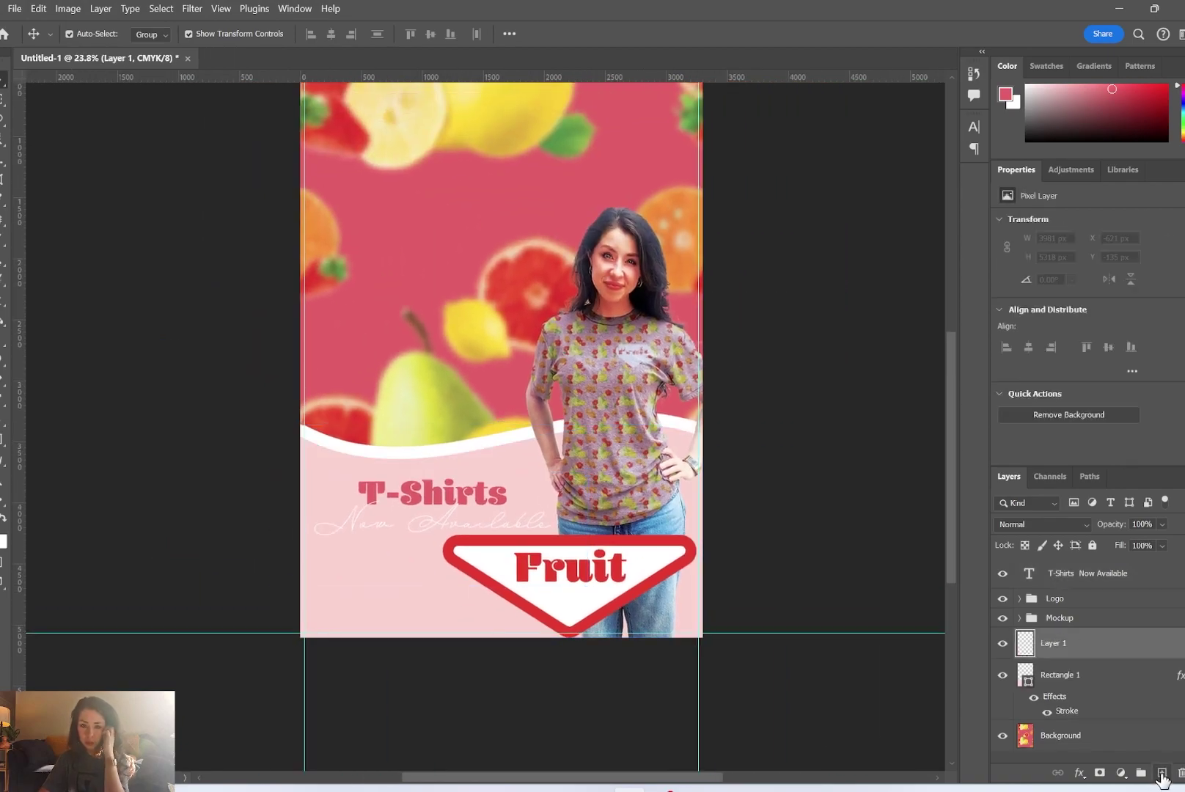
{"action": "right_click", "coordinate": [1064, 644]}
{"action": "left_click", "coordinate": [1078, 646]}
{"action": "left_click", "coordinate": [3, 320]}
{"action": "left_click", "coordinate": [535, 539], "text": "alt"}
{"action": "mouse_move", "coordinate": [482, 659]}
{"action": "left_mouse_down"}
{"action": "mouse_move", "coordinate": [485, 513]}
{"action": "mouse_move", "coordinate": [499, 498]}
{"action": "left_mouse_up"}
{"action": "left_click_drag", "start_coordinate": [456, 631], "coordinate": [469, 497]}
{"action": "key", "text": "ctrl+z"}
{"action": "key", "text": "ctrl+z"}
{"action": "left_click_drag", "start_coordinate": [488, 429], "coordinate": [513, 576]}
{"action": "key", "text": "ctrl+z"}
{"action": "key", "text": "ctrl+z"}
Draw a red-to-transparent gradient upward from the poster's bottom on the layer clipped to the wave
{"action": "left_click_drag", "start_coordinate": [539, 631], "coordinate": [546, 364]}
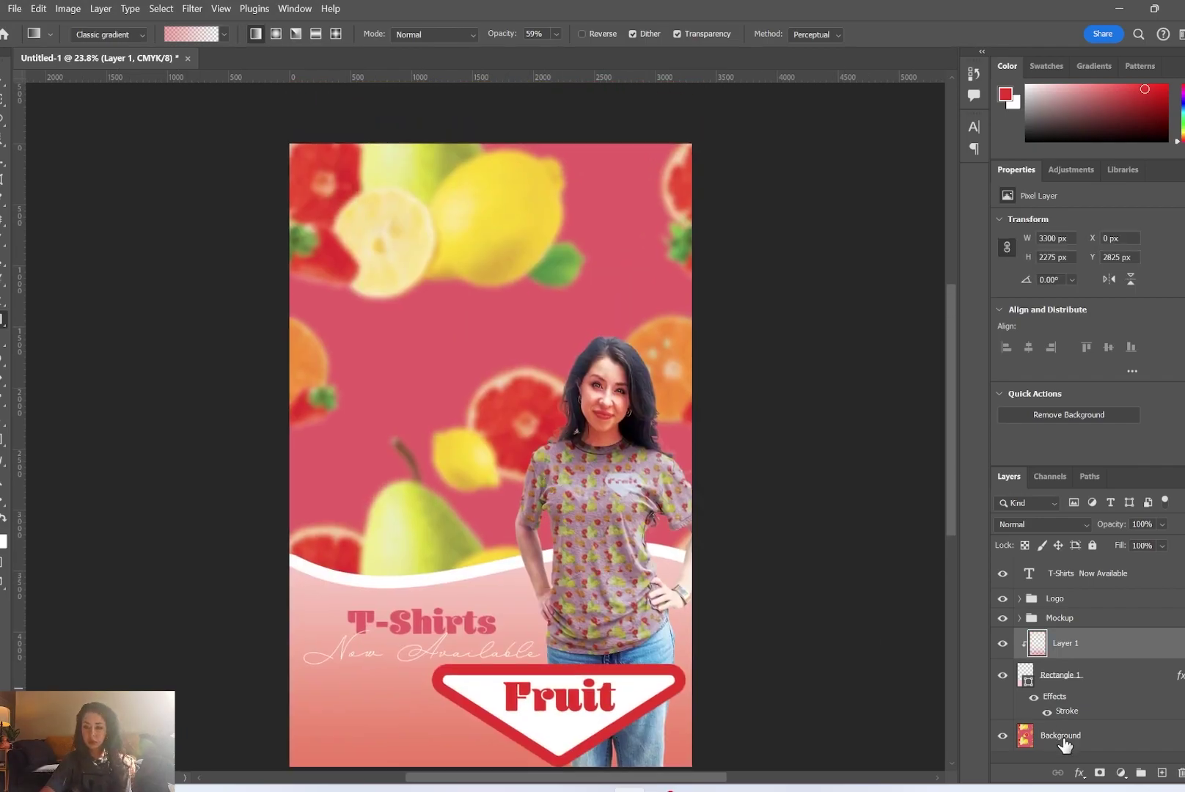
{"action": "left_click", "coordinate": [1060, 736]}
{"action": "key", "text": "v"}
{"action": "scroll", "coordinate": [704, 468], "scroll_direction": "down", "scroll_amount": 1}
{"action": "left_click_drag", "start_coordinate": [704, 468], "coordinate": [599, 413]}
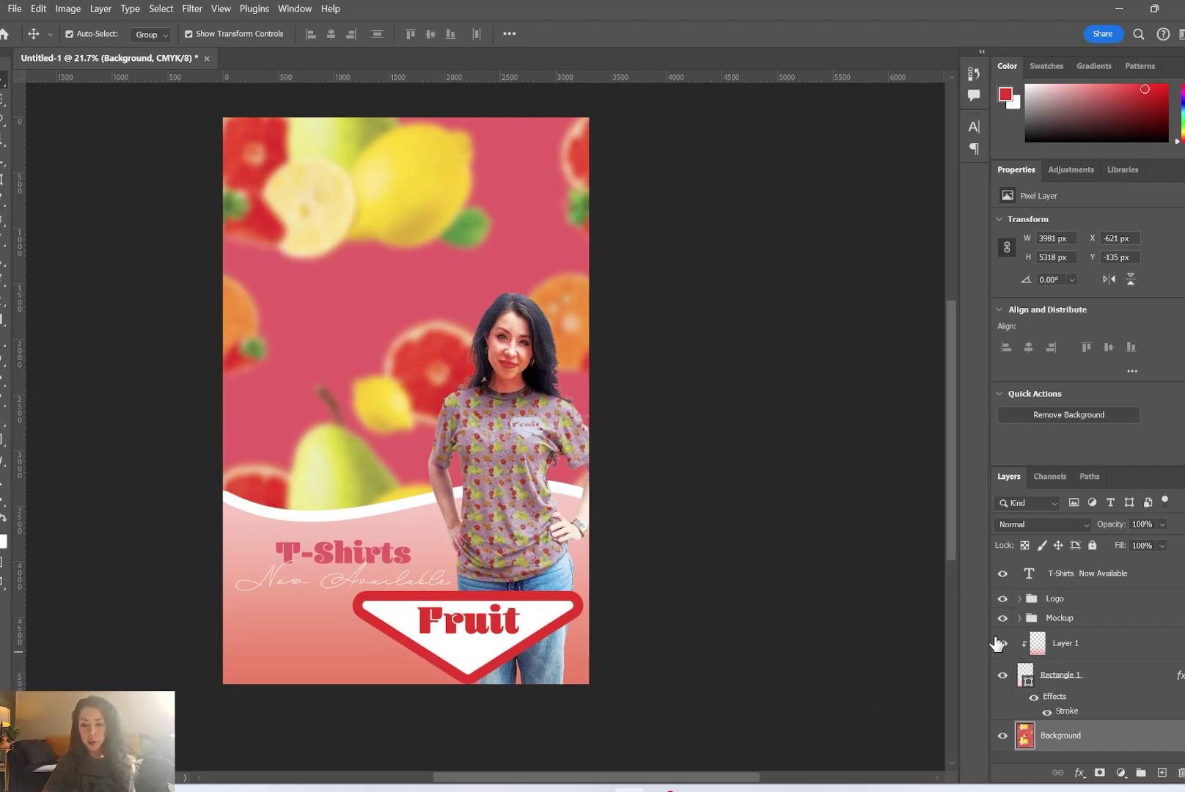
Select the text, logo, mockup, gradient and wave layers and nudge them up 180 px together
{"action": "left_click", "coordinate": [1084, 670]}
{"action": "left_click", "coordinate": [1104, 575], "text": "shift"}
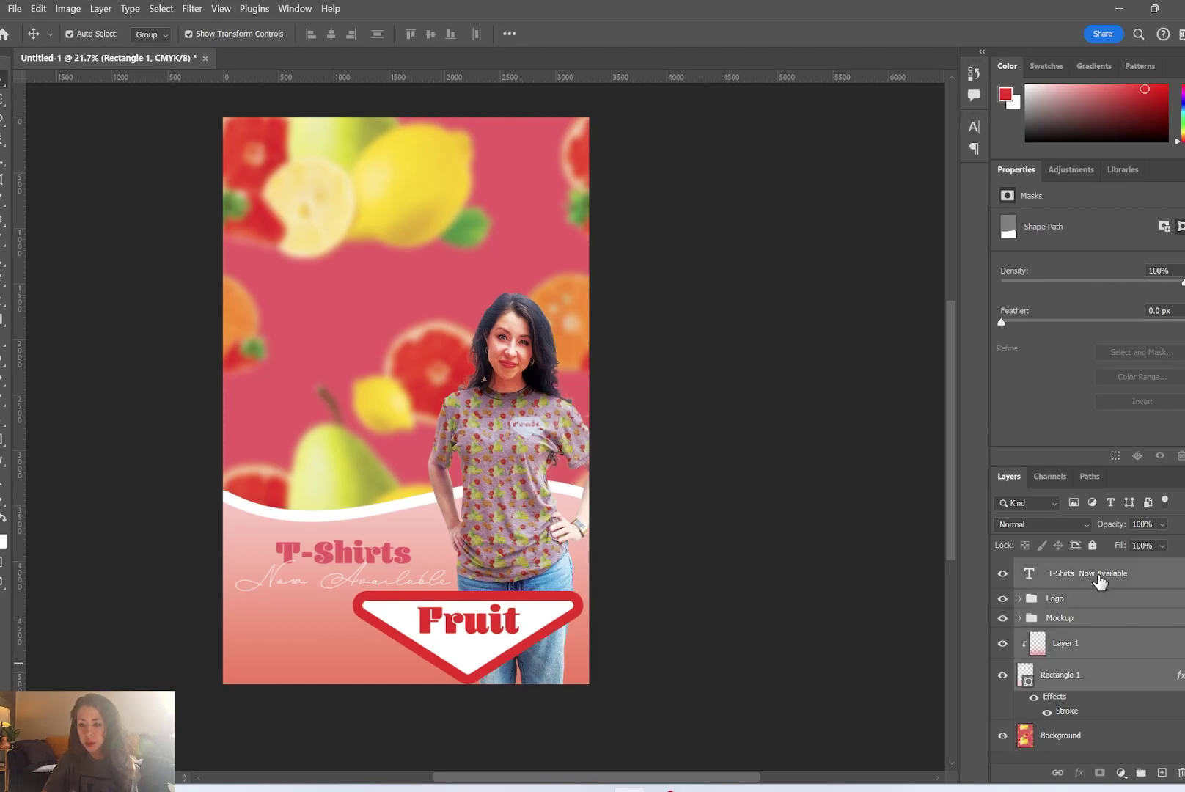
{"action": "left_click", "coordinate": [1092, 643]}
{"action": "left_click", "coordinate": [1088, 573], "text": "shift"}
{"action": "left_click", "coordinate": [1098, 672], "text": "ctrl"}
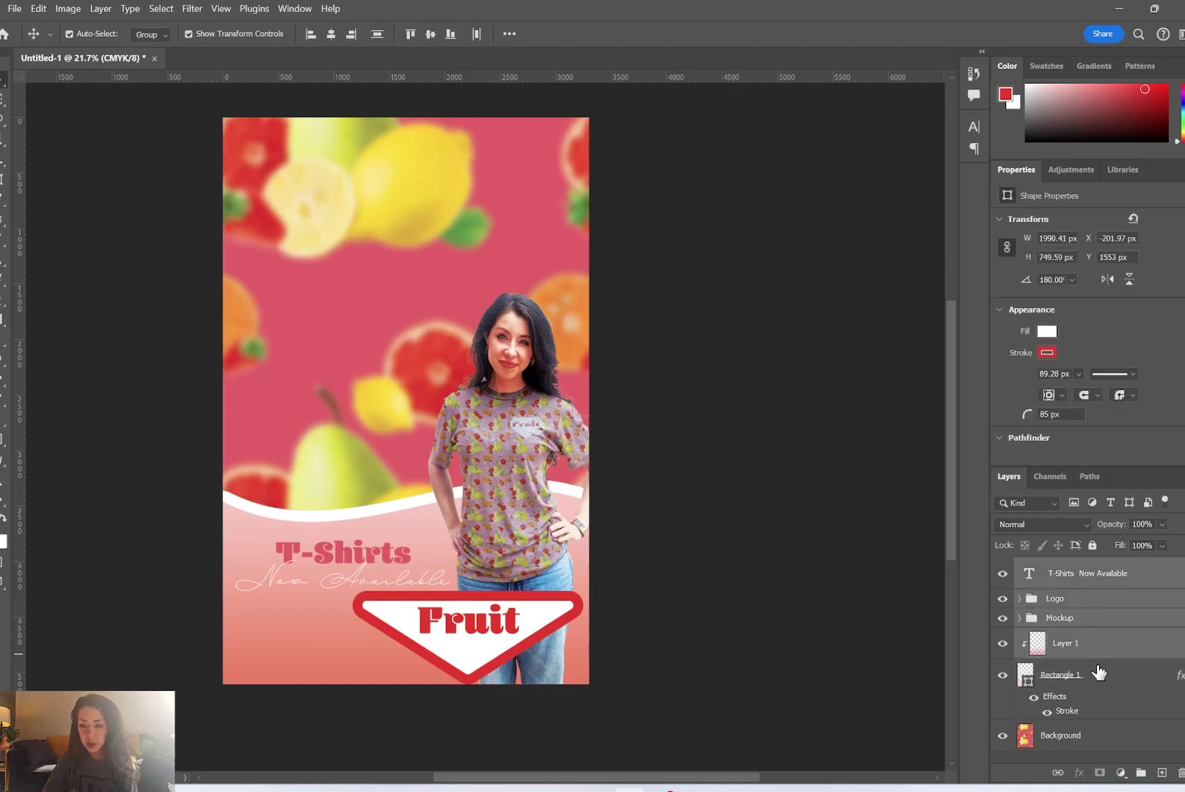
{"action": "key", "text": "shift+Up"}
{"action": "key", "text": "shift+Up"}
{"action": "key", "text": "shift+Up"}
{"action": "key", "text": "shift+Up"}
{"action": "key", "text": "shift+Up"}
{"action": "key", "text": "shift+Up"}
{"action": "key", "text": "shift+Up"}
{"action": "key", "text": "shift+Up"}
{"action": "key", "text": "shift+Up"}
{"action": "key", "text": "shift+Up"}
{"action": "key", "text": "shift+Up"}
{"action": "key", "text": "shift+Up"}
{"action": "key", "text": "shift+Up"}
{"action": "key", "text": "shift+Up"}
{"action": "key", "text": "shift+Up"}
{"action": "key", "text": "shift+Up"}
{"action": "key", "text": "shift+Up"}
{"action": "key", "text": "shift+Up"}
Stretch the wave shape and its clipped gradient down to cover the gap at the poster's bottom edge
{"action": "left_click", "coordinate": [1110, 680]}
{"action": "left_click_drag", "start_coordinate": [408, 666], "coordinate": [406, 684]}
{"action": "left_click", "coordinate": [742, 34]}
{"action": "left_click", "coordinate": [1078, 644]}
{"action": "left_click", "coordinate": [743, 35]}
Enlarge the Mockup group to about 126%, extending past the poster's bottom edge, and shift it slightly left
{"action": "left_click", "coordinate": [535, 470]}
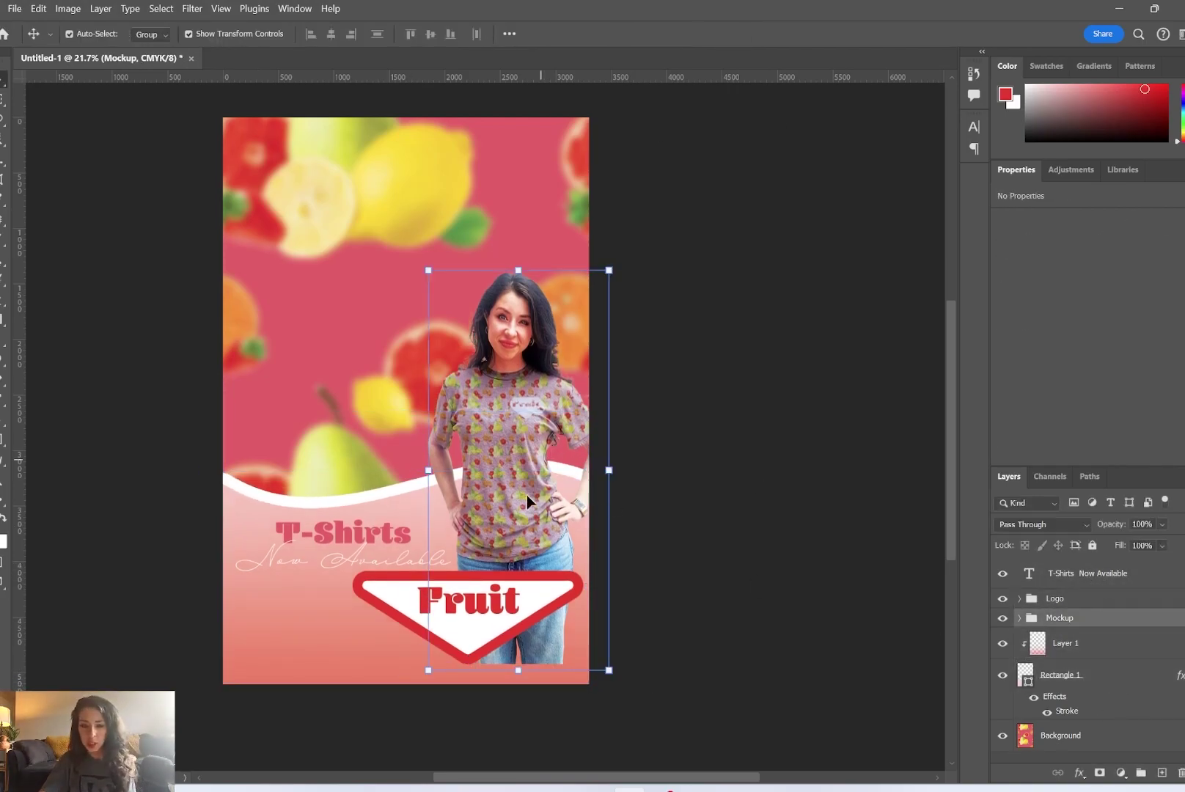
{"action": "left_click", "coordinate": [651, 660]}
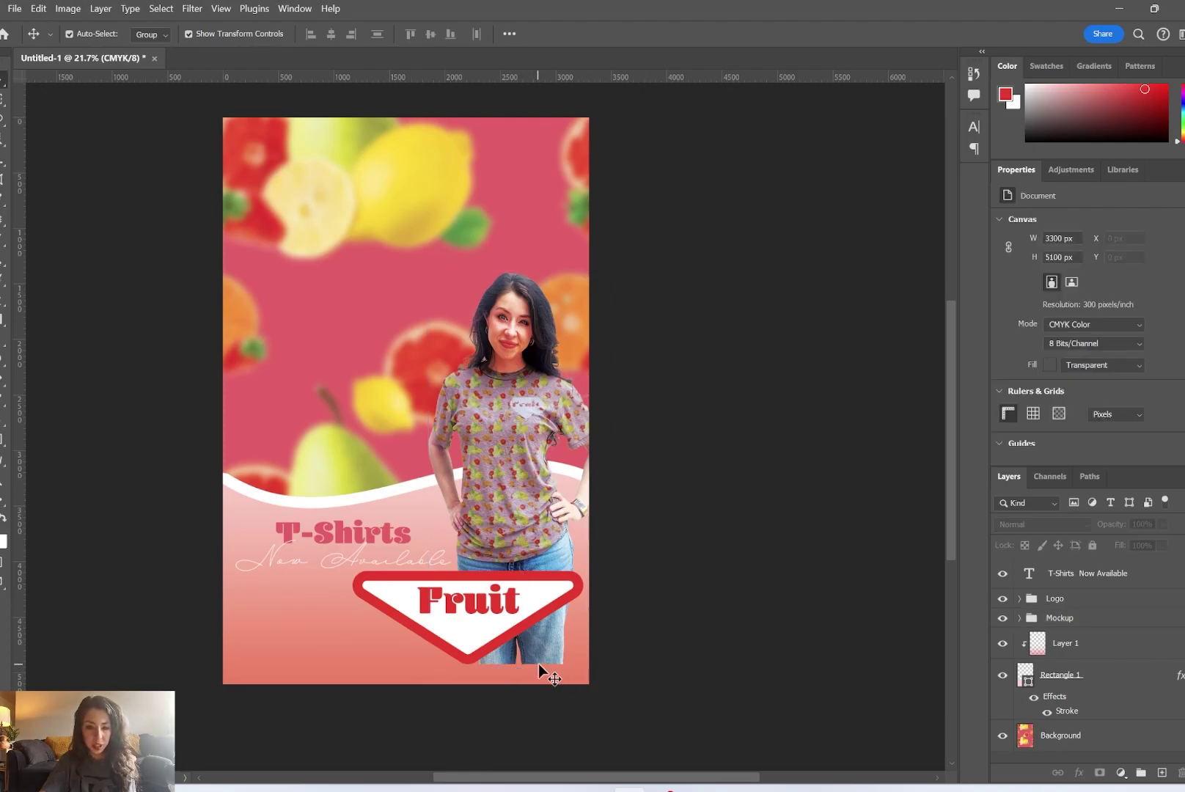
{"action": "left_click", "coordinate": [539, 664]}
{"action": "left_click_drag", "start_coordinate": [519, 667], "coordinate": [522, 691]}
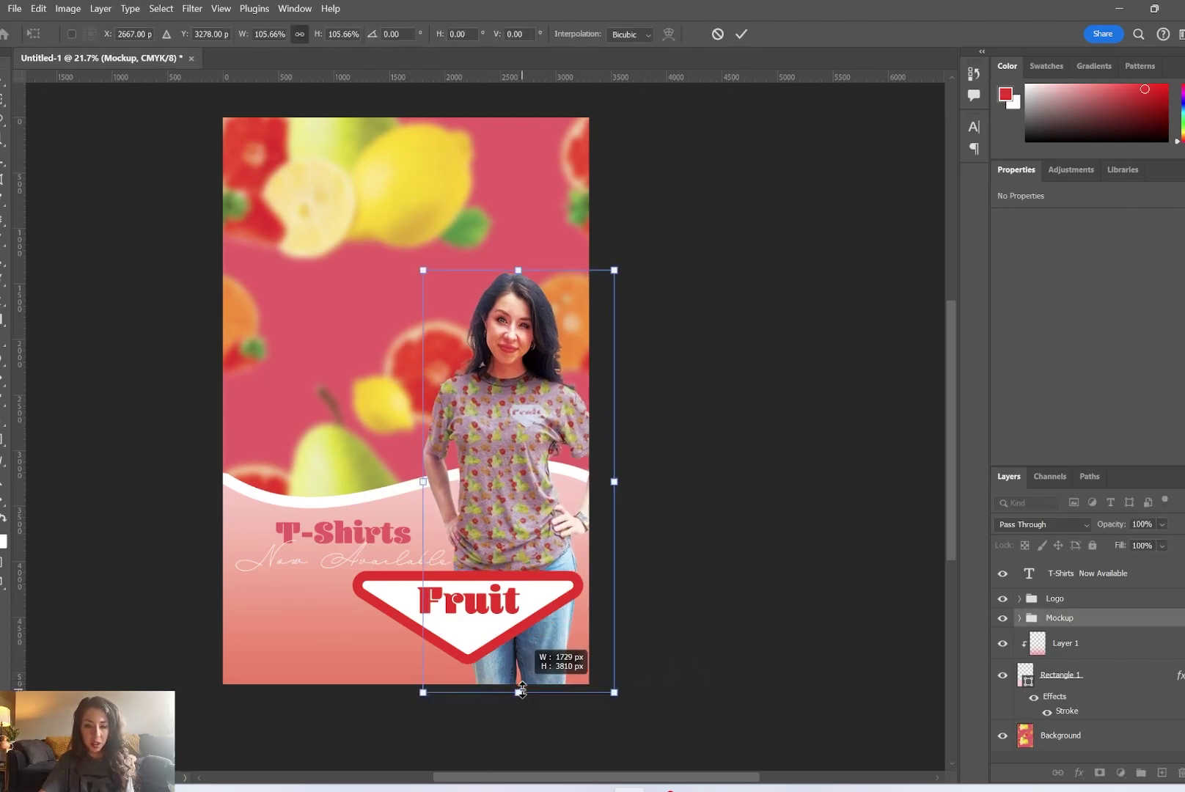
{"action": "left_click_drag", "start_coordinate": [519, 270], "coordinate": [523, 192]}
{"action": "mouse_move", "coordinate": [519, 299]}
{"action": "left_mouse_down"}
{"action": "mouse_move", "coordinate": [490, 298]}
{"action": "mouse_move", "coordinate": [501, 298]}
{"action": "left_mouse_up"}
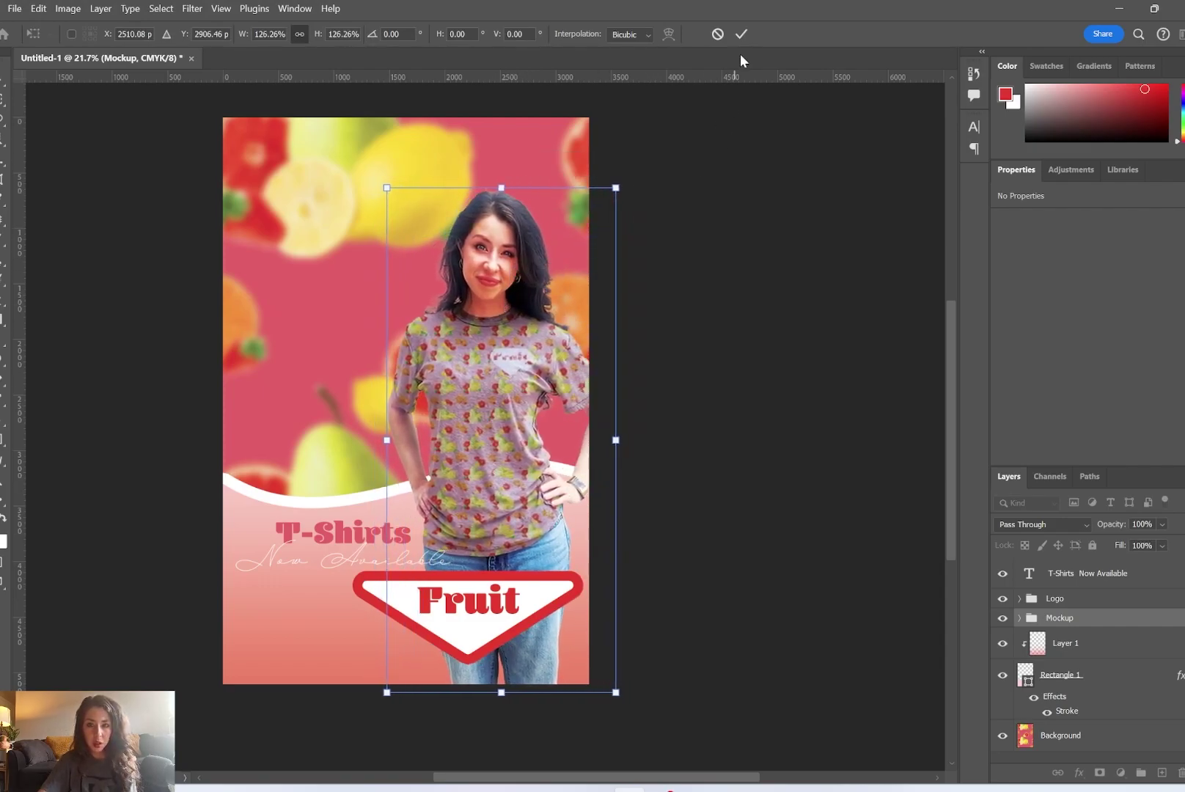
{"action": "left_click", "coordinate": [742, 34]}
Move the Fruit logo left so it sits directly beneath the "T-Shirts Now Available" text
{"action": "left_click_drag", "start_coordinate": [431, 601], "coordinate": [307, 606]}
{"action": "left_click", "coordinate": [346, 445]}
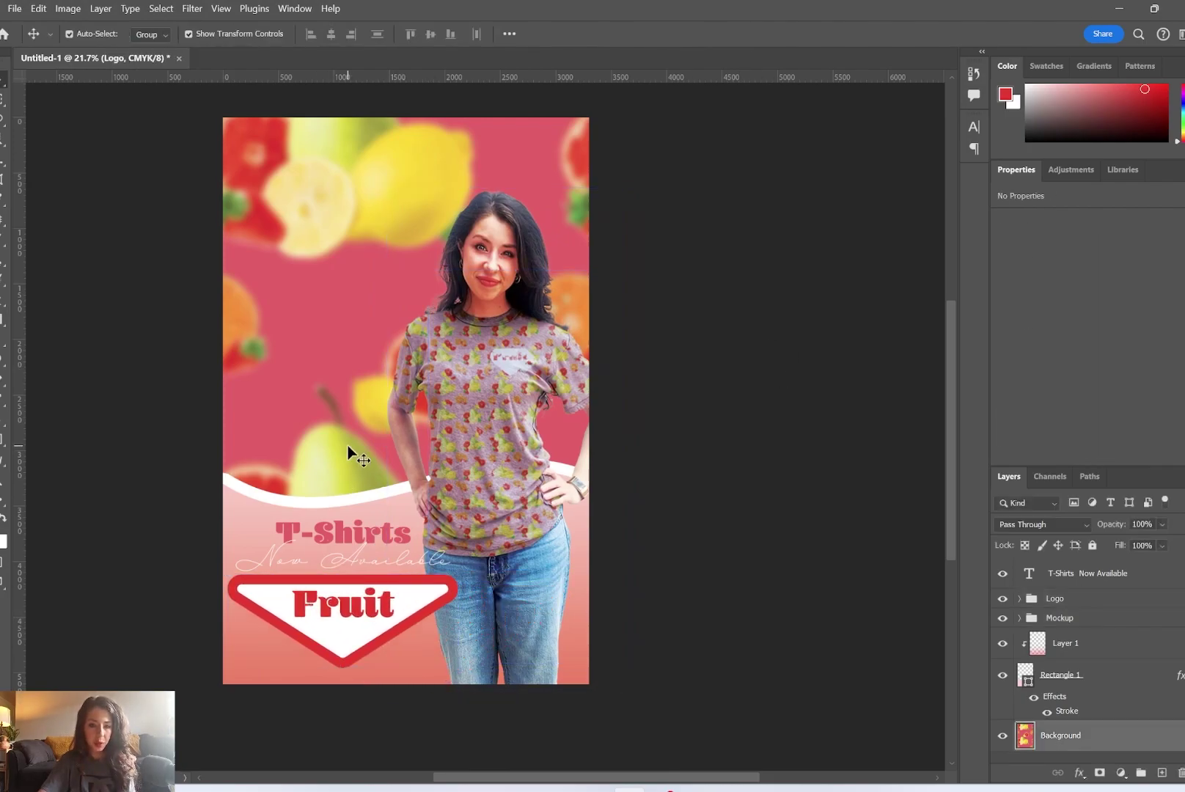
{"action": "left_click", "coordinate": [661, 433]}
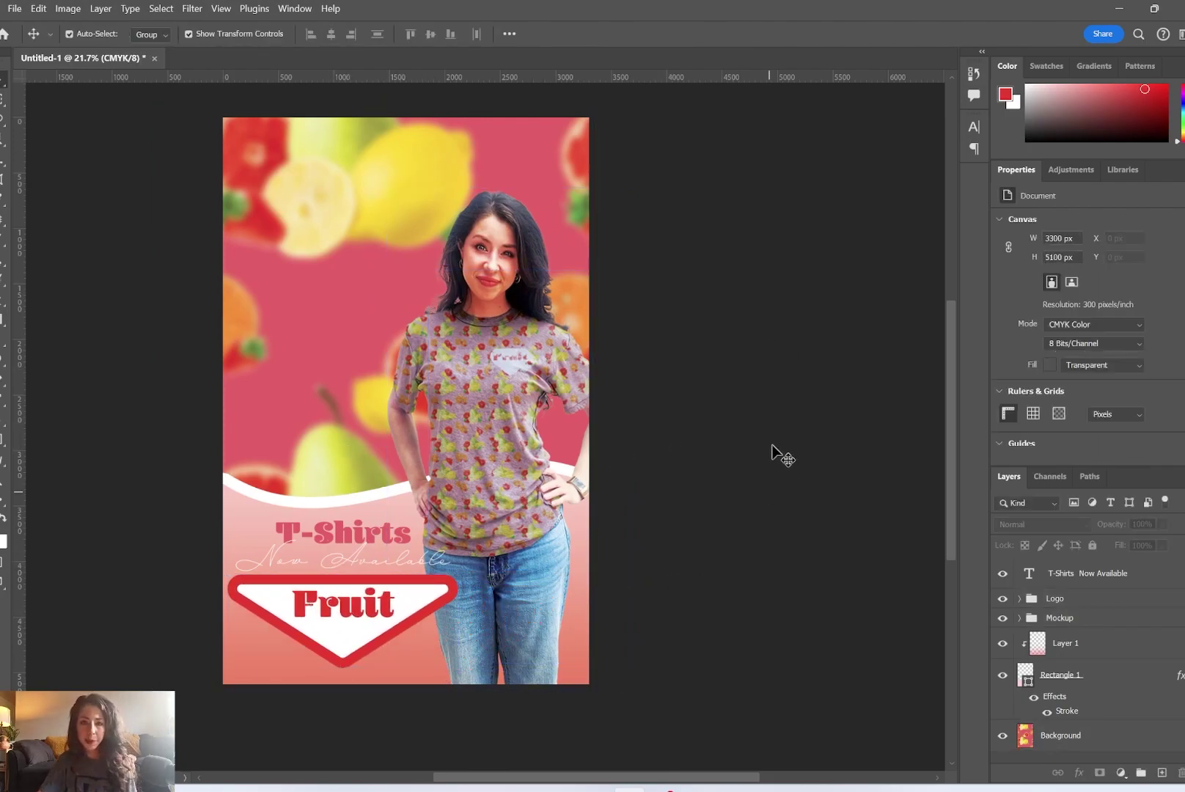
Show the guides again and check the logo and text against the left margin guide
{"action": "left_click", "coordinate": [1157, 674]}
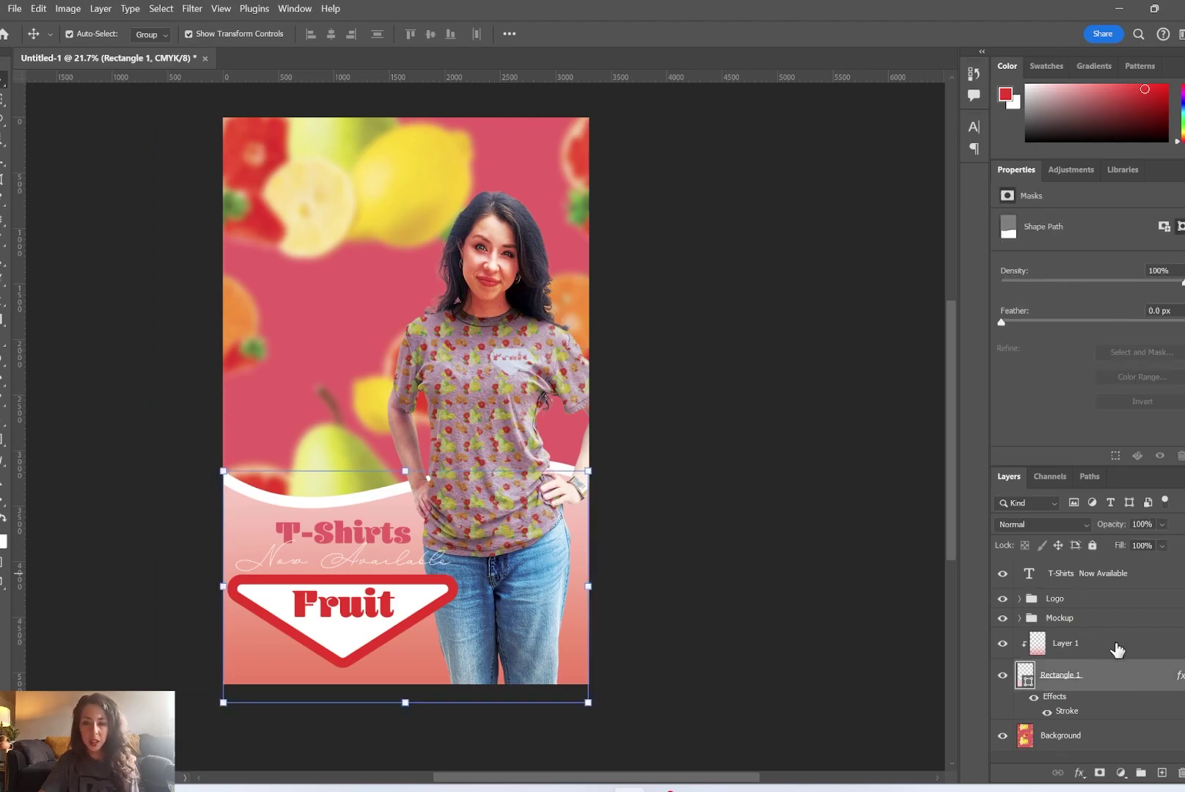
{"action": "left_click", "coordinate": [333, 337]}
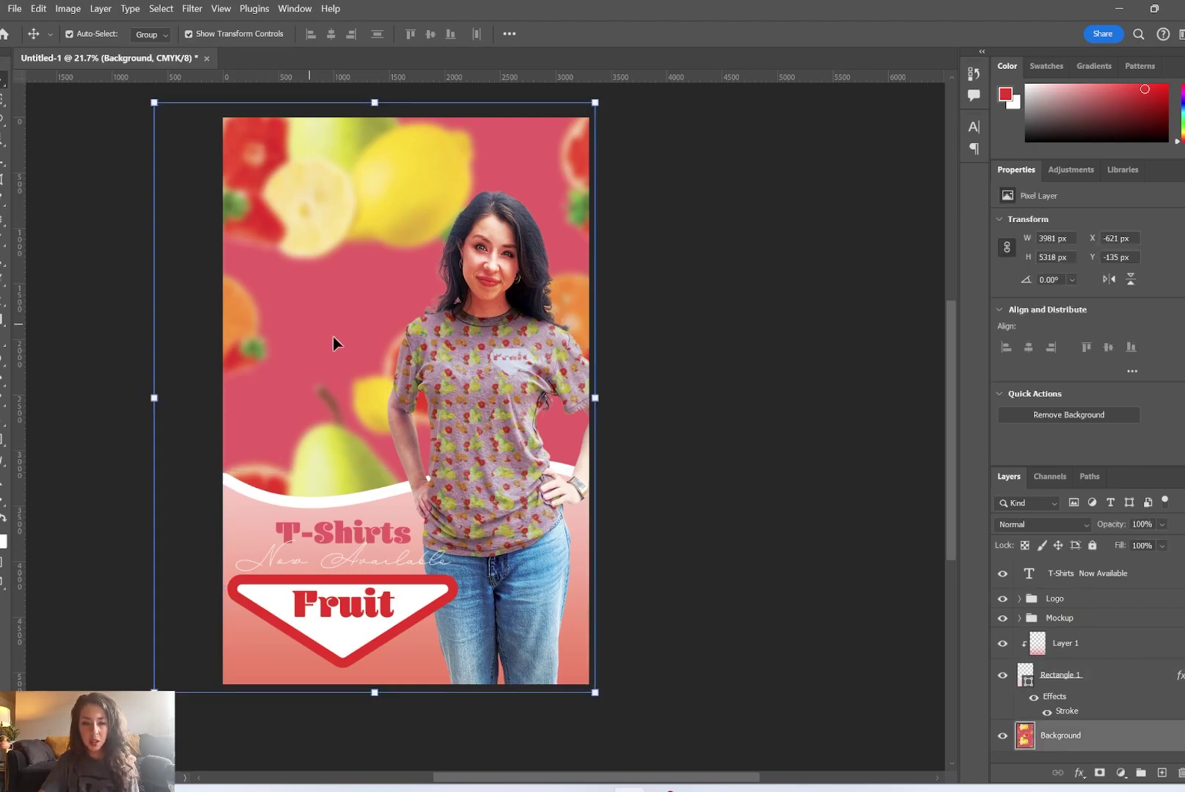
{"action": "left_click", "coordinate": [363, 545]}
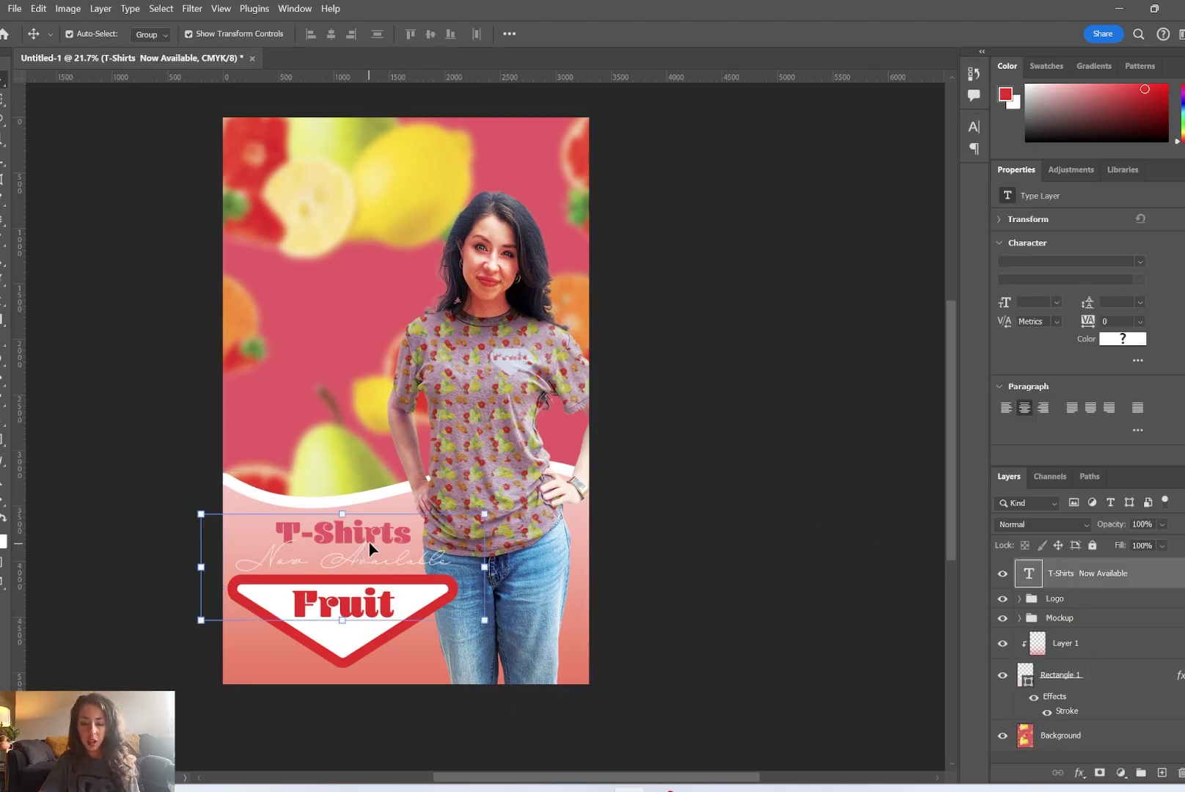
{"action": "key", "text": "ctrl"}
{"action": "scroll", "coordinate": [198, 590], "scroll_direction": "up", "scroll_amount": 5}
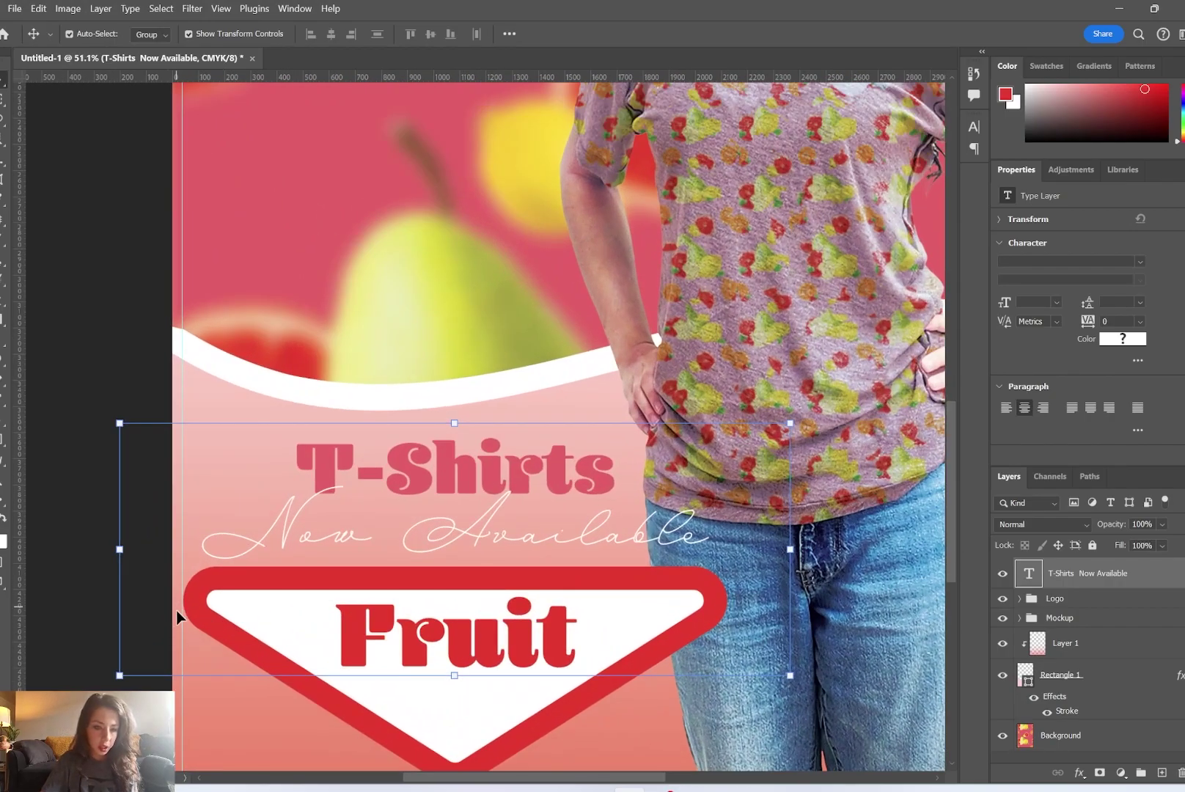
{"action": "scroll", "coordinate": [250, 612], "scroll_direction": "down", "scroll_amount": 4}
Select the Background layer and sample the blurred lemon's yellow as the foreground colour
{"action": "left_click", "coordinate": [1084, 738]}
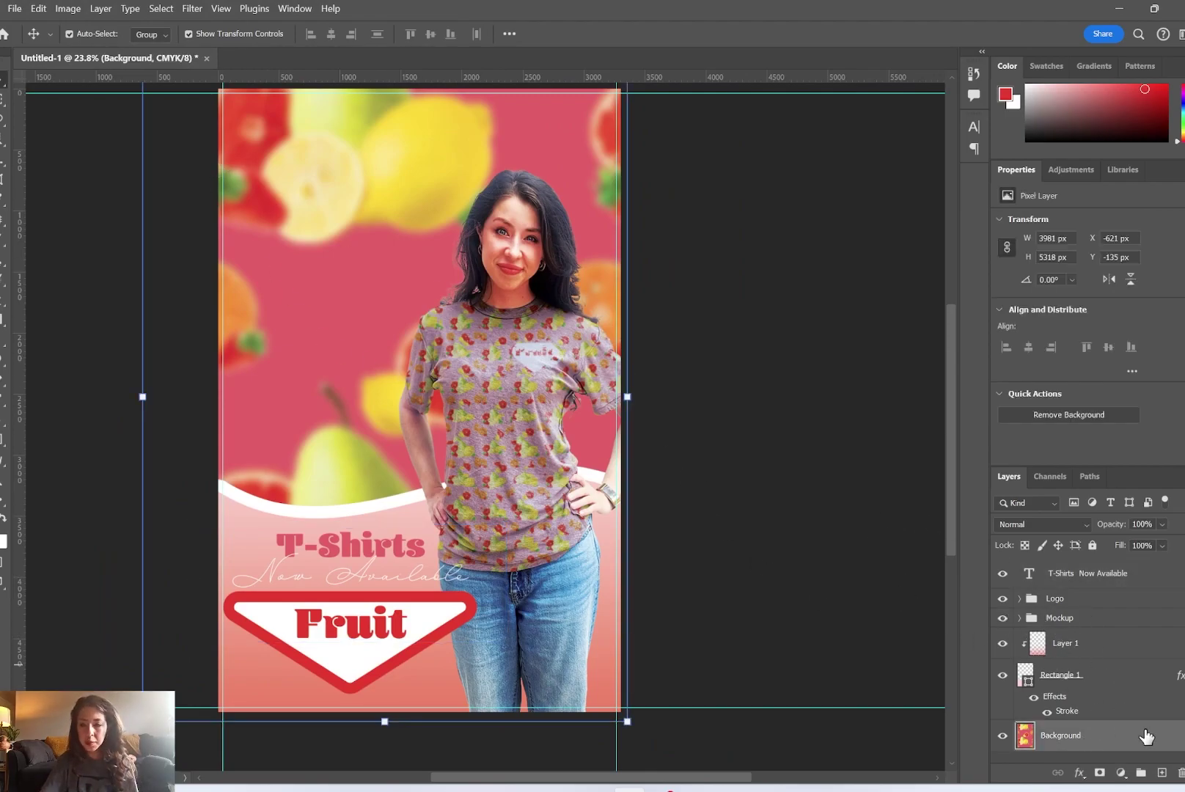
{"action": "key", "text": "g"}
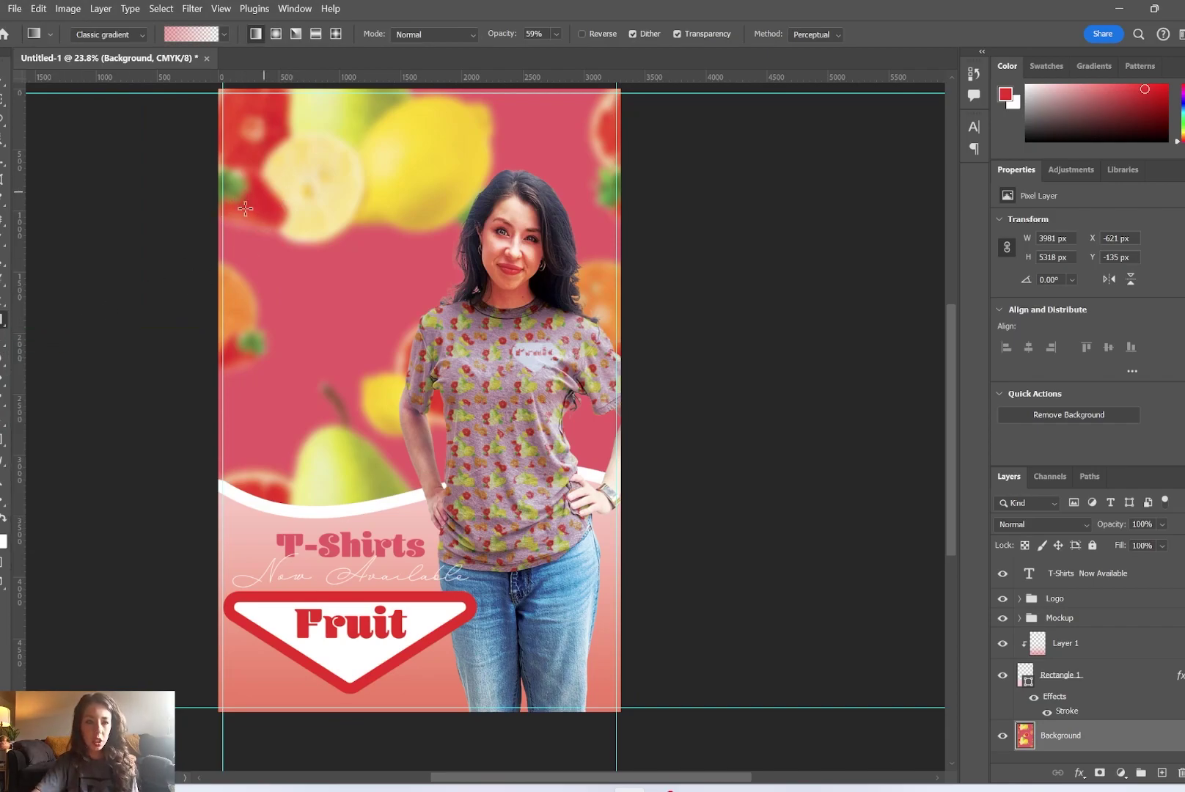
{"action": "key", "text": "i"}
{"action": "left_click", "coordinate": [425, 176]}
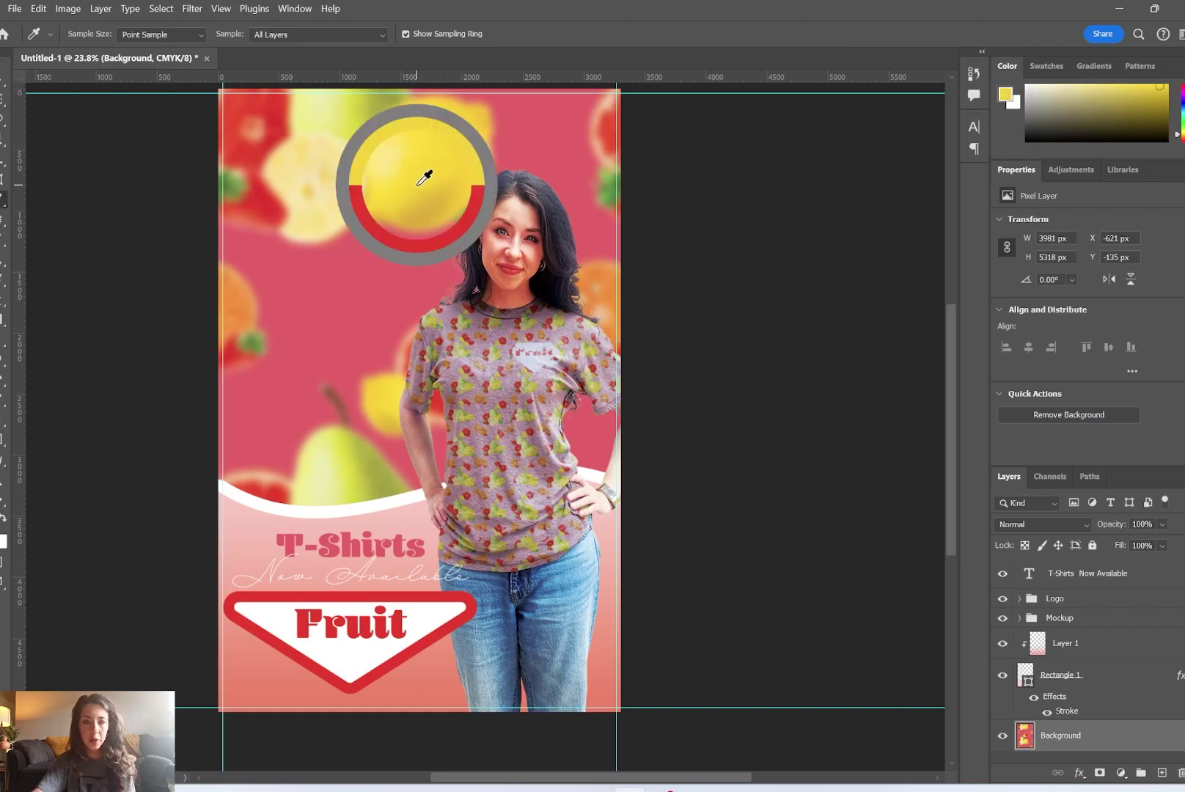
{"action": "mouse_move", "coordinate": [431, 160]}
{"action": "left_mouse_down"}
{"action": "mouse_move", "coordinate": [425, 121]}
{"action": "mouse_move", "coordinate": [433, 157]}
{"action": "left_mouse_up"}
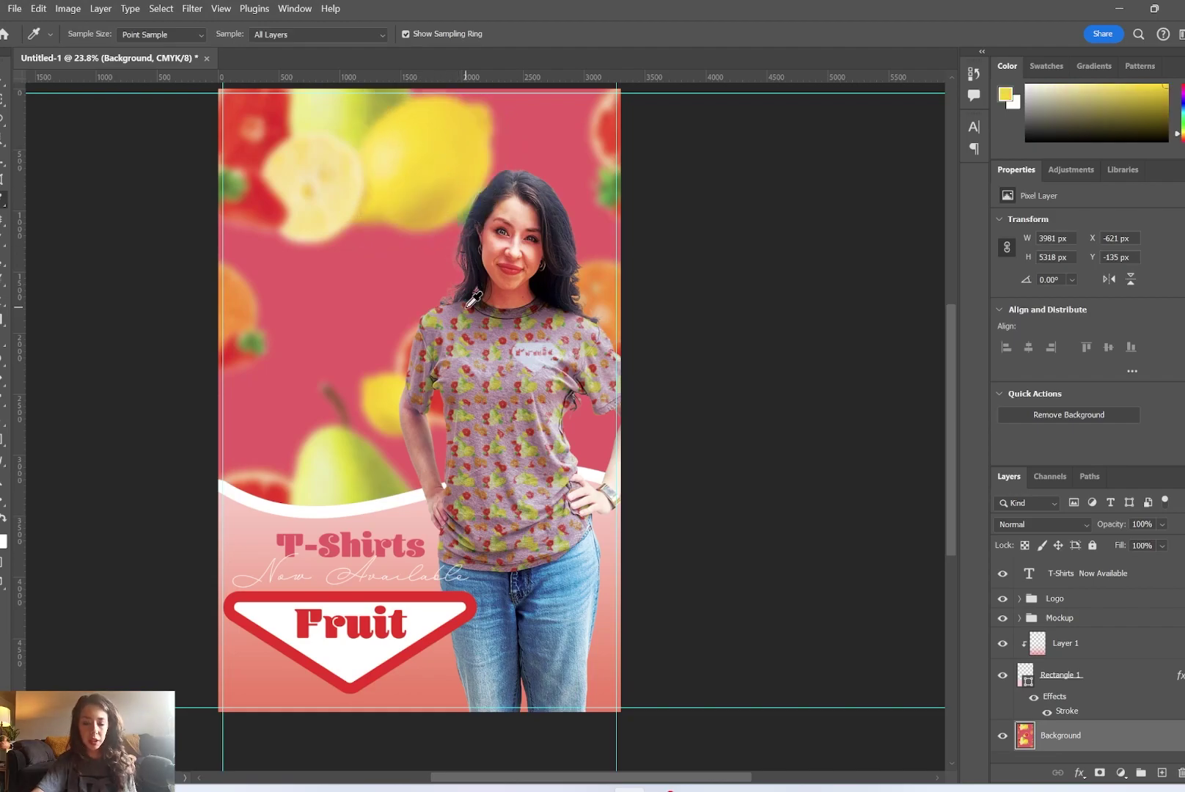
{"action": "key", "text": "g"}
{"action": "left_click_drag", "start_coordinate": [556, 462], "coordinate": [519, 447]}
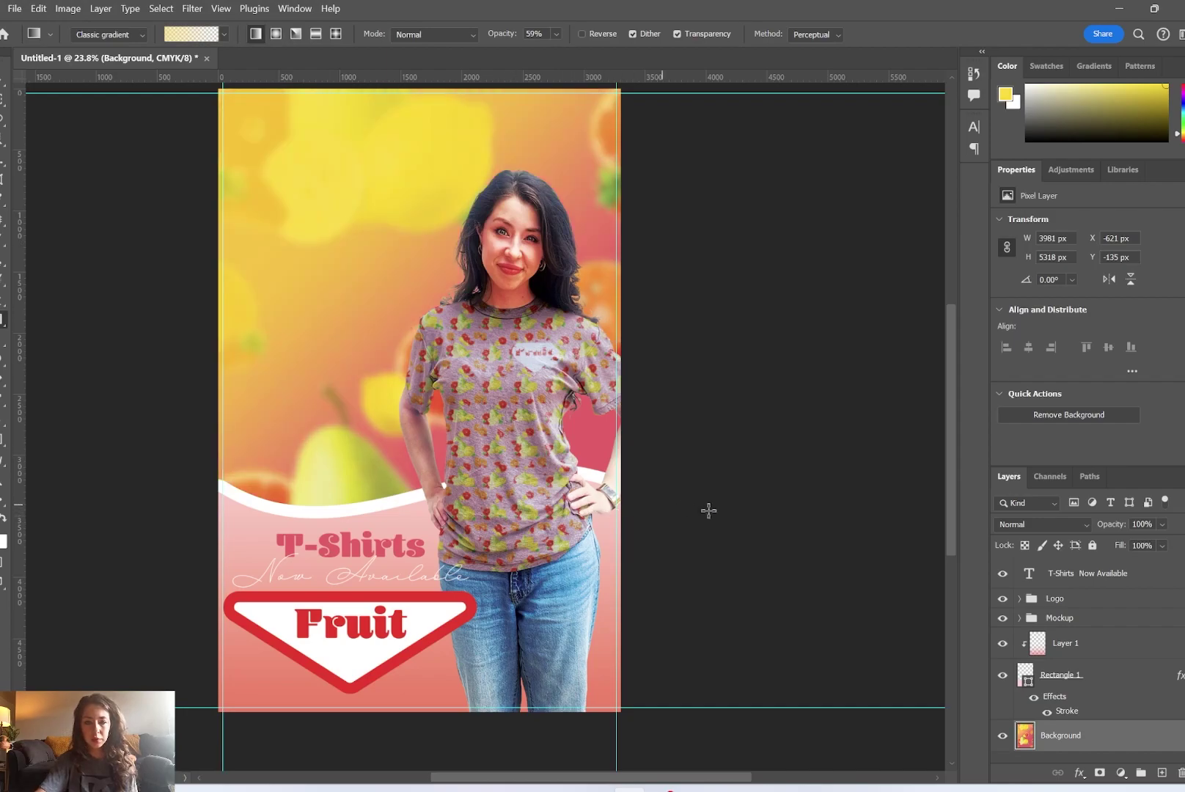
{"action": "key", "text": "ctrl+z"}
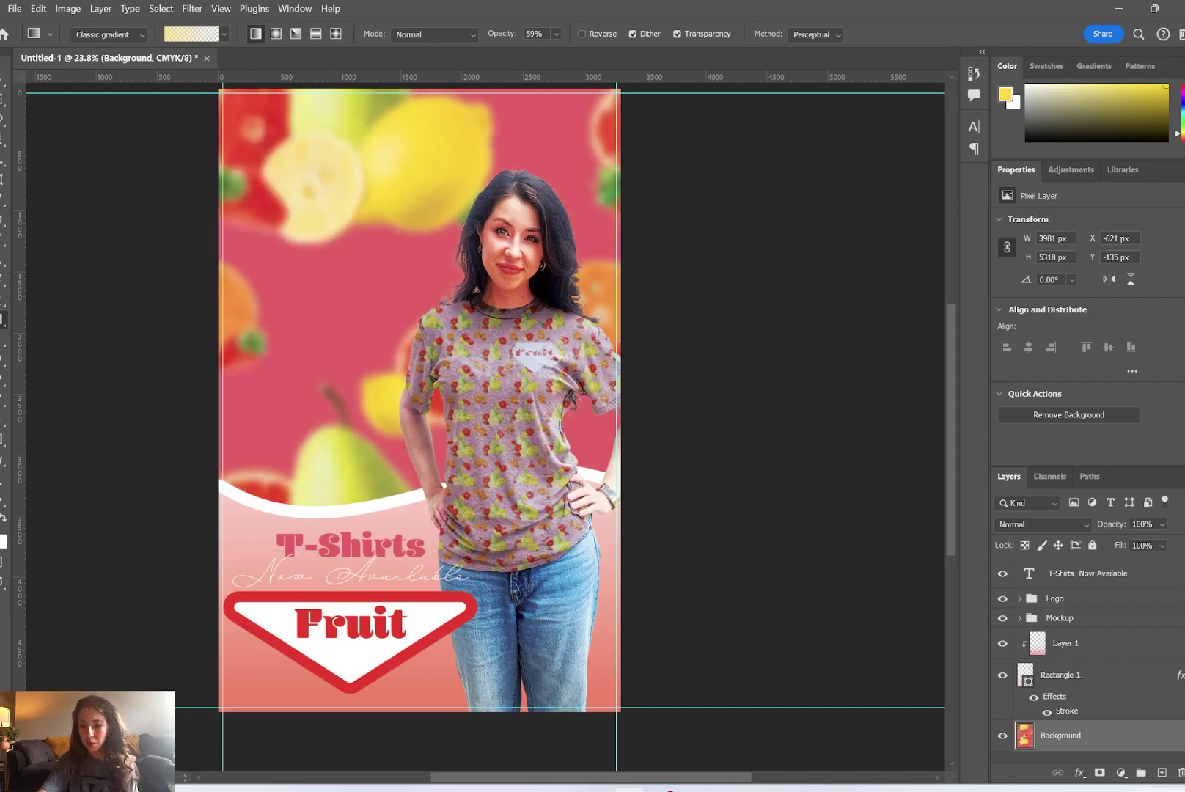
Add a new layer above the Background, draw a yellow-to-transparent gradient on it, and set its blend mode to Soft Light
{"action": "left_click", "coordinate": [1164, 774]}
{"action": "left_click_drag", "start_coordinate": [266, 360], "coordinate": [298, 352]}
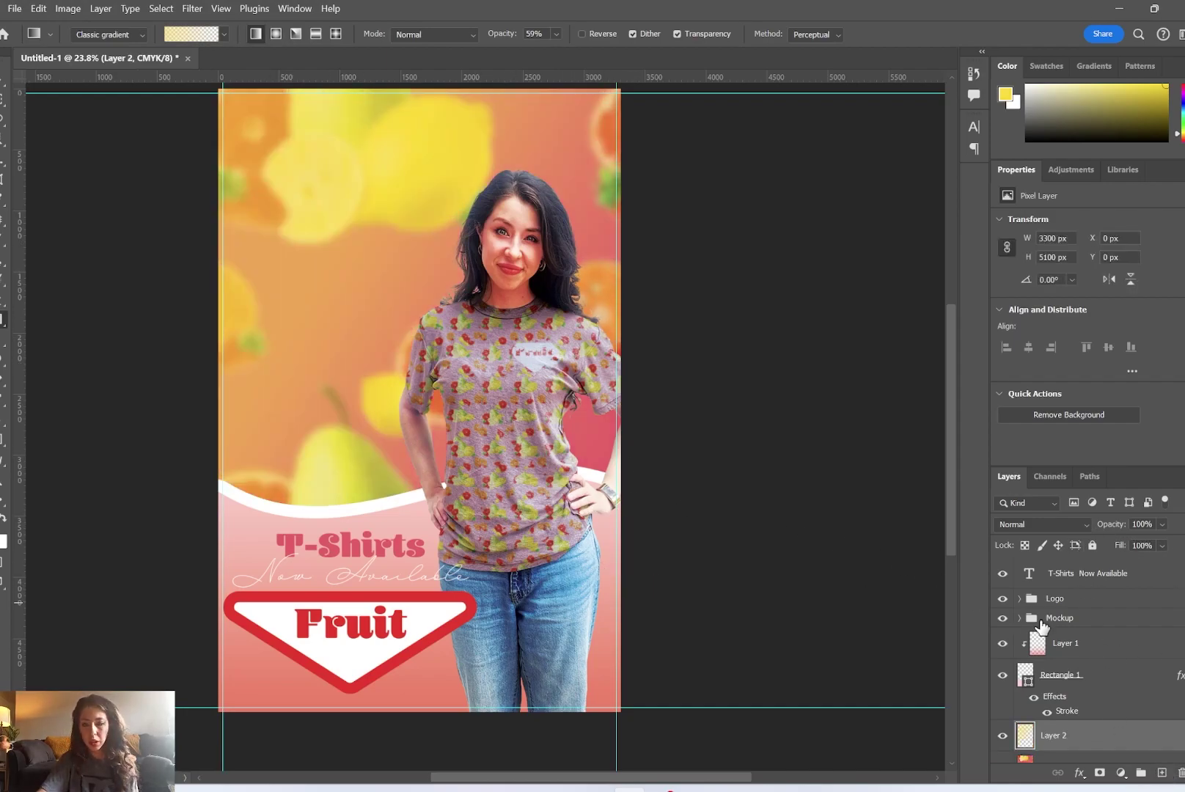
{"action": "left_click", "coordinate": [1088, 525]}
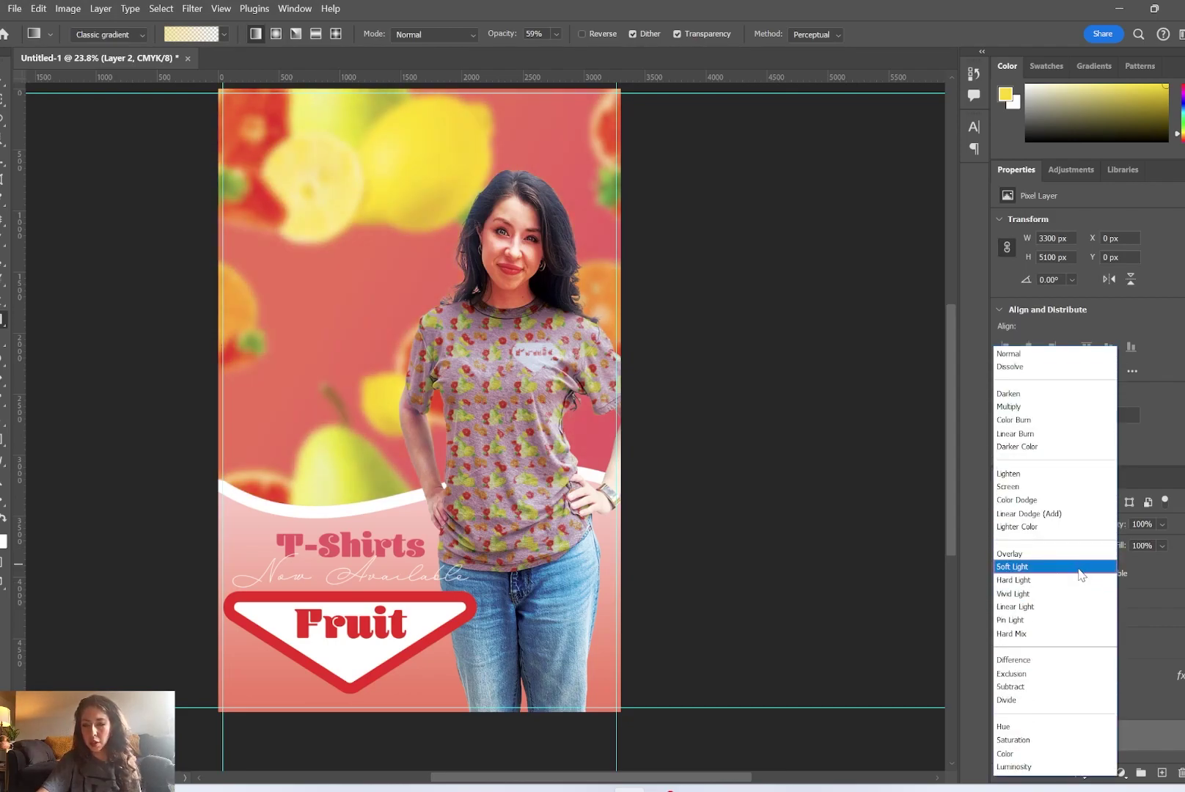
{"action": "left_click", "coordinate": [1082, 571]}
Add a clipped layer above Curves 1 in the Mockup group and draw a yellow-to-transparent gradient over the model
{"action": "left_click", "coordinate": [1089, 645]}
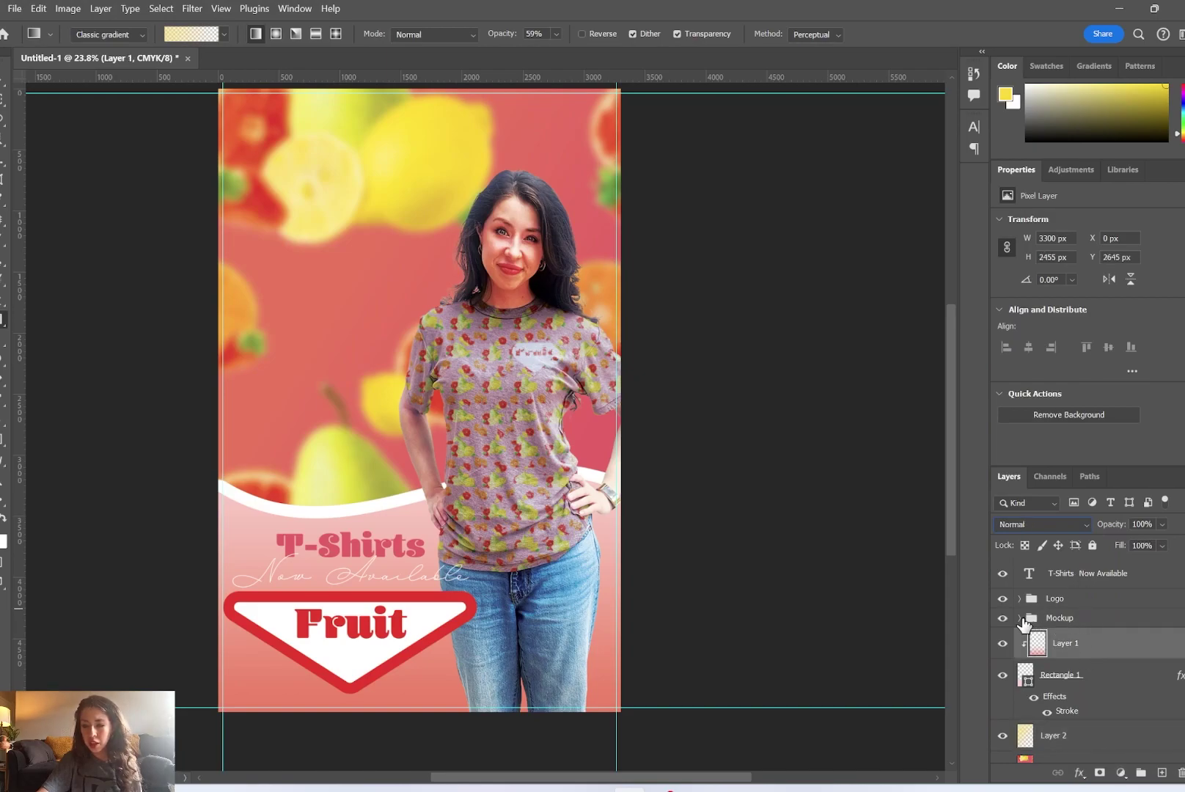
{"action": "left_click", "coordinate": [1020, 619]}
{"action": "left_click", "coordinate": [1148, 707]}
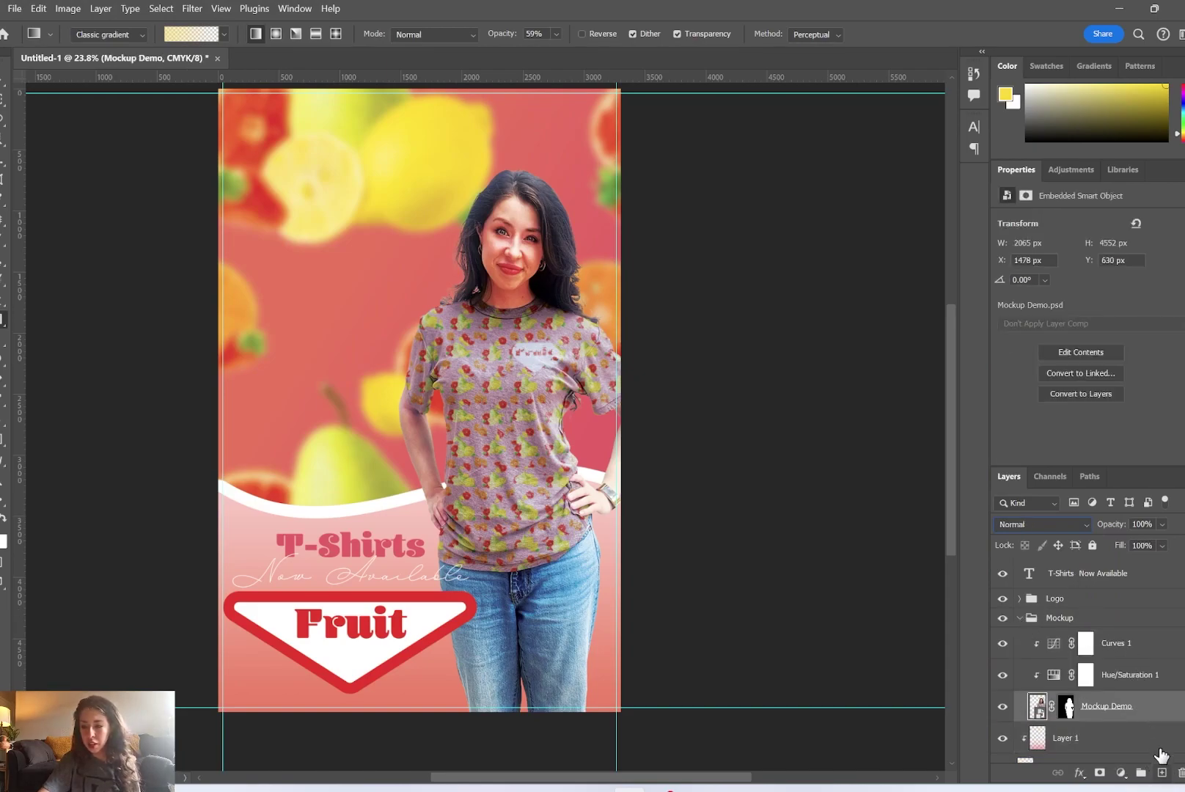
{"action": "left_click", "coordinate": [1144, 645]}
{"action": "left_click", "coordinate": [1162, 772]}
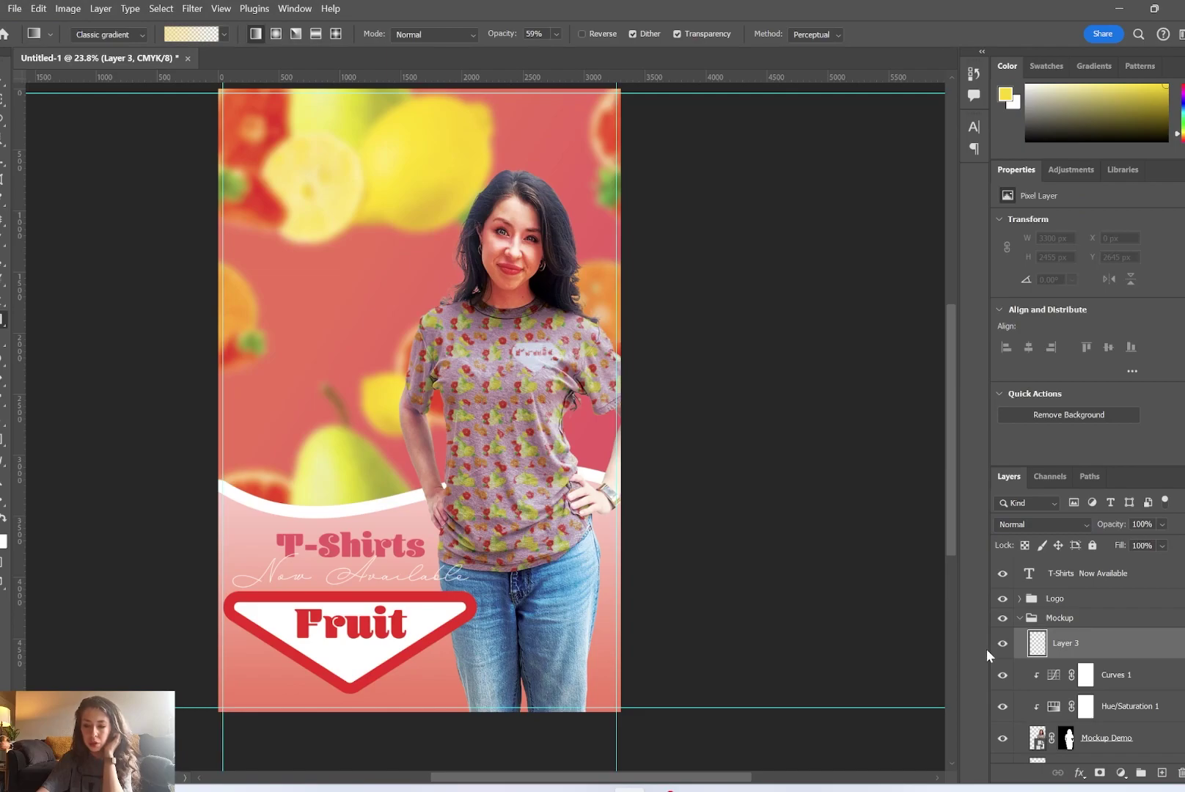
{"action": "right_click", "coordinate": [1119, 636]}
{"action": "left_click", "coordinate": [1144, 608]}
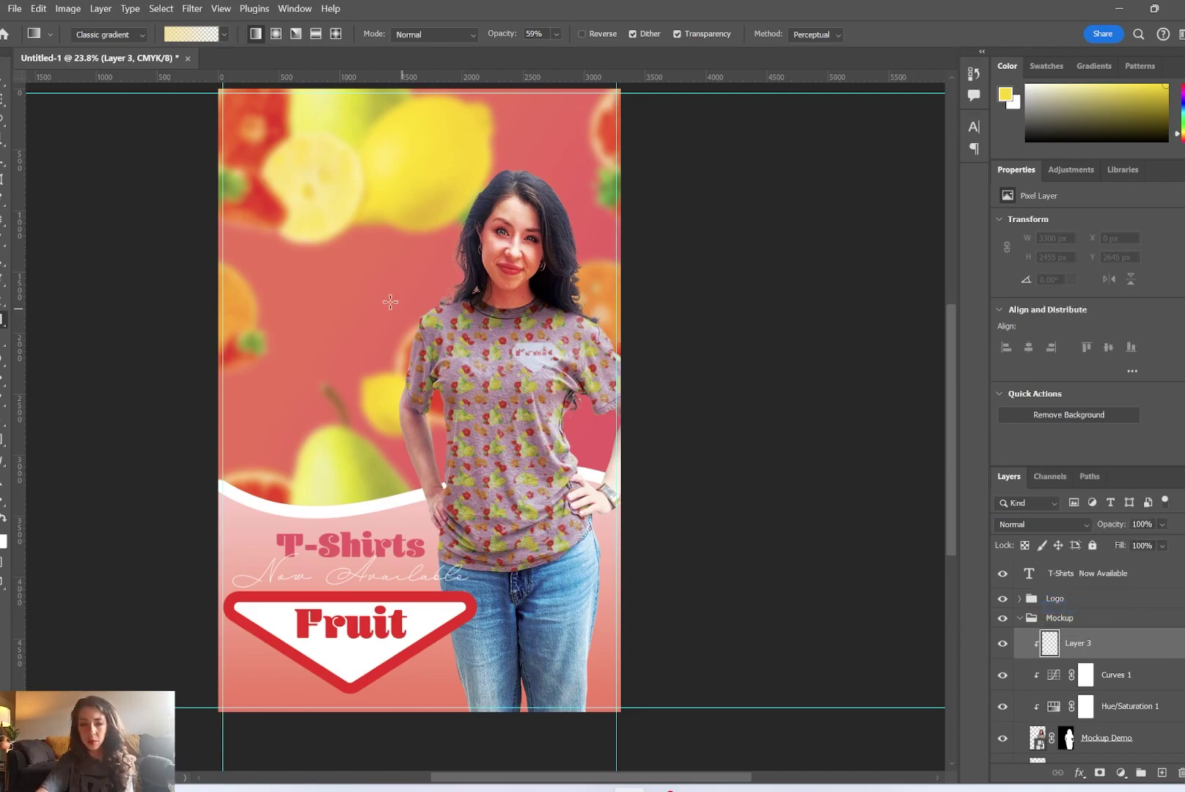
{"action": "left_click_drag", "start_coordinate": [540, 402], "coordinate": [543, 405]}
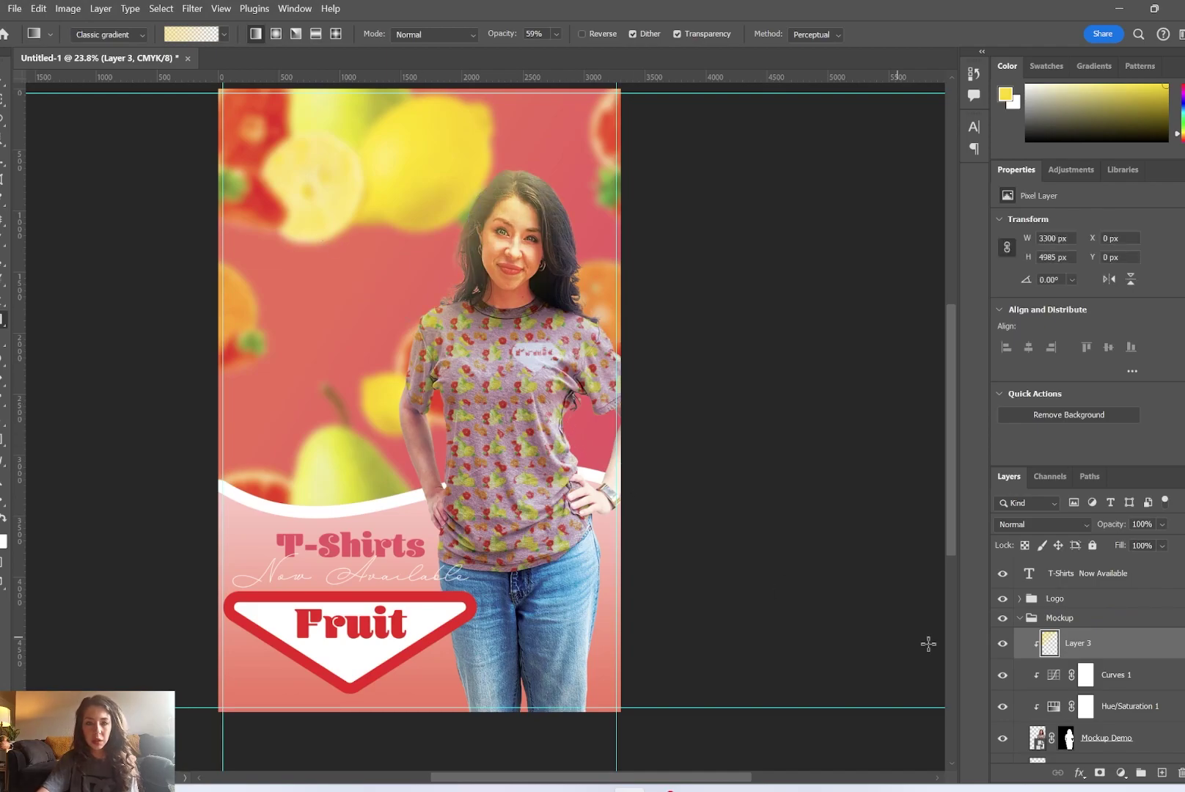
Set Layer 3's blend mode to Overlay and lower its opacity to 8%
{"action": "left_click", "coordinate": [1041, 525]}
{"action": "left_click", "coordinate": [1076, 562]}
{"action": "left_click", "coordinate": [1161, 523]}
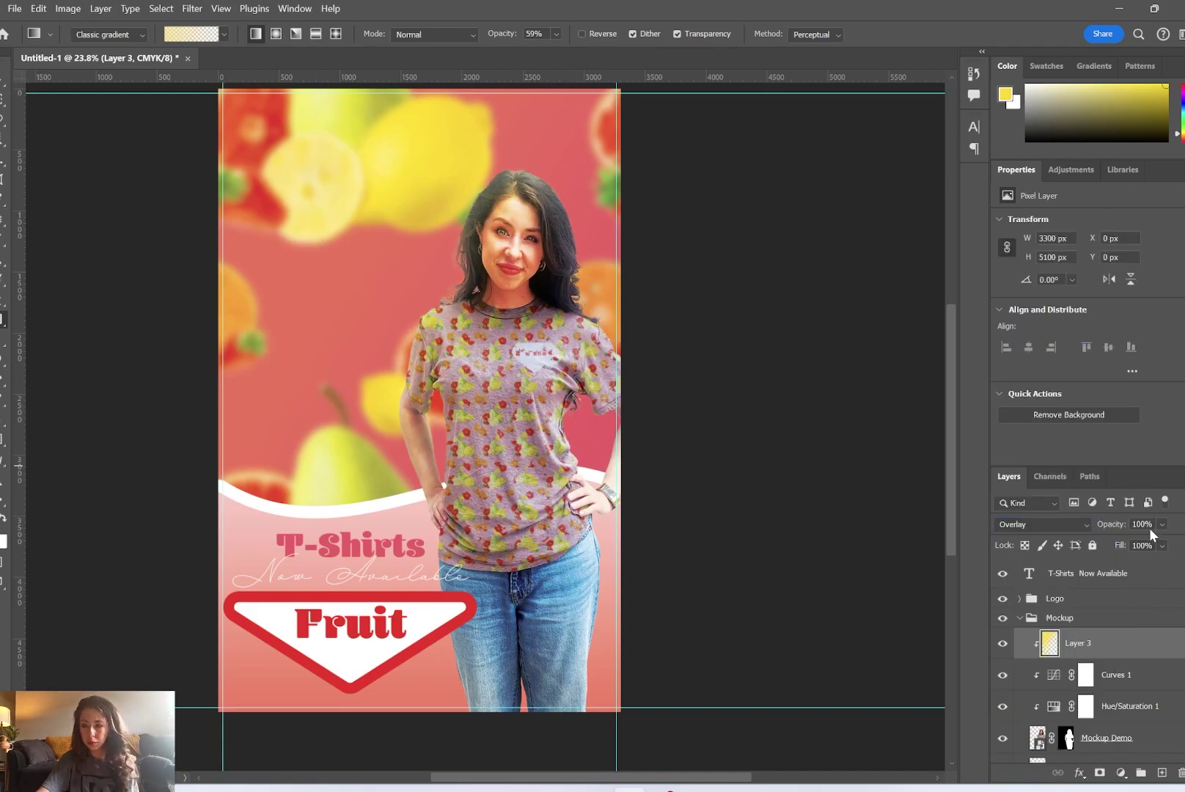
{"action": "left_click_drag", "start_coordinate": [1177, 542], "coordinate": [1142, 541]}
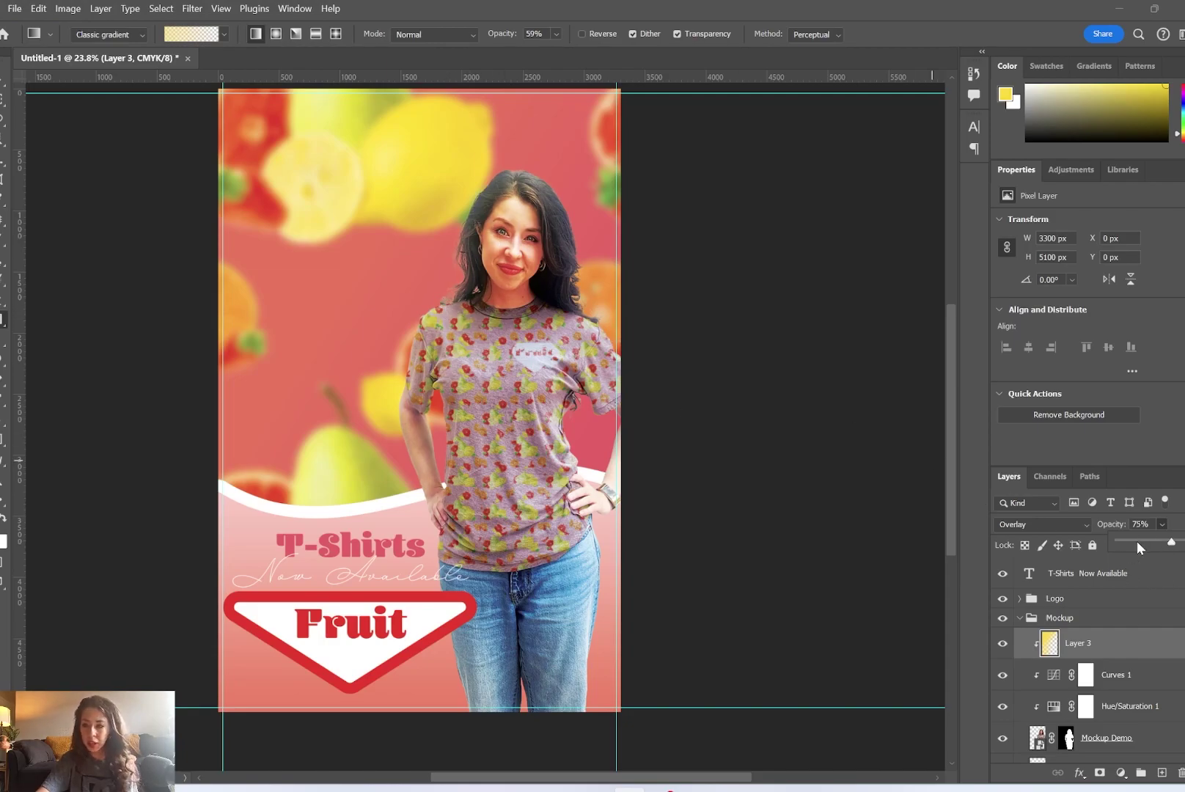
{"action": "left_click_drag", "start_coordinate": [1134, 544], "coordinate": [1129, 544]}
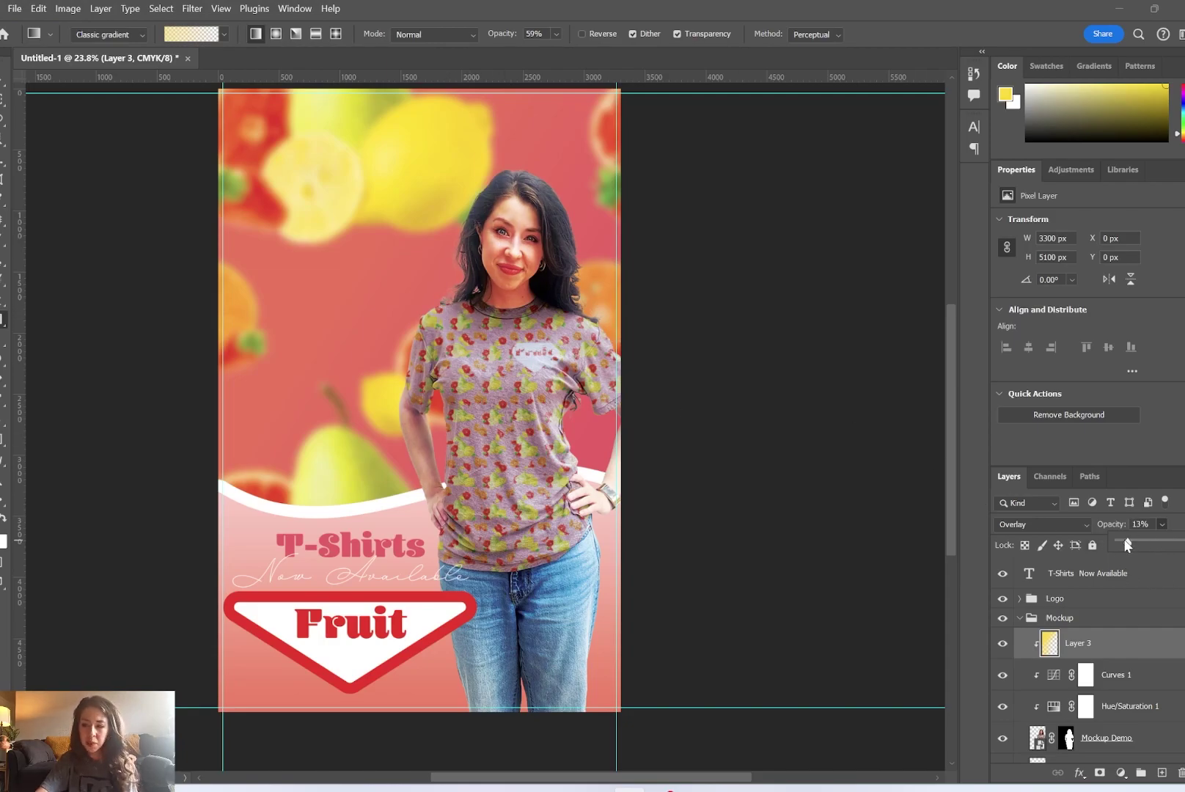
{"action": "left_click", "coordinate": [3, 82]}
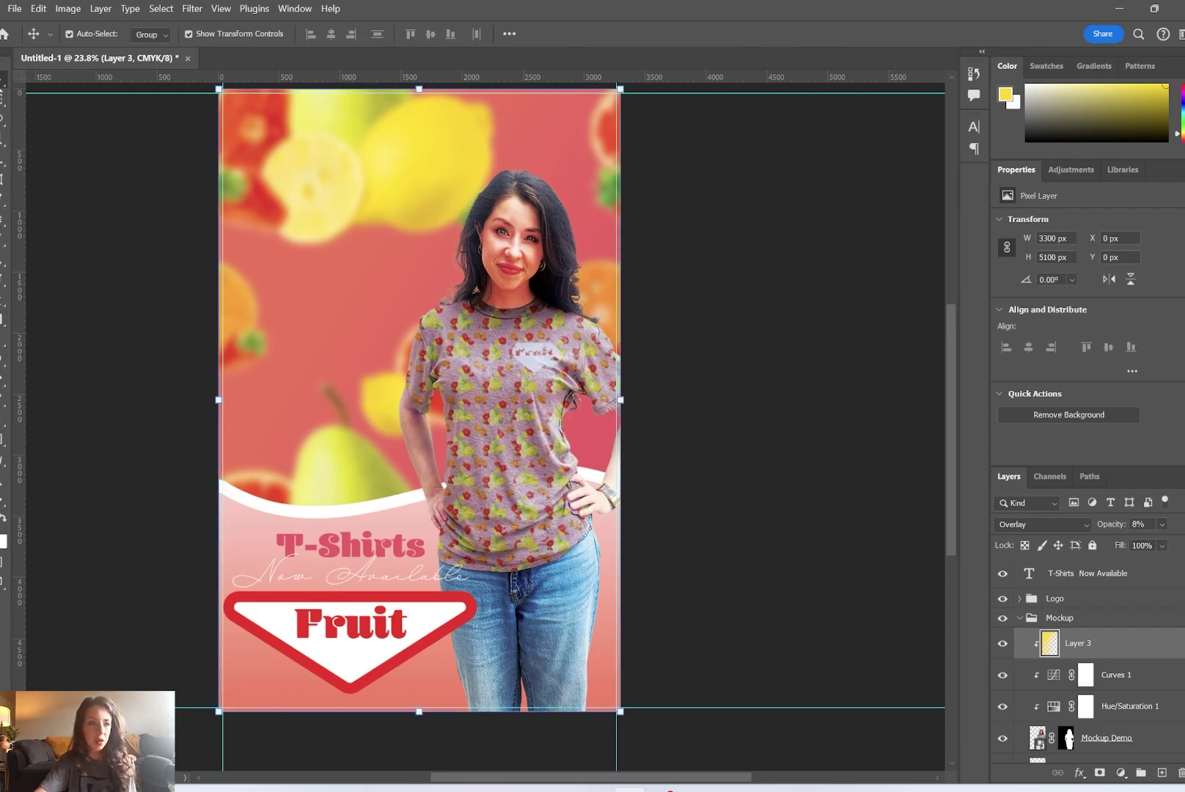
Move the Mockup group slightly towards the left of the poster and scale it up a little
{"action": "left_click", "coordinate": [361, 273]}
{"action": "left_click", "coordinate": [679, 389]}
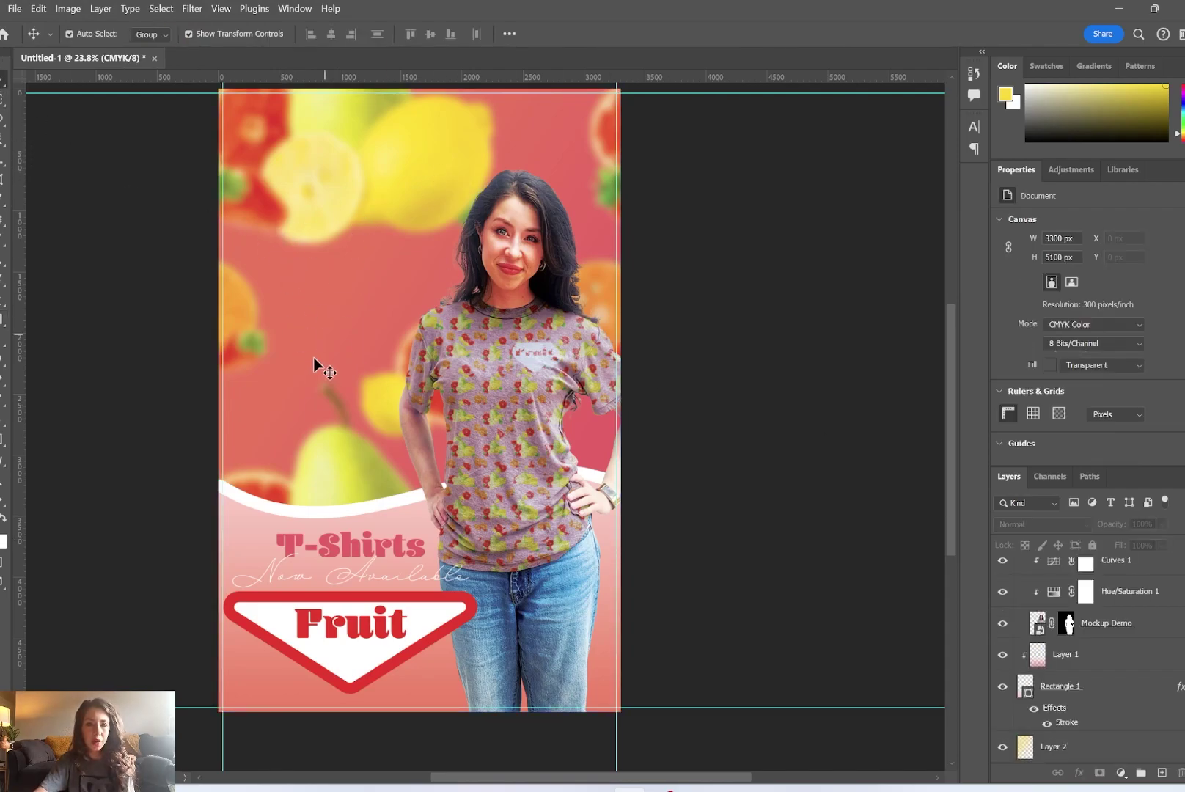
{"action": "left_click_drag", "start_coordinate": [506, 420], "coordinate": [498, 378]}
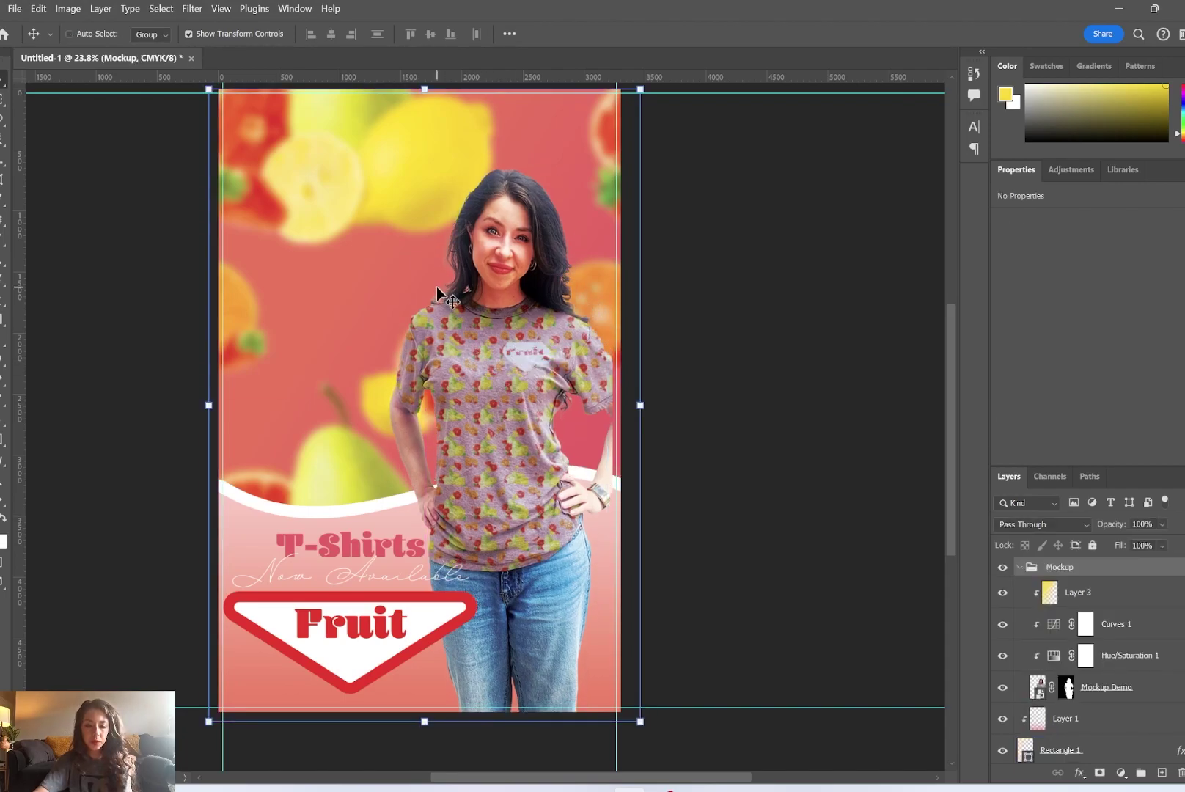
{"action": "key", "text": "ctrl+t"}
{"action": "left_click_drag", "start_coordinate": [213, 90], "coordinate": [210, 124]}
{"action": "left_click", "coordinate": [849, 389]}
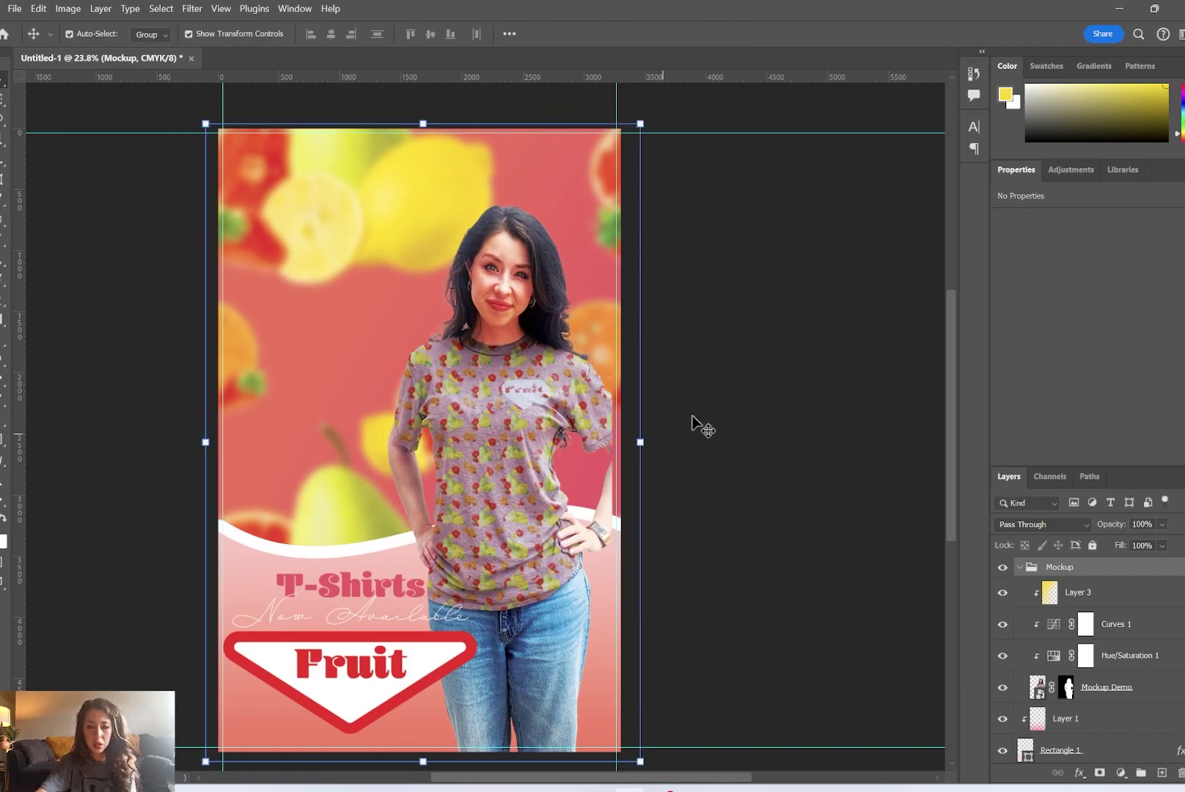
Reposition the "T-Shirts Now Available" text further left and shift the Fruit logo slightly right and down
{"action": "left_click", "coordinate": [1104, 573]}
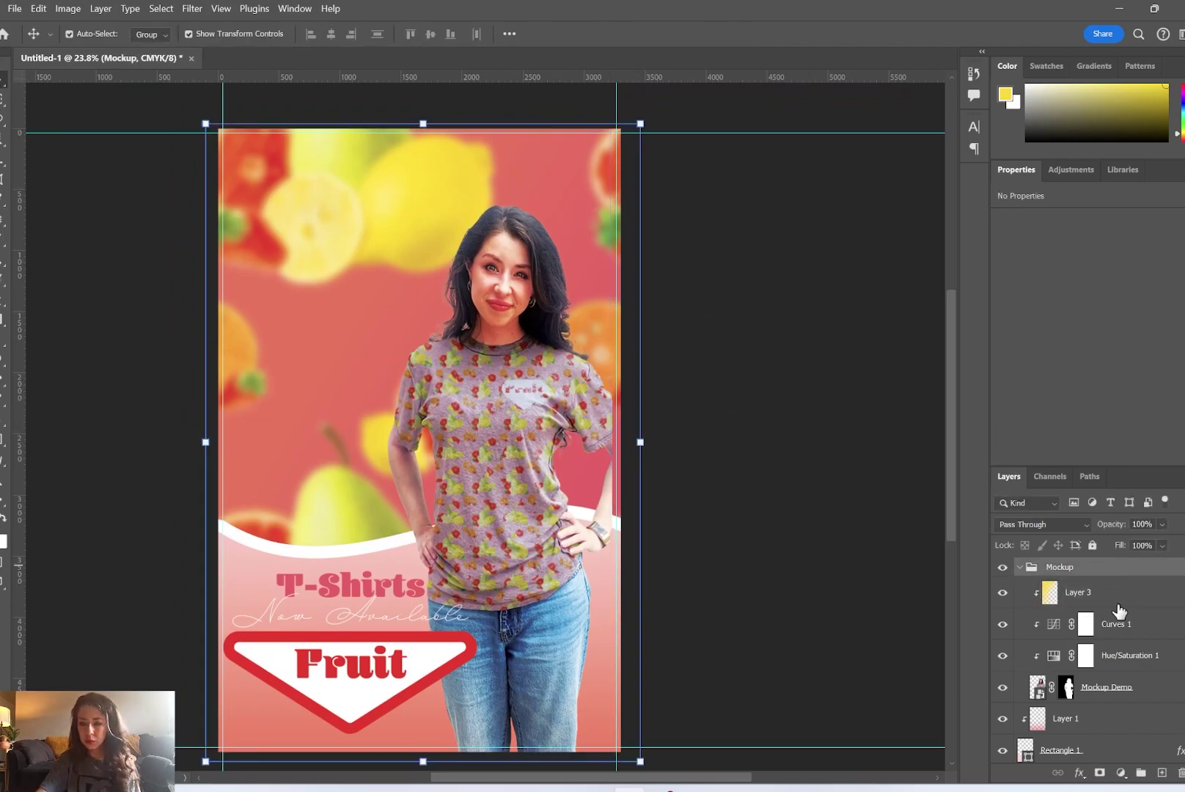
{"action": "left_click_drag", "start_coordinate": [420, 608], "coordinate": [397, 619]}
{"action": "left_click_drag", "start_coordinate": [362, 663], "coordinate": [368, 677]}
{"action": "mouse_move", "coordinate": [329, 602]}
{"action": "left_mouse_down"}
{"action": "mouse_move", "coordinate": [344, 603]}
{"action": "mouse_move", "coordinate": [336, 612]}
{"action": "left_mouse_up"}
{"action": "scroll", "coordinate": [1071, 690], "scroll_direction": "down", "scroll_amount": 1}
{"action": "left_click", "coordinate": [1069, 693]}
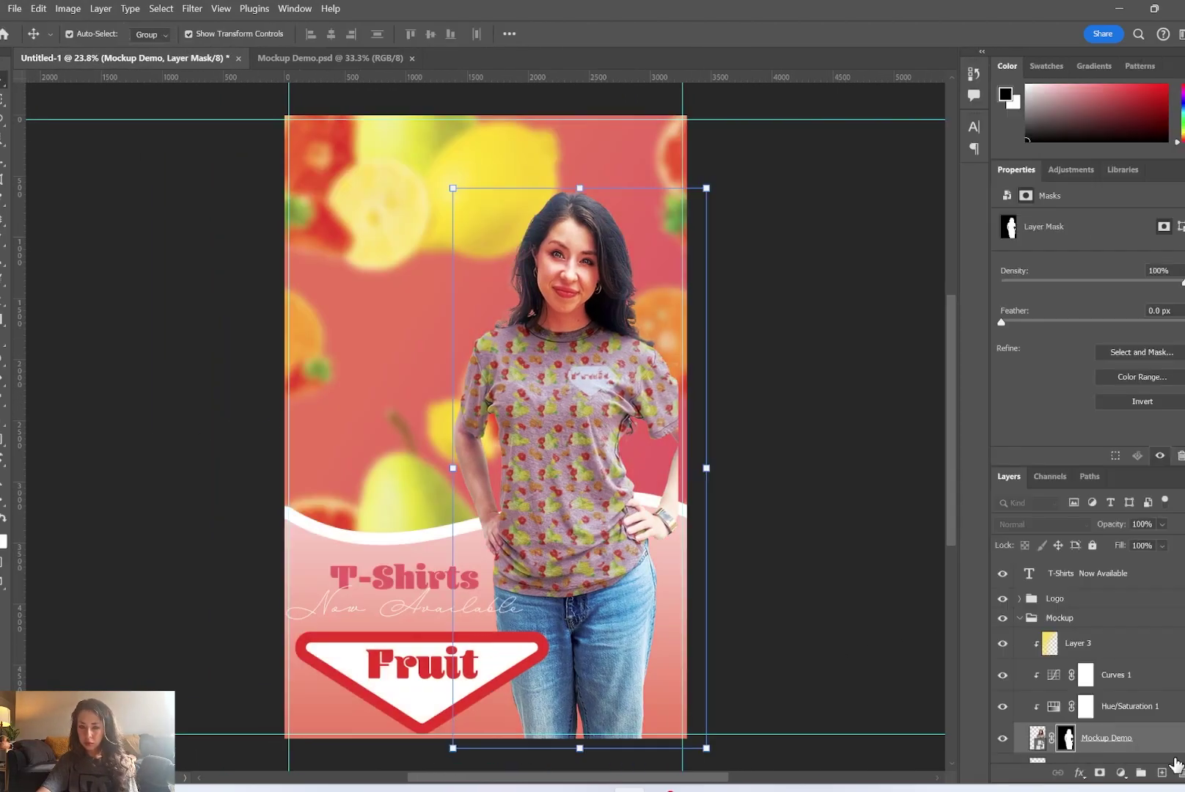
Place the splash photo pexels-riyas-paloli-596710 directly above the Background layer
{"action": "left_click", "coordinate": [1134, 657]}
{"action": "scroll", "coordinate": [1126, 736], "scroll_direction": "down", "scroll_amount": 3}
{"action": "left_click", "coordinate": [1122, 707]}
{"action": "left_click", "coordinate": [1113, 734]}
{"action": "scroll", "coordinate": [1112, 733], "scroll_direction": "down", "scroll_amount": 1}
{"action": "left_click", "coordinate": [1042, 747]}
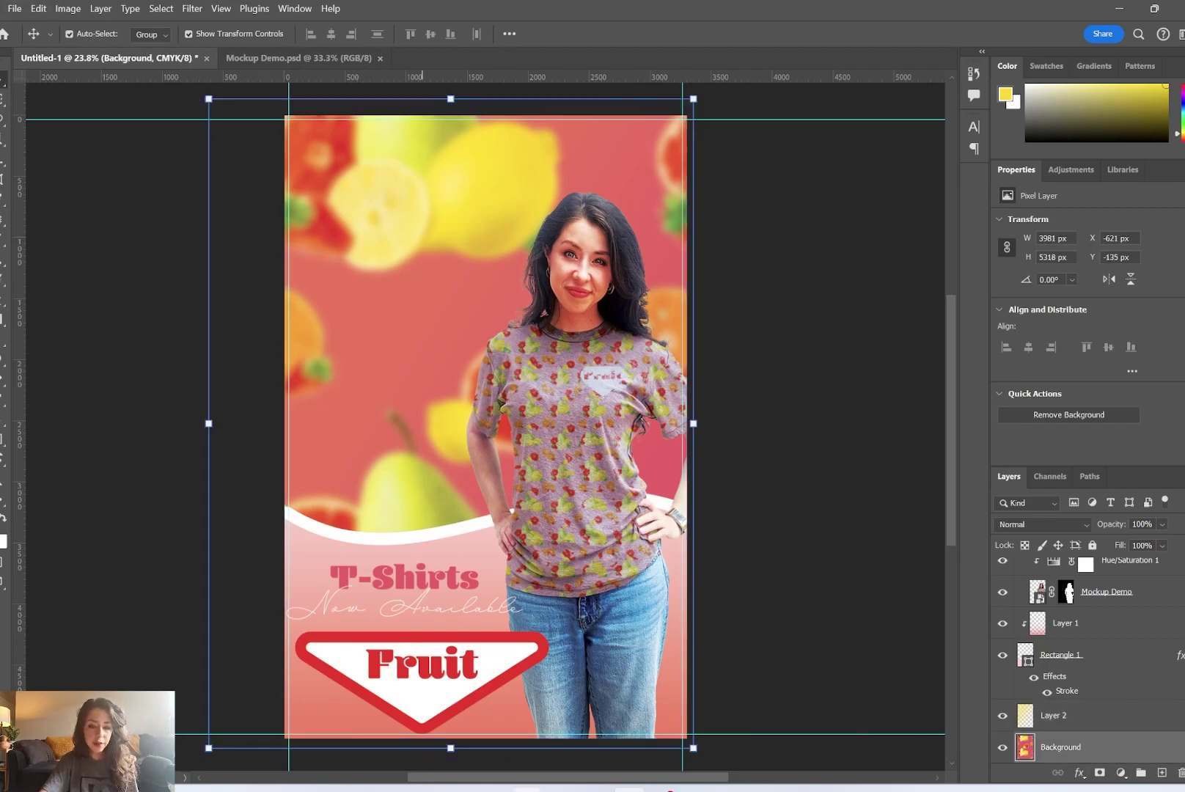
{"action": "left_click", "coordinate": [22, 13]}
{"action": "left_click", "coordinate": [22, 12]}
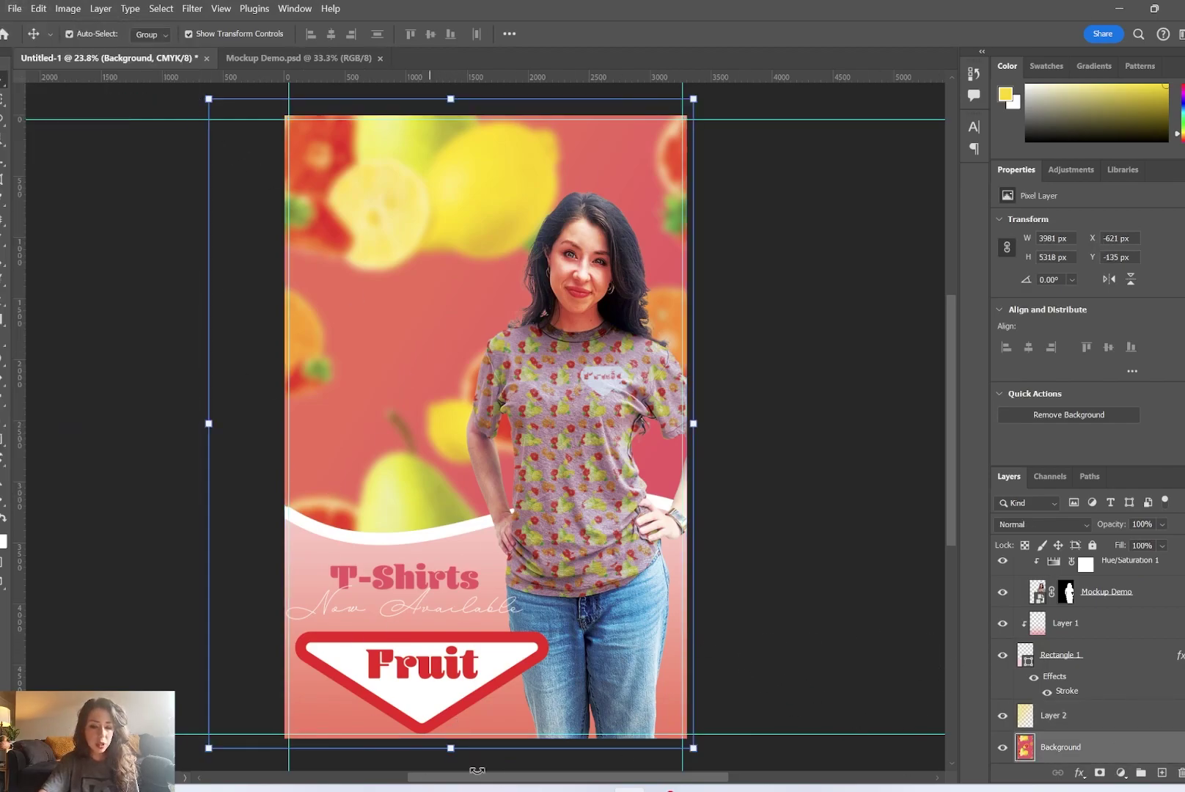
{"action": "left_click", "coordinate": [561, 791]}
{"action": "scroll", "coordinate": [800, 323], "scroll_direction": "down", "scroll_amount": 15}
{"action": "left_click_drag", "start_coordinate": [646, 330], "coordinate": [431, 289]}
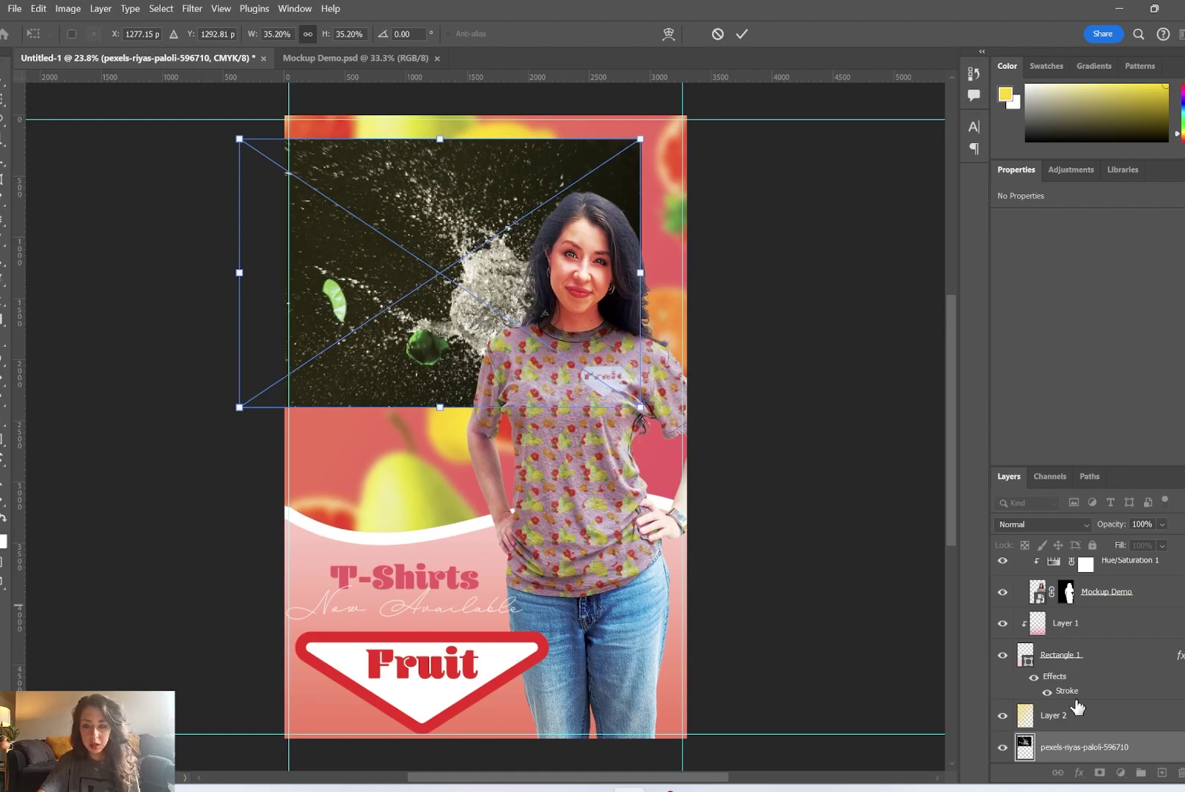
{"action": "key", "text": "Return"}
Set the splash photo's blend mode to Screen, then rotate it to 32.55° and scale it to 87.73% across the poster background
{"action": "left_click", "coordinate": [1073, 526]}
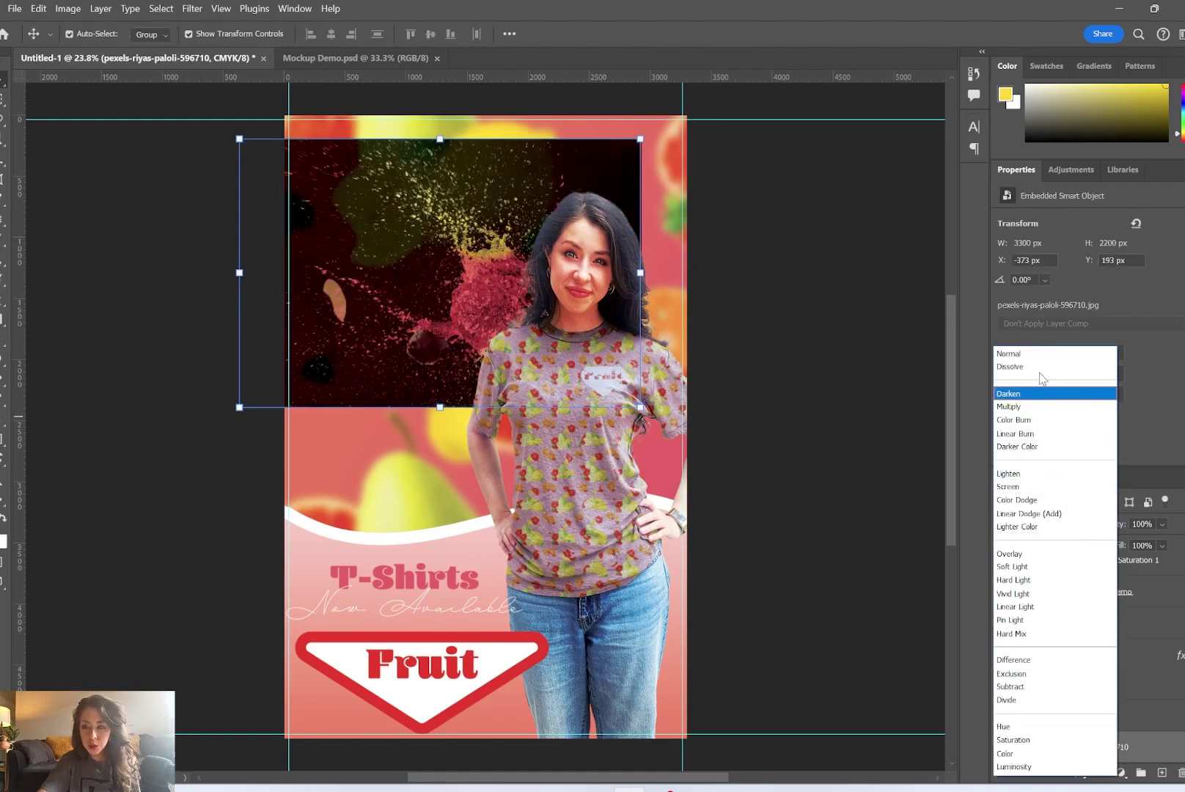
{"action": "left_click", "coordinate": [1047, 493]}
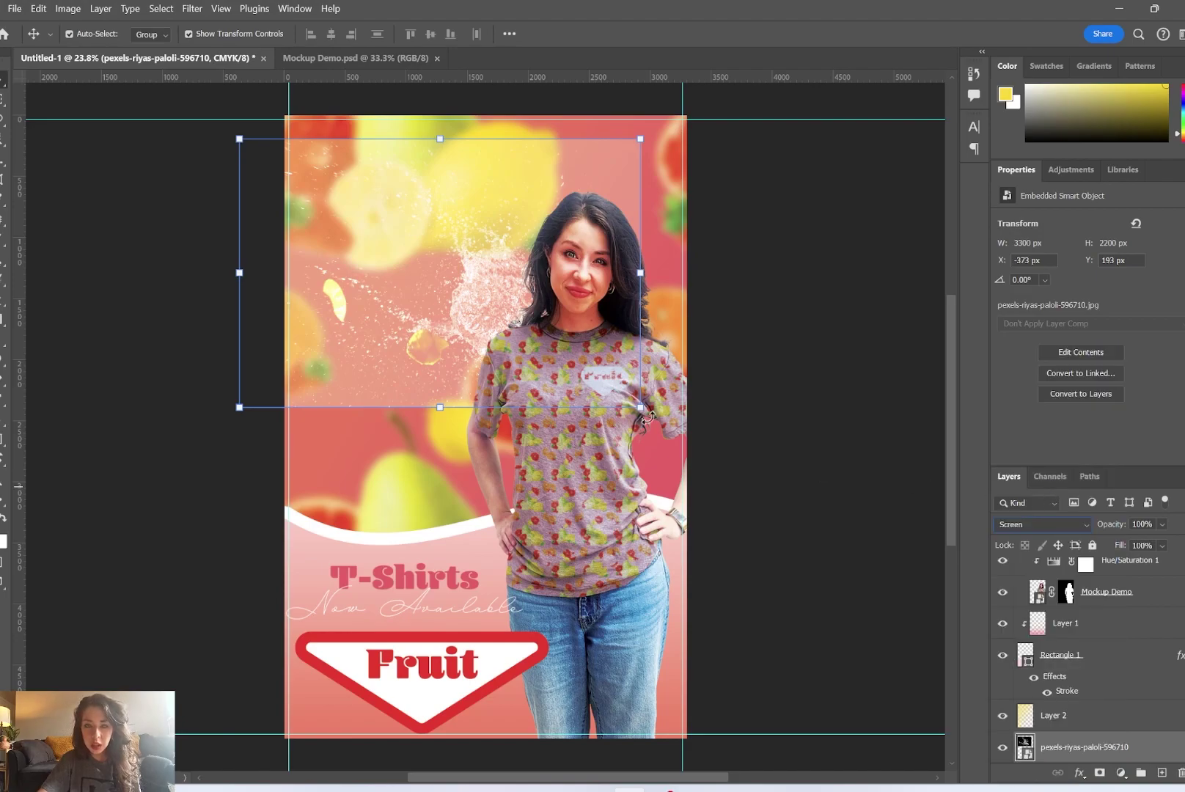
{"action": "left_click_drag", "start_coordinate": [649, 128], "coordinate": [698, 249]}
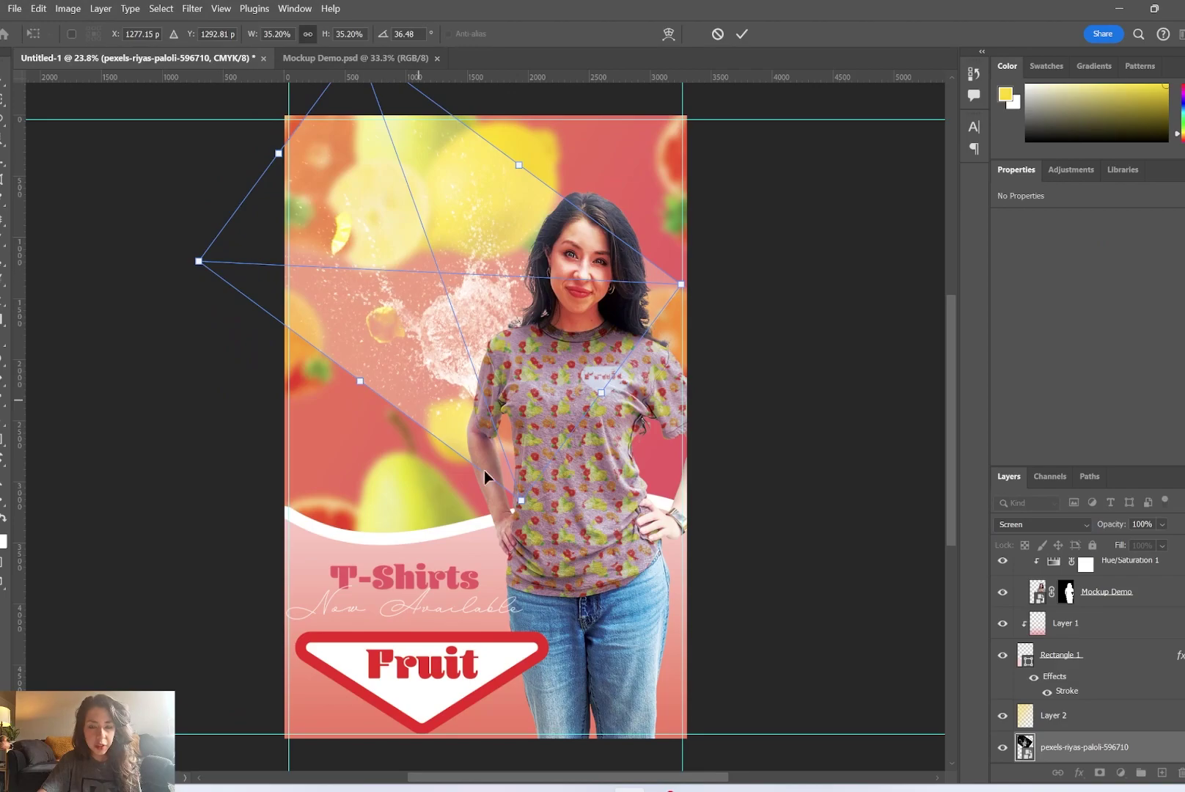
{"action": "left_click_drag", "start_coordinate": [520, 501], "coordinate": [370, 546]}
{"action": "left_click", "coordinate": [688, 358]}
{"action": "left_click_drag", "start_coordinate": [700, 361], "coordinate": [602, 398]}
{"action": "left_click_drag", "start_coordinate": [810, 267], "coordinate": [822, 224]}
{"action": "left_click_drag", "start_coordinate": [673, 239], "coordinate": [682, 85]}
{"action": "left_click_drag", "start_coordinate": [586, 263], "coordinate": [558, 270]}
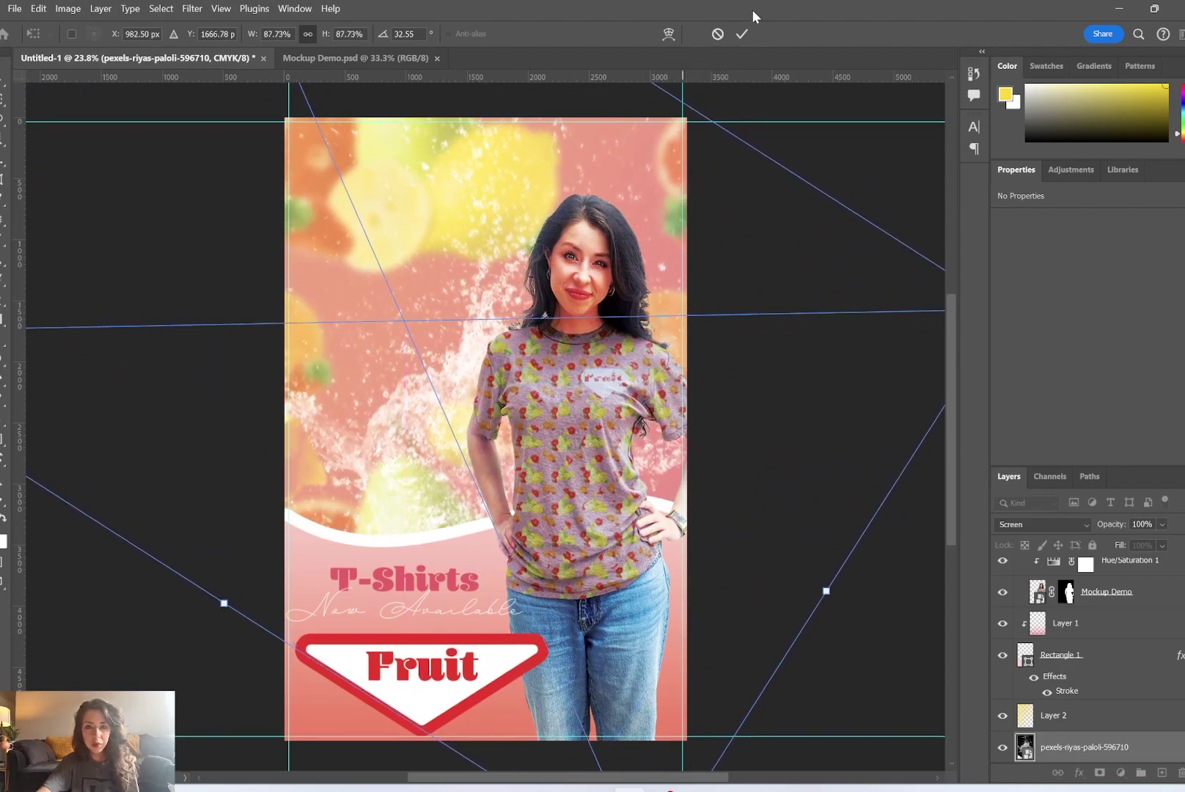
{"action": "key", "text": "Return"}
{"action": "left_click", "coordinate": [193, 9]}
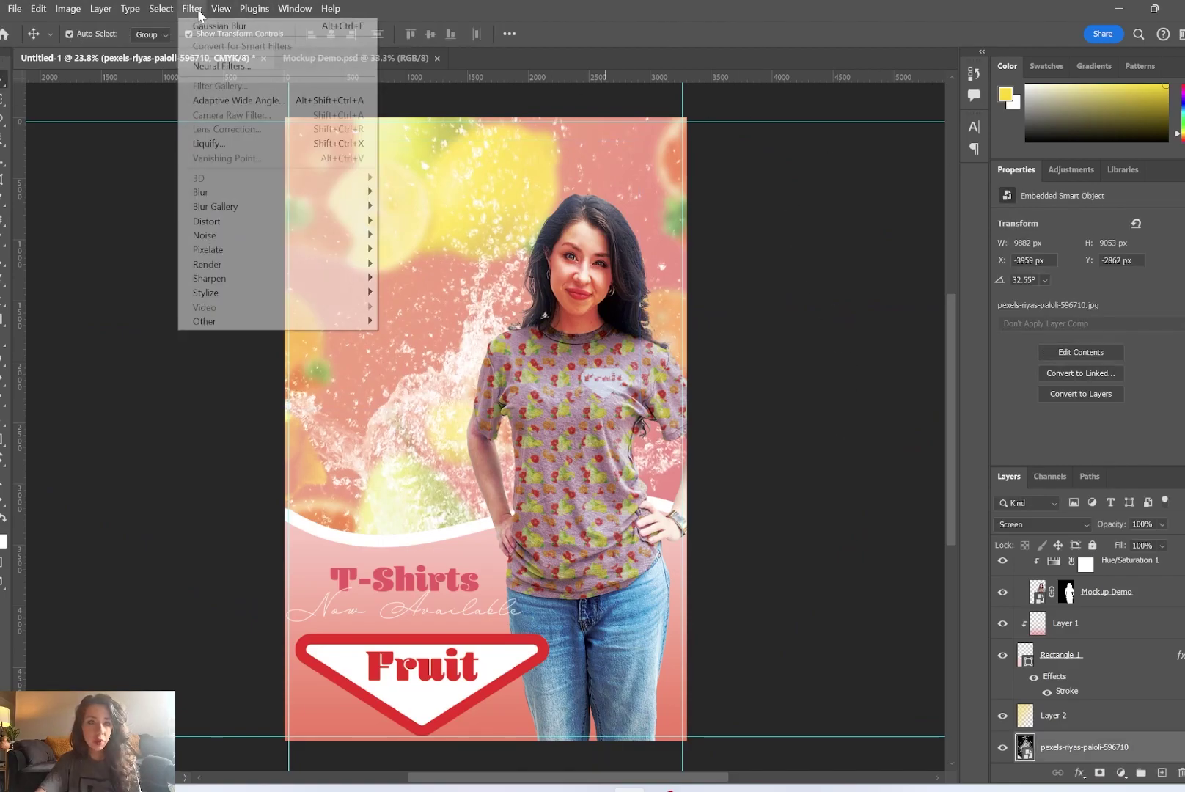
{"action": "left_click", "coordinate": [217, 26]}
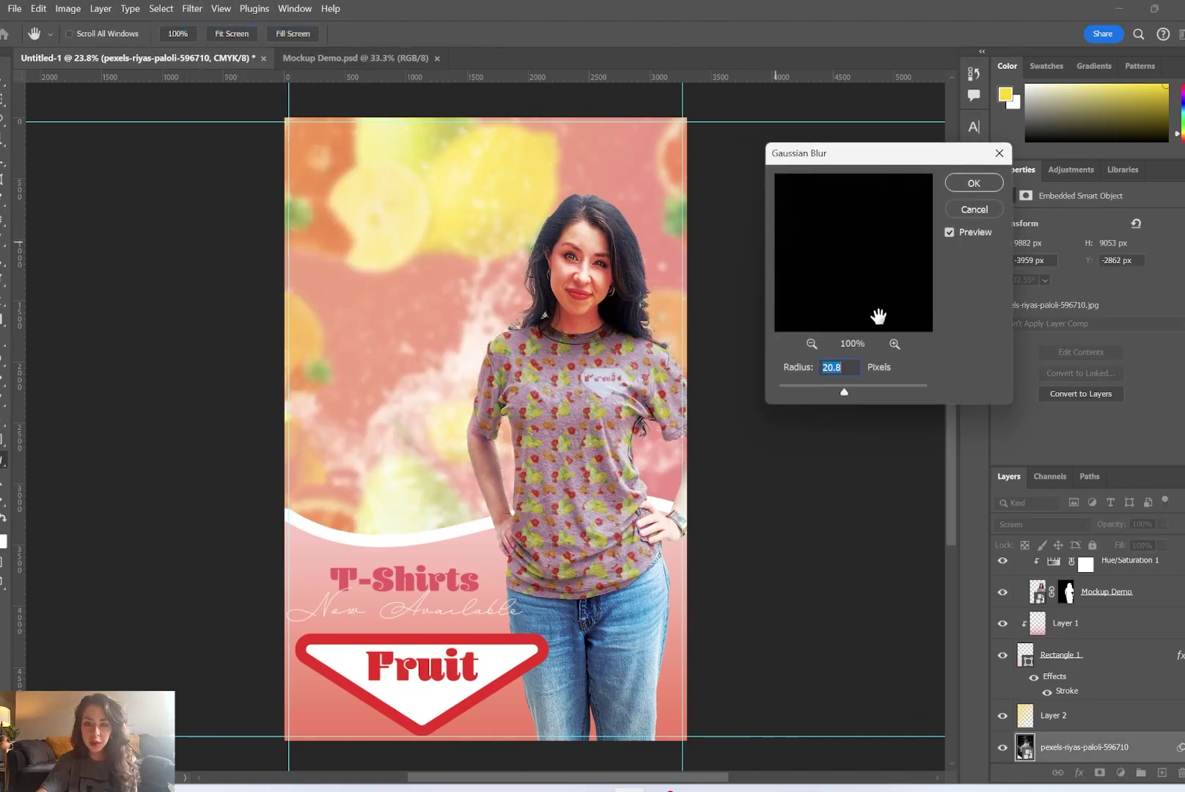
{"action": "left_click_drag", "start_coordinate": [808, 391], "coordinate": [828, 391]}
{"action": "left_click", "coordinate": [991, 185]}
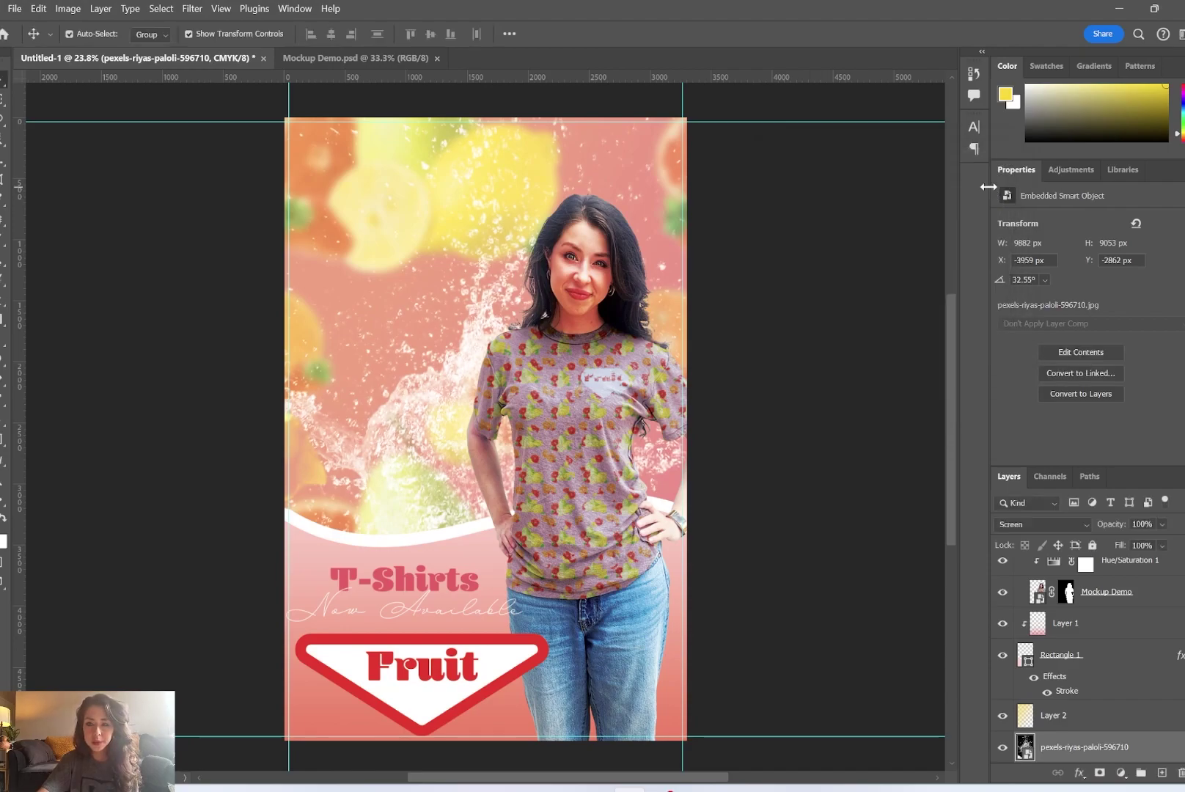
Apply a Gaussian Blur with a 3.3-pixel radius to the splash photo layer
{"action": "left_click", "coordinate": [185, 10]}
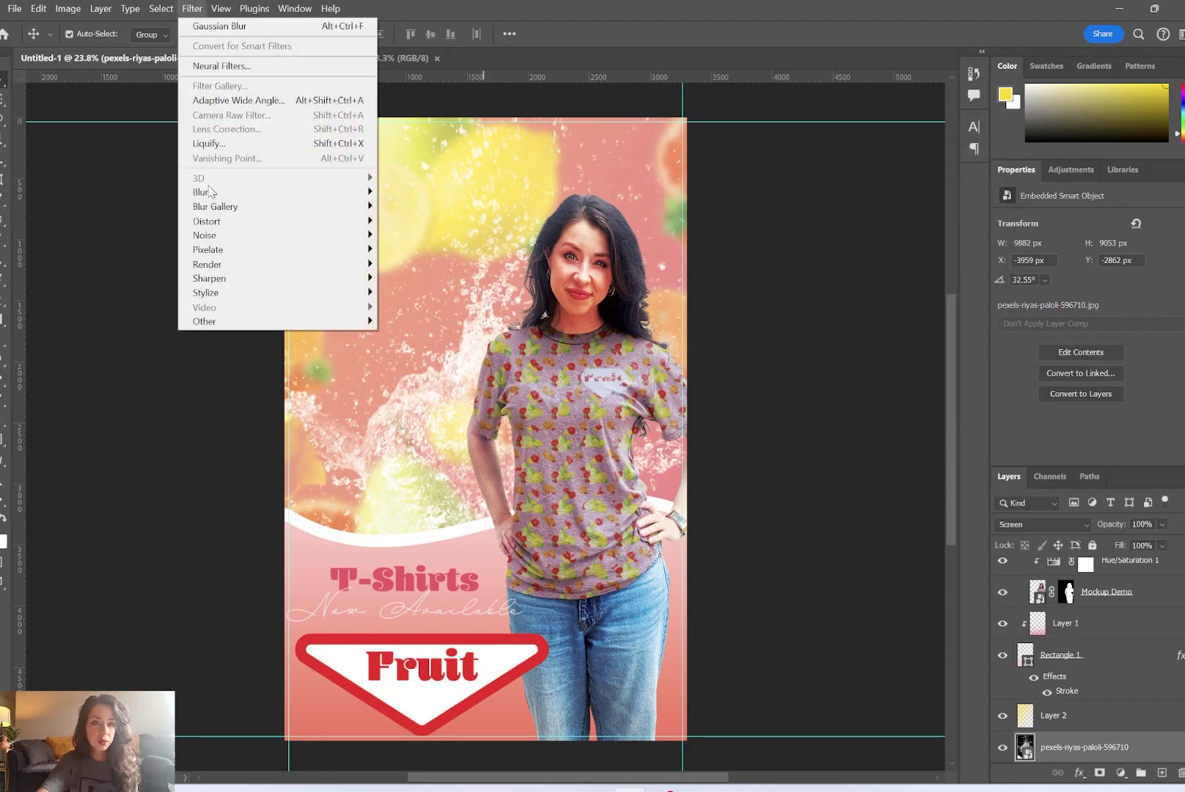
{"action": "mouse_move", "coordinate": [220, 192]}
{"action": "left_click", "coordinate": [401, 250]}
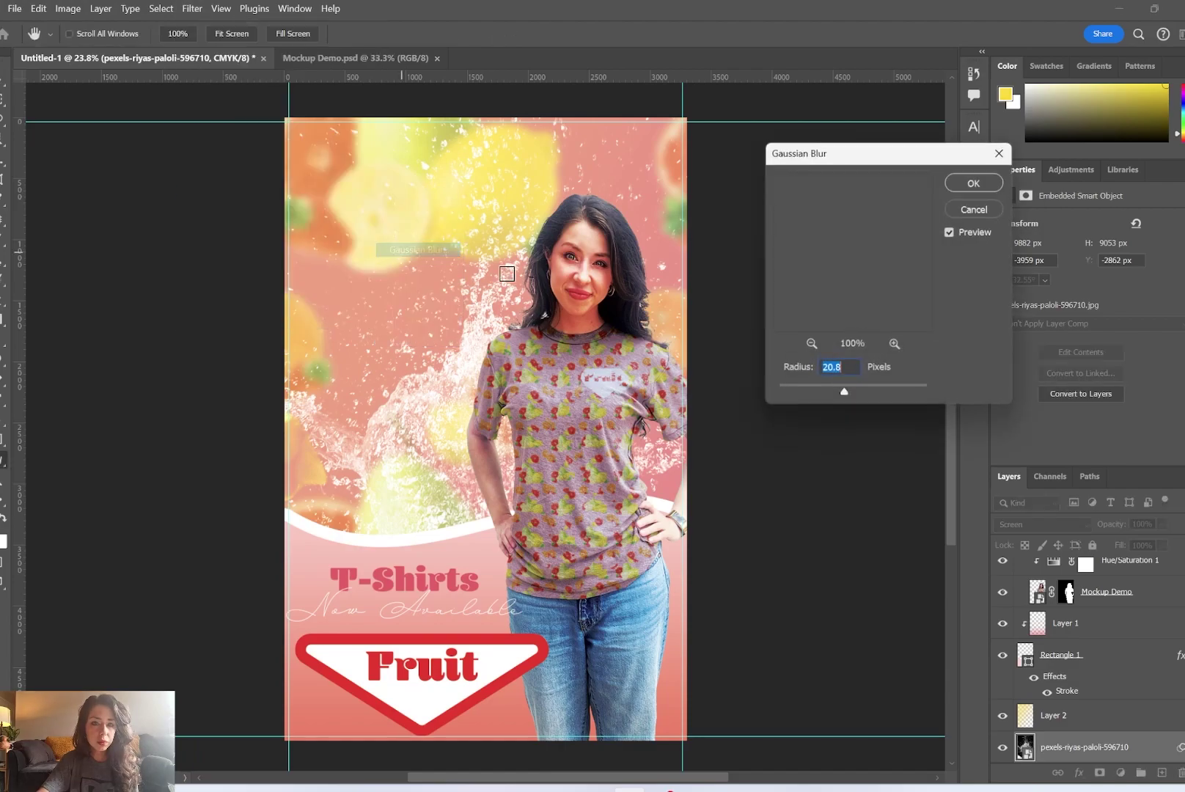
{"action": "left_click", "coordinate": [806, 386]}
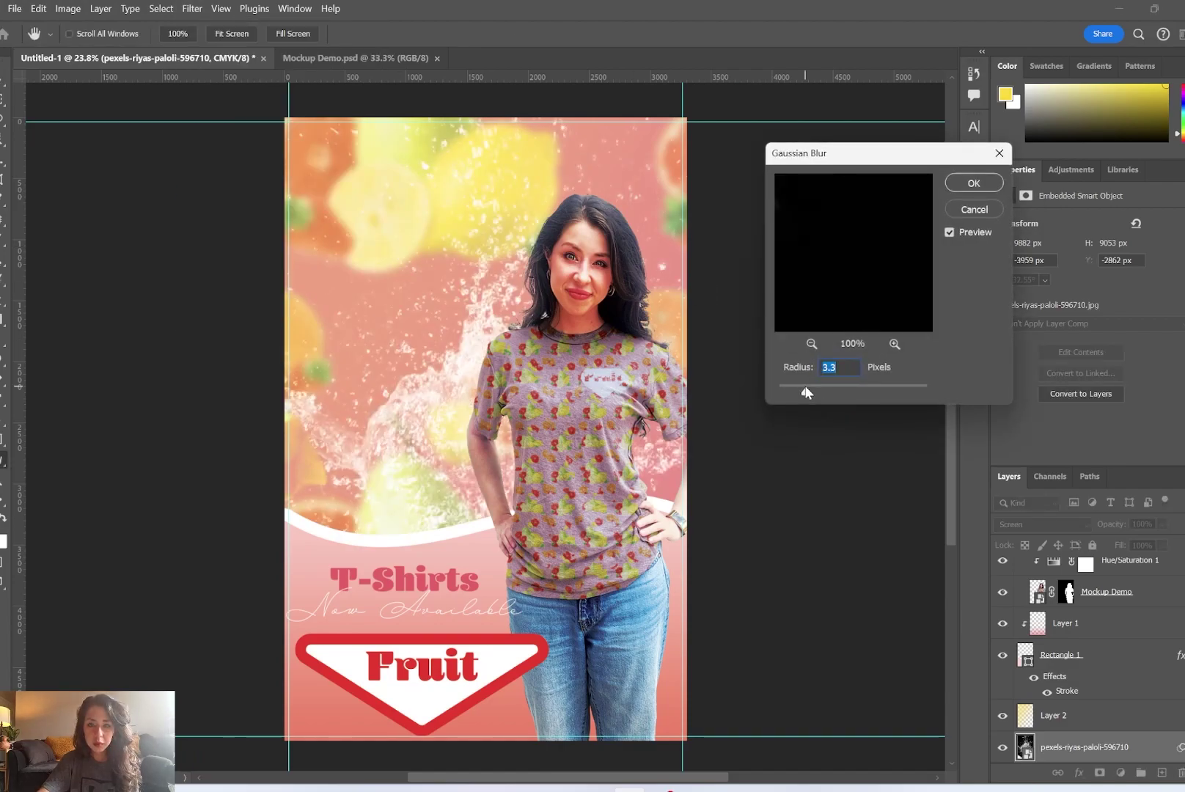
{"action": "left_click", "coordinate": [975, 185]}
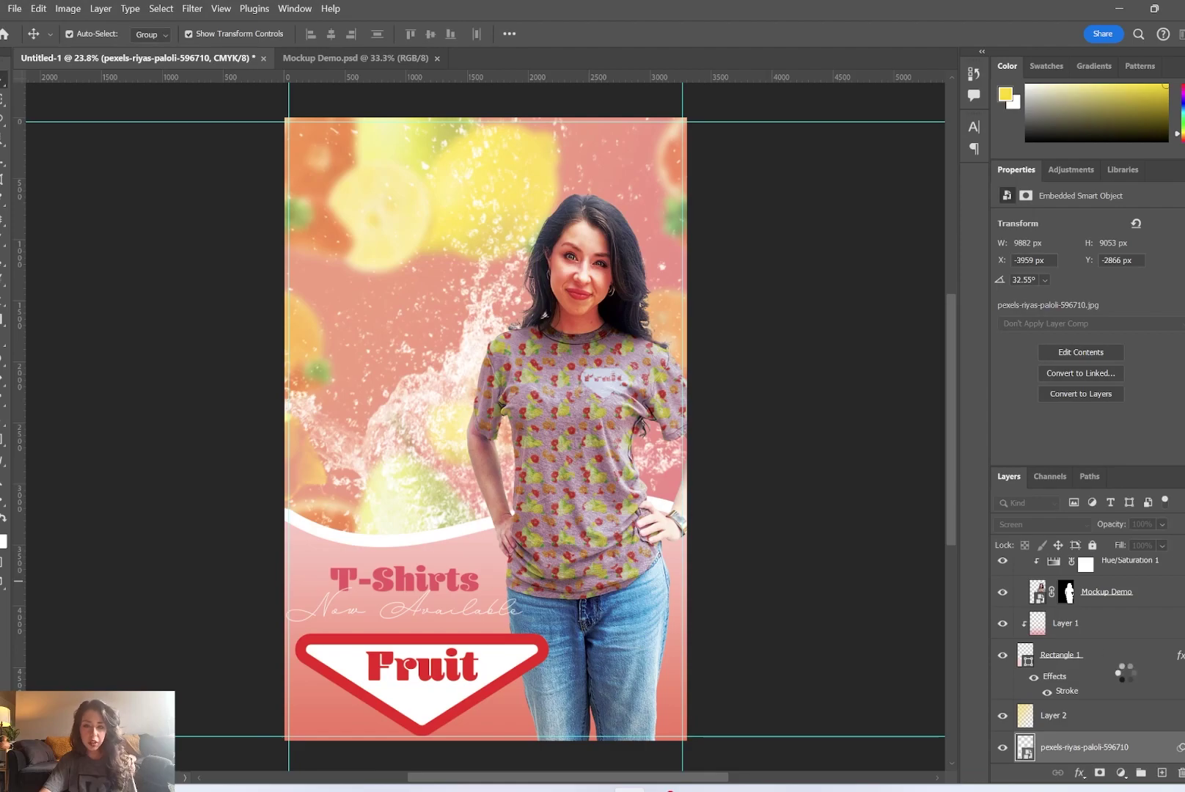
Add a new layer above Layer 2 and paint an 800 px dot beside the model's arm in orange sampled from the background
{"action": "left_click", "coordinate": [1129, 715]}
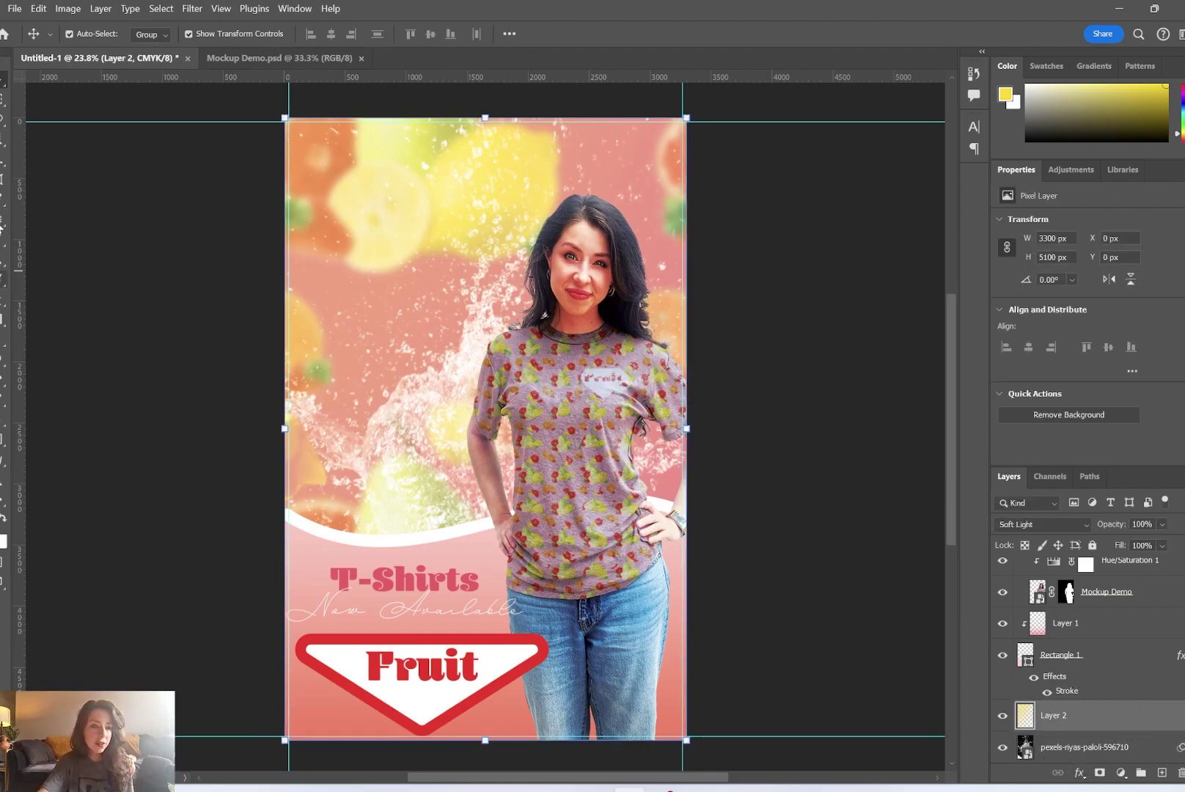
{"action": "key", "text": "b"}
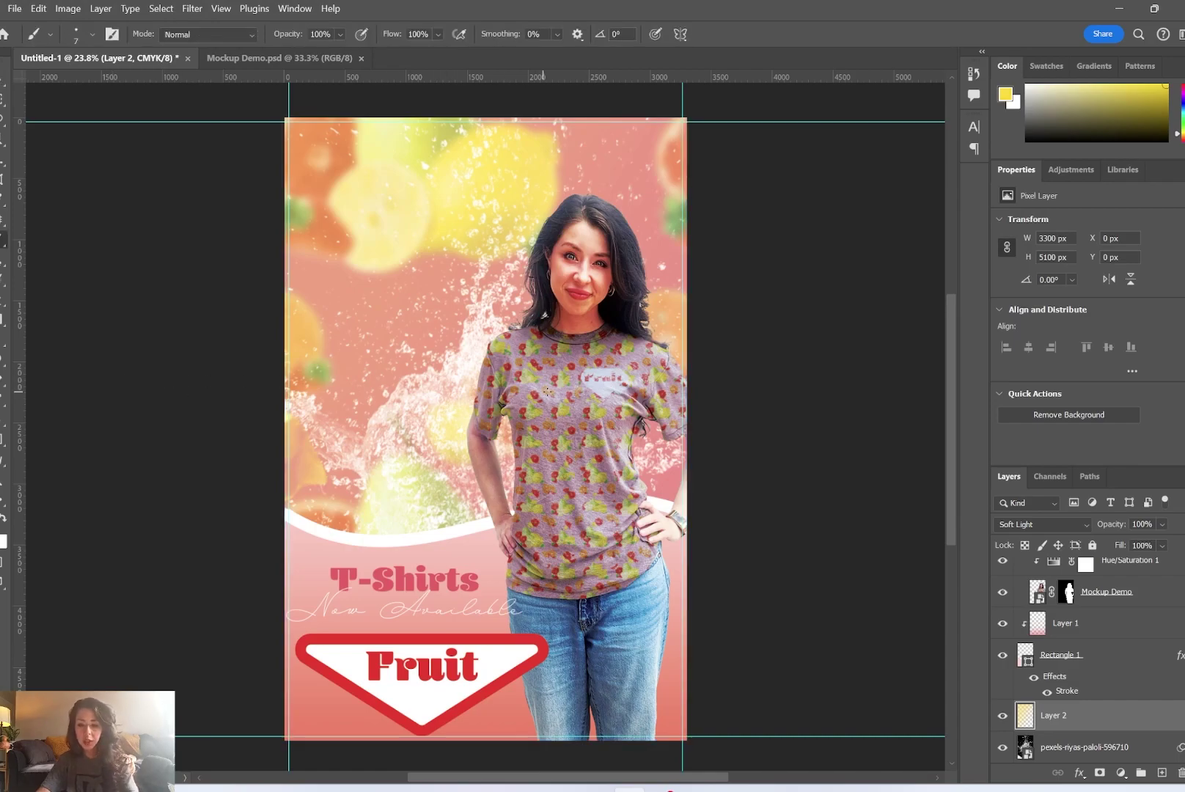
{"action": "key", "text": "bracketright"}
{"action": "key", "text": "bracketright"}
{"action": "key", "text": "bracketright"}
{"action": "key", "text": "bracketright"}
{"action": "key", "text": "bracketright"}
{"action": "key", "text": "bracketright"}
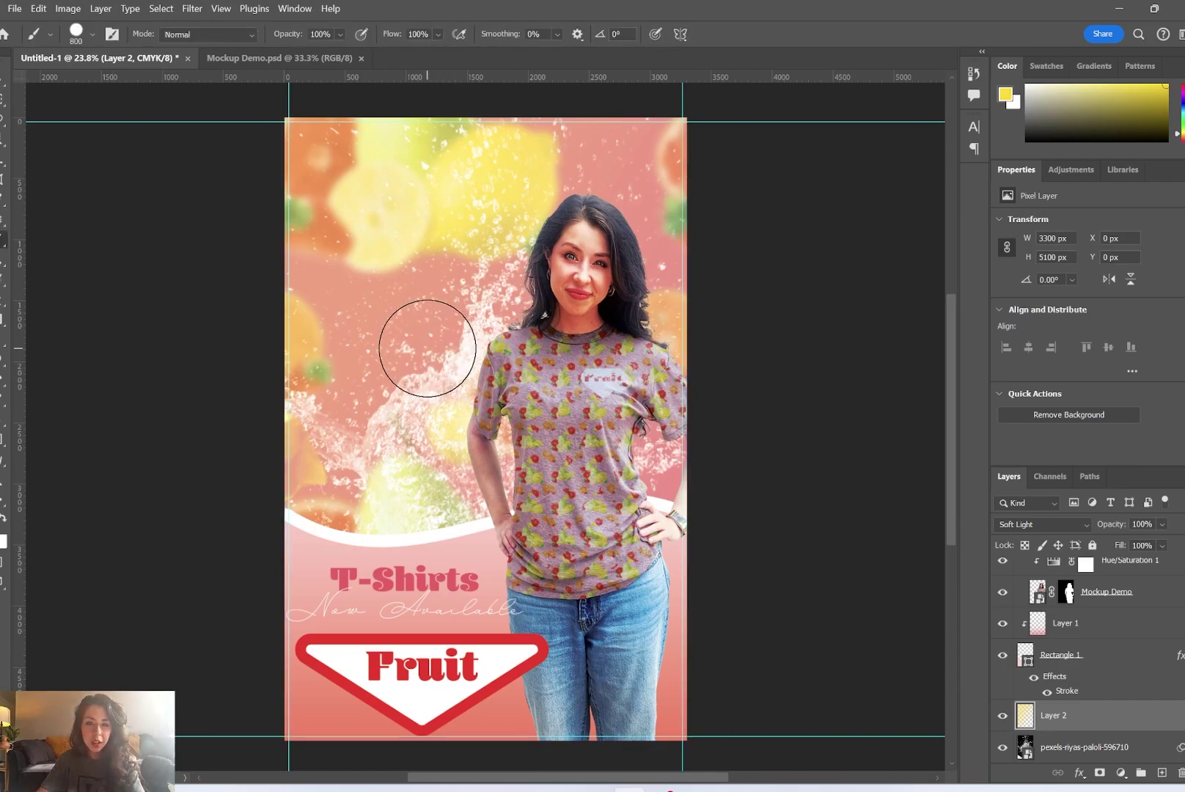
{"action": "key", "text": "i"}
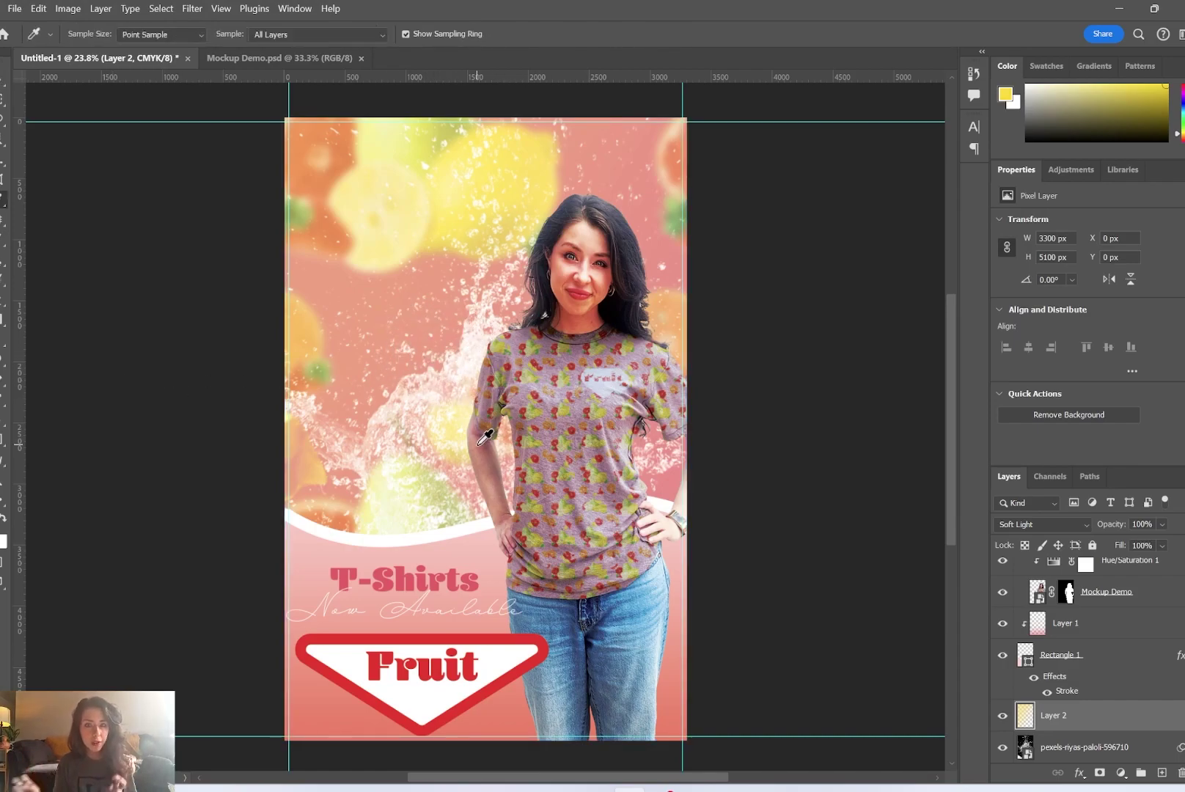
{"action": "left_click", "coordinate": [294, 379]}
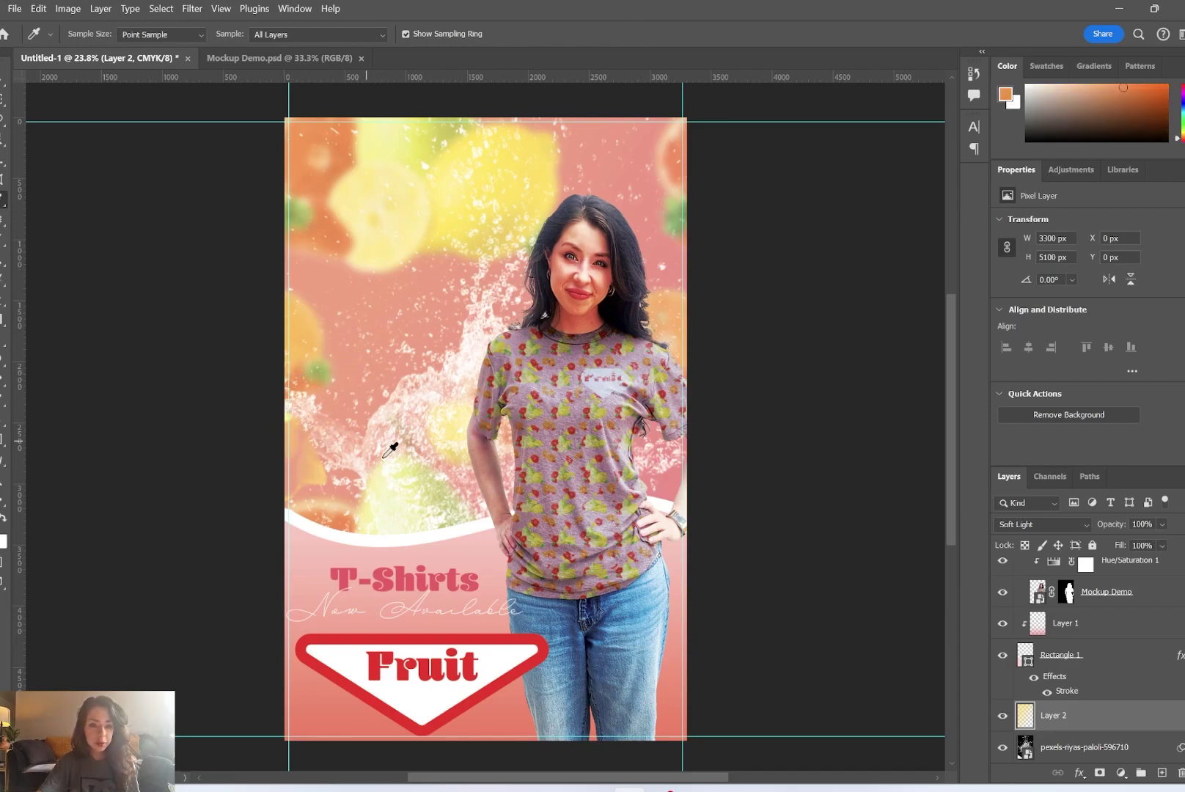
{"action": "key", "text": "b"}
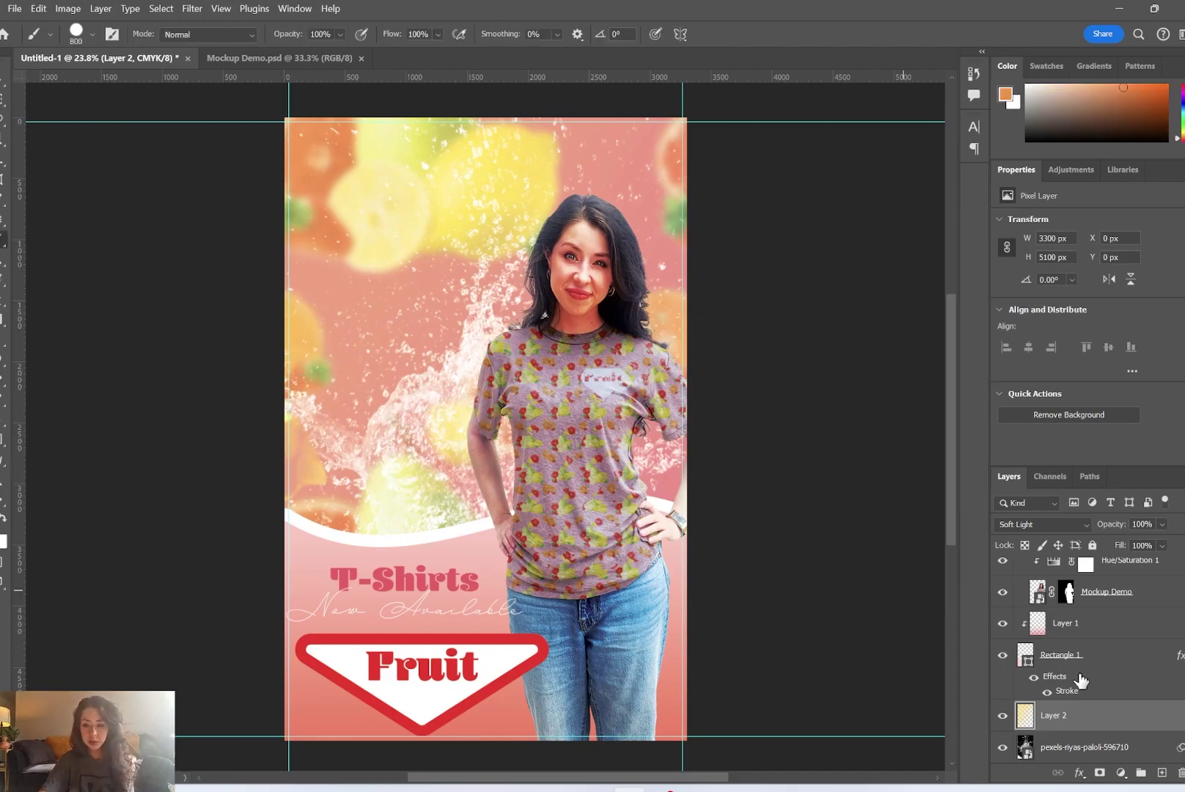
{"action": "left_click", "coordinate": [1162, 772]}
{"action": "left_click", "coordinate": [449, 423]}
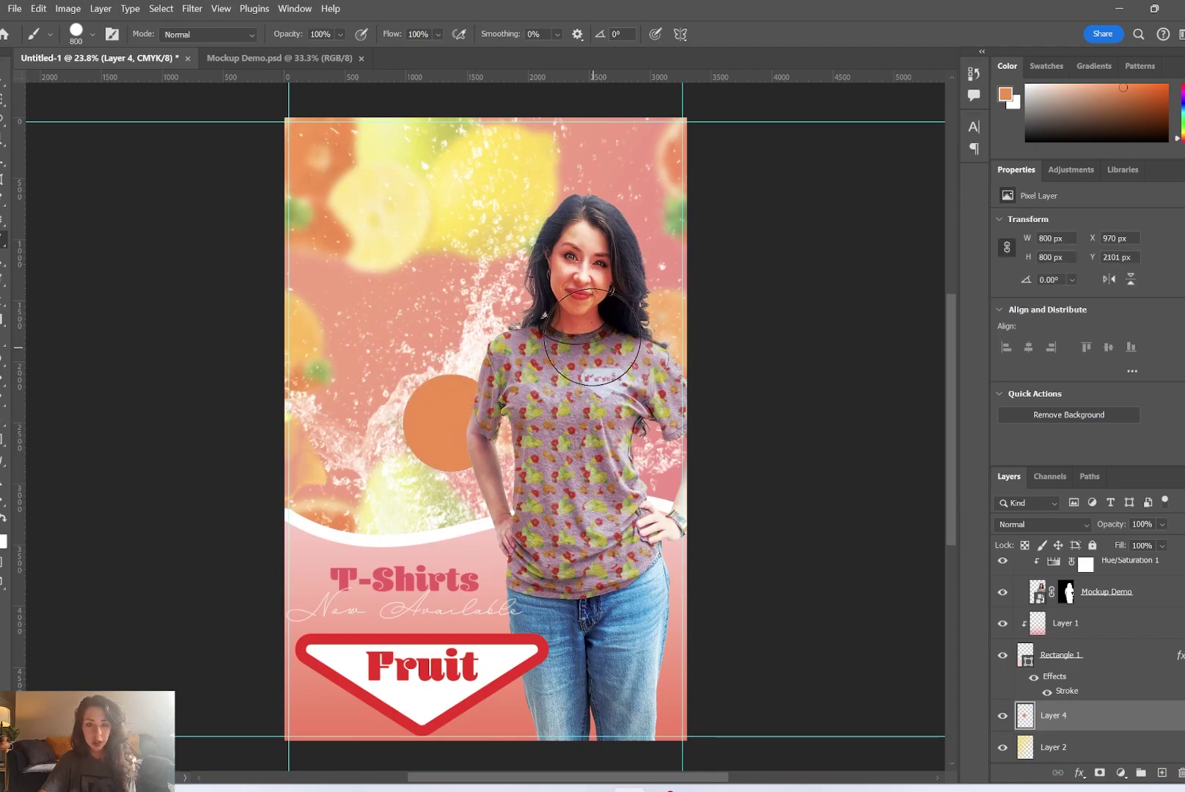
Choose a more saturated orange and paint a smaller 250 px dot above the large orange dot
{"action": "key", "text": "i"}
{"action": "left_click", "coordinate": [1164, 85]}
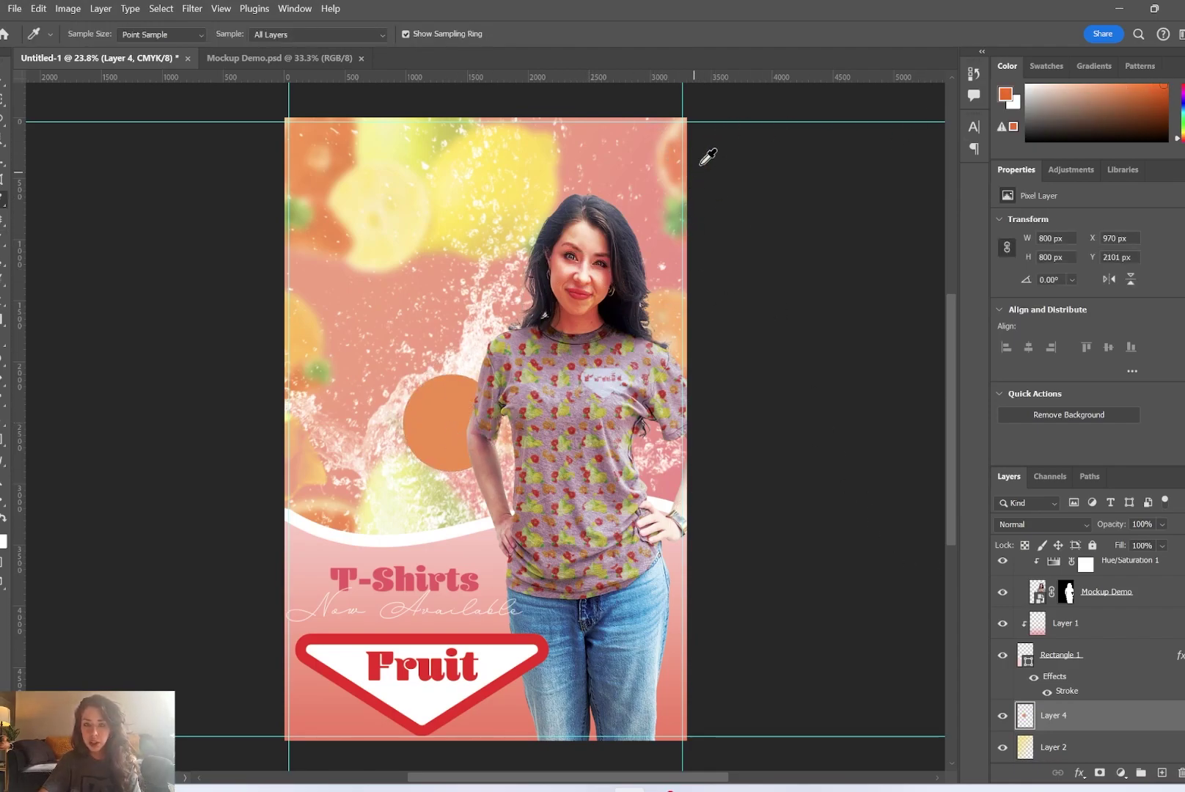
{"action": "key", "text": "b"}
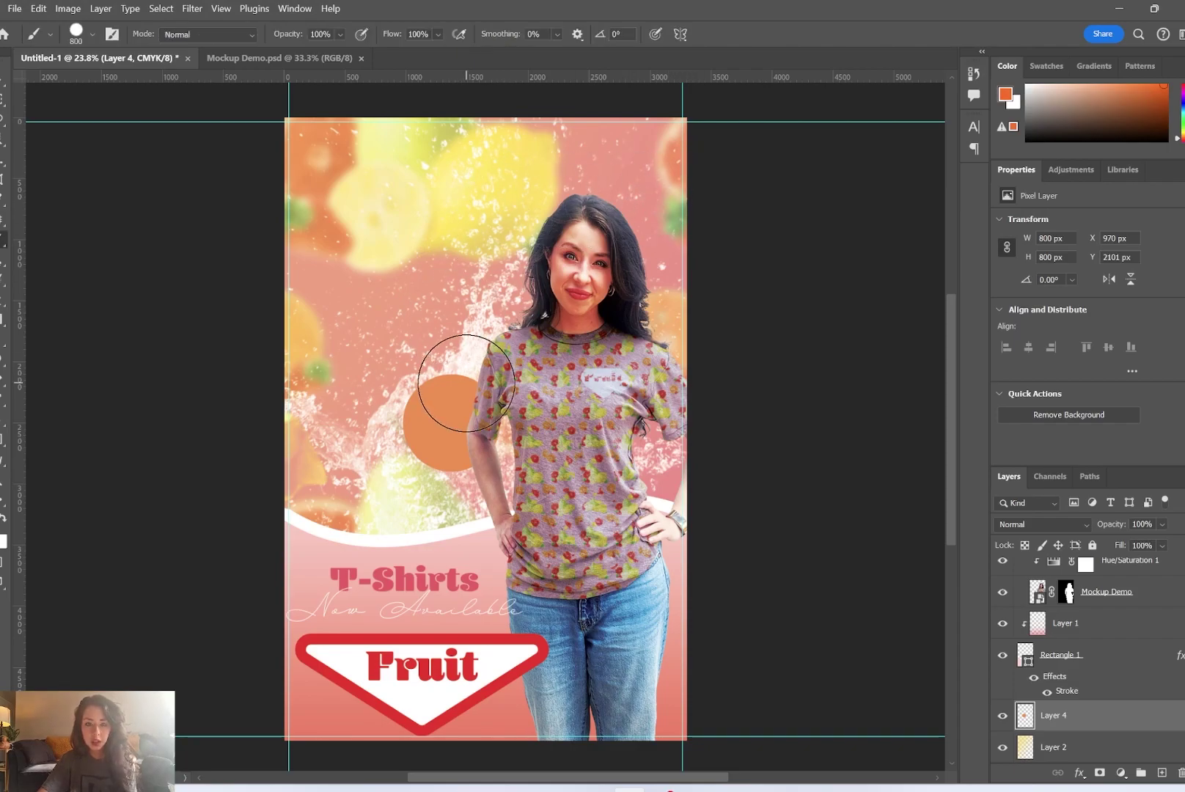
{"action": "key", "text": "bracketleft"}
{"action": "key", "text": "bracketleft"}
{"action": "key", "text": "bracketleft"}
{"action": "left_click", "coordinate": [465, 374]}
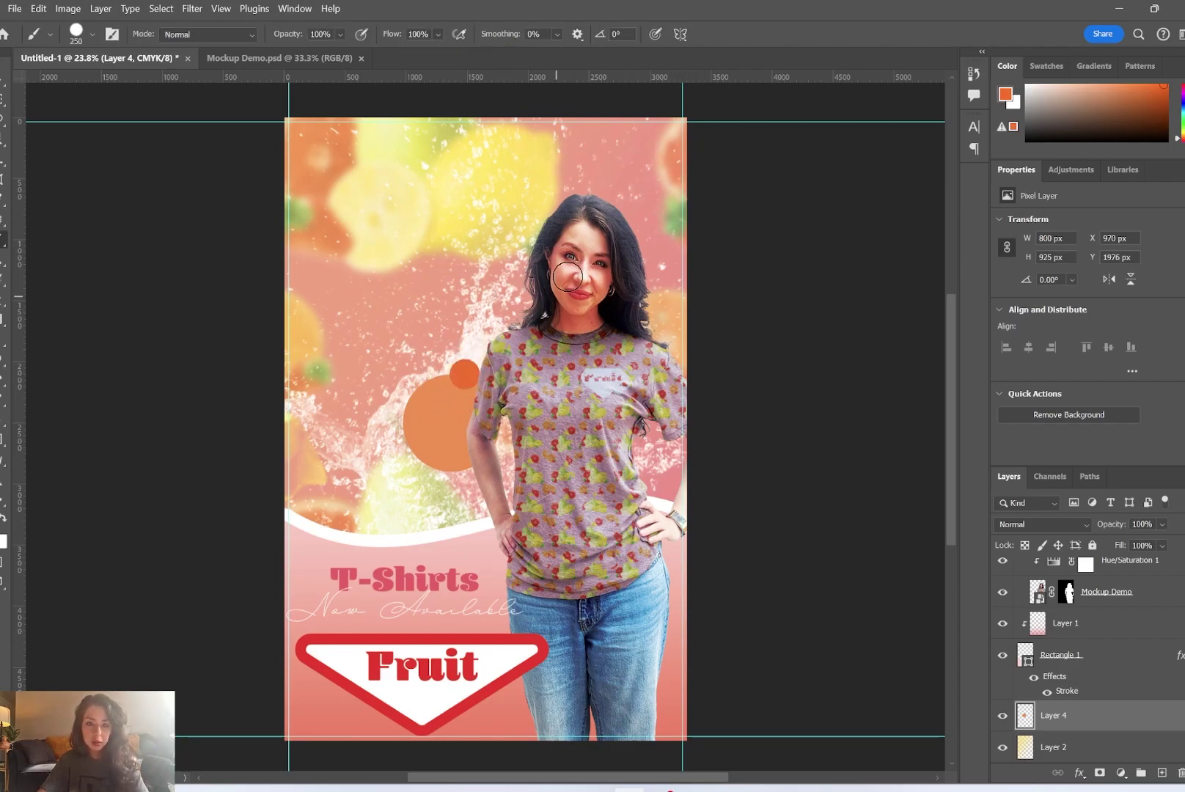
Paint three yellow dots along the poster's left edge and beside the model's arm, plus a green dot above the wave, using sampled background colours
{"action": "left_click", "coordinate": [455, 217]}
{"action": "key", "text": "b"}
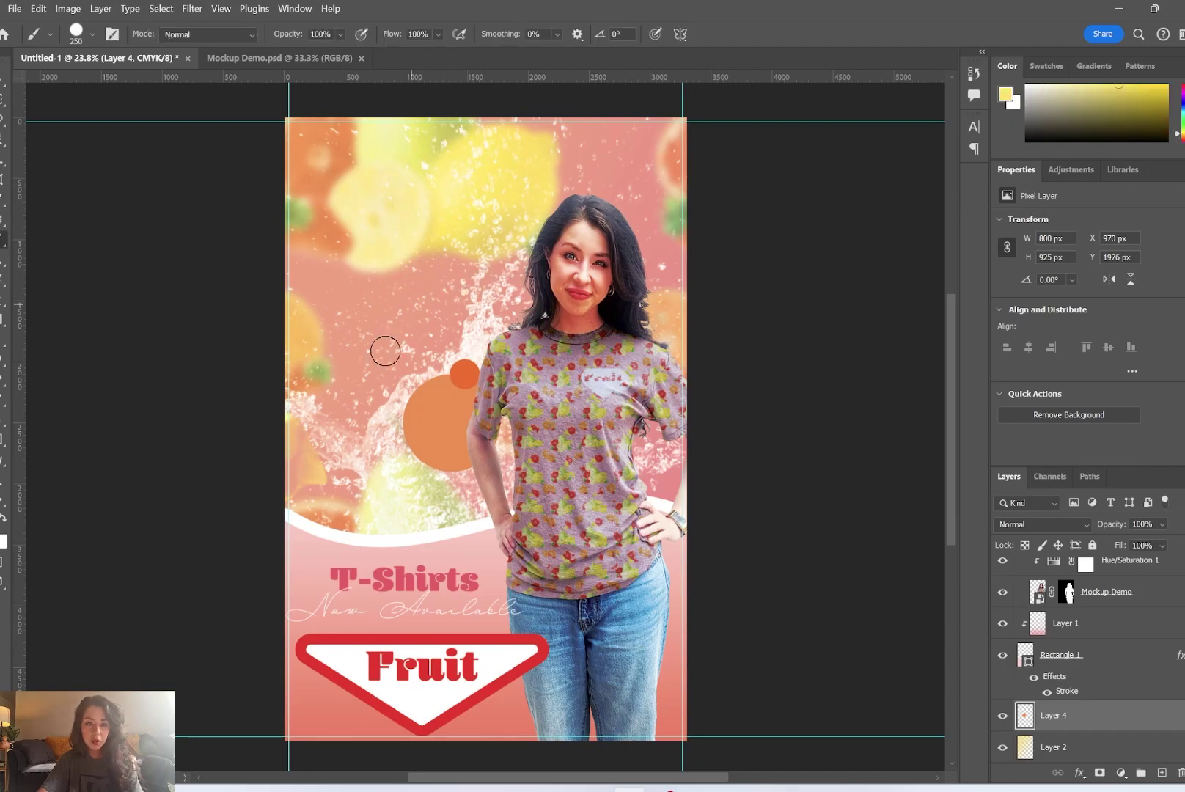
{"action": "left_click", "coordinate": [331, 311]}
{"action": "left_click", "coordinate": [471, 466]}
{"action": "left_click", "coordinate": [321, 505]}
{"action": "key", "text": "i"}
{"action": "key", "text": "b"}
{"action": "left_click", "coordinate": [432, 493]}
Paint small 200 px pale yellow dots and larger orange dots around the poster background at 80% brush opacity
{"action": "key", "text": "i"}
{"action": "key", "text": "b"}
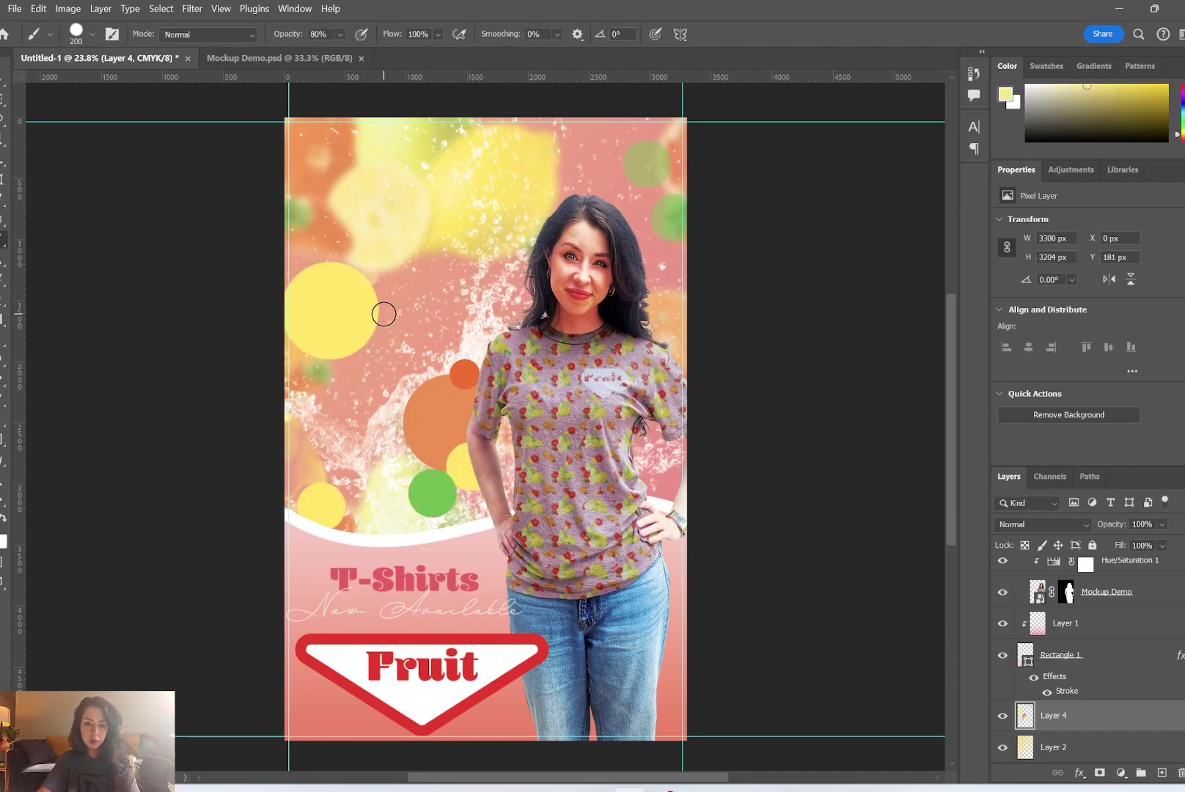
{"action": "left_click", "coordinate": [384, 314]}
{"action": "left_click", "coordinate": [650, 213]}
{"action": "key", "text": "i"}
{"action": "key", "text": "b"}
{"action": "left_click", "coordinate": [299, 428]}
{"action": "left_click", "coordinate": [476, 115]}
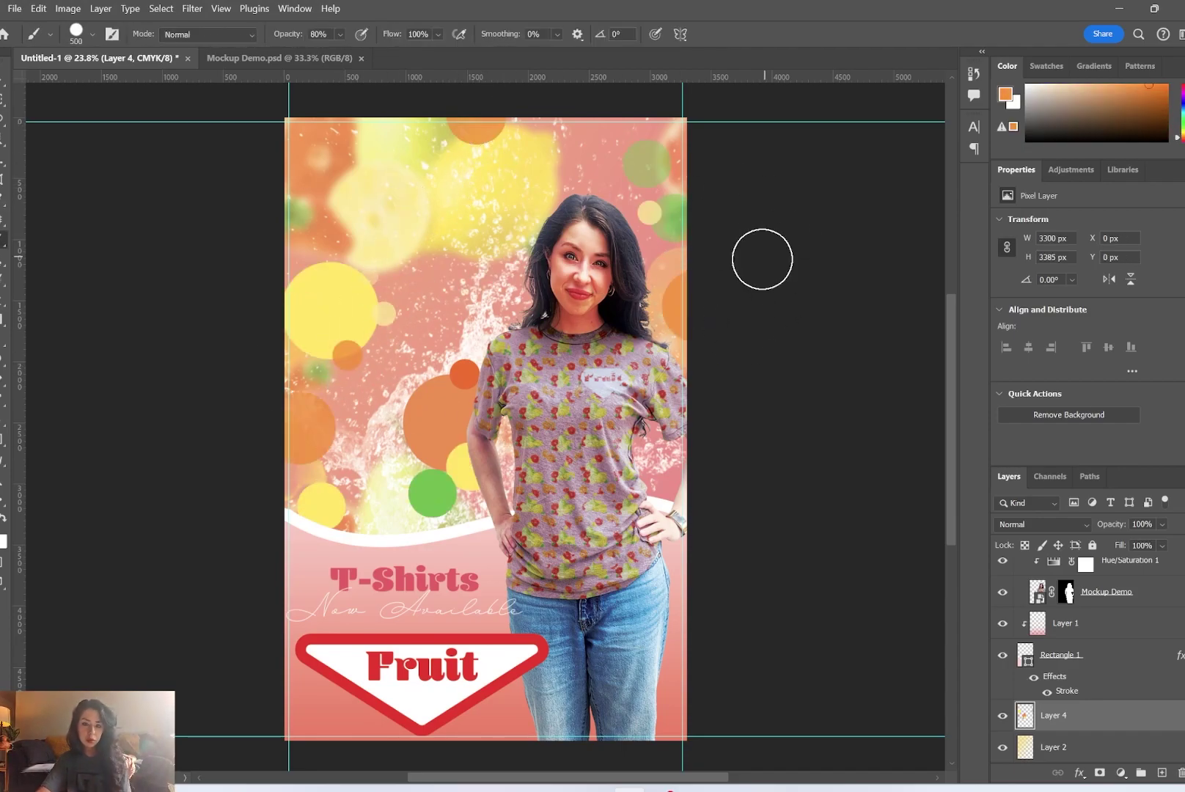
Set the blend mode of the coloured dots layer, Layer 4, to Vivid Light
{"action": "left_click", "coordinate": [1081, 525]}
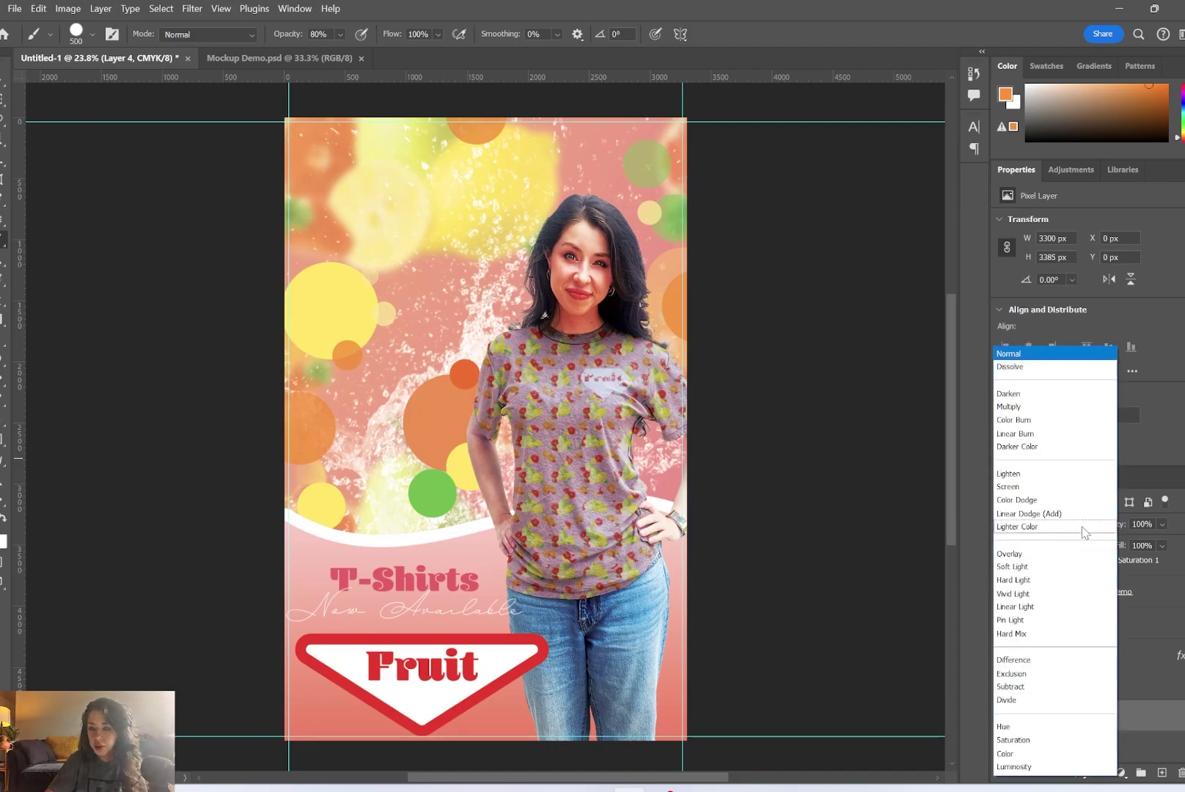
{"action": "left_click", "coordinate": [1058, 594]}
Hide the guides and delete Layer 4 with its coloured dots
{"action": "key", "text": "l"}
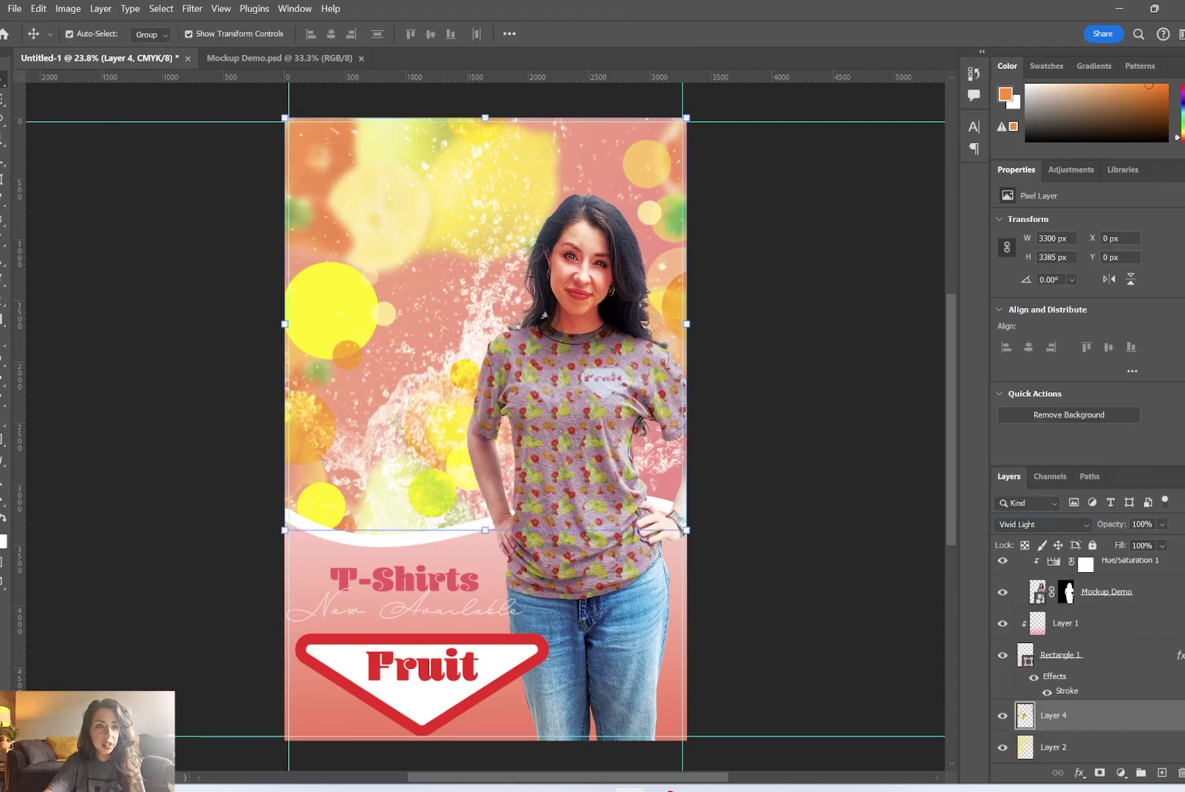
{"action": "key", "text": "ctrl+semicolon"}
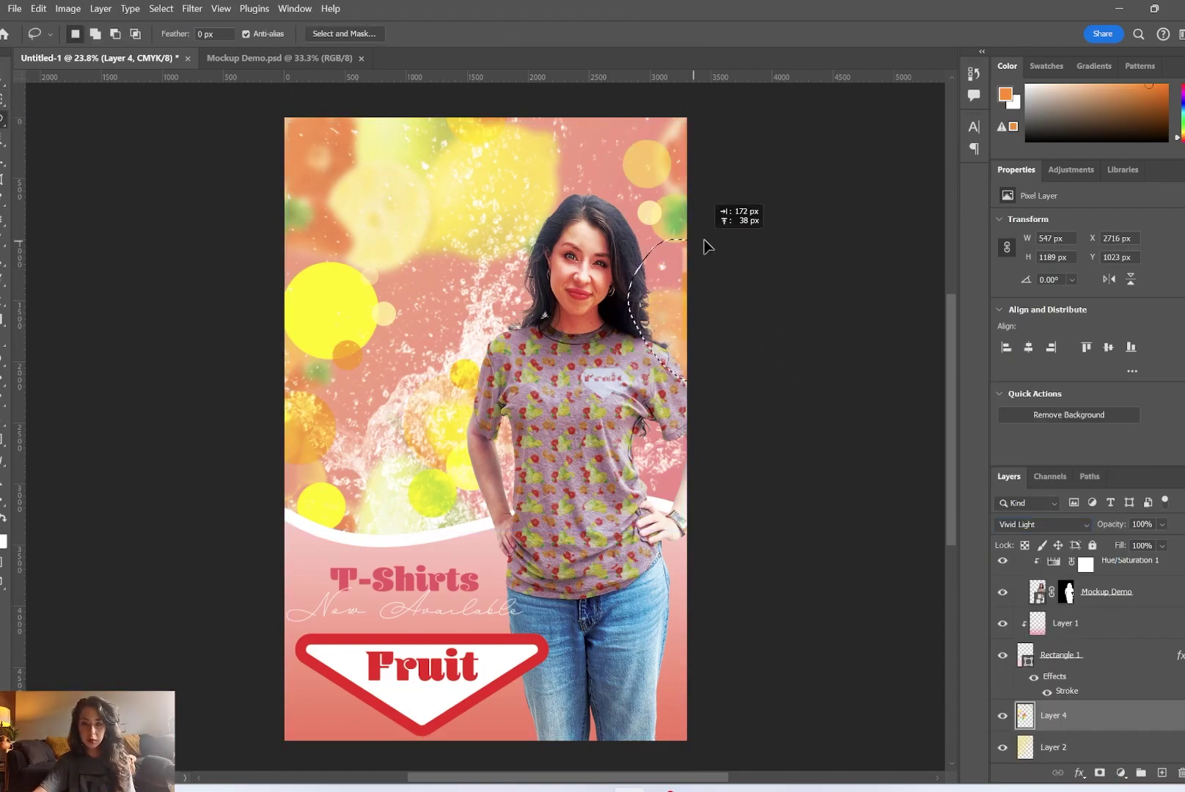
{"action": "key", "text": "Delete"}
Sample red from the Fruit logo and paint a 400 px dot on Layer 2 beside the model's hair
{"action": "key", "text": "b"}
{"action": "left_click", "coordinate": [539, 649], "text": "alt"}
{"action": "key", "text": "bracketleft"}
{"action": "key", "text": "bracketleft"}
{"action": "key", "text": "bracketleft"}
{"action": "key", "text": "bracketleft"}
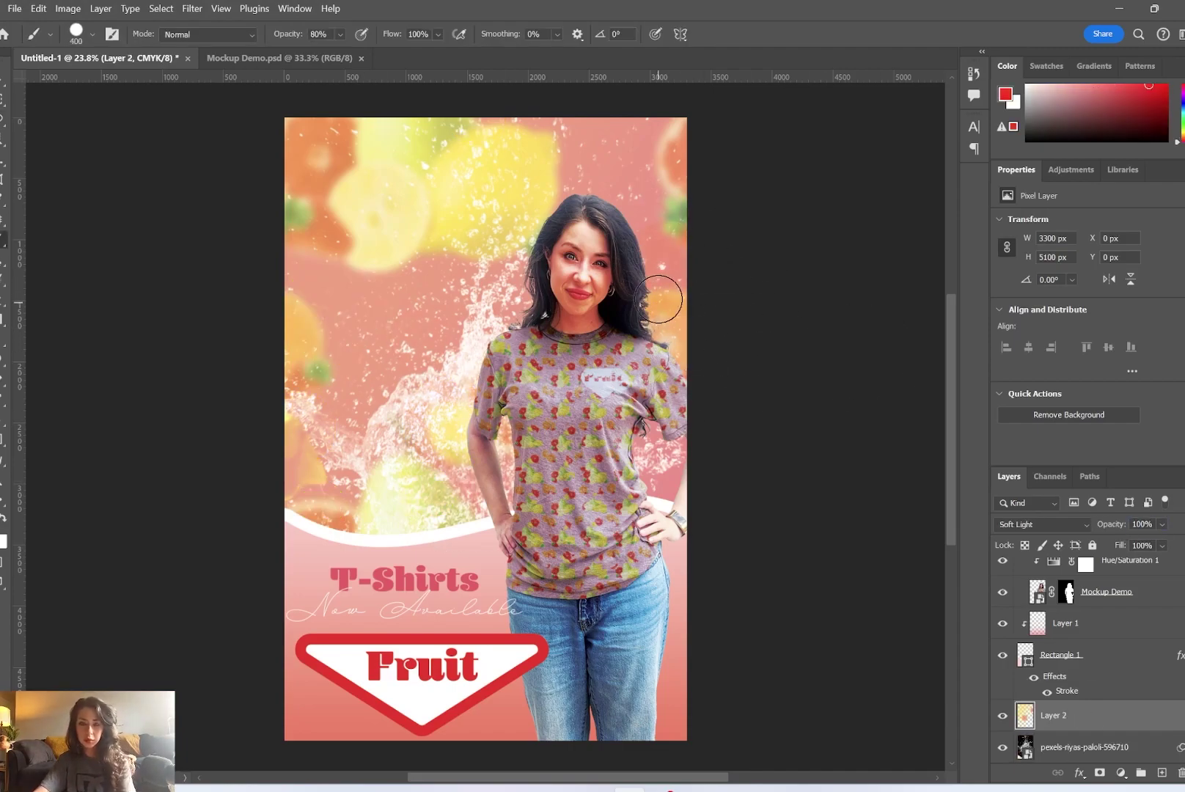
{"action": "left_click", "coordinate": [663, 297]}
Paint a dot over the splash on Layer 2 with the Soft Round brush at 47% hardness, and enlarge the brush to 800 px
{"action": "left_click", "coordinate": [93, 35]}
{"action": "left_click", "coordinate": [81, 226]}
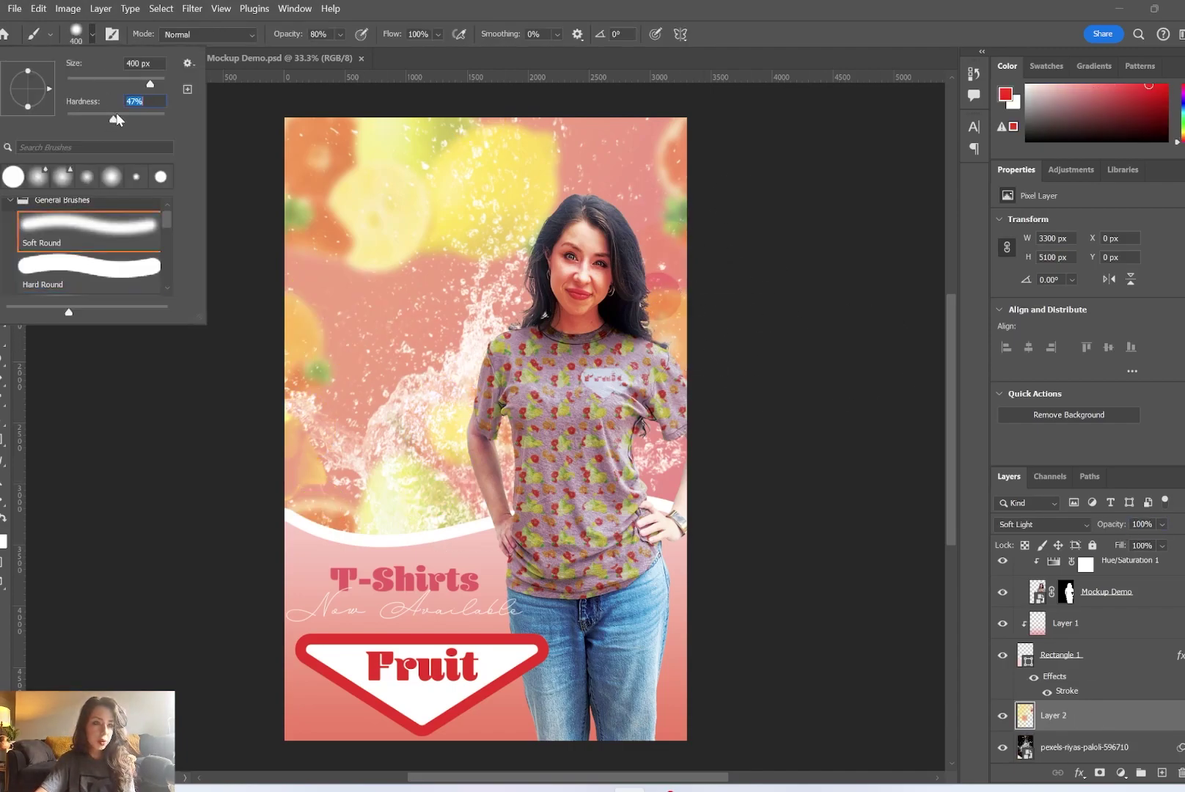
{"action": "left_click", "coordinate": [361, 439]}
{"action": "key", "text": "bracketright"}
{"action": "key", "text": "bracketright"}
{"action": "key", "text": "bracketright"}
{"action": "key", "text": "bracketright"}
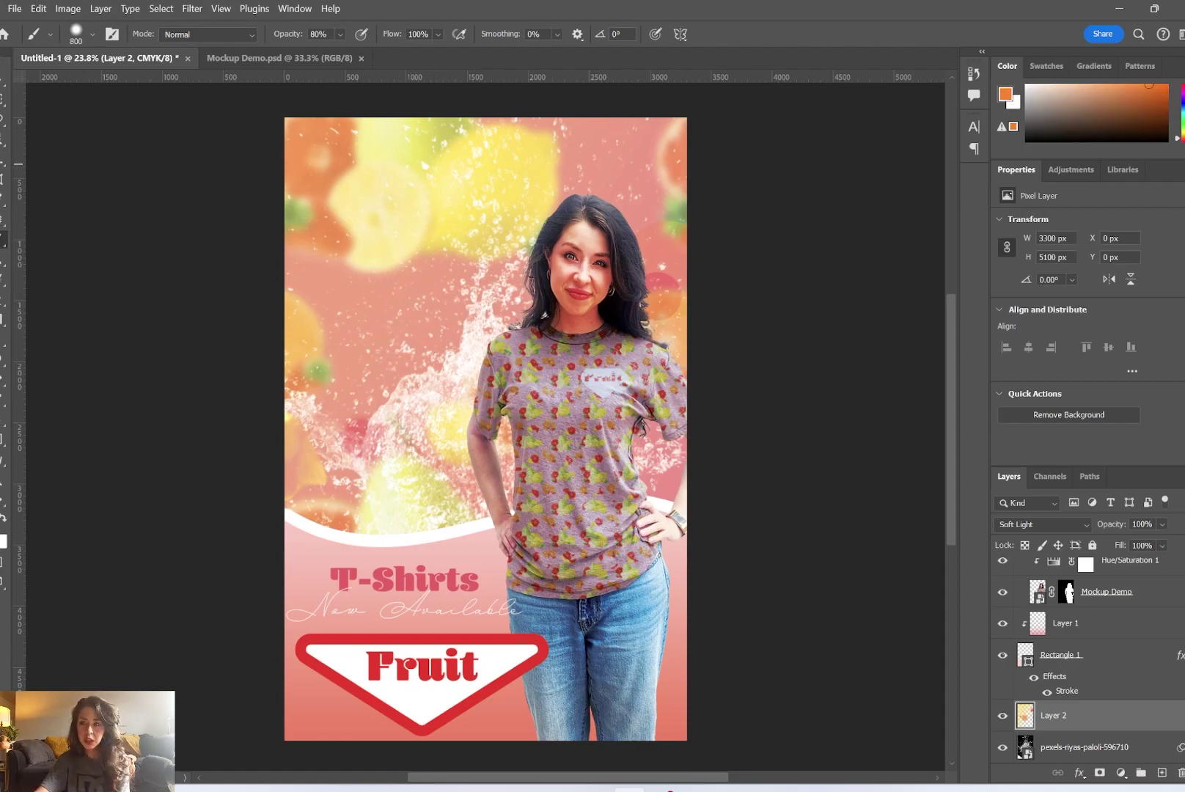
Sample pale yellow from the background and set the brush to 73% opacity and 600 px
{"action": "left_click", "coordinate": [347, 508], "text": "alt"}
{"action": "key", "text": "bracketleft"}
{"action": "key", "text": "bracketleft"}
{"action": "key", "text": "bracketleft"}
{"action": "key", "text": "bracketleft"}
{"action": "key", "text": "bracketleft"}
{"action": "key", "text": "bracketleft"}
{"action": "key", "text": "bracketleft"}
{"action": "key", "text": "bracketleft"}
{"action": "key", "text": "bracketleft"}
{"action": "left_click_drag", "start_coordinate": [303, 36], "coordinate": [297, 35]}
{"action": "key", "text": "bracketright"}
{"action": "key", "text": "bracketright"}
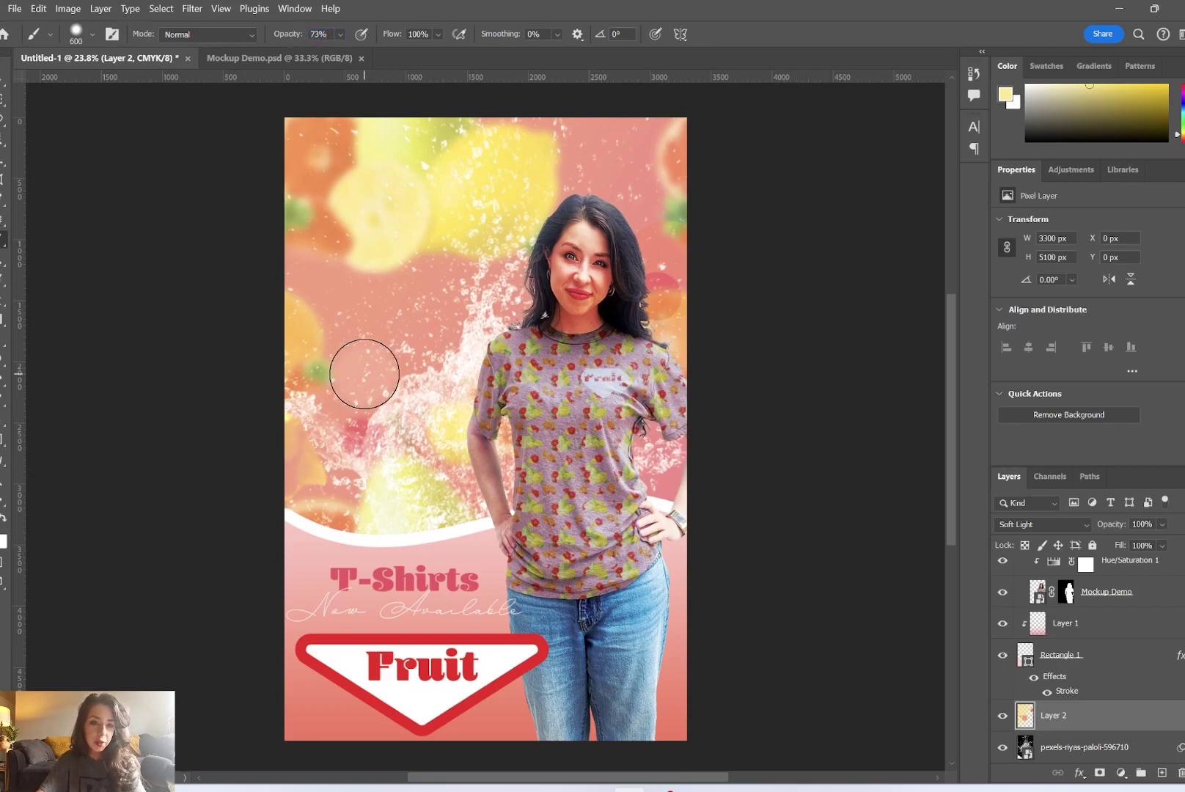
Restore full brush opacity, adjust the brush size, and paint a soft pale dot on the pink background between the lemon slice and the splash
{"action": "key", "text": "0"}
{"action": "key", "text": "bracketright"}
{"action": "key", "text": "bracketright"}
{"action": "key", "text": "bracketright"}
{"action": "key", "text": "bracketright"}
{"action": "key", "text": "bracketright"}
{"action": "key", "text": "bracketleft"}
{"action": "key", "text": "bracketleft"}
{"action": "key", "text": "bracketleft"}
{"action": "key", "text": "bracketleft"}
{"action": "key", "text": "bracketleft"}
Select the Rectangle 1 wave layer and switch to the Lasso tool
{"action": "key", "text": "v"}
{"action": "left_click_drag", "start_coordinate": [695, 406], "coordinate": [599, 386]}
{"action": "left_click", "coordinate": [1109, 697]}
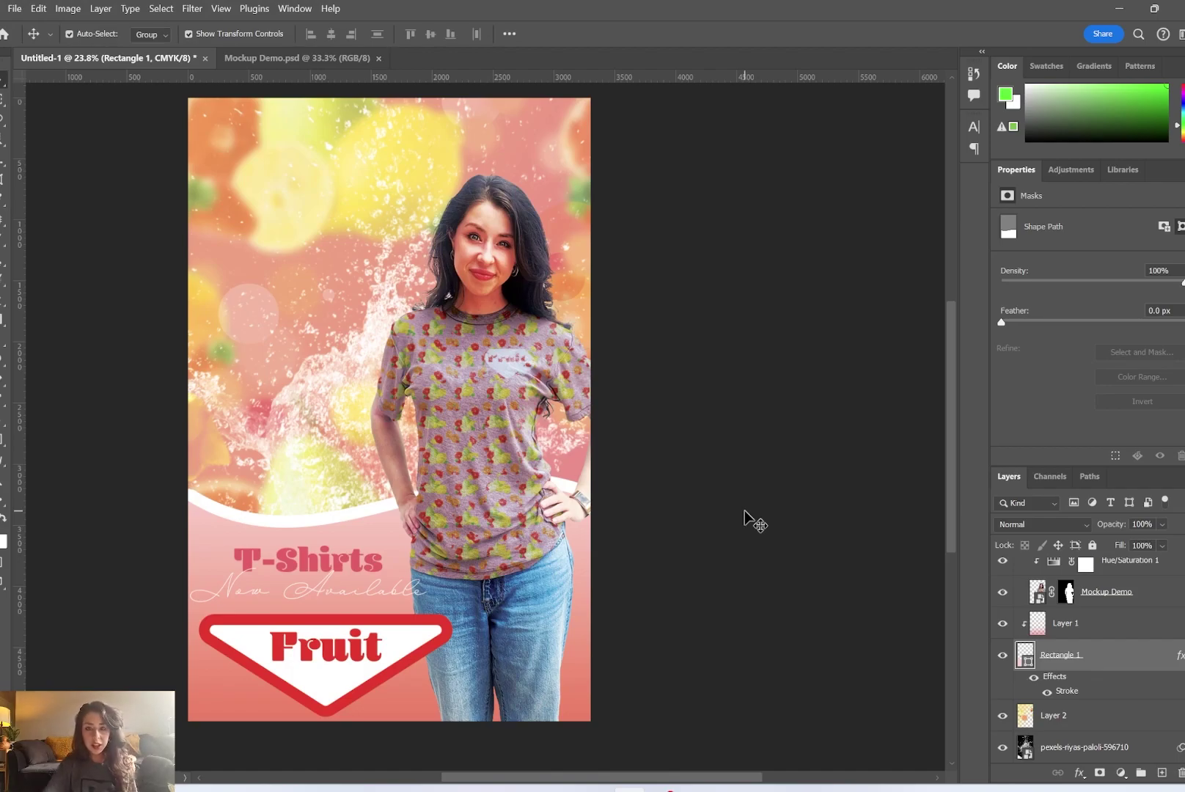
{"action": "key", "text": "m"}
{"action": "left_click", "coordinate": [4, 119]}
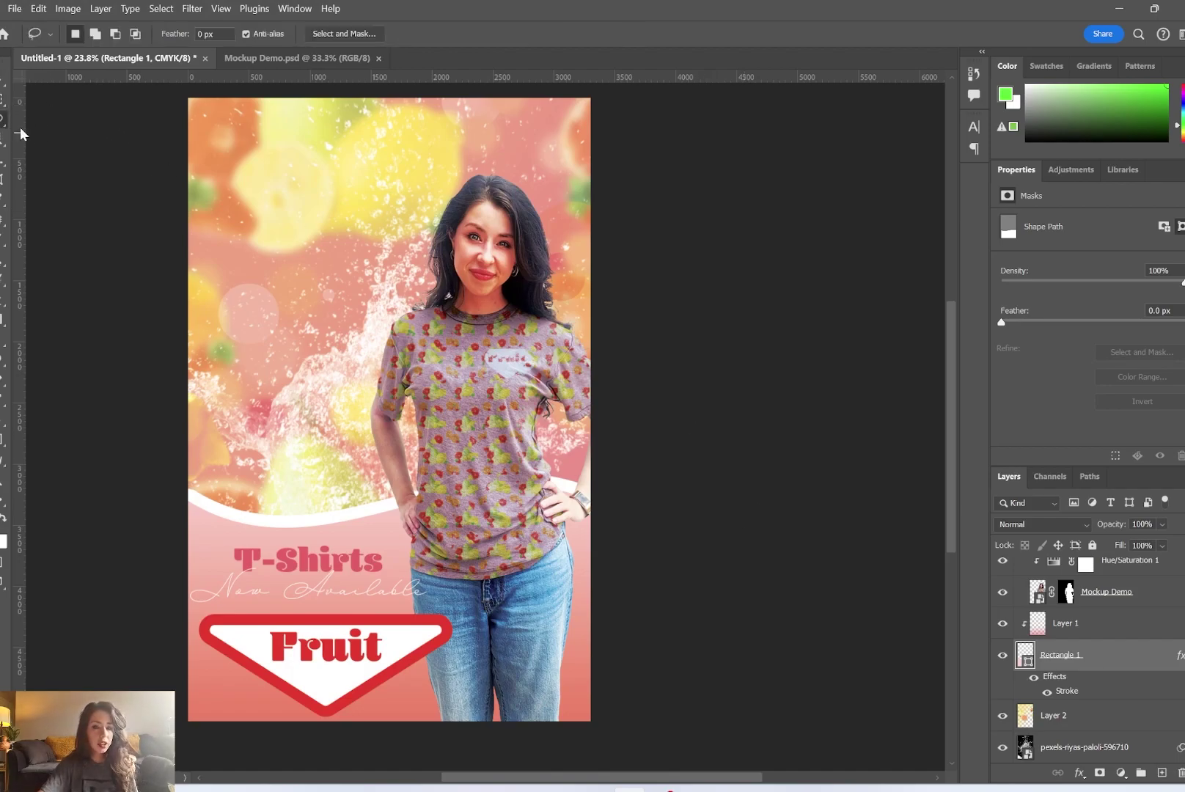